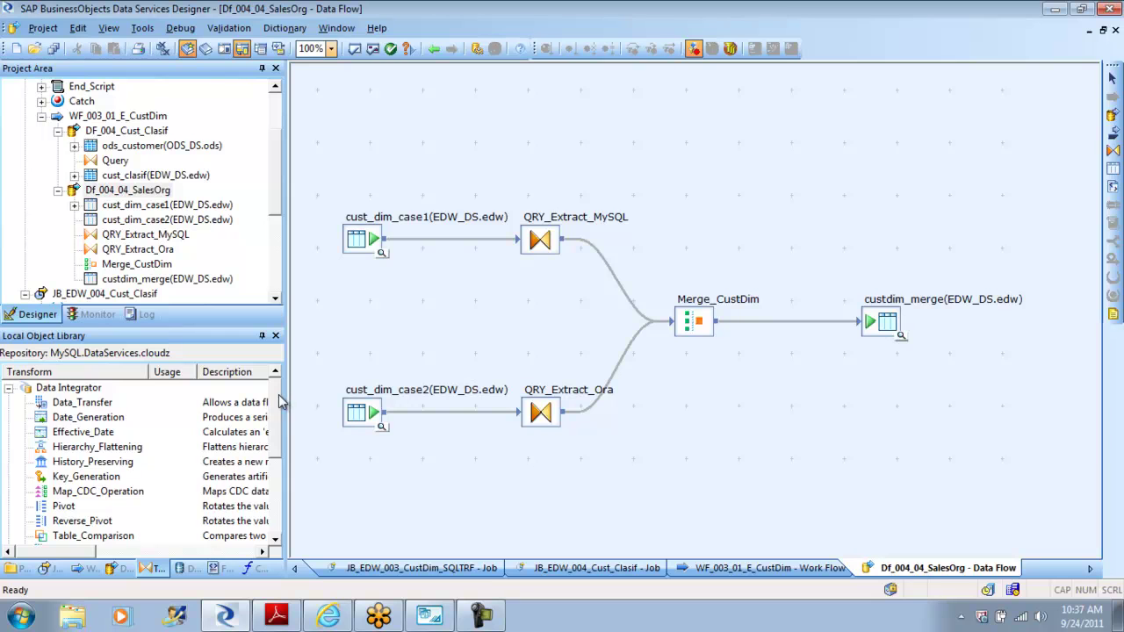
# Step: Point out the Merge and Map_Operation transforms, then close every open workspace document
pyautogui.click(68, 478)
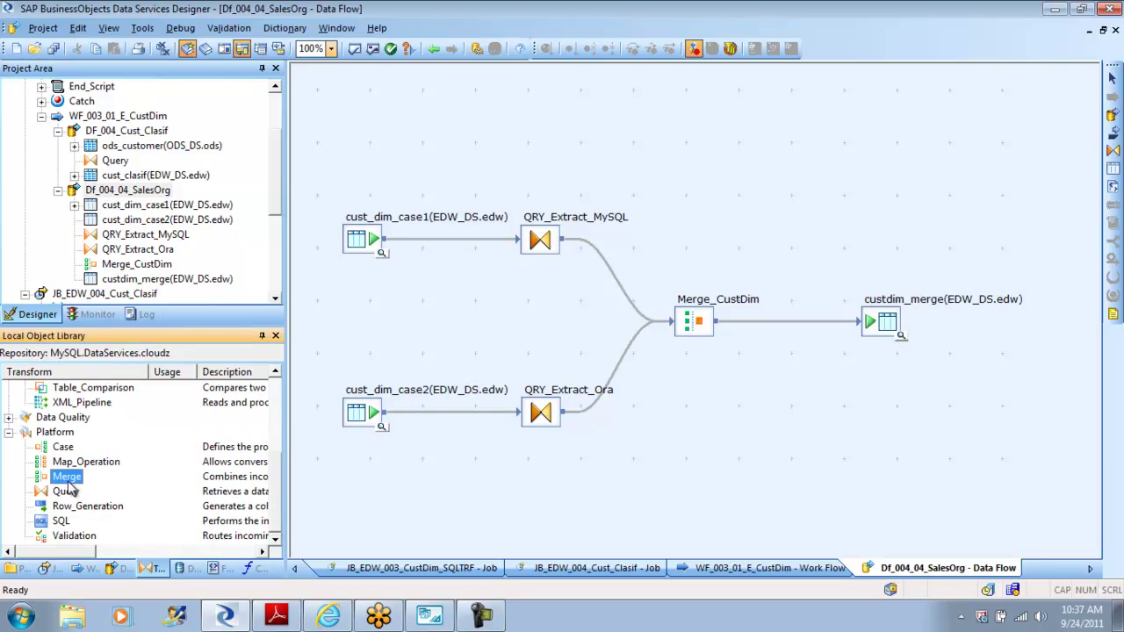
pyautogui.click(93, 463)
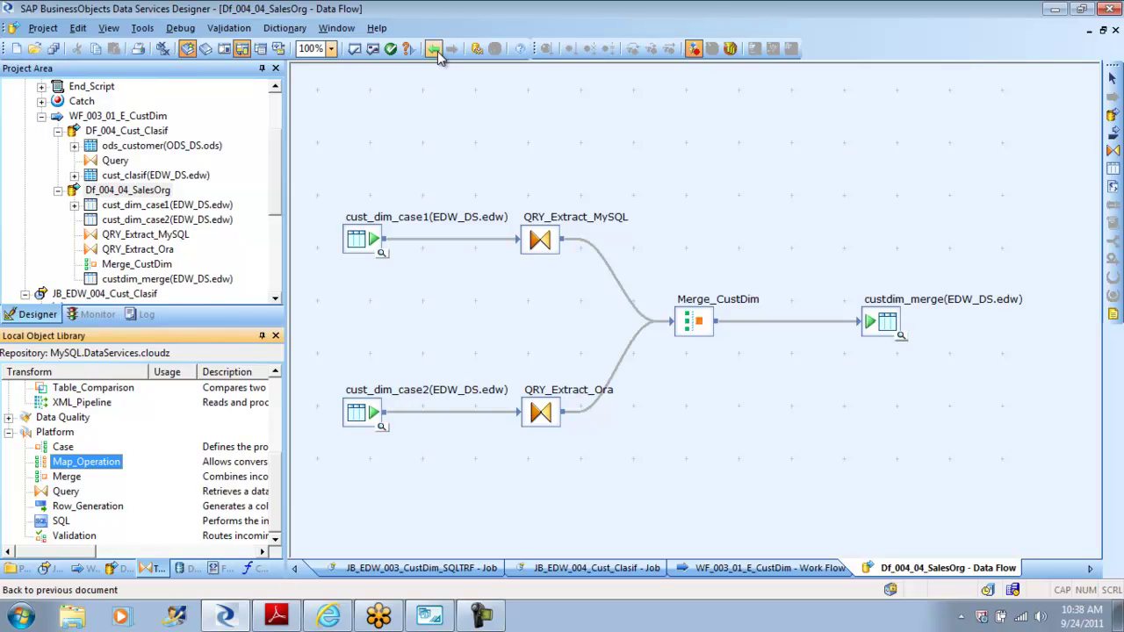
pyautogui.click(435, 50)
pyautogui.click(435, 52)
pyautogui.click(435, 52)
pyautogui.click(435, 52)
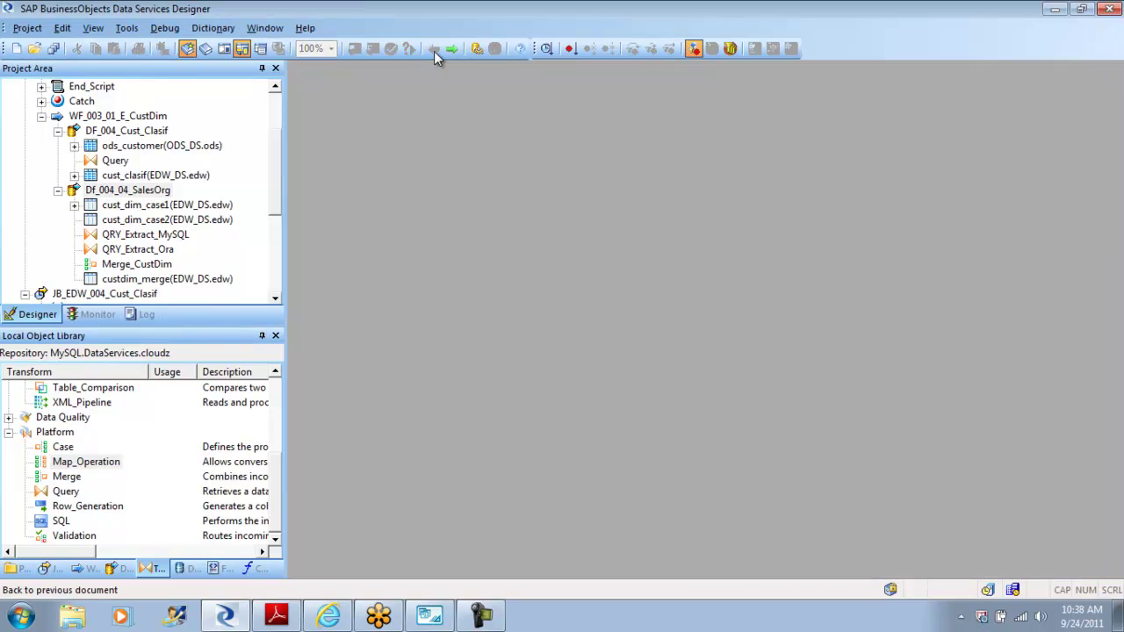
# Step: Open work flow WF_001_01_SalesOrg_Extract in JB_EDW_001_SalesOrg and list the library's data flows
pyautogui.moveTo(275, 173); pyautogui.dragTo(276, 108)
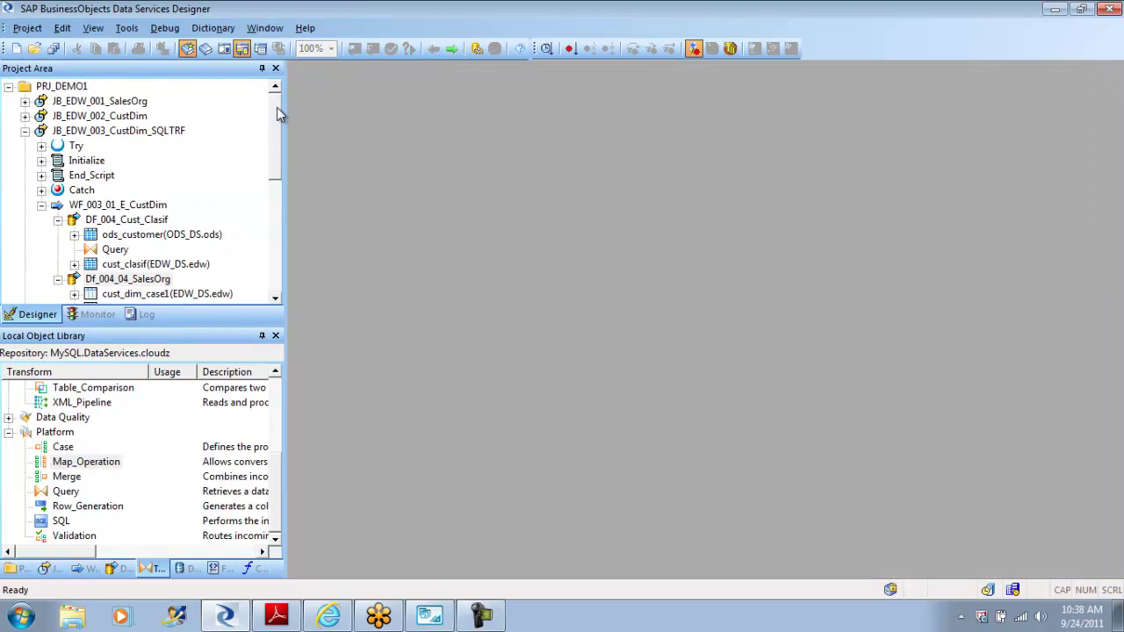
pyautogui.click(28, 132)
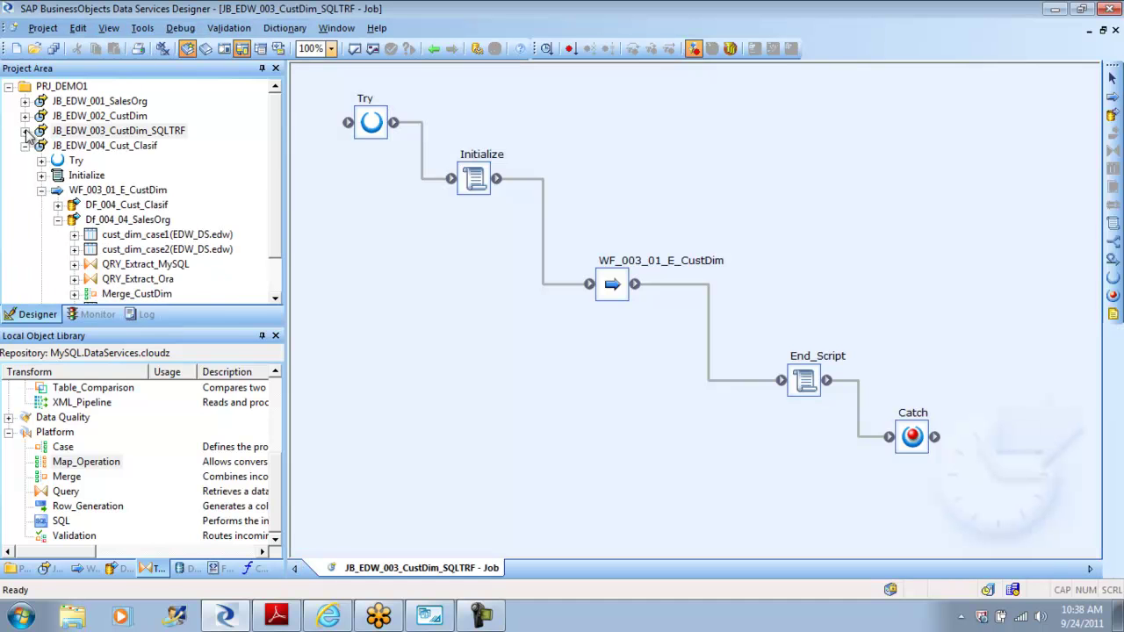
pyautogui.click(26, 146)
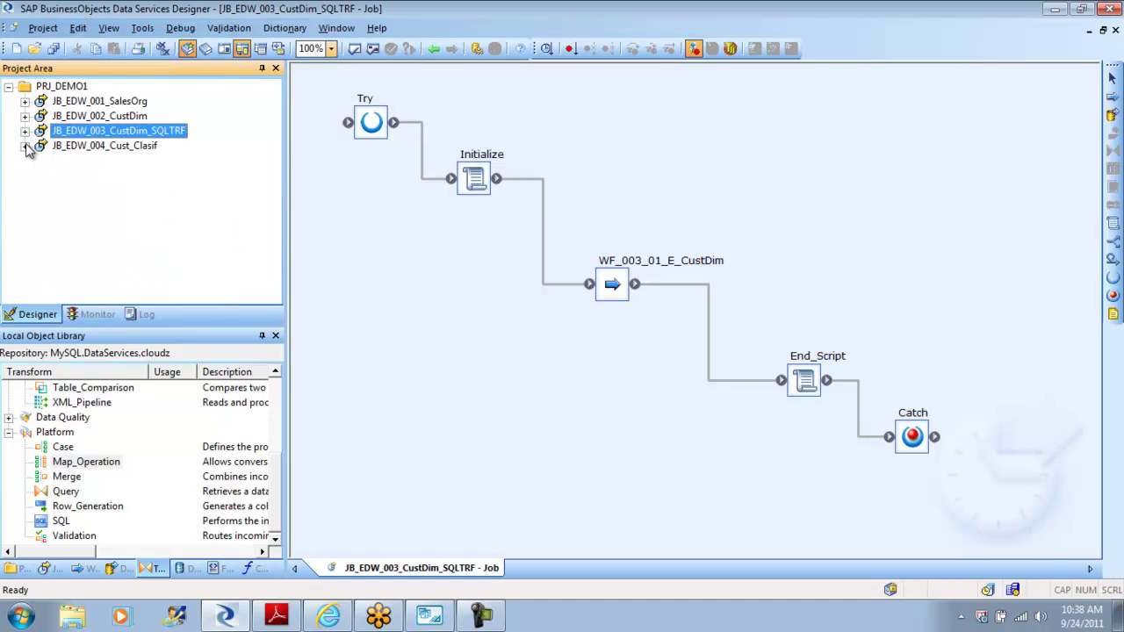
pyautogui.click(112, 103)
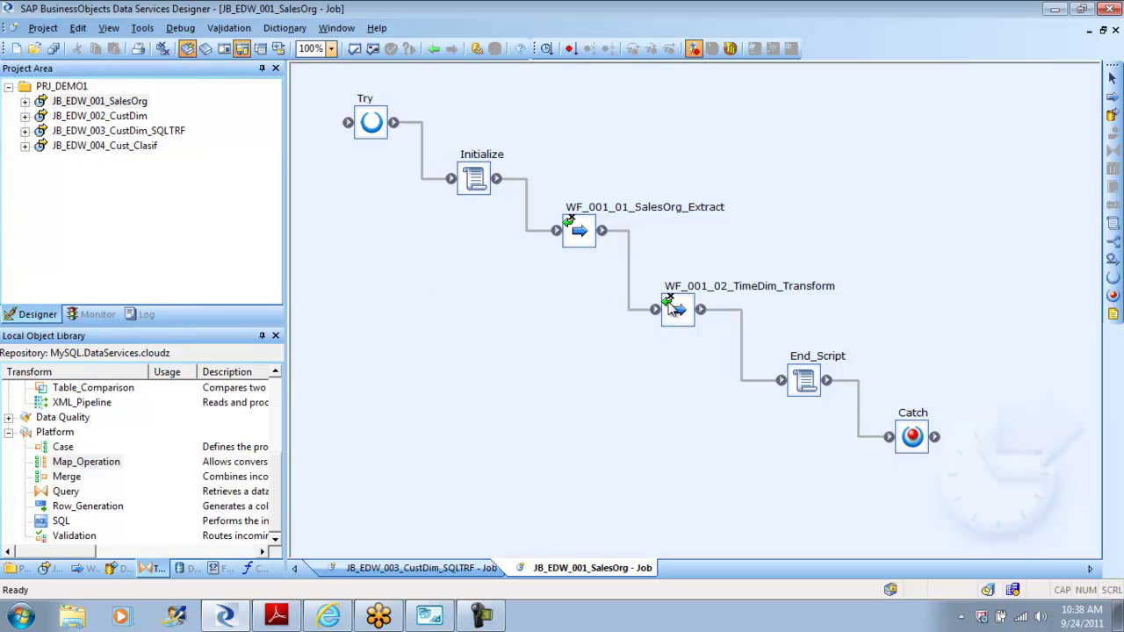
pyautogui.doubleClick(576, 230)
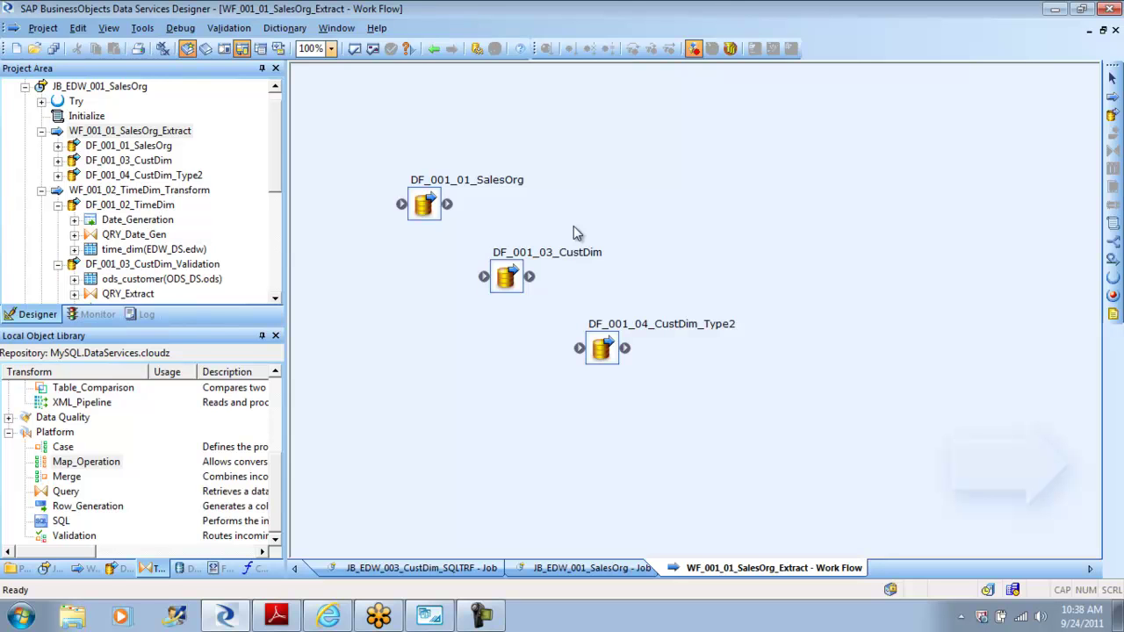
pyautogui.click(607, 349)
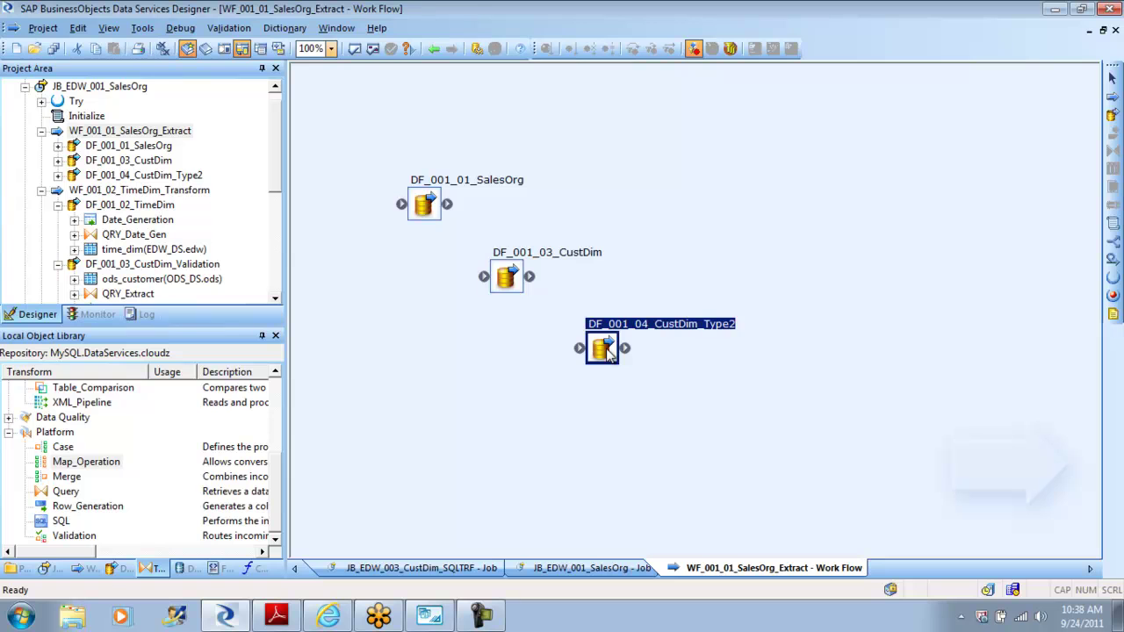
pyautogui.click(113, 570)
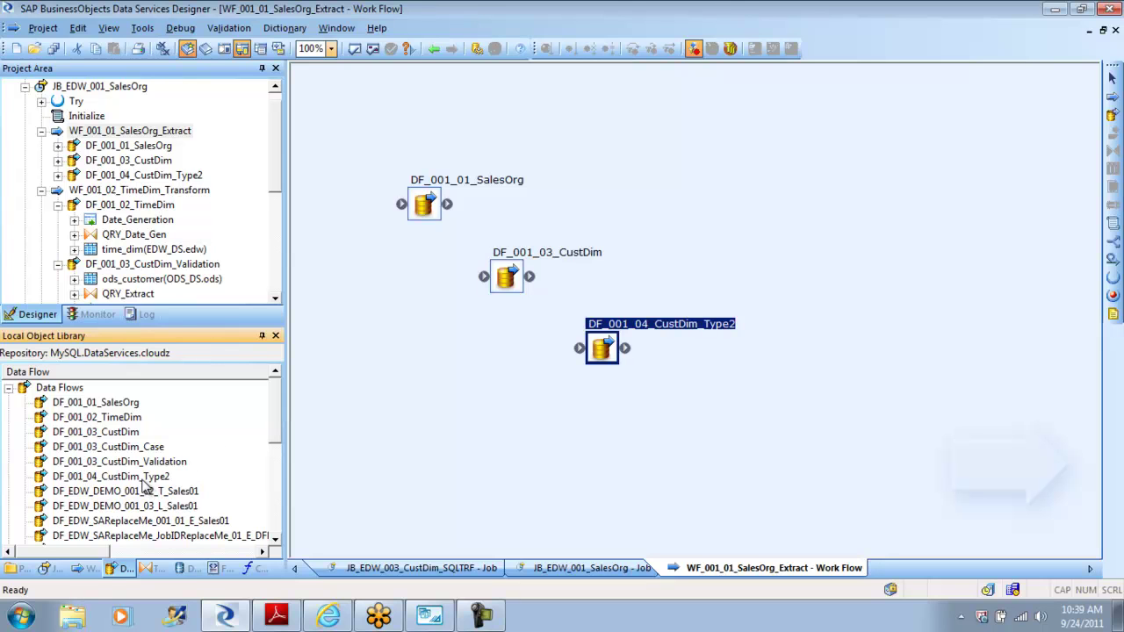
# Step: Replicate the DF_001_04_CustDim_Type2 data flow
pyautogui.click(143, 479)
pyautogui.rightClick(142, 479)
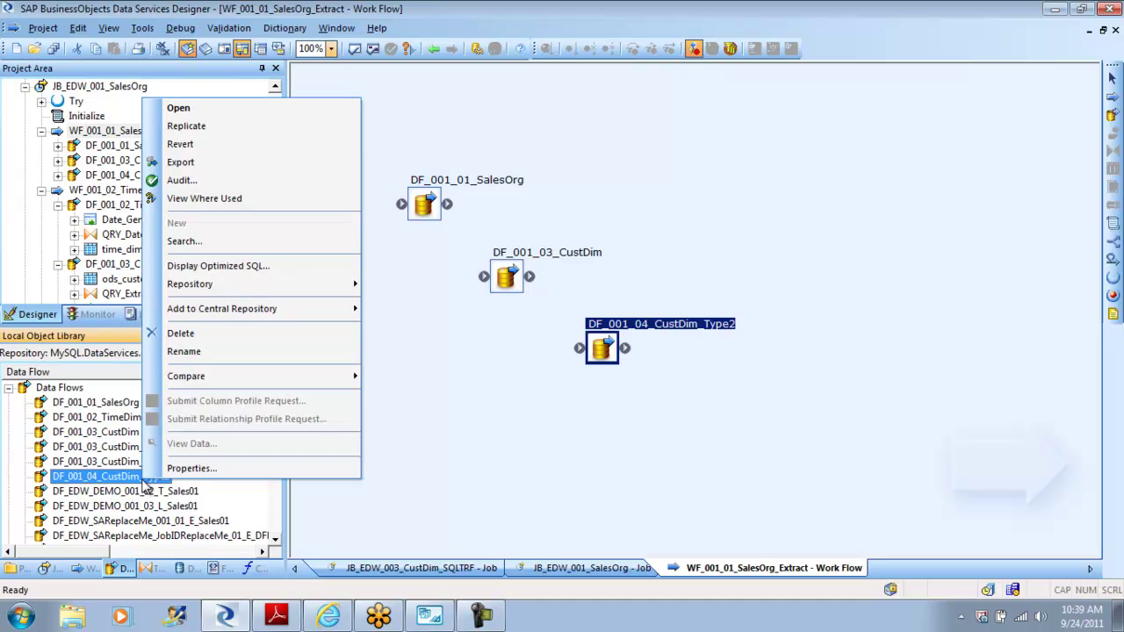
pyautogui.click(212, 129)
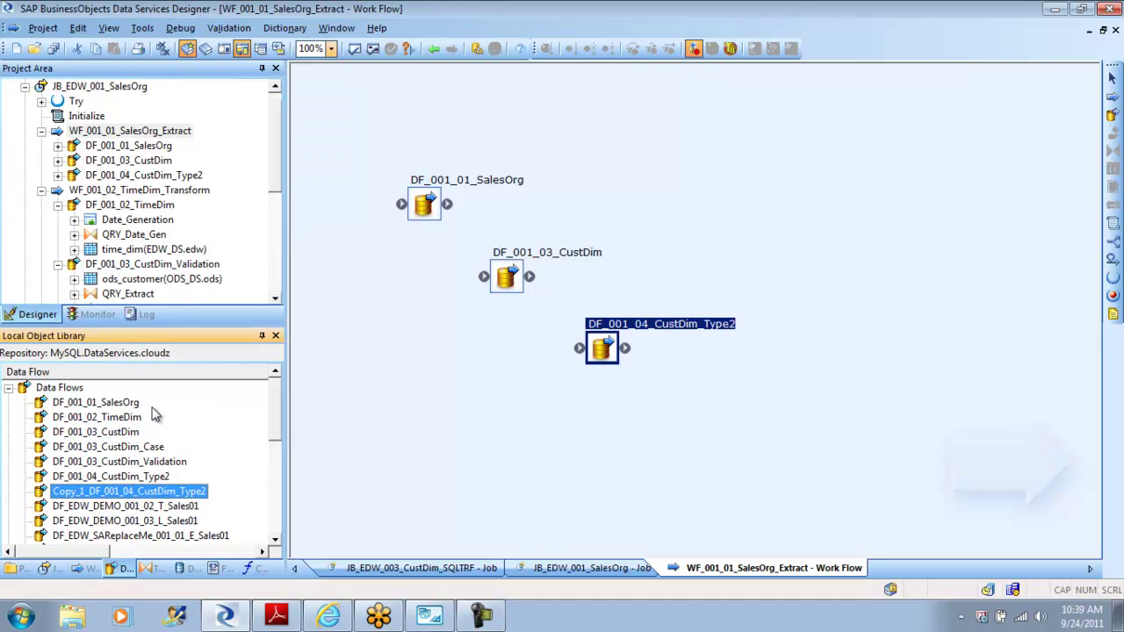
# Step: Rename the copied data flow to DF_001_04_CustDim_Map_Op
pyautogui.rightClick(148, 491)
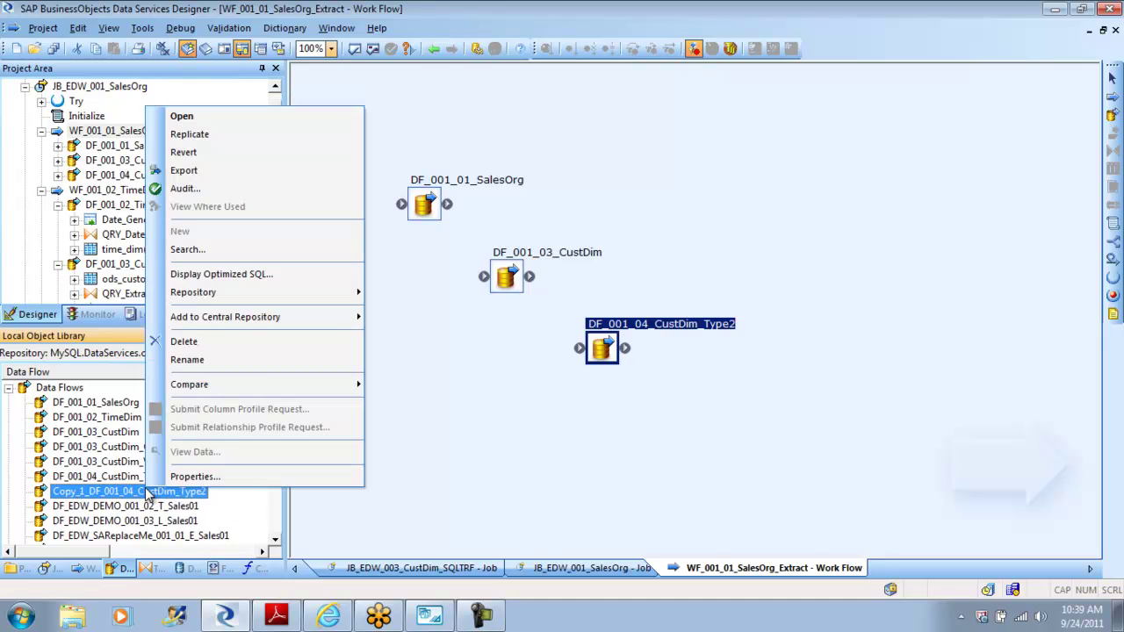
pyautogui.click(226, 364)
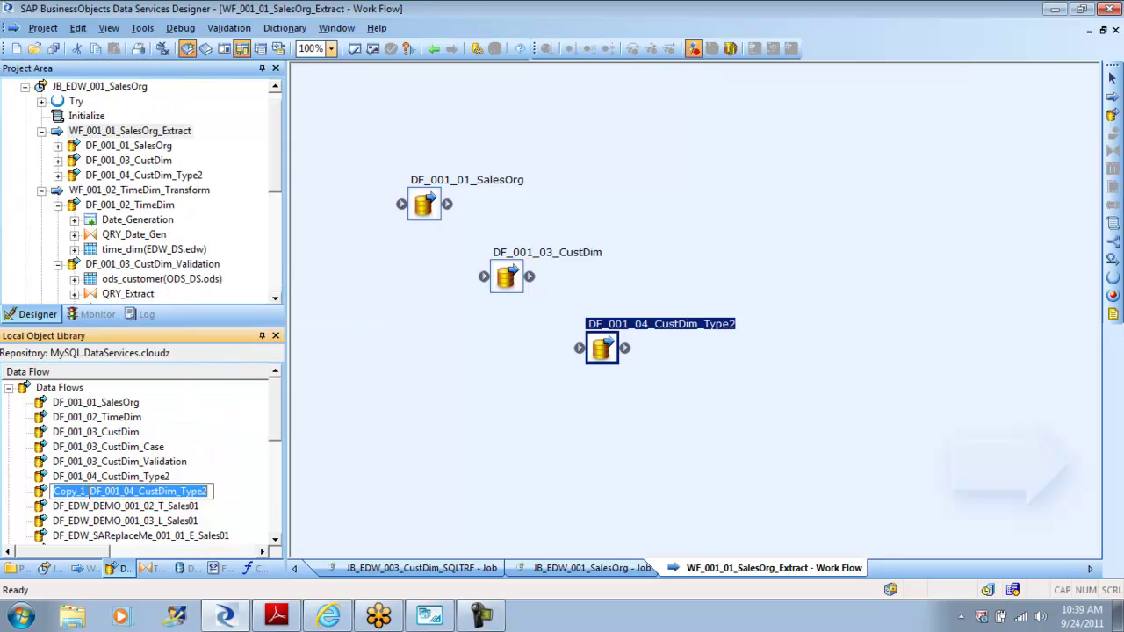
pyautogui.click(87, 492)
pyautogui.press('BackSpace')
pyautogui.press('BackSpace')
pyautogui.press('BackSpace')
pyautogui.press('BackSpace')
pyautogui.press('BackSpace')
pyautogui.press('BackSpace')
pyautogui.press('BackSpace')
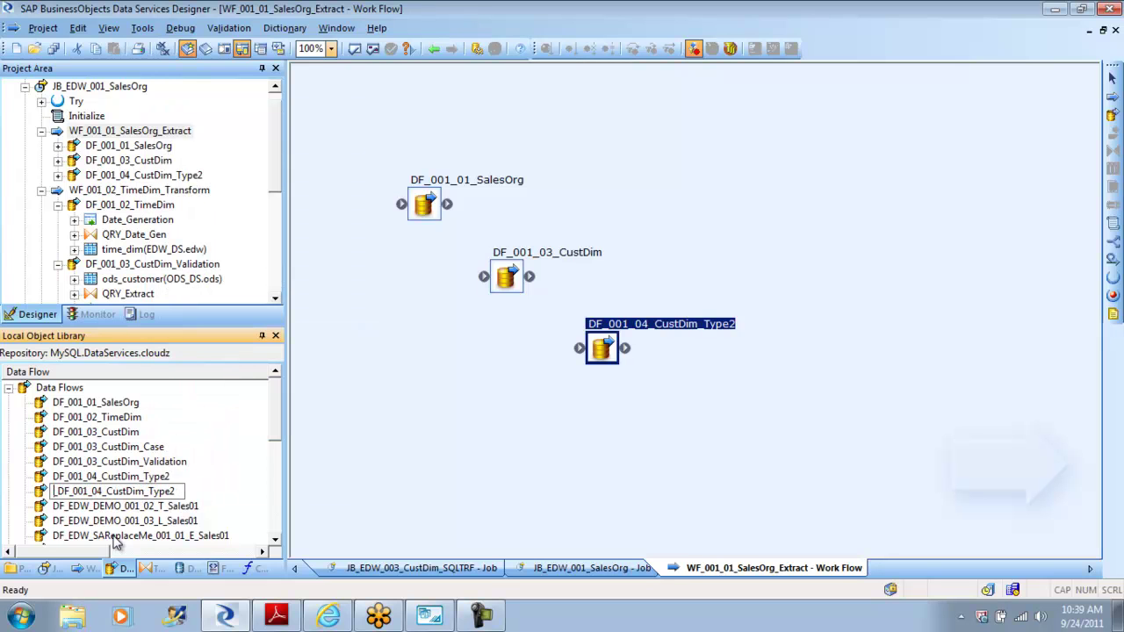
pyautogui.press('Return')
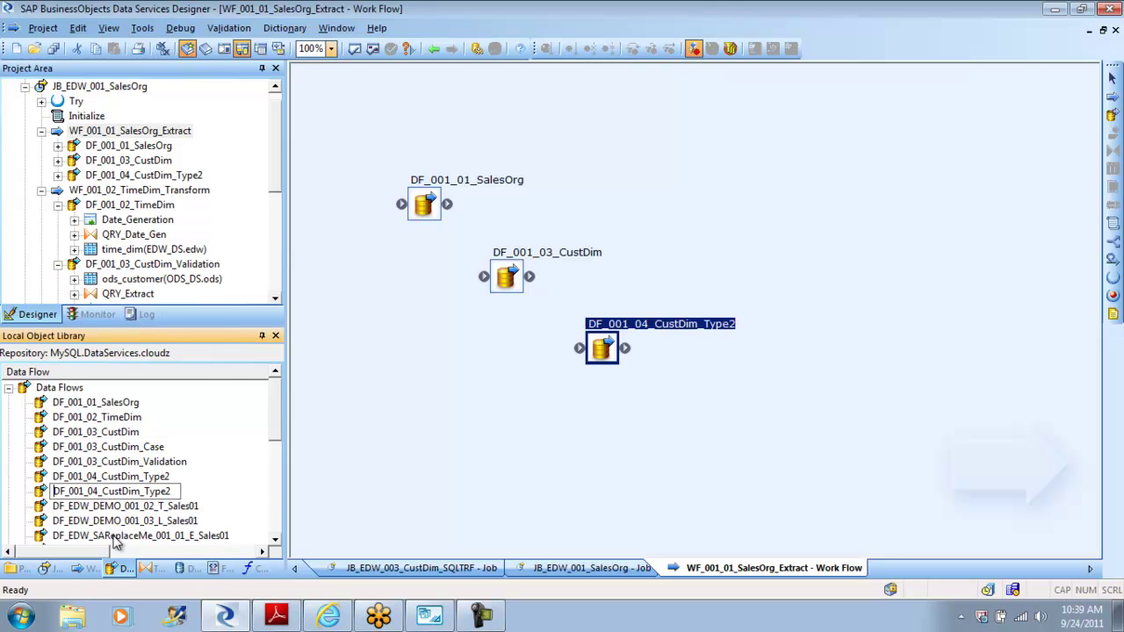
pyautogui.press('BackSpace')
pyautogui.press('BackSpace')
pyautogui.press('BackSpace')
pyautogui.press('BackSpace')
pyautogui.press('BackSpace')
pyautogui.write('Map_Op')
pyautogui.click(235, 472)
pyautogui.click(437, 49)
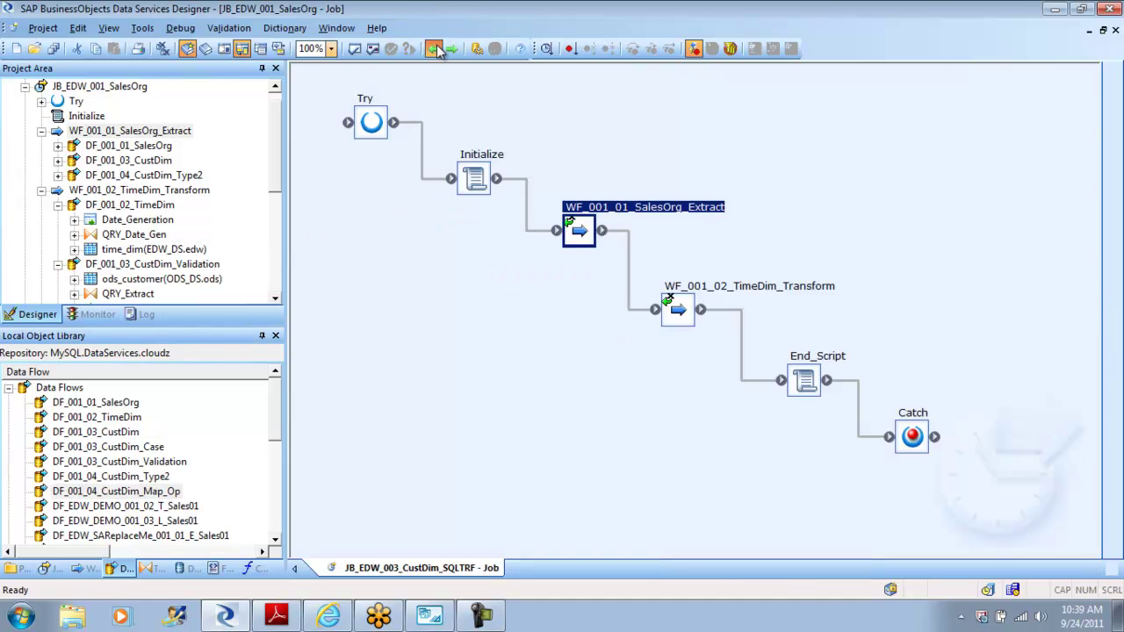
# Step: Replicate job JB_EDW_001_SalesOrg from the library's Jobs list
pyautogui.click(437, 47)
pyautogui.scroll(1, 276, 127)
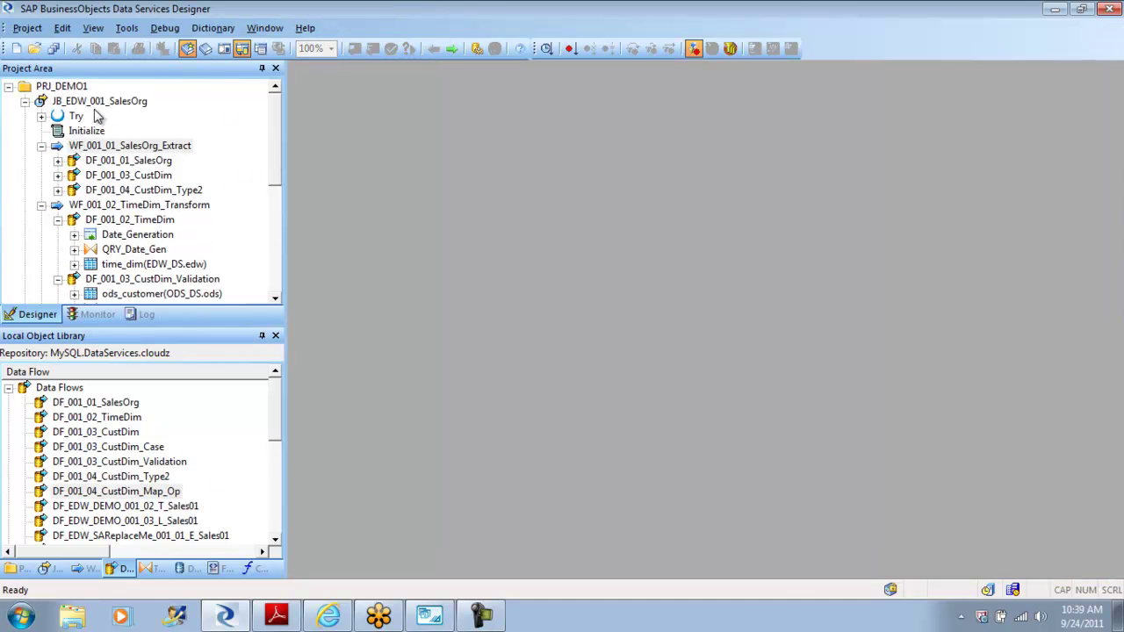
pyautogui.click(25, 102)
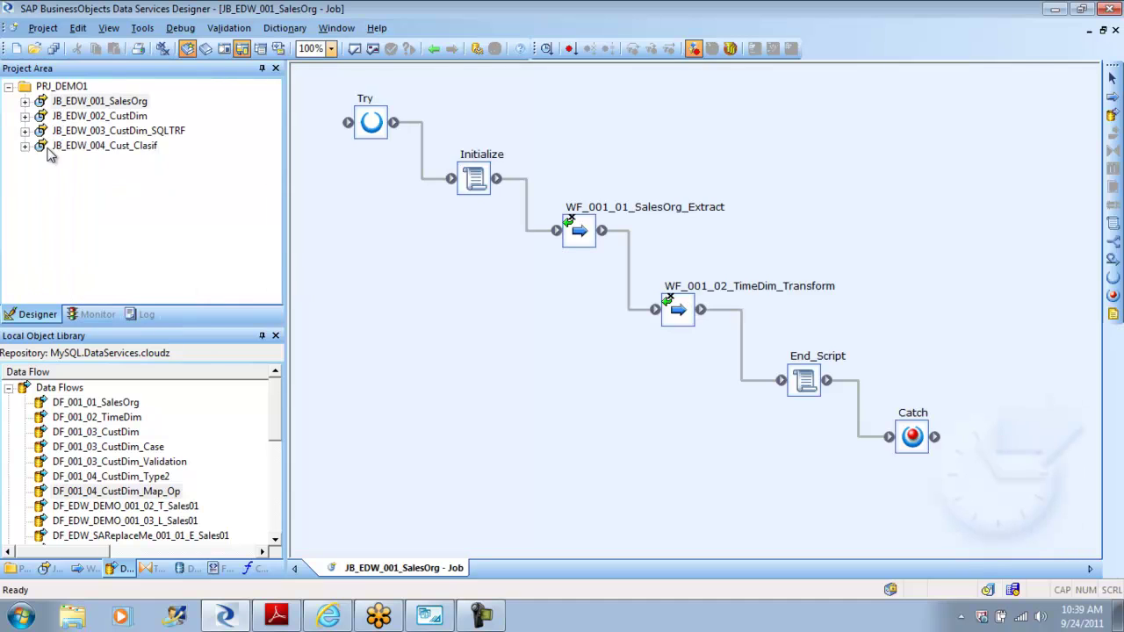
pyautogui.click(46, 568)
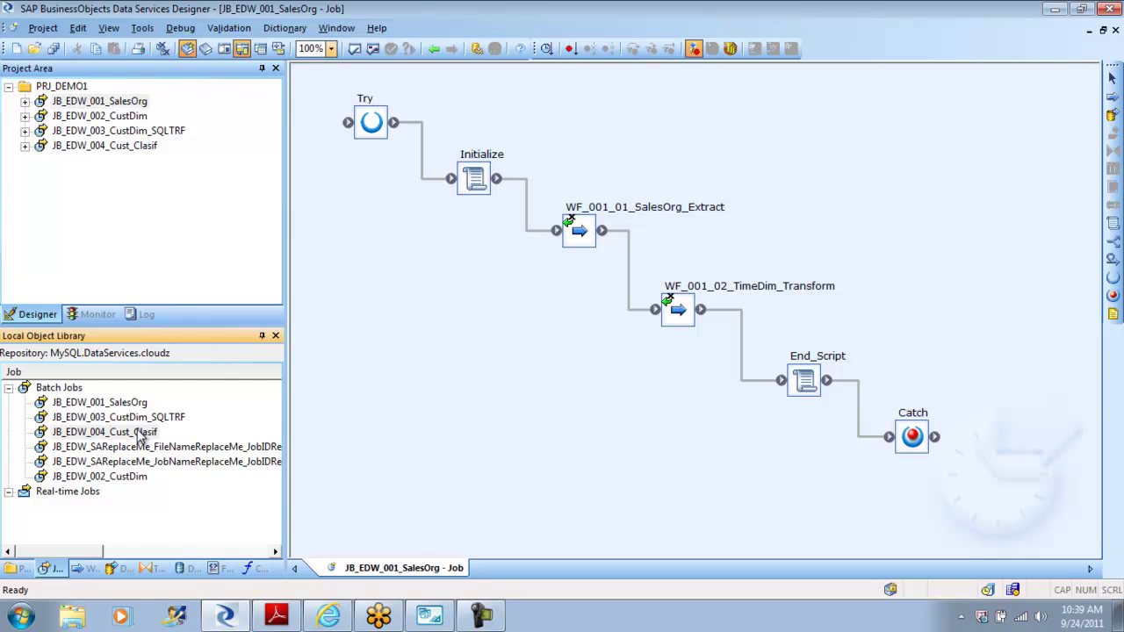
pyautogui.rightClick(123, 404)
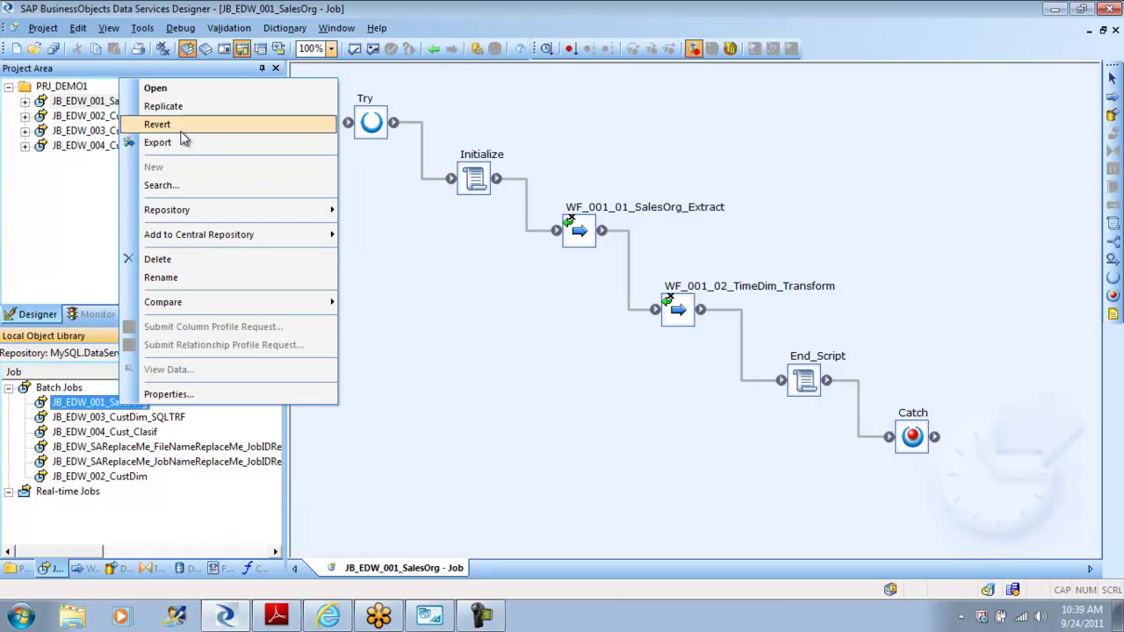
pyautogui.click(185, 104)
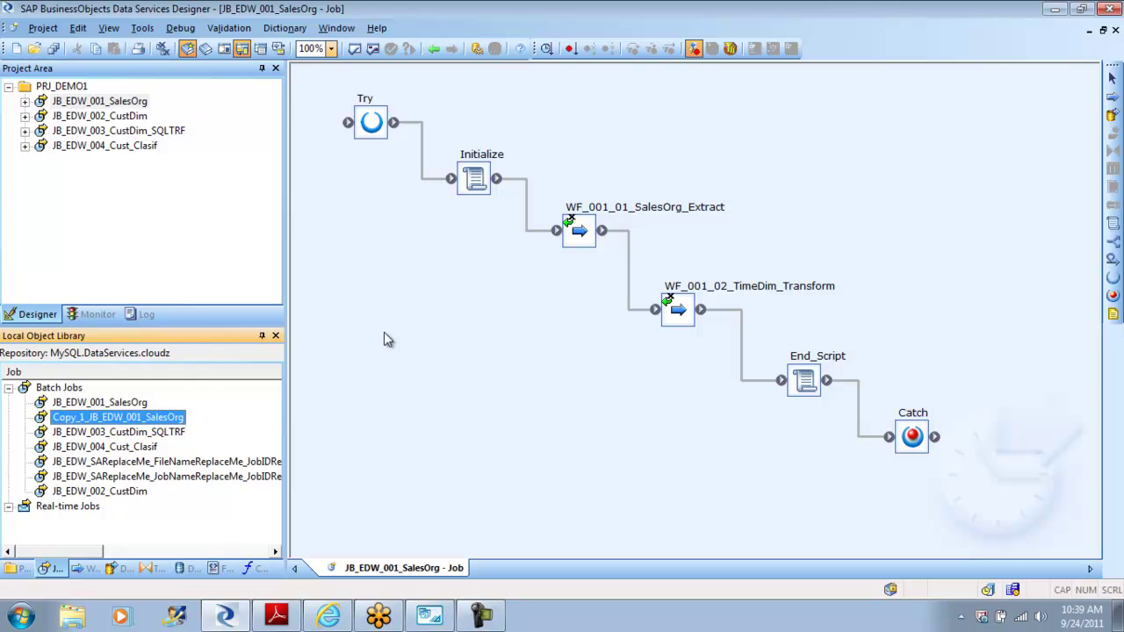
# Step: Rename the copied job to JB_EDW_005_SalesOrg
pyautogui.rightClick(172, 416)
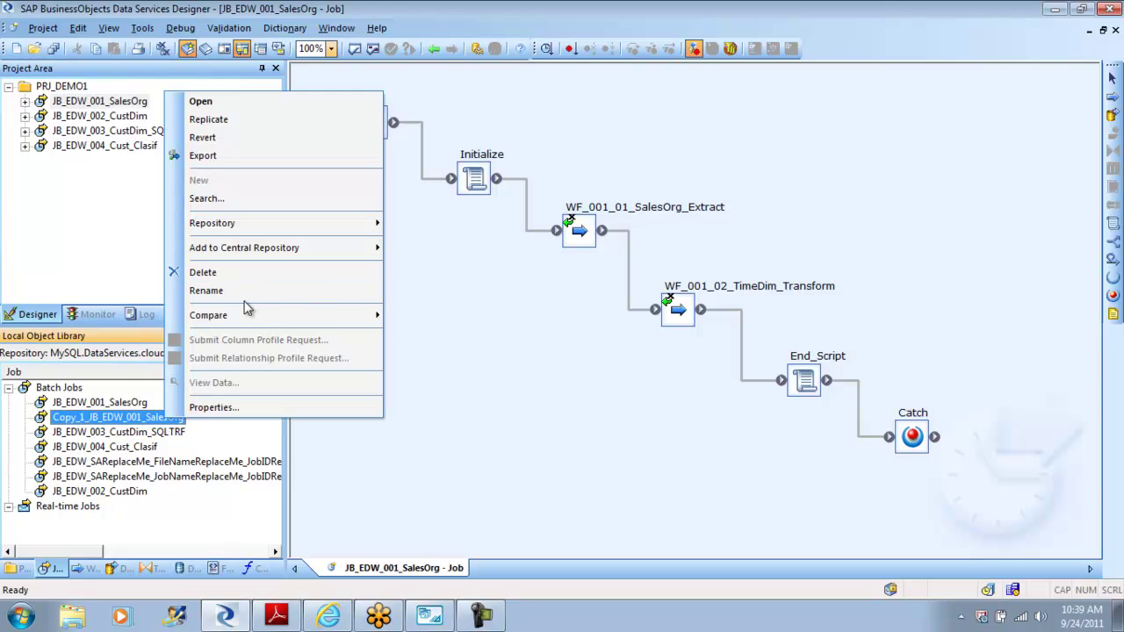
pyautogui.click(237, 291)
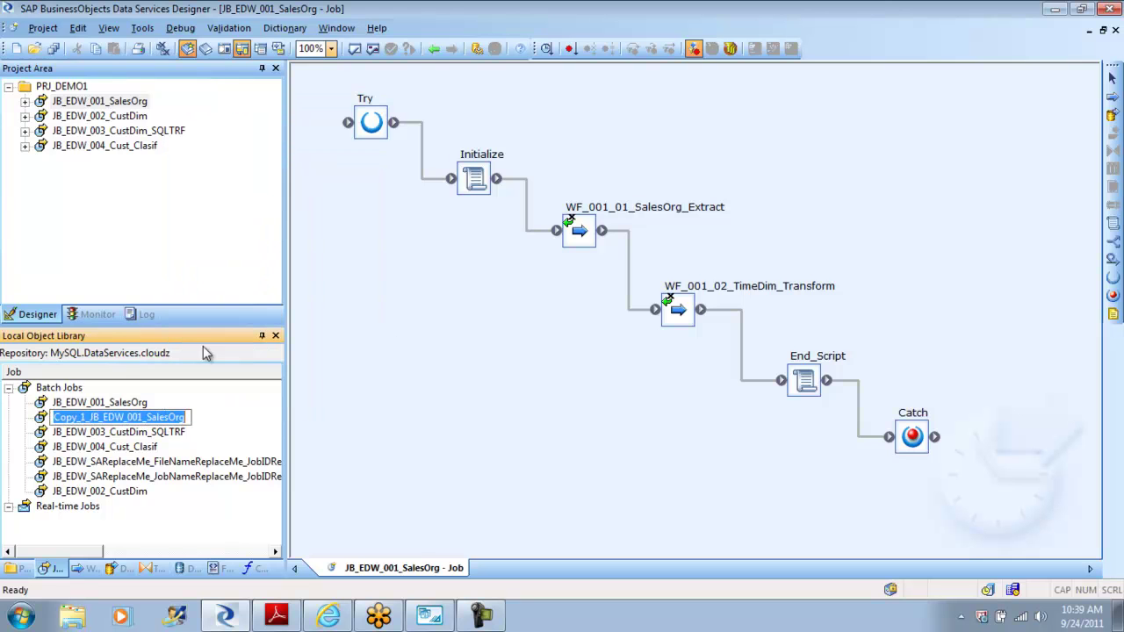
pyautogui.click(86, 418)
pyautogui.press('BackSpace')
pyautogui.press('BackSpace')
pyautogui.press('BackSpace')
pyautogui.press('BackSpace')
pyautogui.press('BackSpace')
pyautogui.press('BackSpace')
pyautogui.press('Right')
pyautogui.press('Right')
pyautogui.press('Right')
pyautogui.press('Right')
pyautogui.press('Right')
pyautogui.press('Right')
pyautogui.press('Right')
pyautogui.press('Right')
pyautogui.press('Right')
pyautogui.press('Right')
pyautogui.press('Right')
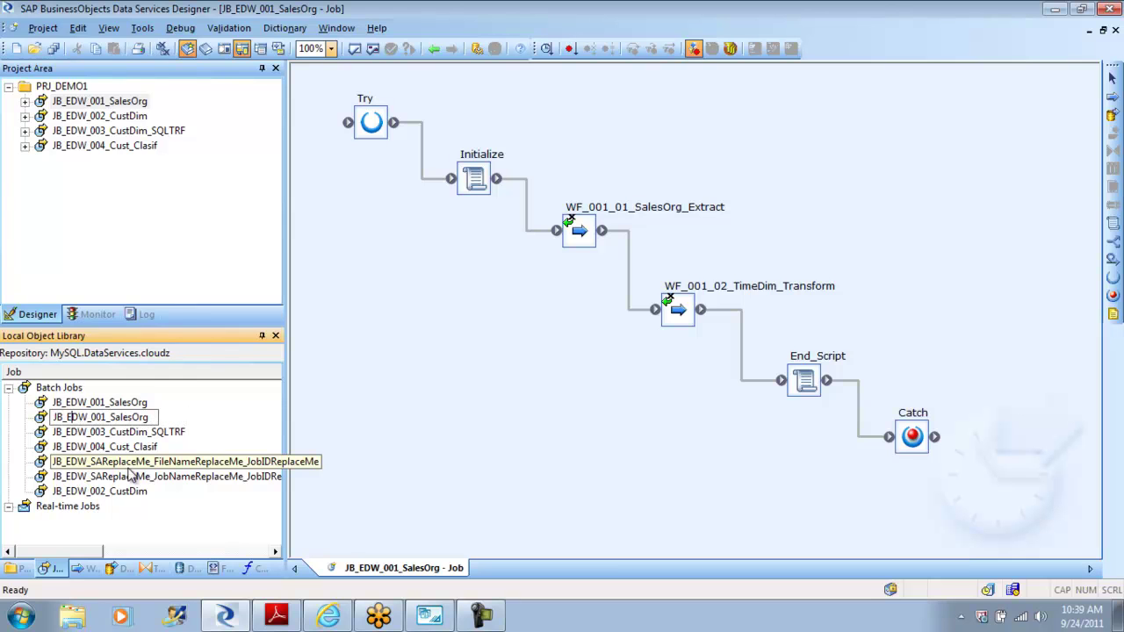
pyautogui.press('Left')
pyautogui.press('Left')
pyautogui.press('BackSpace')
pyautogui.write('5')
pyautogui.press('Return')
# Step: In JB_EDW_005_SalesOrg, delete the SalesOrg_Extract and TimeDim_Transform work flows
pyautogui.doubleClick(117, 419)
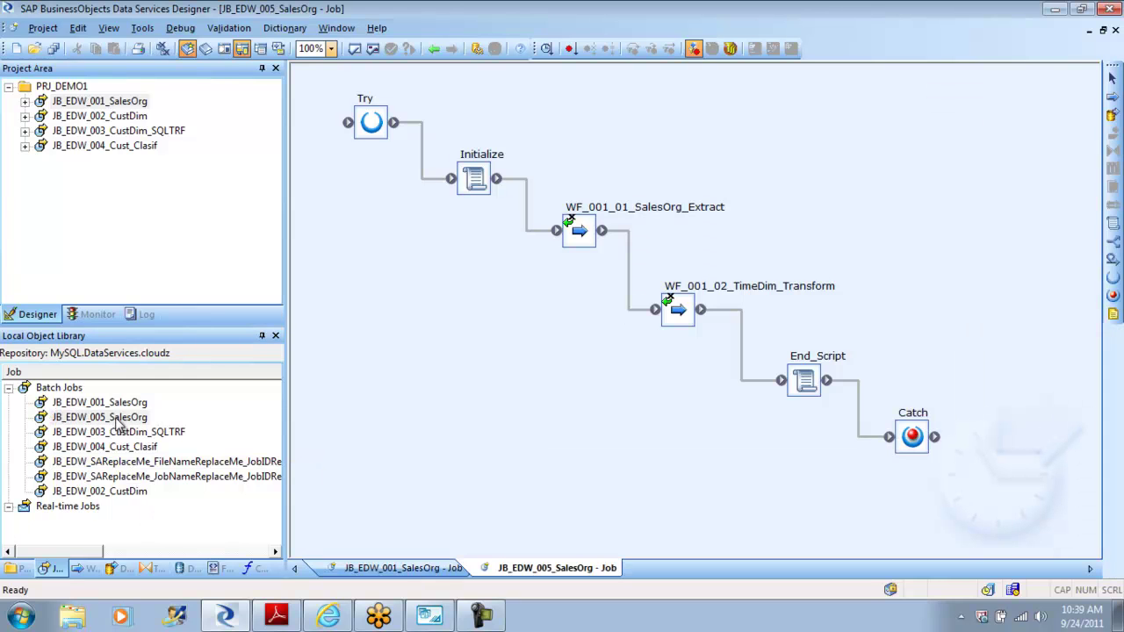
pyautogui.click(583, 231)
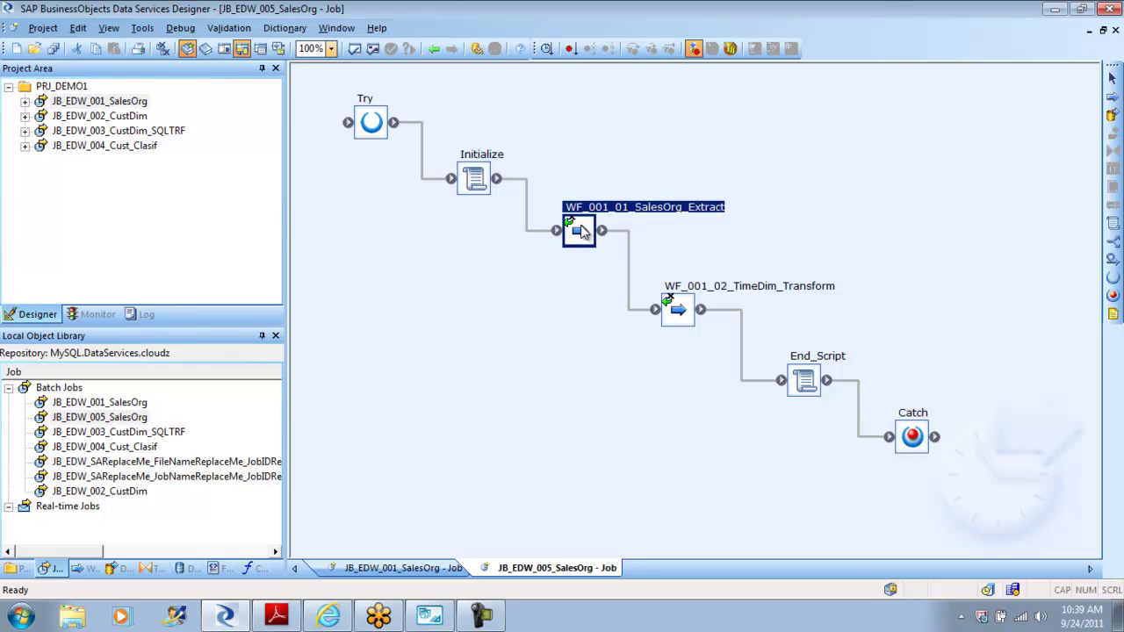
pyautogui.press('Delete')
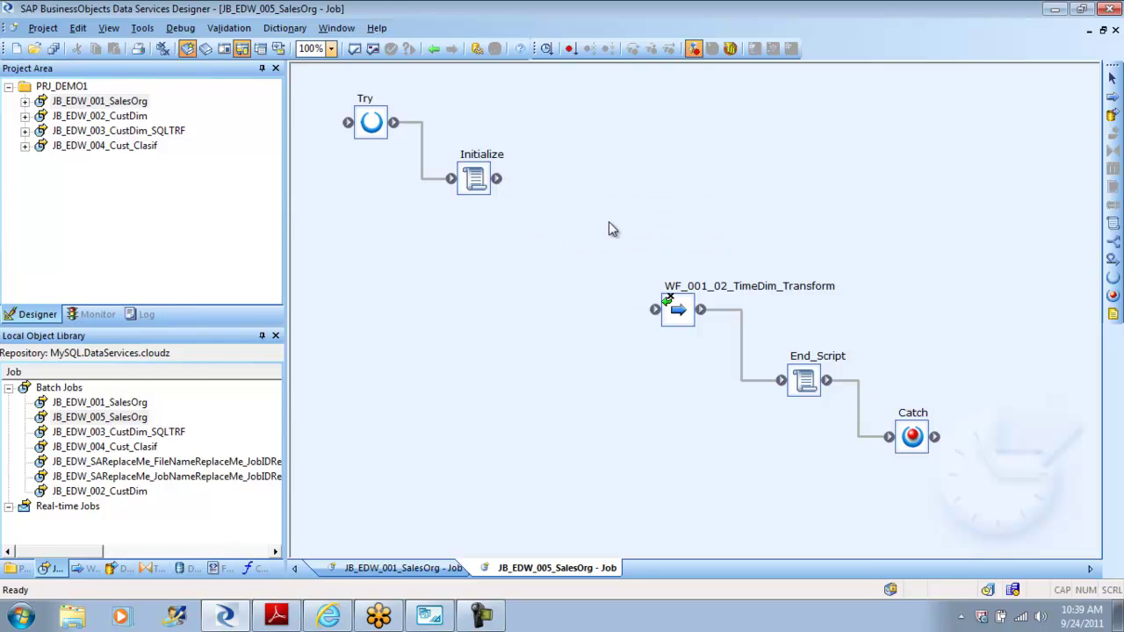
pyautogui.click(679, 312)
pyautogui.press('Delete')
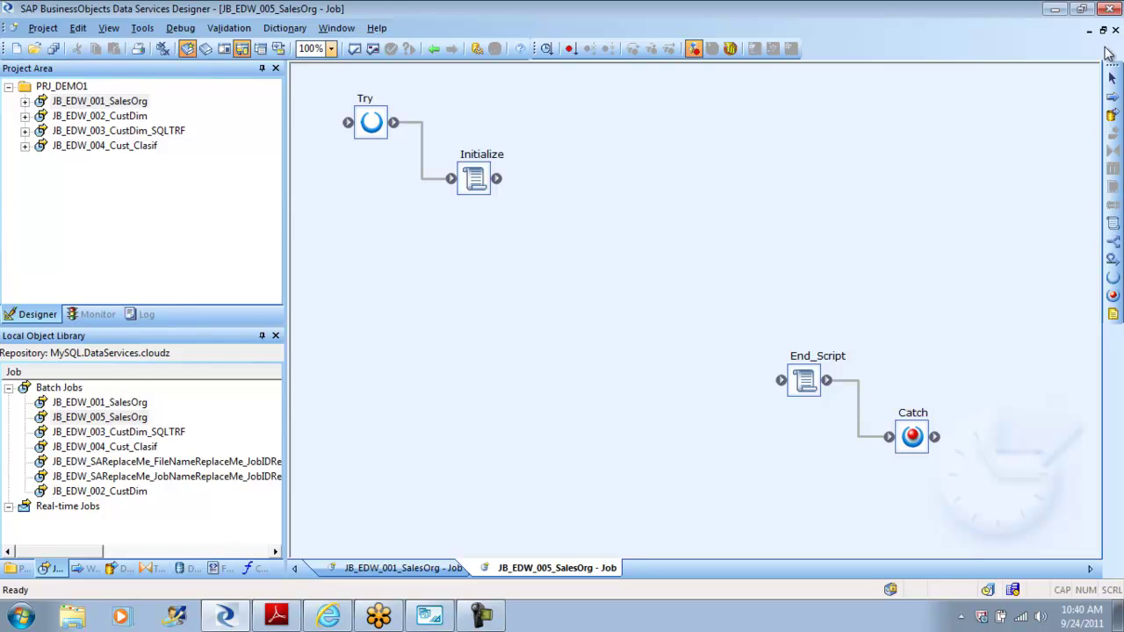
# Step: Add a work flow named WF_EDW_005_Map_Op after Initialize and connect Initialize to it
pyautogui.click(1113, 98)
pyautogui.click(607, 232)
pyautogui.write('W')
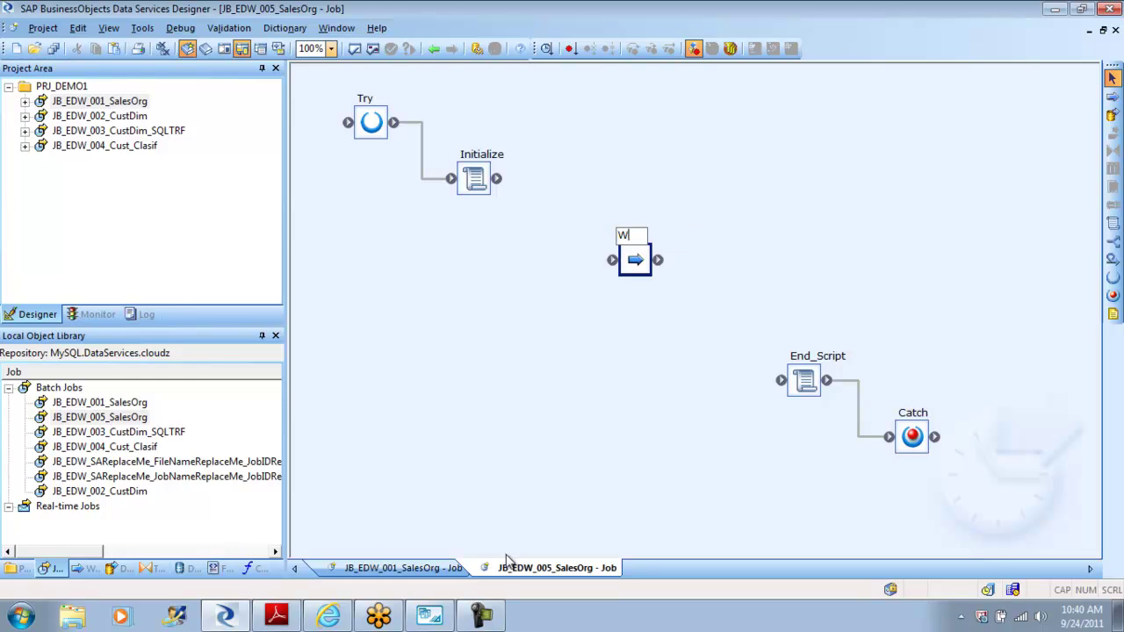
pyautogui.write('F_EDW_005_')
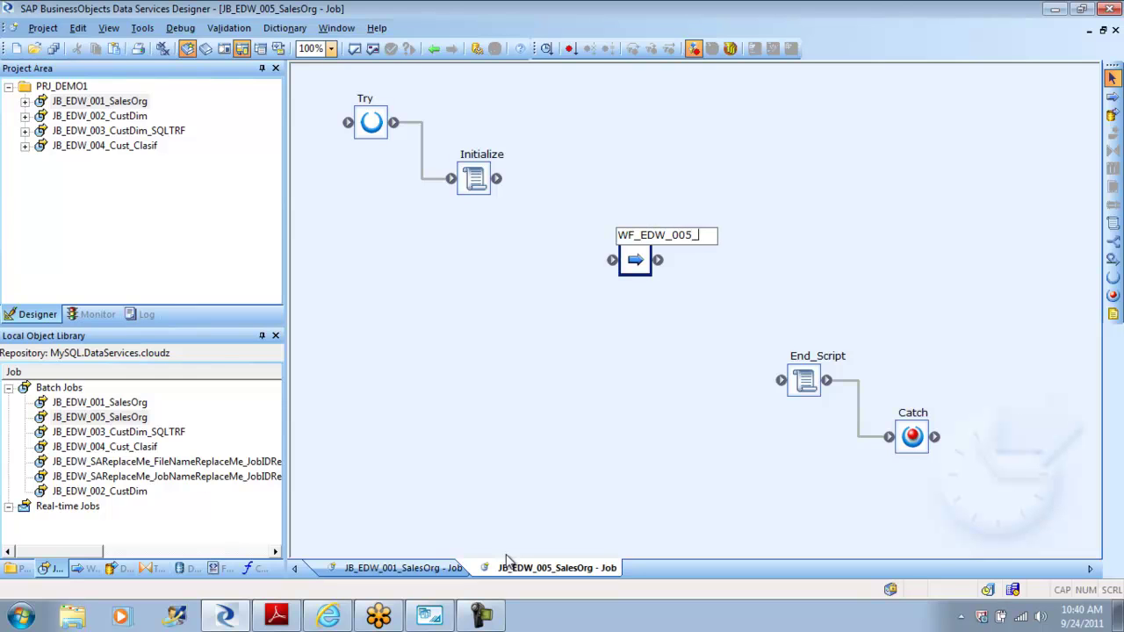
pyautogui.write('Map_Op')
pyautogui.press('Return')
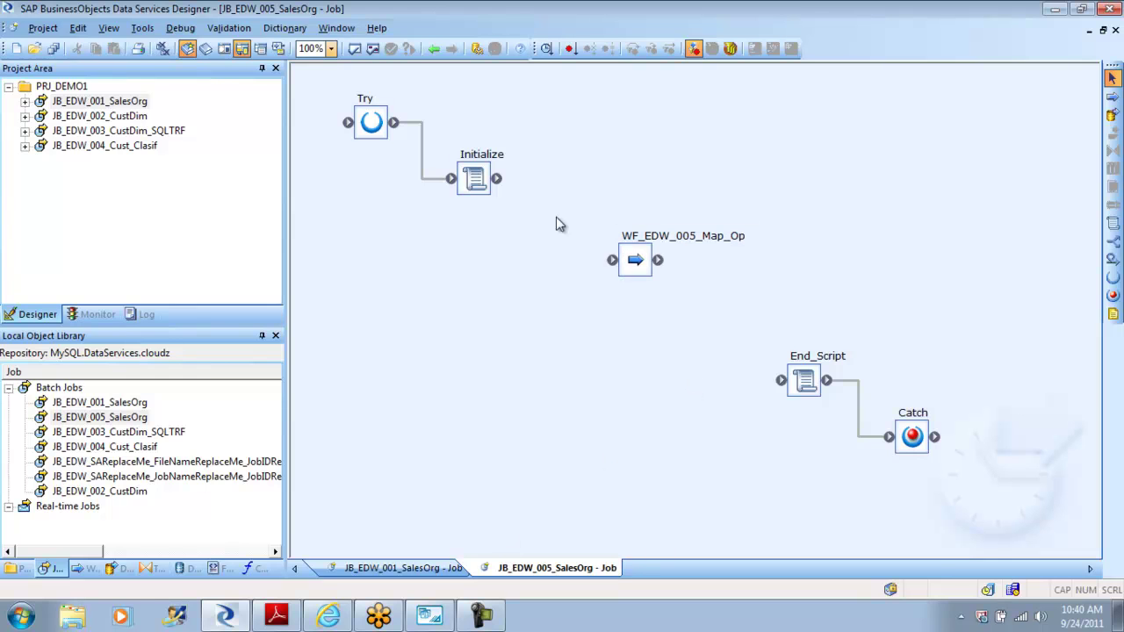
pyautogui.moveTo(497, 179); pyautogui.dragTo(782, 379)
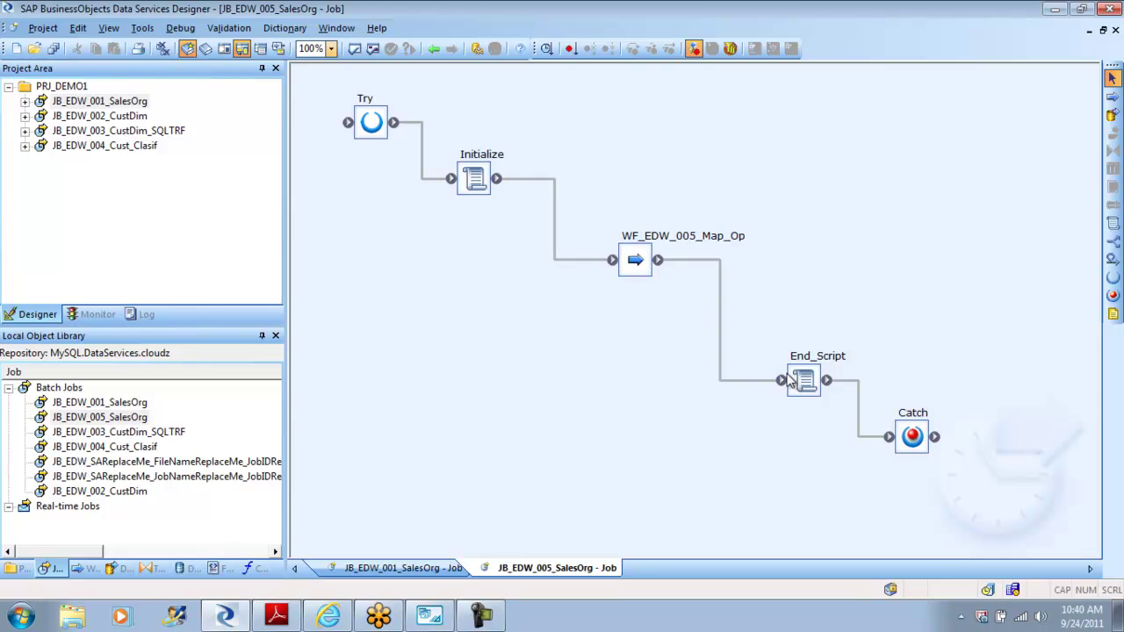
# Step: Open WF_EDW_005_Map_Op and select DF_001_04_CustDim_Map_Op in the library's data flows
pyautogui.doubleClick(637, 263)
pyautogui.click(120, 568)
pyautogui.click(101, 493)
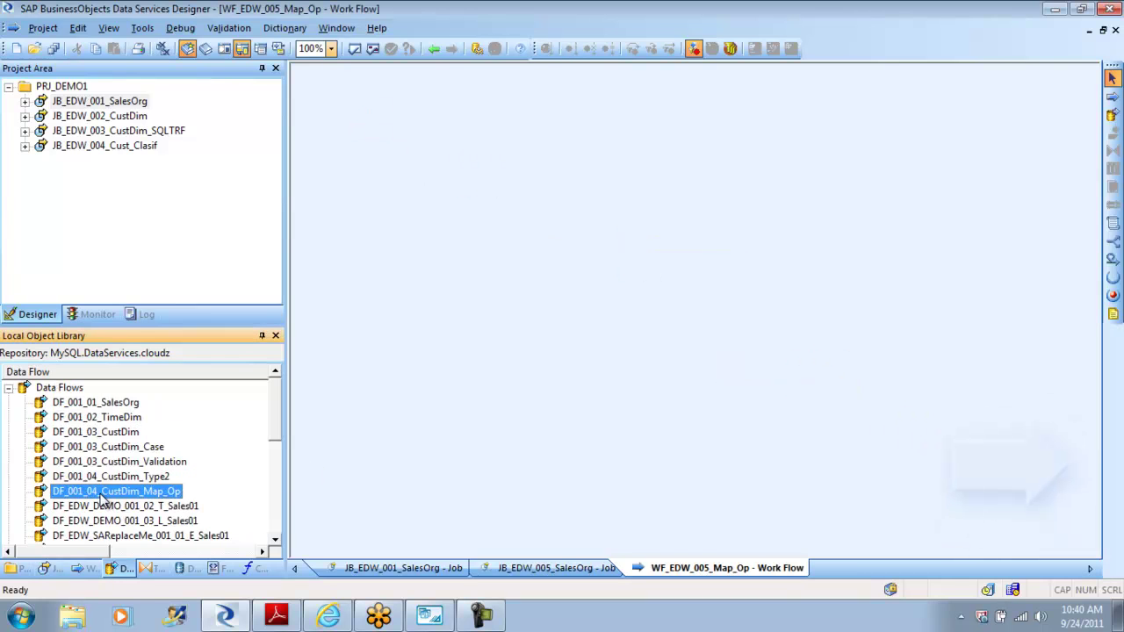
# Step: Drop DF_001_04_CustDim_Map_Op into the work flow, open it, and open History_Preserving's settings
pyautogui.moveTo(100, 497); pyautogui.dragTo(538, 264)
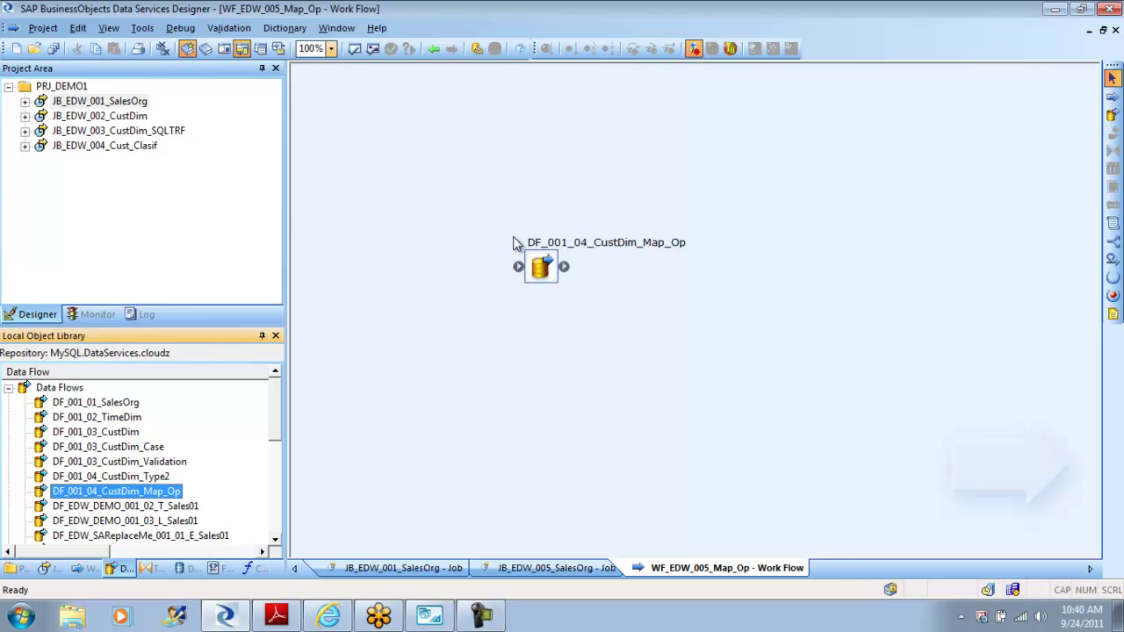
pyautogui.click(549, 273)
pyautogui.doubleClick(544, 269)
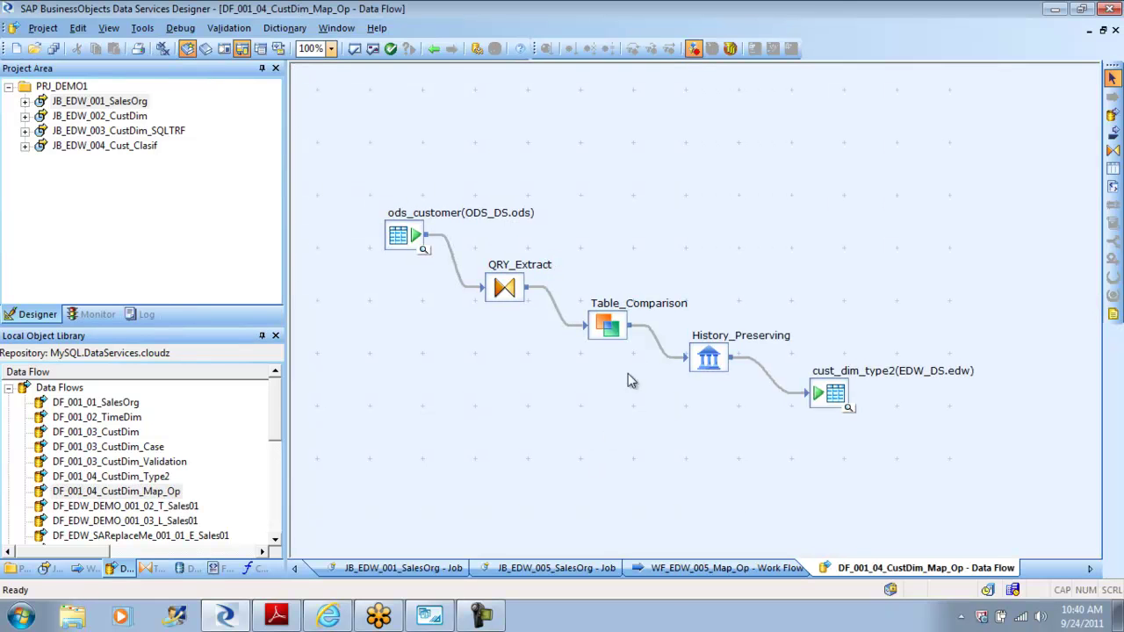
pyautogui.click(713, 355)
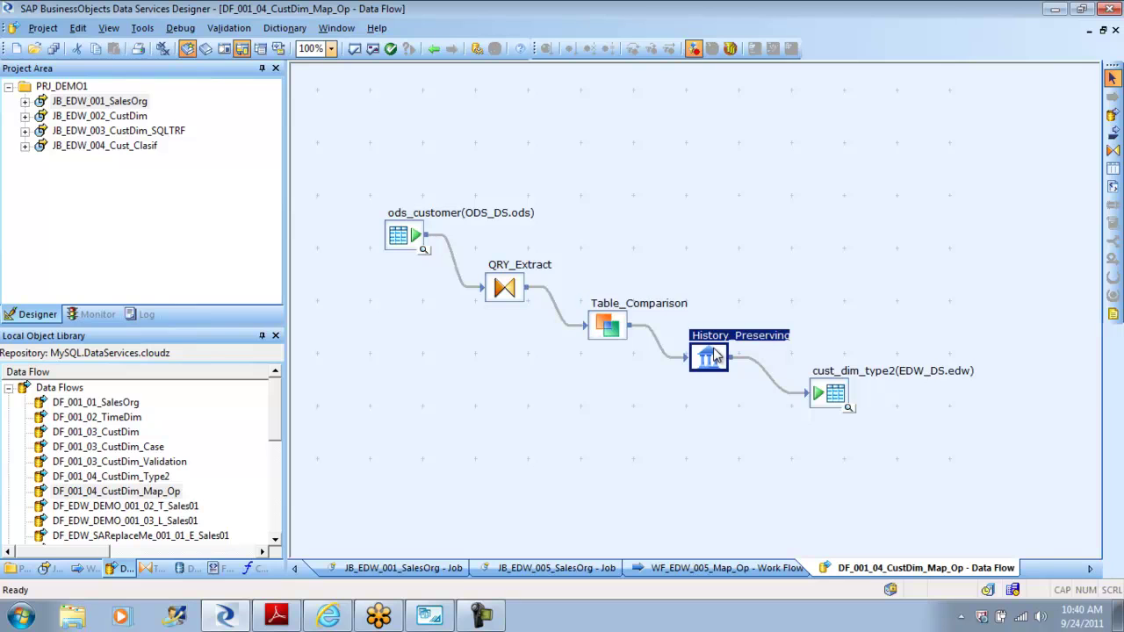
pyautogui.click(843, 397)
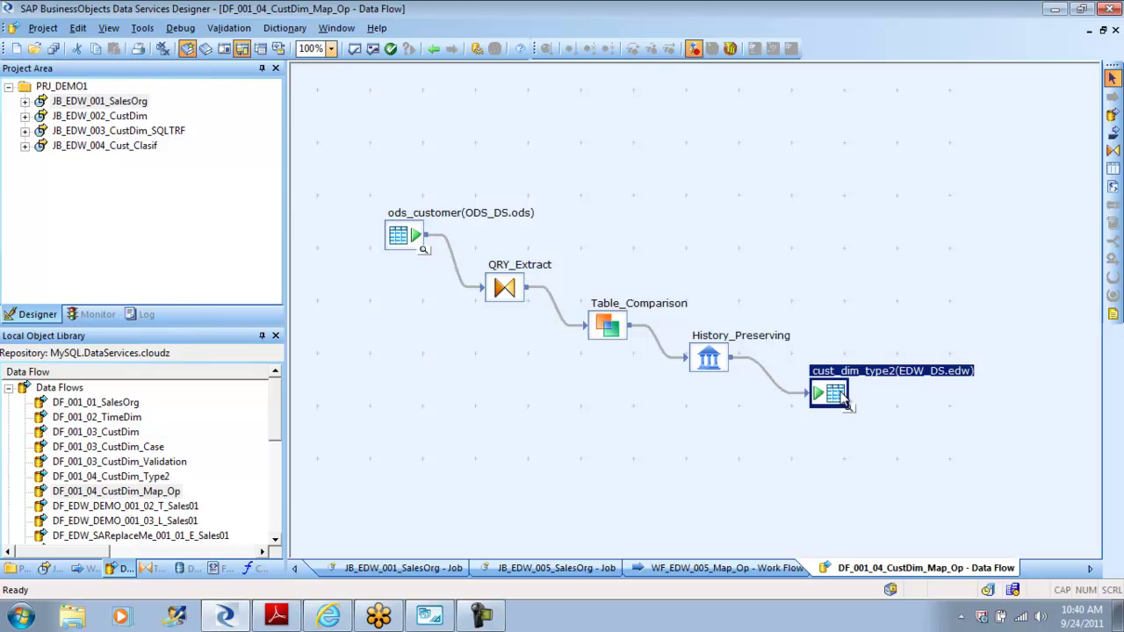
pyautogui.click(714, 364)
pyautogui.doubleClick(710, 358)
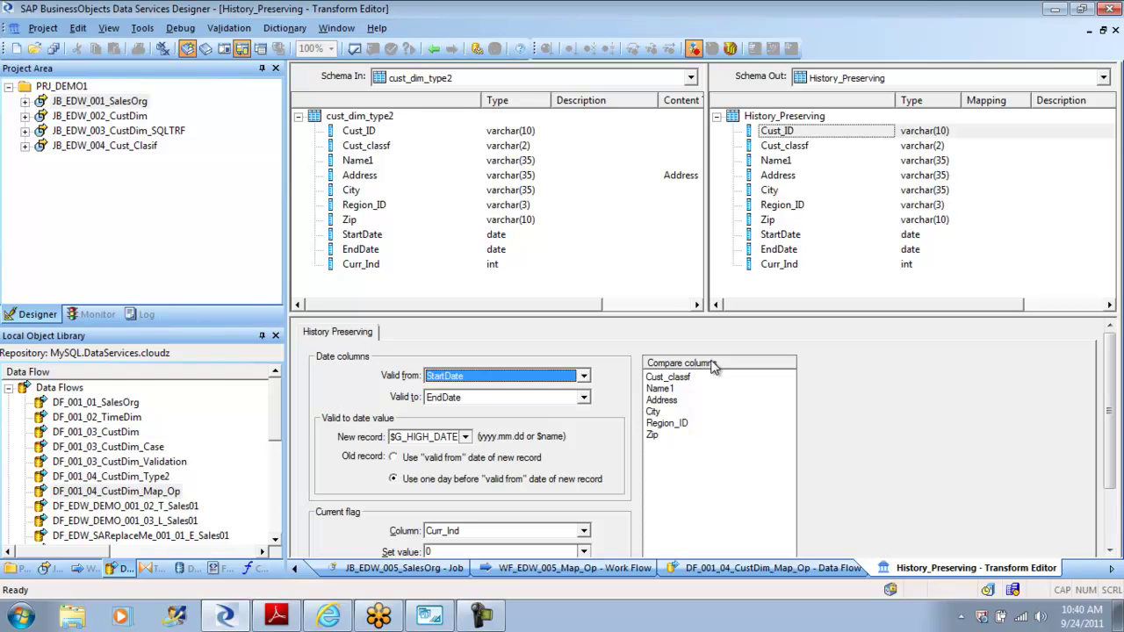
# Step: View cust_dim_type2's stored rows sorted by Cust_ID, then close the data view
pyautogui.click(434, 49)
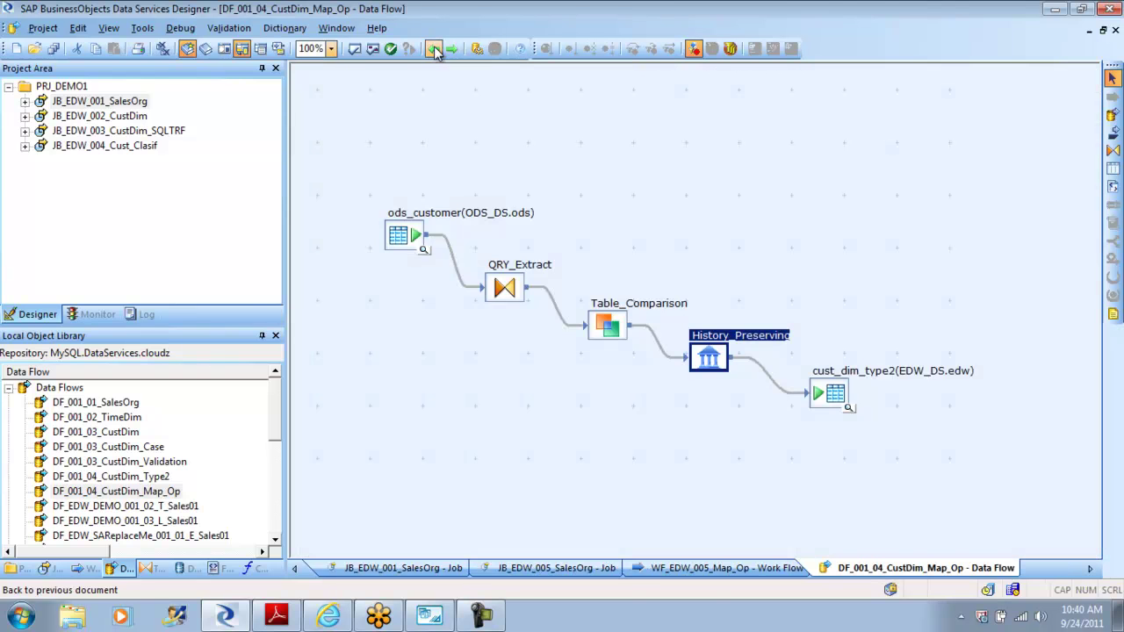
pyautogui.click(848, 408)
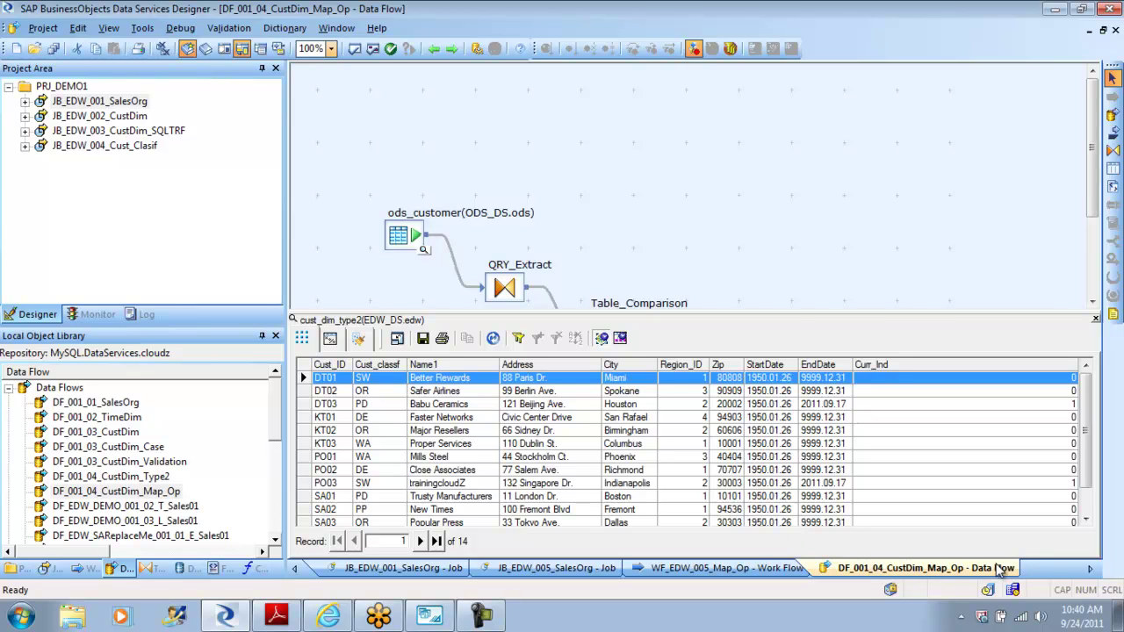
pyautogui.click(1087, 520)
pyautogui.click(1086, 520)
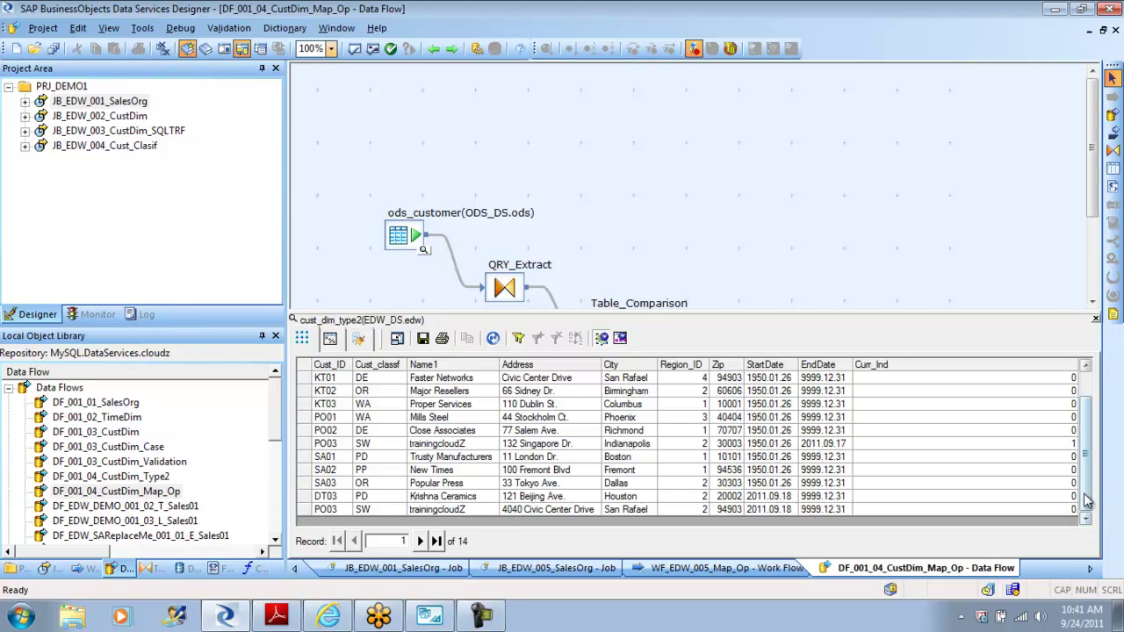
pyautogui.moveTo(1086, 477); pyautogui.dragTo(1045, 439)
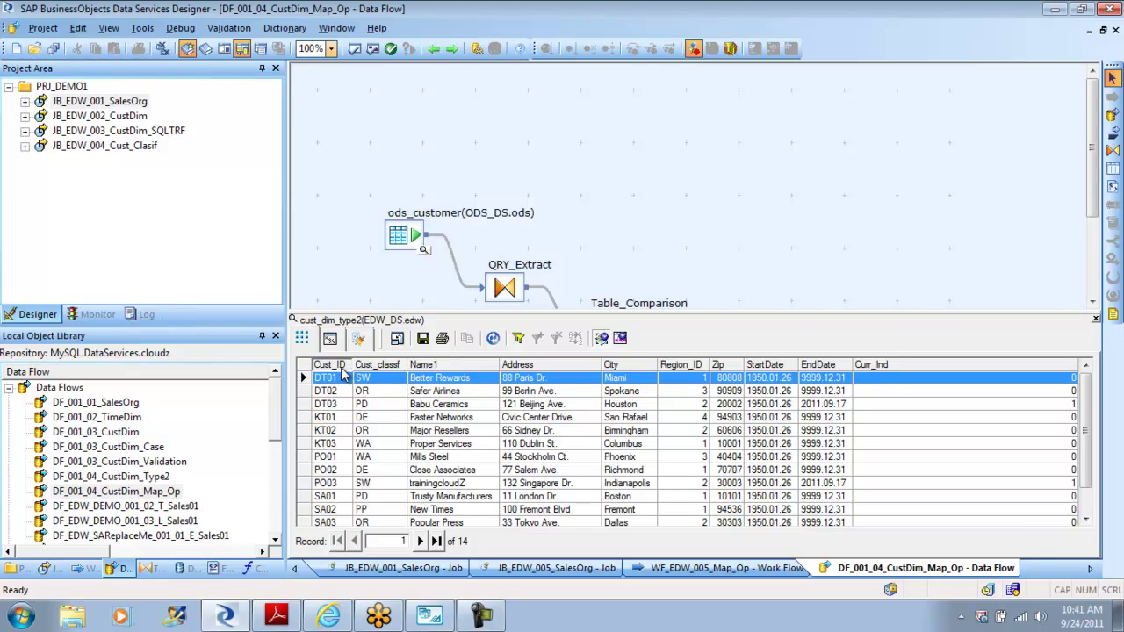
pyautogui.click(332, 365)
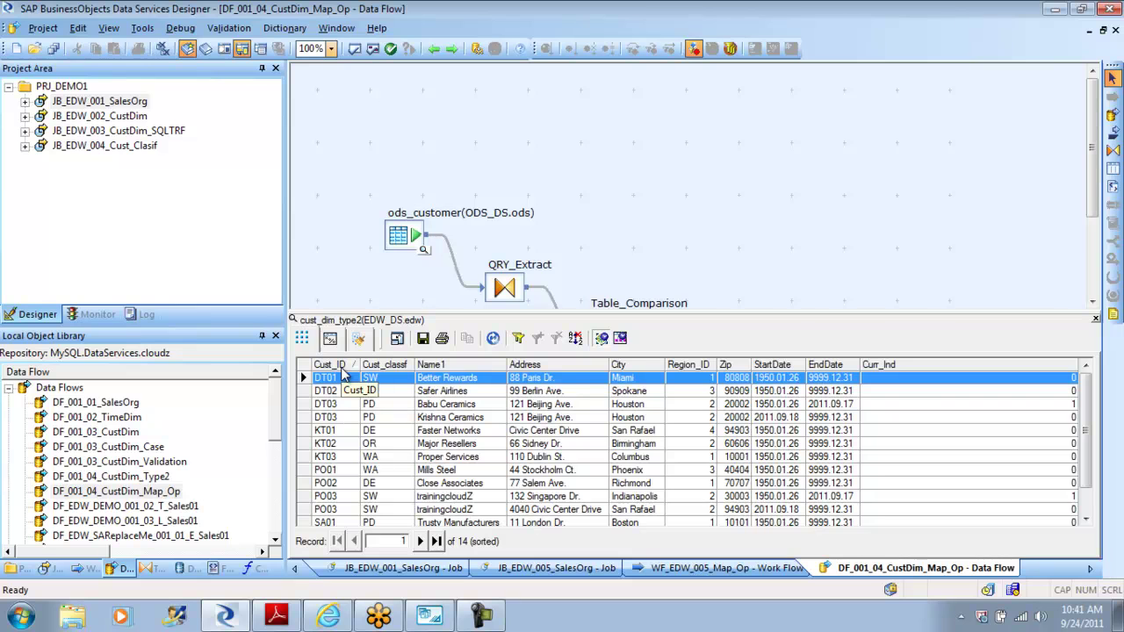
pyautogui.click(1094, 320)
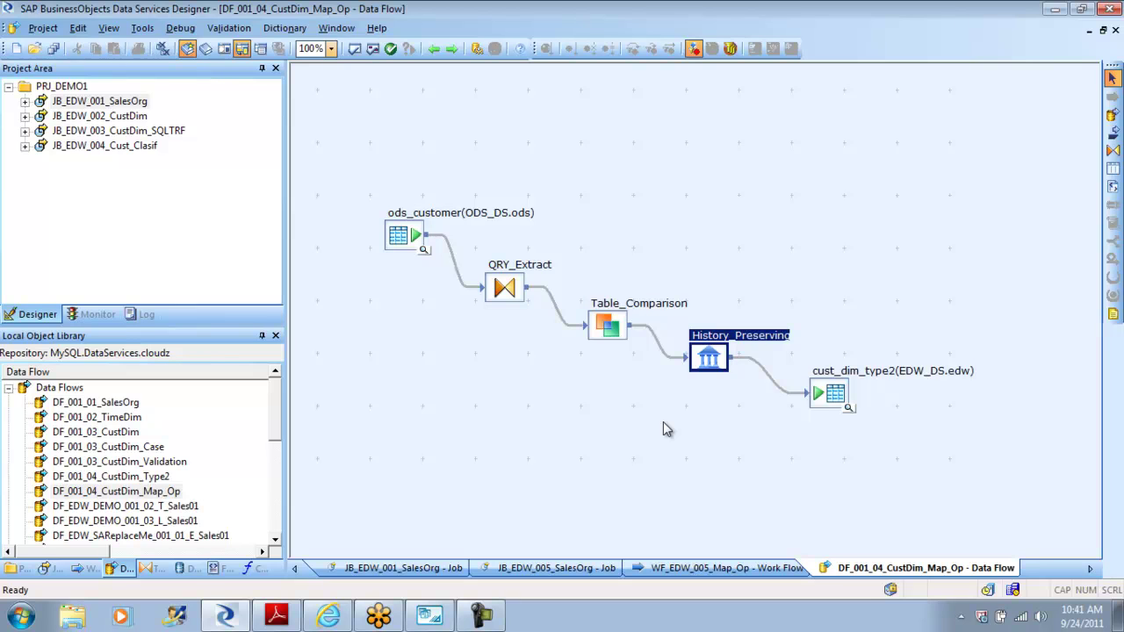
# Step: Delete the History_Preserving transform from the data flow
pyautogui.click(686, 433)
pyautogui.click(713, 364)
pyautogui.press('Delete')
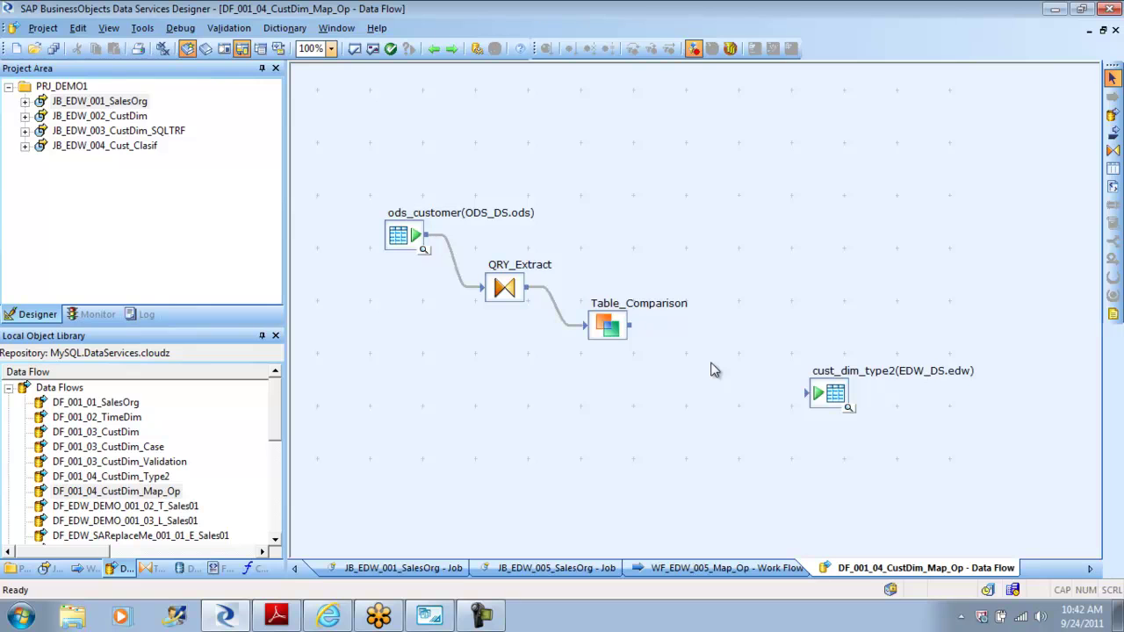
# Step: Close the open diagrams and open job JB_EDW_001_SalesOrg from the Project Area
pyautogui.click(438, 56)
pyautogui.click(438, 56)
pyautogui.click(437, 57)
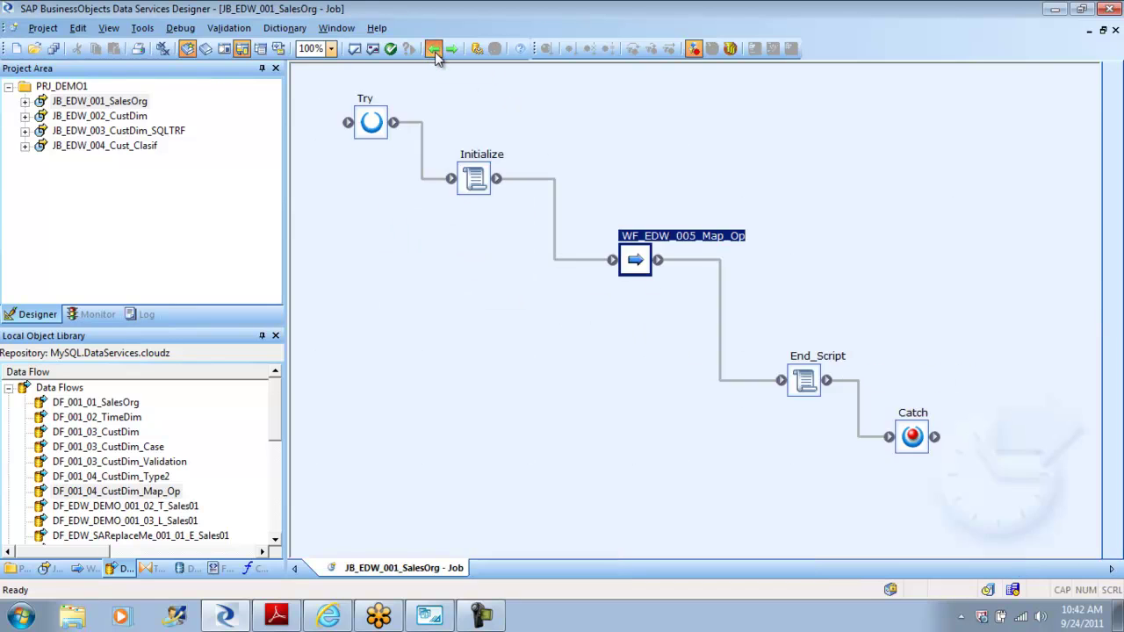
pyautogui.click(437, 56)
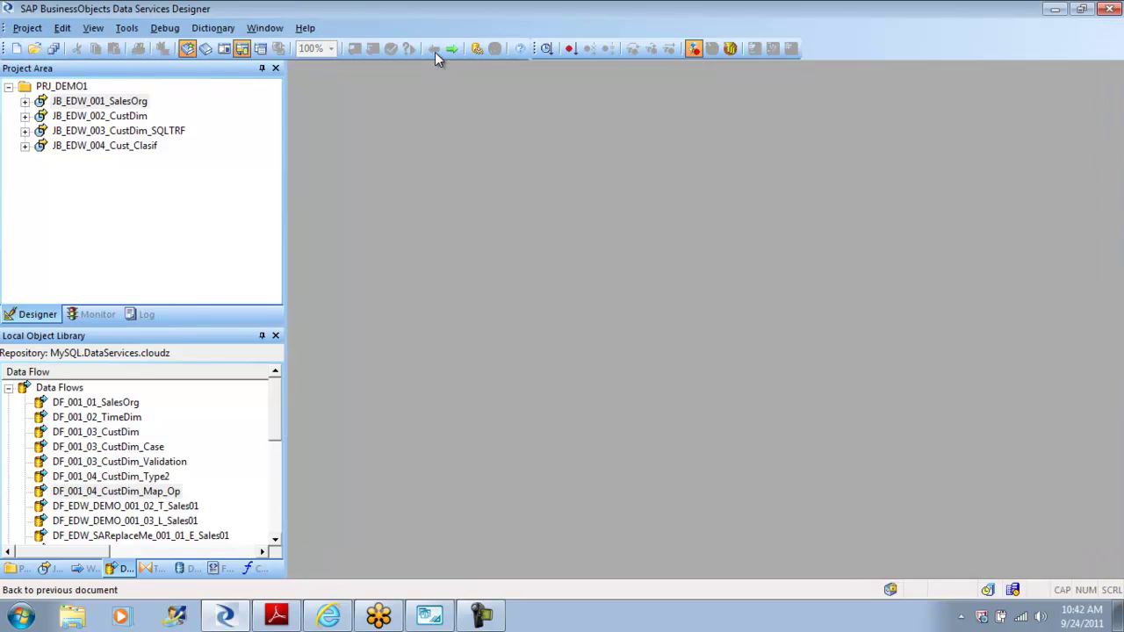
pyautogui.doubleClick(99, 103)
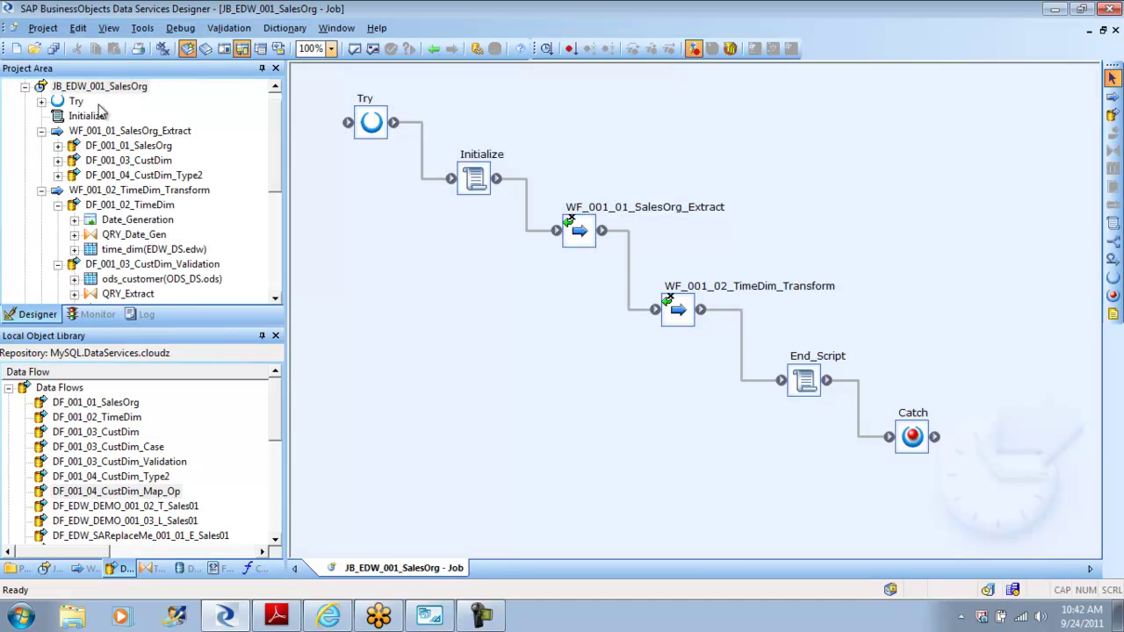
pyautogui.click(25, 86)
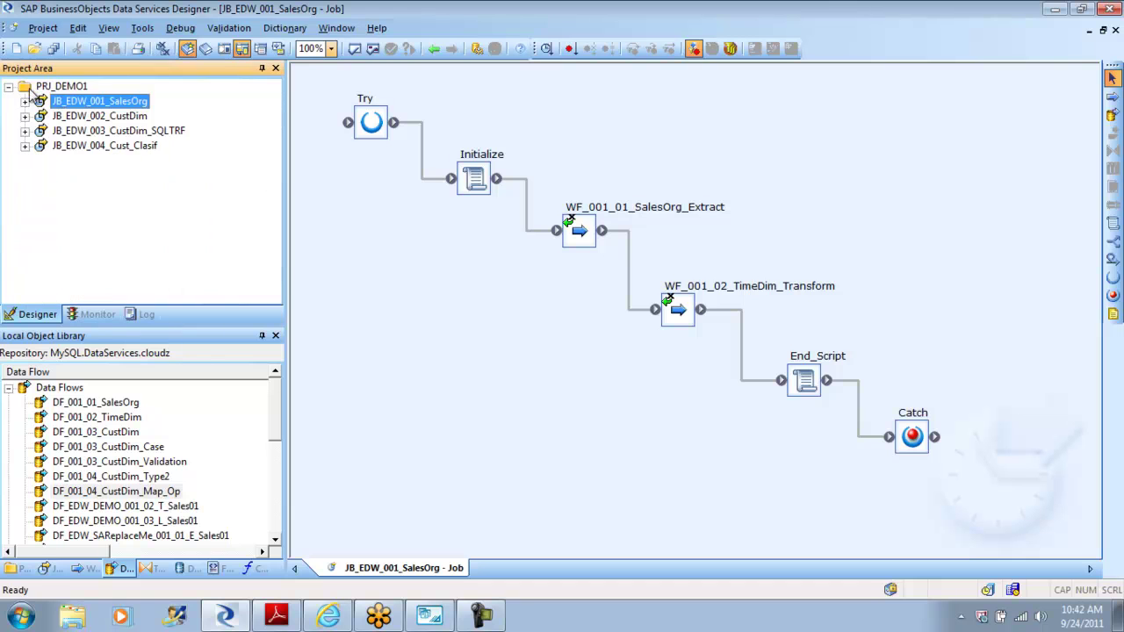
# Step: Debug-run JB_EDW_001_SalesOrg, saving all changes and accepting the Debug Properties
pyautogui.rightClick(103, 104)
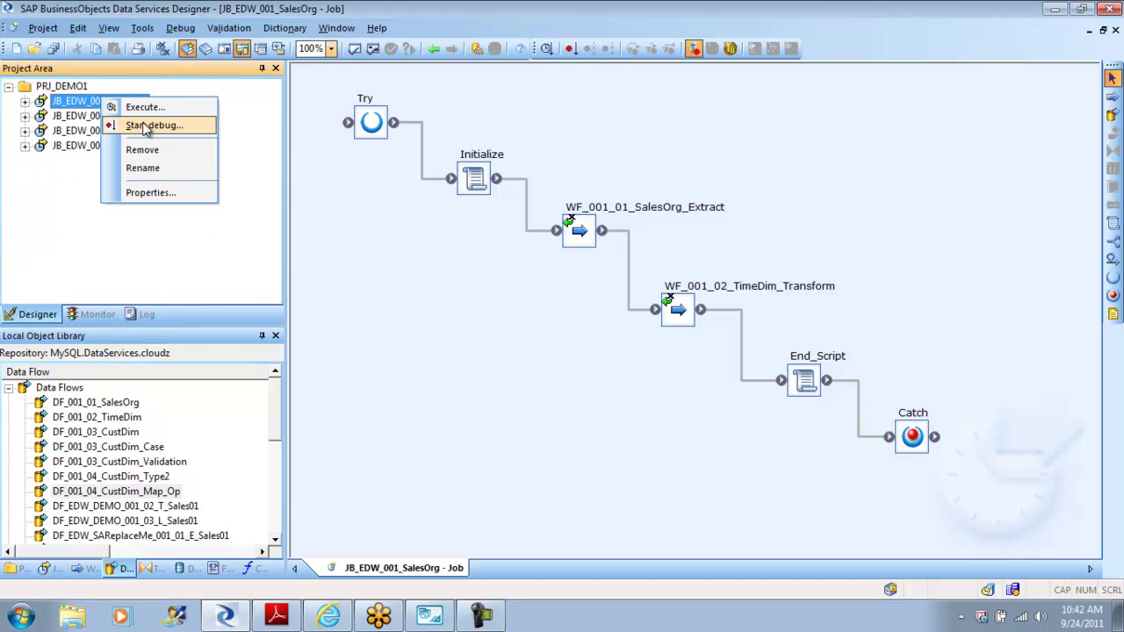
pyautogui.click(148, 129)
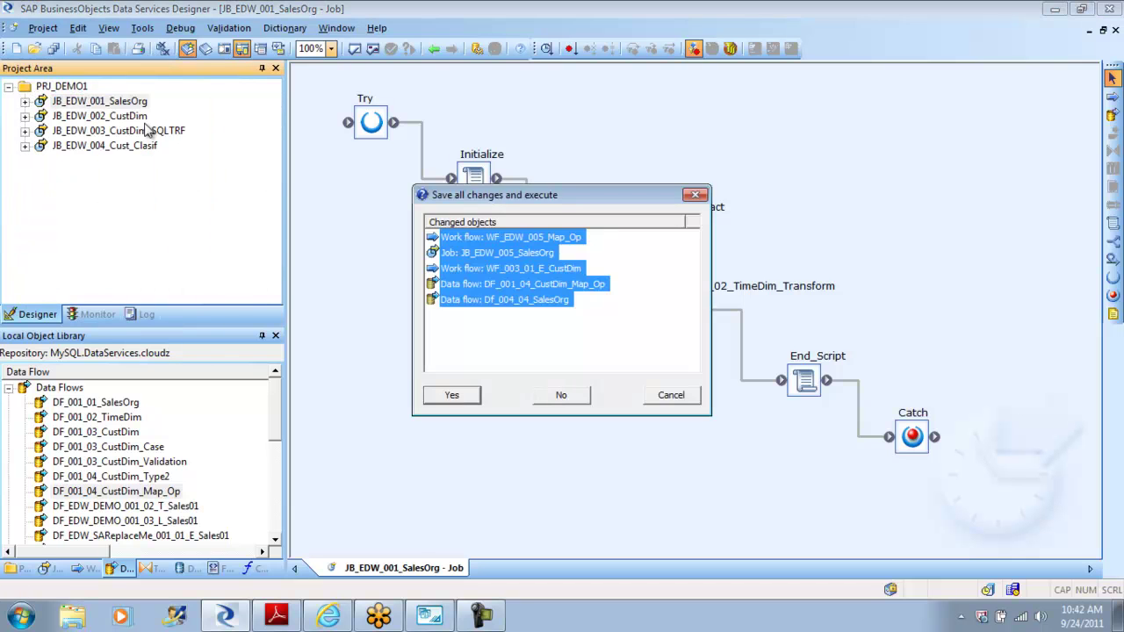
pyautogui.click(465, 396)
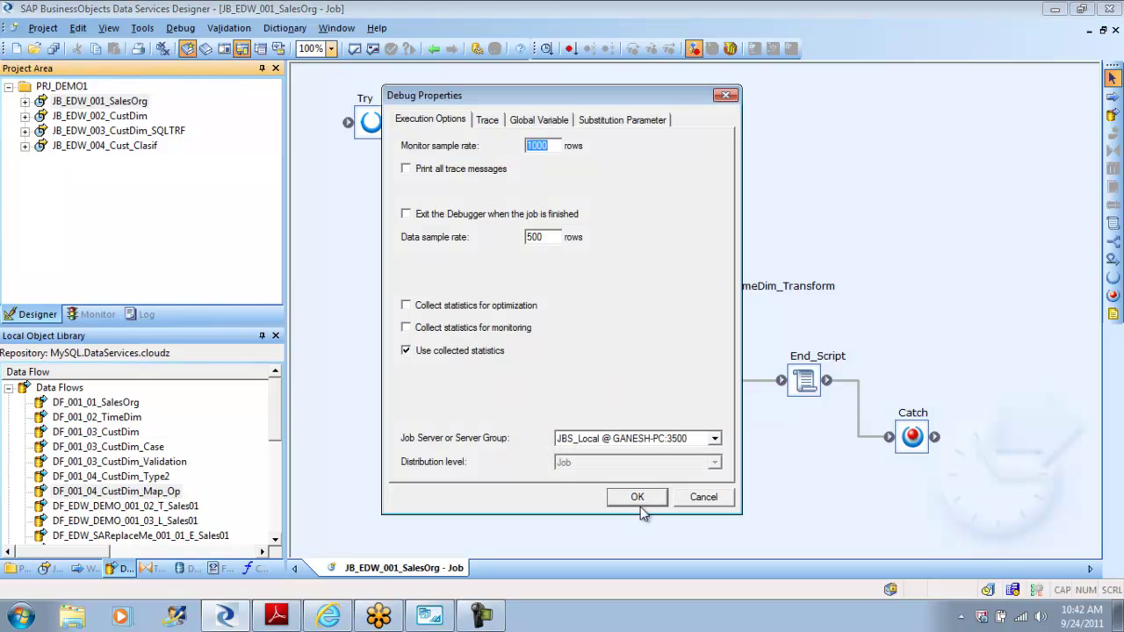
pyautogui.click(639, 497)
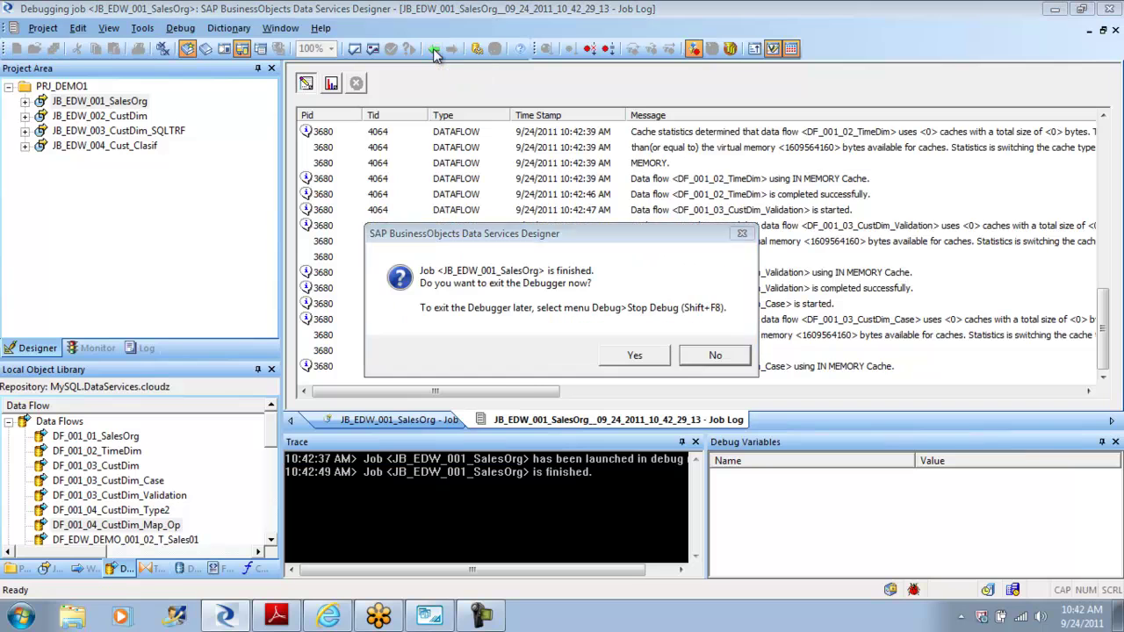
# Step: Stay in the debugger and open DF_001_04_CustDim_Type2 through WF_001_01_SalesOrg_Extract
pyautogui.click(718, 356)
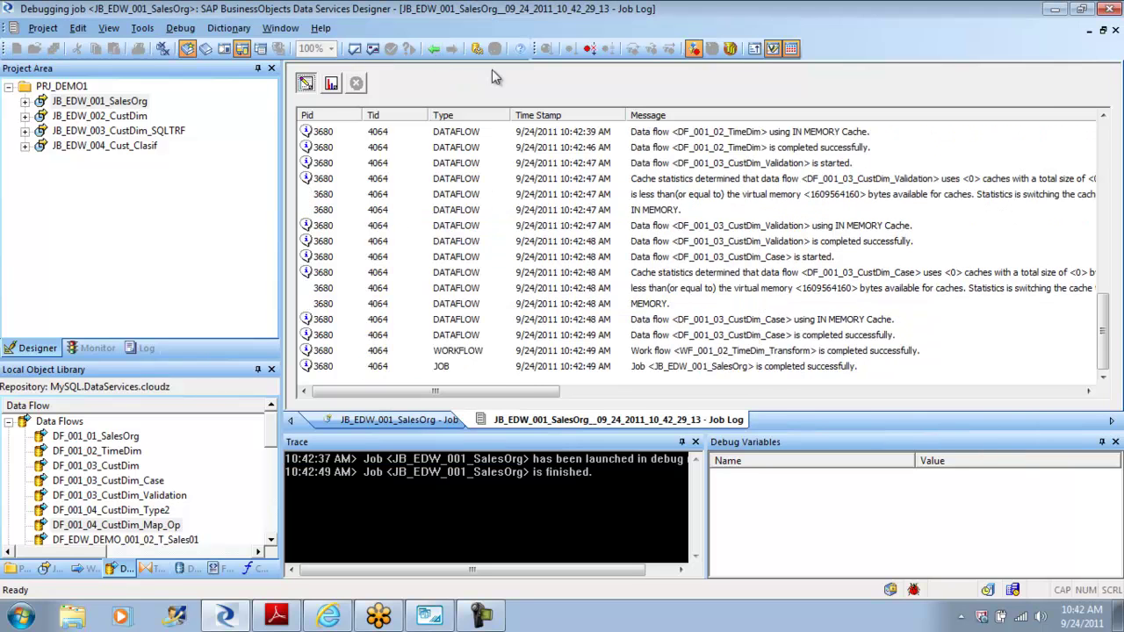
pyautogui.click(436, 49)
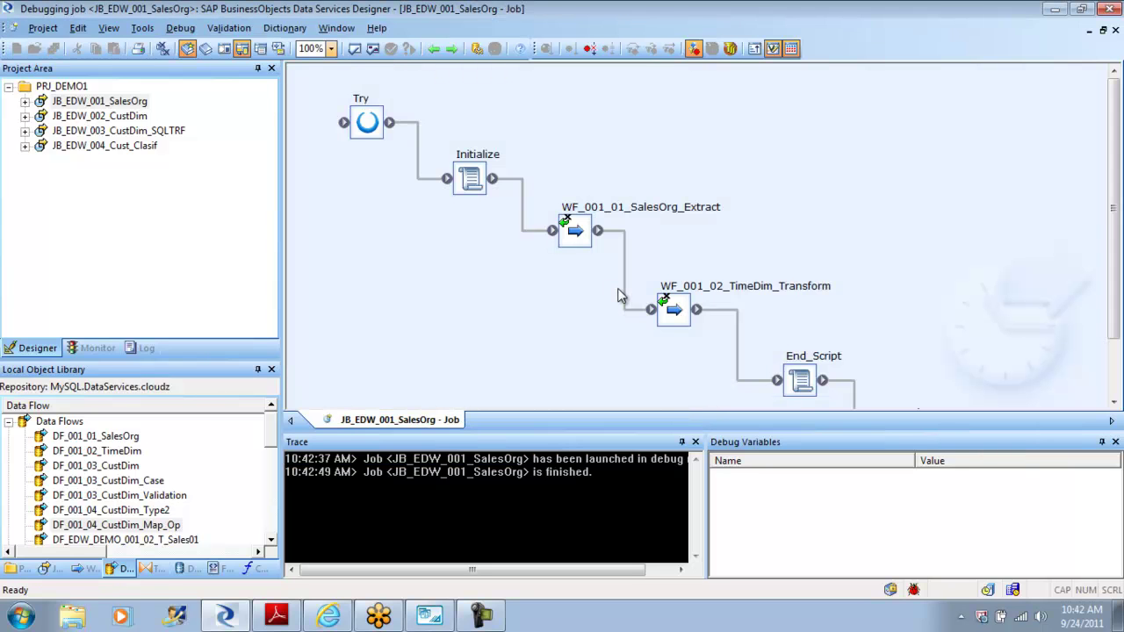
pyautogui.doubleClick(672, 311)
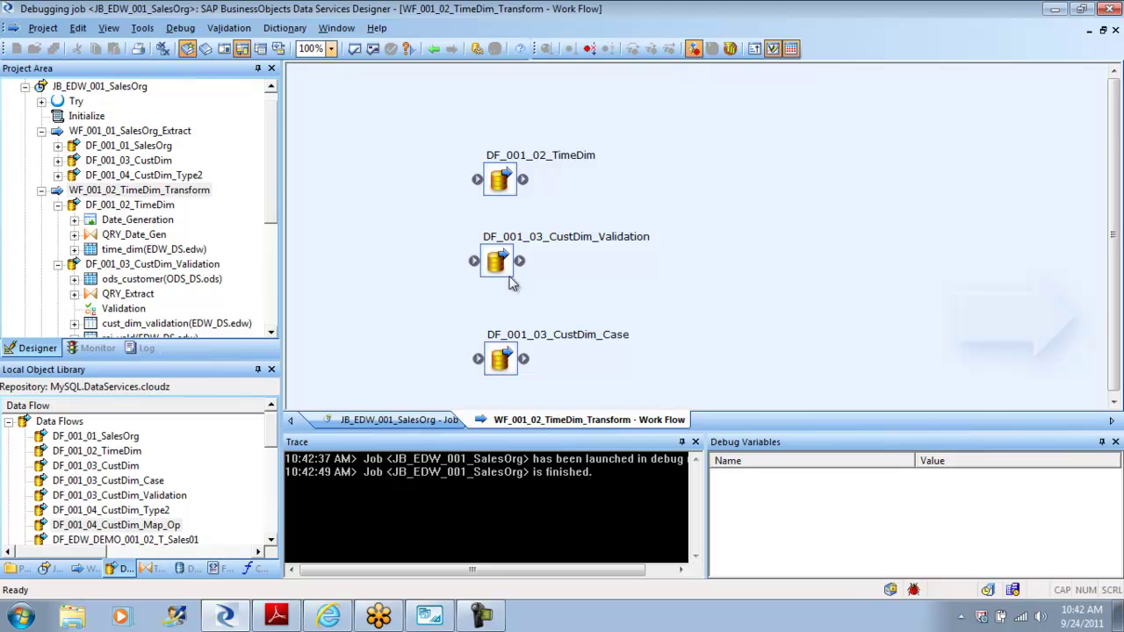
pyautogui.click(435, 48)
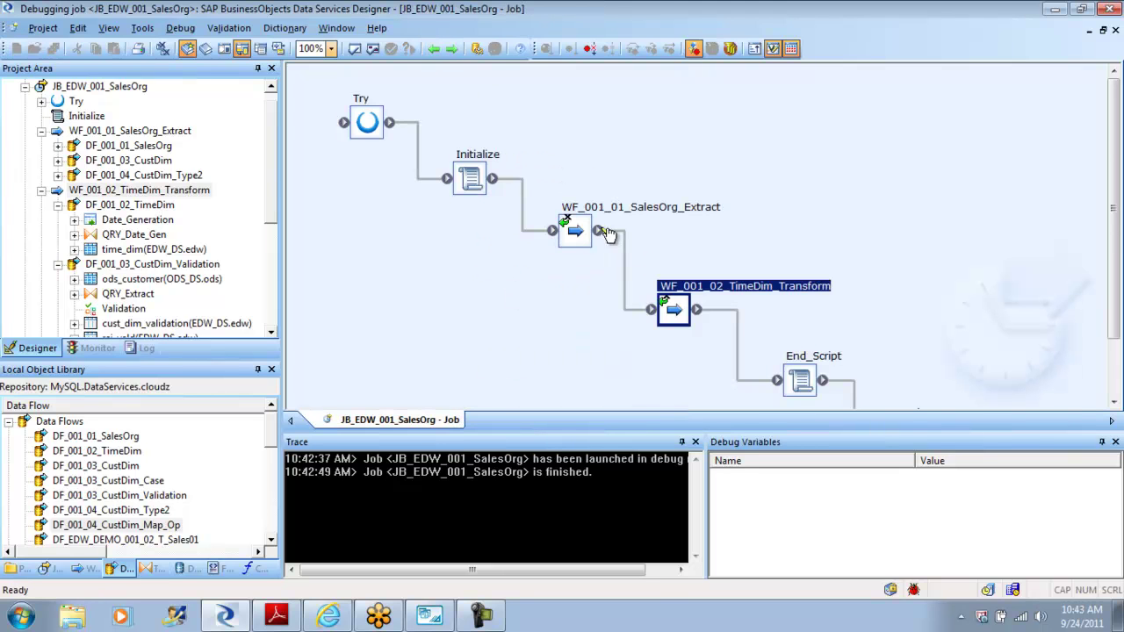
pyautogui.doubleClick(572, 232)
pyautogui.doubleClick(597, 346)
pyautogui.moveTo(1120, 132); pyautogui.dragTo(1119, 195)
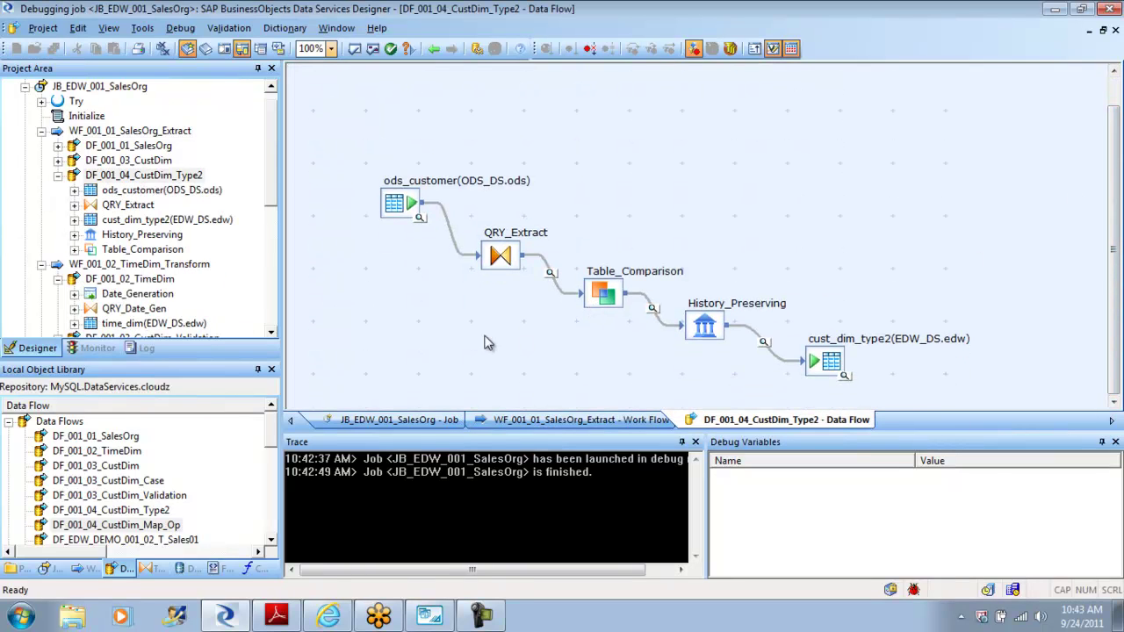
# Step: Inspect the data viewers on the QRY_Extract, Table_Comparison and History_Preserving links
pyautogui.click(551, 273)
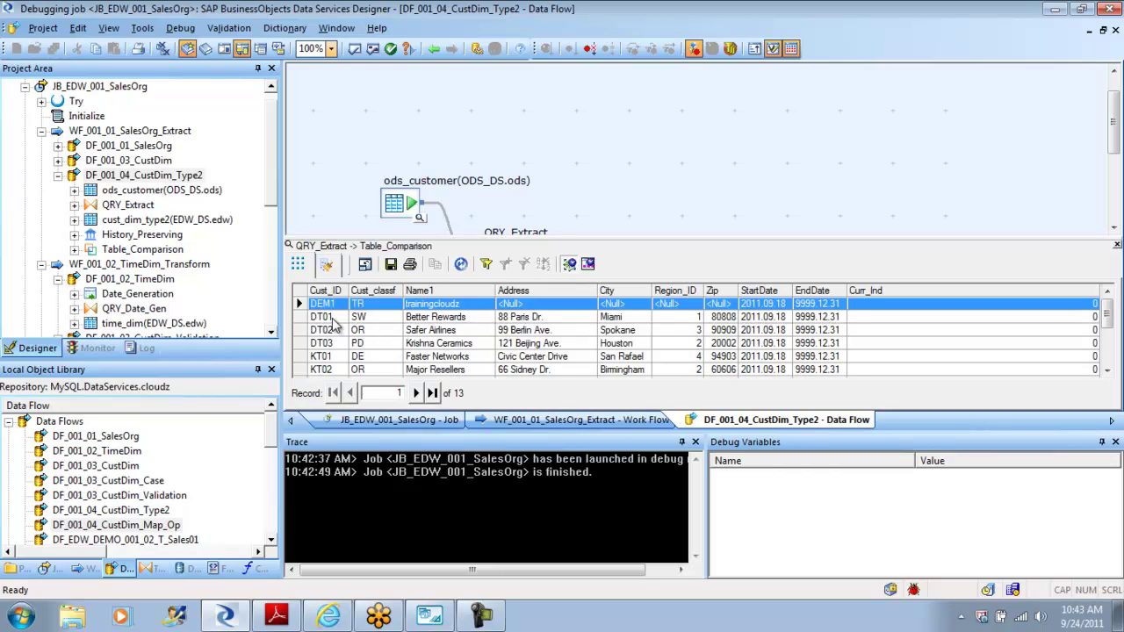
pyautogui.click(435, 50)
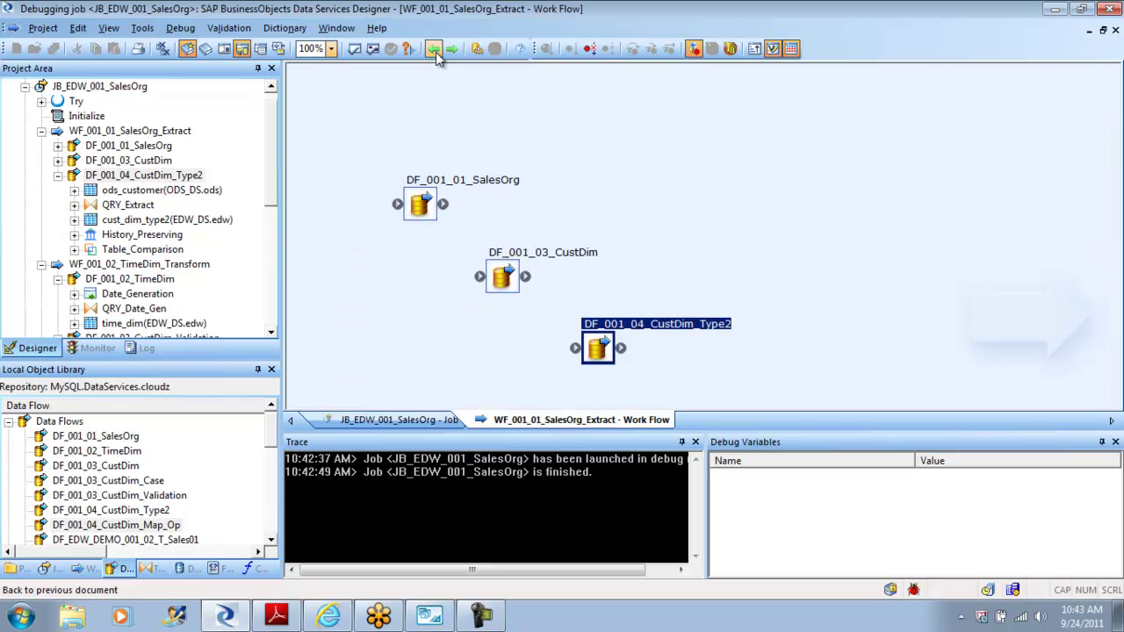
pyautogui.doubleClick(602, 352)
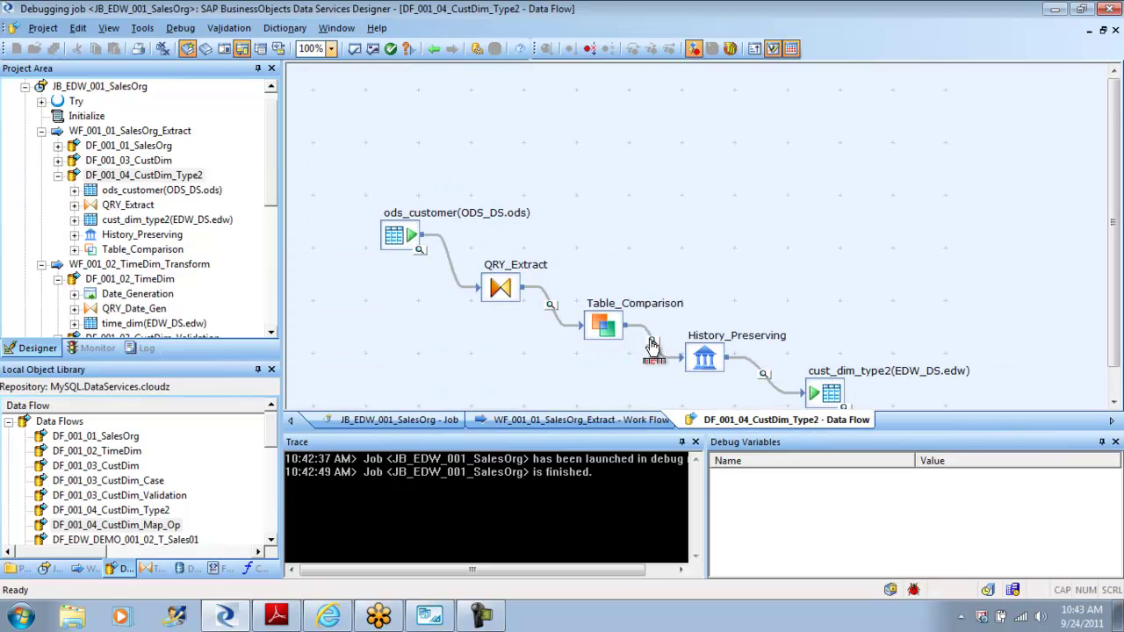
pyautogui.click(650, 347)
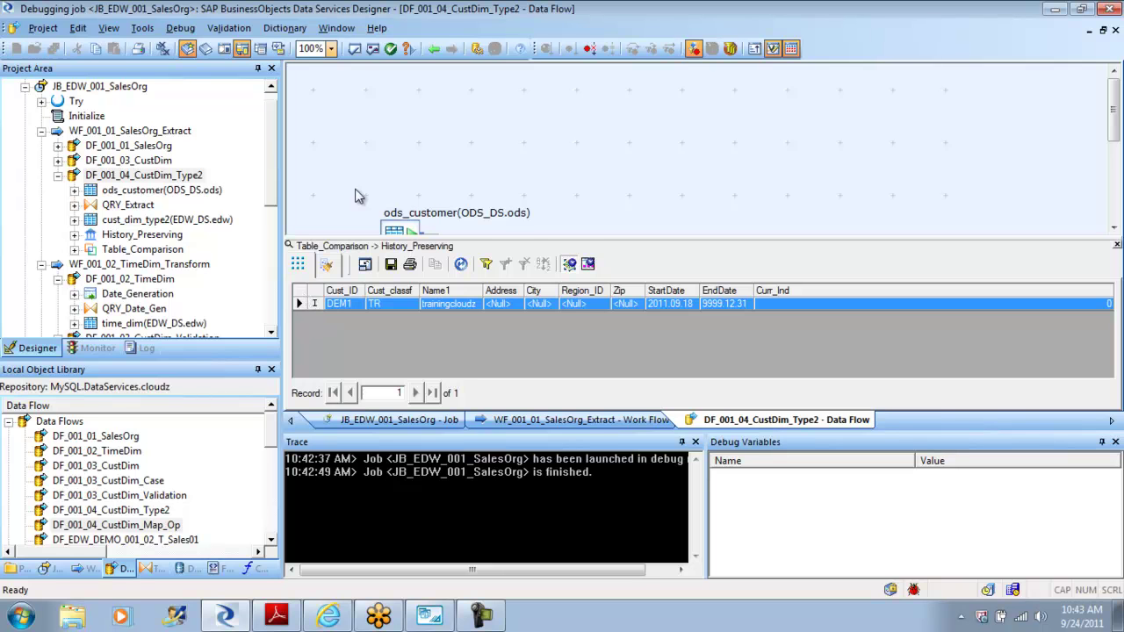
pyautogui.click(434, 49)
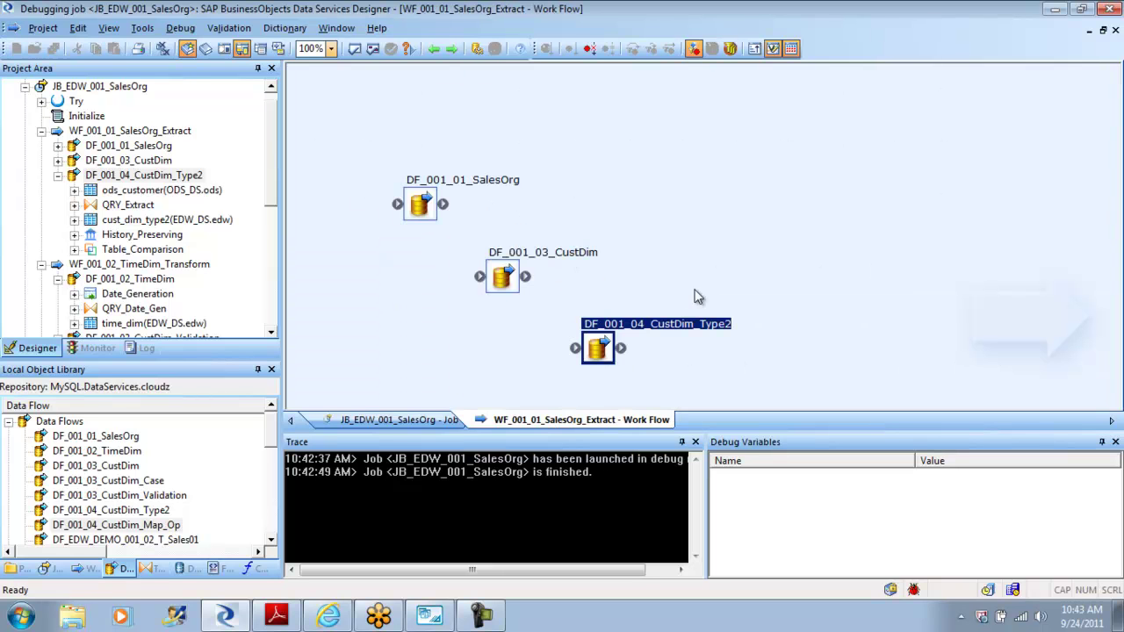
pyautogui.doubleClick(601, 350)
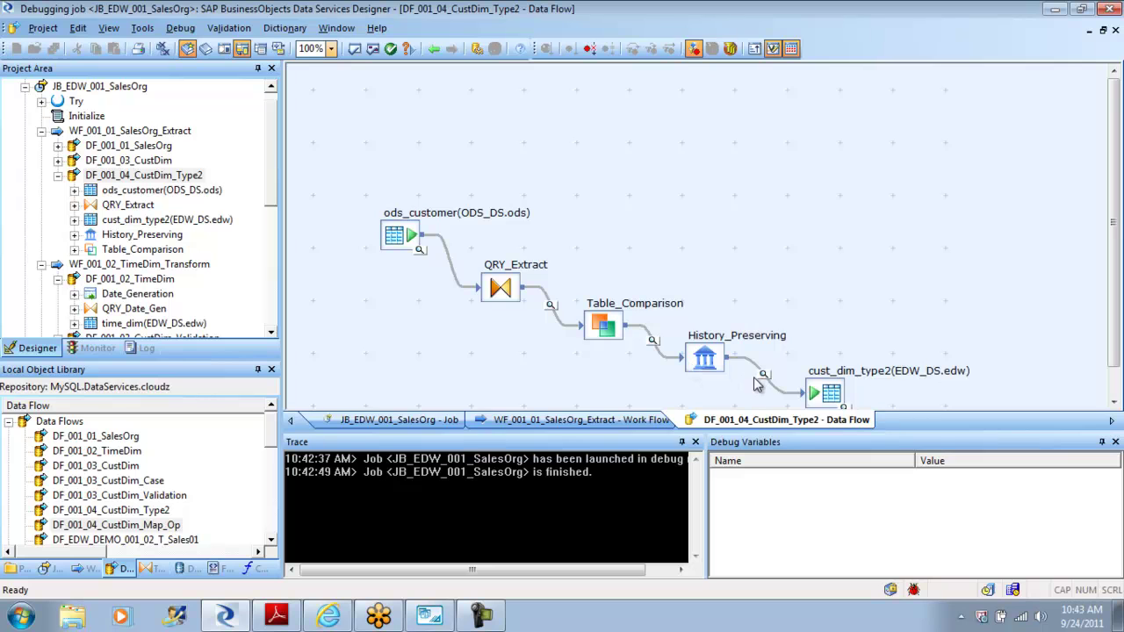
pyautogui.click(764, 375)
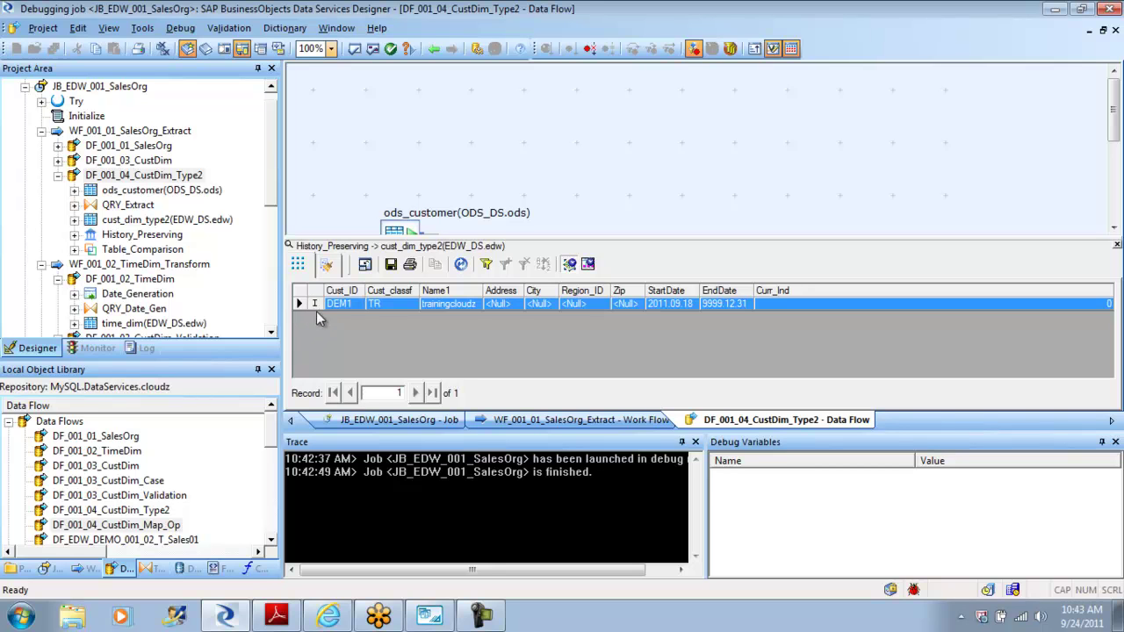
pyautogui.click(434, 50)
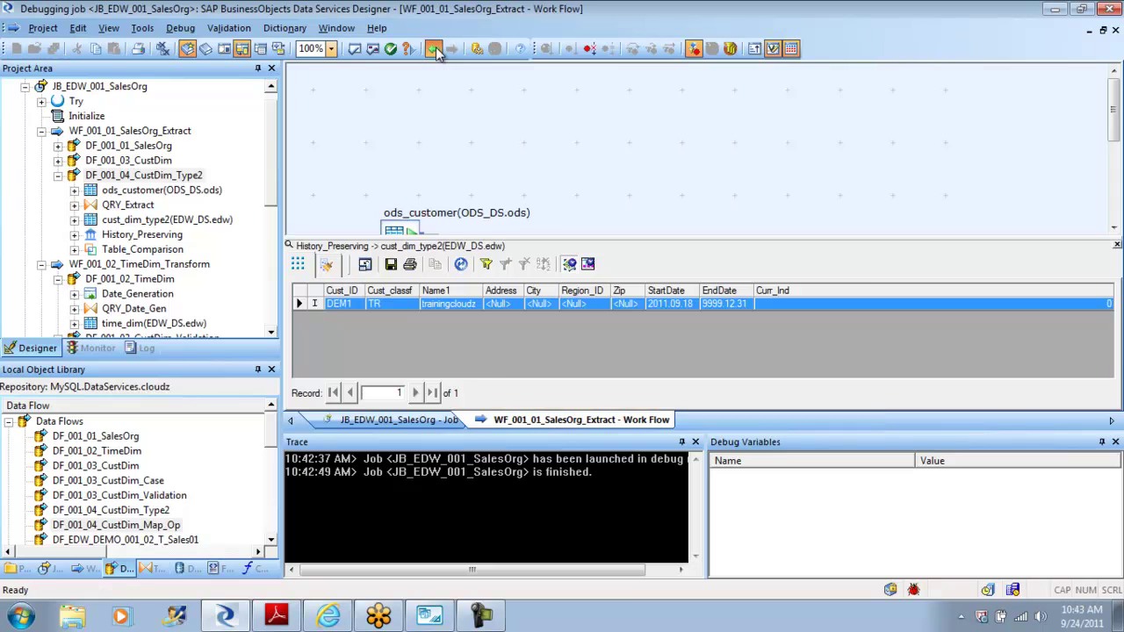
pyautogui.doubleClick(607, 340)
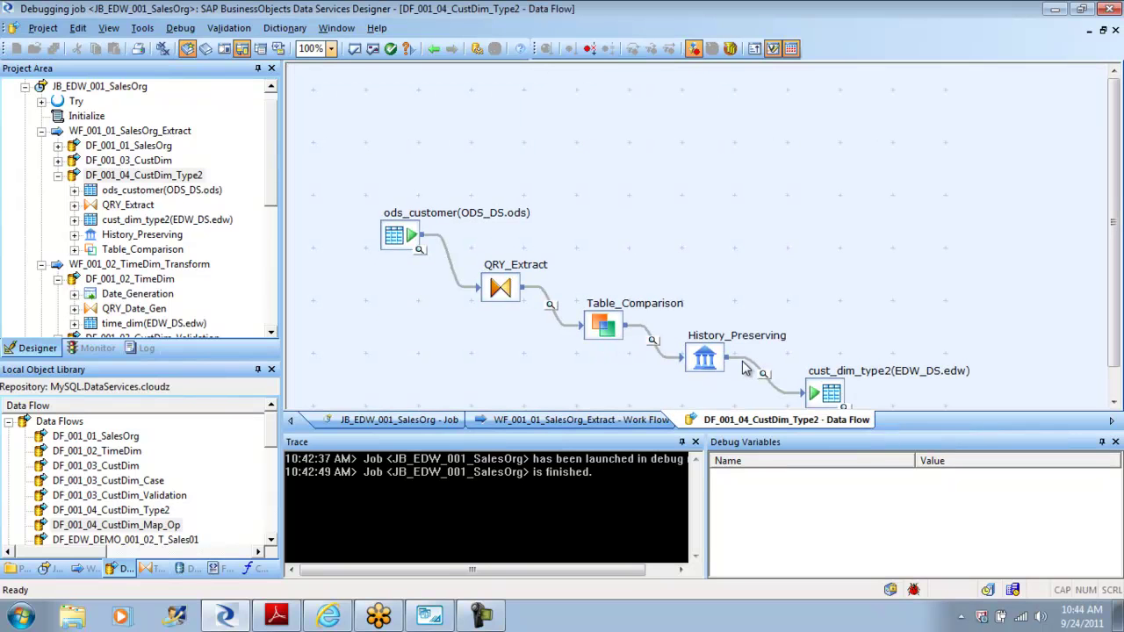
# Step: Stop the debug run and switch to MySQL Workbench
pyautogui.click(180, 28)
pyautogui.click(226, 90)
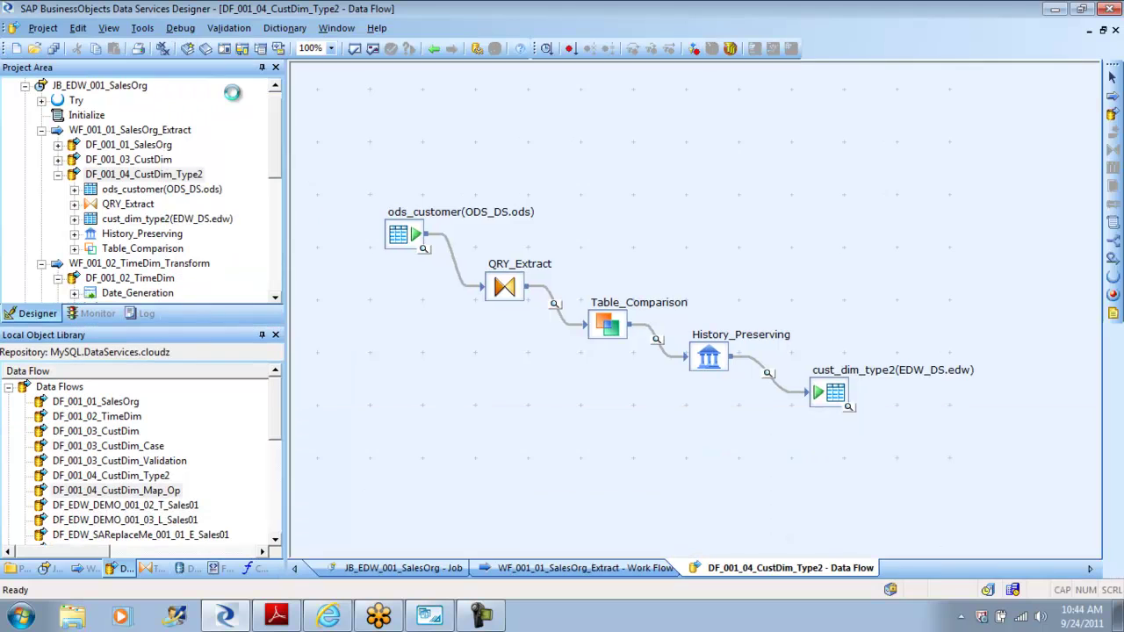
pyautogui.click(429, 615)
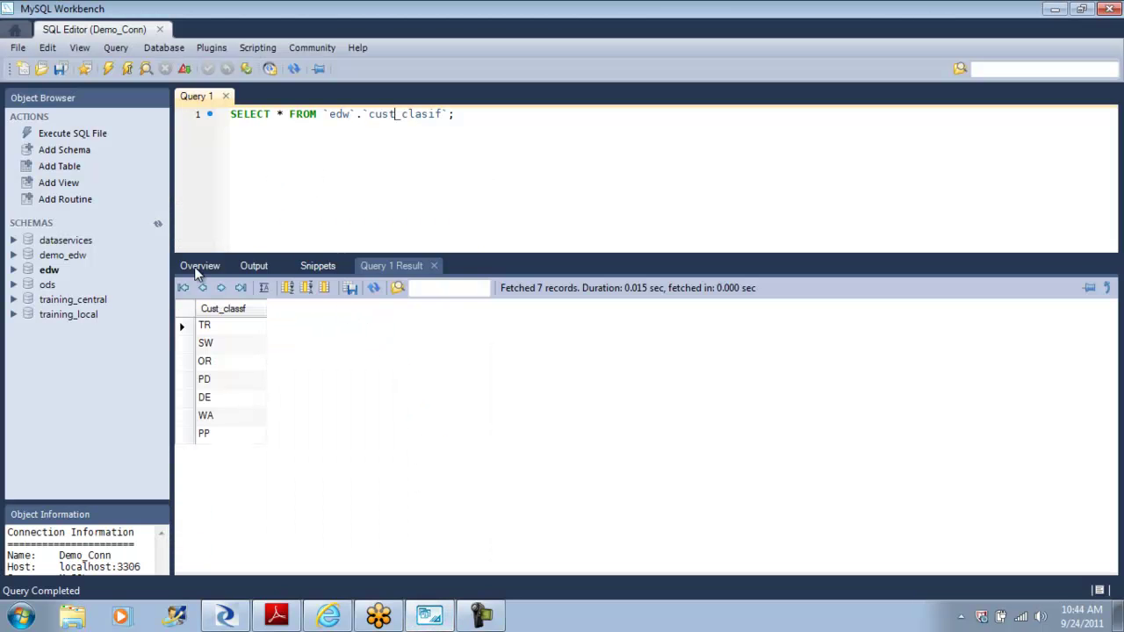
# Step: Browse the demo_edw and ods schemas and open ods_customer's table data for editing
pyautogui.click(198, 268)
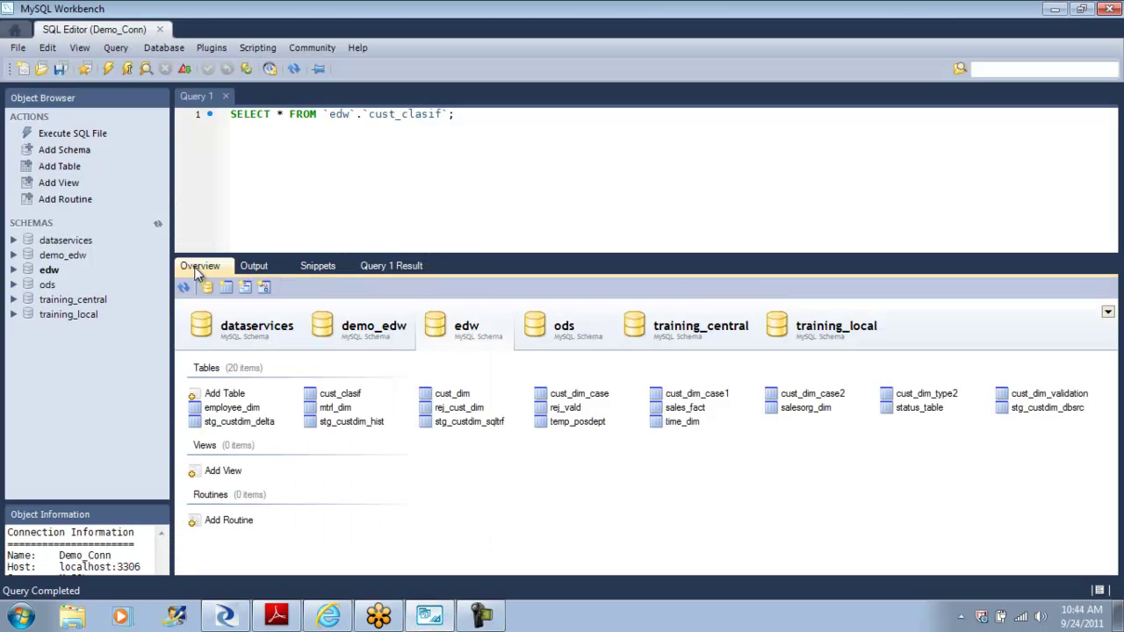
pyautogui.click(379, 331)
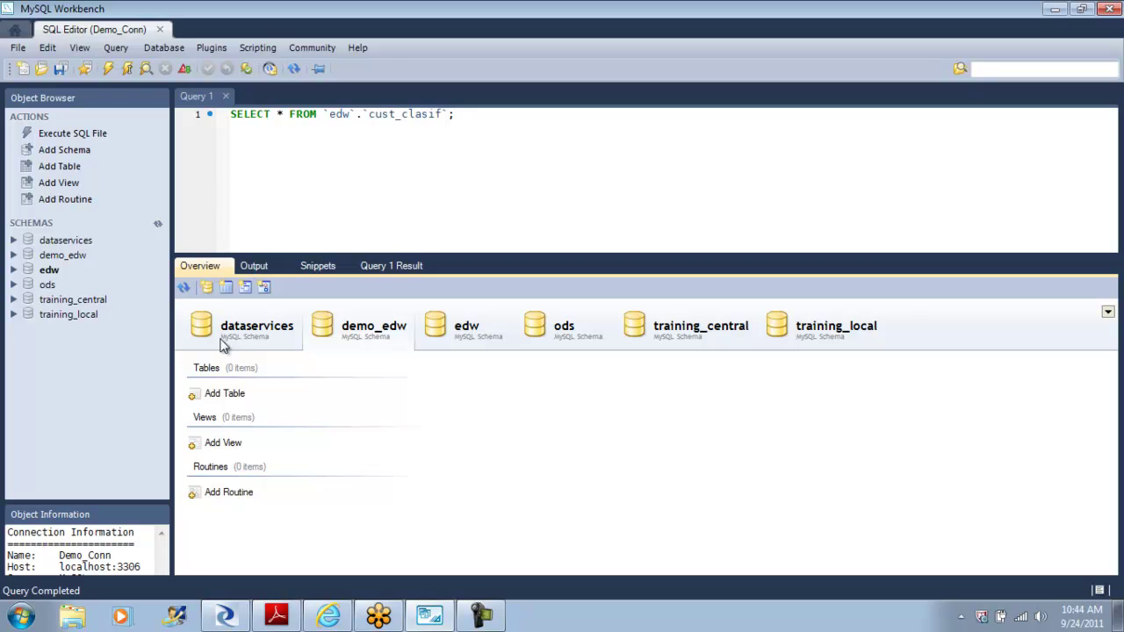
pyautogui.click(195, 400)
pyautogui.click(549, 334)
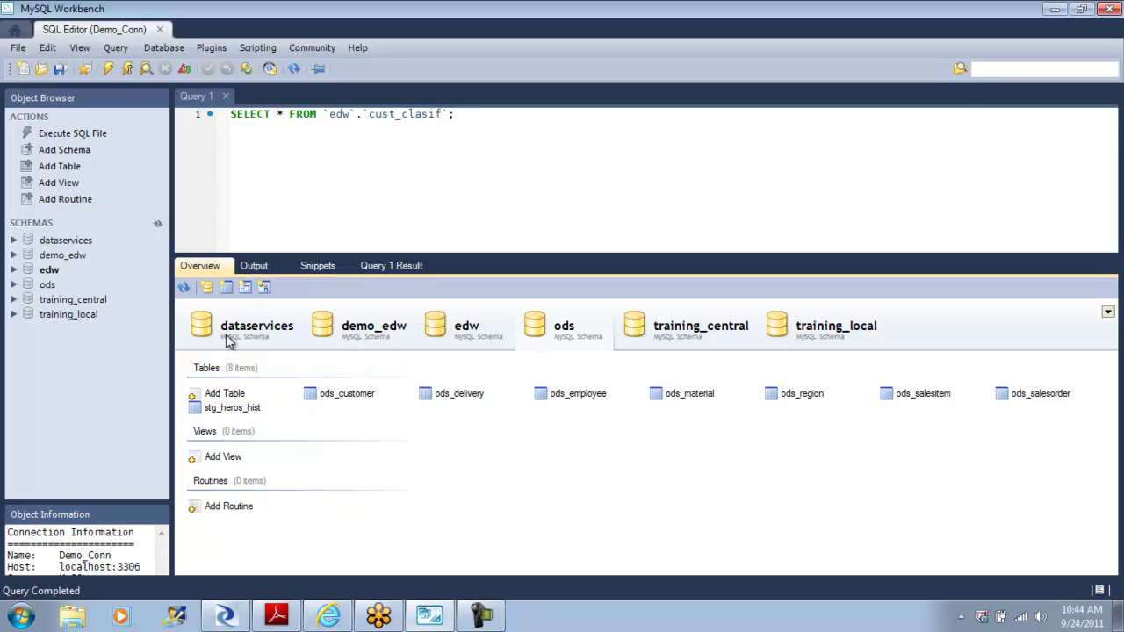
pyautogui.rightClick(344, 397)
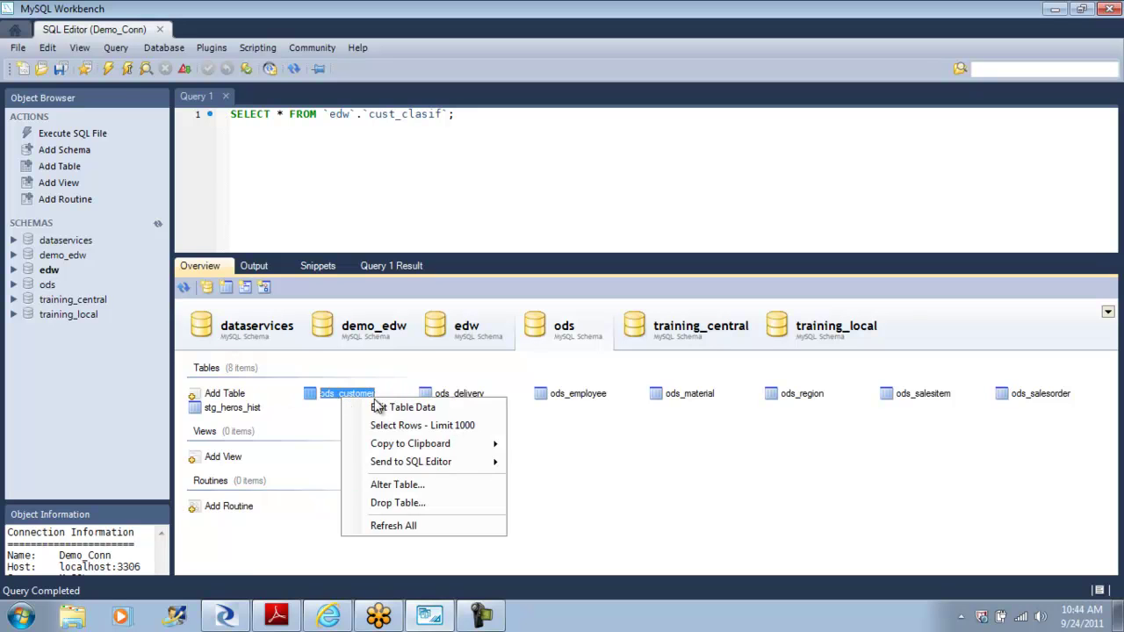
pyautogui.click(446, 412)
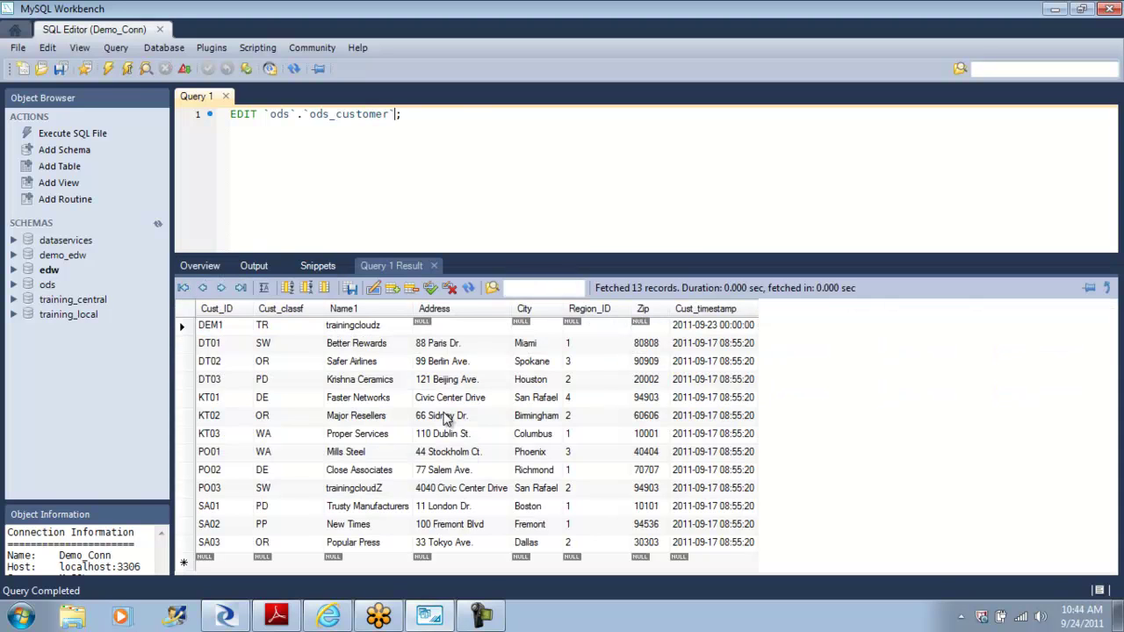
# Step: Enter DEM1's street address, city, Region_ID 3 and zip code, apply, and return to Designer
pyautogui.click(439, 327)
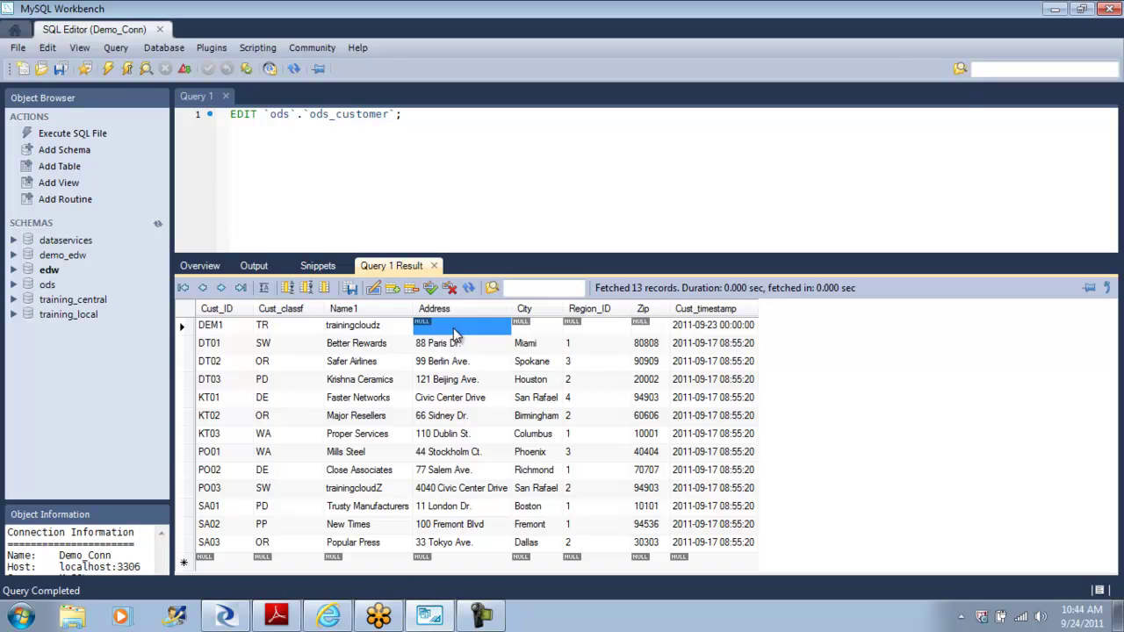
pyautogui.click(455, 327)
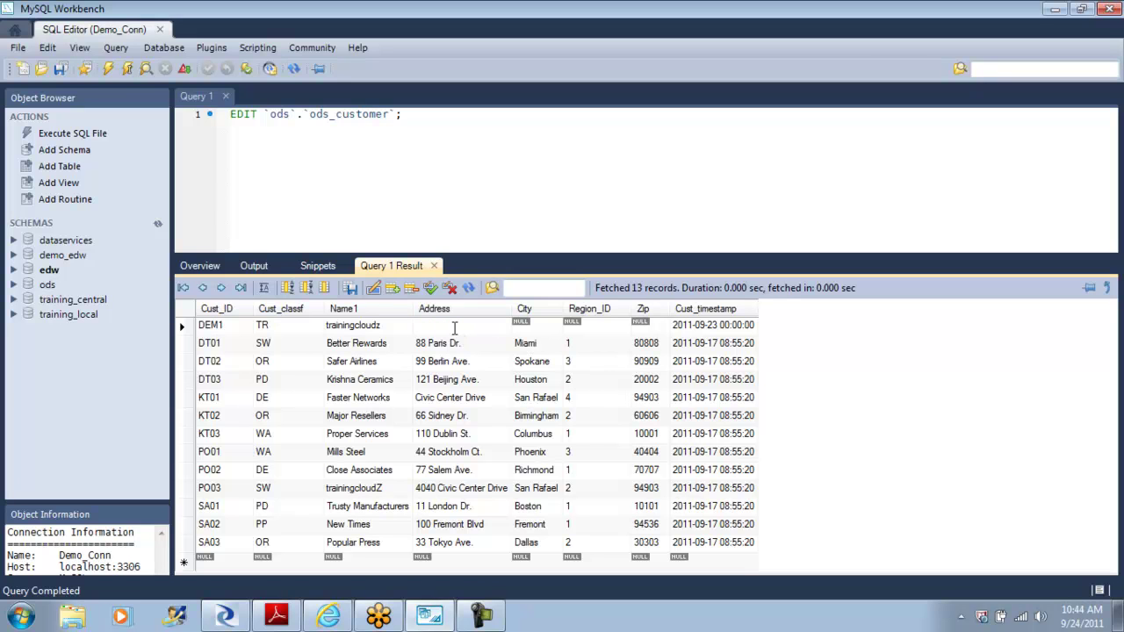
pyautogui.press('Tab')
pyautogui.write('San Br')
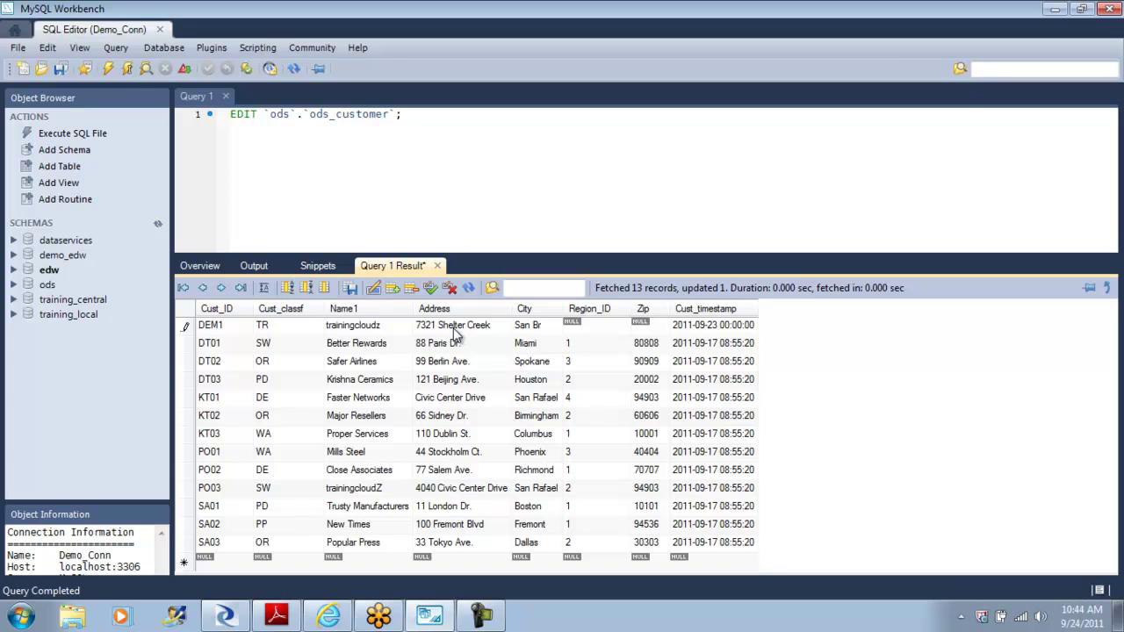
pyautogui.write('uno')
pyautogui.press('Tab')
pyautogui.write('3')
pyautogui.press('Tab')
pyautogui.write('94066')
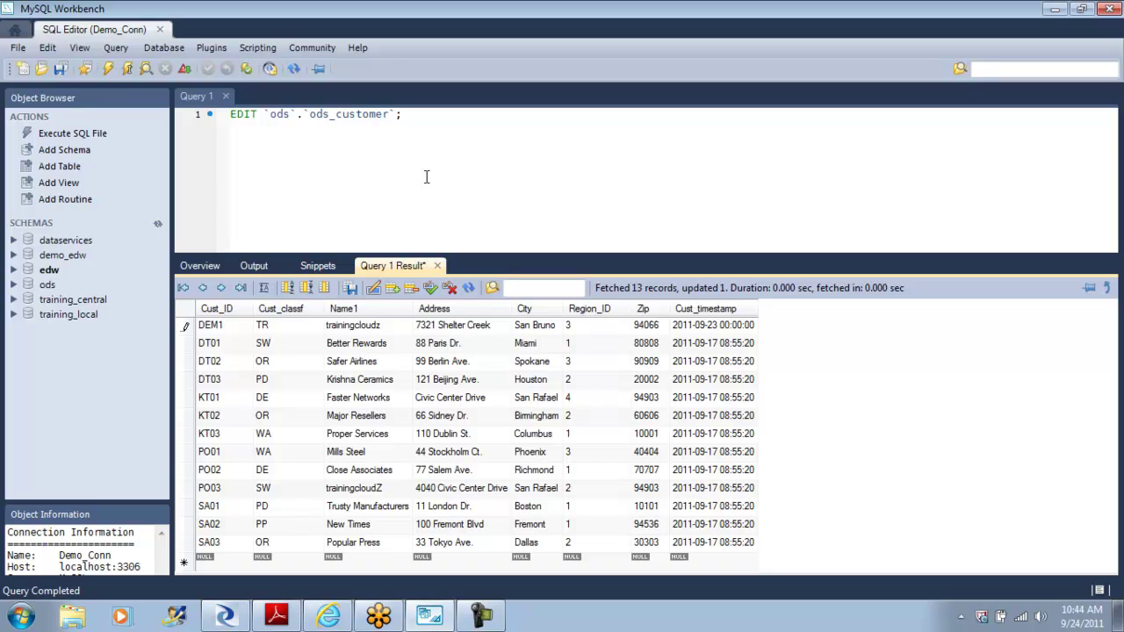
pyautogui.click(430, 289)
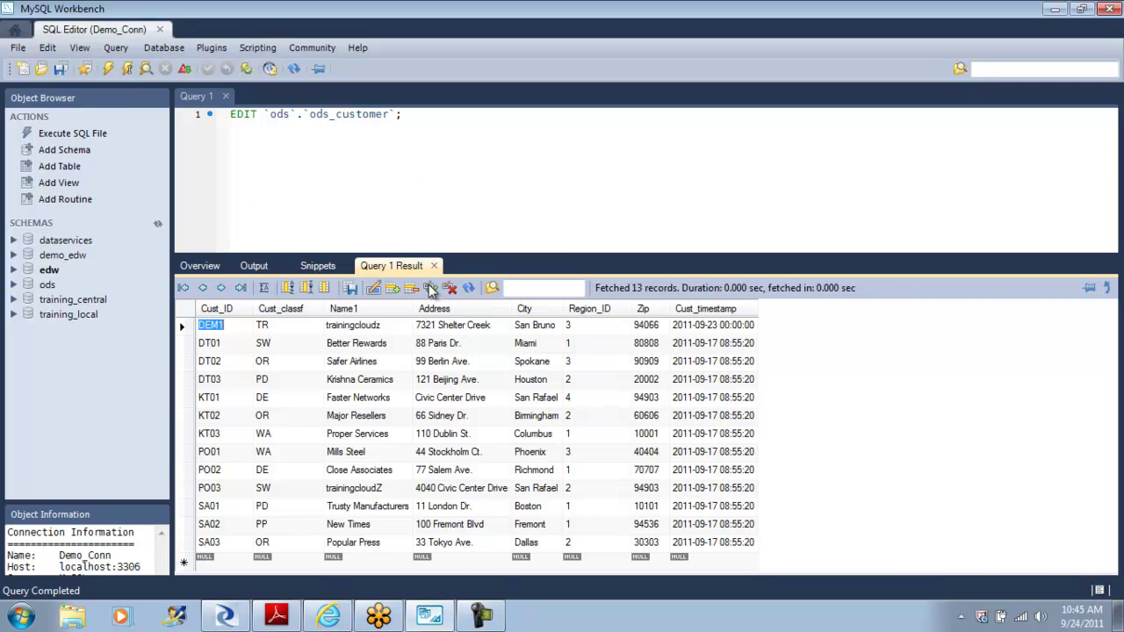
pyautogui.click(230, 618)
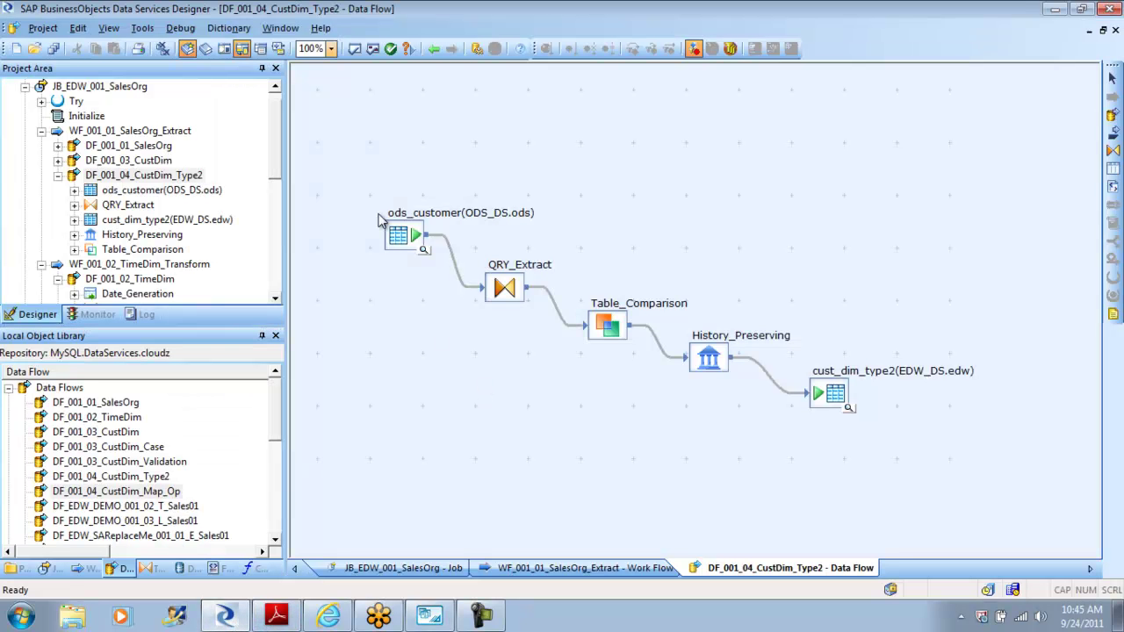
# Step: Execute JB_EDW_001_SalesOrg from the Project Area with default execution properties
pyautogui.click(25, 87)
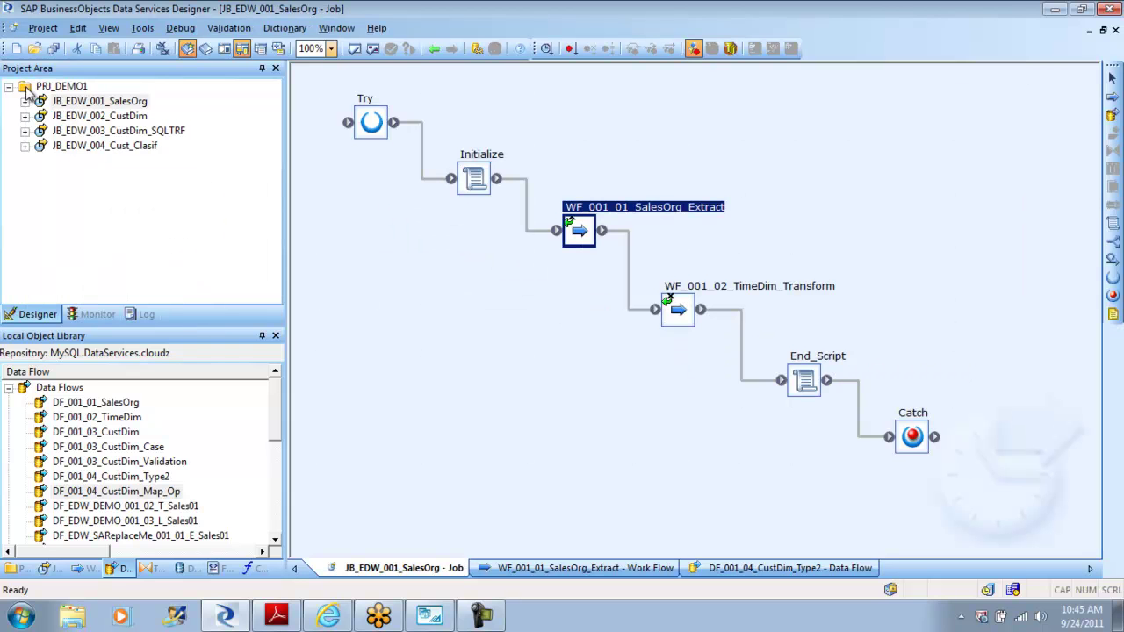
pyautogui.rightClick(112, 102)
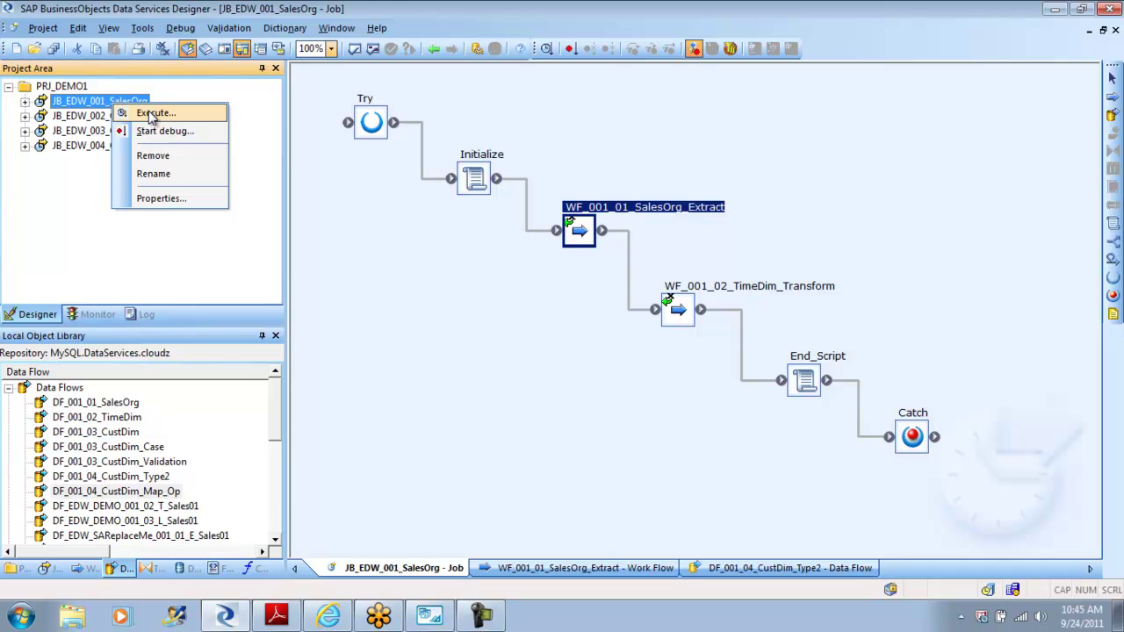
pyautogui.click(151, 115)
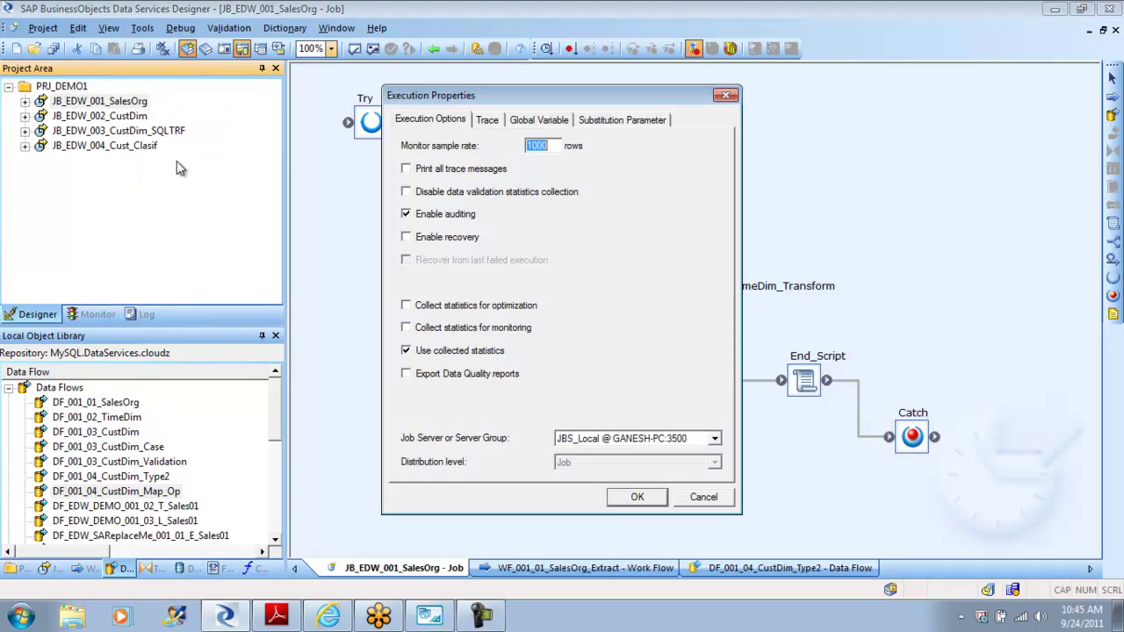
pyautogui.click(639, 497)
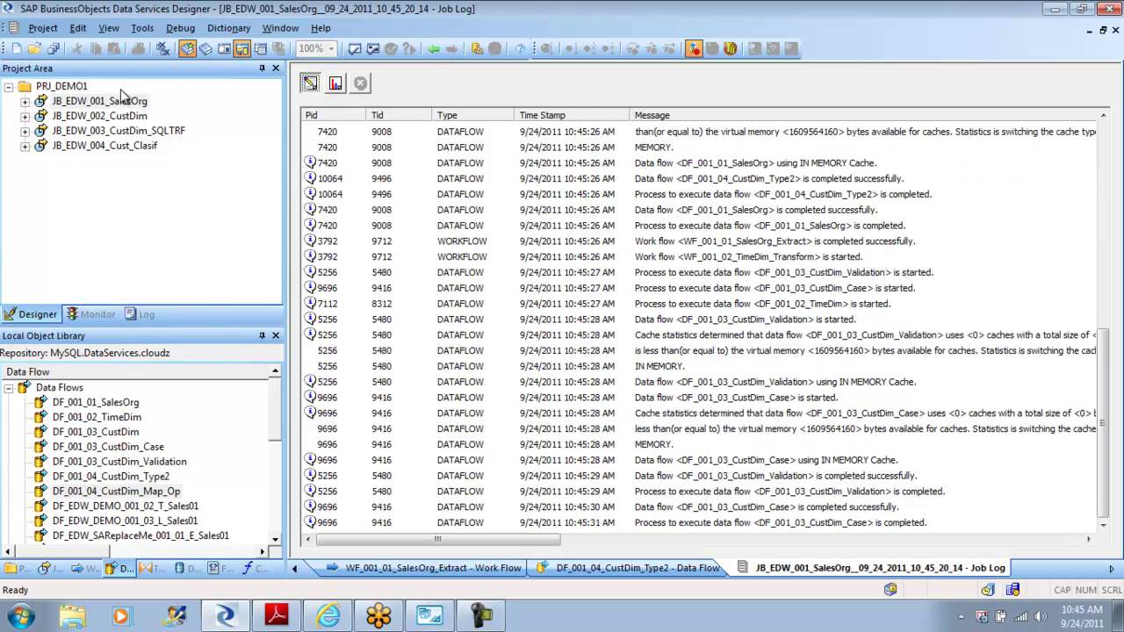
pyautogui.click(181, 28)
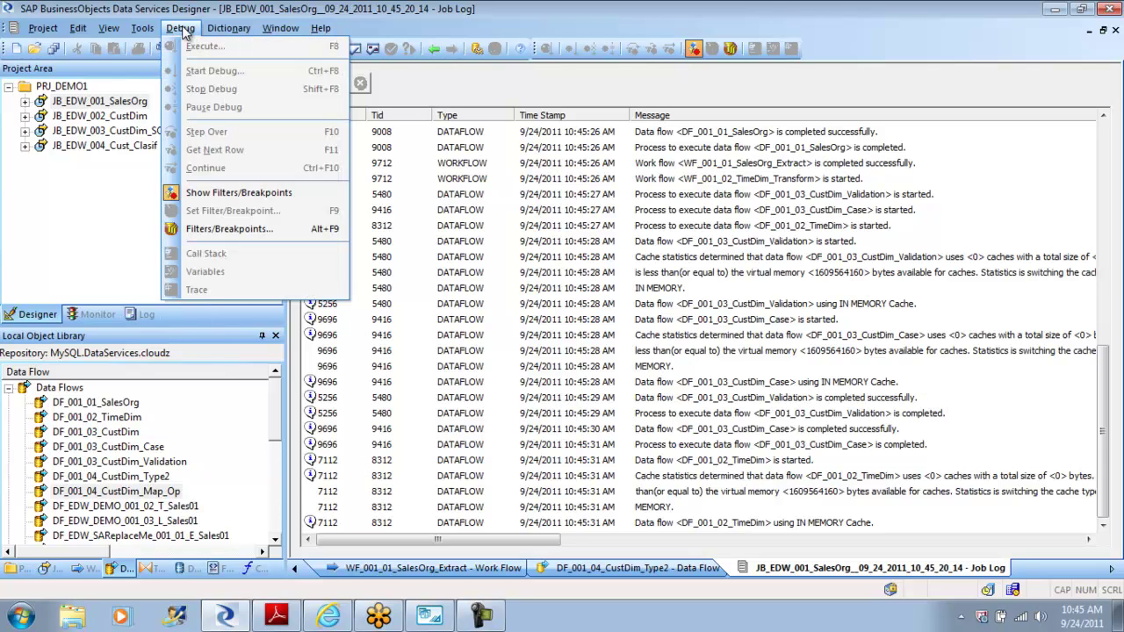
# Step: Open DF_001_04_CustDim_Type2 via WF_001_01_SalesOrg_Extract and view cust_dim_type2's 16 rows
pyautogui.click(92, 250)
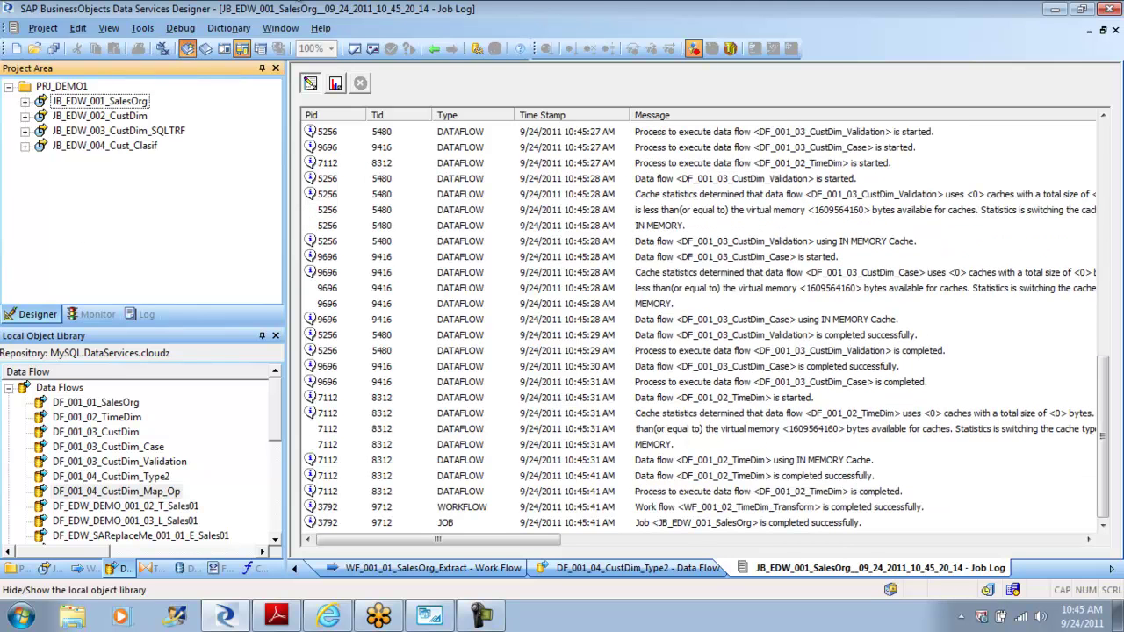
pyautogui.click(433, 50)
pyautogui.click(433, 50)
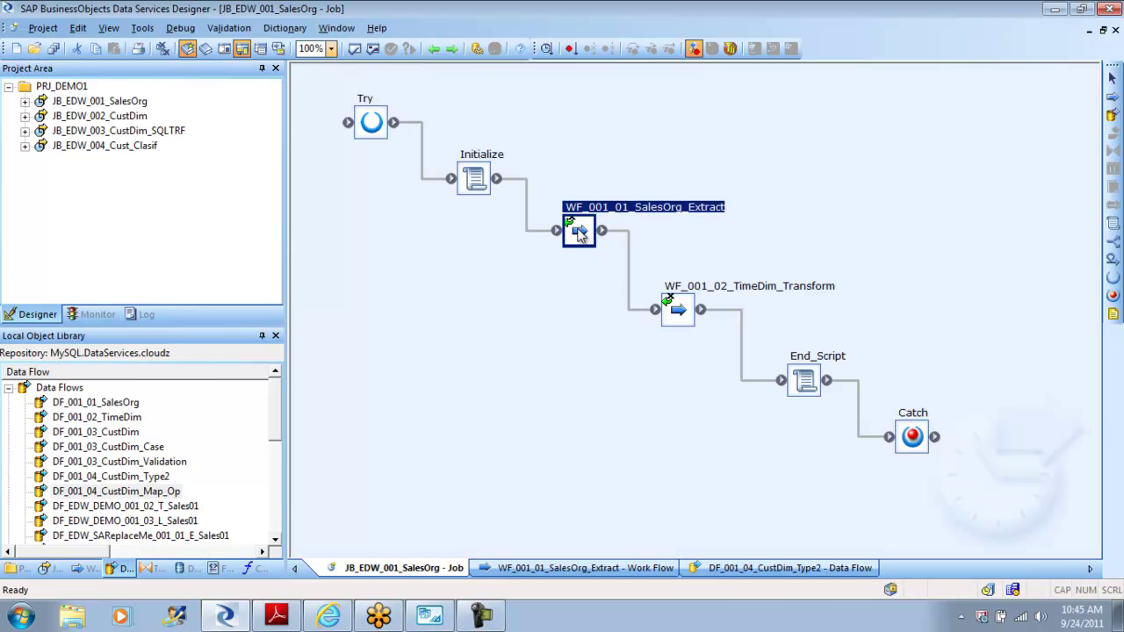
pyautogui.doubleClick(678, 309)
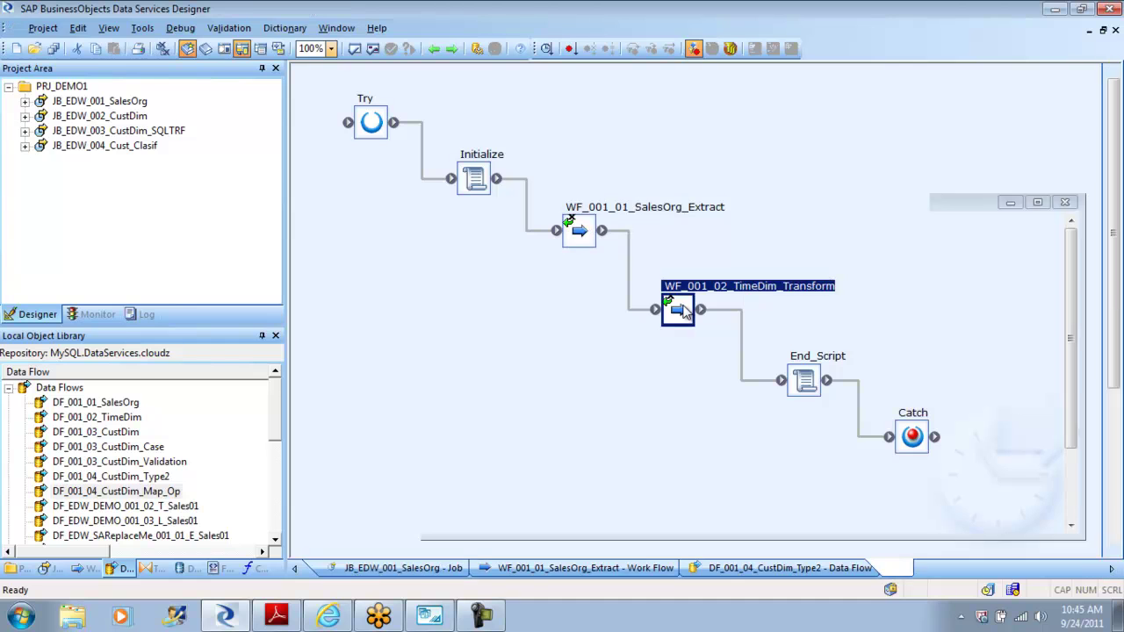
pyautogui.click(430, 52)
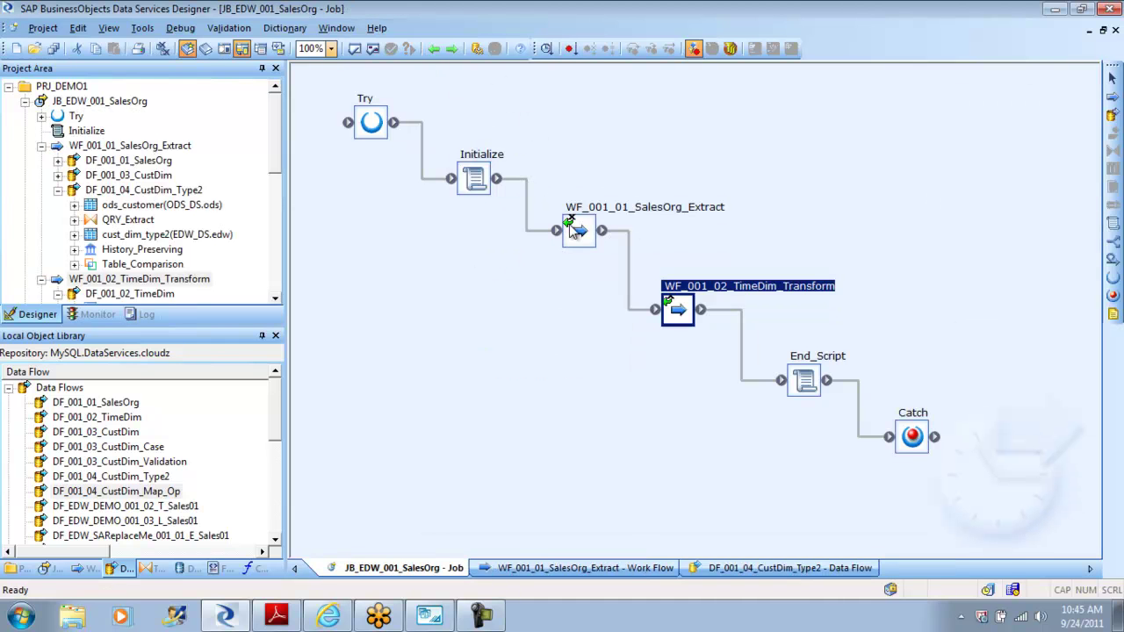
pyautogui.doubleClick(588, 242)
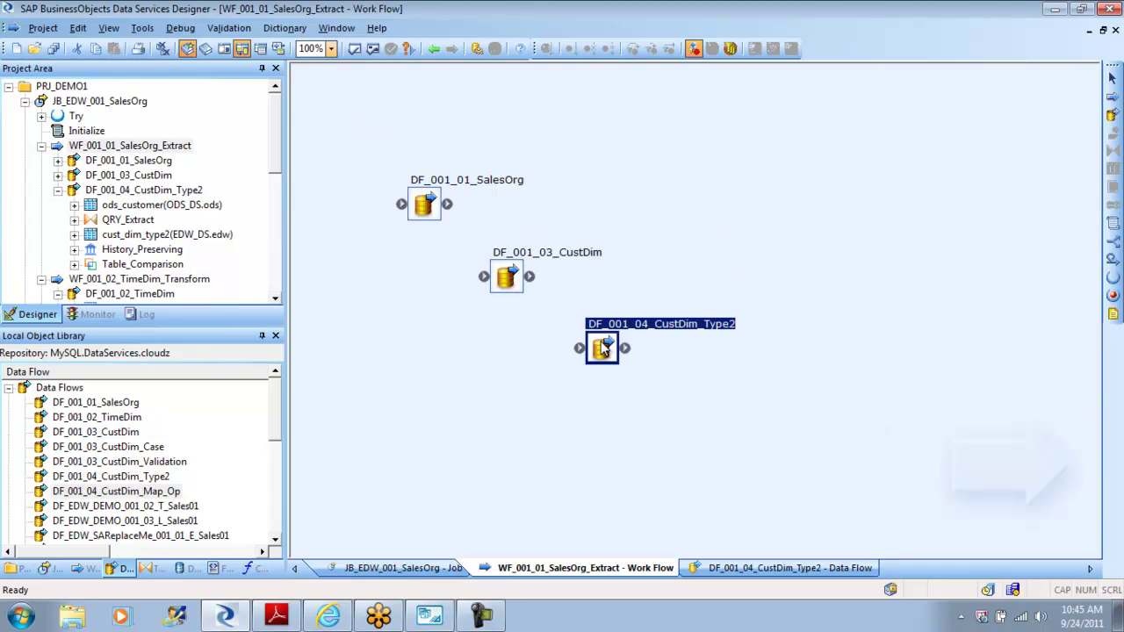
pyautogui.doubleClick(605, 349)
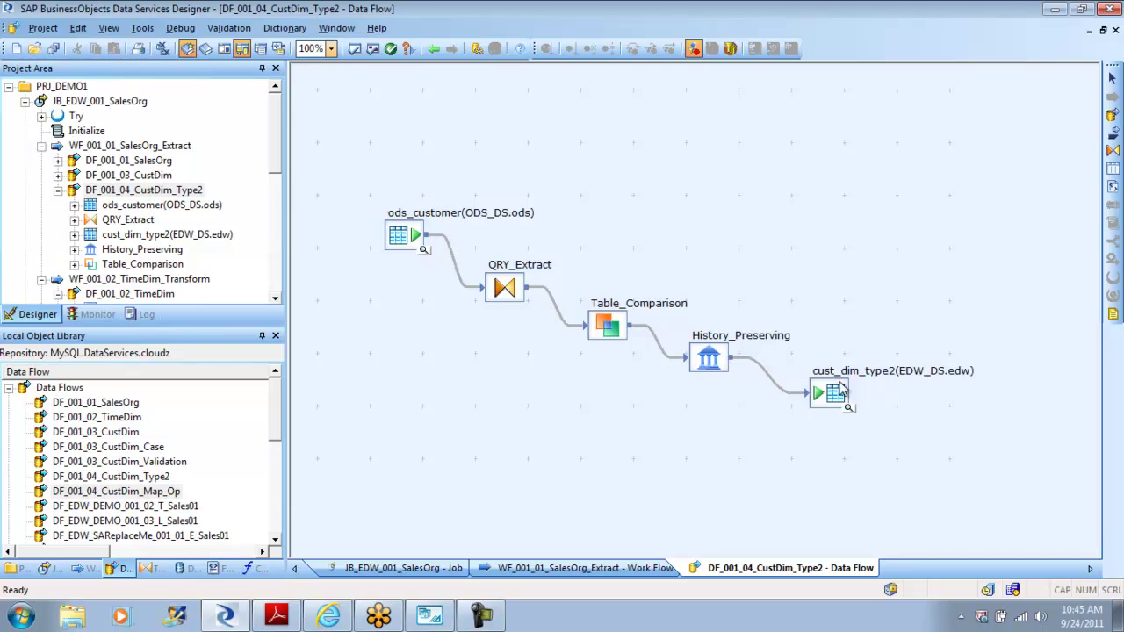
pyautogui.click(849, 408)
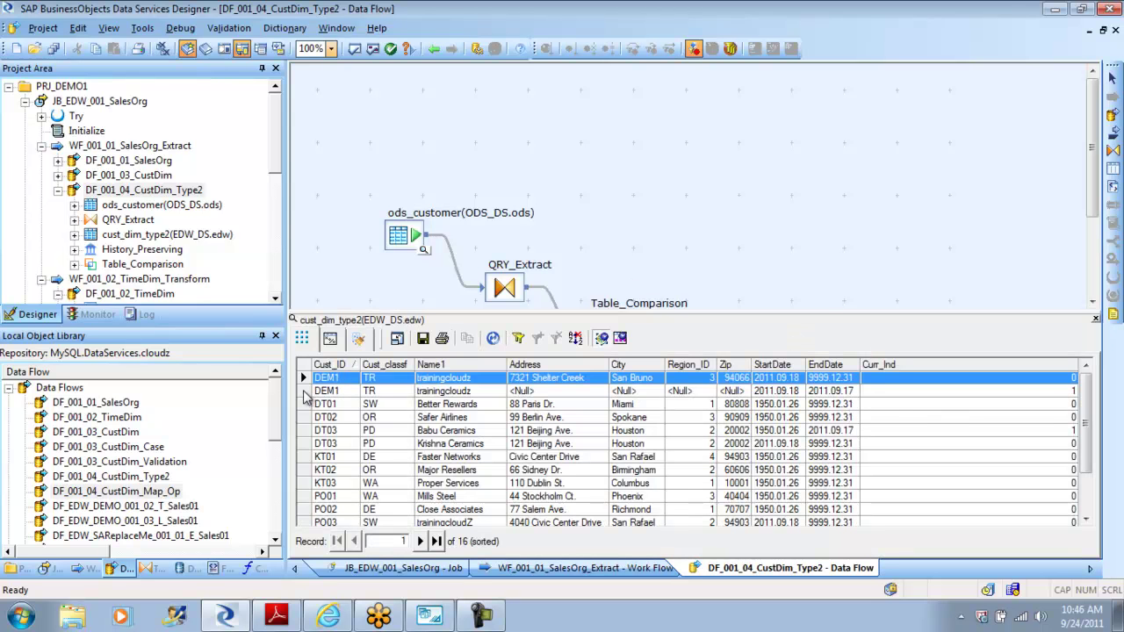
# Step: Select both DEM1 history rows in cust_dim_type2, then switch to MySQL Workbench
pyautogui.keyDown('ctrl'); pyautogui.click(304, 392); pyautogui.keyUp('ctrl')
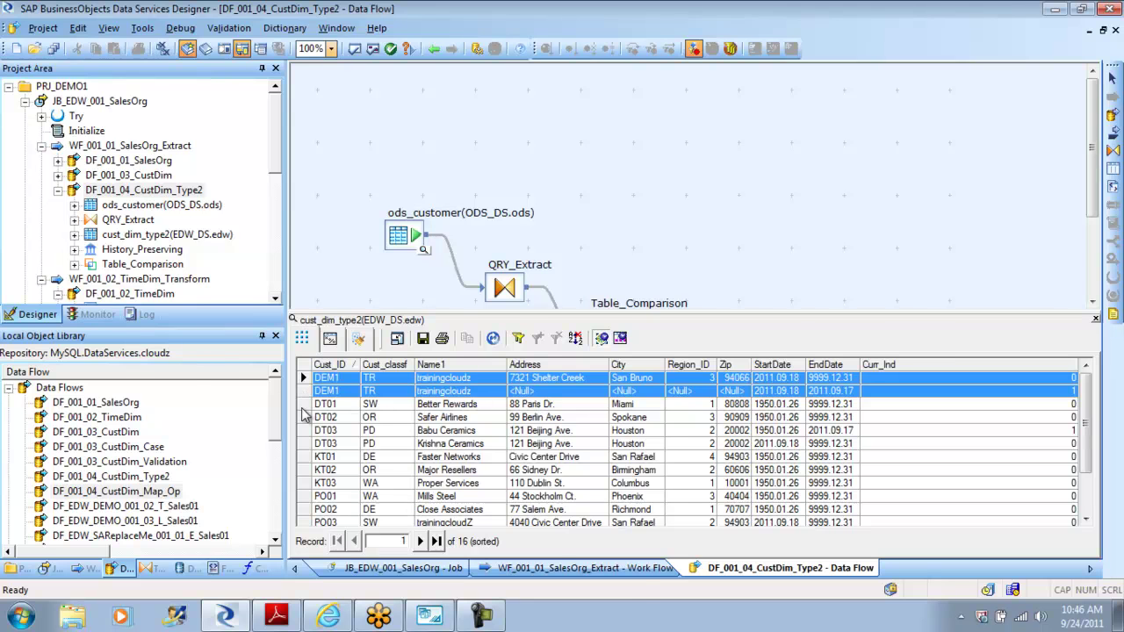
pyautogui.click(430, 614)
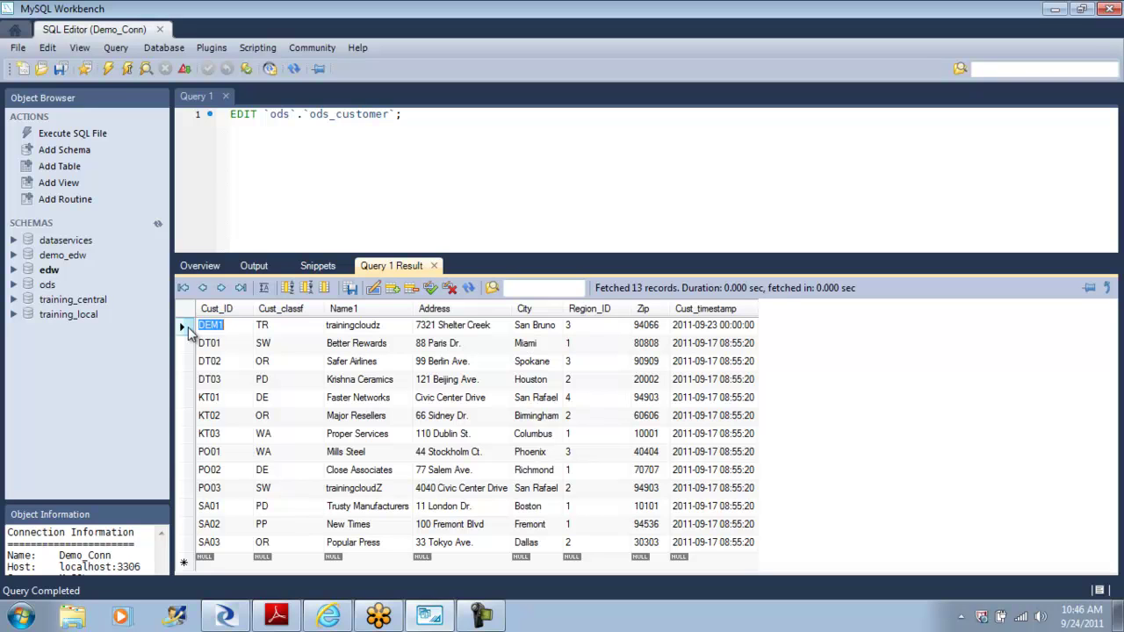
# Step: Start a new ods_customer row with customer ID DEM2 and class CA
pyautogui.click(232, 560)
pyautogui.write('DEM1')
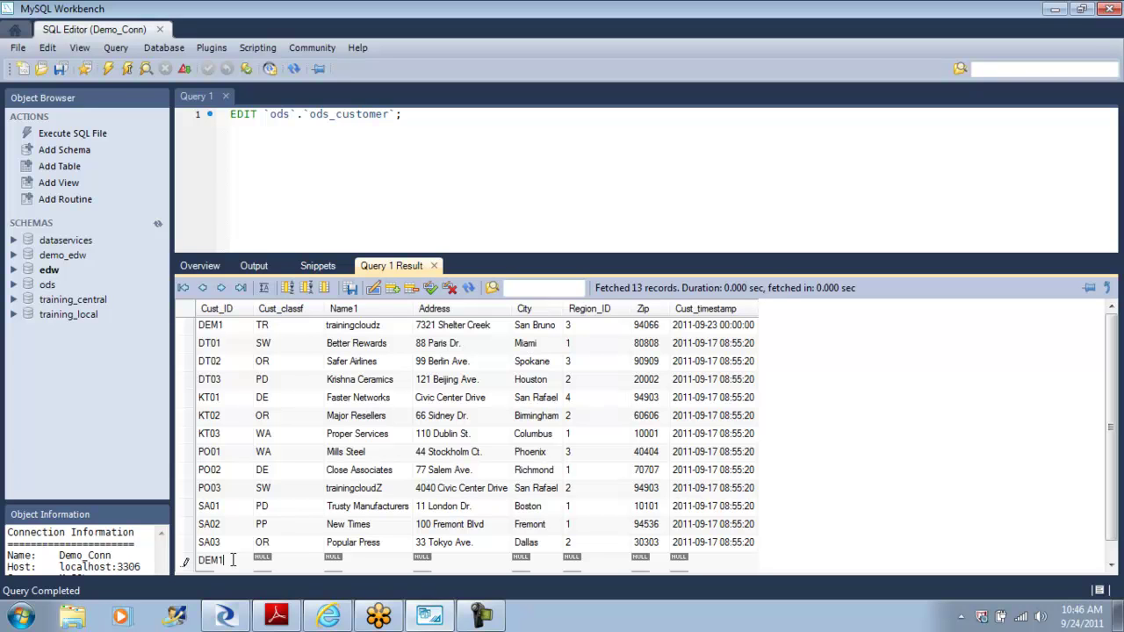
pyautogui.press('BackSpace')
pyautogui.write('2')
pyautogui.click(281, 560)
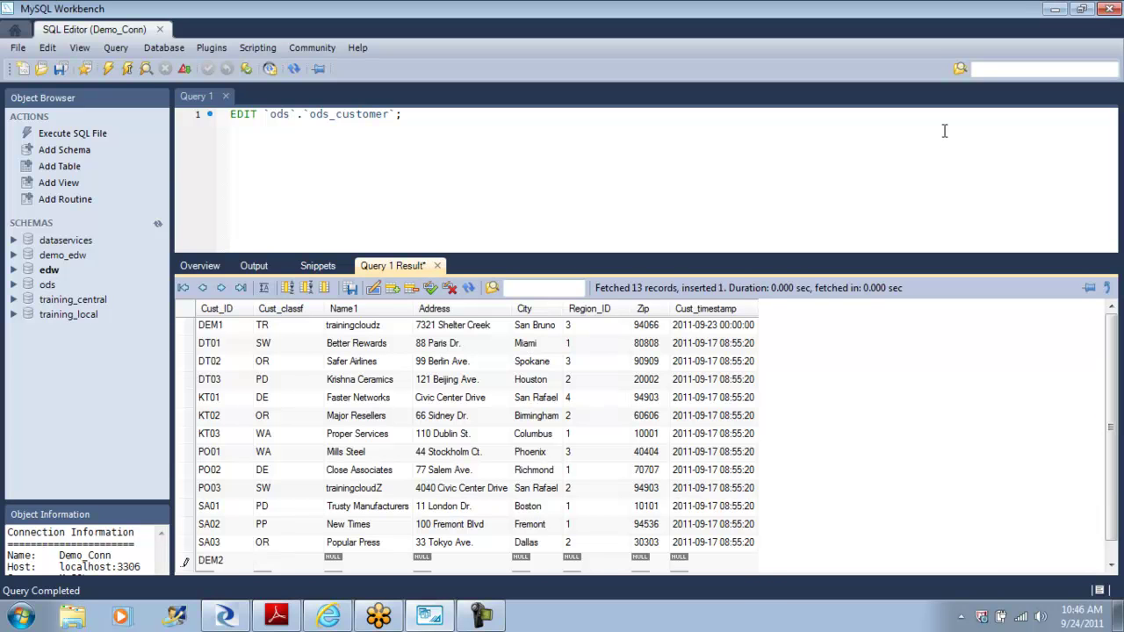
pyautogui.write('CA')
pyautogui.doubleClick(361, 556)
pyautogui.write('techknow')
pyautogui.press('Tab')
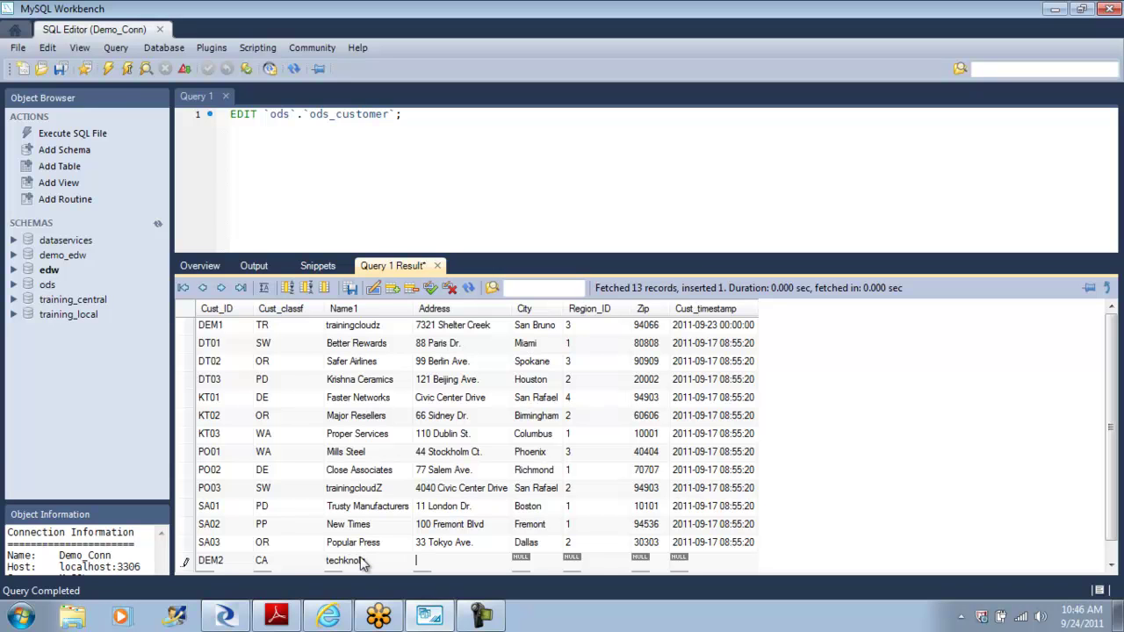
pyautogui.press('Tab')
pyautogui.press('Tab')
pyautogui.click(431, 289)
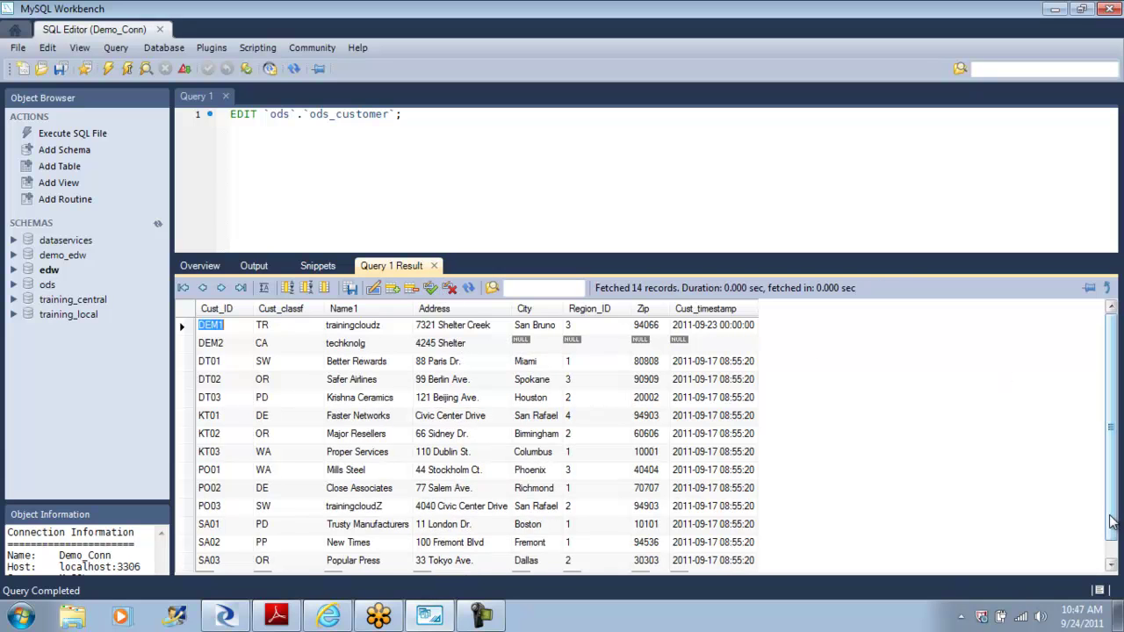
pyautogui.moveTo(1112, 518); pyautogui.dragTo(1118, 543)
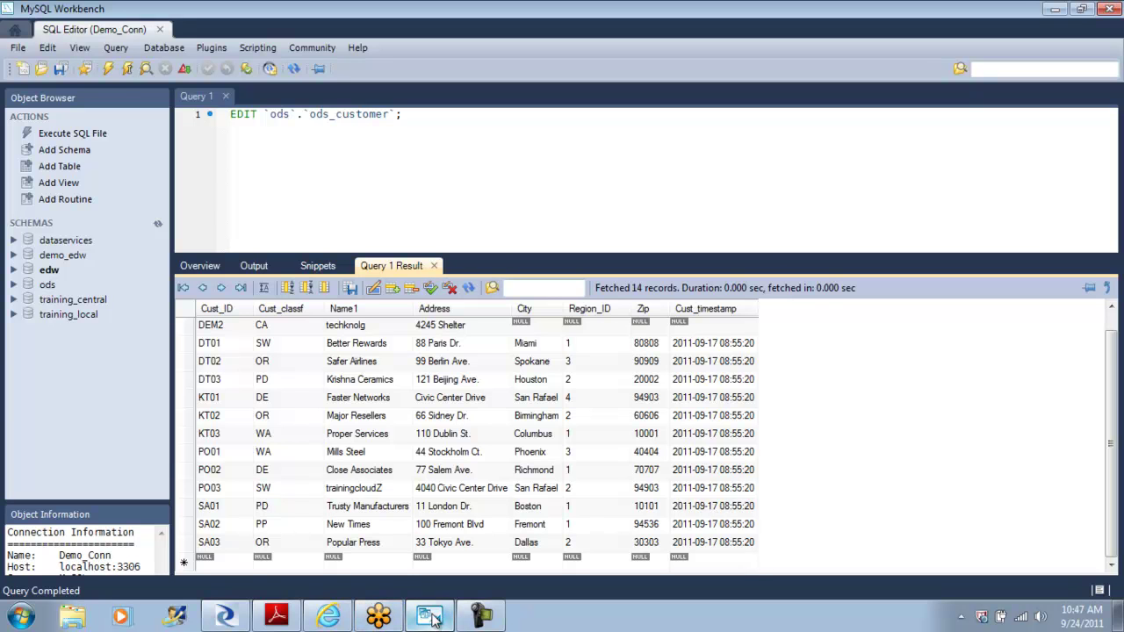
pyautogui.click(245, 620)
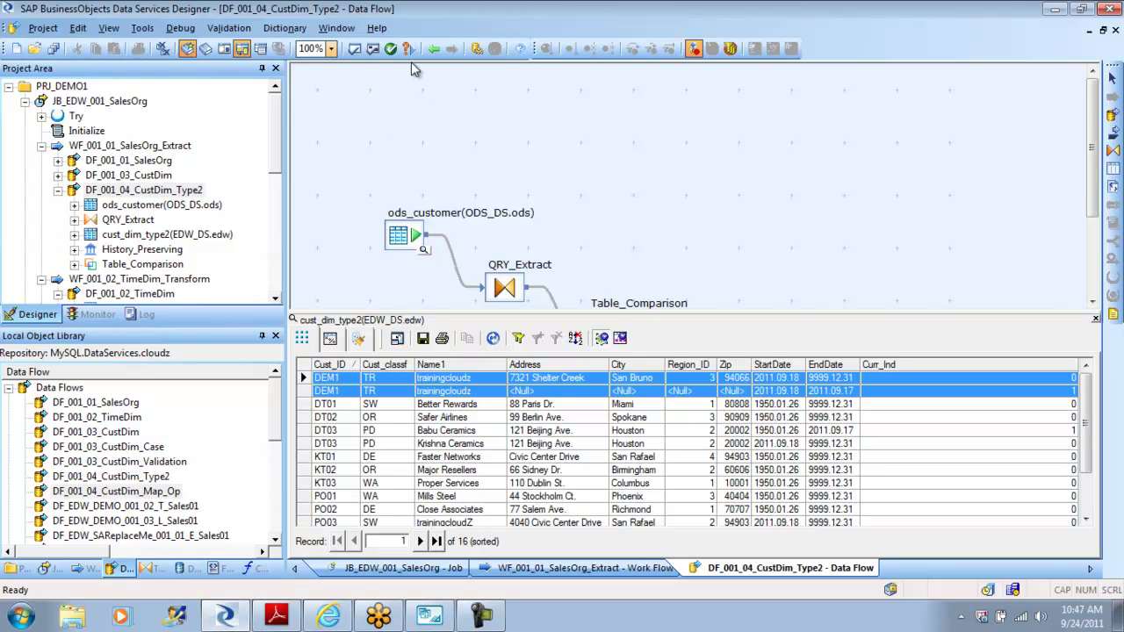
# Step: Re-execute JB_EDW_001_SalesOrg with default settings and return to its job diagram
pyautogui.click(434, 50)
pyautogui.click(434, 49)
pyautogui.click(26, 101)
pyautogui.click(100, 101)
pyautogui.rightClick(100, 101)
pyautogui.click(151, 109)
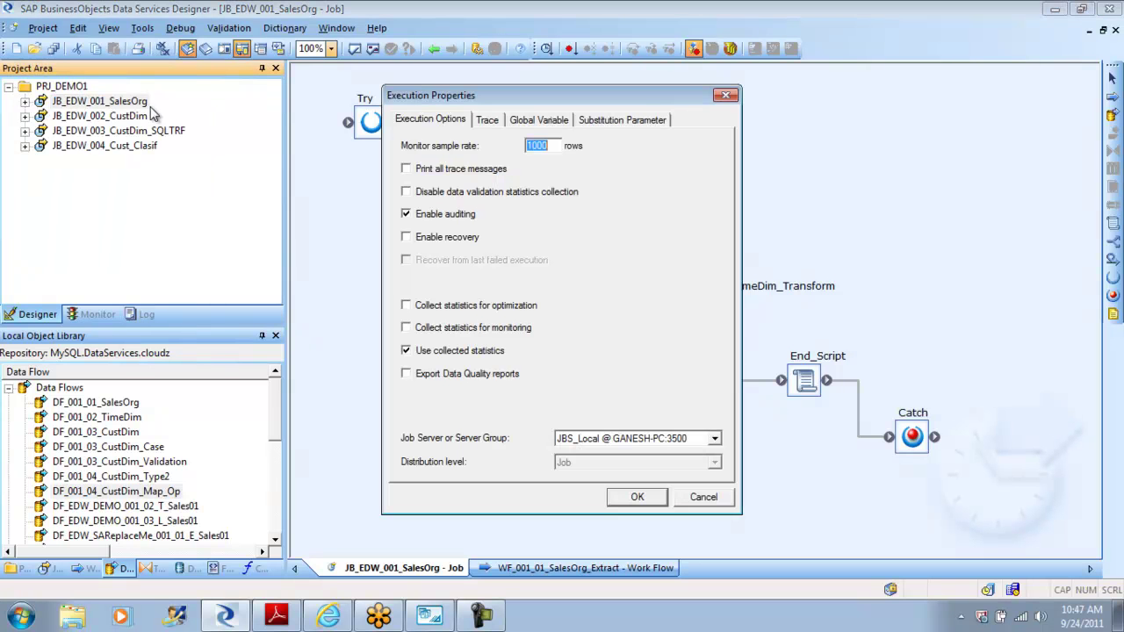
pyautogui.click(629, 495)
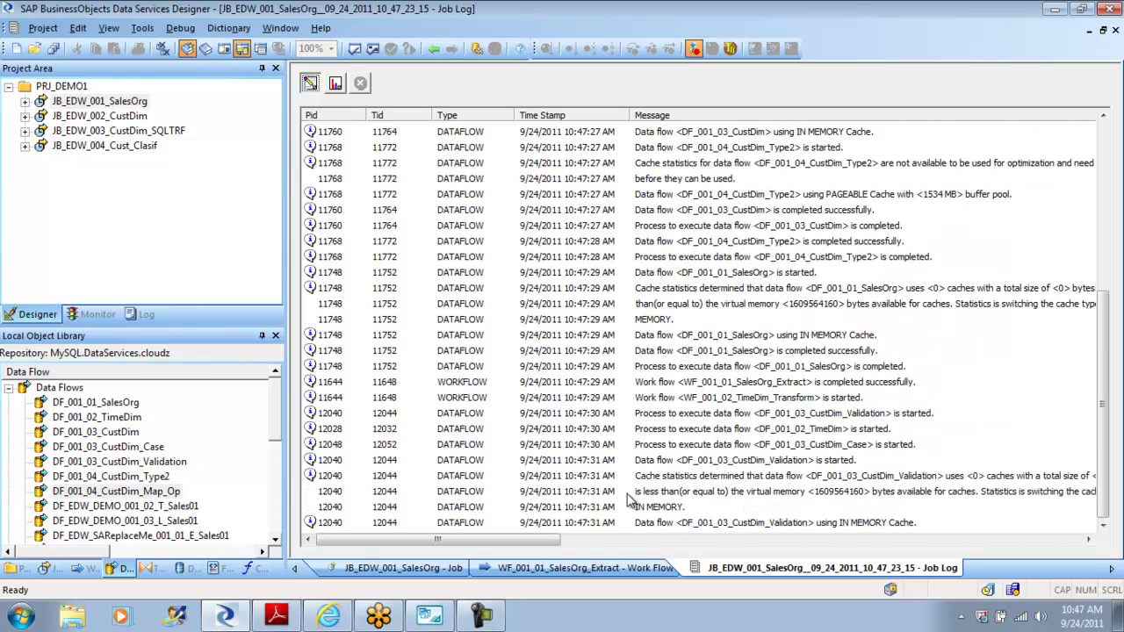
pyautogui.click(433, 49)
pyautogui.click(434, 50)
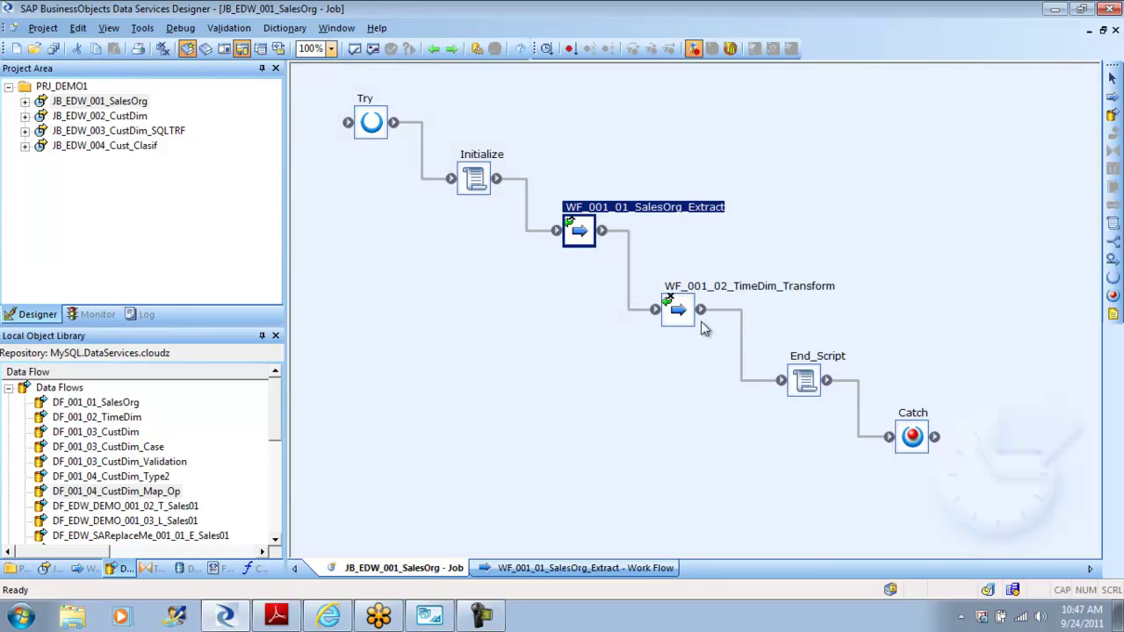
# Step: Open cust_dim_type2's data in DF_001_04_CustDim_Type2, check the new DEM2 row, then go to MySQL Workbench
pyautogui.doubleClick(584, 237)
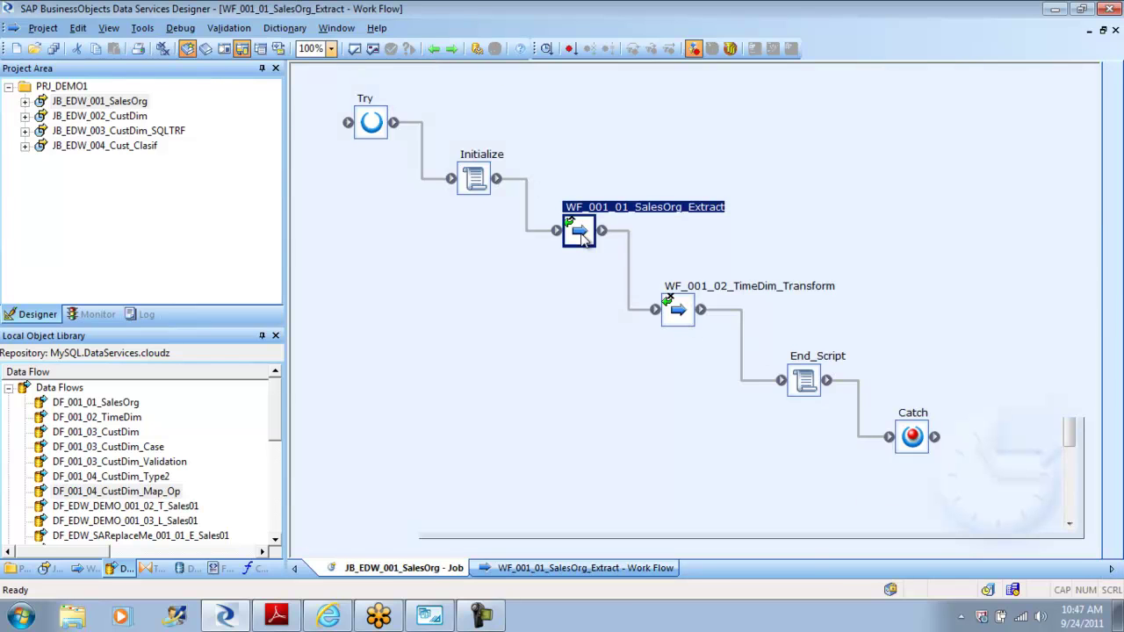
pyautogui.doubleClick(603, 349)
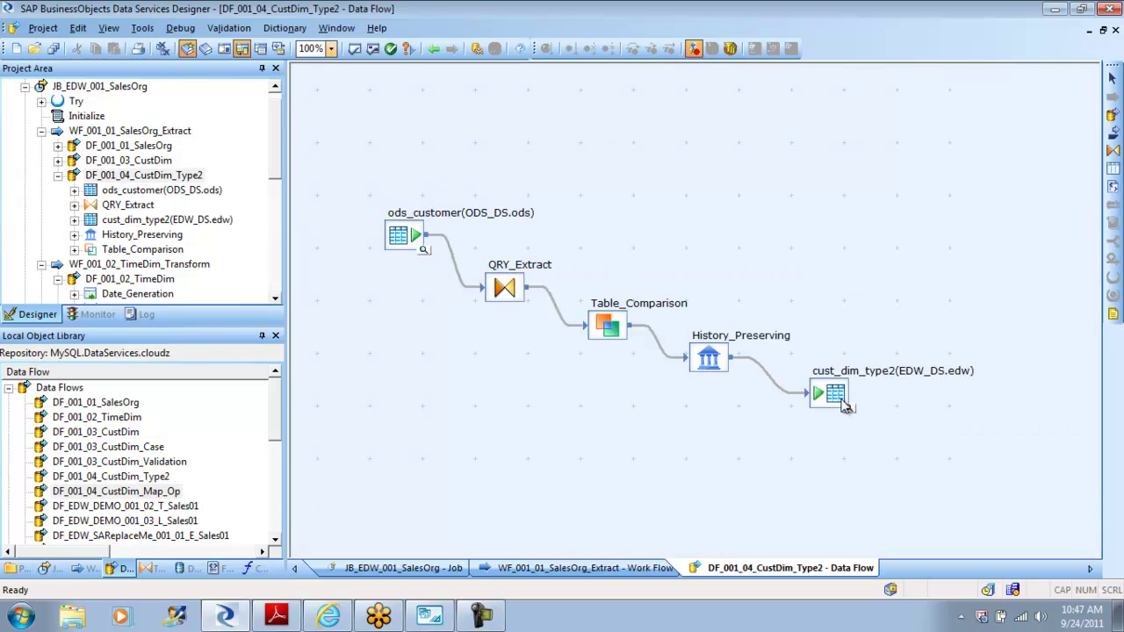
pyautogui.click(850, 410)
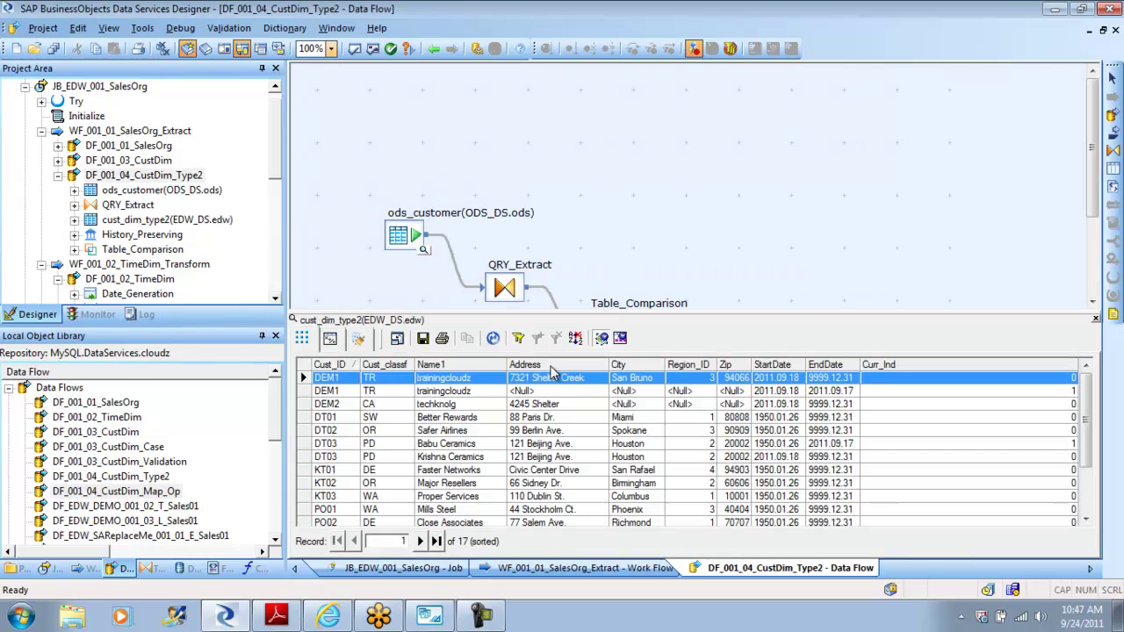
pyautogui.click(333, 405)
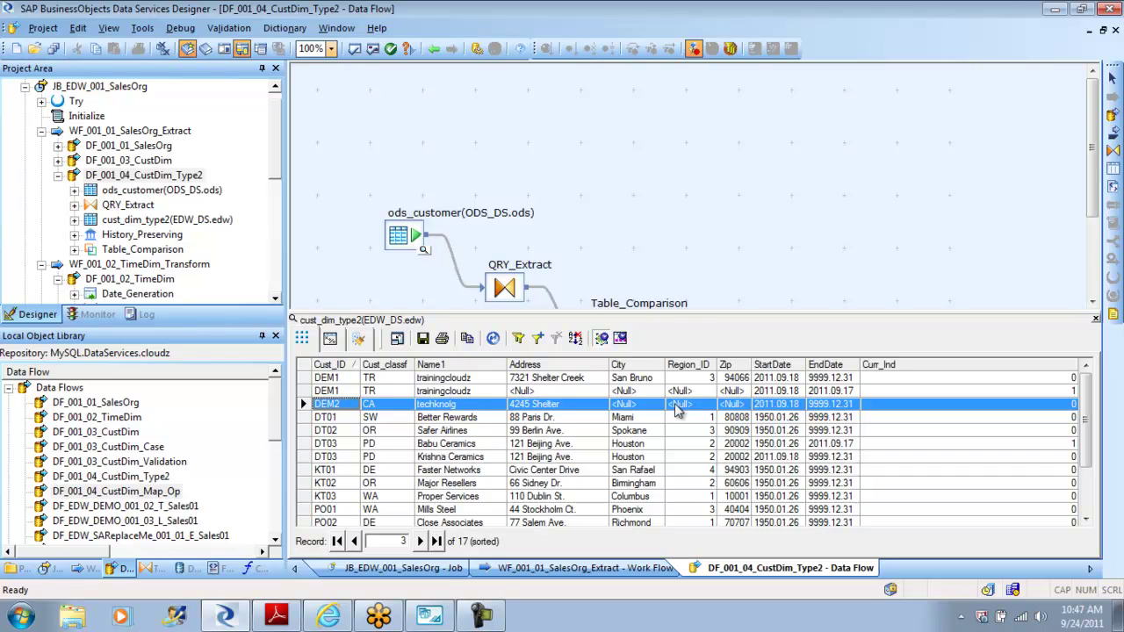
pyautogui.click(430, 618)
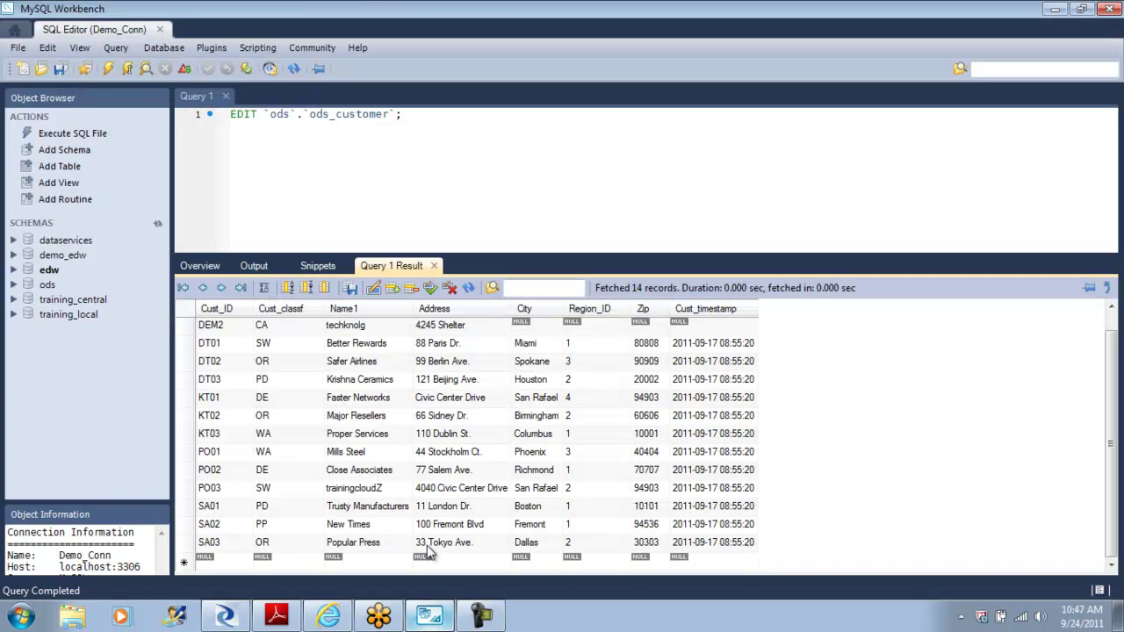
# Step: Update DEM2 with city San Bruno, Region_ID 4 and zip 94066, apply, and return to Data Services
pyautogui.doubleClick(528, 326)
pyautogui.write('SAN Bruno')
pyautogui.press('Tab')
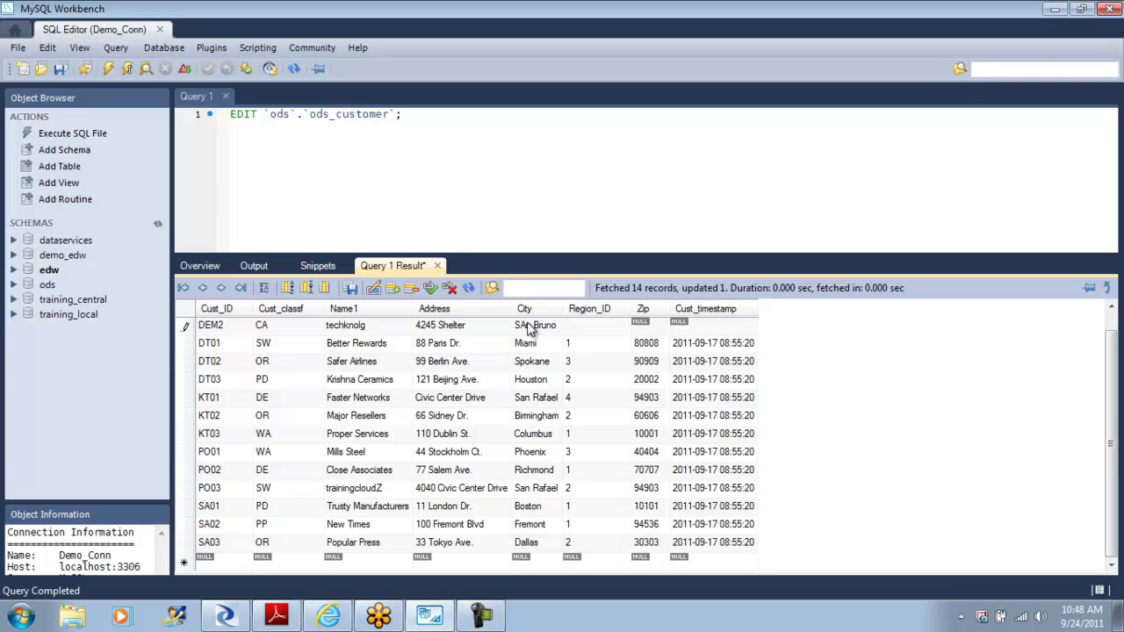
pyautogui.press('Tab')
pyautogui.write('940')
pyautogui.click(431, 289)
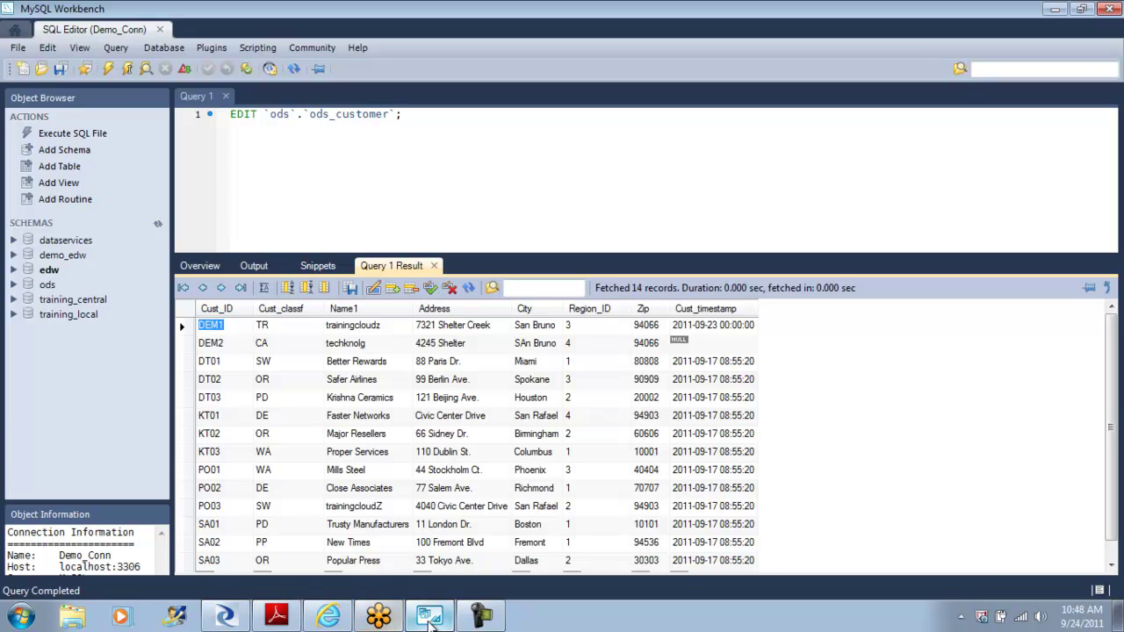
pyautogui.click(226, 618)
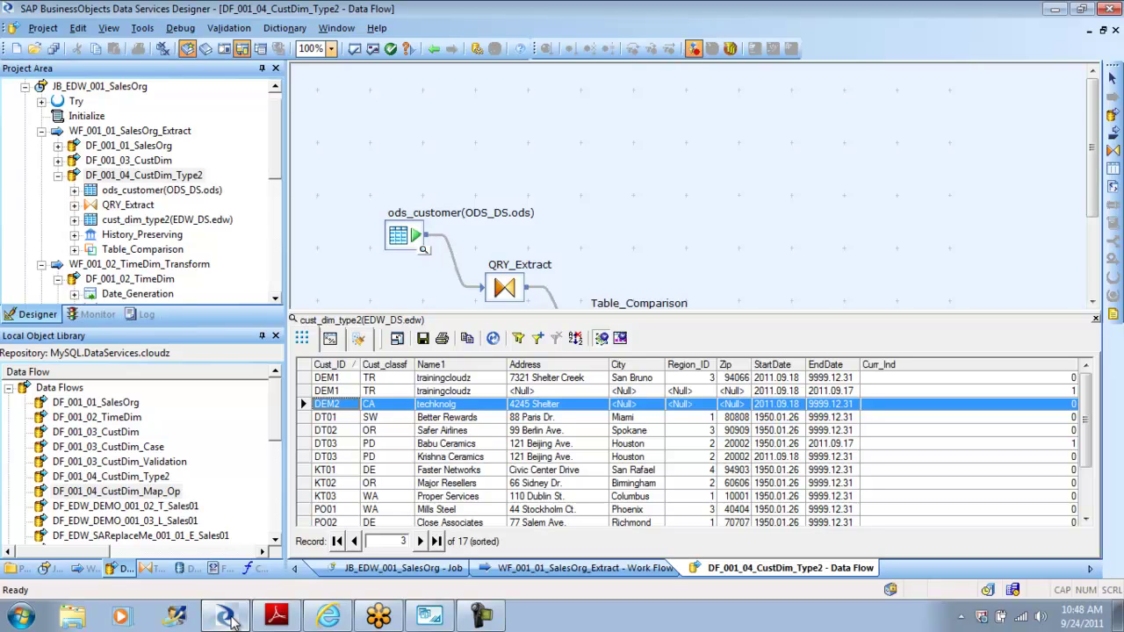
# Step: Launch a Start debug run of JB_EDW_001_SalesOrg with default debug properties
pyautogui.click(433, 49)
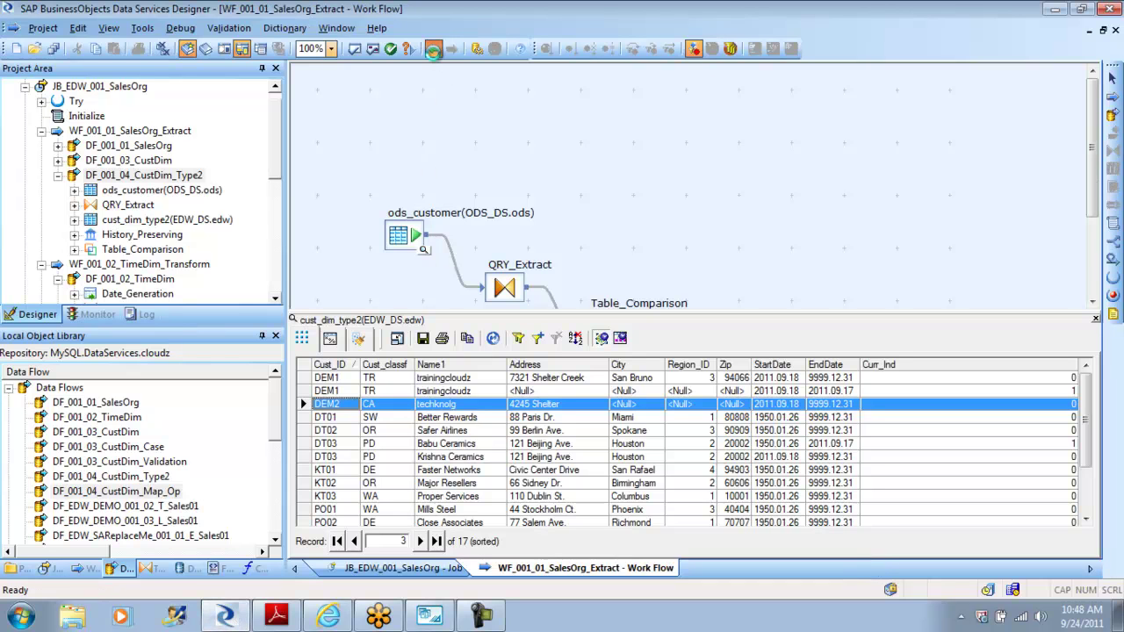
pyautogui.click(433, 50)
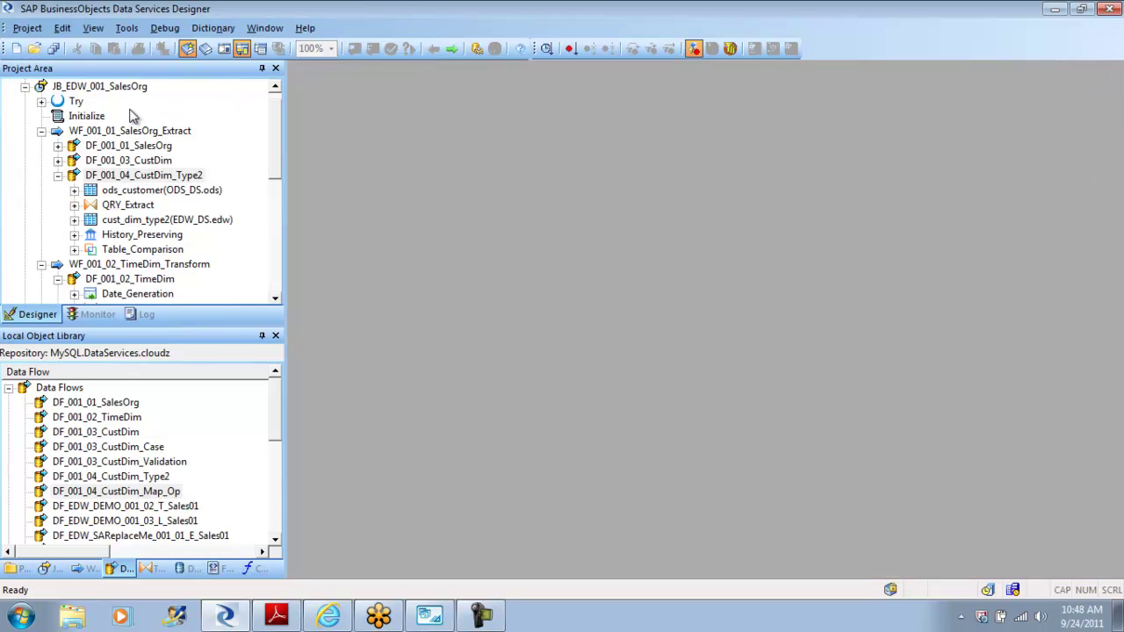
pyautogui.moveTo(274, 155); pyautogui.dragTo(276, 119)
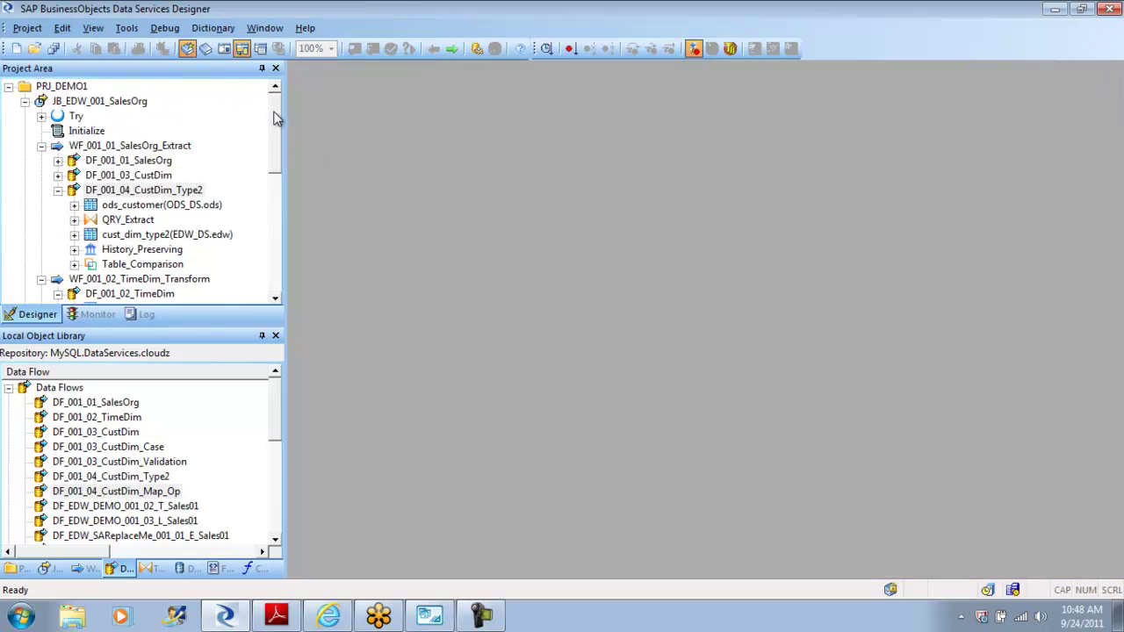
pyautogui.click(107, 104)
pyautogui.rightClick(107, 103)
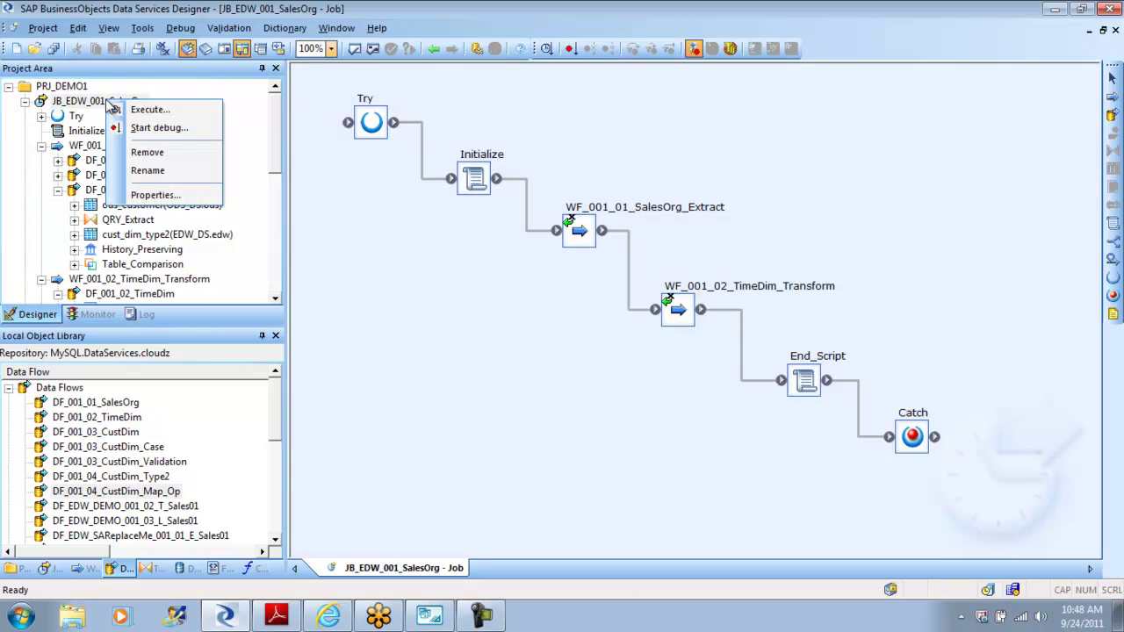
pyautogui.click(147, 129)
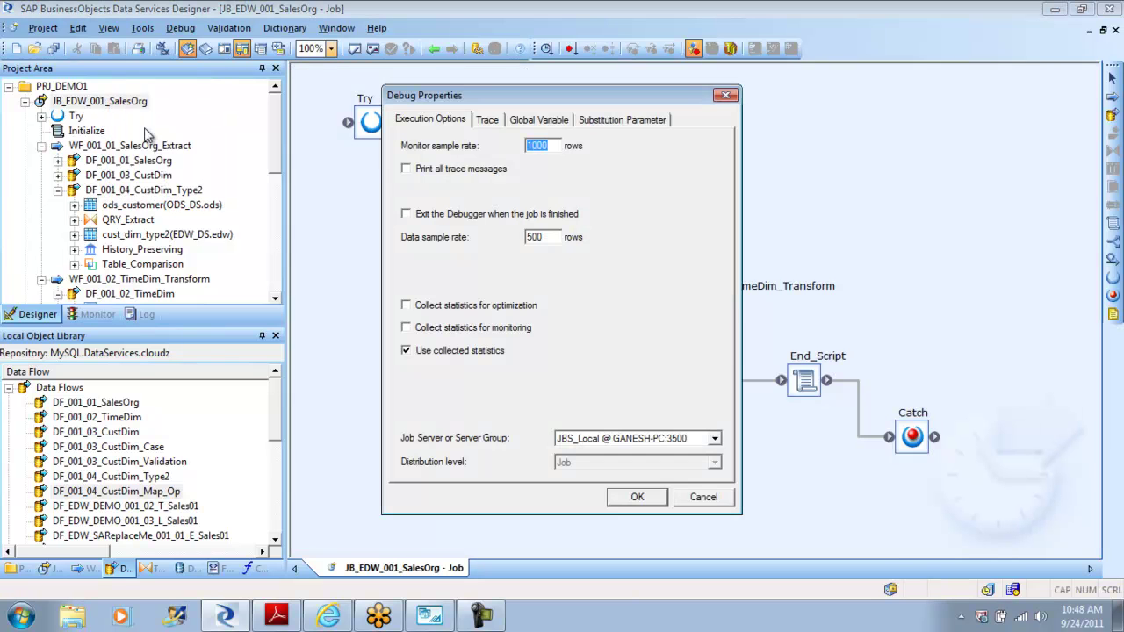
pyautogui.click(636, 498)
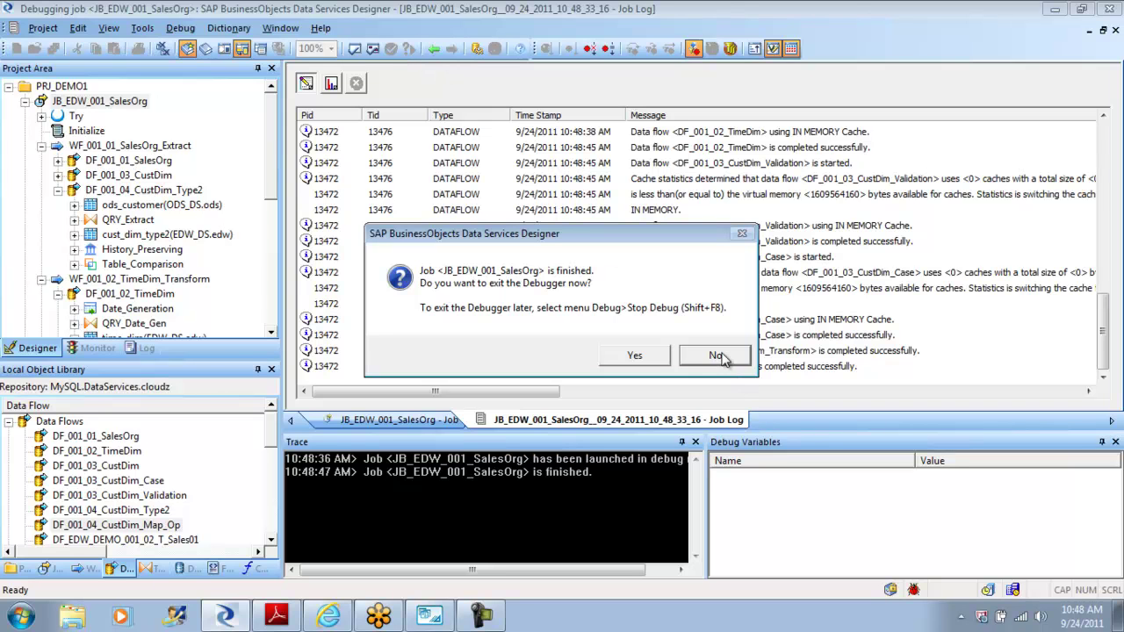
# Step: Keep the debugger active and open the DF_001_04_CustDim_Type2 data flow
pyautogui.click(718, 356)
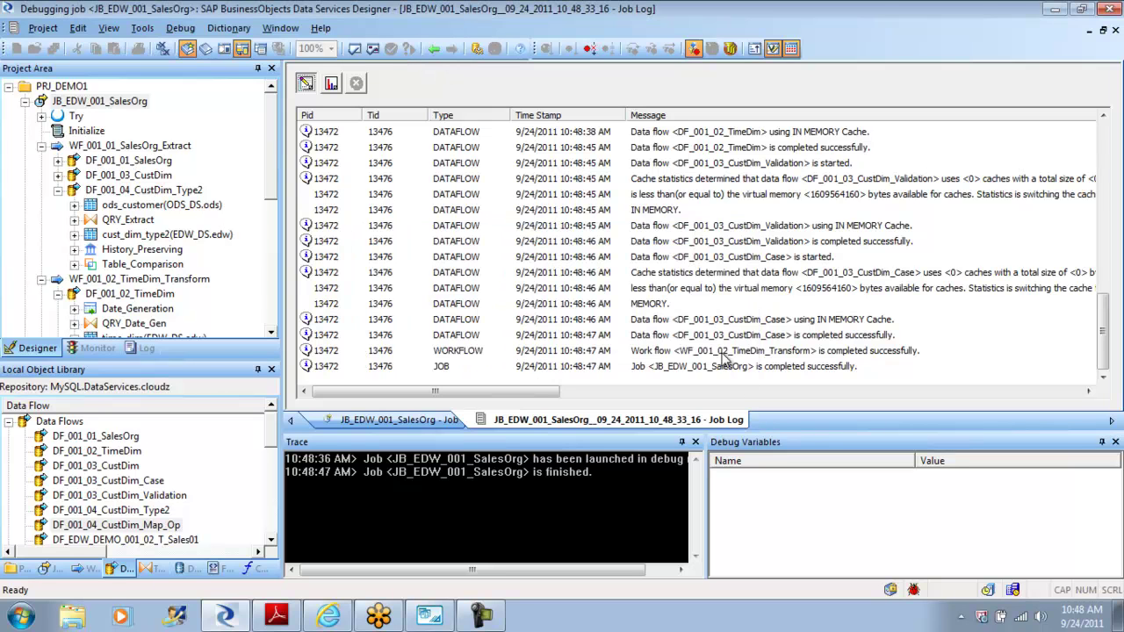
pyautogui.click(439, 50)
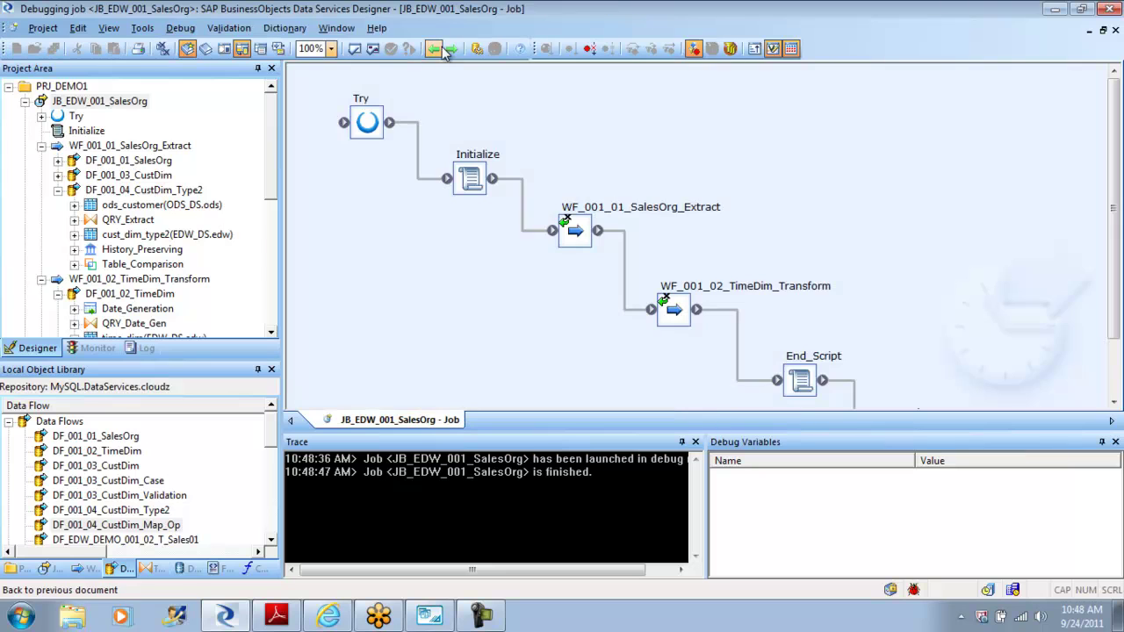
pyautogui.doubleClick(577, 231)
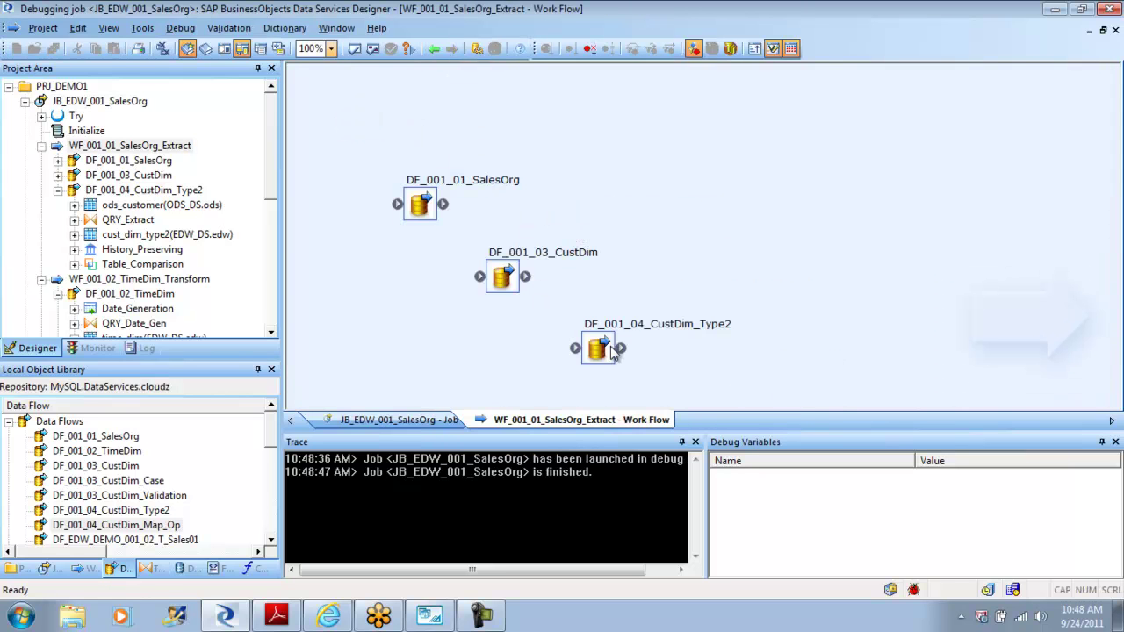
pyautogui.doubleClick(599, 348)
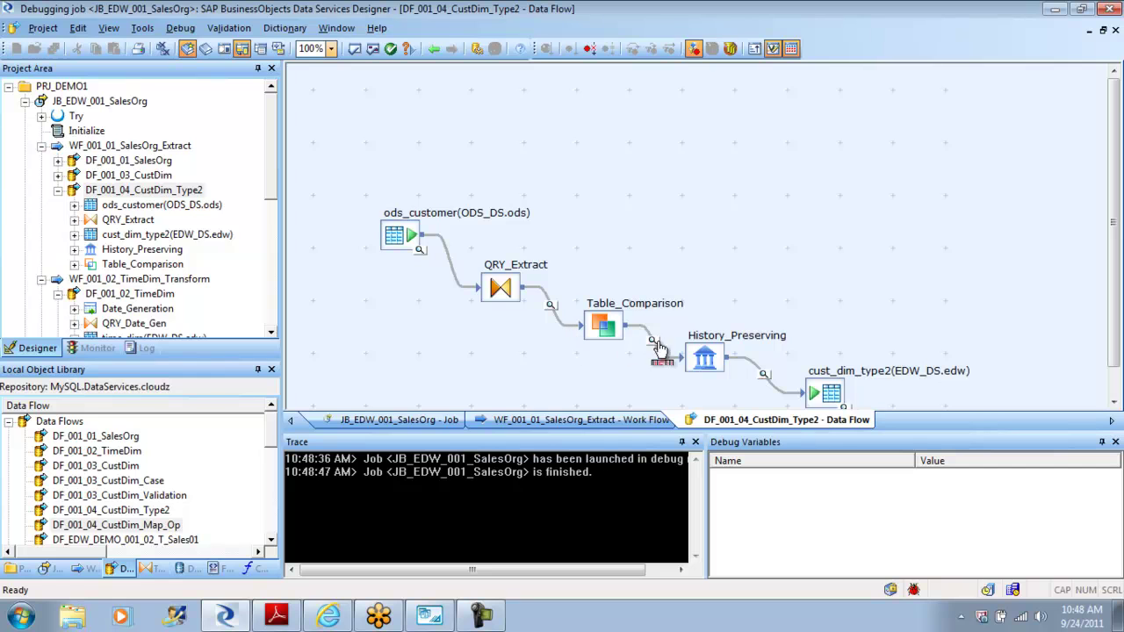
# Step: Check the captured debug data before and after Table_Comparison, showing DEM2 flagged as an update
pyautogui.click(549, 312)
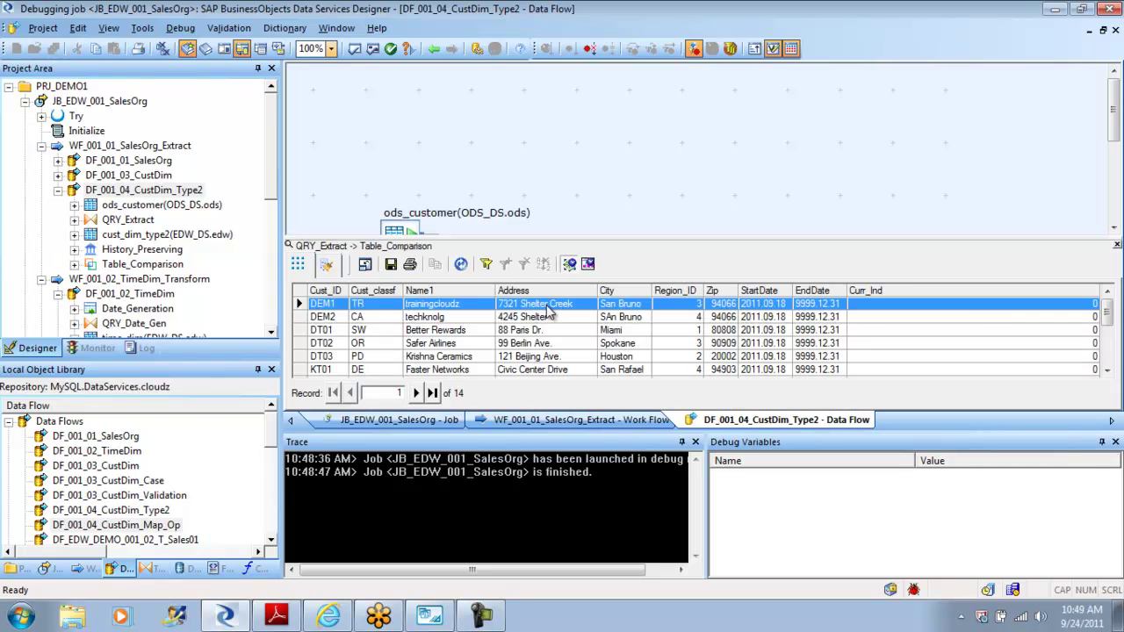
pyautogui.click(1117, 246)
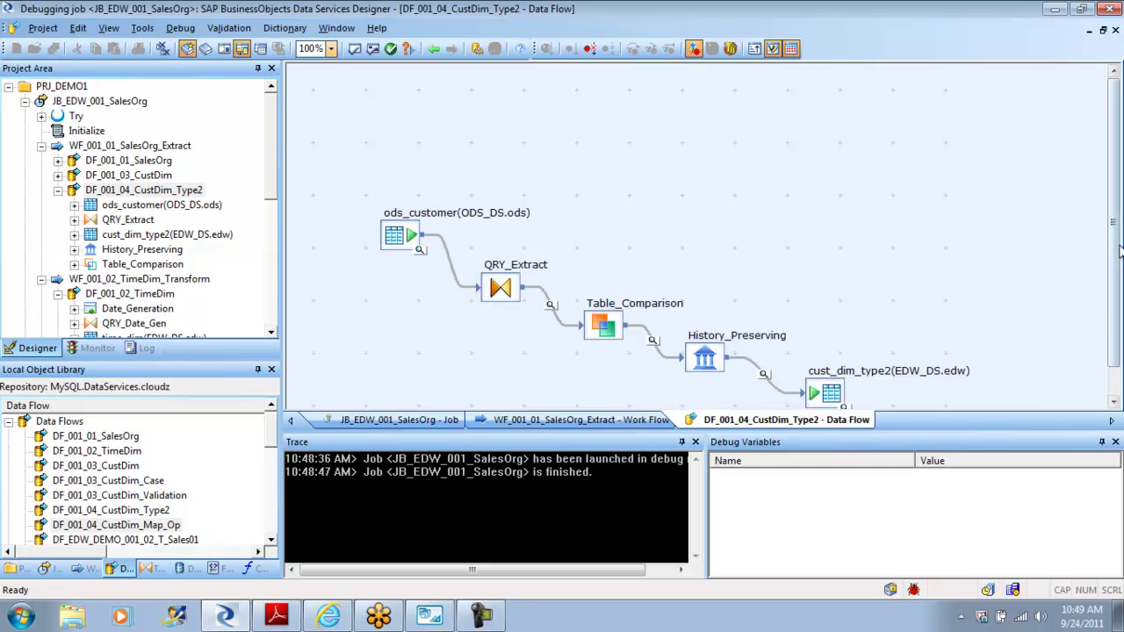
pyautogui.click(651, 342)
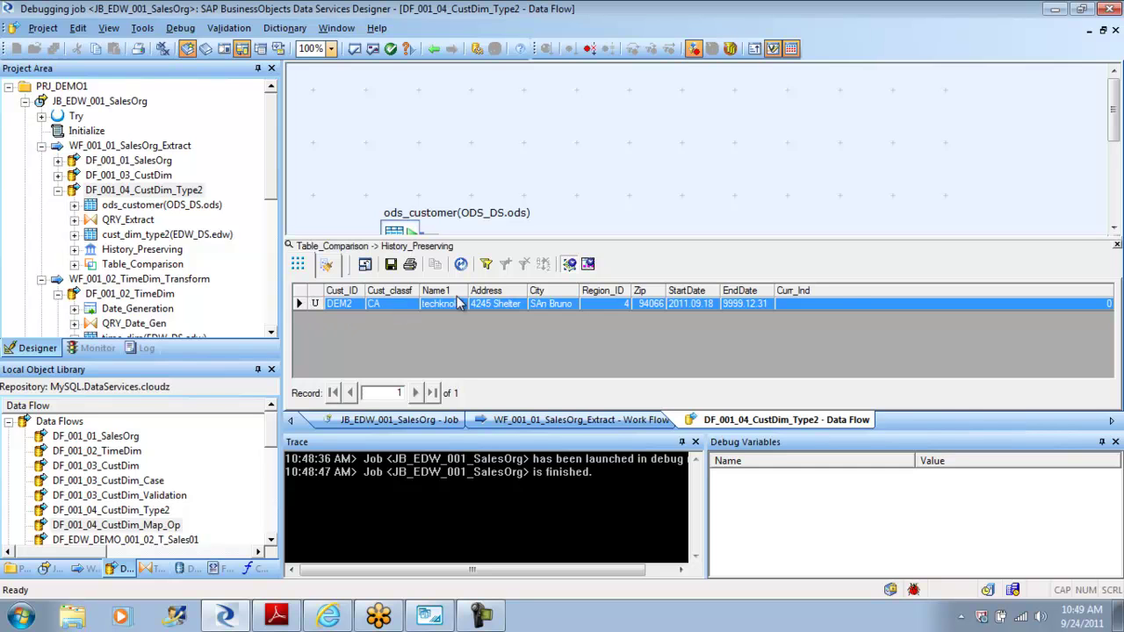
pyautogui.click(1117, 246)
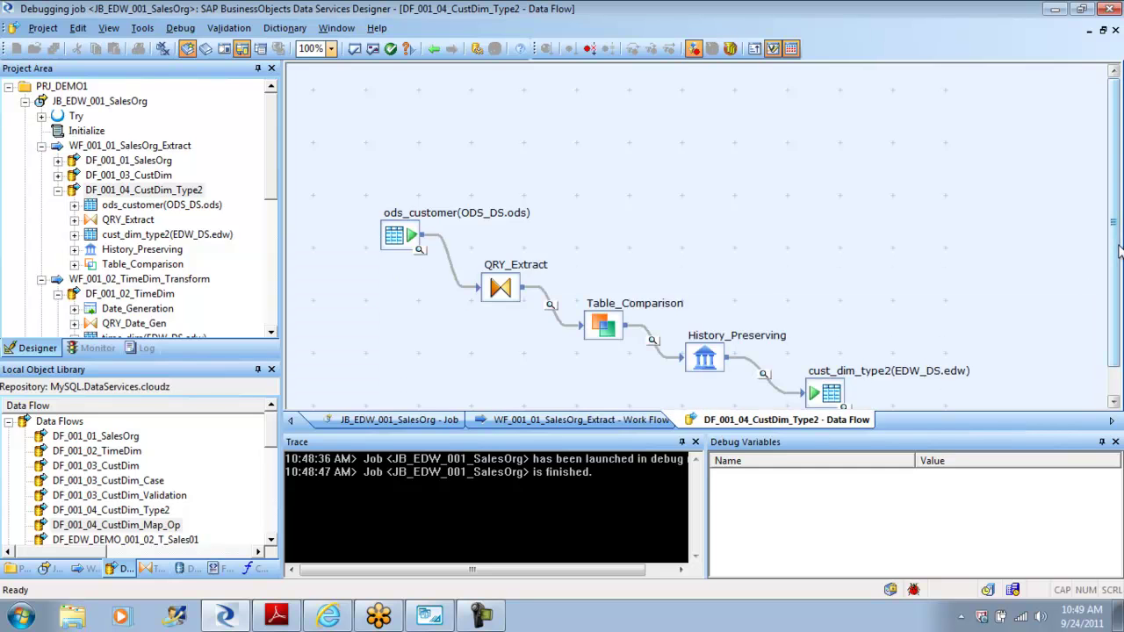
# Step: Inspect the two DEM2 rows on the History_Preserving→cust_dim_type2 link, then step back to WF_001_01_SalesOrg_Extract
pyautogui.click(764, 375)
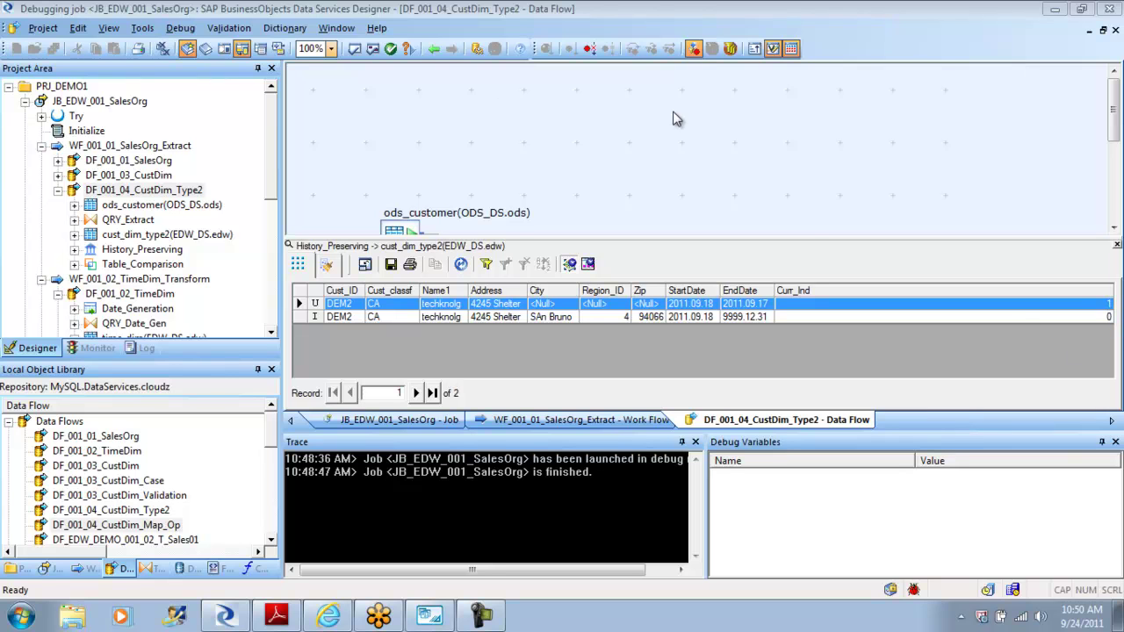
pyautogui.click(434, 50)
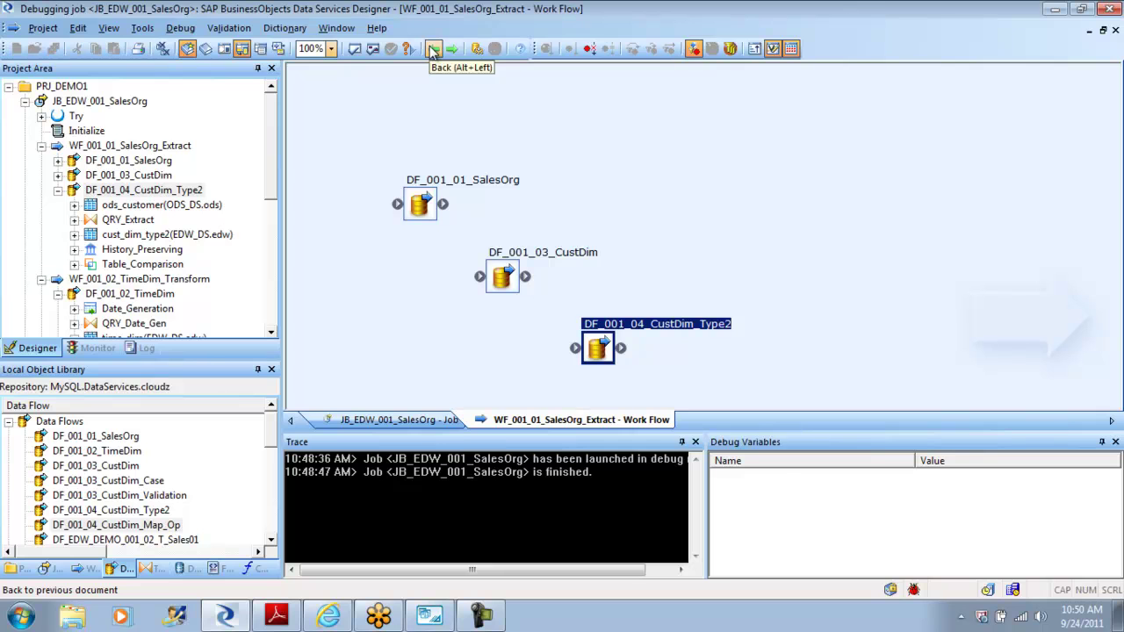
# Step: Back out of the open diagrams, stop debugging, and collapse JB_EDW_001_SalesOrg in the project tree
pyautogui.click(433, 51)
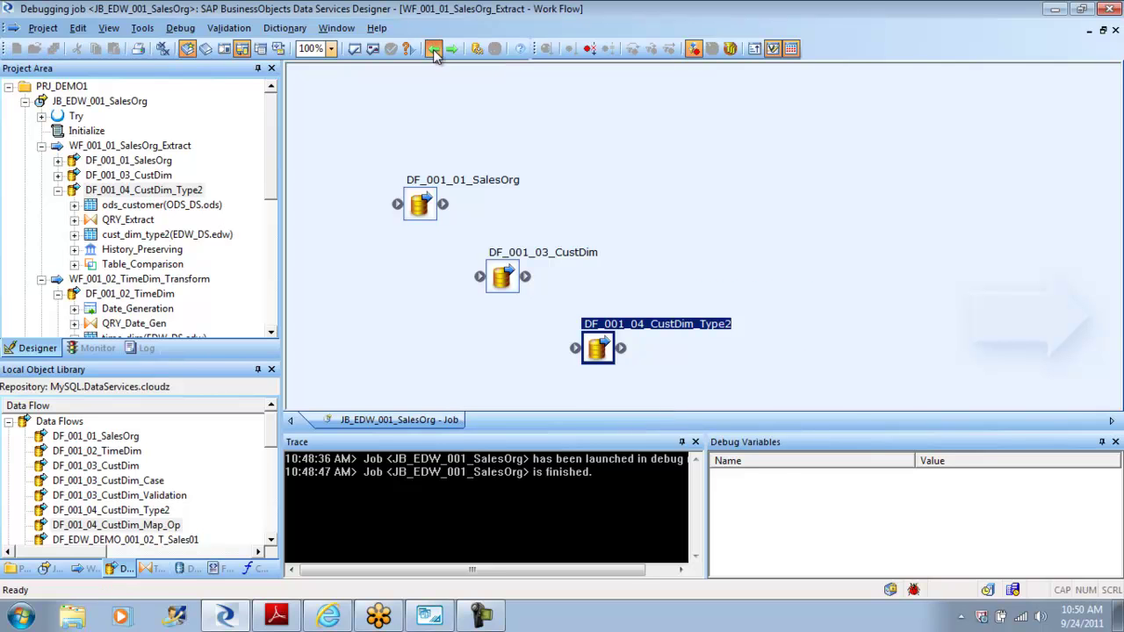
pyautogui.click(433, 50)
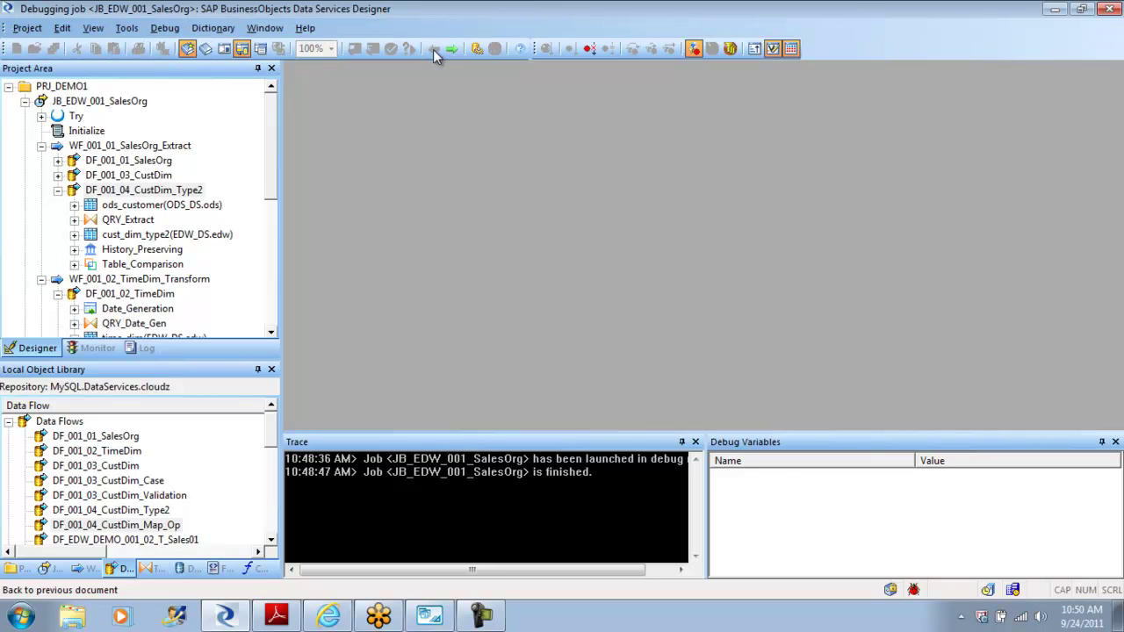
pyautogui.click(164, 27)
pyautogui.click(196, 93)
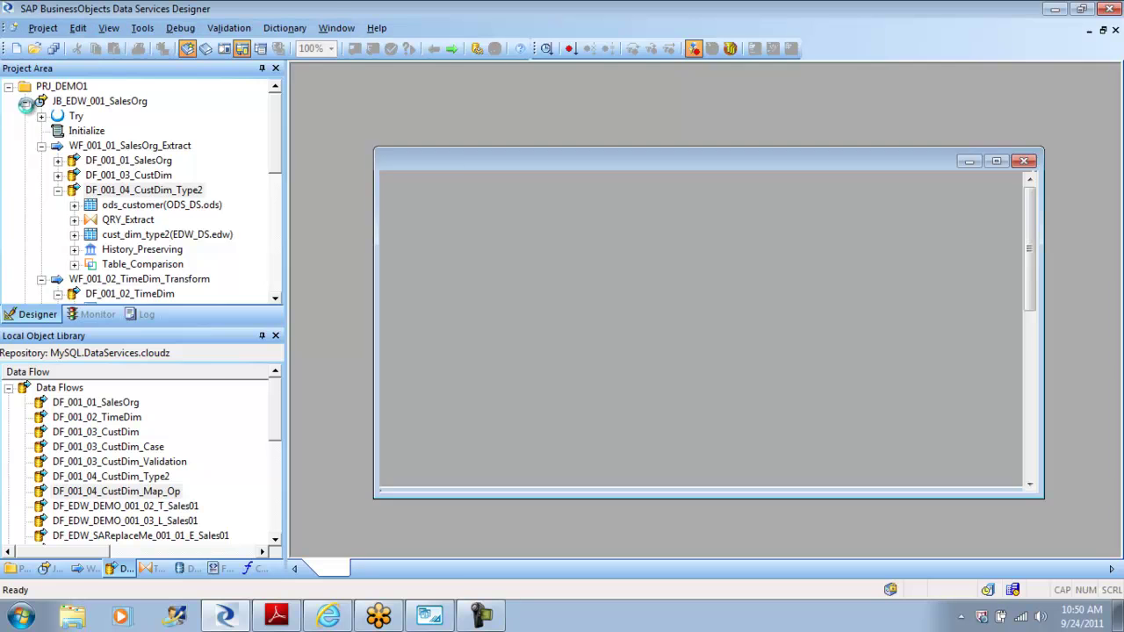
pyautogui.click(24, 101)
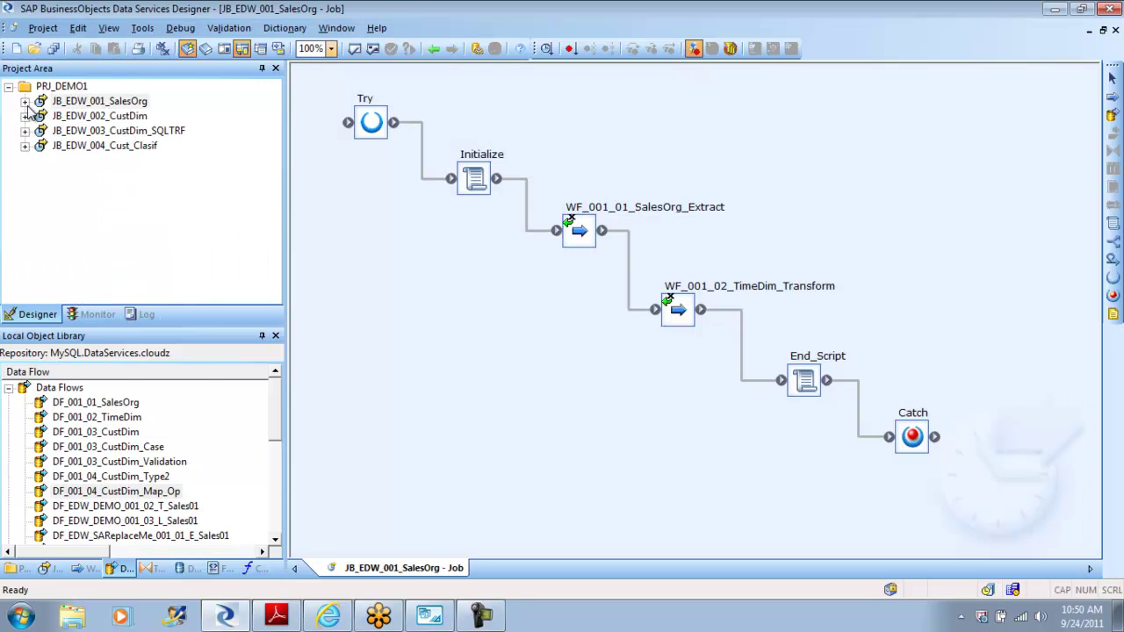
# Step: Open data flow DF_001_04_CustDim_Map_Op via job JB_EDW_005_SalesOrg and work flow WF_EDW_005_Map_Op
pyautogui.click(51, 569)
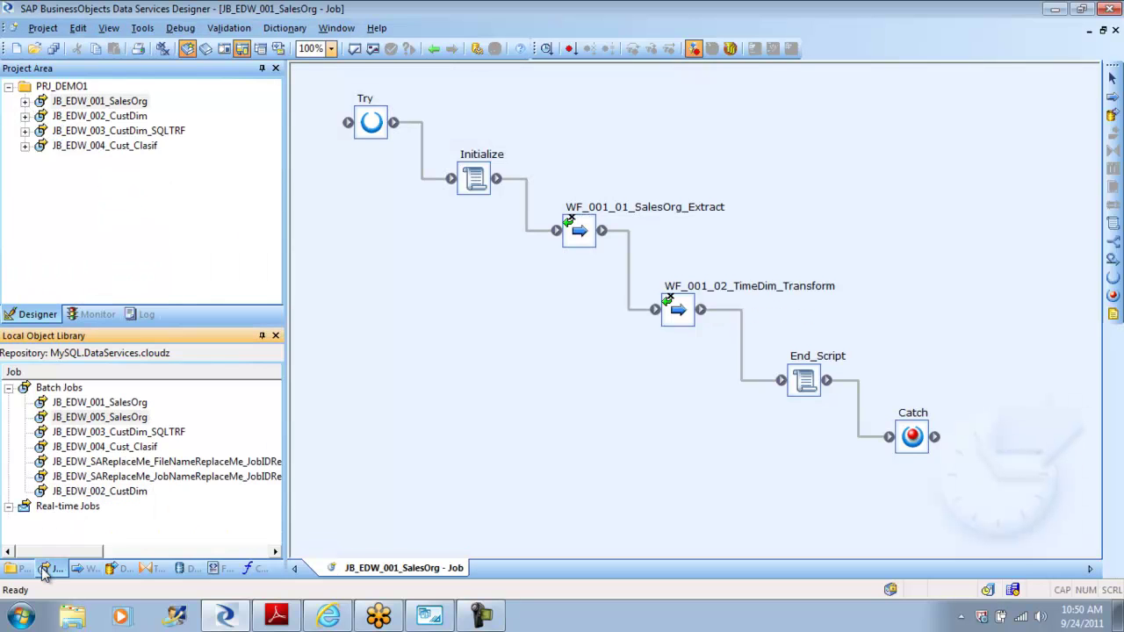
pyautogui.doubleClick(115, 418)
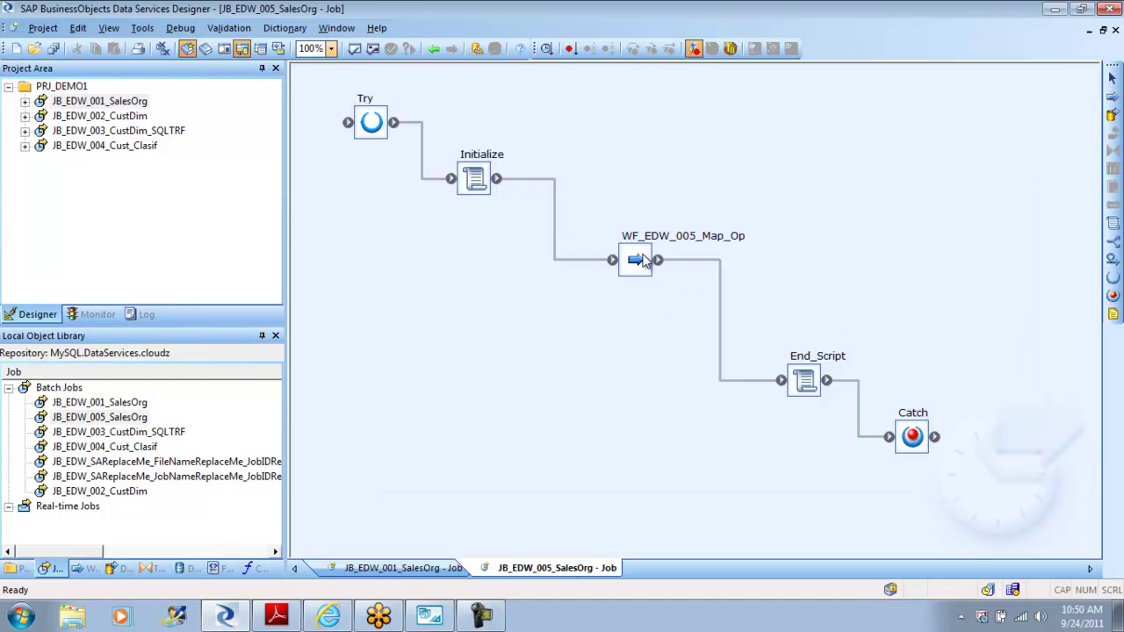
pyautogui.doubleClick(642, 256)
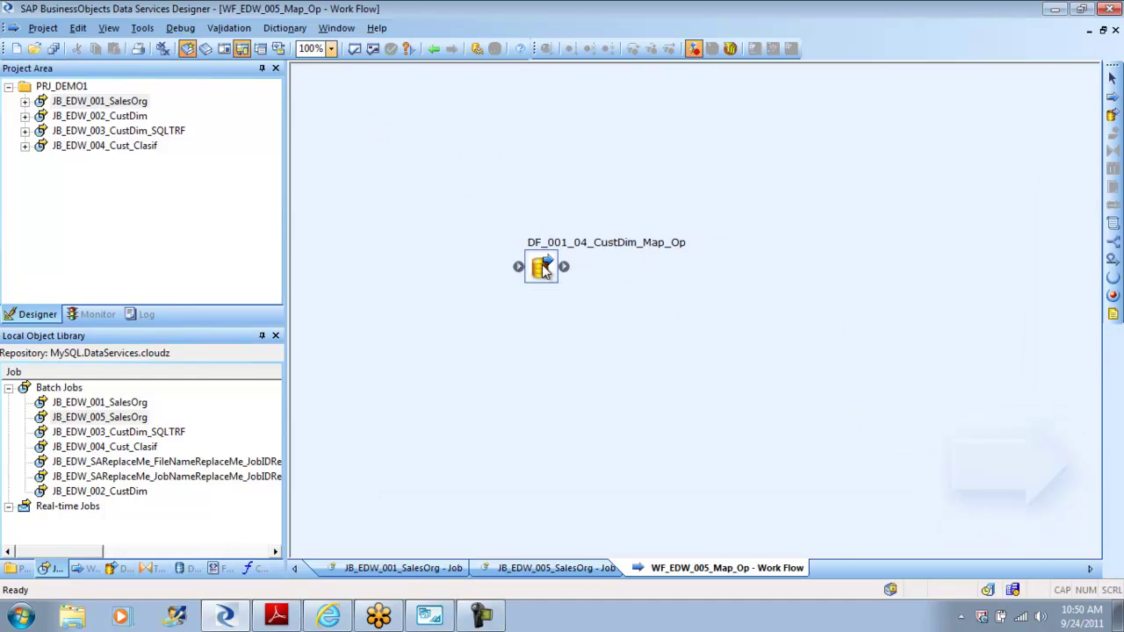
pyautogui.doubleClick(641, 253)
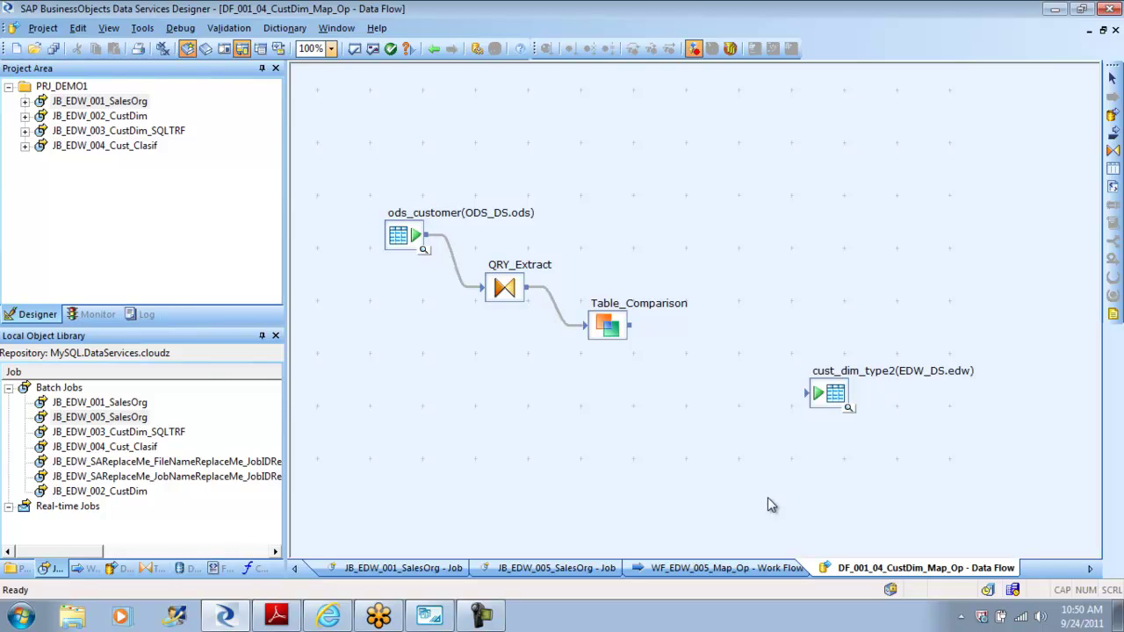
# Step: Place a Map_Operation transform before cust_dim_type2 and connect Table_Comparison's output to it
pyautogui.click(149, 569)
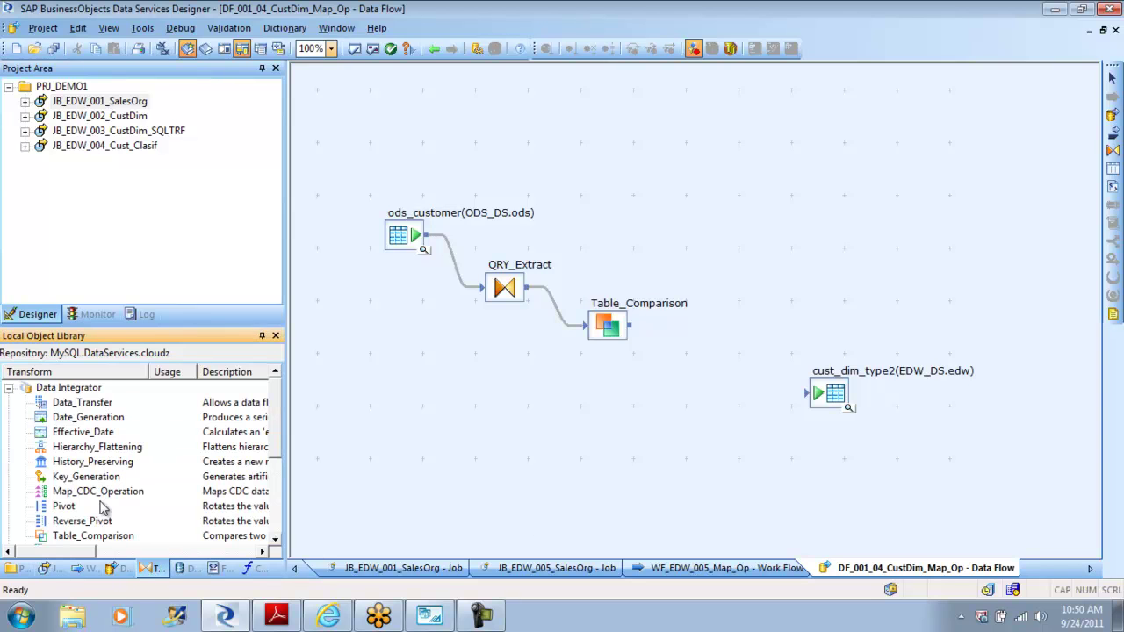
pyautogui.scroll(-1, 277, 477)
pyautogui.scroll(-3, 277, 477)
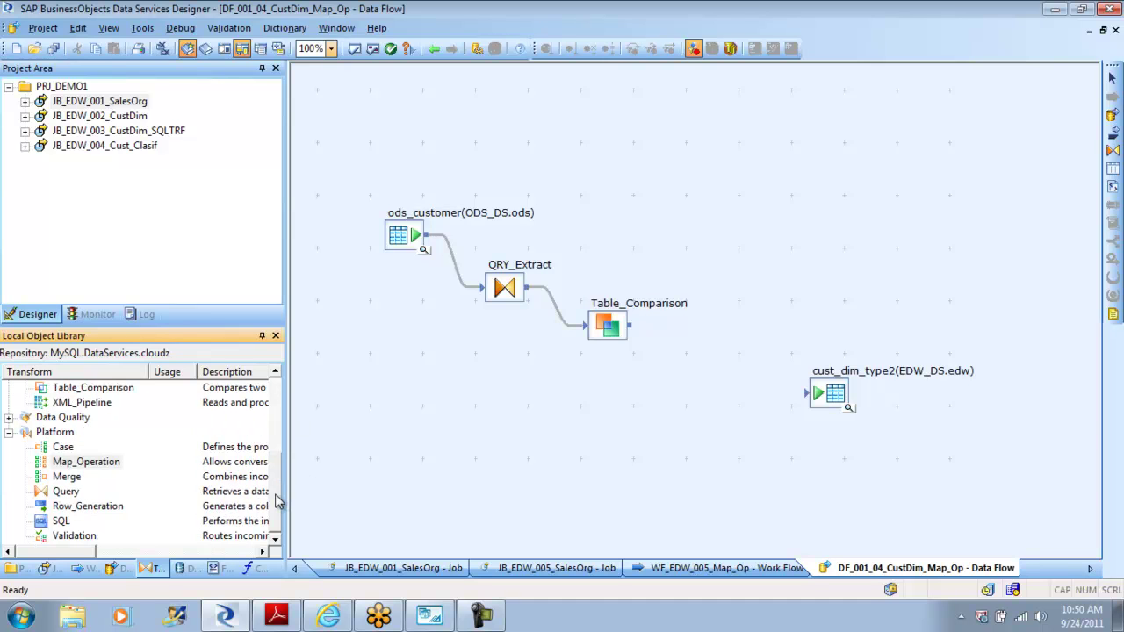
pyautogui.click(85, 468)
pyautogui.moveTo(86, 468); pyautogui.dragTo(713, 376)
pyautogui.moveTo(644, 332)
pyautogui.mouseDown()
pyautogui.moveTo(694, 367)
pyautogui.moveTo(814, 402)
pyautogui.mouseUp()
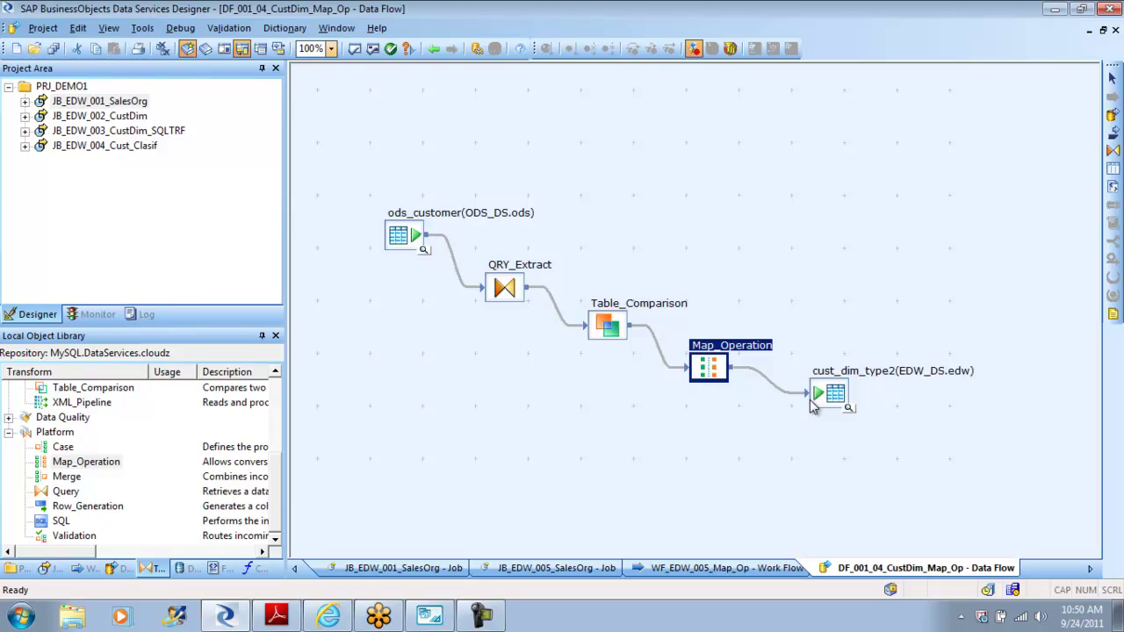
pyautogui.doubleClick(710, 369)
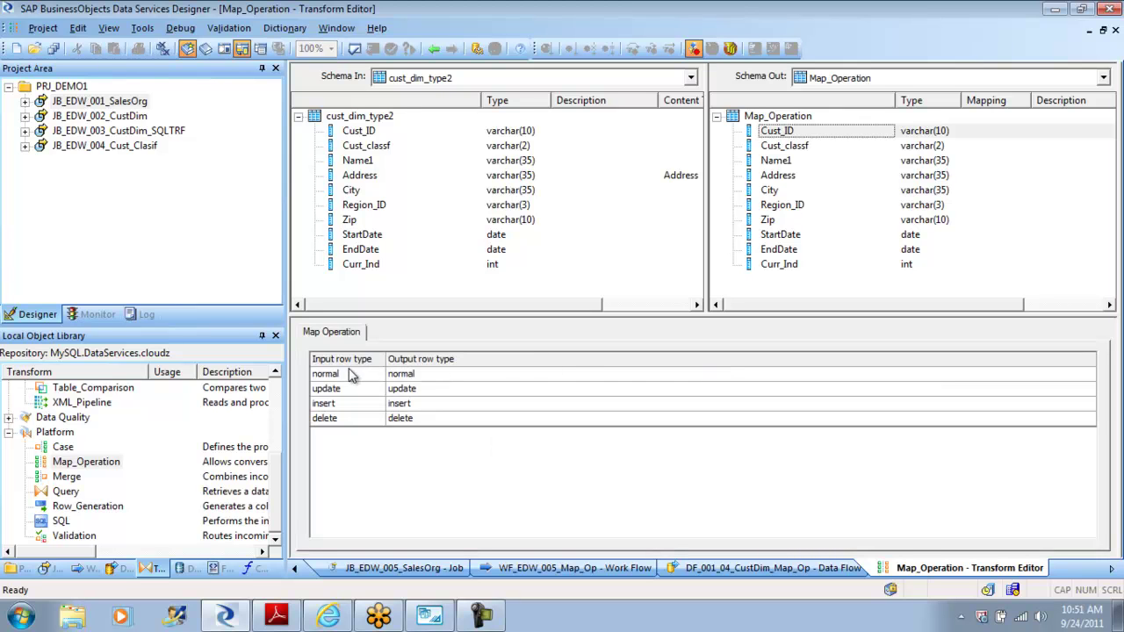
pyautogui.click(347, 377)
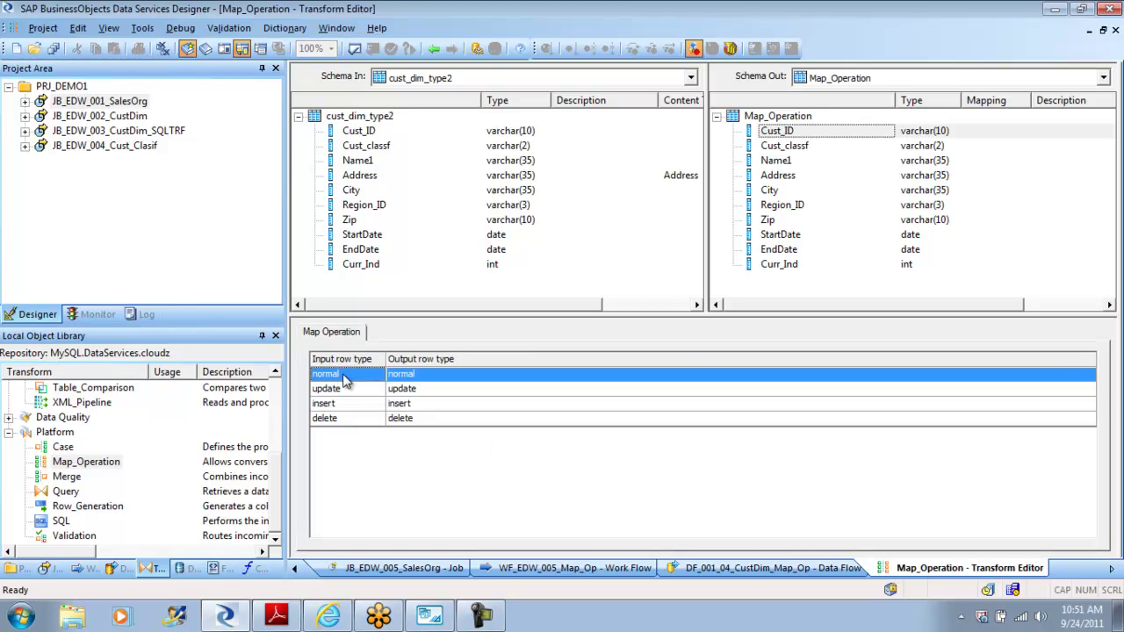
pyautogui.click(345, 389)
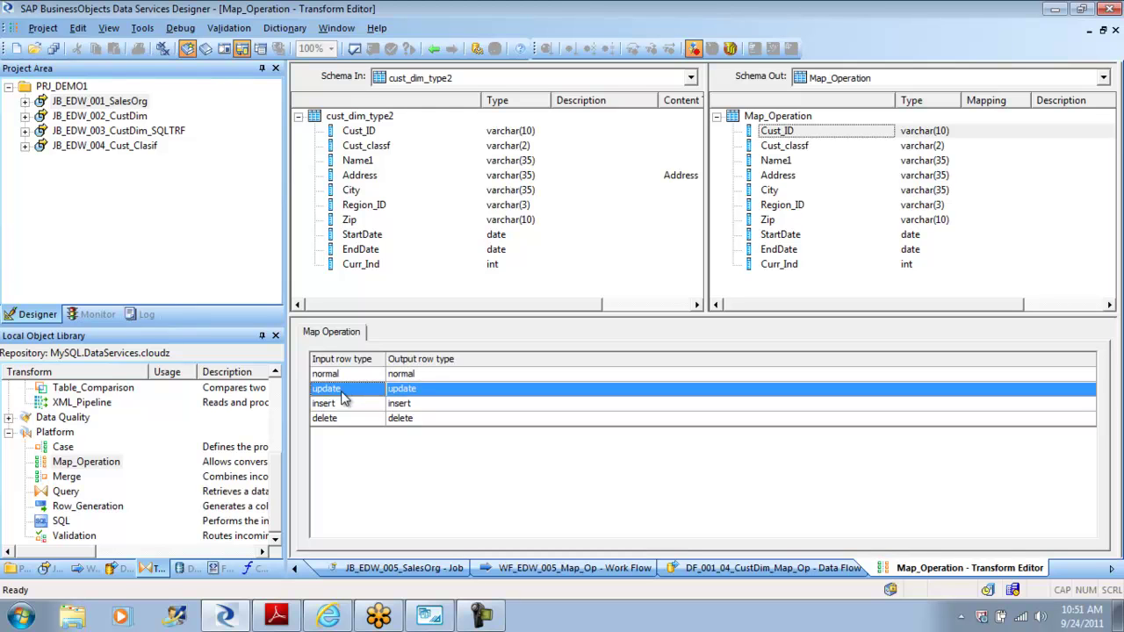
pyautogui.click(339, 406)
pyautogui.click(339, 421)
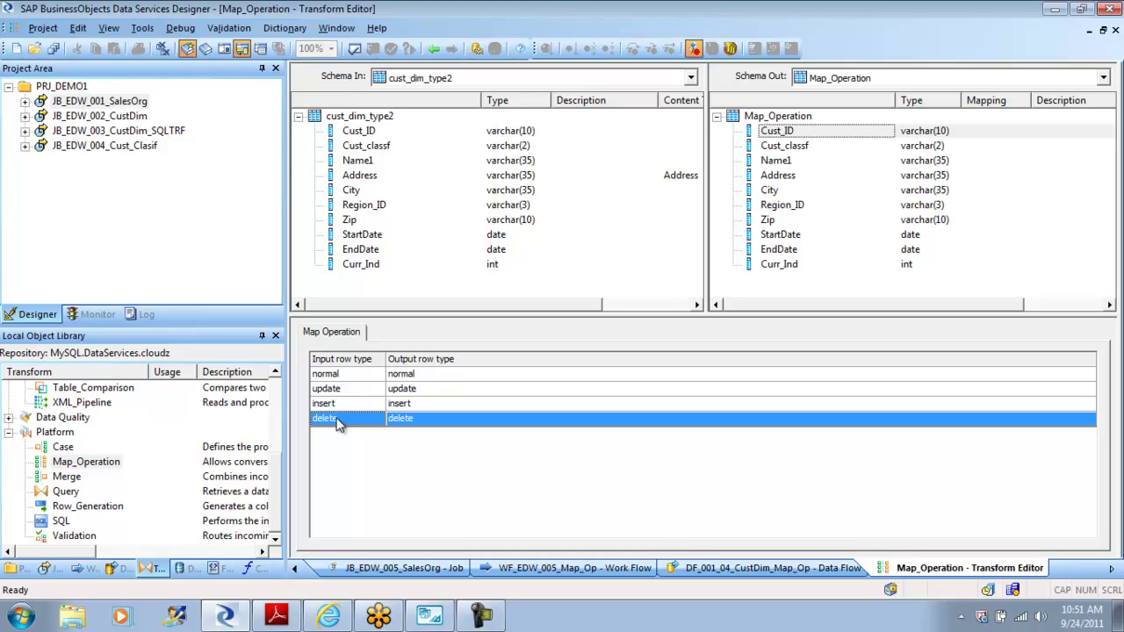
pyautogui.click(343, 376)
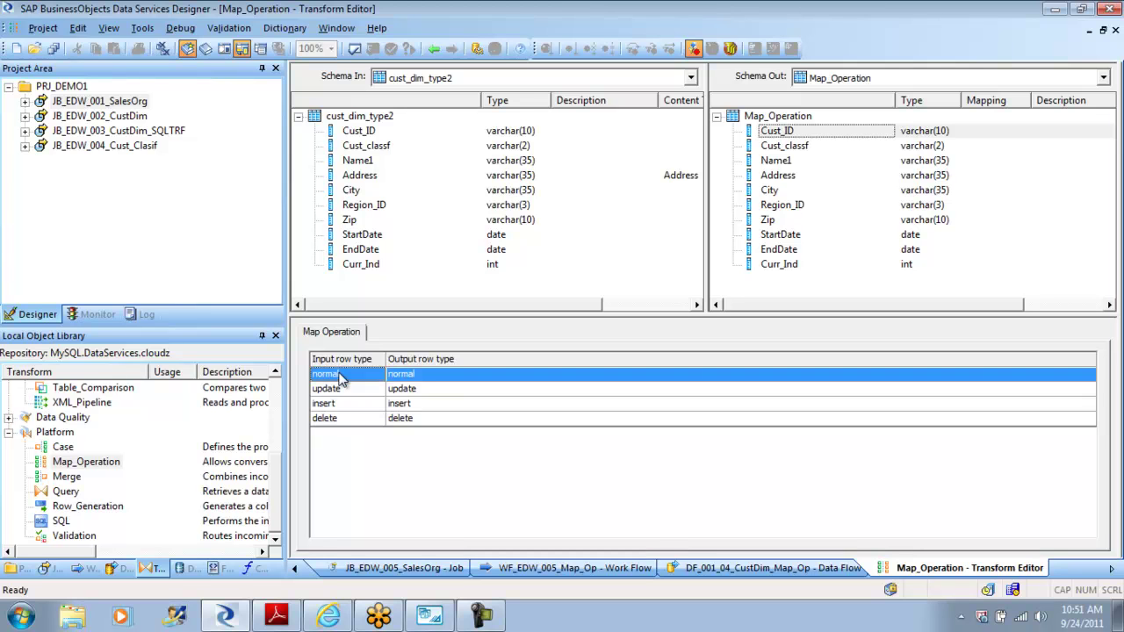
pyautogui.click(435, 376)
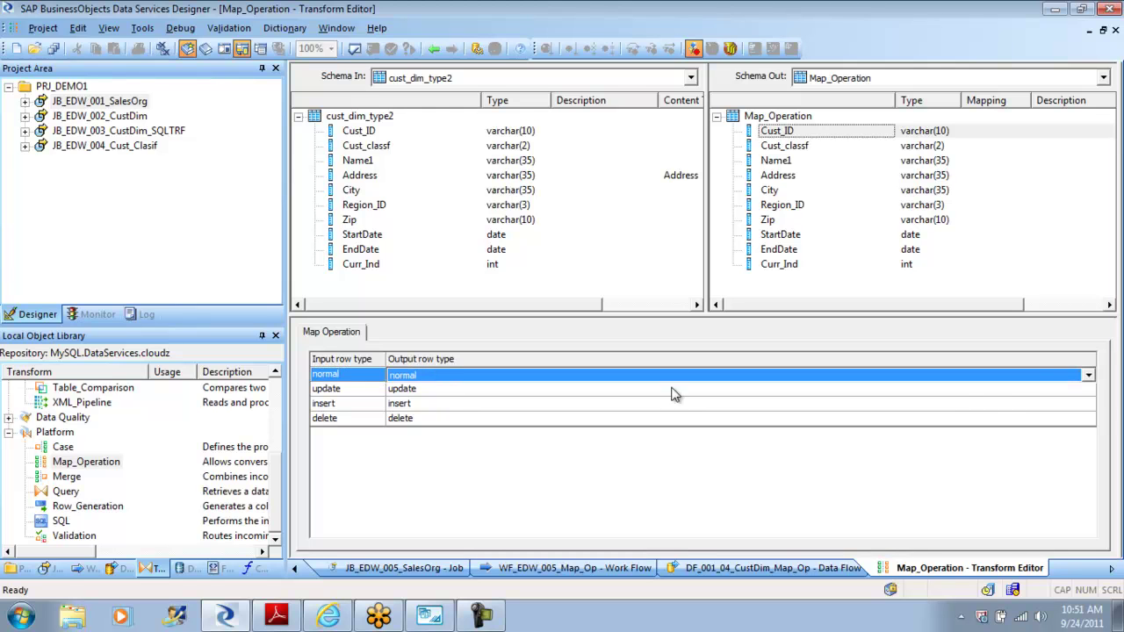
pyautogui.click(1088, 376)
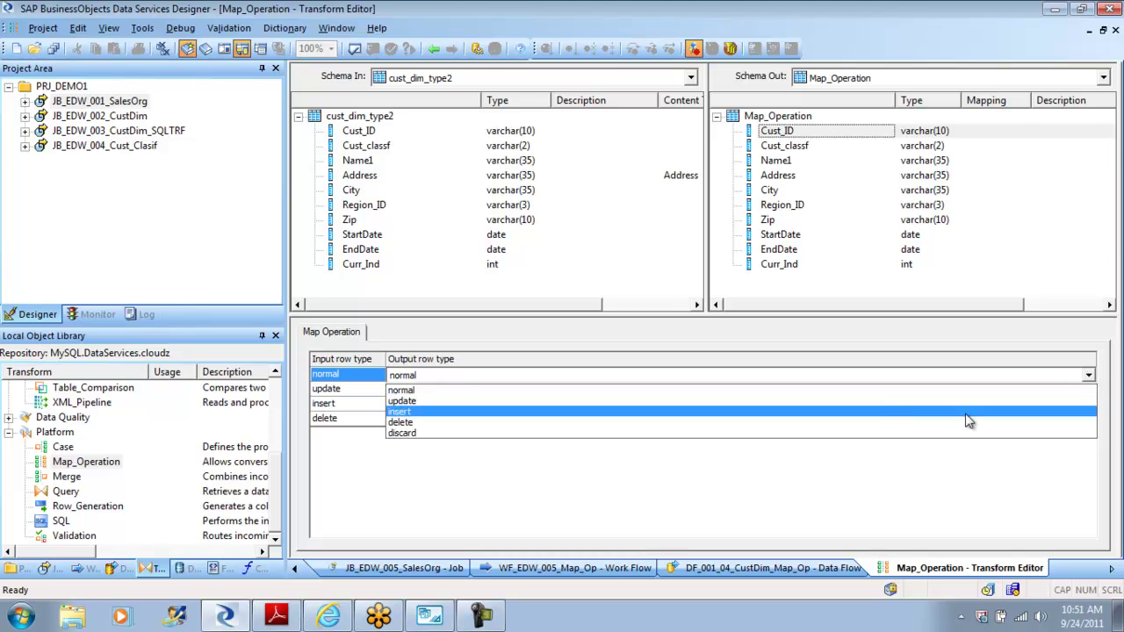
pyautogui.click(661, 501)
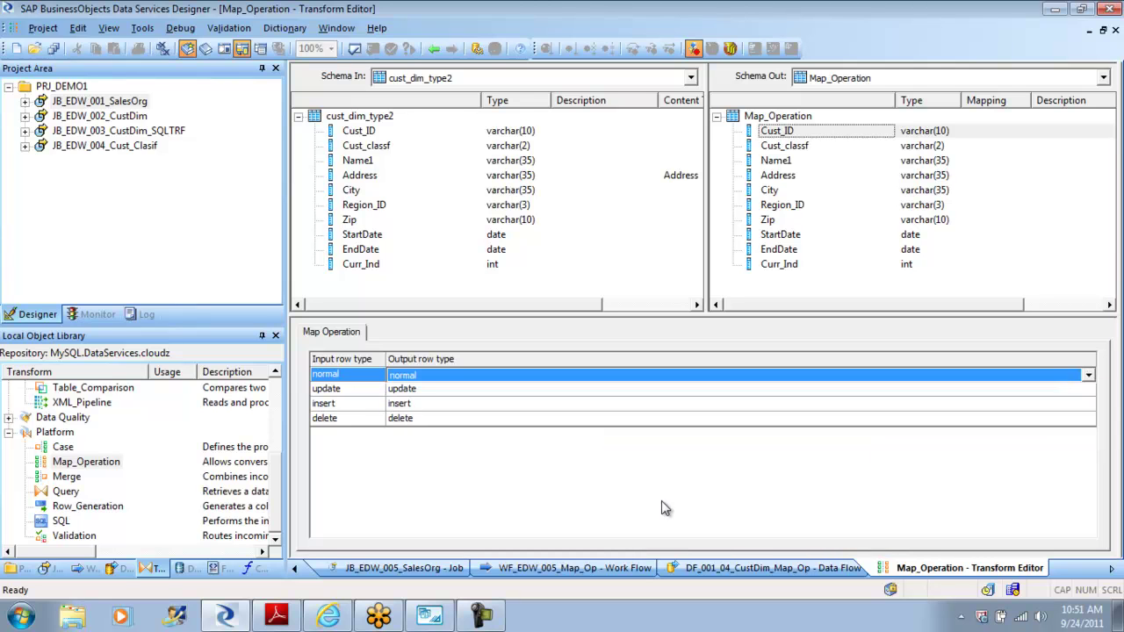
pyautogui.click(1092, 392)
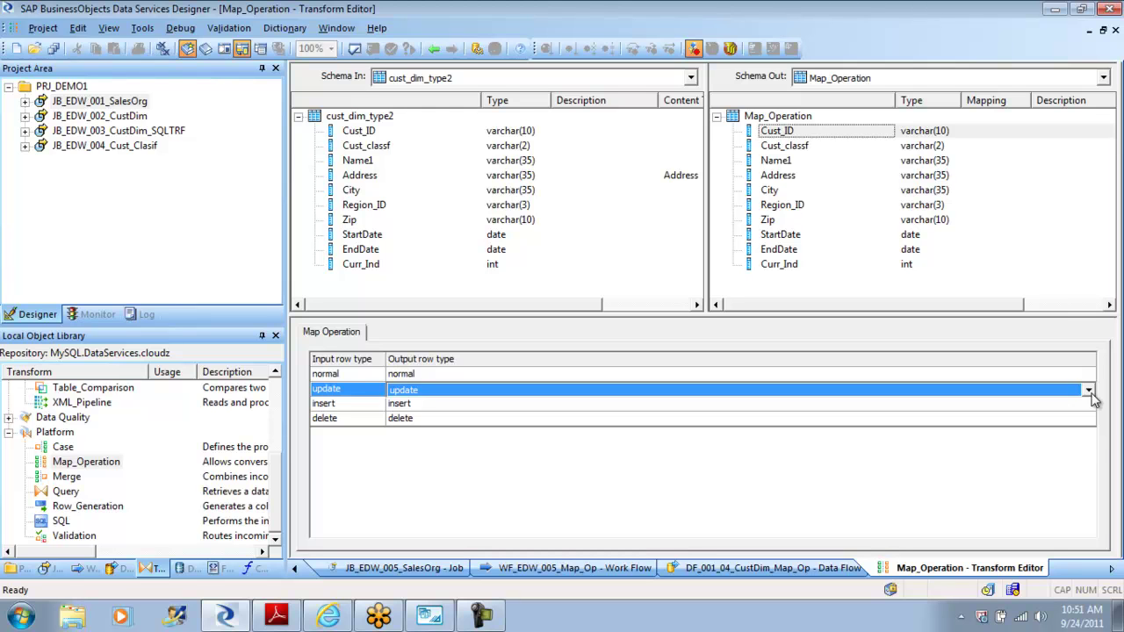
pyautogui.click(1089, 391)
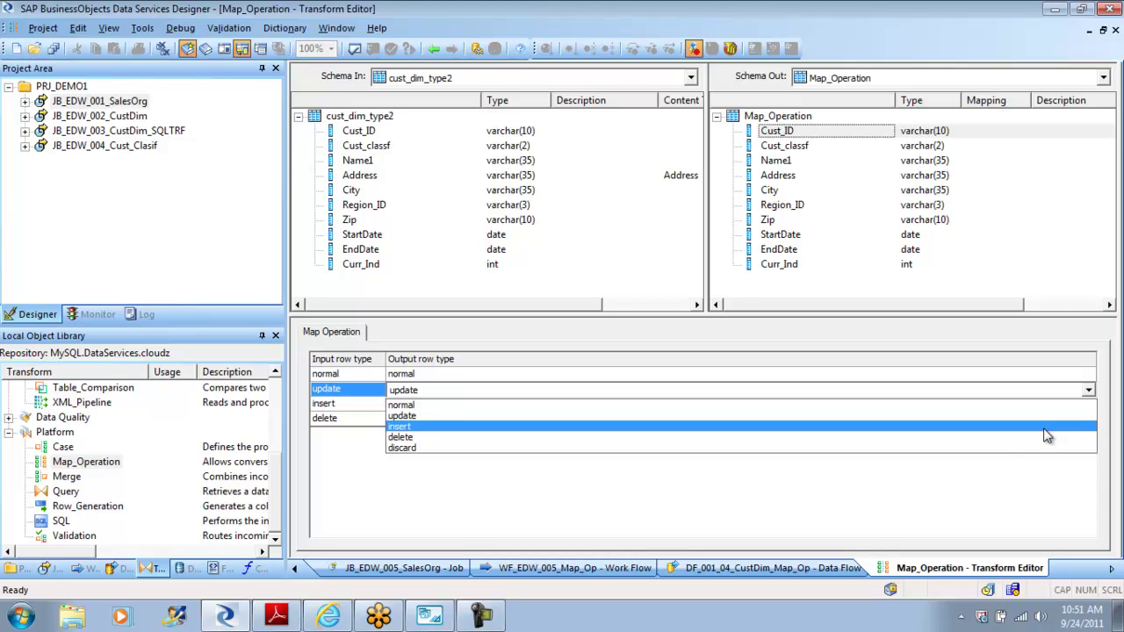
pyautogui.click(949, 486)
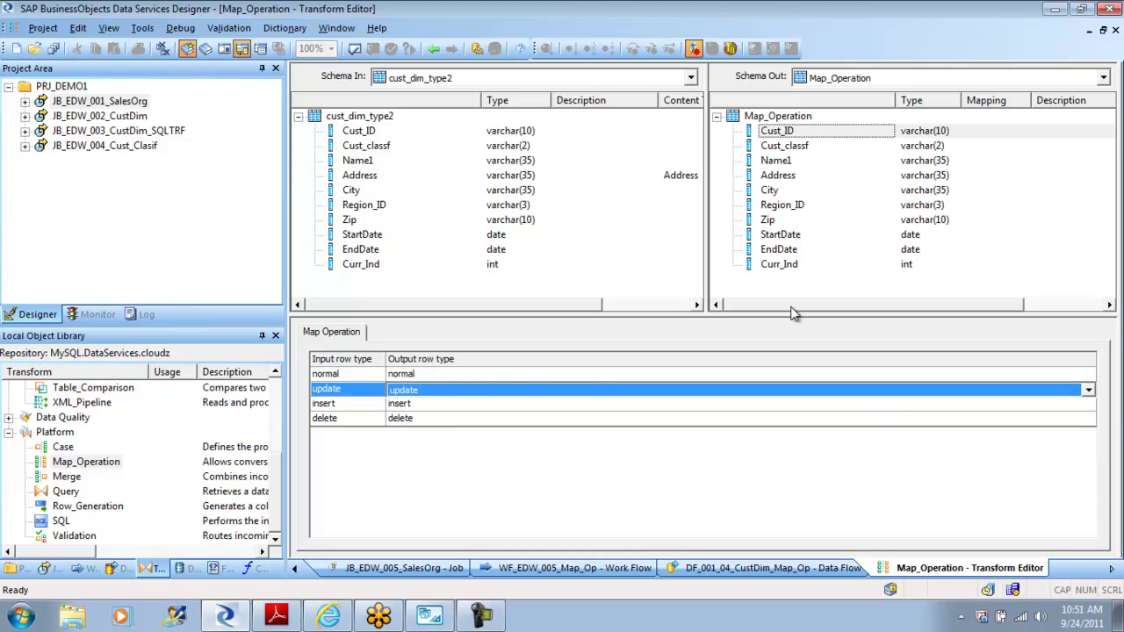
pyautogui.click(434, 50)
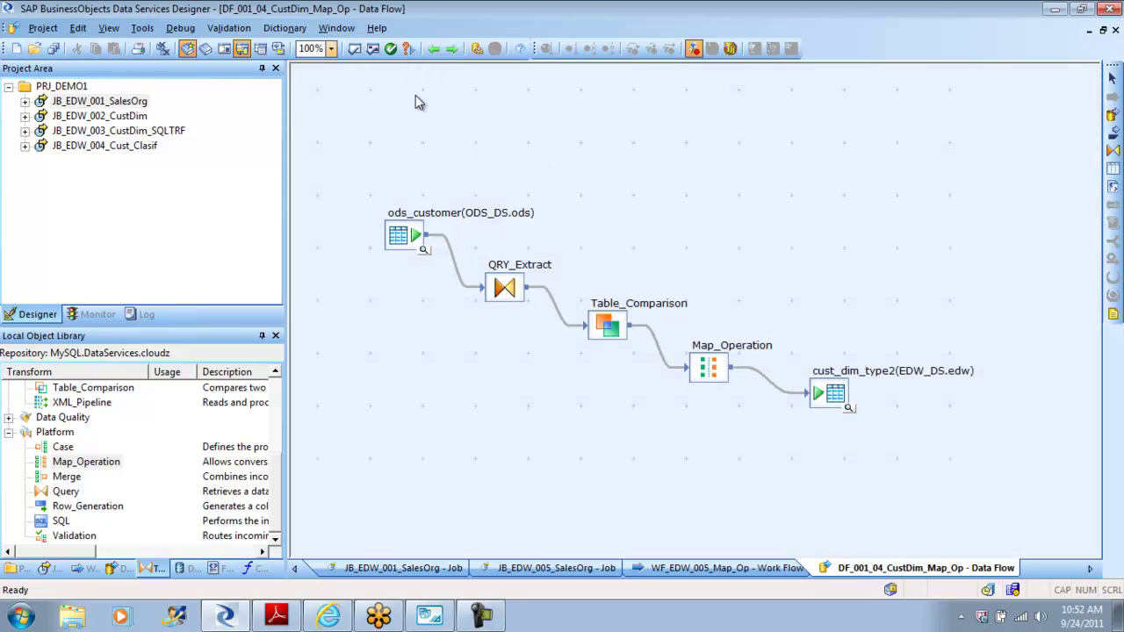
# Step: In Map_Operation, map update and insert rows to insert, and map normal and delete rows to discard
pyautogui.doubleClick(712, 368)
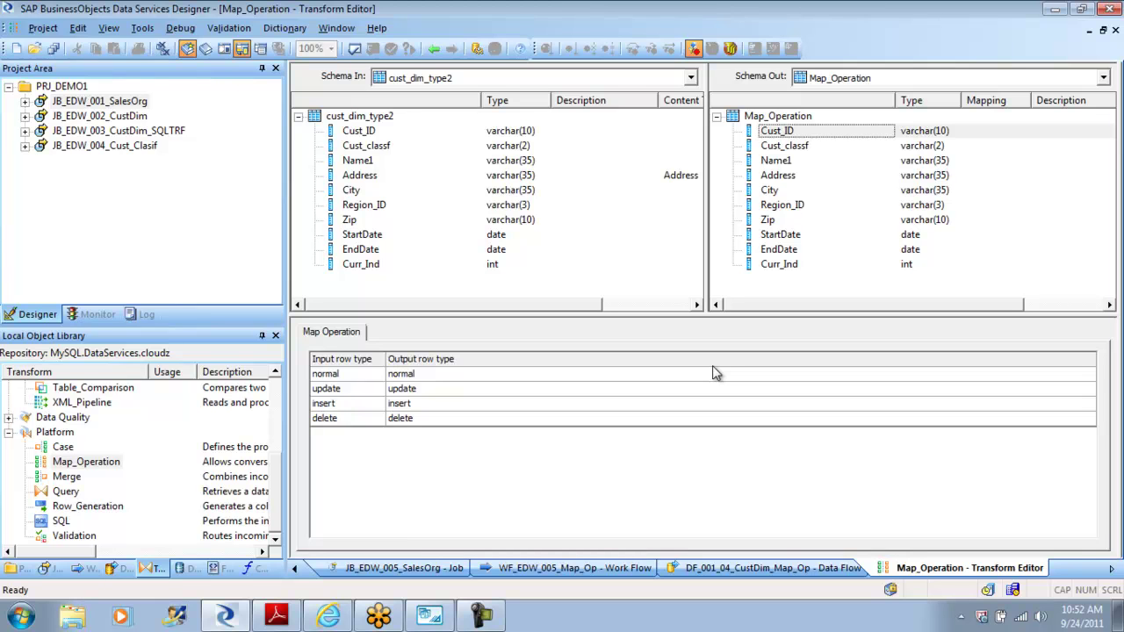
pyautogui.click(445, 392)
pyautogui.click(445, 395)
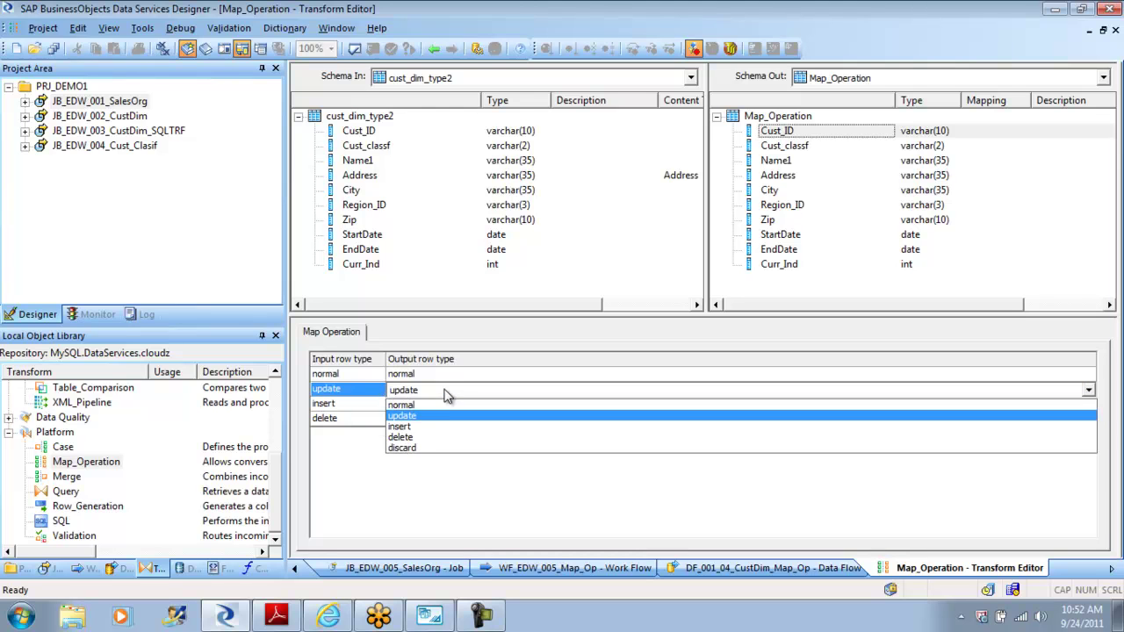
pyautogui.click(436, 430)
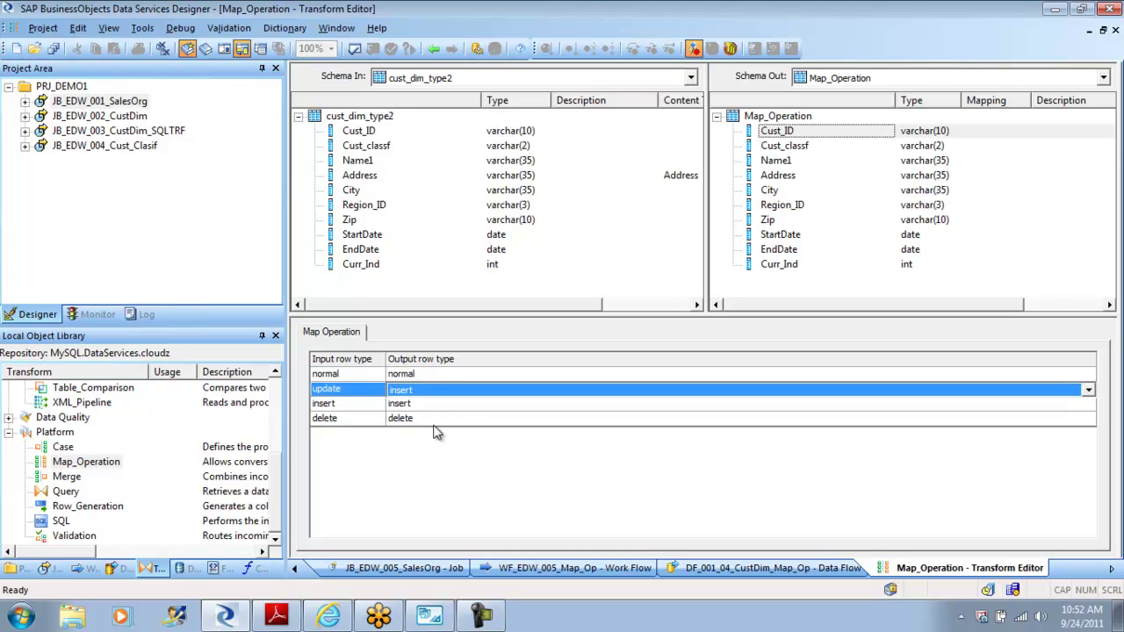
pyautogui.click(432, 376)
pyautogui.click(432, 378)
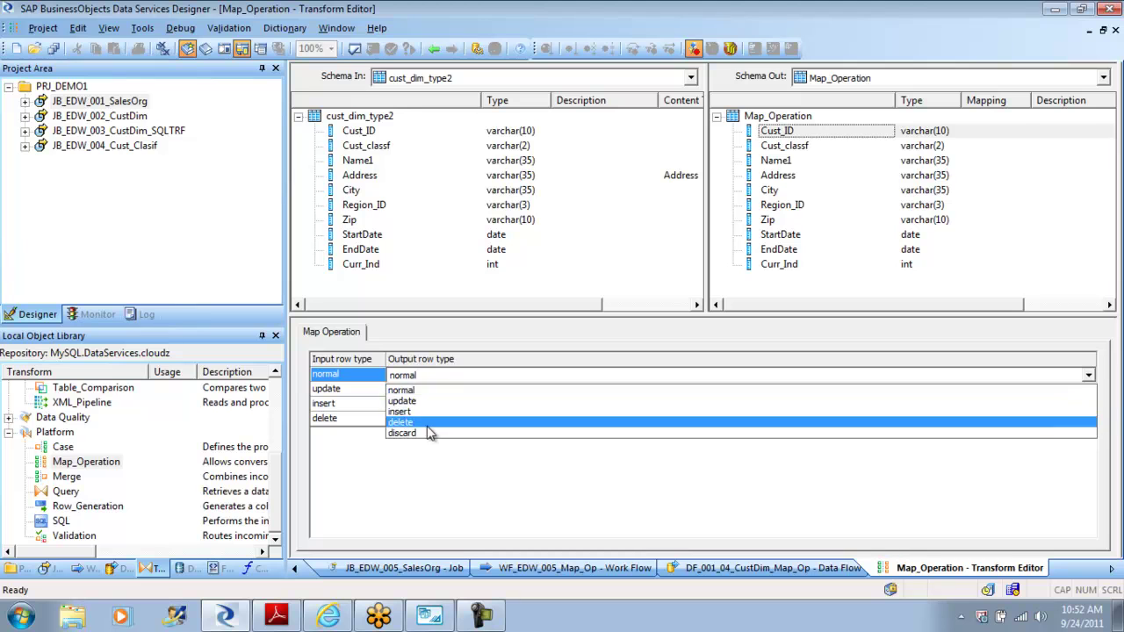
pyautogui.click(426, 433)
pyautogui.click(430, 405)
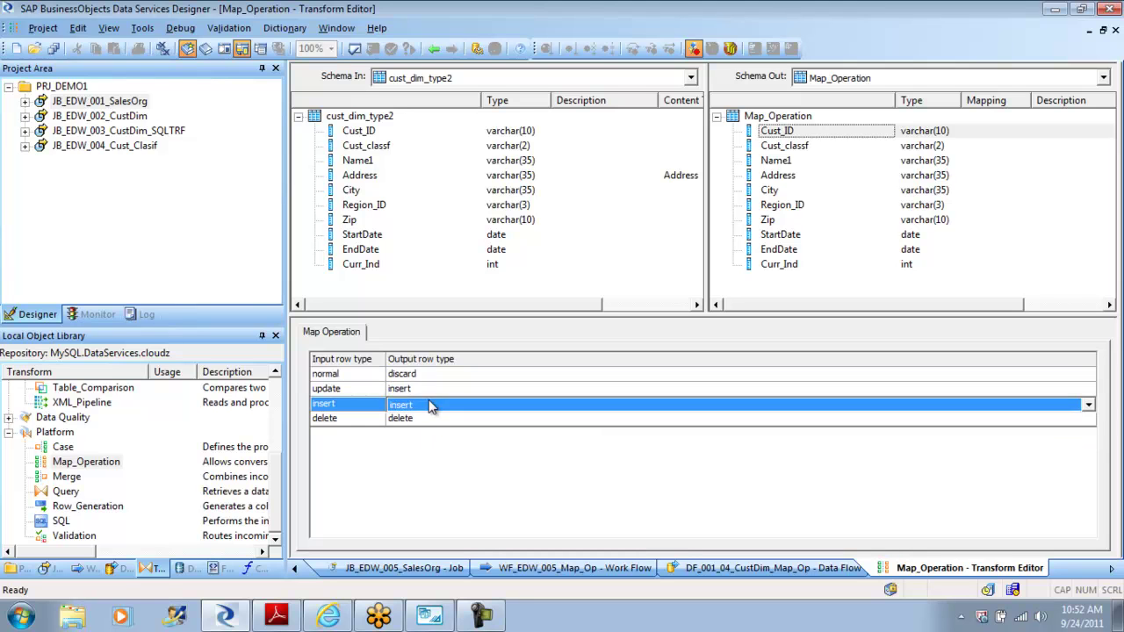
pyautogui.click(429, 403)
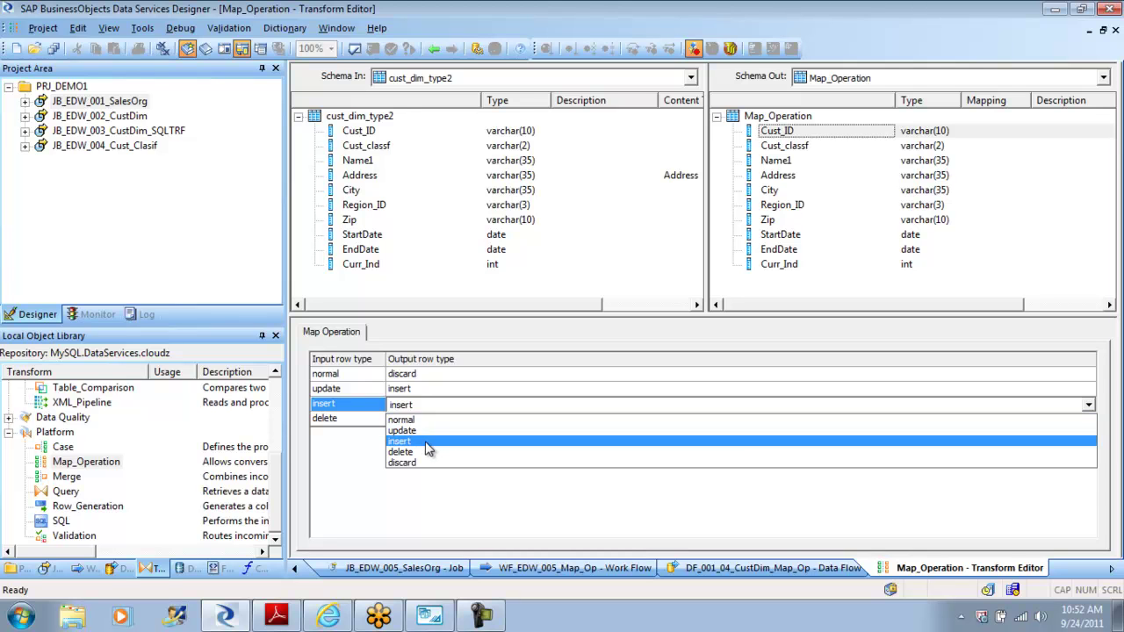
pyautogui.click(427, 442)
pyautogui.click(445, 420)
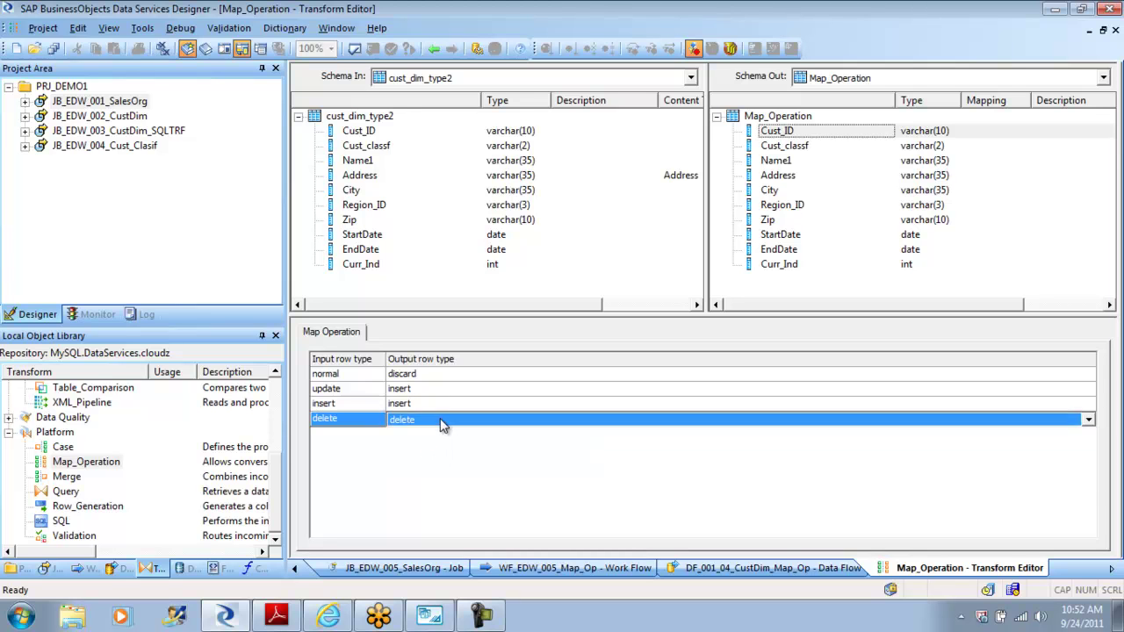
pyautogui.click(445, 420)
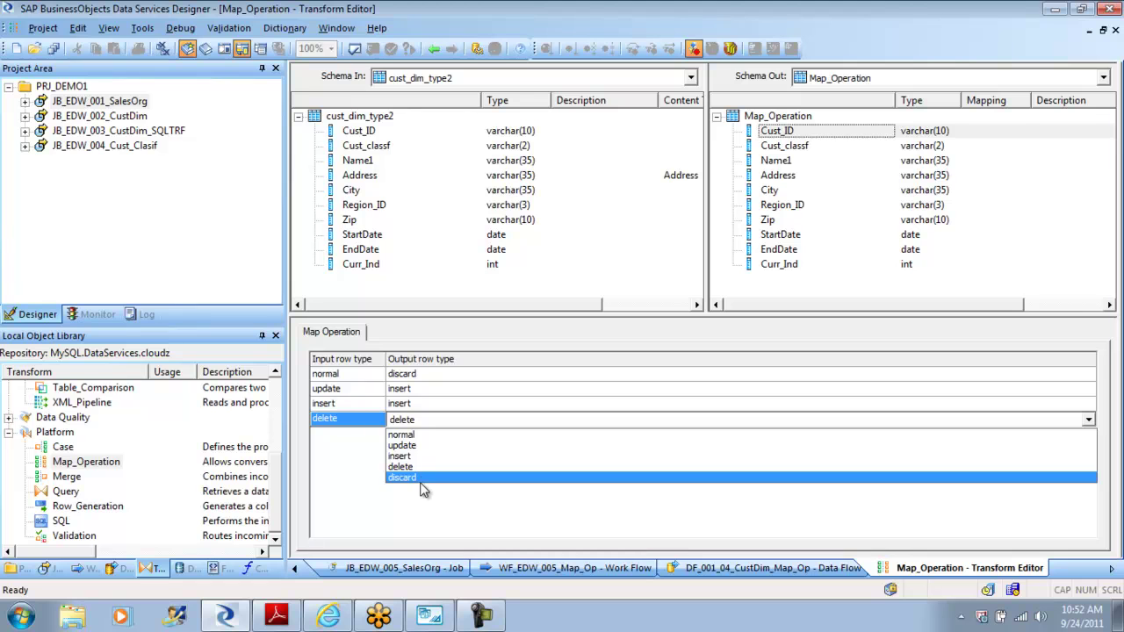
pyautogui.click(422, 478)
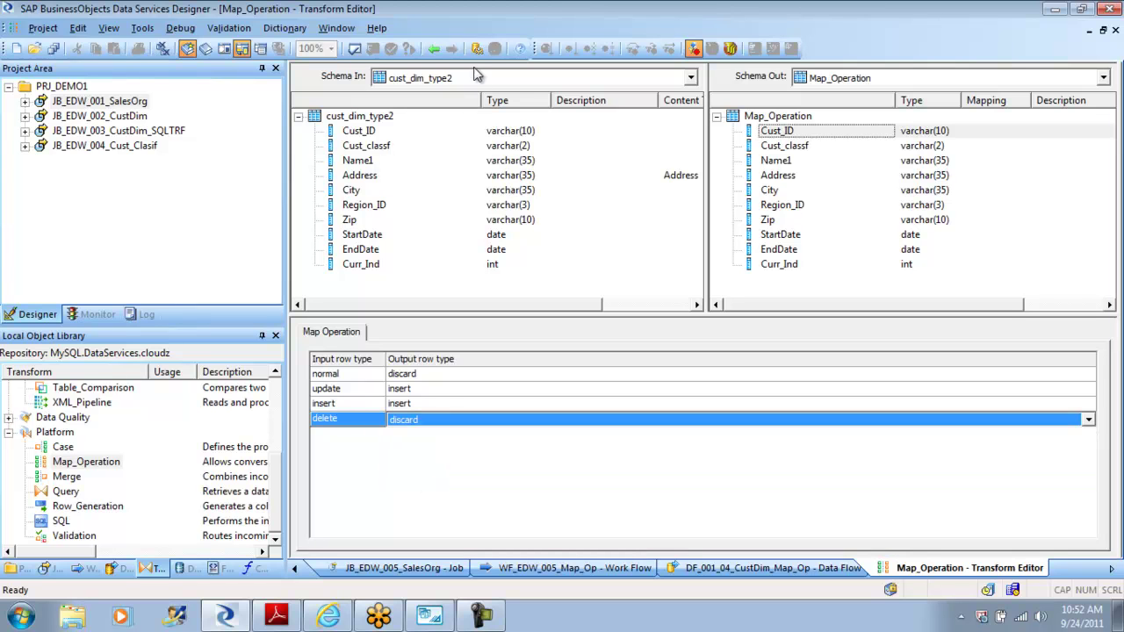
# Step: Return to the data flow, validate it, and close the validation results
pyautogui.click(434, 50)
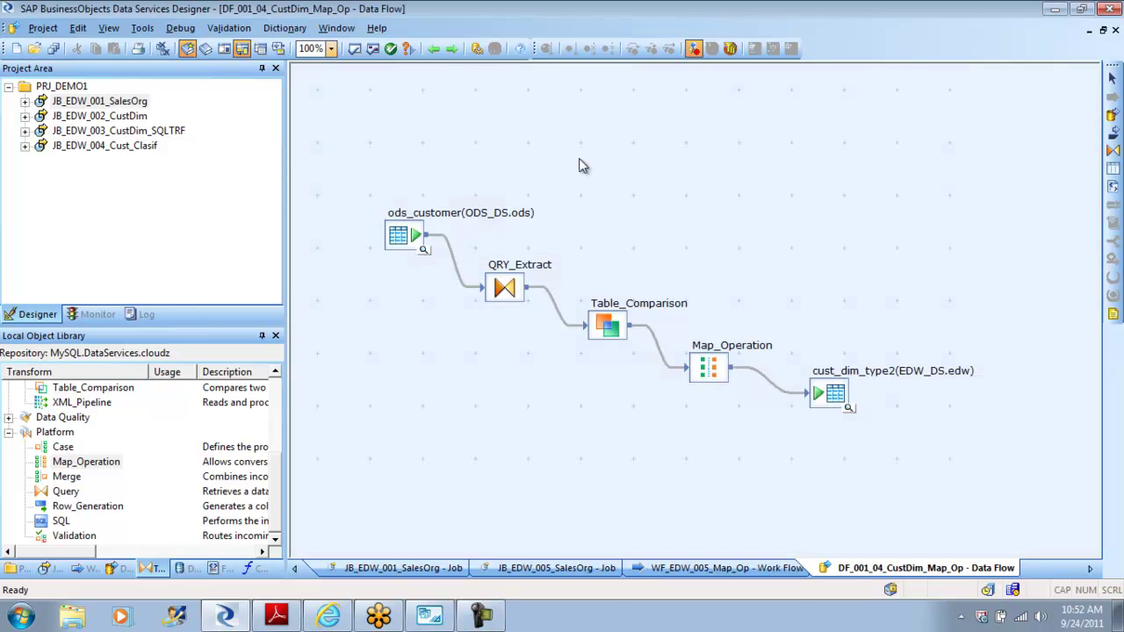
pyautogui.click(371, 50)
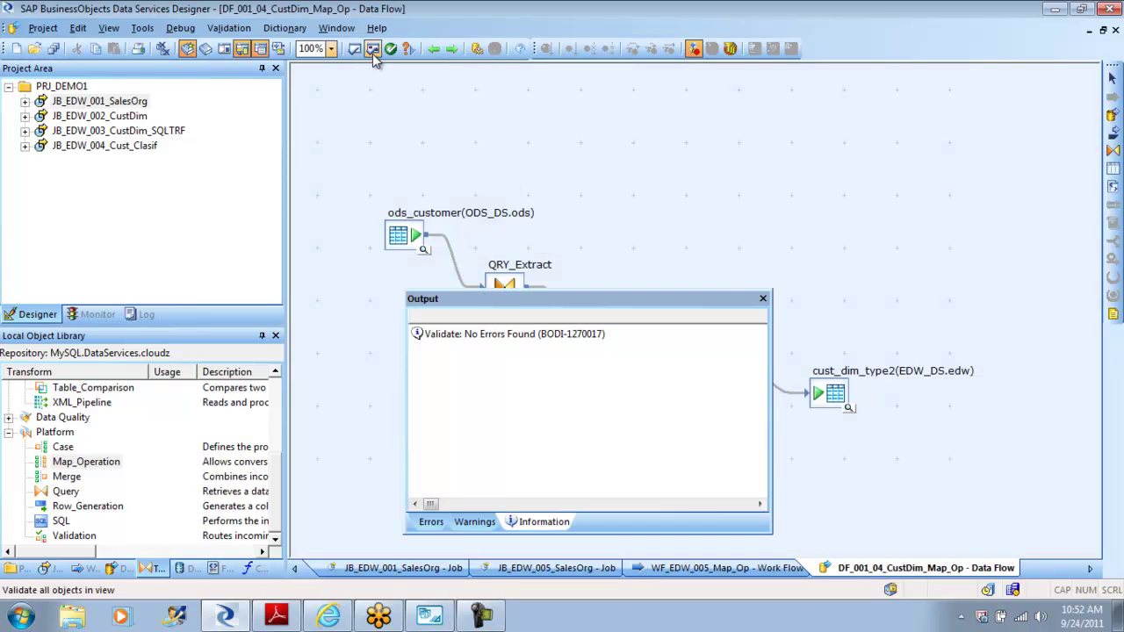
pyautogui.click(763, 300)
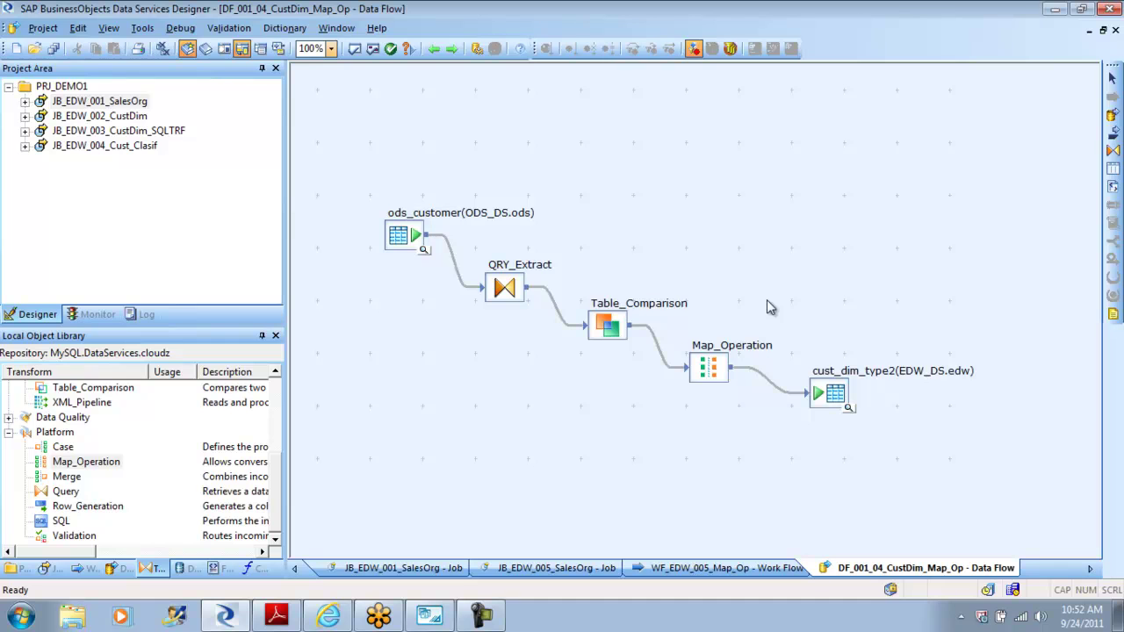
pyautogui.click(431, 617)
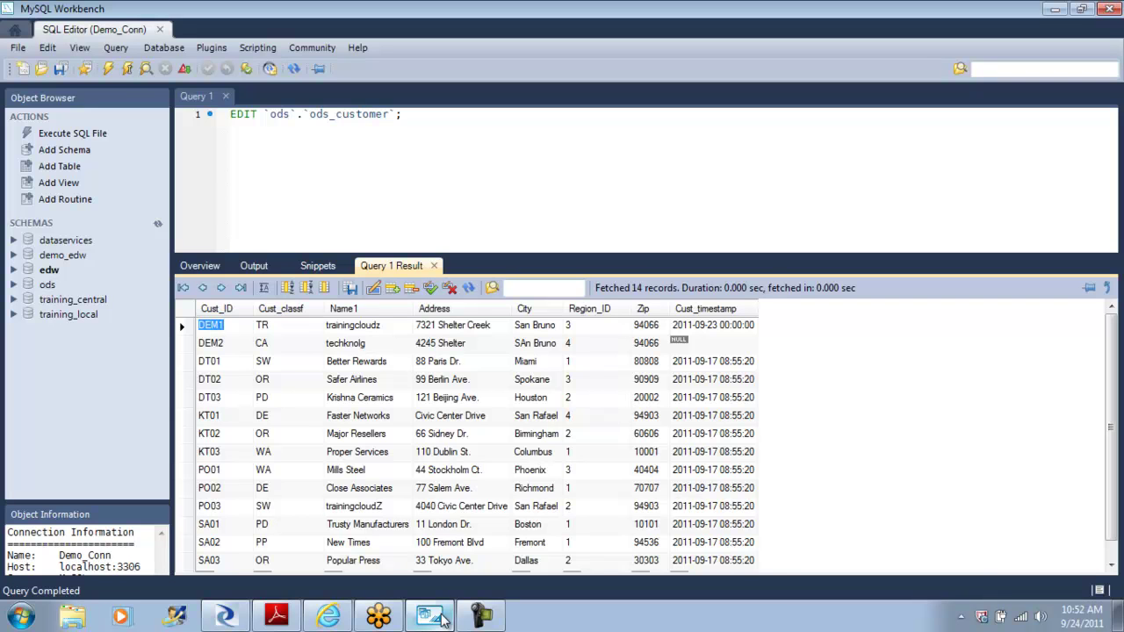
# Step: Replace DEM2's Address with a new Fremont street address and set its City to Fremont
pyautogui.moveTo(190, 345); pyautogui.dragTo(190, 345)
pyautogui.click(184, 348)
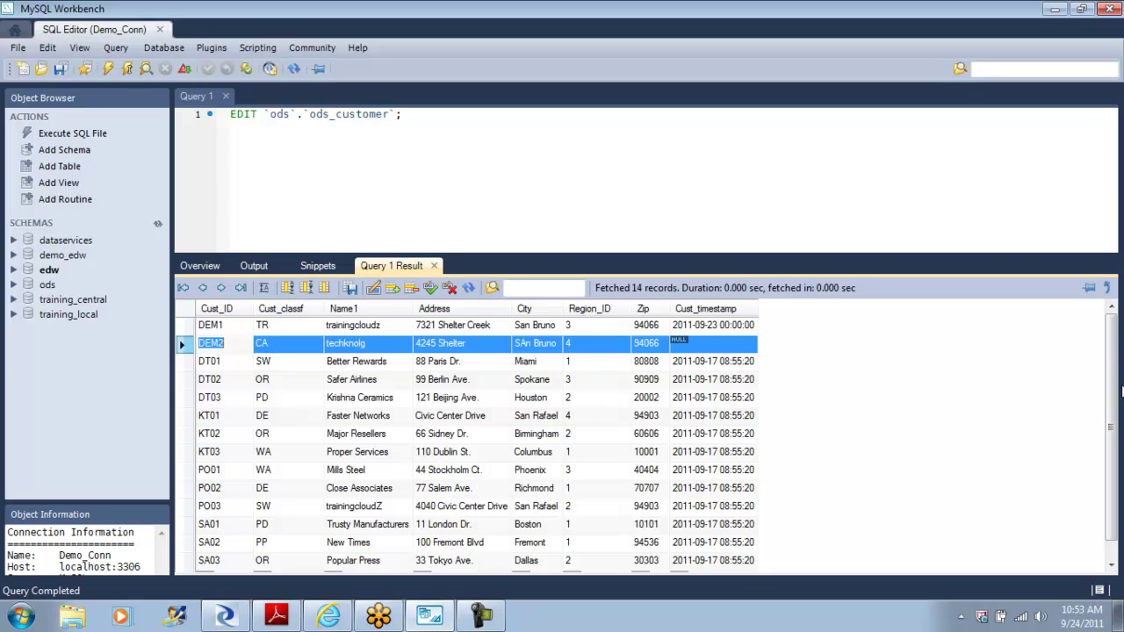
pyautogui.scroll(-1, 1111, 472)
pyautogui.scroll(1, 1111, 471)
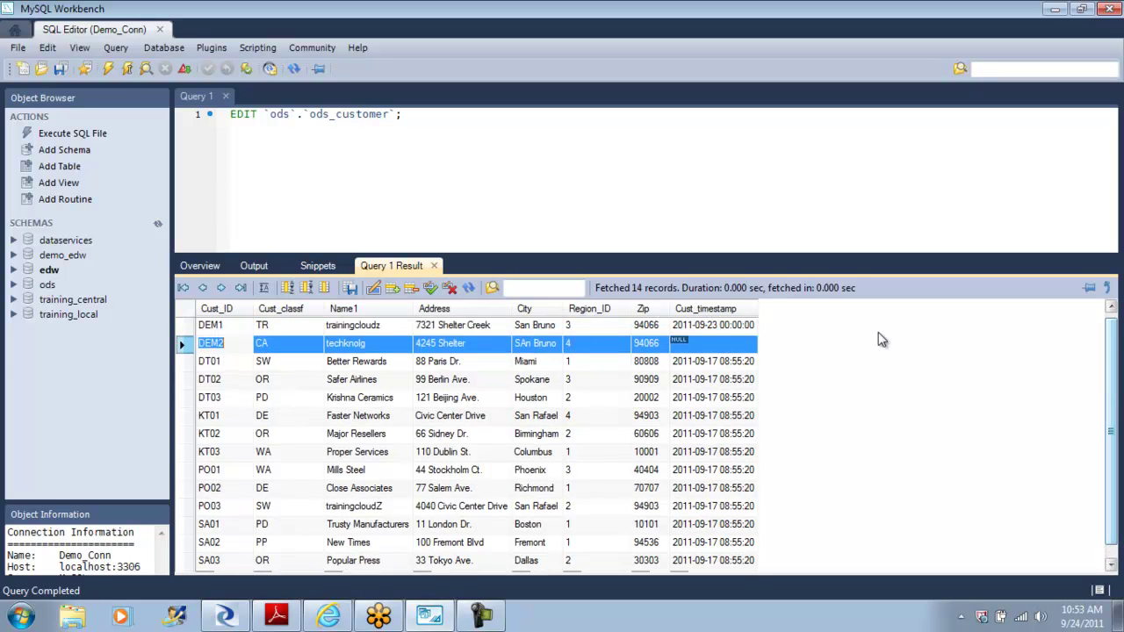
pyautogui.click(445, 345)
pyautogui.moveTo(475, 346); pyautogui.dragTo(404, 343)
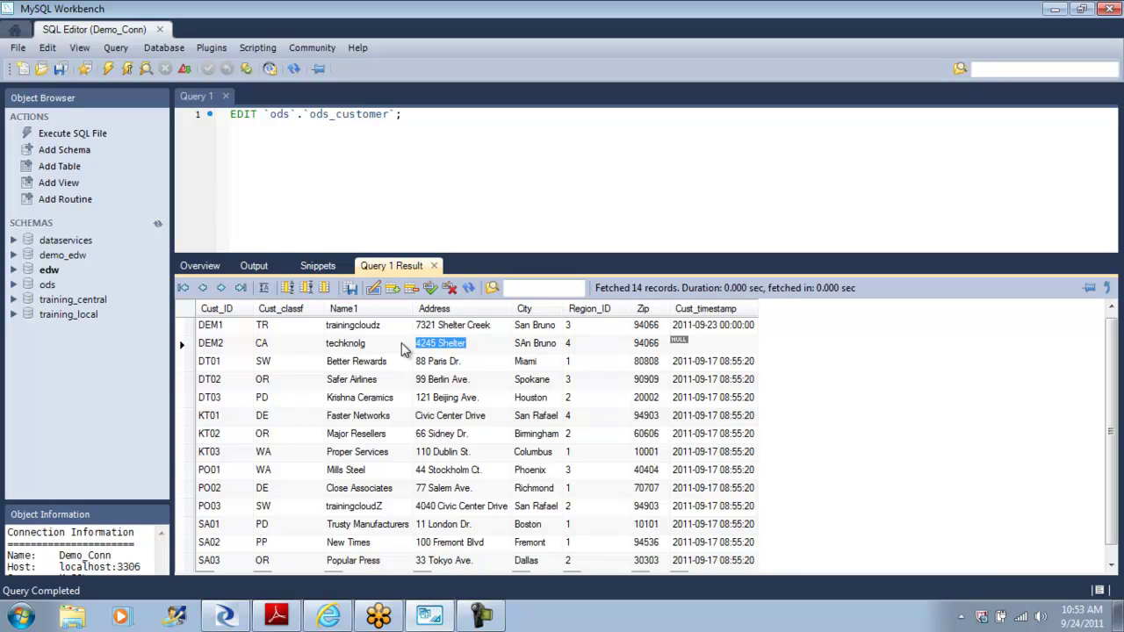
pyautogui.press('Tab')
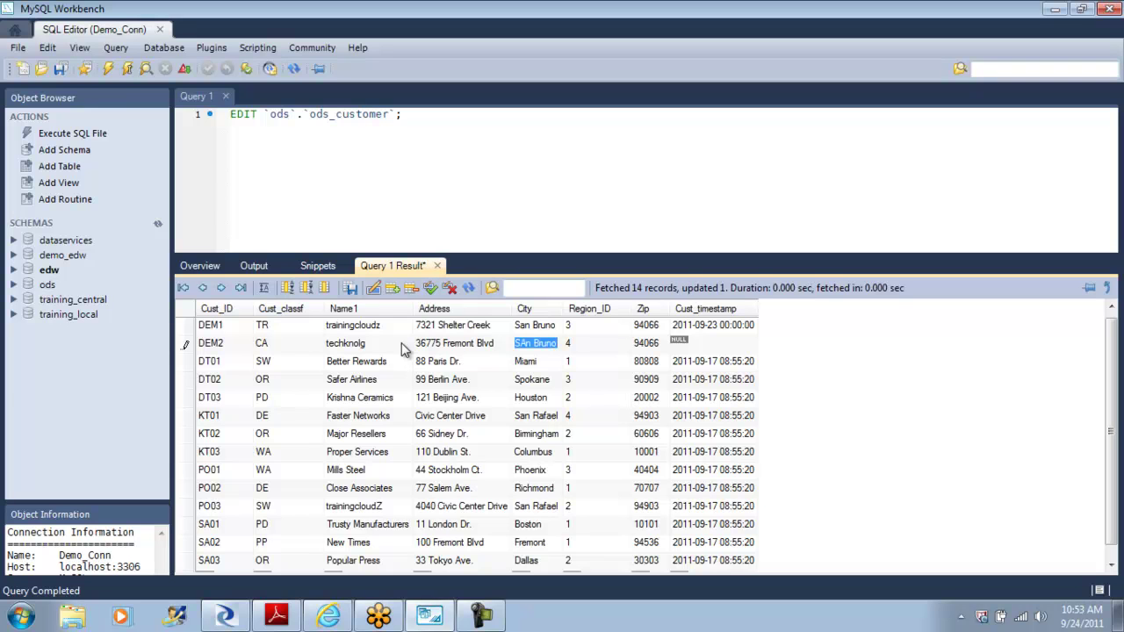
pyautogui.write('Fremont')
# Step: Apply the DEM2 row change to the database and verify the updated address
pyautogui.click(430, 289)
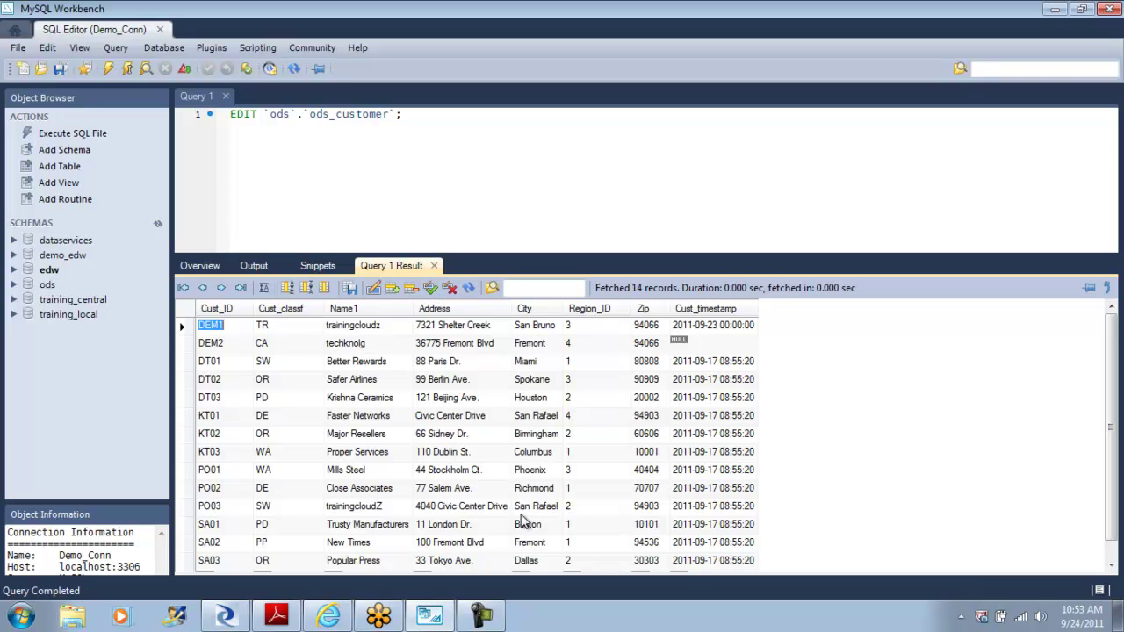
pyautogui.click(457, 344)
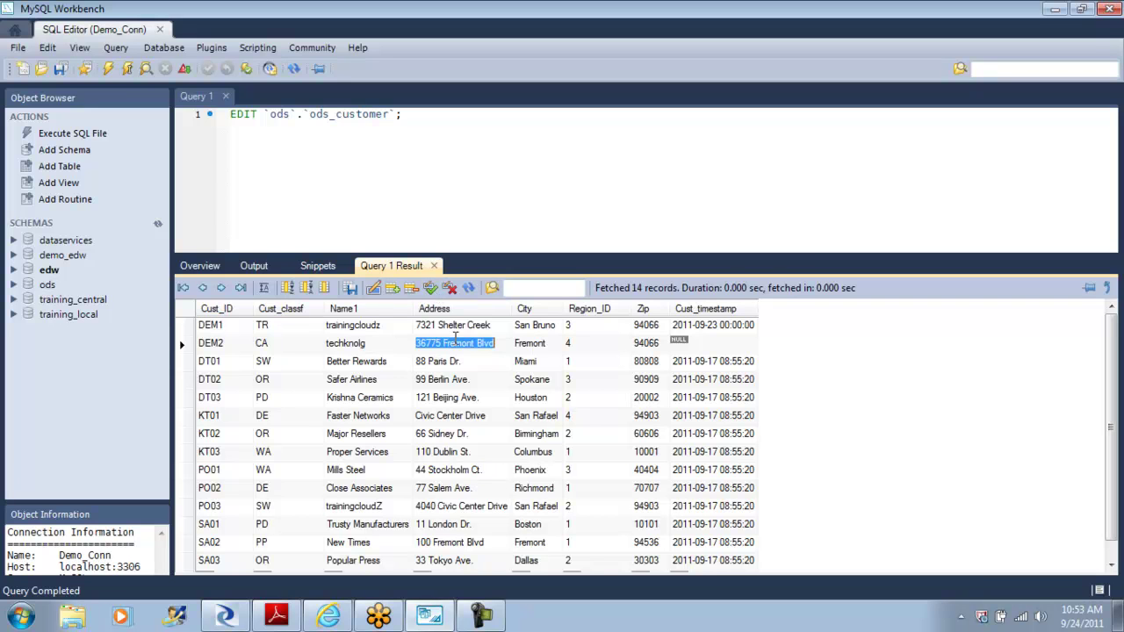
pyautogui.click(226, 615)
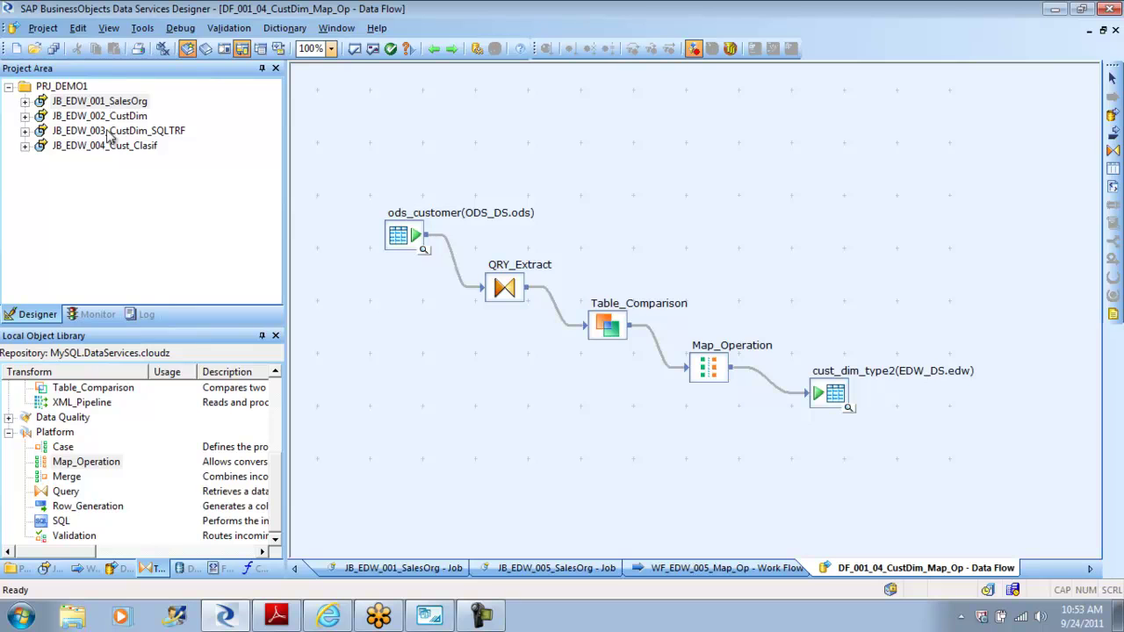
# Step: Add the JB_EDW_005_SalesOrg job from the Jobs library to the project
pyautogui.click(51, 569)
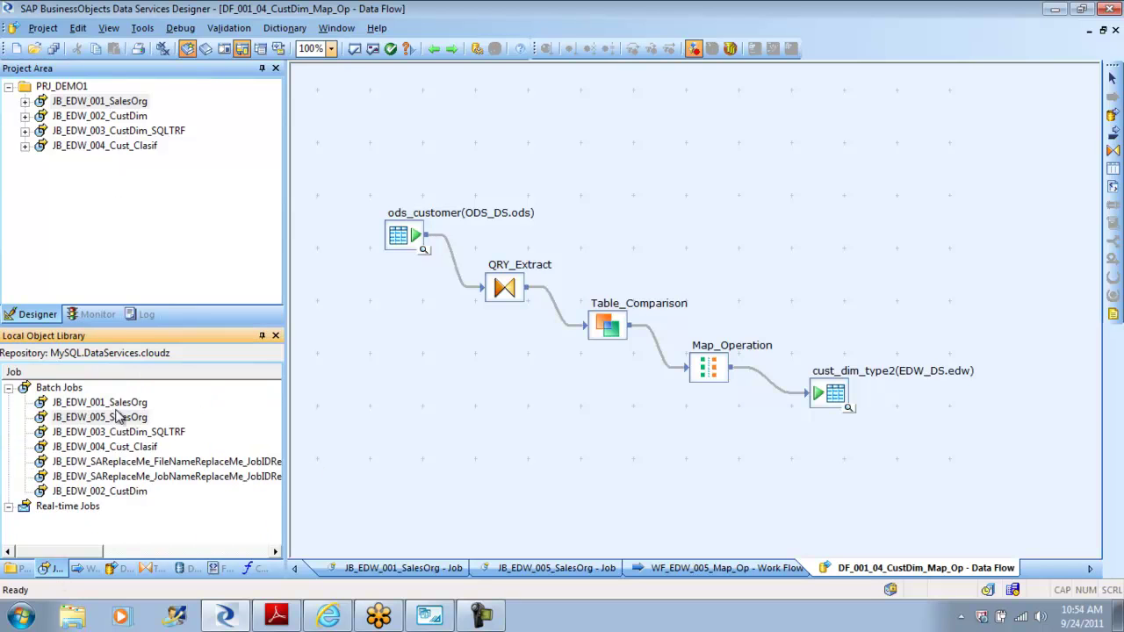
pyautogui.moveTo(98, 417); pyautogui.dragTo(122, 264)
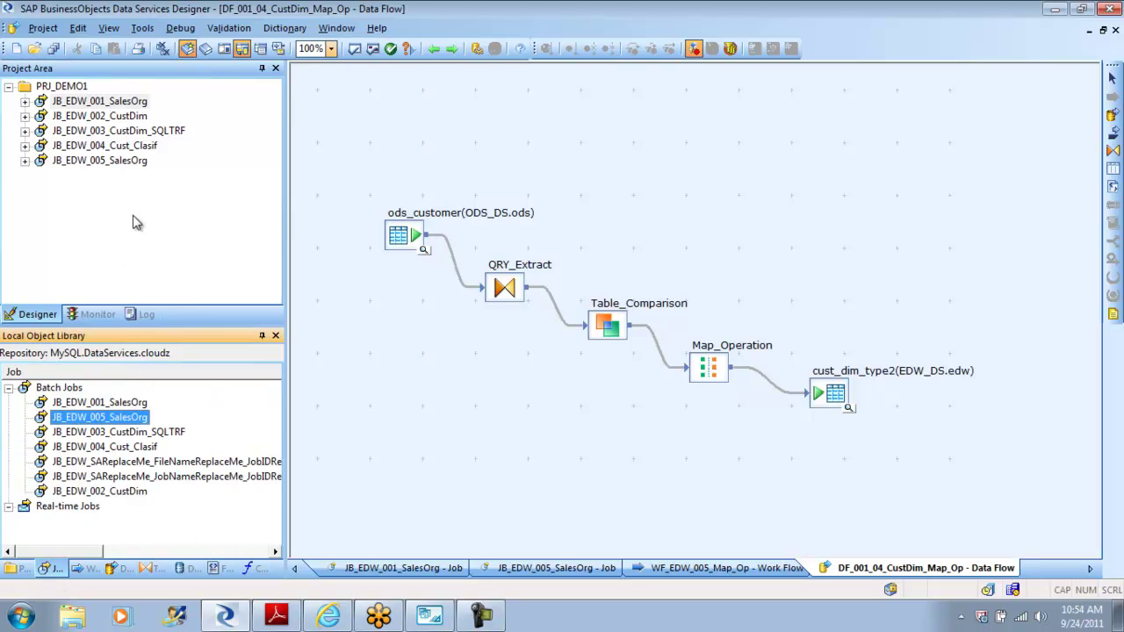
pyautogui.click(118, 164)
# Step: Rename the job to JB_EDW_005_Custdim and expand its contents
pyautogui.rightClick(119, 164)
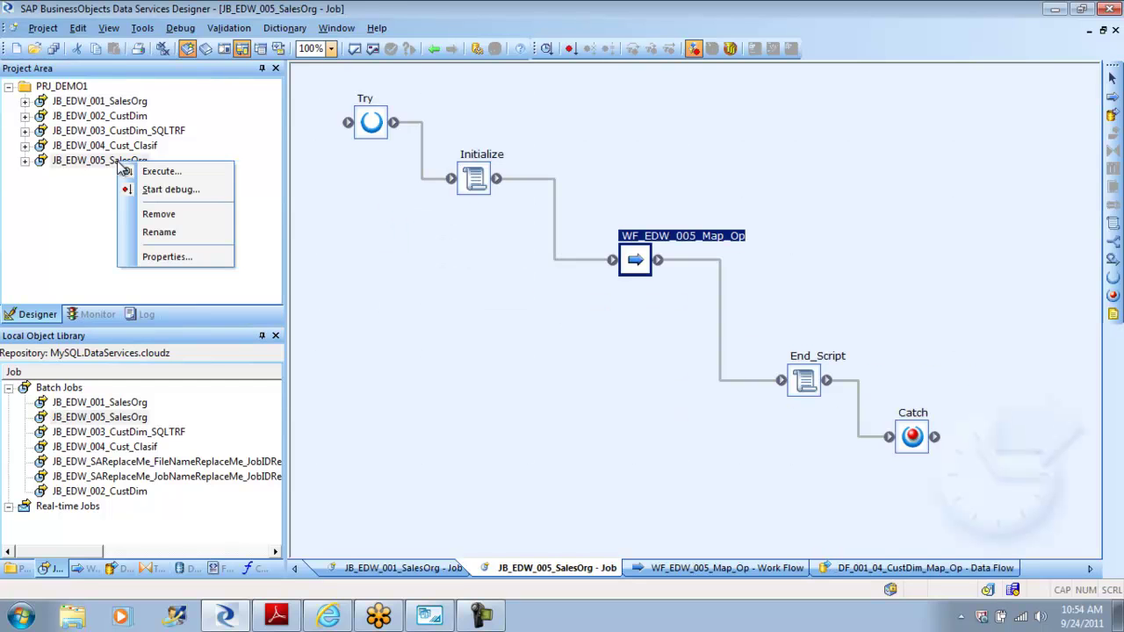
pyautogui.click(159, 232)
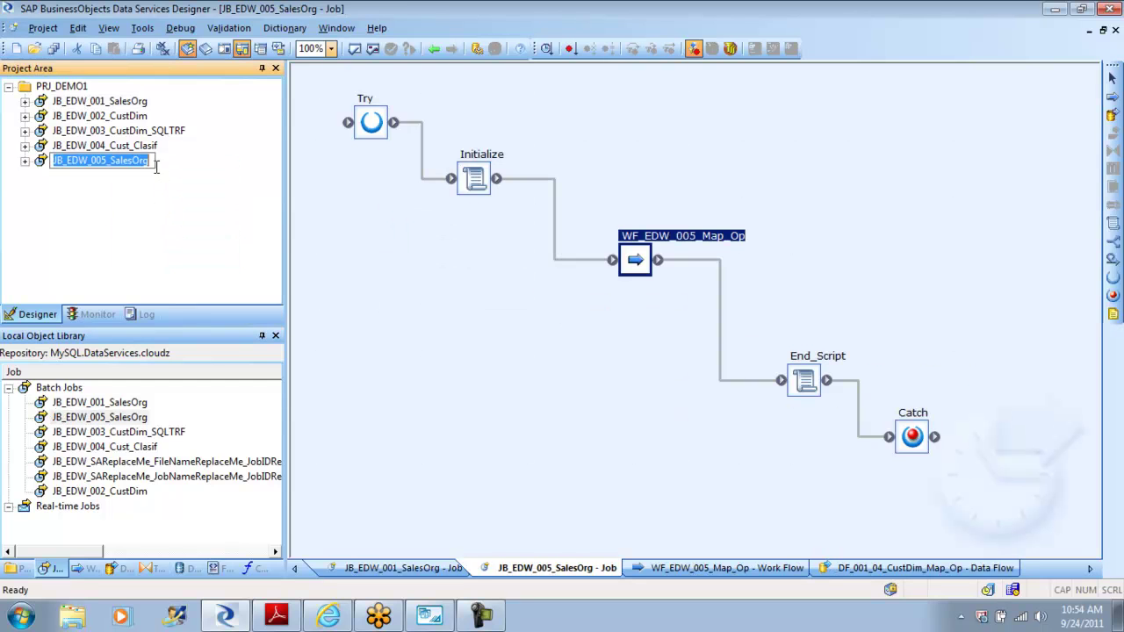
pyautogui.click(151, 161)
pyautogui.press('BackSpace')
pyautogui.press('BackSpace')
pyautogui.press('BackSpace')
pyautogui.press('BackSpace')
pyautogui.press('BackSpace')
pyautogui.write('Cu')
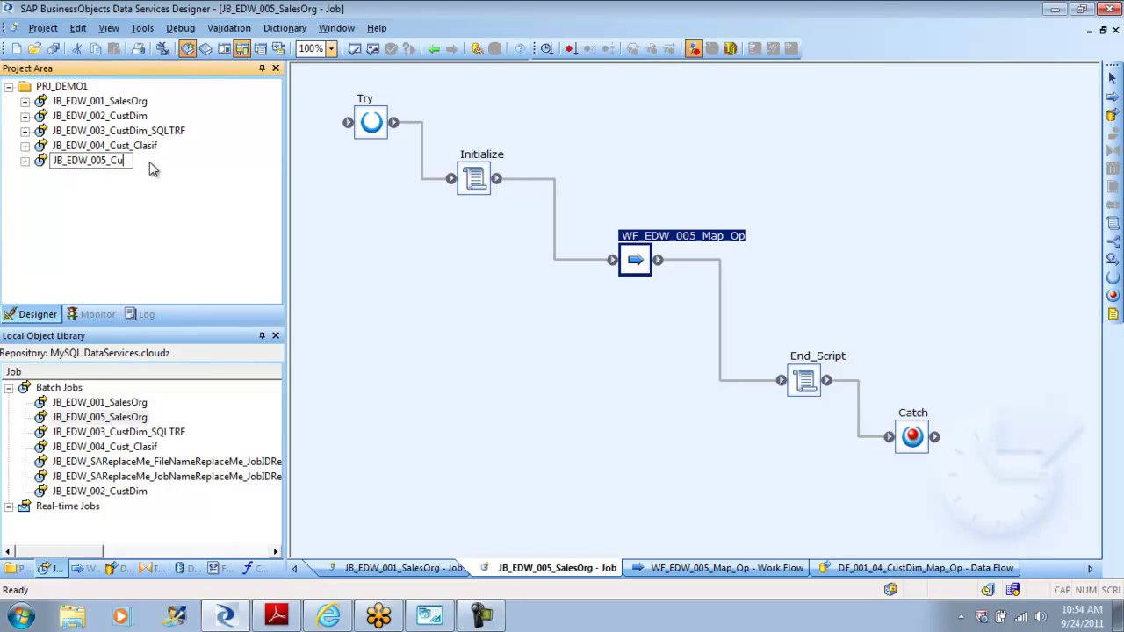
pyautogui.write('stdim')
pyautogui.click(135, 196)
pyautogui.doubleClick(110, 162)
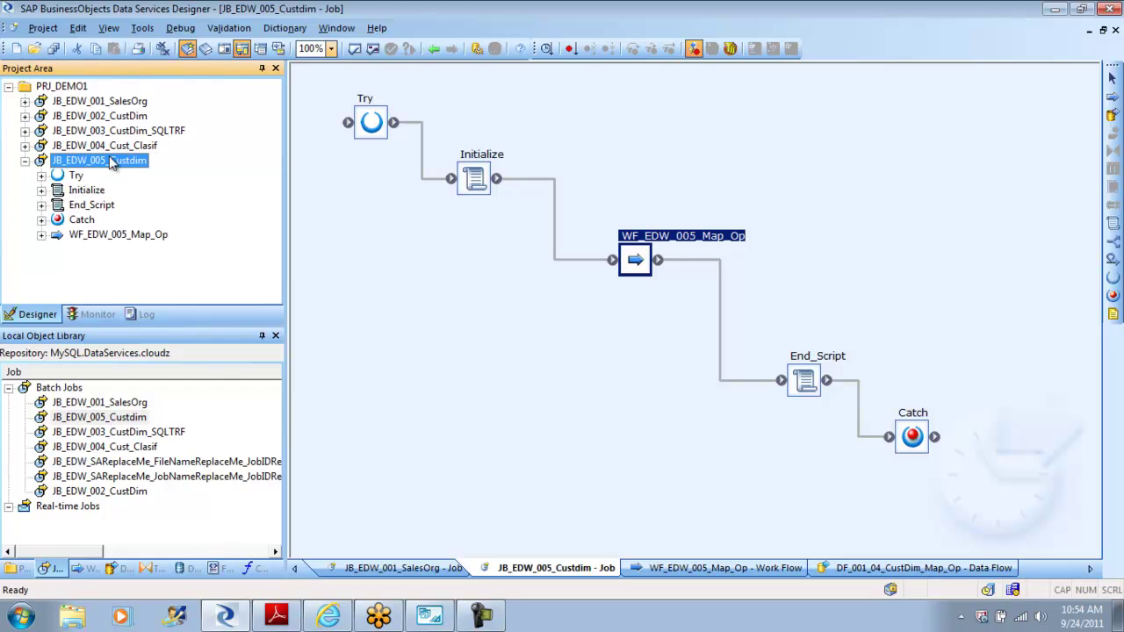
# Step: Debug-run JB_EDW_005_Custdim after saving changes, staying in the debugger when it finishes
pyautogui.rightClick(111, 162)
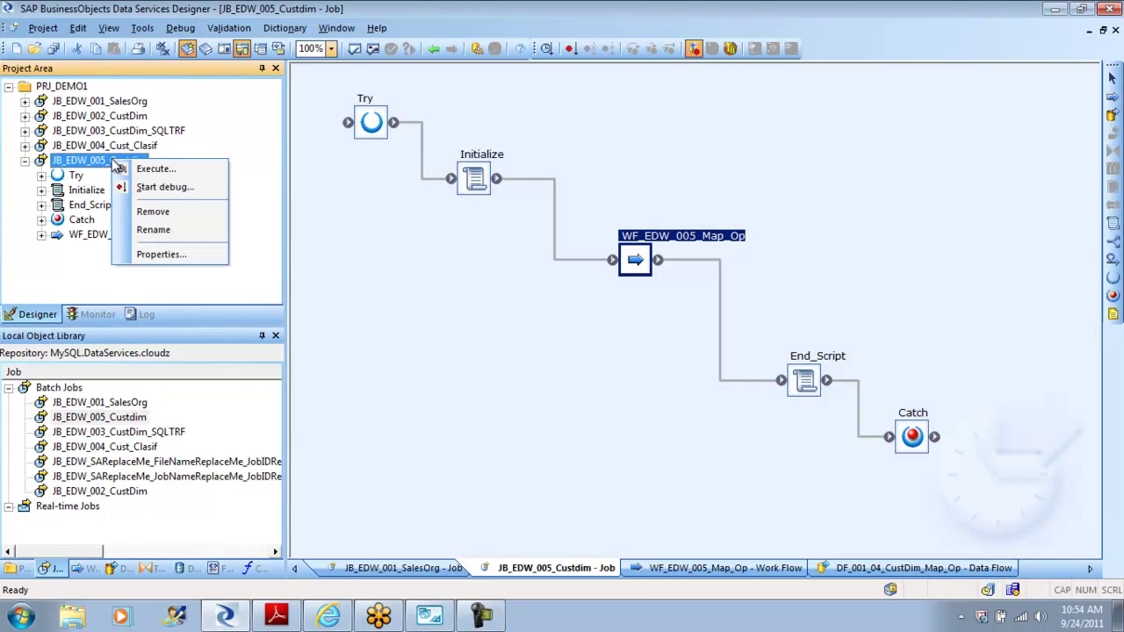
pyautogui.click(167, 187)
pyautogui.click(453, 397)
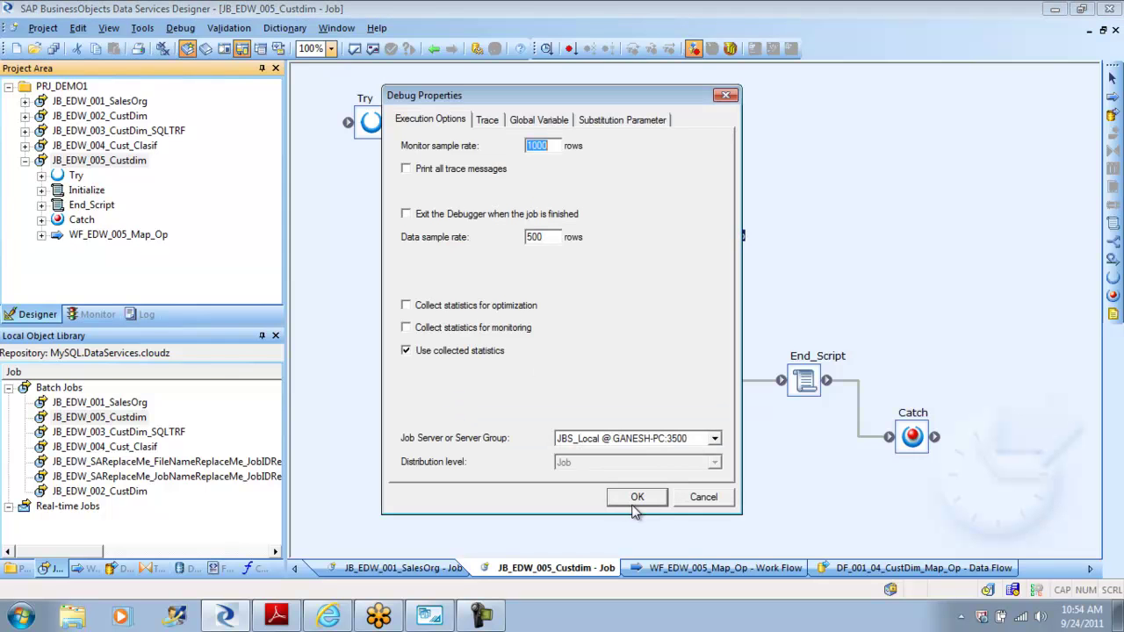
pyautogui.click(635, 508)
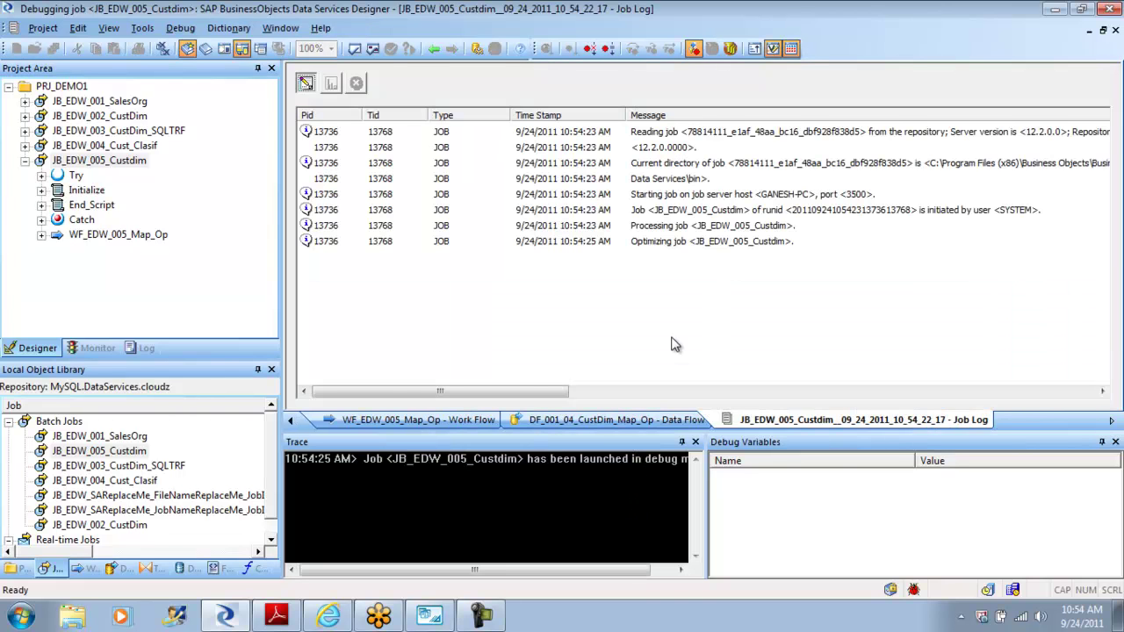
pyautogui.click(720, 359)
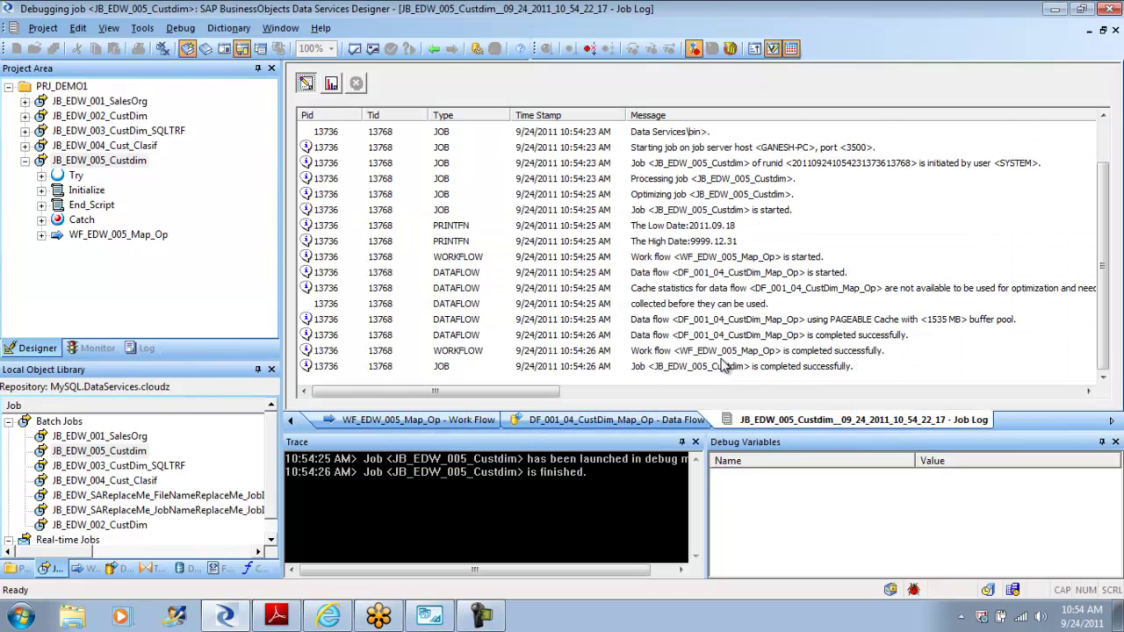
pyautogui.click(435, 48)
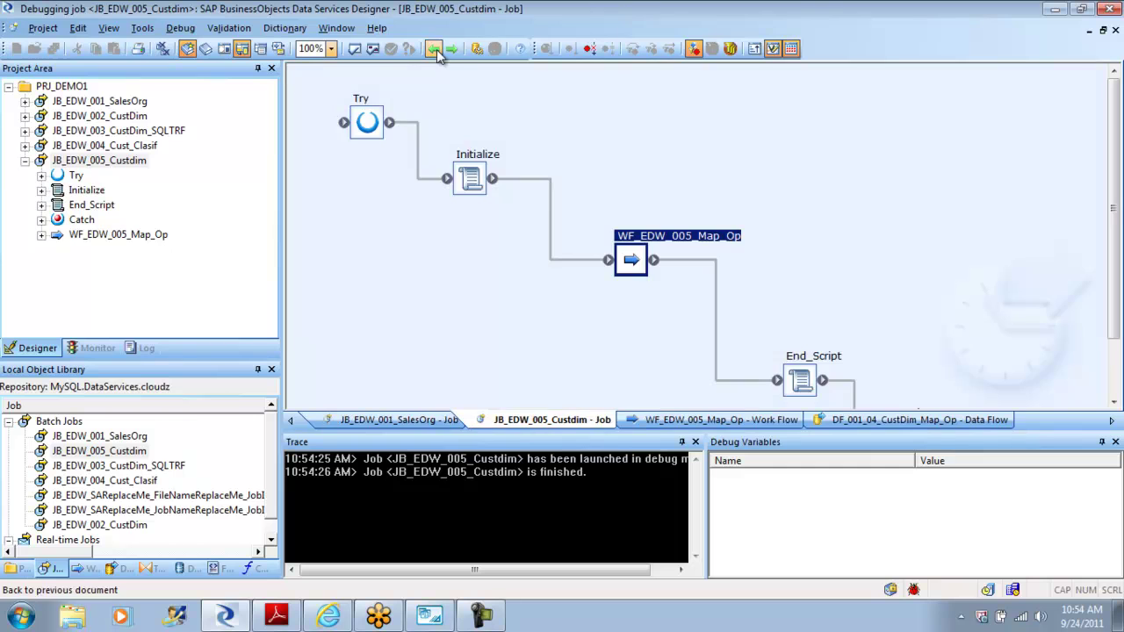
# Step: Open work flow WF_EDW_005_Map_Op and its DF_001_04_CustDim_Map_Op data flow
pyautogui.doubleClick(632, 261)
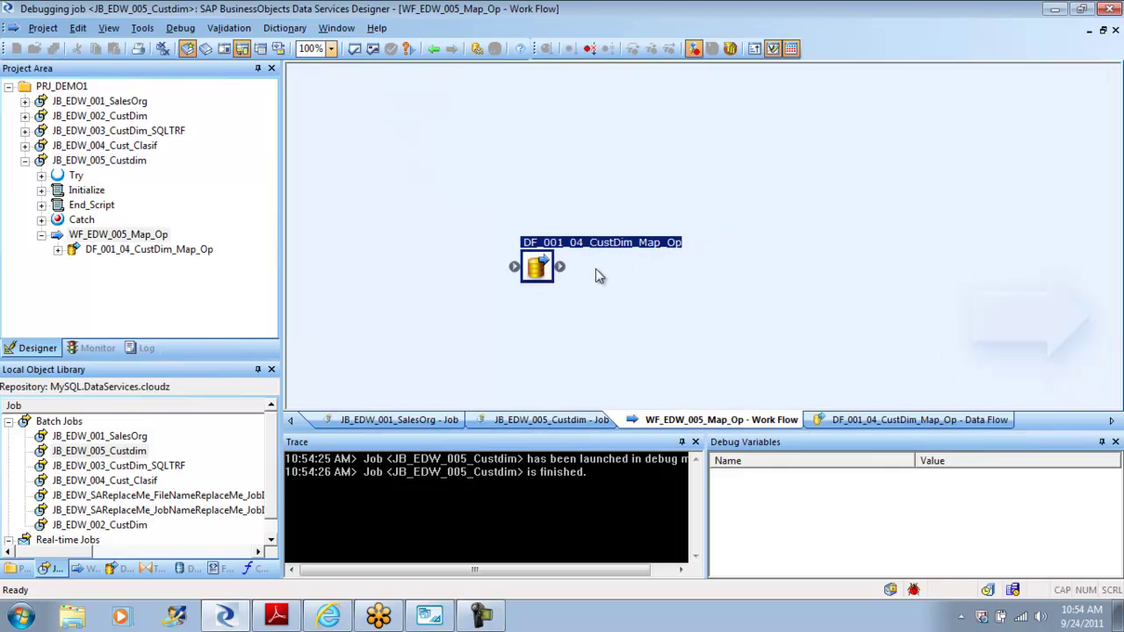
pyautogui.doubleClick(537, 266)
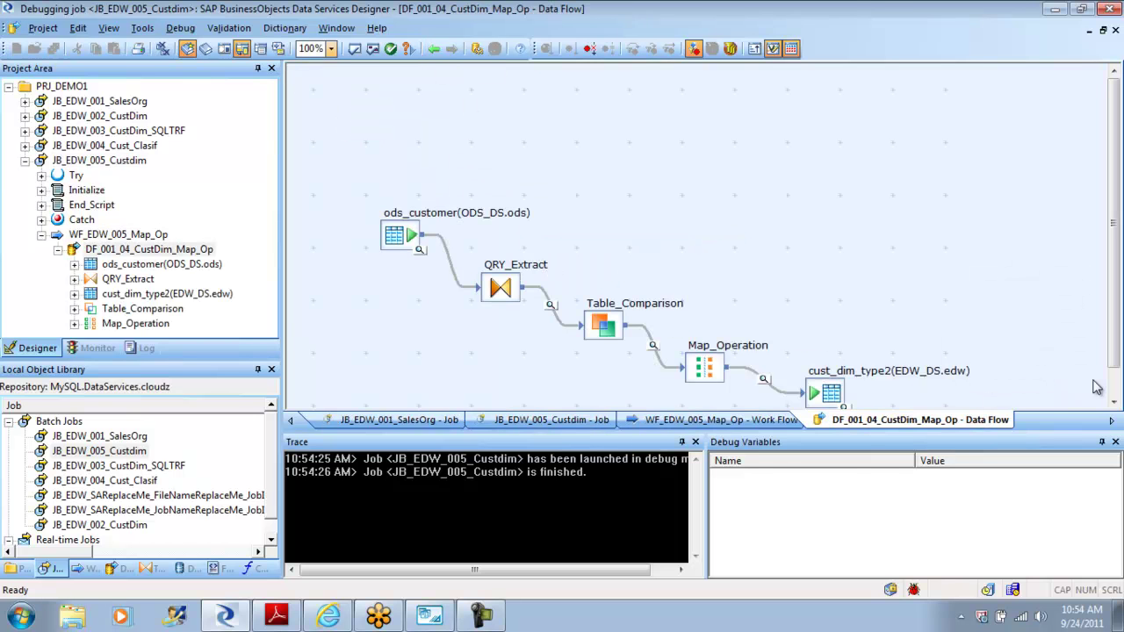
pyautogui.moveTo(1113, 332); pyautogui.dragTo(1114, 376)
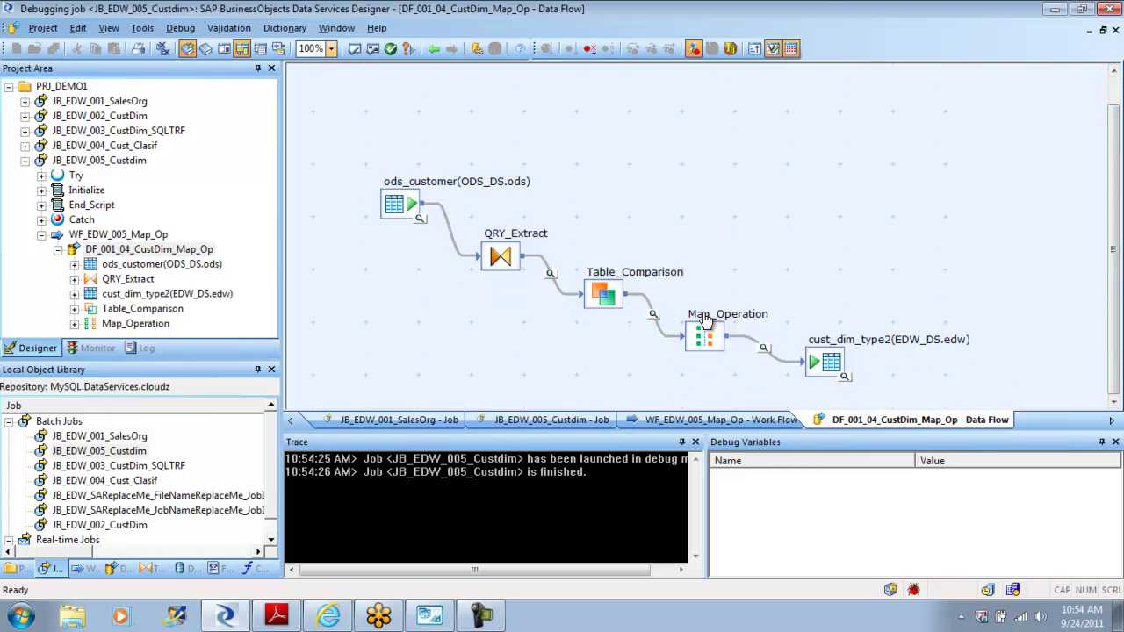
# Step: Review debug rows on each link from QRY_Extract through Map_Operation, then cust_dim_type2's data
pyautogui.click(551, 276)
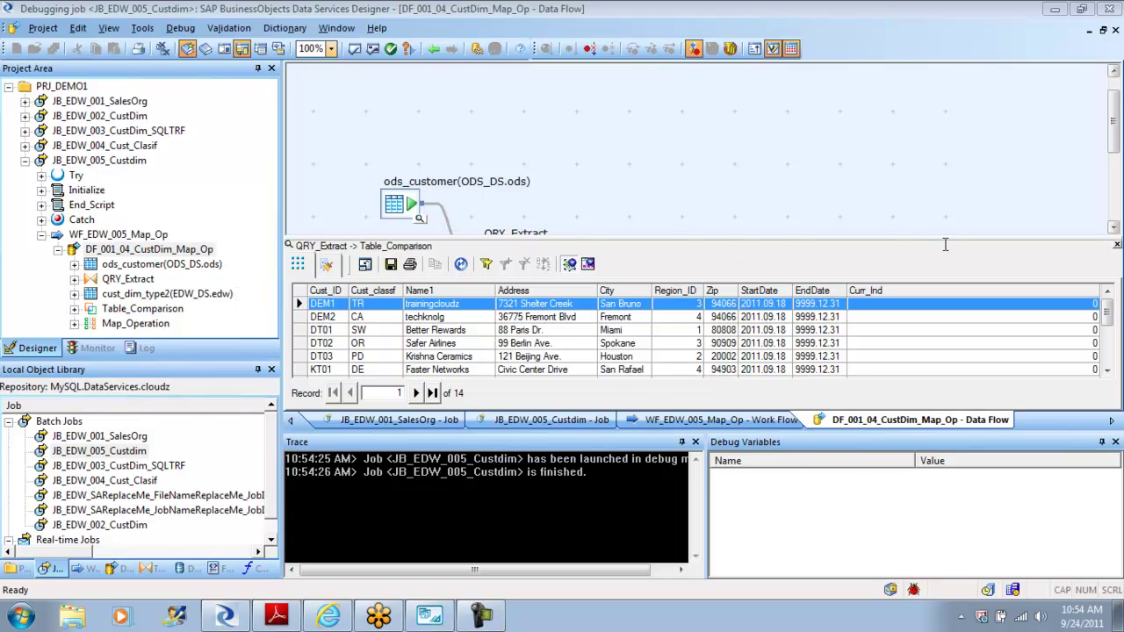
pyautogui.click(1117, 246)
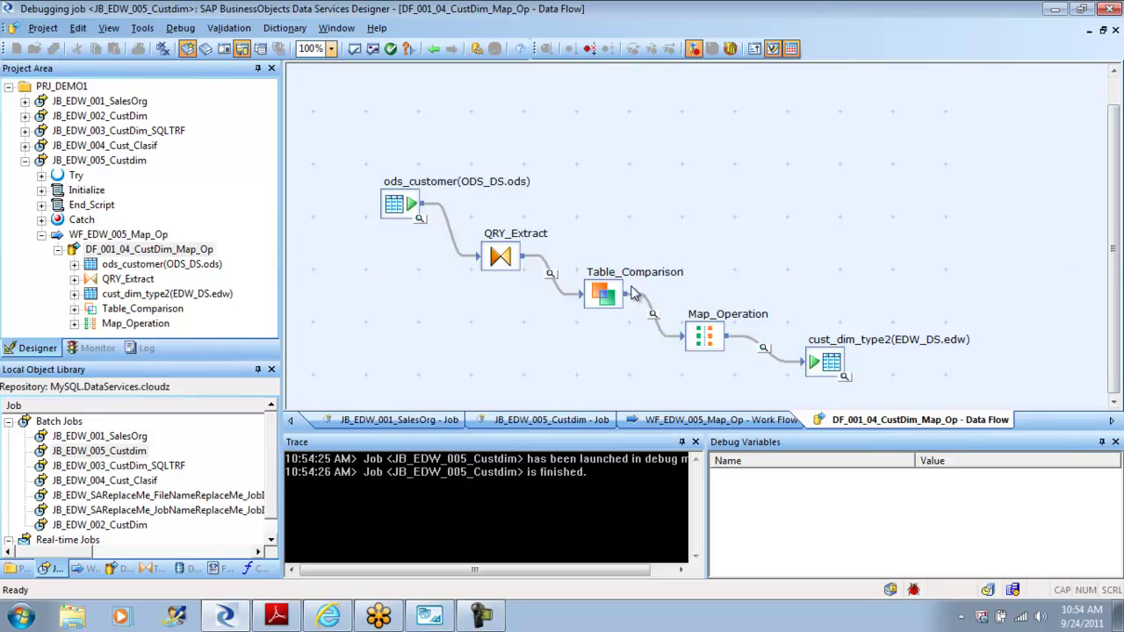
pyautogui.click(654, 314)
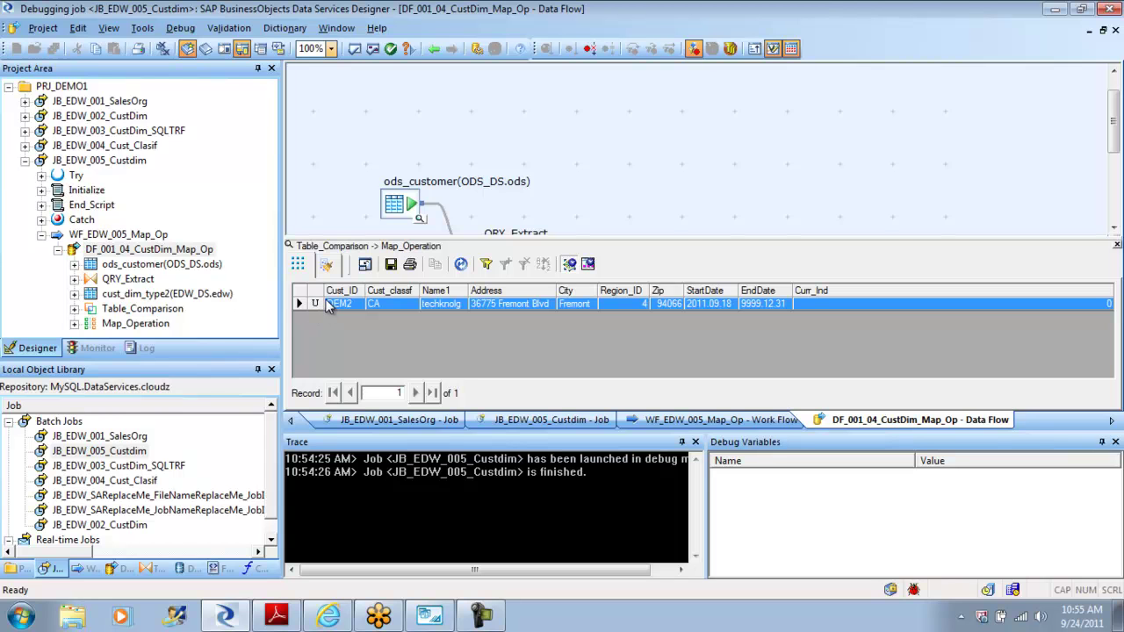
pyautogui.click(1117, 245)
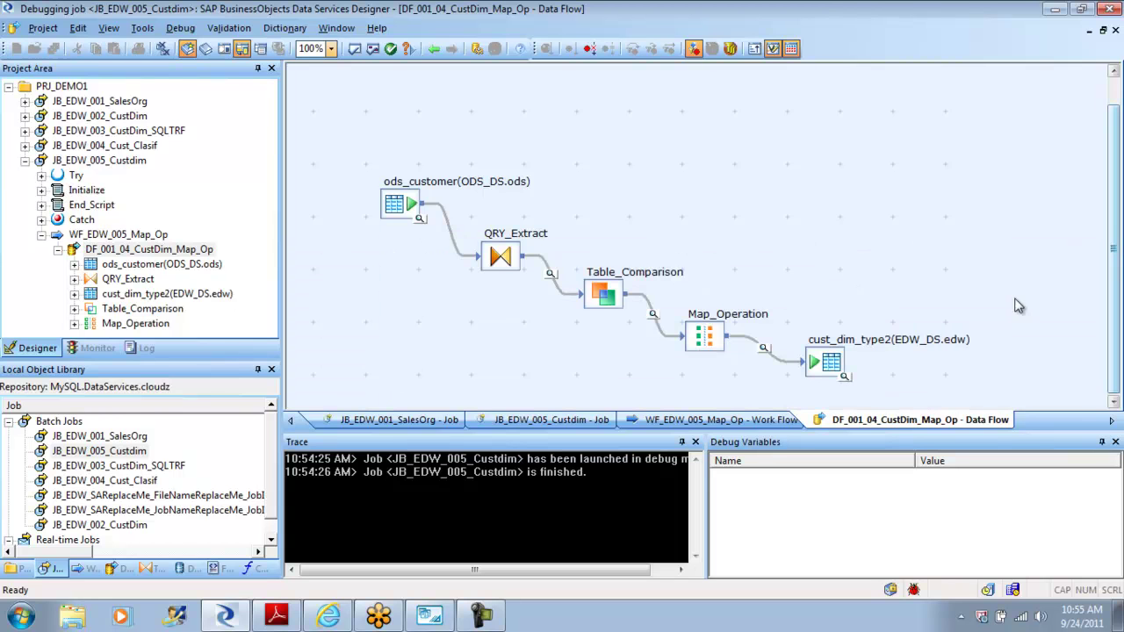
pyautogui.click(764, 349)
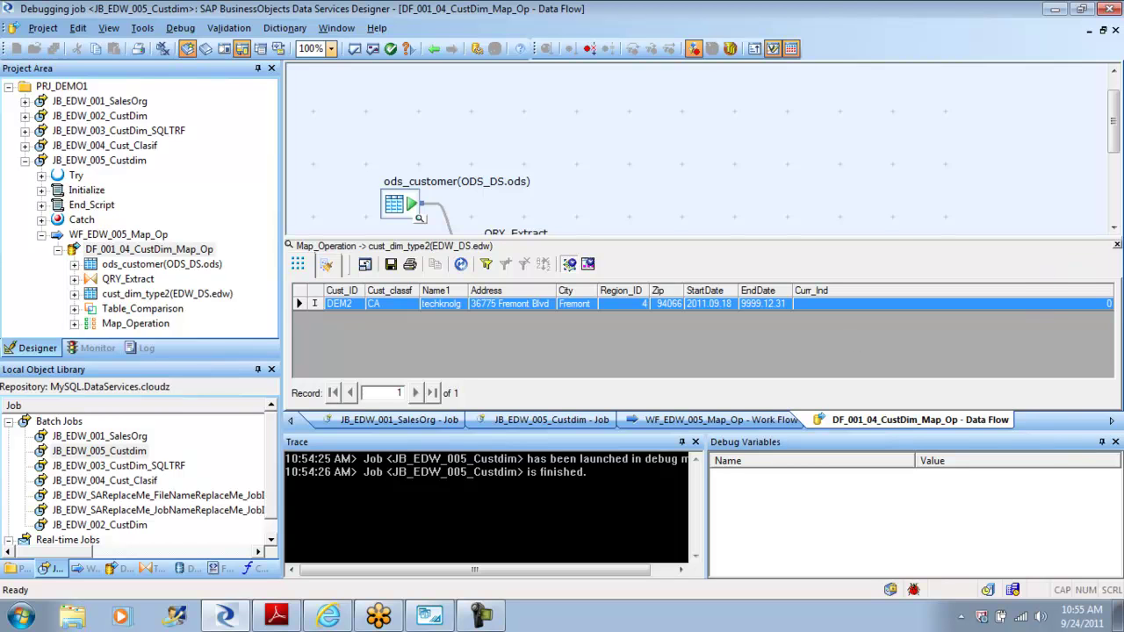
pyautogui.click(1117, 246)
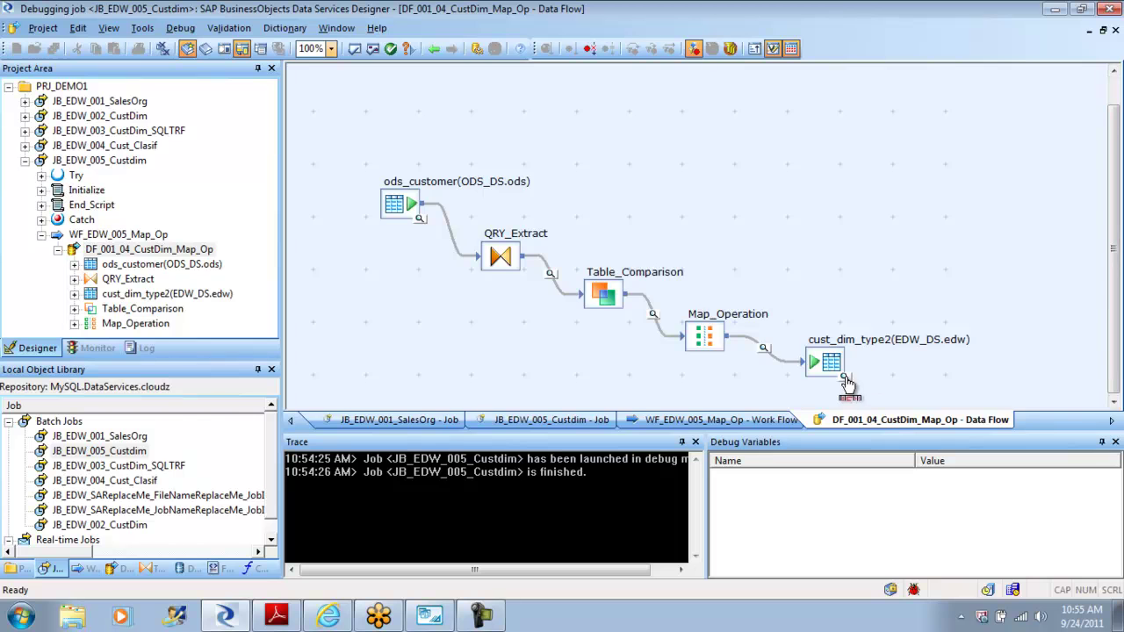
pyautogui.click(845, 376)
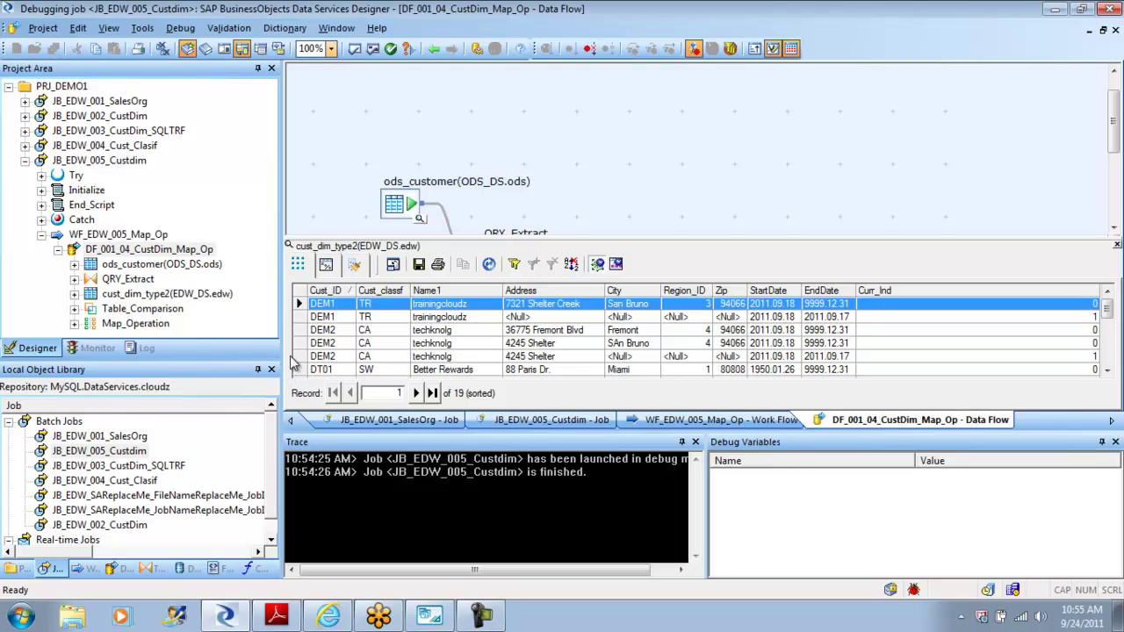
# Step: Select the two current DEM2 rows (Fremont and San Bruno), then close the cust_dim_type2 data view
pyautogui.click(299, 330)
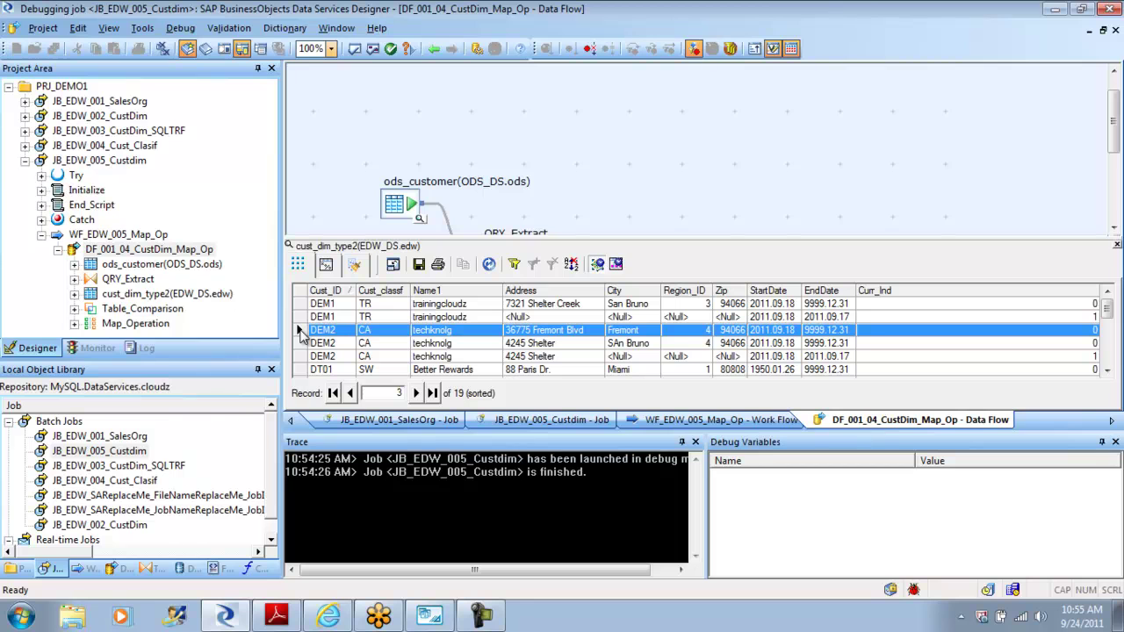
pyautogui.hotkey('shift', 'Down')
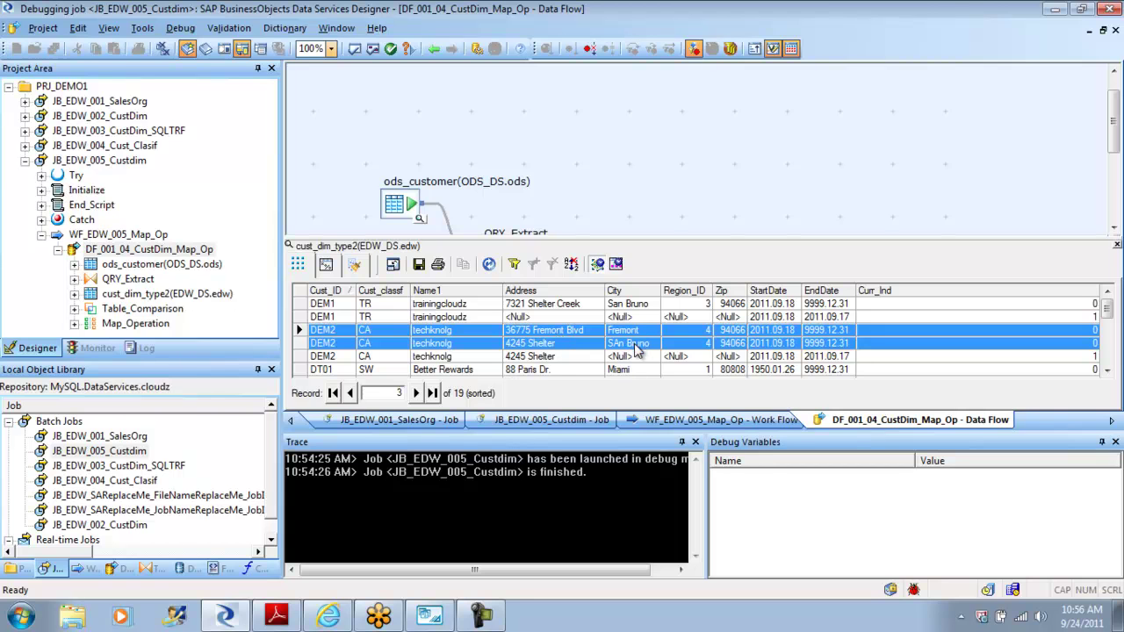
pyautogui.click(1117, 246)
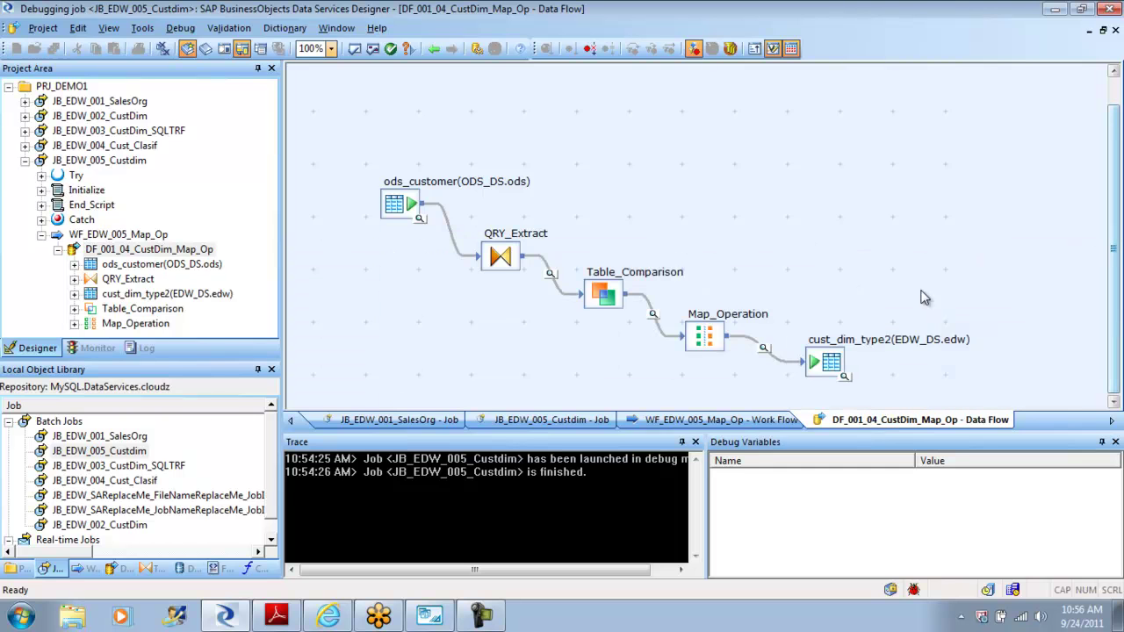
pyautogui.doubleClick(707, 337)
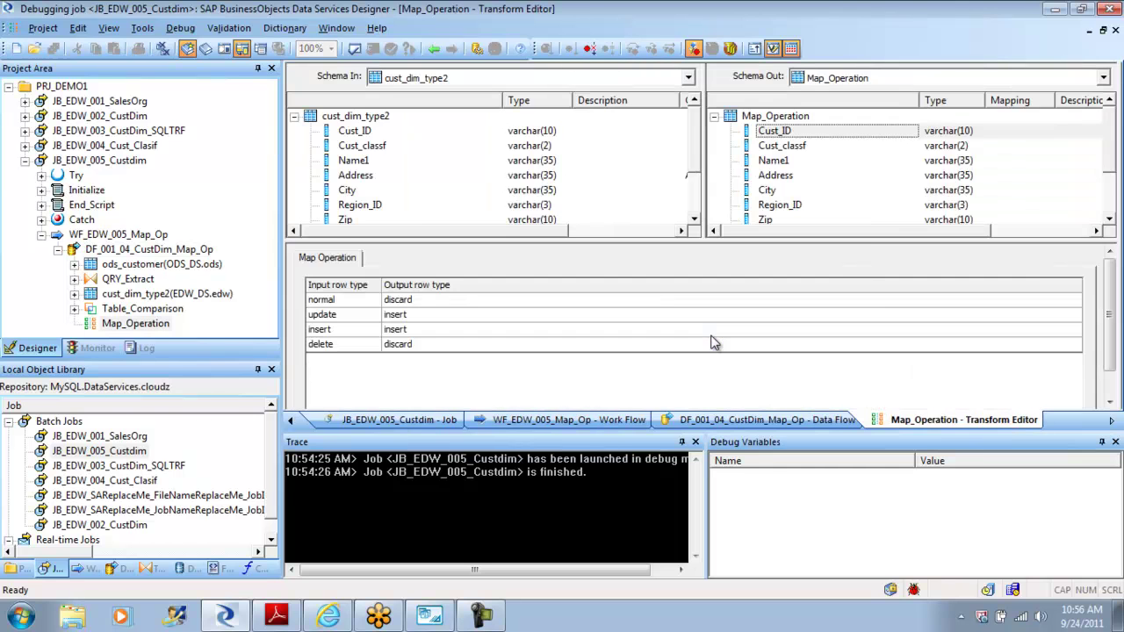
pyautogui.click(322, 301)
pyautogui.click(434, 48)
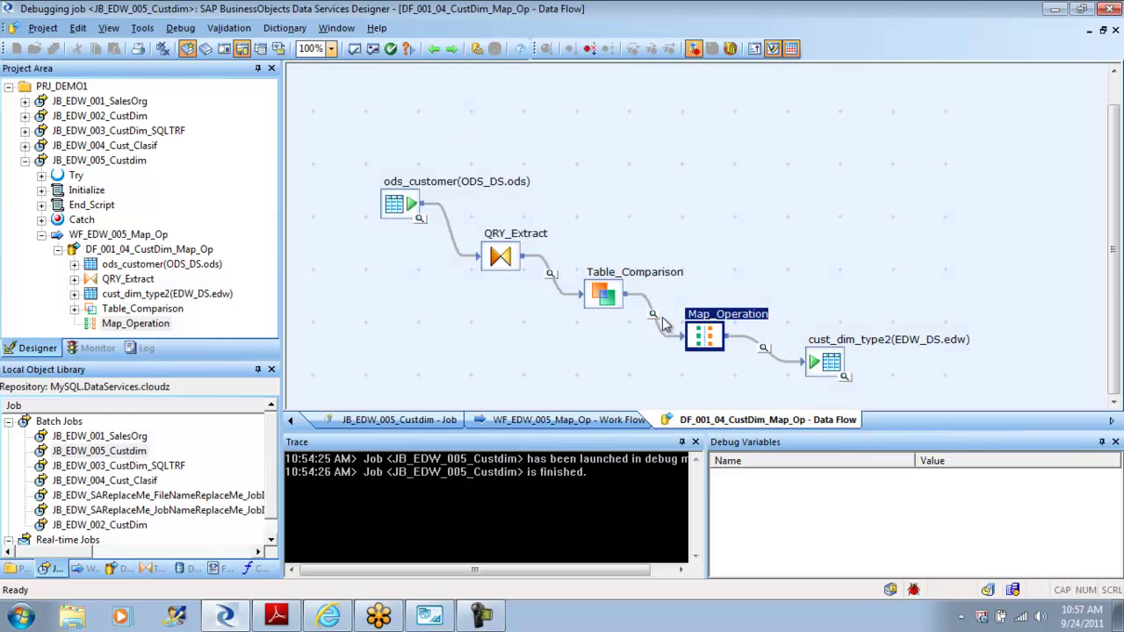
# Step: Review the debug rows entering and leaving Map_Operation
pyautogui.click(654, 313)
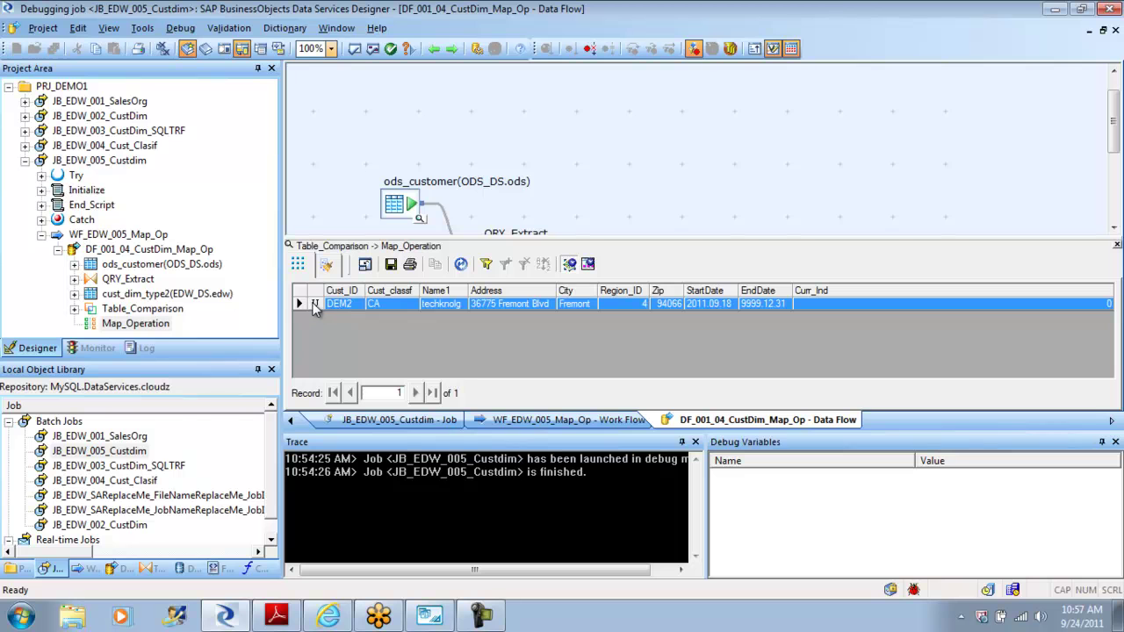
pyautogui.click(1116, 244)
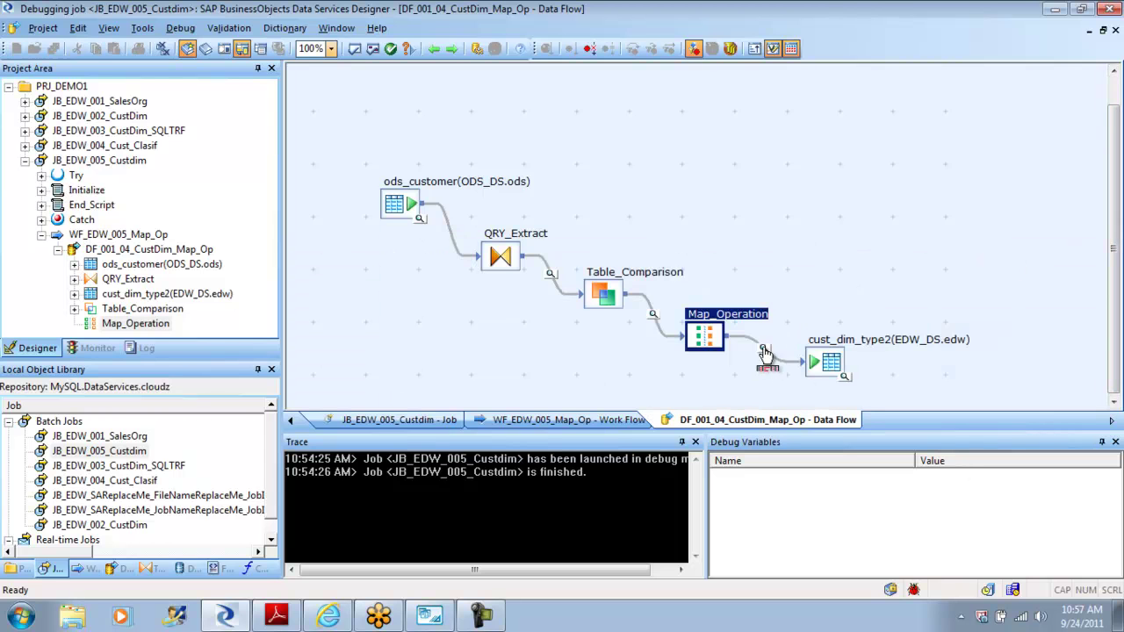
pyautogui.click(764, 350)
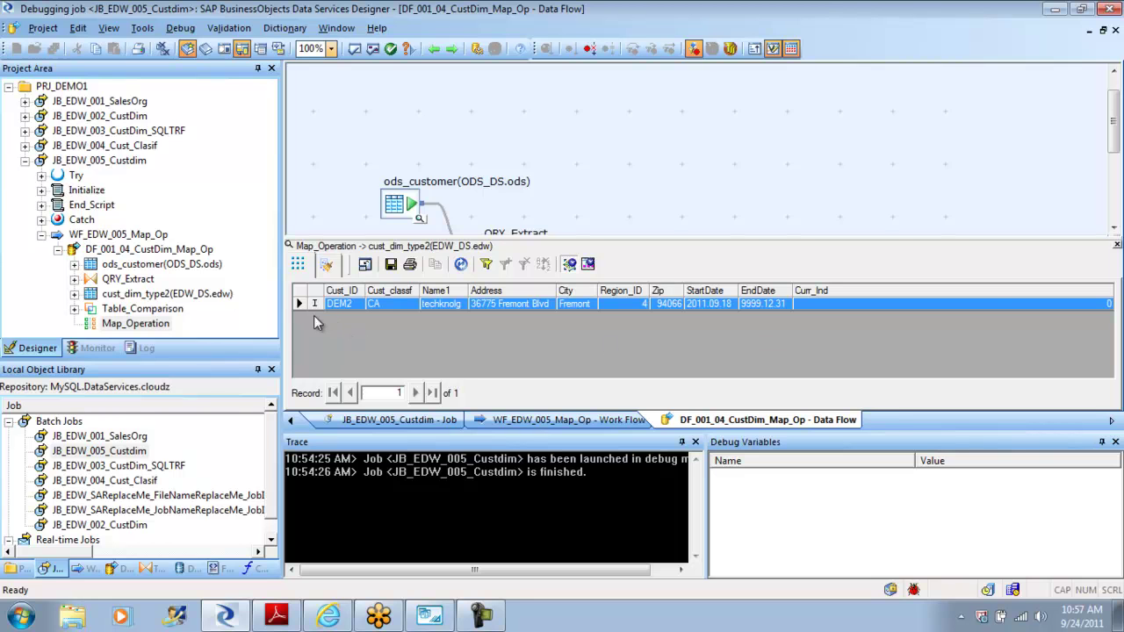
pyautogui.click(1117, 244)
# Step: Inspect cust_dim_type2's expired, San Bruno and Fremont DEM2 rows, then return to WF_EDW_005_Map_Op
pyautogui.click(845, 377)
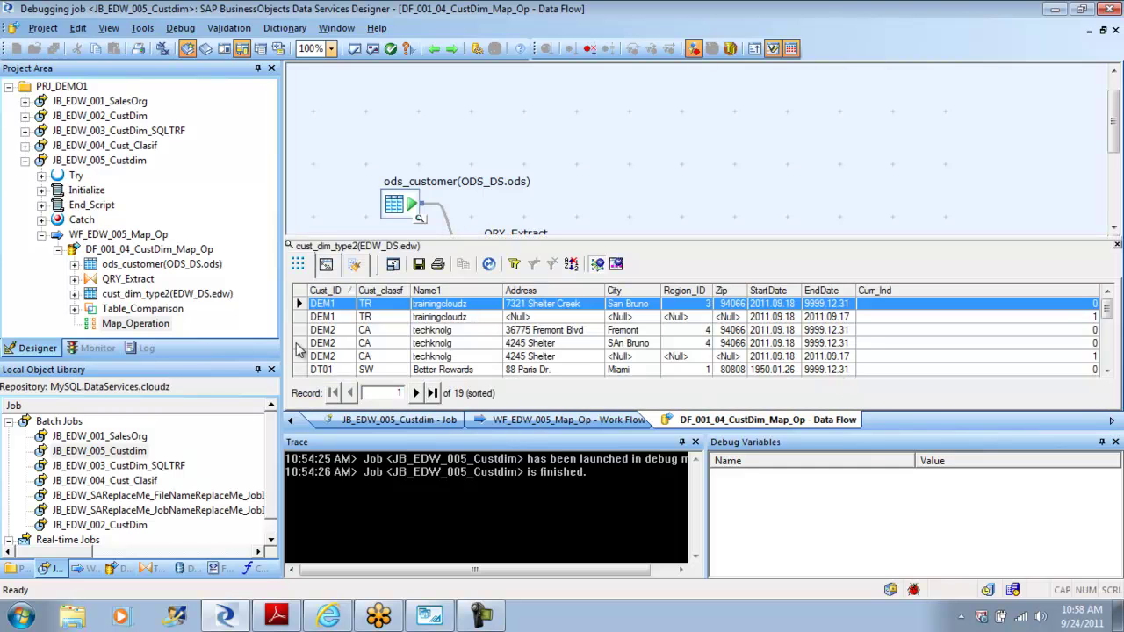
pyautogui.click(307, 357)
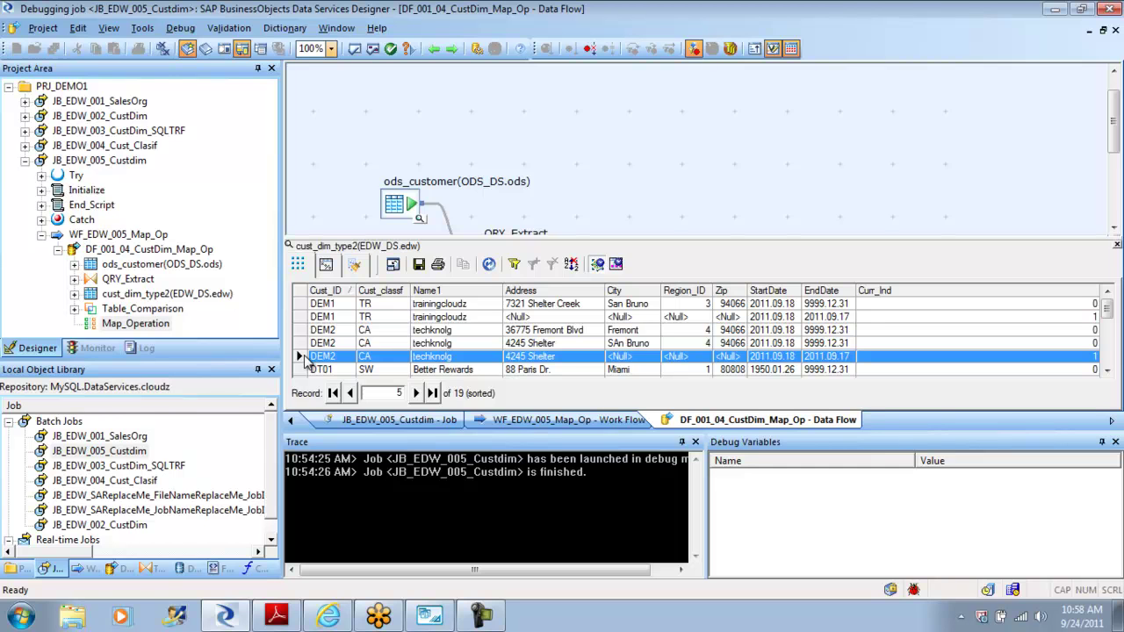
pyautogui.click(301, 346)
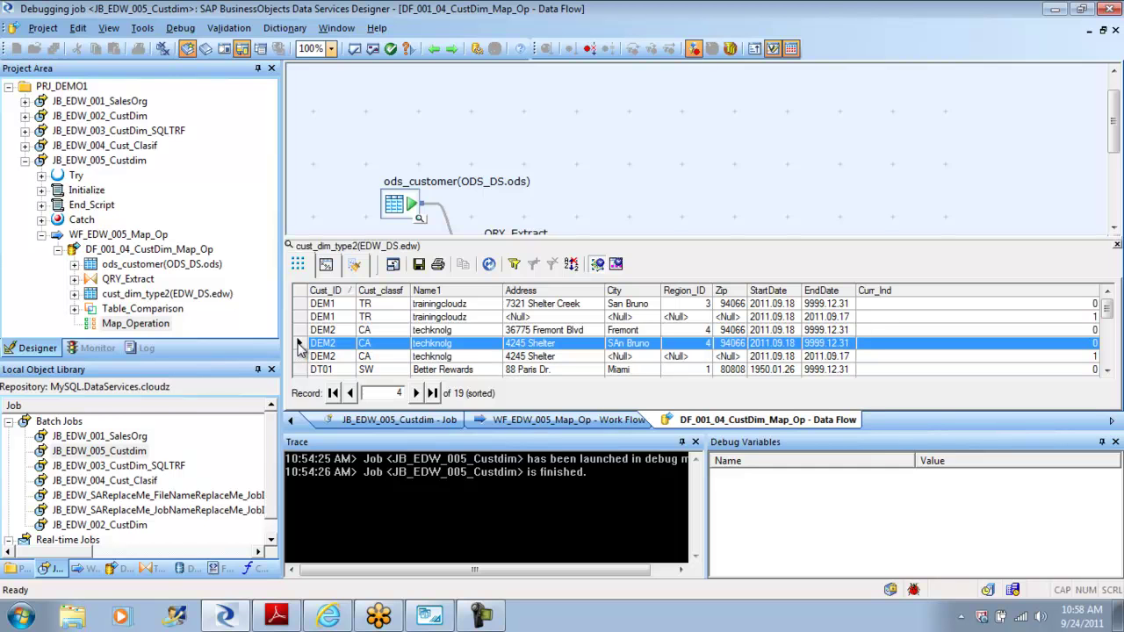
pyautogui.click(300, 331)
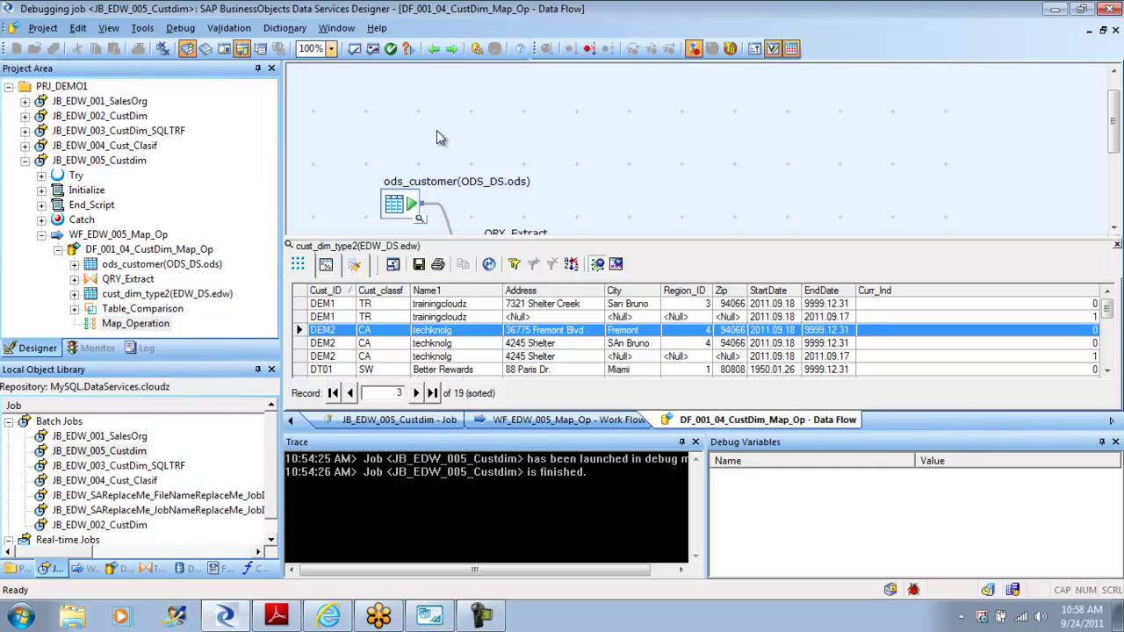
pyautogui.click(434, 49)
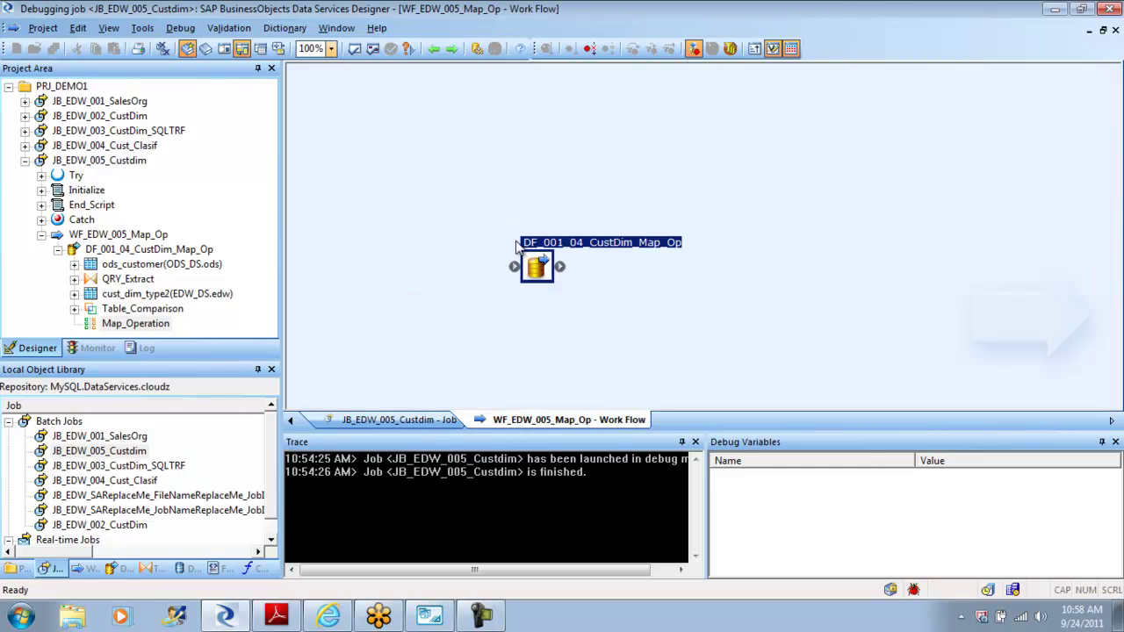
# Step: Recheck Map_Operation's settings in DF_001_04_CustDim_Map_Op, then stop debugging and return to the diagram
pyautogui.doubleClick(544, 276)
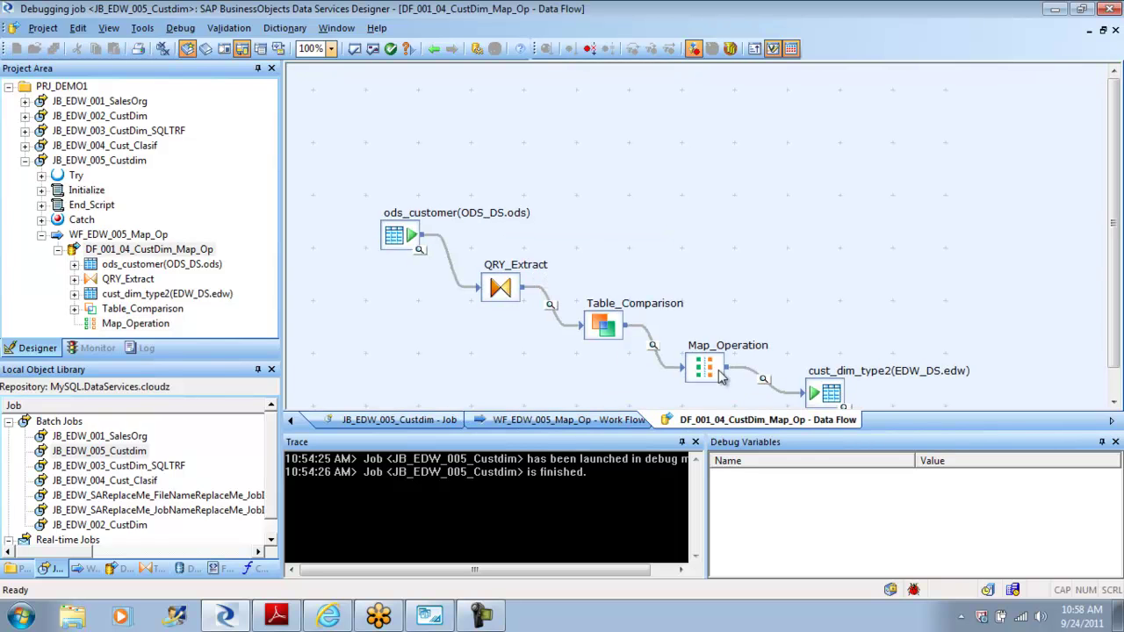
pyautogui.doubleClick(708, 369)
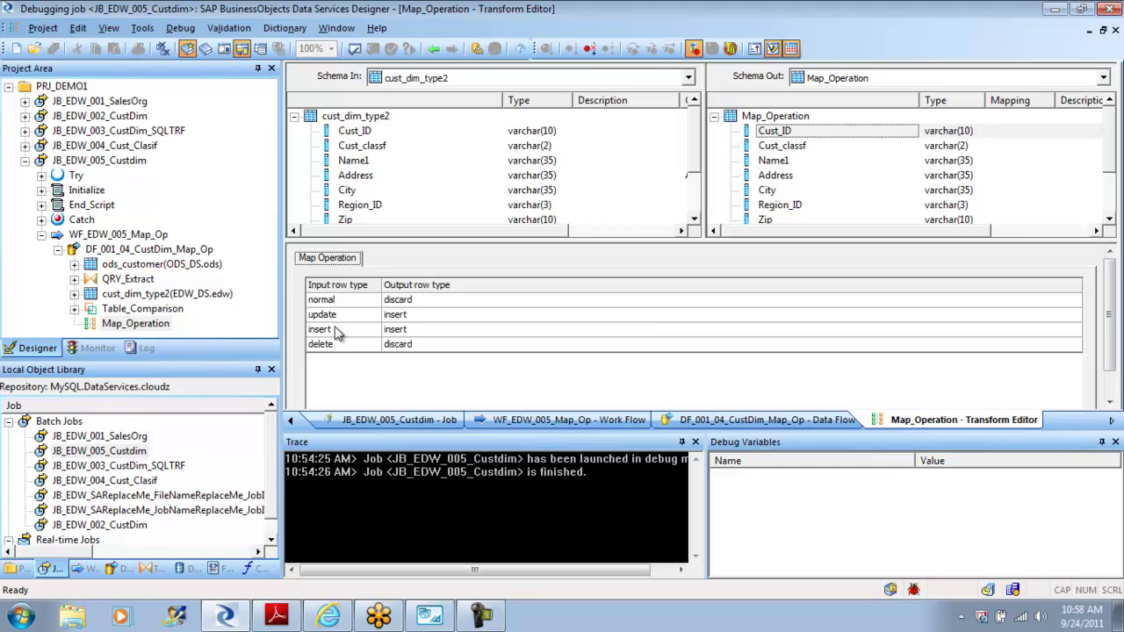
pyautogui.click(180, 28)
pyautogui.click(226, 90)
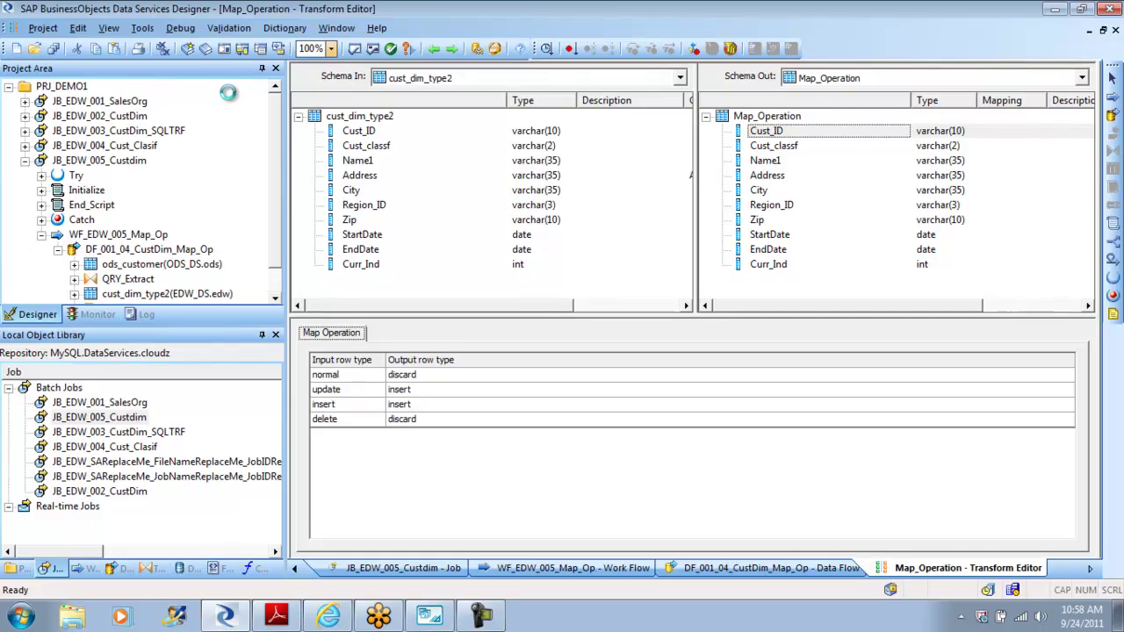
pyautogui.click(442, 50)
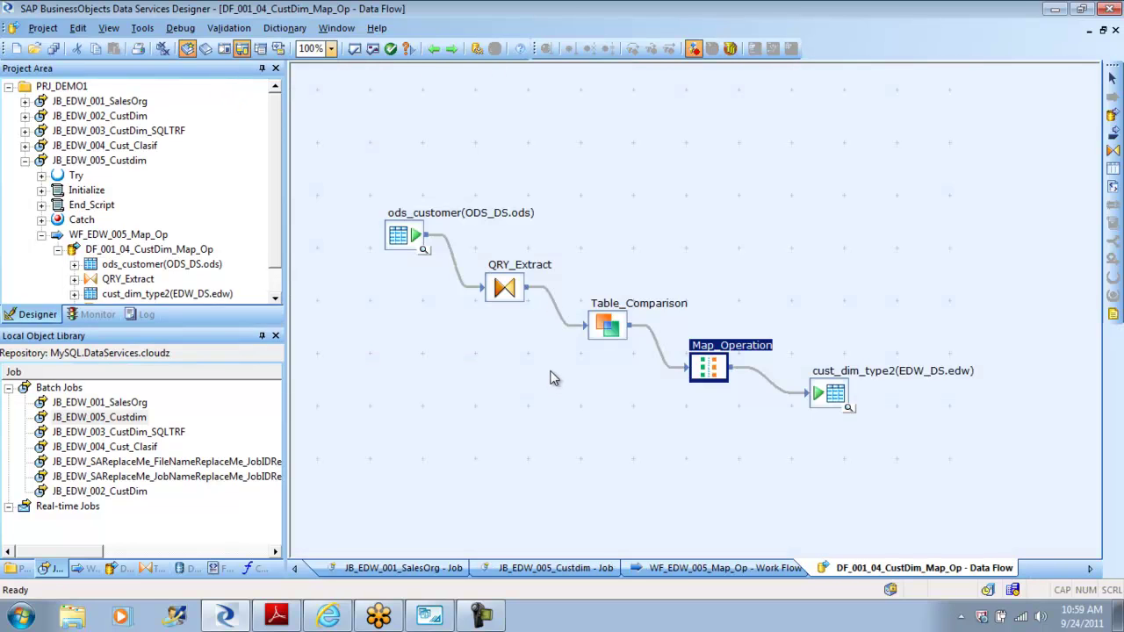
pyautogui.click(429, 617)
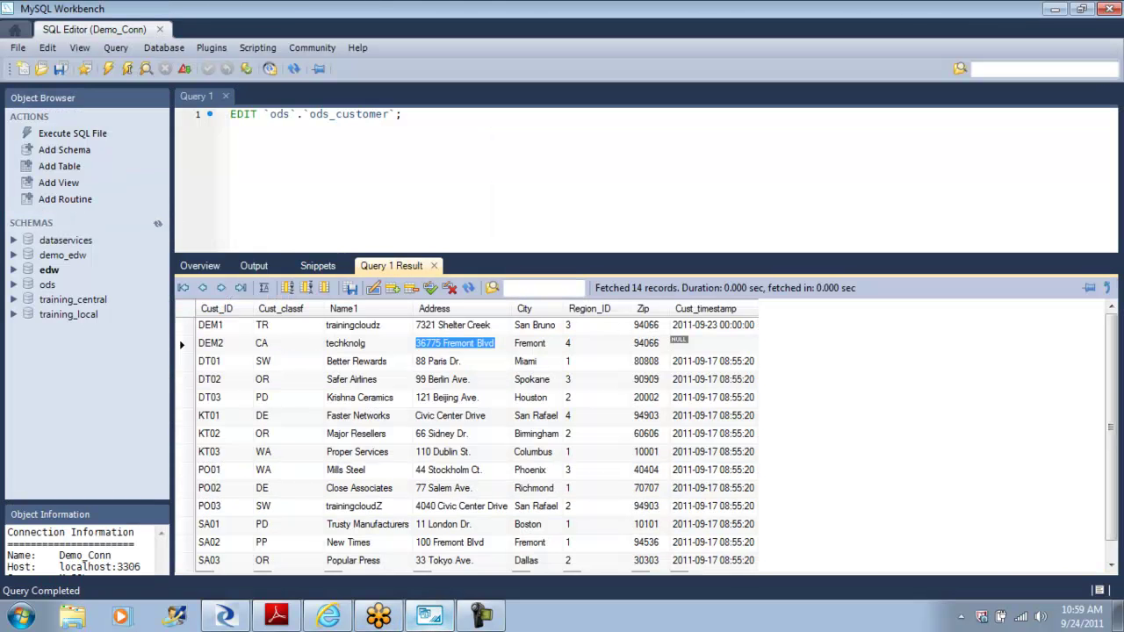
pyautogui.moveTo(1116, 351); pyautogui.dragTo(1116, 446)
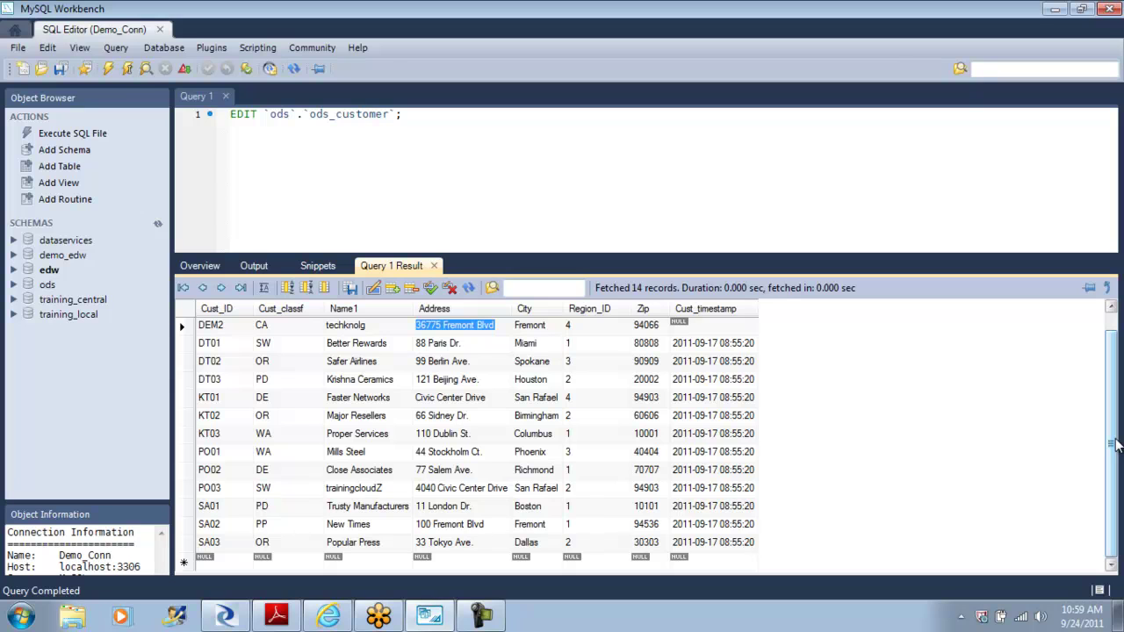
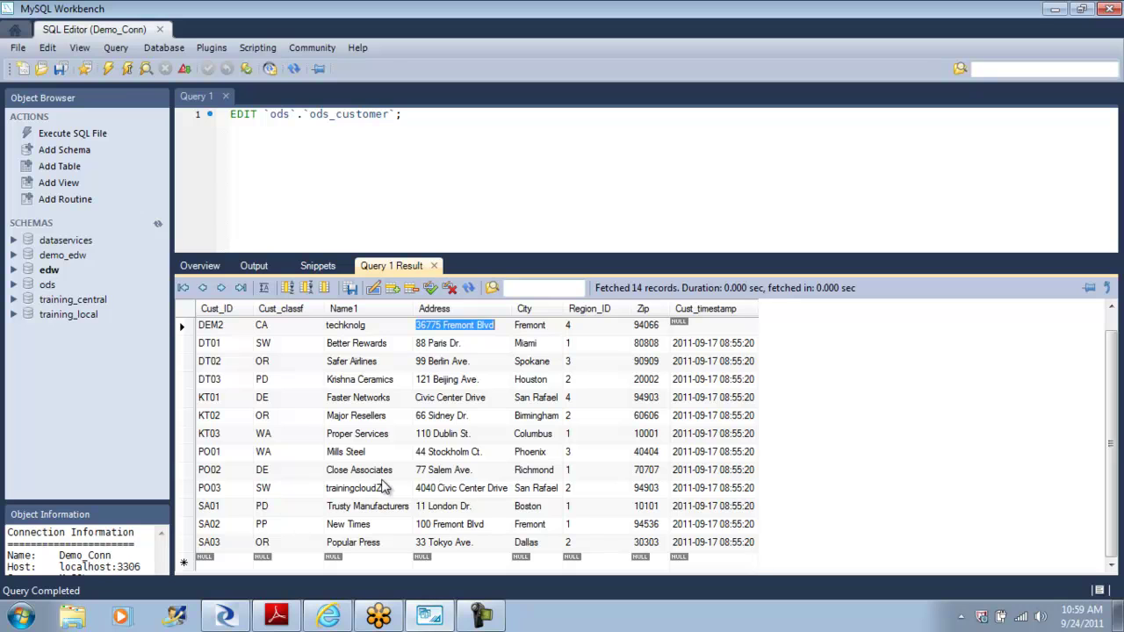
# Step: Change customer DEM2's Zip from 94066 to 94959 in the ods_customer grid and commit it
pyautogui.moveTo(1112, 424); pyautogui.dragTo(1112, 406)
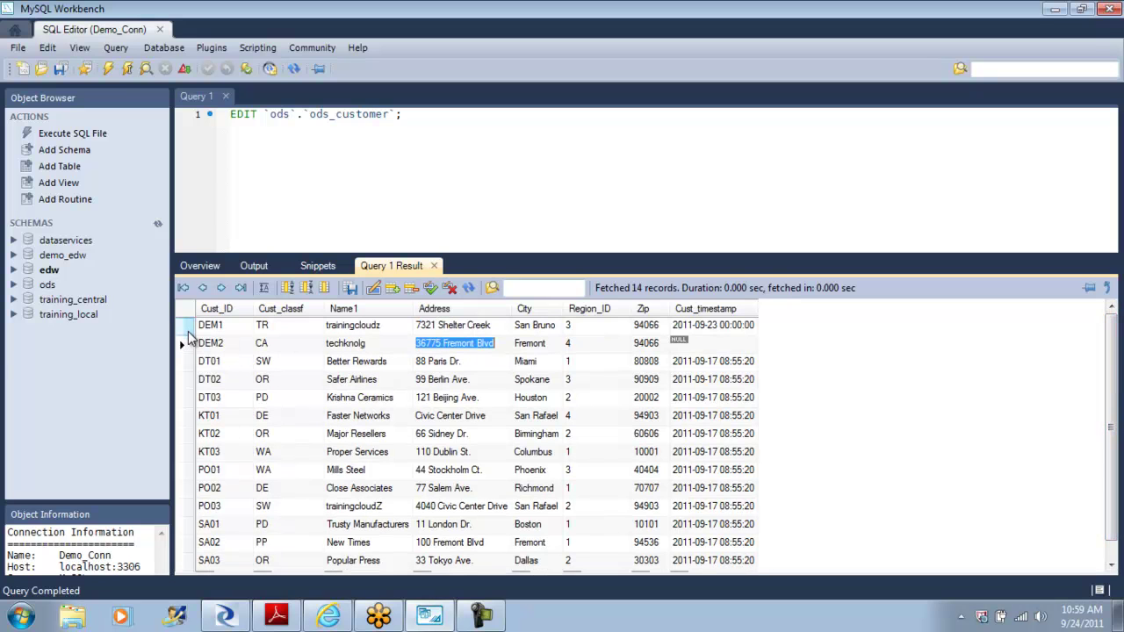
pyautogui.click(186, 344)
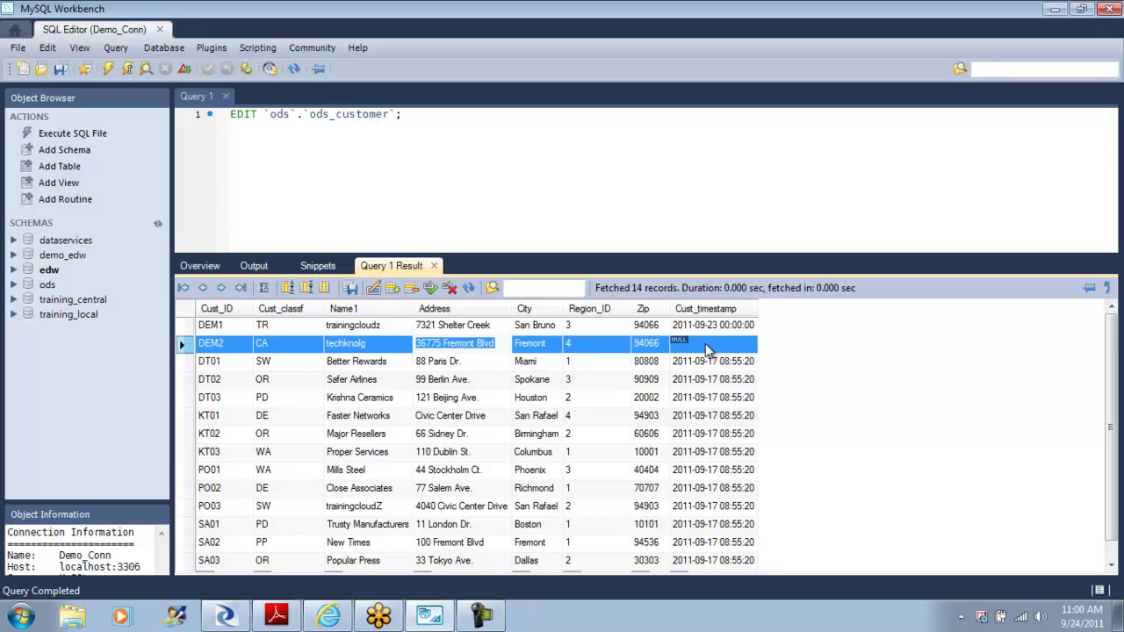
pyautogui.doubleClick(663, 343)
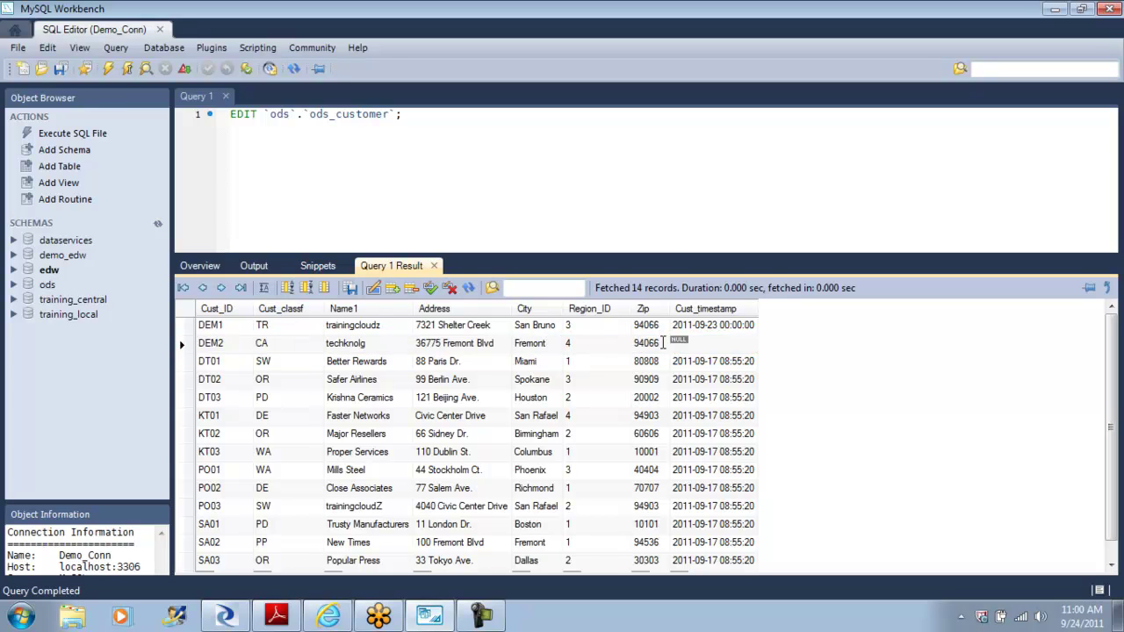
pyautogui.press('BackSpace')
pyautogui.press('BackSpace')
pyautogui.press('BackSpace')
pyautogui.write('959')
pyautogui.click(432, 290)
pyautogui.click(187, 345)
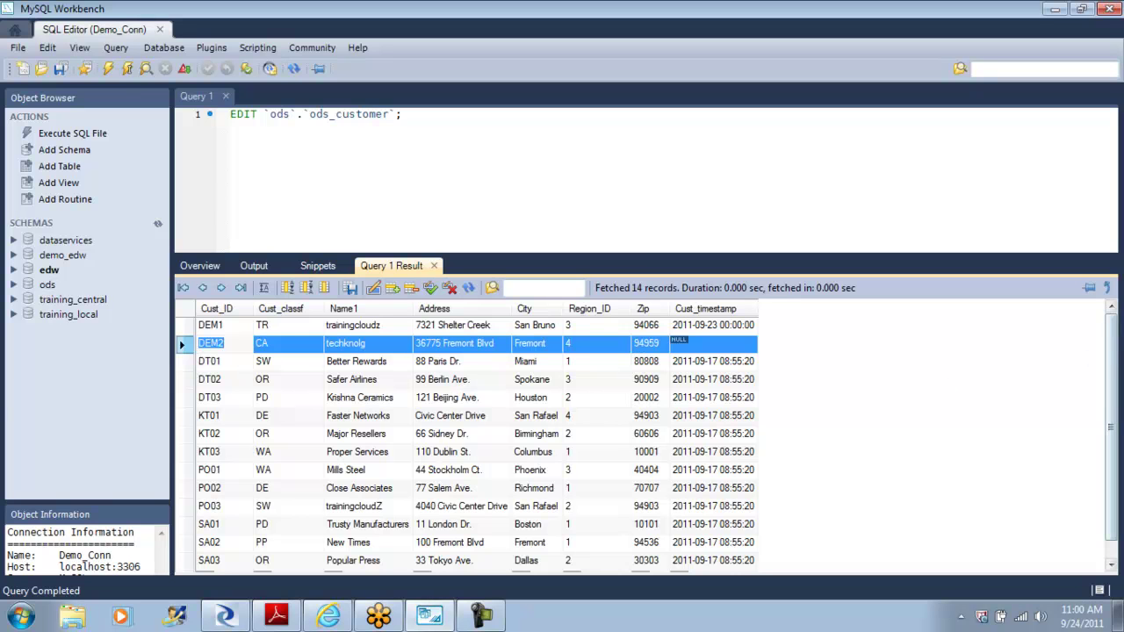
# Step: Start a new ods_customer row with Cust_ID DEM3 and classification CA
pyautogui.scroll(-1, 1115, 344)
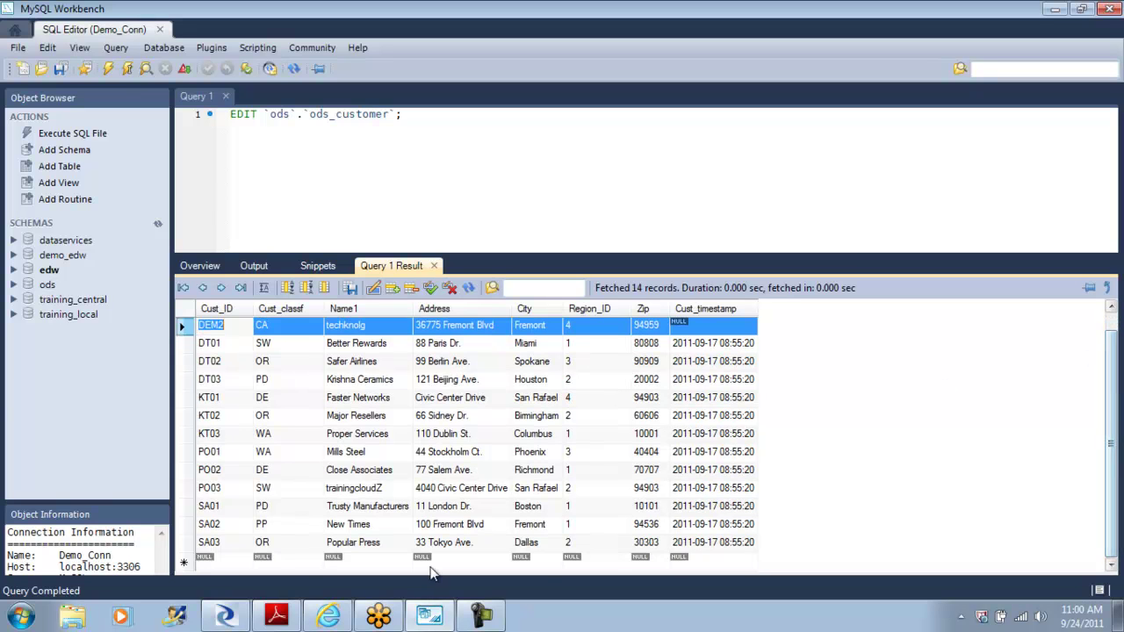
pyautogui.click(227, 564)
pyautogui.click(225, 561)
pyautogui.write('DEM3')
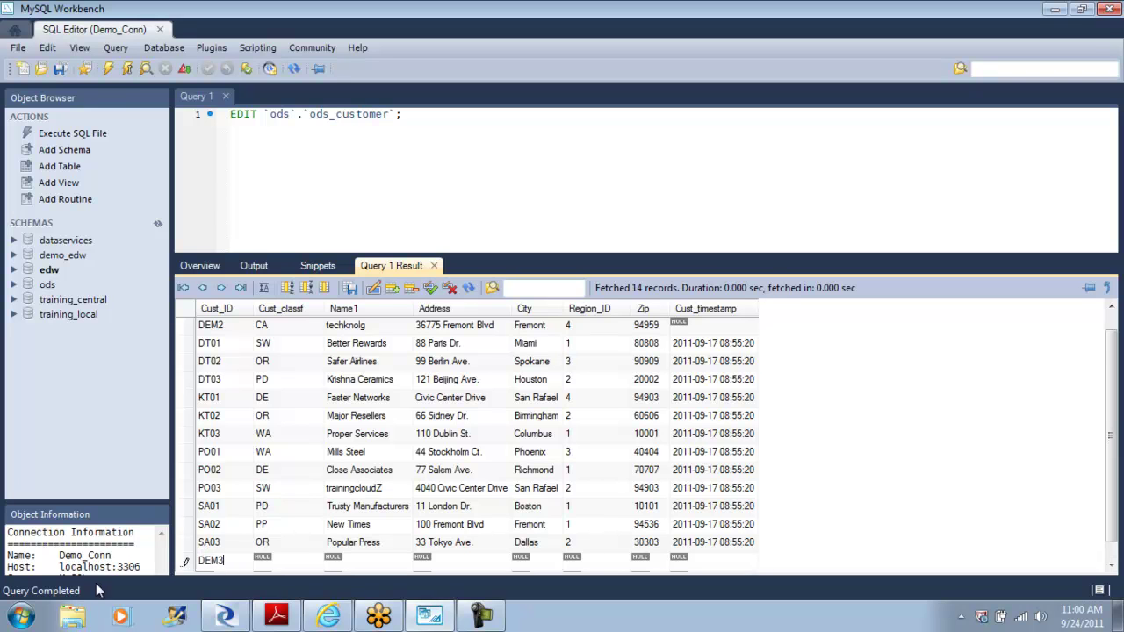
pyautogui.press('Tab')
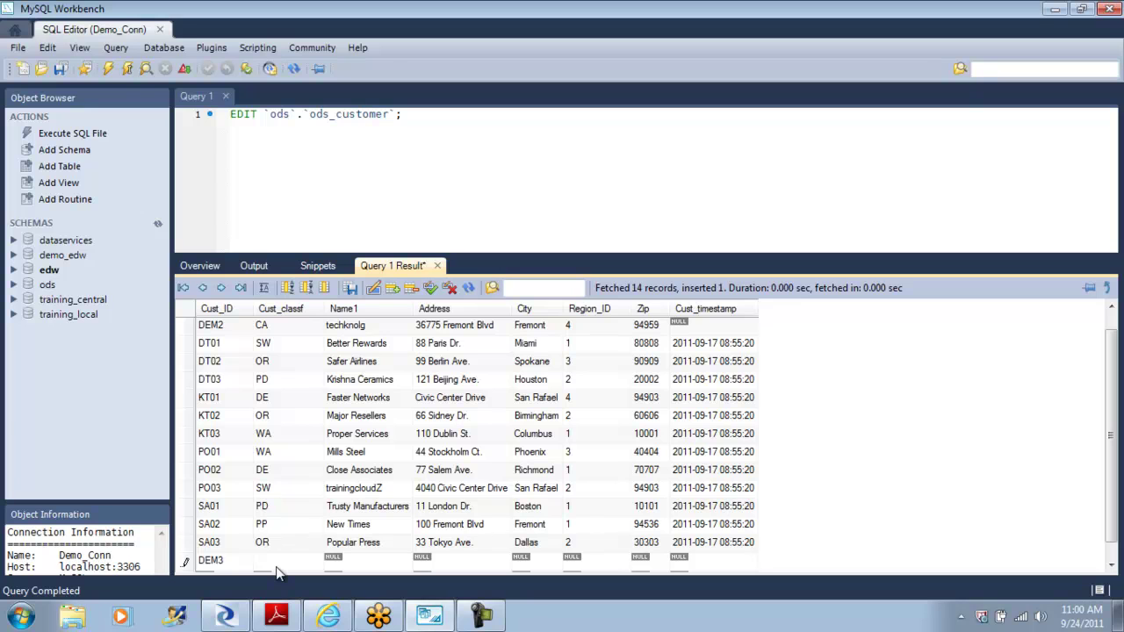
pyautogui.press('Tab')
# Step: Fill in name XXXXX, address YYYYY, city ZZZZ, region 3 and zip 99999, then apply the row
pyautogui.write('XXXX')
pyautogui.press('Tab')
pyautogui.write('YYYYY')
pyautogui.press('Tab')
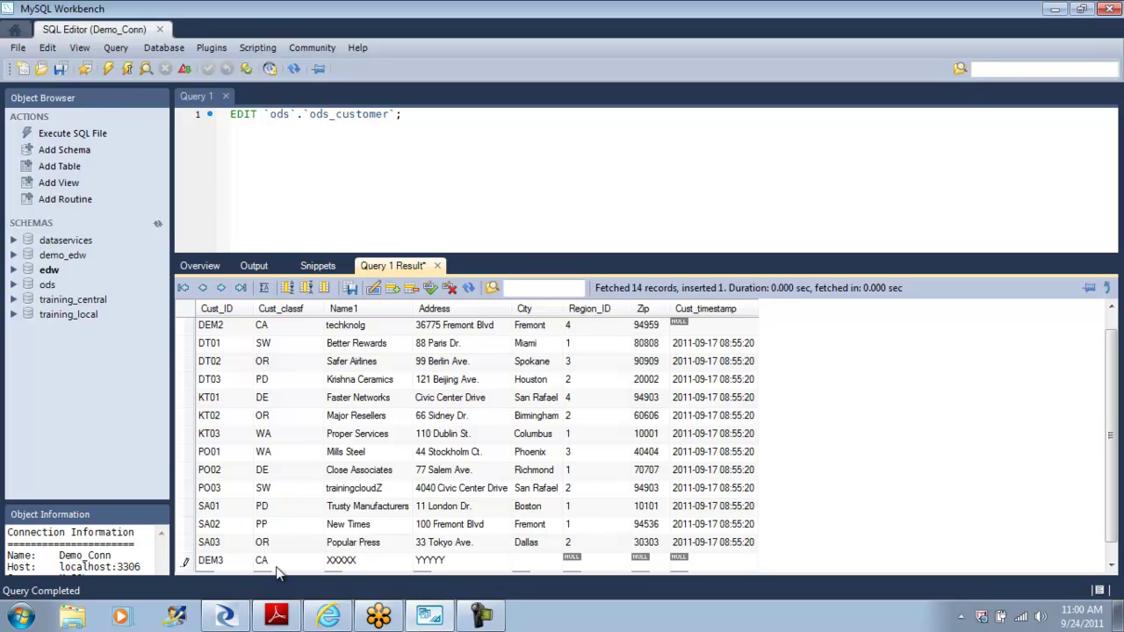
pyautogui.write('ZZZZ')
pyautogui.press('Tab')
pyautogui.press('Tab')
pyautogui.write('99999')
pyautogui.click(432, 290)
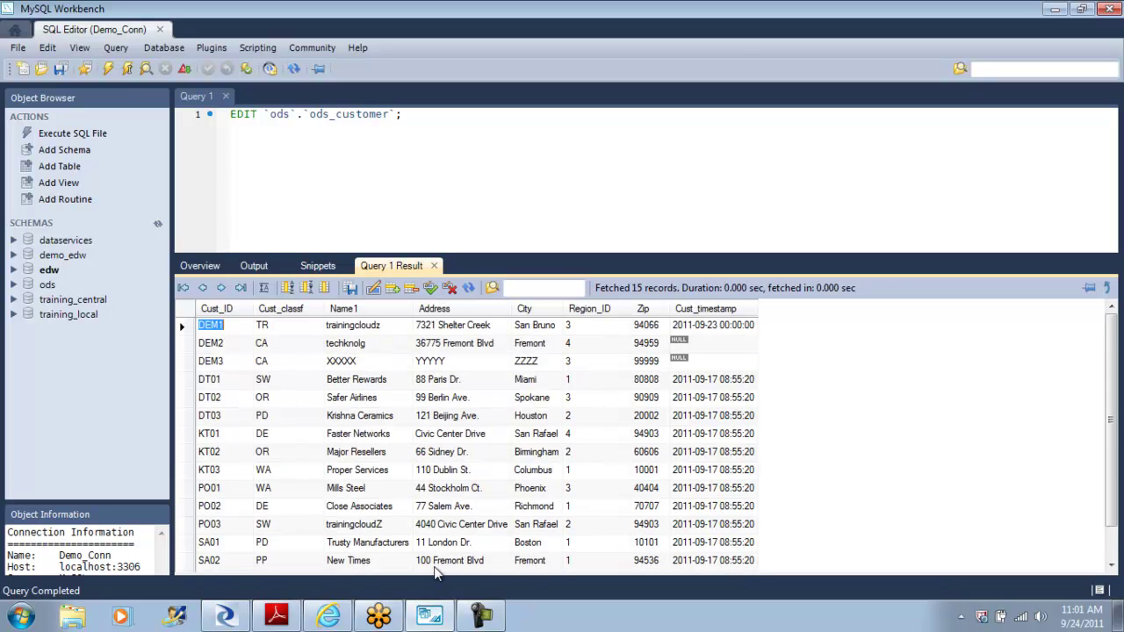
# Step: Back in Designer, set Map_Operation's output row type for update rows to delete
pyautogui.click(230, 616)
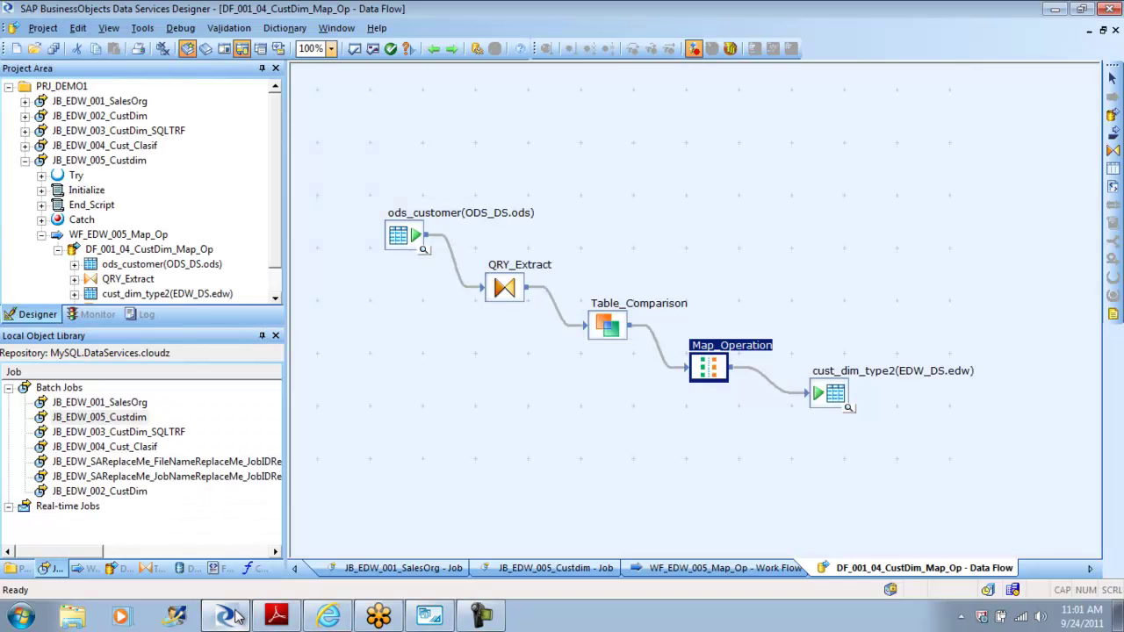
pyautogui.doubleClick(716, 368)
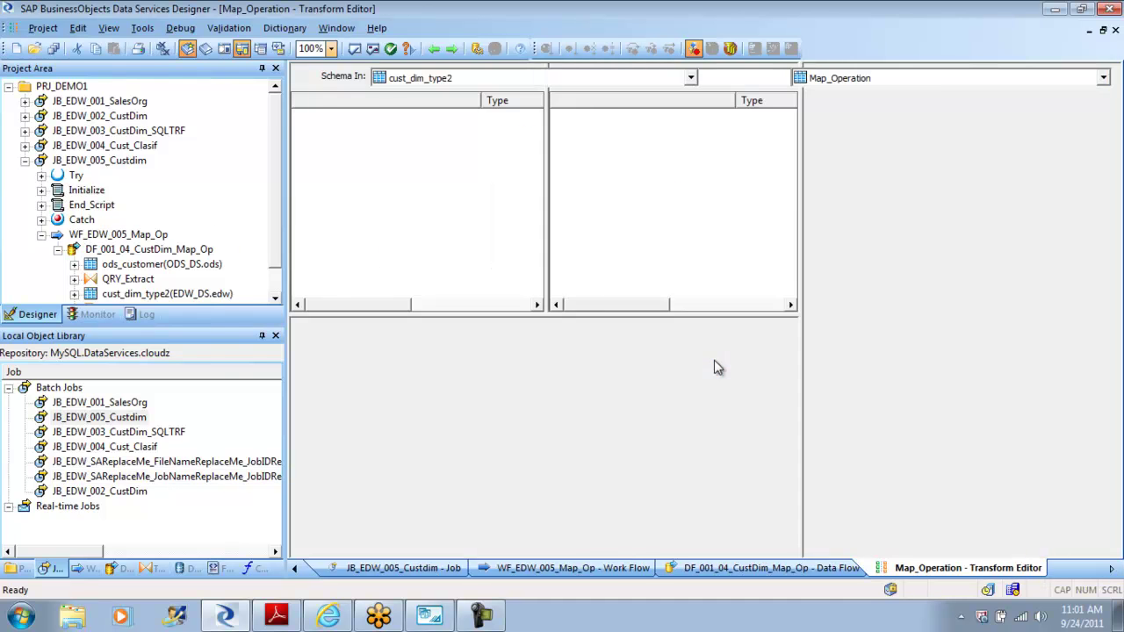
pyautogui.click(348, 406)
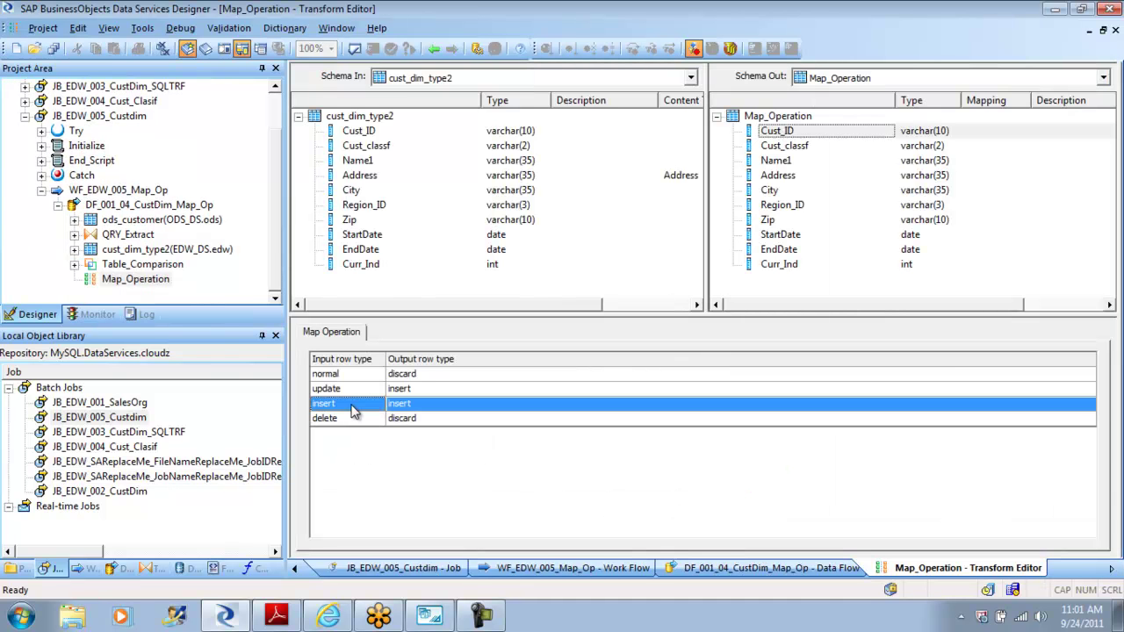
pyautogui.click(352, 391)
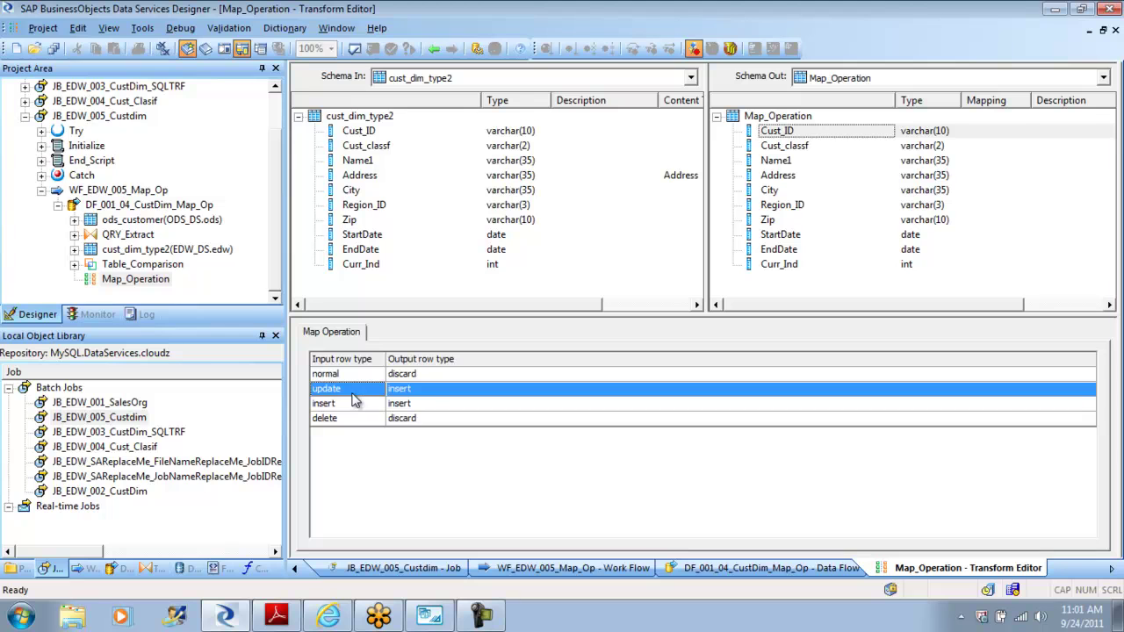
pyautogui.click(430, 393)
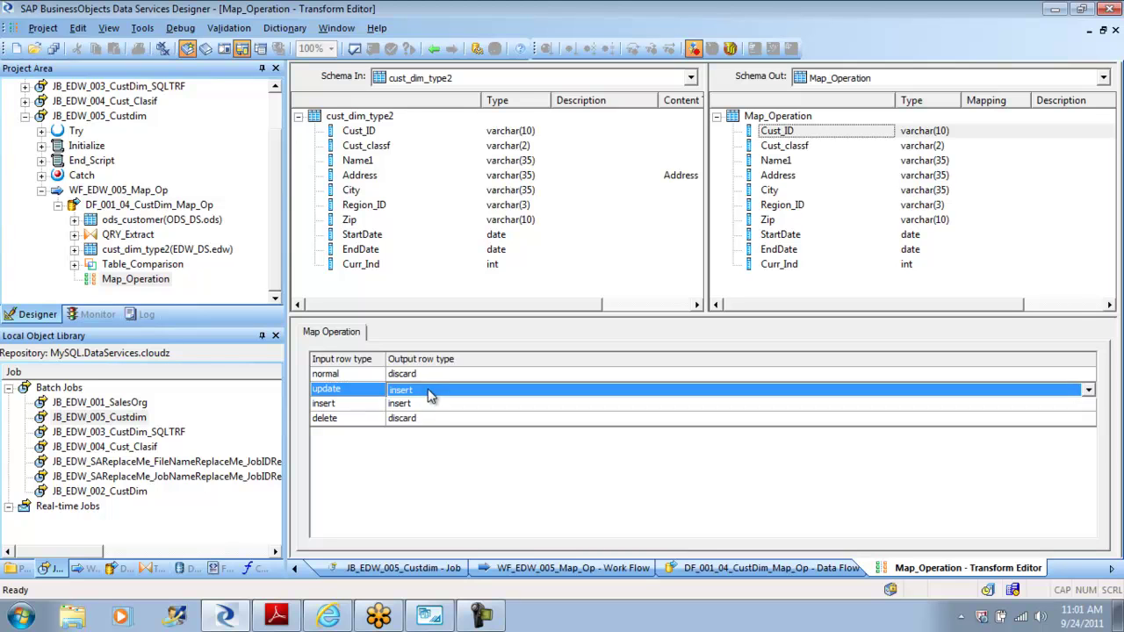
pyautogui.click(431, 396)
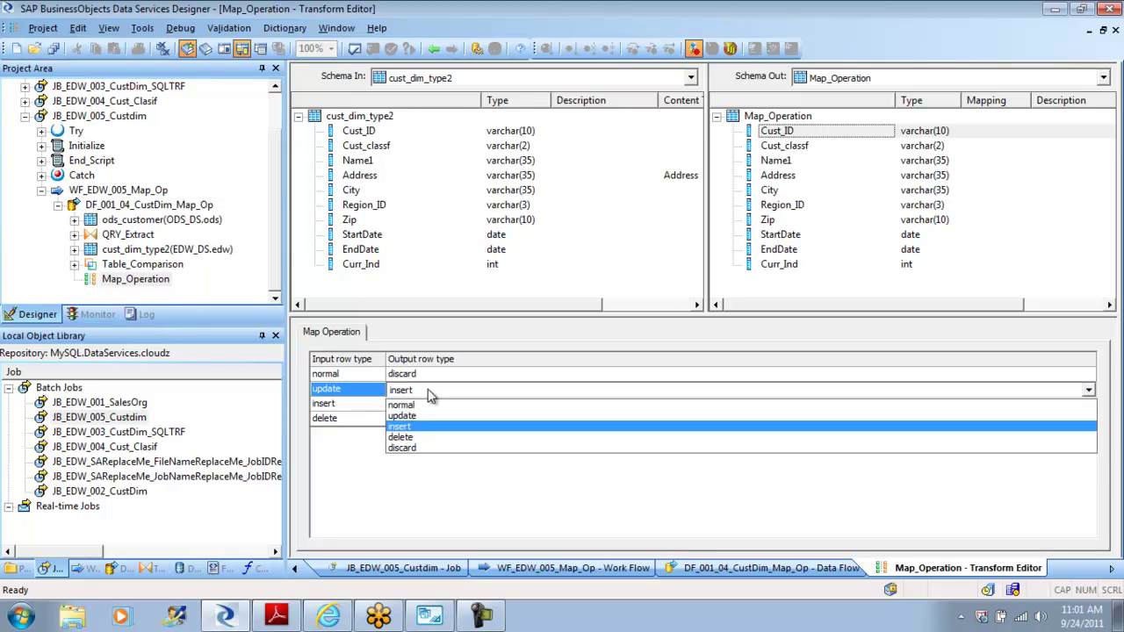
pyautogui.click(419, 439)
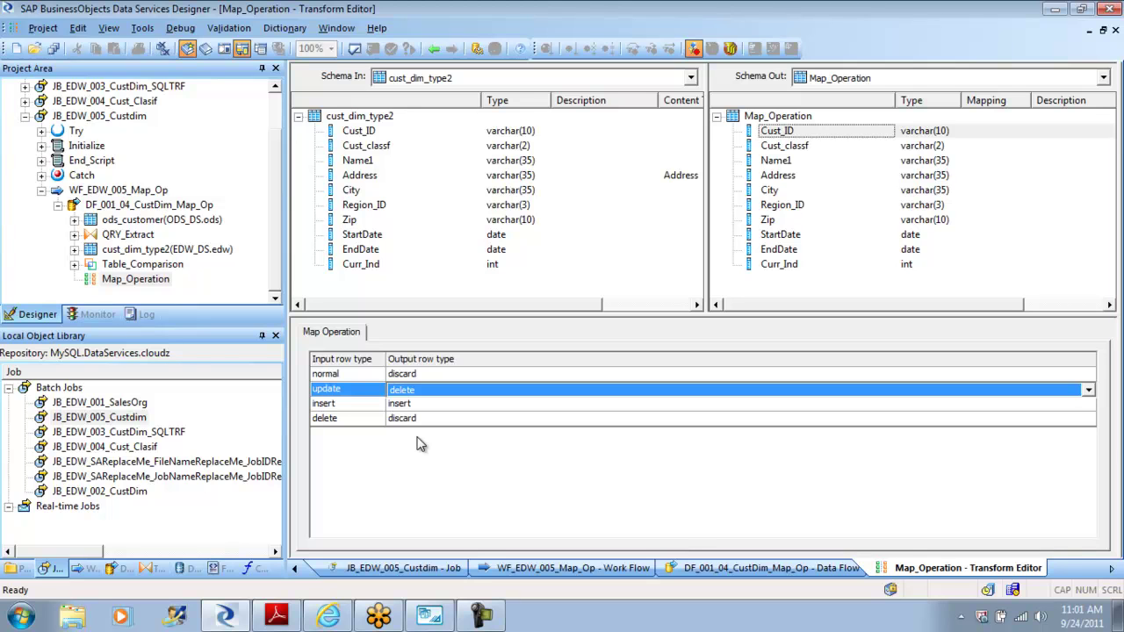
pyautogui.scroll(1, 279, 225)
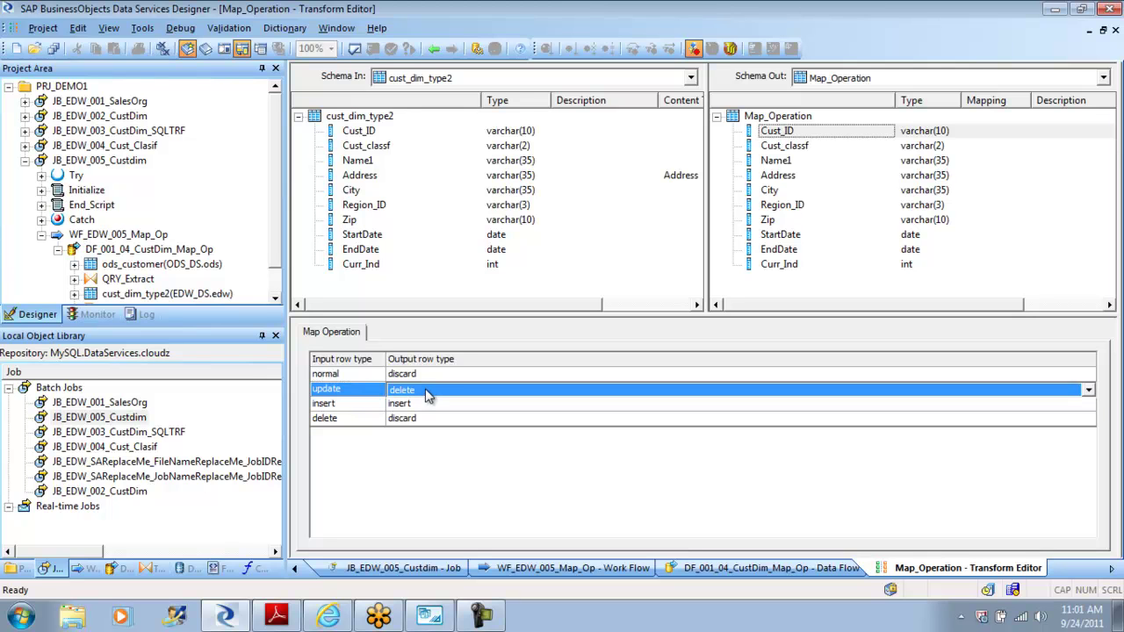
# Step: Save all and debug-run JB_EDW_005_Custdim, checking the monitor's row counts of 15 and 2
pyautogui.doubleClick(37, 164)
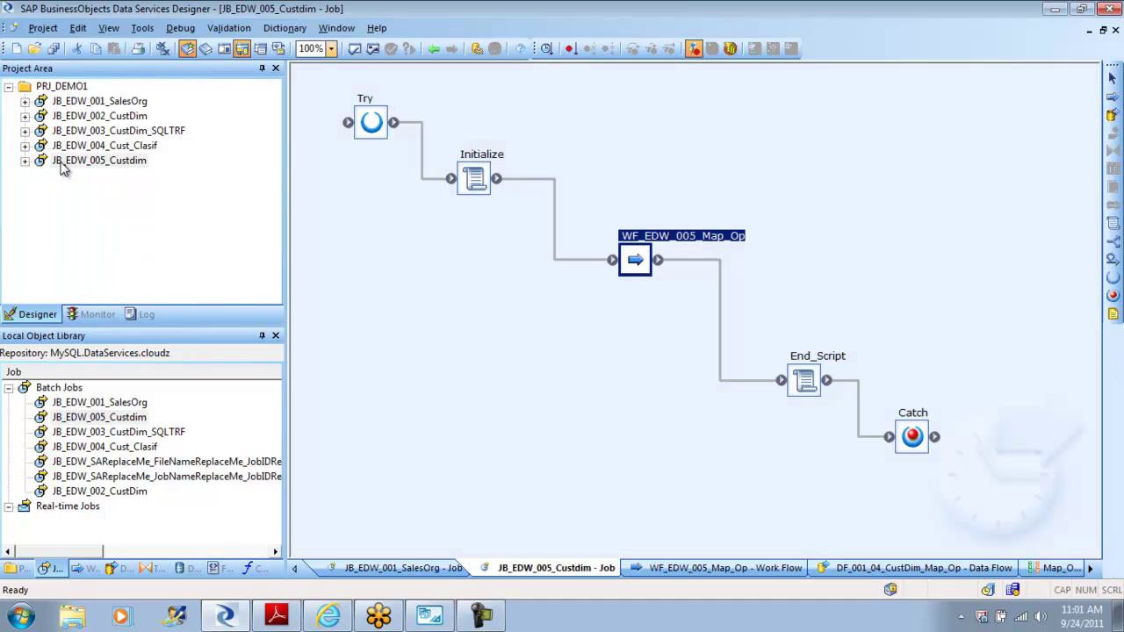
pyautogui.rightClick(63, 167)
pyautogui.click(143, 189)
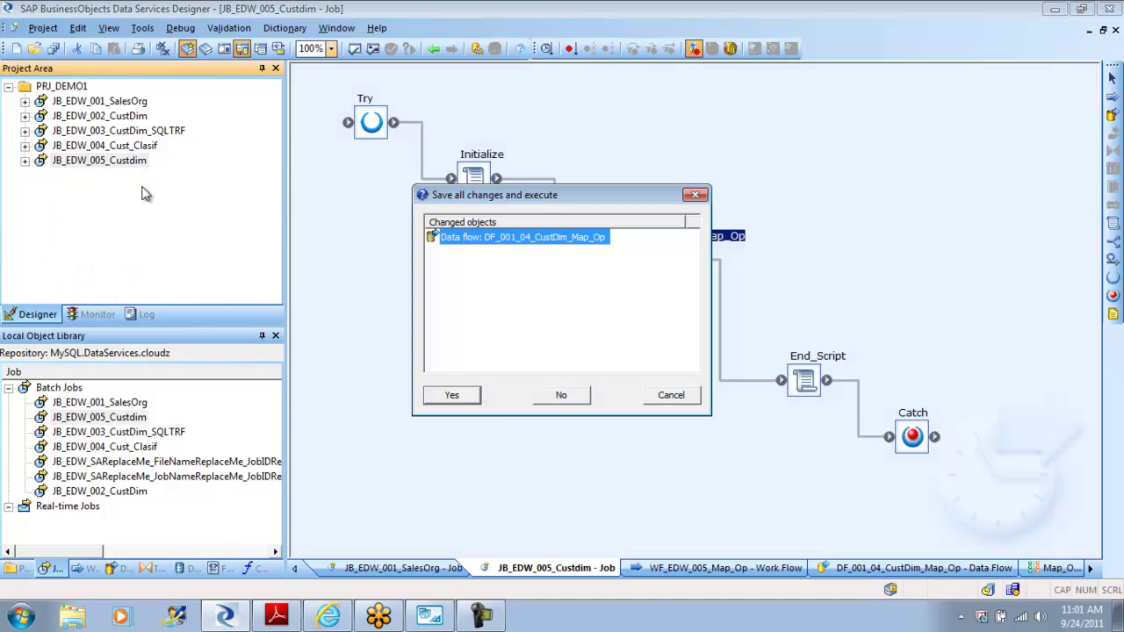
pyautogui.click(462, 396)
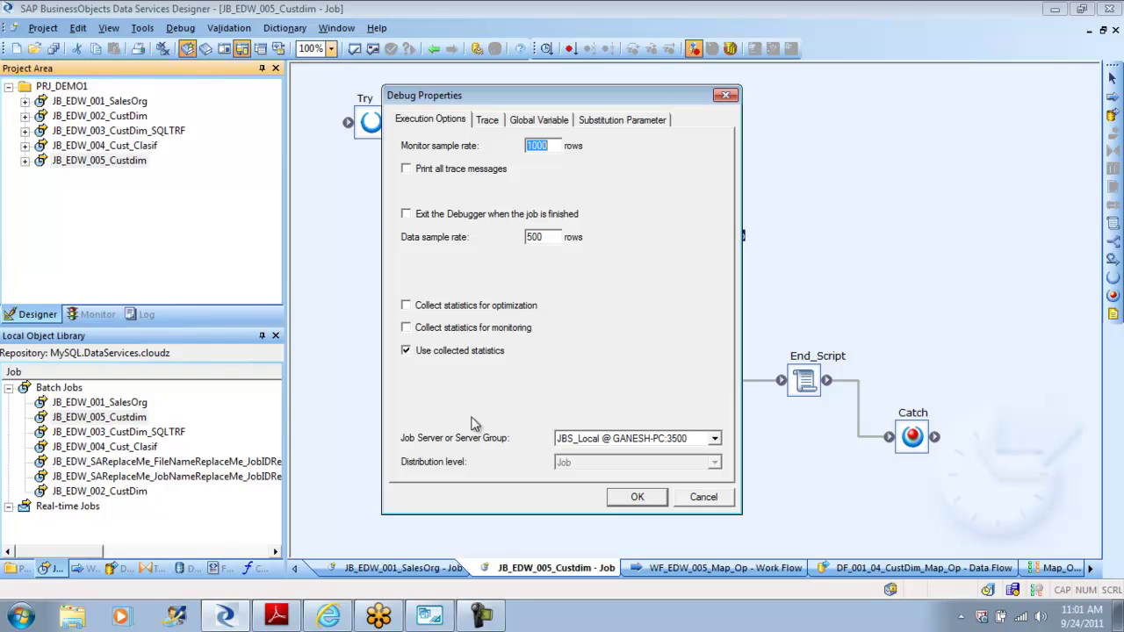
pyautogui.click(638, 497)
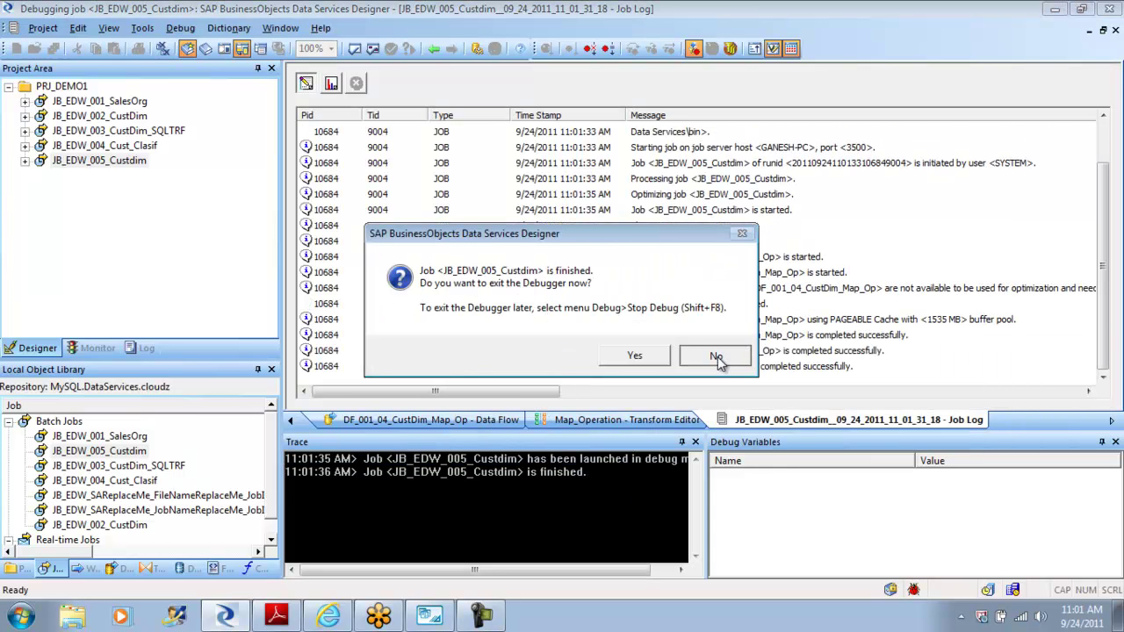
pyautogui.click(717, 357)
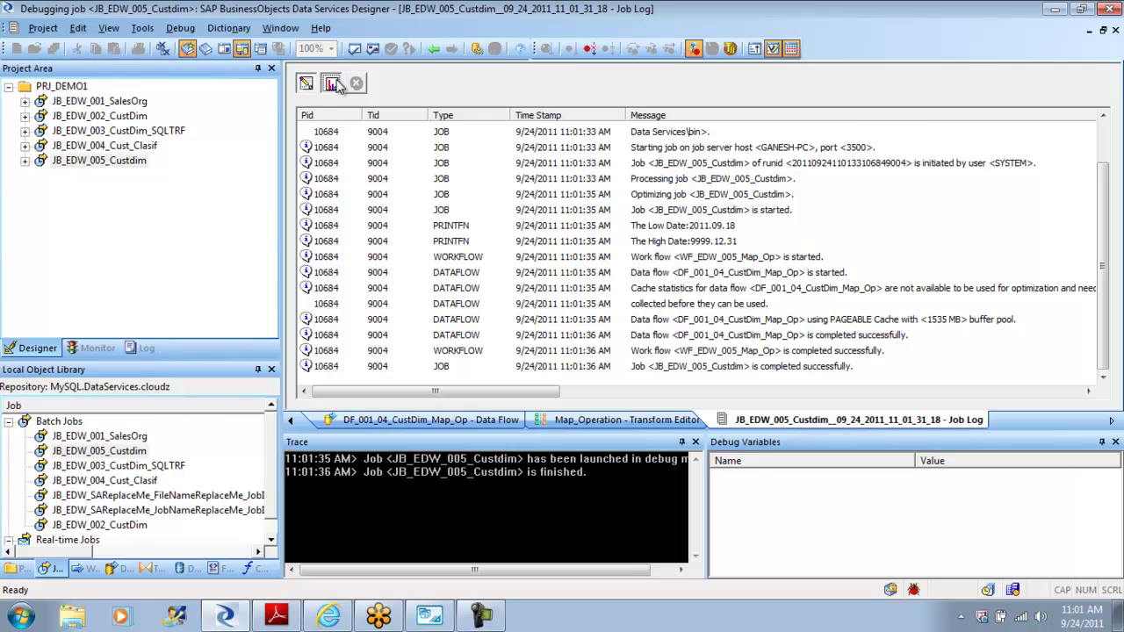
pyautogui.click(334, 83)
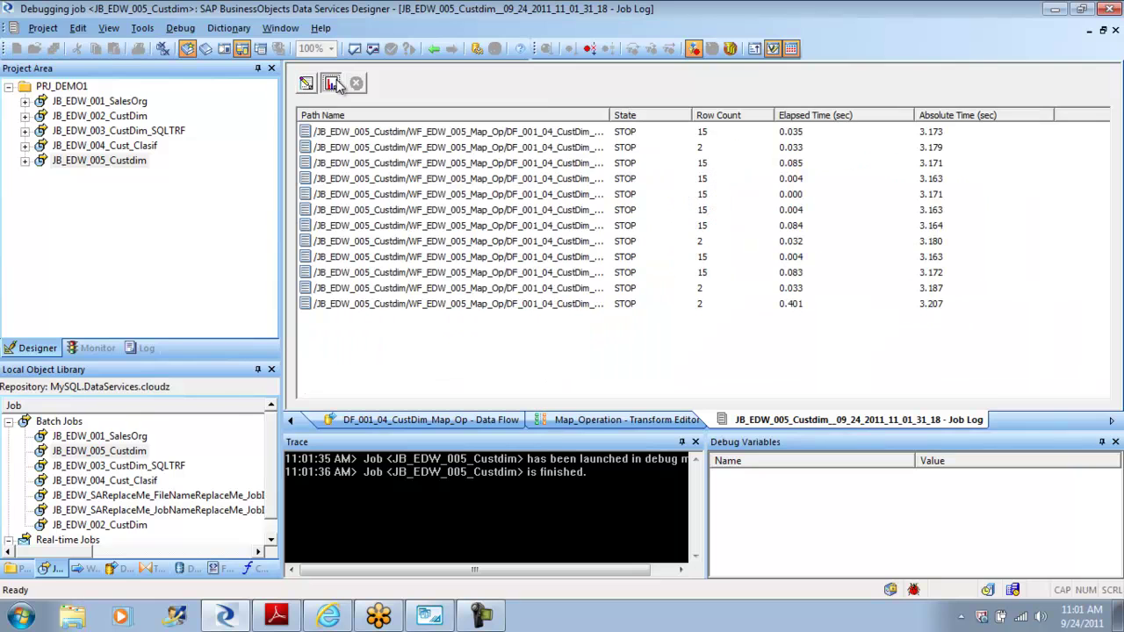
pyautogui.click(434, 49)
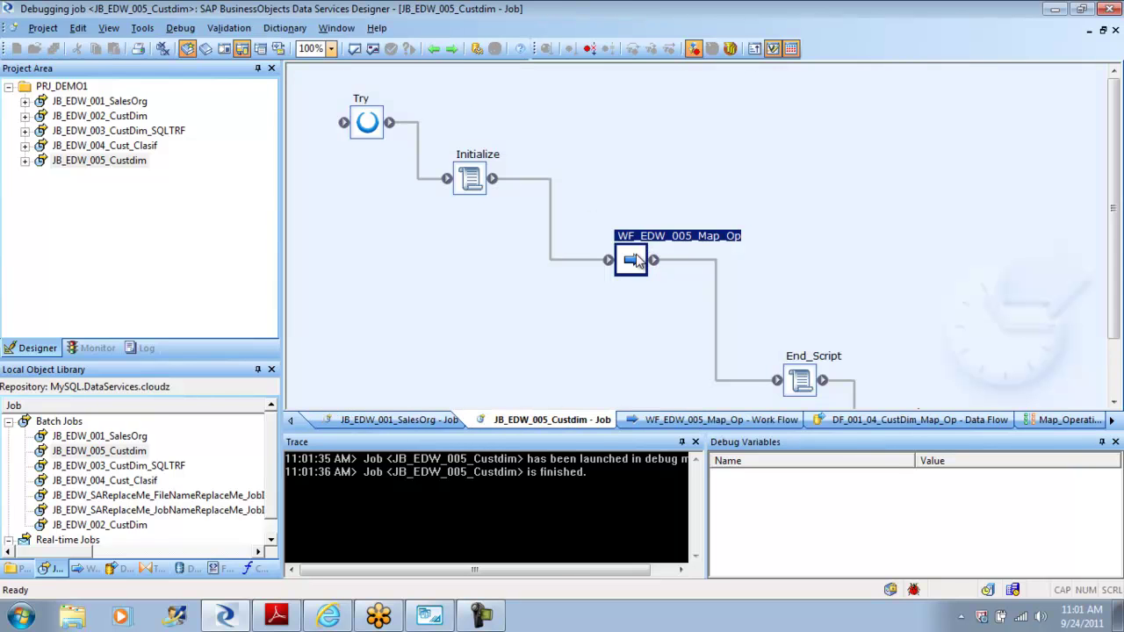
# Step: Open DF_001_04_CustDim_Map_Op and view the rows passing from Table_Comparison to Map_Operation
pyautogui.doubleClick(635, 260)
pyautogui.doubleClick(550, 268)
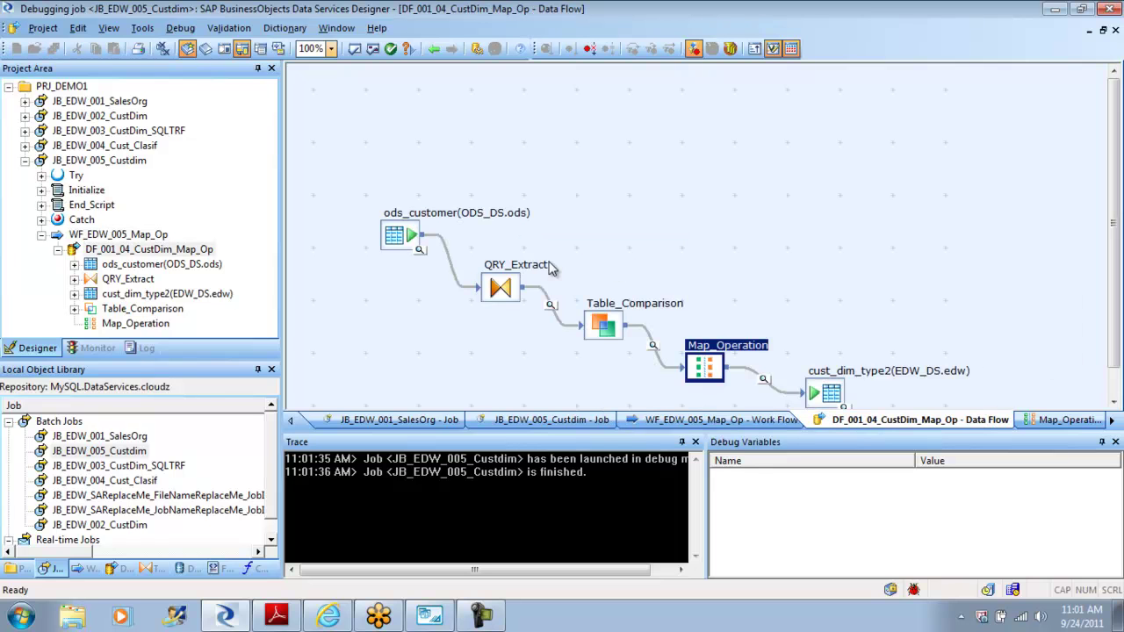
pyautogui.click(654, 351)
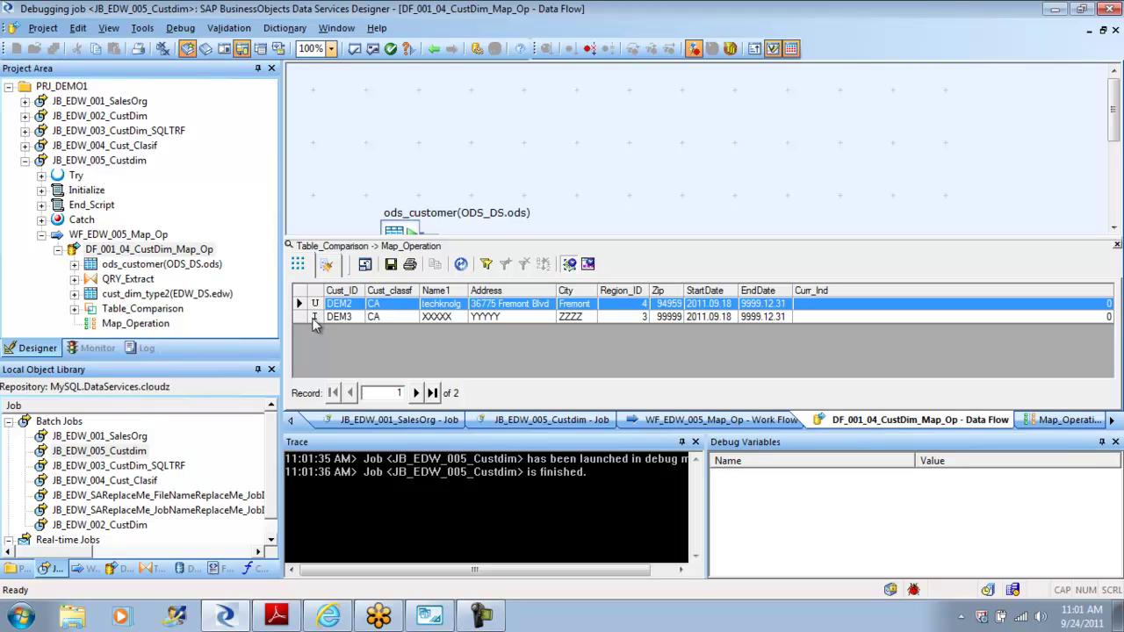
pyautogui.click(1116, 245)
# Step: Check Map_Operation's output: DEM3 flagged insert and DEM2 flagged delete, then close the viewer
pyautogui.click(764, 384)
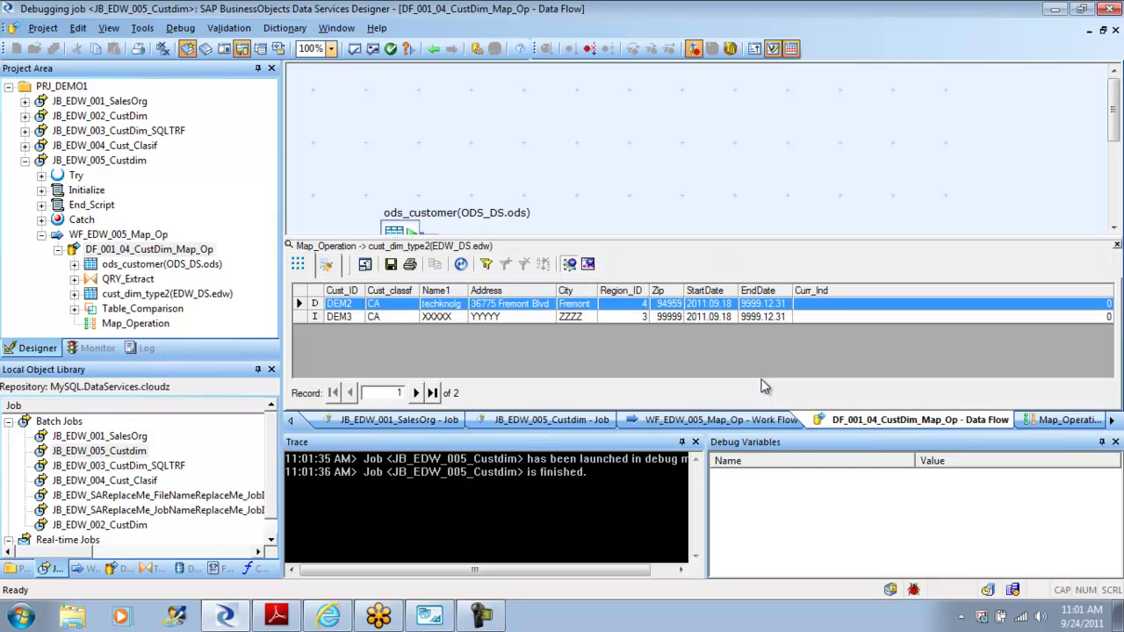
pyautogui.click(322, 318)
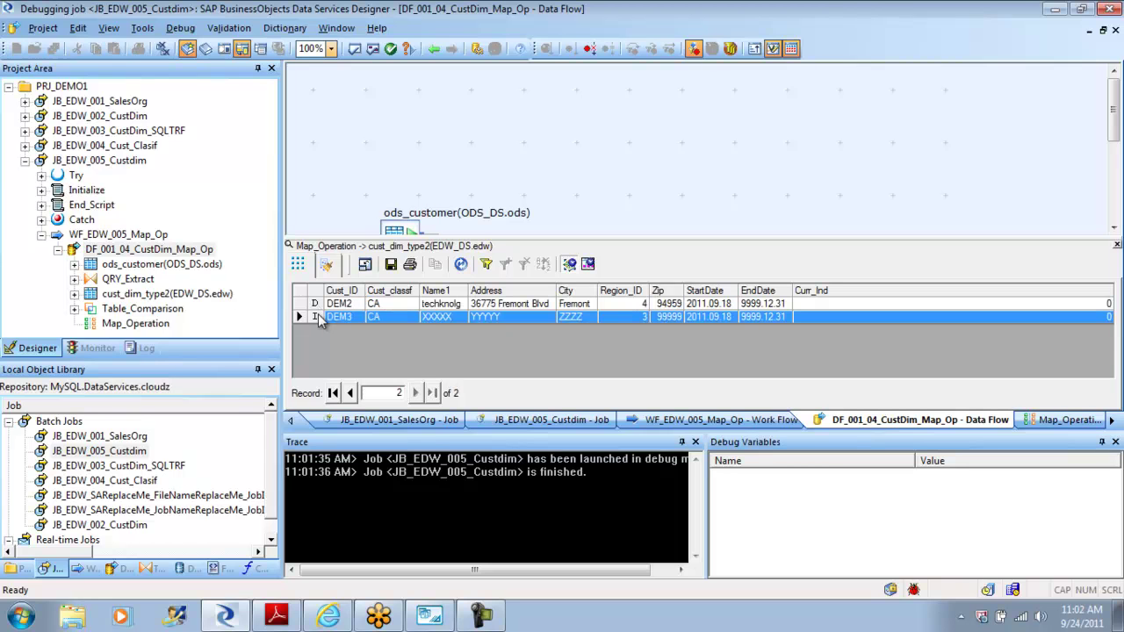
pyautogui.click(318, 305)
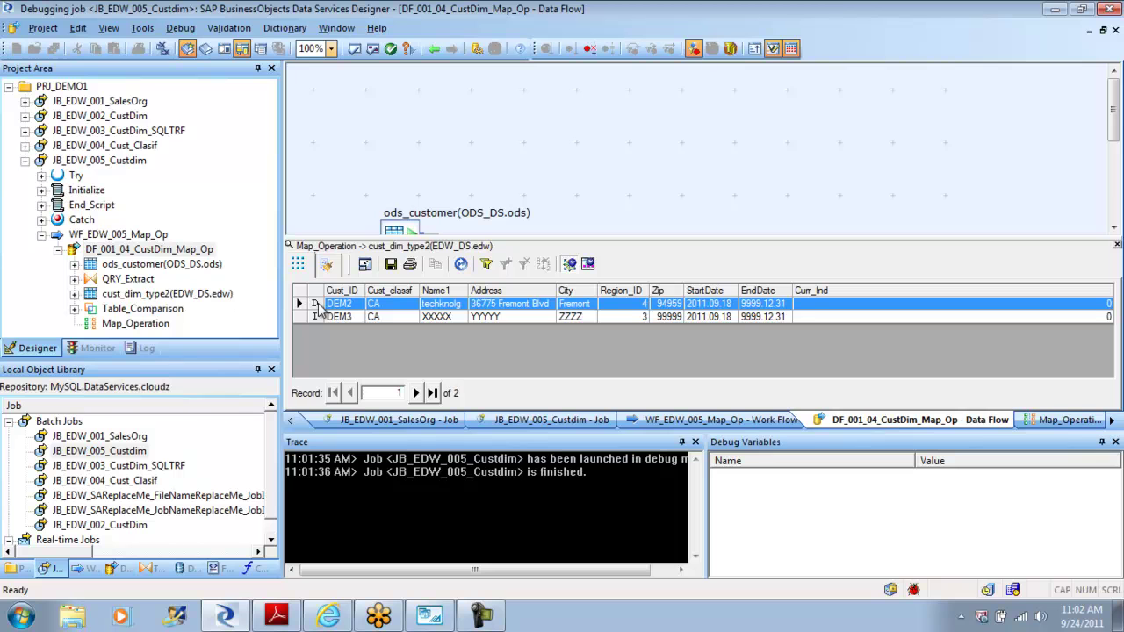
pyautogui.click(1116, 246)
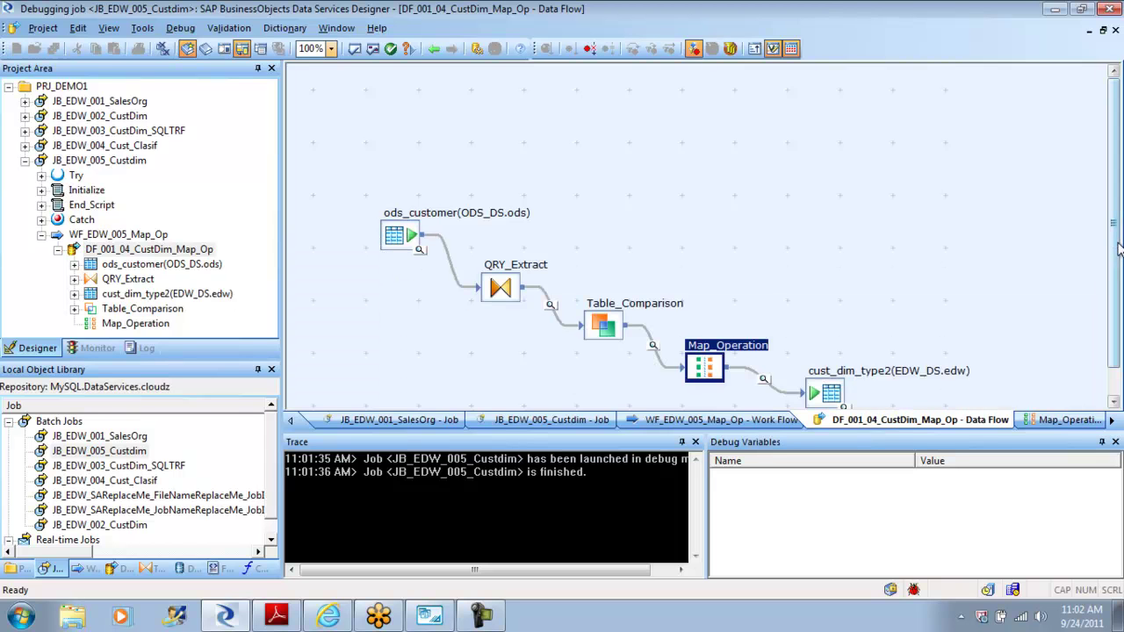
# Step: Preview cust_dim_type2's loaded rows and select the three DEM2 rows starting from the Fremont one
pyautogui.click(843, 407)
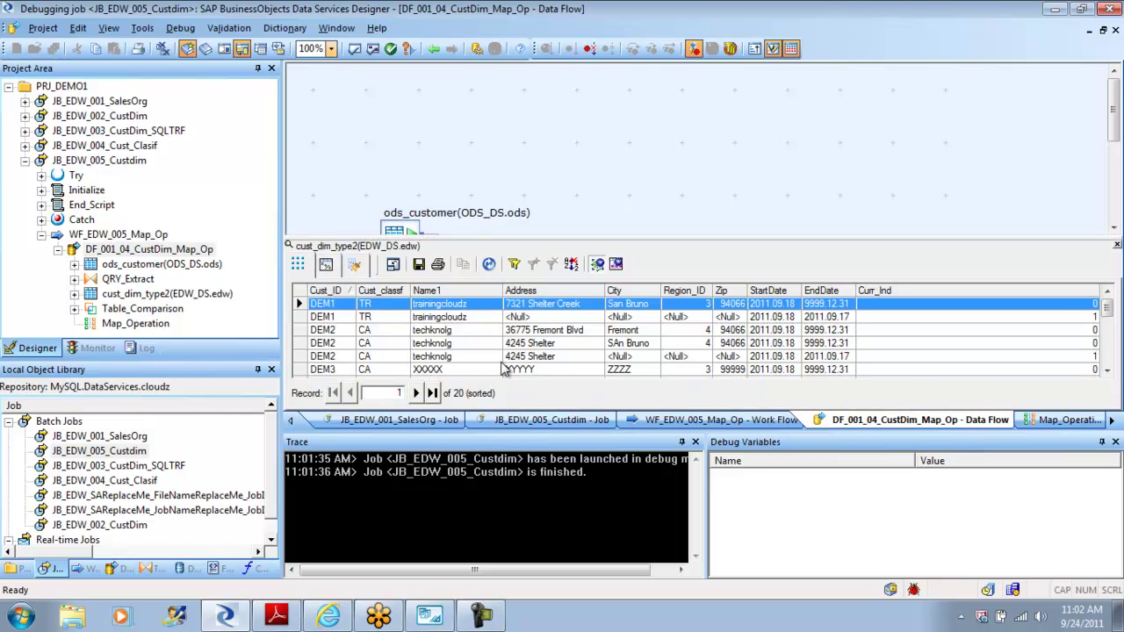
pyautogui.click(299, 331)
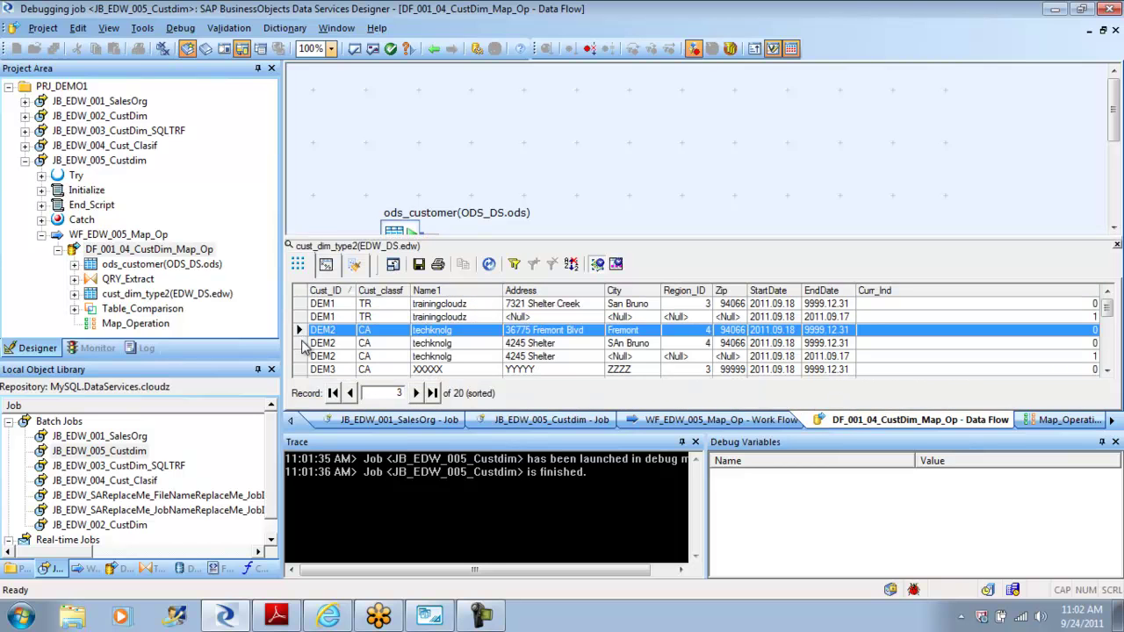
pyautogui.hotkey('shift', 'Down')
pyautogui.hotkey('shift', 'Down')
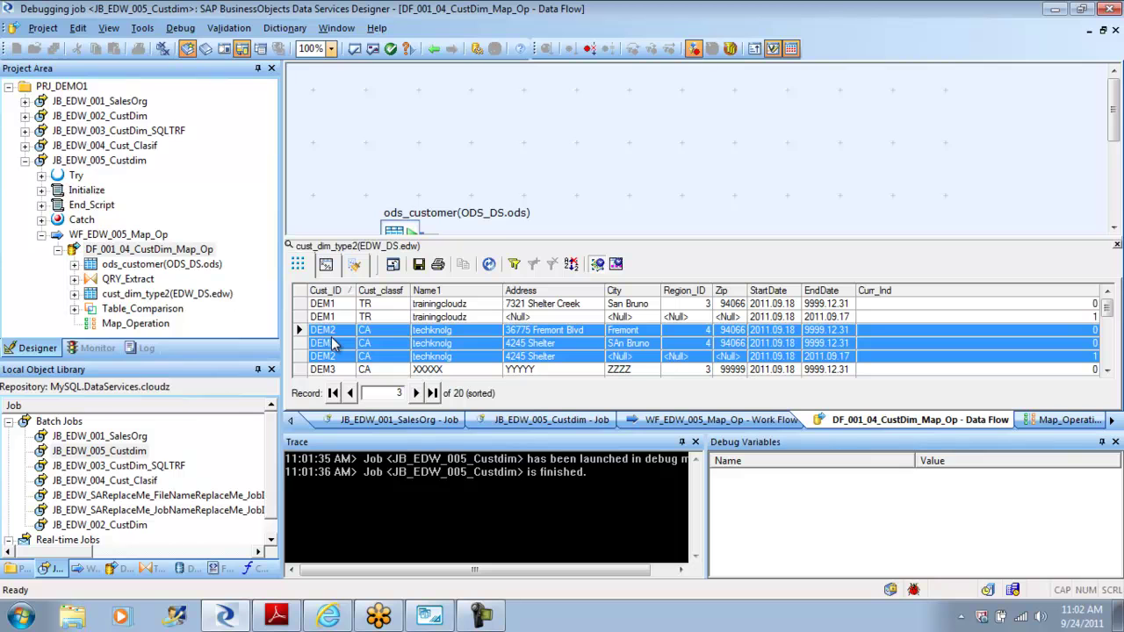
pyautogui.click(182, 30)
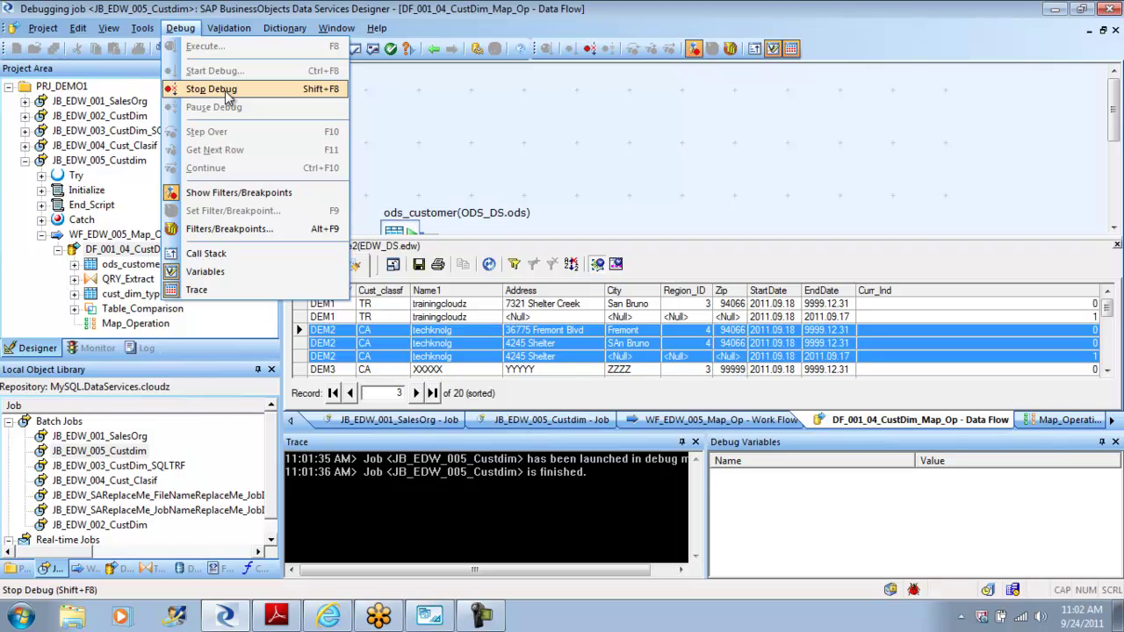
# Step: Review Table_Comparison's settings, including the Cust_ID input column
pyautogui.click(517, 130)
pyautogui.moveTo(1116, 116); pyautogui.dragTo(1116, 195)
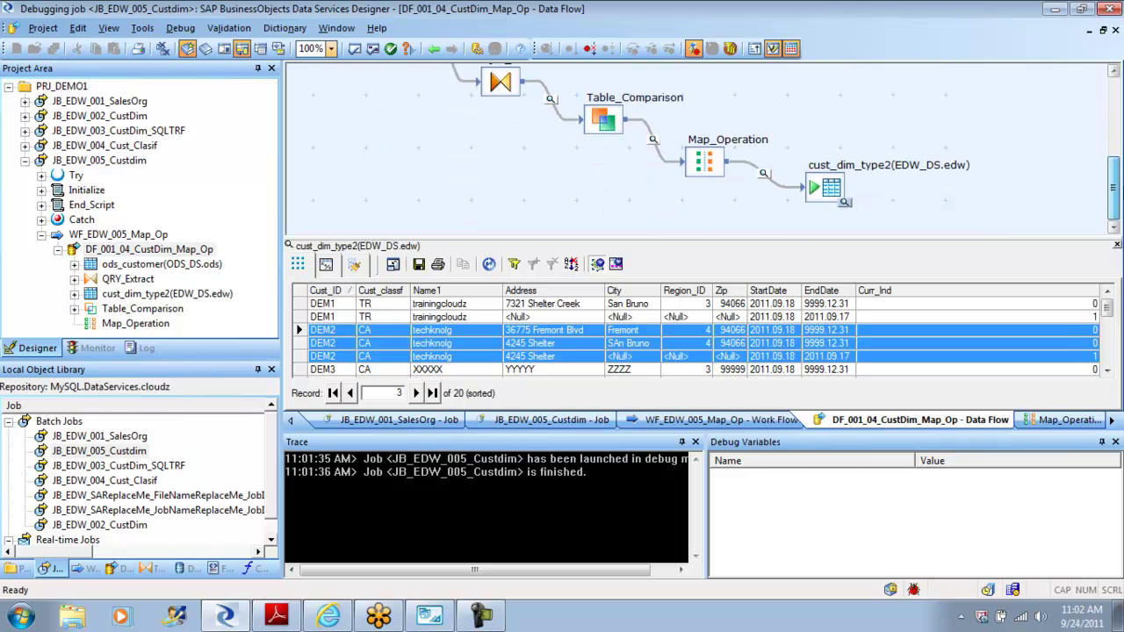
pyautogui.doubleClick(604, 122)
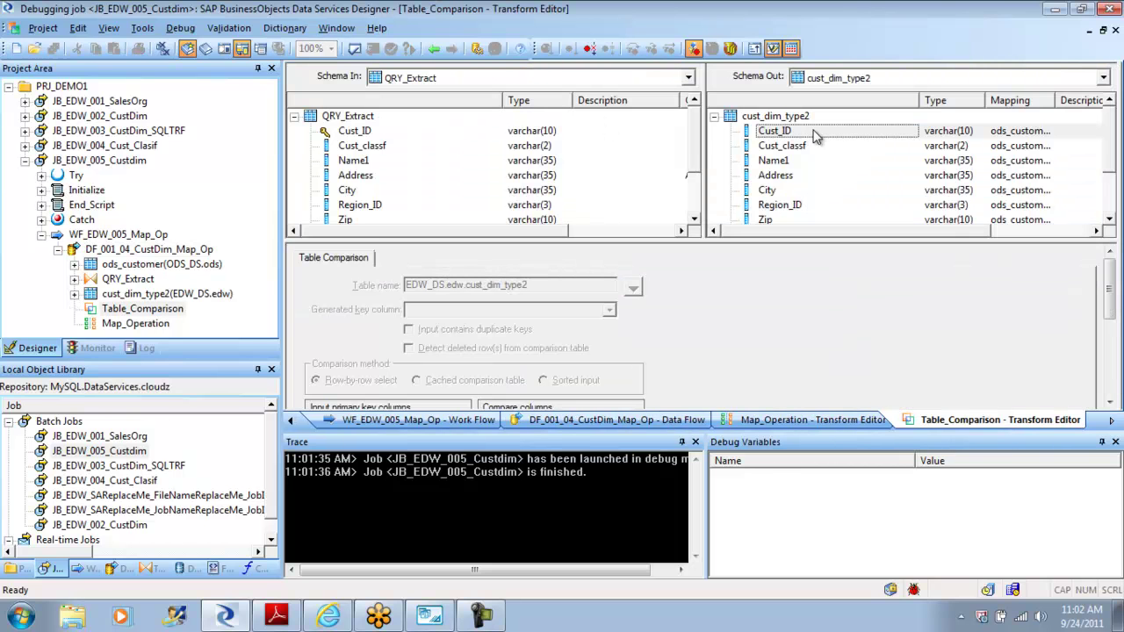
pyautogui.click(355, 132)
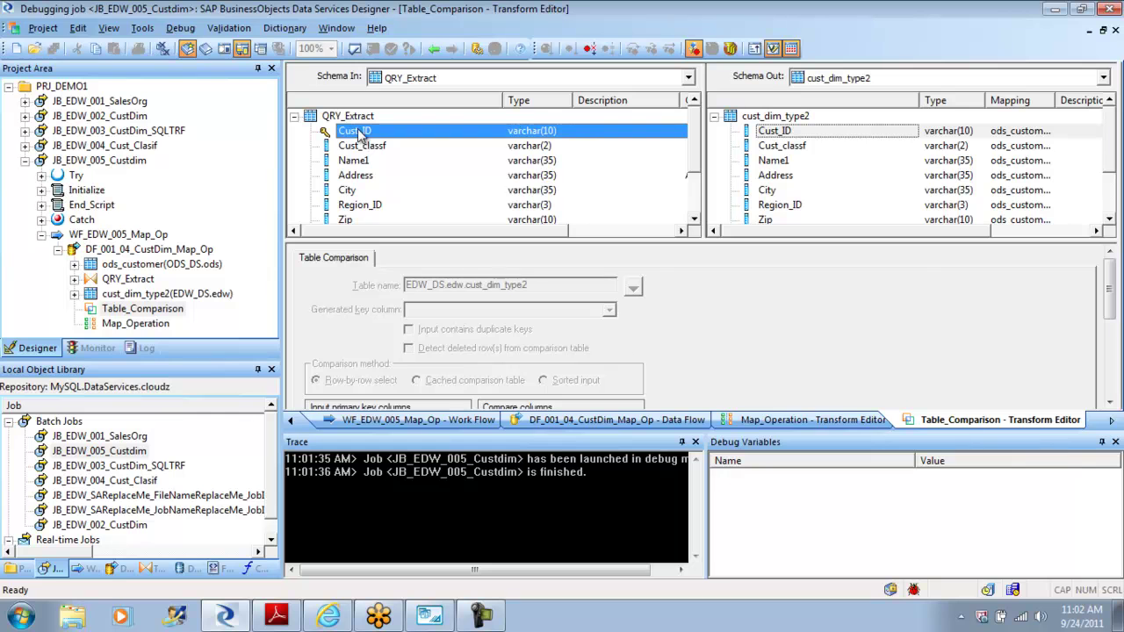
pyautogui.click(434, 49)
pyautogui.click(434, 49)
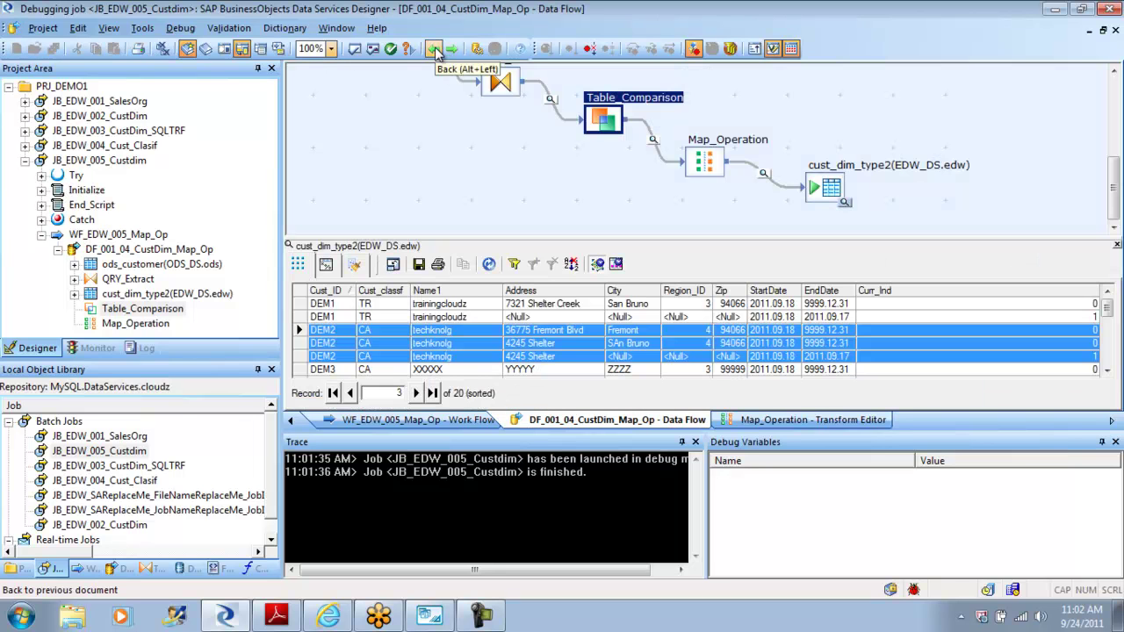
# Step: Check cust_dim_type2's loading options, then stop the debug session
pyautogui.doubleClick(833, 188)
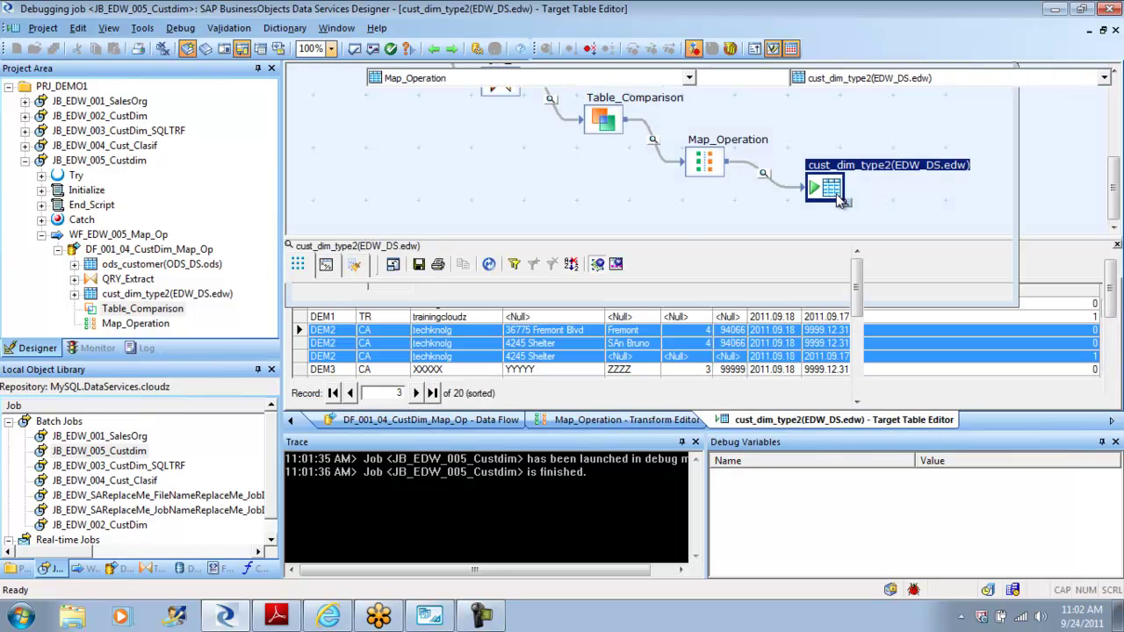
pyautogui.click(359, 261)
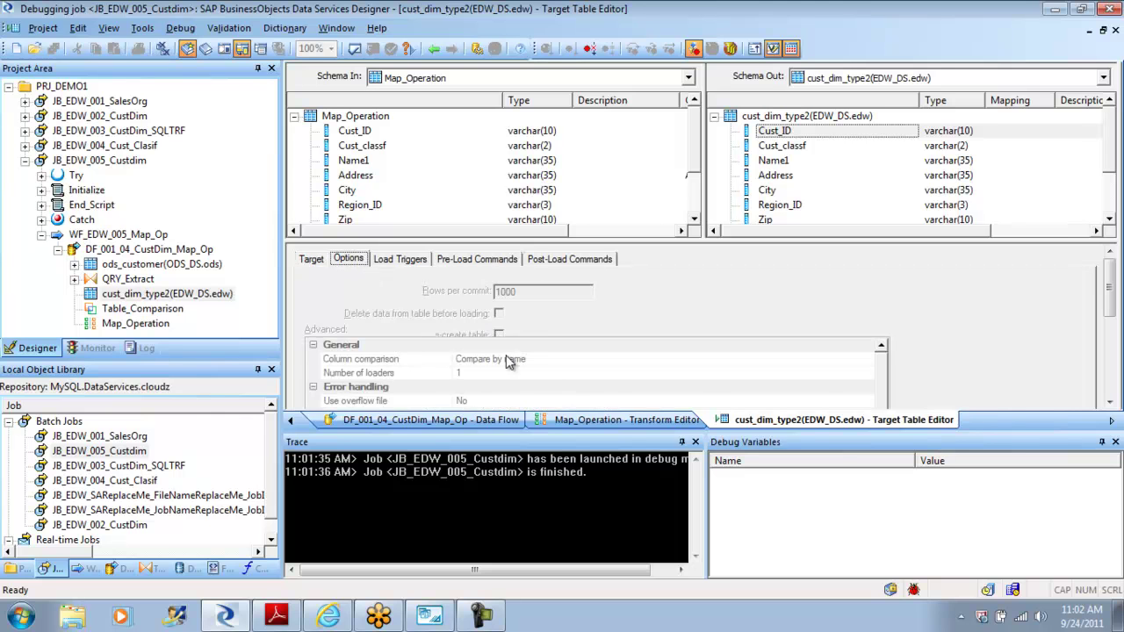
pyautogui.moveTo(1112, 297); pyautogui.dragTo(1112, 327)
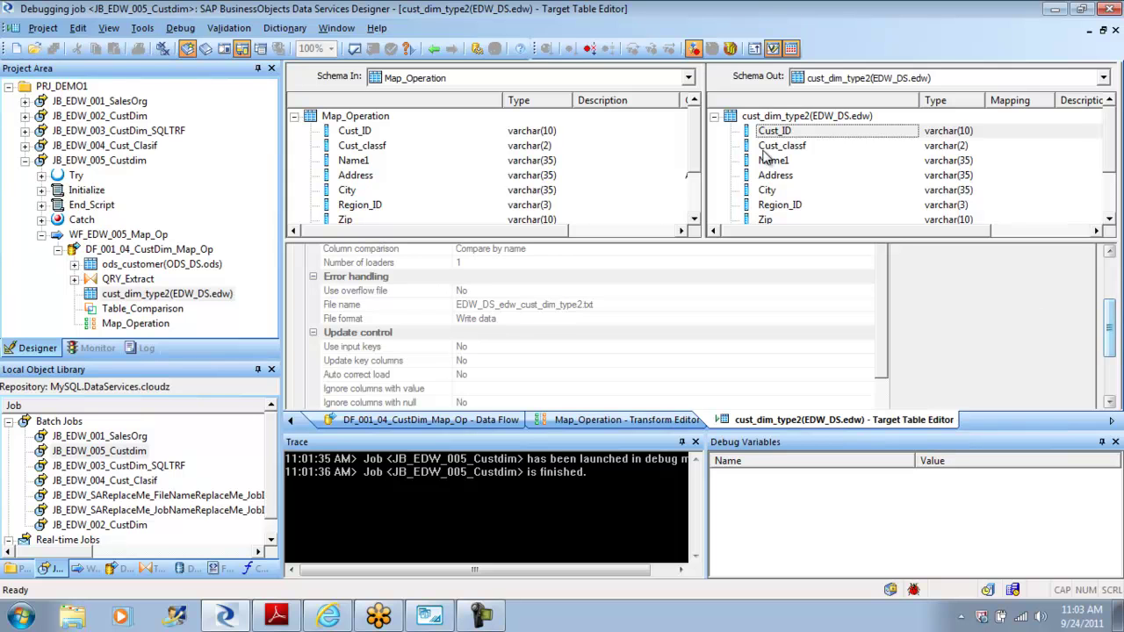
pyautogui.click(436, 50)
pyautogui.click(437, 50)
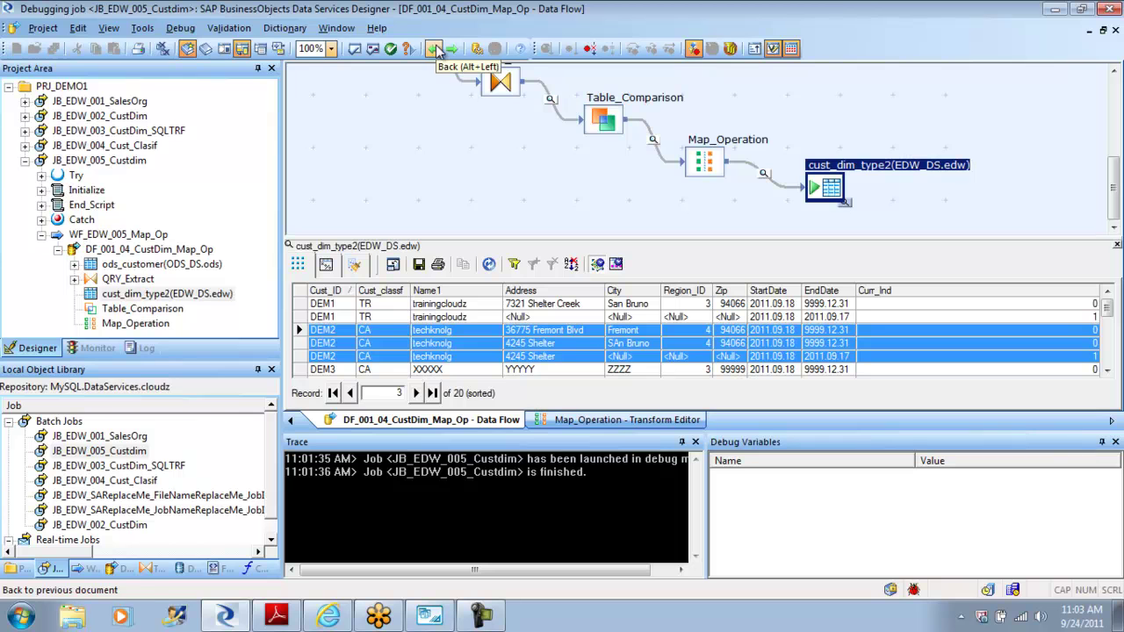
pyautogui.click(181, 28)
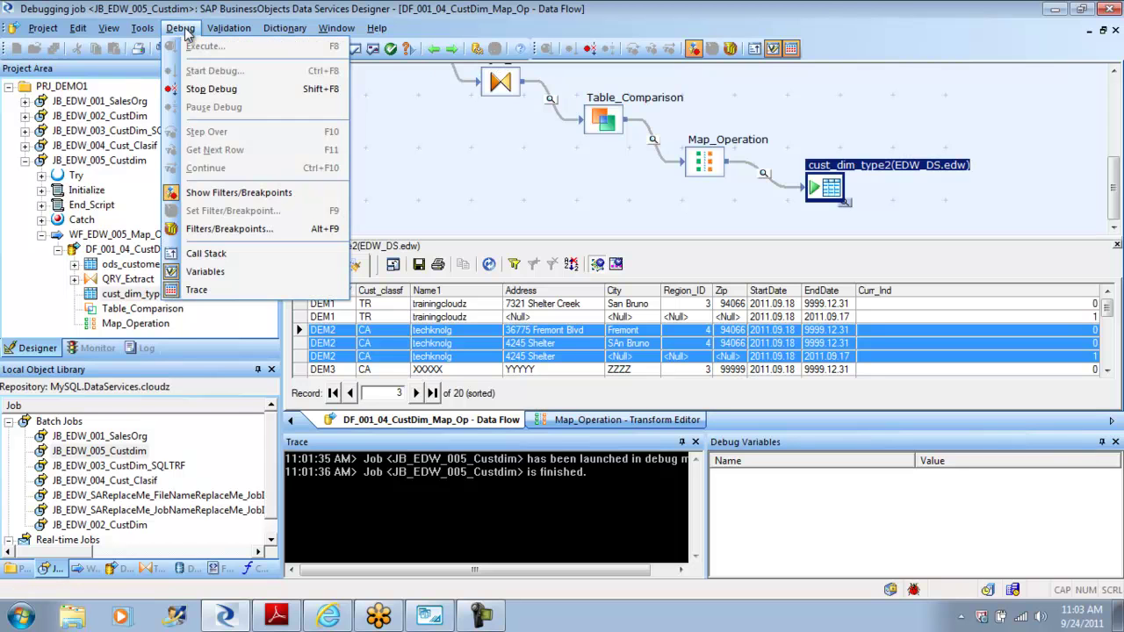
pyautogui.click(233, 90)
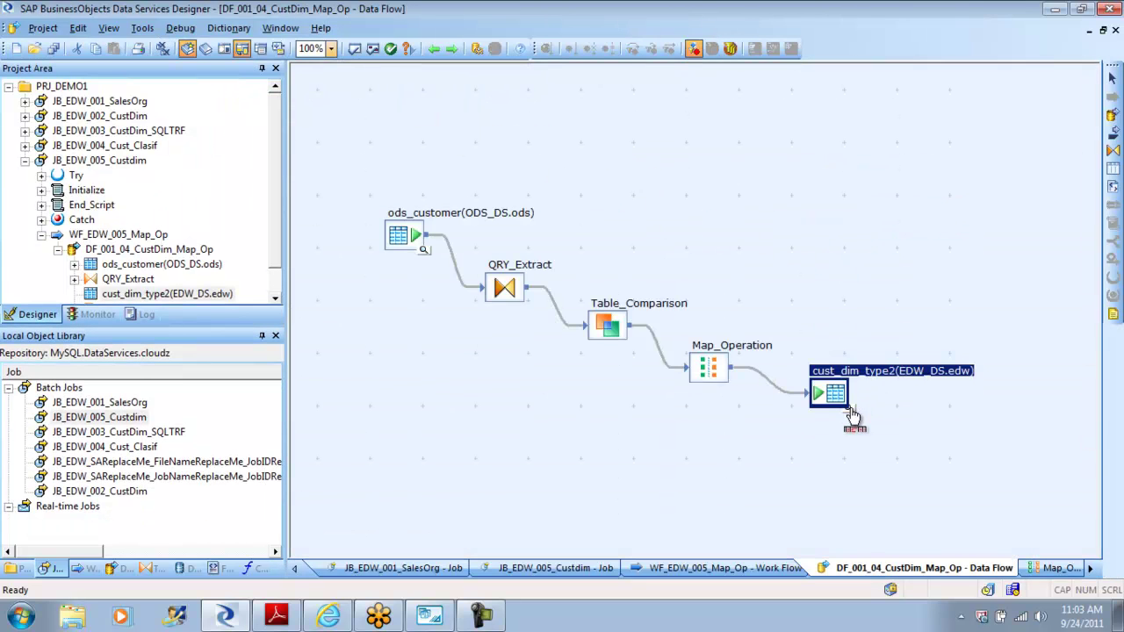
pyautogui.click(851, 408)
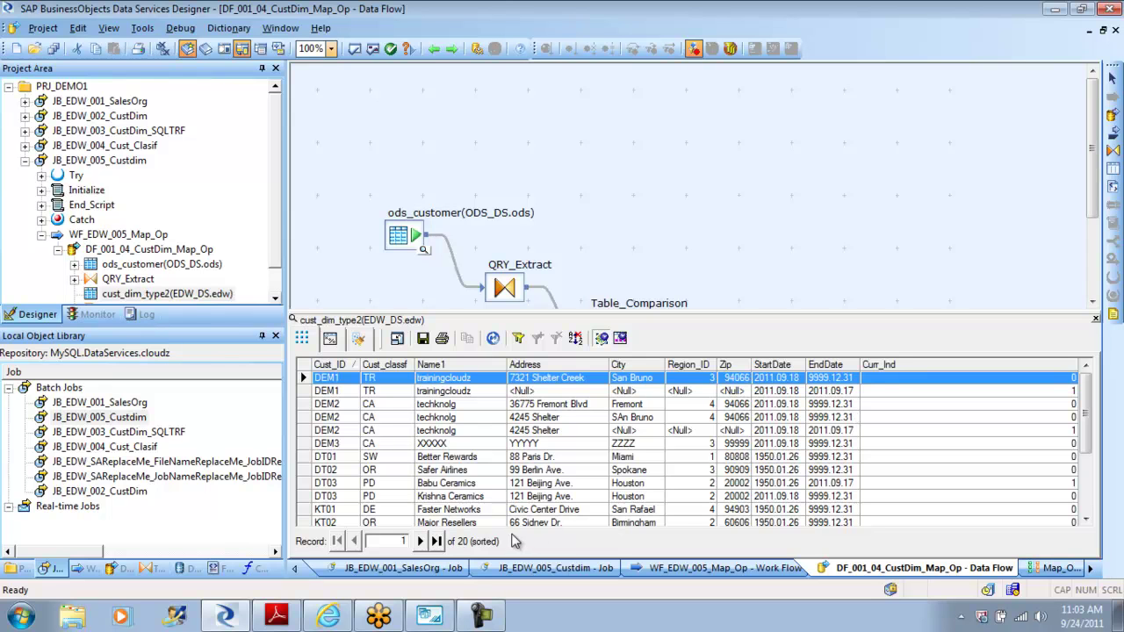
pyautogui.moveTo(1092, 395)
pyautogui.mouseDown()
pyautogui.moveTo(1095, 494)
pyautogui.moveTo(1074, 393)
pyautogui.mouseUp()
pyautogui.click(1074, 393)
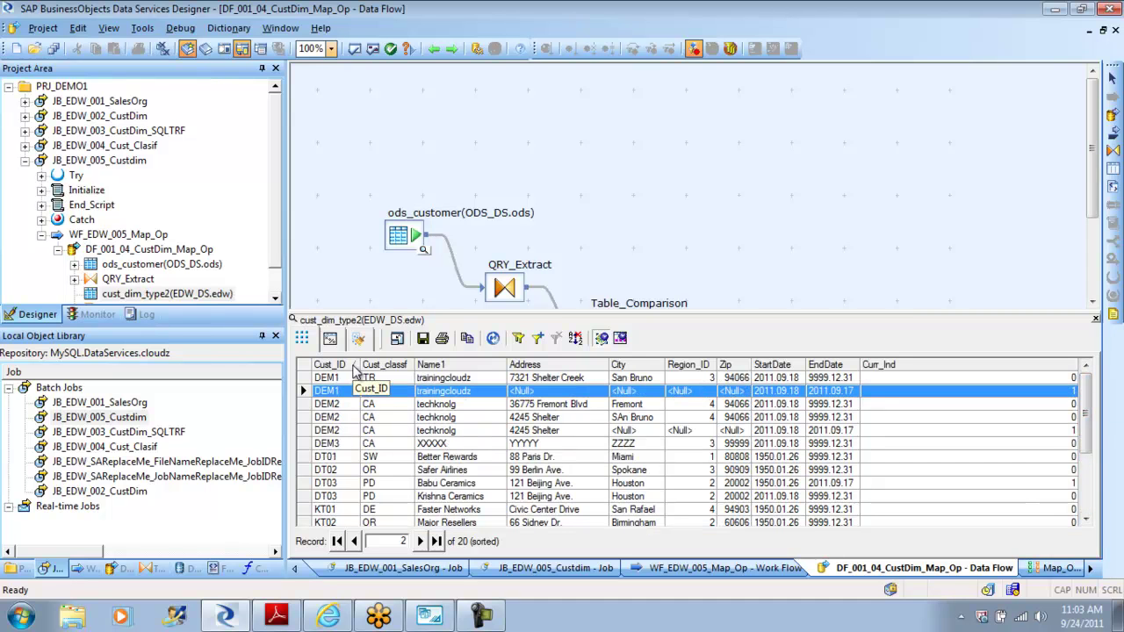
pyautogui.click(352, 364)
pyautogui.click(353, 364)
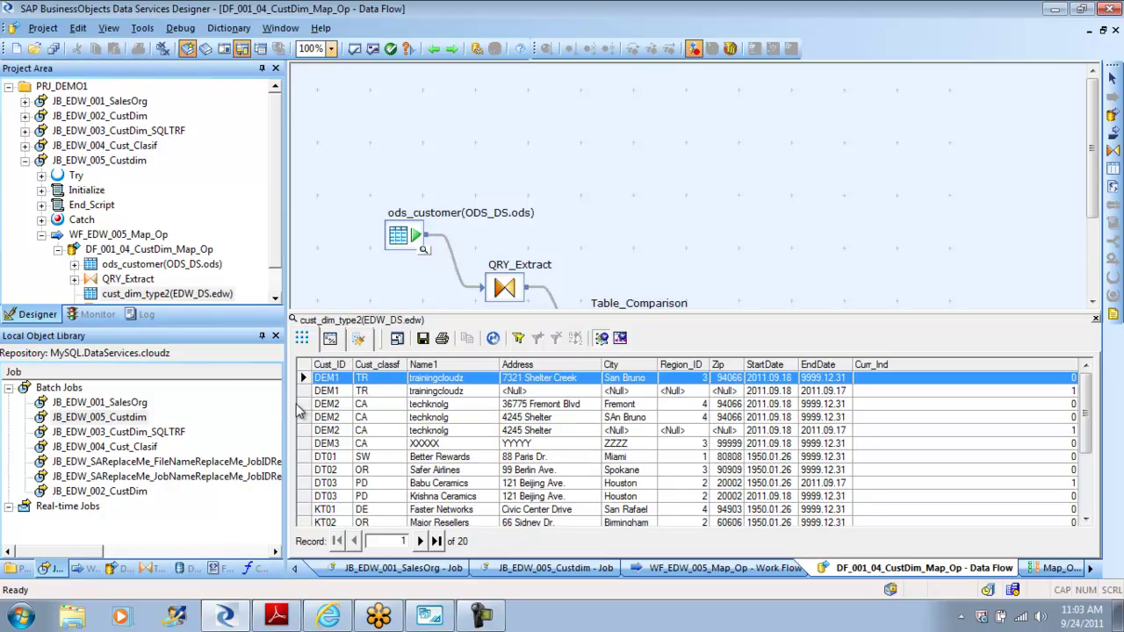
pyautogui.click(302, 404)
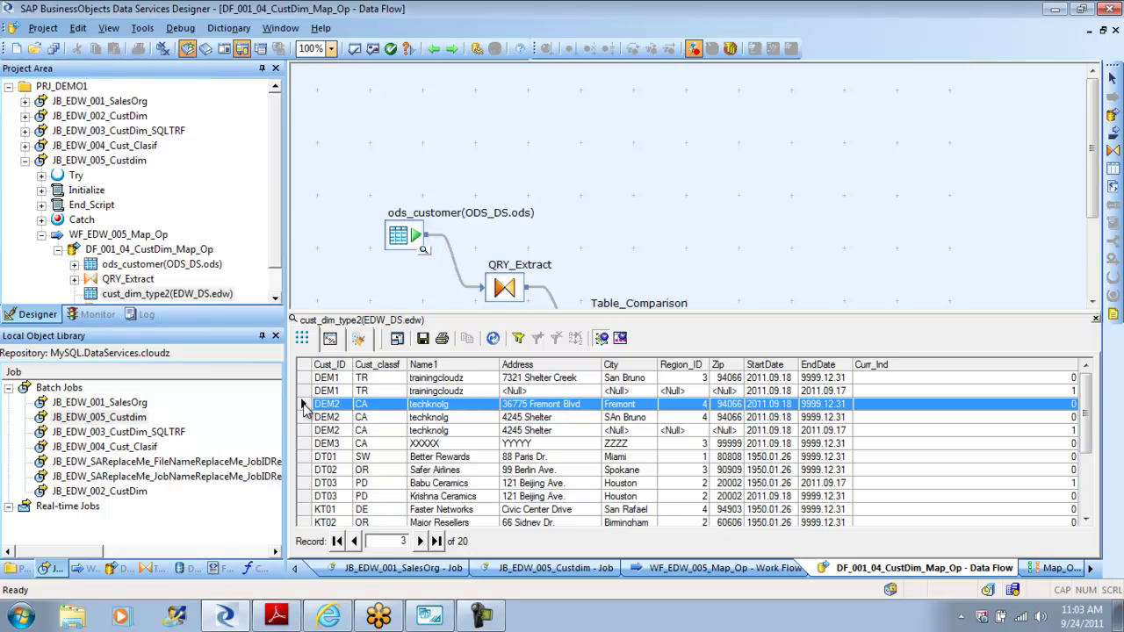
pyautogui.hotkey('shift', 'Down')
pyautogui.hotkey('shift', 'Down')
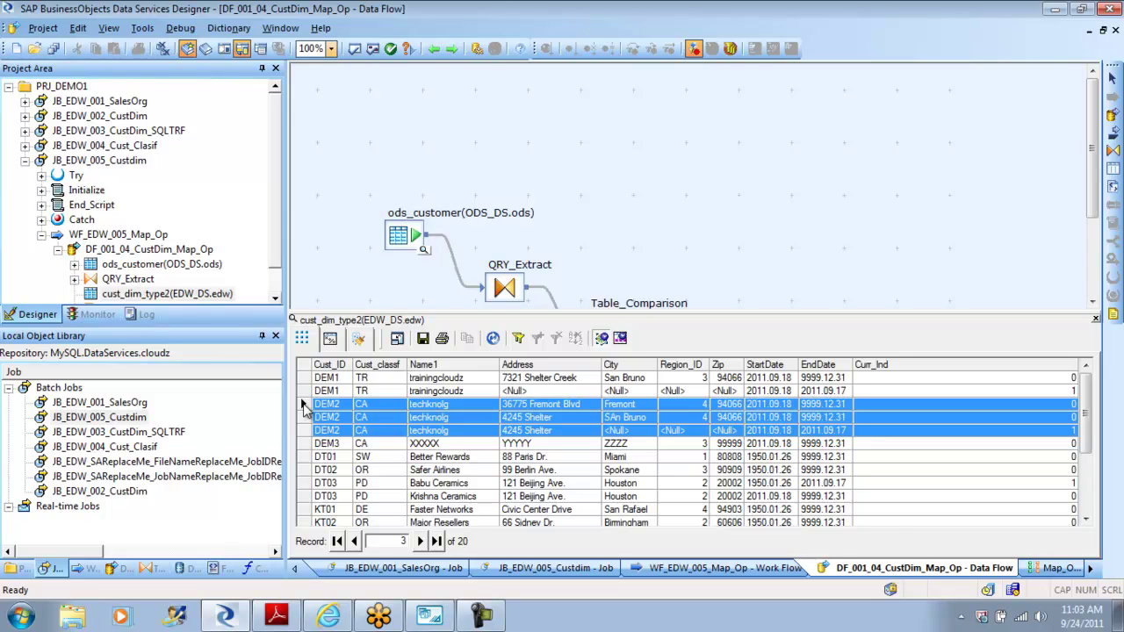
pyautogui.moveTo(1088, 399); pyautogui.dragTo(1089, 469)
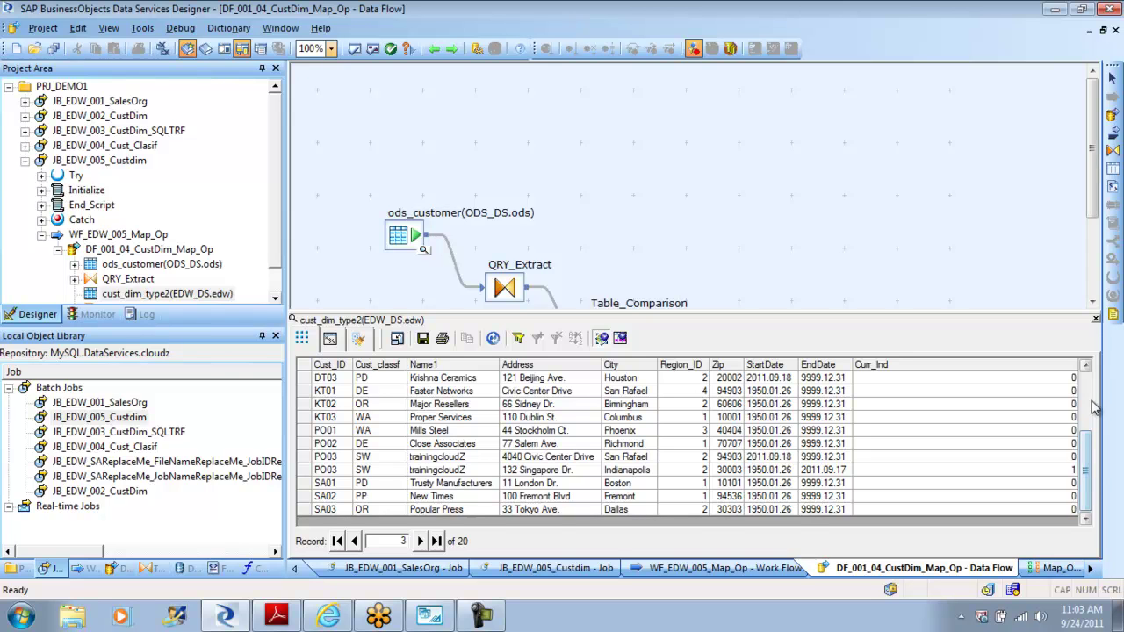
pyautogui.click(1088, 367)
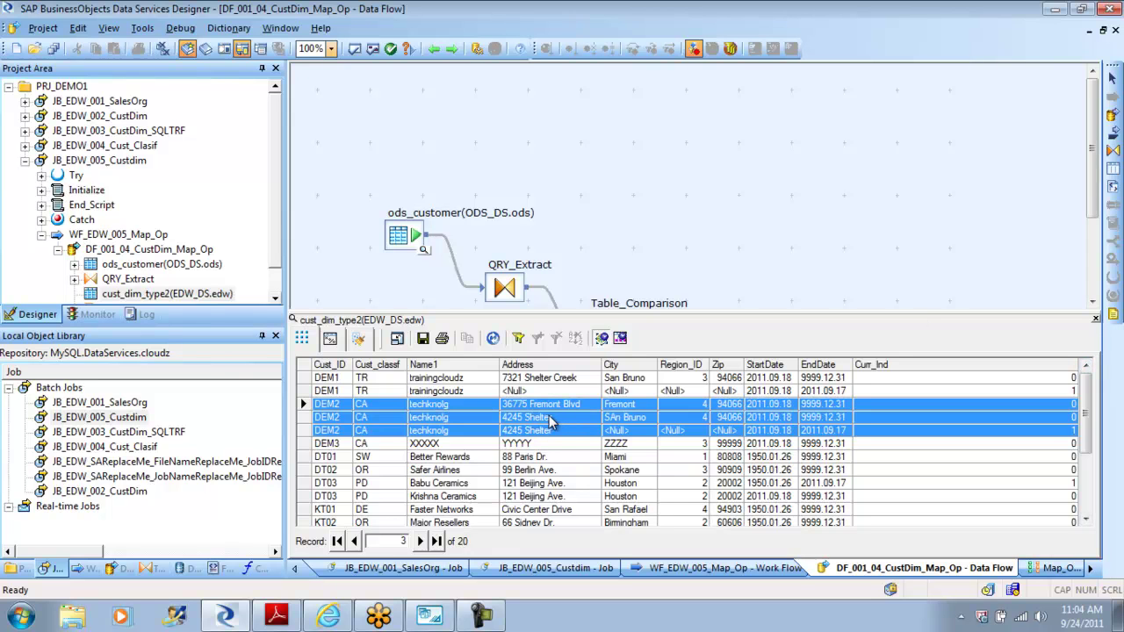
pyautogui.click(620, 431)
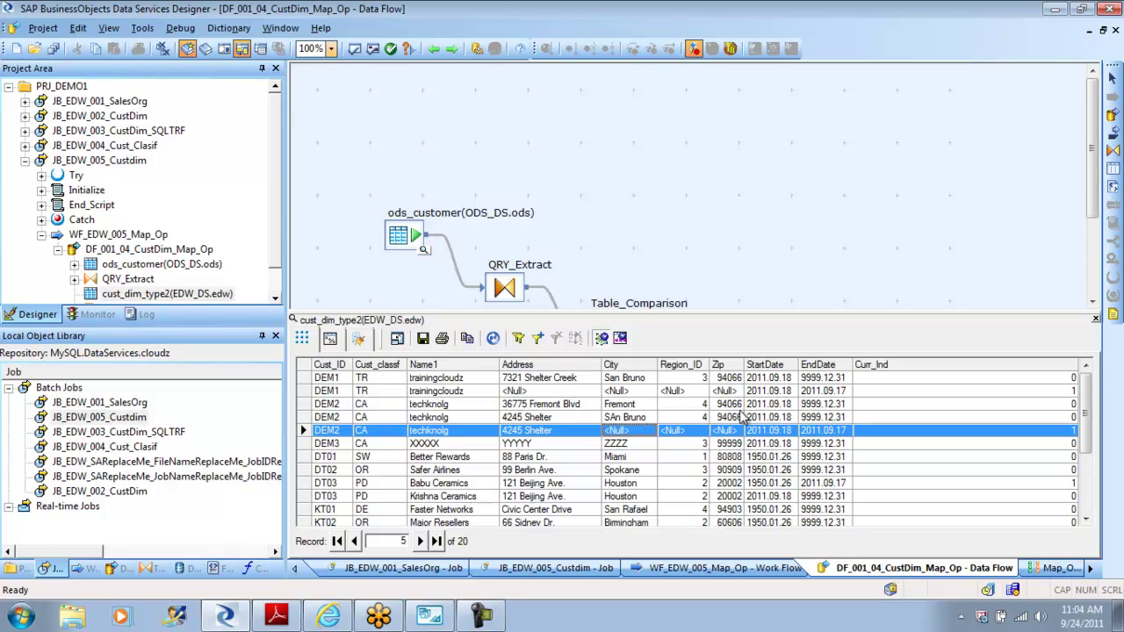
pyautogui.click(734, 406)
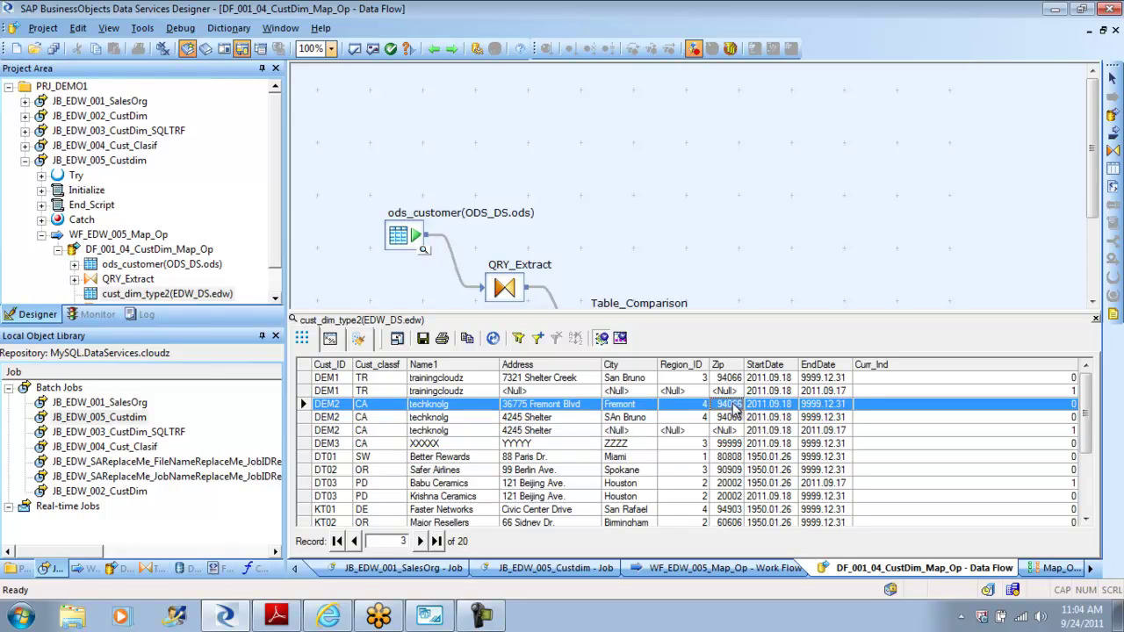
pyautogui.moveTo(1087, 395)
pyautogui.mouseDown()
pyautogui.moveTo(1089, 498)
pyautogui.moveTo(1087, 378)
pyautogui.mouseUp()
pyautogui.click(1096, 322)
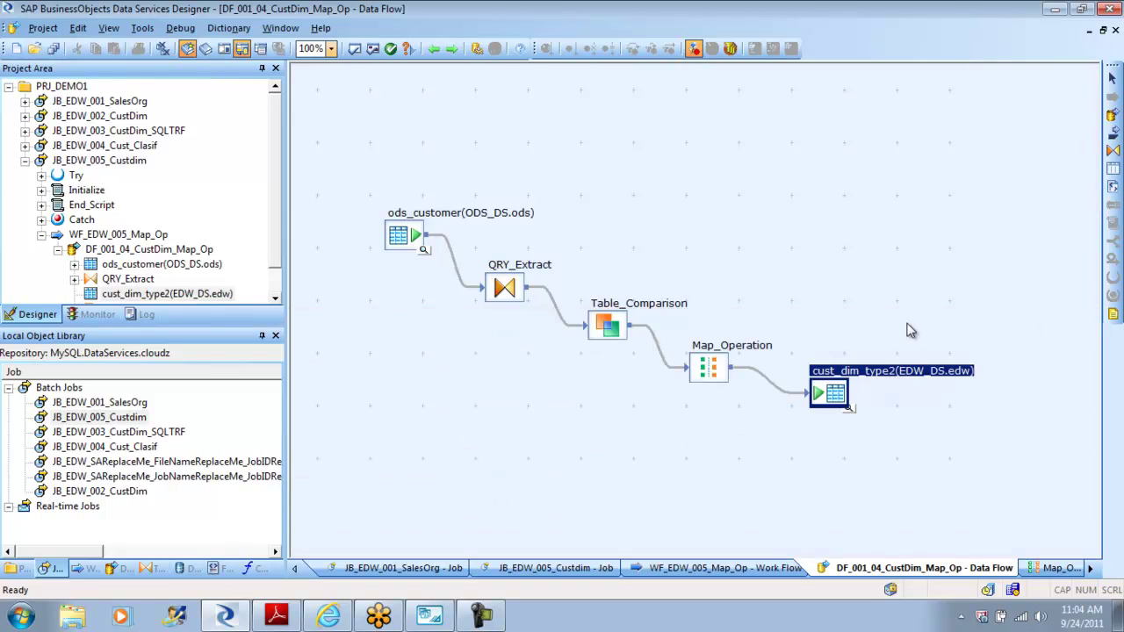
# Step: Review the cust_dim_type2 target's loading options in the Map_Op data flow
pyautogui.doubleClick(832, 397)
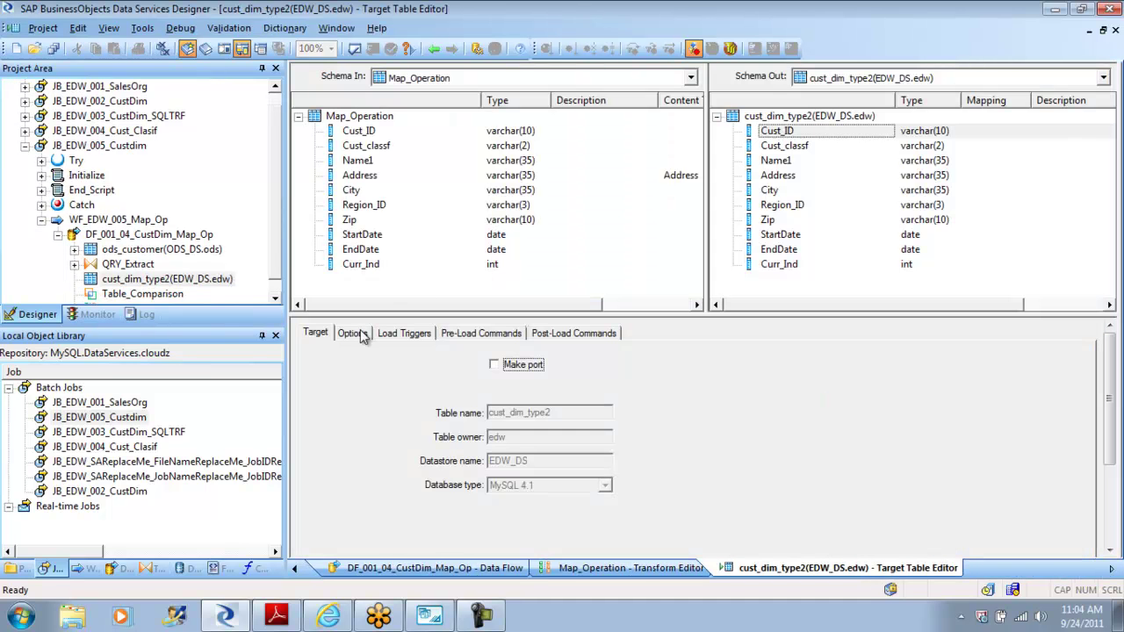
pyautogui.click(356, 334)
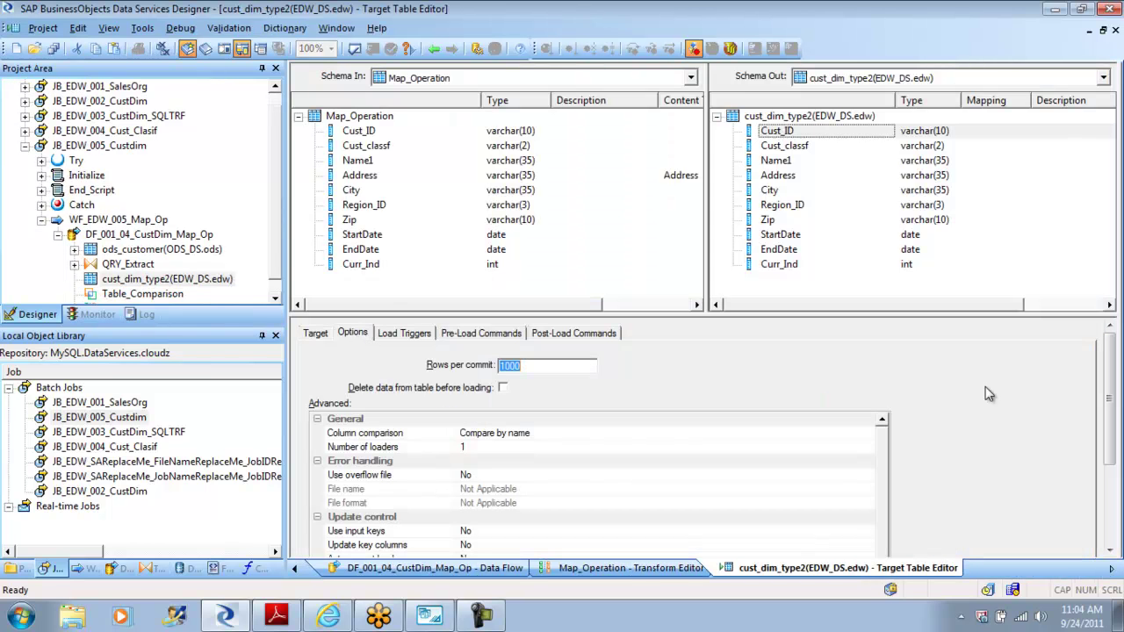
pyautogui.moveTo(1114, 352)
pyautogui.mouseDown()
pyautogui.moveTo(1114, 386)
pyautogui.moveTo(1113, 333)
pyautogui.mouseUp()
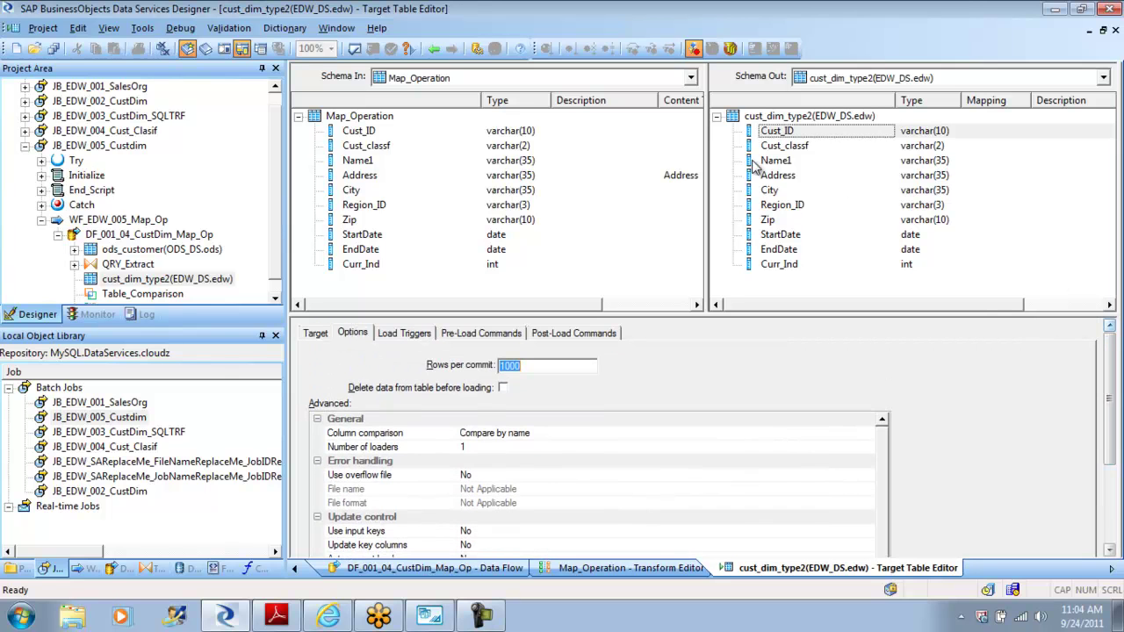
pyautogui.click(434, 50)
pyautogui.click(434, 50)
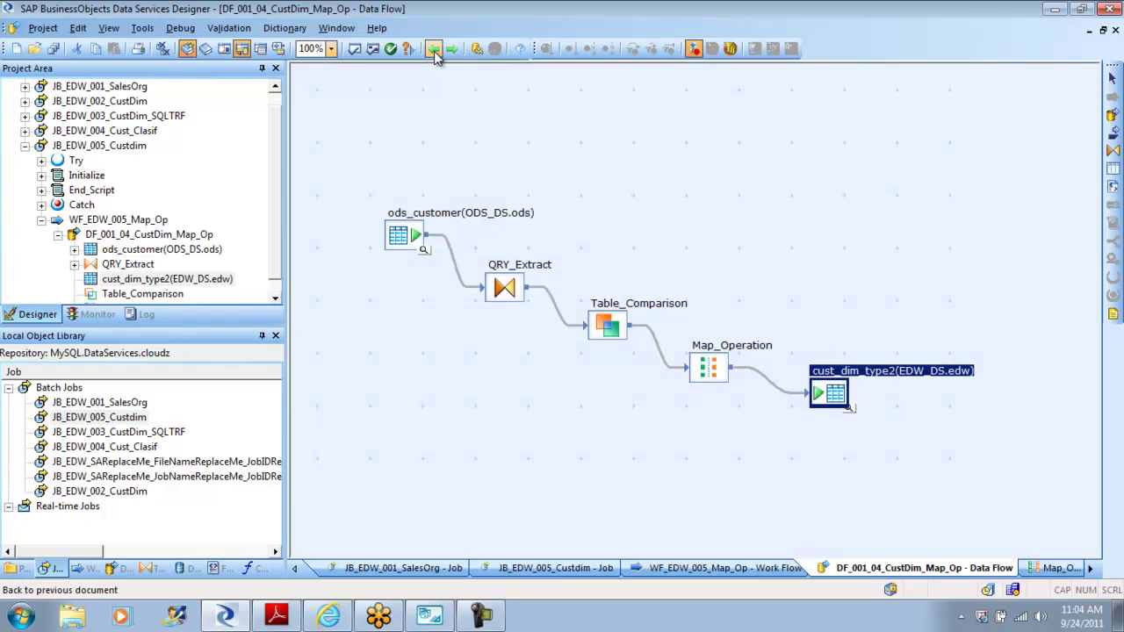
# Step: Inspect the Map_Operation transform's row-type mapping settings twice
pyautogui.doubleClick(712, 368)
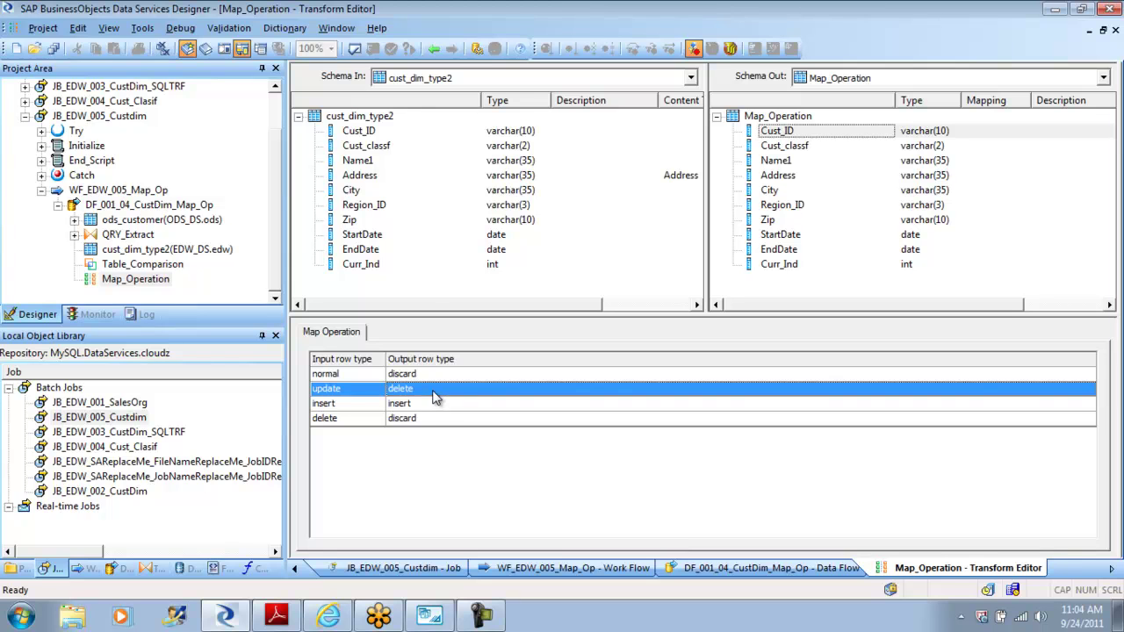
pyautogui.click(435, 50)
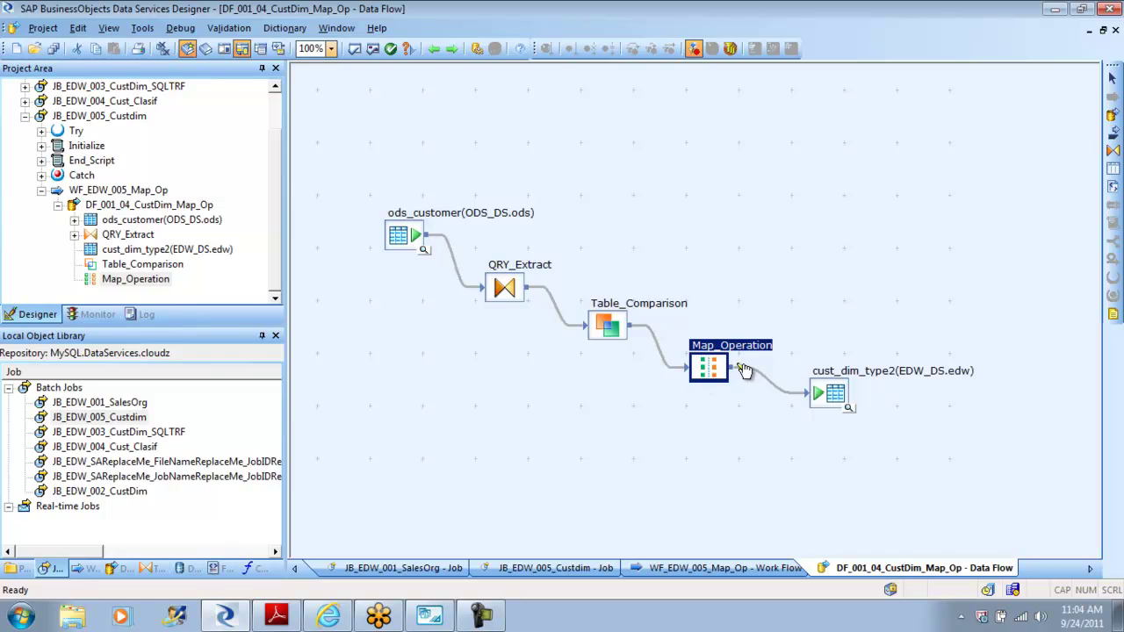
pyautogui.doubleClick(707, 369)
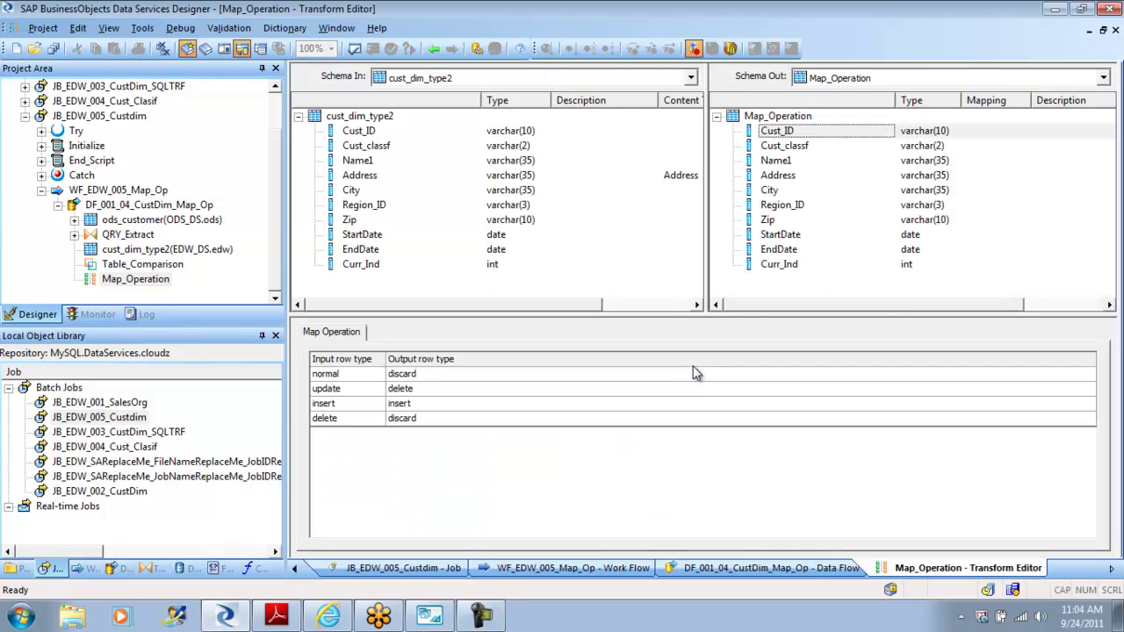
pyautogui.click(437, 49)
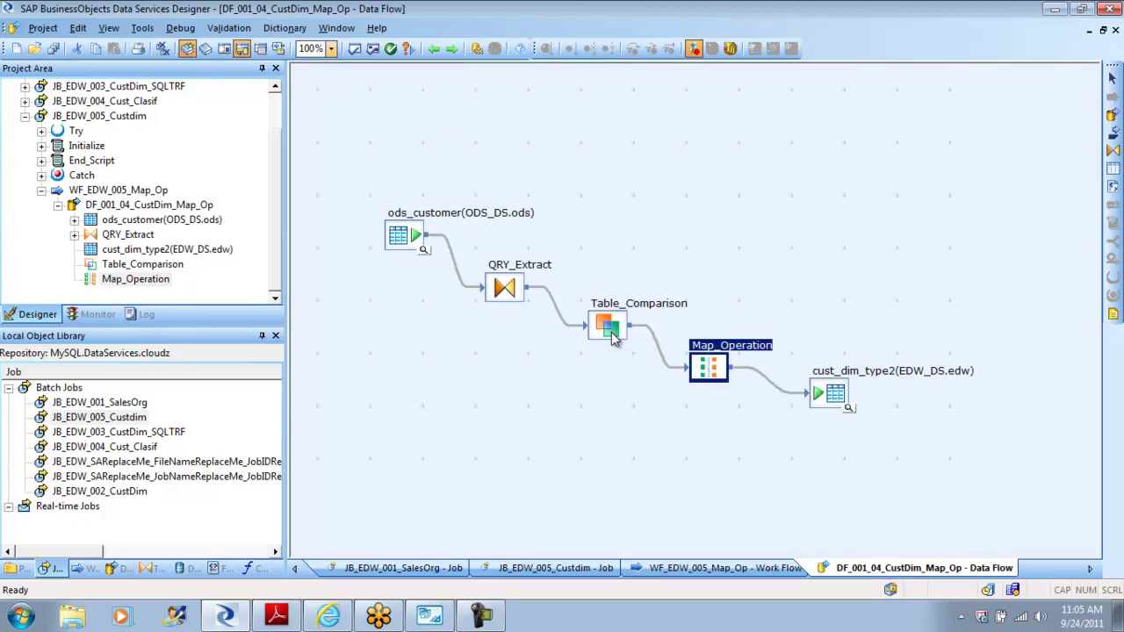
# Step: Inspect Table_Comparison's settings, then back out to the WF_EDW_005_Map_Op work flow
pyautogui.click(611, 332)
pyautogui.doubleClick(611, 332)
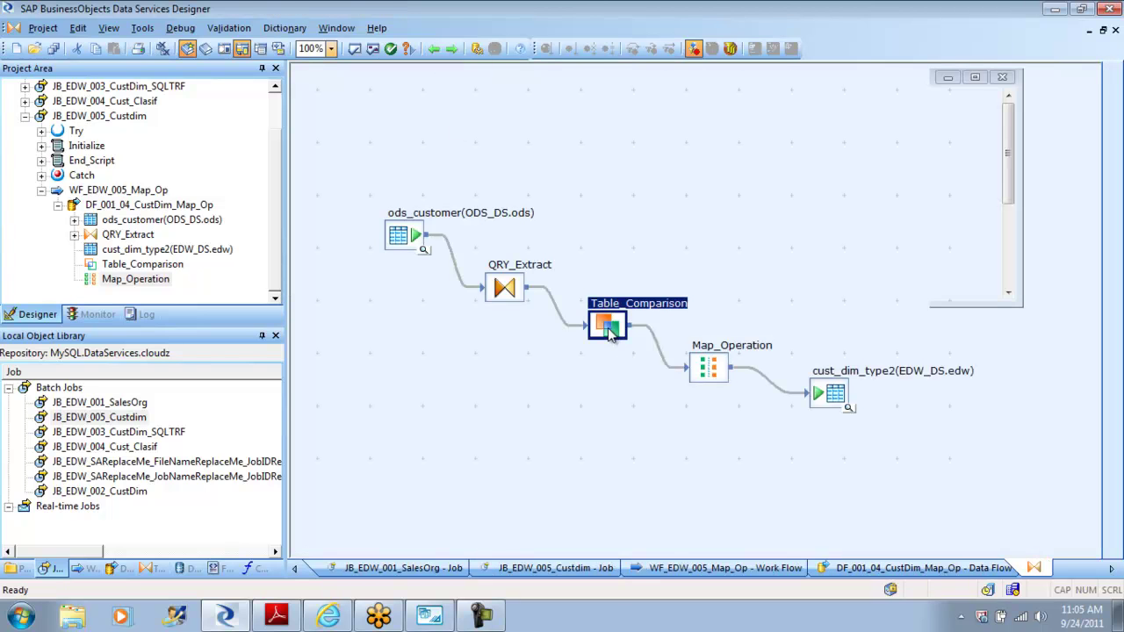
pyautogui.moveTo(1111, 360)
pyautogui.mouseDown()
pyautogui.moveTo(1111, 427)
pyautogui.moveTo(1117, 380)
pyautogui.mouseUp()
pyautogui.click(436, 49)
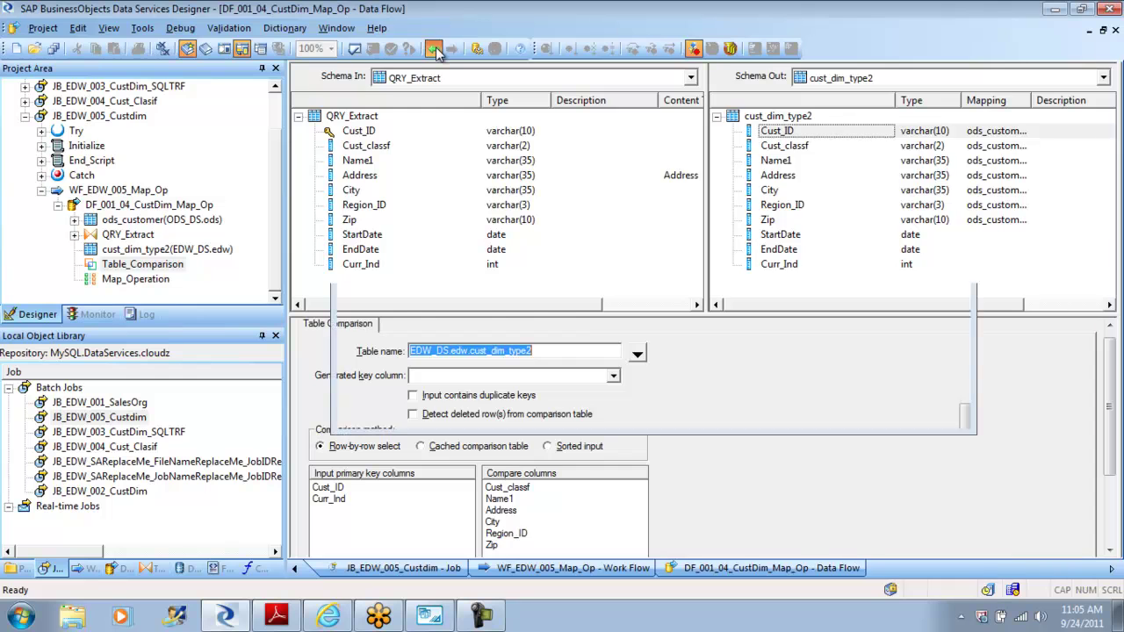
pyautogui.click(436, 49)
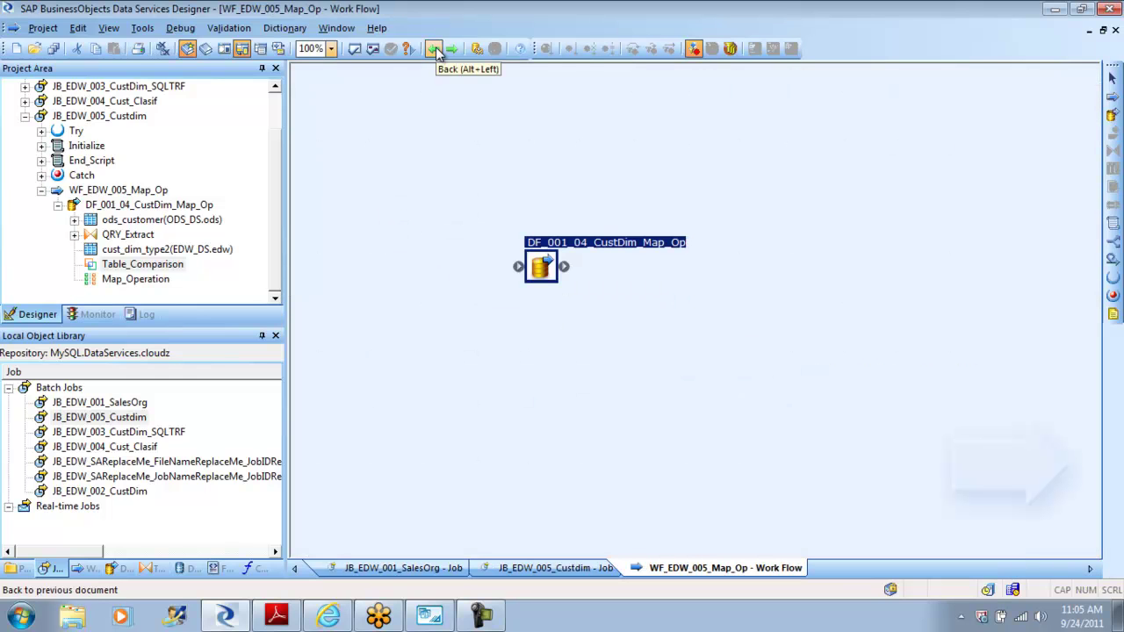
pyautogui.moveTo(275, 180); pyautogui.dragTo(276, 124)
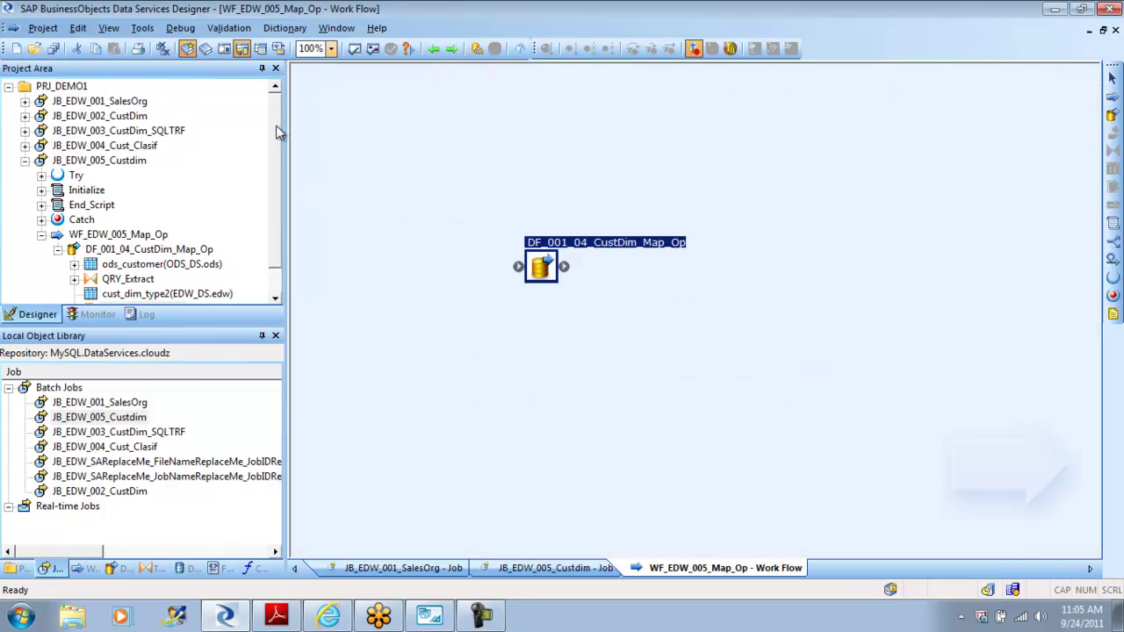
# Step: In JB_EDW_001_SalesOrg's DF_001_04_CustDim_Type2, tick History_Preserving's 'Preserve delete row(s) as update row(s)'
pyautogui.click(127, 104)
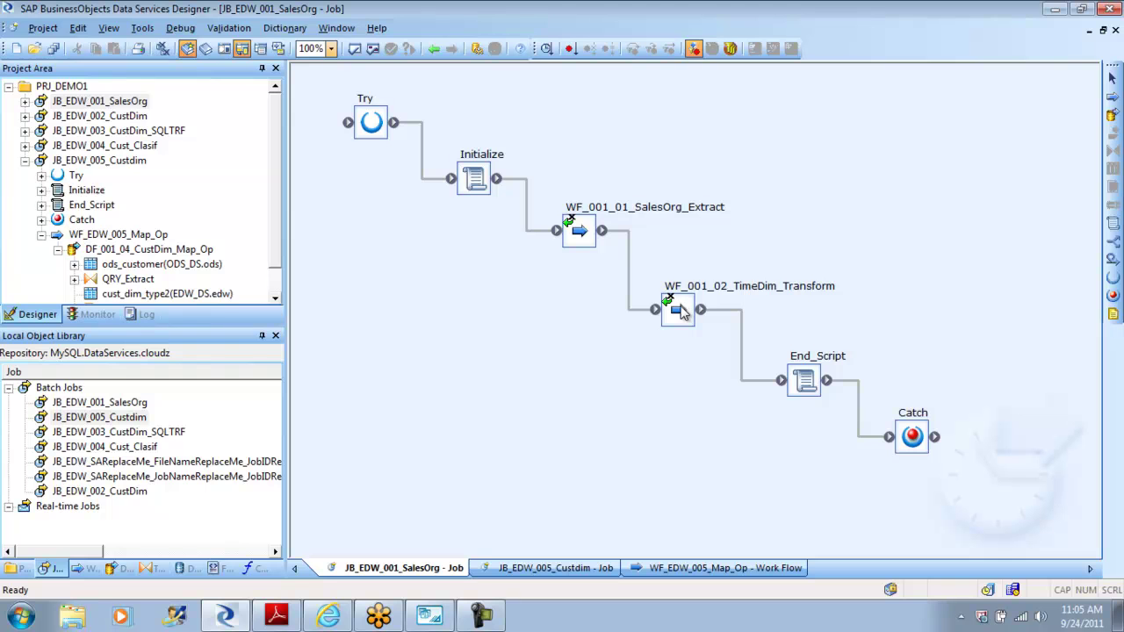
pyautogui.doubleClick(575, 232)
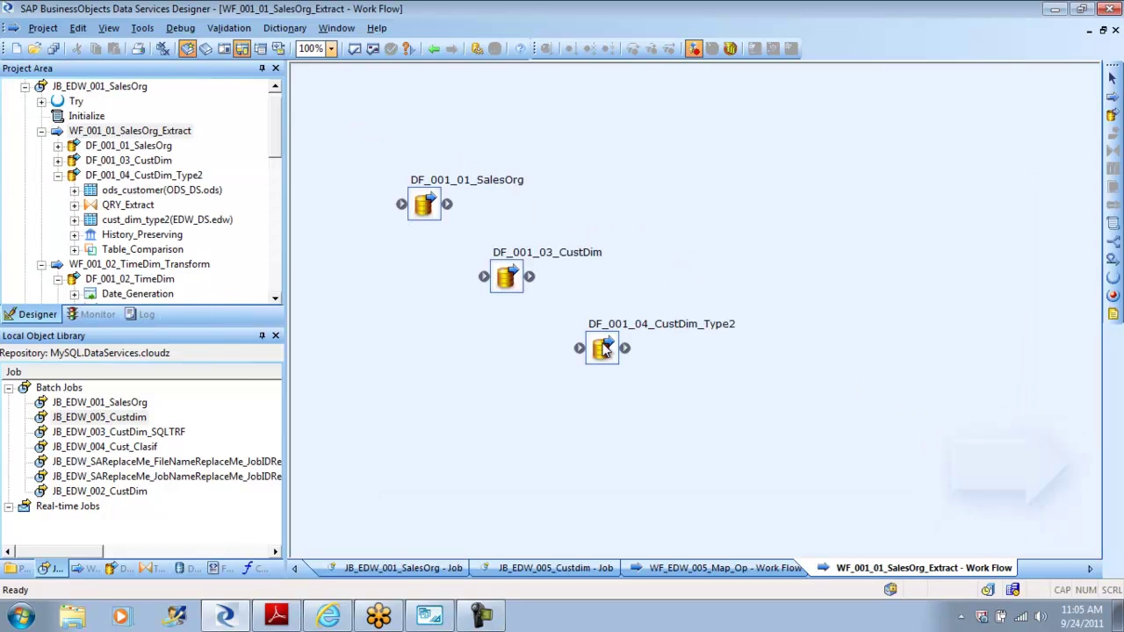
pyautogui.doubleClick(605, 349)
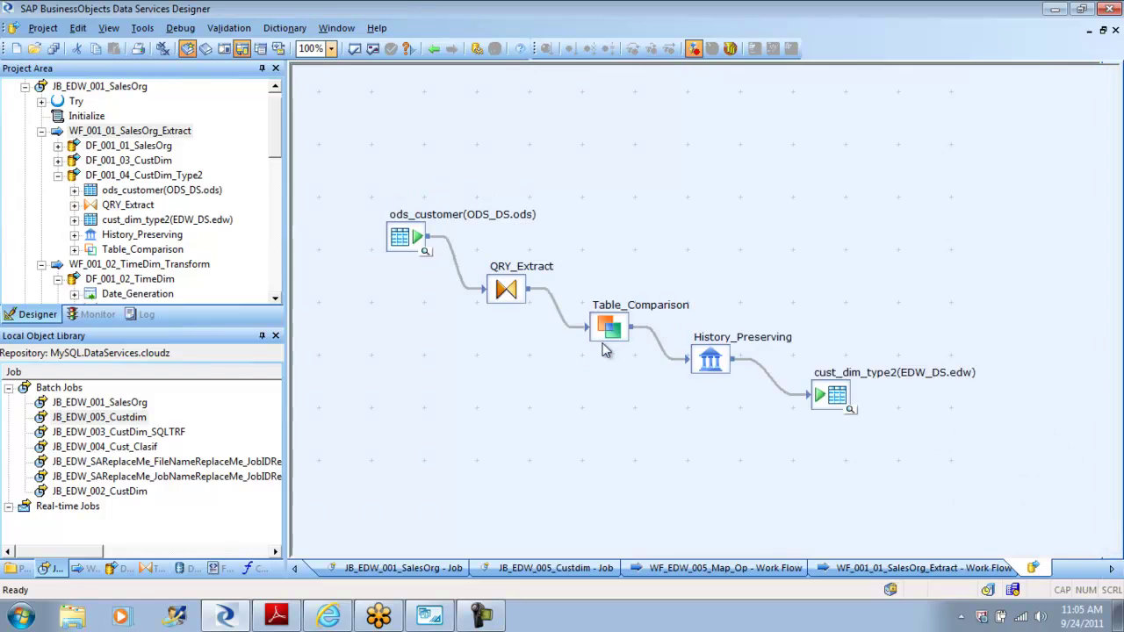
pyautogui.click(710, 357)
pyautogui.doubleClick(709, 358)
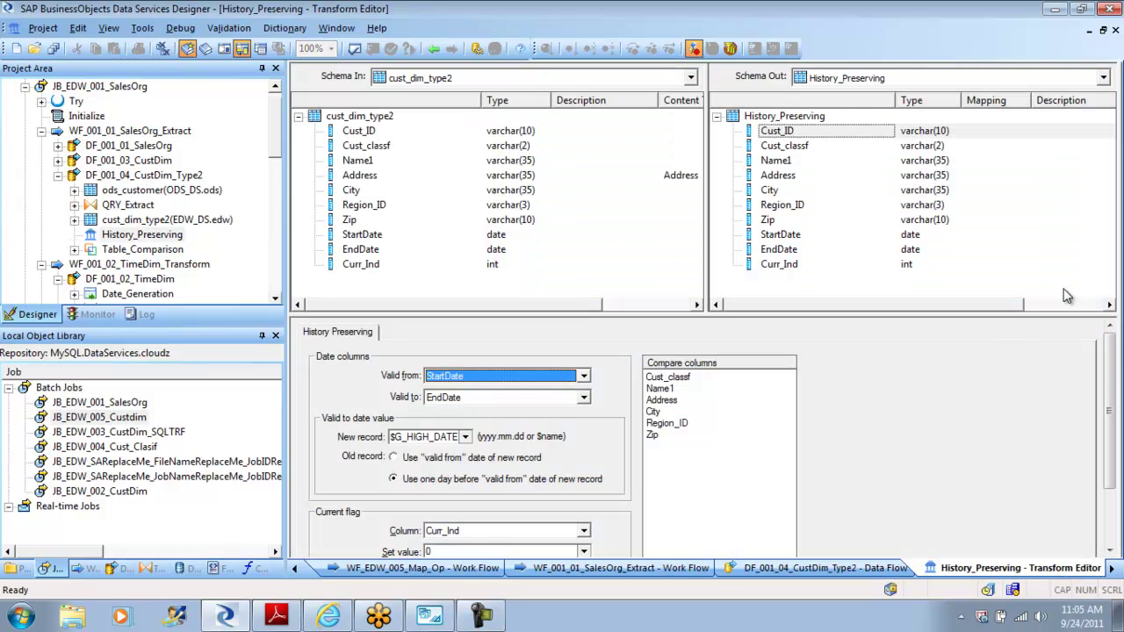
pyautogui.scroll(-3, 1109, 369)
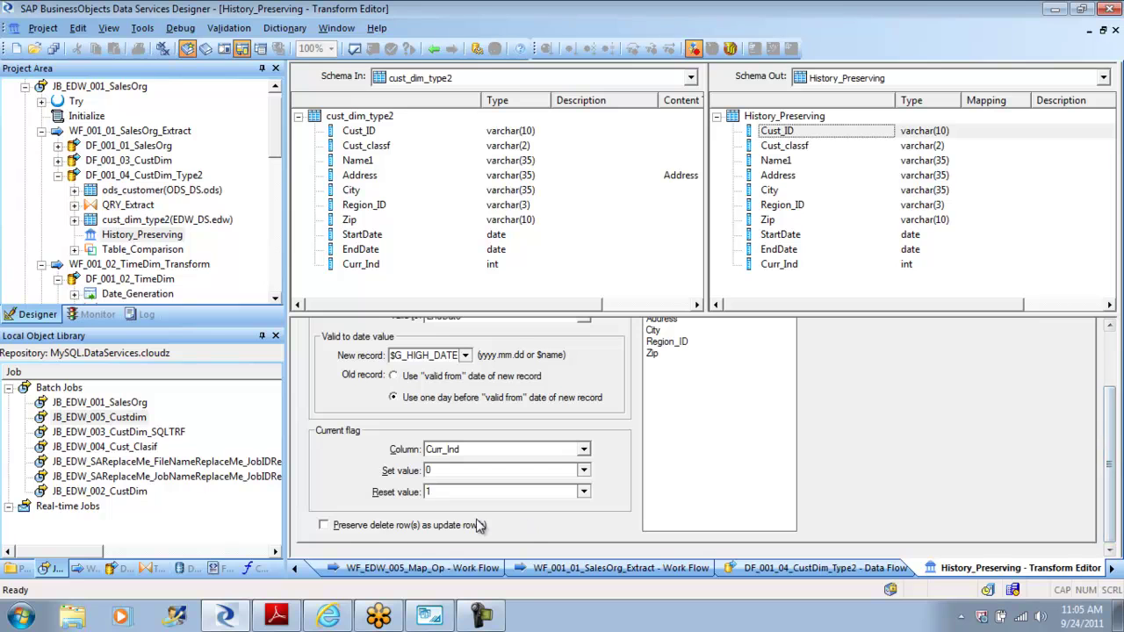
pyautogui.click(324, 526)
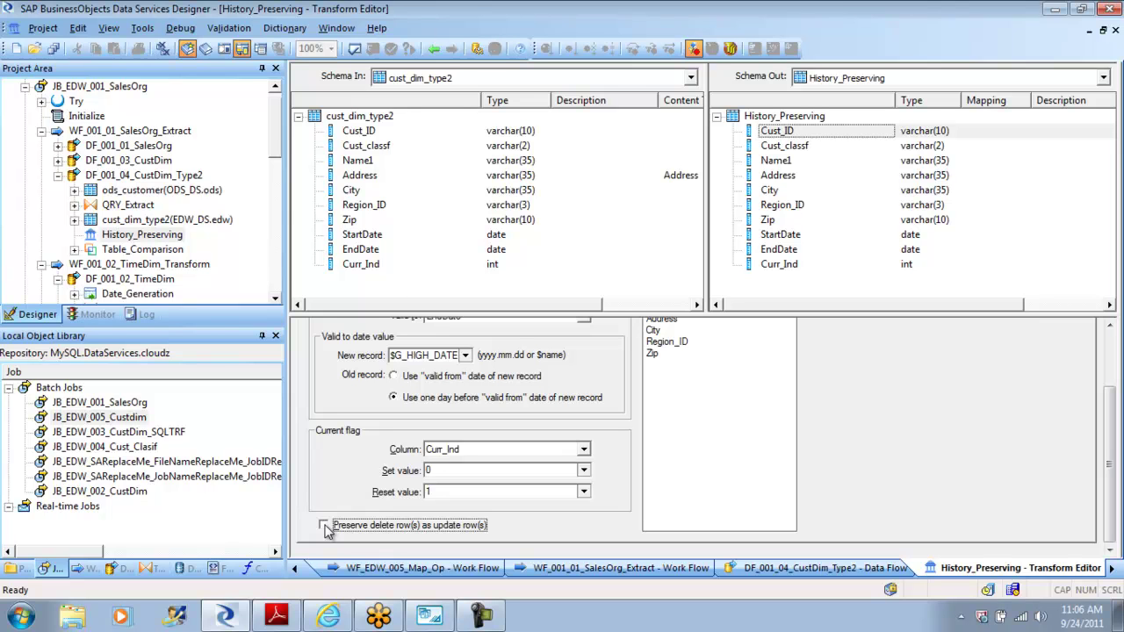
pyautogui.click(433, 49)
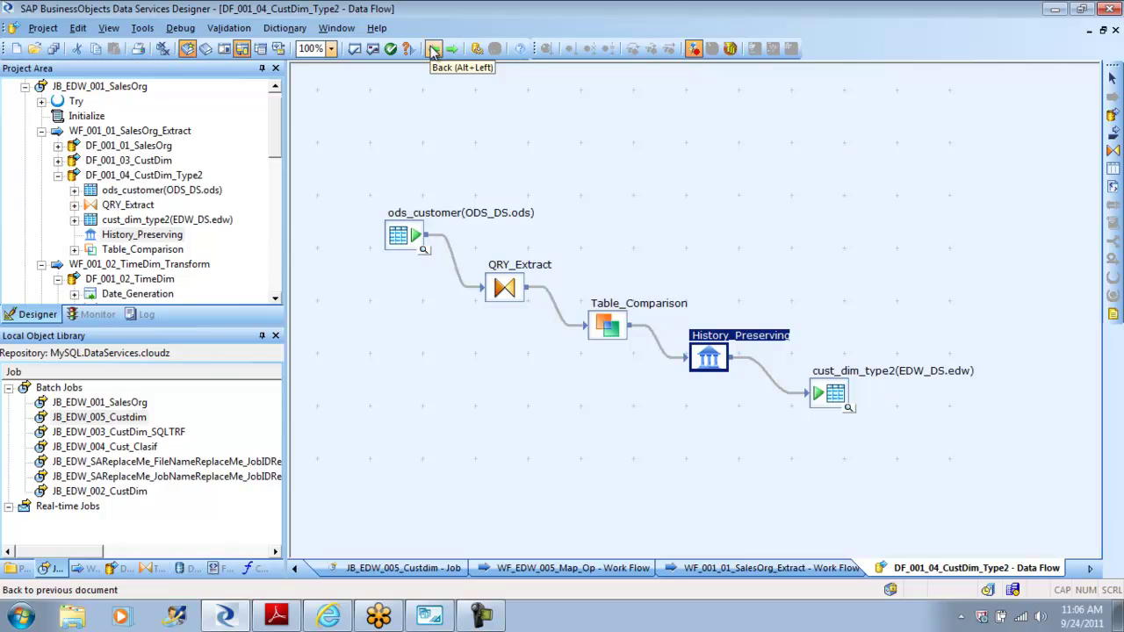
# Step: Collapse the SalesOrg, TimeDim and Map_Op branches of the project tree
pyautogui.click(434, 49)
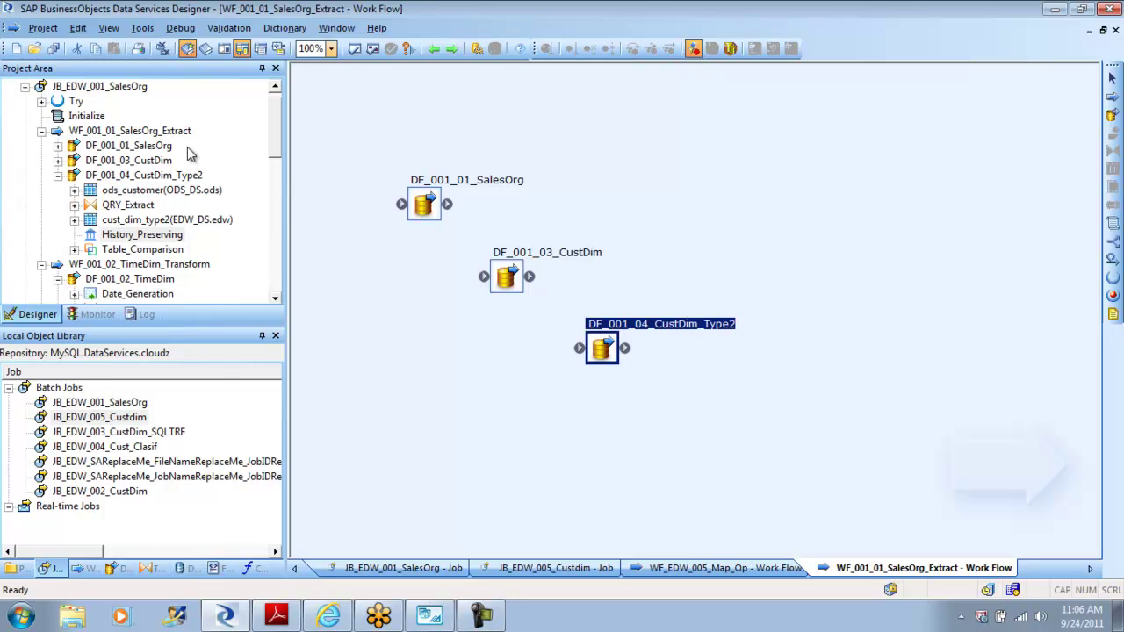
pyautogui.click(42, 131)
pyautogui.click(41, 146)
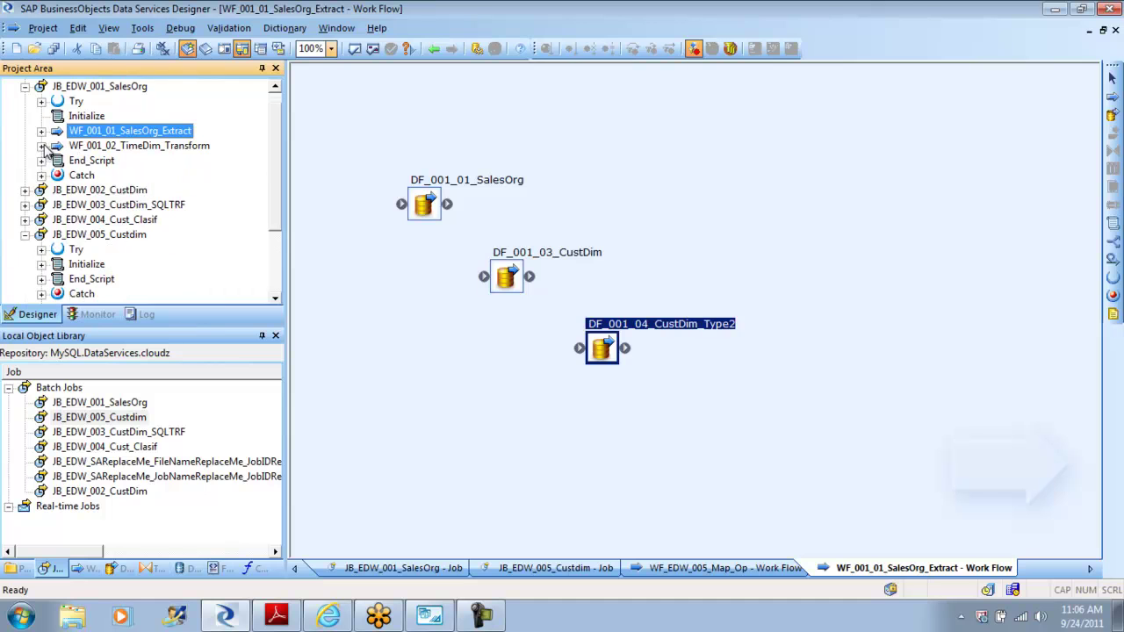
pyautogui.click(25, 87)
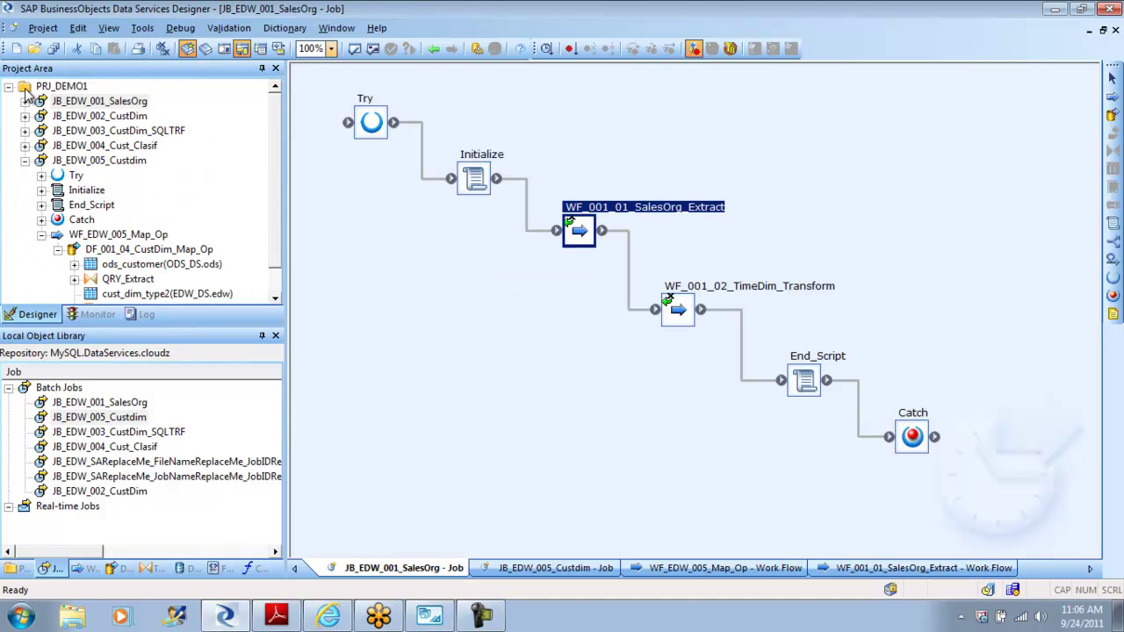
pyautogui.click(25, 161)
pyautogui.click(25, 162)
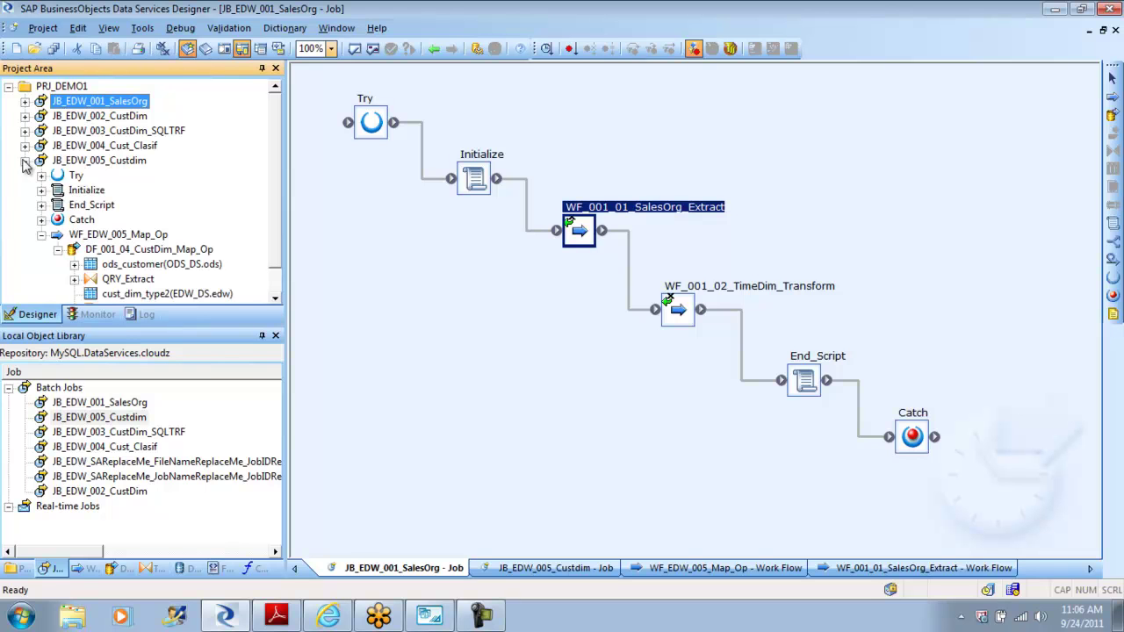
pyautogui.click(41, 236)
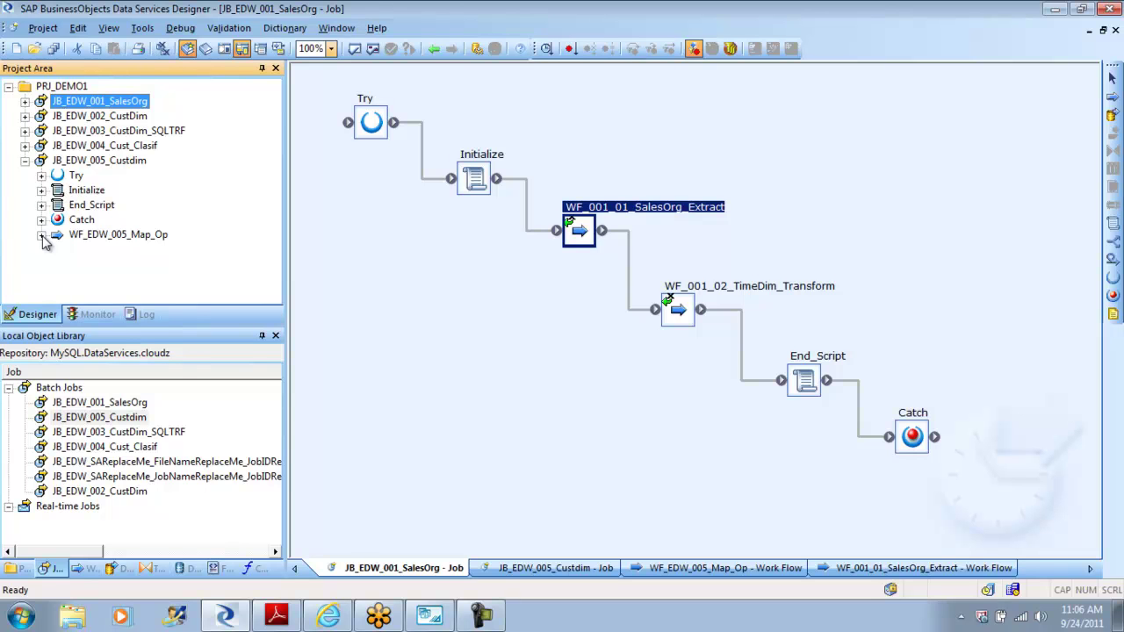
# Step: In DF_001_04_CustDim_Map_Op, review Map_Operation, then show cust_dim_type2's options: 1000 rows per commit
pyautogui.click(110, 234)
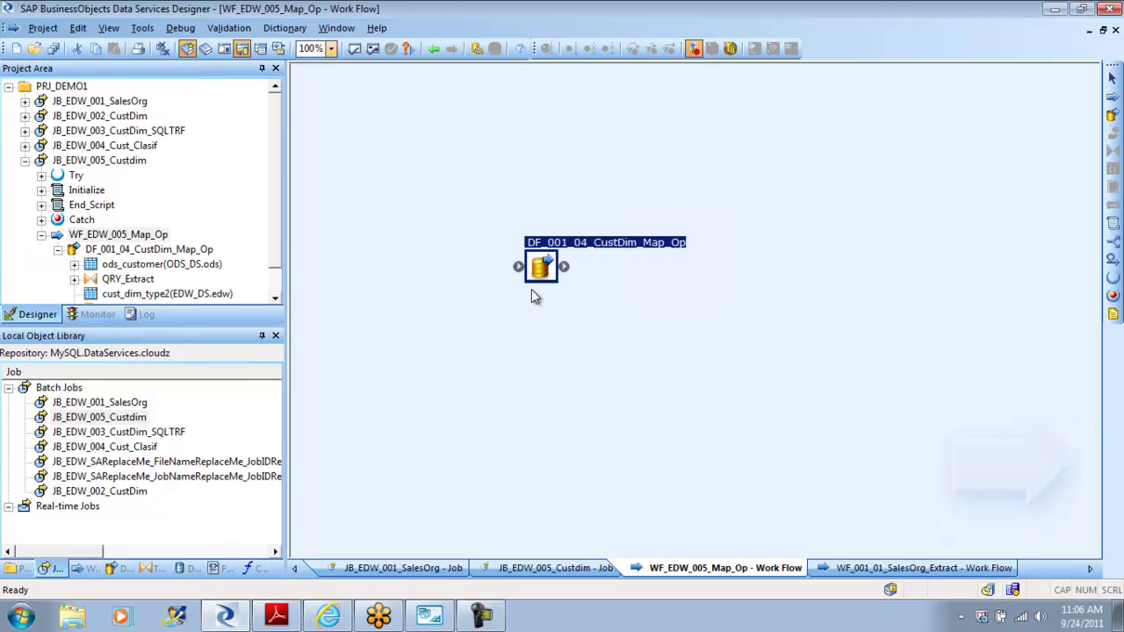
pyautogui.doubleClick(547, 259)
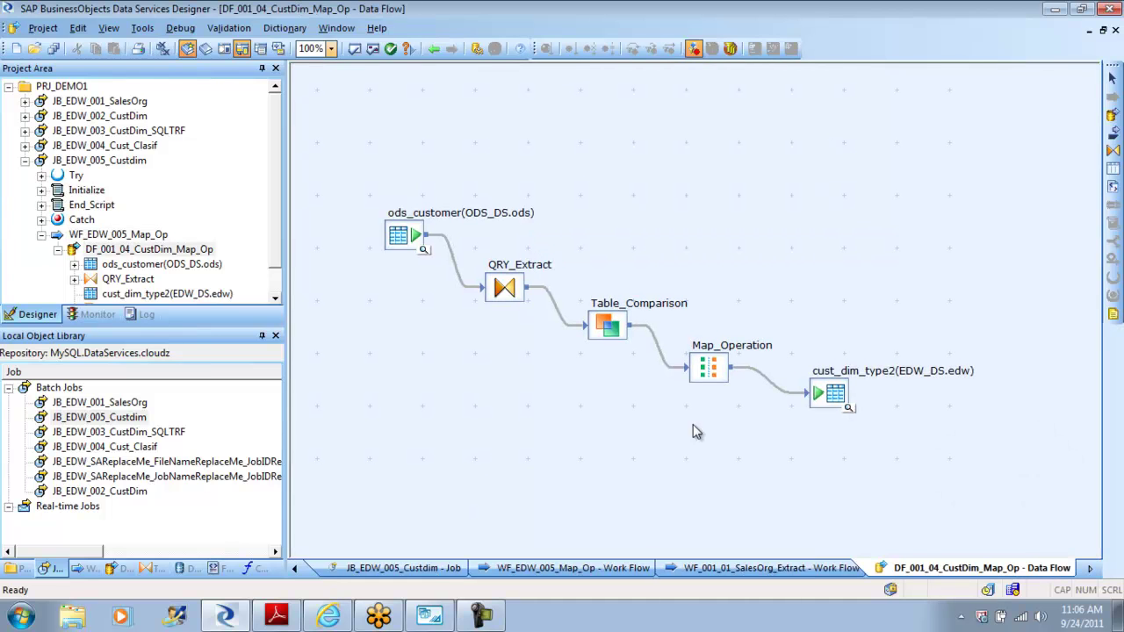
pyautogui.doubleClick(712, 370)
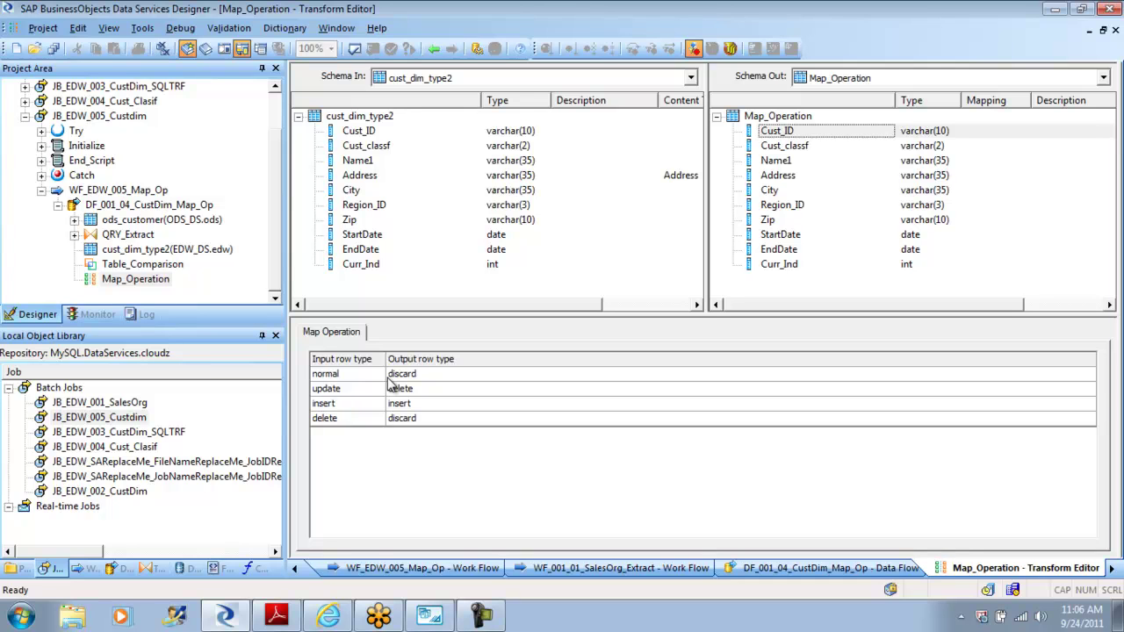
pyautogui.click(434, 48)
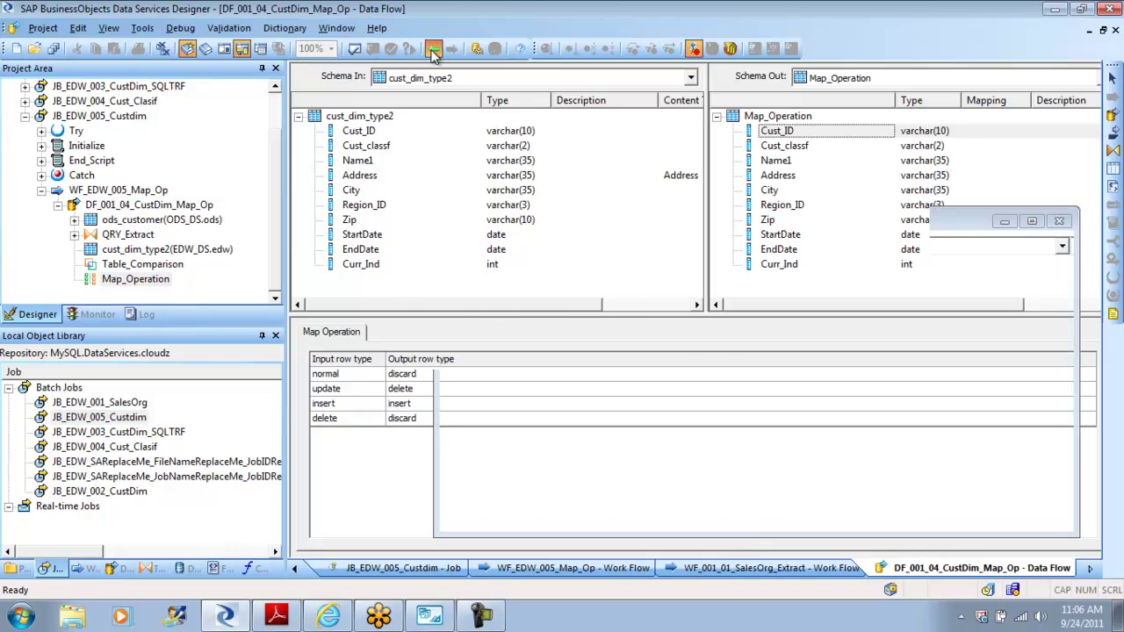
pyautogui.doubleClick(833, 407)
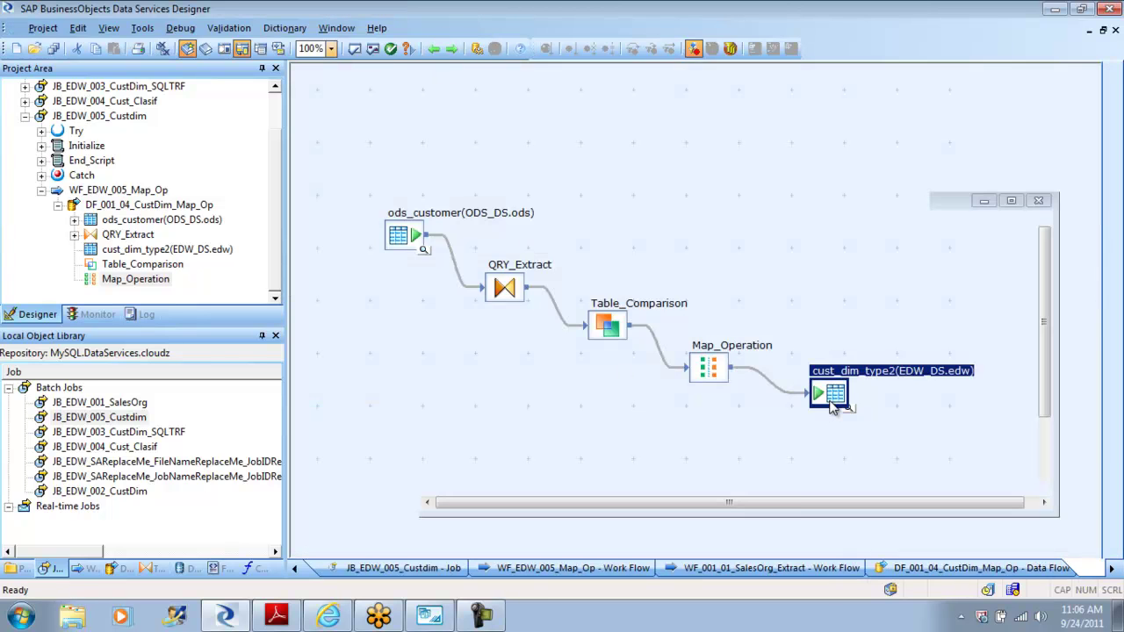
pyautogui.click(354, 334)
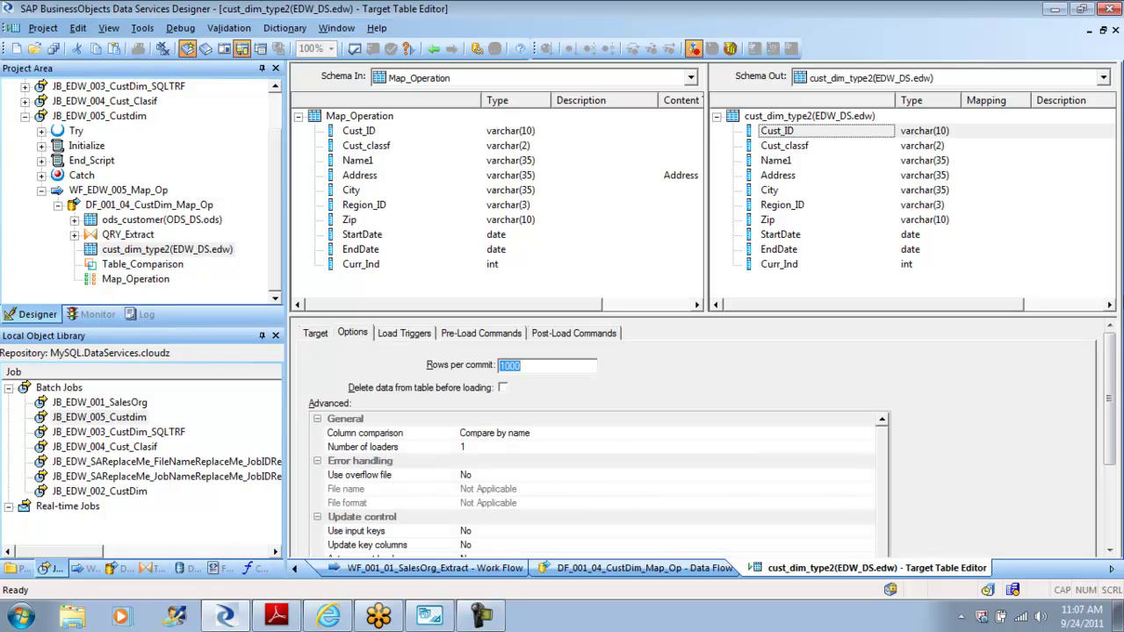
pyautogui.moveTo(1113, 366); pyautogui.dragTo(1111, 400)
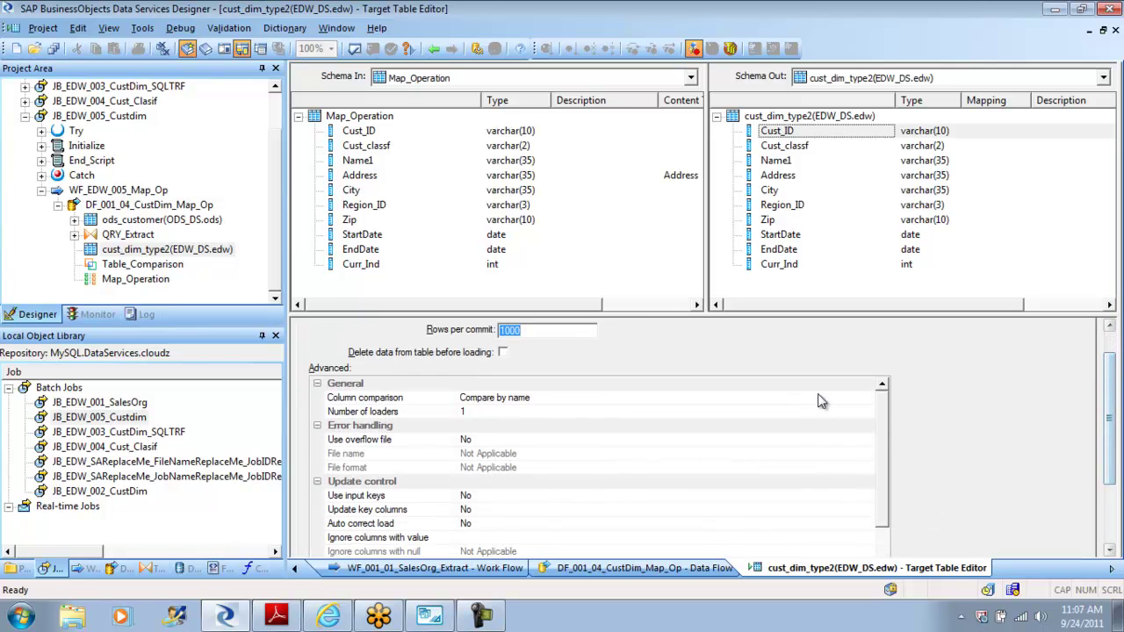
# Step: Set the cust_dim_type2 target's Use input keys option to Yes
pyautogui.click(503, 496)
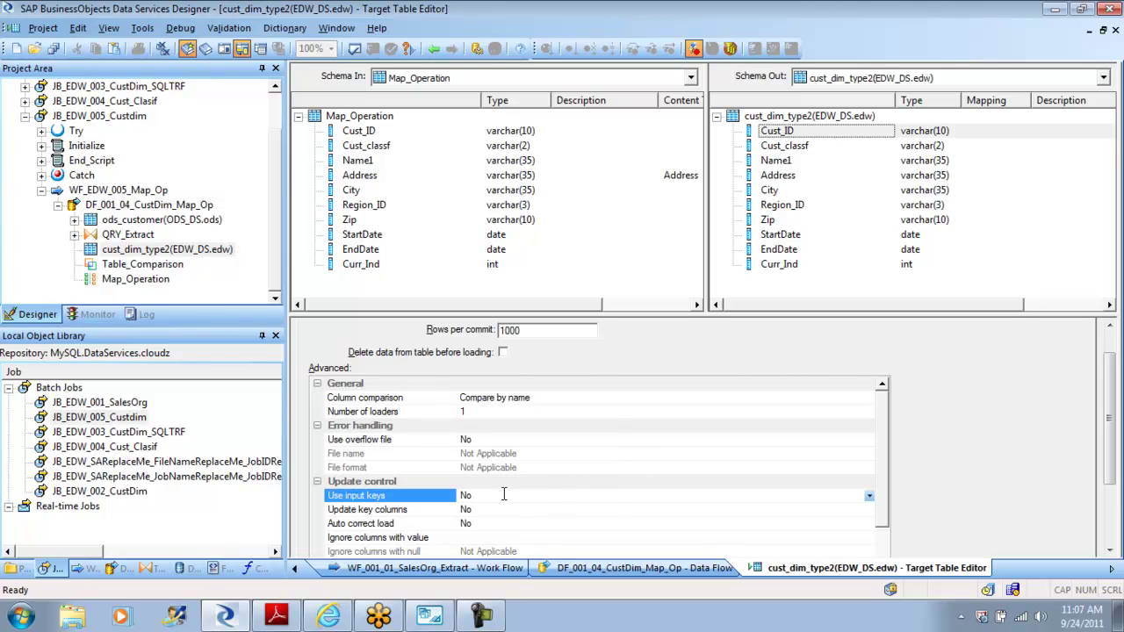
pyautogui.click(870, 497)
pyautogui.click(854, 511)
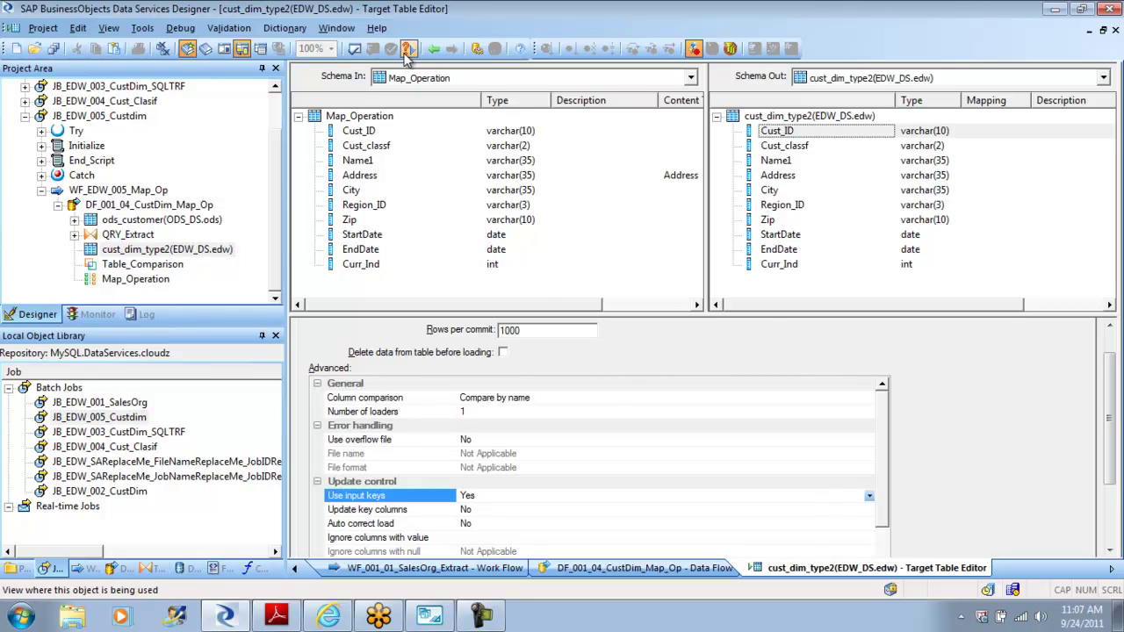
# Step: Validate the data flow, dismiss the error-free result, and bring MySQL Workbench forward
pyautogui.click(355, 50)
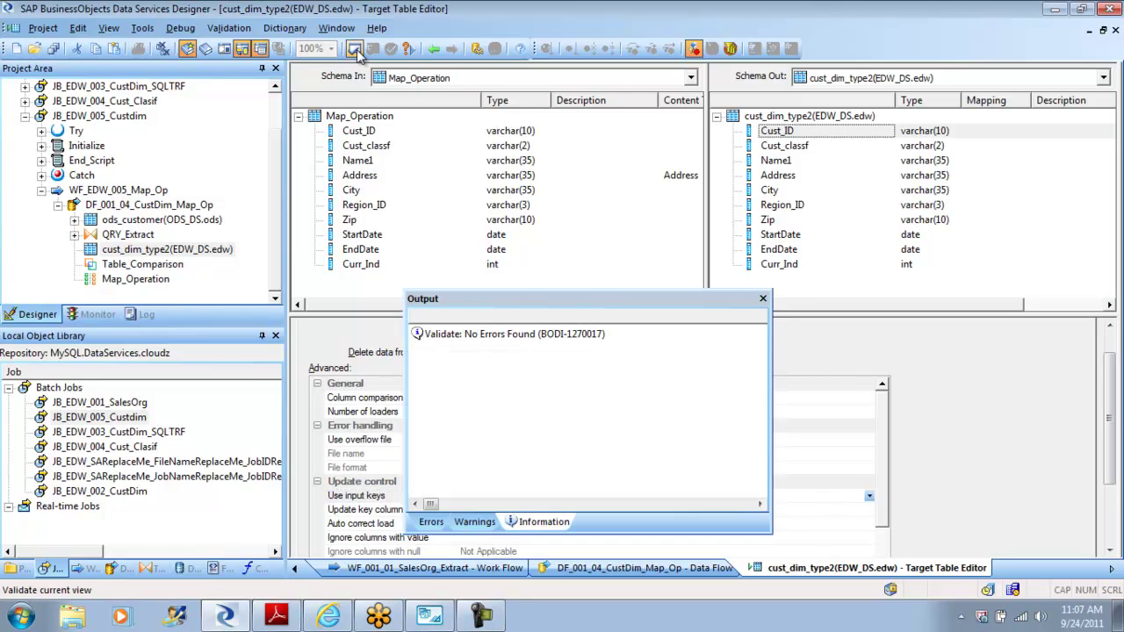
pyautogui.click(765, 303)
pyautogui.click(430, 615)
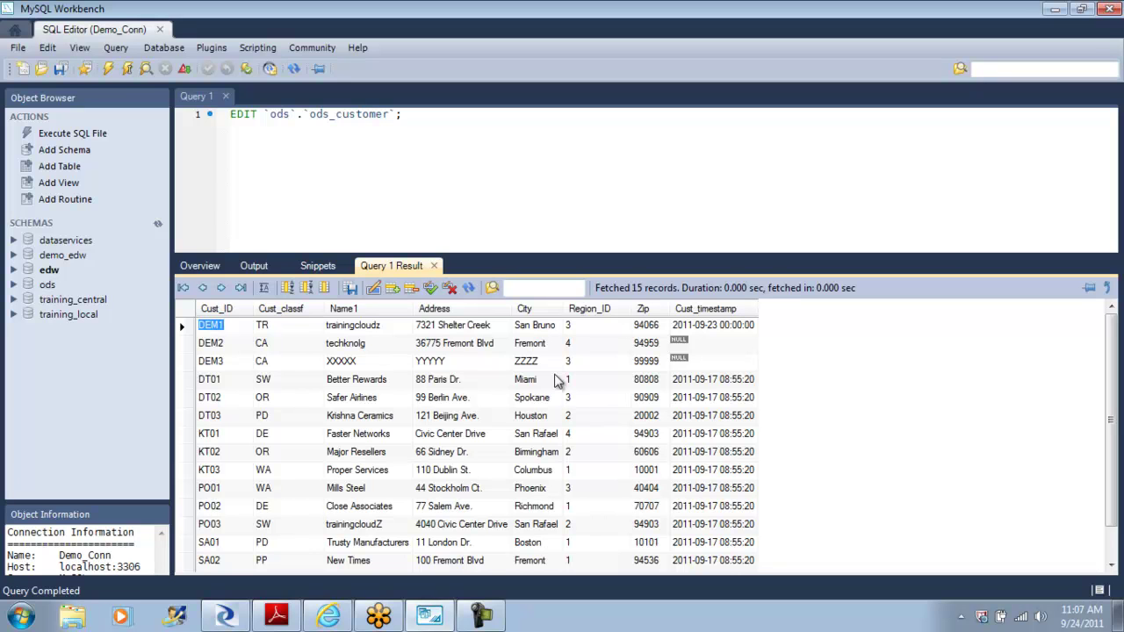
pyautogui.click(227, 616)
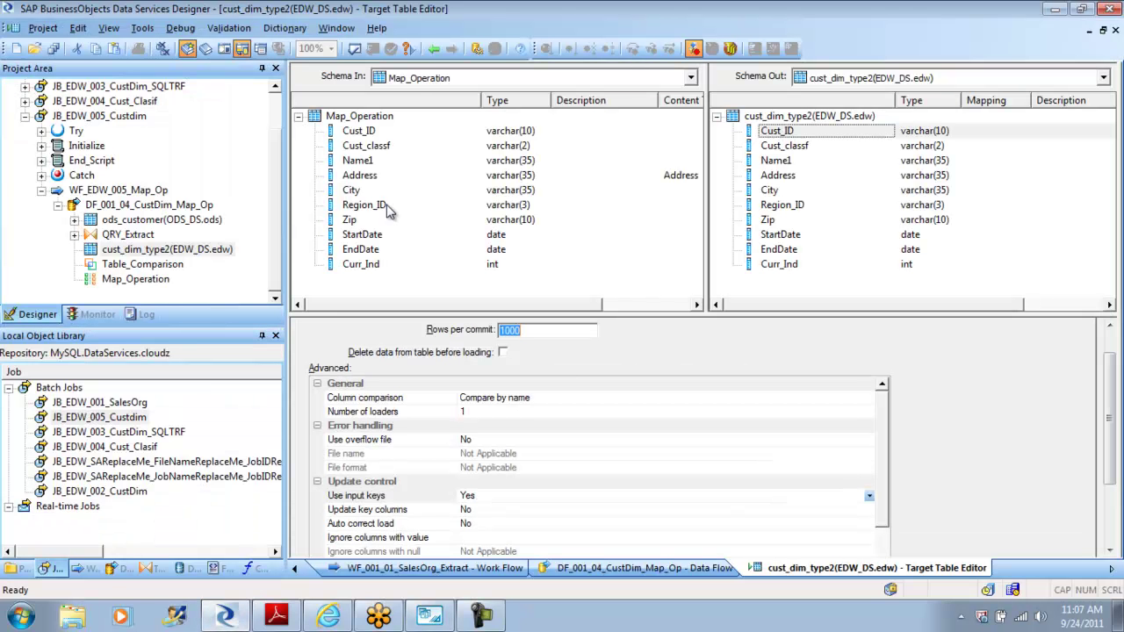
# Step: Reopen DF_001_04_CustDim_Map_Op via JB_EDW_005_Custdim and WF_EDW_005_Map_Op, then preview cust_dim_type2's data
pyautogui.click(433, 49)
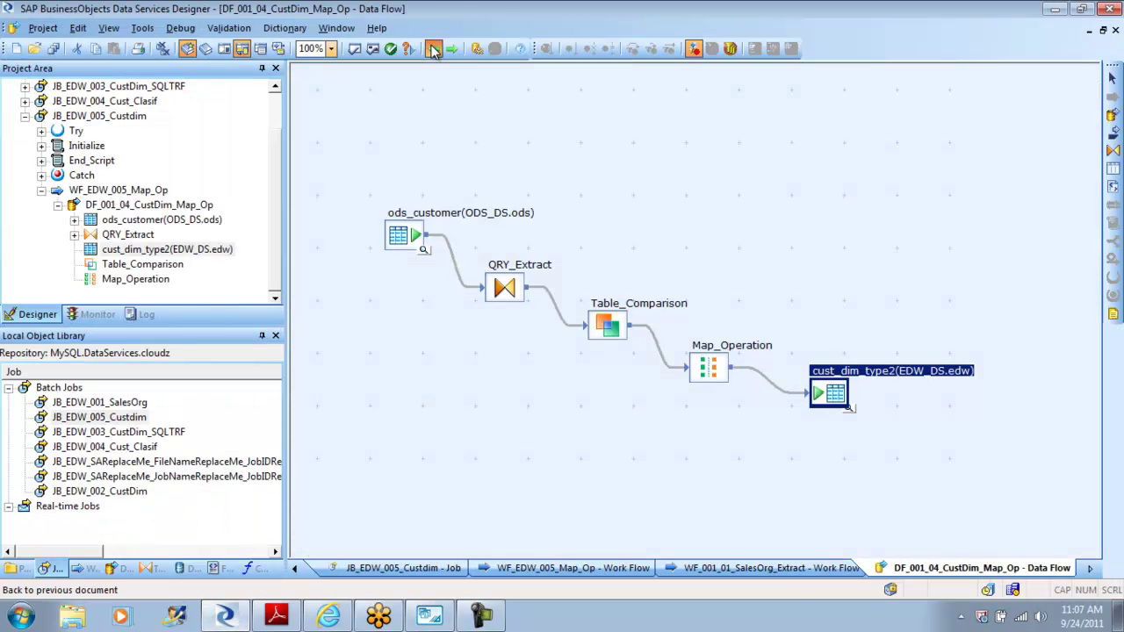
pyautogui.click(433, 49)
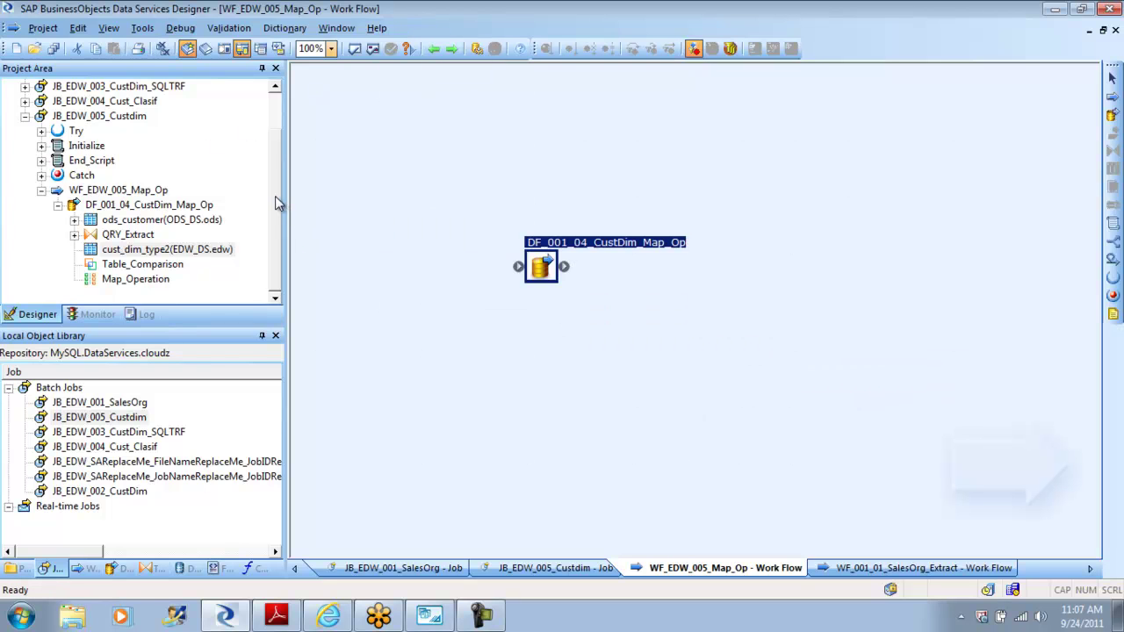
pyautogui.scroll(1, 275, 196)
pyautogui.click(25, 162)
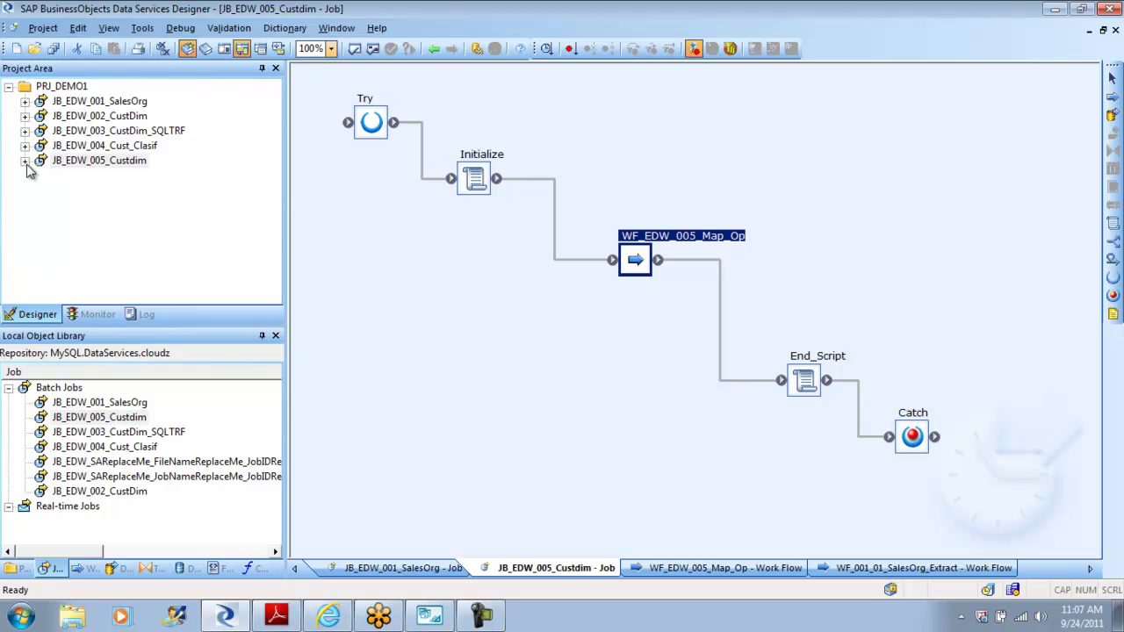
pyautogui.click(637, 268)
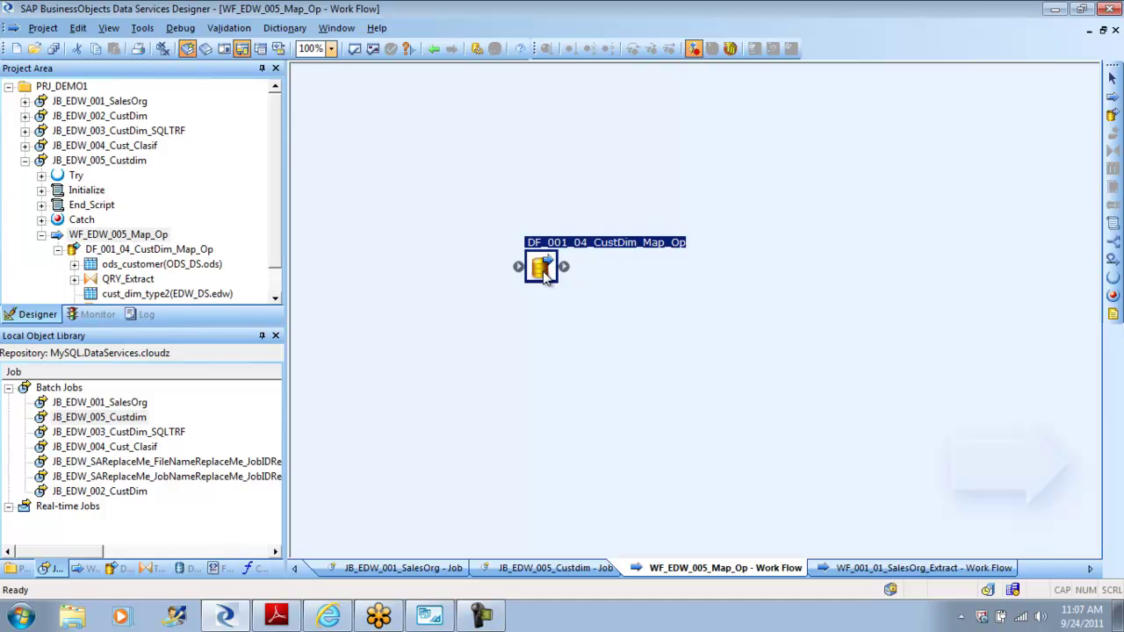
pyautogui.doubleClick(545, 274)
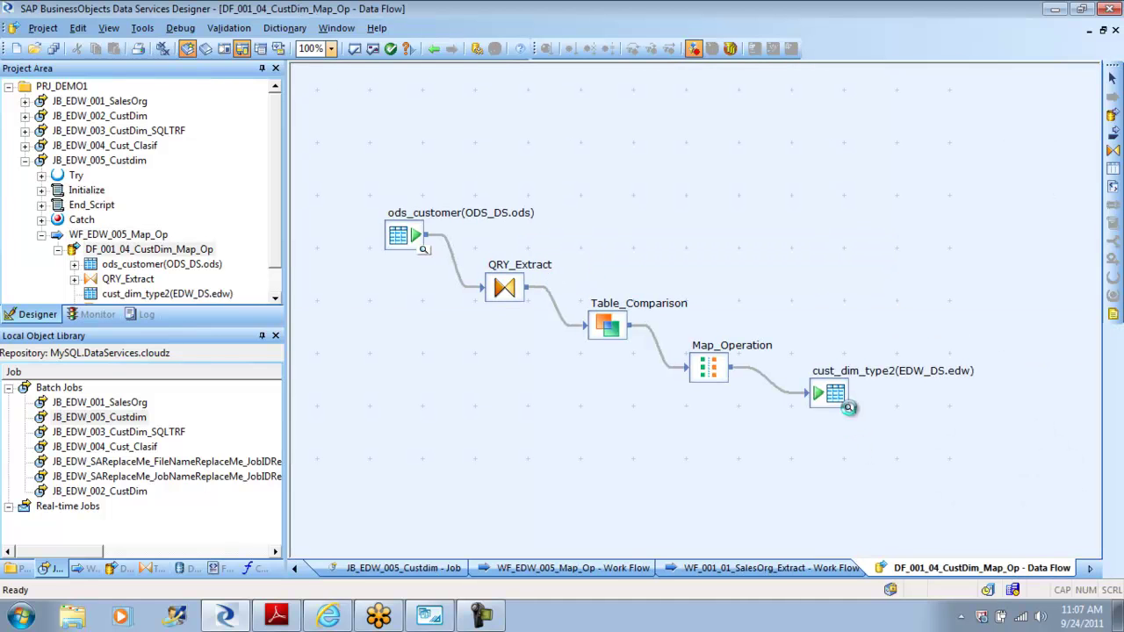
pyautogui.click(850, 409)
# Step: Enlarge the cust_dim_type2 preview, sort it by Cust_ID, and select the three DEM2 rows
pyautogui.moveTo(946, 313); pyautogui.dragTo(945, 174)
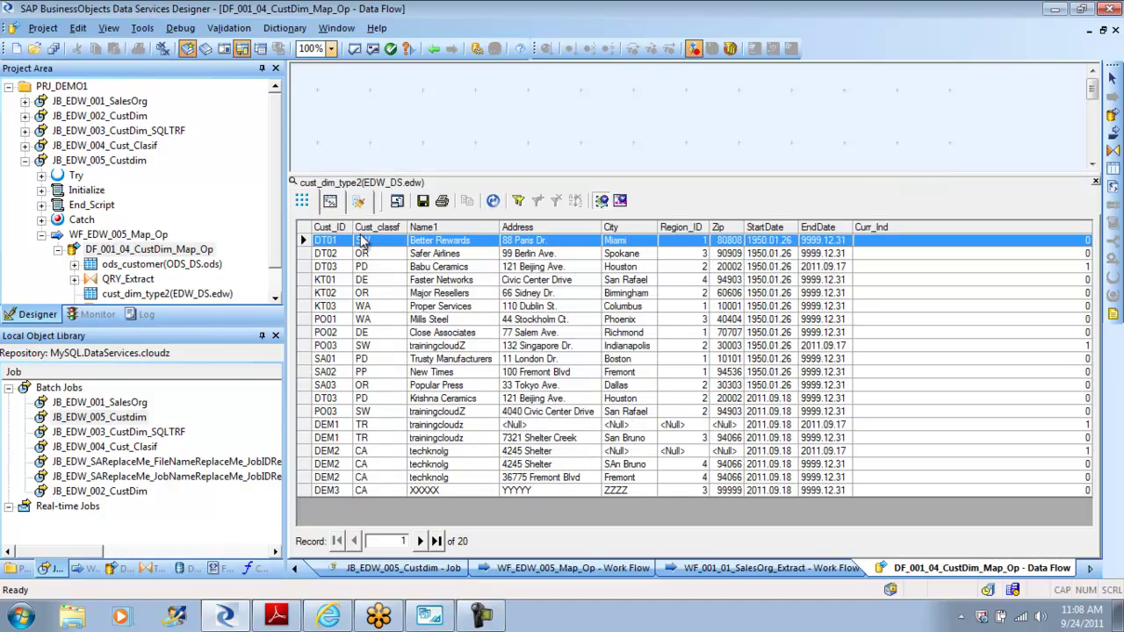
pyautogui.click(332, 227)
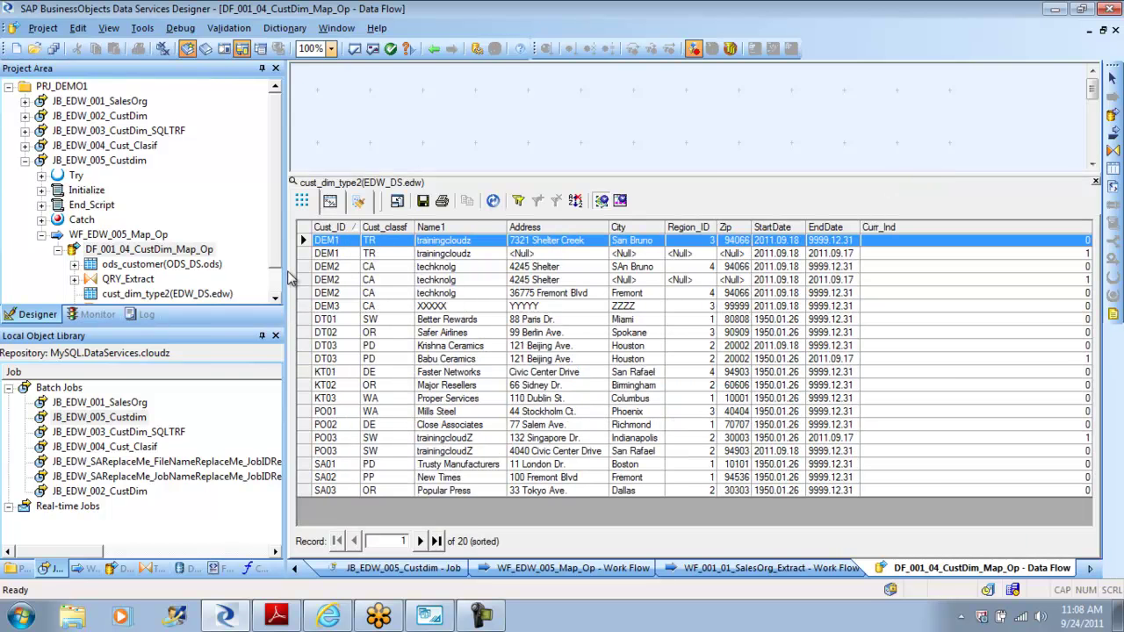
pyautogui.click(303, 267)
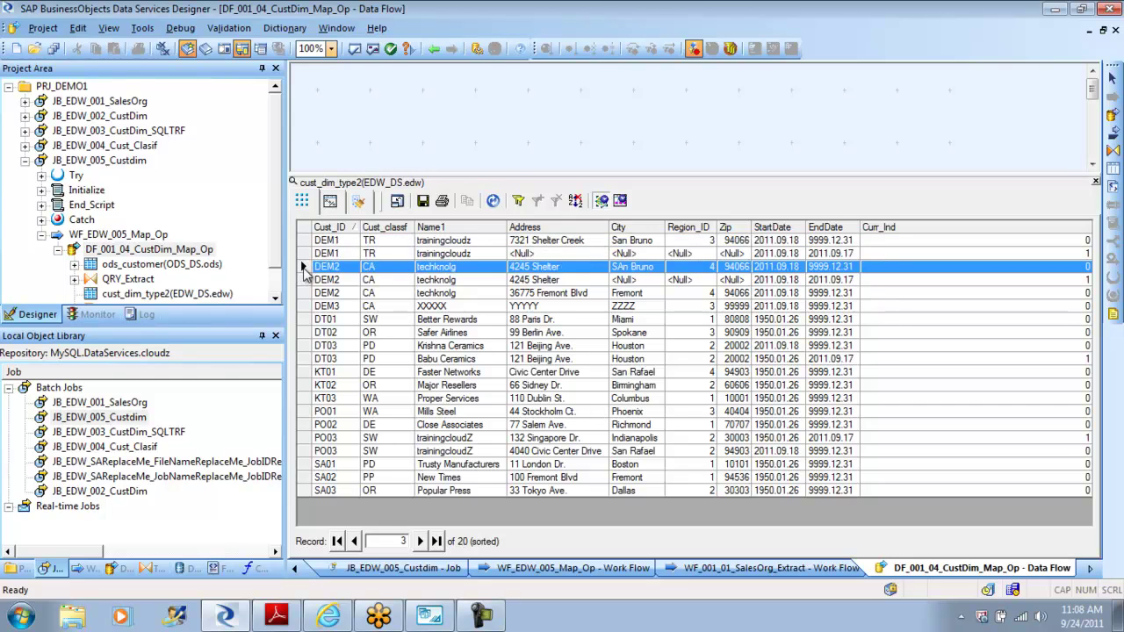
pyautogui.hotkey('shift', 'Down')
pyautogui.hotkey('shift', 'Down')
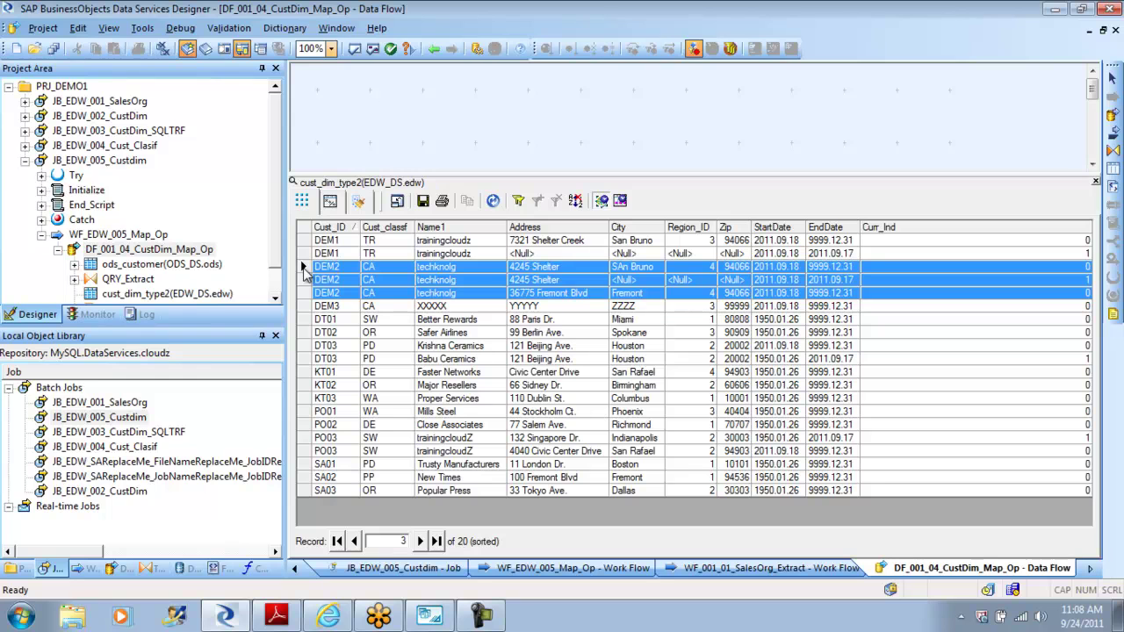
# Step: Return to the DF_001_04_CustDim_Map_Op data flow through the JB_EDW_005_Custdim job and WF_EDW_005_Map_Op
pyautogui.click(433, 50)
pyautogui.click(433, 50)
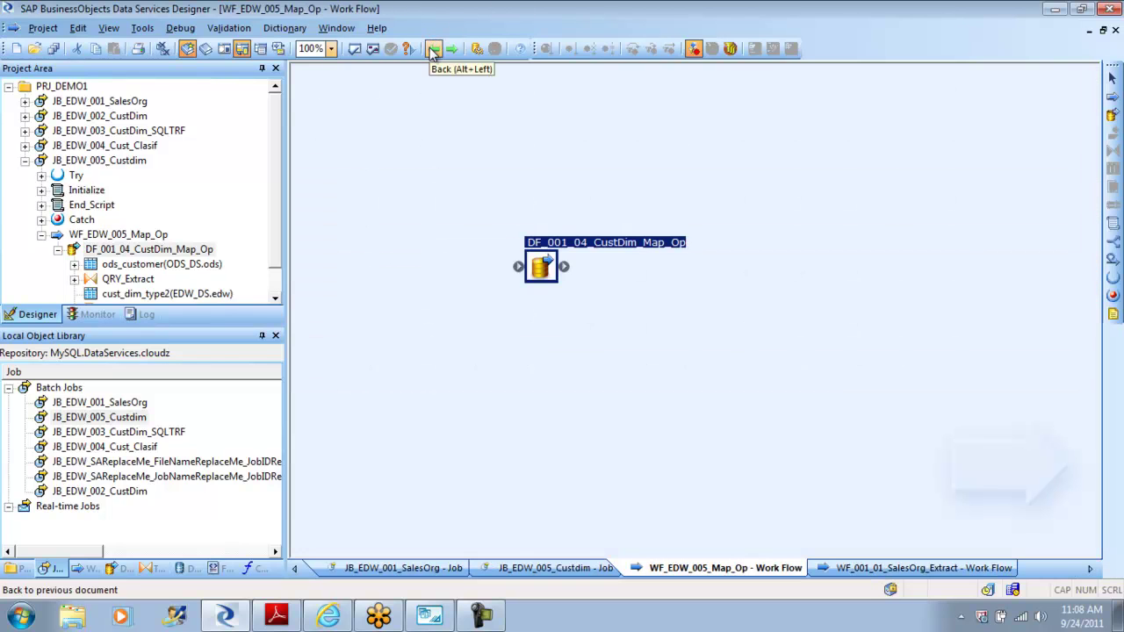
pyautogui.doubleClick(546, 274)
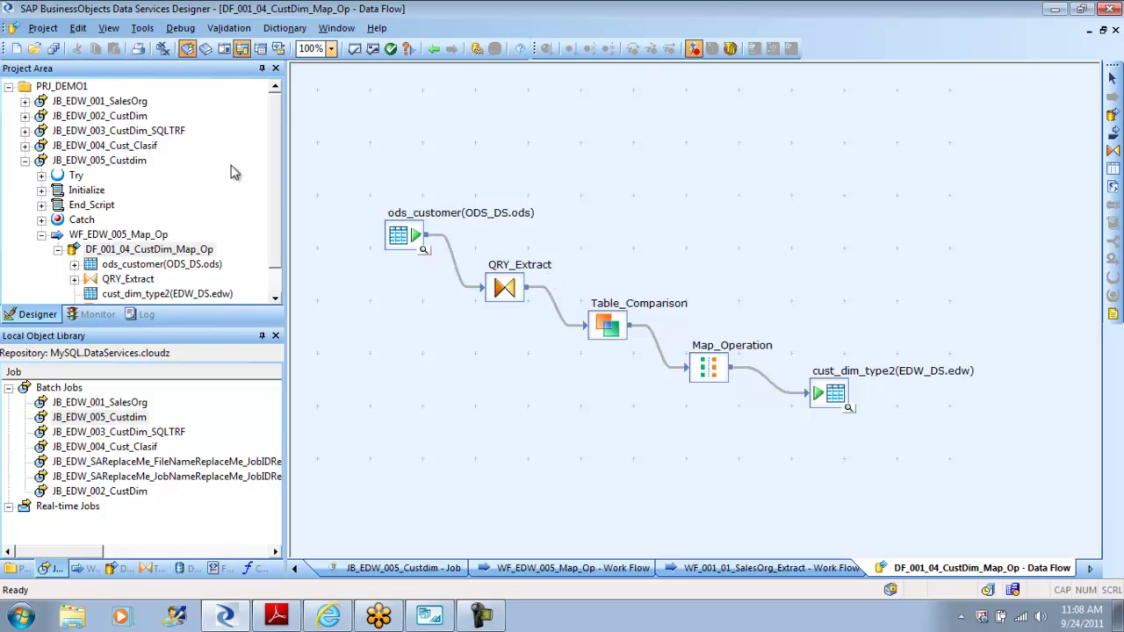
pyautogui.click(434, 50)
pyautogui.click(435, 50)
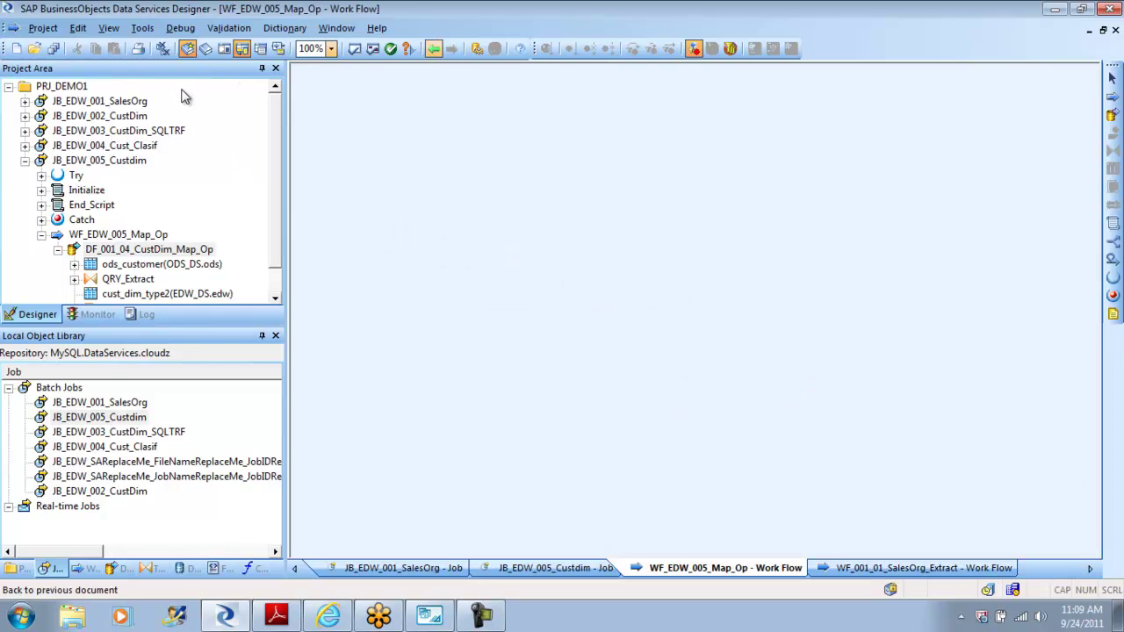
pyautogui.click(24, 162)
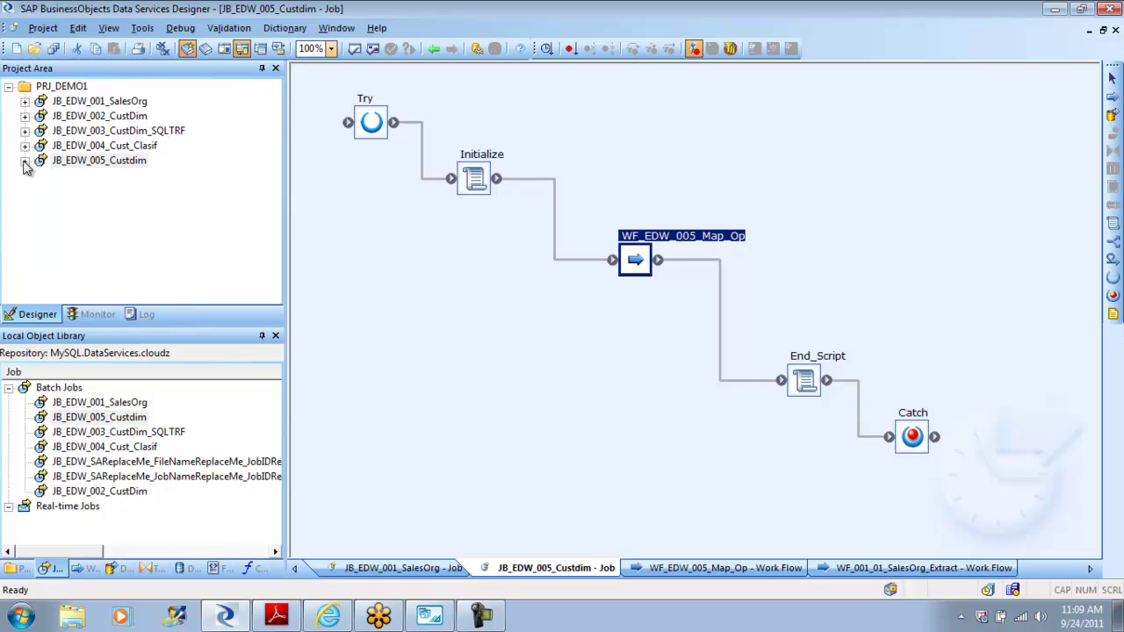
pyautogui.doubleClick(638, 268)
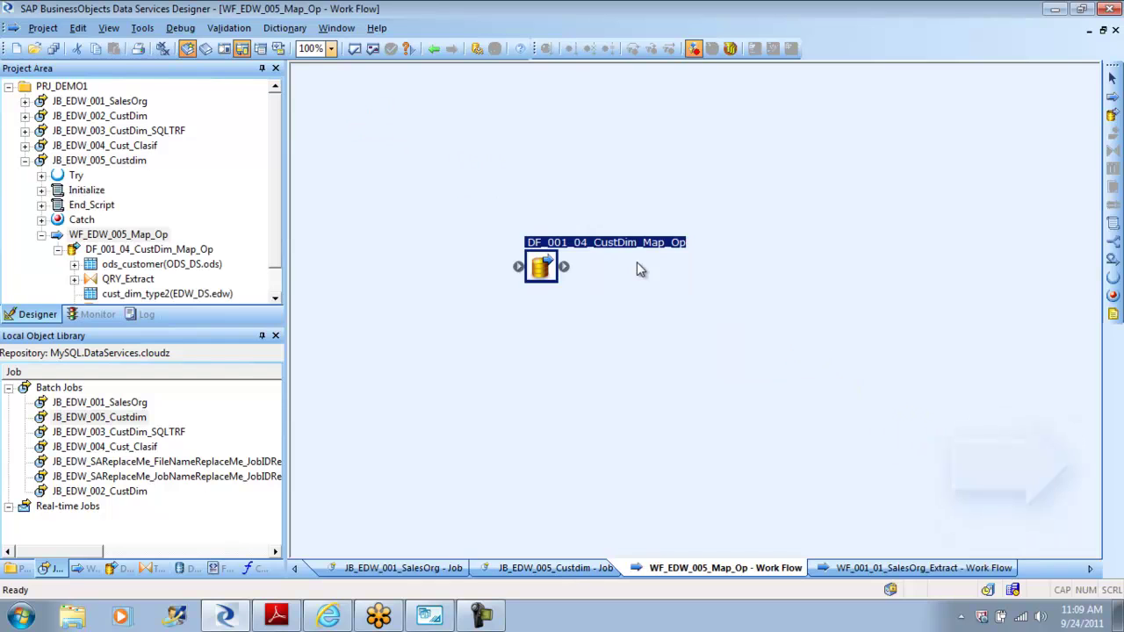
pyautogui.doubleClick(535, 262)
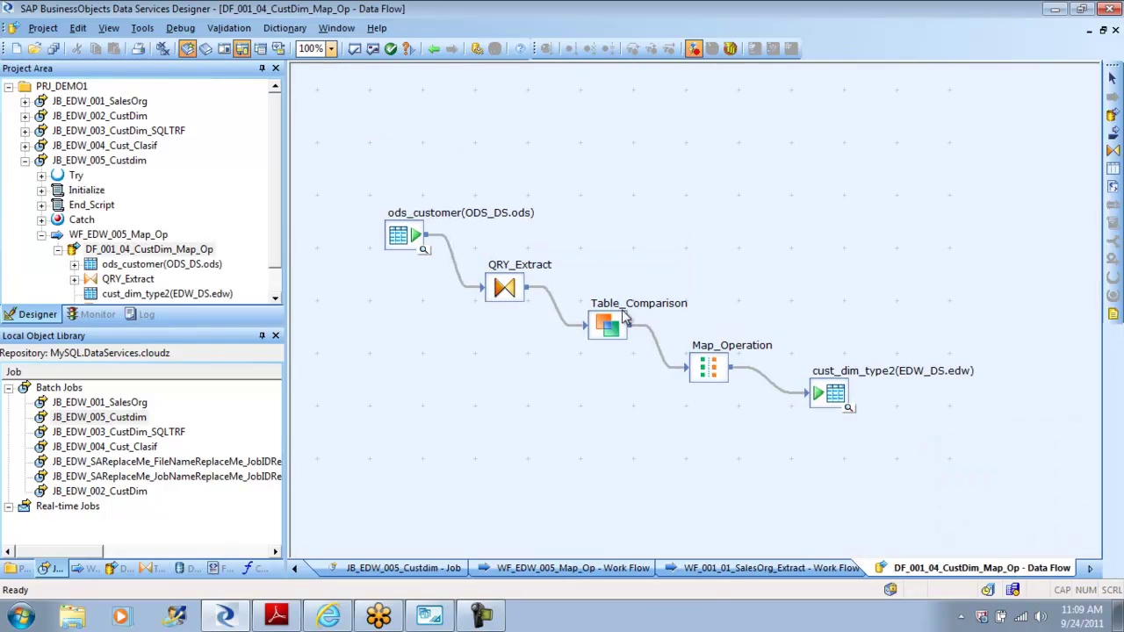
# Step: Inspect Map_Operation's row-type mappings, then go back out to the JB_EDW_005_Custdim job
pyautogui.click(710, 367)
pyautogui.doubleClick(710, 367)
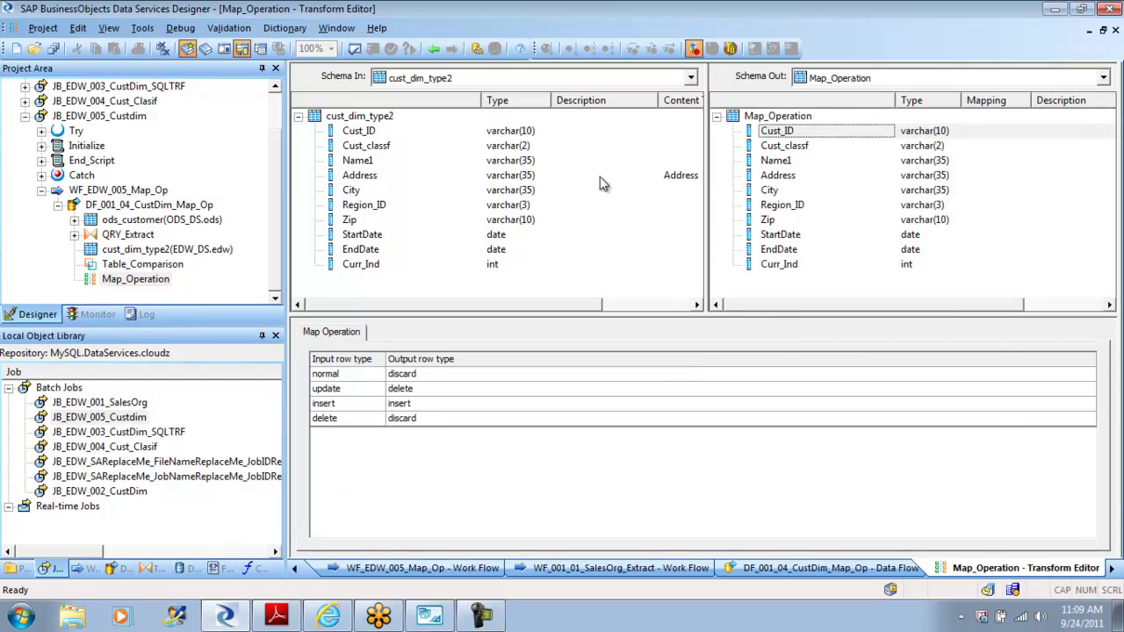
pyautogui.click(435, 50)
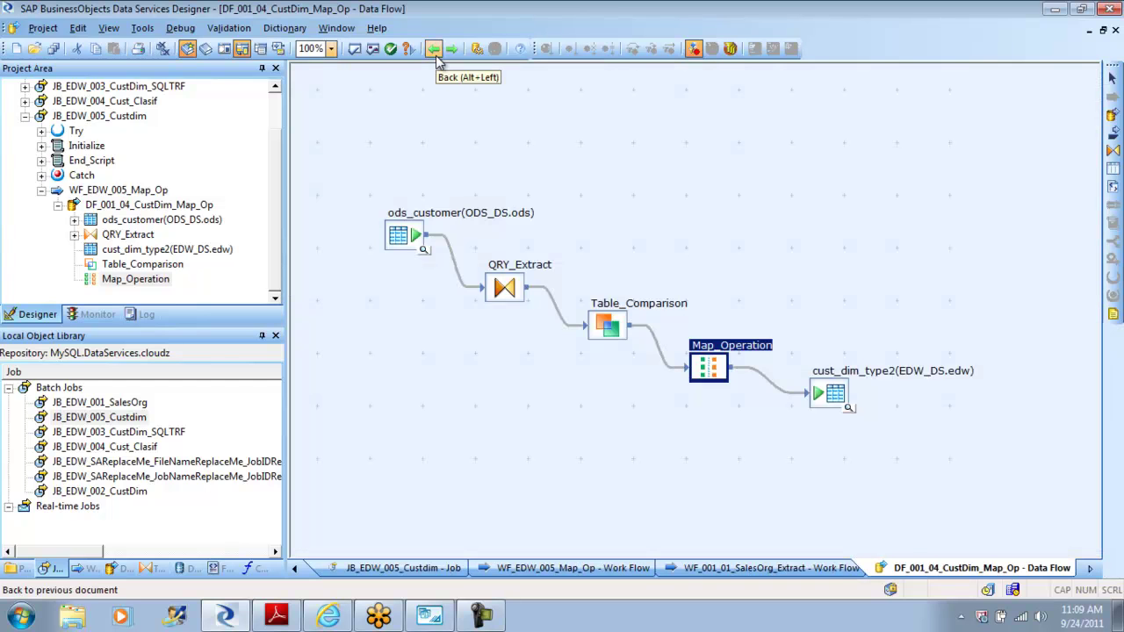
pyautogui.click(26, 117)
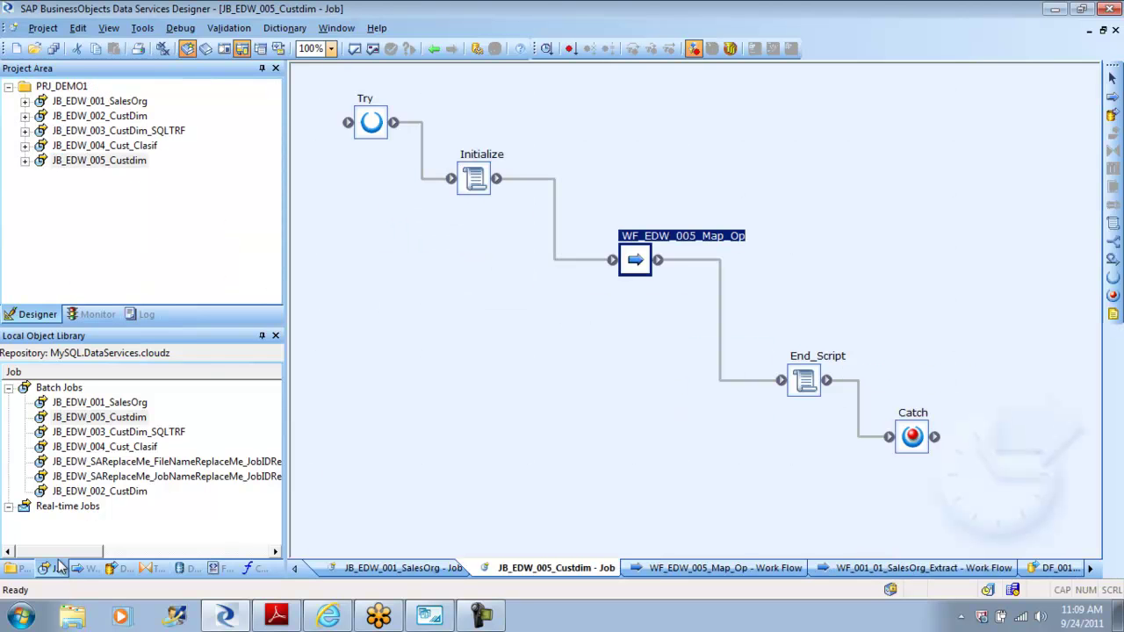
# Step: Open the JB_EDW_003_CustDim_SQLTRF job, then DF_001_01_Custdim_SurrogateID from the library's Data Flows list
pyautogui.rightClick(121, 419)
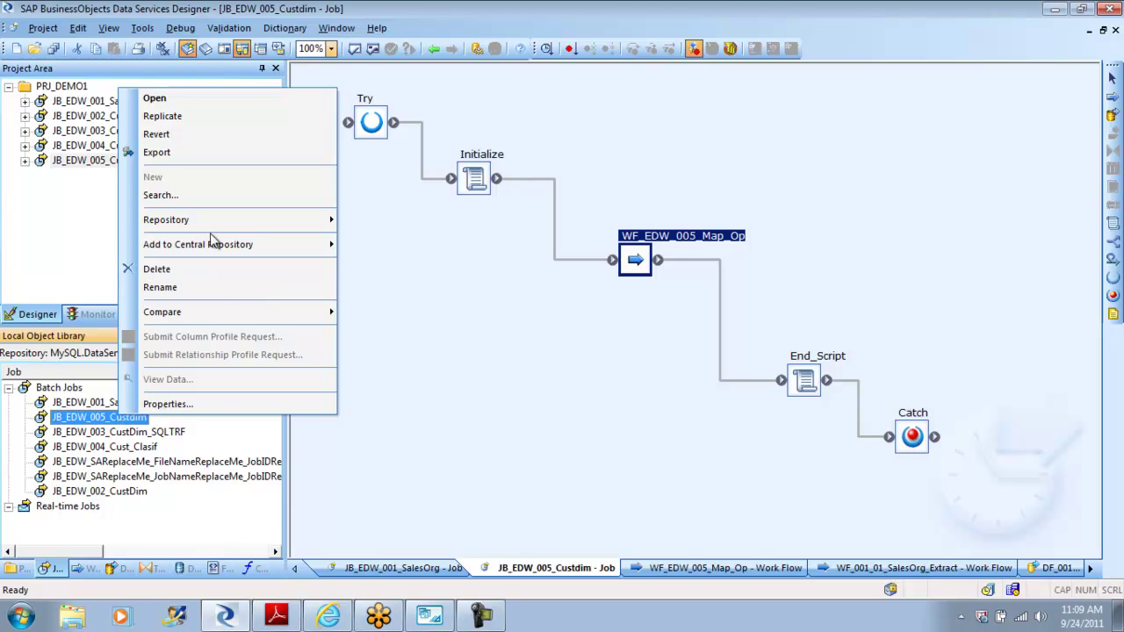
pyautogui.click(192, 534)
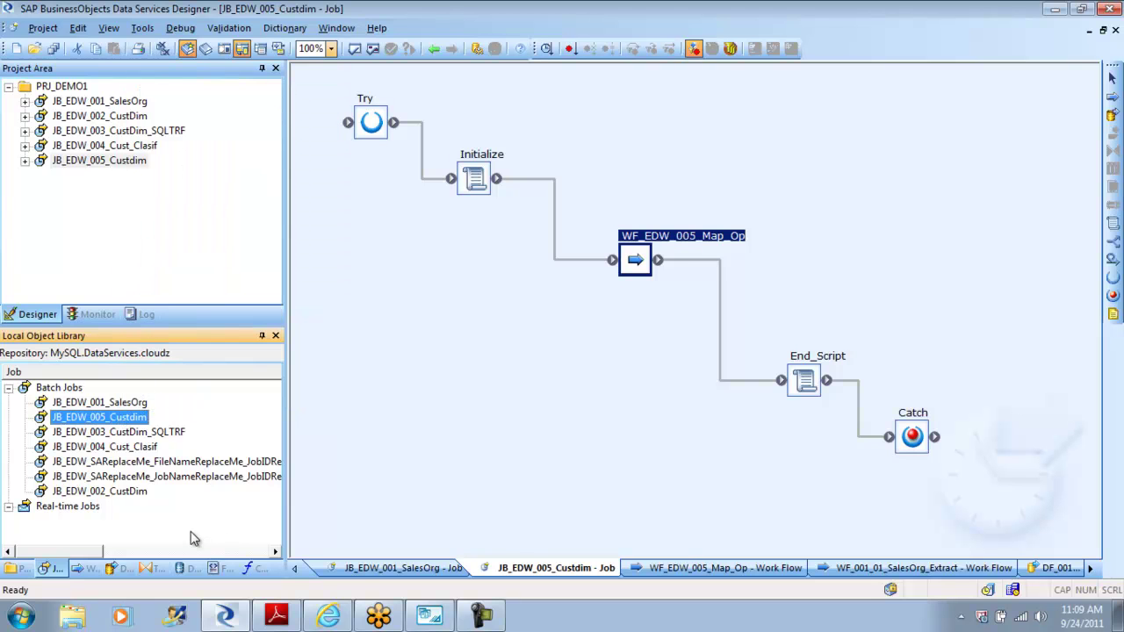
pyautogui.click(149, 130)
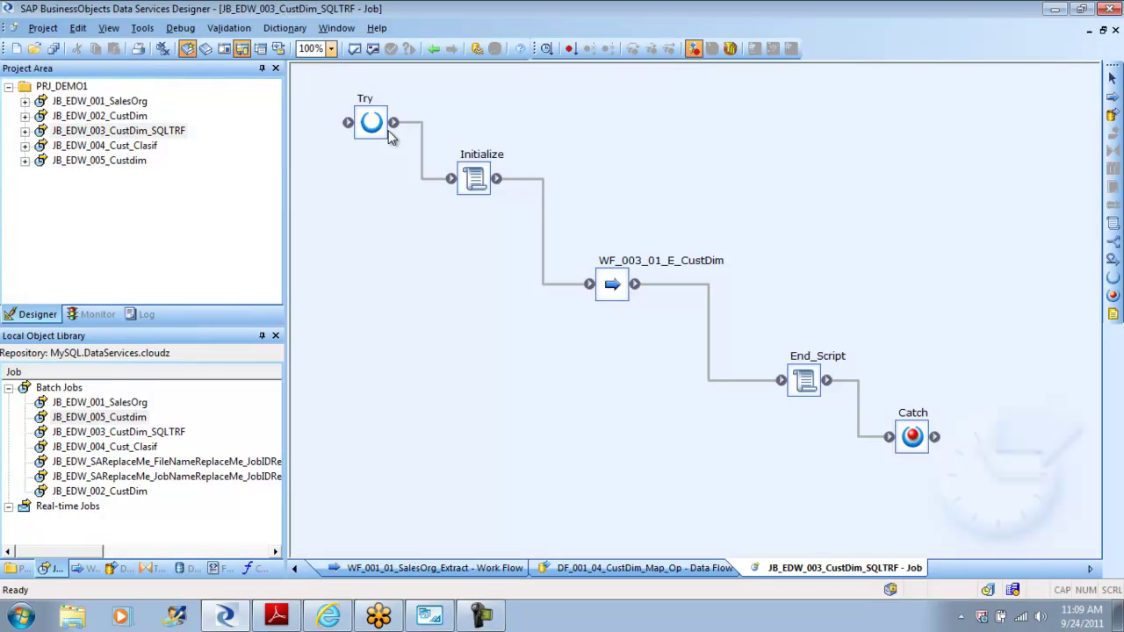
pyautogui.click(123, 571)
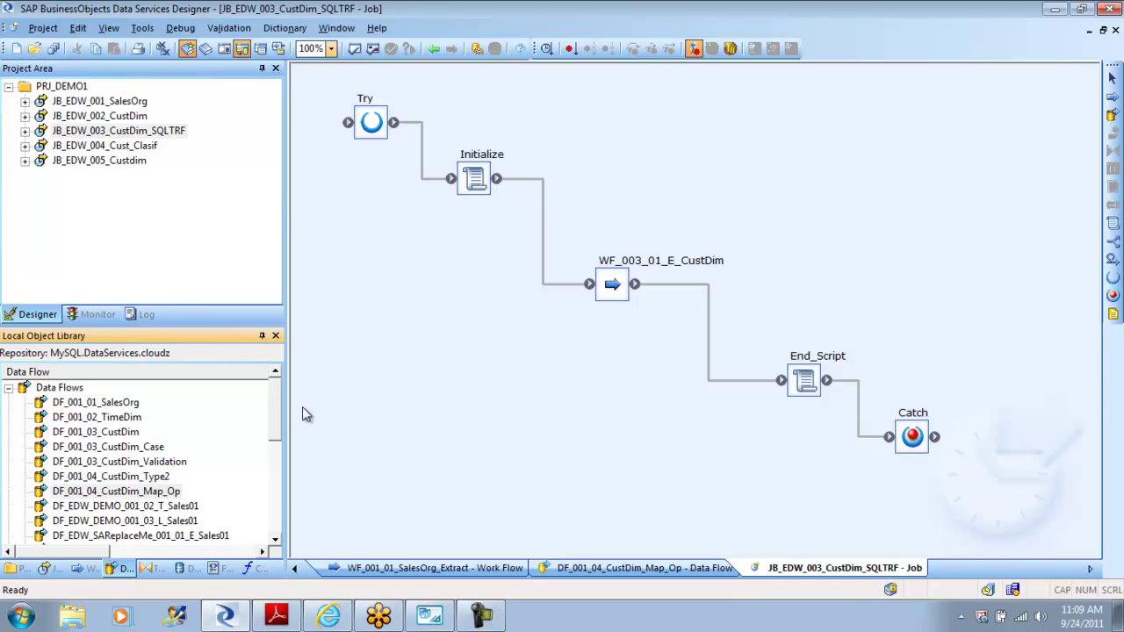
pyautogui.moveTo(277, 396); pyautogui.dragTo(275, 485)
pyautogui.doubleClick(145, 449)
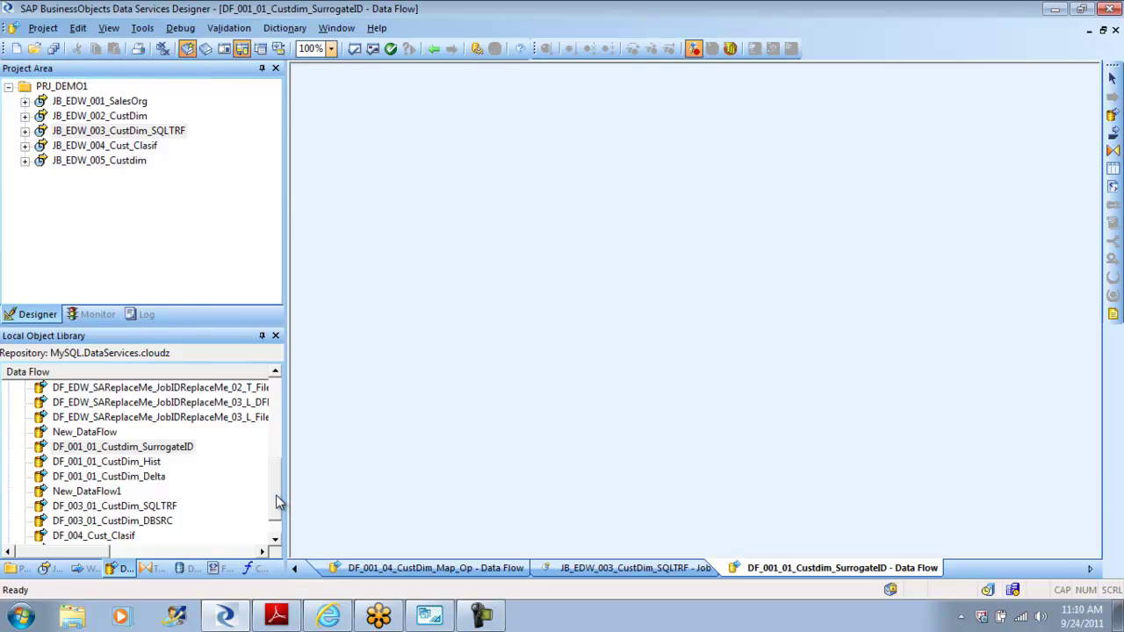
# Step: Open DF_001_04_CustDim_Type2 and select all its objects and links with Ctrl+A
pyautogui.moveTo(276, 494); pyautogui.dragTo(276, 430)
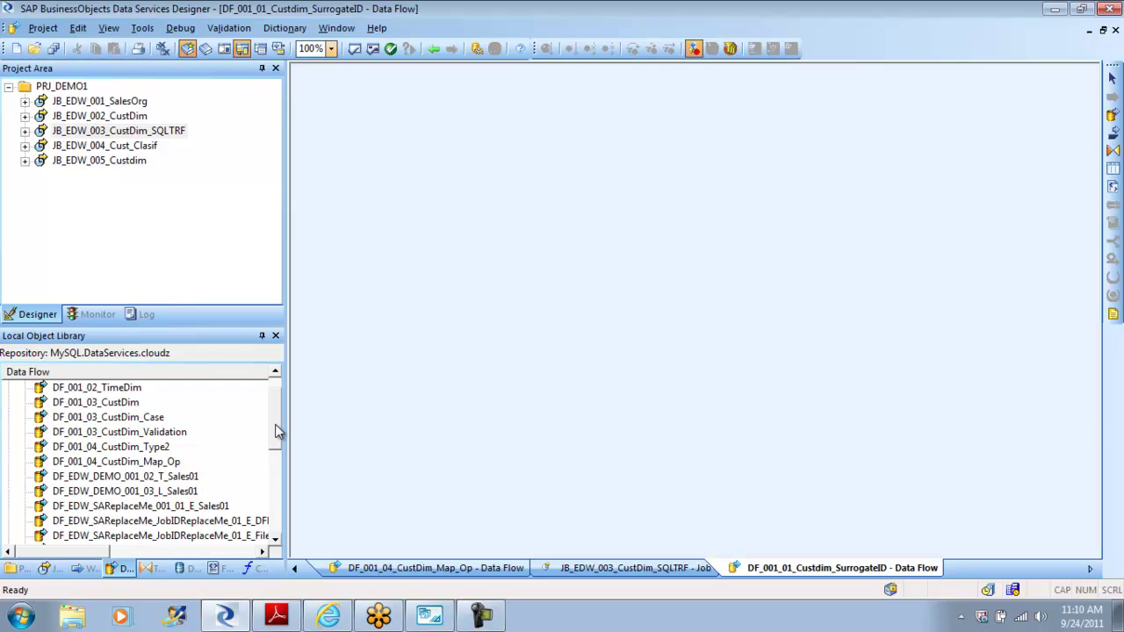
pyautogui.doubleClick(129, 448)
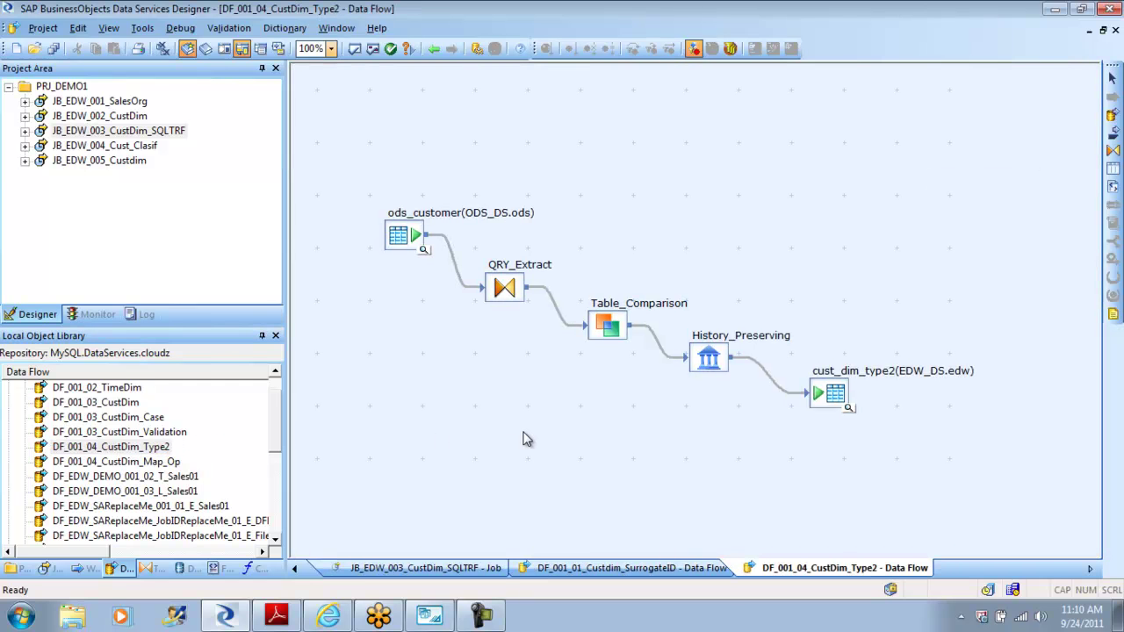
pyautogui.hotkey('ctrl', 'a')
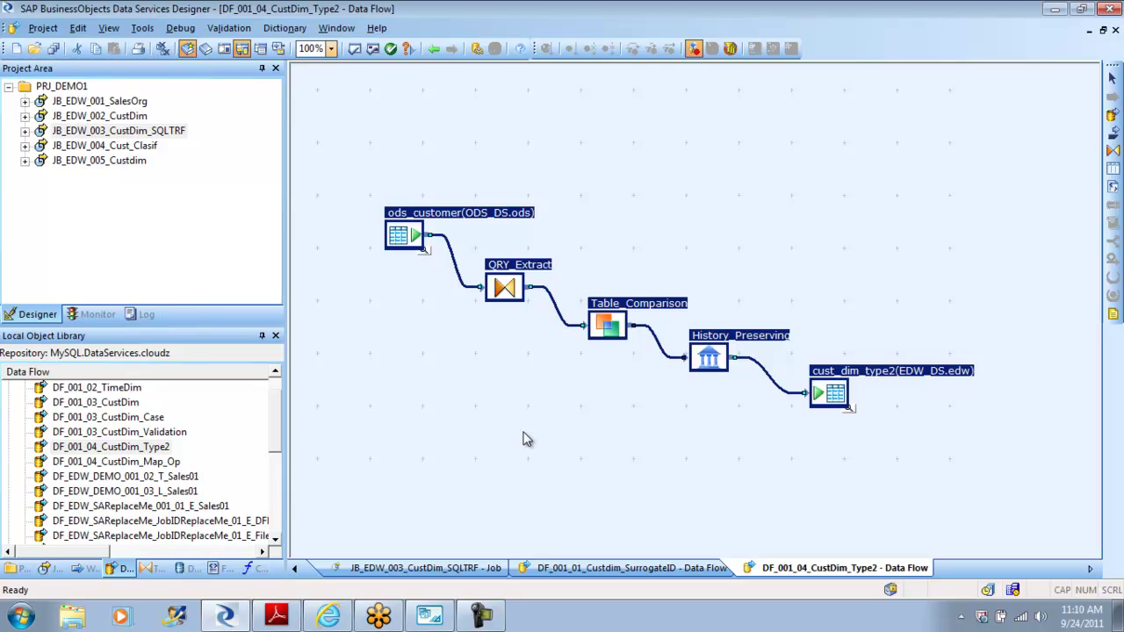
pyautogui.moveTo(278, 404); pyautogui.dragTo(283, 460)
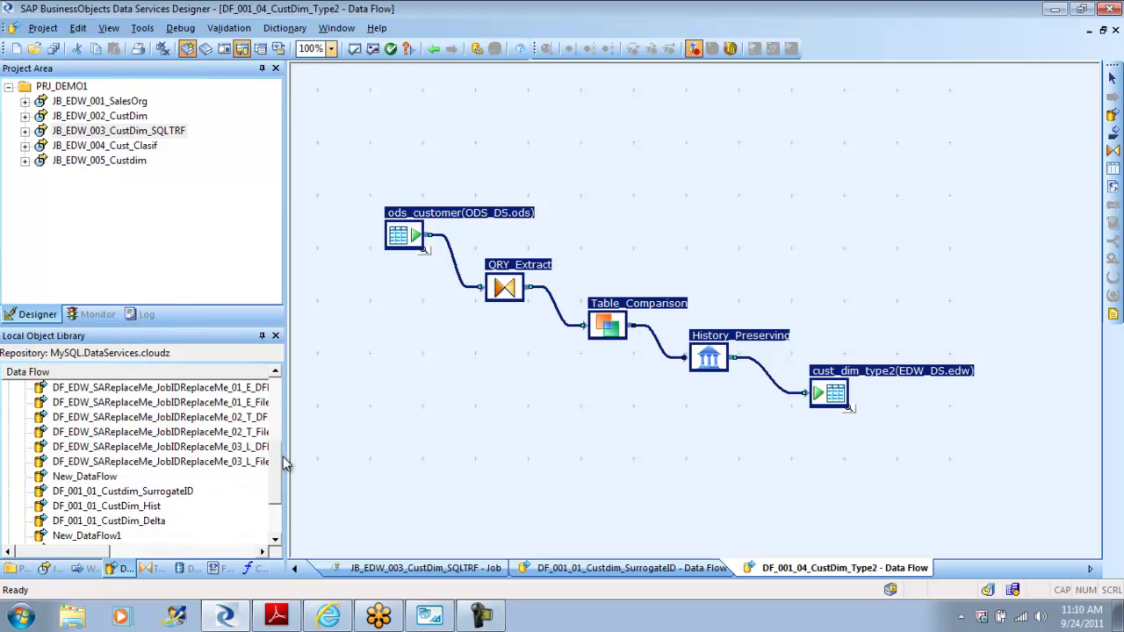
# Step: Paste the copied Type2 flow into the DF_001_01_Custdim_SurrogateID canvas
pyautogui.doubleClick(176, 495)
pyautogui.rightClick(505, 202)
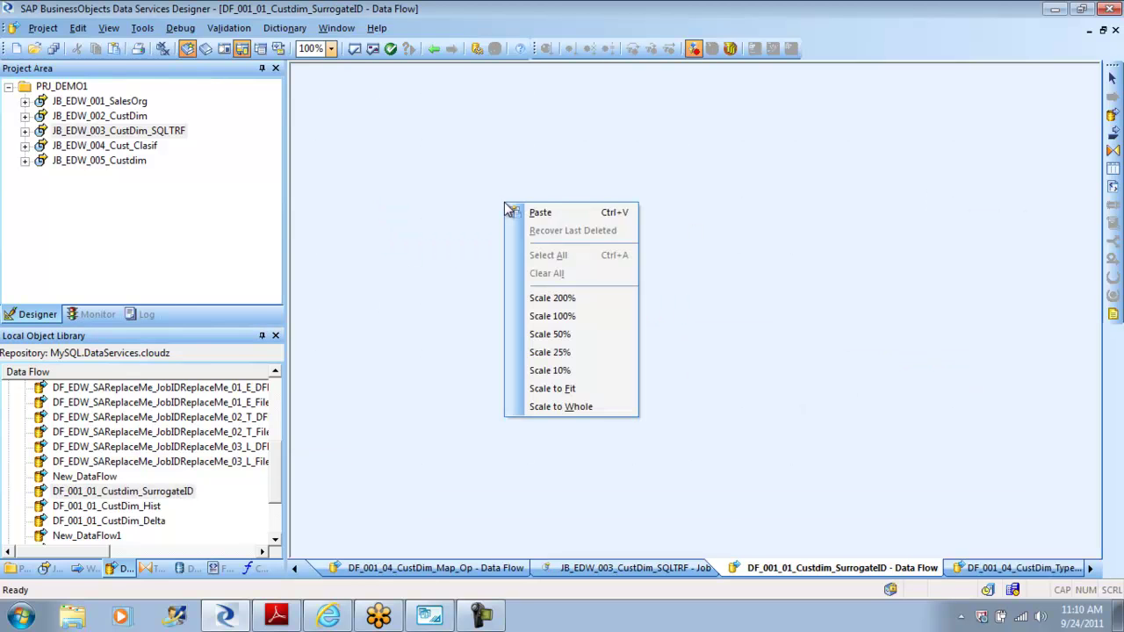
pyautogui.click(536, 213)
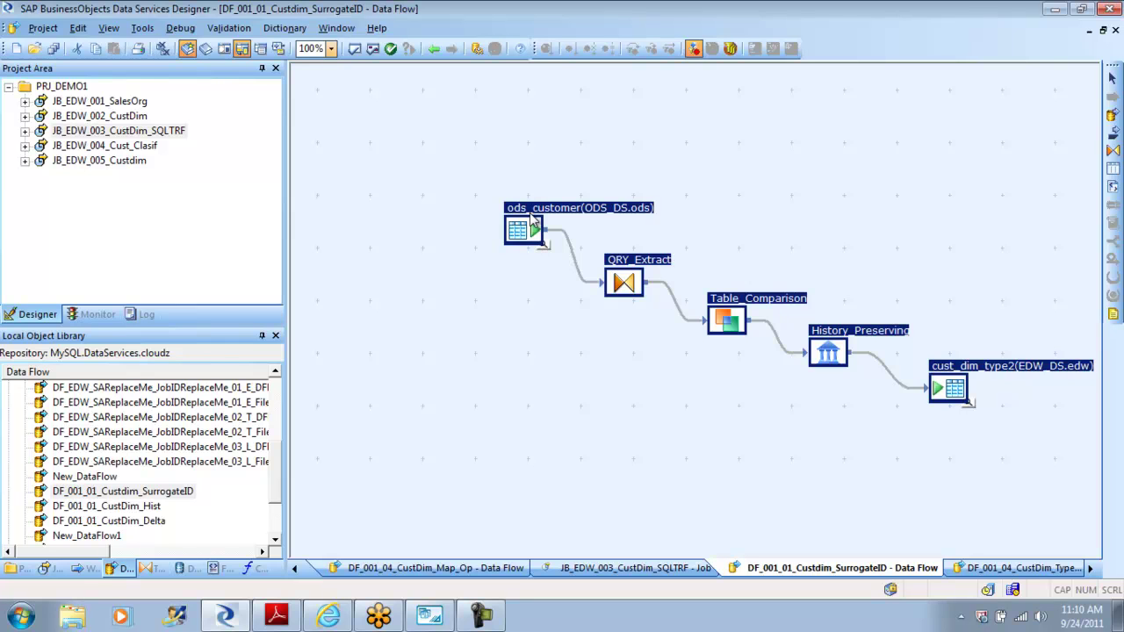
pyautogui.click(624, 369)
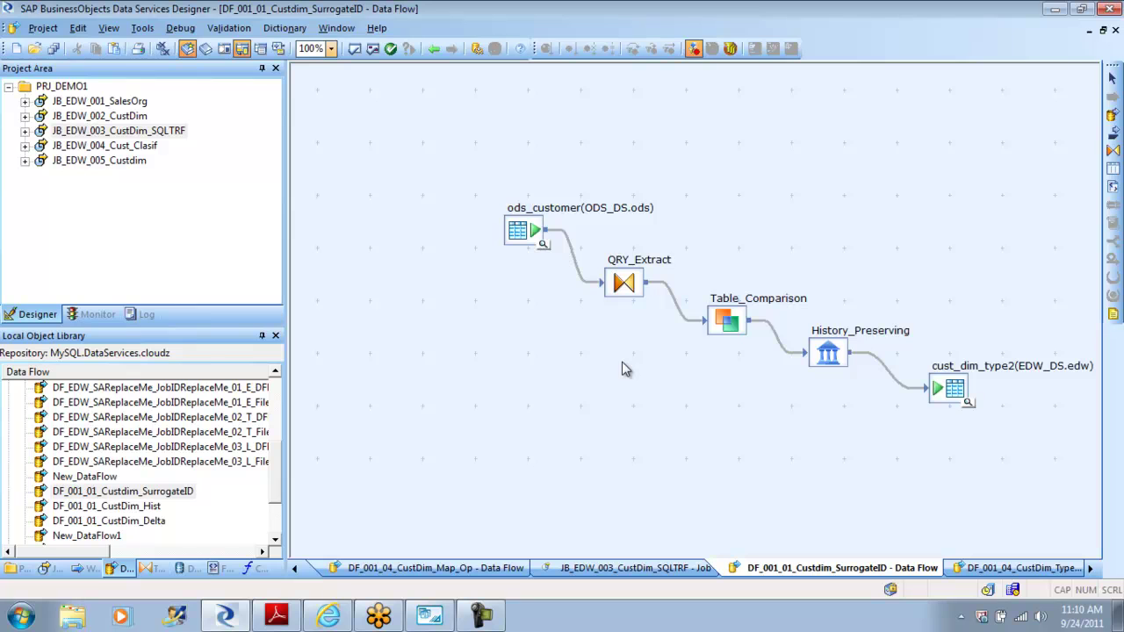
# Step: Arrange ods_customer, QRY_Extract, Table_Comparison, History_Preserving and cust_dim_type2 into a neat diagonal
pyautogui.moveTo(523, 232); pyautogui.dragTo(387, 178)
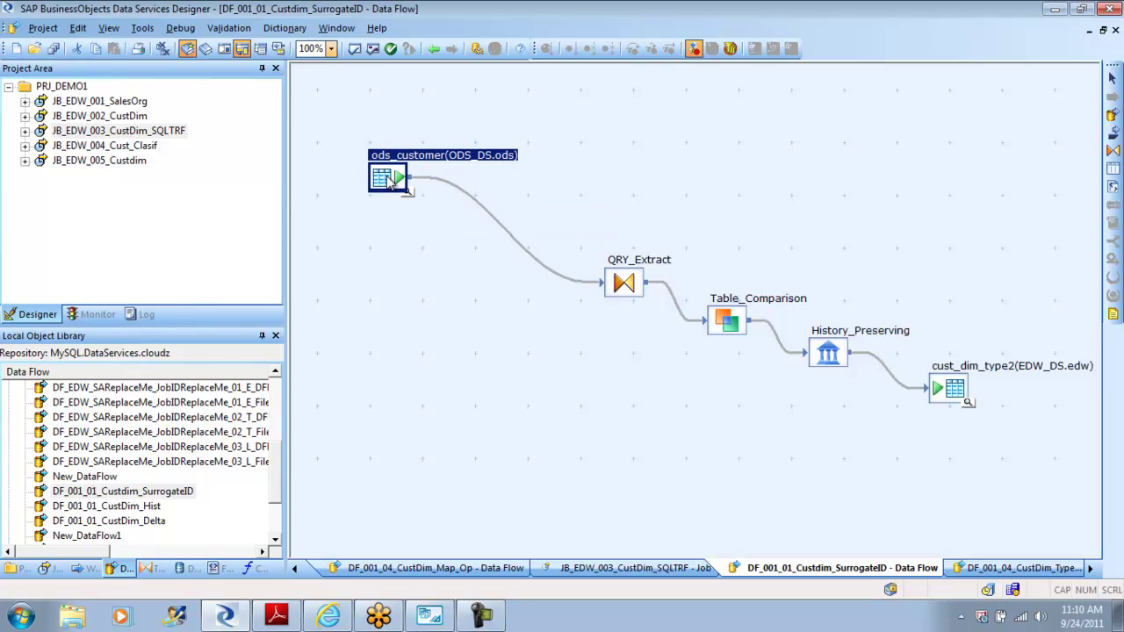
pyautogui.moveTo(618, 291); pyautogui.dragTo(503, 250)
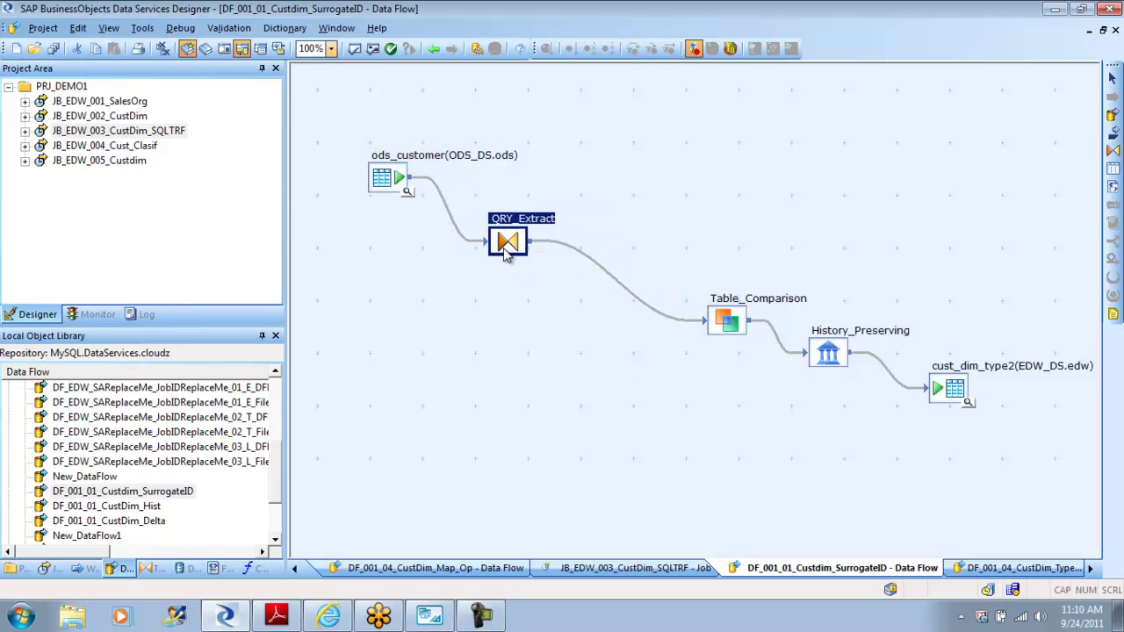
pyautogui.moveTo(725, 322); pyautogui.dragTo(640, 294)
pyautogui.moveTo(823, 343); pyautogui.dragTo(762, 339)
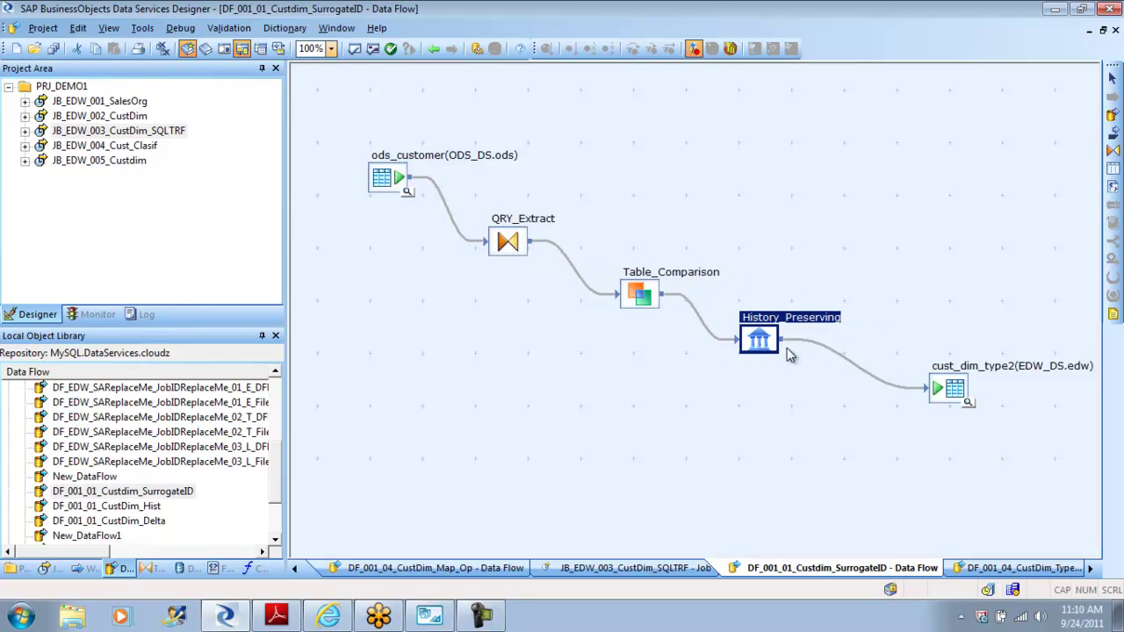
pyautogui.moveTo(972, 400); pyautogui.dragTo(897, 408)
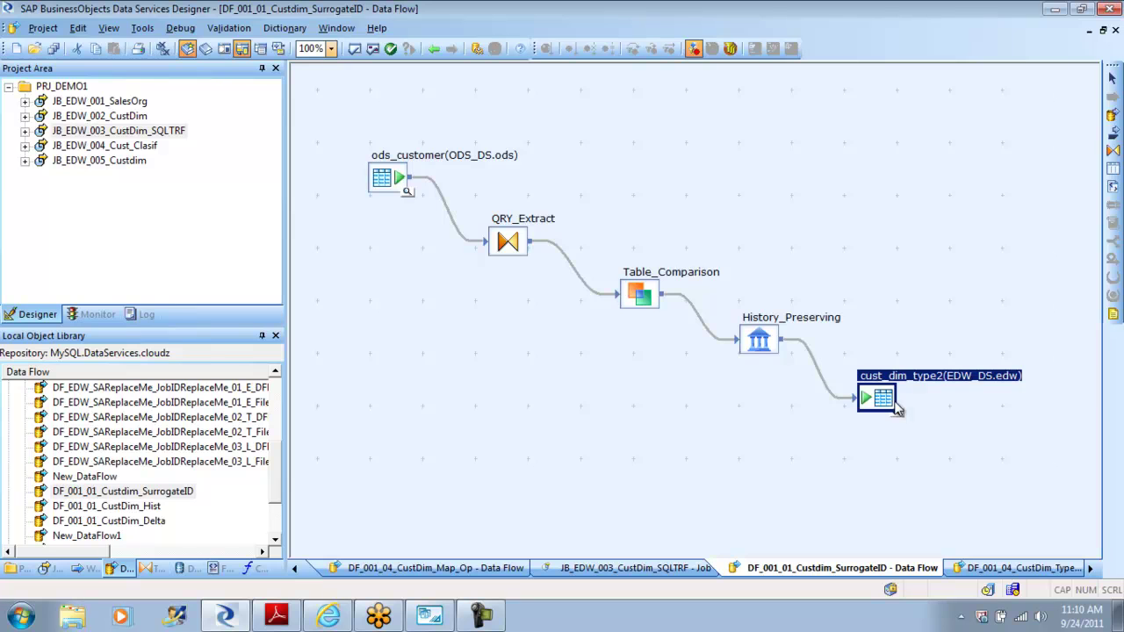
pyautogui.click(570, 263)
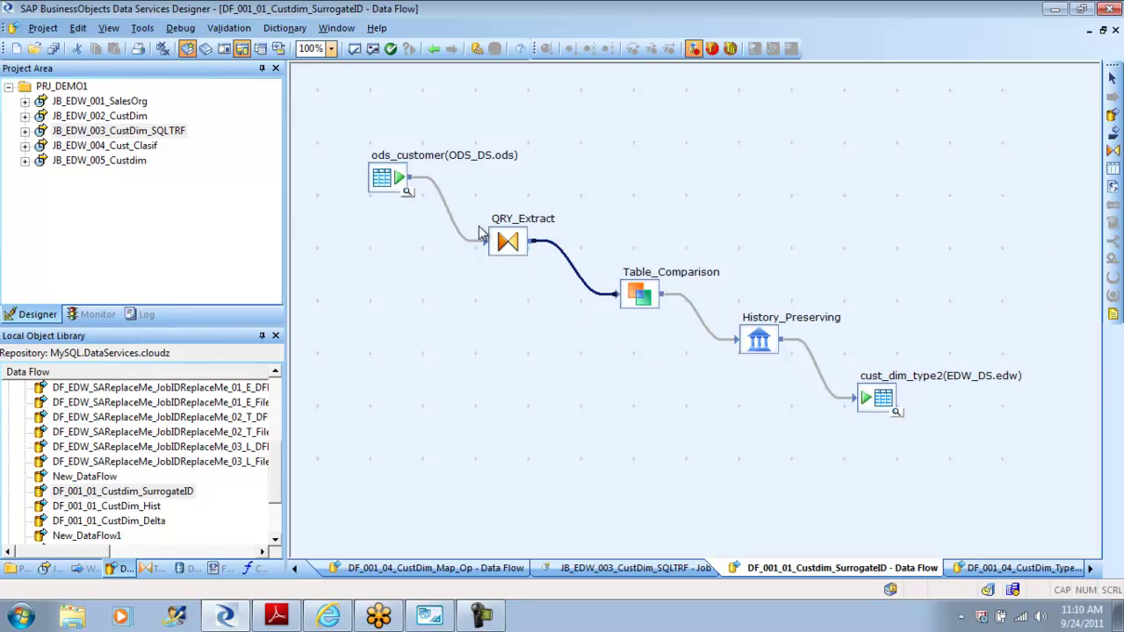
pyautogui.click(452, 216)
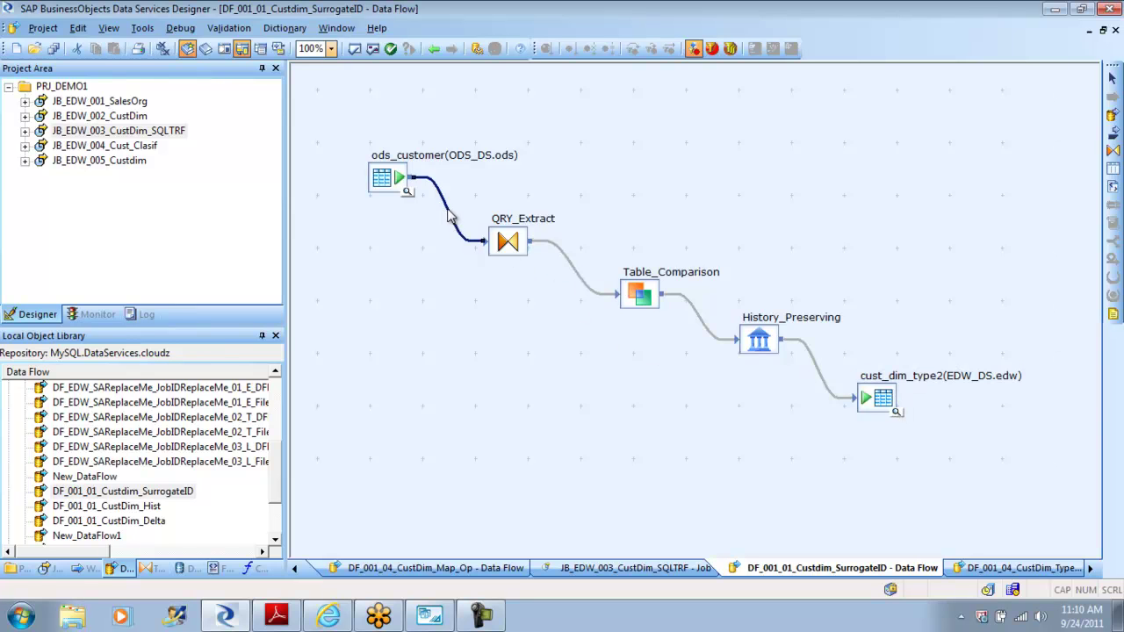
pyautogui.click(708, 330)
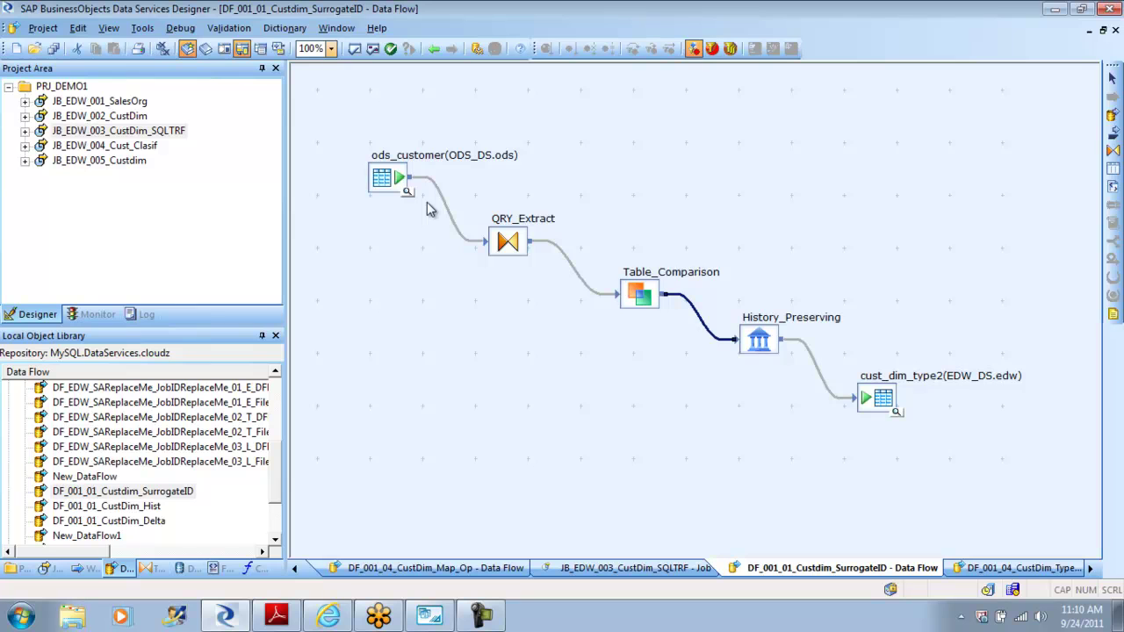
pyautogui.click(571, 413)
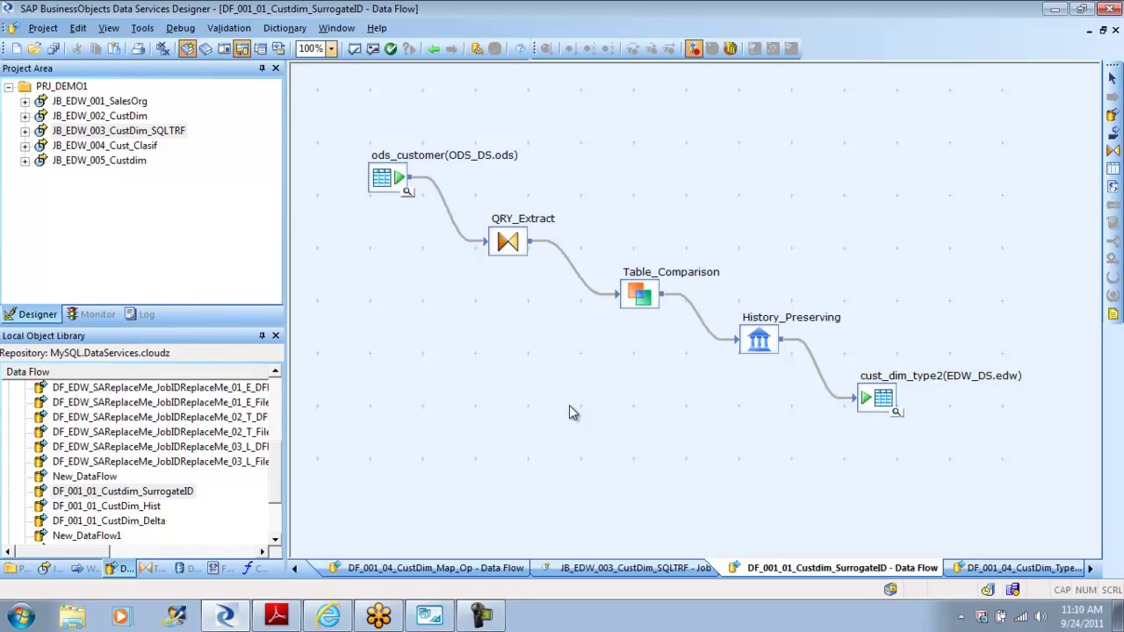
# Step: Delete the cust_dim_type2 target and place a new template table named Cust_Dim_Type2_SurrID
pyautogui.click(883, 406)
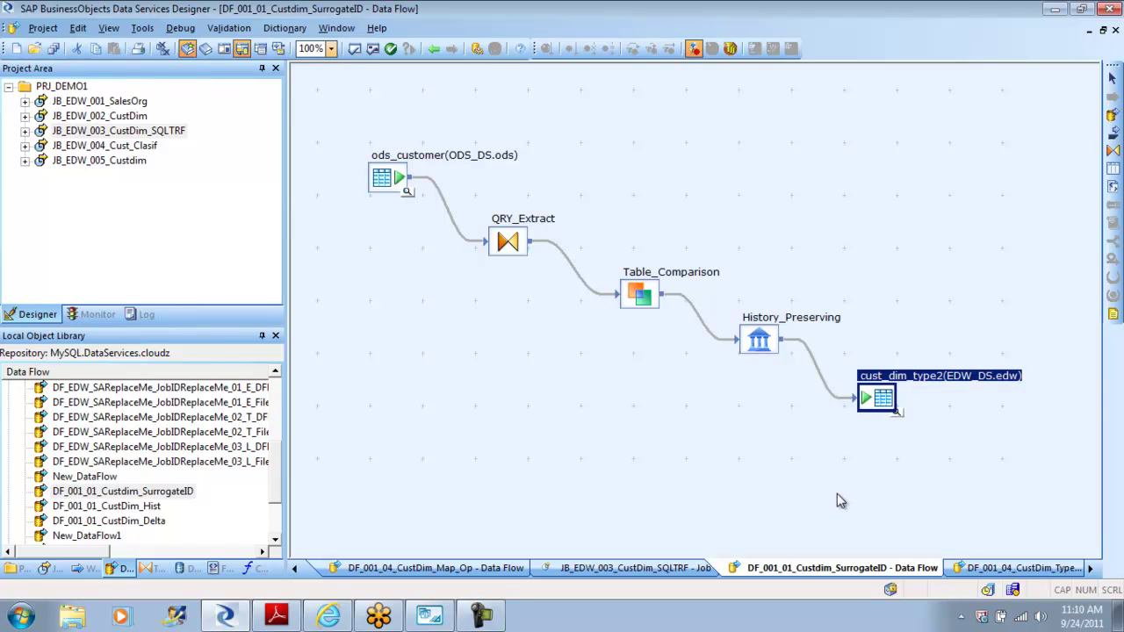
pyautogui.press('Delete')
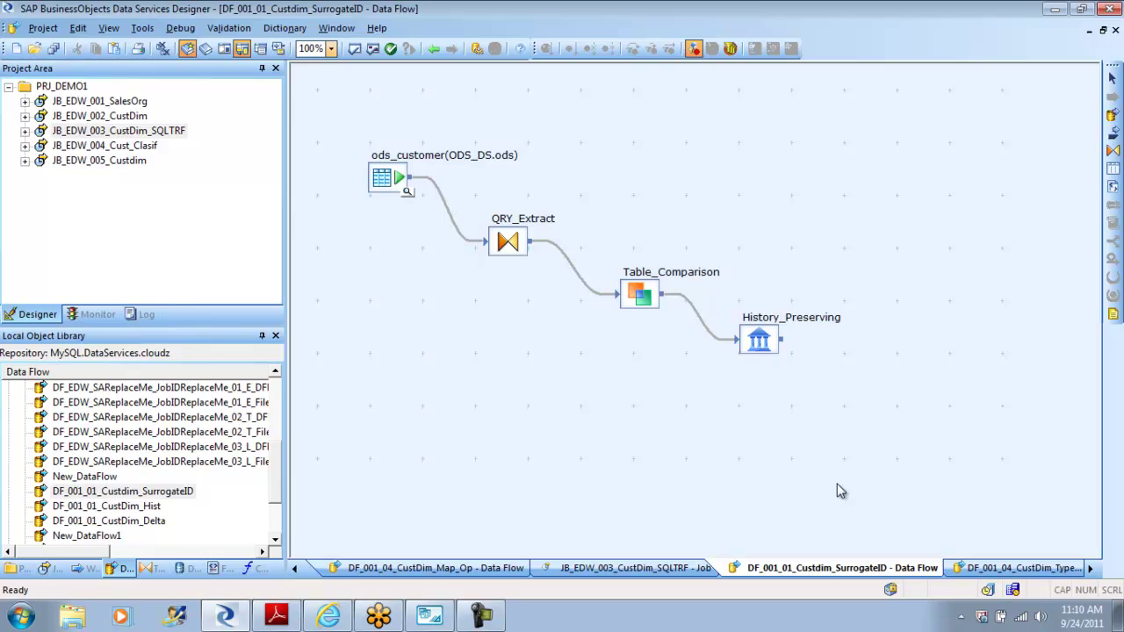
pyautogui.click(1113, 168)
pyautogui.click(878, 375)
pyautogui.write('C')
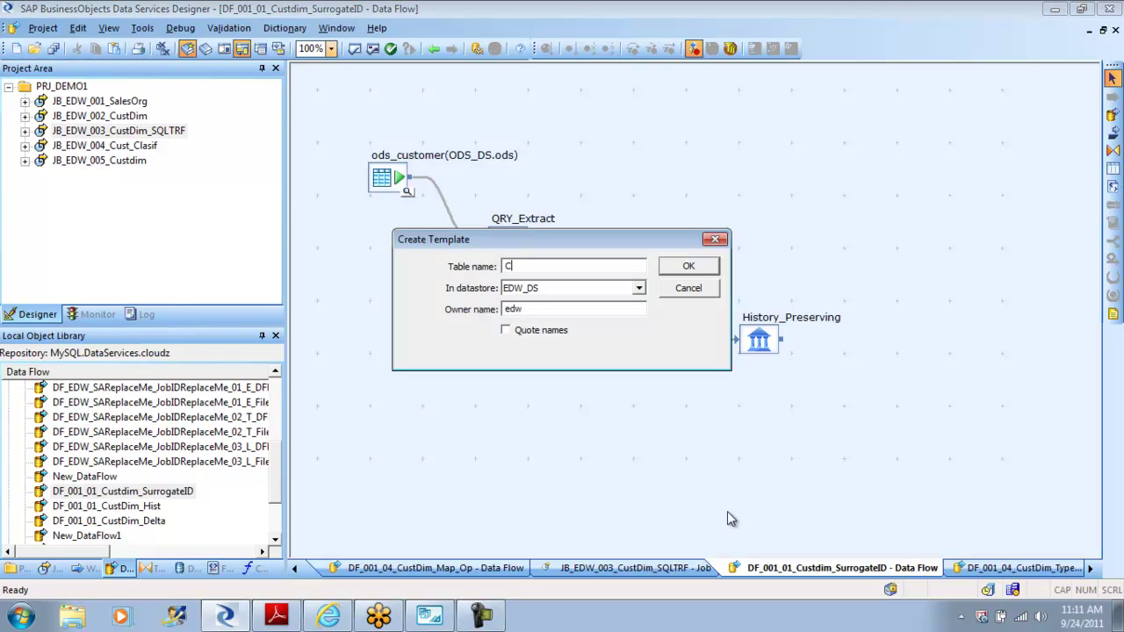
pyautogui.write('ust_Dim_Type2_')
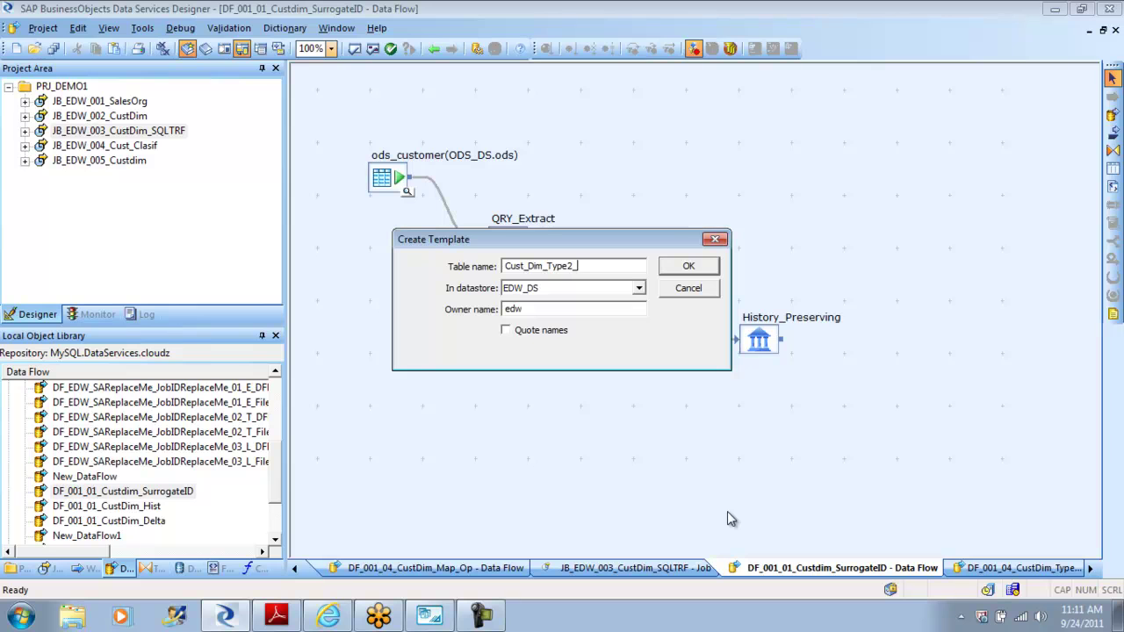
pyautogui.write('SurrID')
# Step: Create the Cust_Dim_Type2_SurrID template, link History_Preserving into it, tidy the layout, and minimize Designer
pyautogui.click(693, 268)
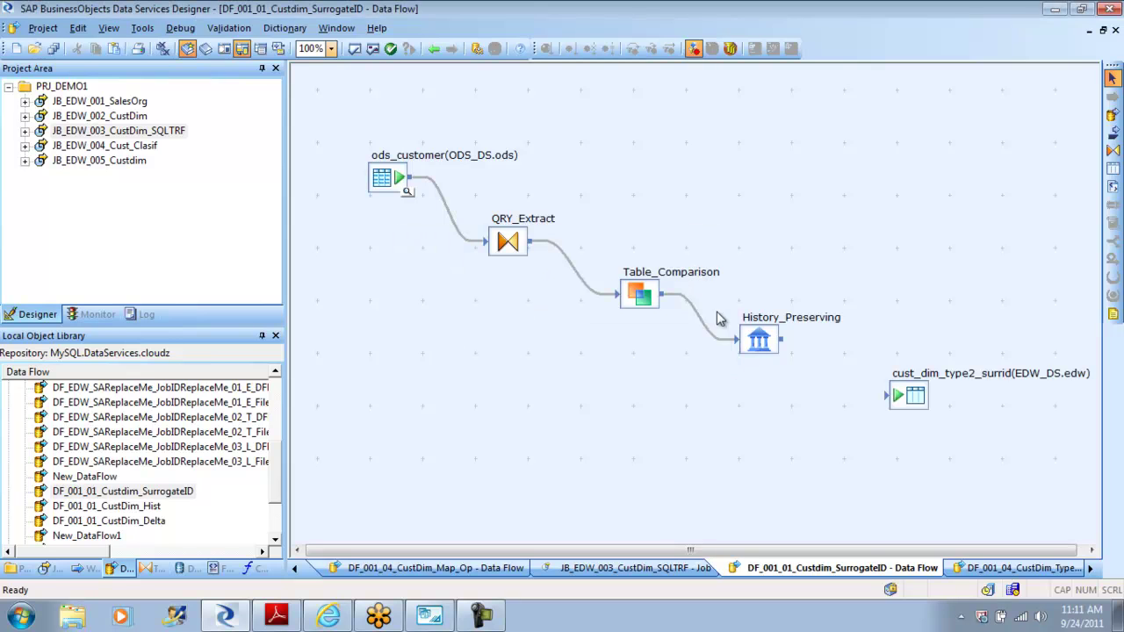
pyautogui.moveTo(786, 343); pyautogui.dragTo(905, 392)
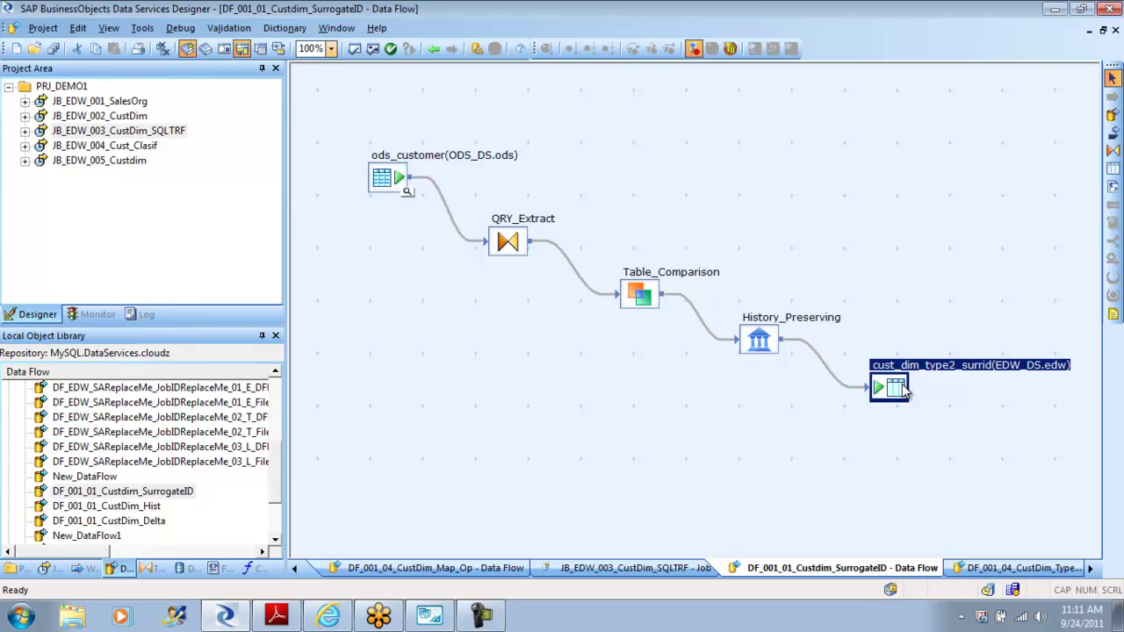
pyautogui.moveTo(517, 248); pyautogui.dragTo(509, 238)
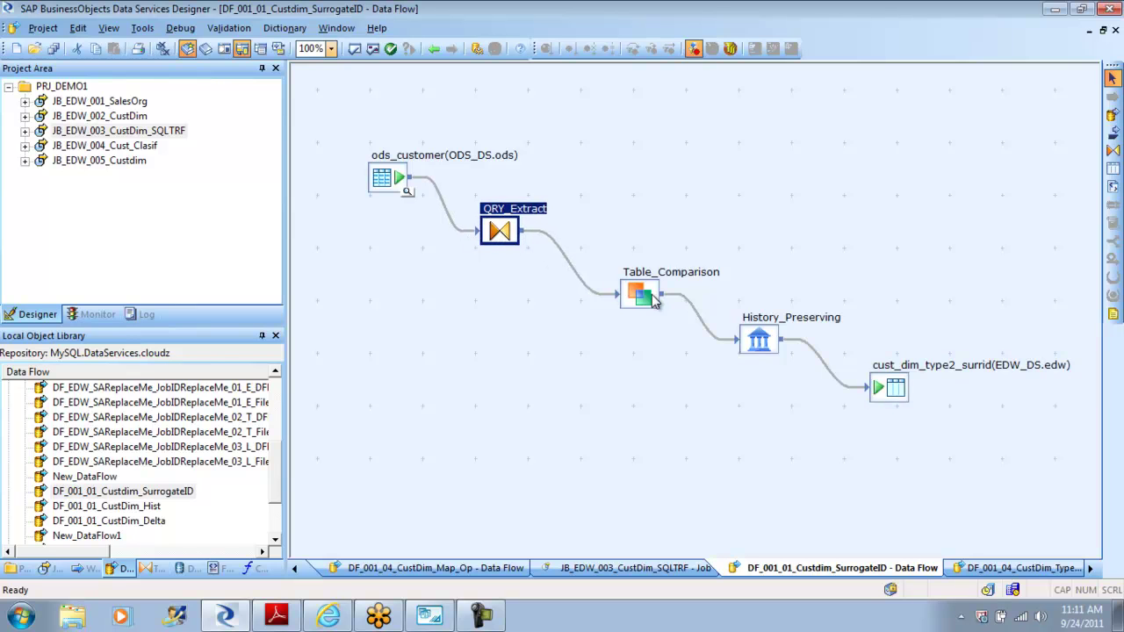
pyautogui.moveTo(654, 302); pyautogui.dragTo(630, 286)
pyautogui.moveTo(763, 342); pyautogui.dragTo(738, 328)
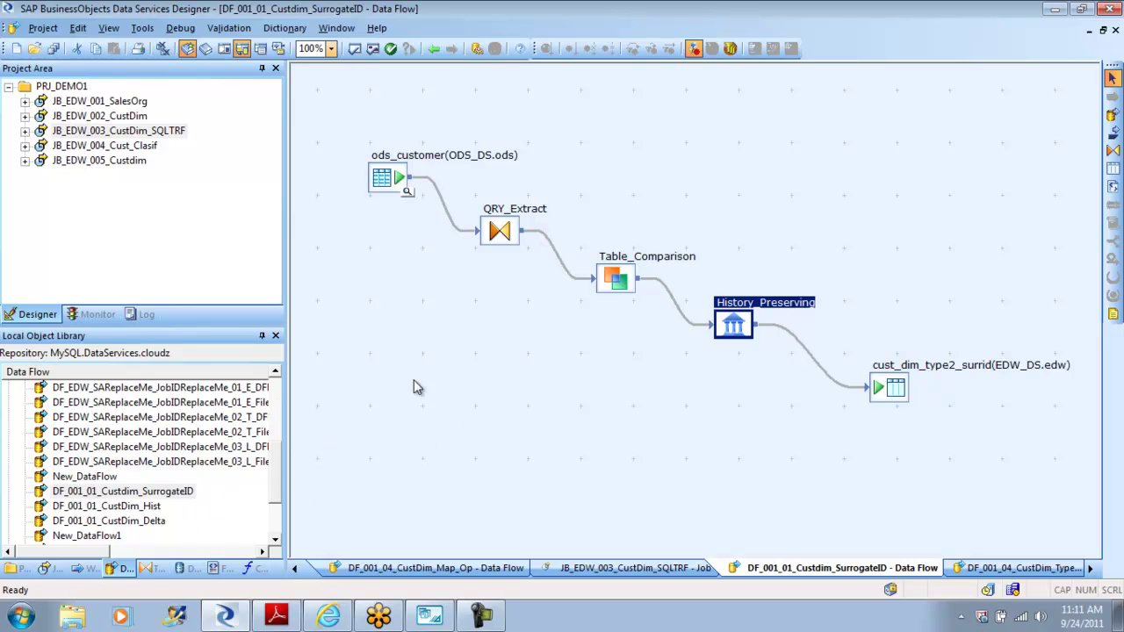
pyautogui.click(1055, 8)
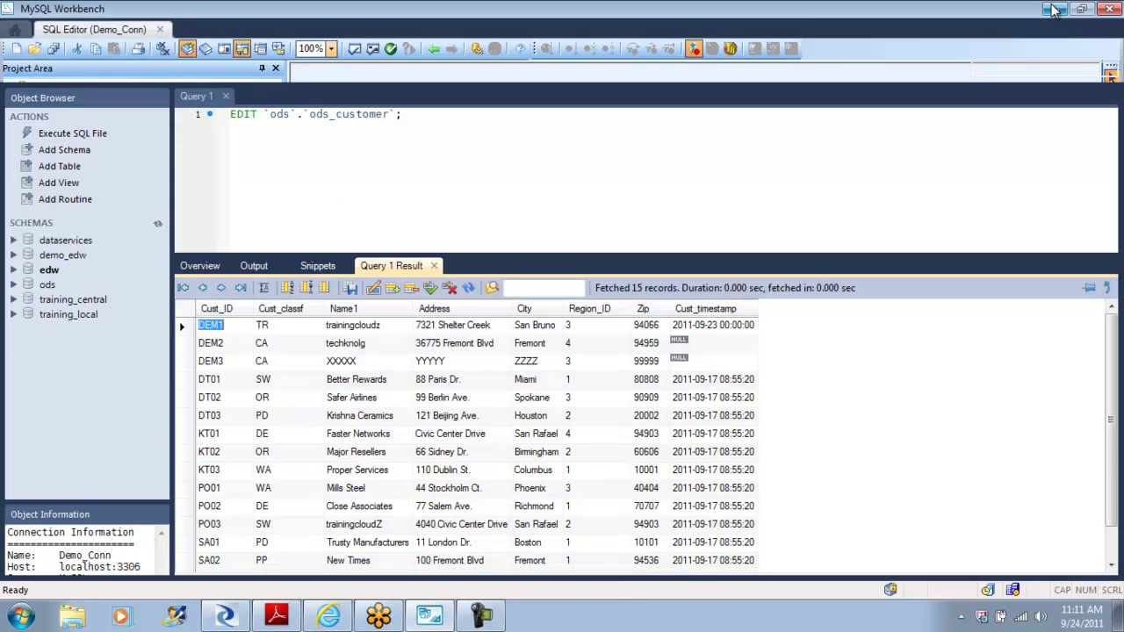
# Step: Open DWtoolkit from Documents > cloudz_Sep3rdbatch in Windows Explorer
pyautogui.click(1055, 8)
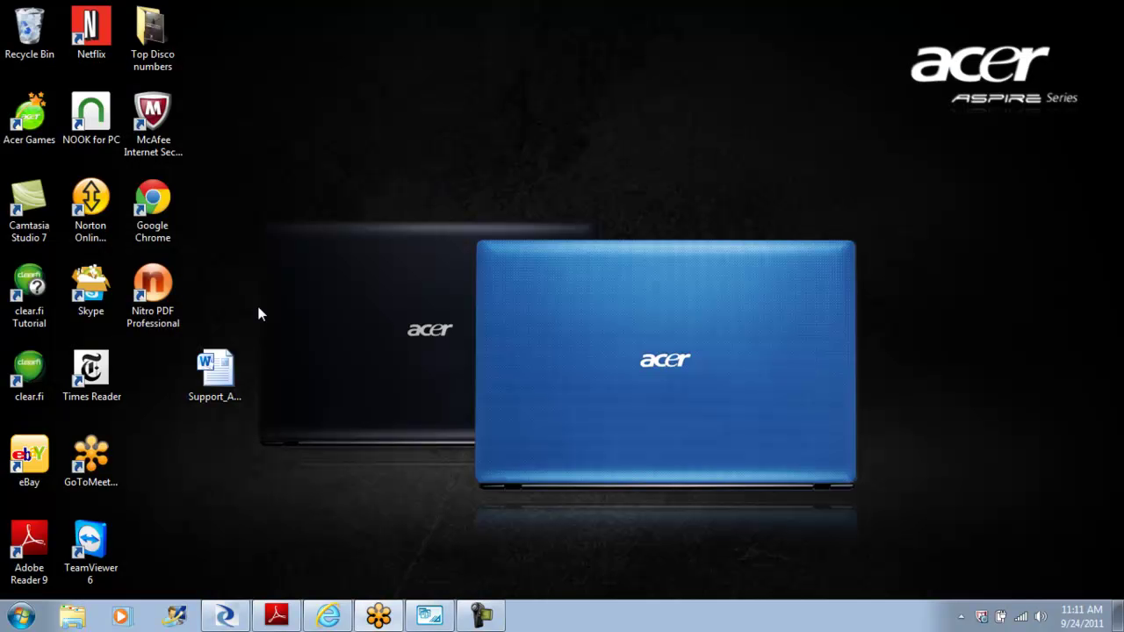
pyautogui.click(73, 619)
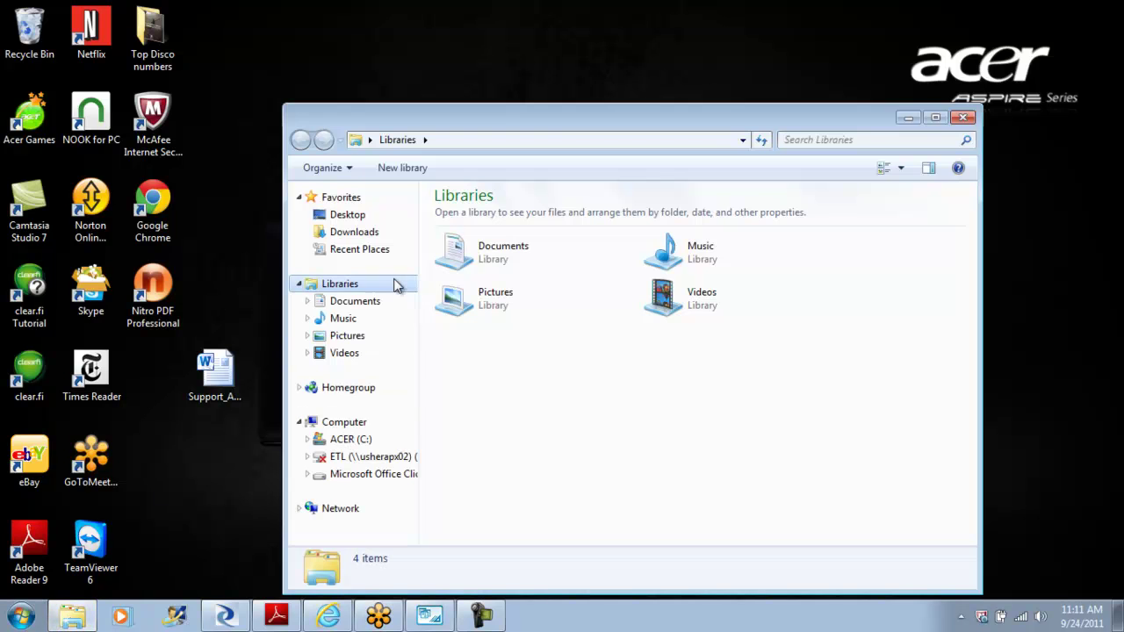
pyautogui.doubleClick(494, 258)
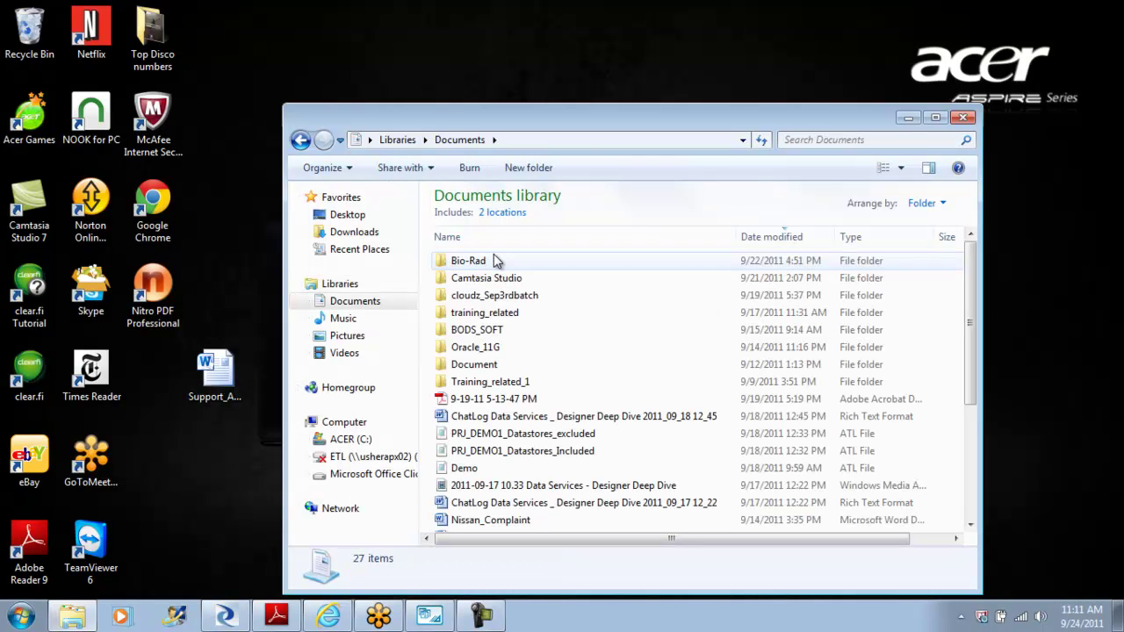
pyautogui.doubleClick(512, 296)
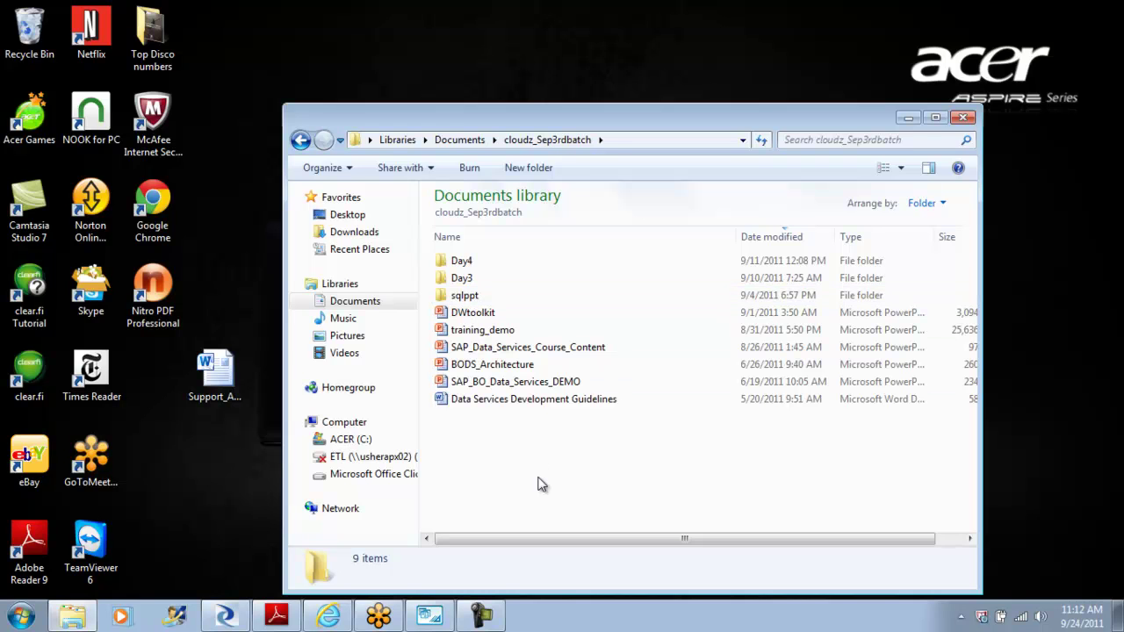
pyautogui.click(480, 318)
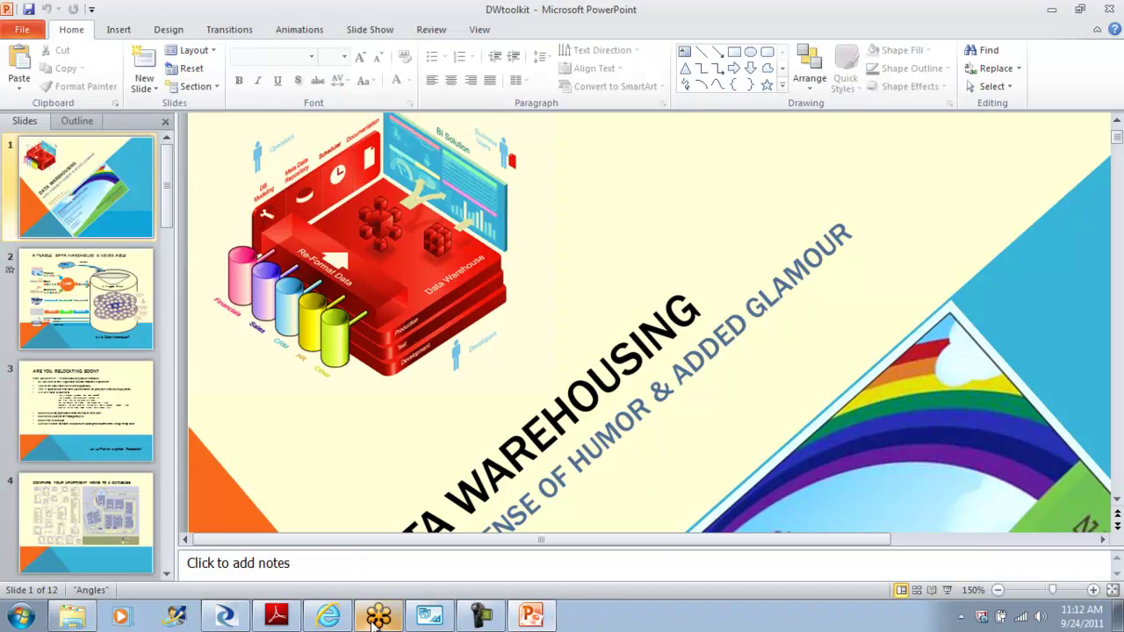
# Step: Scroll the DWtoolkit slides, cancel the Office activation prompt and close PowerPoint
pyautogui.moveTo(170, 187); pyautogui.dragTo(171, 527)
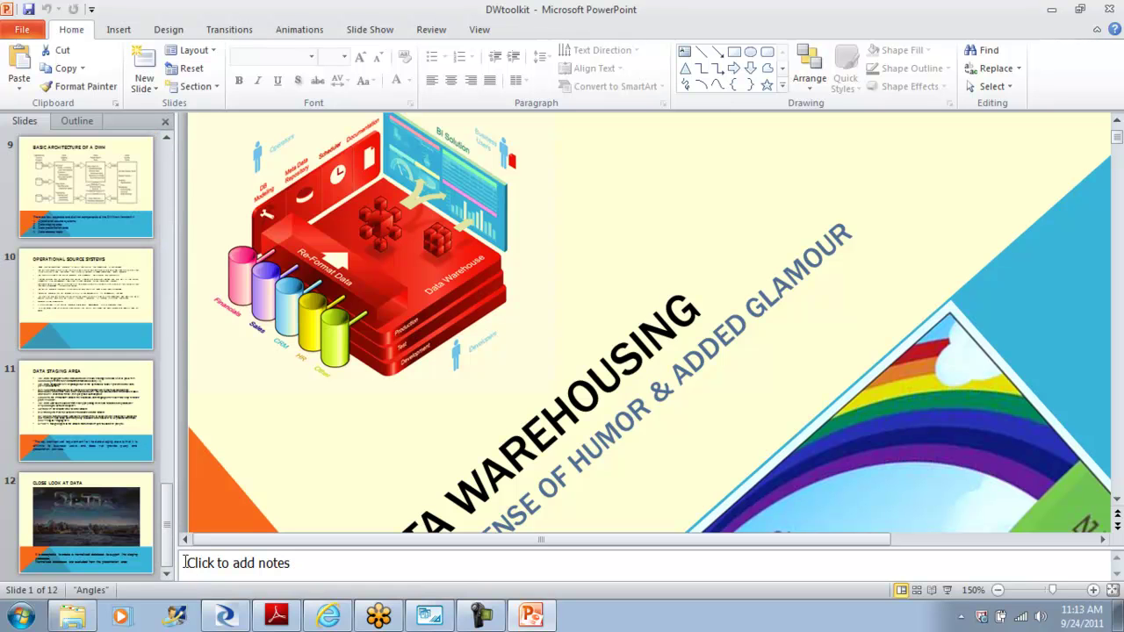
pyautogui.click(166, 137)
pyautogui.click(166, 137)
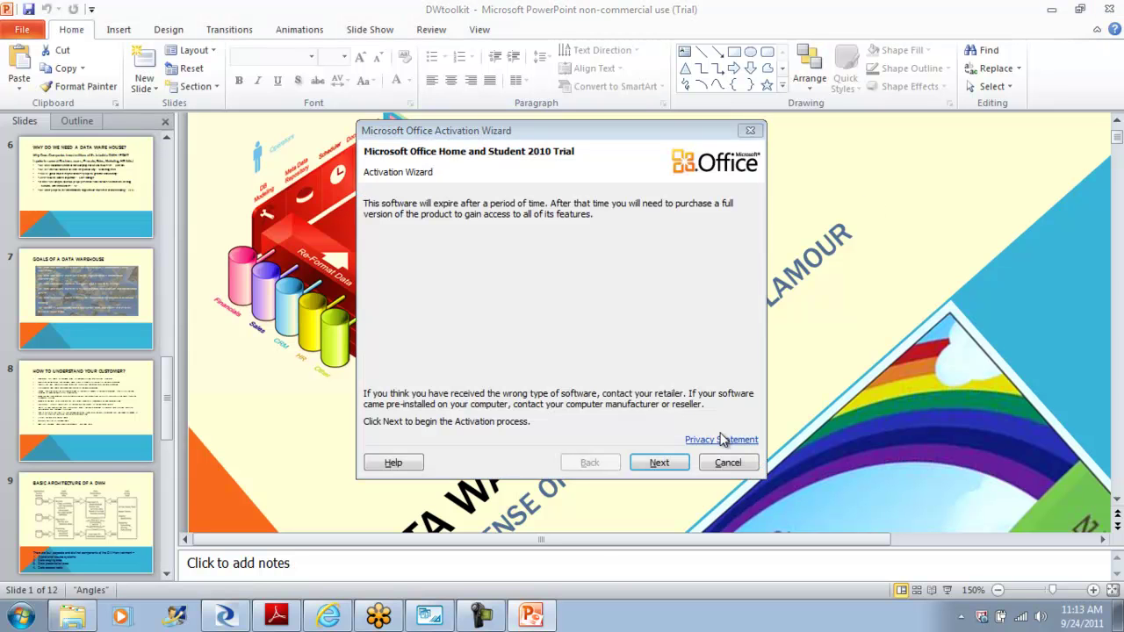
pyautogui.click(729, 463)
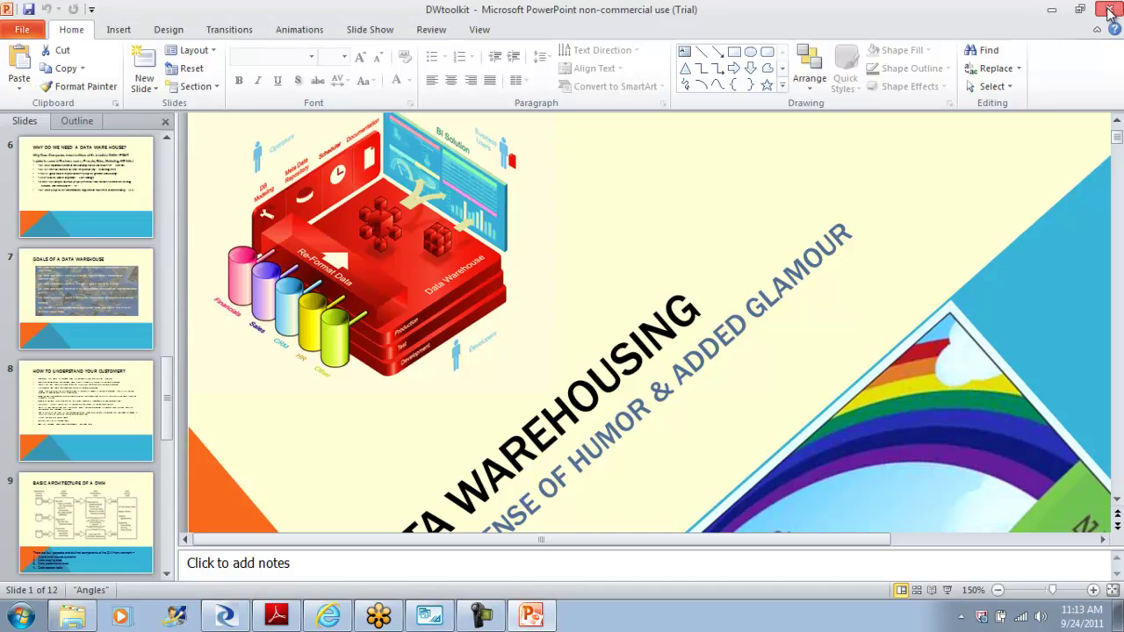
pyautogui.click(1110, 9)
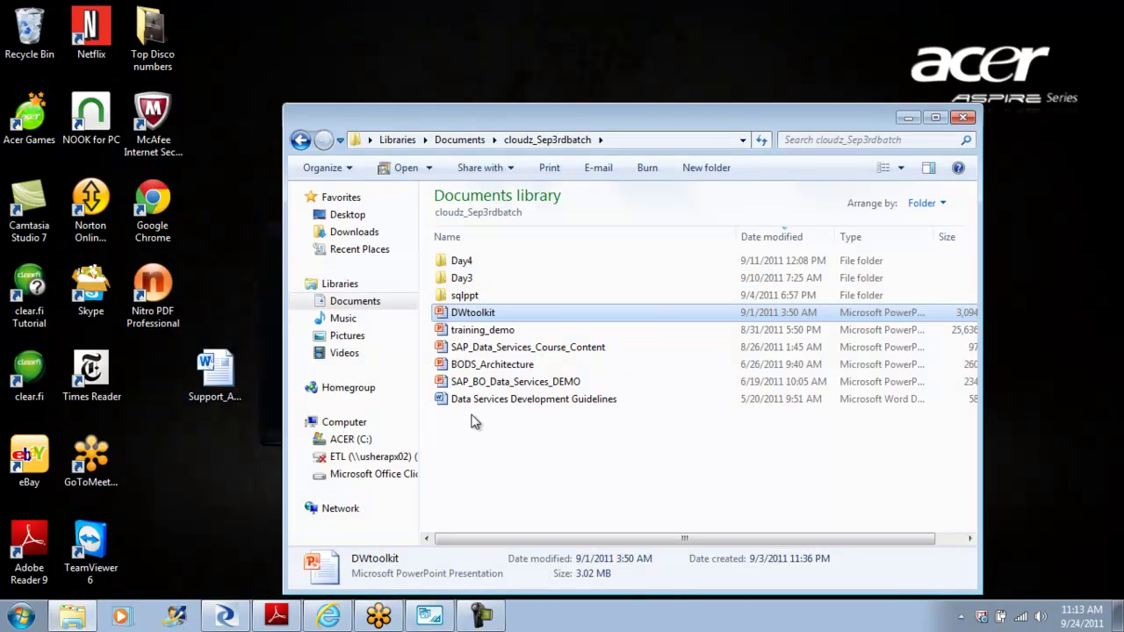
# Step: Browse the Day3 and Day4 folders inside cloudz_Sep3rdbatch, returning to it each time
pyautogui.click(489, 336)
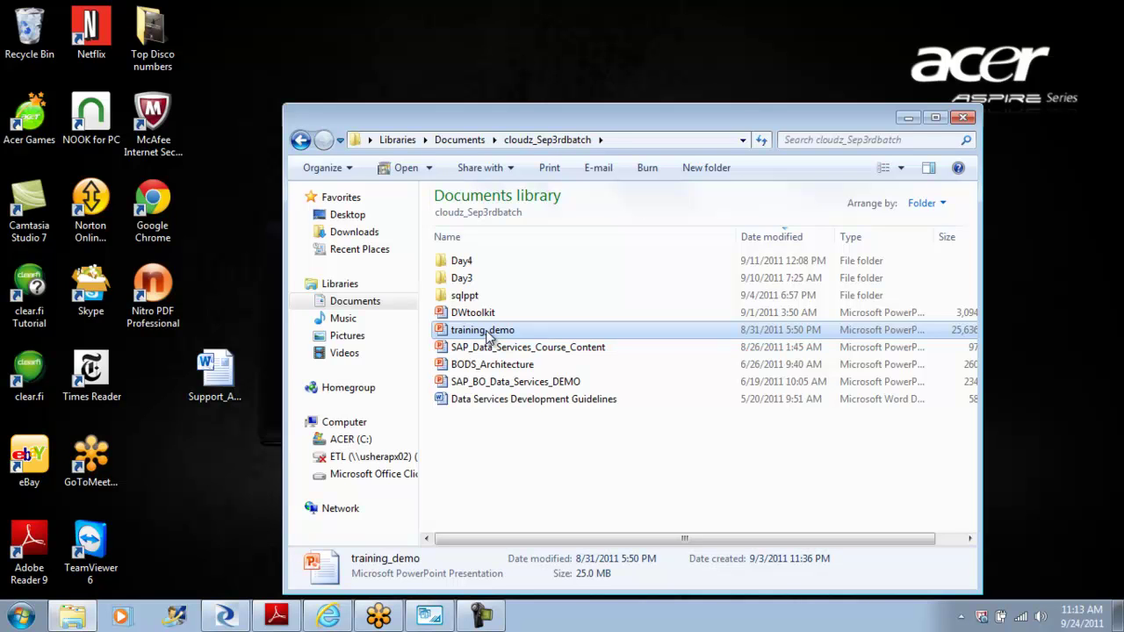
pyautogui.doubleClick(470, 281)
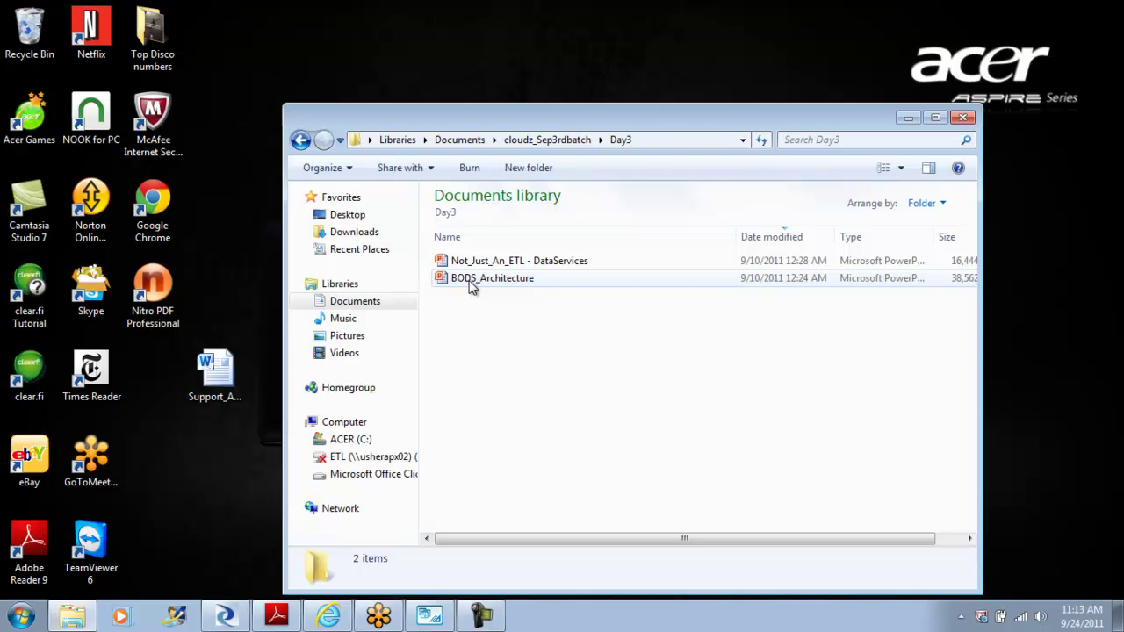
pyautogui.click(300, 140)
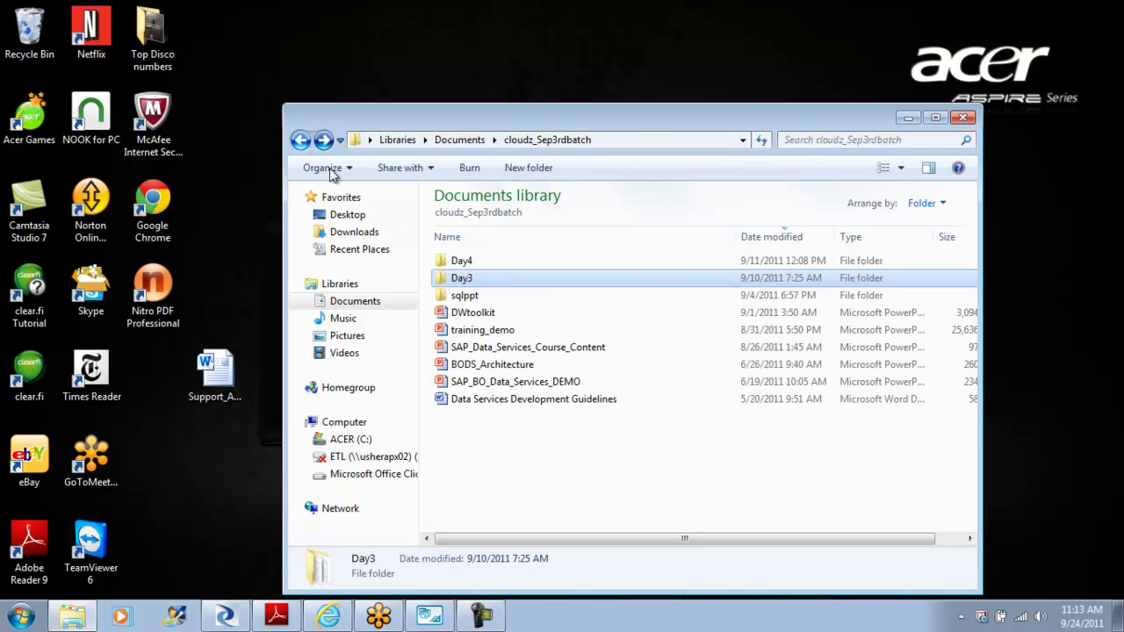
pyautogui.doubleClick(466, 261)
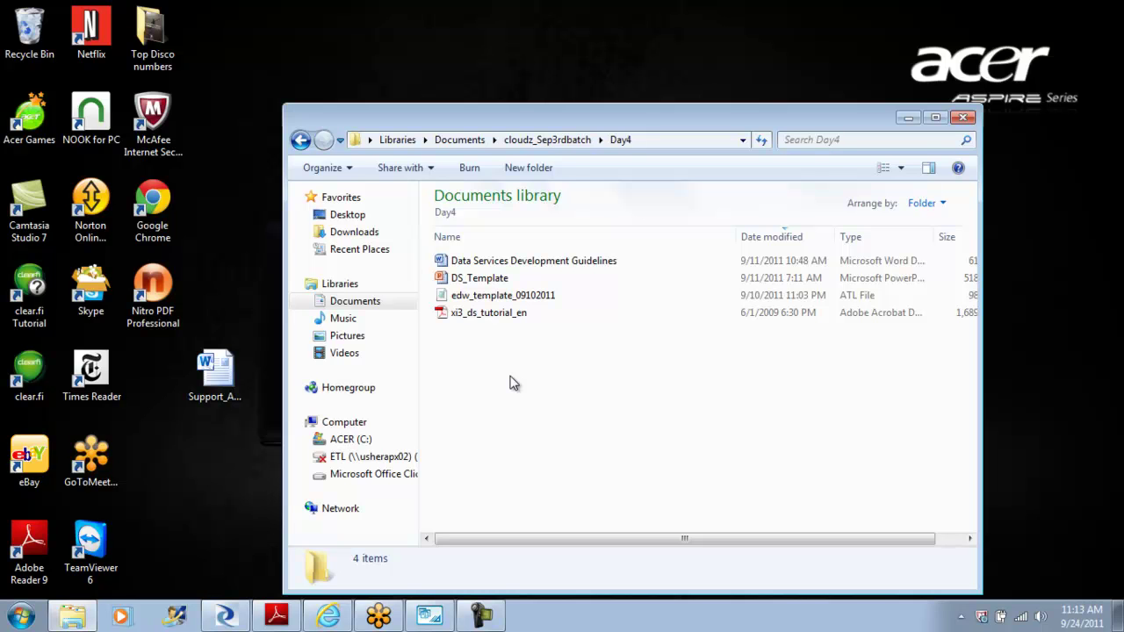
pyautogui.click(301, 140)
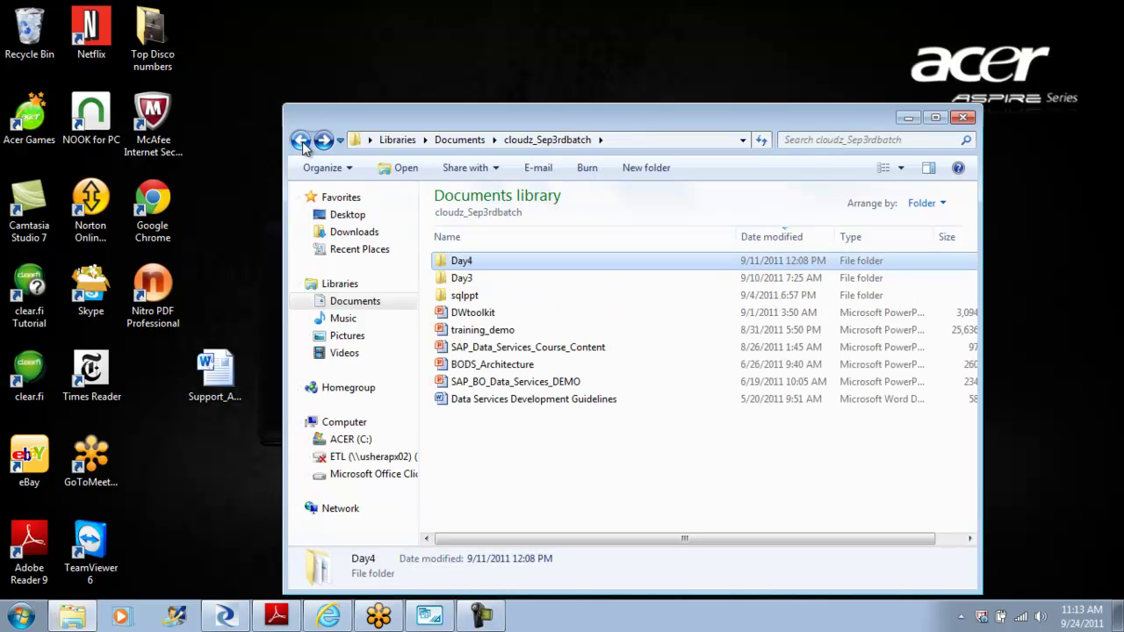
pyautogui.doubleClick(464, 278)
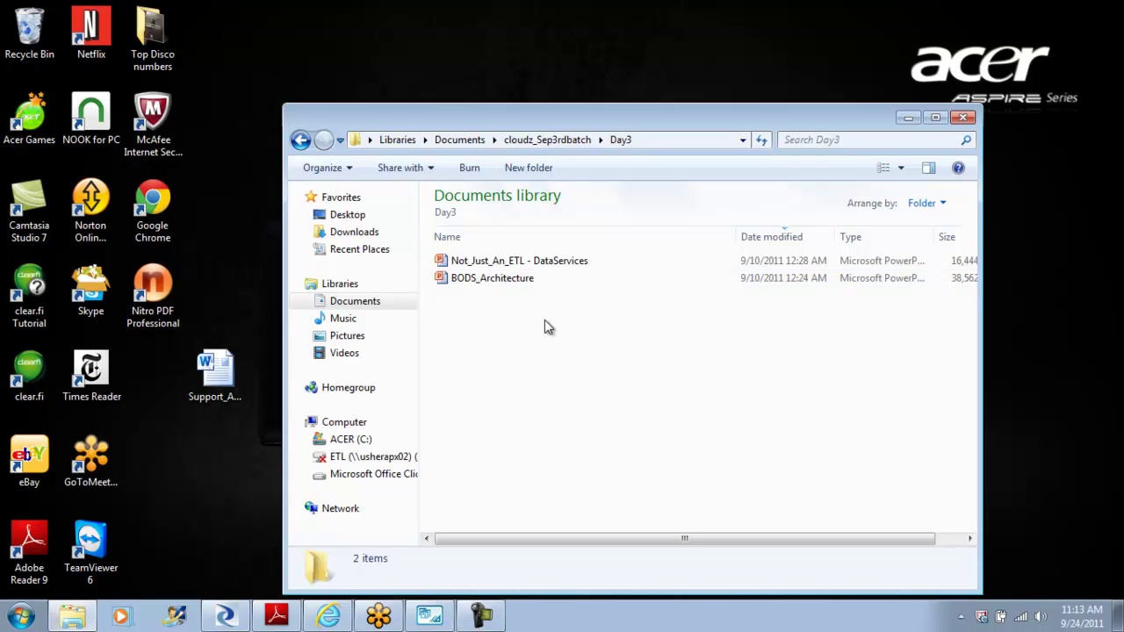
pyautogui.click(301, 140)
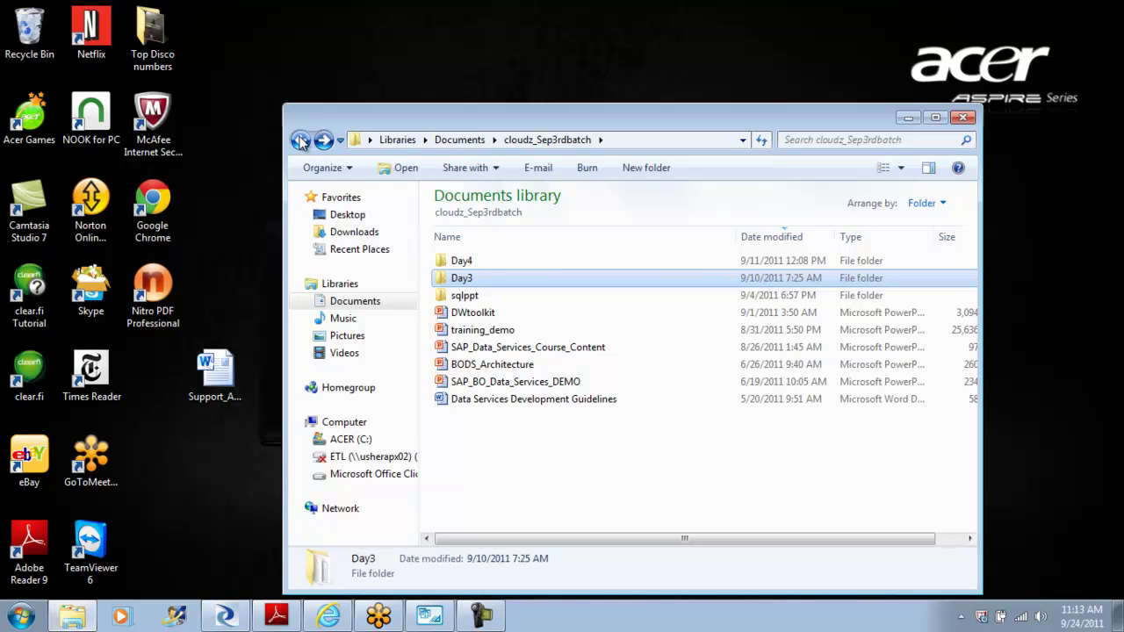
# Step: Go back to Documents and scroll through the training_related folder's contents
pyautogui.click(301, 140)
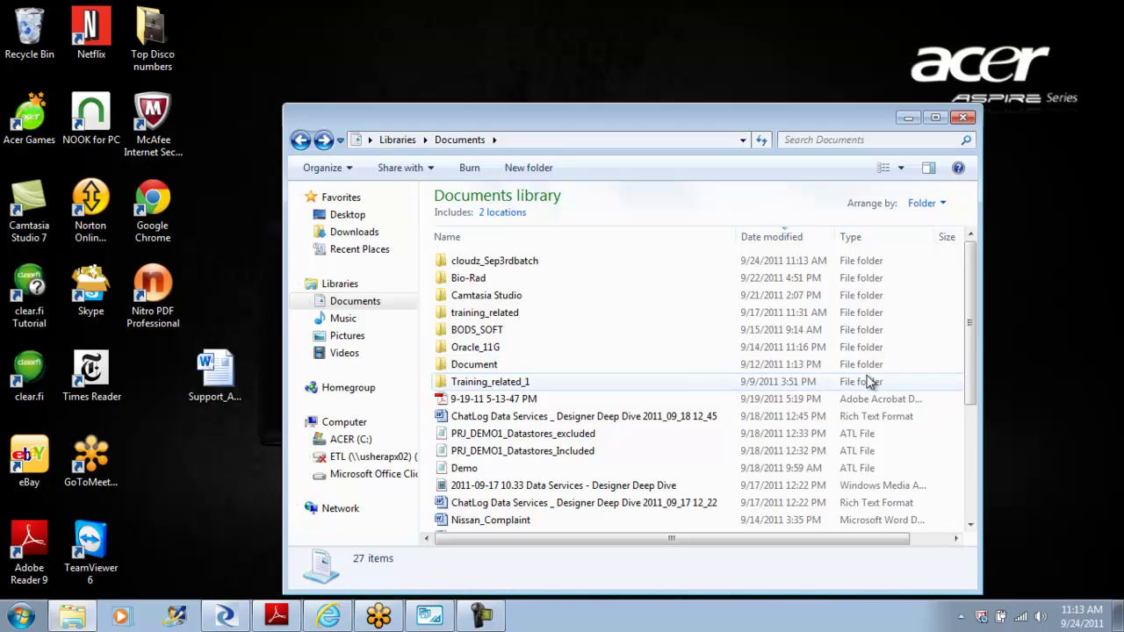
pyautogui.doubleClick(567, 318)
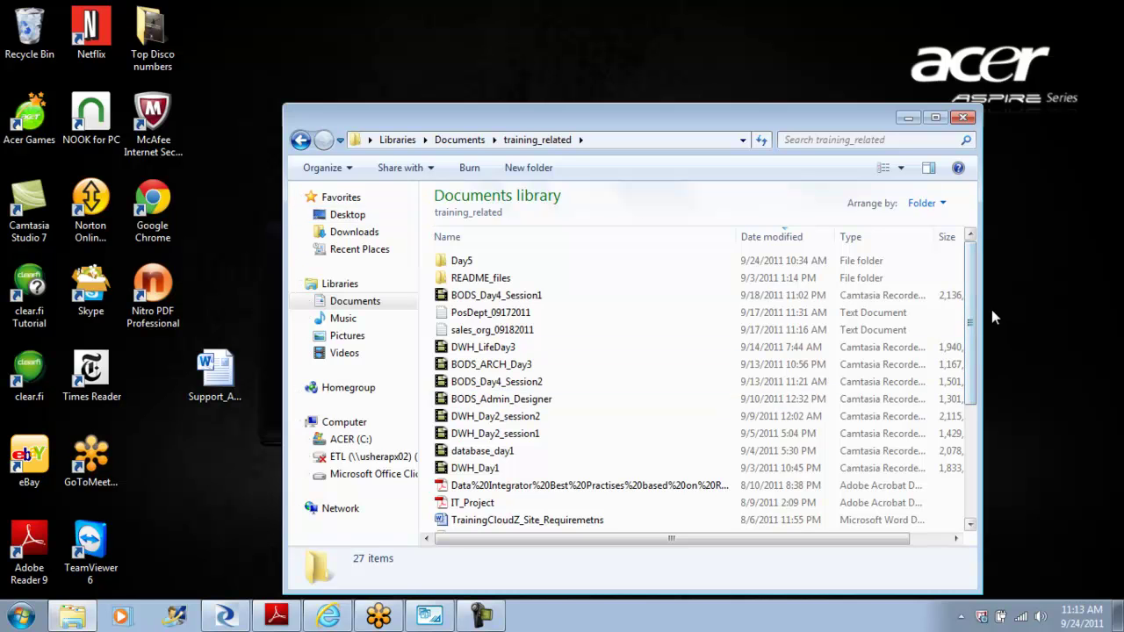
pyautogui.moveTo(973, 296); pyautogui.dragTo(989, 407)
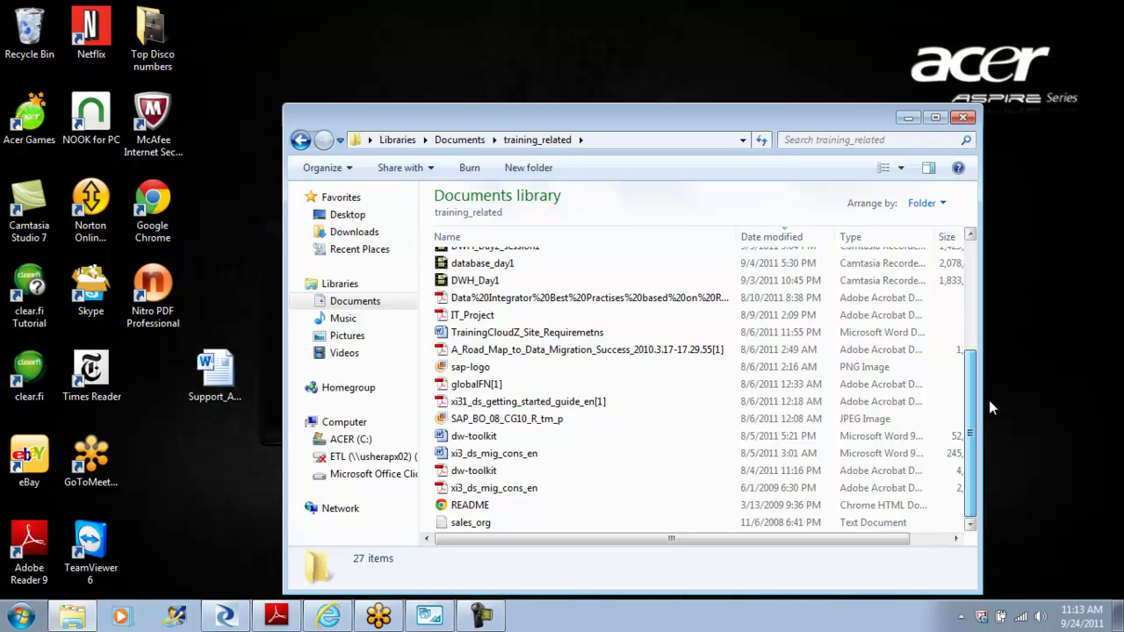
# Step: Close the training_related Explorer window
pyautogui.click(964, 119)
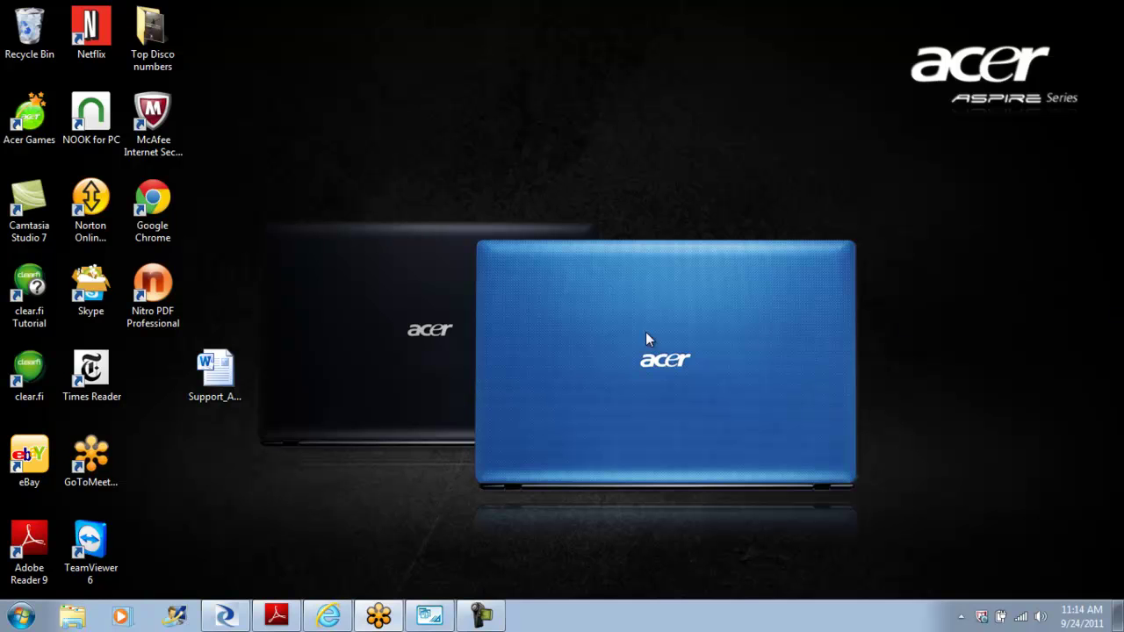
# Step: Open Removable Disk (E:) from Computer and dismiss its AutoPlay prompt
pyautogui.click(22, 617)
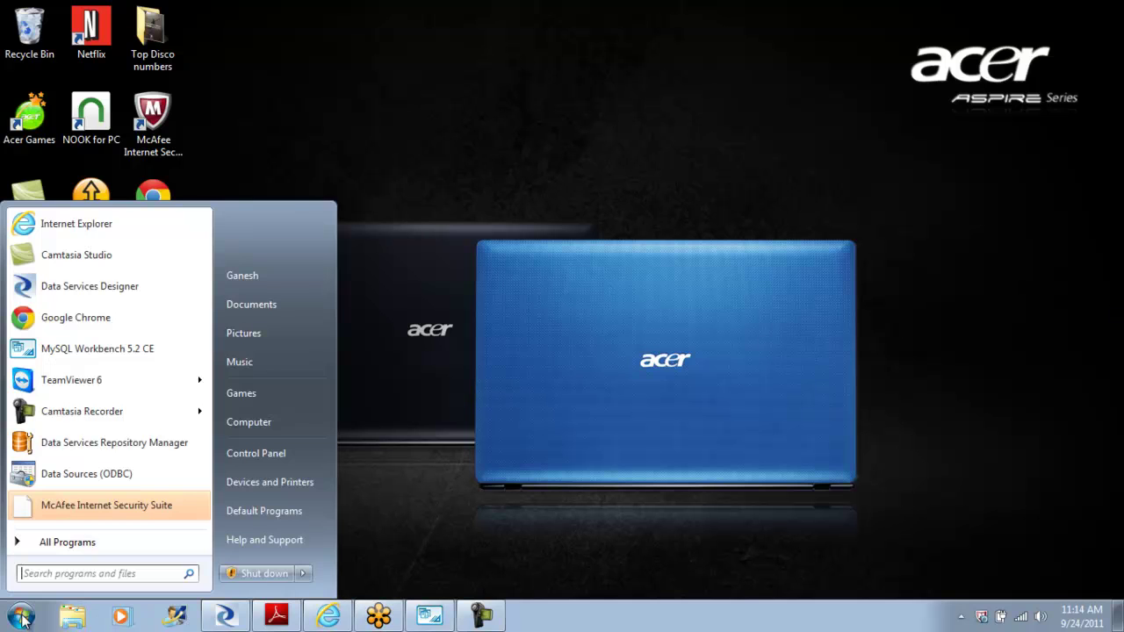
pyautogui.click(301, 423)
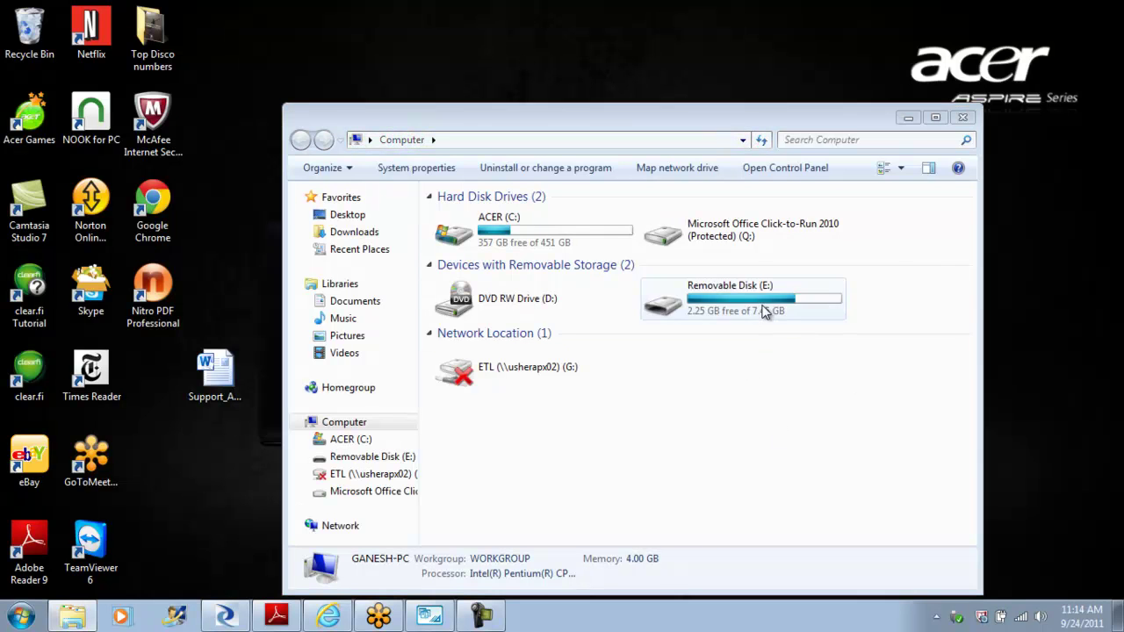
pyautogui.click(764, 312)
pyautogui.doubleClick(764, 311)
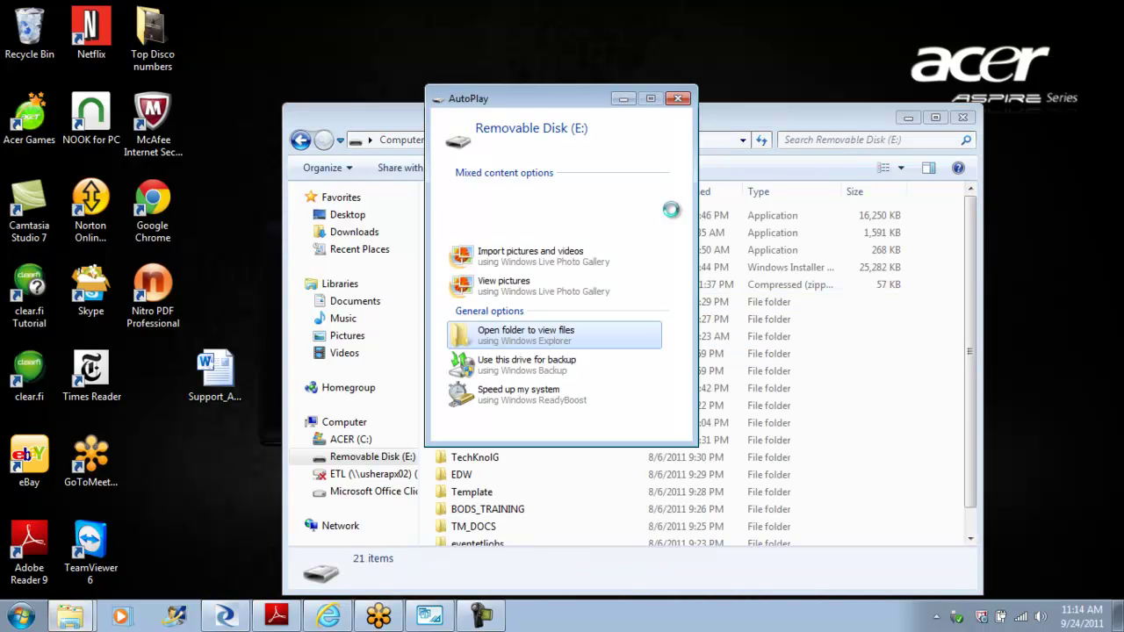
pyautogui.click(678, 98)
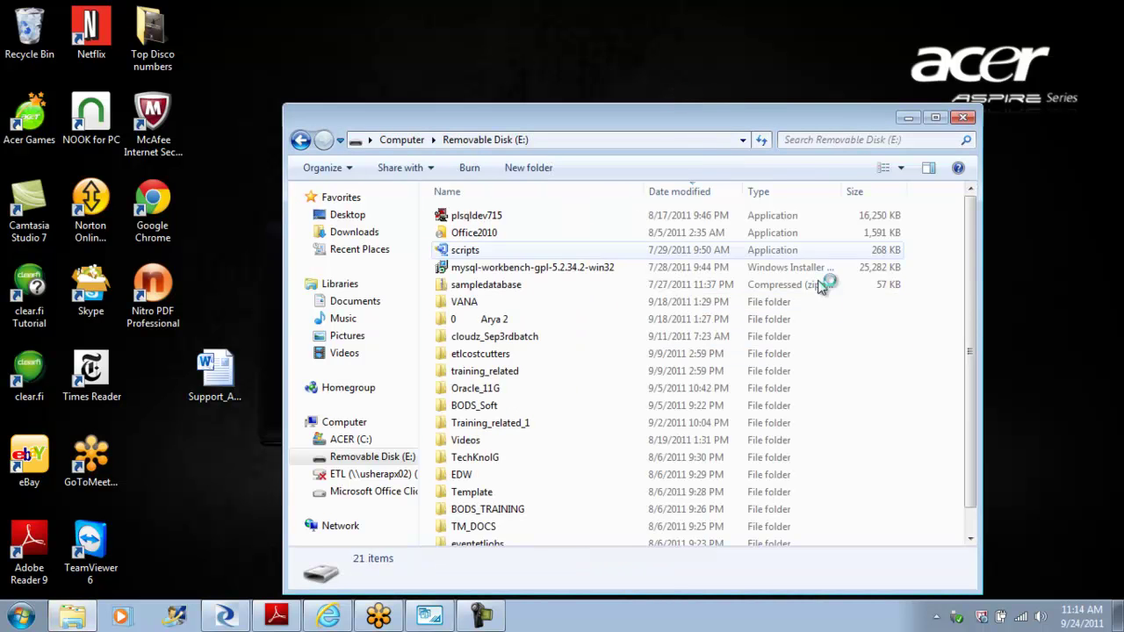
pyautogui.moveTo(975, 241); pyautogui.dragTo(974, 263)
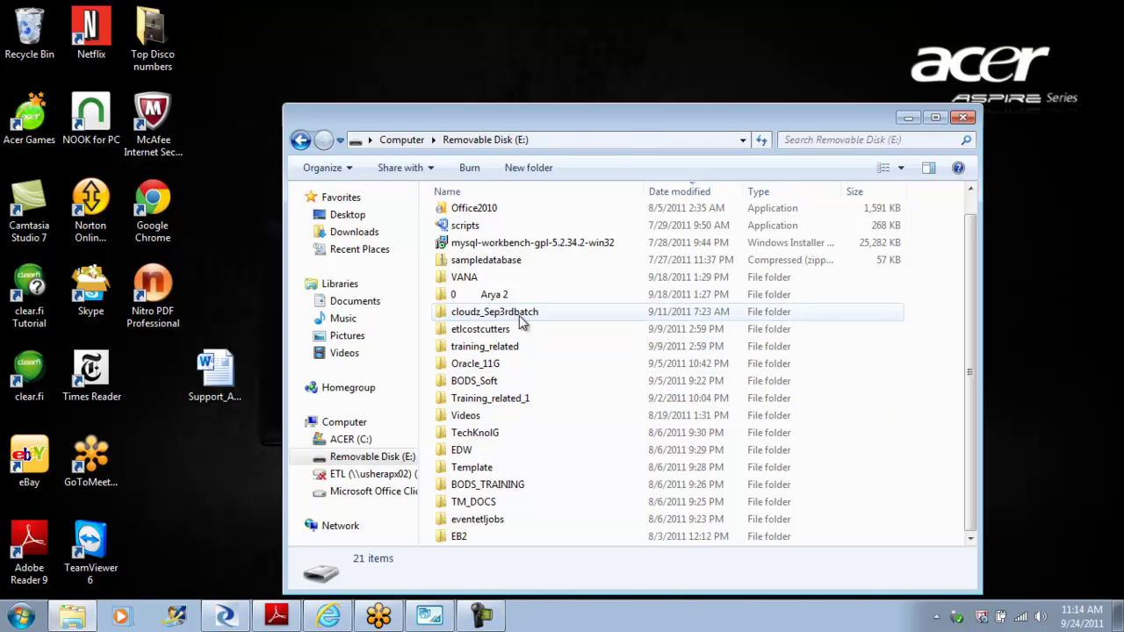
# Step: Open Building_A_datawarehouse_class2 from cloudz_Sep3rdbatch > Day1and2
pyautogui.doubleClick(520, 321)
pyautogui.click(481, 224)
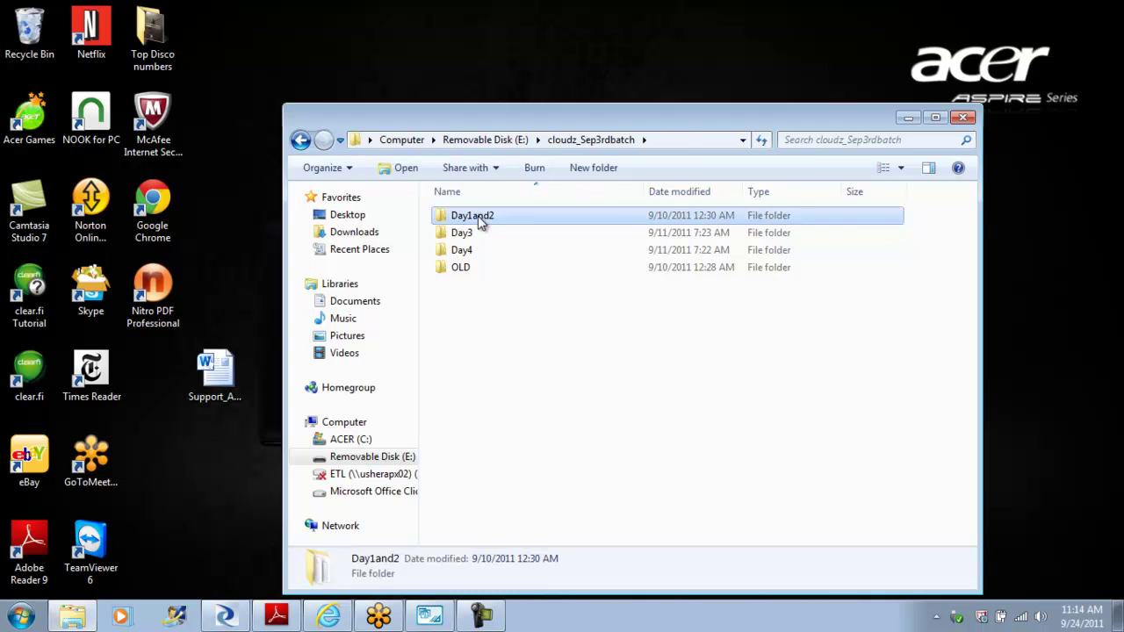
pyautogui.doubleClick(482, 224)
pyautogui.click(523, 237)
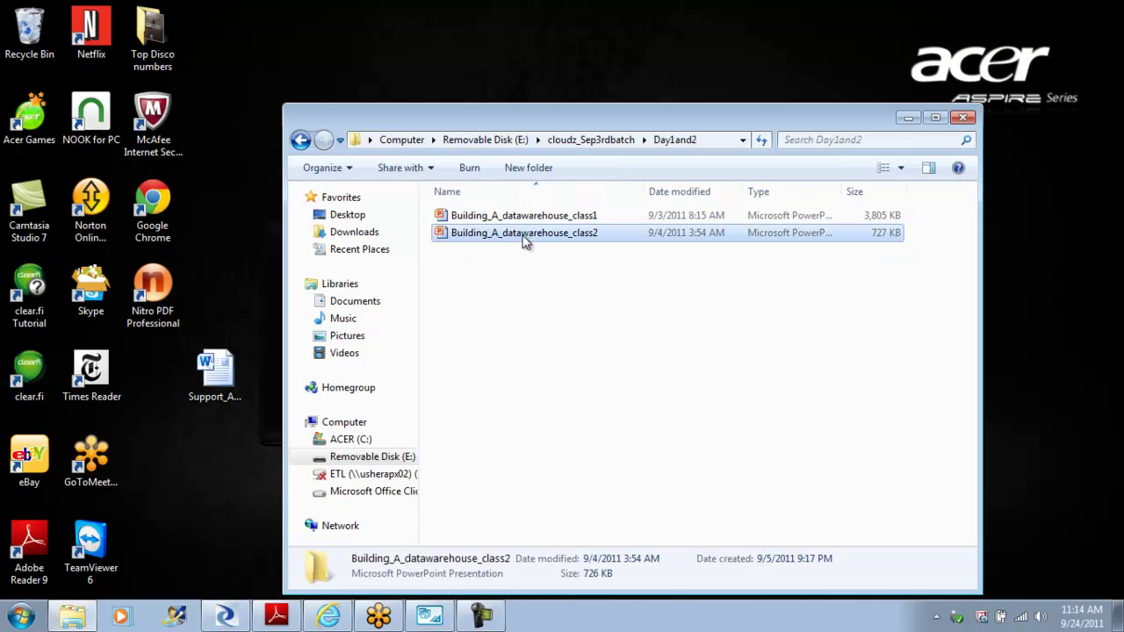
pyautogui.doubleClick(523, 236)
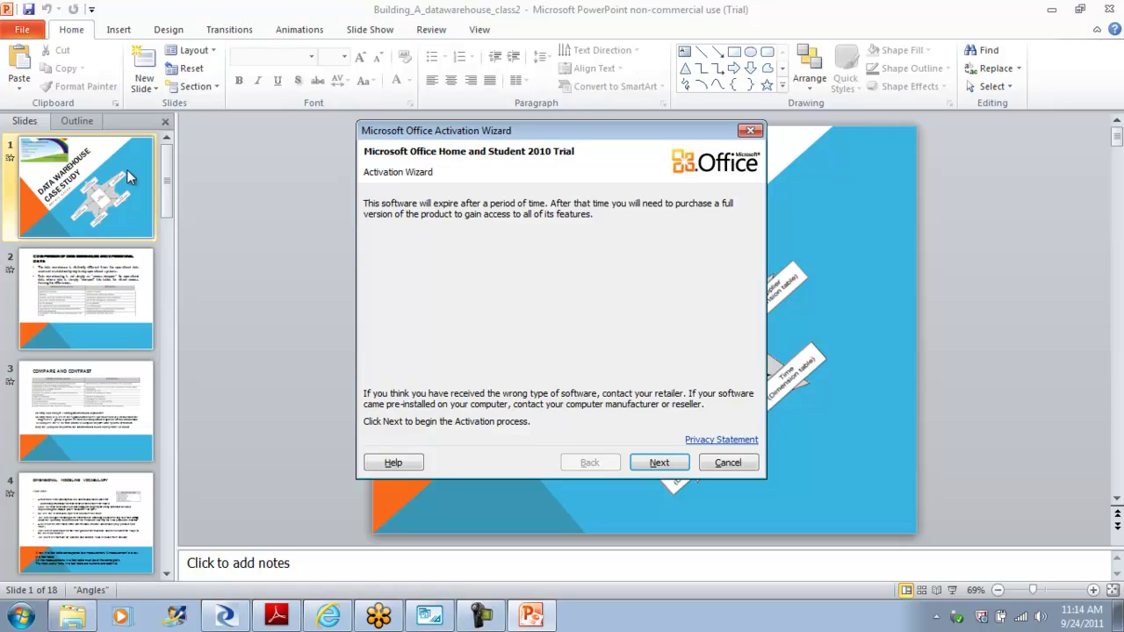
# Step: Cancel the activation prompt and jump to slide 16, 'Slowly Changing Dimensions'
pyautogui.click(728, 463)
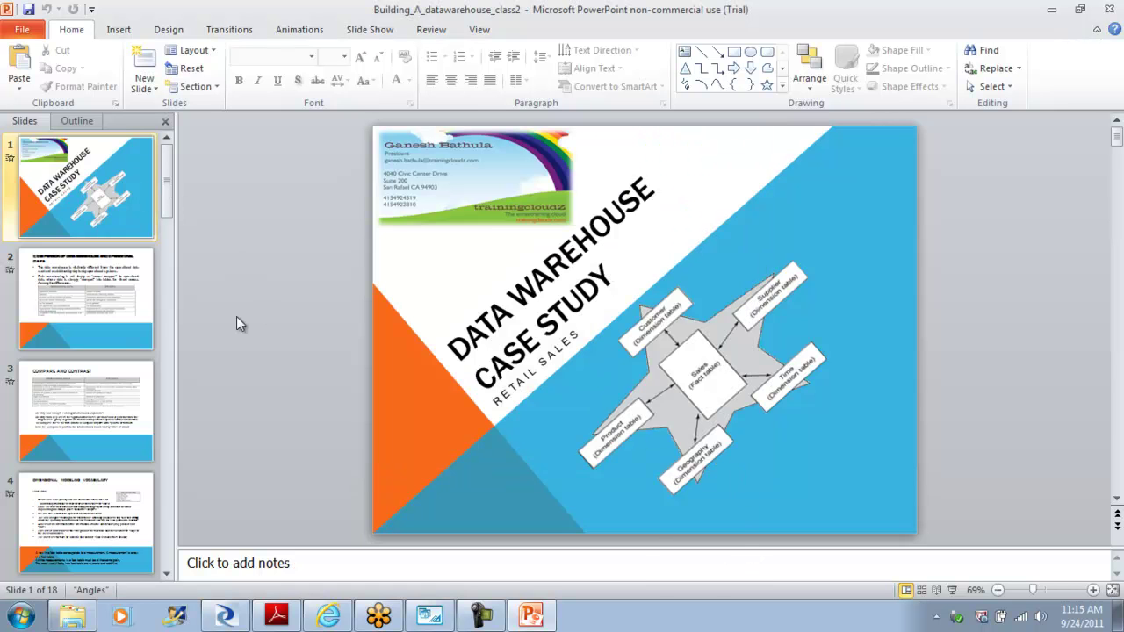
pyautogui.moveTo(166, 188); pyautogui.dragTo(173, 540)
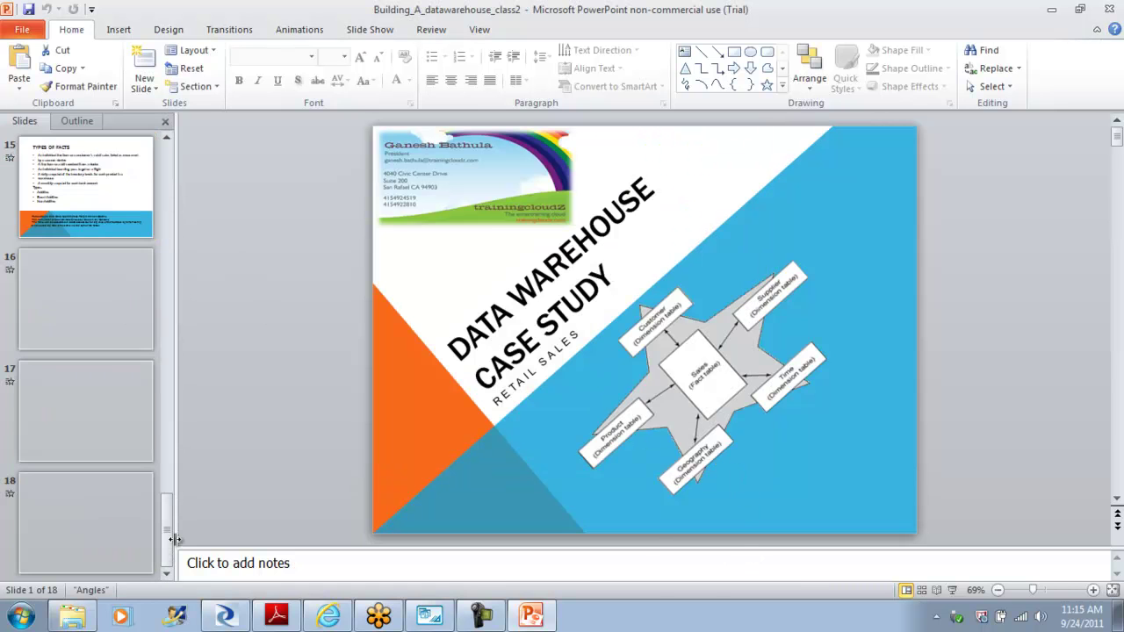
pyautogui.click(114, 333)
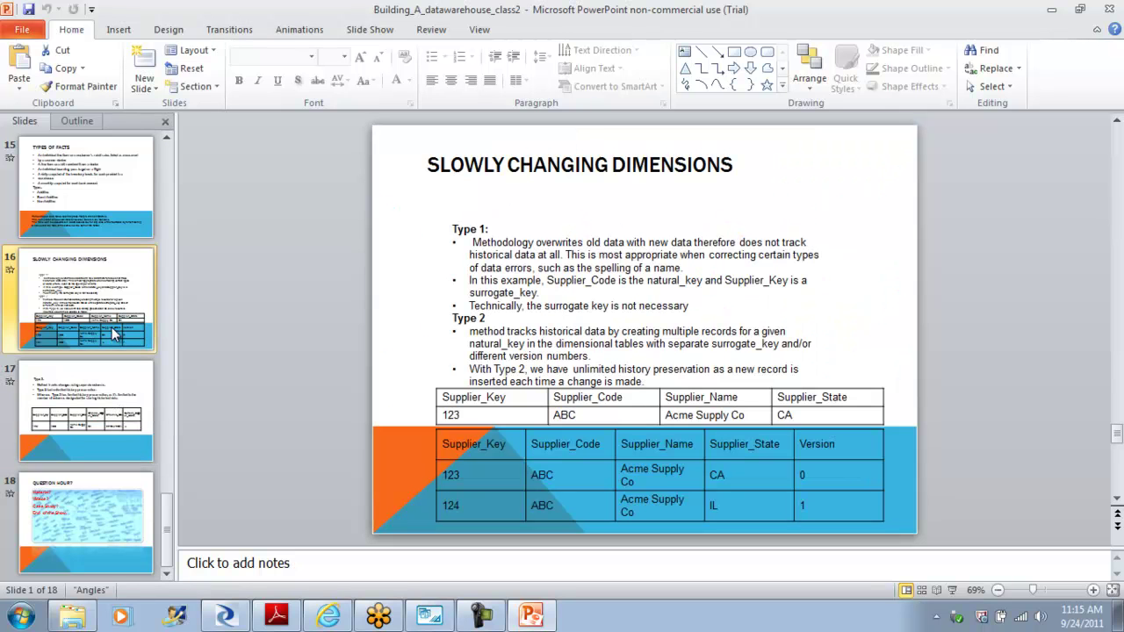
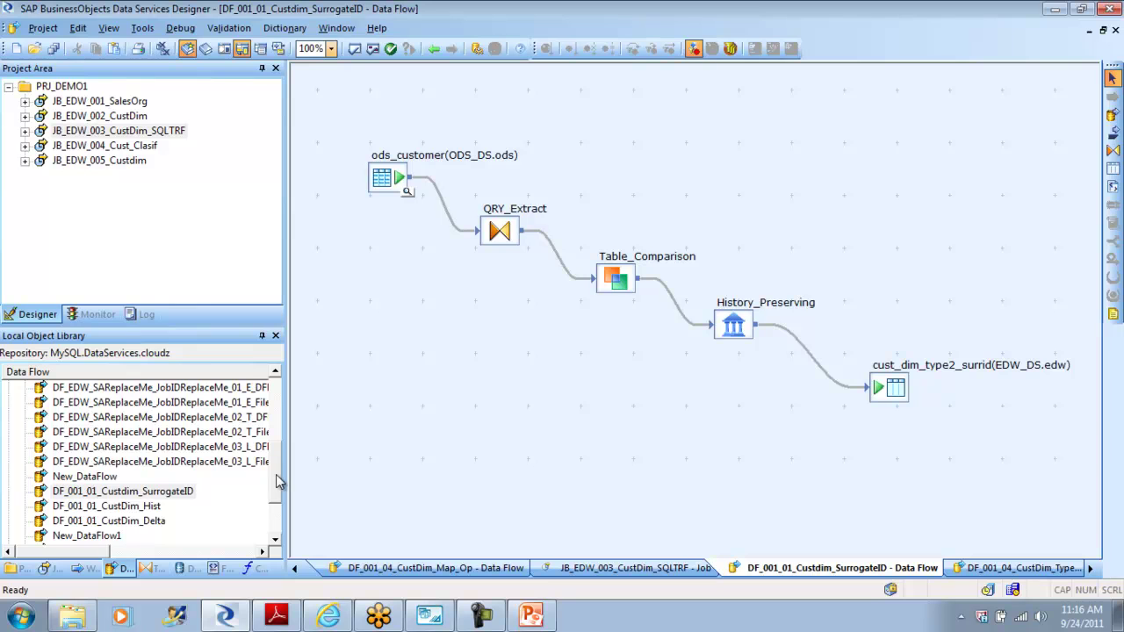
# Step: Place a Key_Generation transform from the Transforms list onto the data flow canvas
pyautogui.click(152, 569)
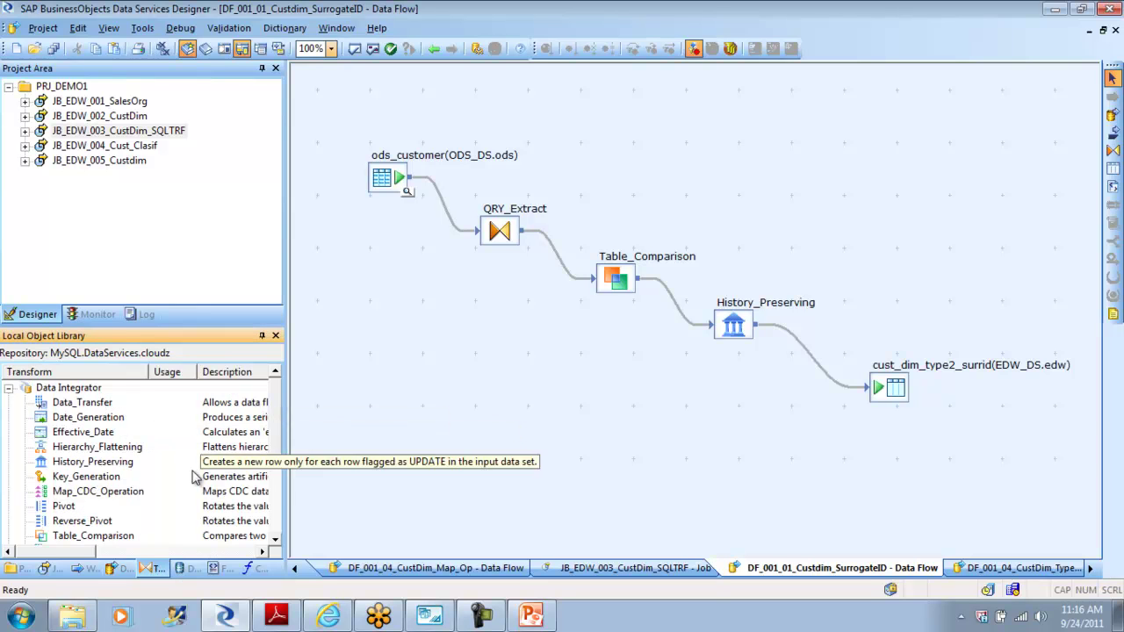
pyautogui.click(75, 480)
pyautogui.moveTo(75, 479); pyautogui.dragTo(444, 344)
pyautogui.click(486, 376)
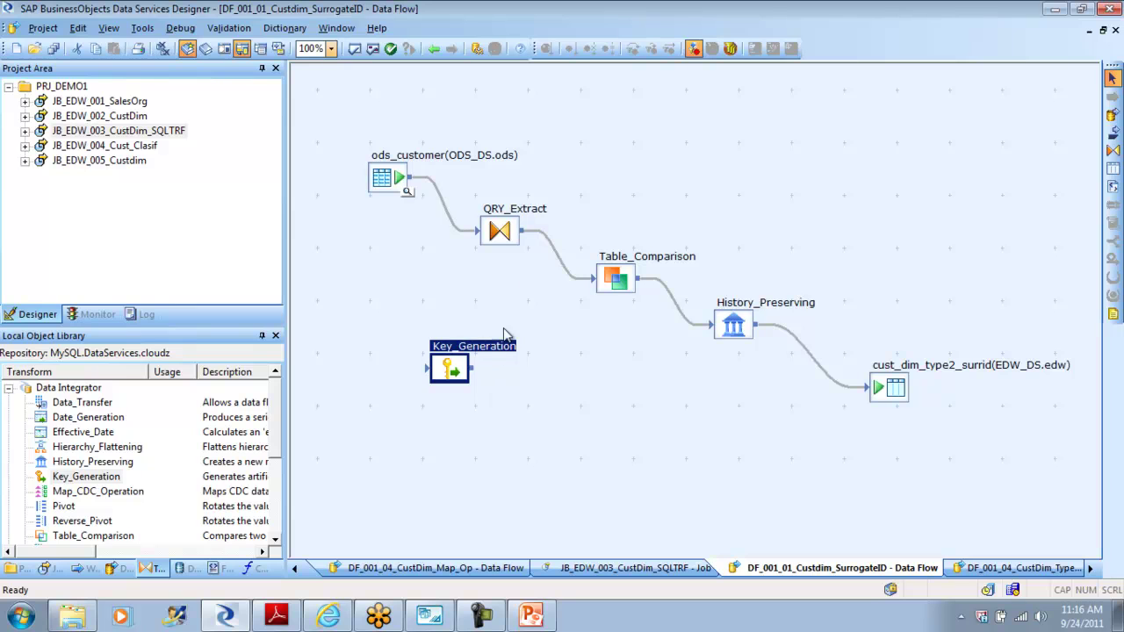
# Step: Delete the QRY_Extract–Table_Comparison link and connect QRY_Extract's output into Key_Generation
pyautogui.click(554, 255)
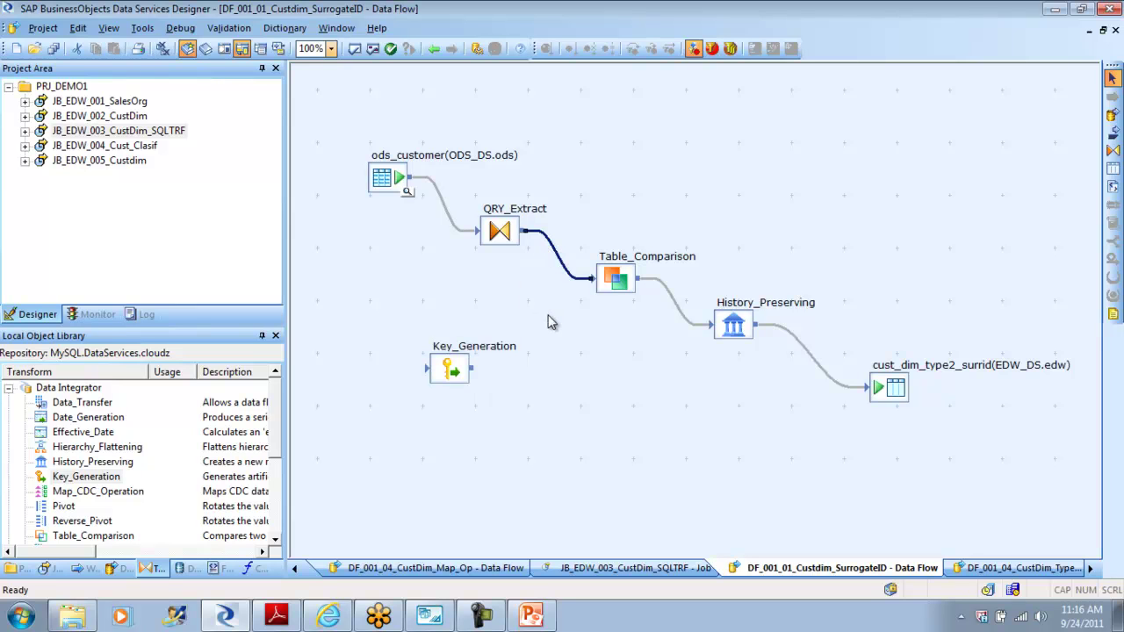
pyautogui.press('Delete')
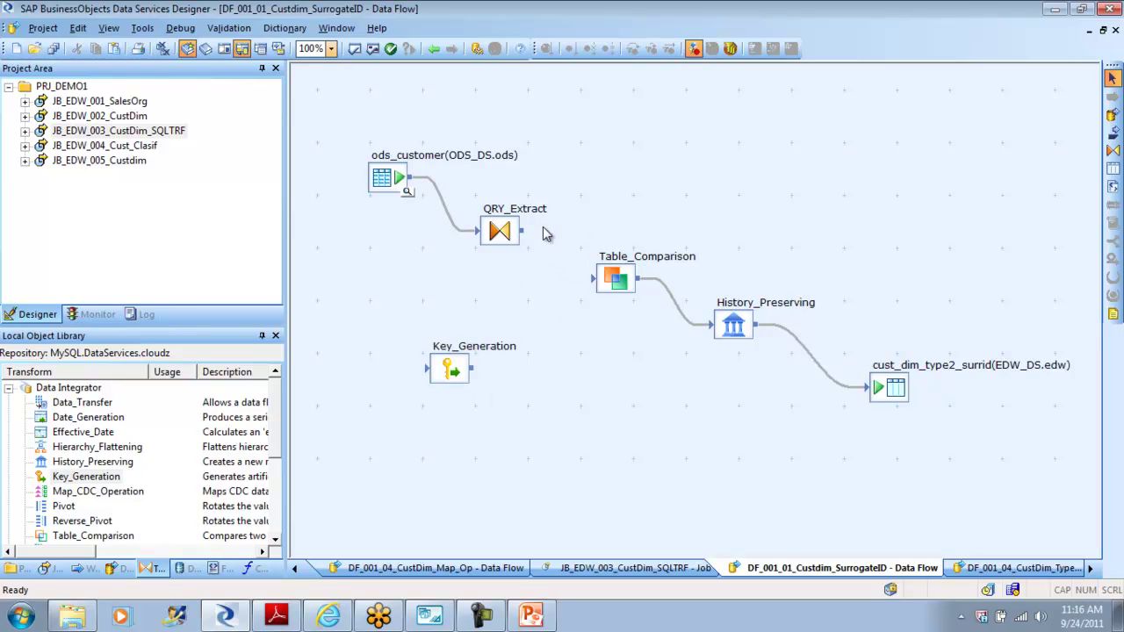
pyautogui.moveTo(527, 233); pyautogui.dragTo(594, 279)
pyautogui.doubleClick(455, 370)
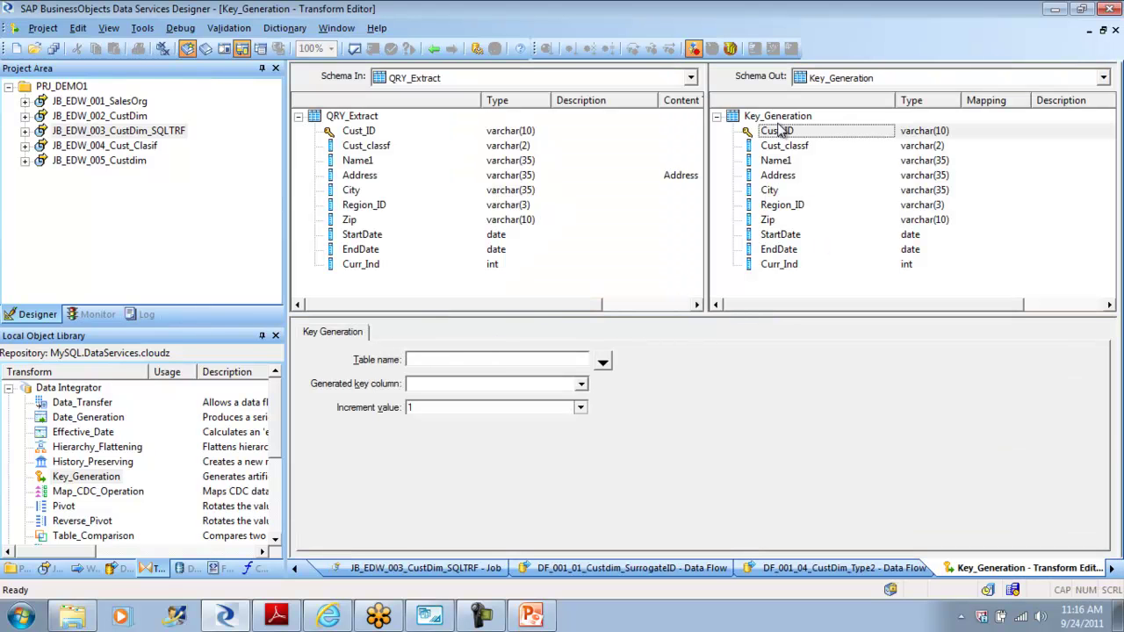
pyautogui.rightClick(779, 117)
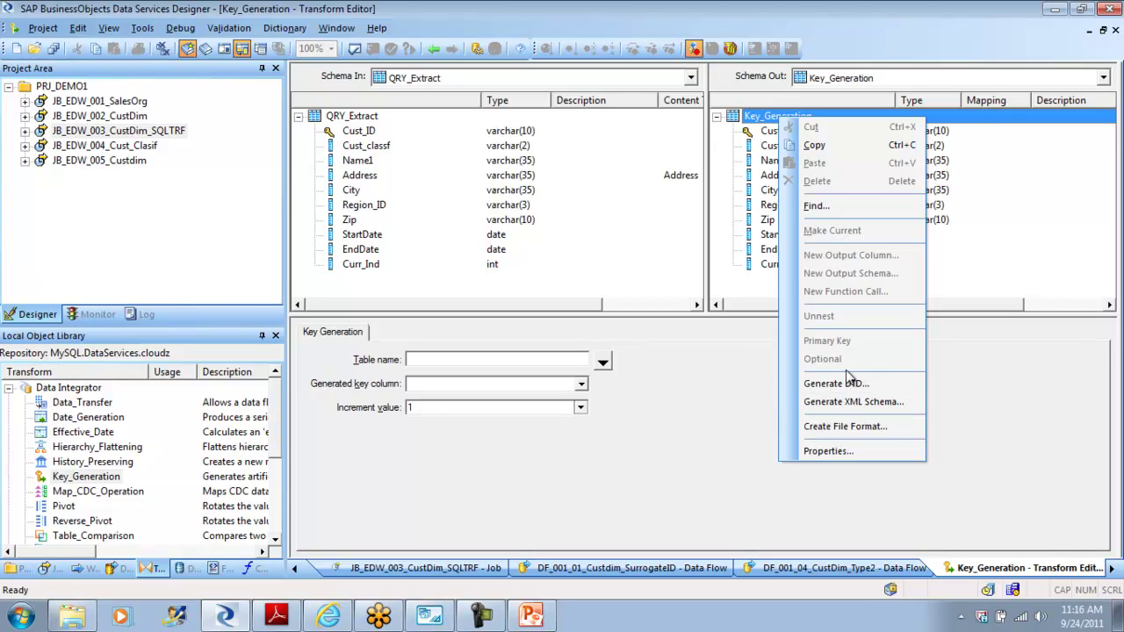
pyautogui.click(1007, 261)
pyautogui.rightClick(786, 131)
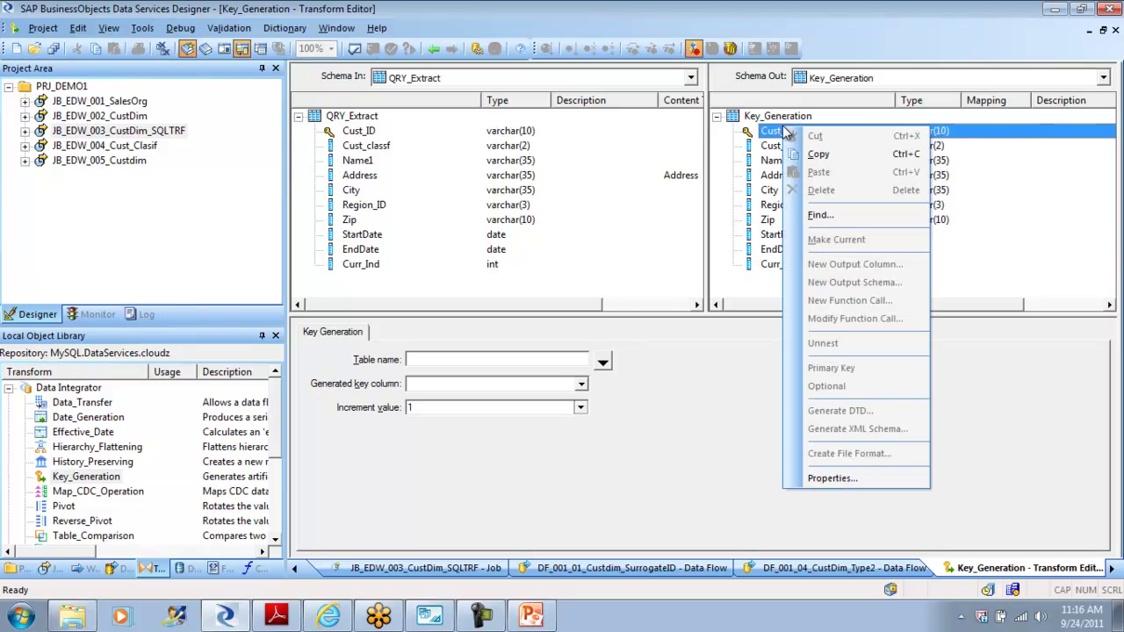
pyautogui.click(1001, 249)
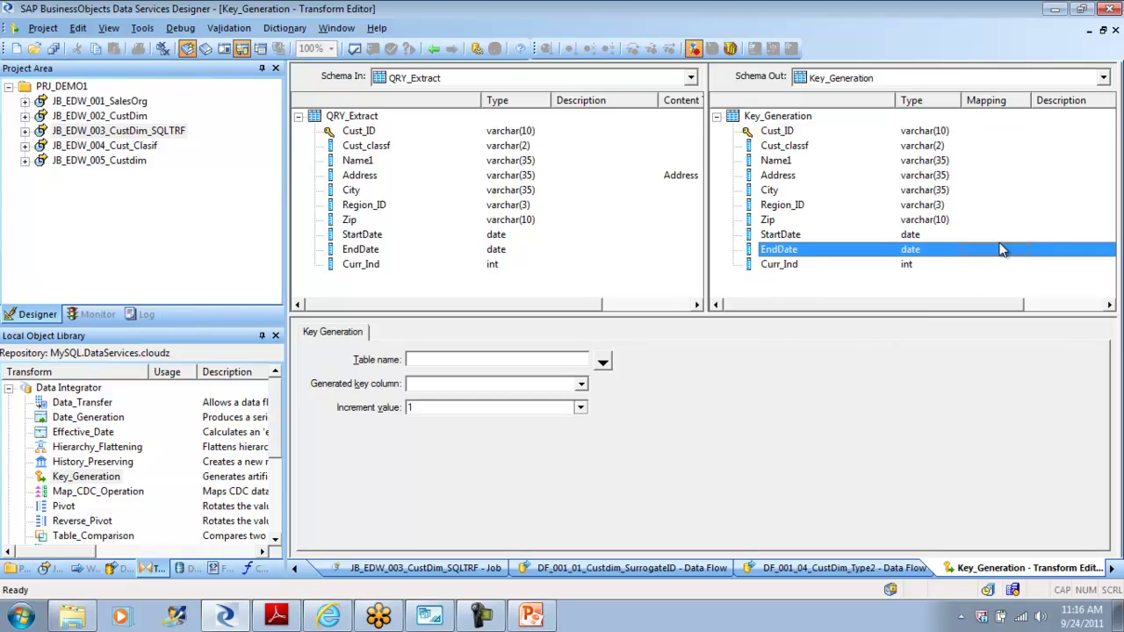
pyautogui.rightClick(791, 122)
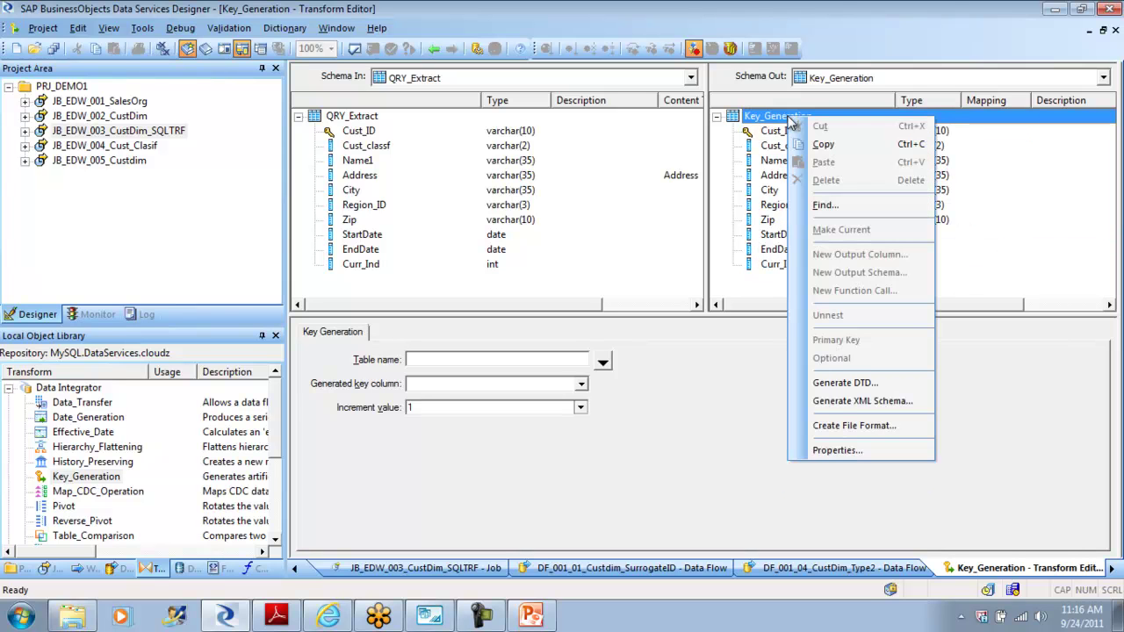
pyautogui.click(435, 49)
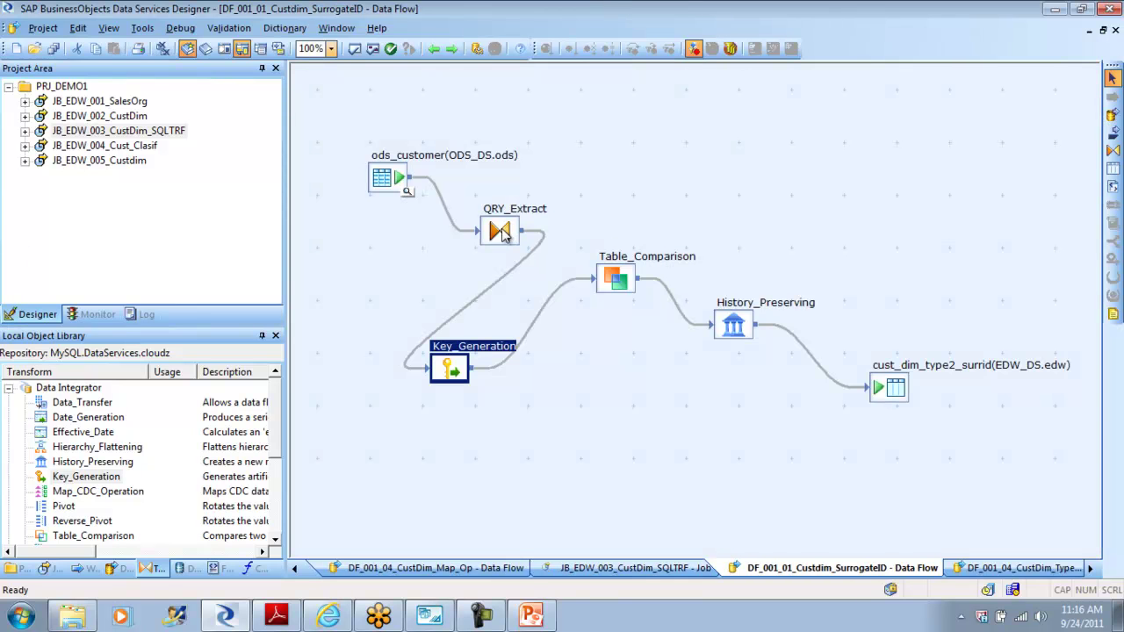
# Step: Insert a new int column Cust_Surr_ID above Cust_ID in QRY_Extract's output schema
pyautogui.doubleClick(501, 231)
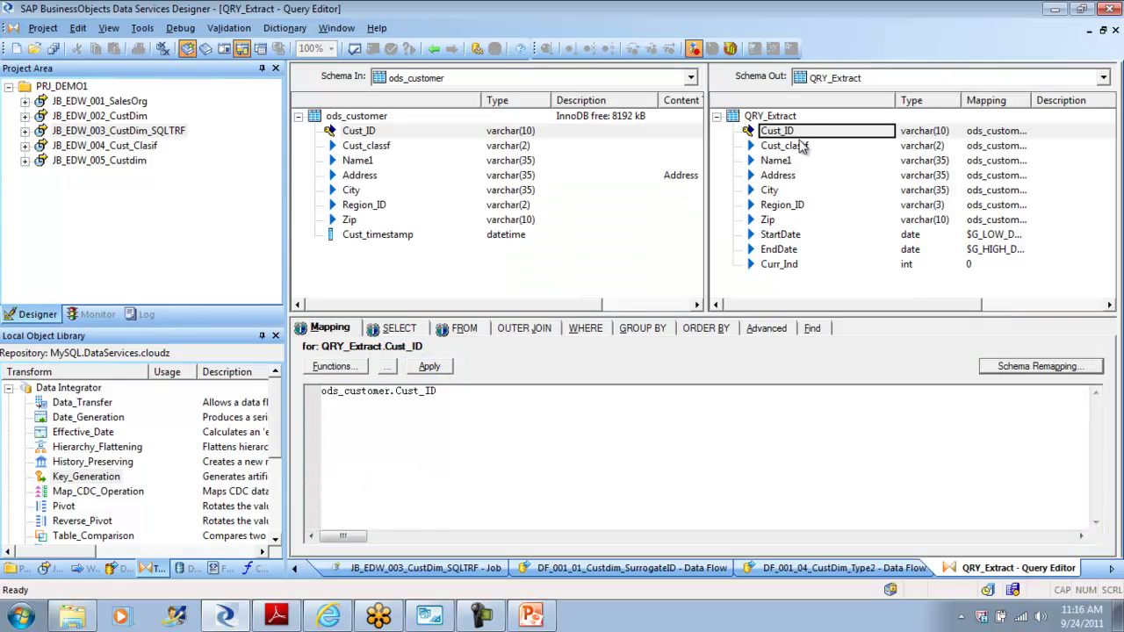
pyautogui.click(788, 132)
pyautogui.rightClick(788, 131)
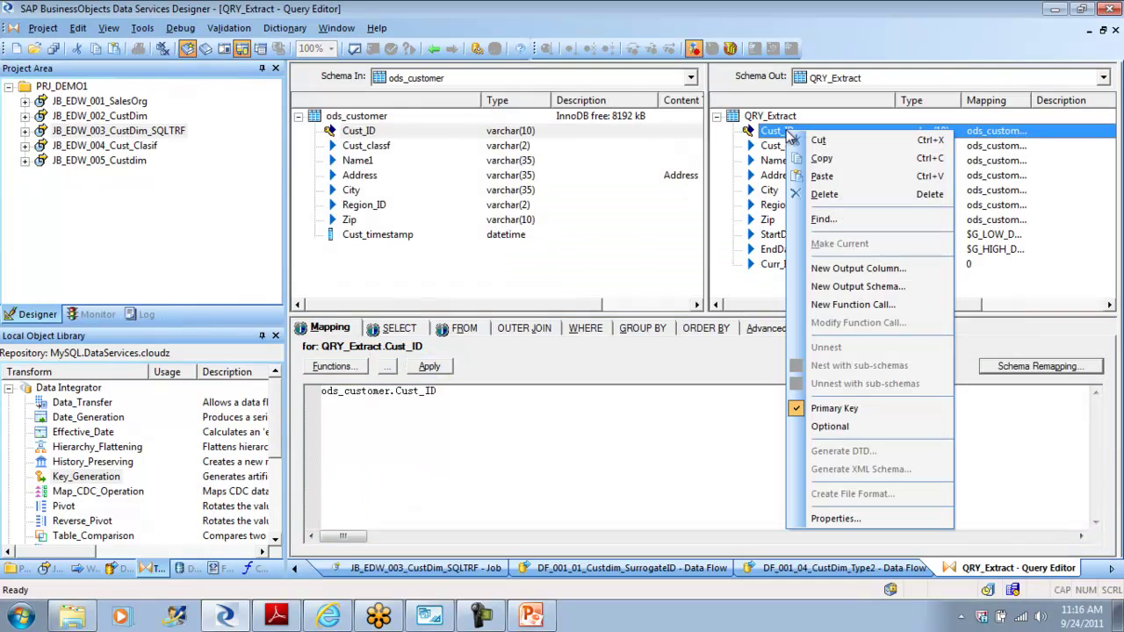
pyautogui.click(881, 275)
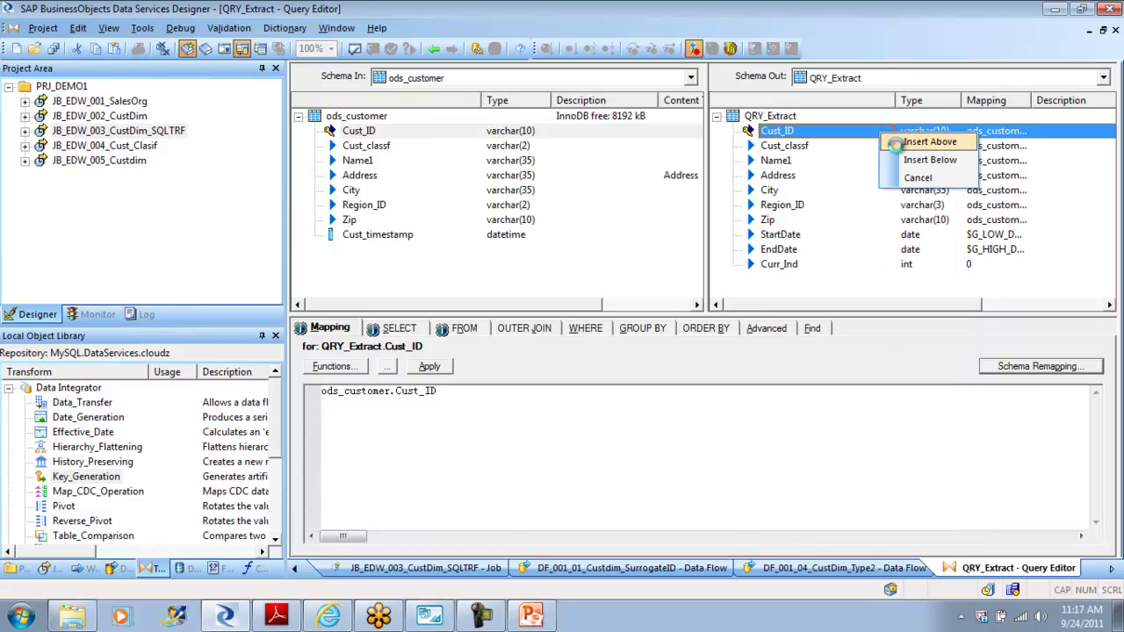
pyautogui.click(929, 144)
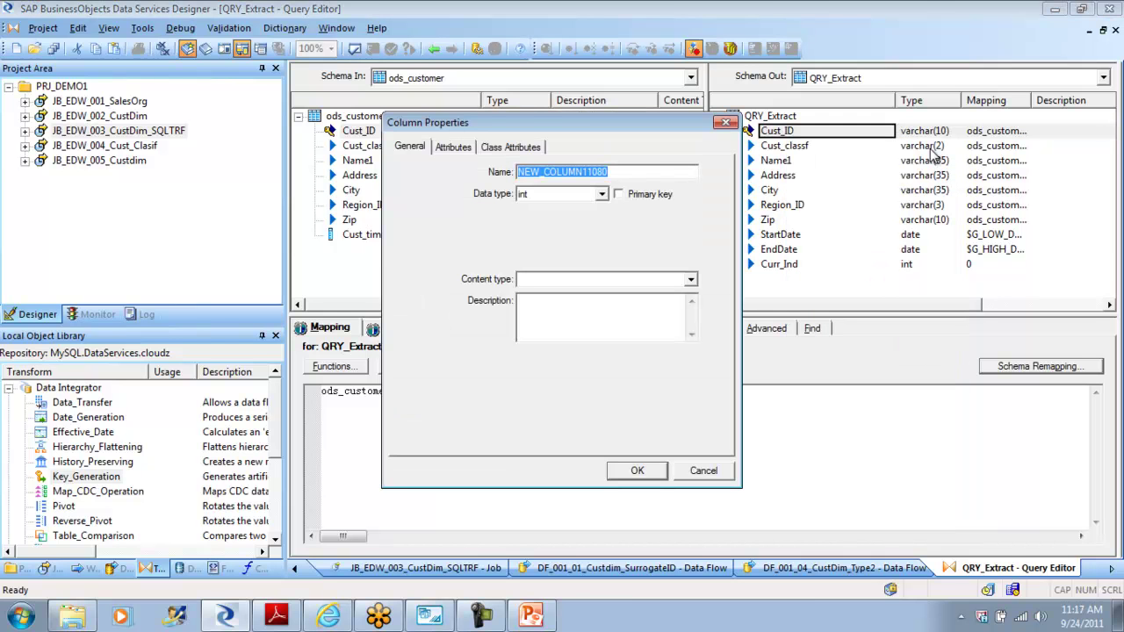
pyautogui.write('Cust_Surr_ID')
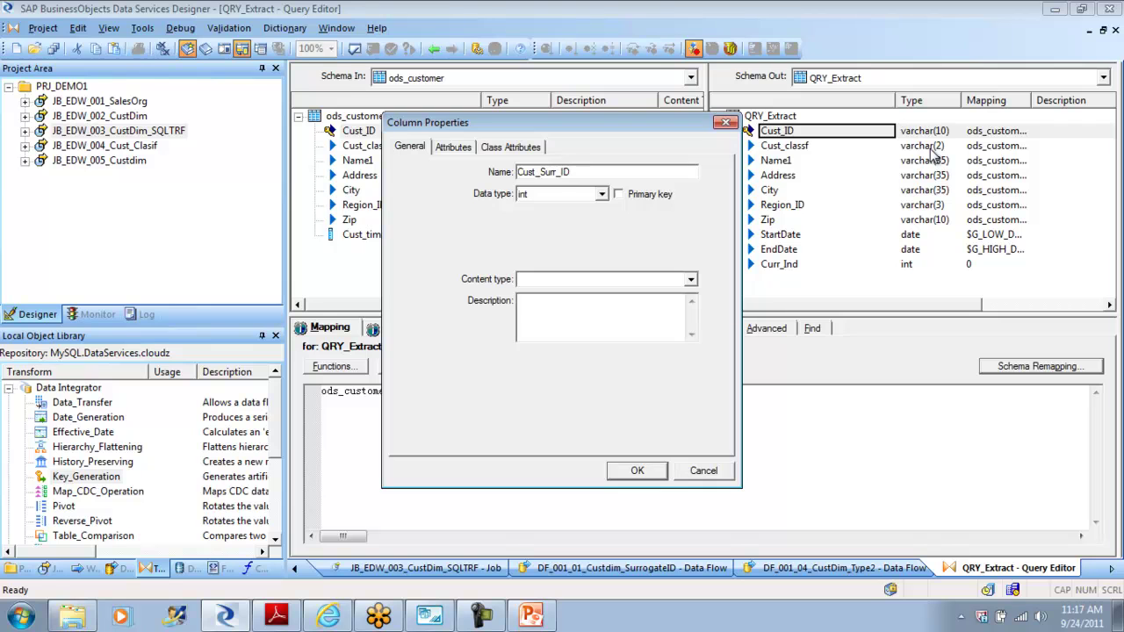
pyautogui.click(638, 471)
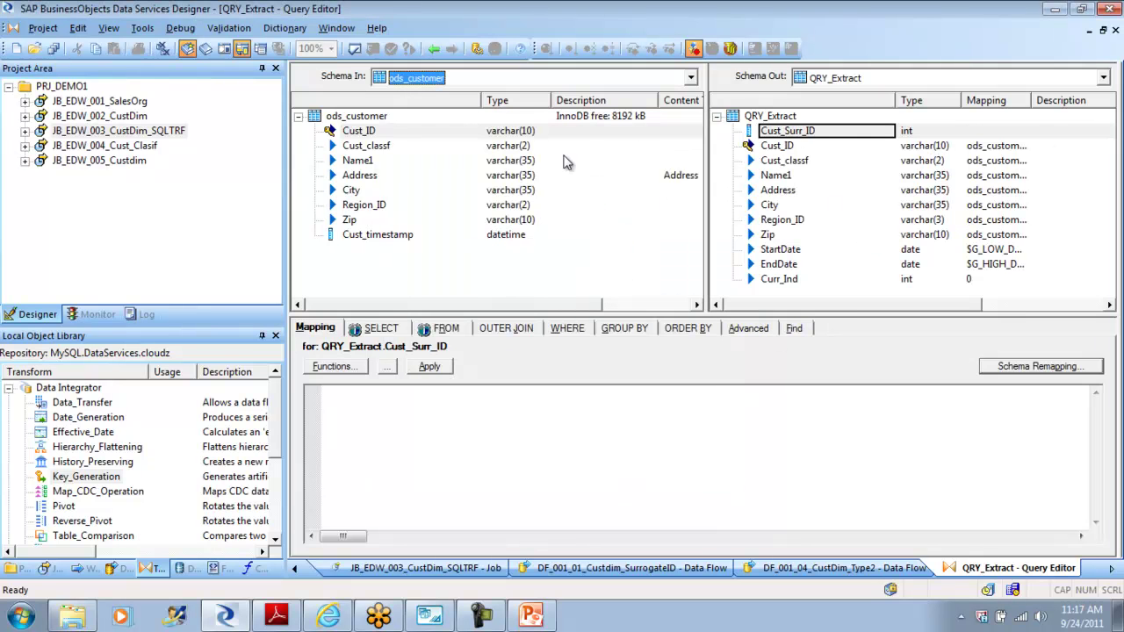
pyautogui.click(434, 48)
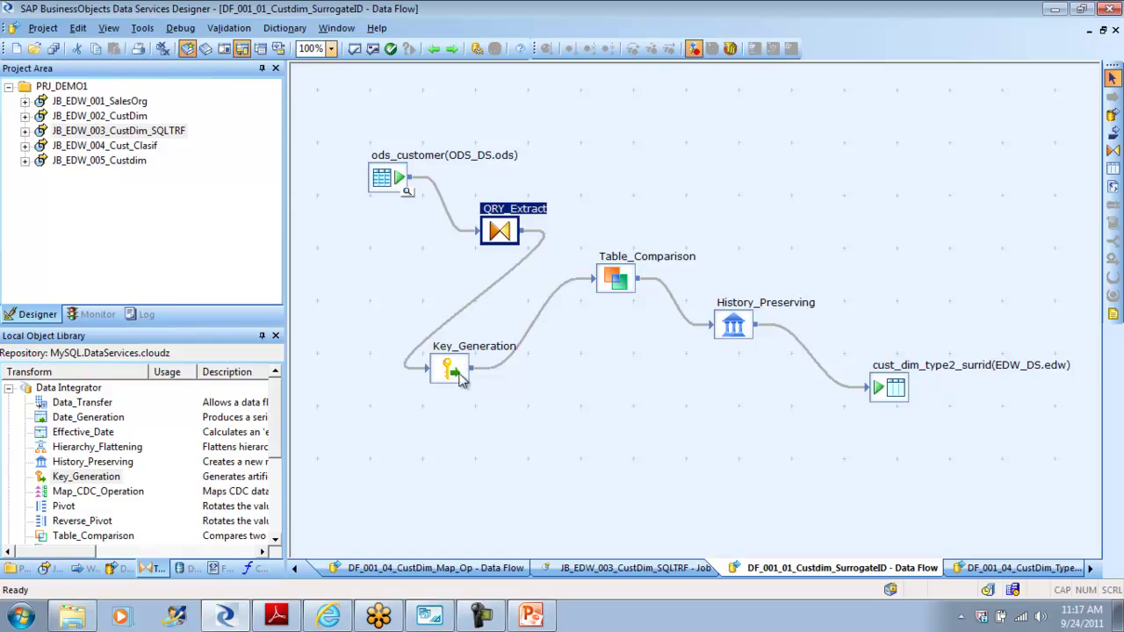
pyautogui.click(452, 370)
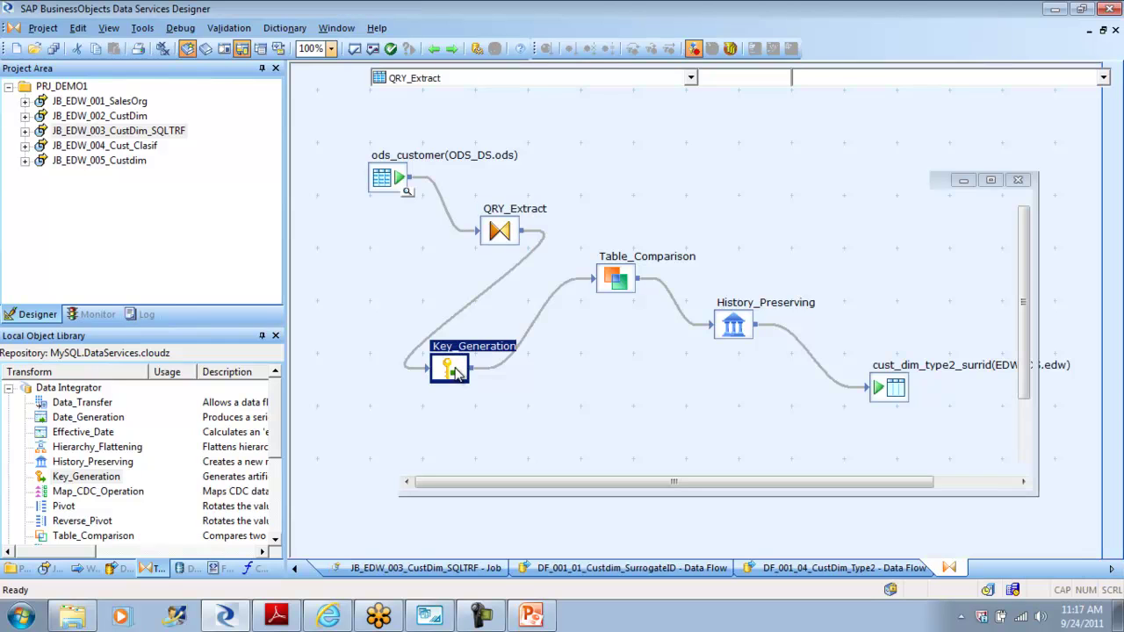
# Step: Point Key_Generation at table EDW_DS.edw.cust_dim_type2 with Cust_ID as generated key column
pyautogui.doubleClick(455, 373)
pyautogui.click(795, 132)
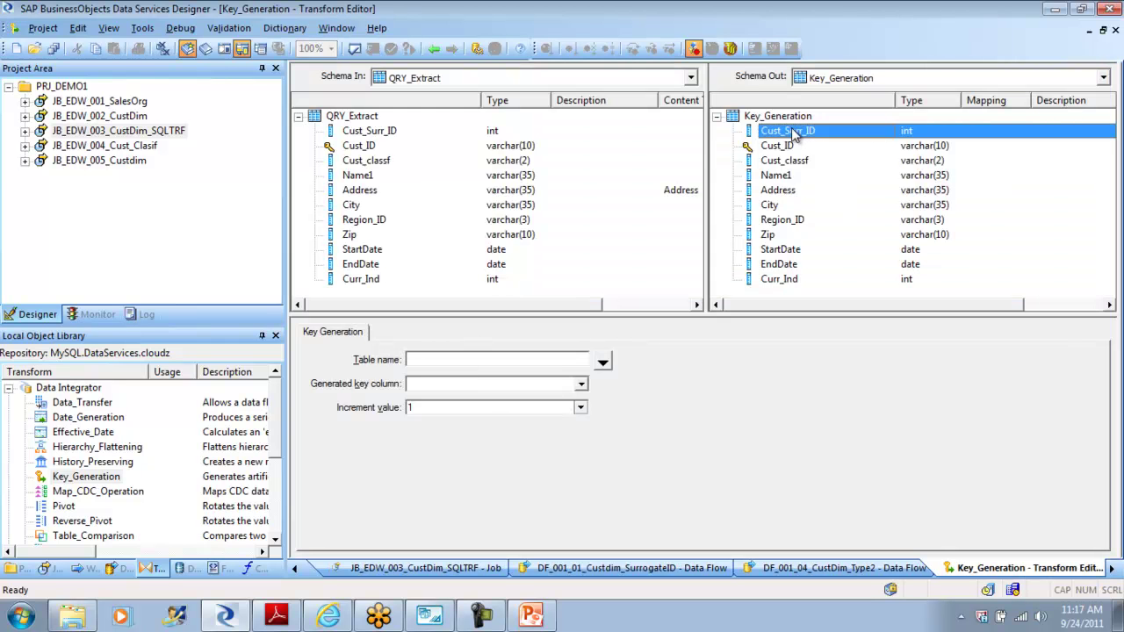
pyautogui.click(603, 363)
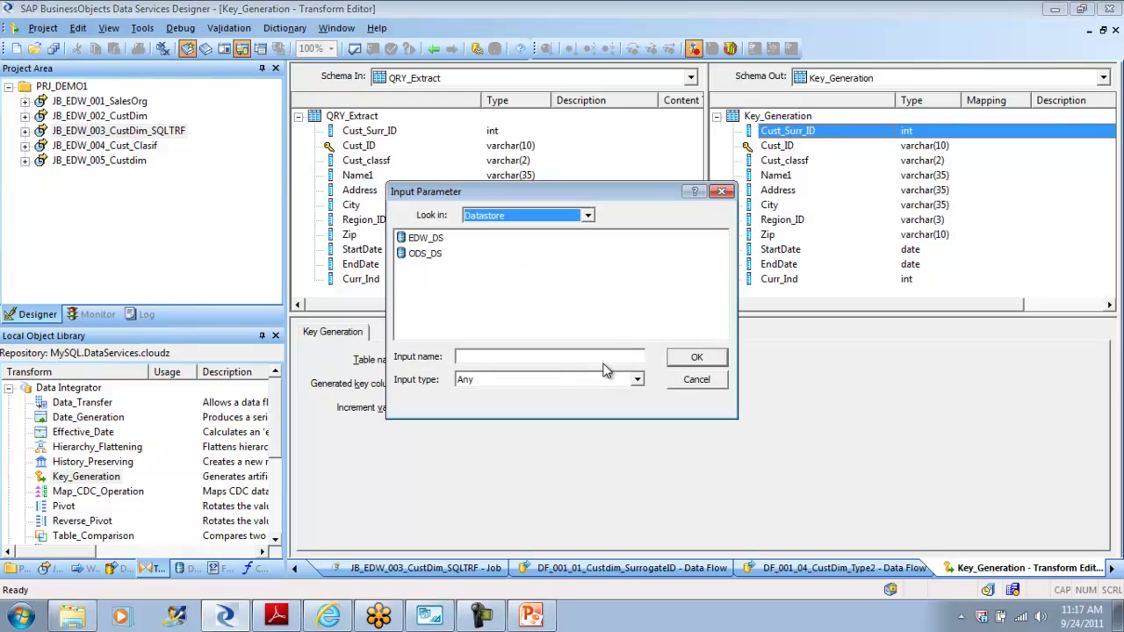
pyautogui.doubleClick(429, 240)
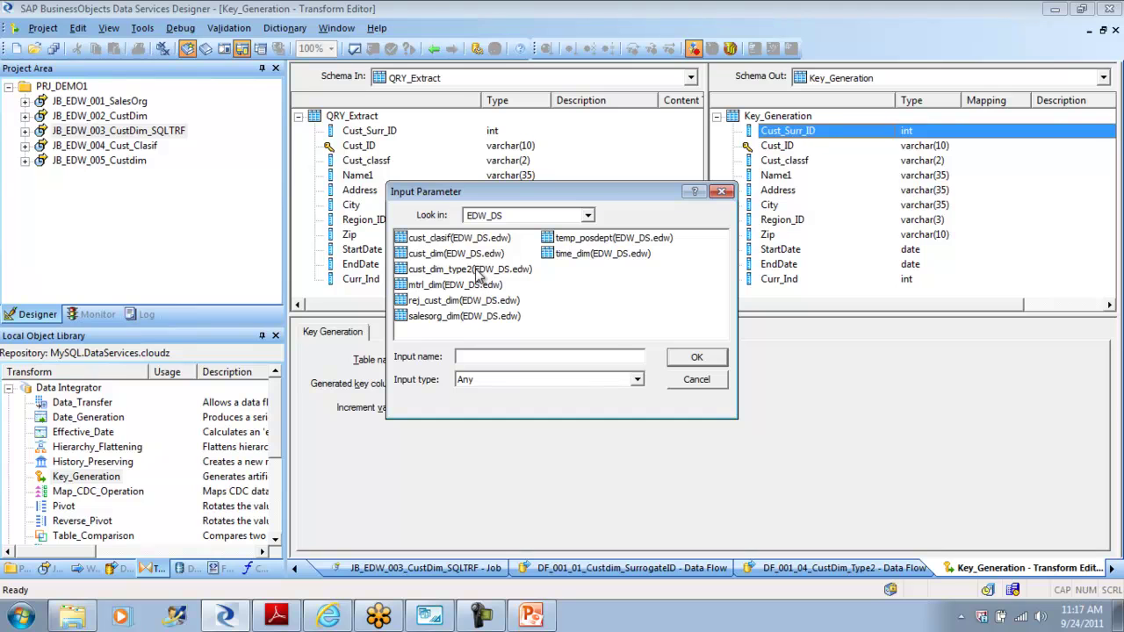
pyautogui.click(455, 274)
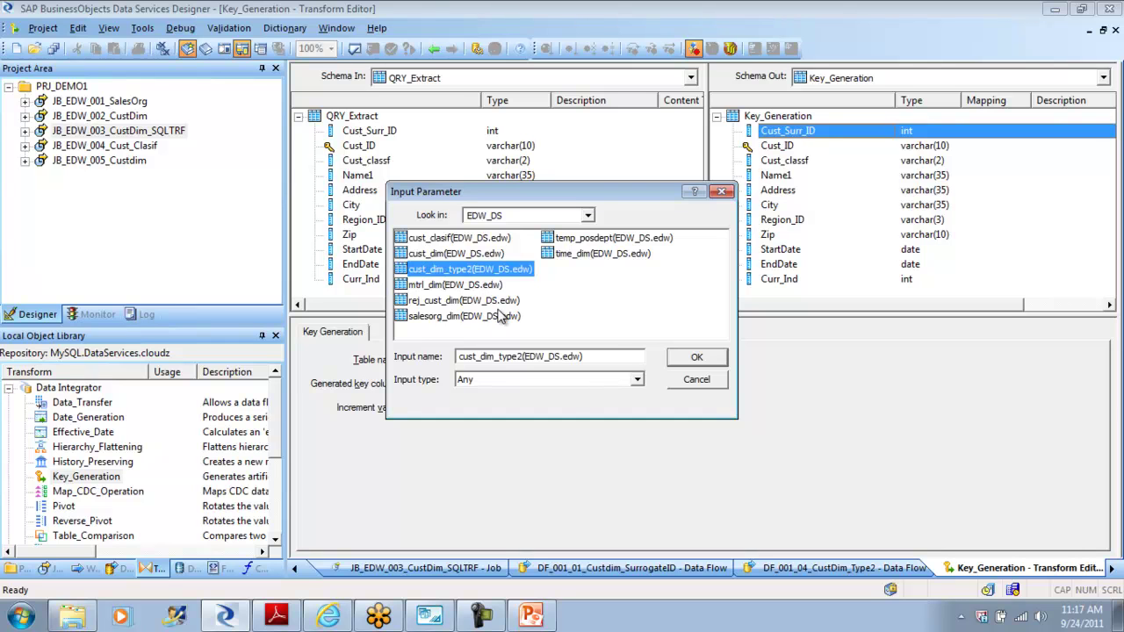
pyautogui.click(686, 361)
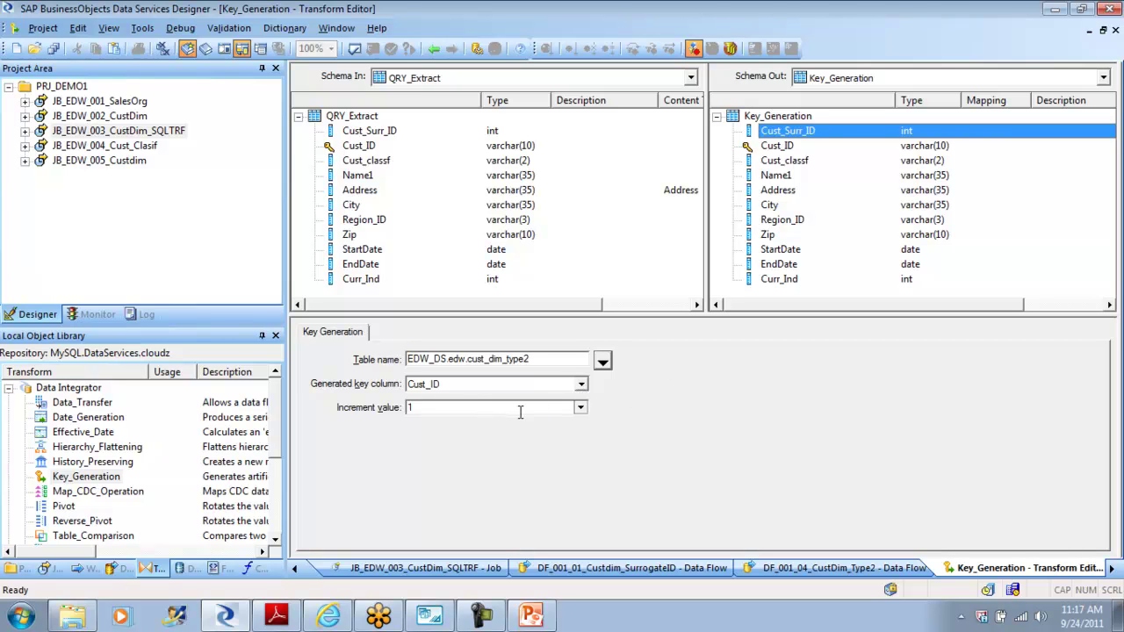
pyautogui.click(582, 384)
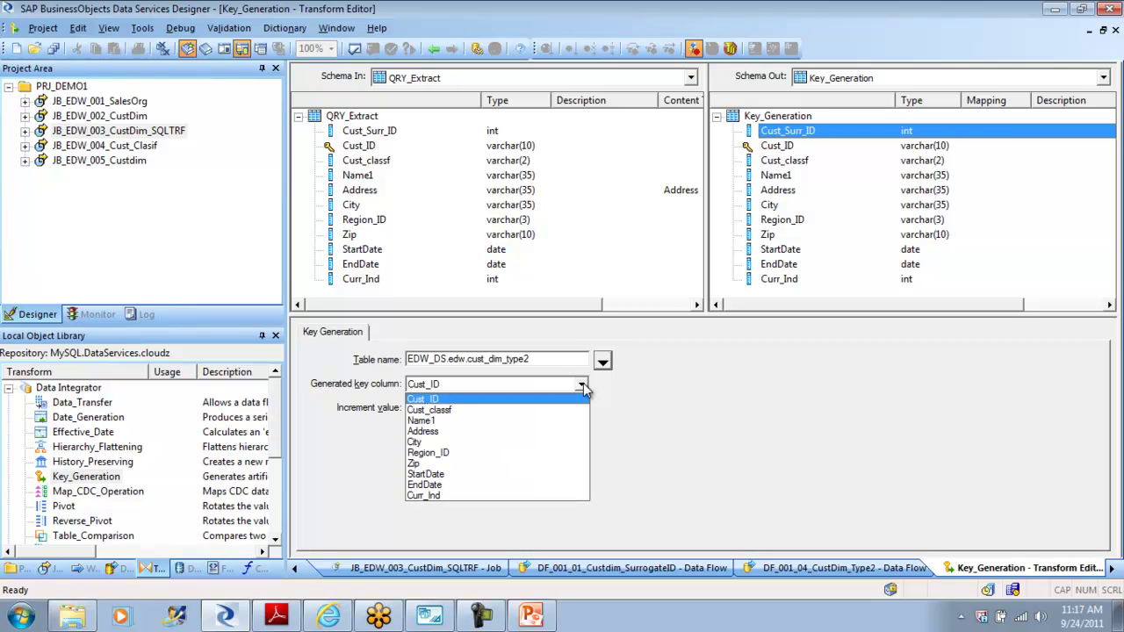
pyautogui.click(702, 404)
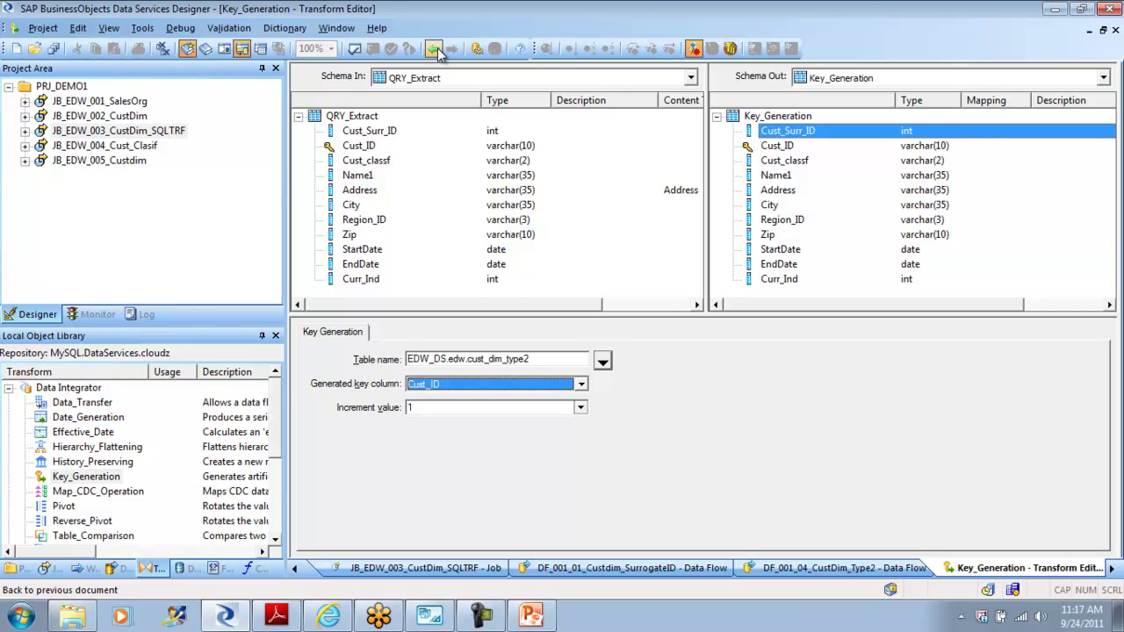
pyautogui.click(436, 49)
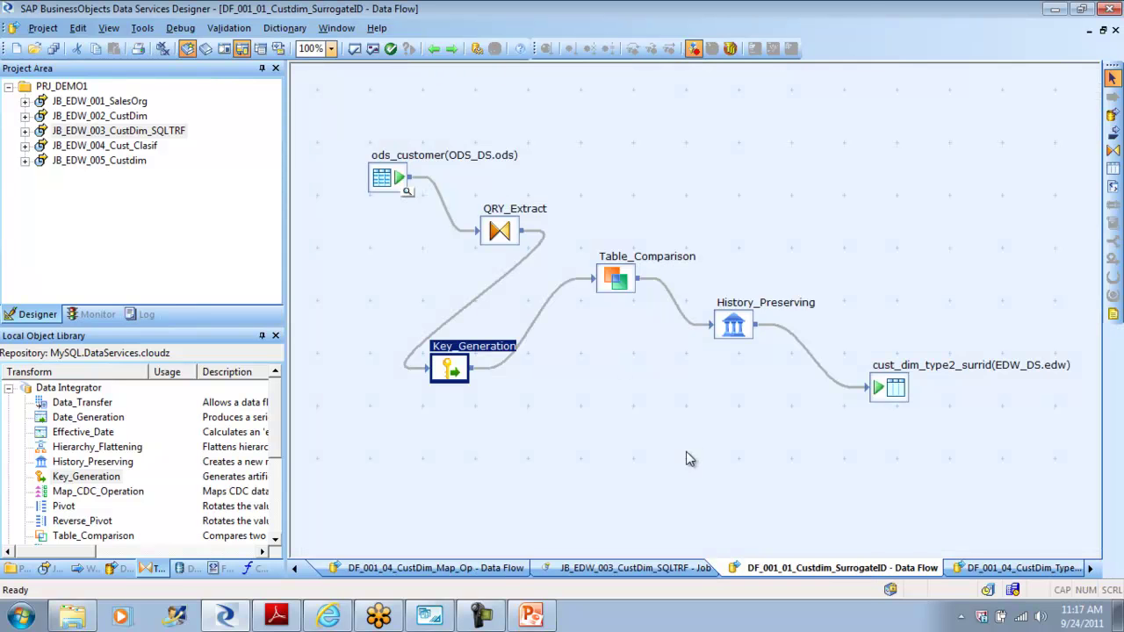
# Step: Line up Key_Generation, Table_Comparison and the cust_dim_type2_surrid target in order, then switch to MySQL Workbench
pyautogui.moveTo(459, 369); pyautogui.dragTo(624, 188)
pyautogui.moveTo(621, 280); pyautogui.dragTo(685, 257)
pyautogui.moveTo(623, 192); pyautogui.dragTo(591, 251)
pyautogui.moveTo(690, 264); pyautogui.dragTo(666, 301)
pyautogui.moveTo(595, 254); pyautogui.dragTo(580, 270)
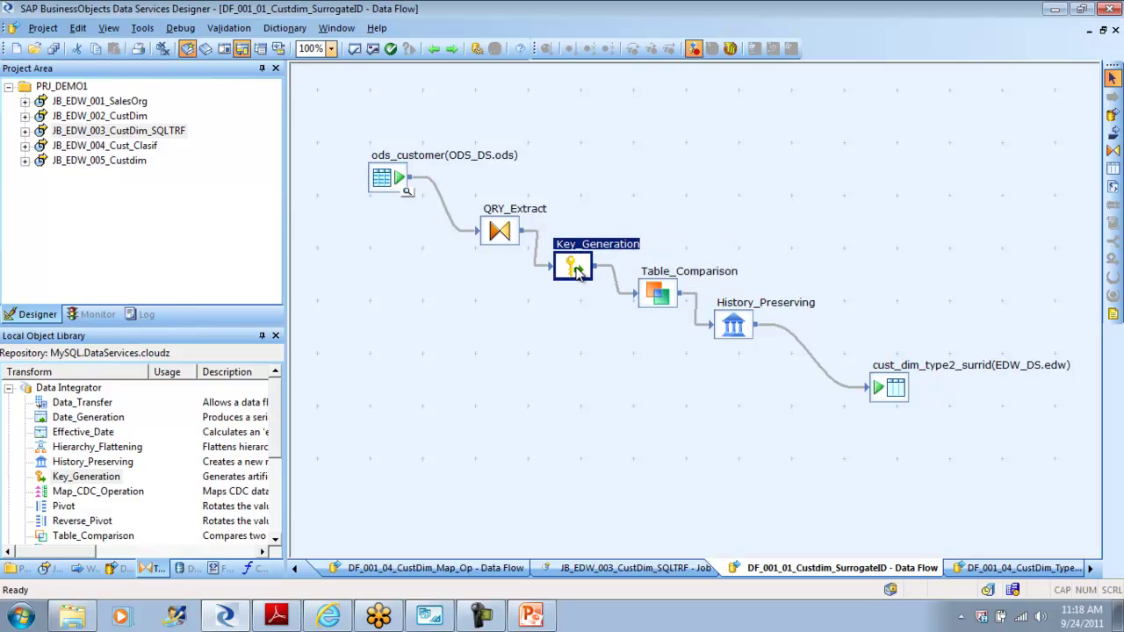
pyautogui.moveTo(895, 404); pyautogui.dragTo(878, 387)
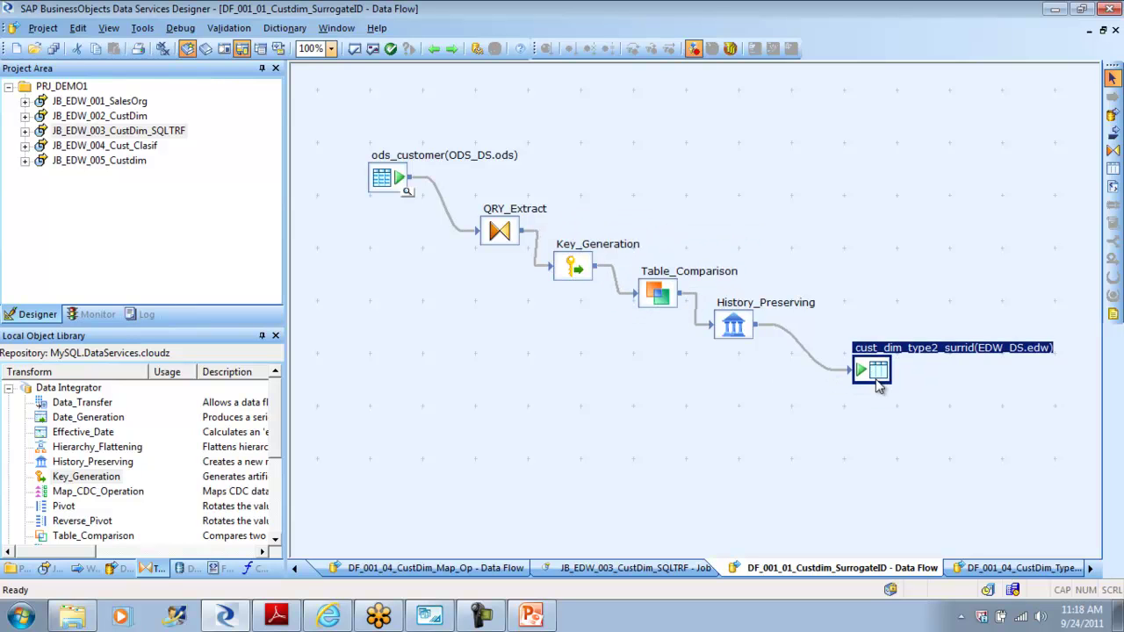
pyautogui.click(430, 615)
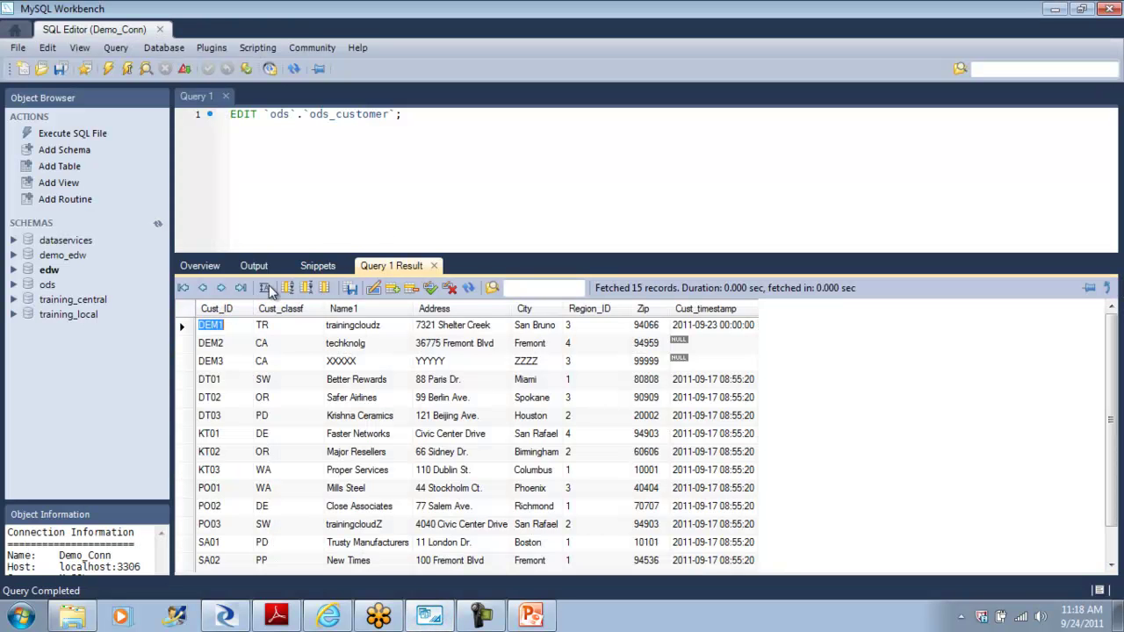
# Step: Send edw.cust_dim's CREATE statement to the SQL editor, then attempt to edit its table data
pyautogui.click(211, 268)
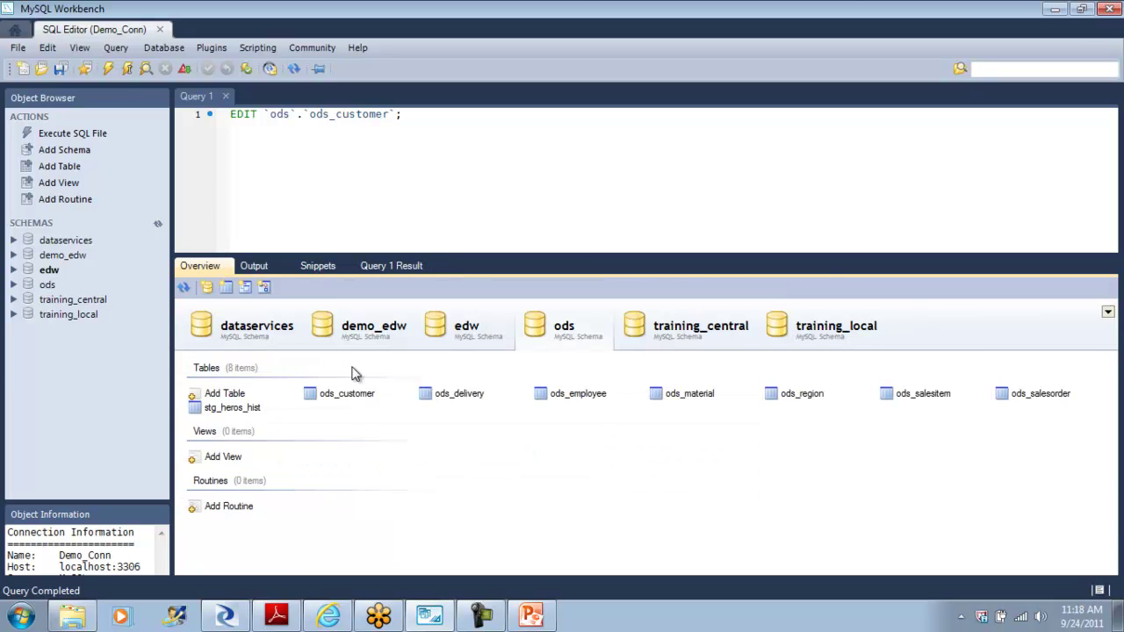
pyautogui.click(472, 327)
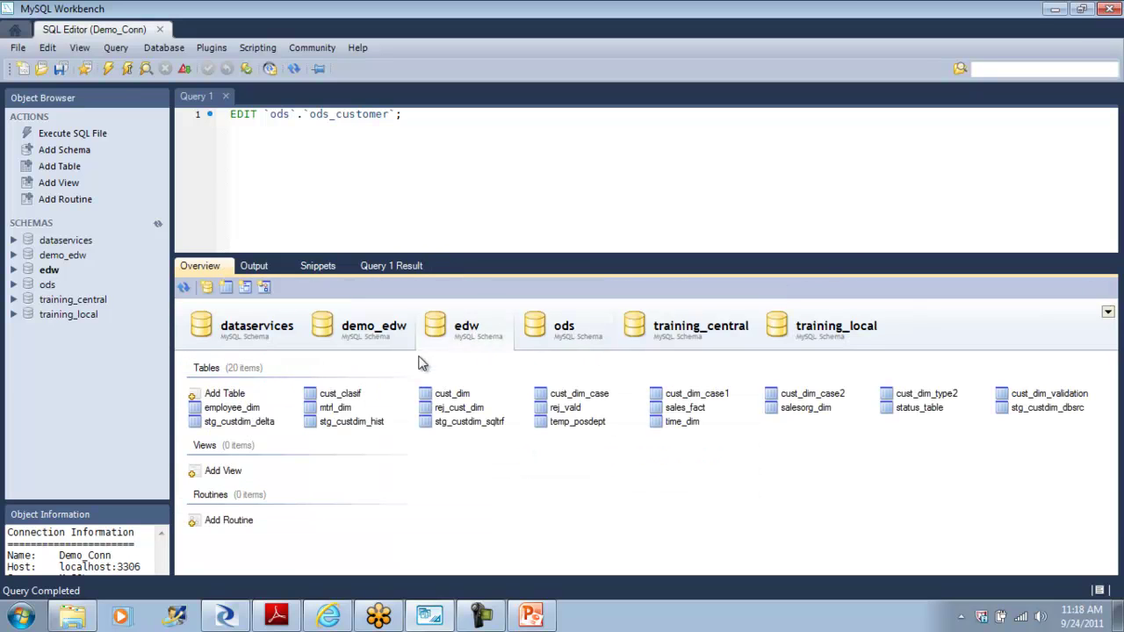
pyautogui.rightClick(456, 395)
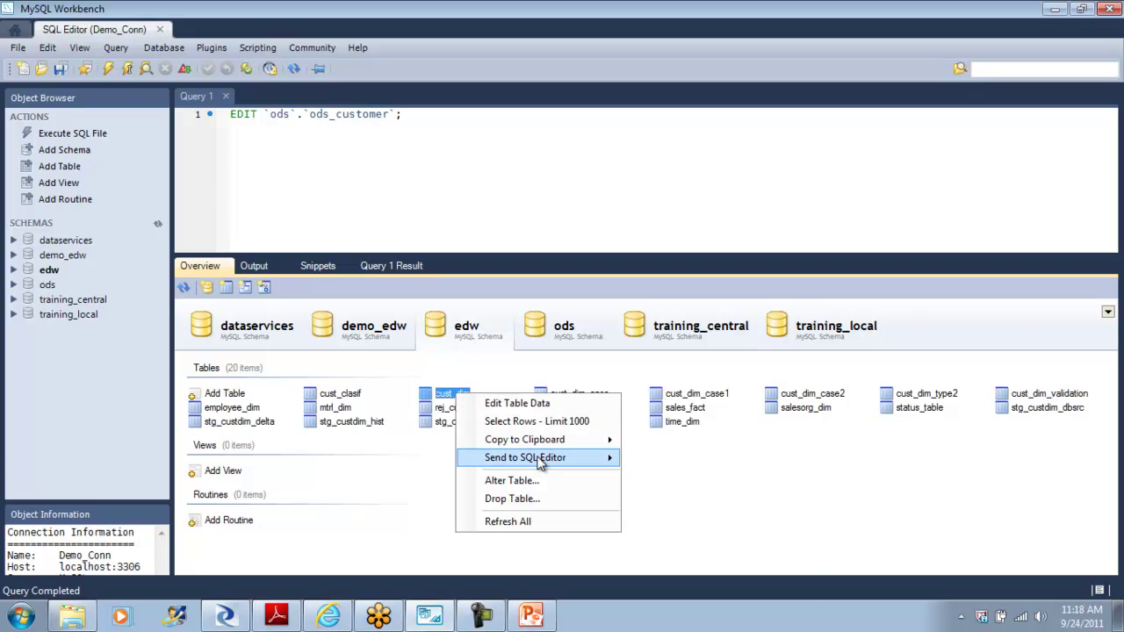
pyautogui.moveTo(538, 457)
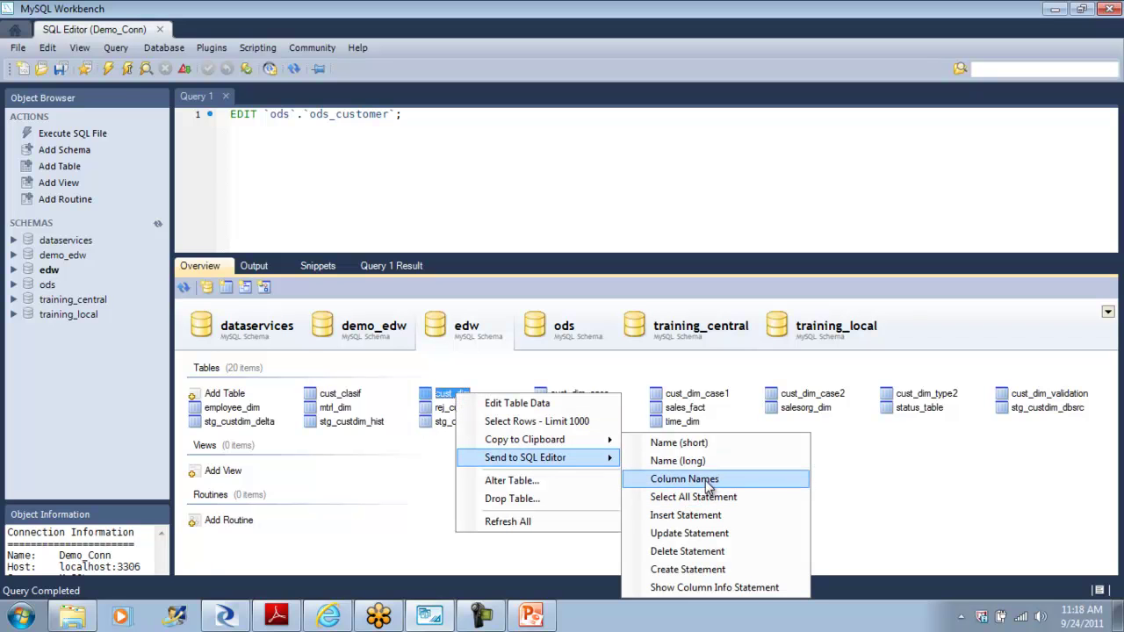
pyautogui.click(700, 570)
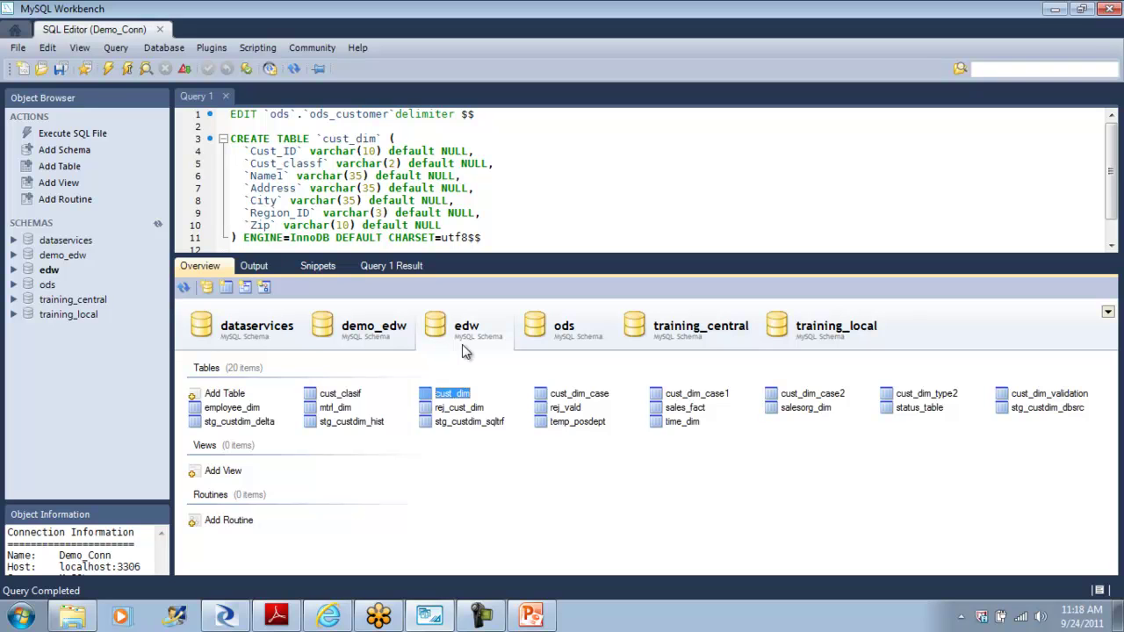
pyautogui.rightClick(456, 400)
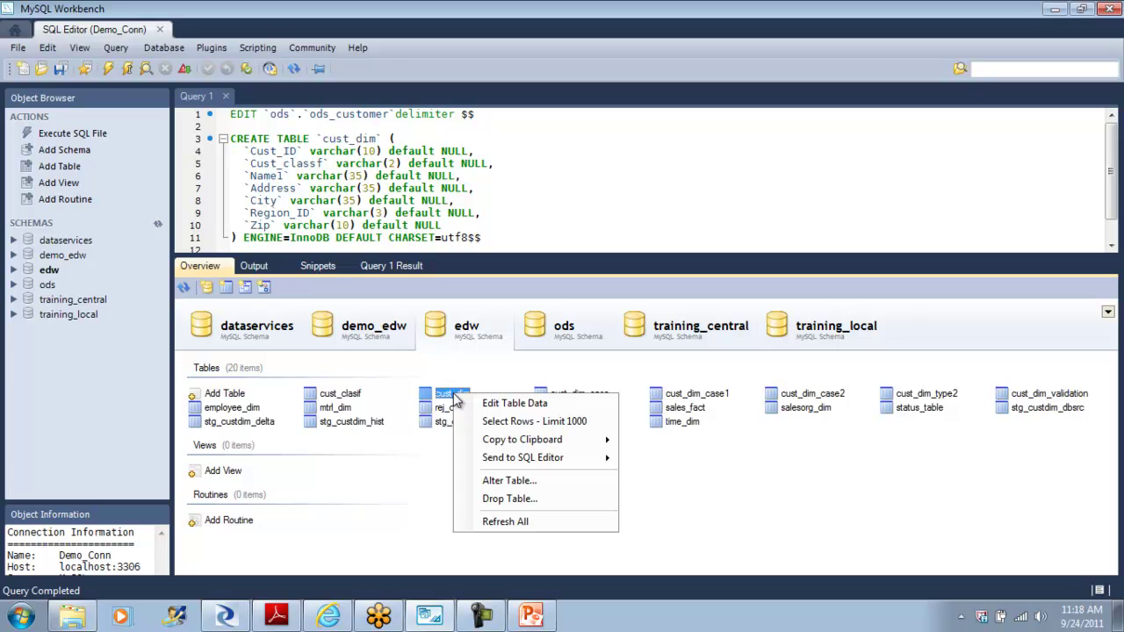
pyautogui.click(509, 404)
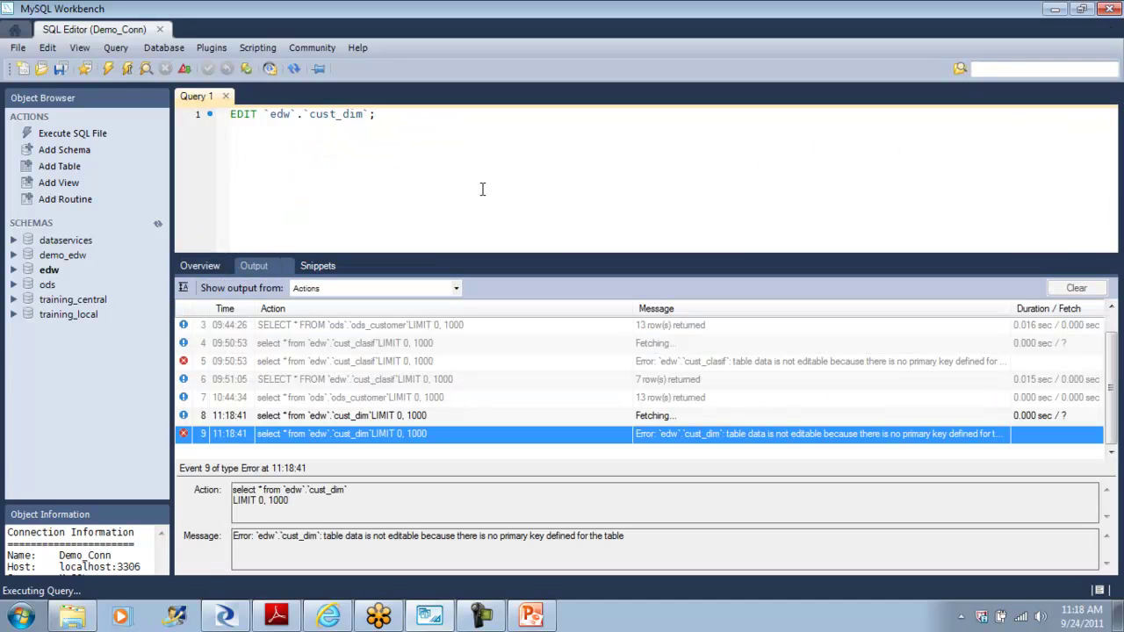
# Step: Start a new SQL file containing cust_dim's CREATE TABLE statement
pyautogui.click(228, 96)
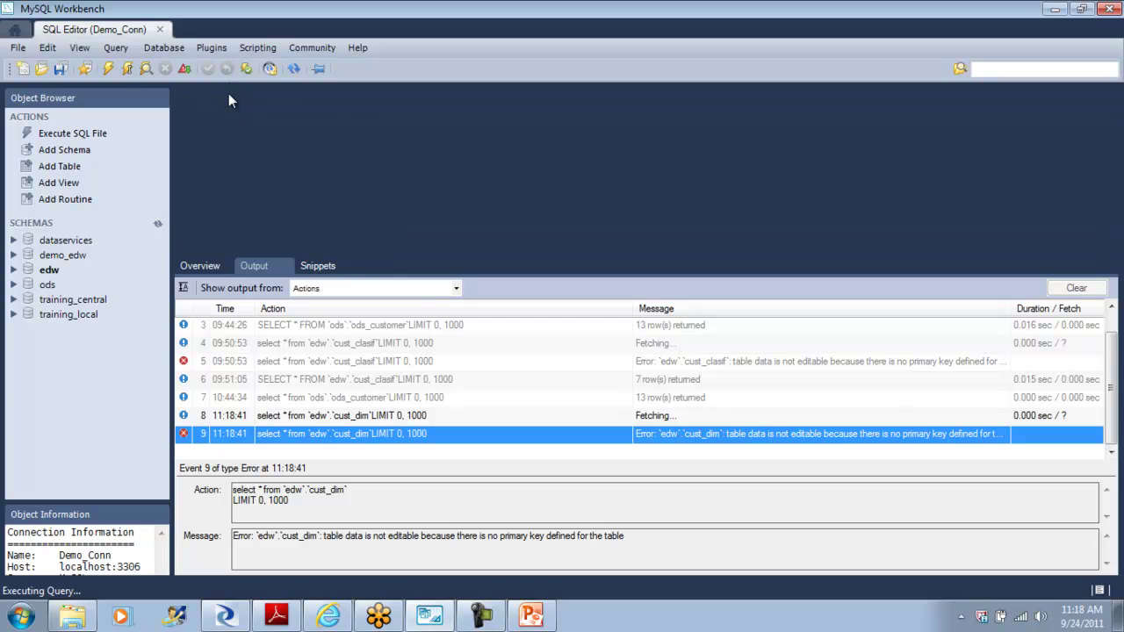
pyautogui.click(200, 266)
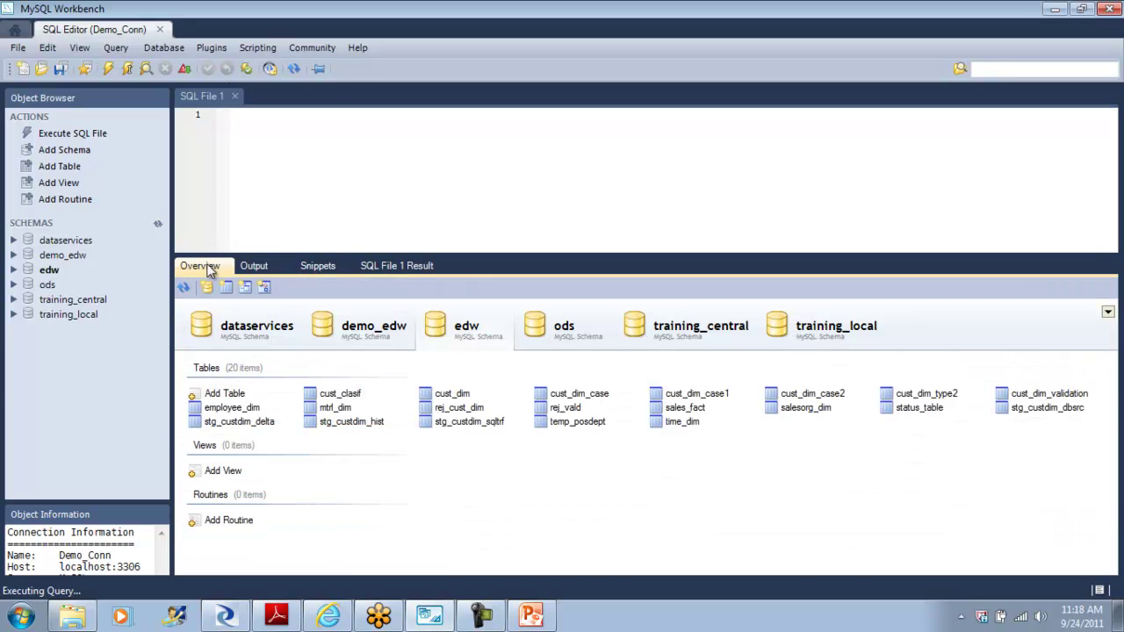
pyautogui.click(458, 397)
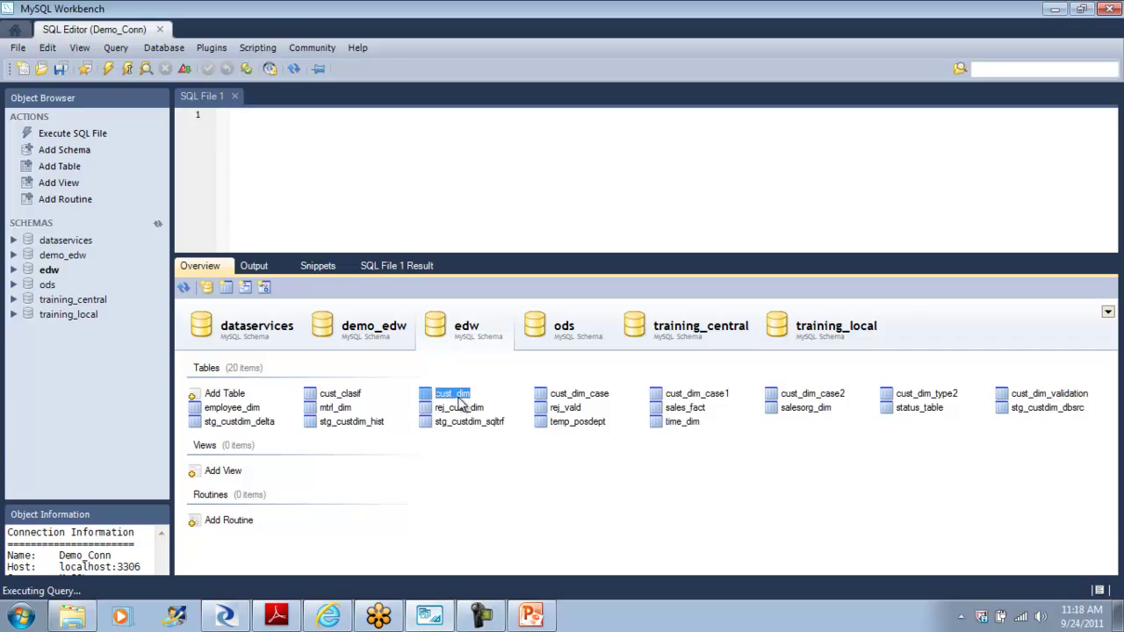
pyautogui.rightClick(459, 401)
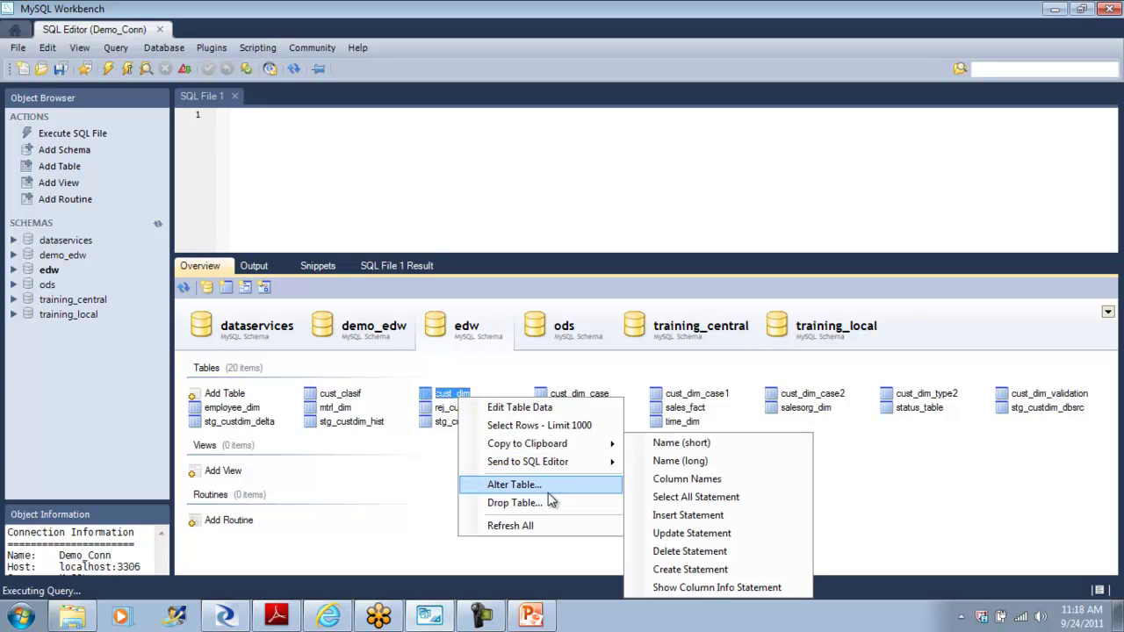
pyautogui.moveTo(589, 470)
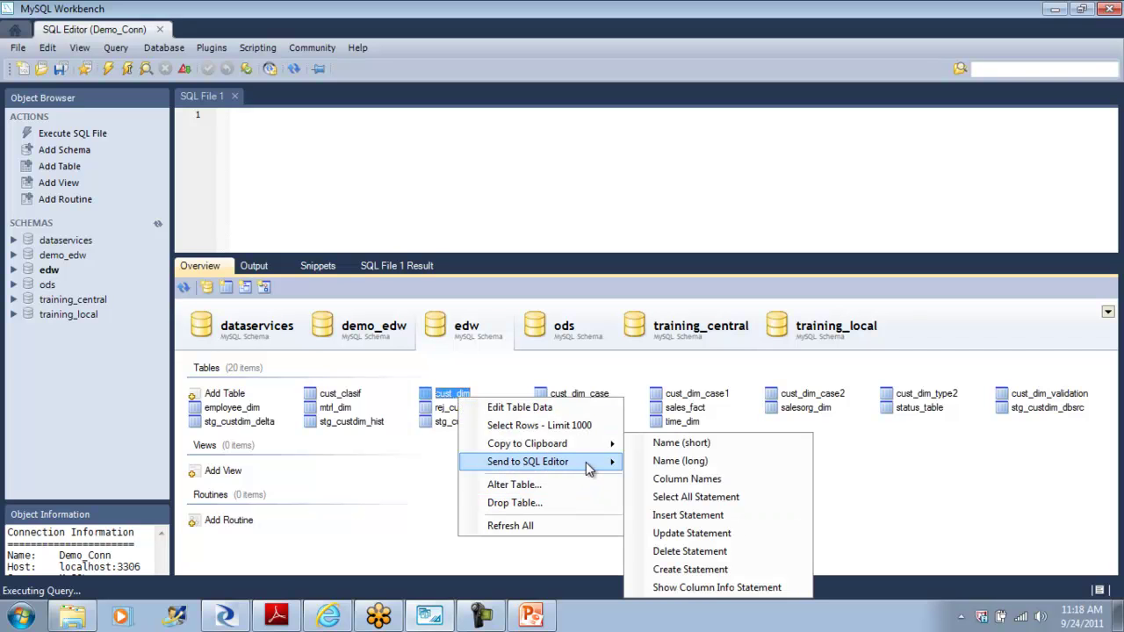
pyautogui.click(686, 571)
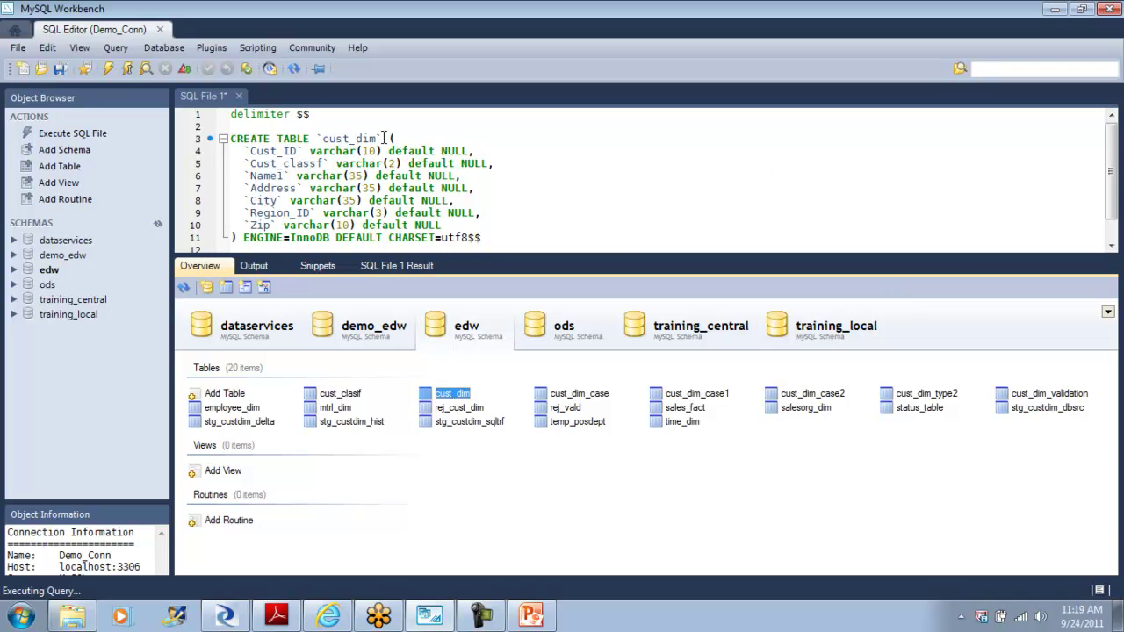
# Step: Duplicate the Cust_ID column definition onto a new line right after the table name
pyautogui.click(311, 139)
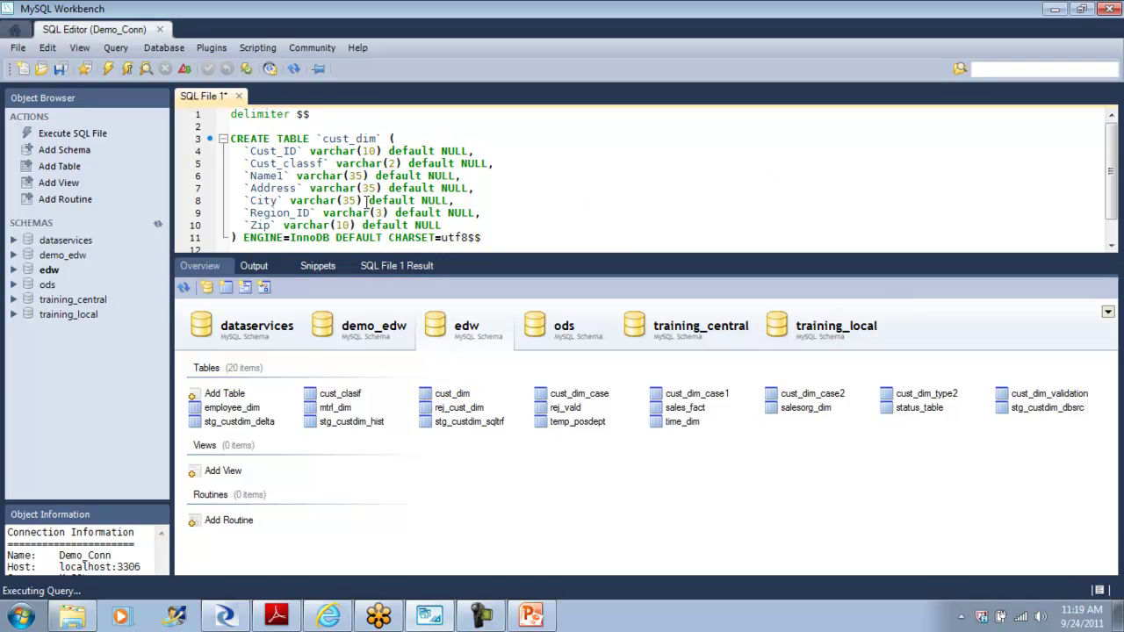
pyautogui.press('Return')
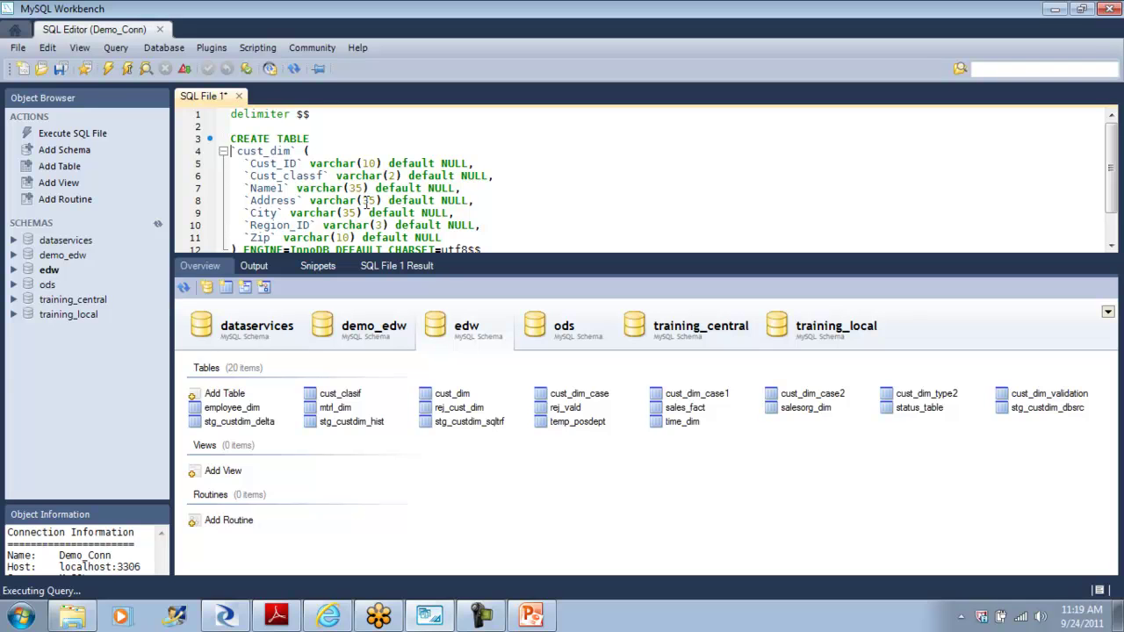
pyautogui.press('BackSpace')
pyautogui.press('BackSpace')
pyautogui.press('BackSpace')
pyautogui.click(318, 151)
pyautogui.press('Return')
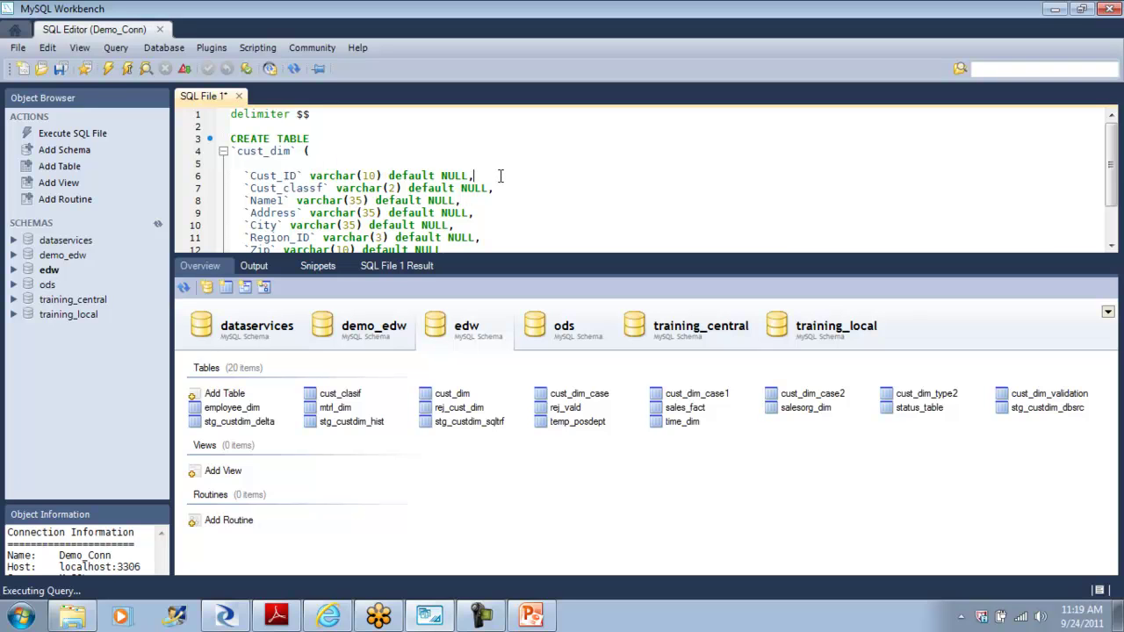
pyautogui.hotkey('shift', 'Home')
pyautogui.hotkey('ctrl', 'c')
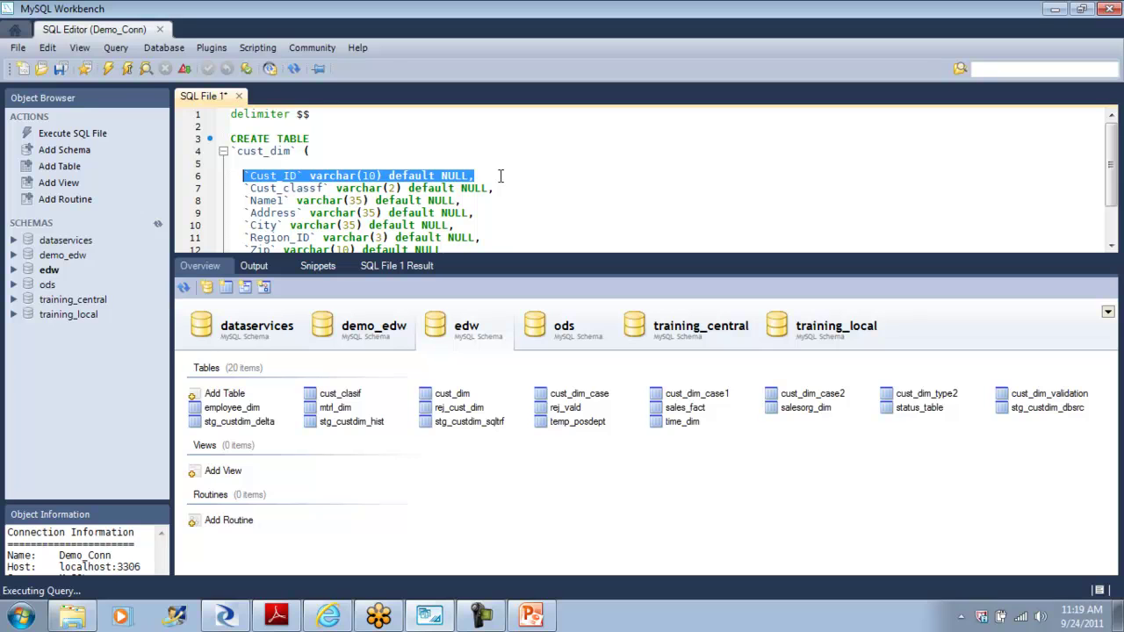
pyautogui.click(256, 159)
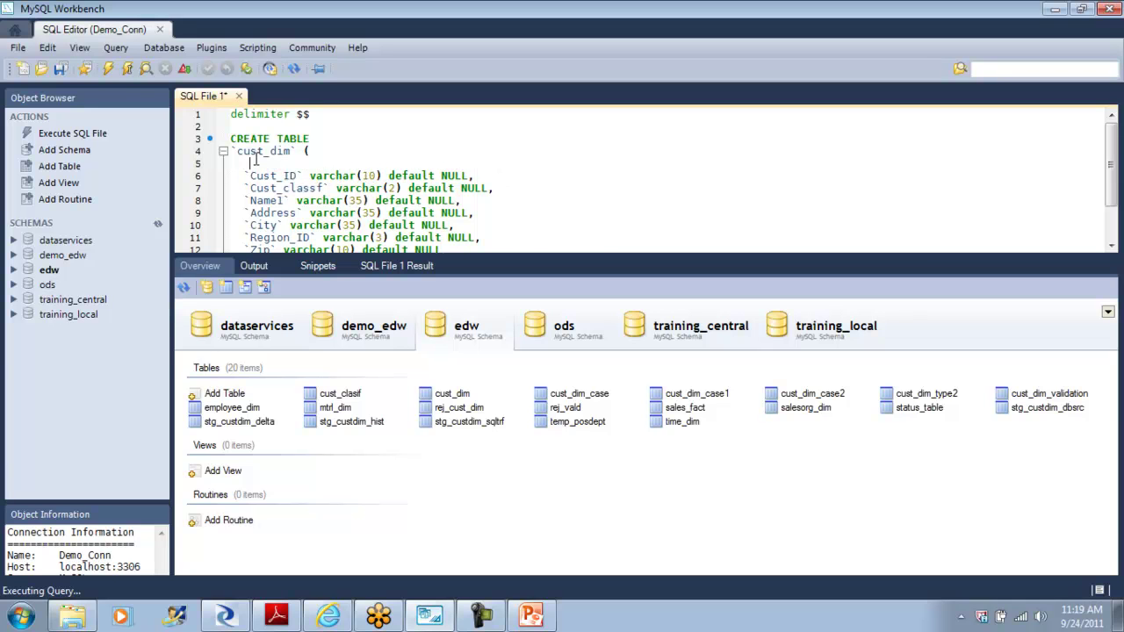
pyautogui.hotkey('ctrl', 'v')
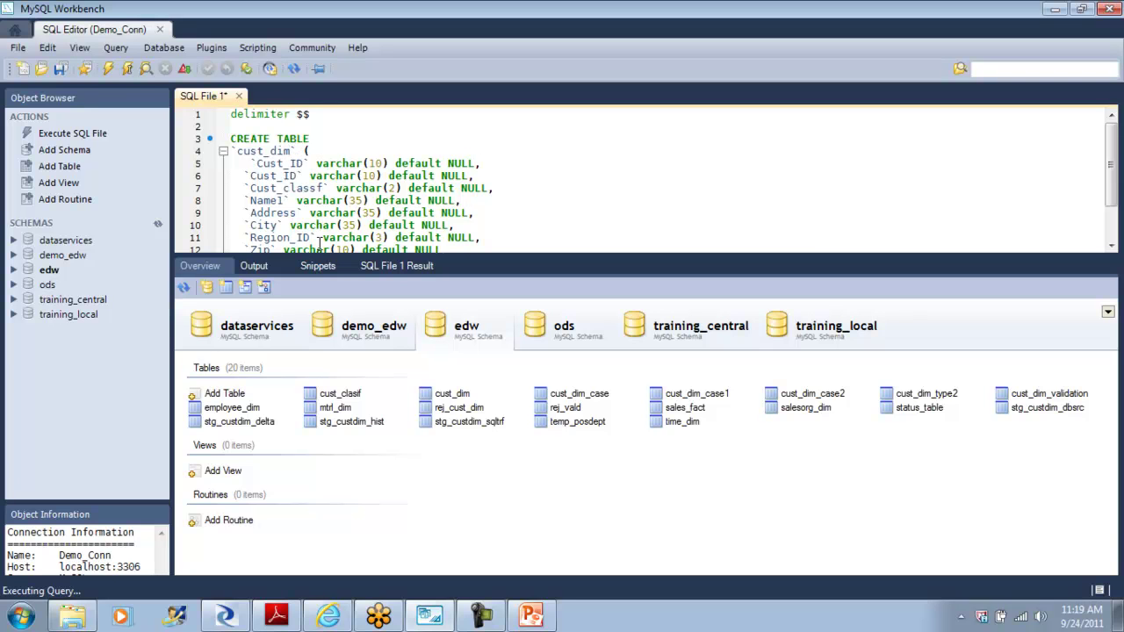
# Step: Turn the copy into a `Cust_Surr_ID` int column, name the table cust_dim_Surrid, and execute
pyautogui.write('Surr_')
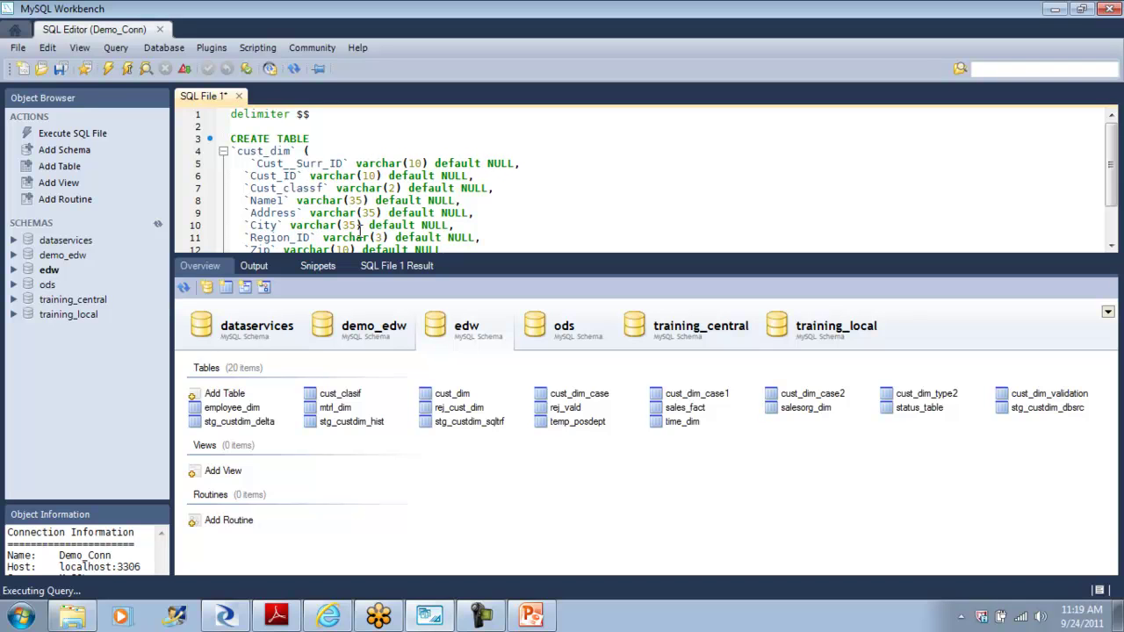
pyautogui.moveTo(429, 164); pyautogui.dragTo(360, 165)
pyautogui.write('int')
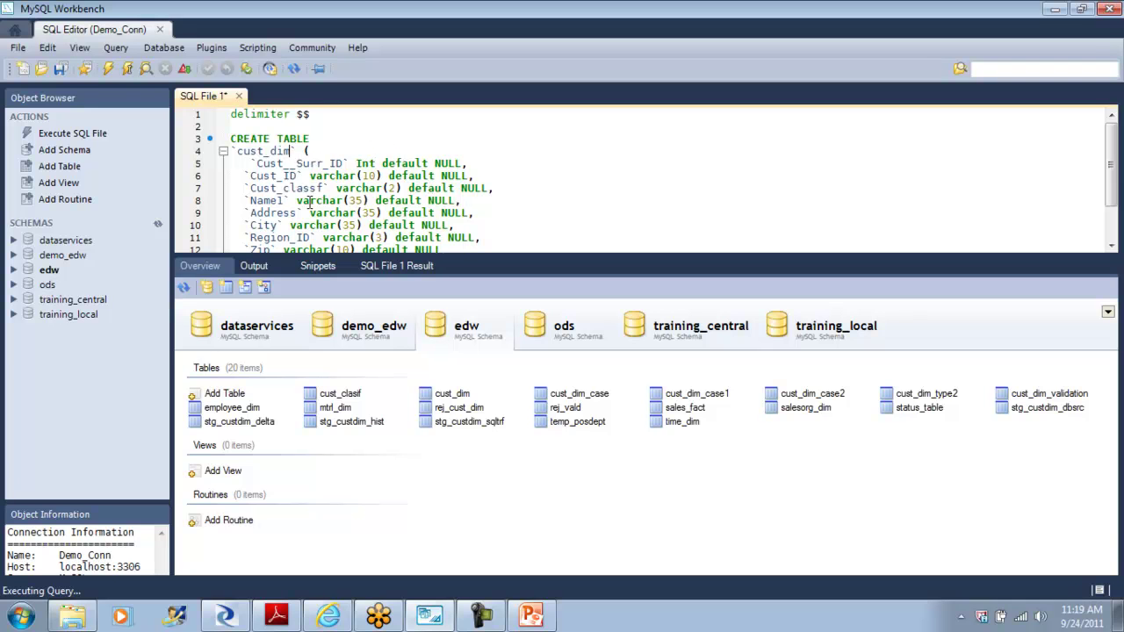
pyautogui.write('Surrid')
pyautogui.click(289, 164)
pyautogui.press('Delete')
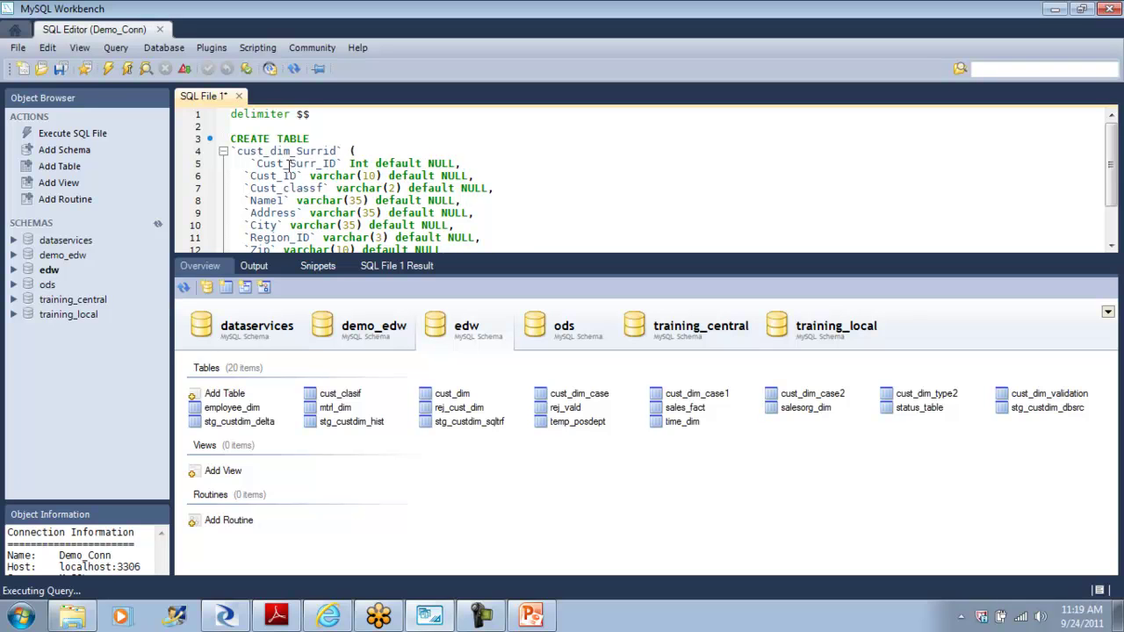
pyautogui.click(279, 128)
pyautogui.click(109, 70)
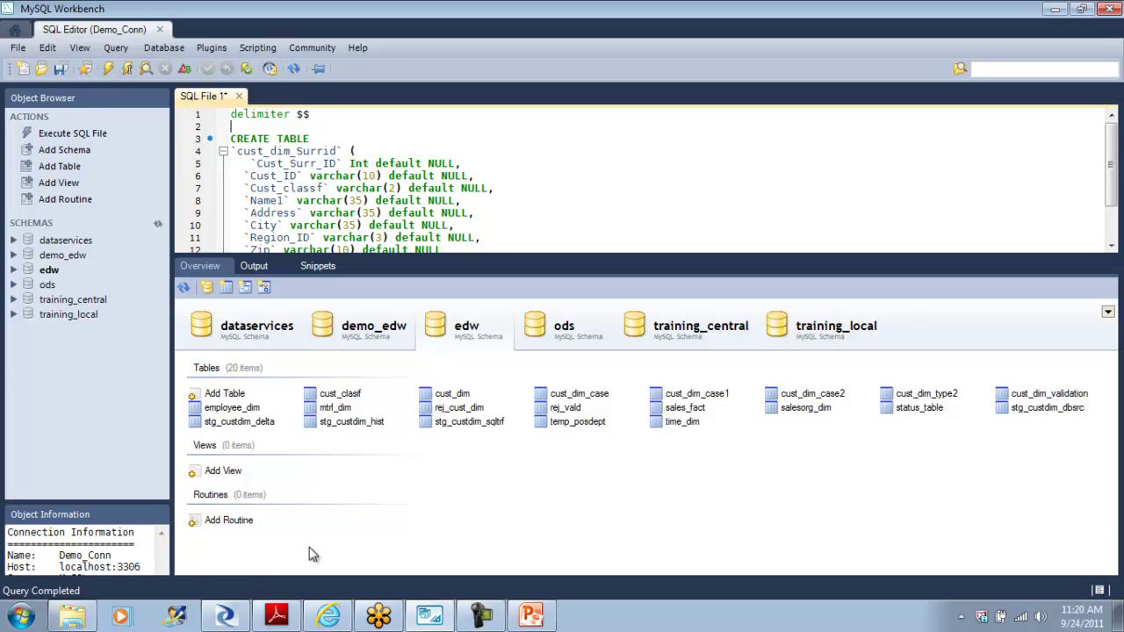
# Step: Delete the old cust_dim_type2_surrid target and import the cust_dim_surrid table into EDW_DS by name
pyautogui.click(229, 615)
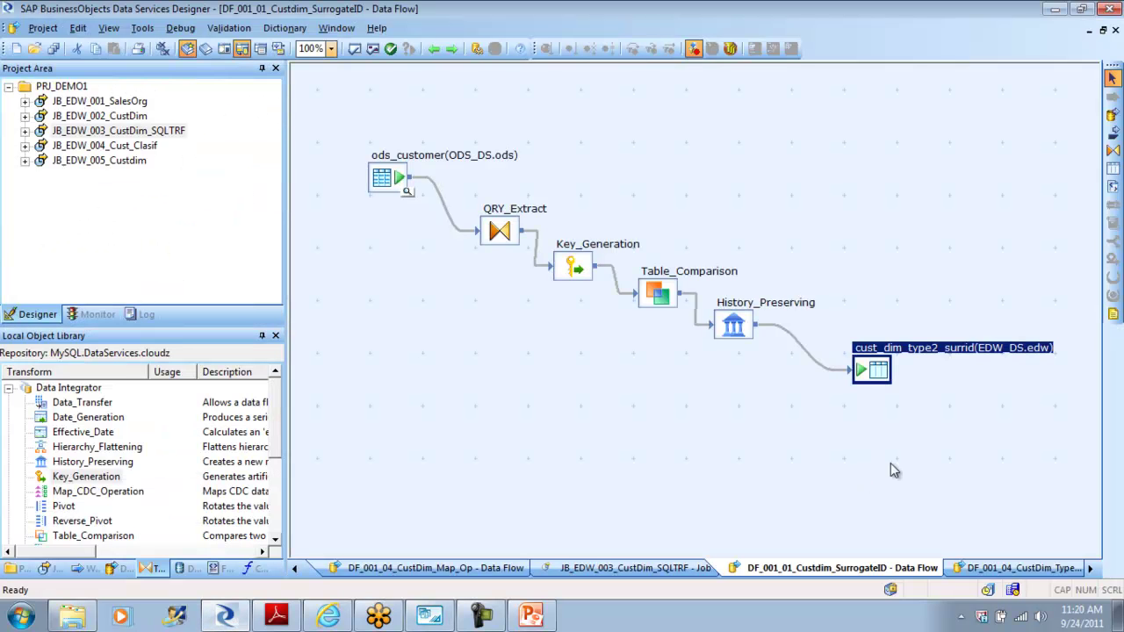
pyautogui.press('Delete')
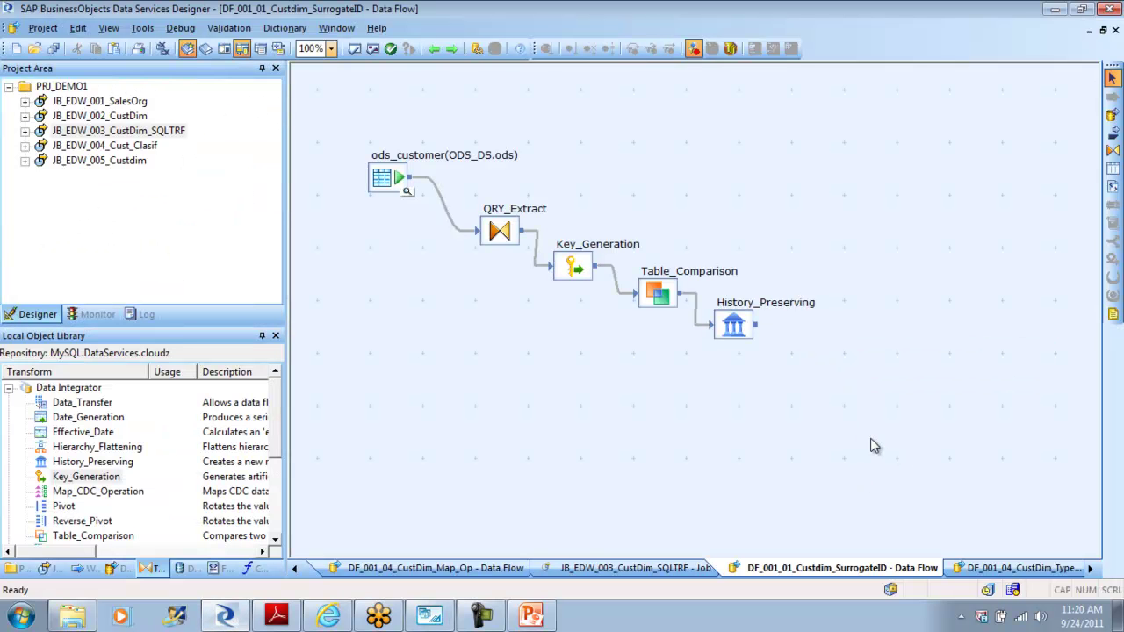
pyautogui.click(184, 570)
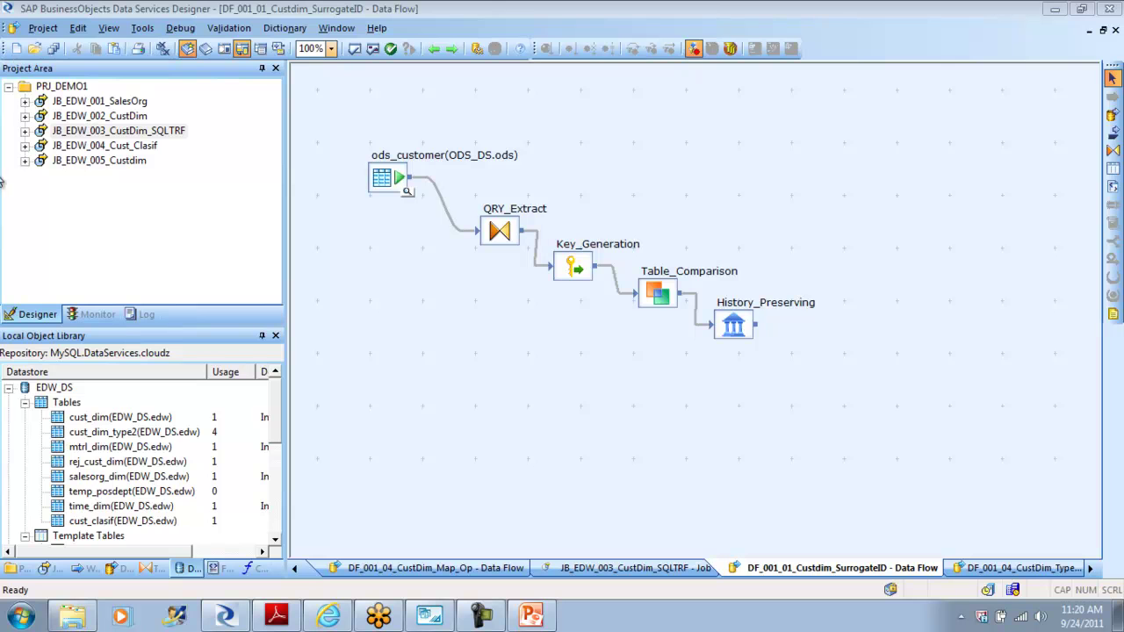
pyautogui.rightClick(64, 407)
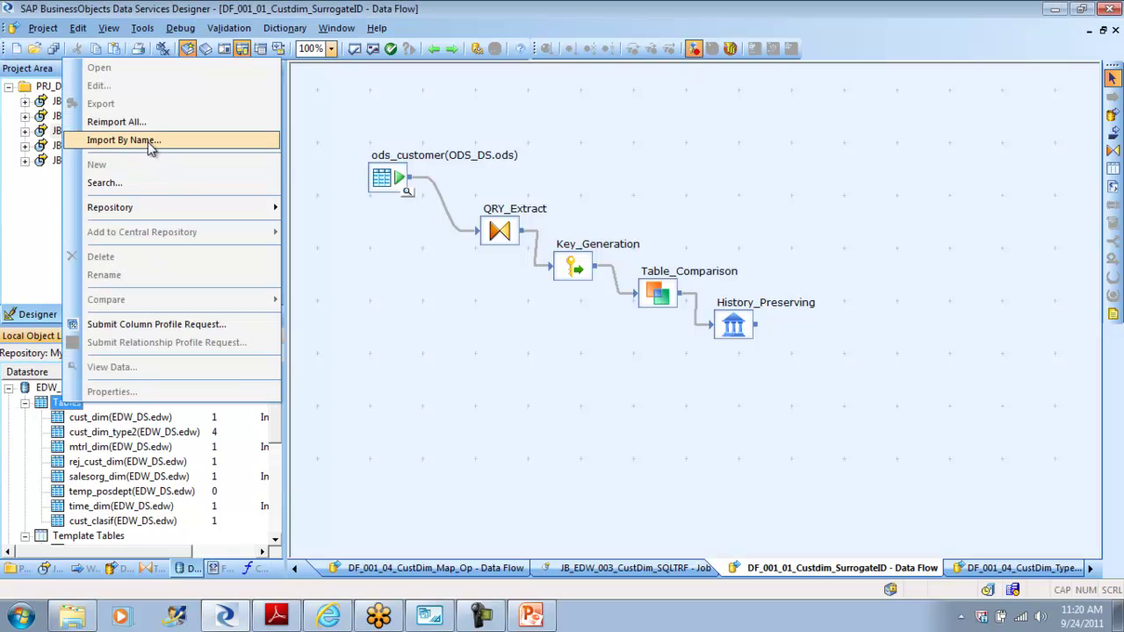
pyautogui.click(151, 147)
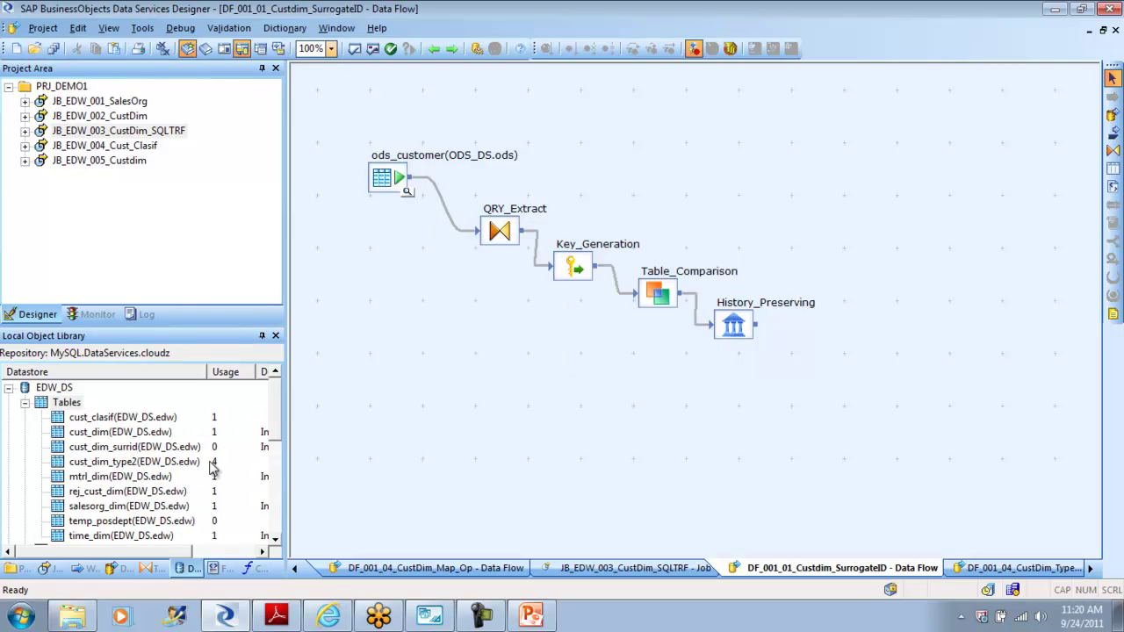
# Step: Add cust_dim_surrid to the canvas as the target, fed by History_Preserving's output
pyautogui.click(102, 450)
pyautogui.moveTo(102, 452); pyautogui.dragTo(828, 373)
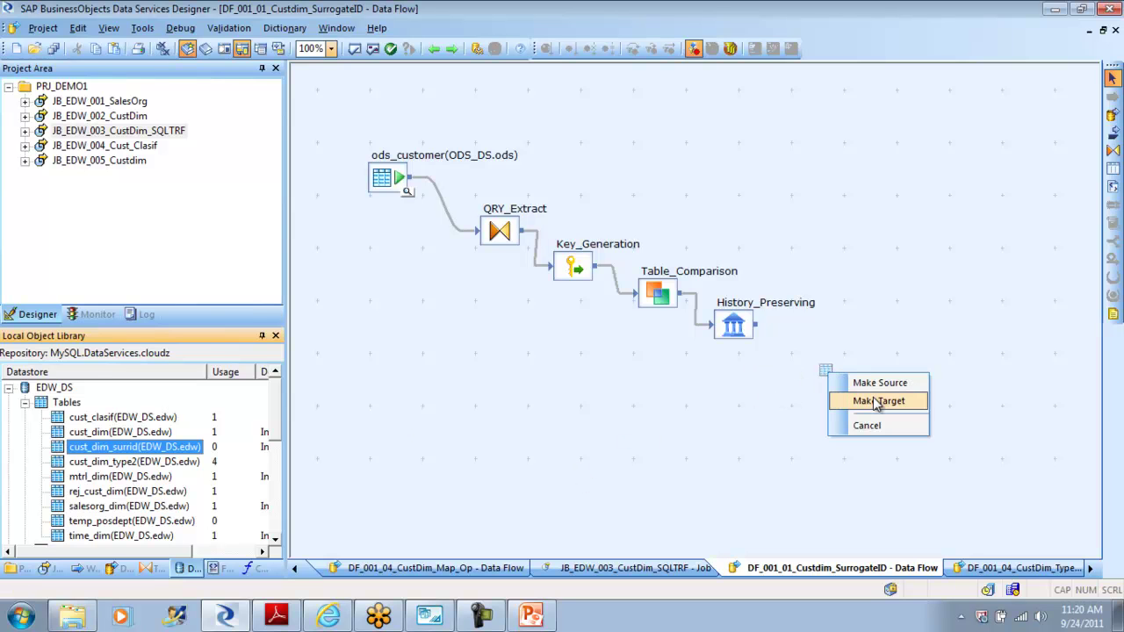
pyautogui.click(878, 401)
pyautogui.moveTo(757, 326); pyautogui.dragTo(845, 373)
pyautogui.click(572, 268)
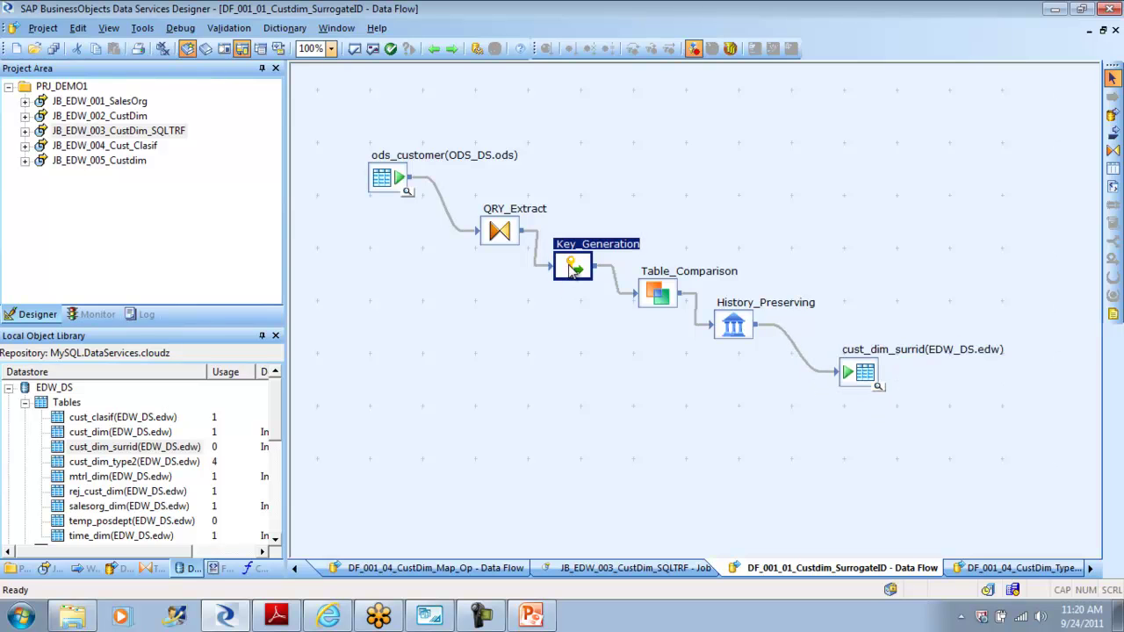
# Step: Point Key_Generation at EDW_DS.edw.cust_dim_surrid generating Cust_Surr_ID, and validate it
pyautogui.doubleClick(572, 268)
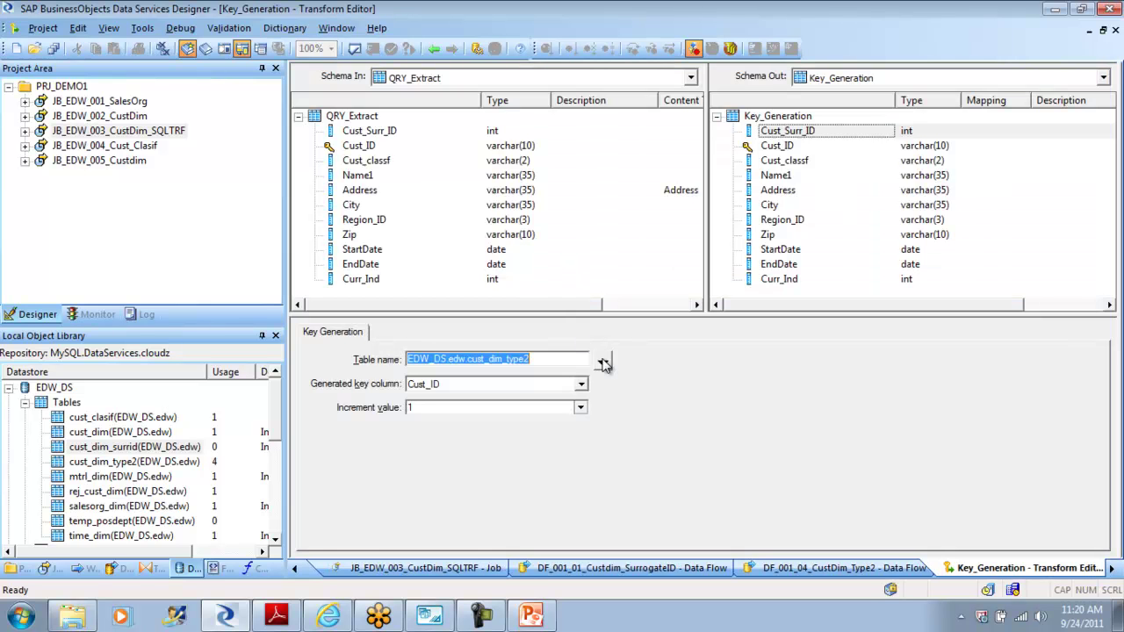
pyautogui.click(602, 362)
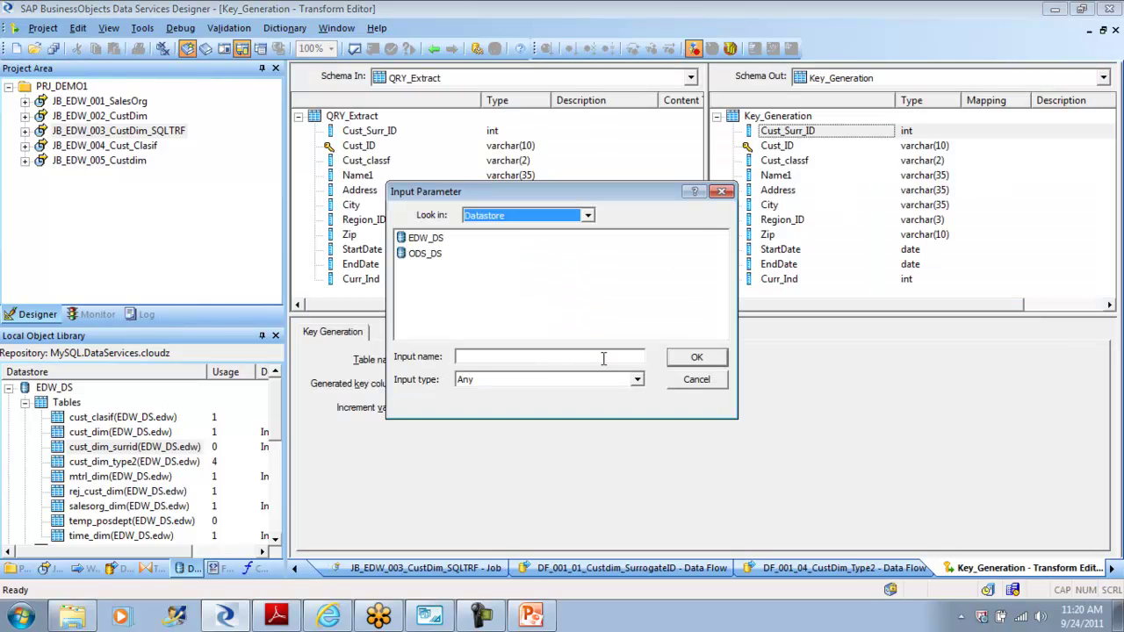
pyautogui.doubleClick(423, 238)
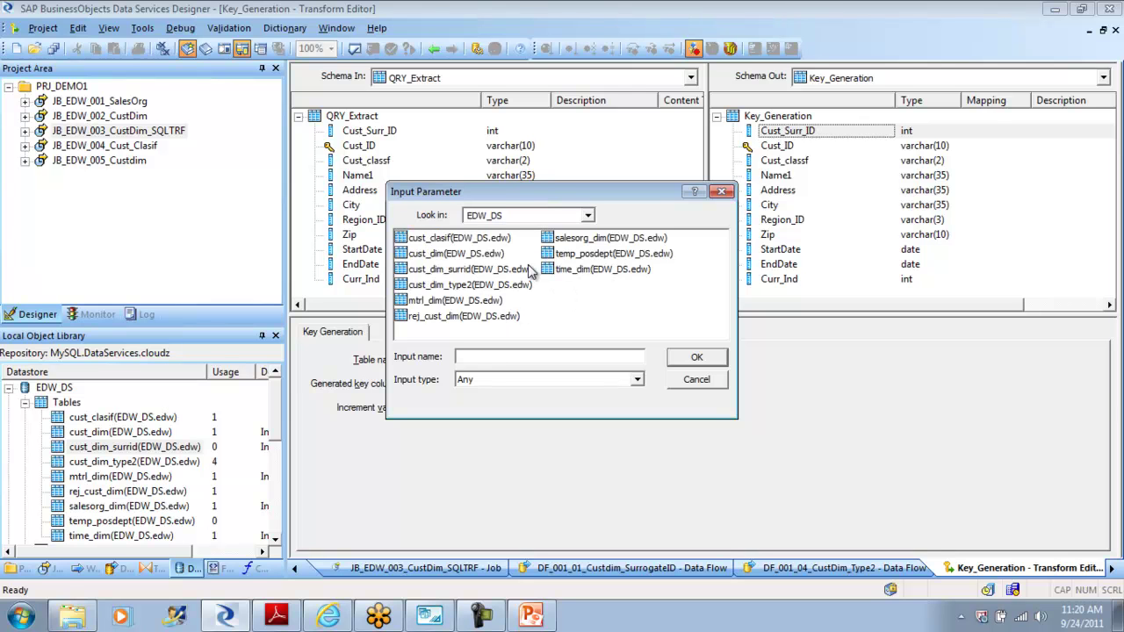
pyautogui.click(479, 270)
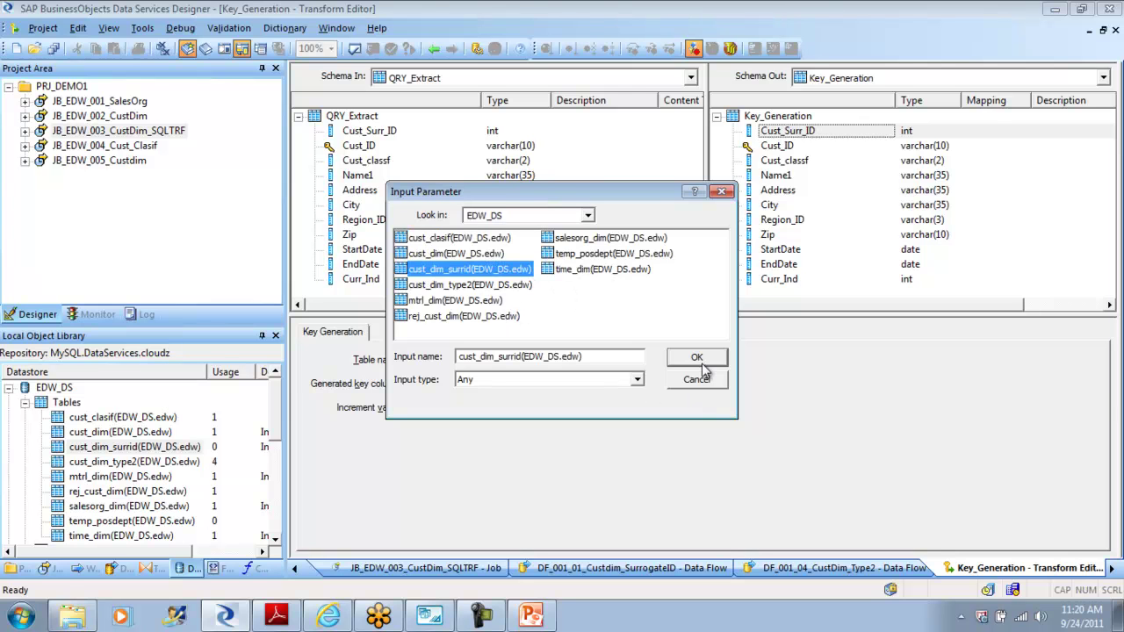
pyautogui.click(703, 363)
pyautogui.click(581, 385)
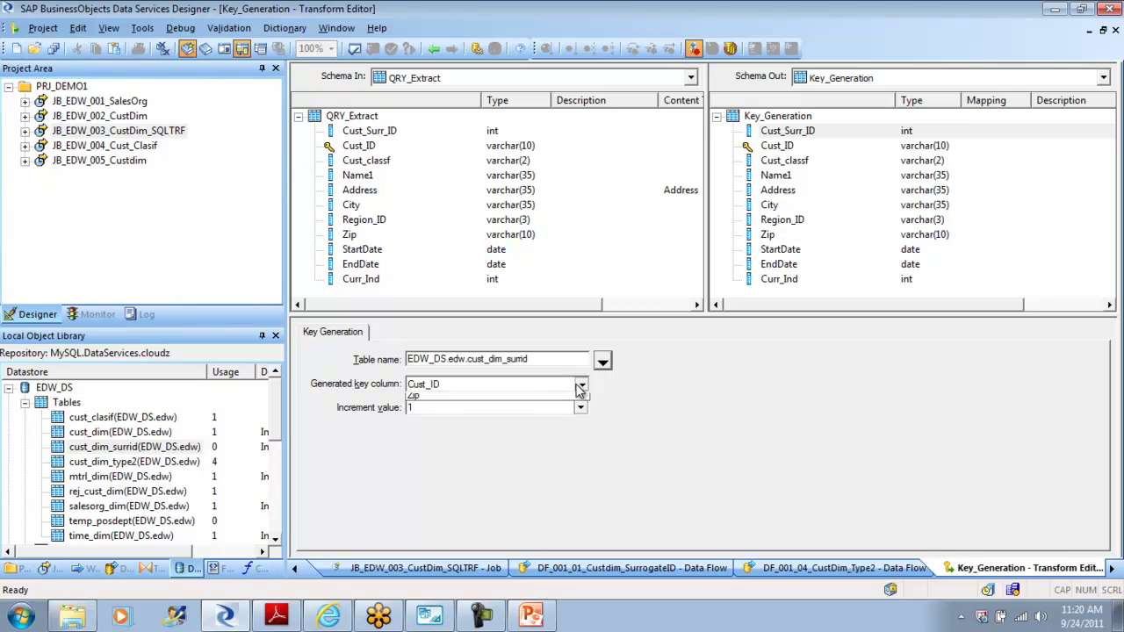
pyautogui.click(554, 397)
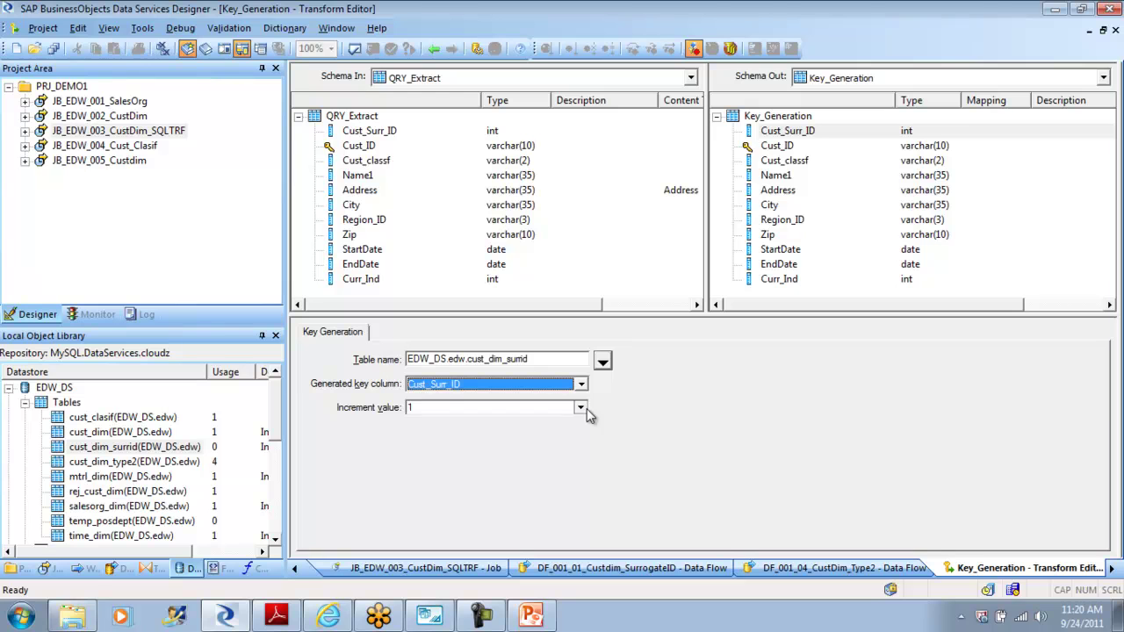
pyautogui.click(358, 53)
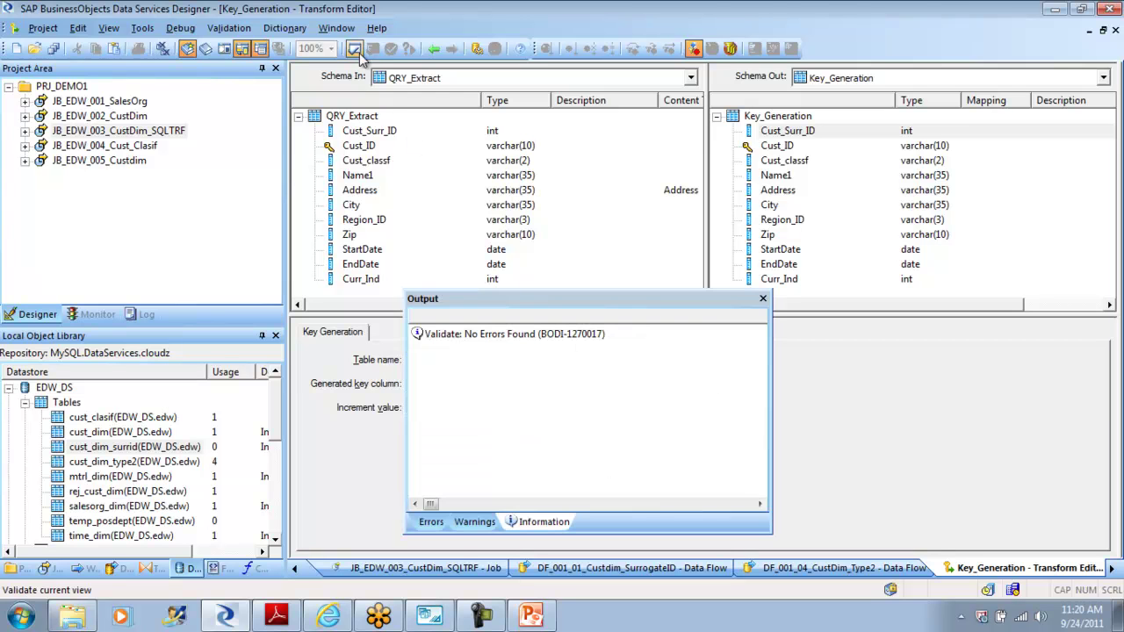
pyautogui.click(763, 299)
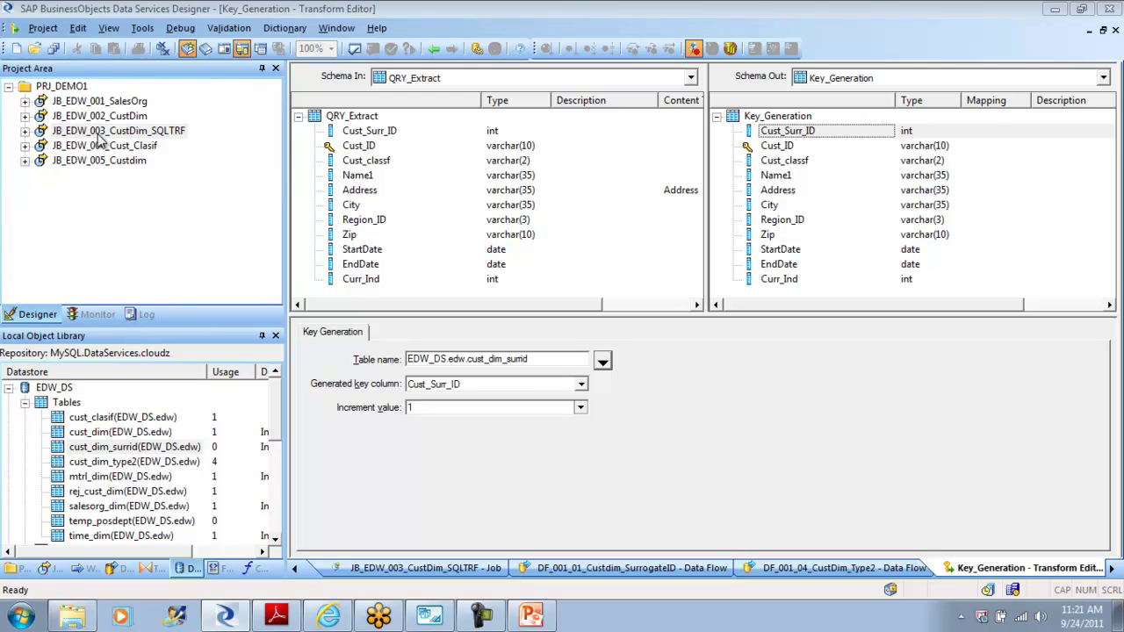
# Step: Step back out of all open editors and diagrams until none remains open
pyautogui.click(46, 569)
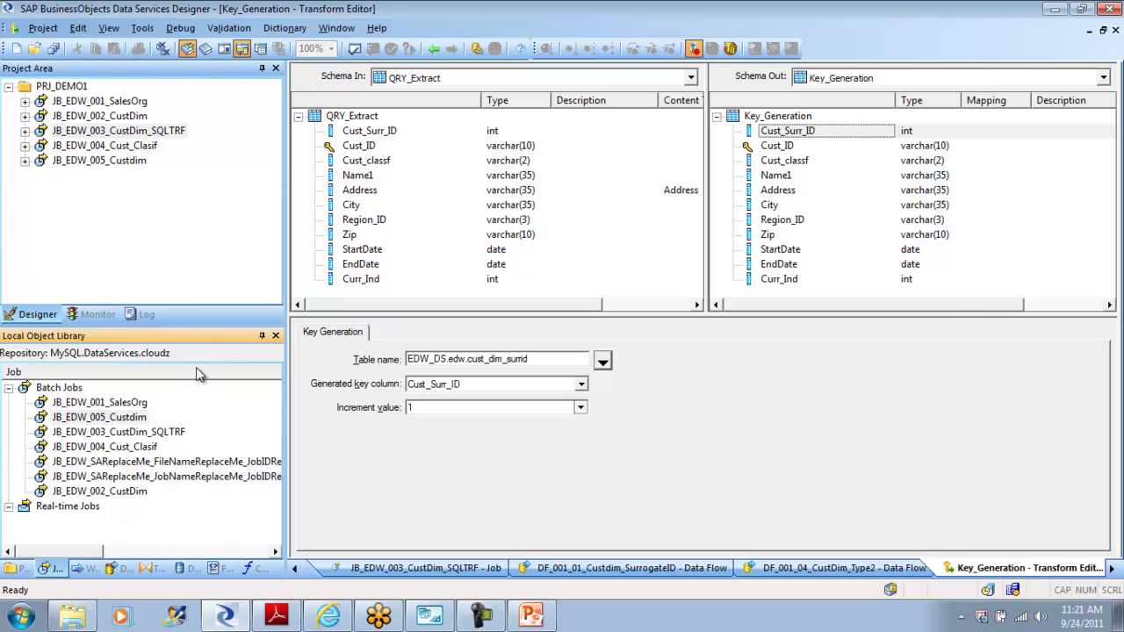
pyautogui.click(433, 53)
pyautogui.click(433, 51)
pyautogui.click(433, 51)
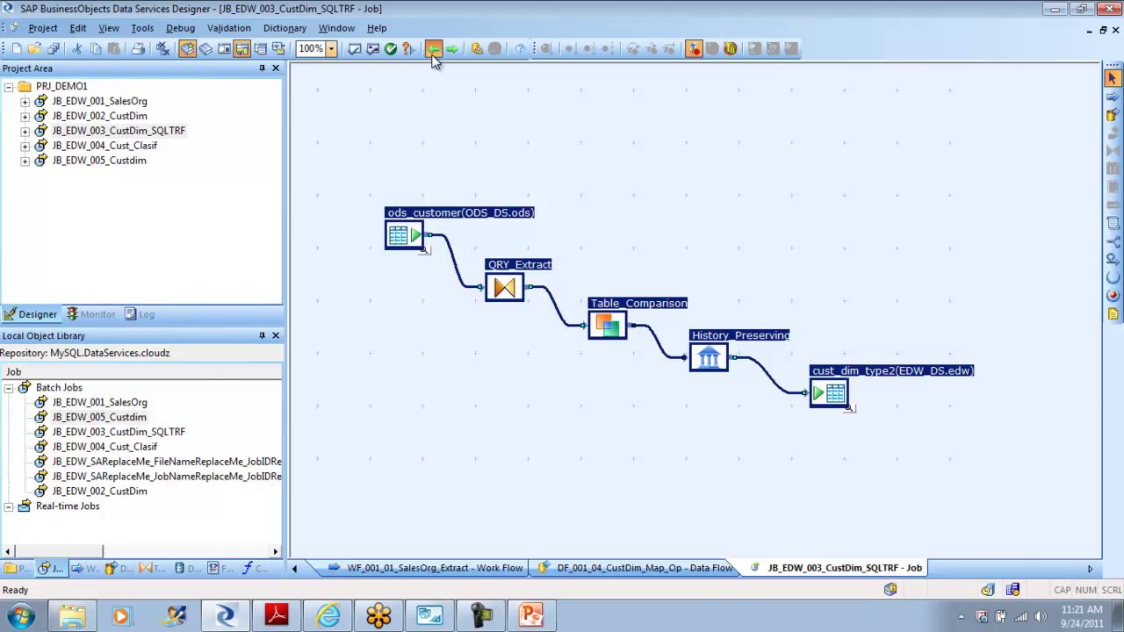
pyautogui.click(433, 51)
pyautogui.click(433, 53)
pyautogui.click(433, 53)
pyautogui.click(433, 53)
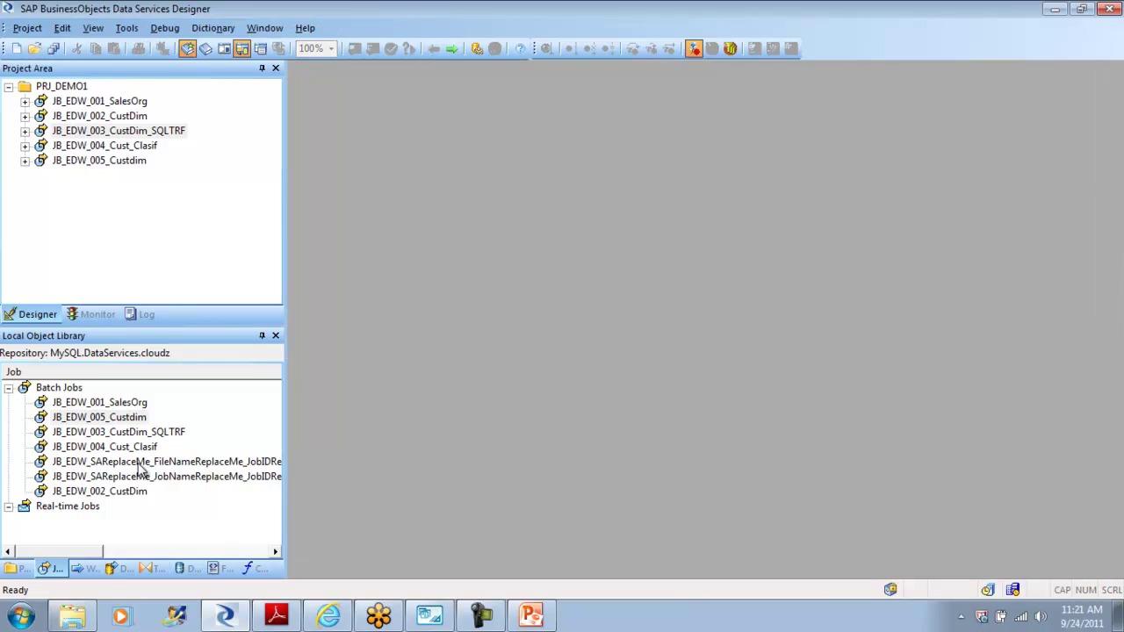
# Step: Place DF_001_01_Custdim_SurrogateID in work flow WF_EDW_005_Map_Op below DF_001_04_CustDim_Map_Op
pyautogui.click(112, 571)
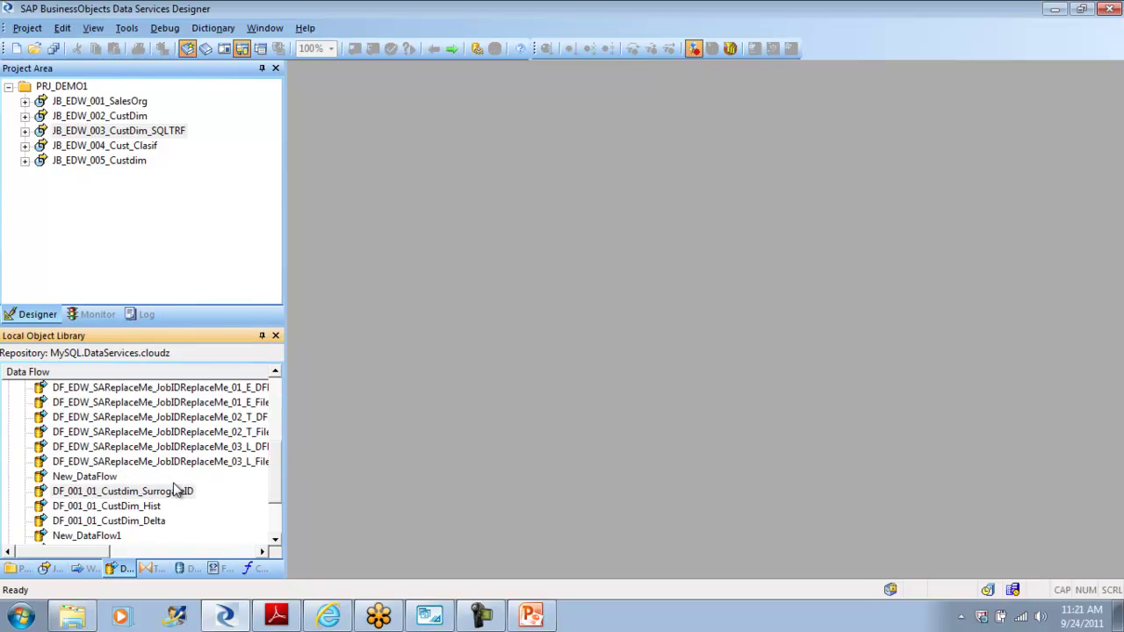
pyautogui.click(145, 491)
pyautogui.click(146, 490)
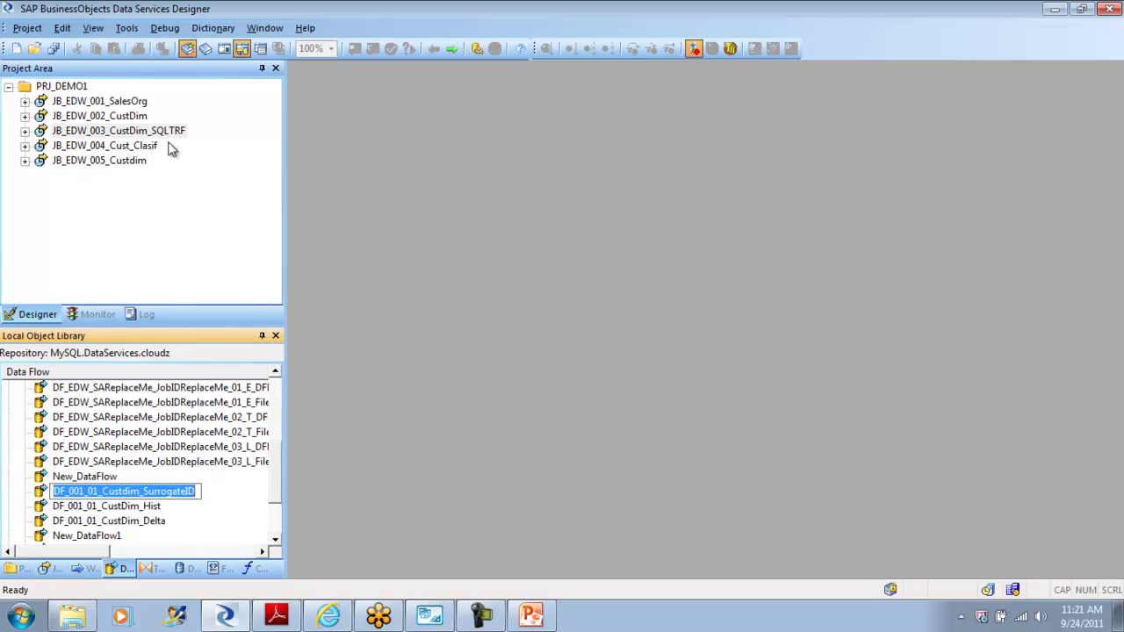
pyautogui.doubleClick(132, 163)
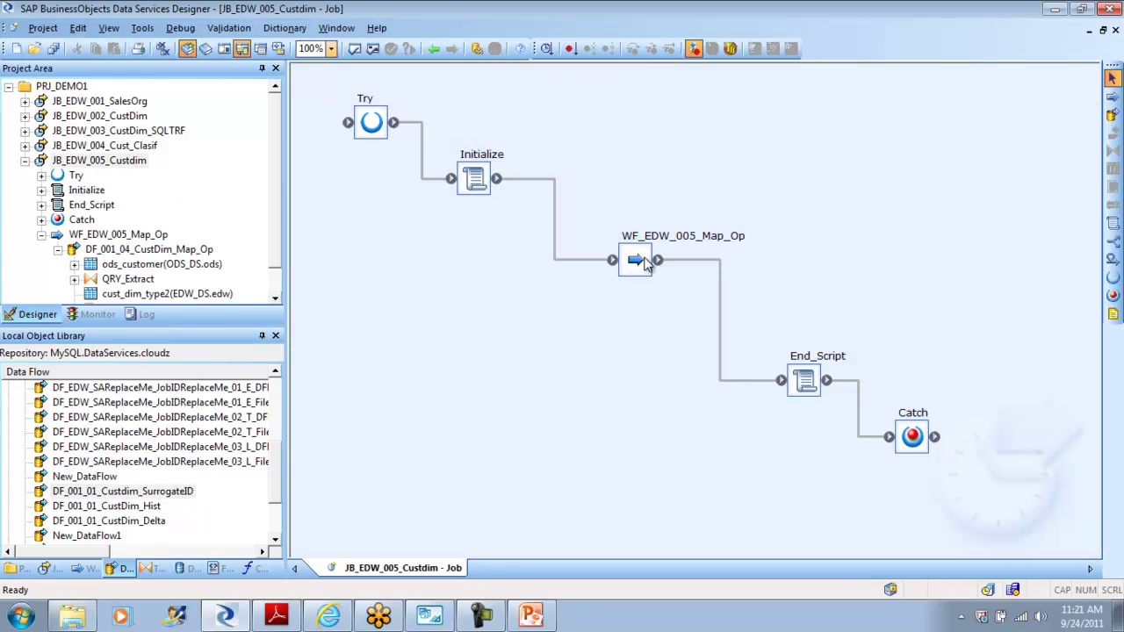
pyautogui.doubleClick(648, 262)
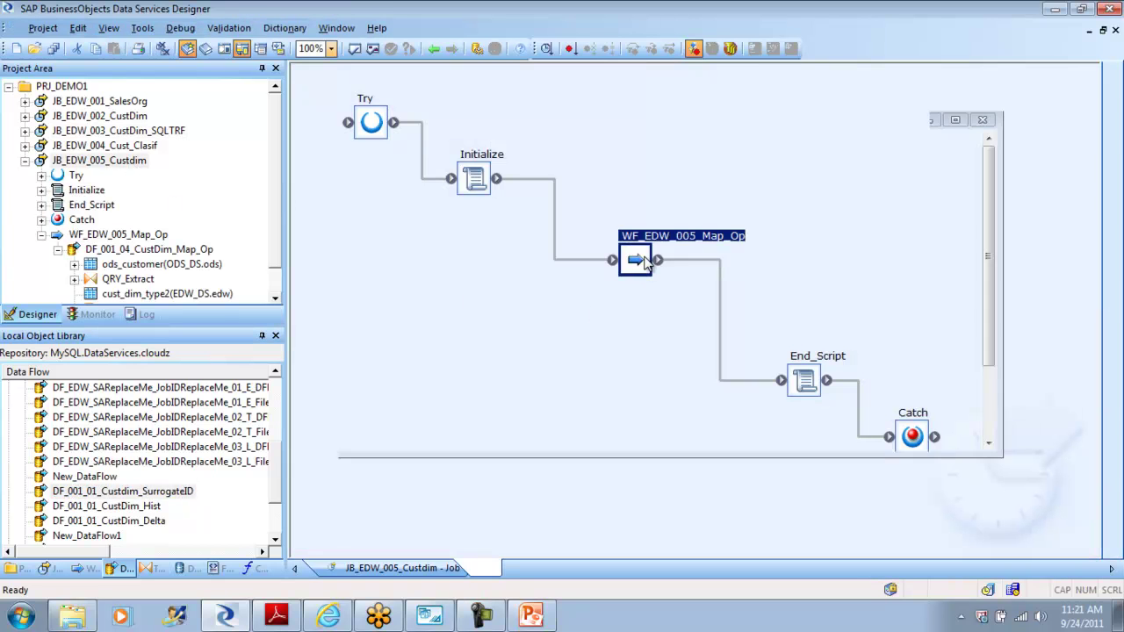
pyautogui.click(130, 494)
pyautogui.moveTo(105, 499); pyautogui.dragTo(516, 369)
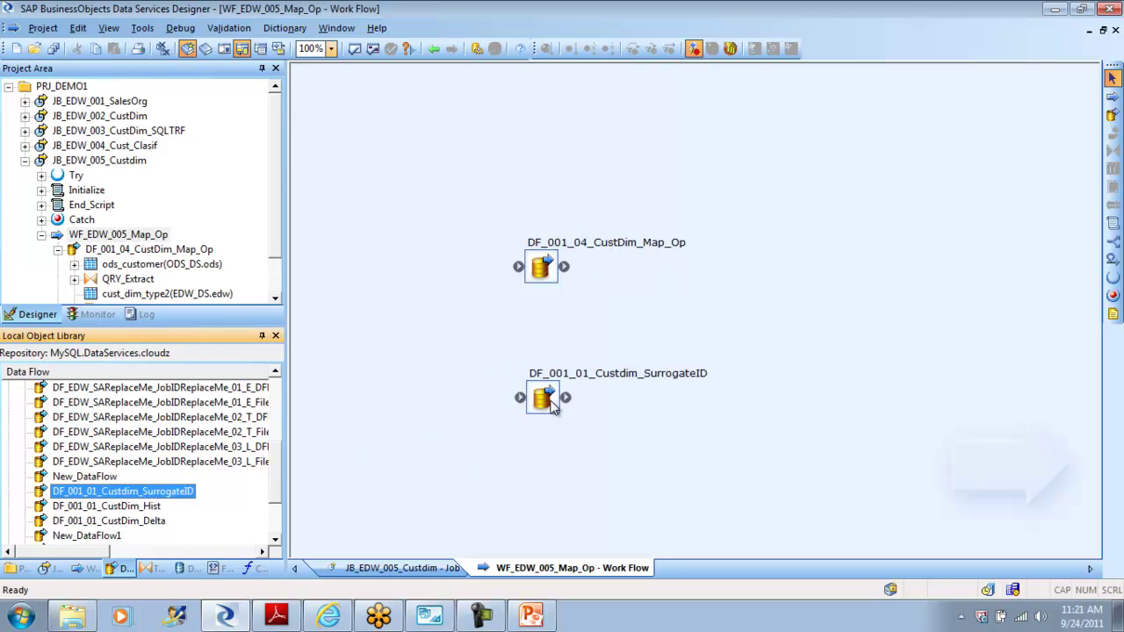
pyautogui.moveTo(553, 406); pyautogui.dragTo(545, 388)
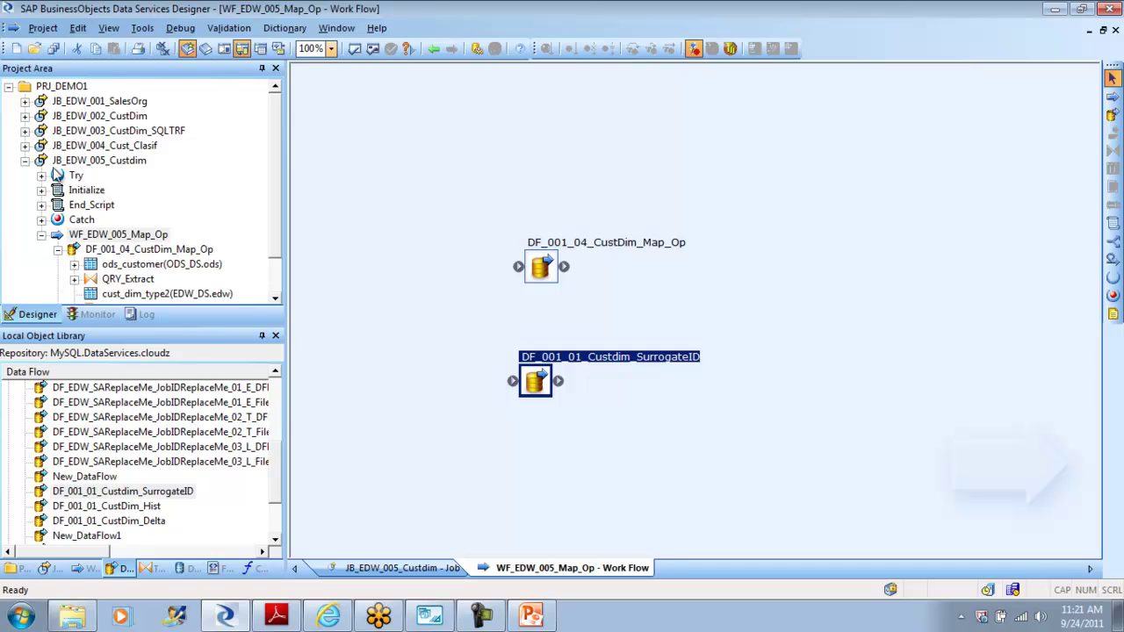
# Step: Start a debug run of the JB_EDW_005_Custdim job
pyautogui.click(25, 161)
pyautogui.click(112, 163)
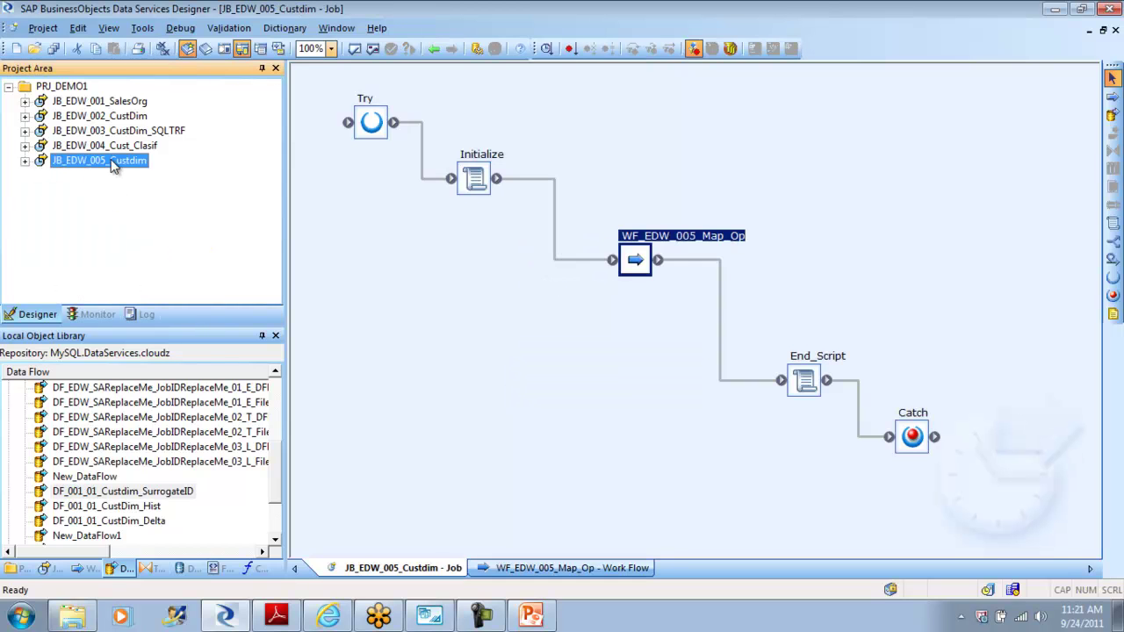
pyautogui.rightClick(112, 165)
pyautogui.click(172, 188)
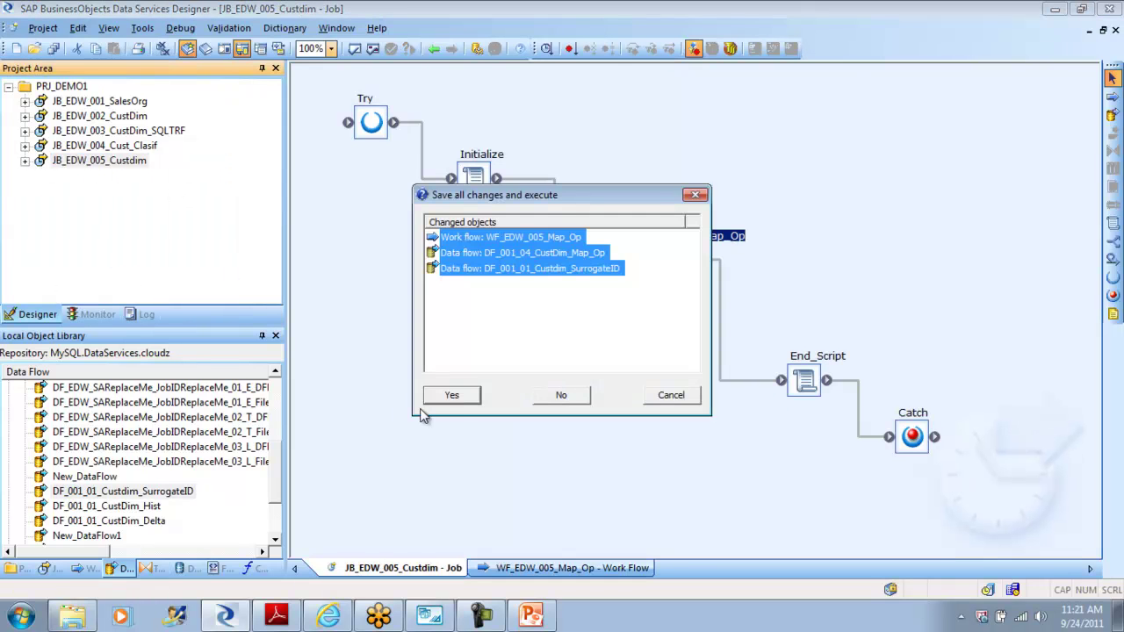
# Step: Save all changes, run the debug with default properties, and filter the job log to errors
pyautogui.click(457, 397)
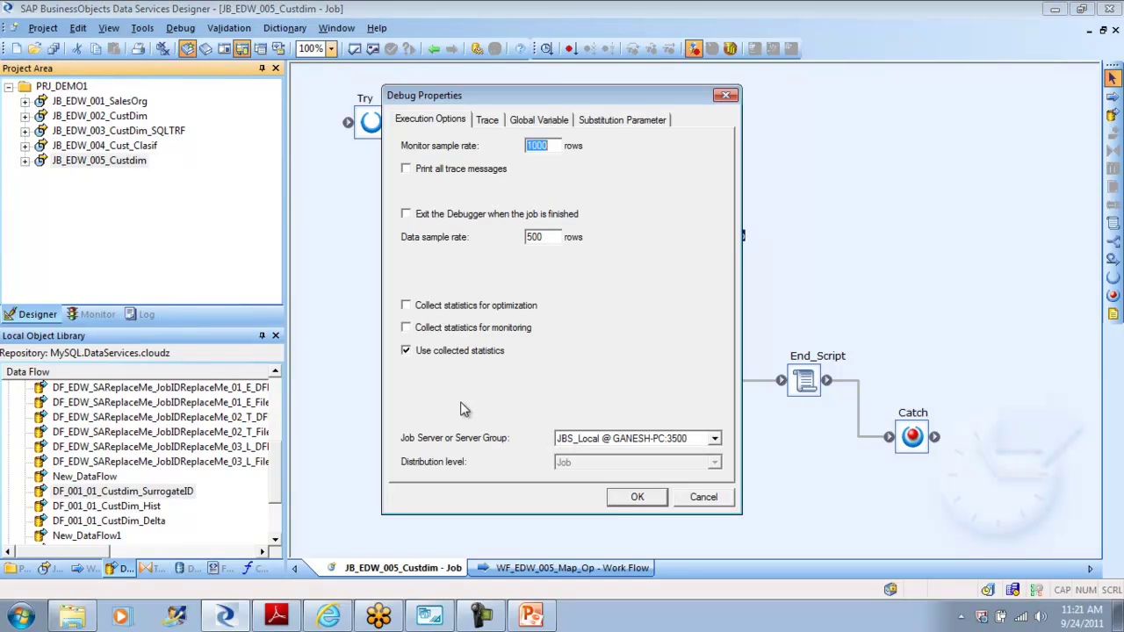
pyautogui.click(639, 499)
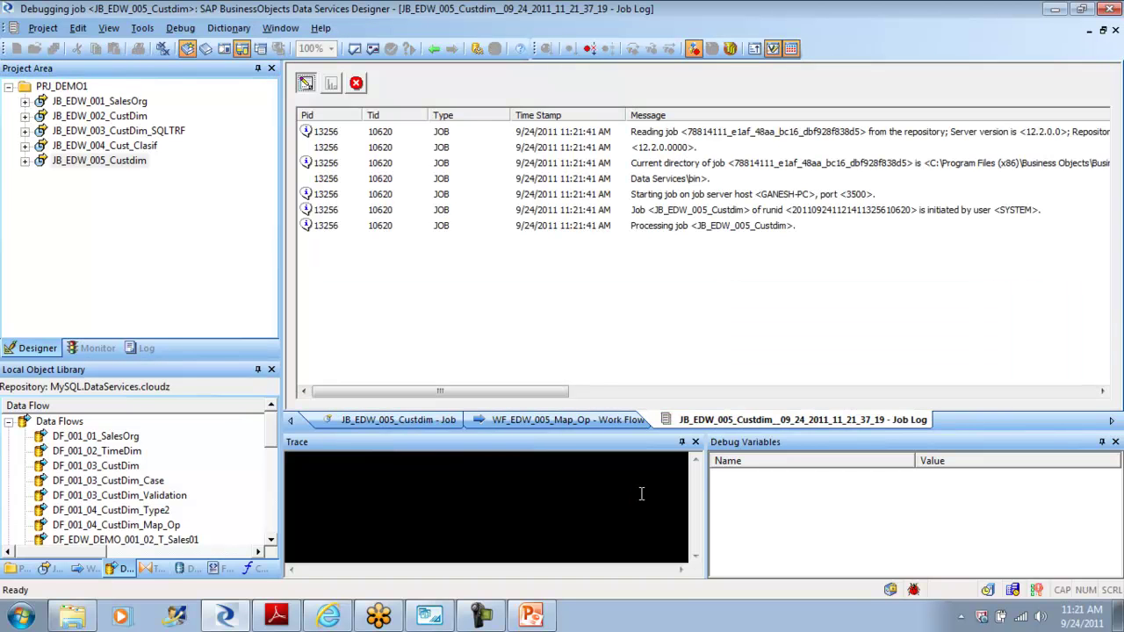
pyautogui.click(357, 85)
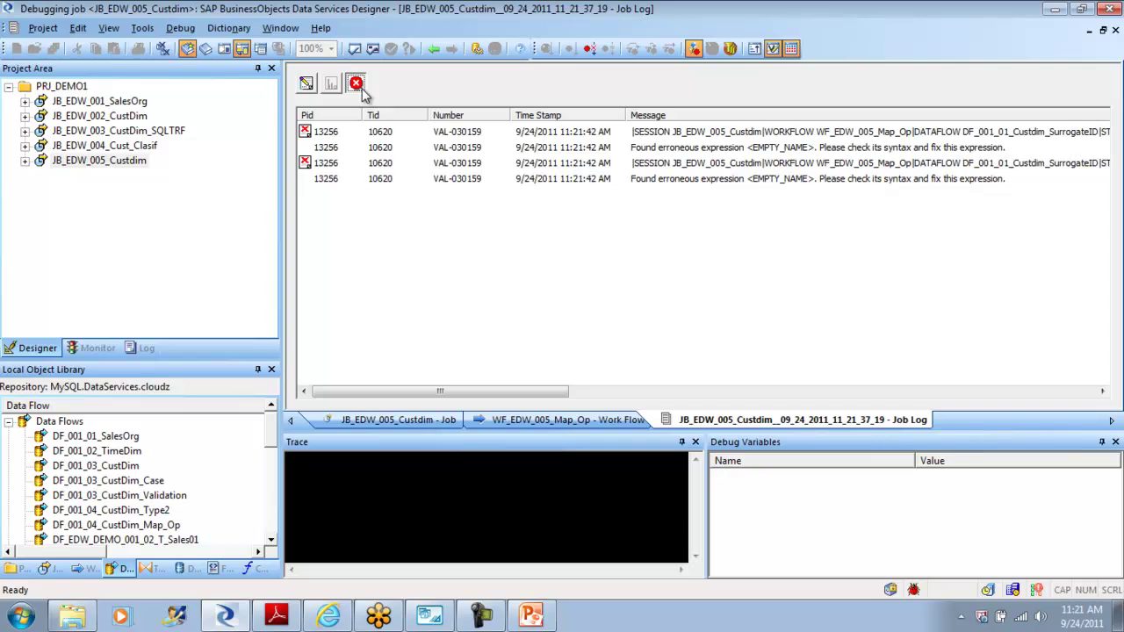
pyautogui.moveTo(479, 391); pyautogui.dragTo(570, 373)
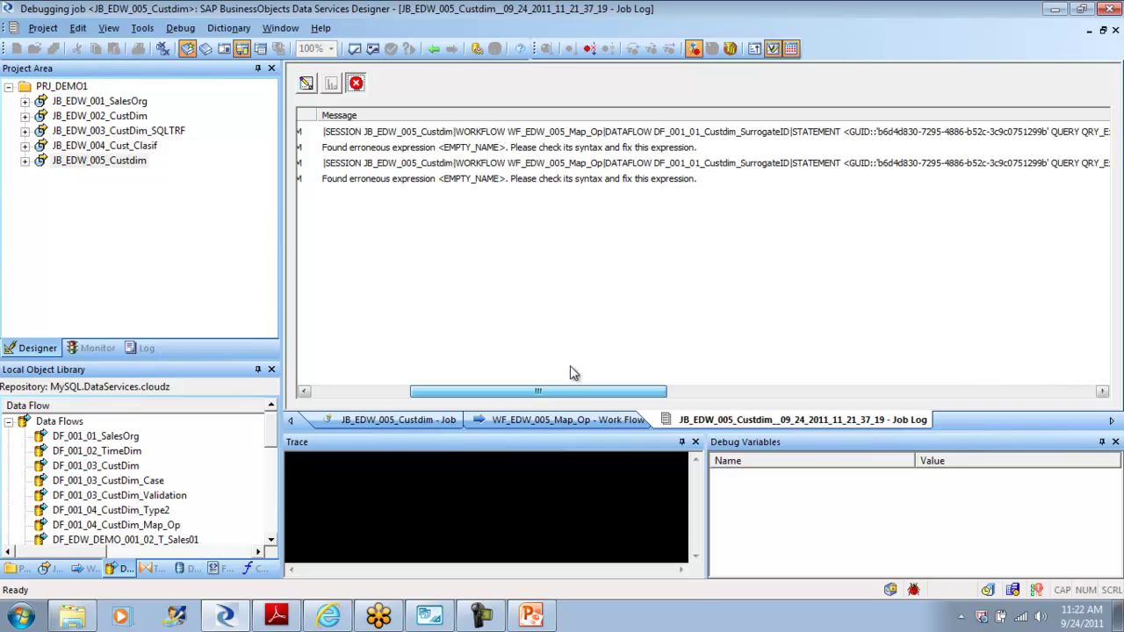
# Step: Close the job log and stop the debug session
pyautogui.click(433, 48)
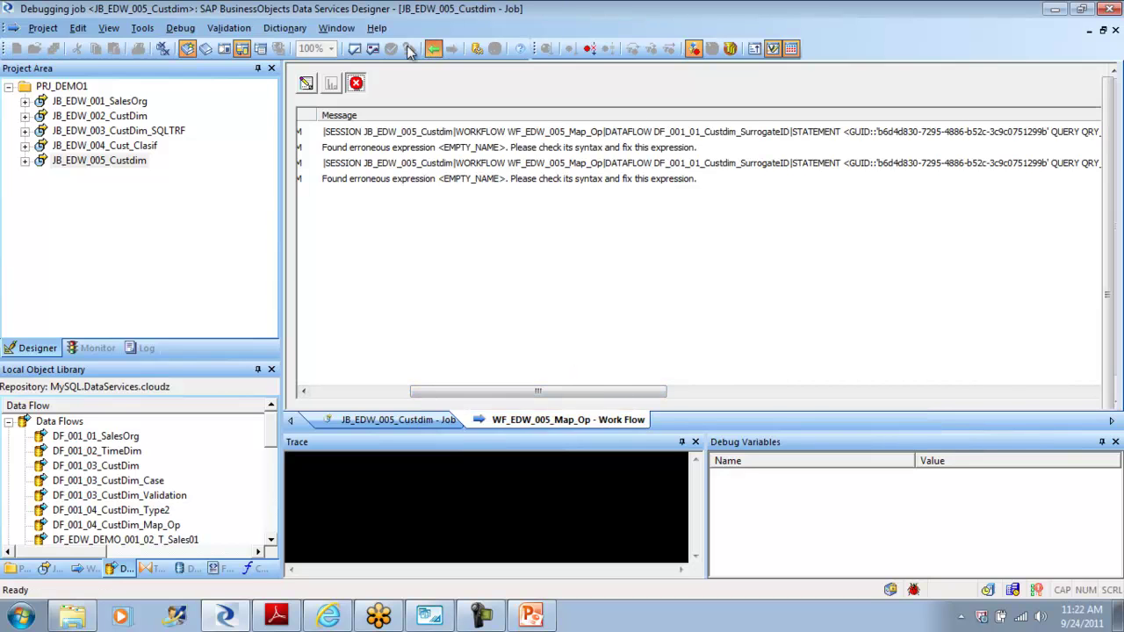
pyautogui.click(180, 27)
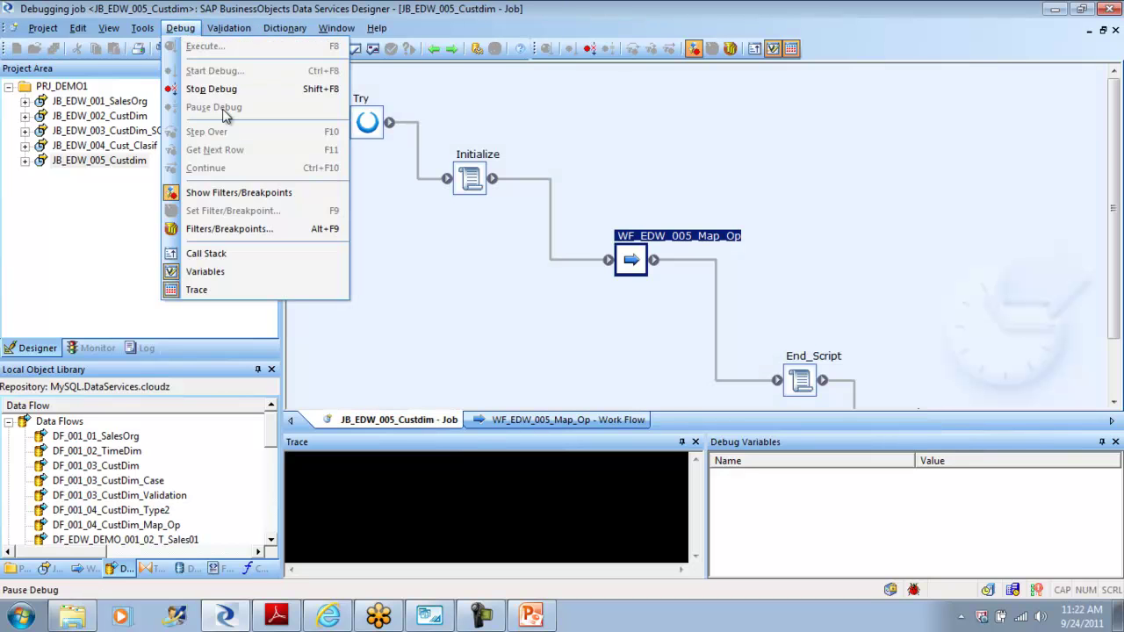
pyautogui.click(230, 90)
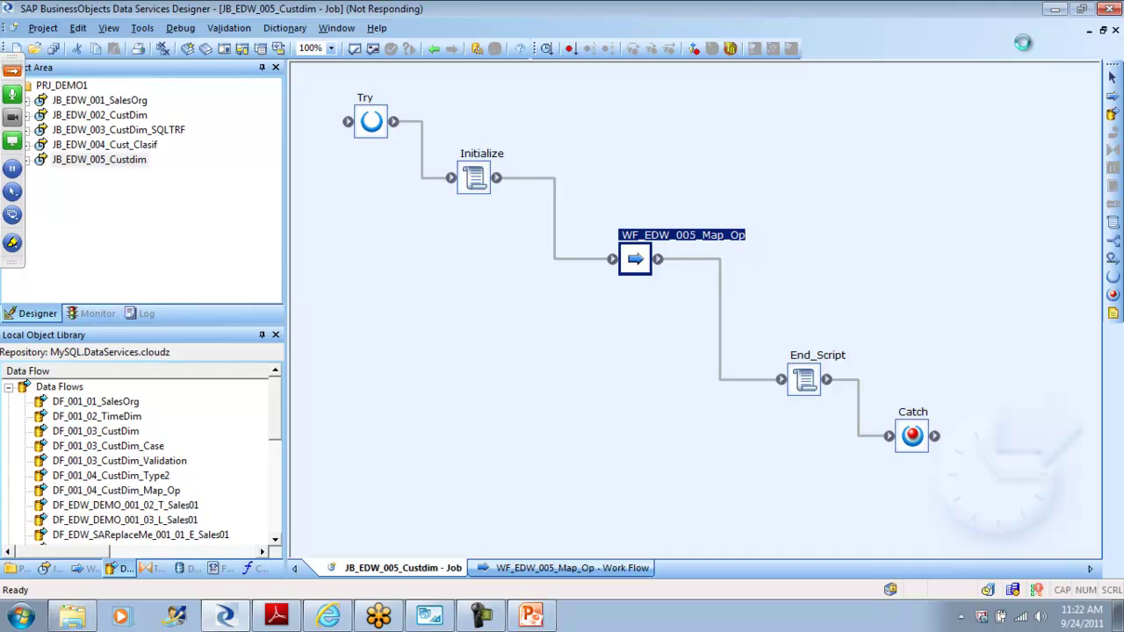
pyautogui.doubleClick(645, 266)
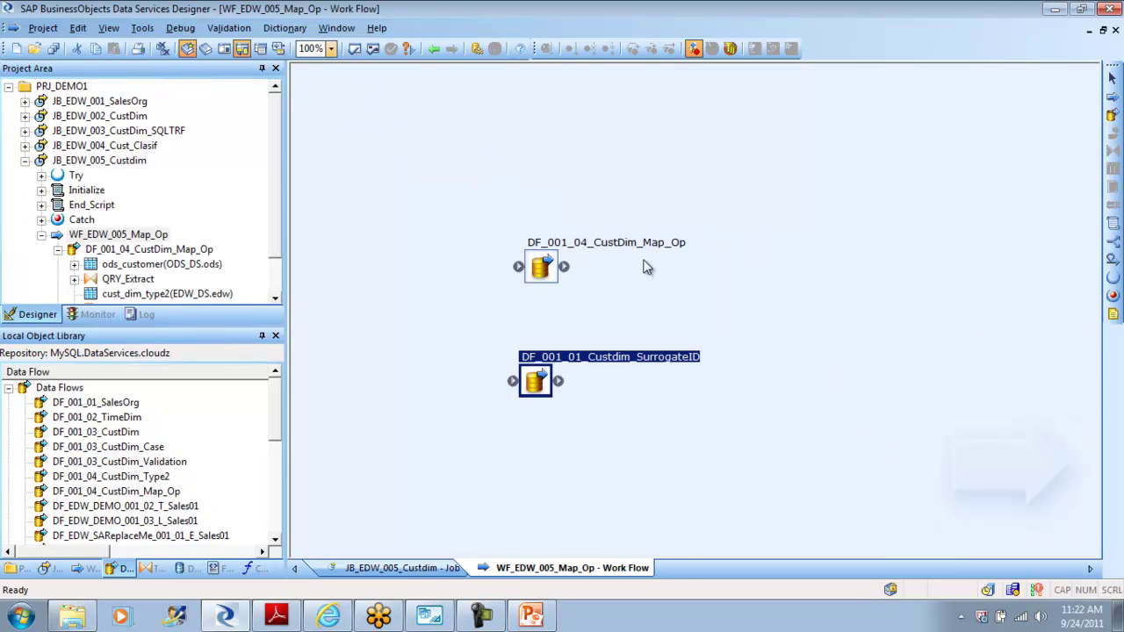
pyautogui.doubleClick(546, 376)
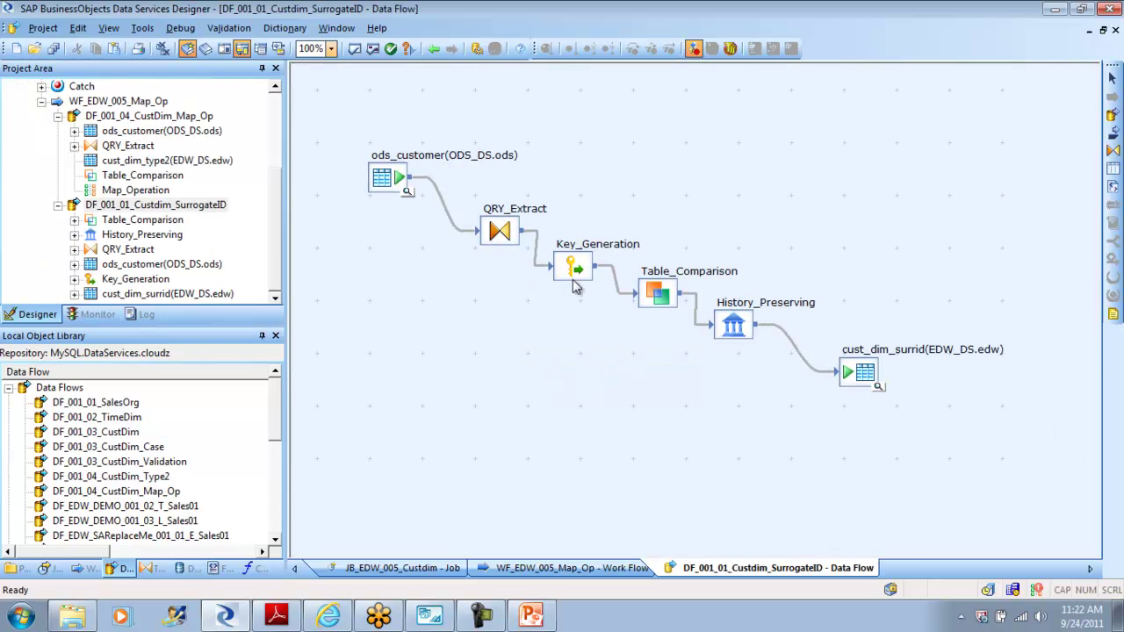
pyautogui.doubleClick(573, 269)
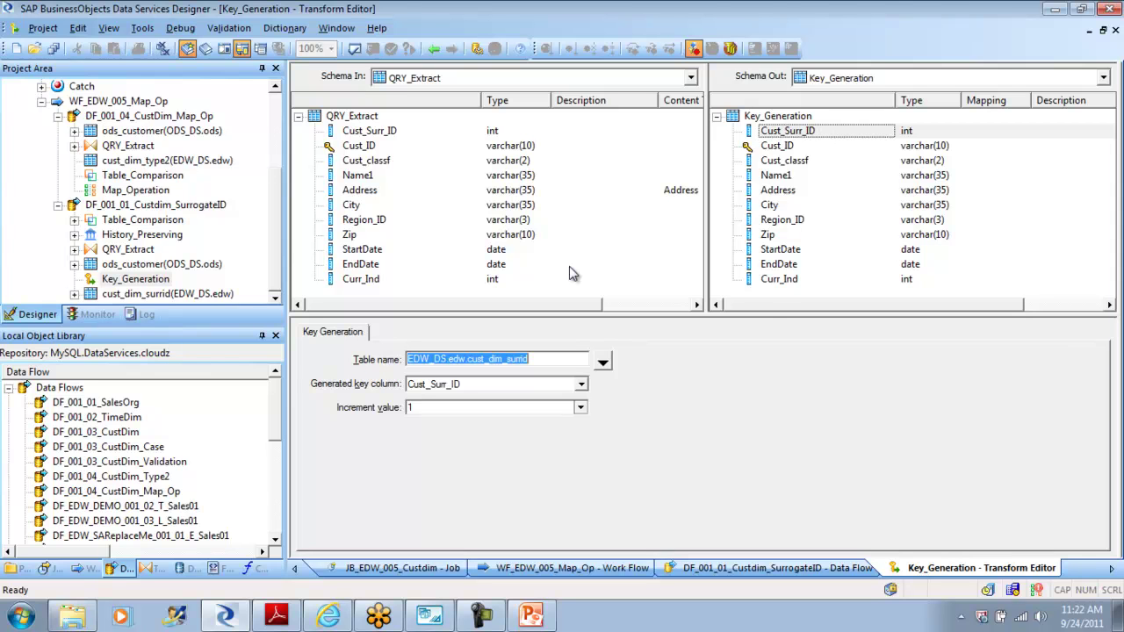
pyautogui.click(355, 50)
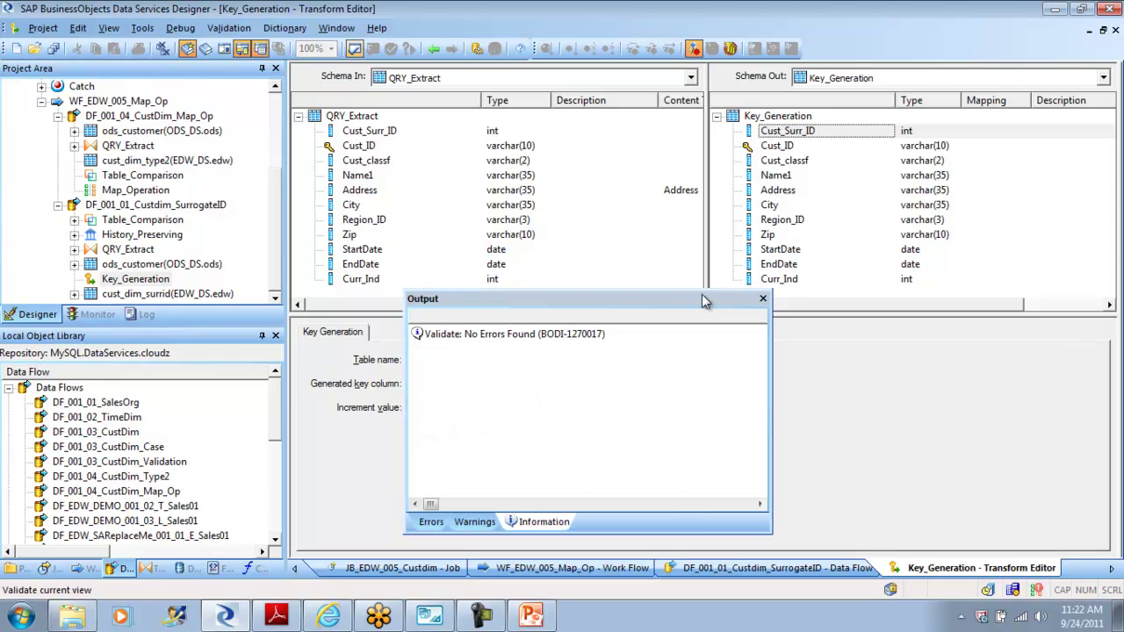
pyautogui.click(763, 298)
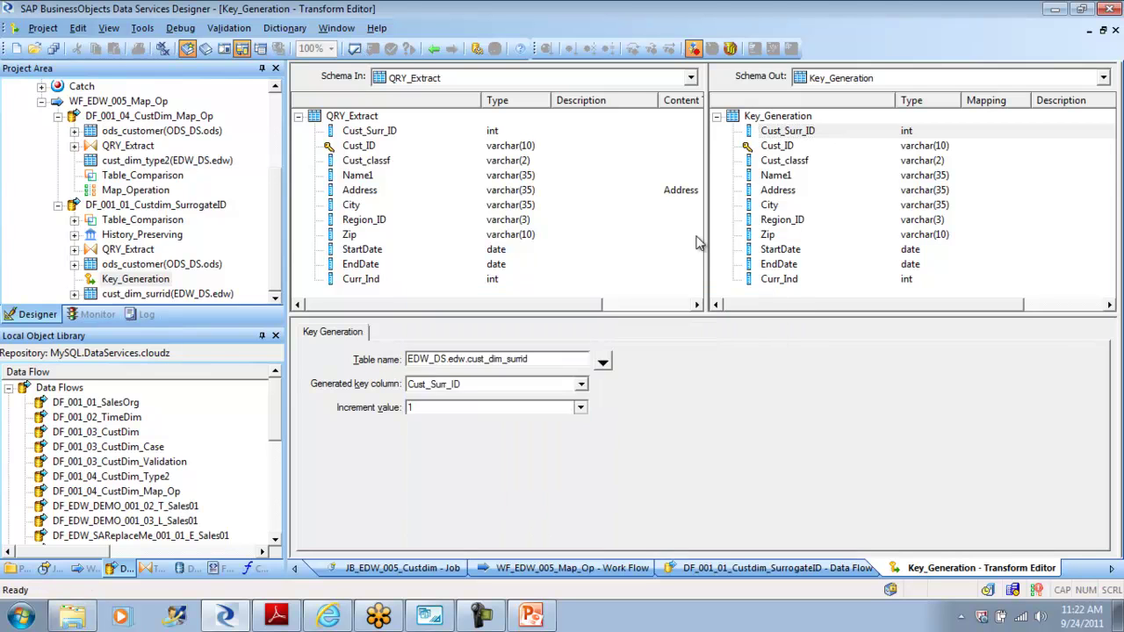
pyautogui.click(434, 49)
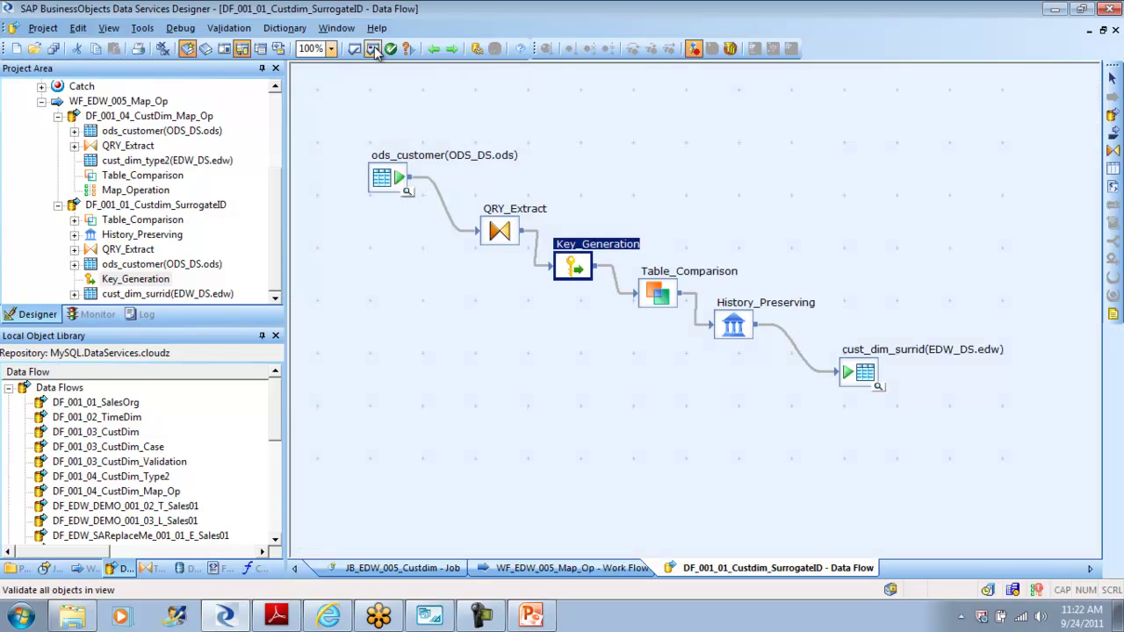
pyautogui.click(373, 50)
# Step: Review the four validation errors, opening QRY_Extract and the cust_dim_surrid target from the list
pyautogui.click(615, 335)
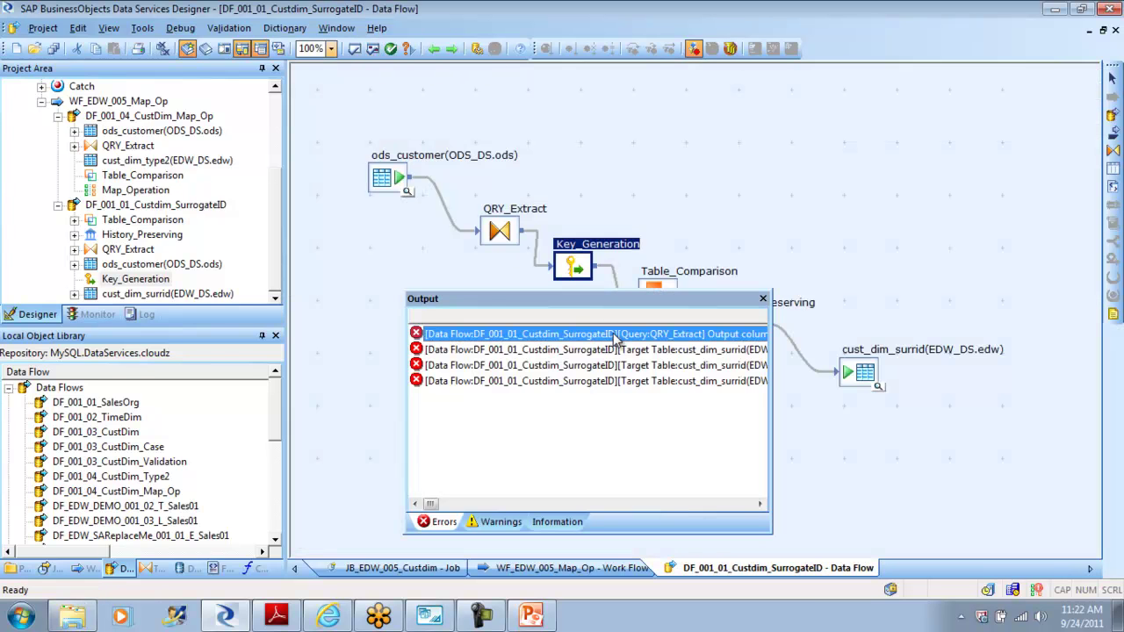
pyautogui.click(607, 350)
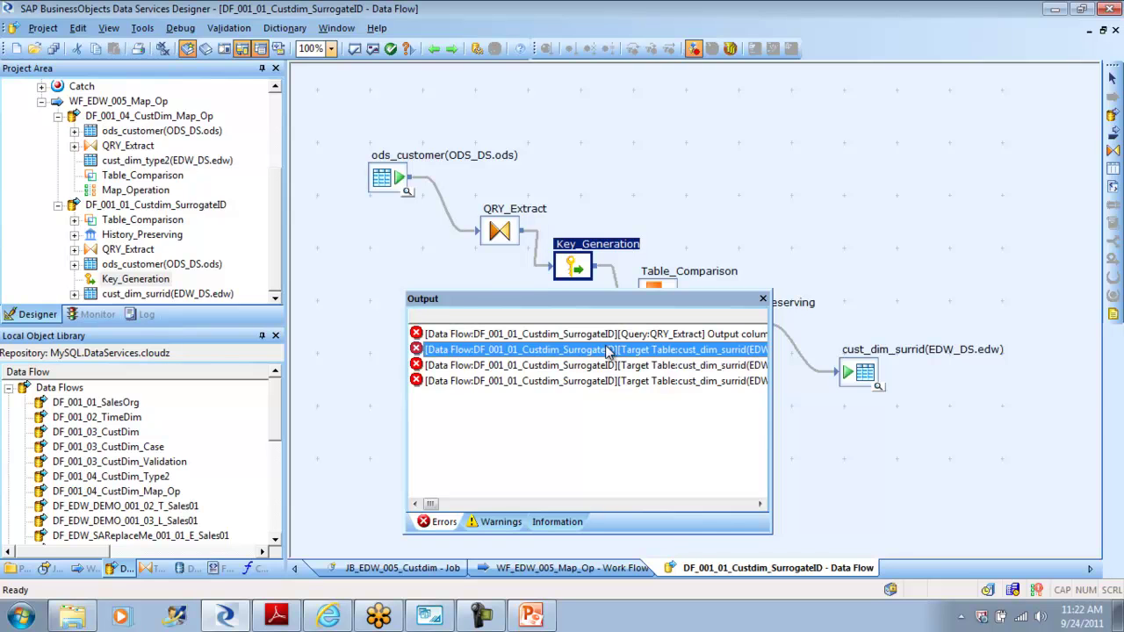
pyautogui.click(592, 366)
pyautogui.click(587, 383)
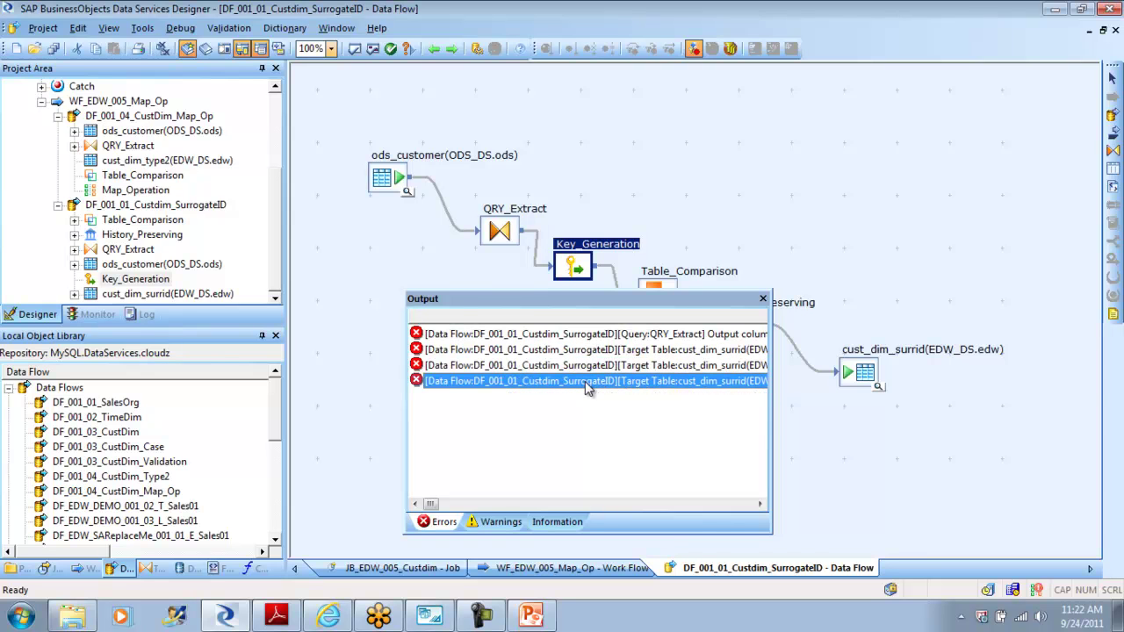
pyautogui.doubleClick(561, 340)
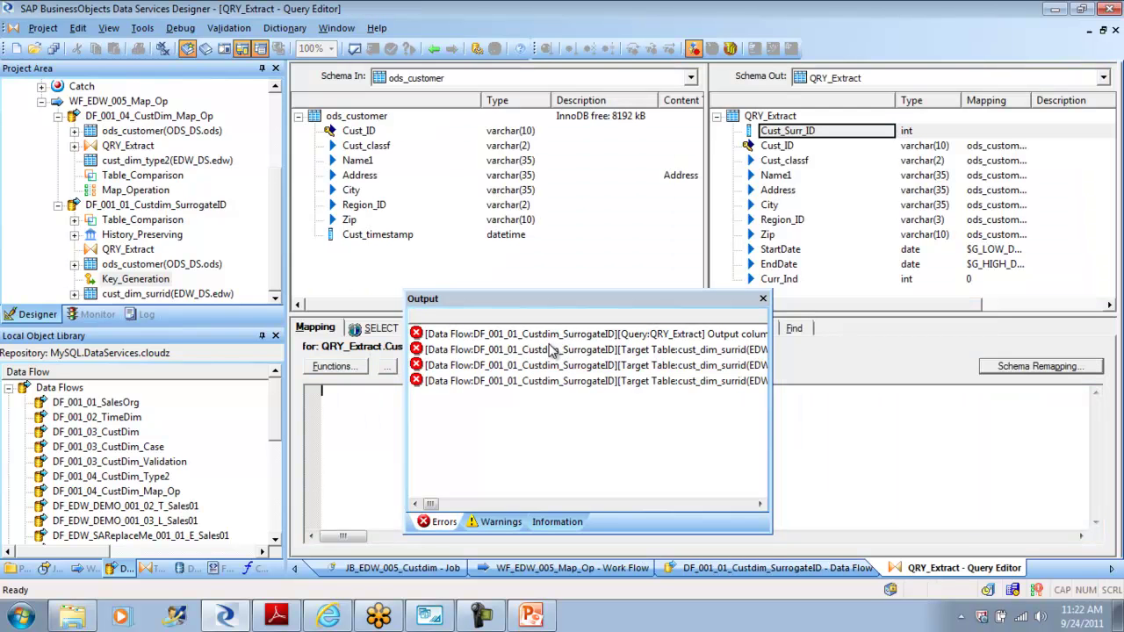
pyautogui.doubleClick(546, 353)
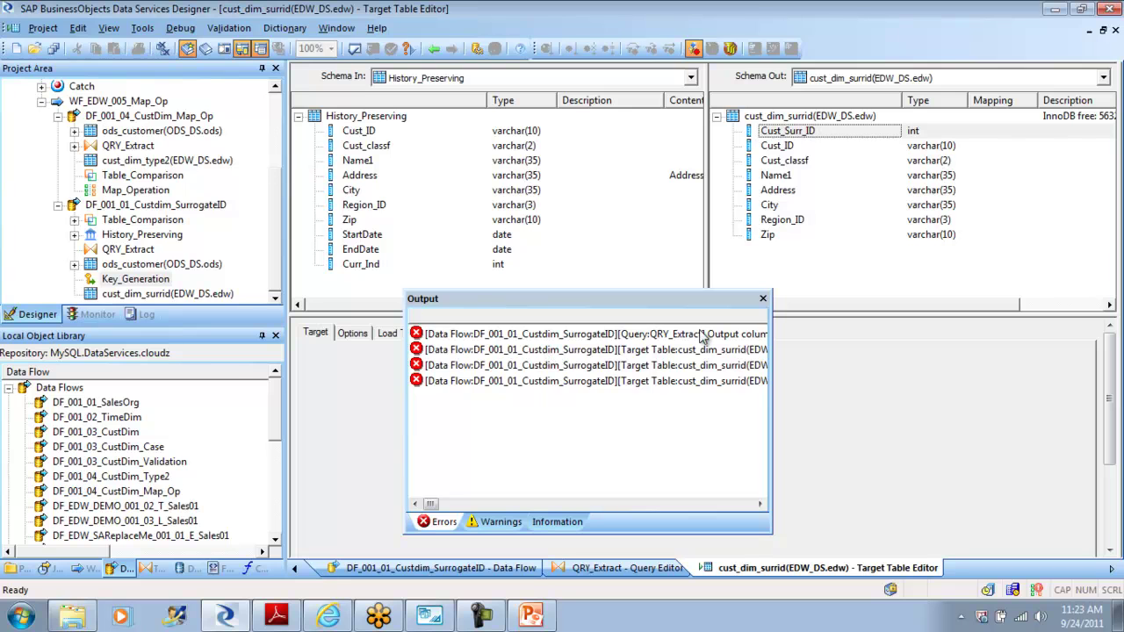
pyautogui.click(763, 299)
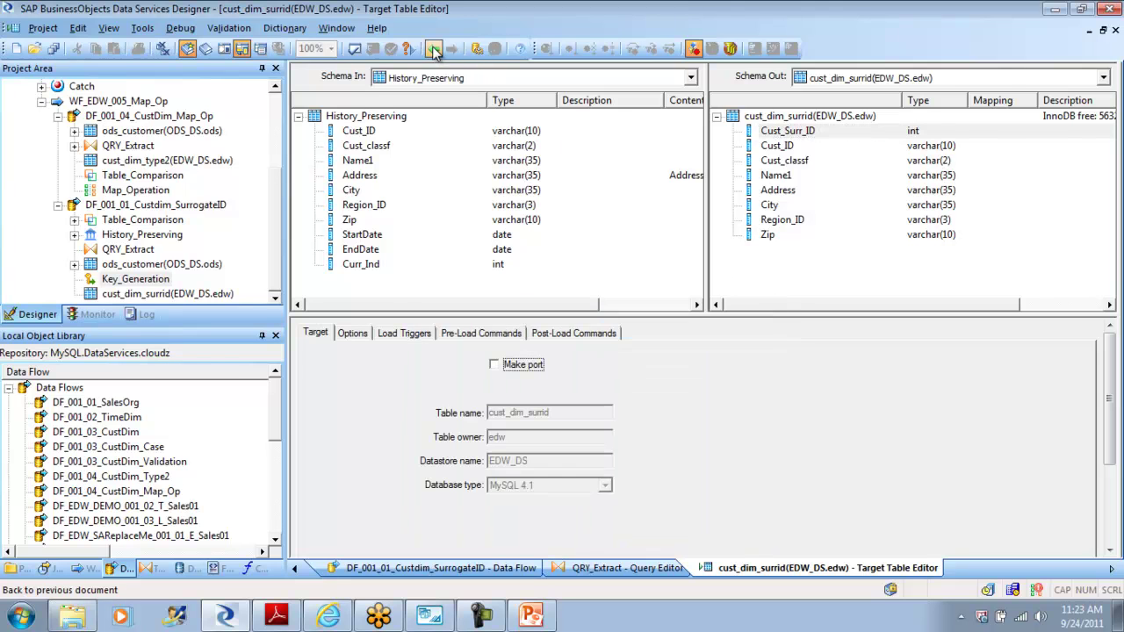
# Step: Map QRY_Extract's Cust_Surr_ID output column to NULL
pyautogui.click(434, 50)
pyautogui.click(808, 131)
pyautogui.click(404, 426)
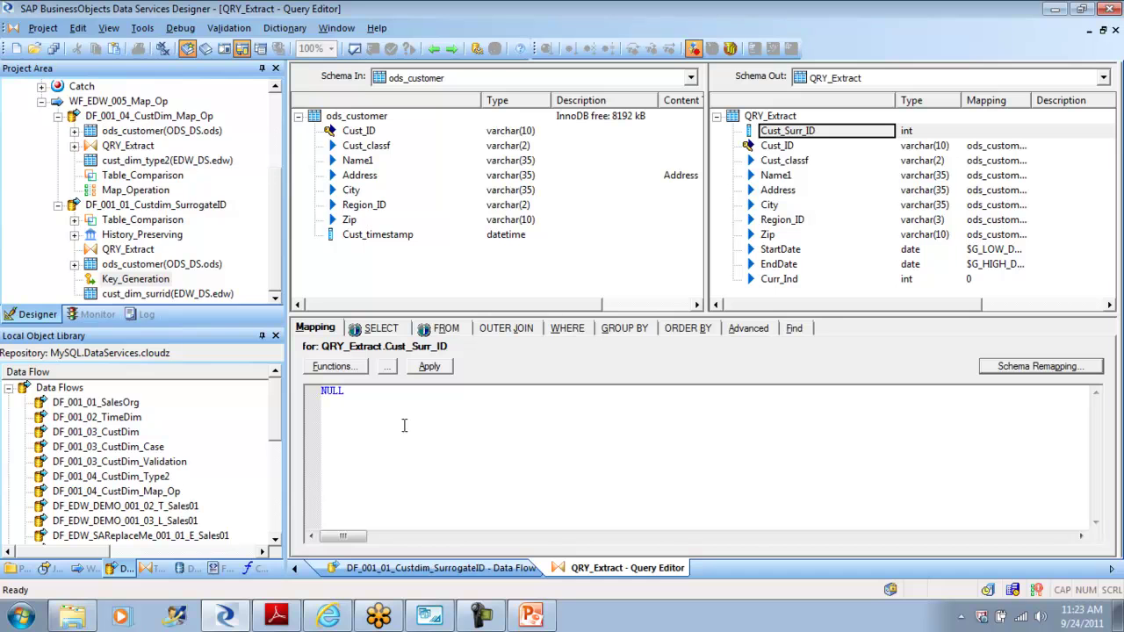
pyautogui.write('NULL')
pyautogui.click(777, 146)
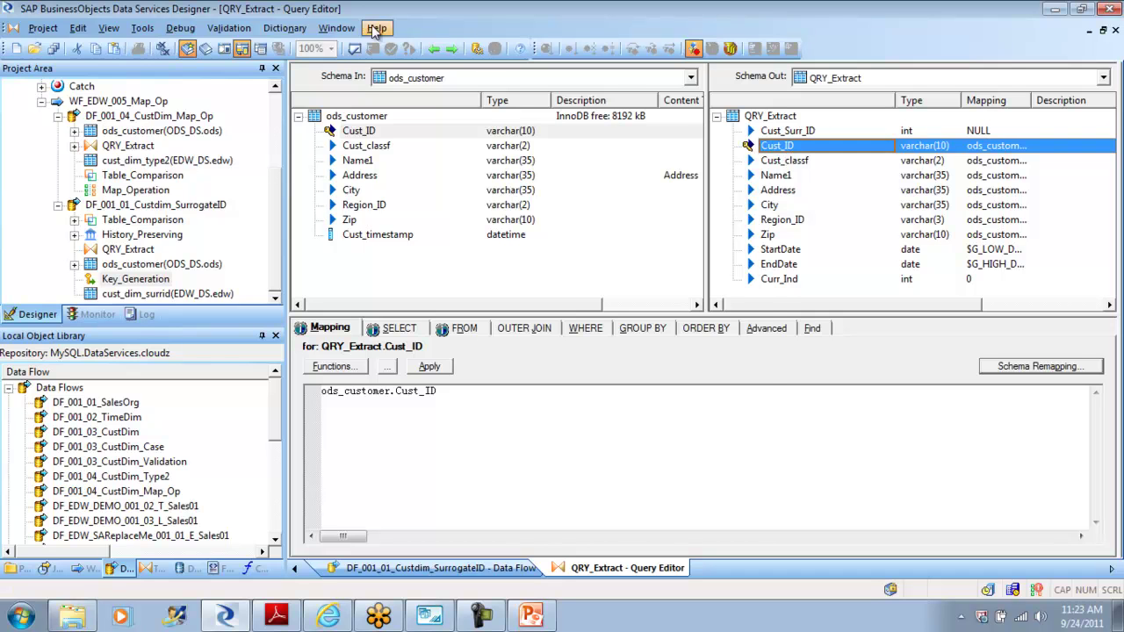
# Step: Validate QRY_Extract, return to the data flow, and run Validate All again
pyautogui.click(355, 48)
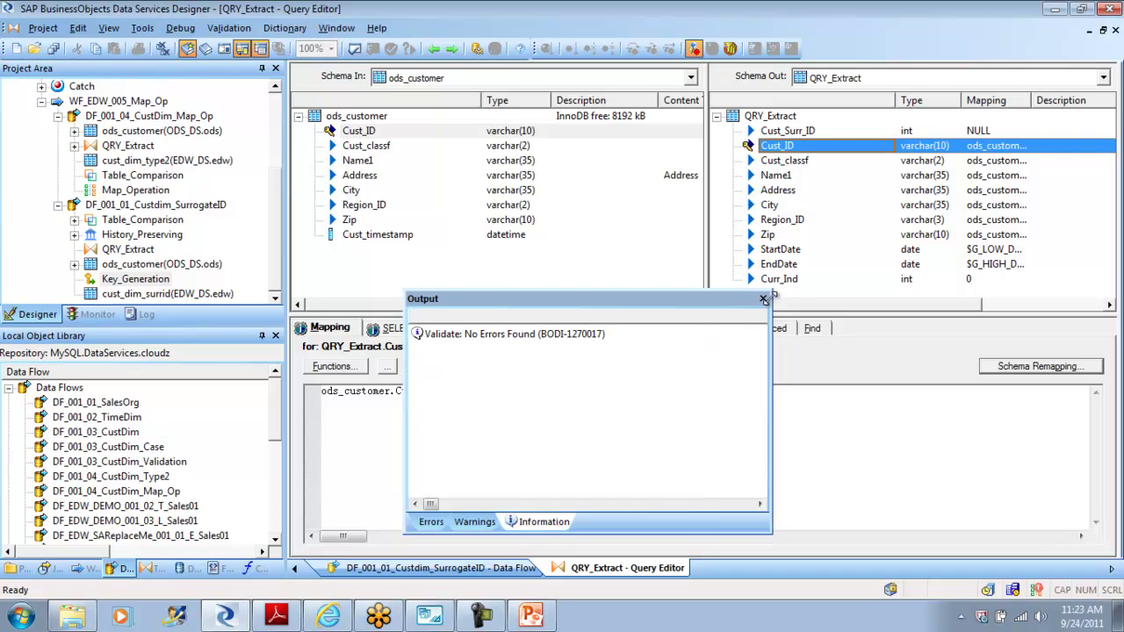
pyautogui.click(763, 299)
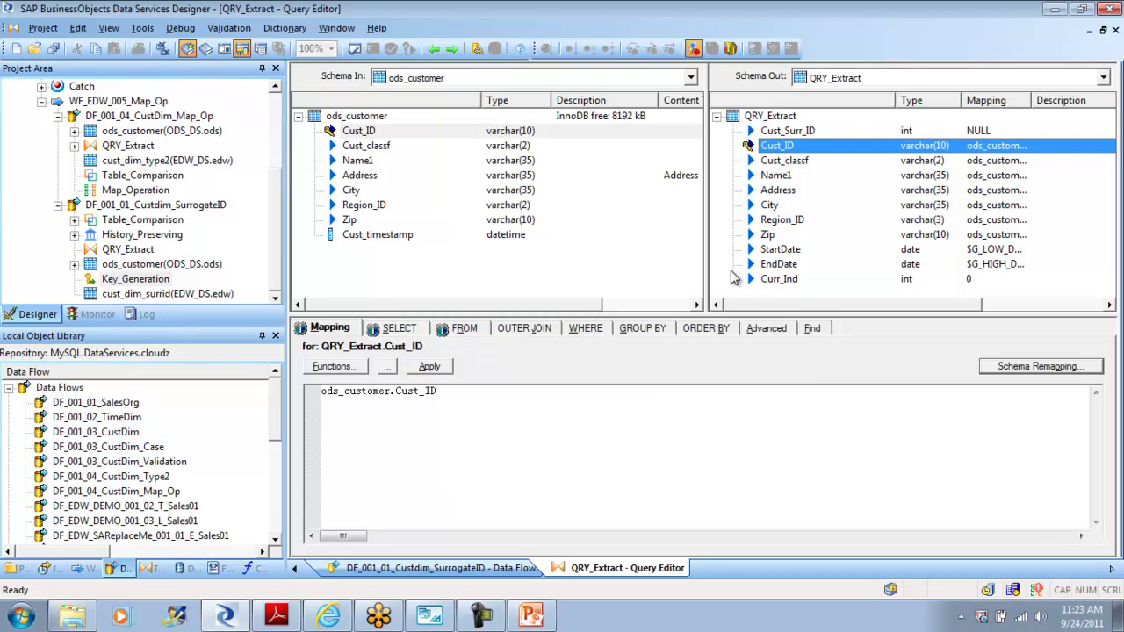
pyautogui.click(434, 48)
pyautogui.click(374, 48)
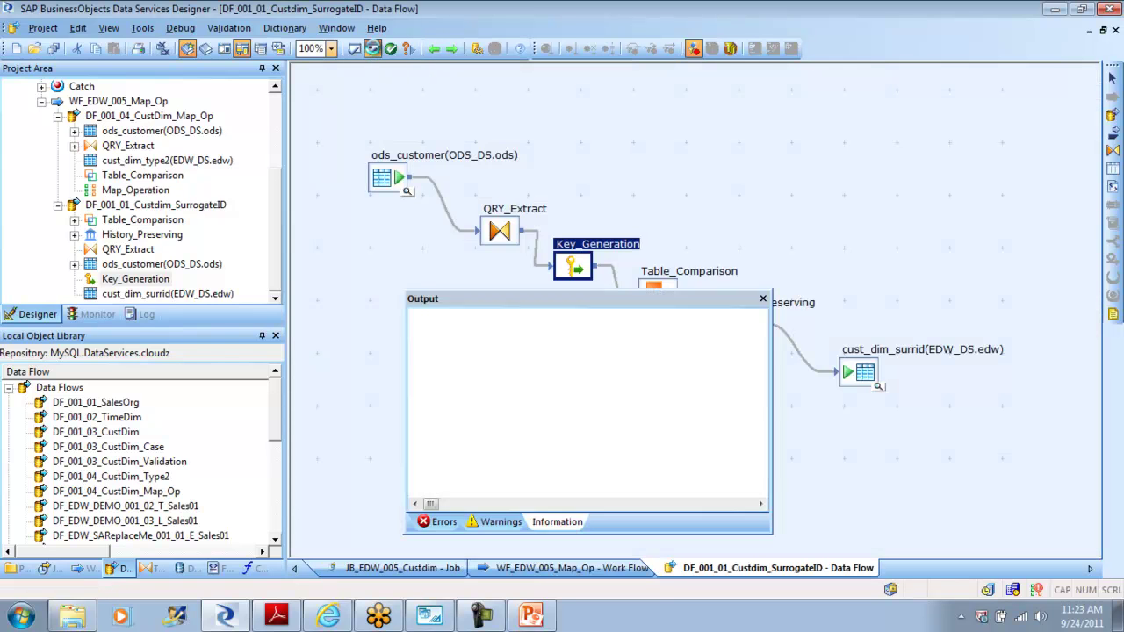
# Step: Add the incoming Cust_Surr_ID column in Table_Comparison, then inspect History_Preserving's settings
pyautogui.click(762, 299)
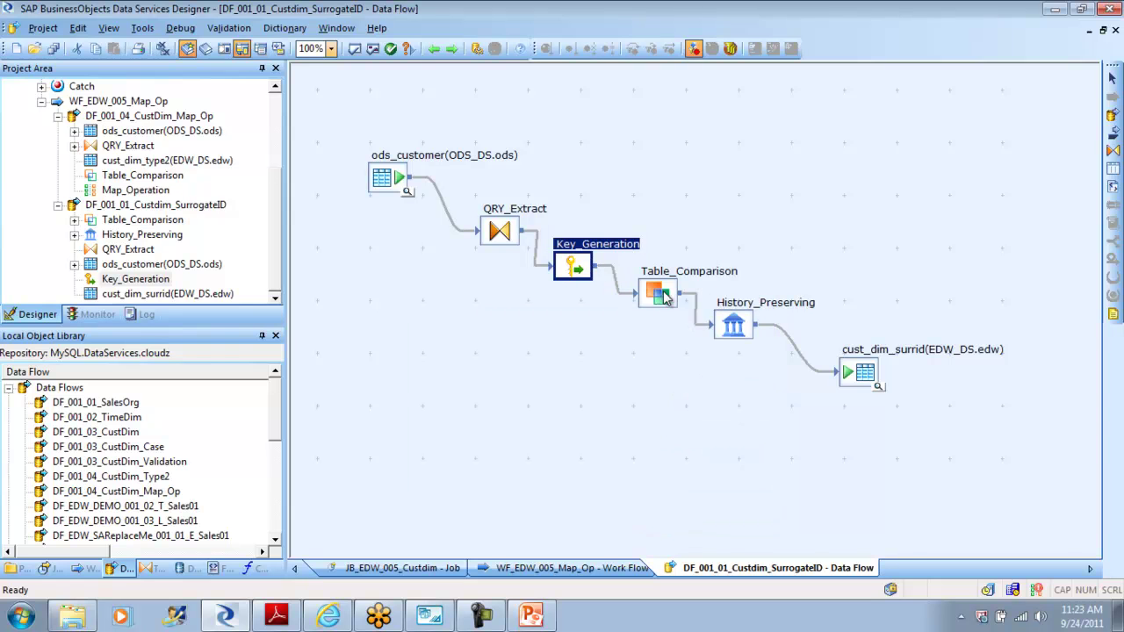
pyautogui.doubleClick(659, 295)
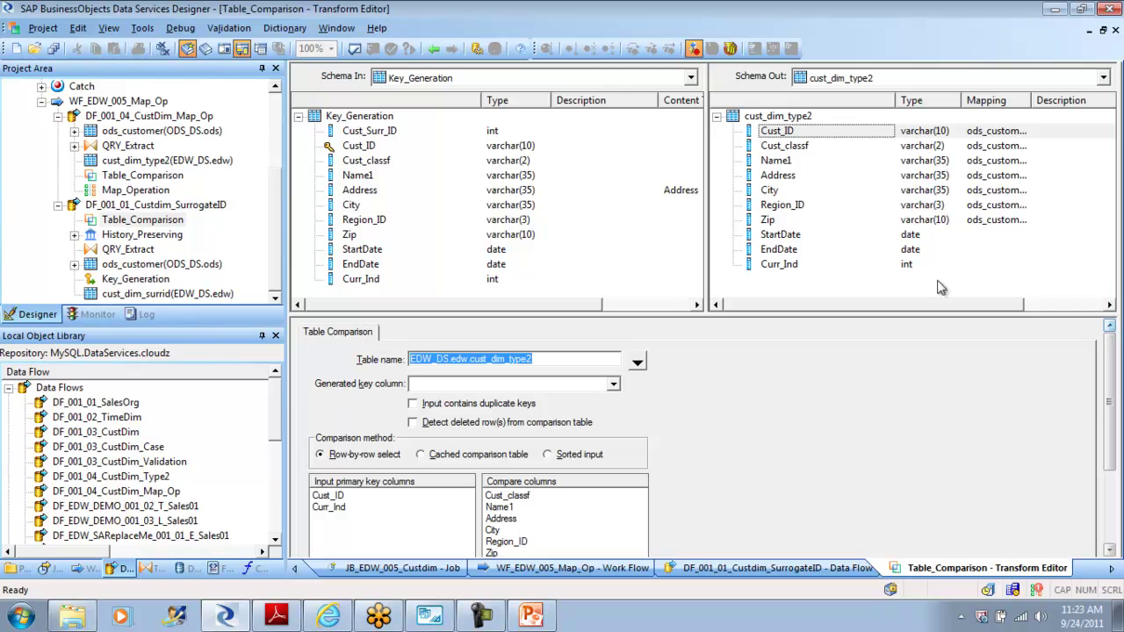
pyautogui.click(368, 136)
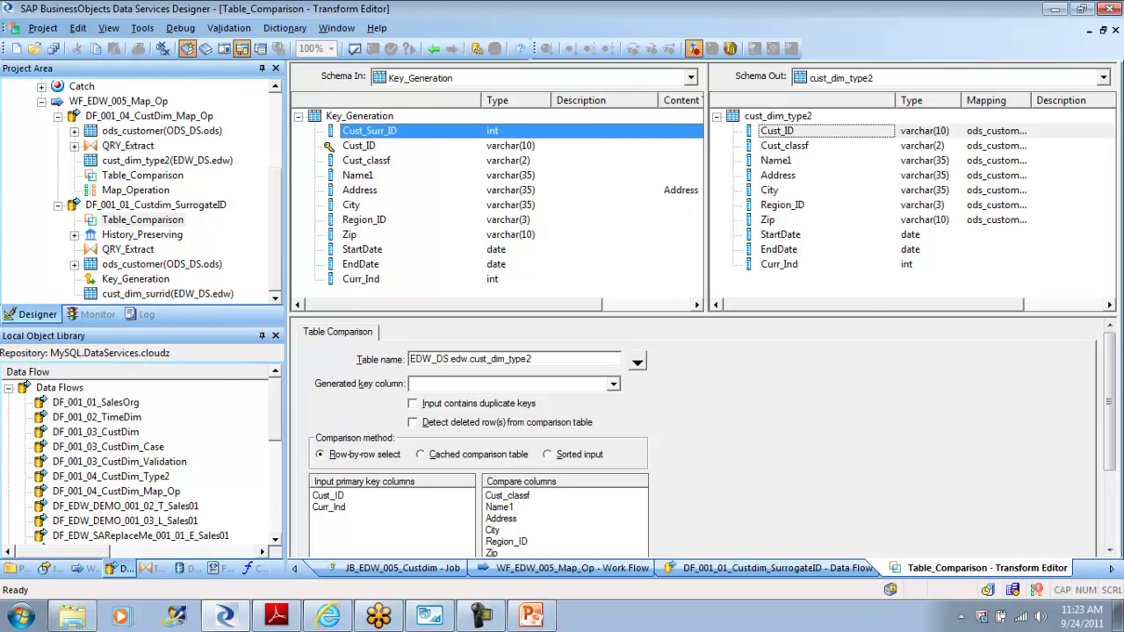
pyautogui.scroll(-3, 1114, 369)
pyautogui.moveTo(377, 132); pyautogui.dragTo(556, 481)
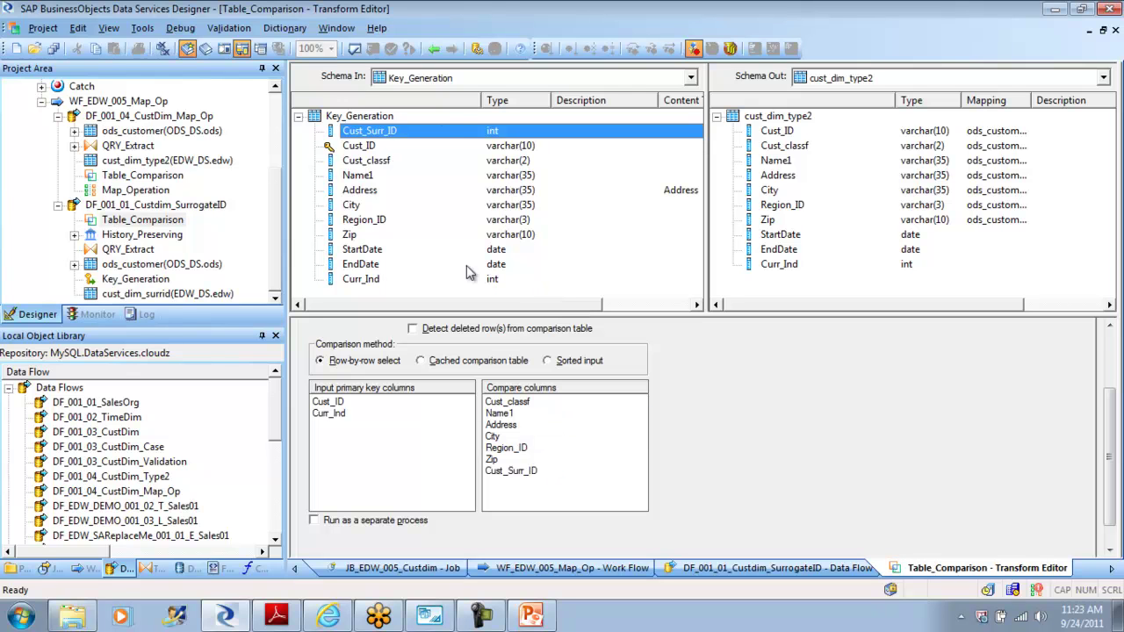
pyautogui.click(434, 50)
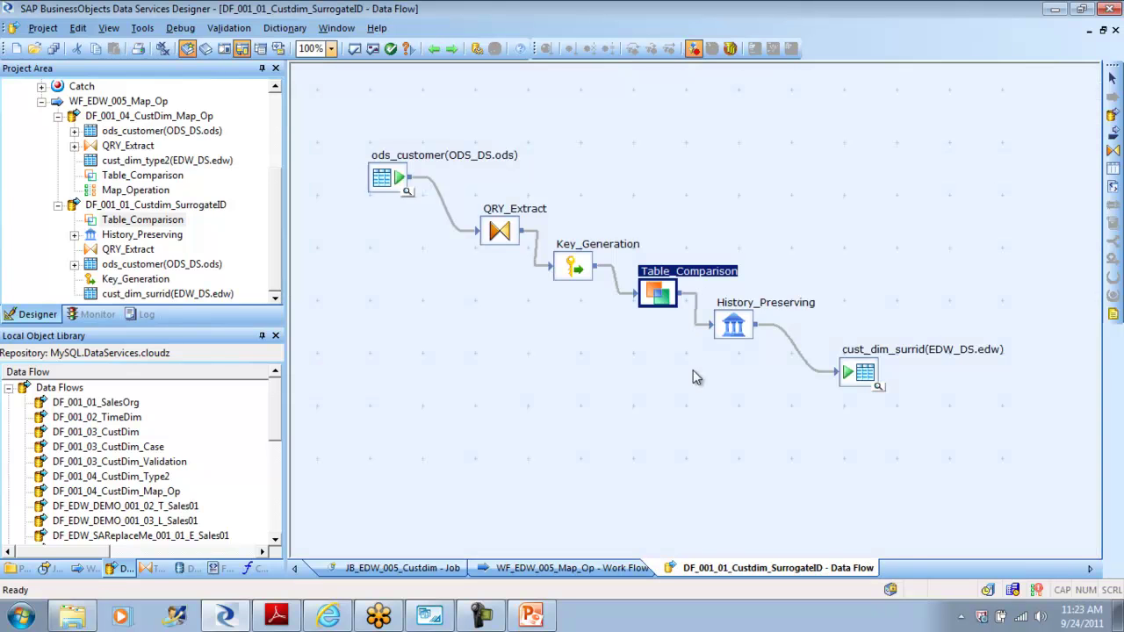
pyautogui.doubleClick(737, 322)
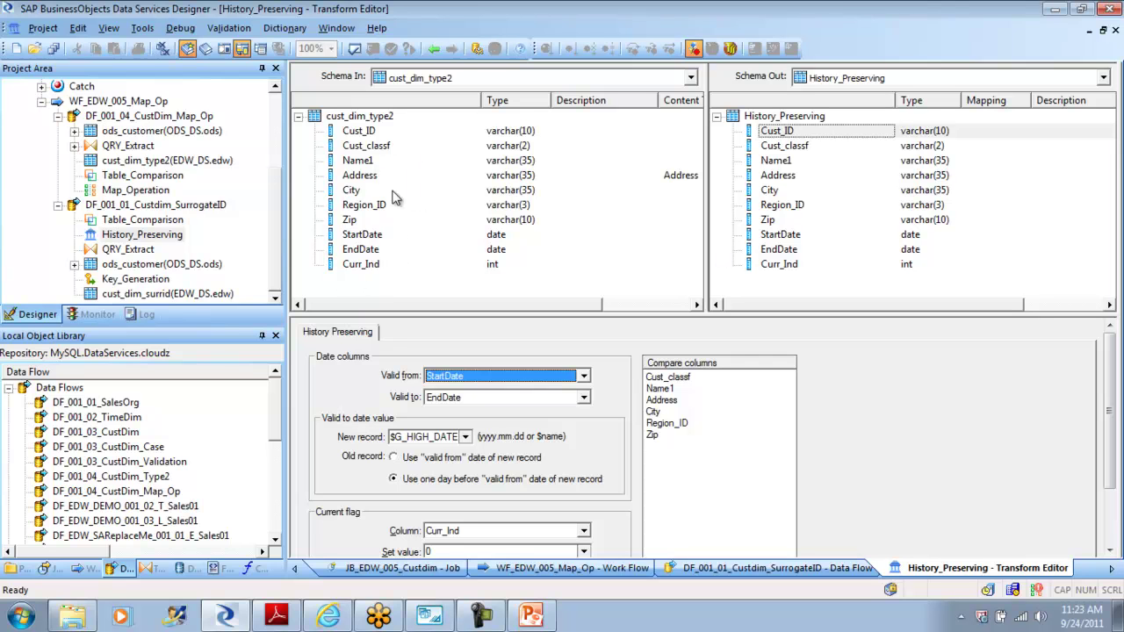
pyautogui.click(434, 50)
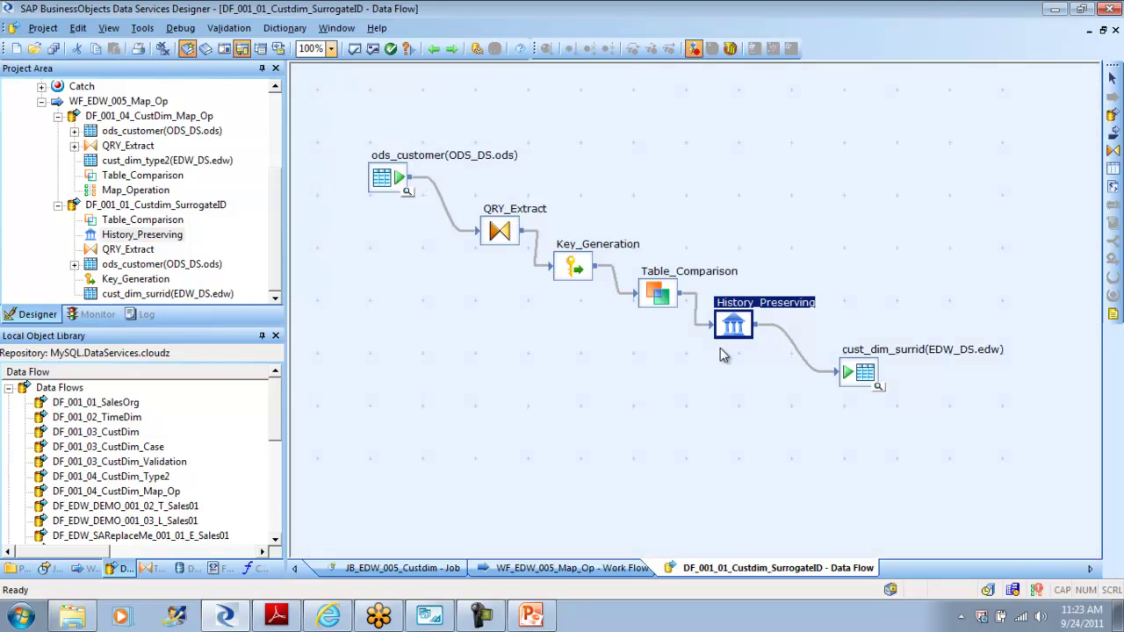
# Step: Set Table_Comparison's comparison table to EDW_DS cust_dim_surrid, including Cust_Surr_ID
pyautogui.doubleClick(657, 295)
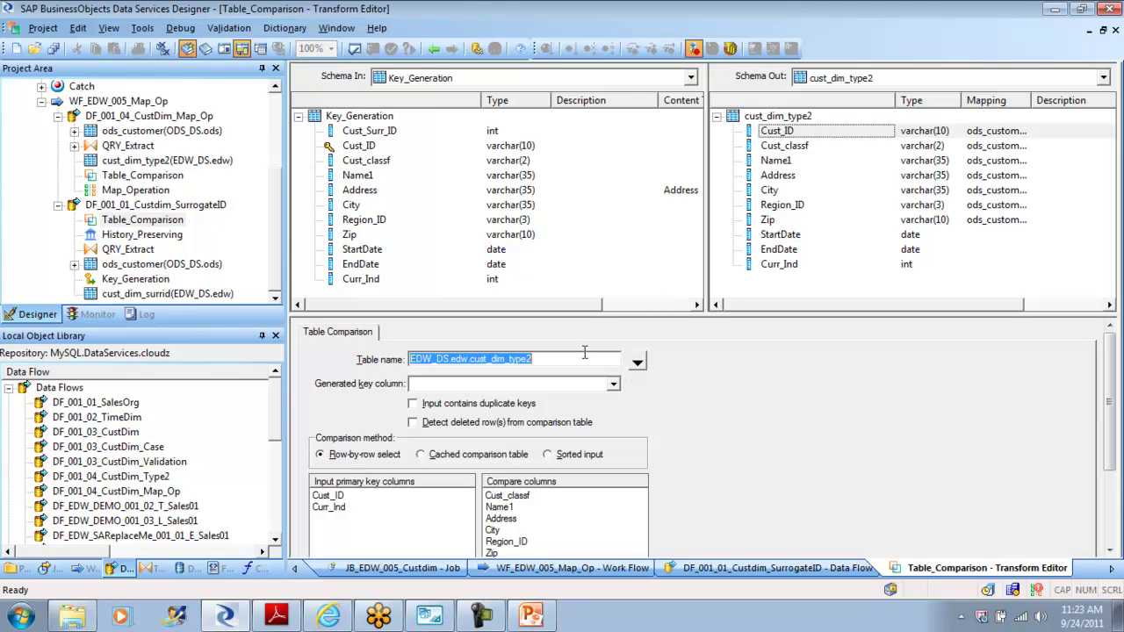
pyautogui.click(638, 363)
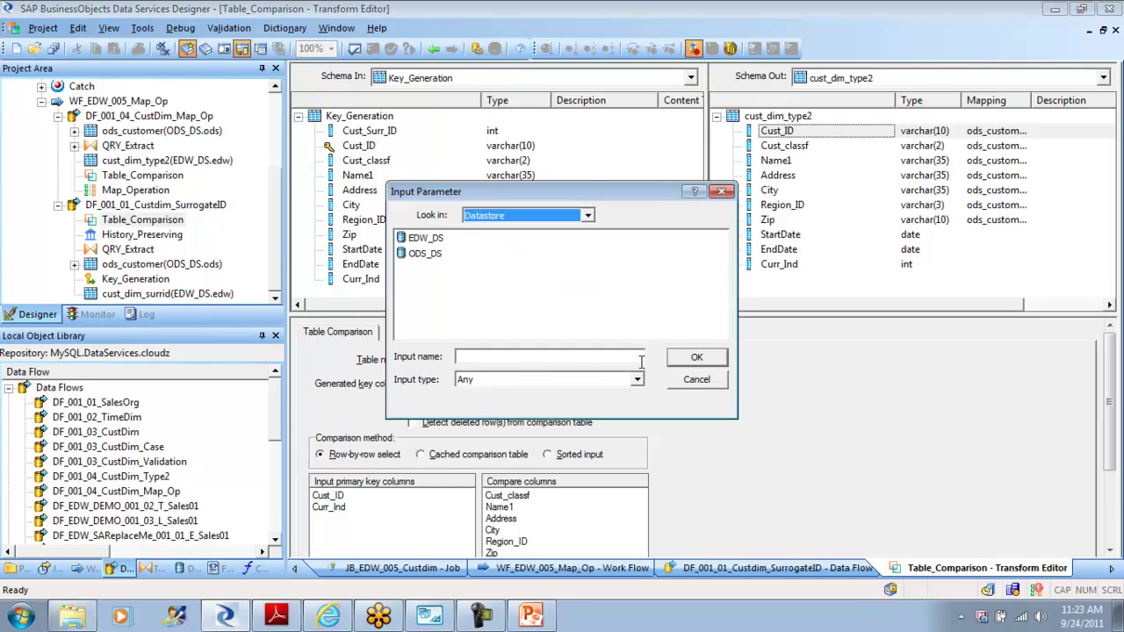
pyautogui.click(426, 243)
pyautogui.doubleClick(427, 242)
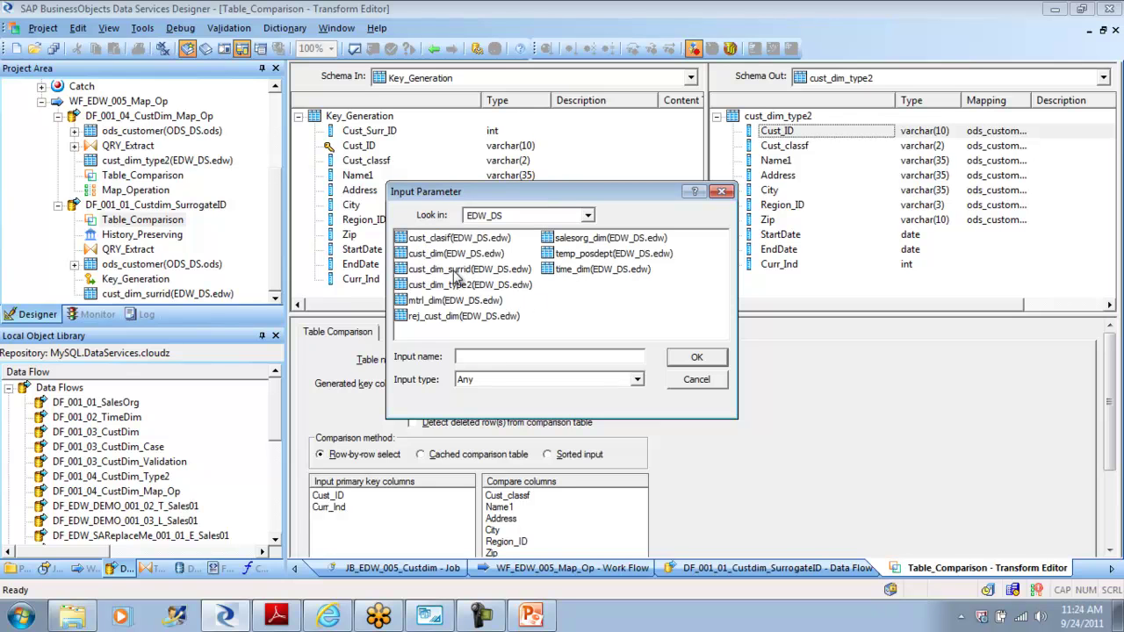
pyautogui.click(458, 269)
pyautogui.click(690, 358)
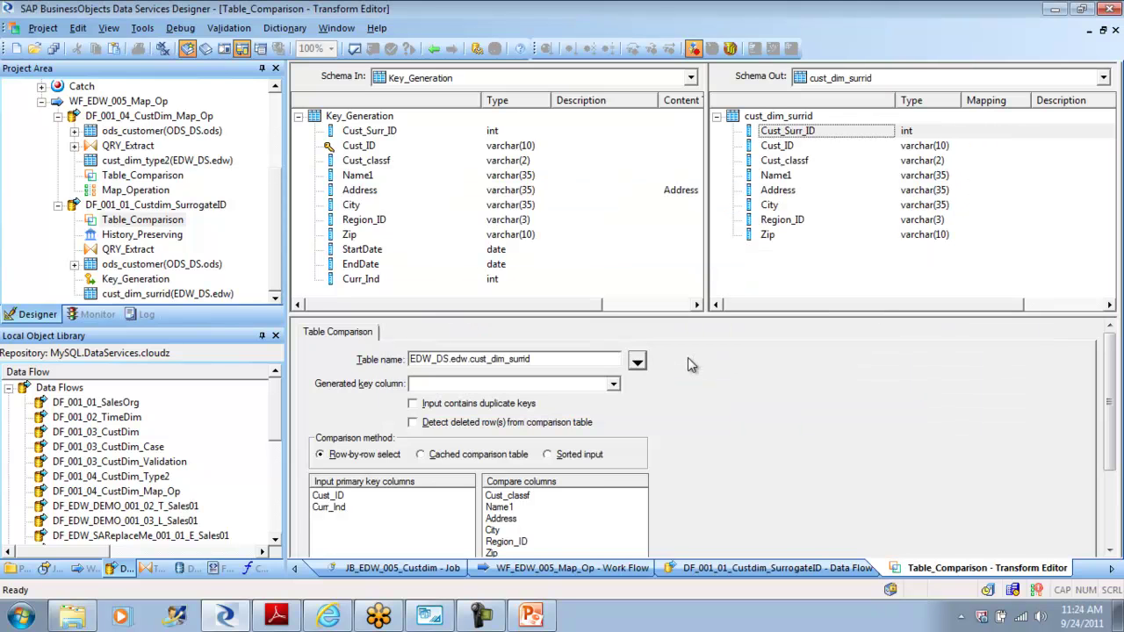
pyautogui.click(371, 136)
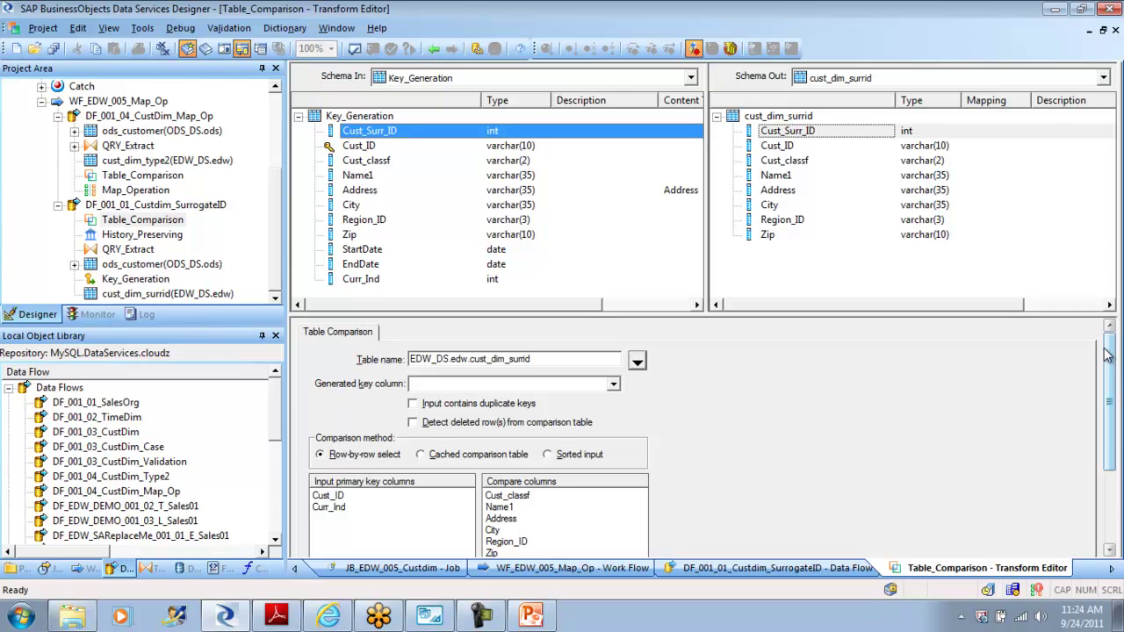
pyautogui.moveTo(1109, 354); pyautogui.dragTo(1109, 404)
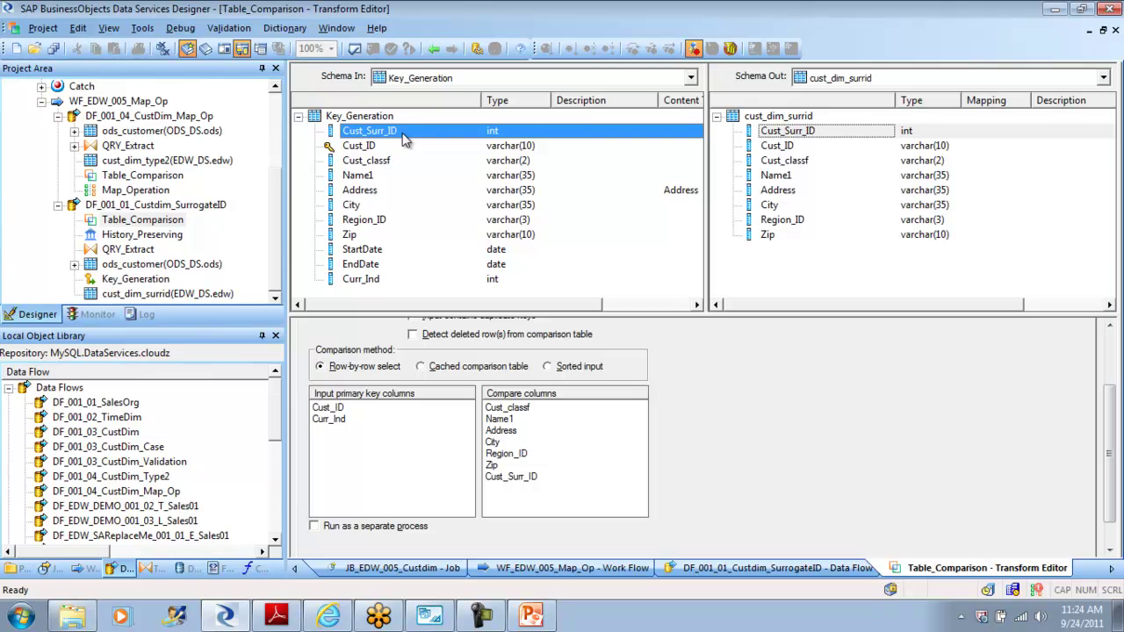
pyautogui.click(436, 53)
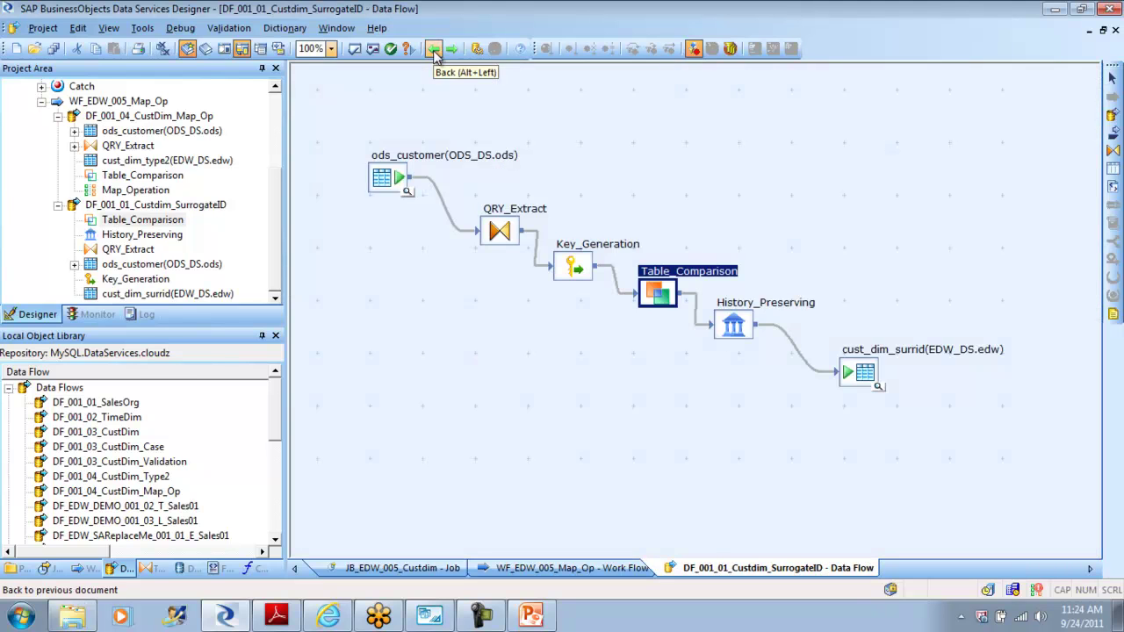
# Step: Delete the History_Preserving transform and link Table_Comparison's output directly to cust_dim_surrid
pyautogui.doubleClick(732, 327)
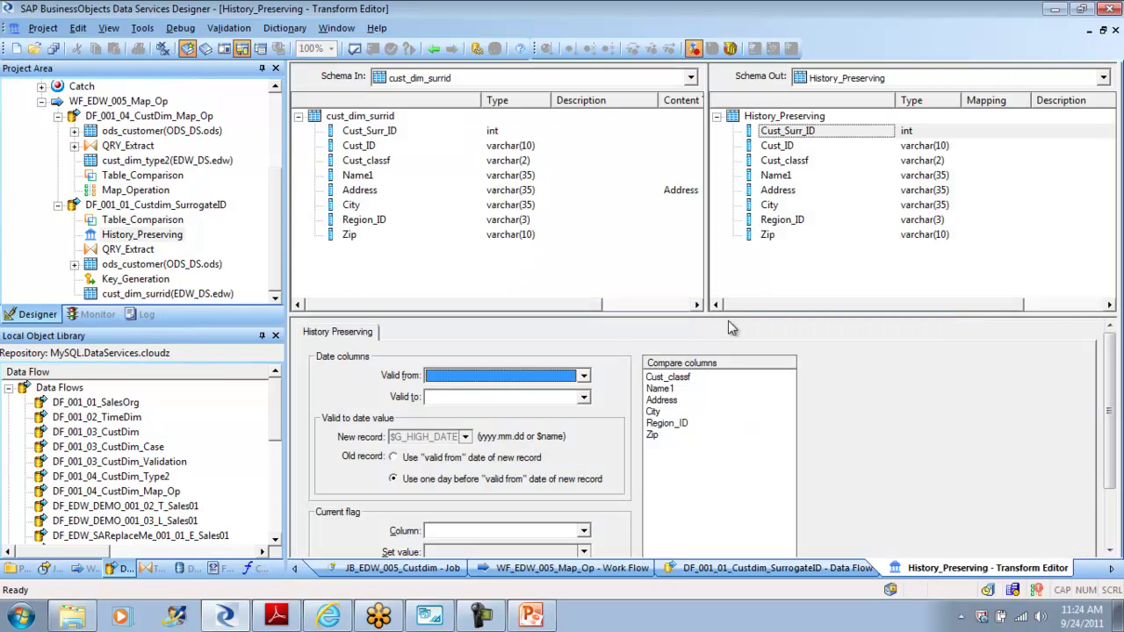
pyautogui.click(585, 376)
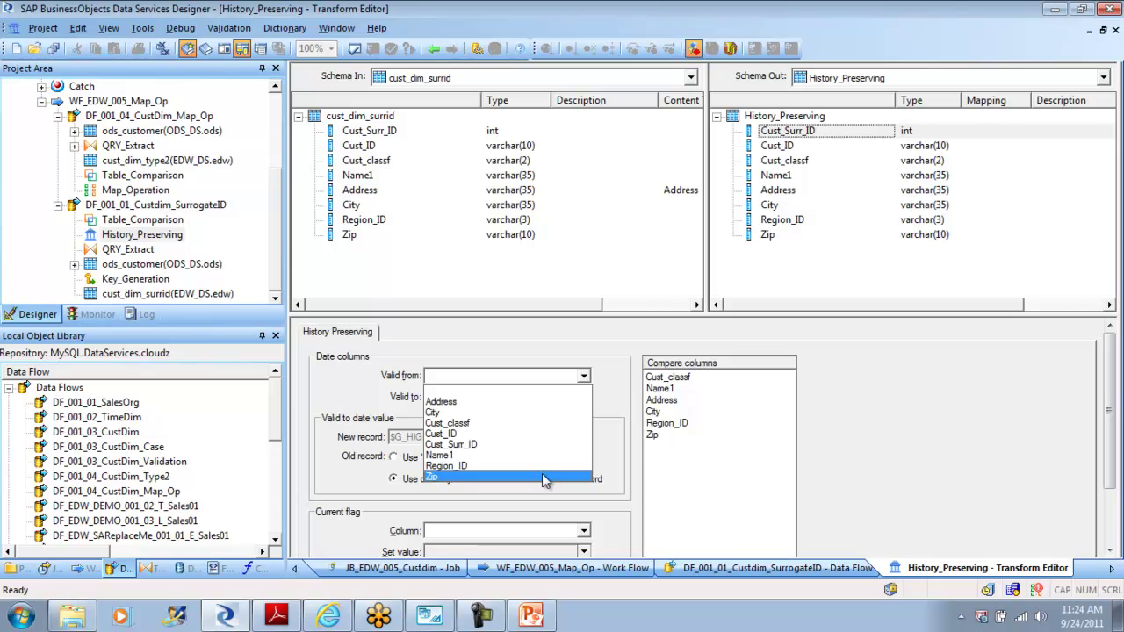
pyautogui.click(436, 52)
pyautogui.click(436, 52)
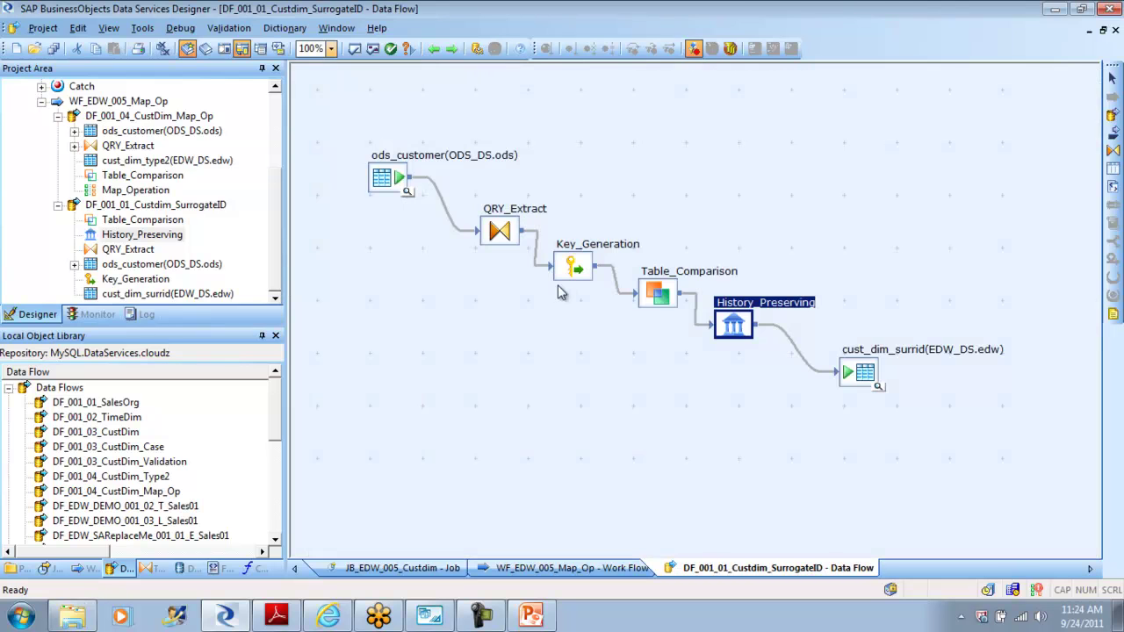
pyautogui.press('Delete')
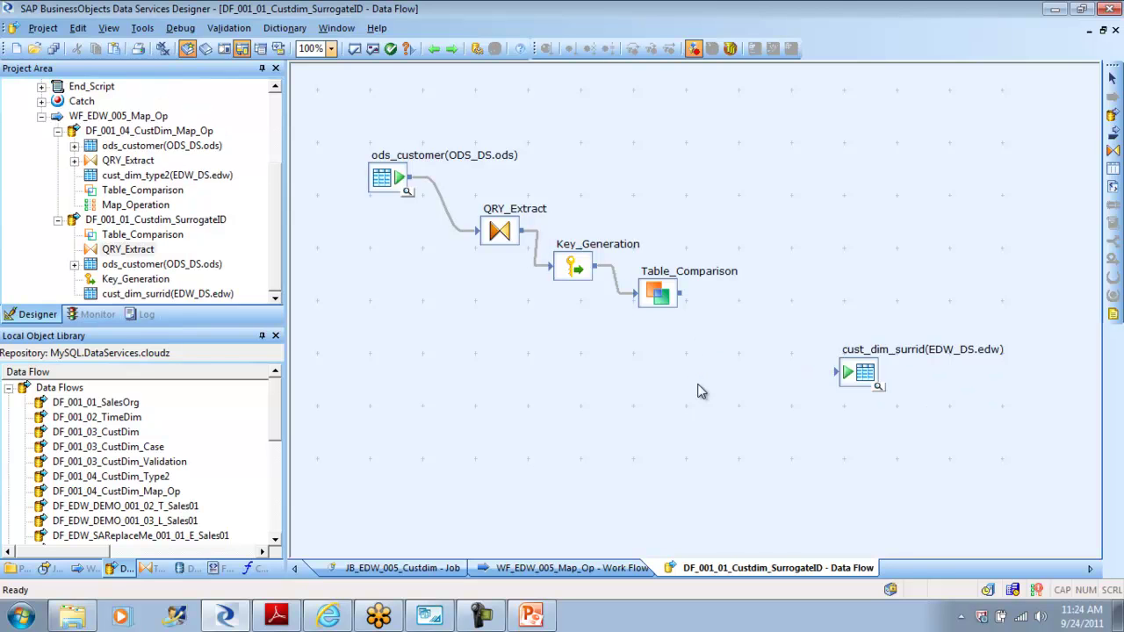
pyautogui.moveTo(681, 293); pyautogui.dragTo(764, 344)
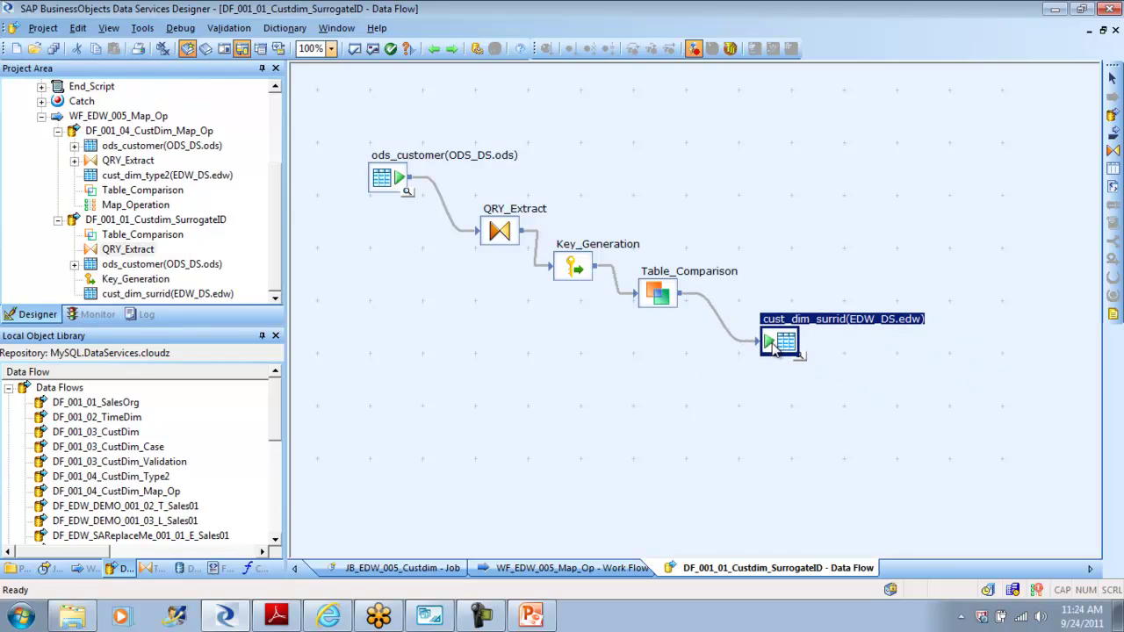
pyautogui.click(652, 390)
# Step: Validate the data flow and inspect the cust_dim_surrid target table's settings
pyautogui.click(373, 50)
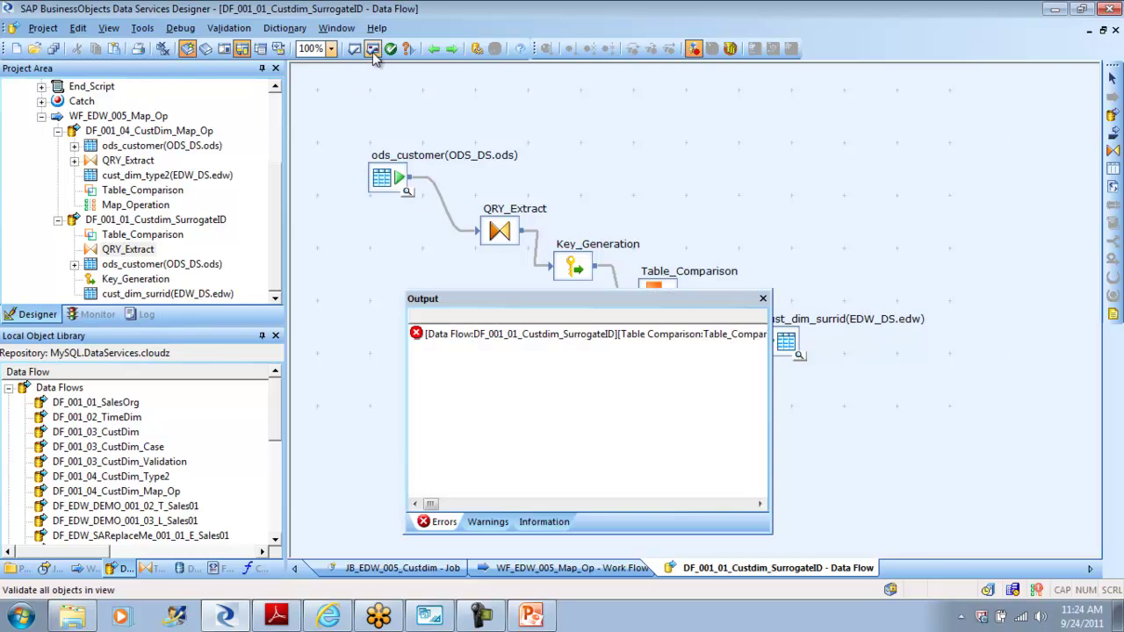
pyautogui.click(763, 298)
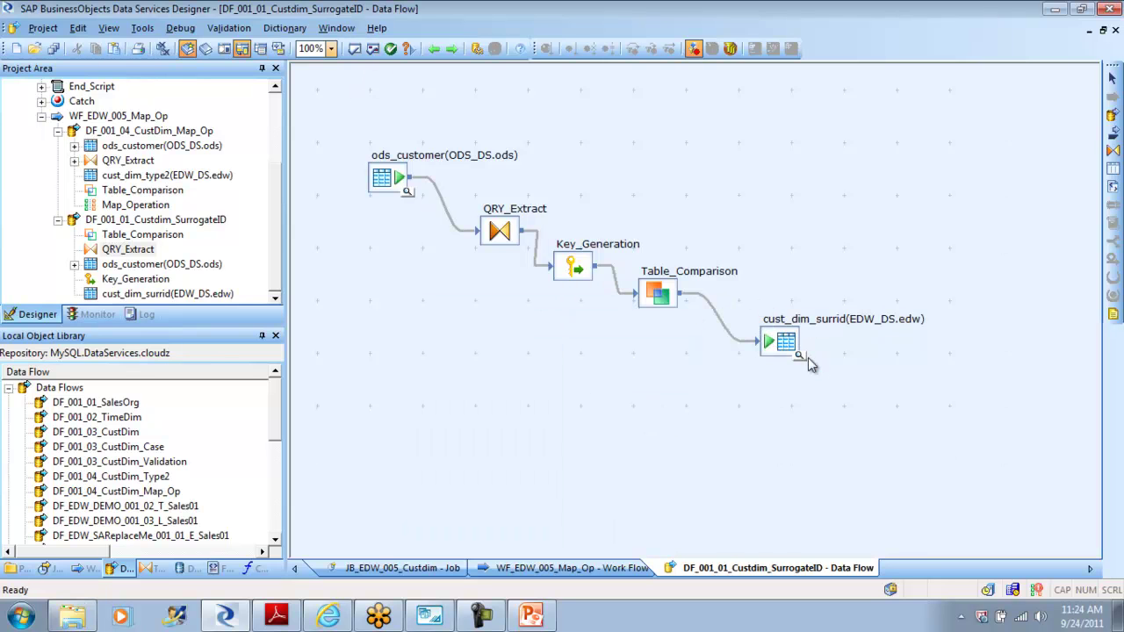
pyautogui.doubleClick(787, 344)
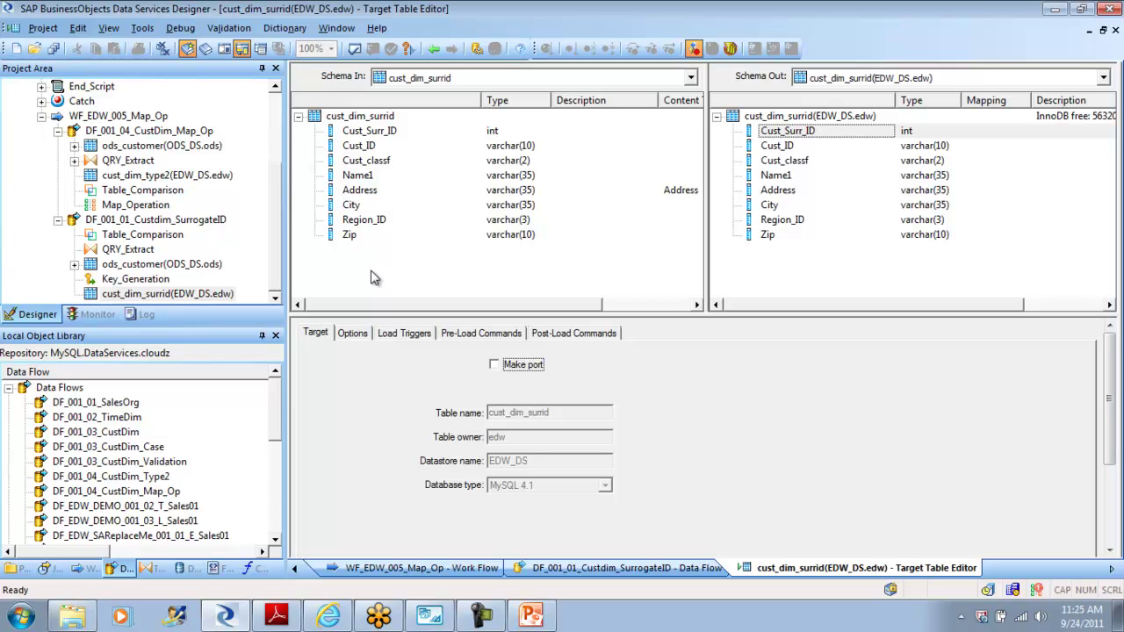
pyautogui.click(432, 48)
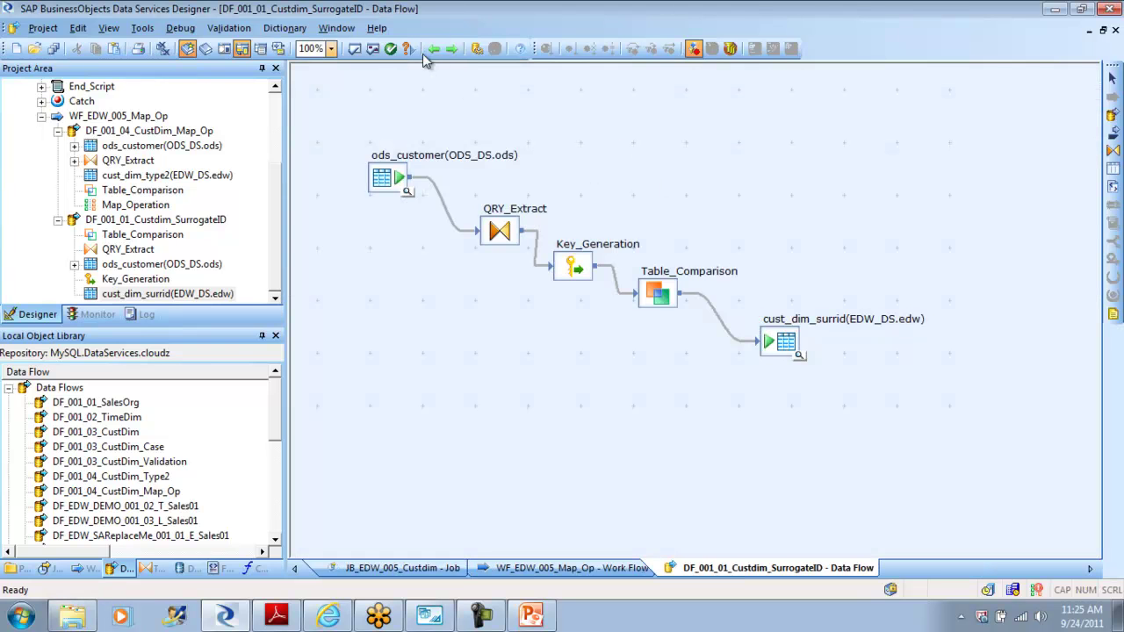
pyautogui.click(373, 49)
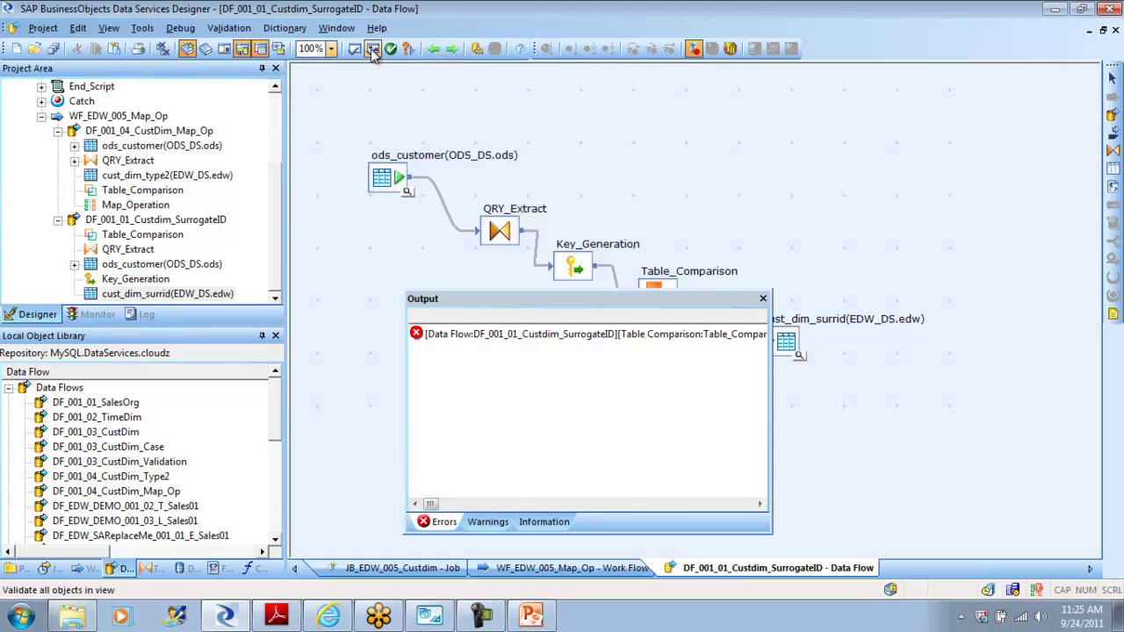
# Step: Open Table_Comparison from the error list and read the full error message
pyautogui.doubleClick(577, 335)
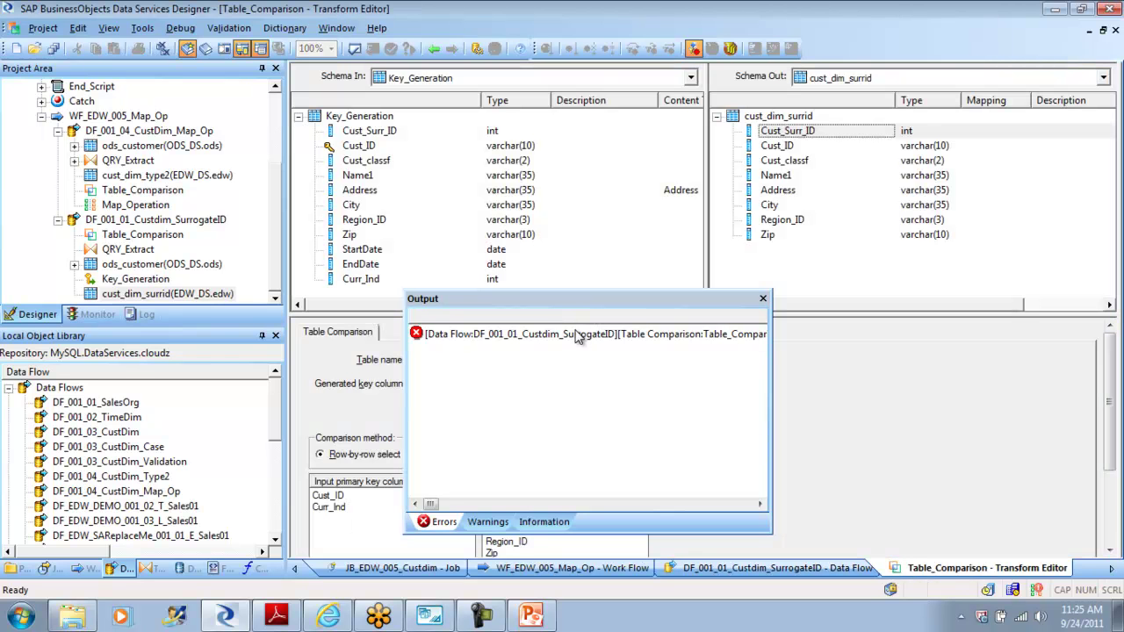
pyautogui.rightClick(640, 336)
pyautogui.click(666, 339)
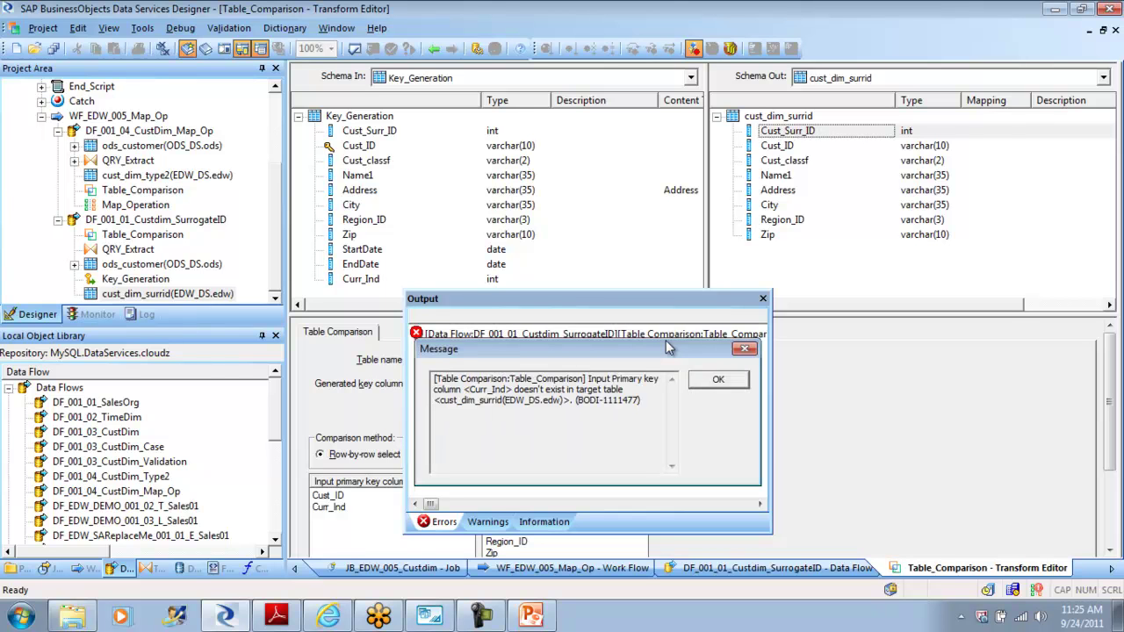
pyautogui.click(724, 381)
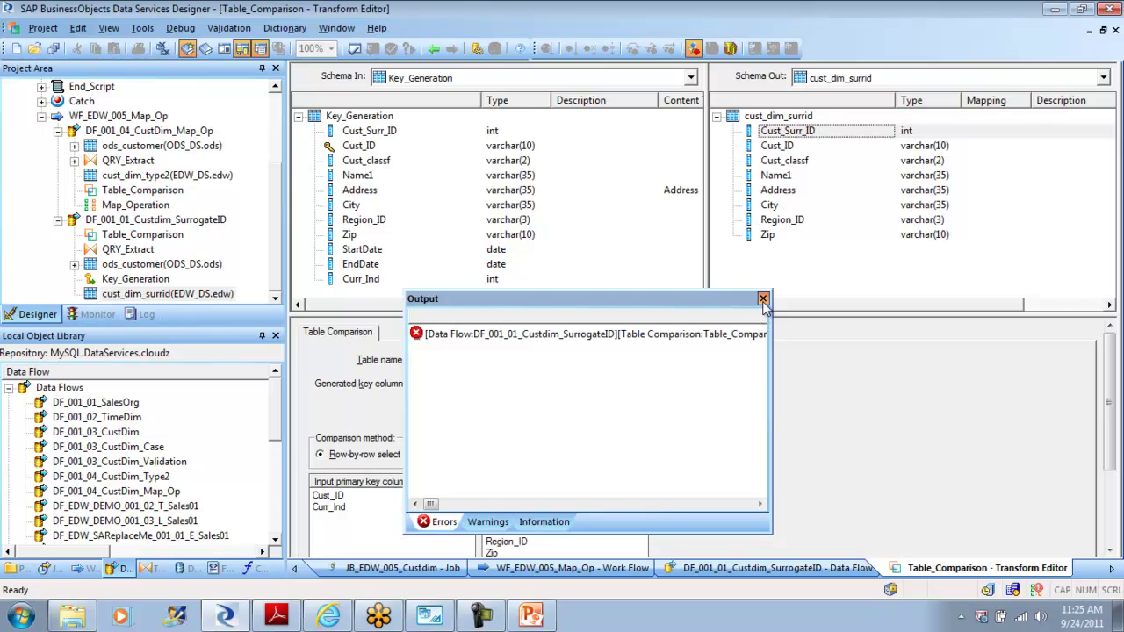
pyautogui.click(764, 300)
# Step: Remove Curr_Ind from Table_Comparison's input primary key columns and revalidate with no errors
pyautogui.click(339, 508)
pyautogui.press('Delete')
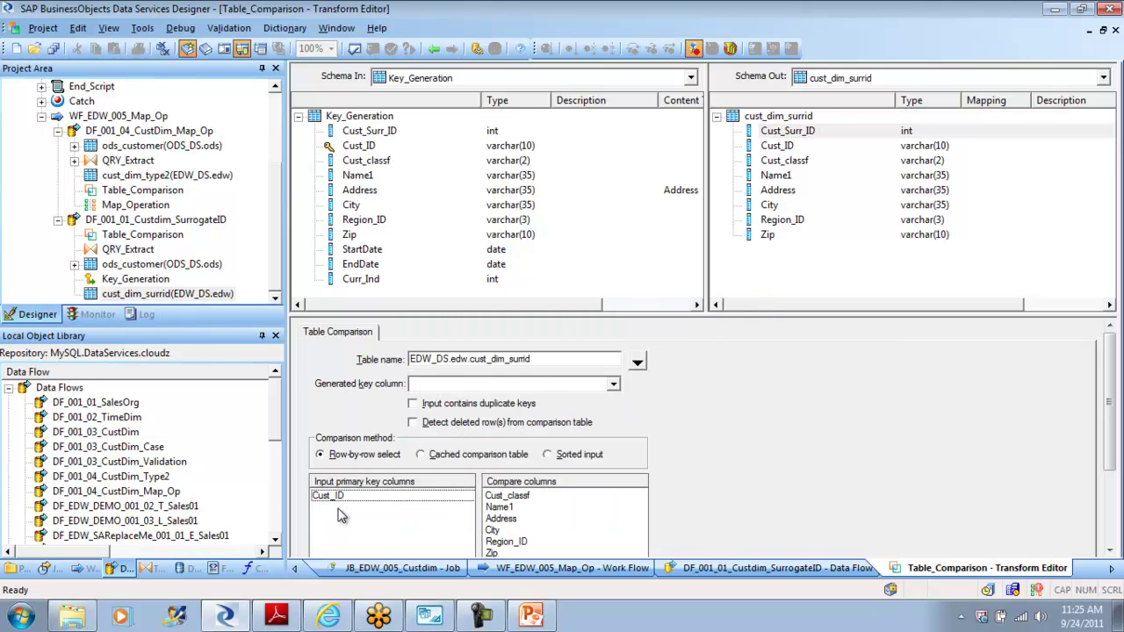
pyautogui.click(434, 50)
pyautogui.click(376, 49)
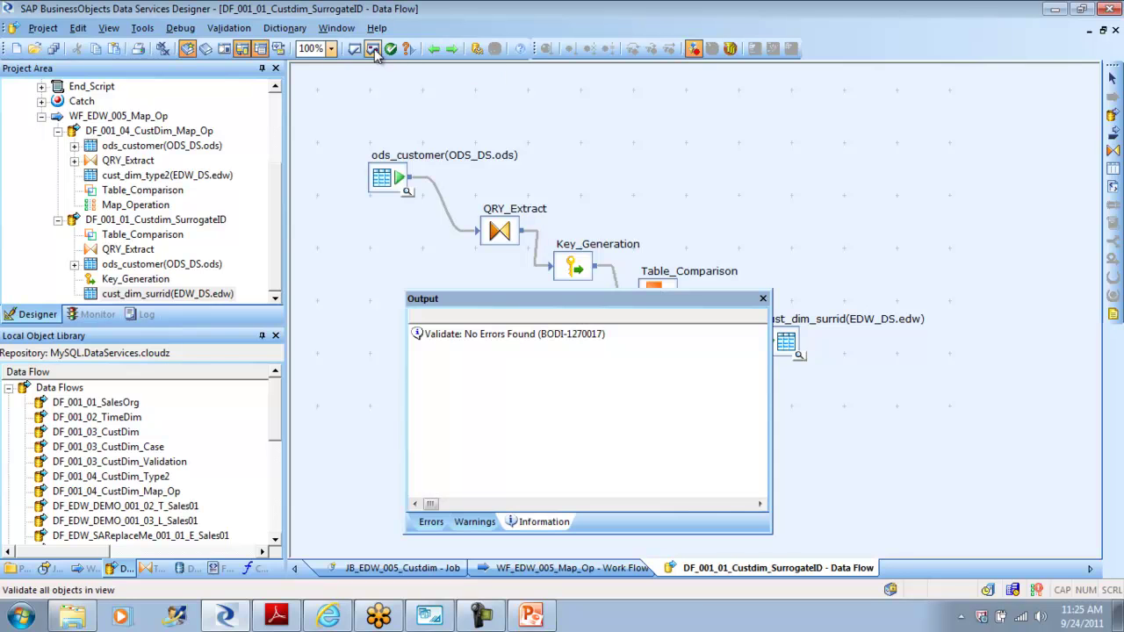
pyautogui.click(764, 299)
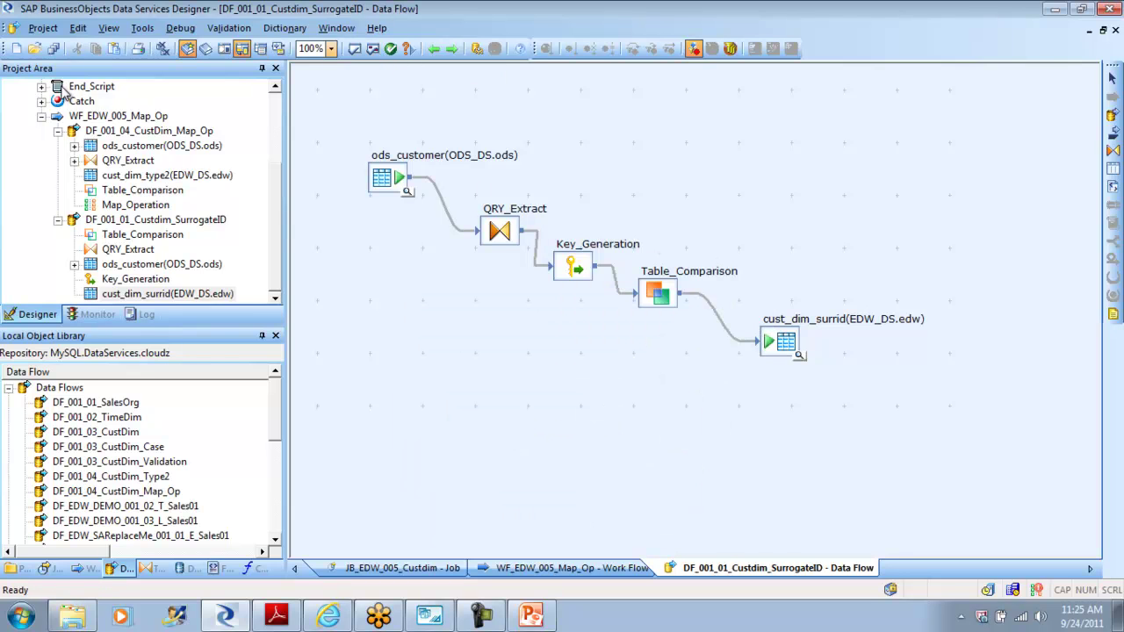
# Step: Save and execute JB_EDW_005_Custdim with default settings, then view per-step row counts
pyautogui.moveTo(283, 235); pyautogui.dragTo(266, 94)
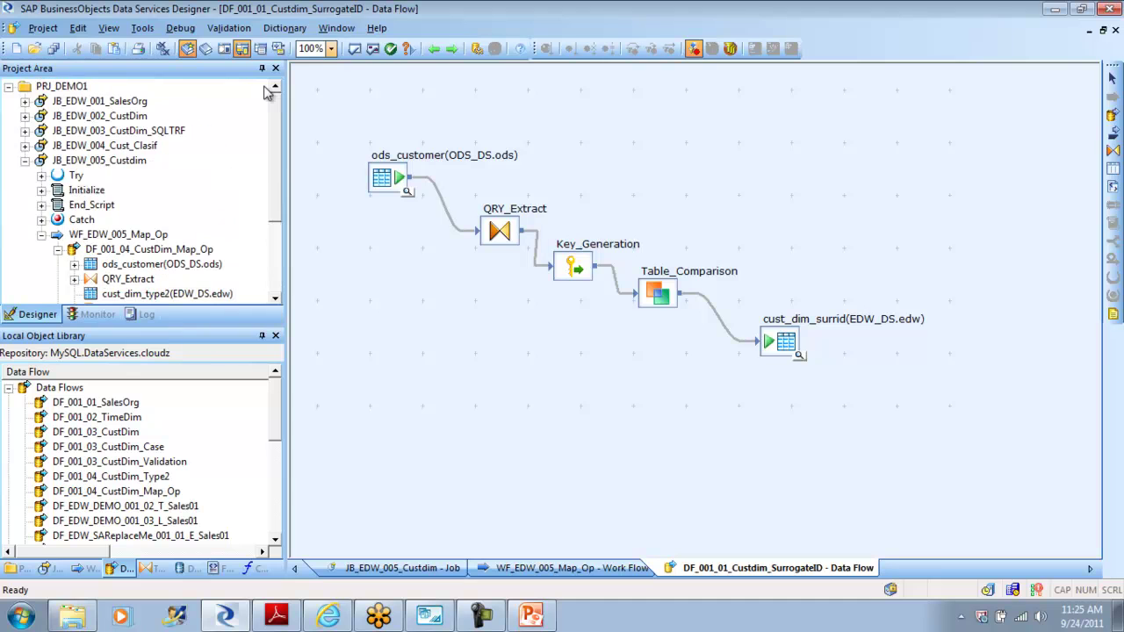
pyautogui.click(25, 161)
pyautogui.rightClick(105, 162)
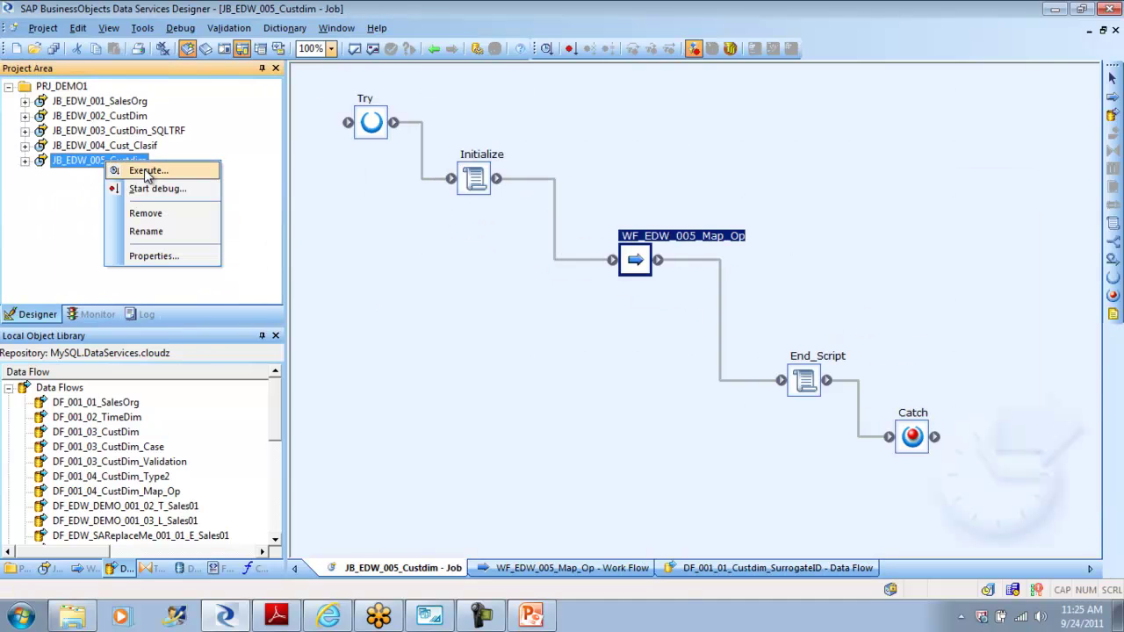
pyautogui.click(146, 172)
pyautogui.click(455, 400)
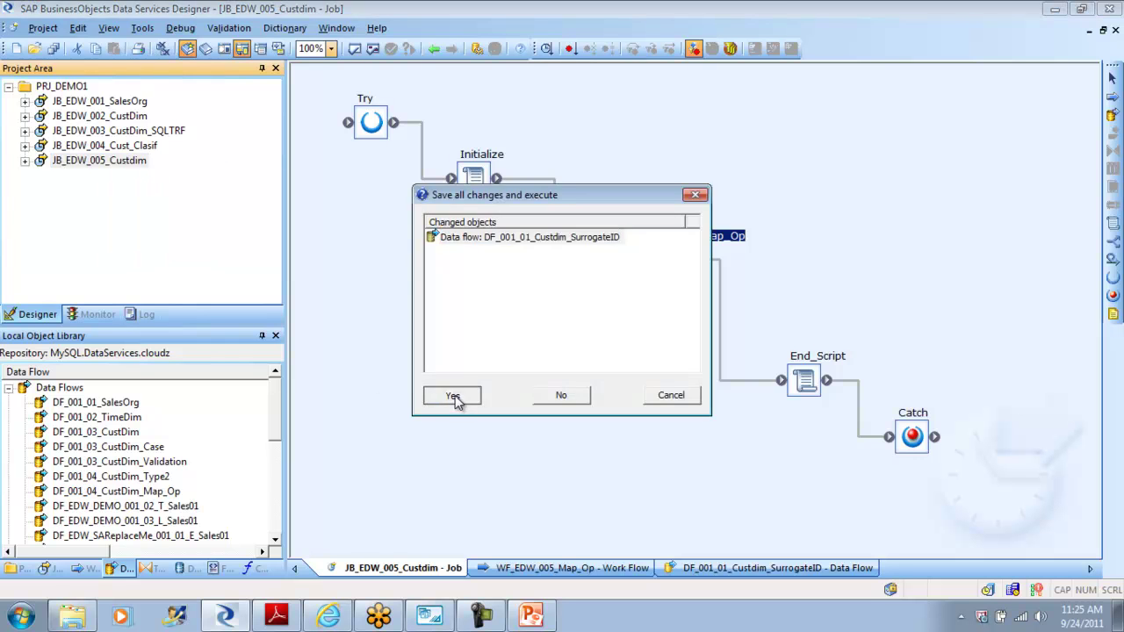
pyautogui.click(638, 497)
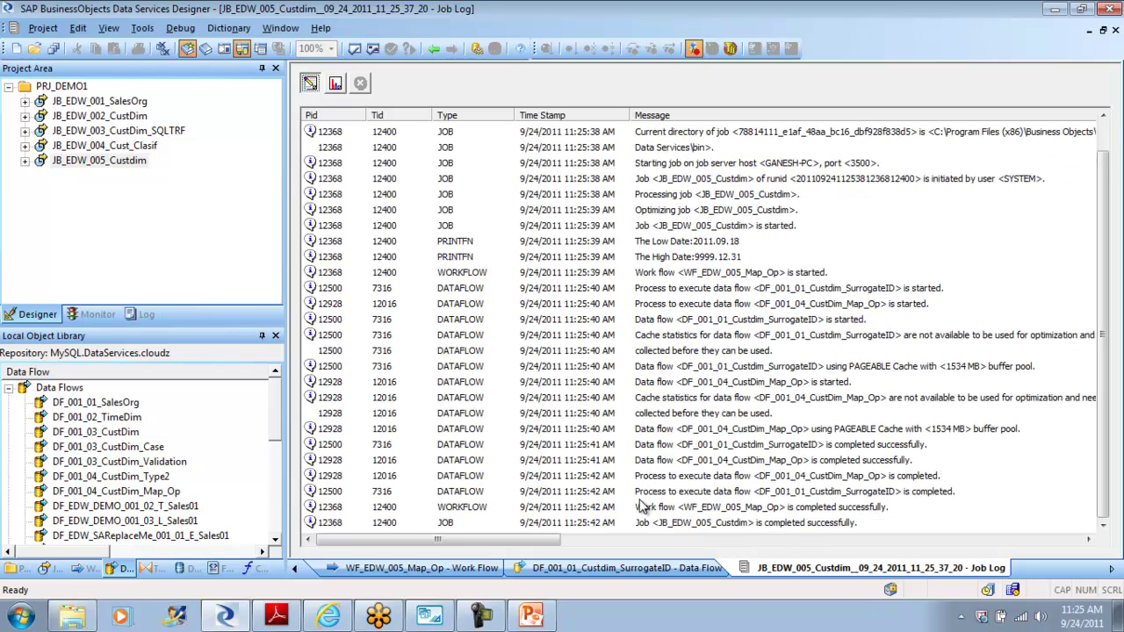
pyautogui.click(336, 84)
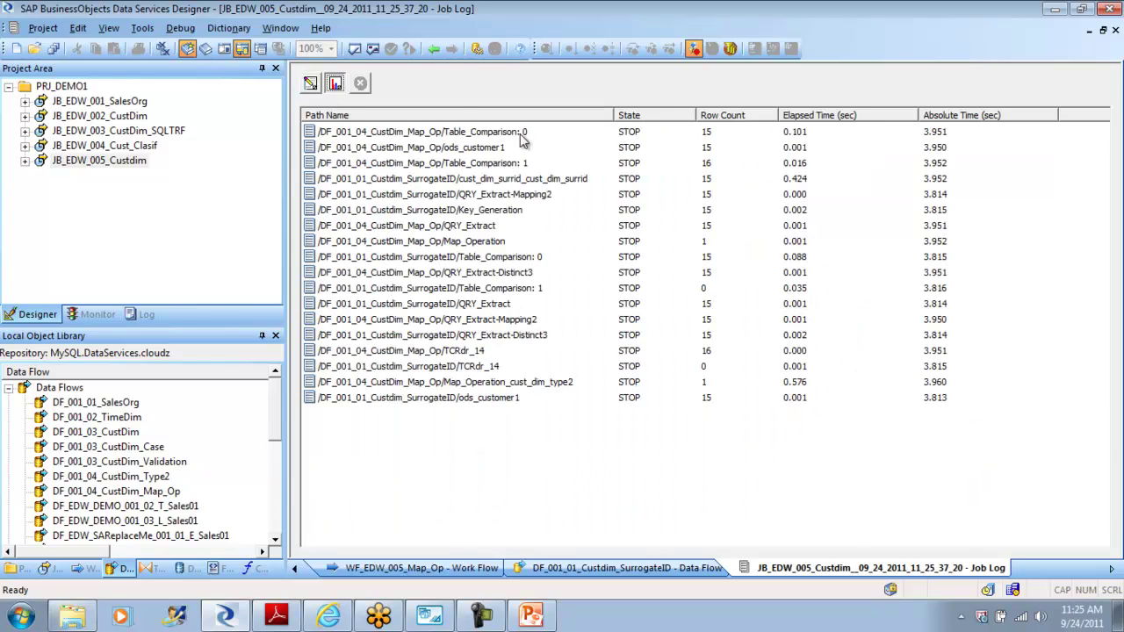
pyautogui.click(434, 49)
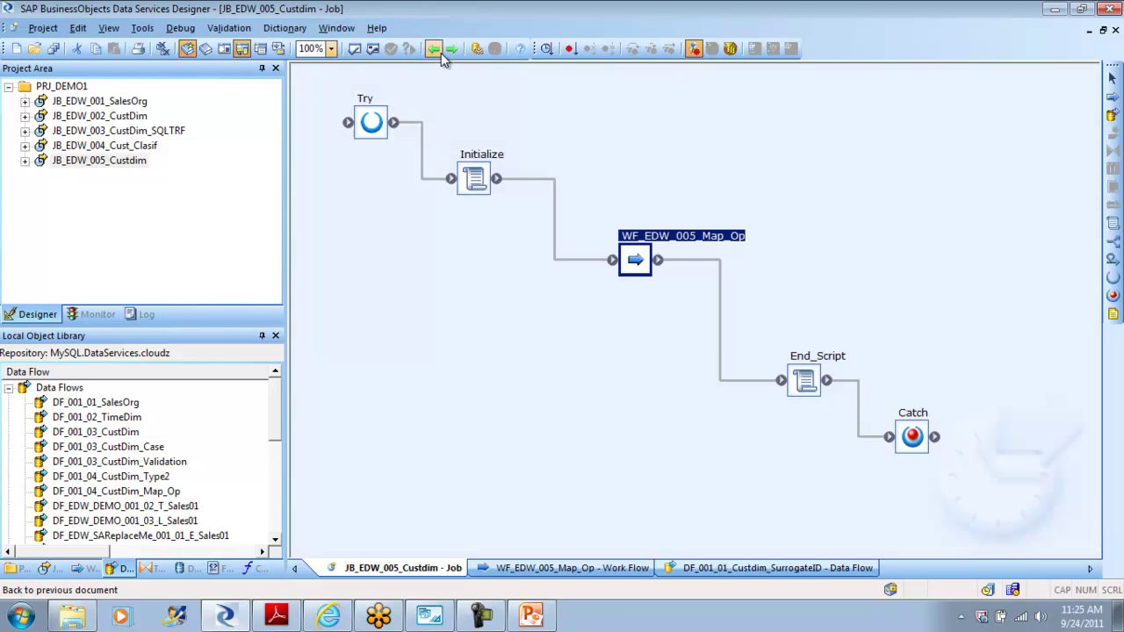
# Step: Preview cust_dim_surrid's 15 loaded rows with sequential Cust_Surr_ID keys, then close the preview
pyautogui.doubleClick(648, 268)
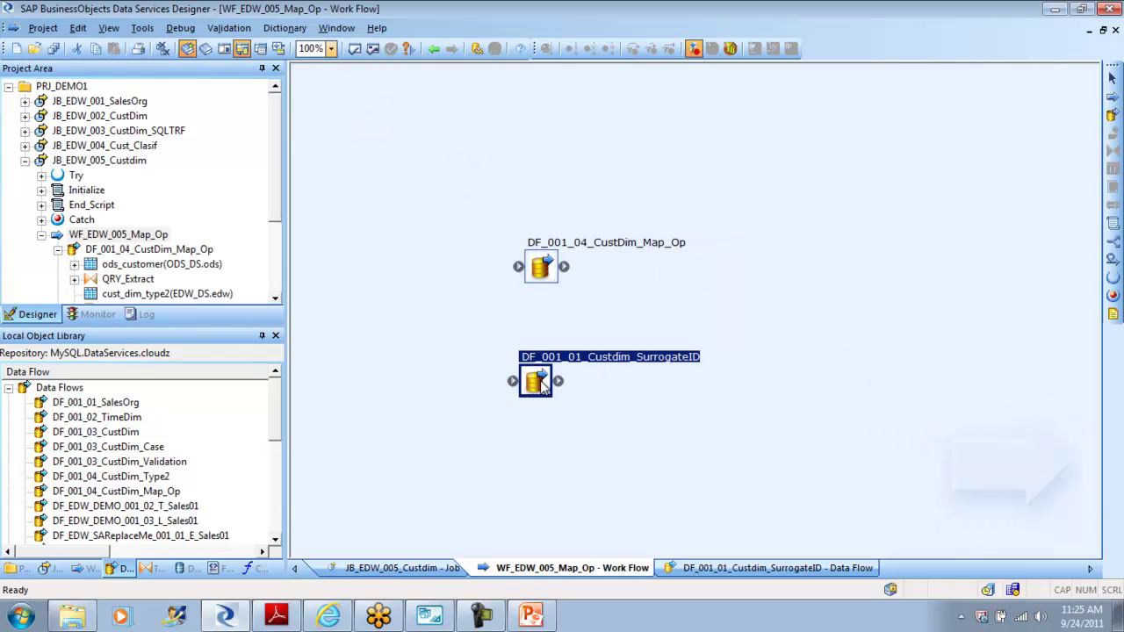
pyautogui.doubleClick(537, 383)
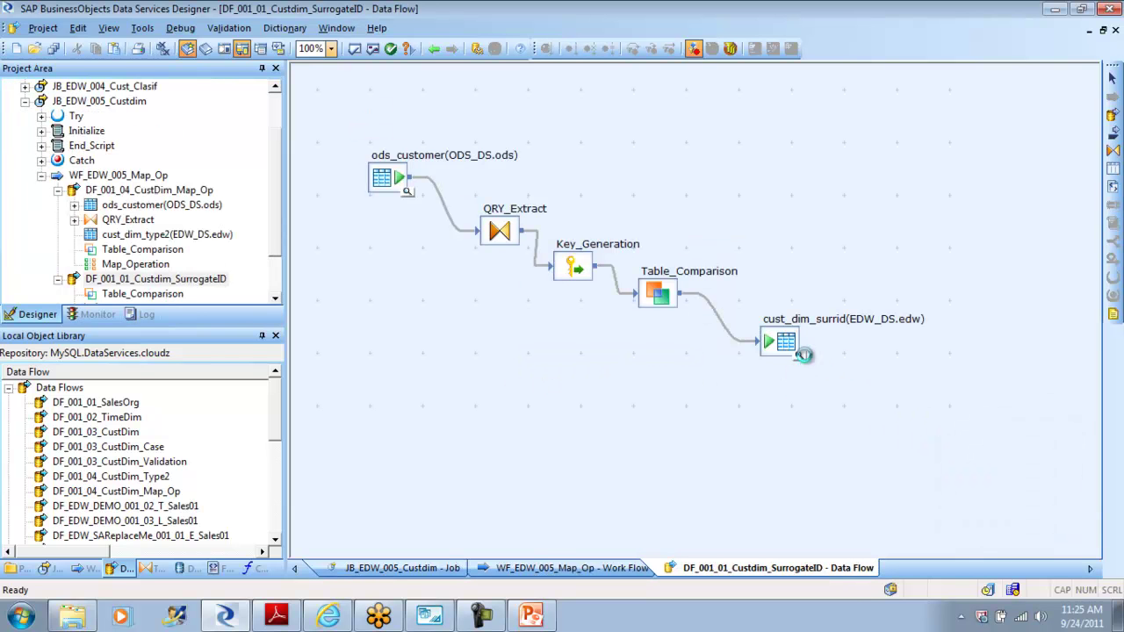
pyautogui.click(804, 355)
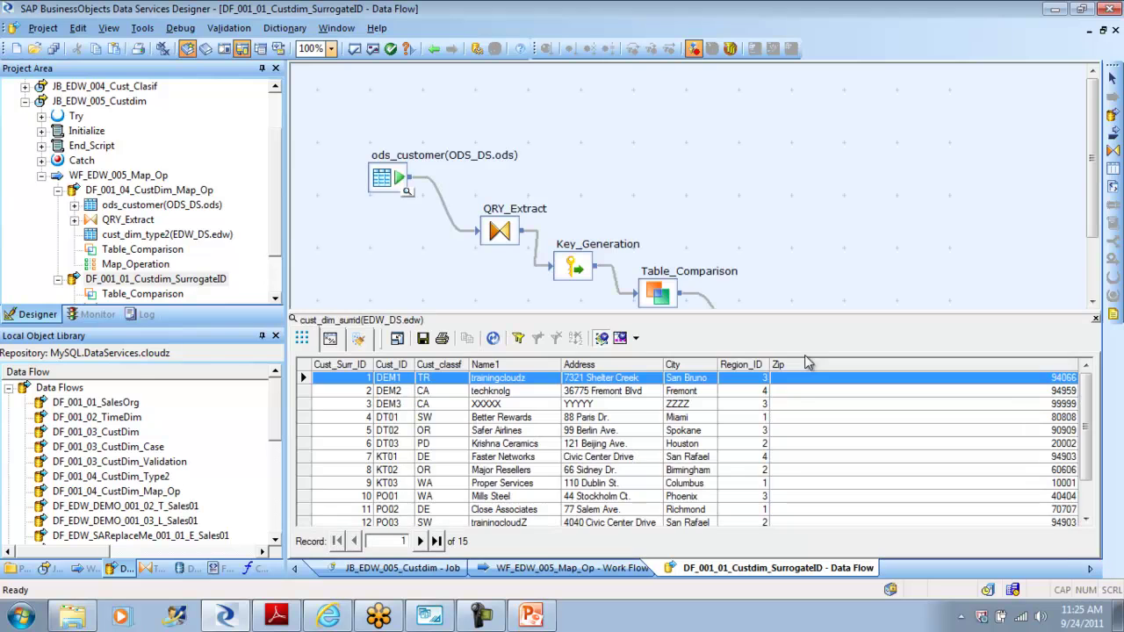
pyautogui.click(365, 393)
pyautogui.click(364, 406)
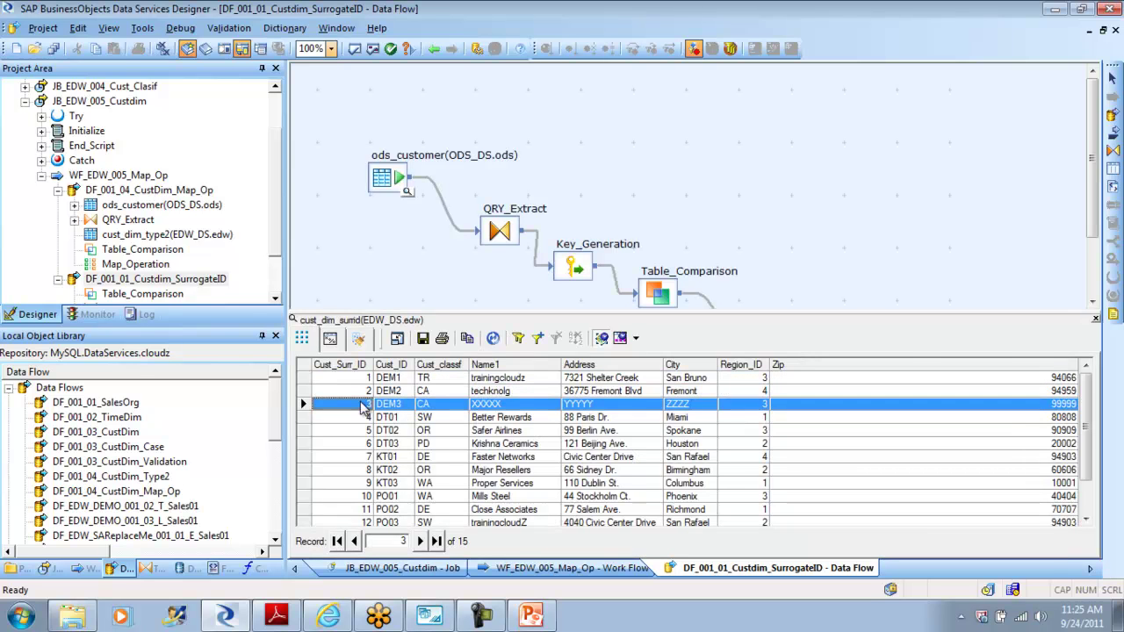
pyautogui.click(362, 420)
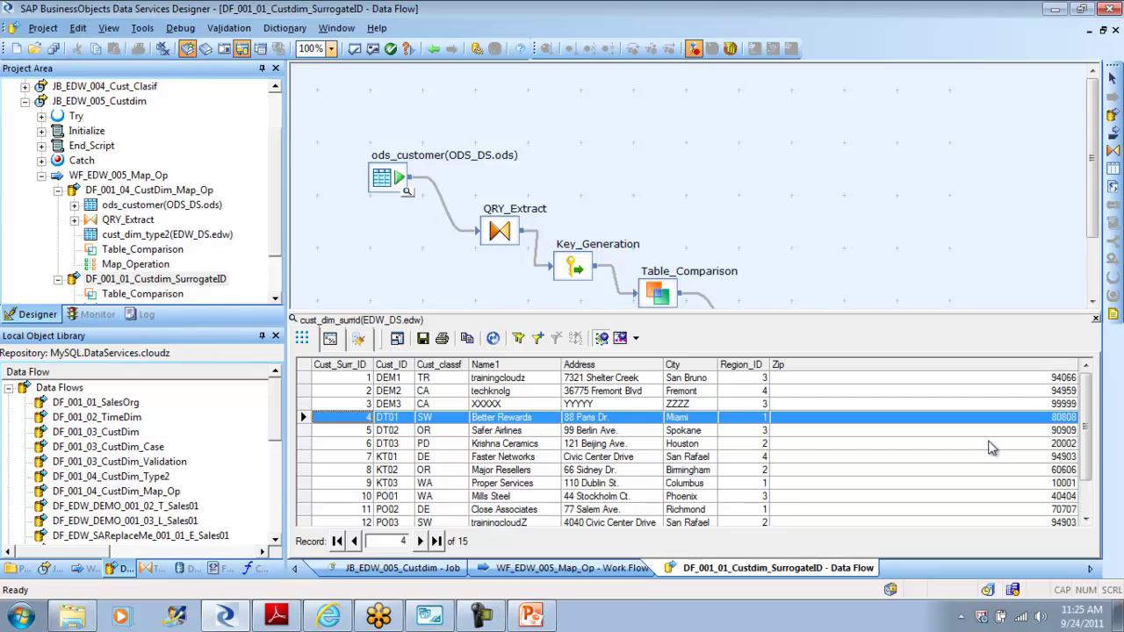
pyautogui.moveTo(1087, 413); pyautogui.dragTo(1089, 483)
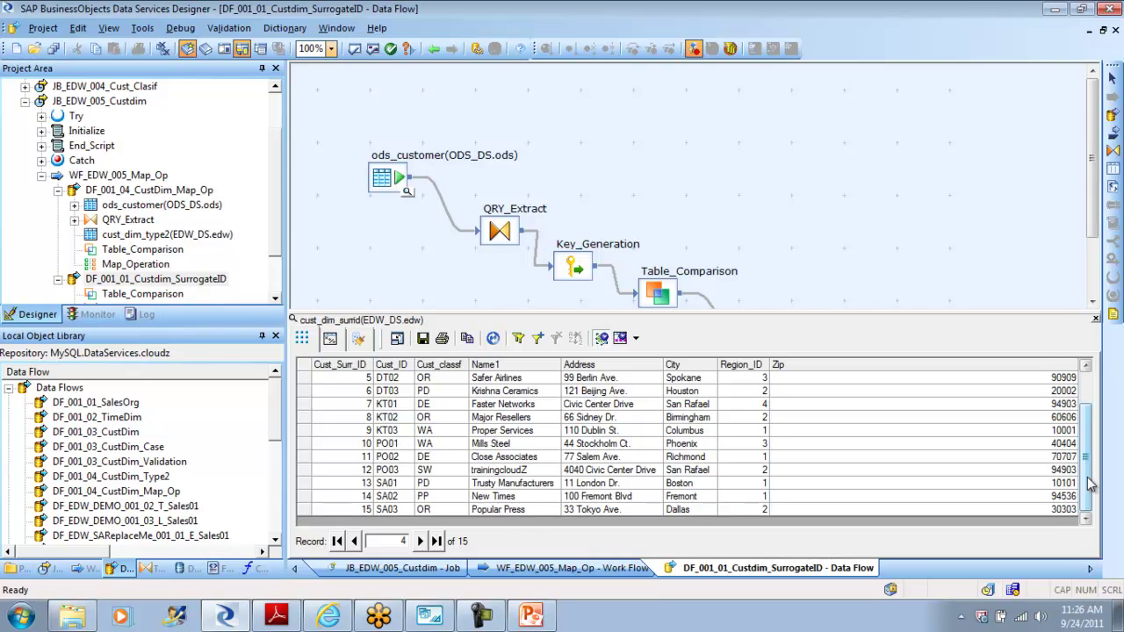
pyautogui.moveTo(1089, 483); pyautogui.dragTo(1087, 402)
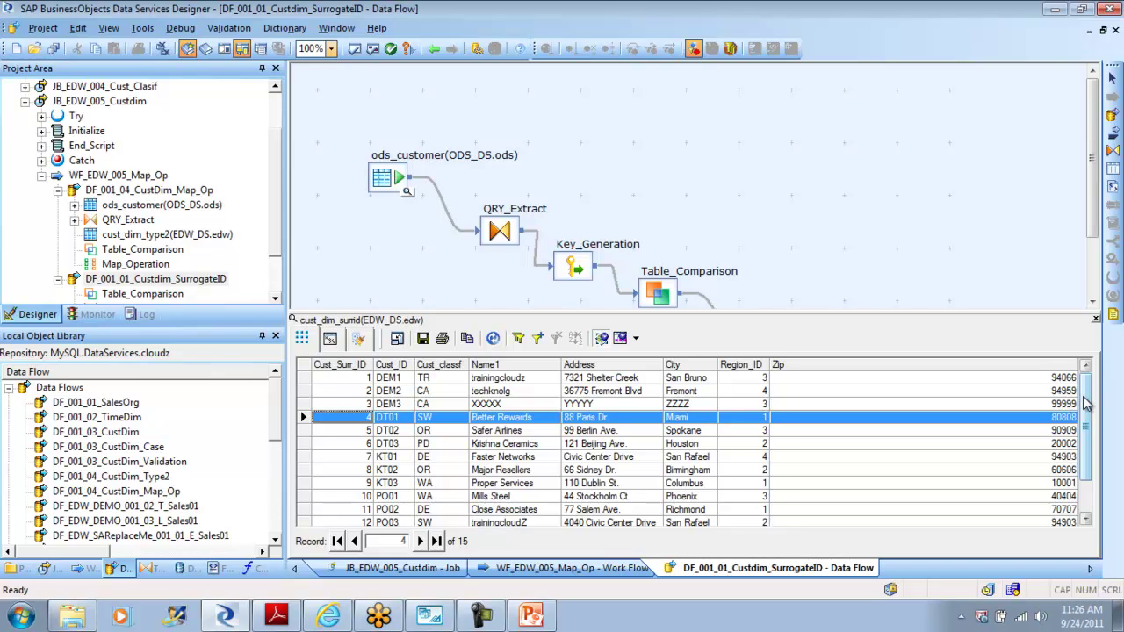
pyautogui.click(1096, 319)
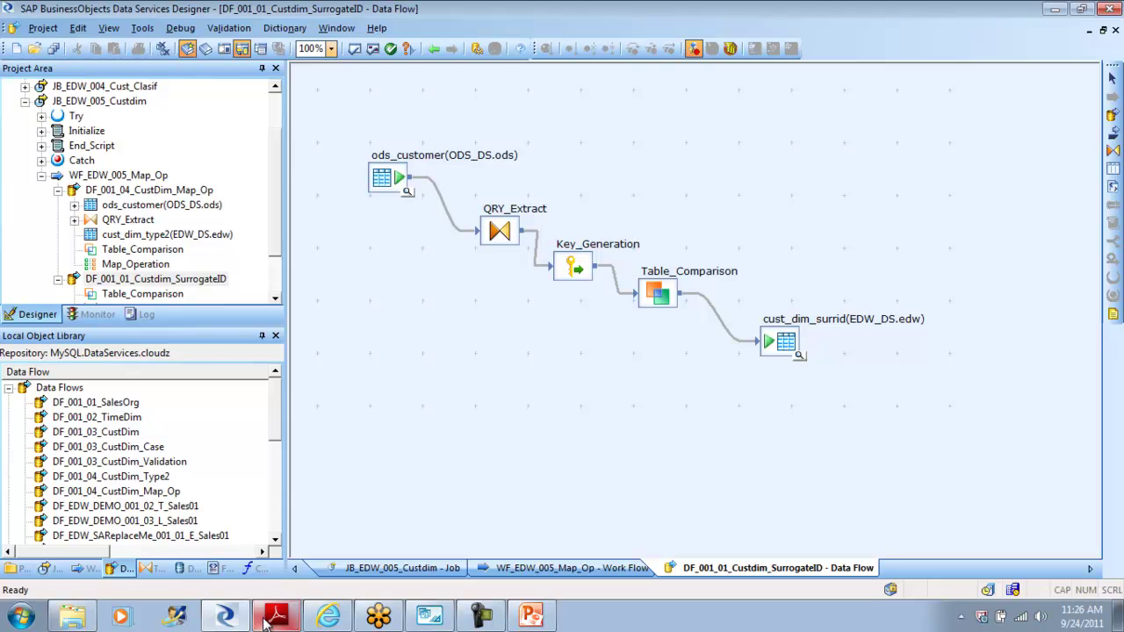
# Step: Open the cust_dim_surrid target table editor, listing Cust_Surr_ID int through Zip varchar(10)
pyautogui.doubleClick(781, 345)
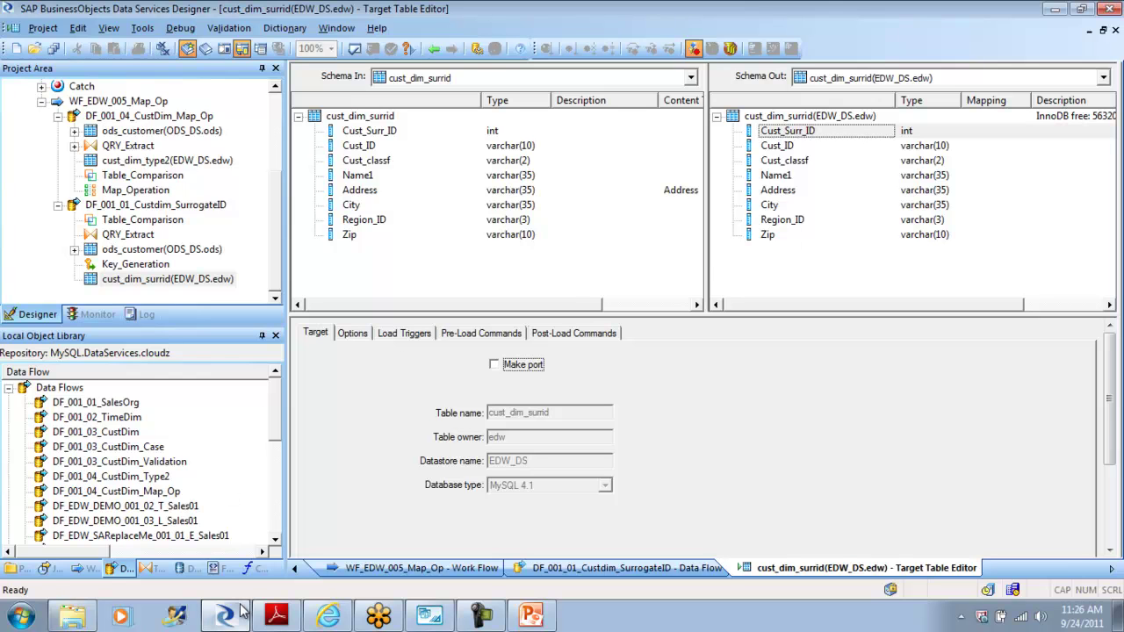
pyautogui.click(375, 617)
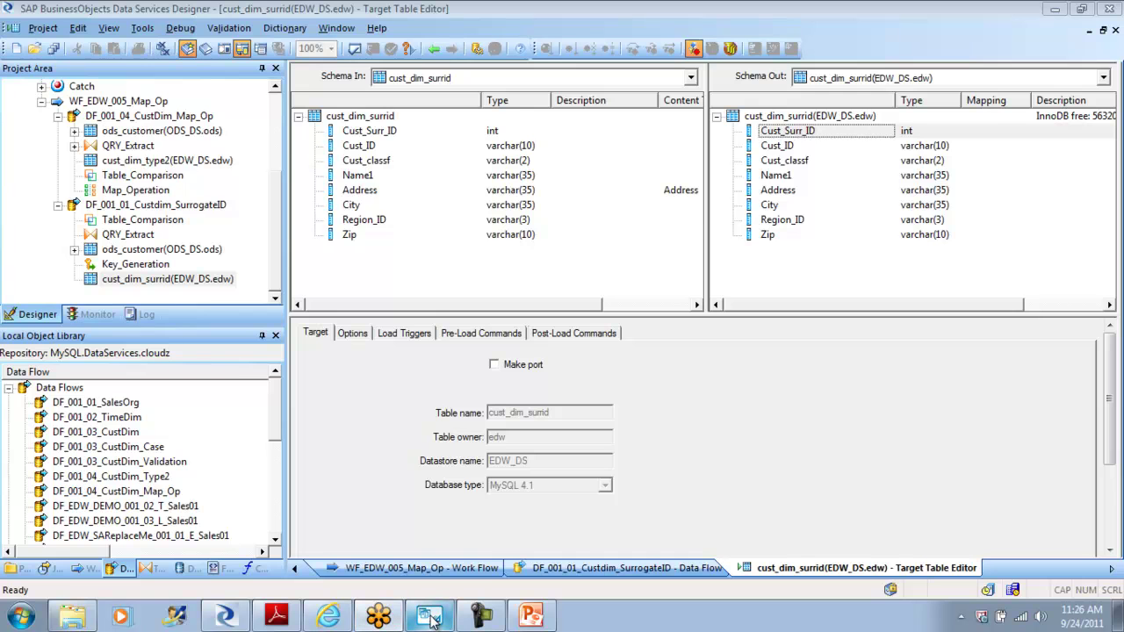
# Step: In MySQL Workbench, send cust_dim_type2's CREATE TABLE statement to the SQL editor
pyautogui.click(428, 618)
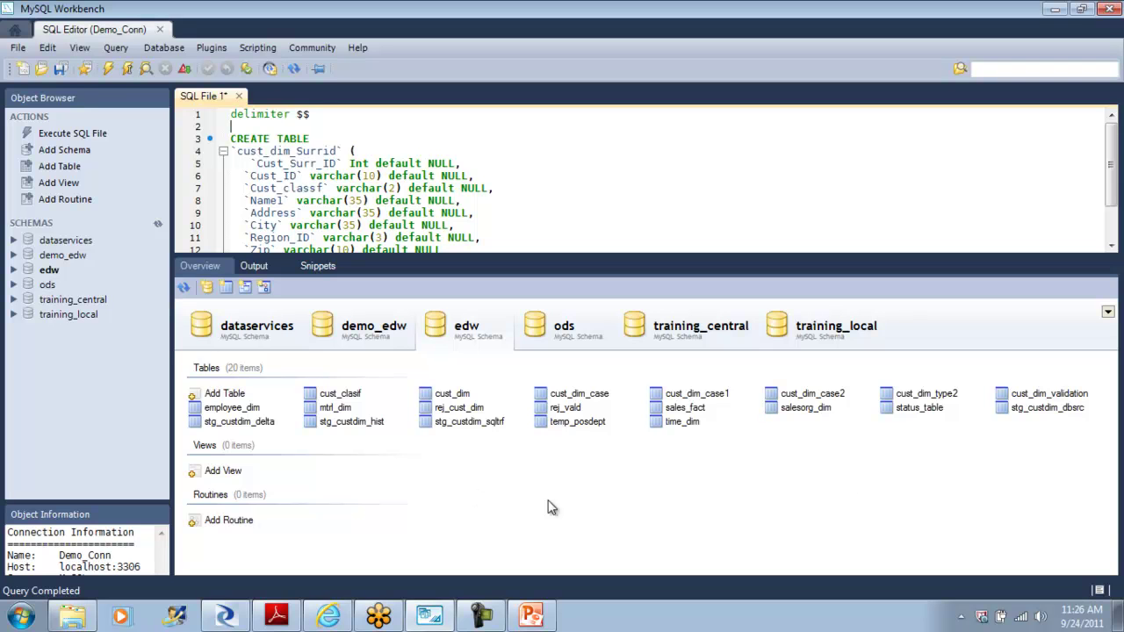
pyautogui.click(918, 395)
pyautogui.rightClick(918, 400)
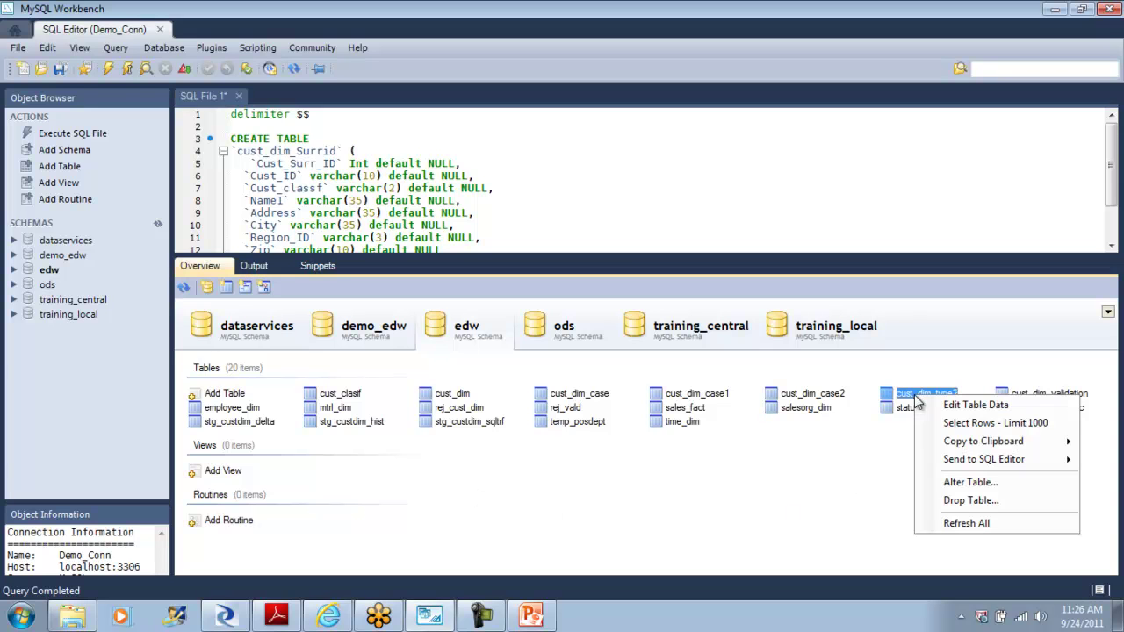
pyautogui.click(450, 397)
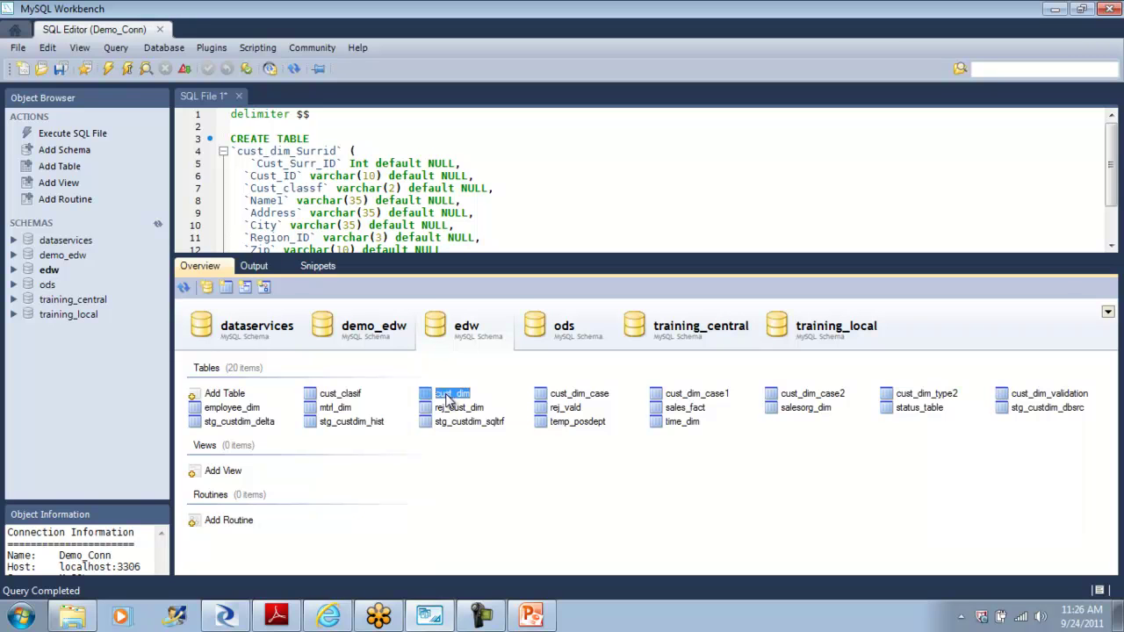
pyautogui.rightClick(917, 397)
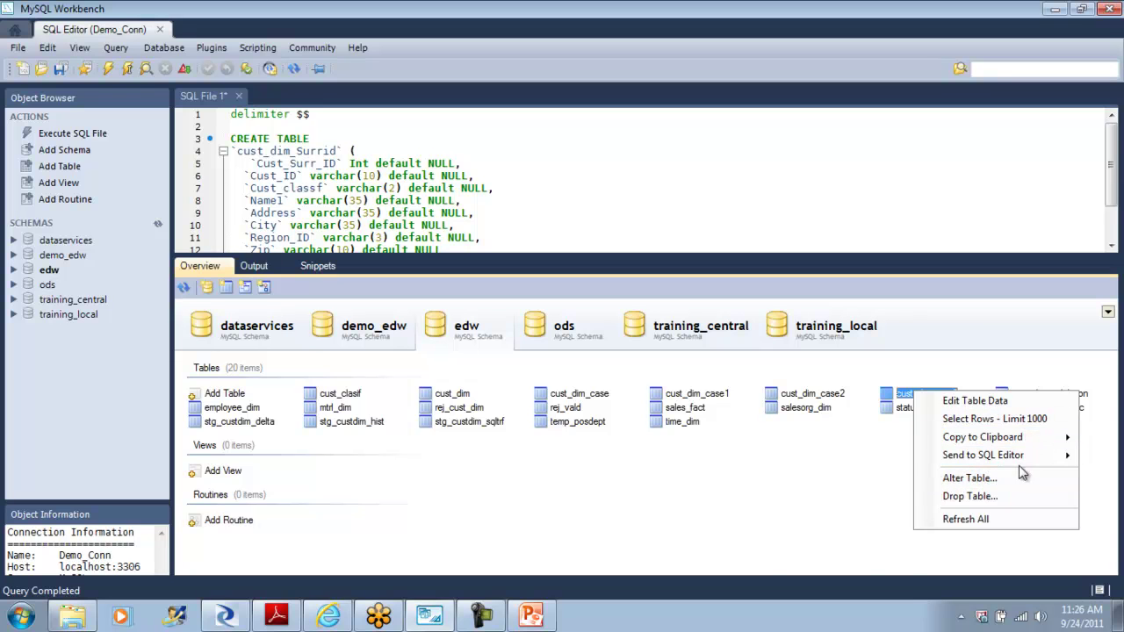
pyautogui.moveTo(1036, 461)
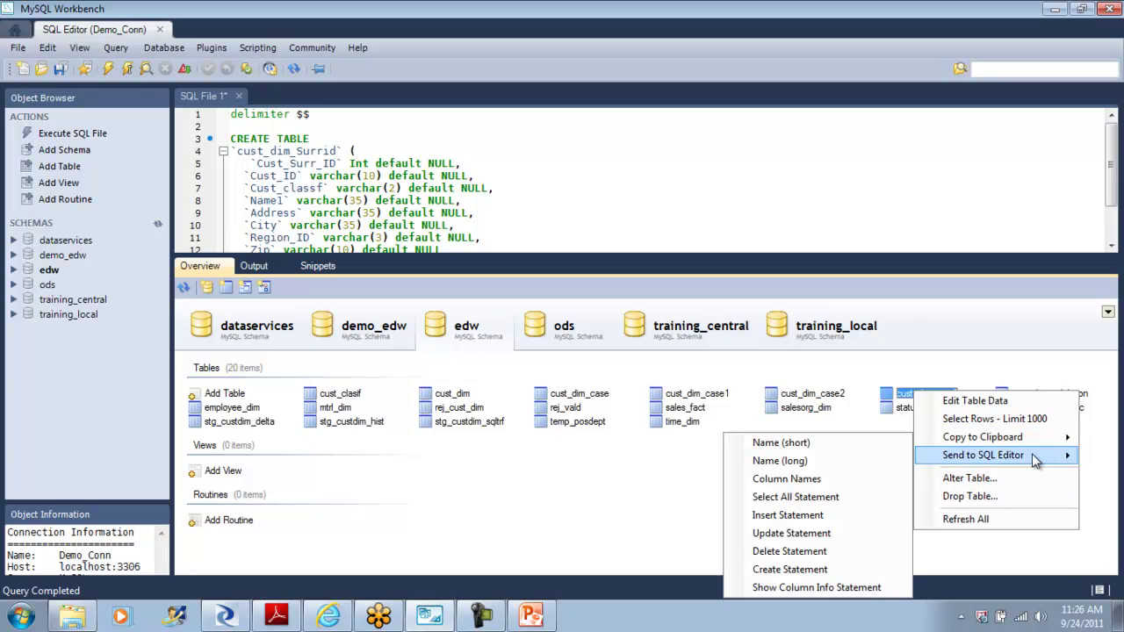
pyautogui.click(799, 570)
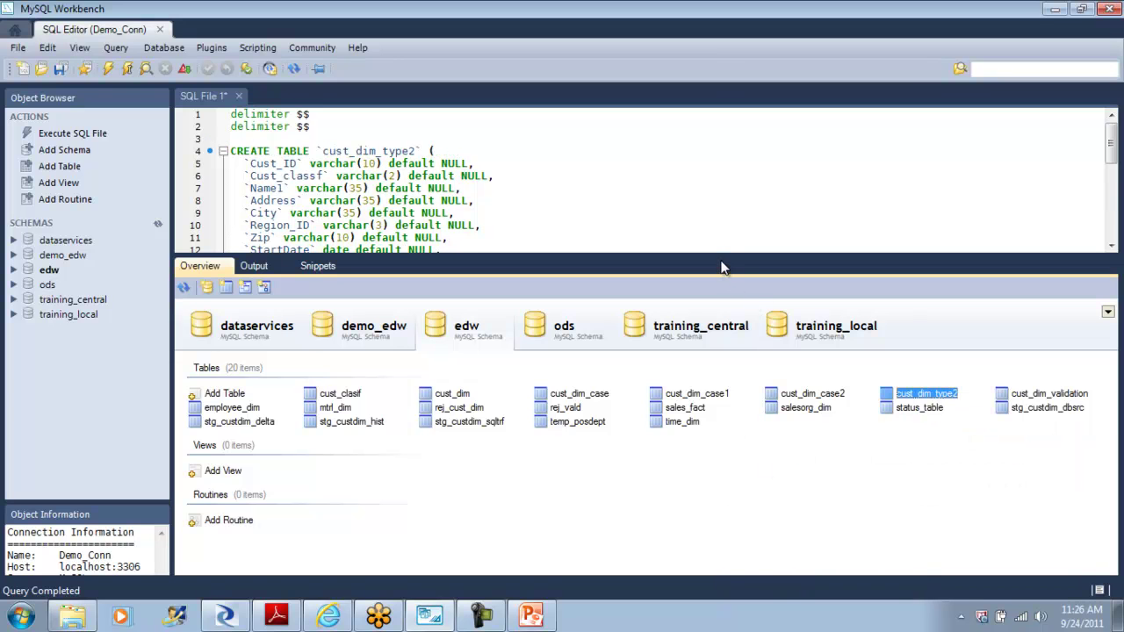
# Step: Delete the old cust_dim_Surrid statement and rename the table to cust_dim_type2_Surr_Id
pyautogui.moveTo(719, 253); pyautogui.dragTo(727, 374)
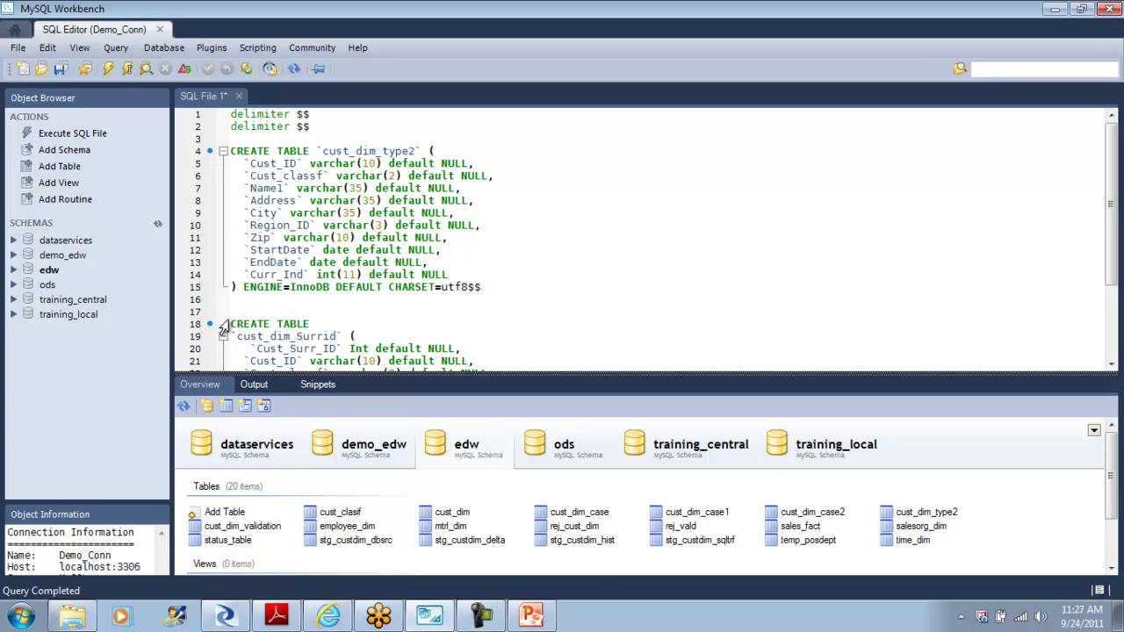
pyautogui.moveTo(234, 323); pyautogui.dragTo(408, 401)
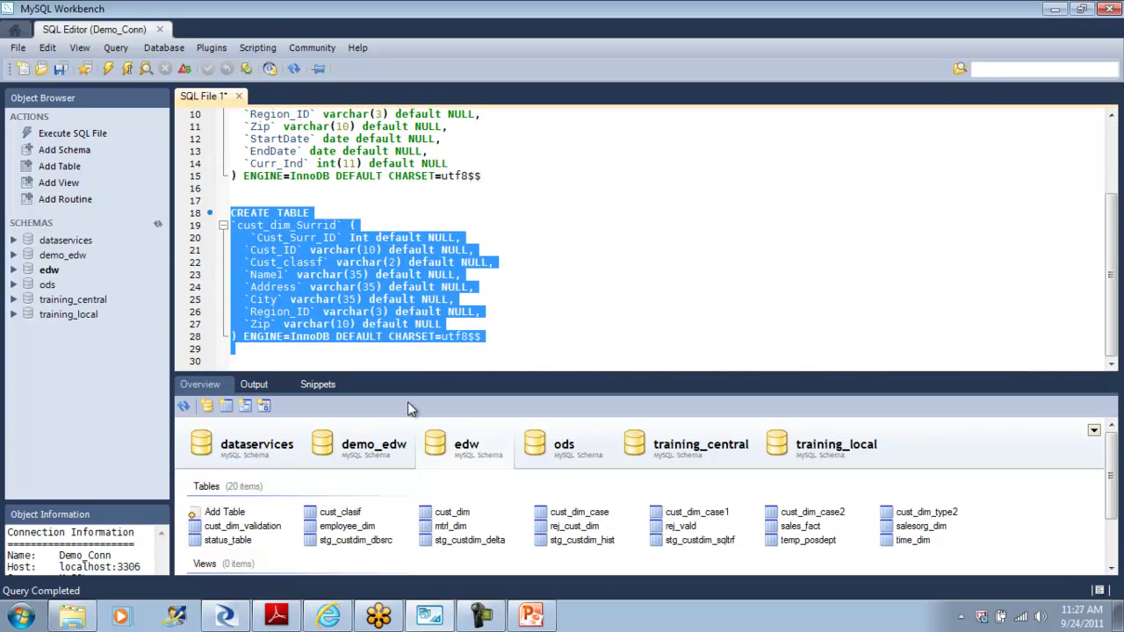
pyautogui.press('Delete')
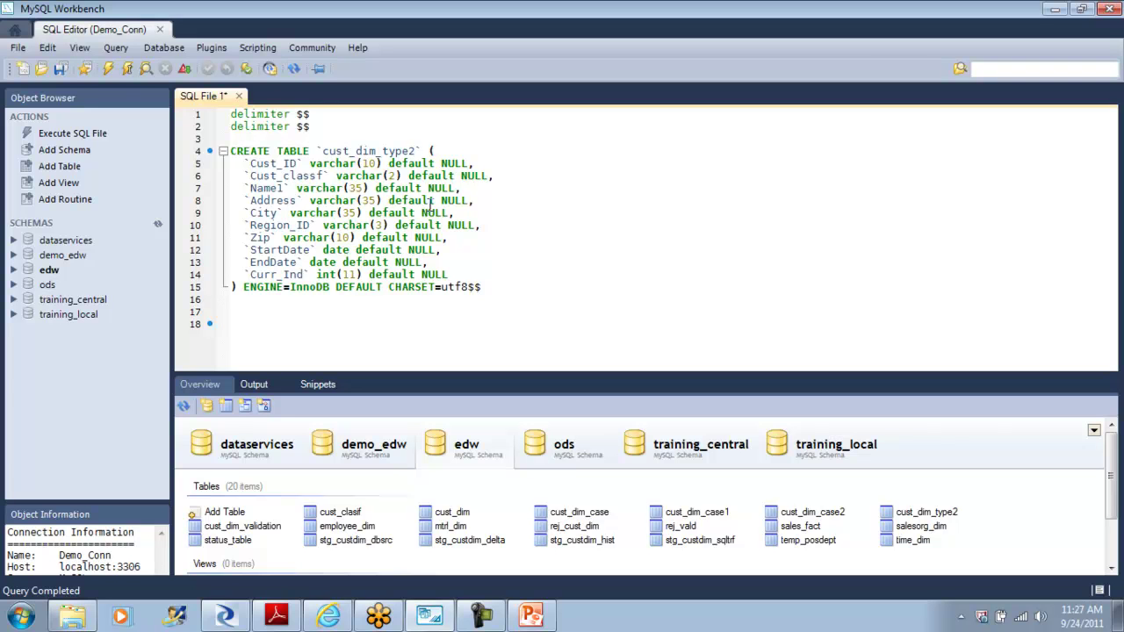
pyautogui.write('_Surr_Id')
pyautogui.press('Return')
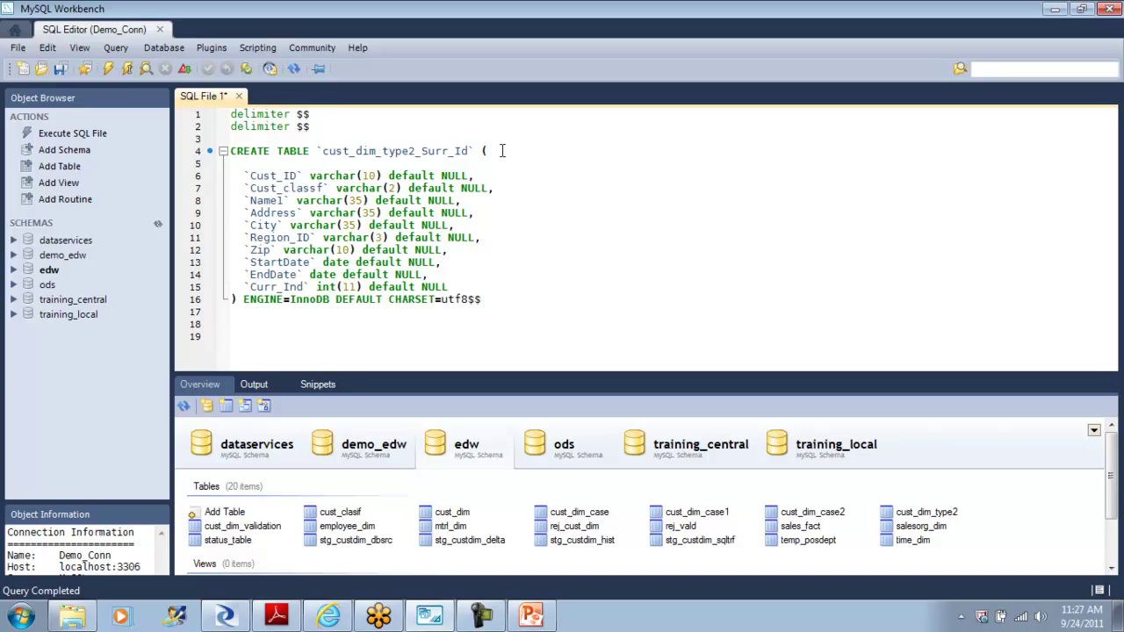
pyautogui.write('`')
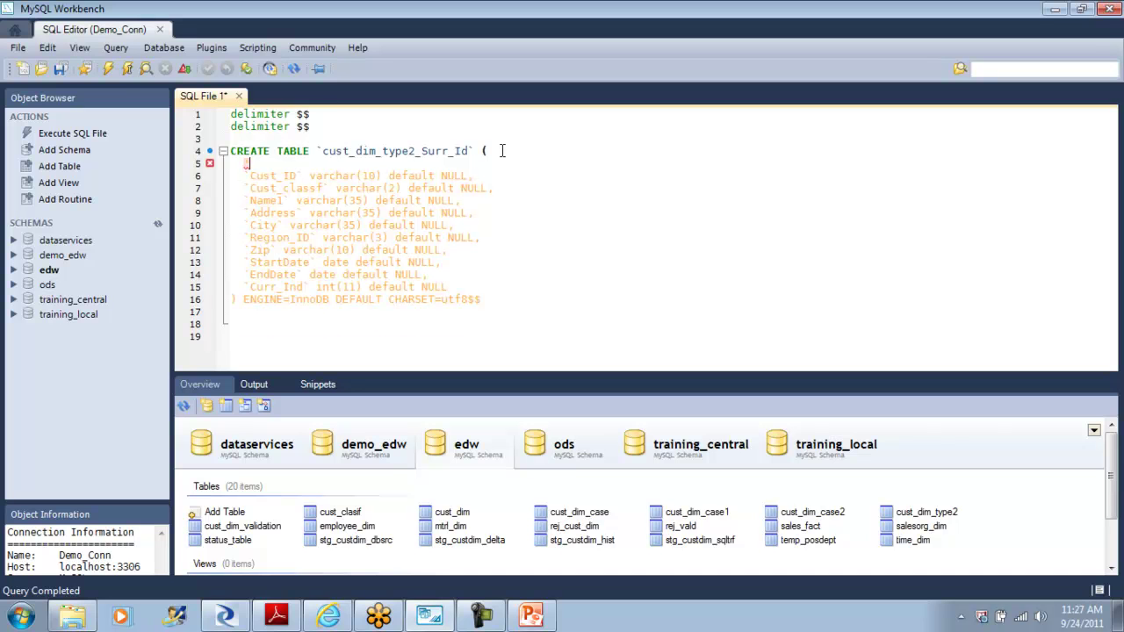
pyautogui.press('BackSpace')
# Step: Add a leading Cust_Surr_ID int column by duplicating the Cust_ID definition line
pyautogui.moveTo(482, 180); pyautogui.dragTo(247, 177)
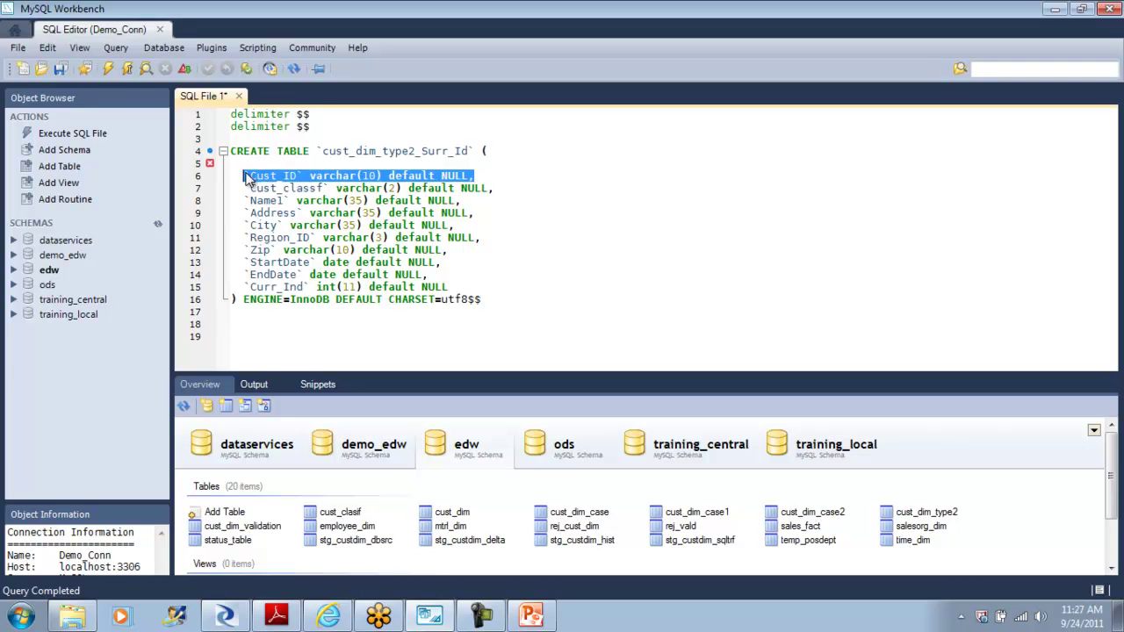
pyautogui.hotkey('ctrl', 'c')
pyautogui.click(255, 165)
pyautogui.hotkey('ctrl', 'v')
pyautogui.click(289, 164)
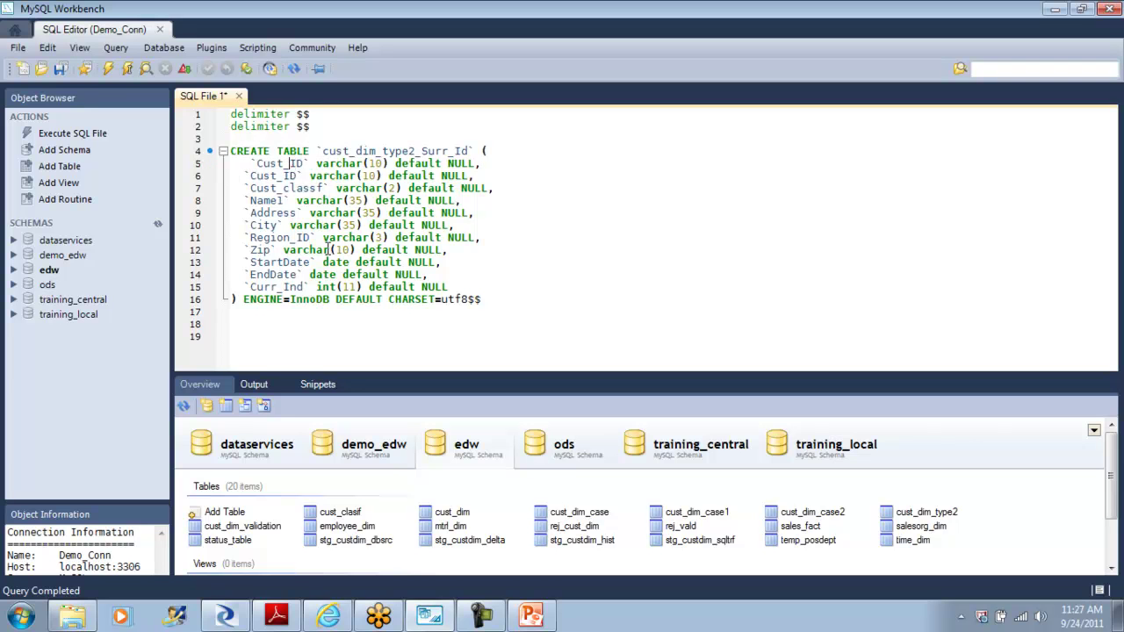
pyautogui.write('_')
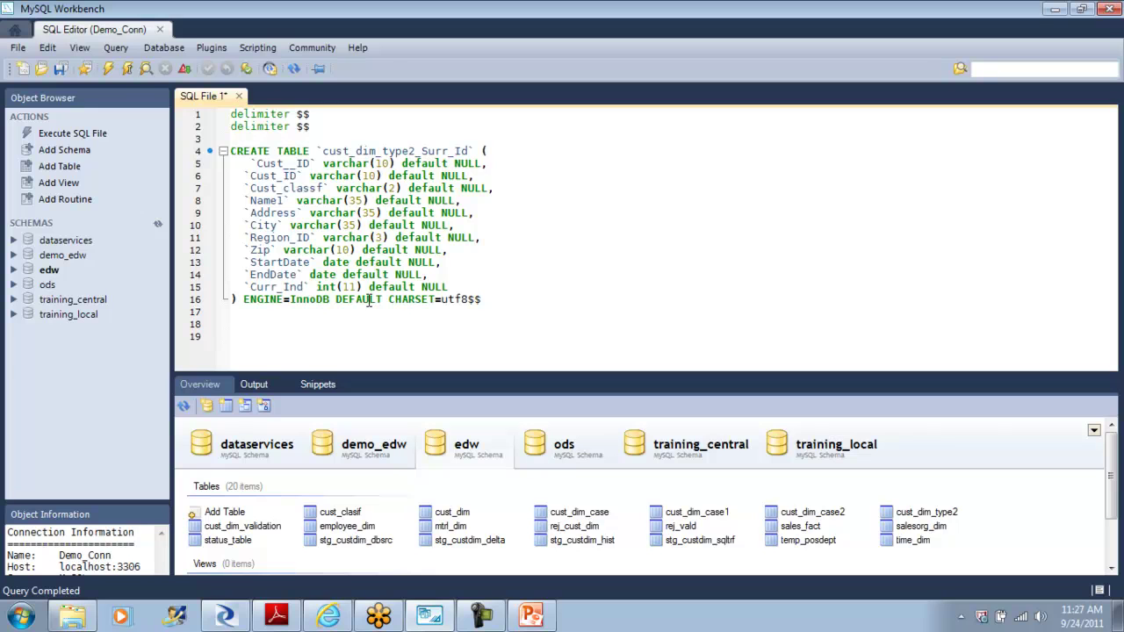
pyautogui.write('Surr')
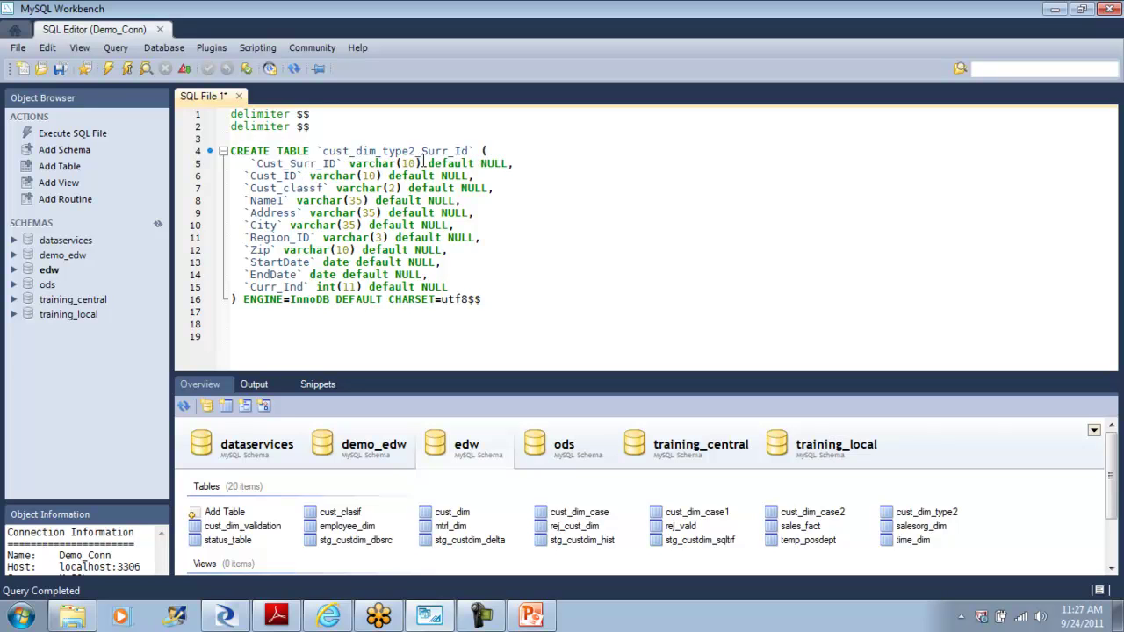
pyautogui.moveTo(422, 163); pyautogui.dragTo(350, 164)
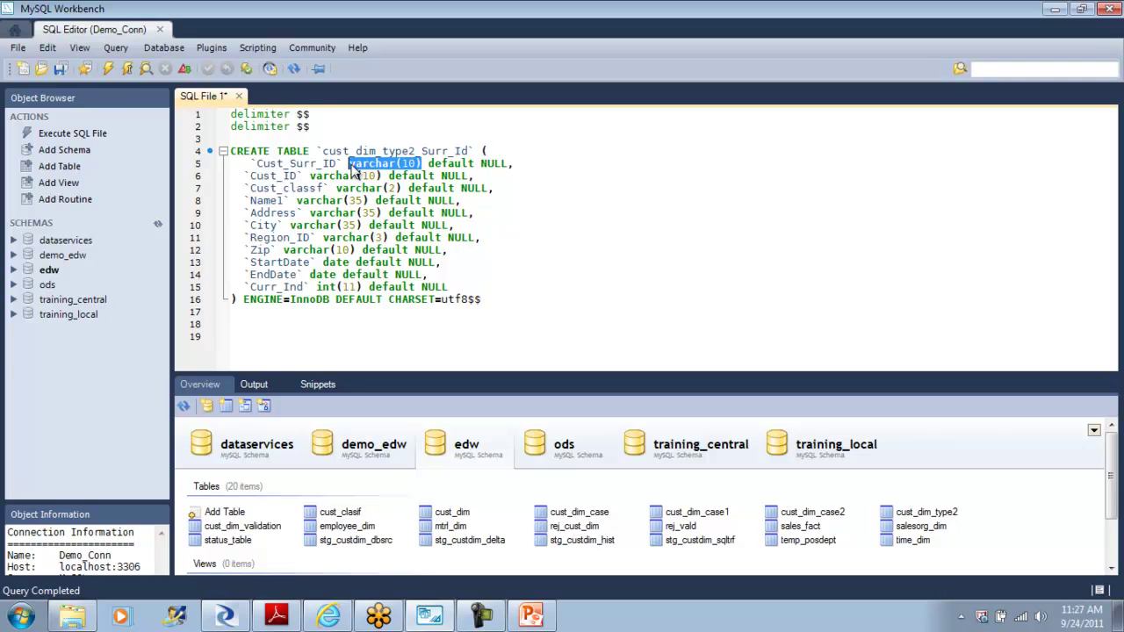
pyautogui.write('int')
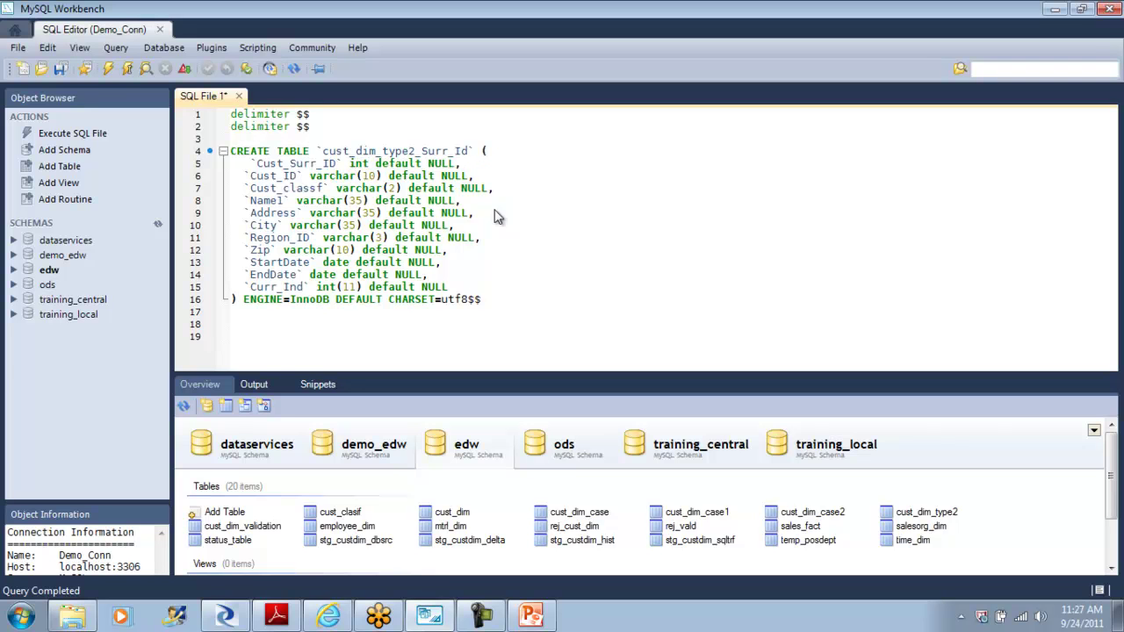
pyautogui.click(571, 292)
# Step: Execute the script, refresh edw, and select rows from cust_dim_type2_surr_id (0 records)
pyautogui.click(107, 72)
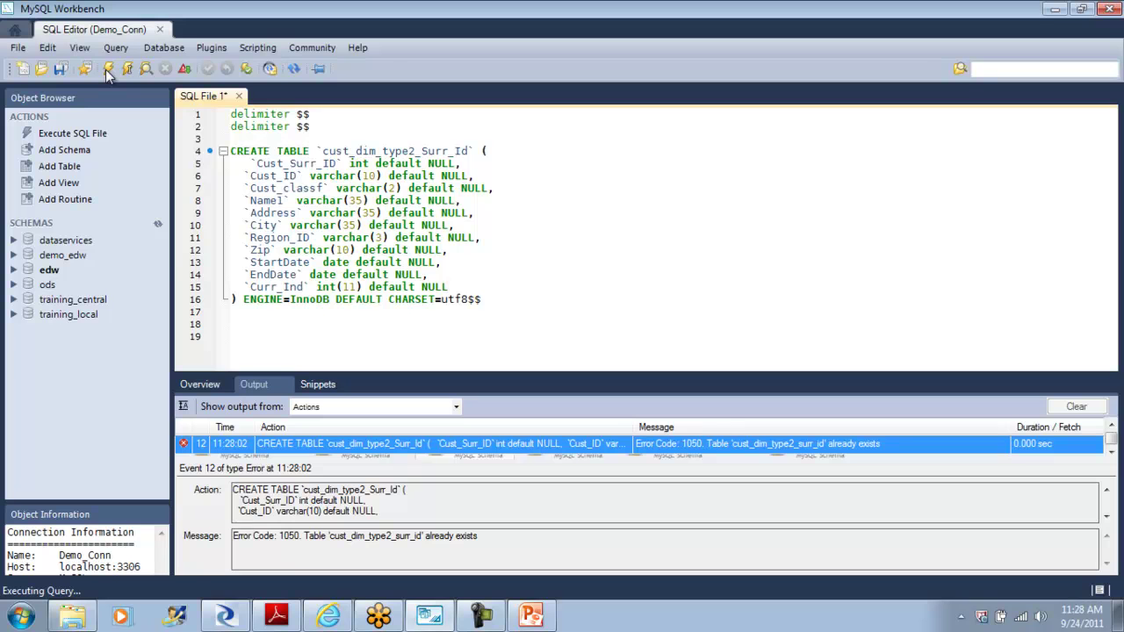
pyautogui.click(217, 390)
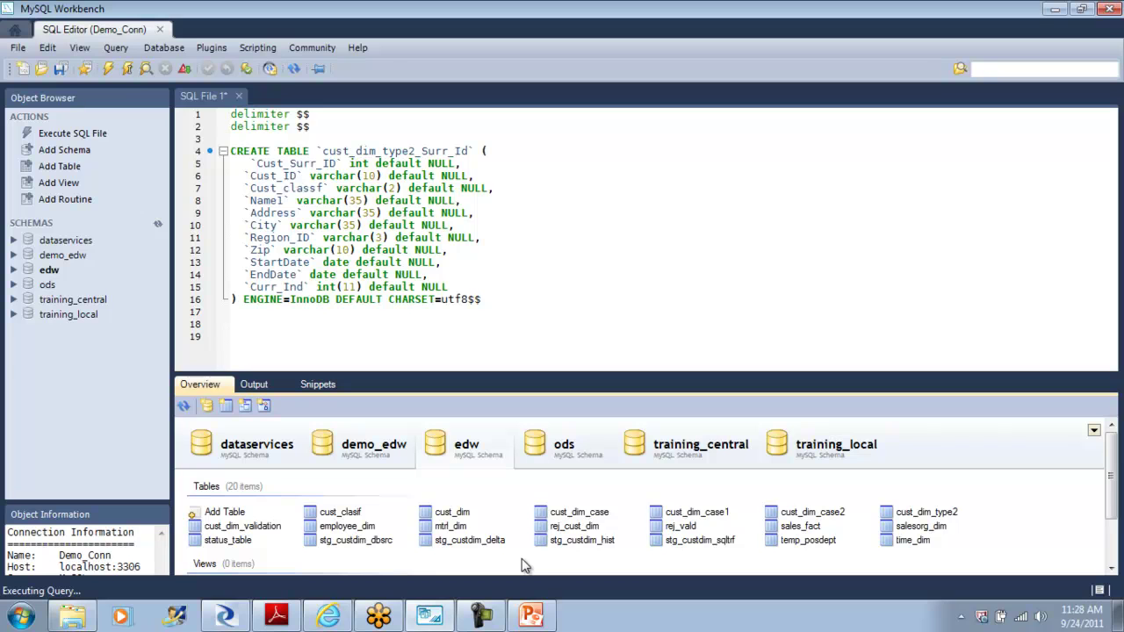
pyautogui.click(157, 223)
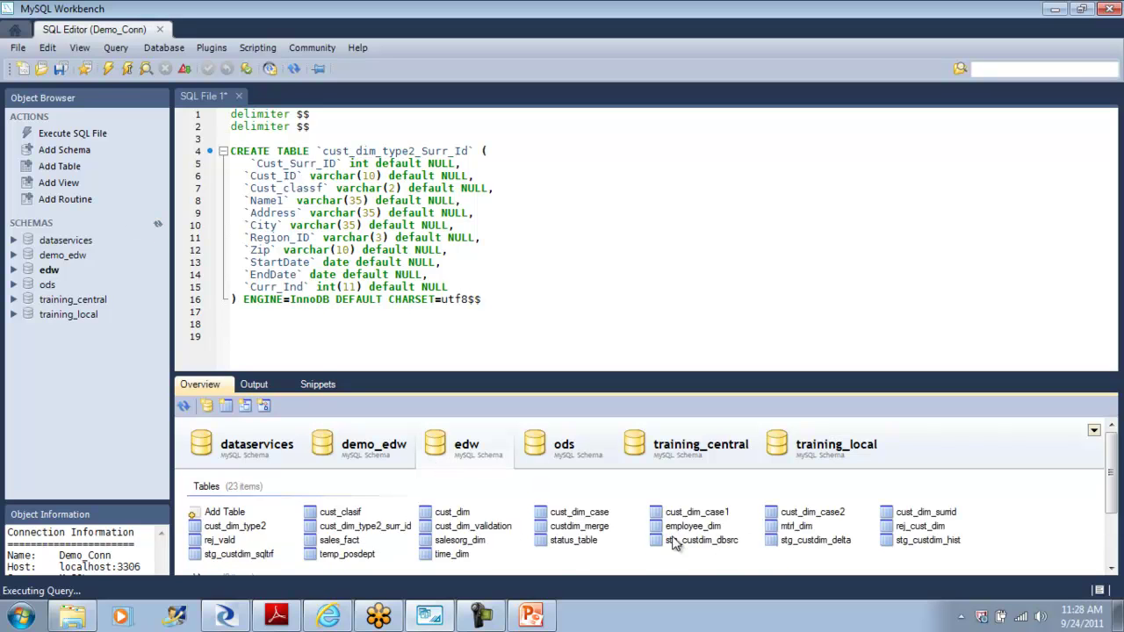
pyautogui.rightClick(383, 527)
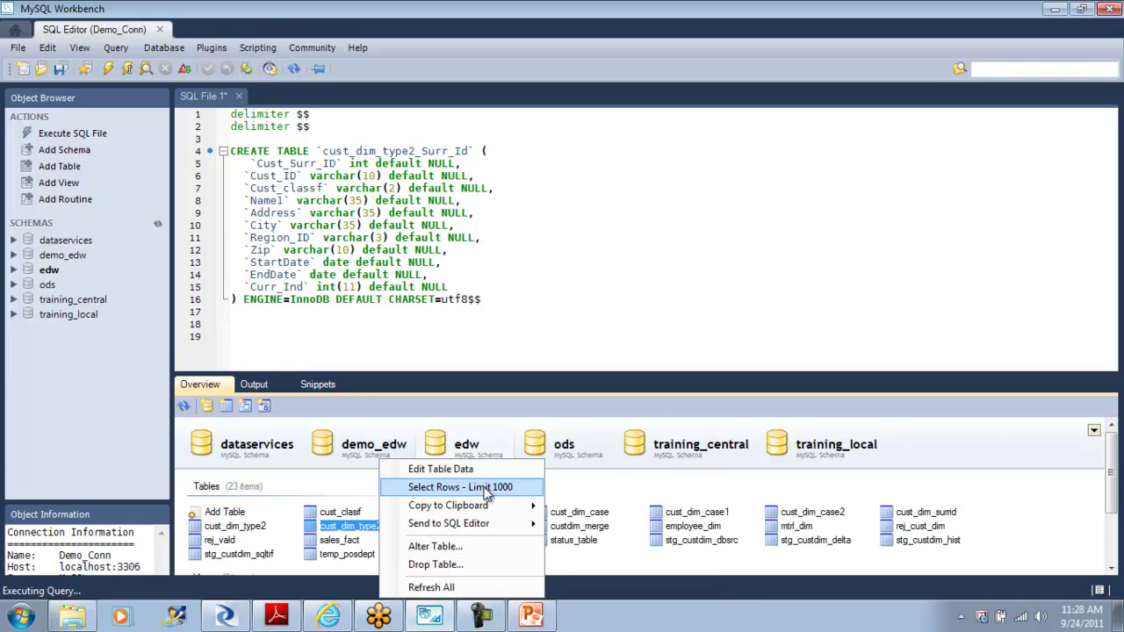
pyautogui.click(482, 489)
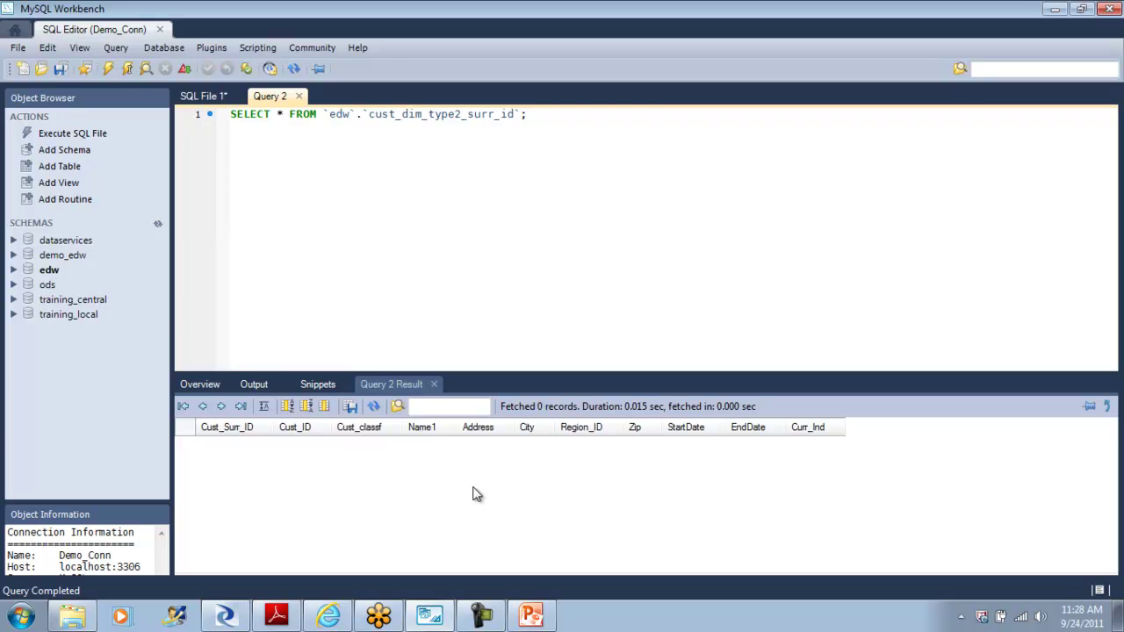
# Step: Return to Designer and navigate back from the surrogate ID data flow to the work flow view
pyautogui.click(225, 617)
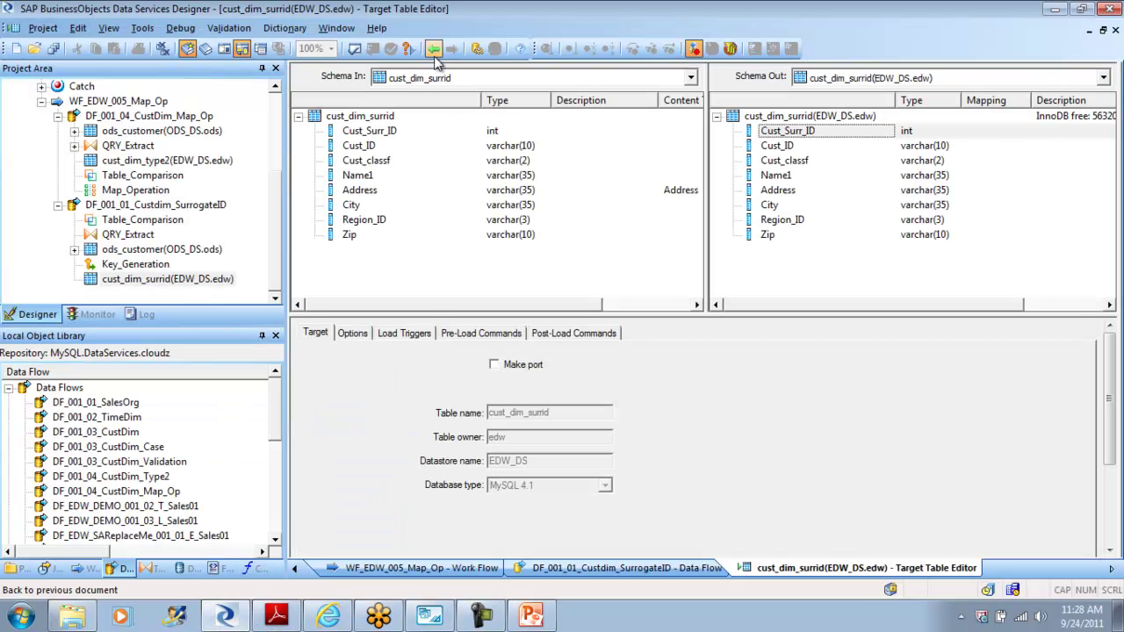
pyautogui.click(434, 51)
pyautogui.click(529, 392)
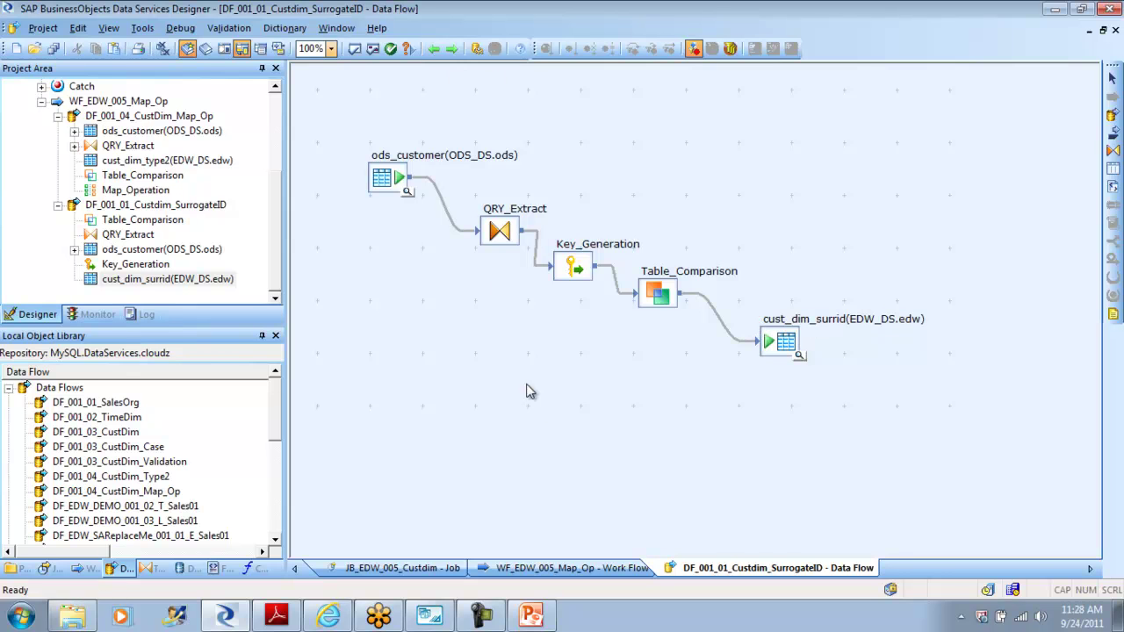
pyautogui.click(433, 51)
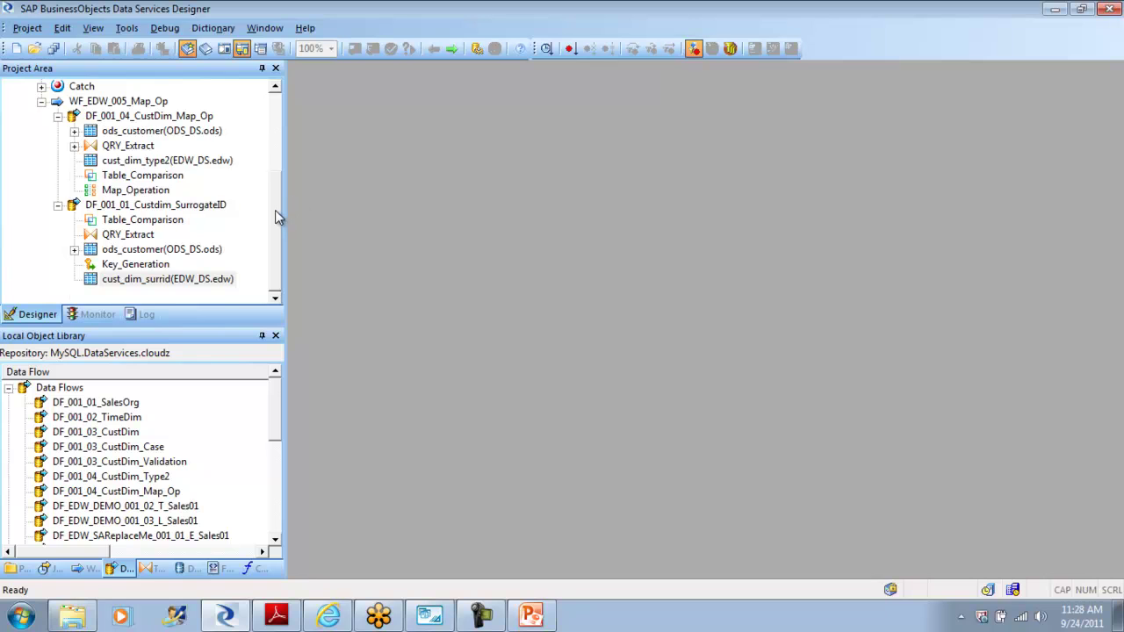
pyautogui.moveTo(275, 217); pyautogui.dragTo(275, 122)
# Step: Open WF_EDW_005_Map_Op and delete DF_001_01_Custdim_SurrogateID from it
pyautogui.click(50, 237)
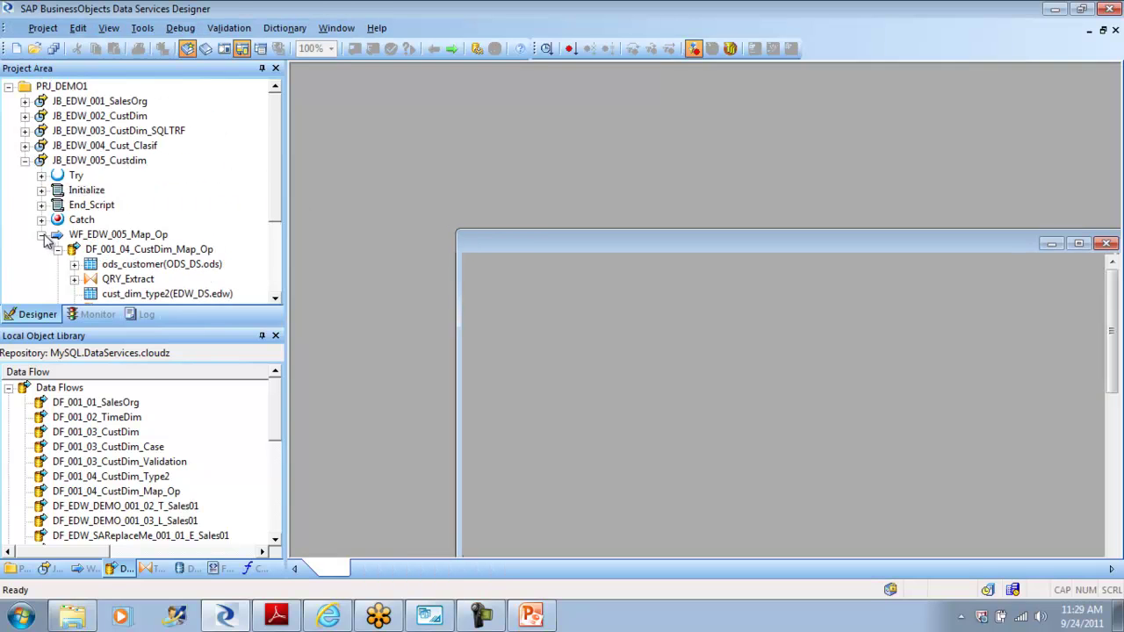
pyautogui.click(44, 237)
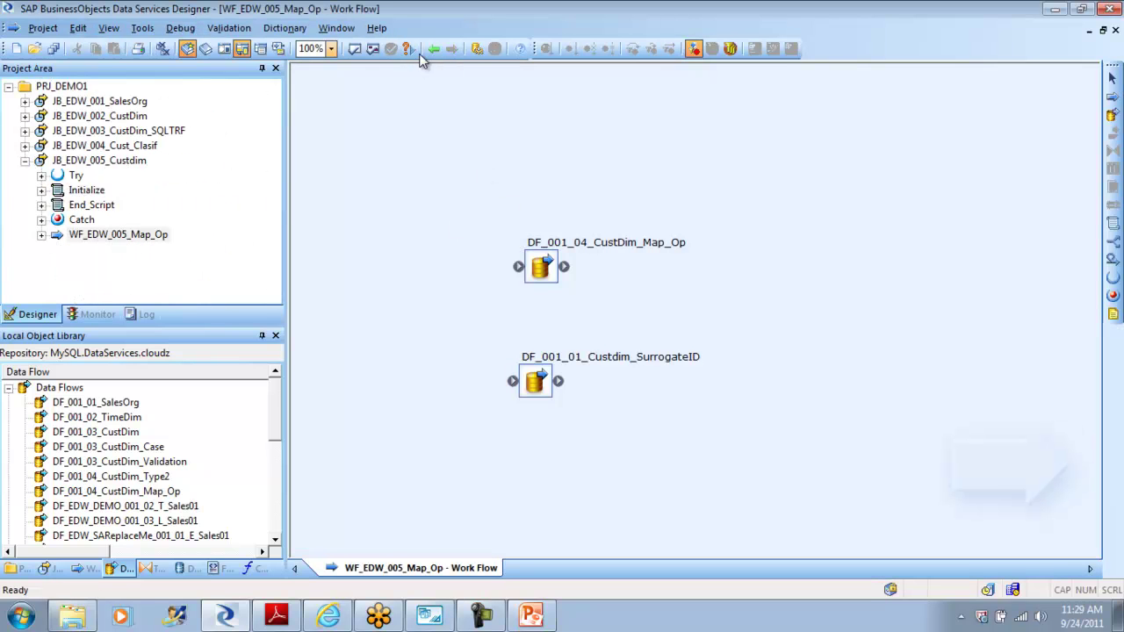
pyautogui.click(534, 382)
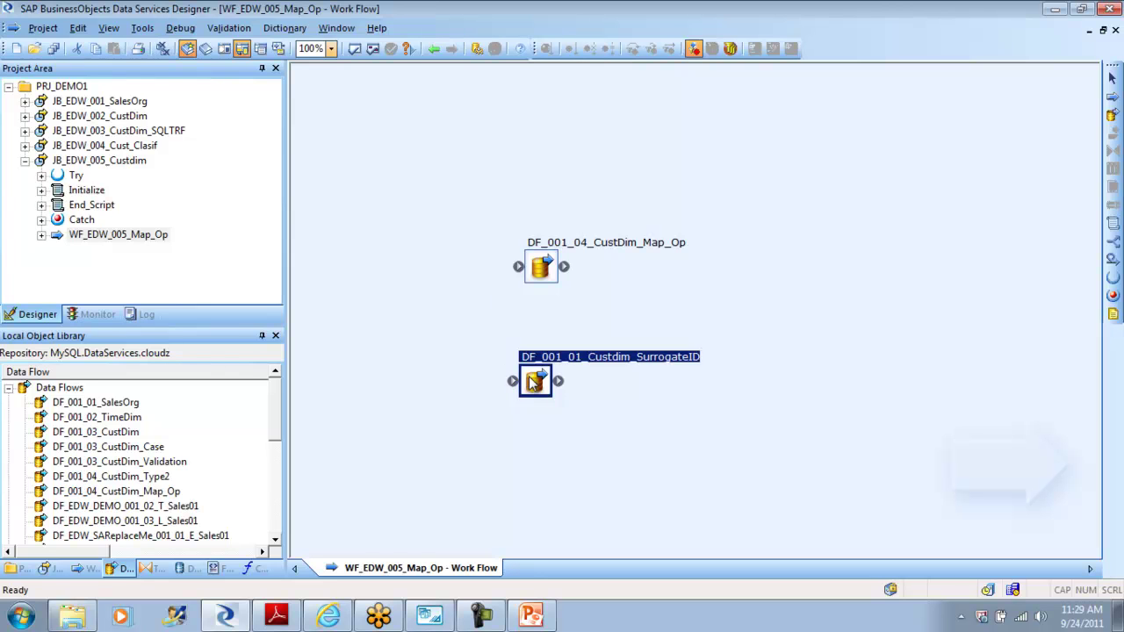
pyautogui.press('Delete')
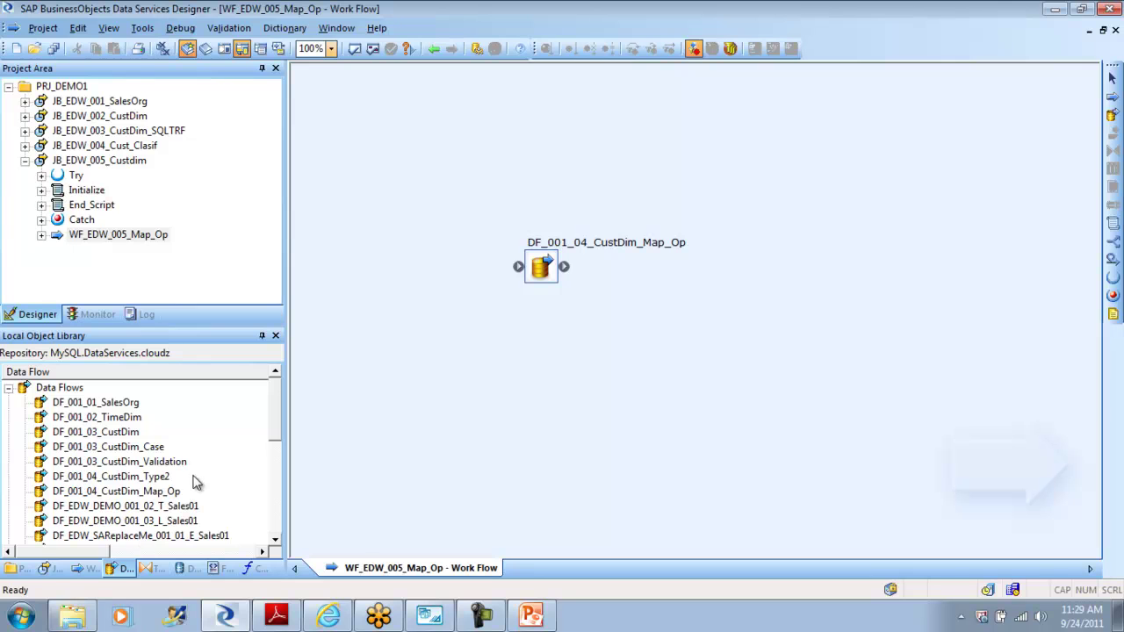
pyautogui.click(156, 480)
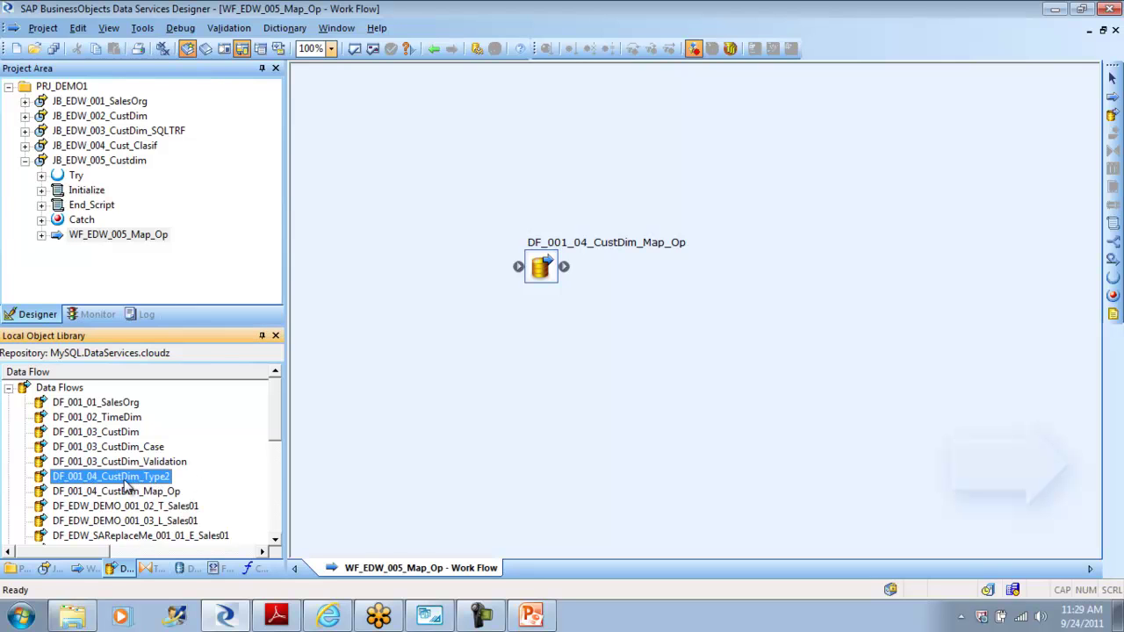
# Step: Replicate DF_001_04_CustDim_Type2 and rename the copy to DF_001_04_CustDim_Type2_Surr_Id
pyautogui.rightClick(125, 485)
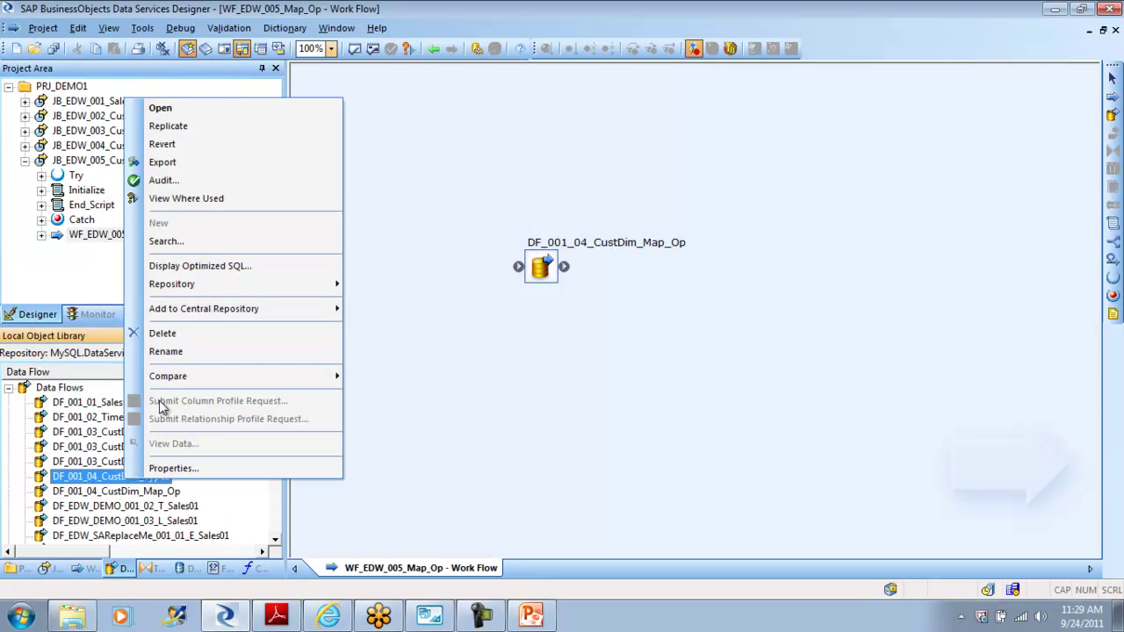
pyautogui.click(192, 127)
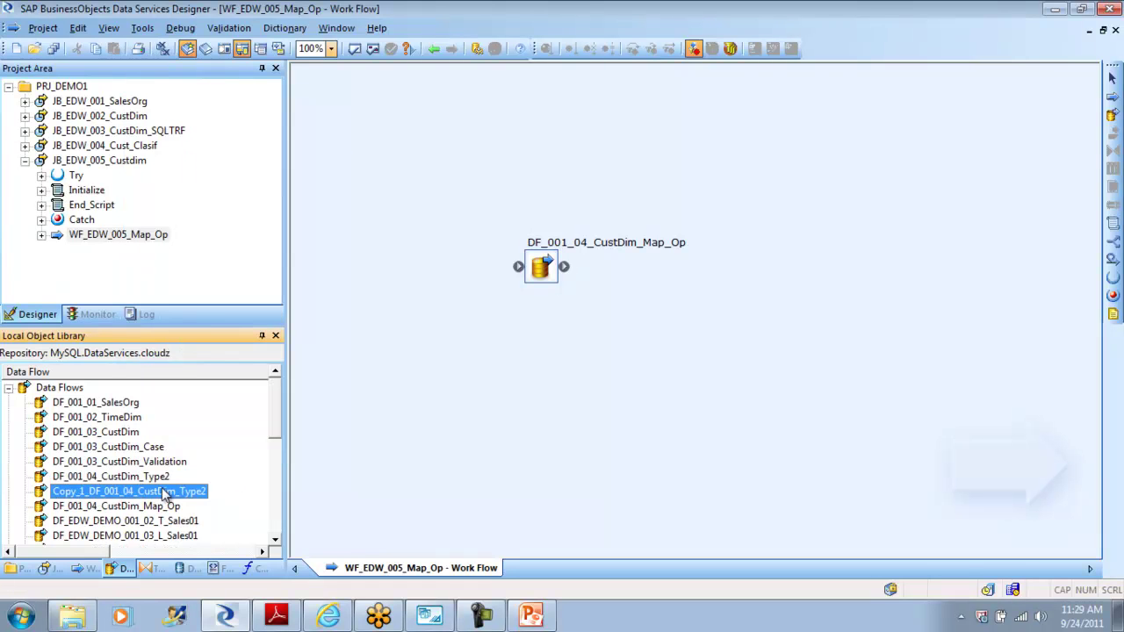
pyautogui.rightClick(111, 495)
pyautogui.click(186, 367)
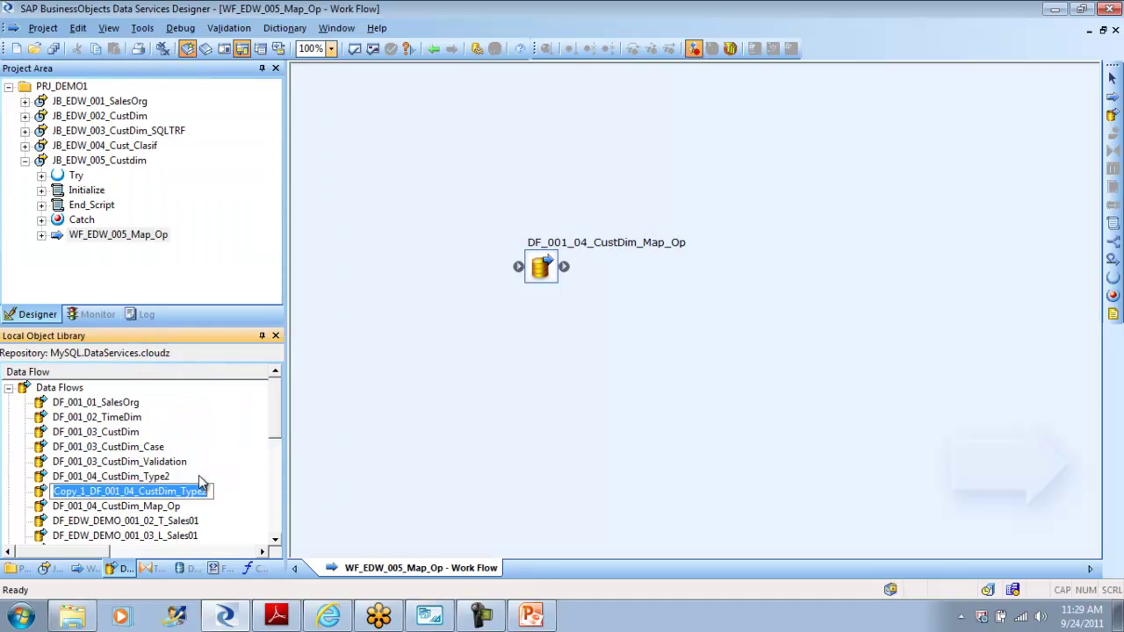
pyautogui.press('End')
pyautogui.write('_Surr_Id')
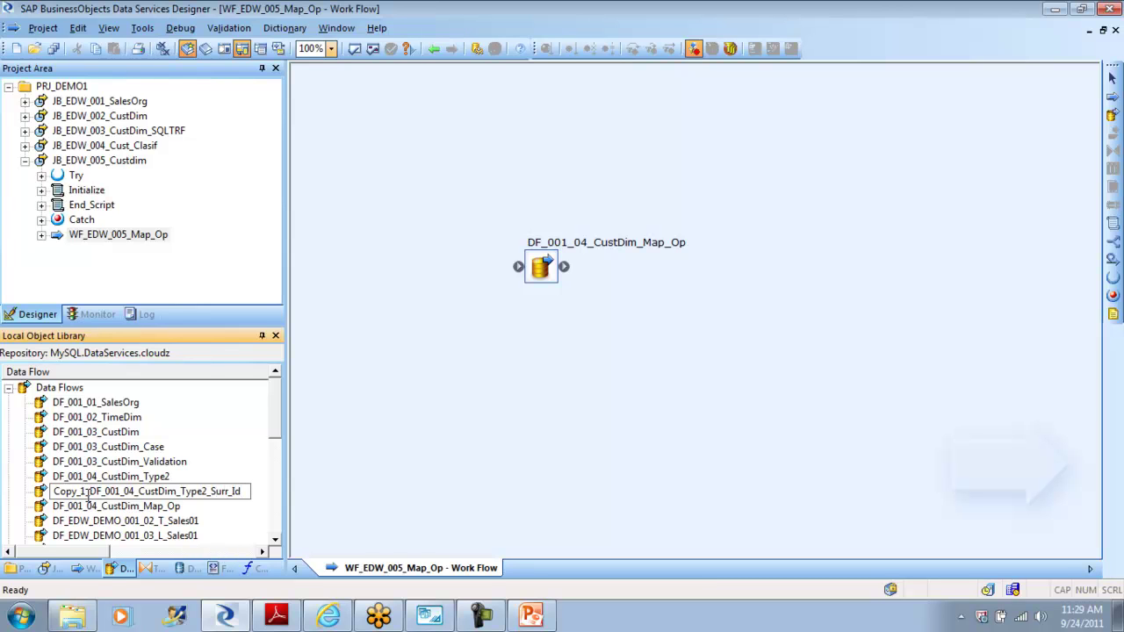
pyautogui.press('BackSpace')
pyautogui.press('BackSpace')
pyautogui.press('BackSpace')
pyautogui.press('BackSpace')
pyautogui.press('BackSpace')
pyautogui.press('BackSpace')
pyautogui.press('BackSpace')
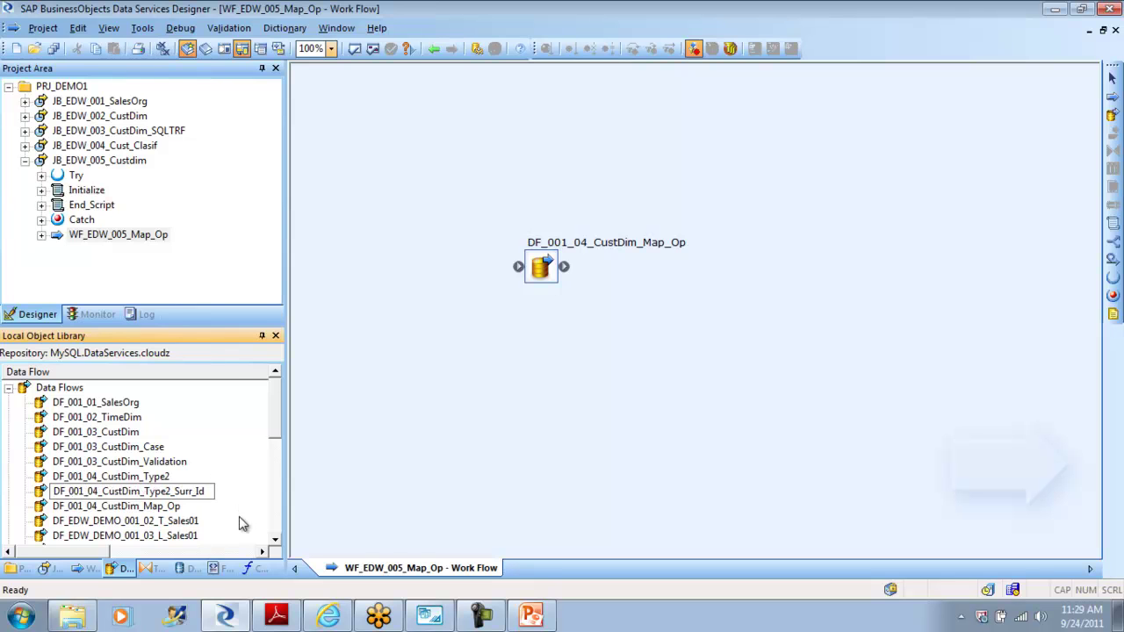
pyautogui.press('Return')
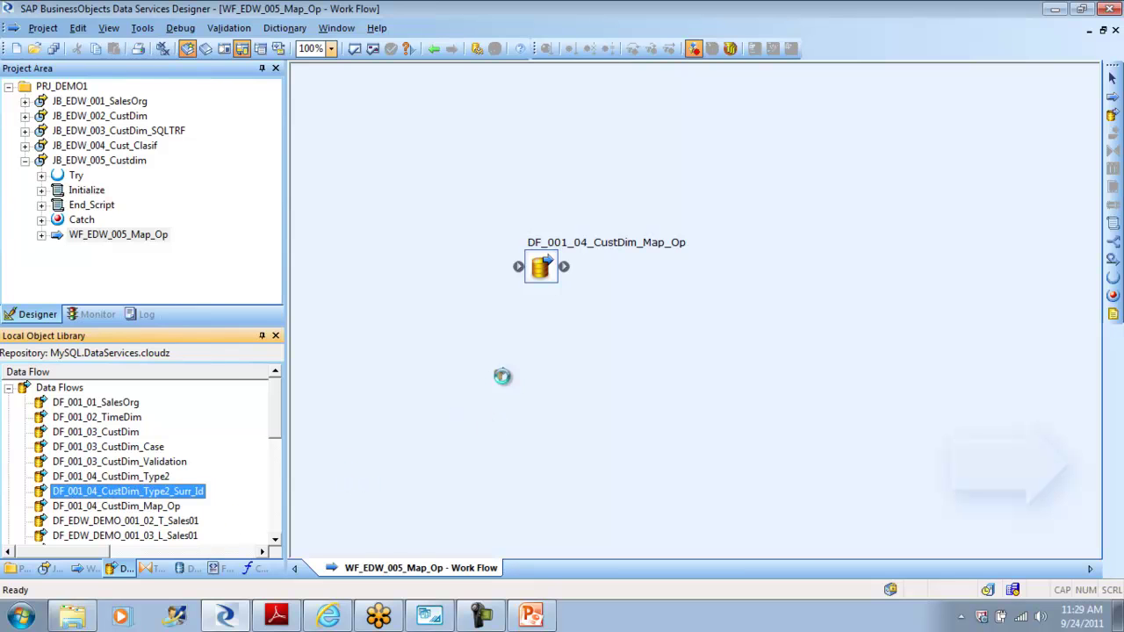
# Step: Add DF_001_04_CustDim_Type2_Surr_Id to the work flow, open it, and delete the QRY_Extract–Table_Comparison link
pyautogui.moveTo(533, 410); pyautogui.dragTo(537, 378)
pyautogui.doubleClick(537, 376)
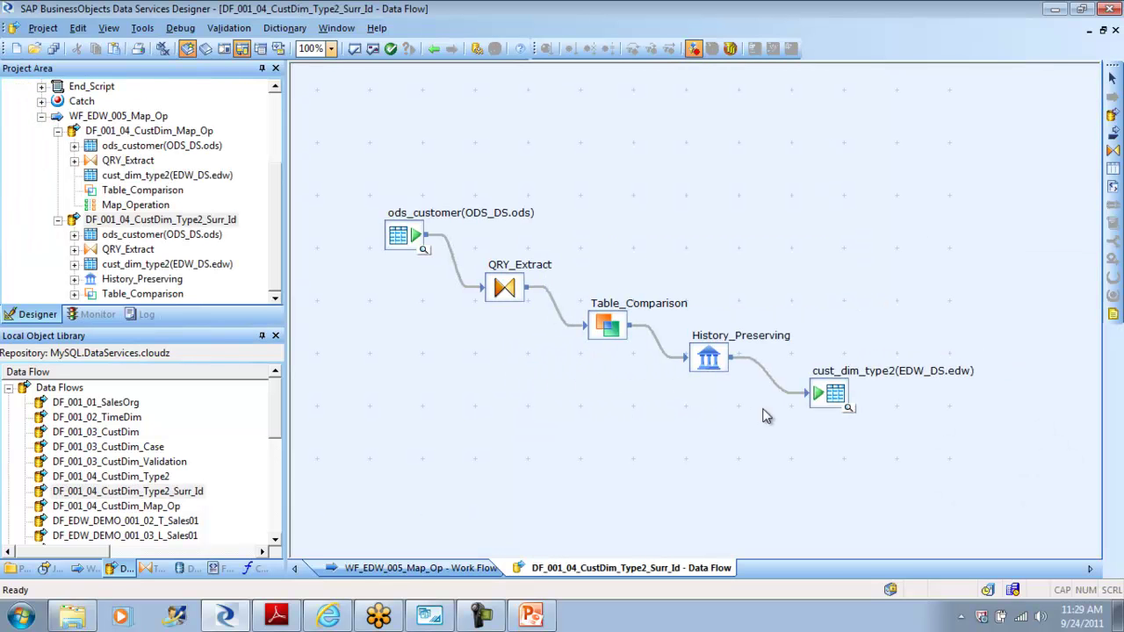
pyautogui.click(553, 302)
pyautogui.press('Delete')
# Step: Insert a Key_Generation transform above Table_Comparison and connect QRY_Extract's output into it
pyautogui.click(152, 569)
pyautogui.click(82, 479)
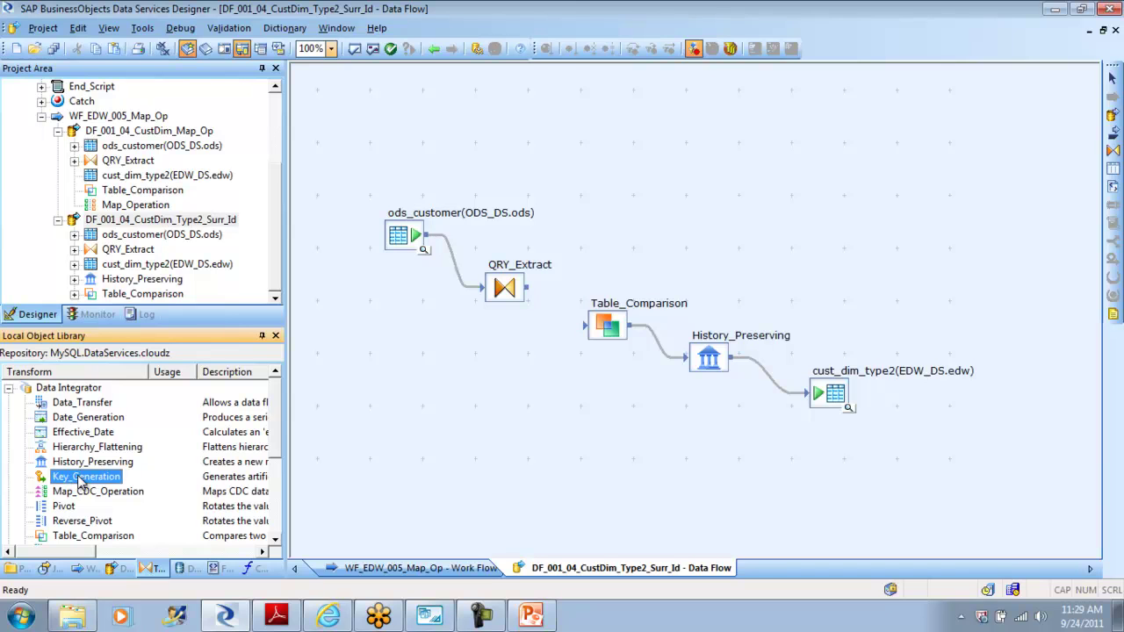
pyautogui.moveTo(82, 480); pyautogui.dragTo(594, 172)
pyautogui.moveTo(530, 288); pyautogui.dragTo(597, 325)
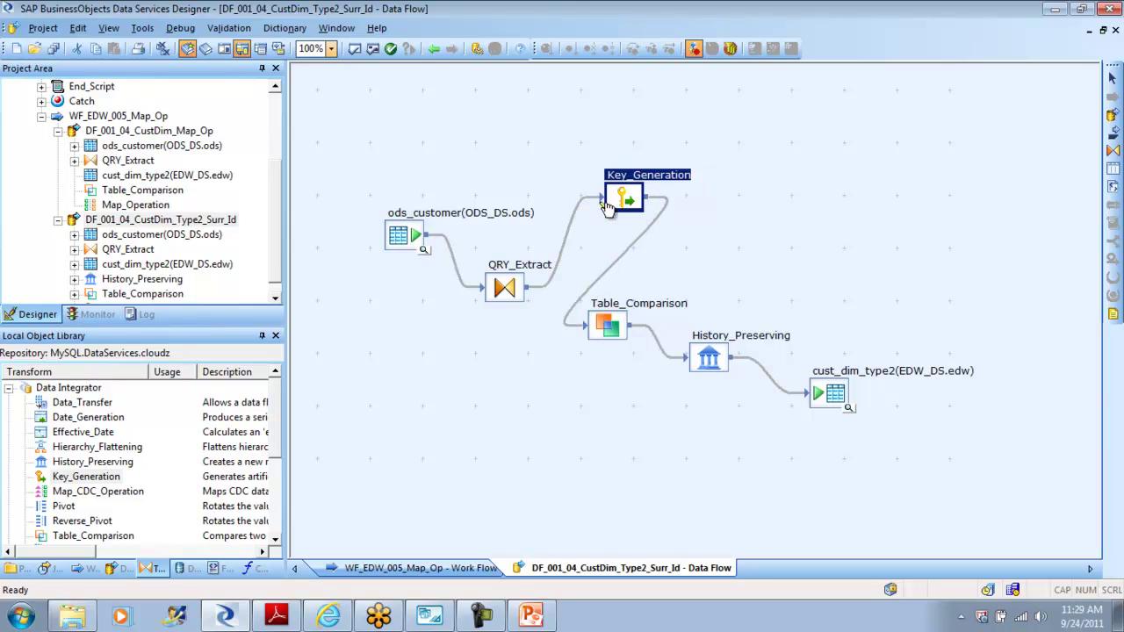
# Step: Delete the old cust_dim_type2 target table from the data flow
pyautogui.doubleClick(833, 391)
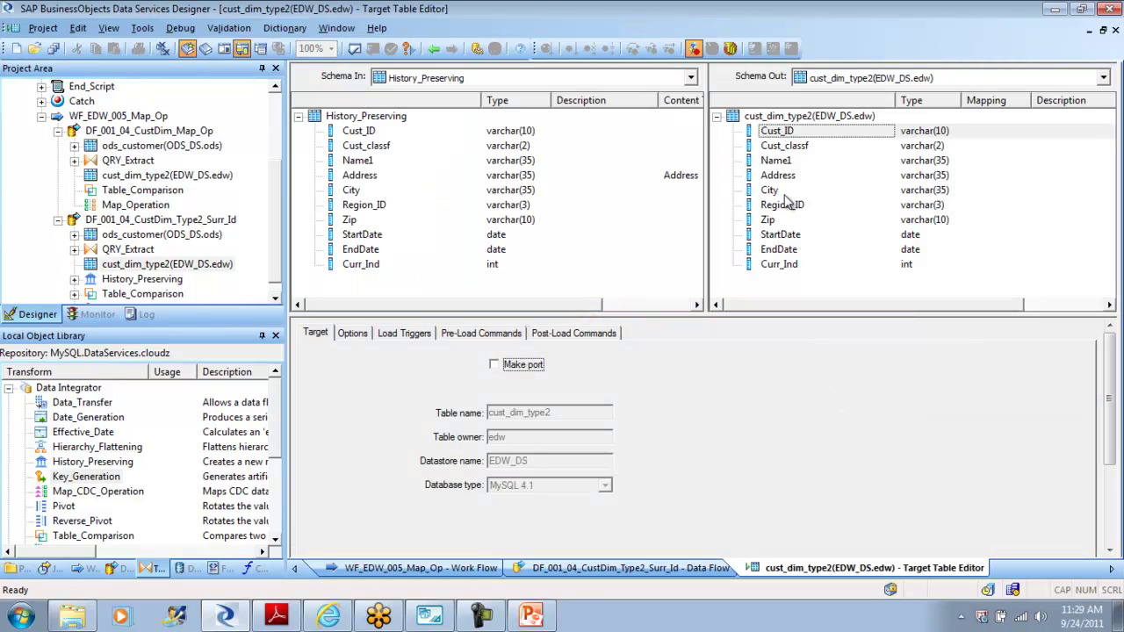
pyautogui.click(434, 48)
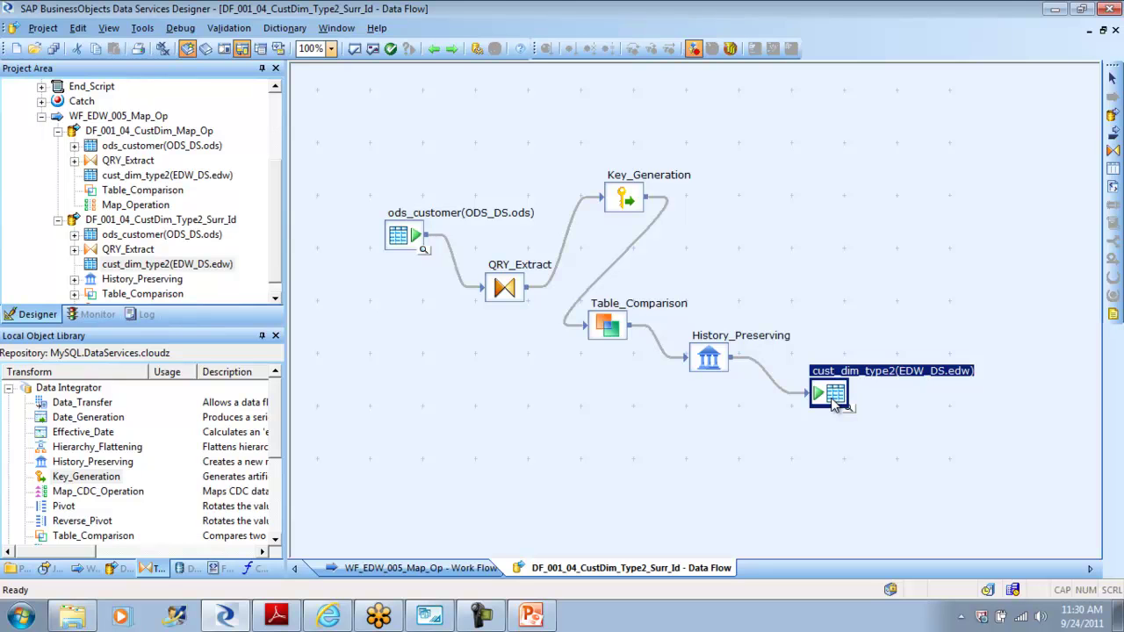
pyautogui.press('Delete')
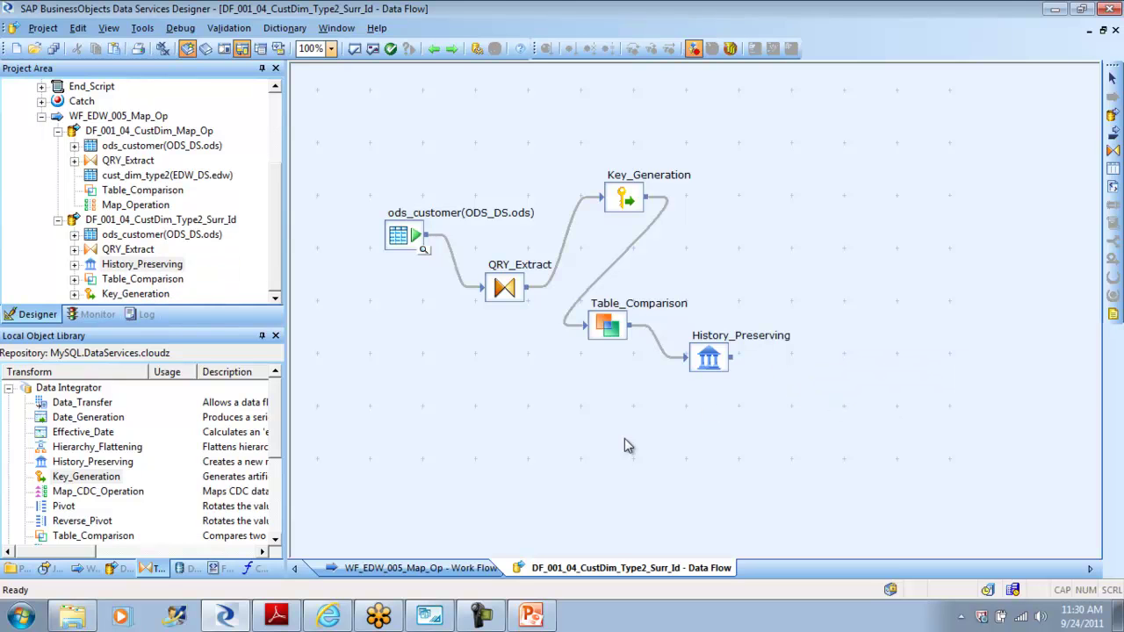
# Step: Check the cust_dim_type2_surr_id table name in MySQL Workbench, then return to Designer
pyautogui.click(443, 619)
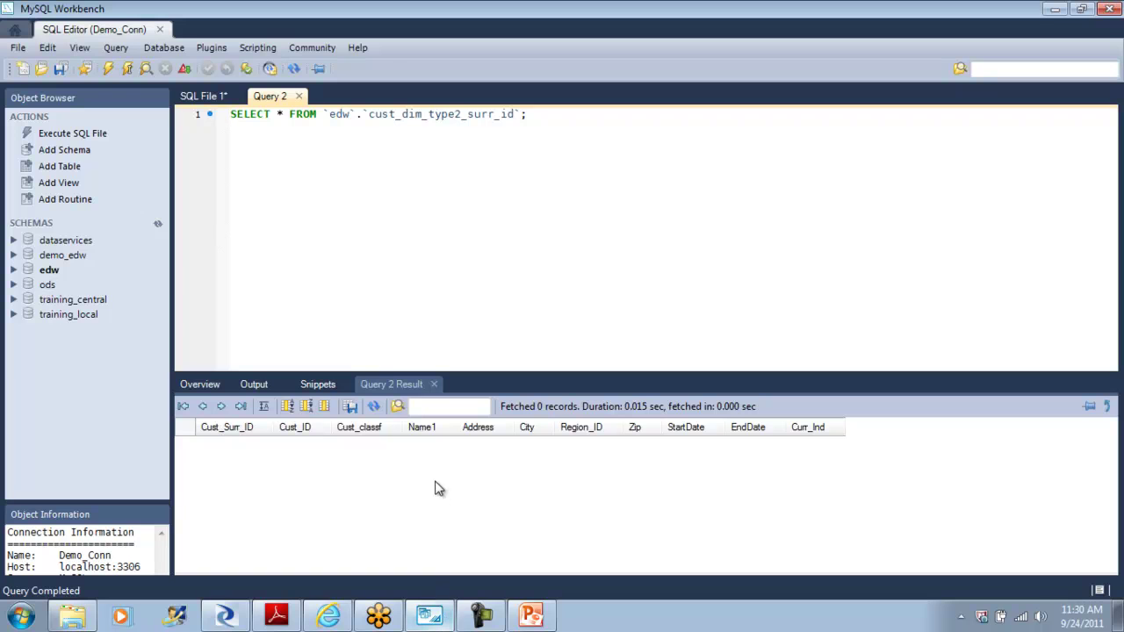
pyautogui.doubleClick(423, 115)
pyautogui.hotkey('ctrl', 'c')
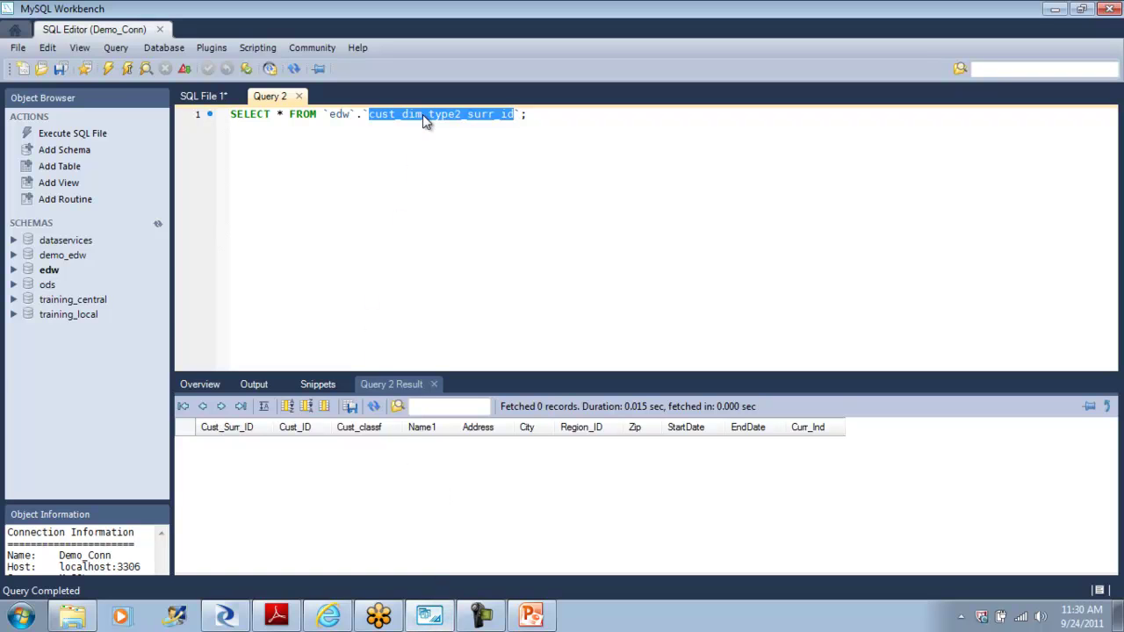
pyautogui.click(244, 615)
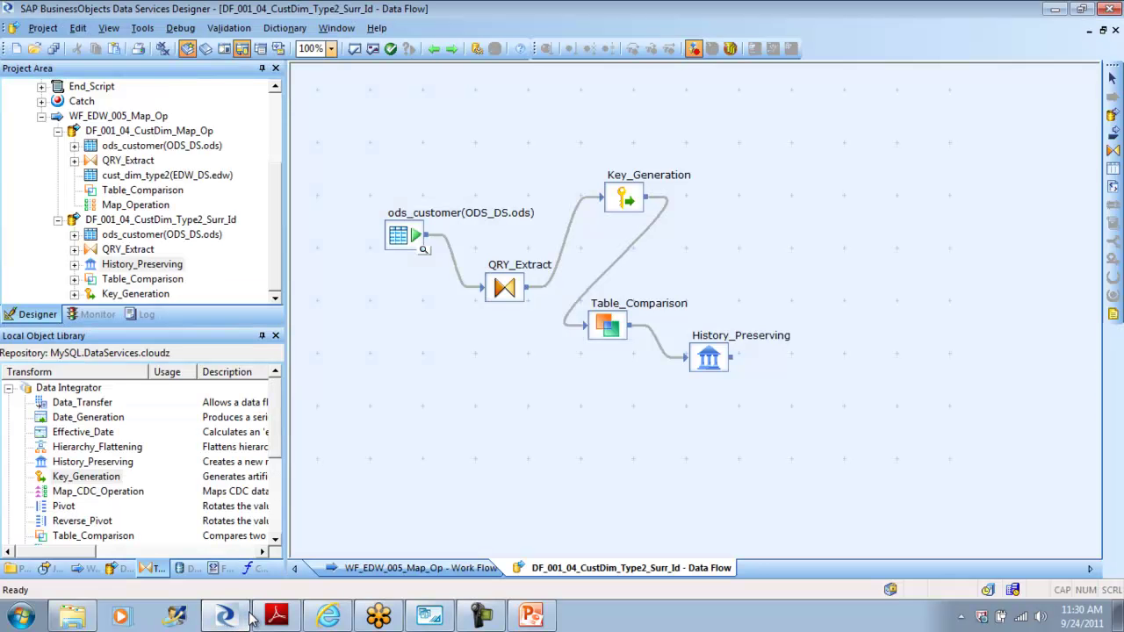
# Step: Import the cust_dim_type2_surr_id table by name into the EDW_DS datastore
pyautogui.click(188, 570)
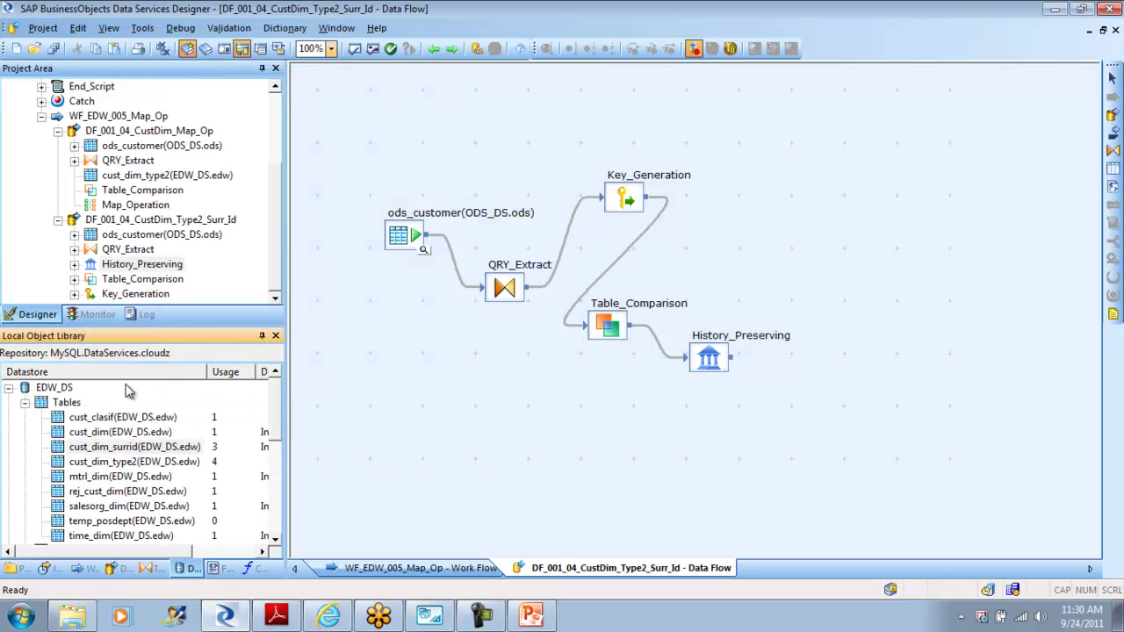
pyautogui.rightClick(70, 402)
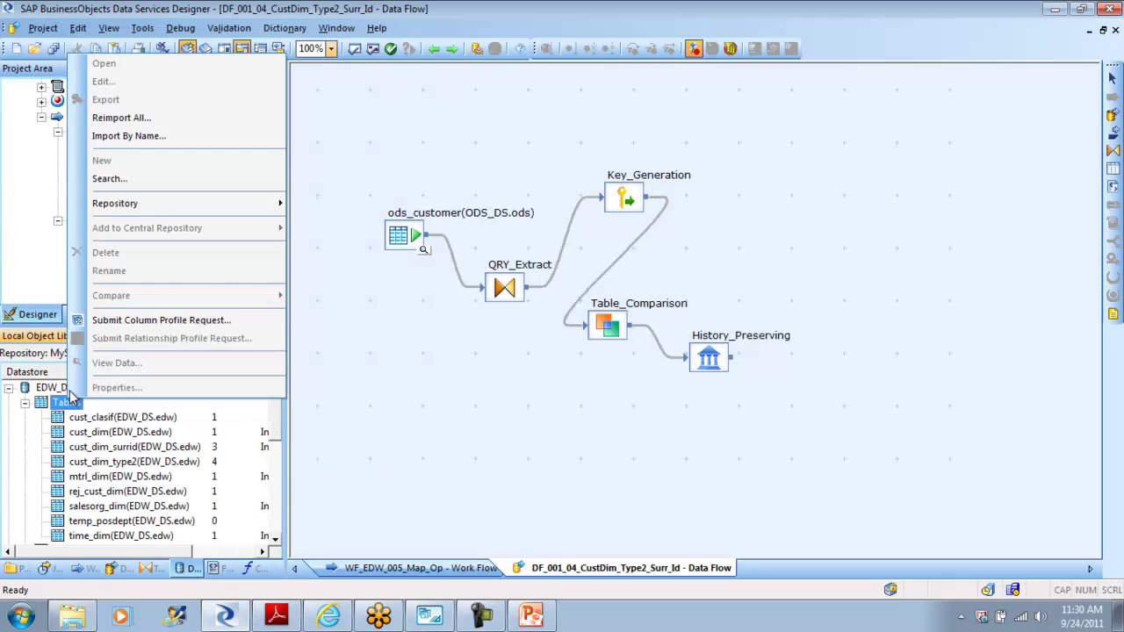
pyautogui.click(149, 137)
pyautogui.hotkey('ctrl', 'v')
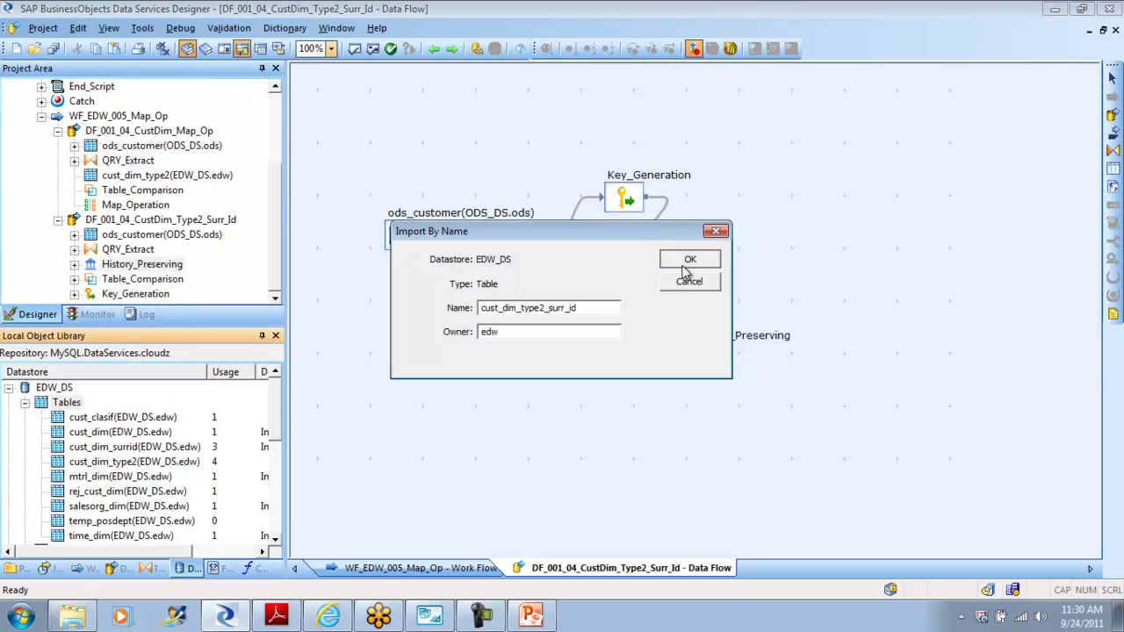
pyautogui.click(685, 260)
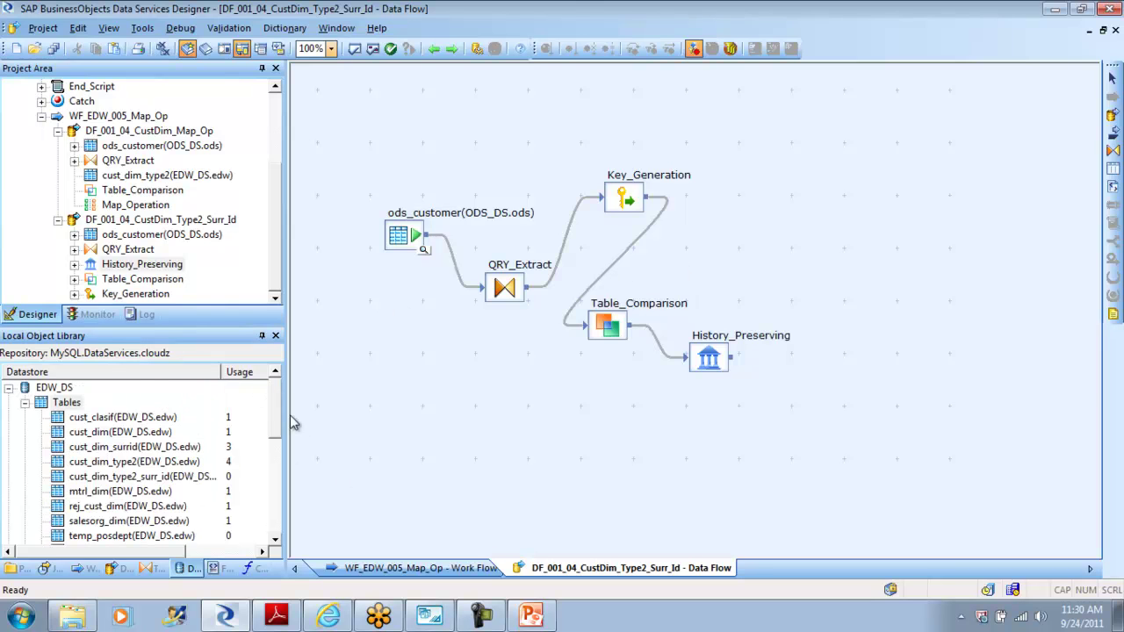
pyautogui.moveTo(276, 409)
pyautogui.mouseDown()
pyautogui.moveTo(284, 492)
pyautogui.moveTo(285, 405)
pyautogui.mouseUp()
# Step: Place cust_dim_type2_surr_id as the target after History_Preserving and connect them
pyautogui.click(102, 477)
pyautogui.moveTo(102, 477); pyautogui.dragTo(829, 403)
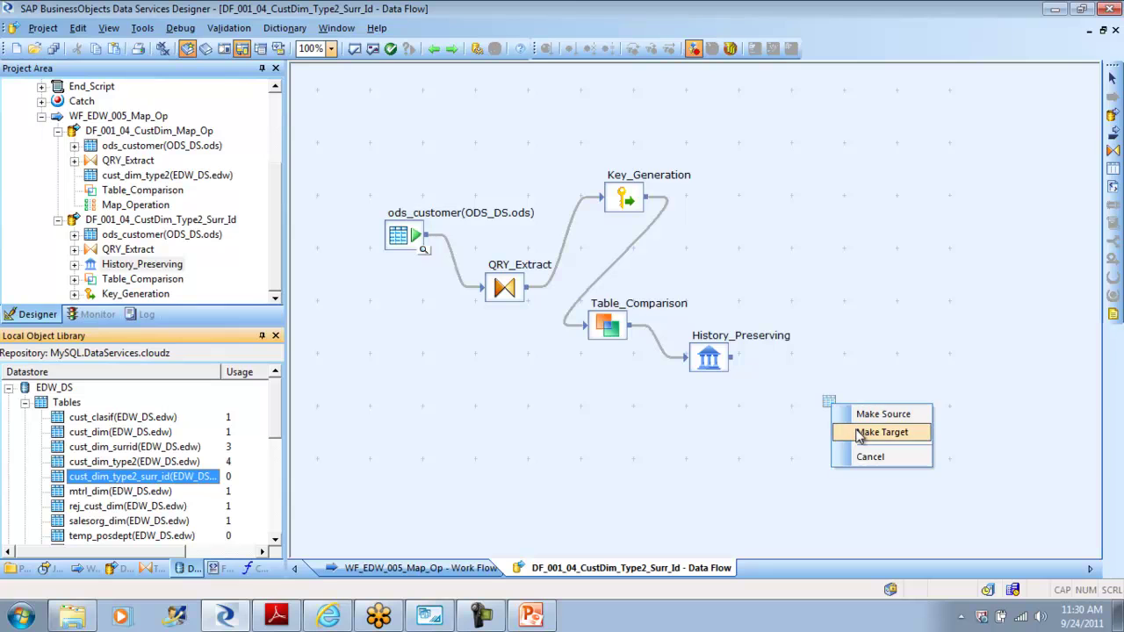
pyautogui.click(861, 433)
pyautogui.moveTo(733, 359)
pyautogui.mouseDown()
pyautogui.moveTo(868, 437)
pyautogui.moveTo(835, 422)
pyautogui.mouseUp()
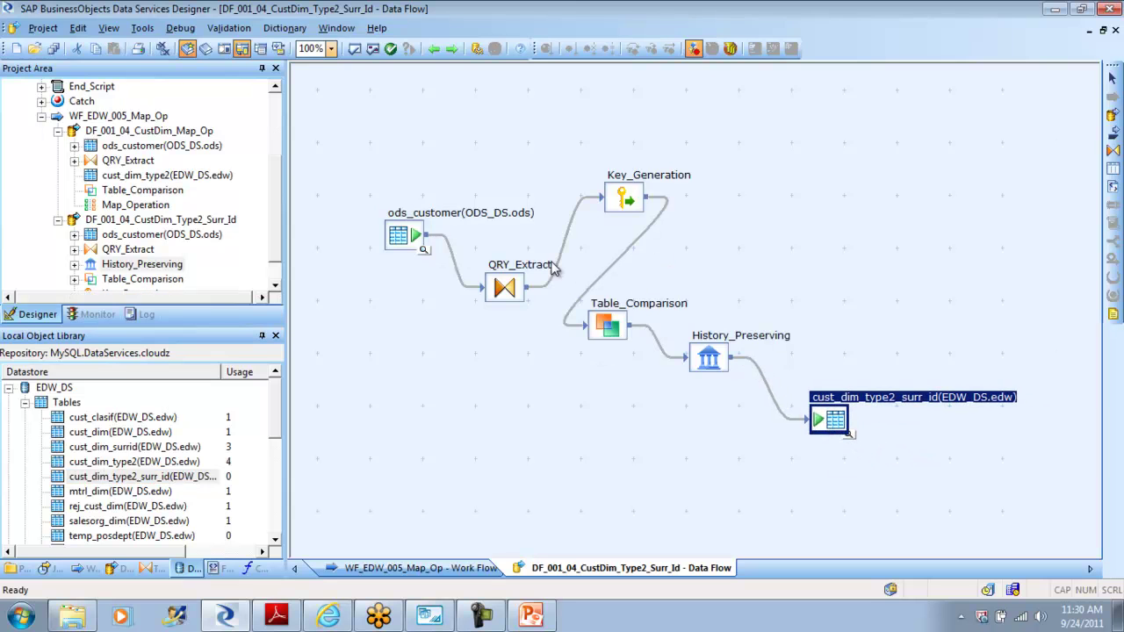
# Step: Preview the new target, check its Cust_Surr_ID column, then open the QRY_Extract query editor
pyautogui.rightClick(826, 420)
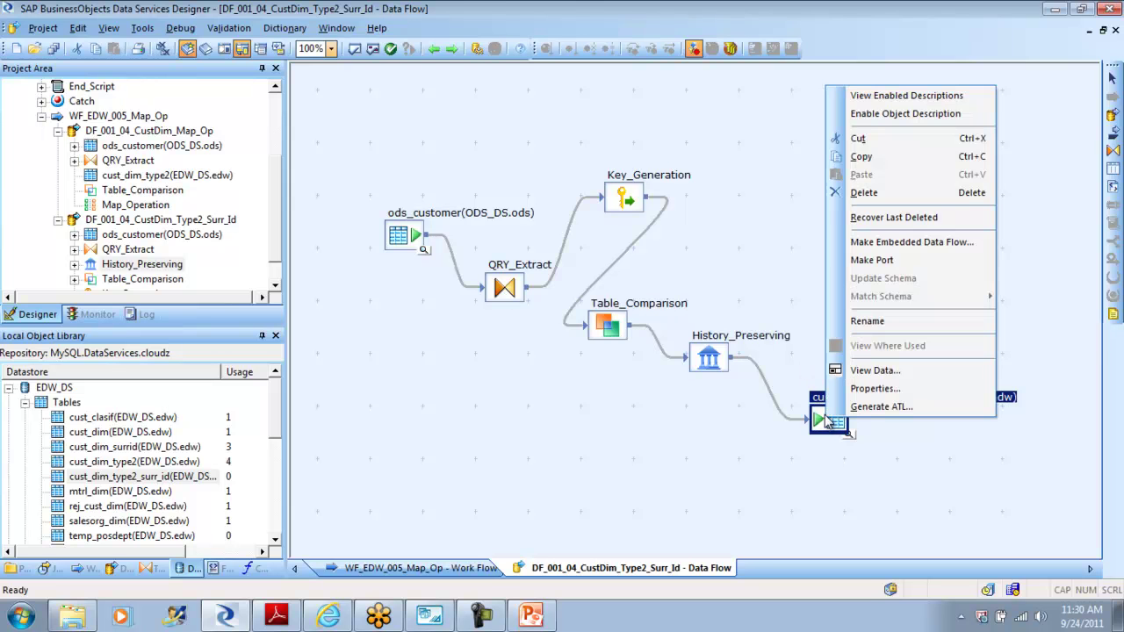
pyautogui.click(847, 432)
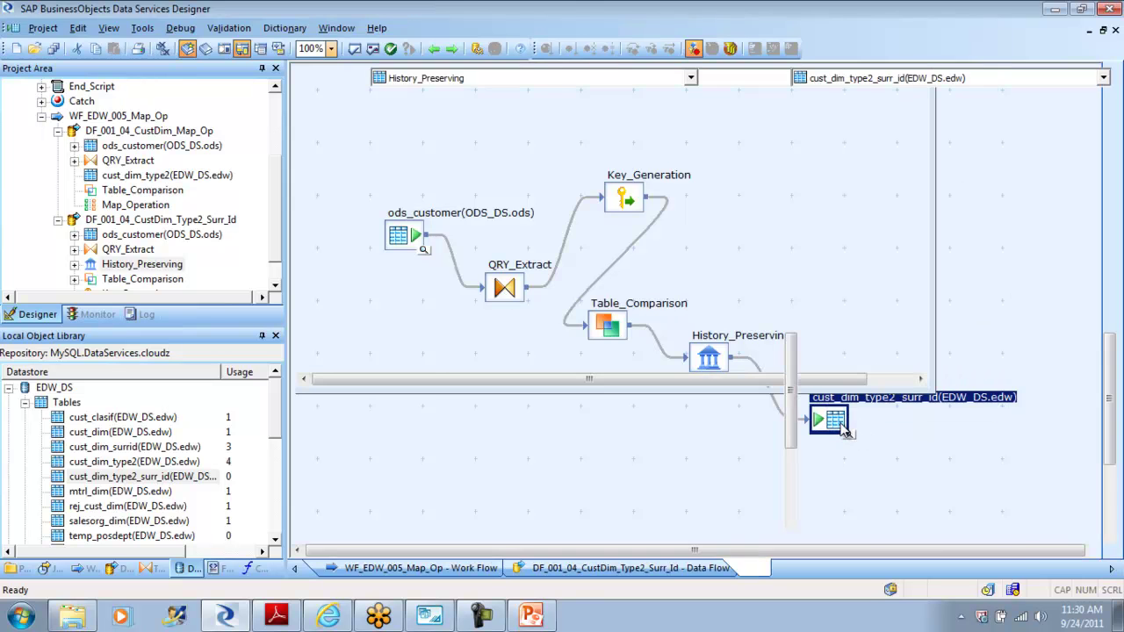
pyautogui.doubleClick(844, 428)
pyautogui.click(793, 131)
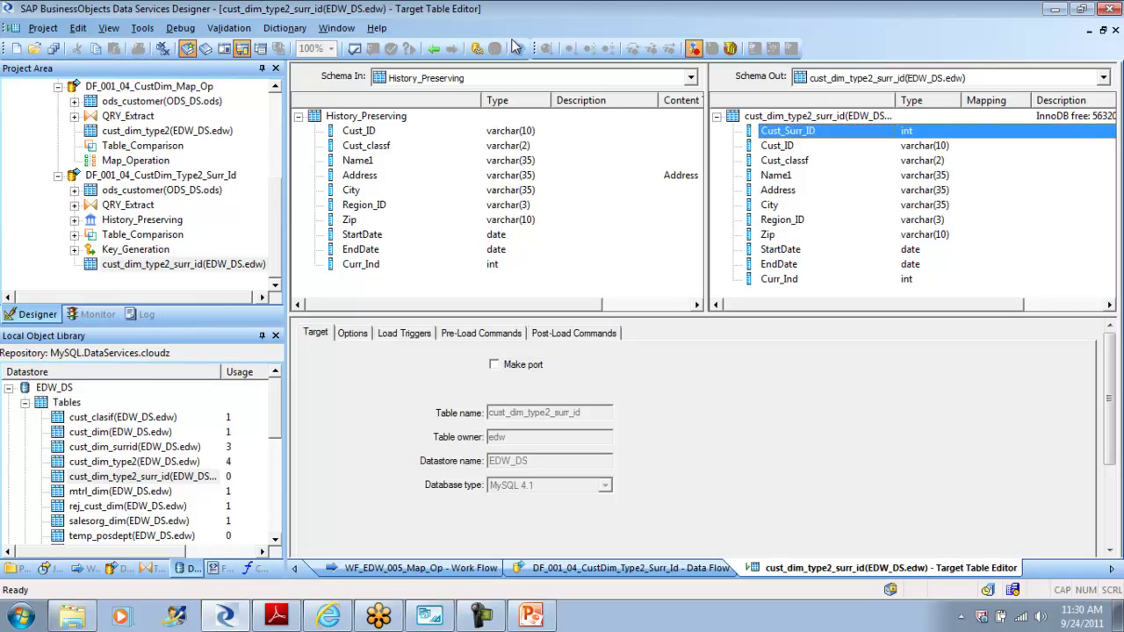
pyautogui.click(433, 50)
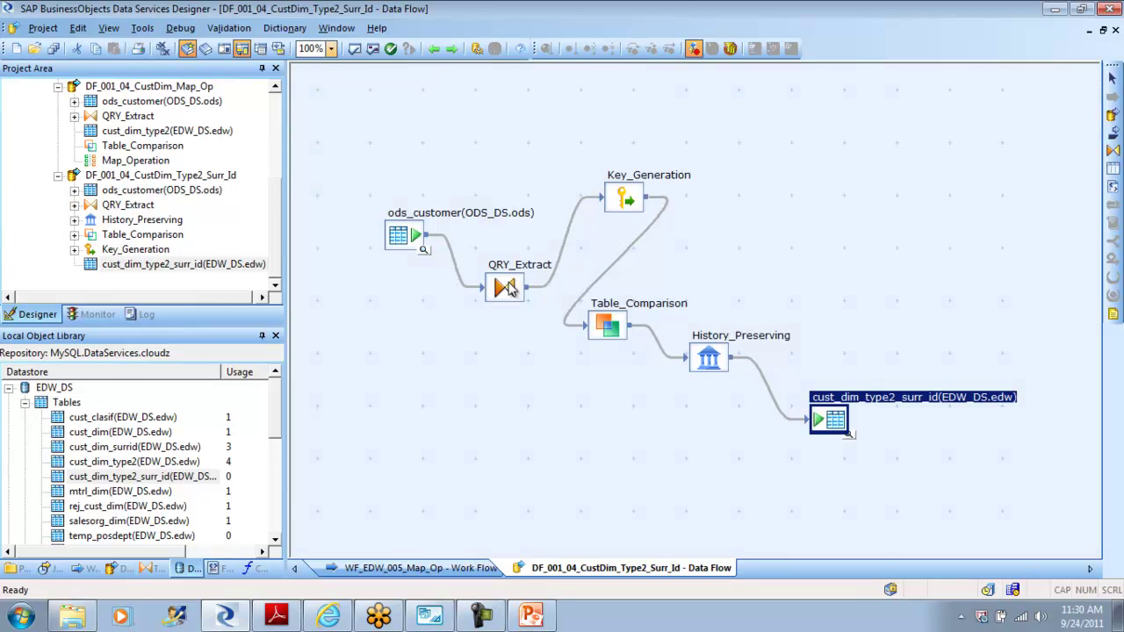
pyautogui.doubleClick(507, 285)
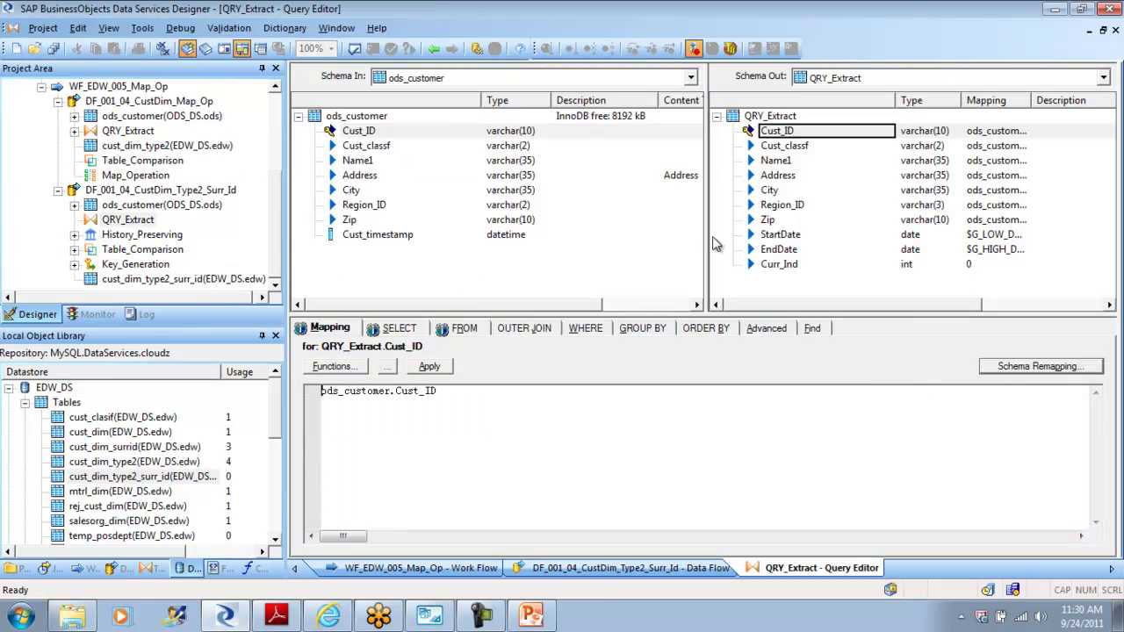
# Step: Paste a Cust_Surr_ID column above Cust_ID in QRY_Extract's output and map it to NULL
pyautogui.click(784, 132)
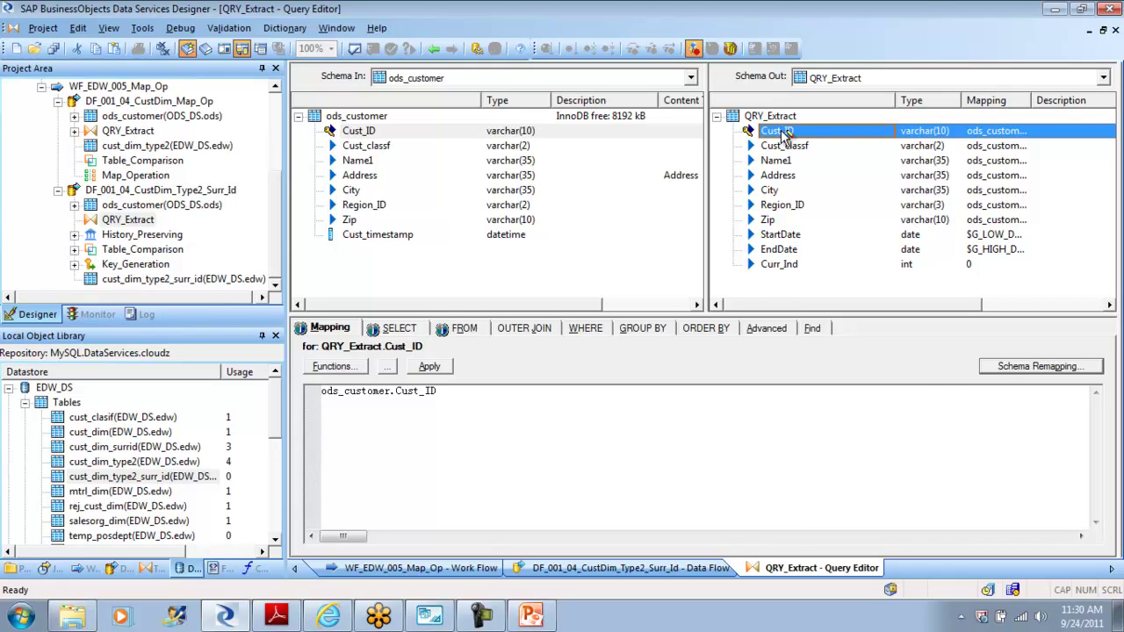
pyautogui.rightClick(782, 131)
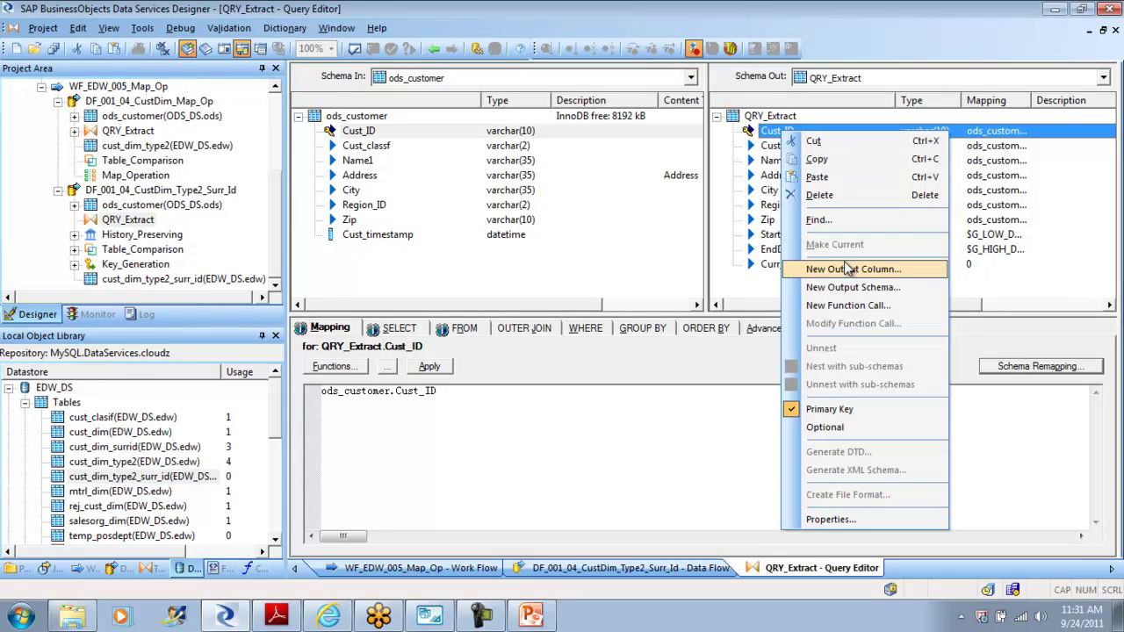
pyautogui.click(833, 179)
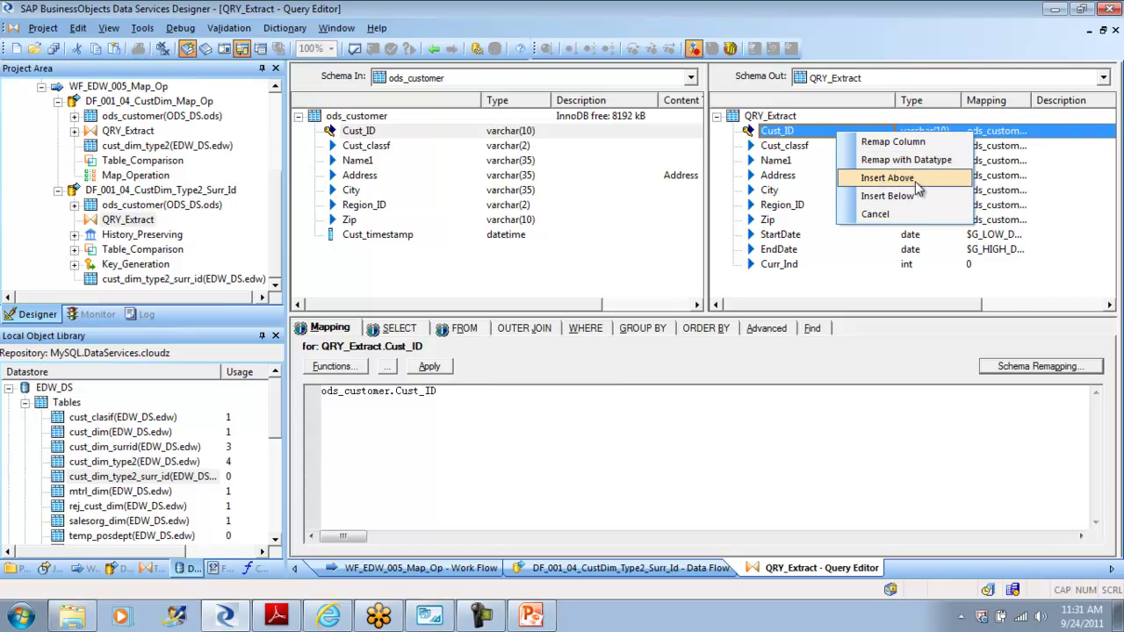
pyautogui.click(914, 178)
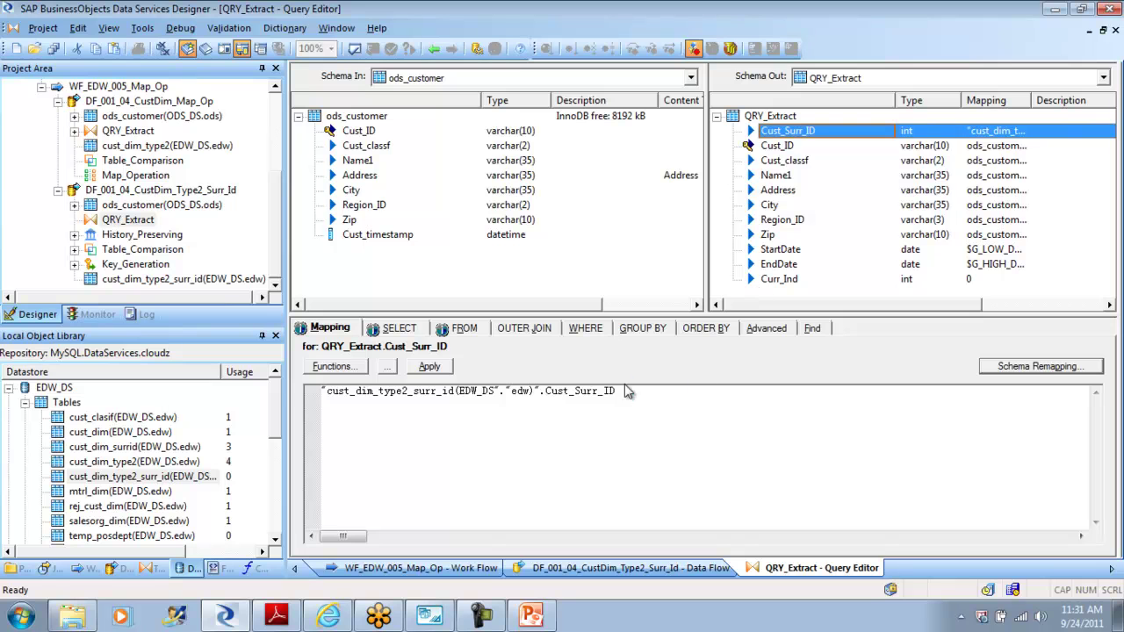
pyautogui.moveTo(625, 391); pyautogui.dragTo(323, 402)
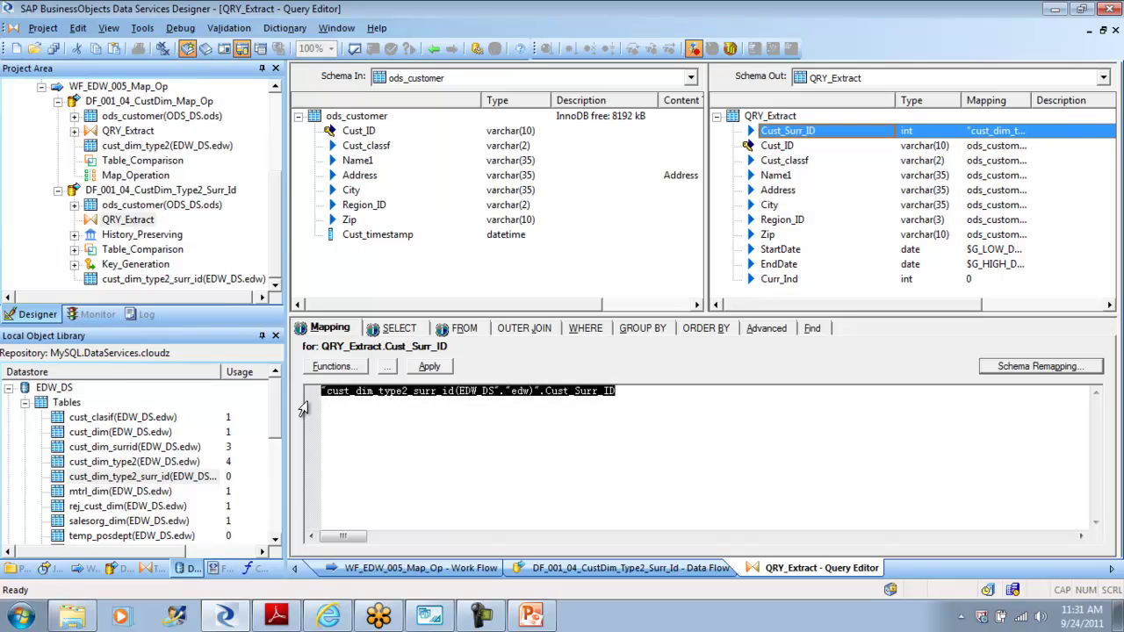
pyautogui.write('NULL')
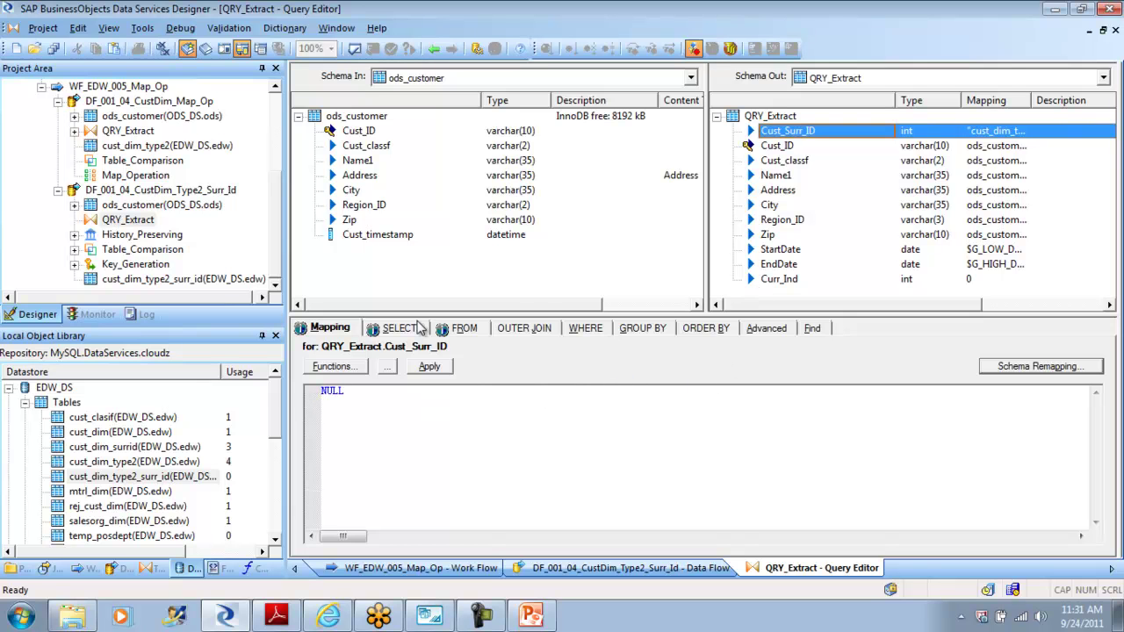
pyautogui.click(780, 147)
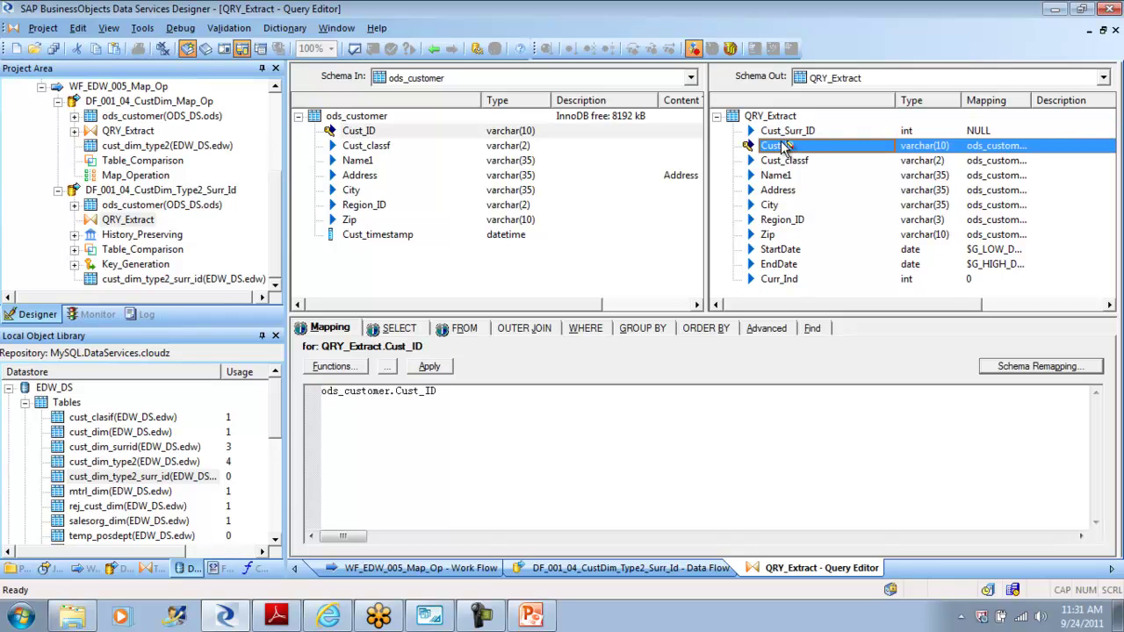
pyautogui.click(786, 131)
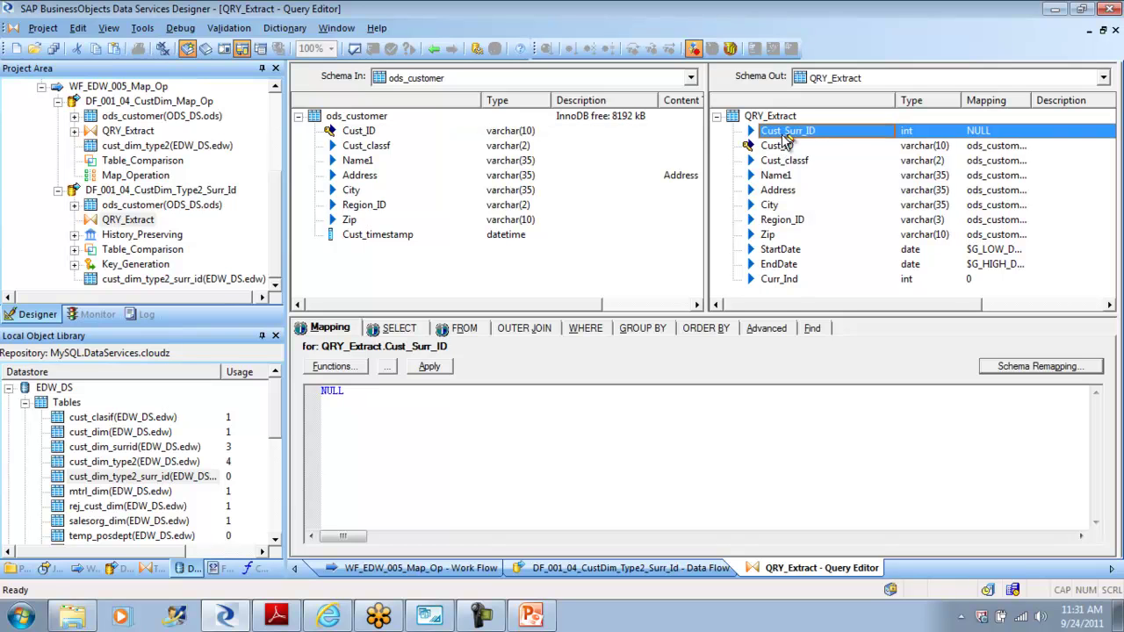
pyautogui.click(434, 49)
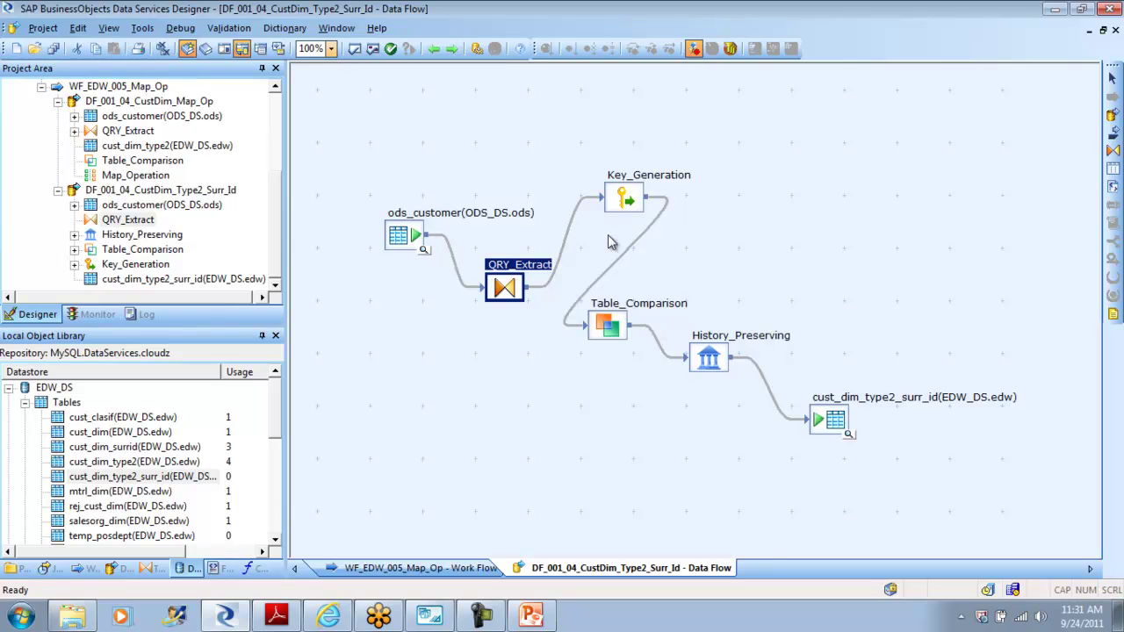
# Step: Point Key_Generation at table EDW_DS.edw.cust_dim_type2_surr_id to generate Cust_Surr_ID
pyautogui.doubleClick(625, 204)
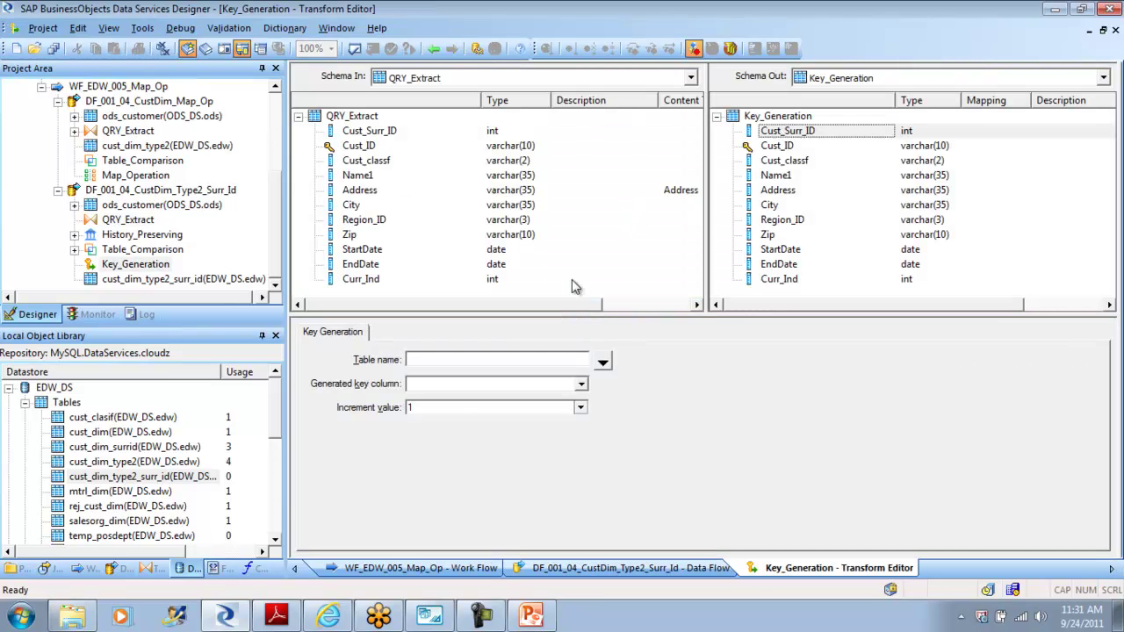
pyautogui.click(603, 363)
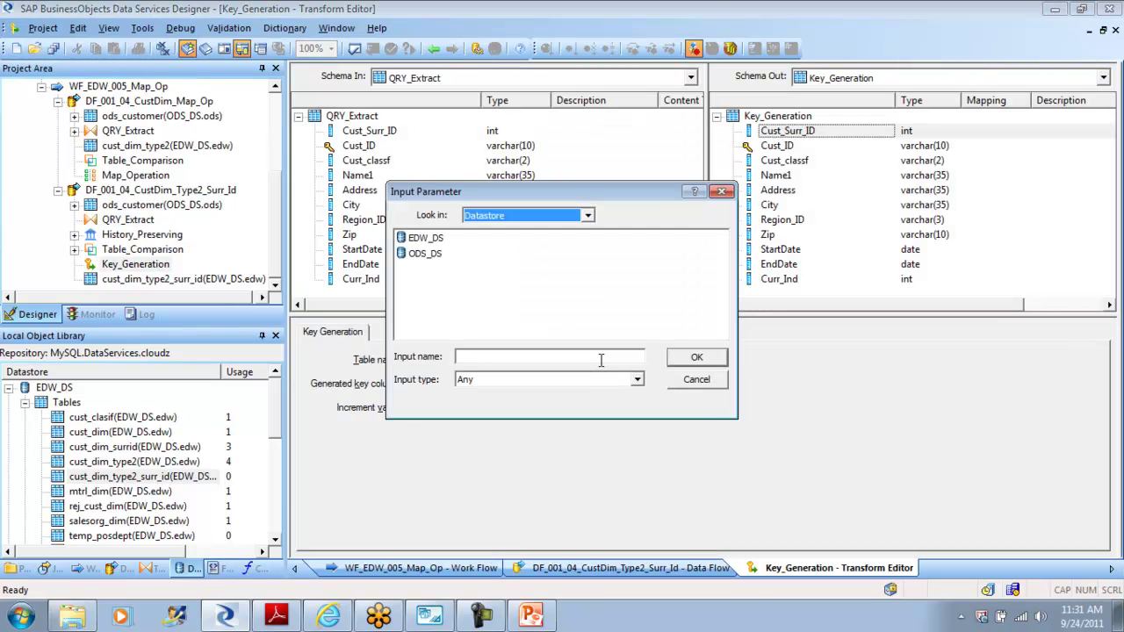
pyautogui.doubleClick(427, 238)
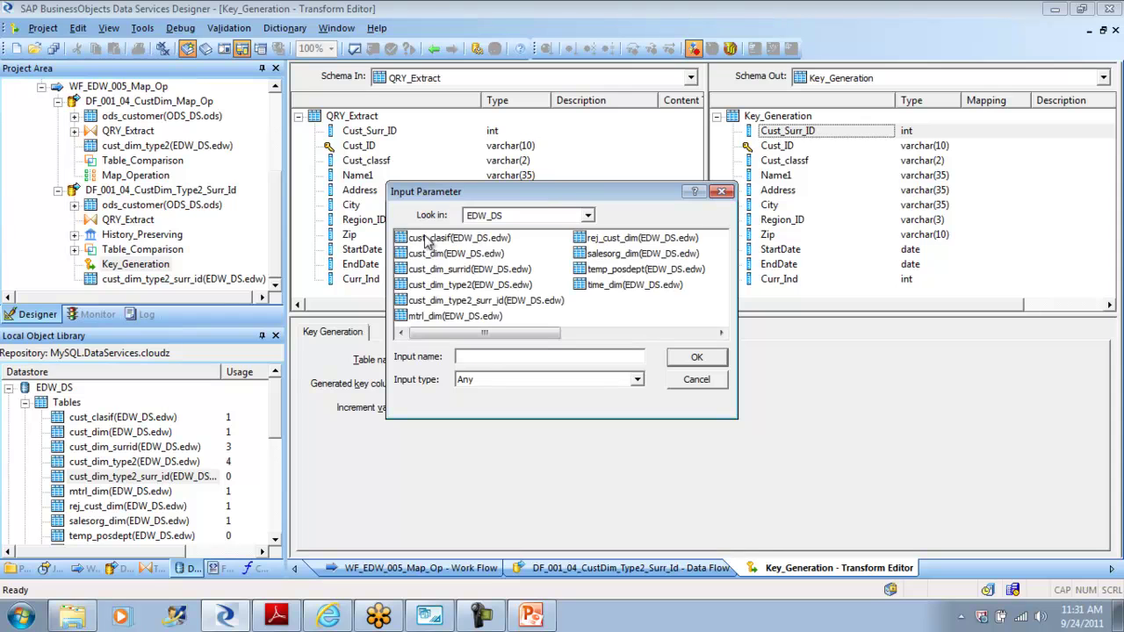
pyautogui.click(517, 301)
pyautogui.click(702, 356)
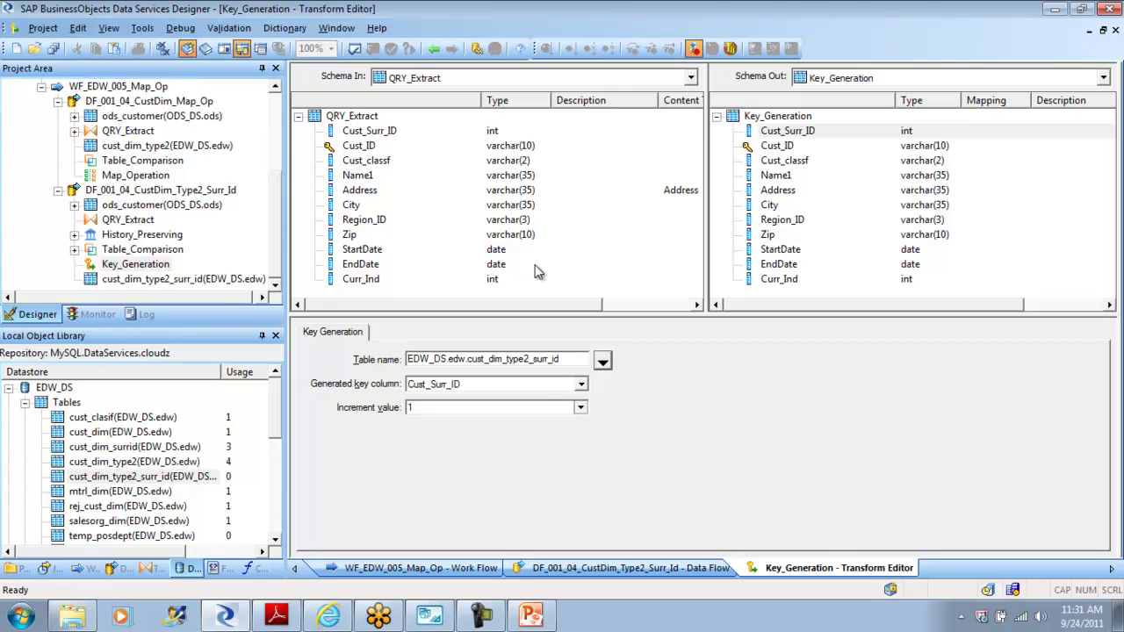
pyautogui.click(434, 49)
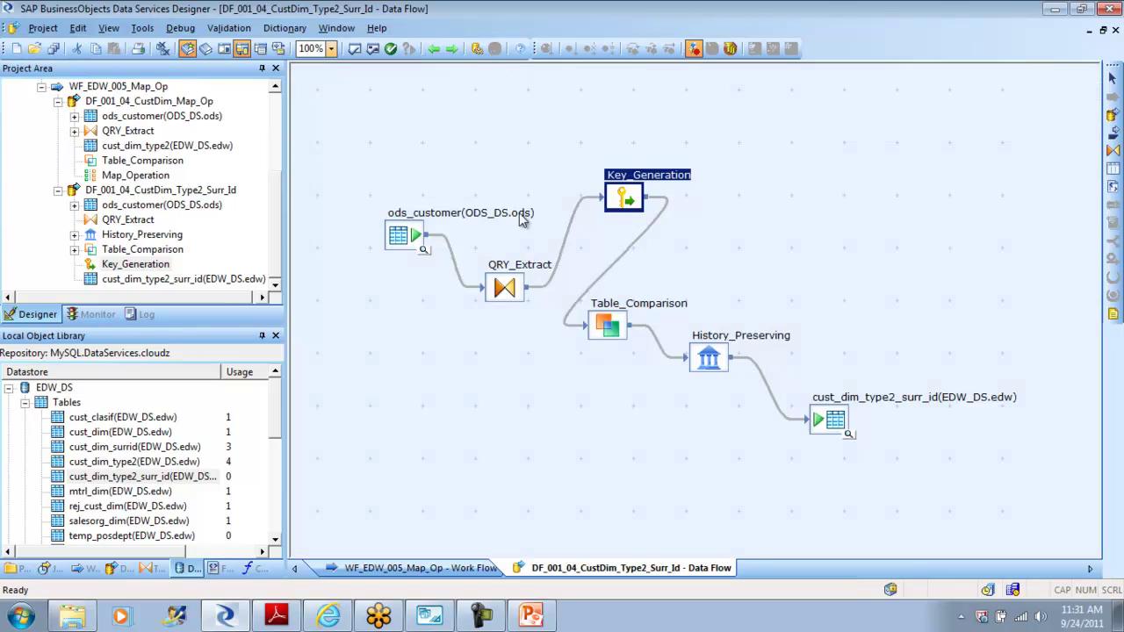
# Step: Change Table_Comparison's comparison table to EDW_DS.edw.cust_dim_type2_surr_id
pyautogui.doubleClick(615, 323)
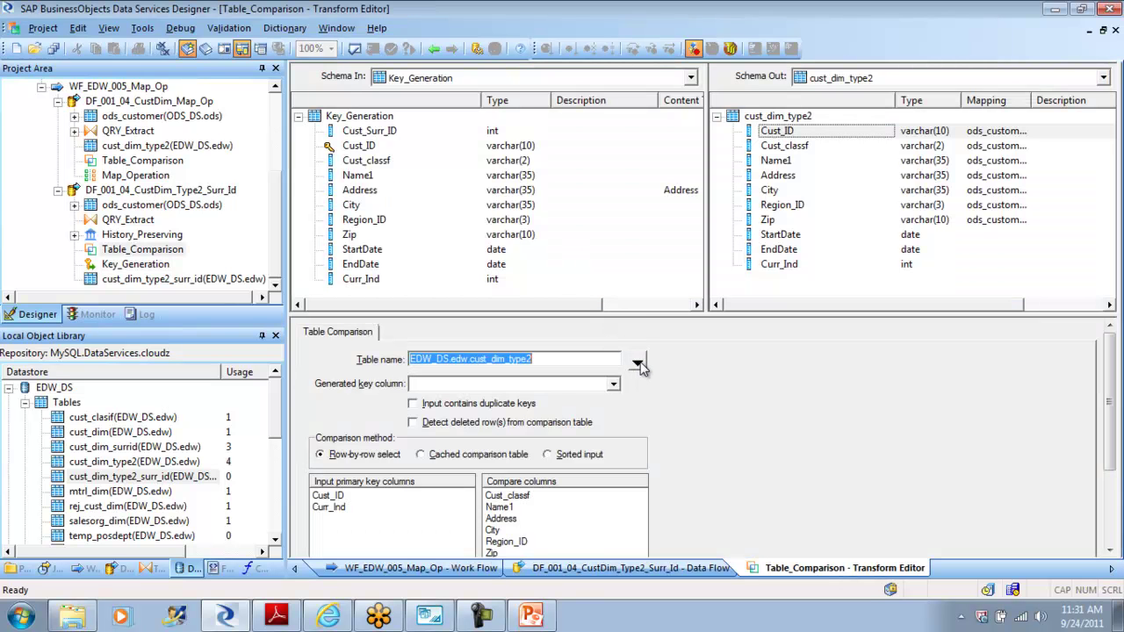
pyautogui.click(575, 358)
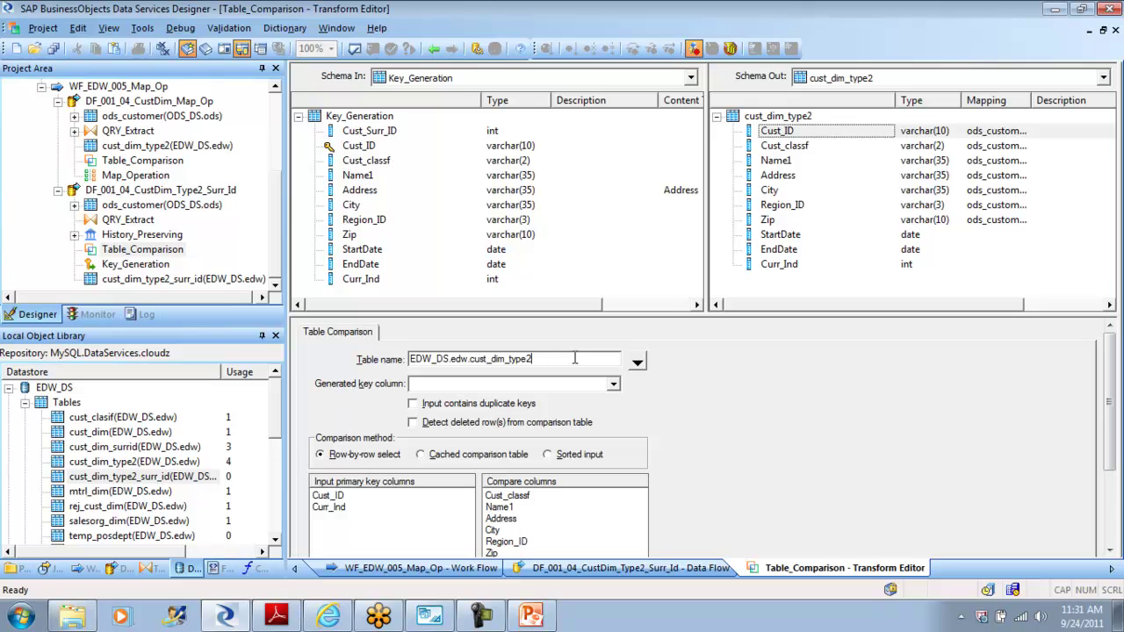
pyautogui.moveTo(575, 359); pyautogui.dragTo(387, 352)
pyautogui.click(637, 361)
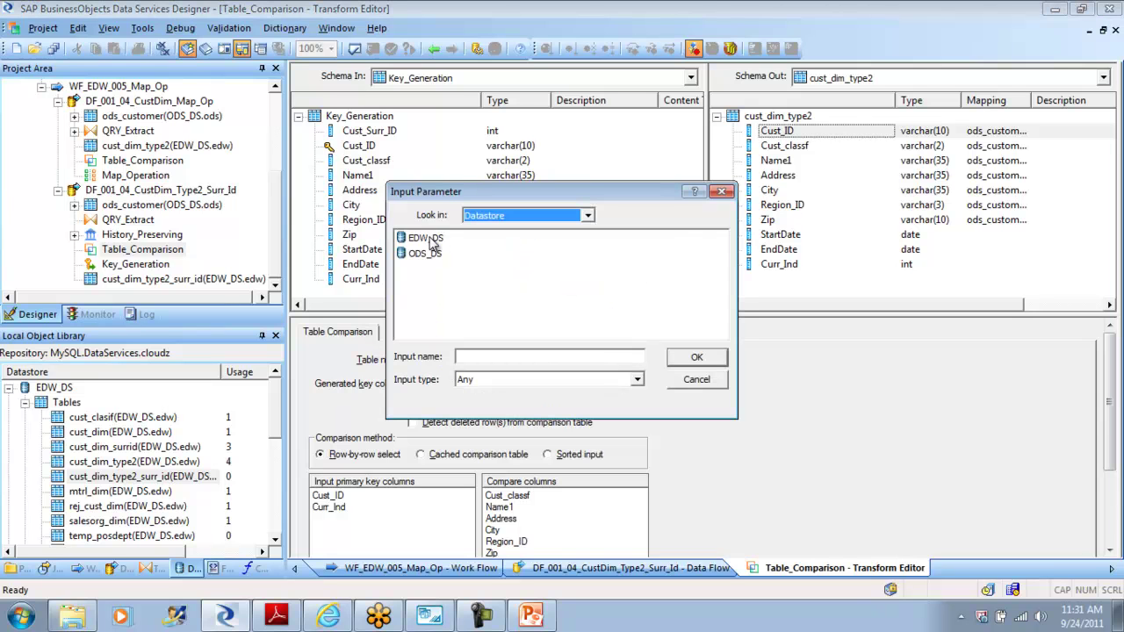
pyautogui.doubleClick(428, 238)
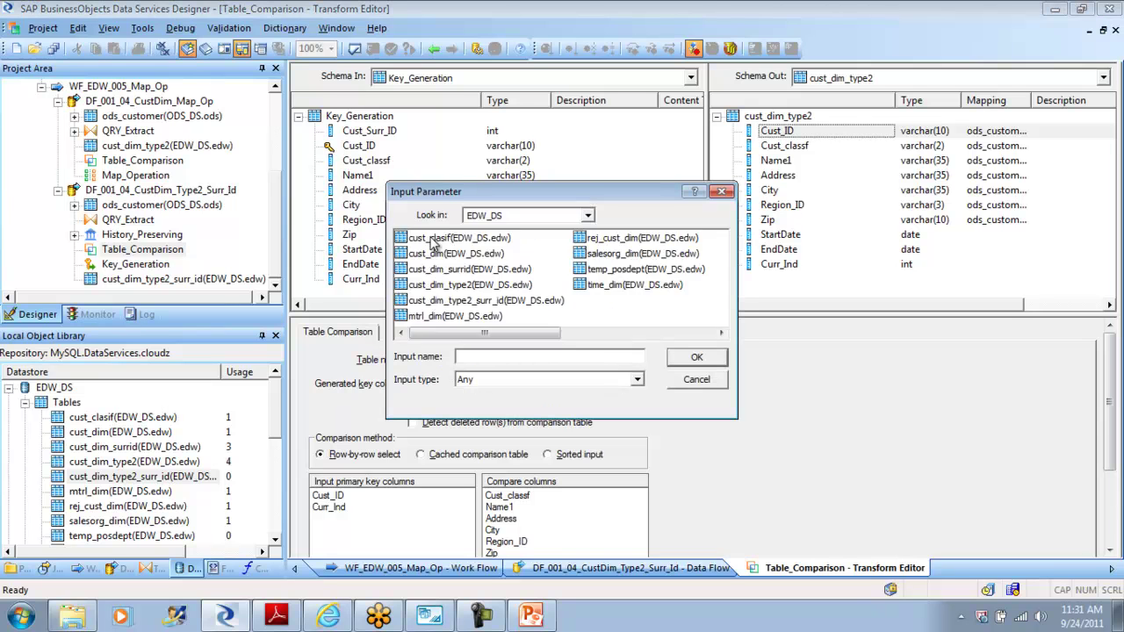
pyautogui.click(524, 301)
pyautogui.click(697, 357)
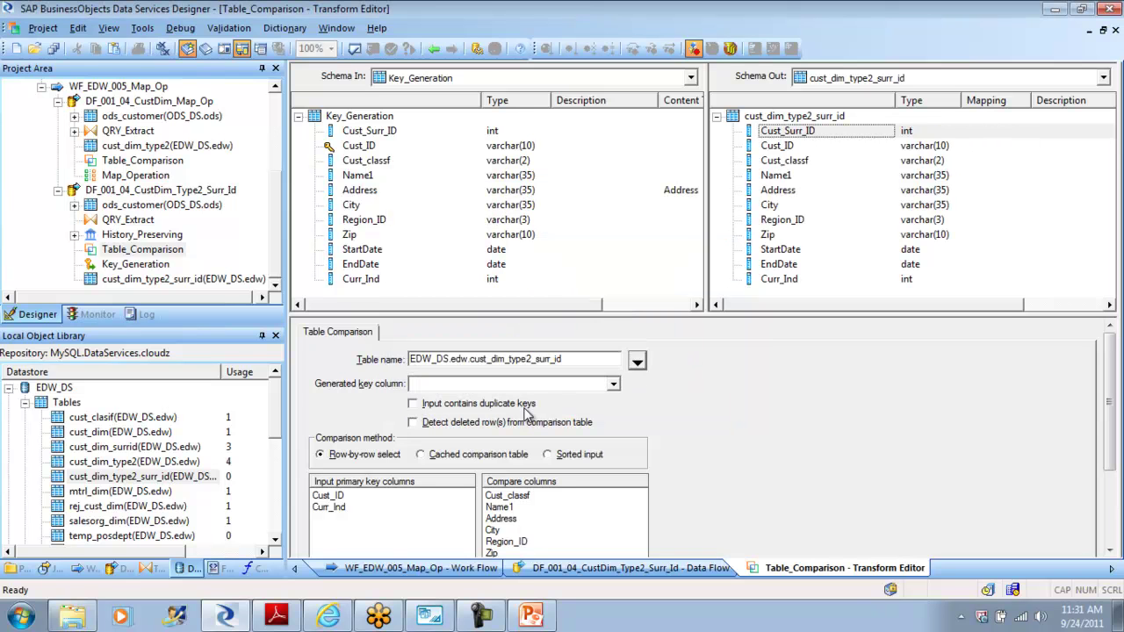
# Step: Choose Cust_Surr_ID as Table_Comparison's generated key column
pyautogui.moveTo(1110, 362); pyautogui.dragTo(1115, 389)
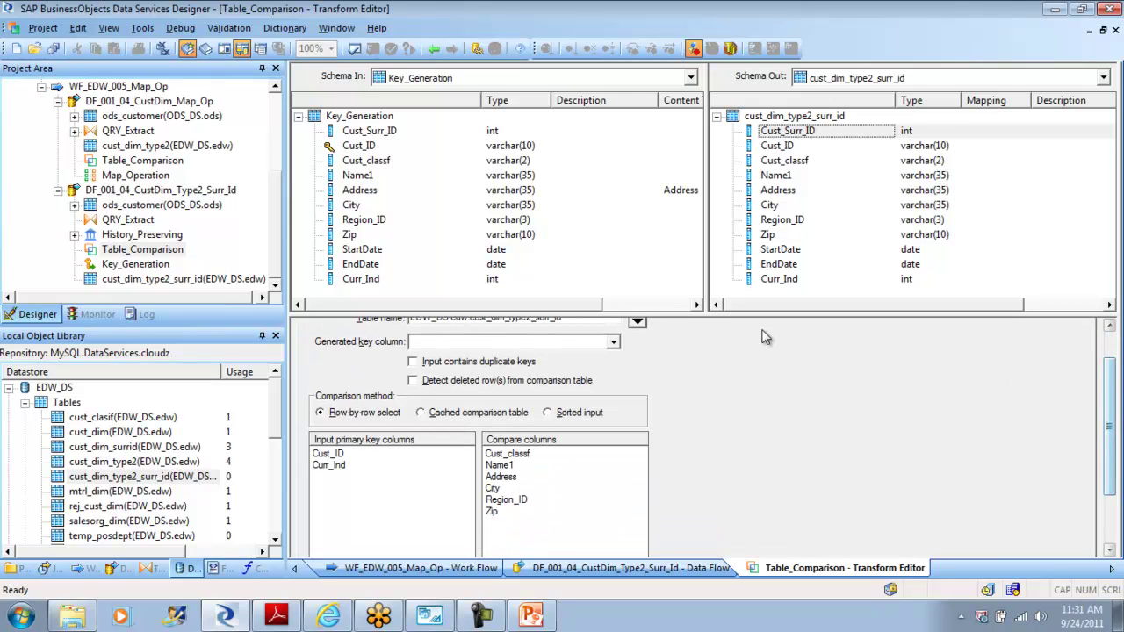
pyautogui.click(614, 343)
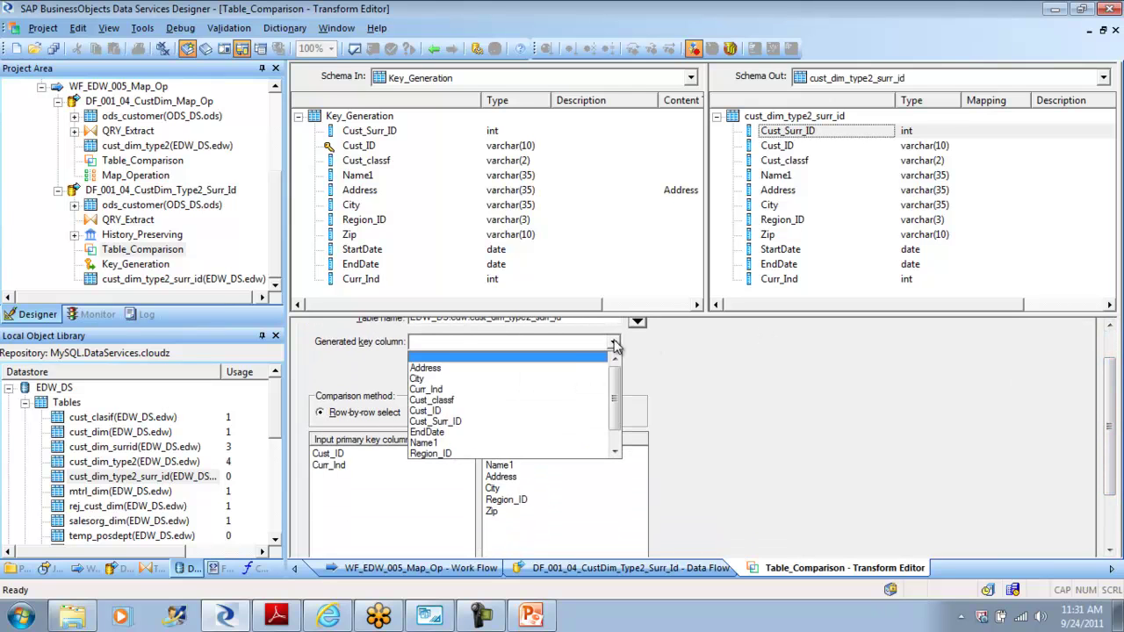
pyautogui.click(533, 423)
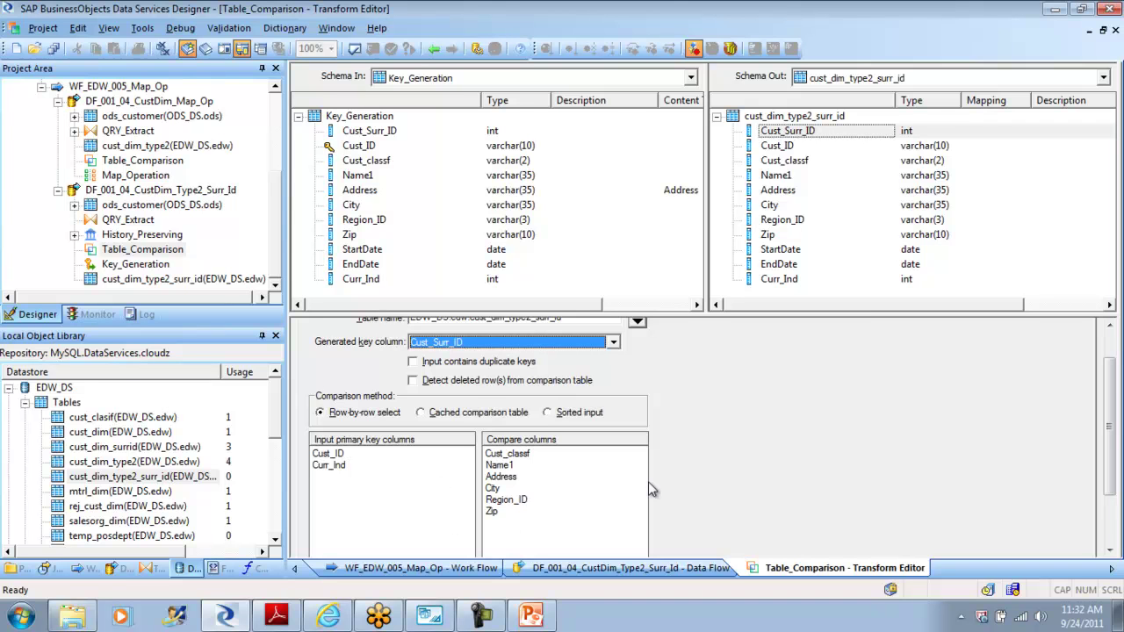
# Step: Close the Table_Comparison Transform Editor and go back to the DF_001_04_CustDim_Type2_Surr_Id diagram
pyautogui.click(434, 48)
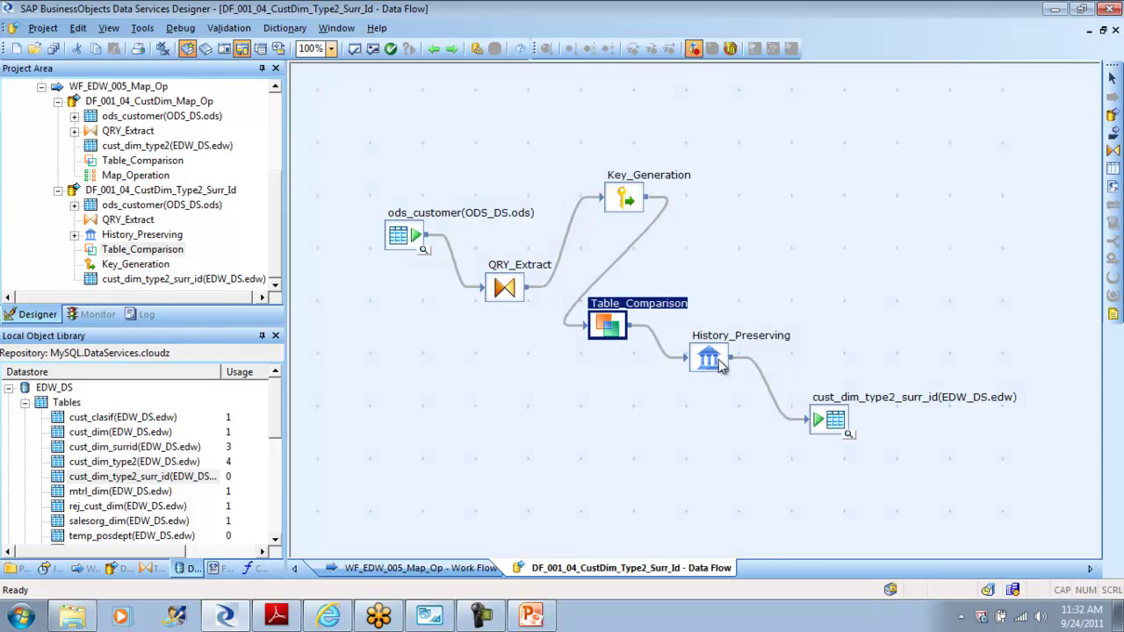
# Step: Check the History_Preserving settings, then validate the data flow and see no errors
pyautogui.doubleClick(718, 361)
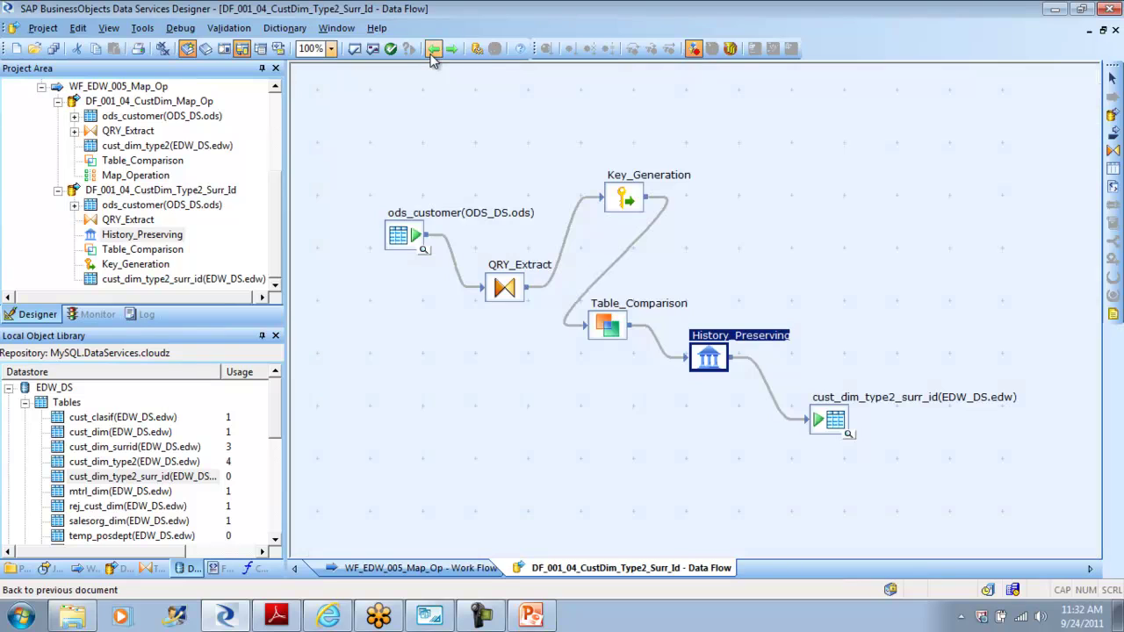
pyautogui.click(434, 49)
pyautogui.click(261, 49)
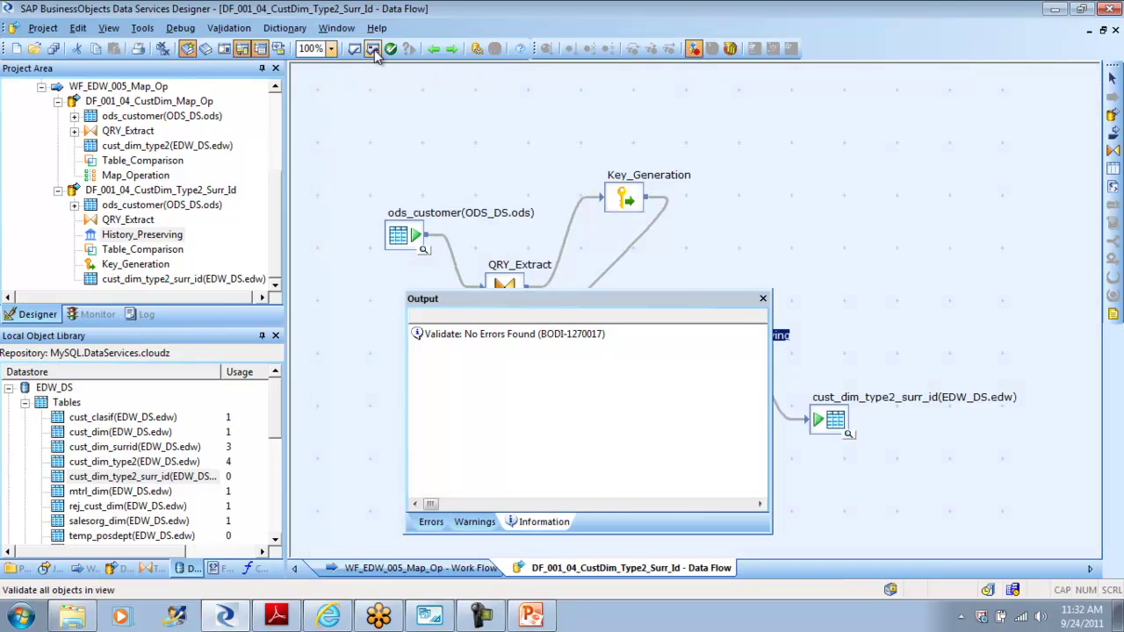
pyautogui.click(763, 300)
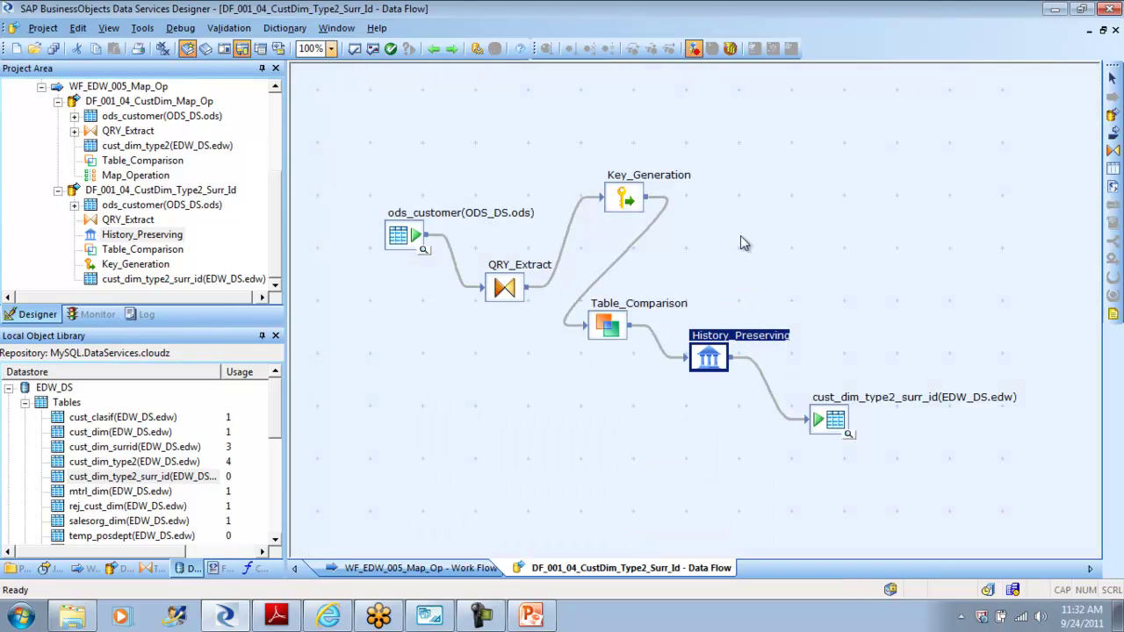
# Step: Review the target table and Key_Generation, then return to the WF_EDW_005_Map_Op work flow
pyautogui.click(837, 438)
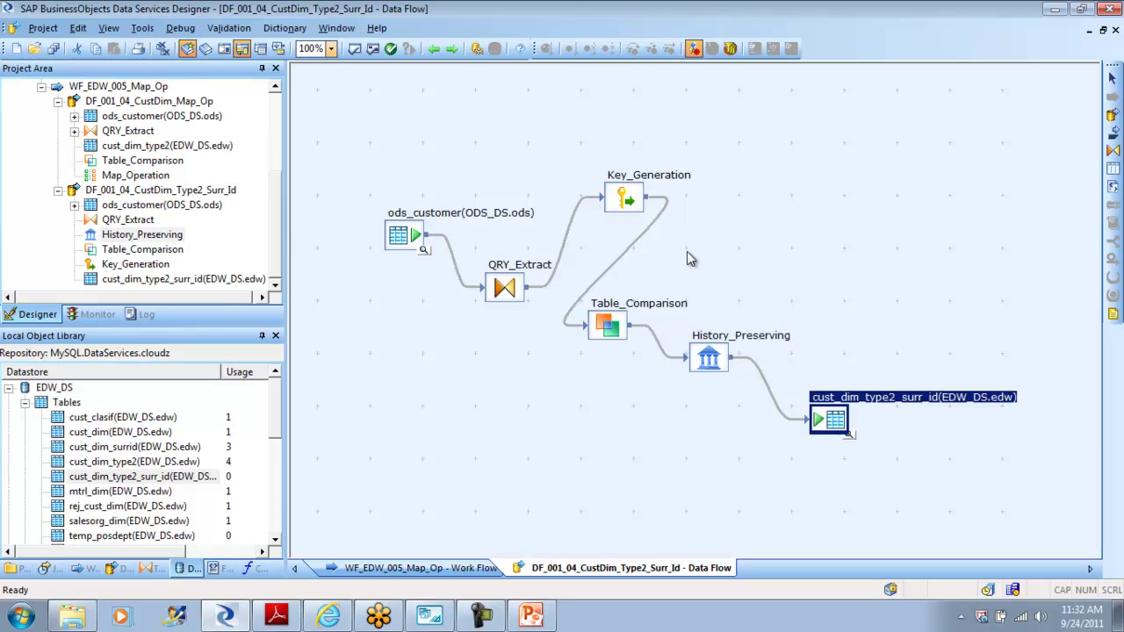
pyautogui.click(627, 200)
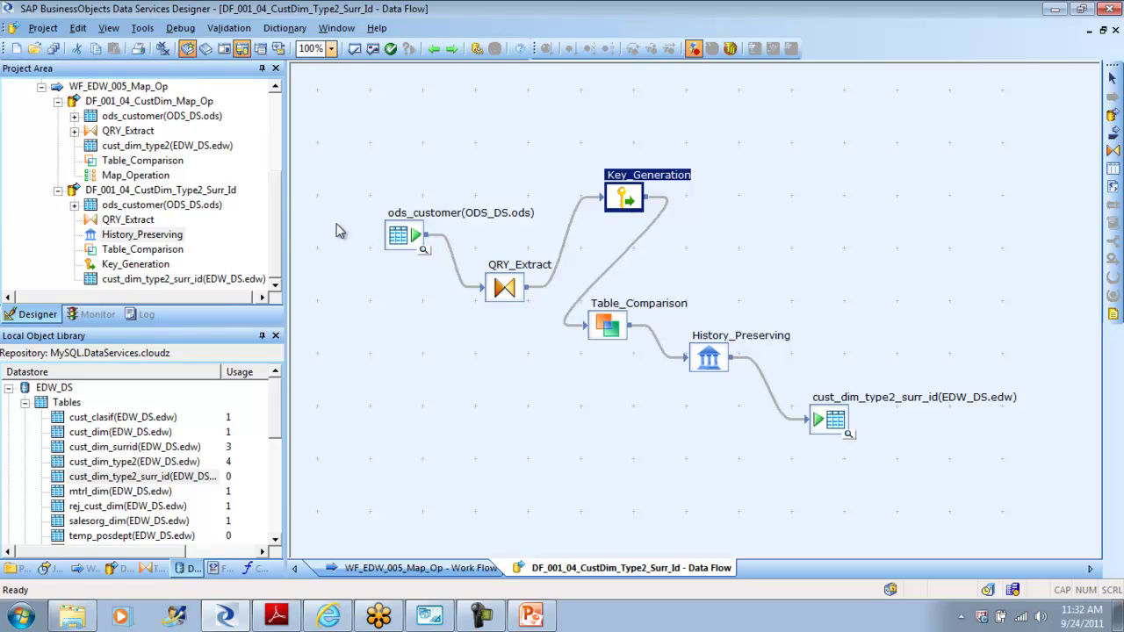
pyautogui.click(433, 49)
pyautogui.moveTo(272, 224); pyautogui.dragTo(266, 123)
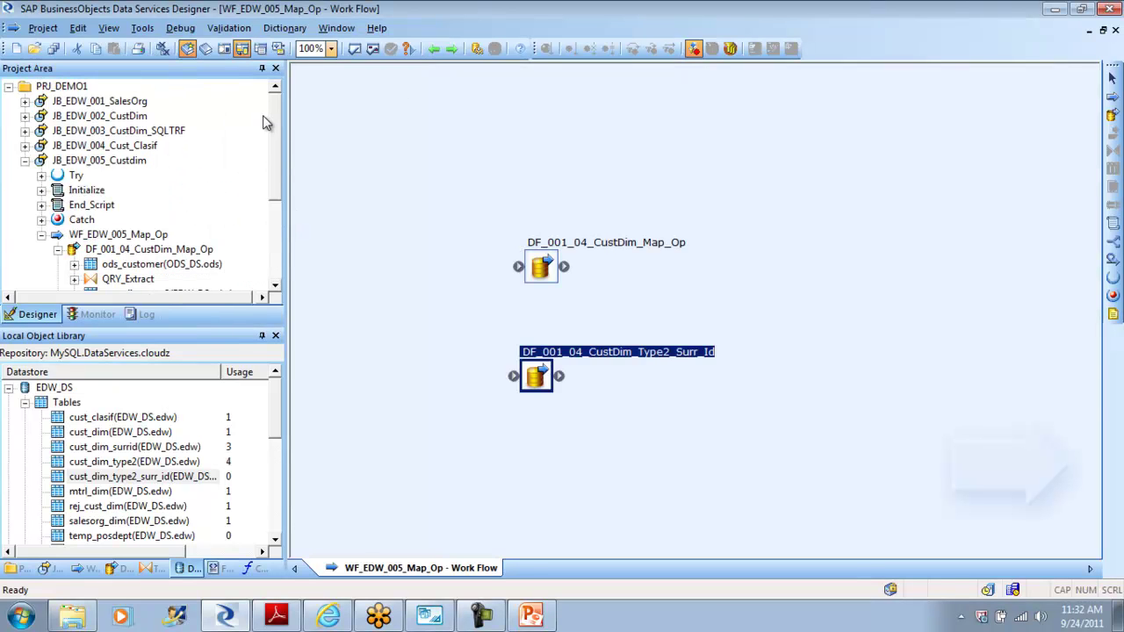
# Step: Save all changes and debug-run JB_EDW_005_Custdim, staying in the debugger after it finishes
pyautogui.doubleClick(40, 162)
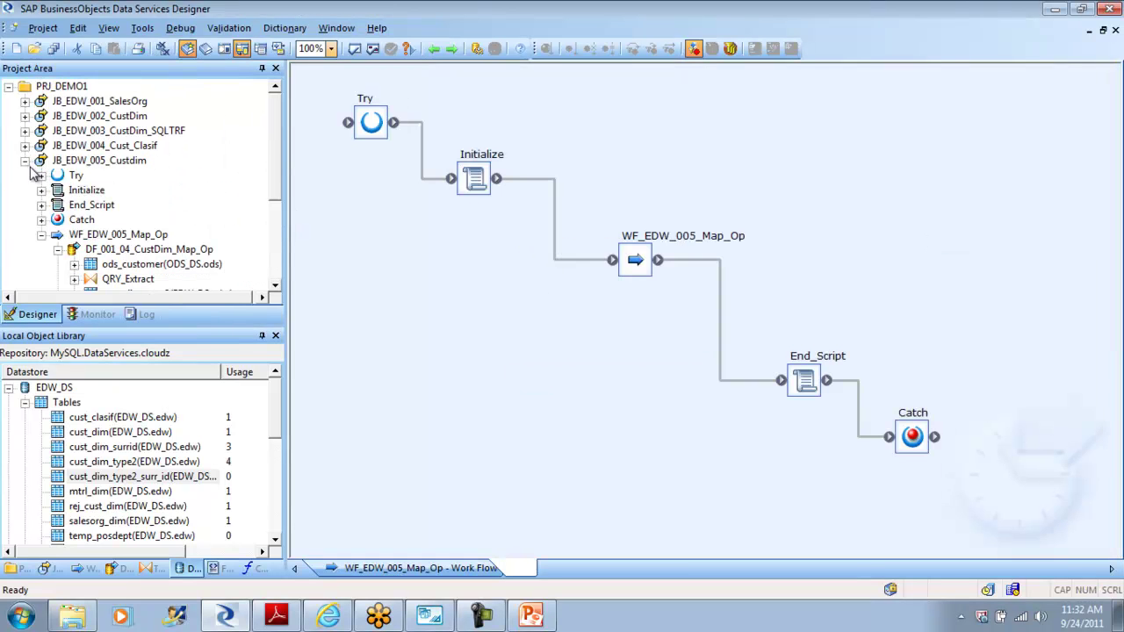
pyautogui.rightClick(120, 167)
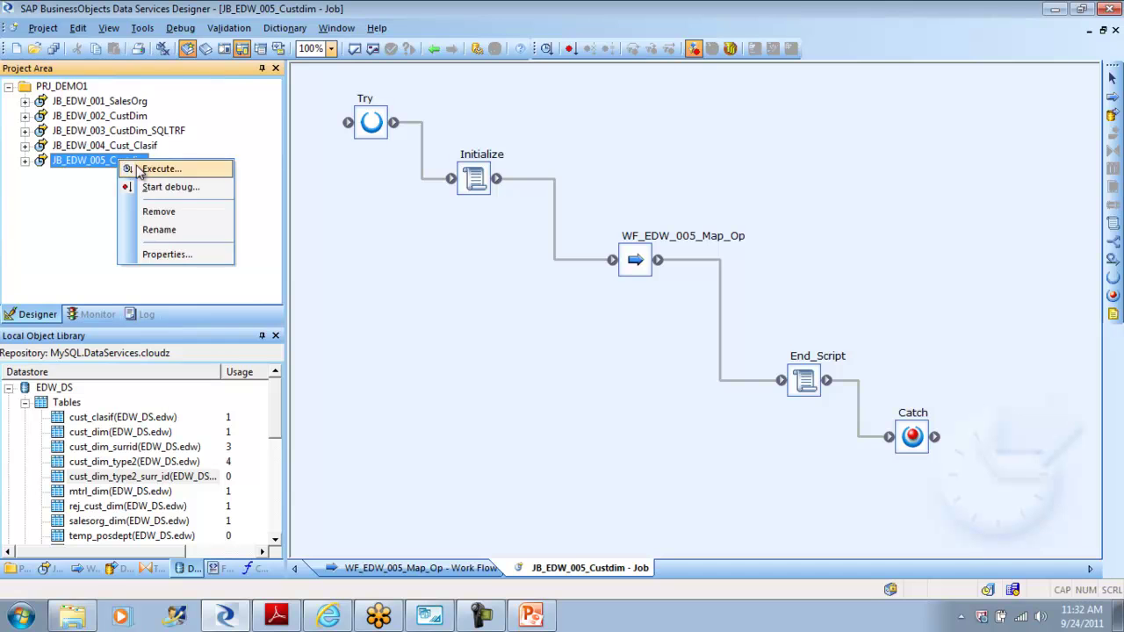
pyautogui.click(172, 191)
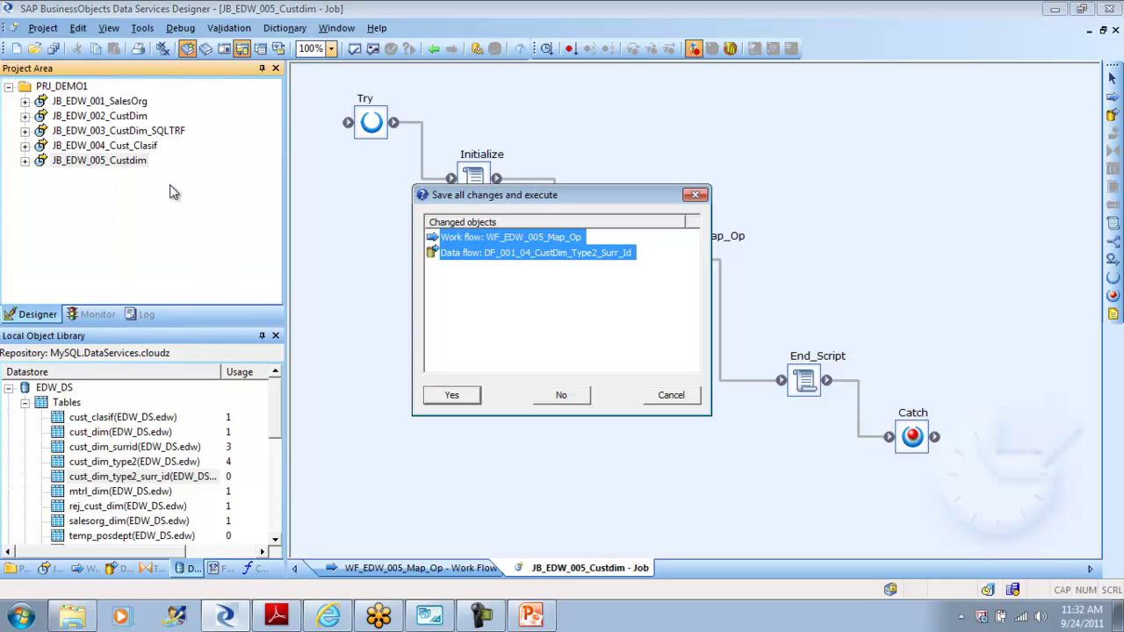
pyautogui.click(456, 397)
pyautogui.click(637, 497)
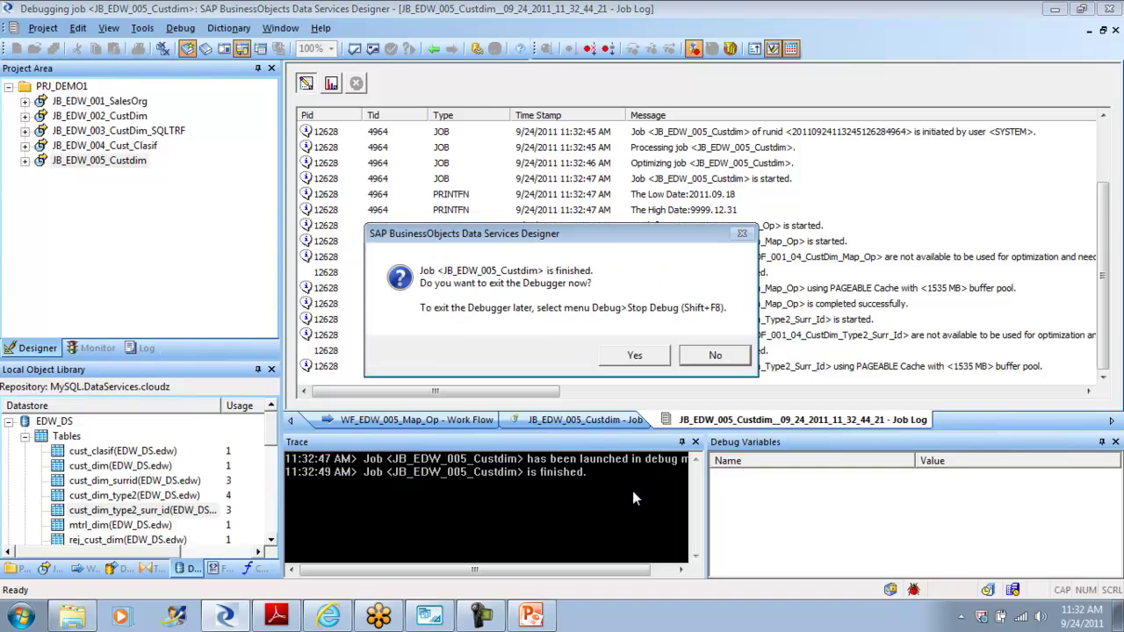
pyautogui.click(718, 360)
pyautogui.click(434, 49)
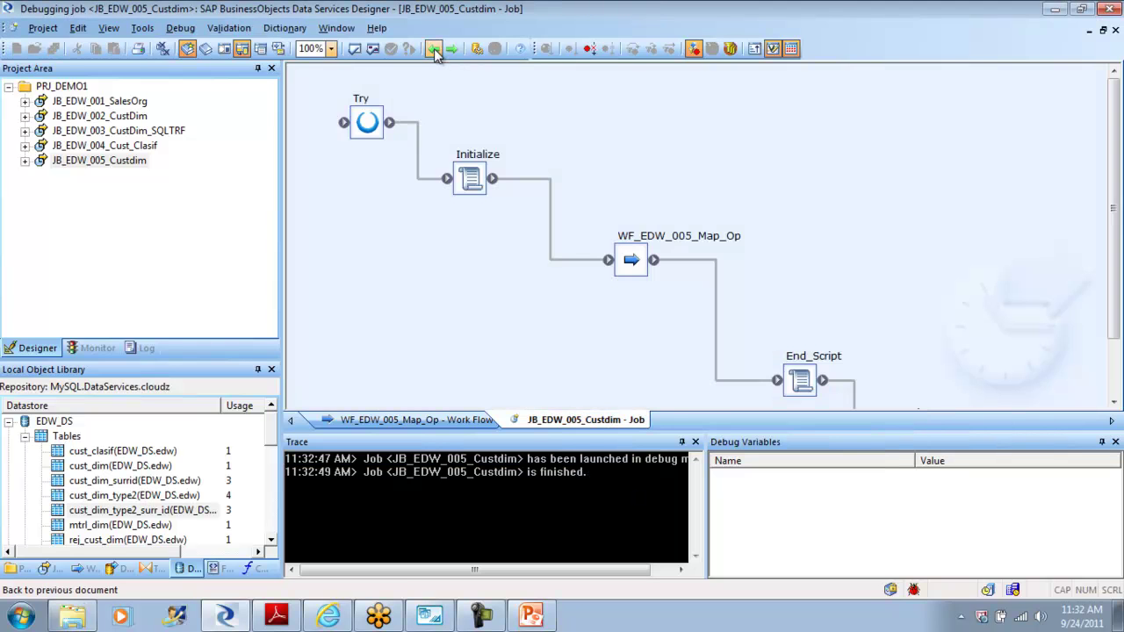
# Step: Open the Type2 surrogate-ID data flow and inspect the QRY_Extract-to-Key_Generation debug rows for DEM2 and DEM3
pyautogui.click(631, 264)
pyautogui.doubleClick(632, 263)
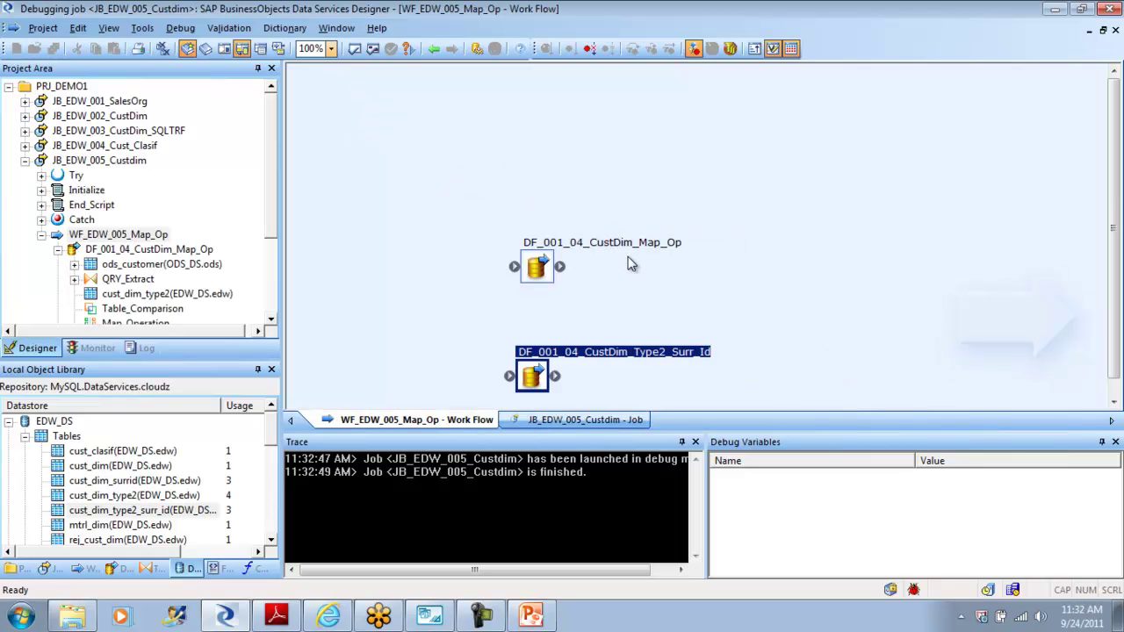
pyautogui.doubleClick(535, 374)
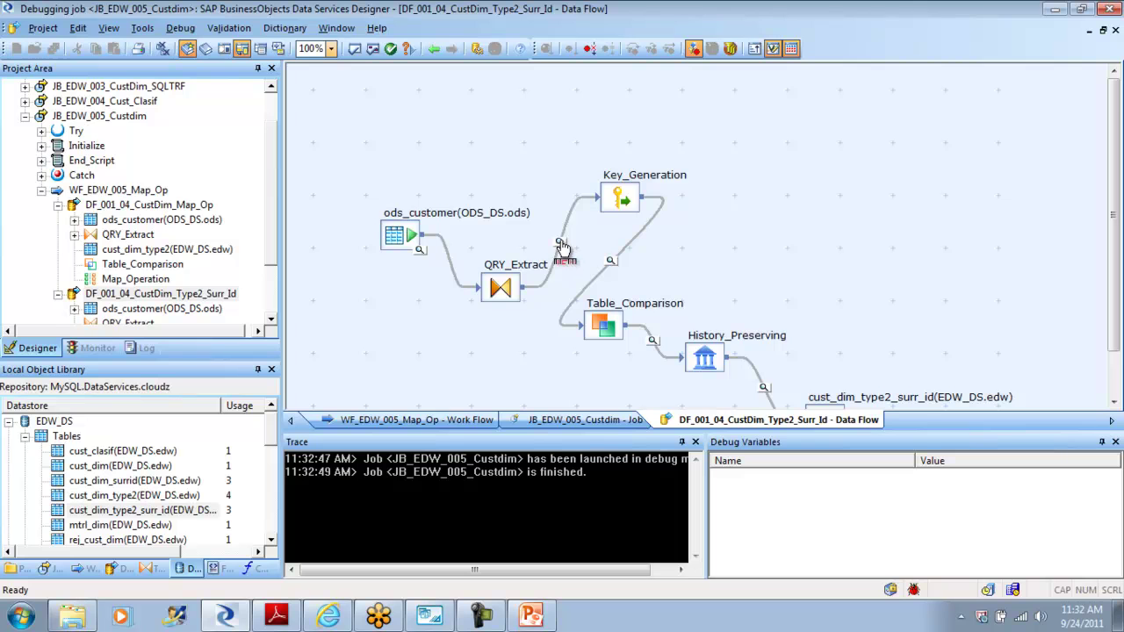
pyautogui.click(560, 241)
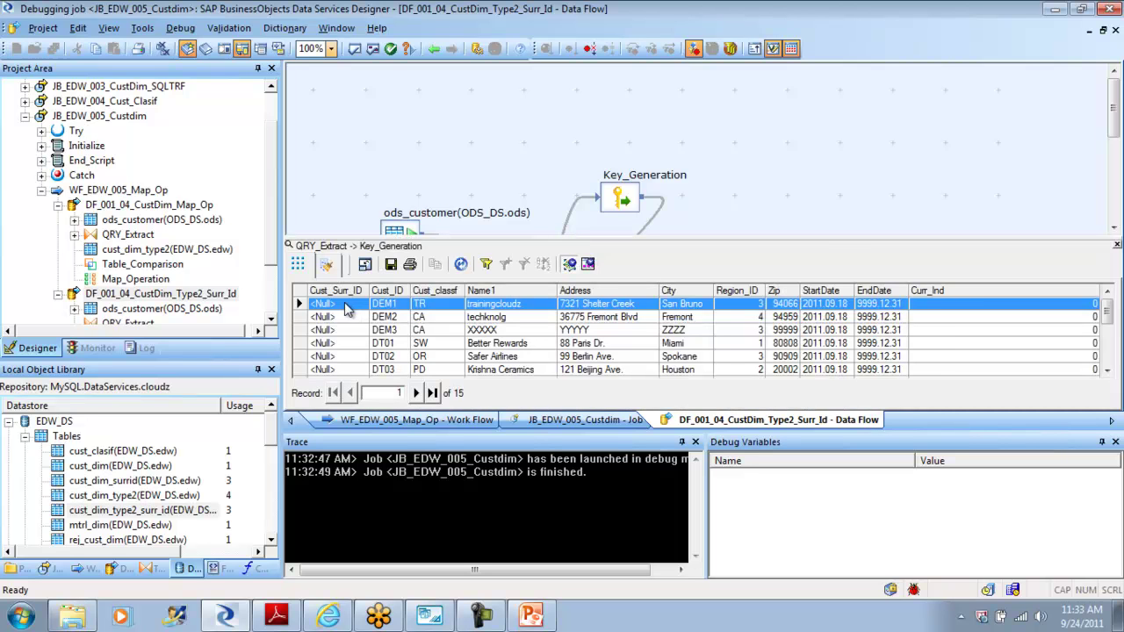
pyautogui.click(343, 317)
pyautogui.click(340, 329)
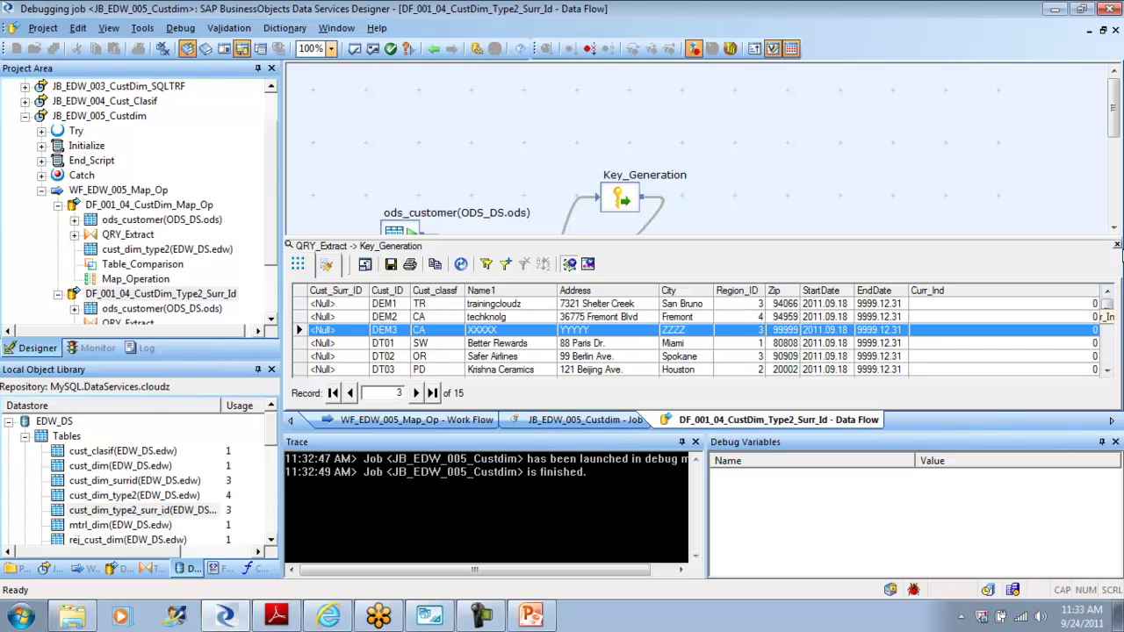
pyautogui.click(1117, 247)
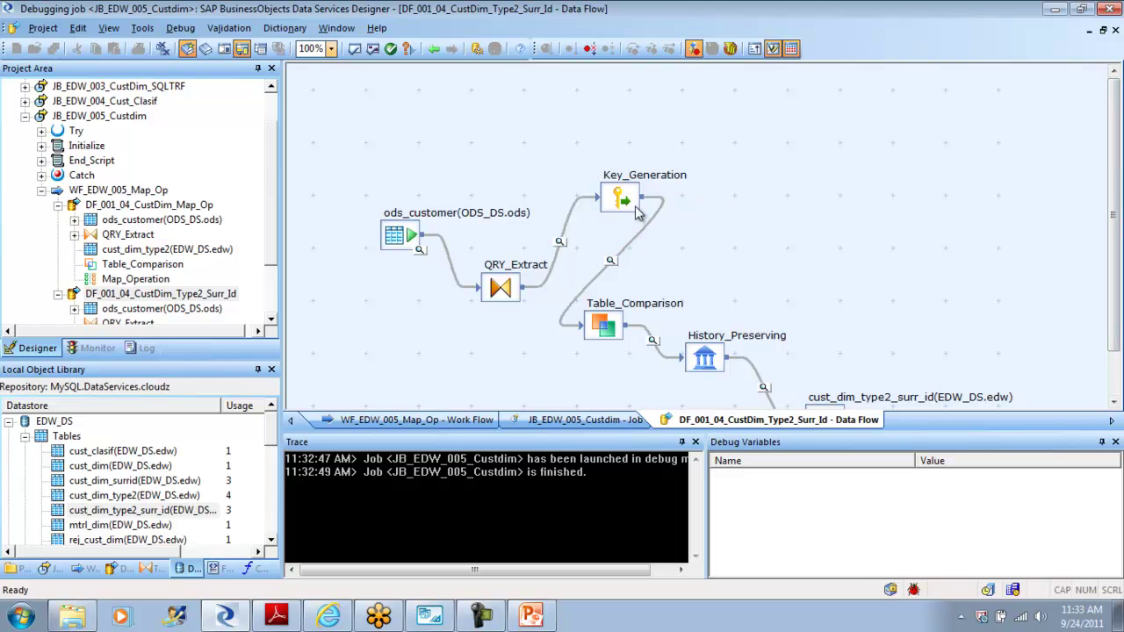
# Step: Check the Key_Generation output with Cust_Surr_ID 1–15 and the Table_Comparison output rows
pyautogui.click(611, 264)
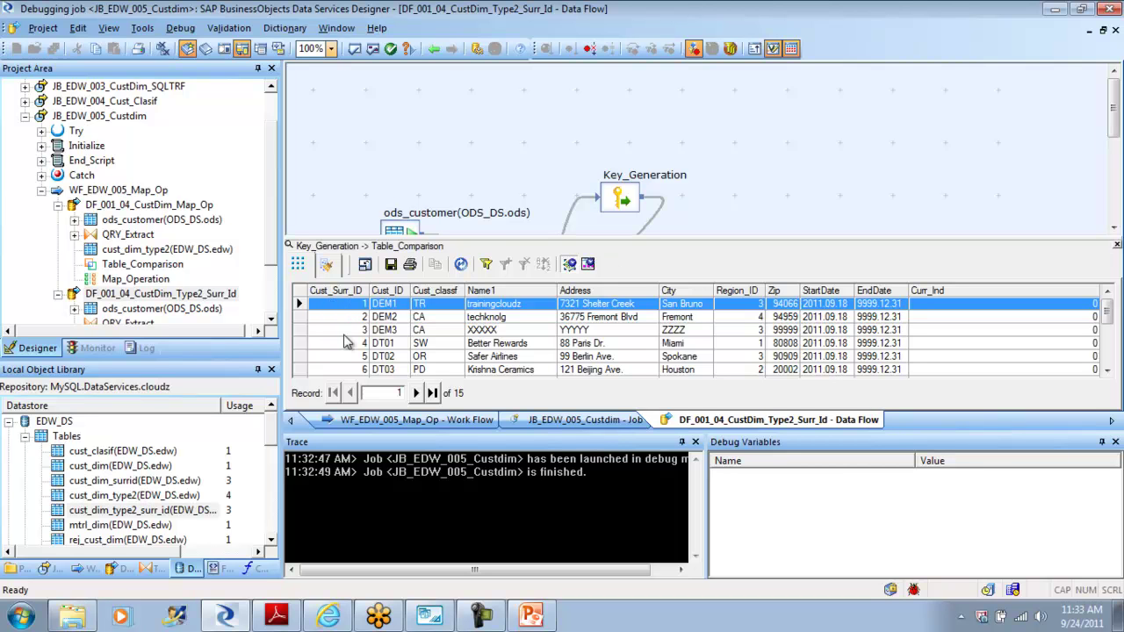
pyautogui.click(1117, 246)
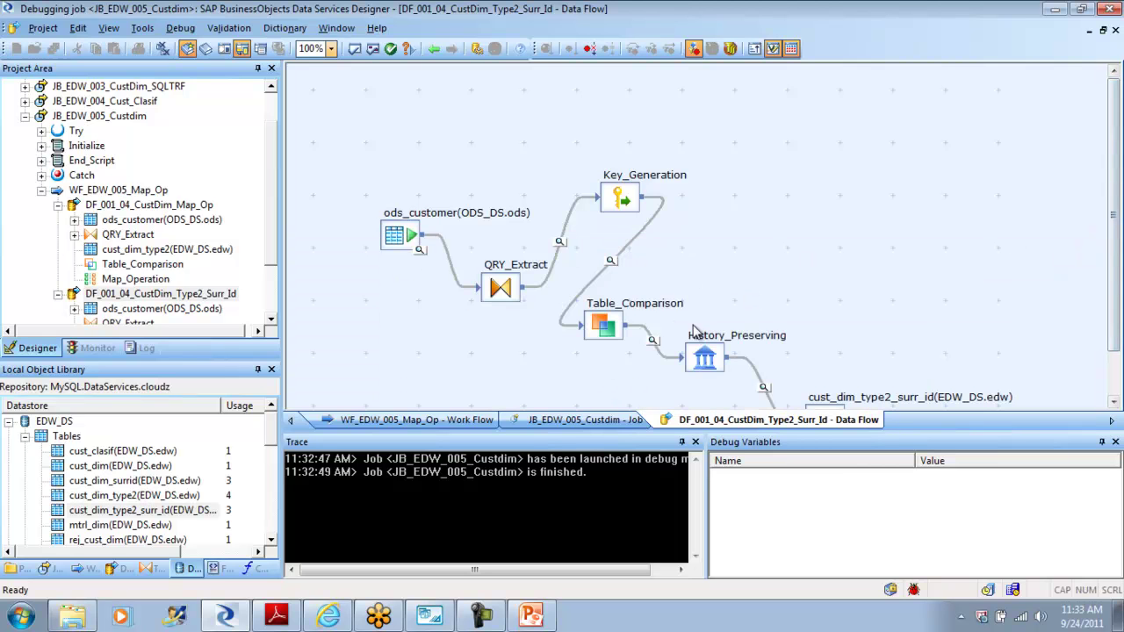
pyautogui.click(654, 345)
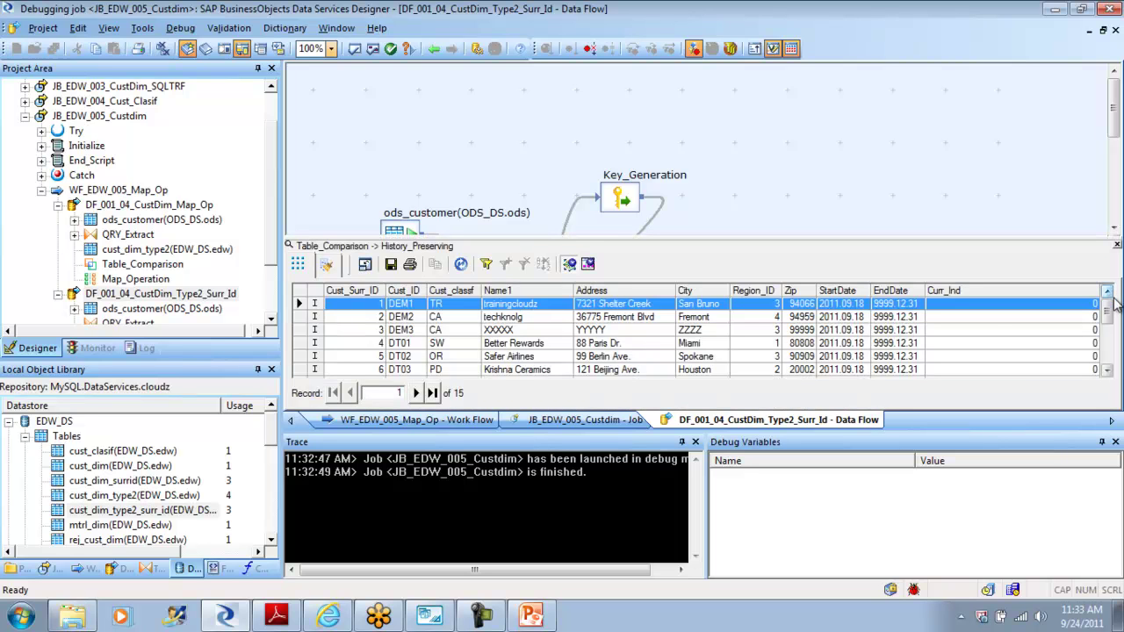
pyautogui.moveTo(1109, 311); pyautogui.dragTo(1109, 353)
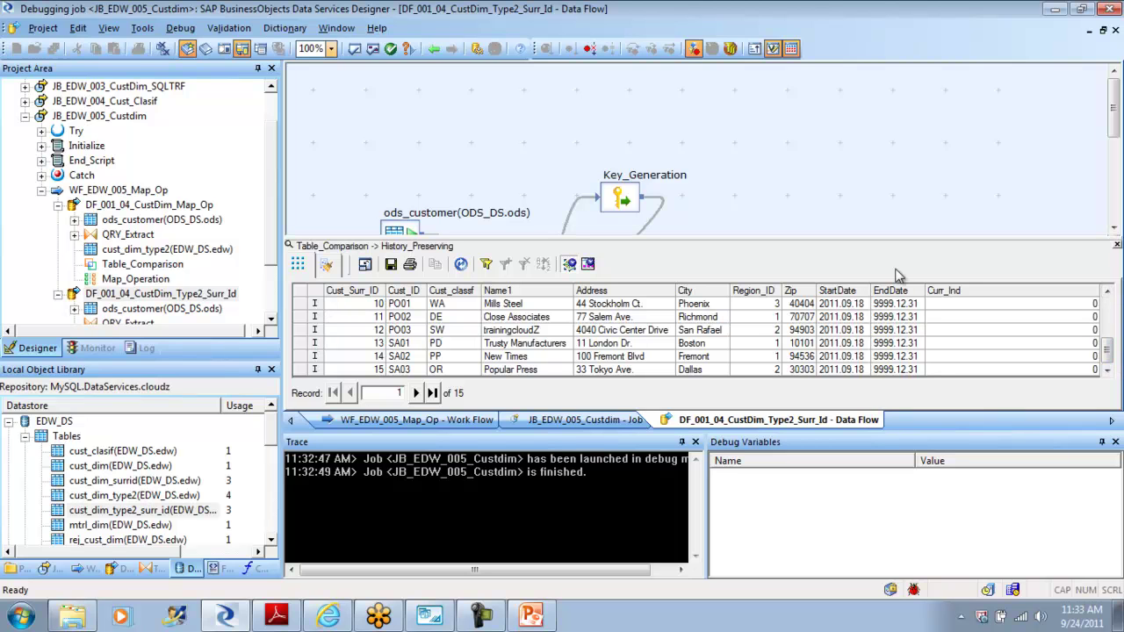
pyautogui.click(1118, 247)
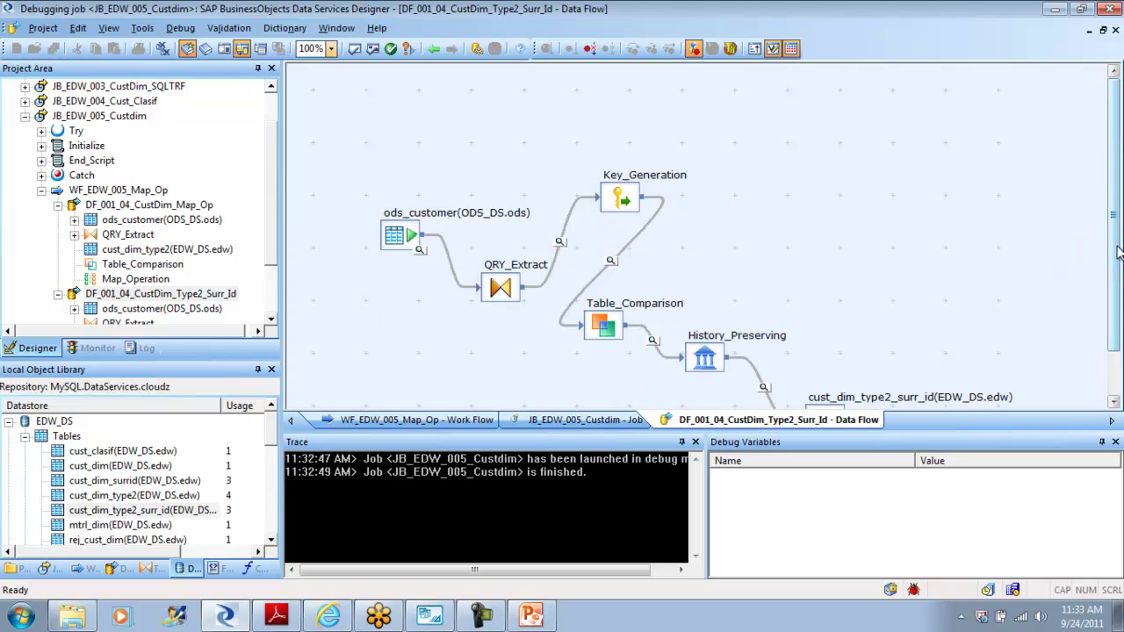
# Step: Inspect the rows History_Preserving passes into the target table
pyautogui.click(764, 387)
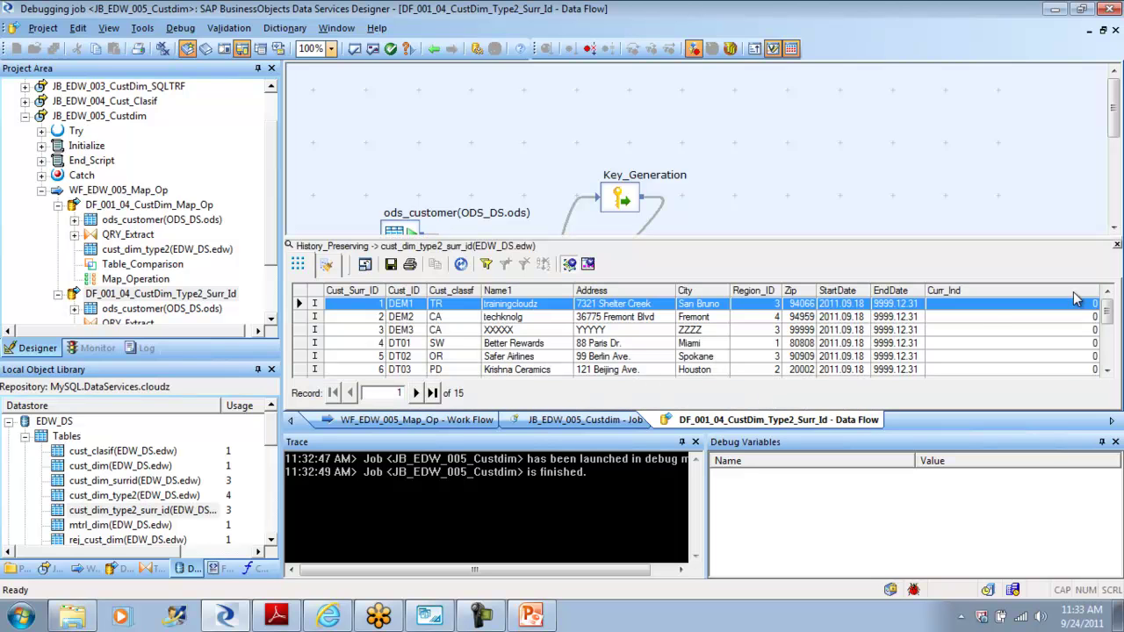
pyautogui.moveTo(1108, 312); pyautogui.dragTo(1111, 370)
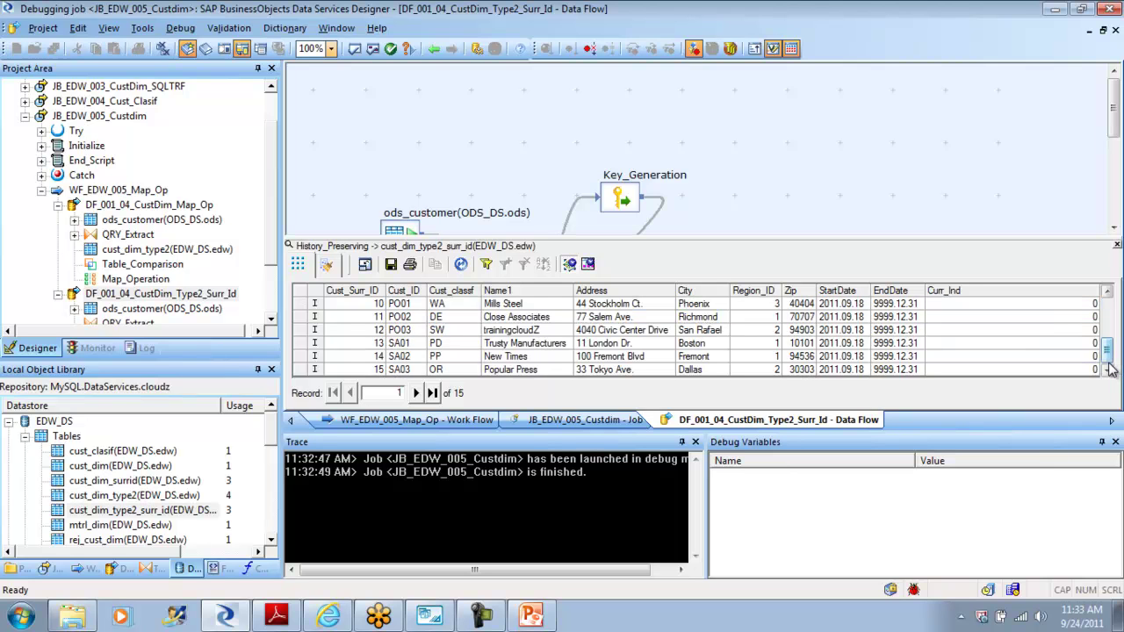
pyautogui.click(1117, 245)
pyautogui.moveTo(1115, 250); pyautogui.dragTo(1114, 321)
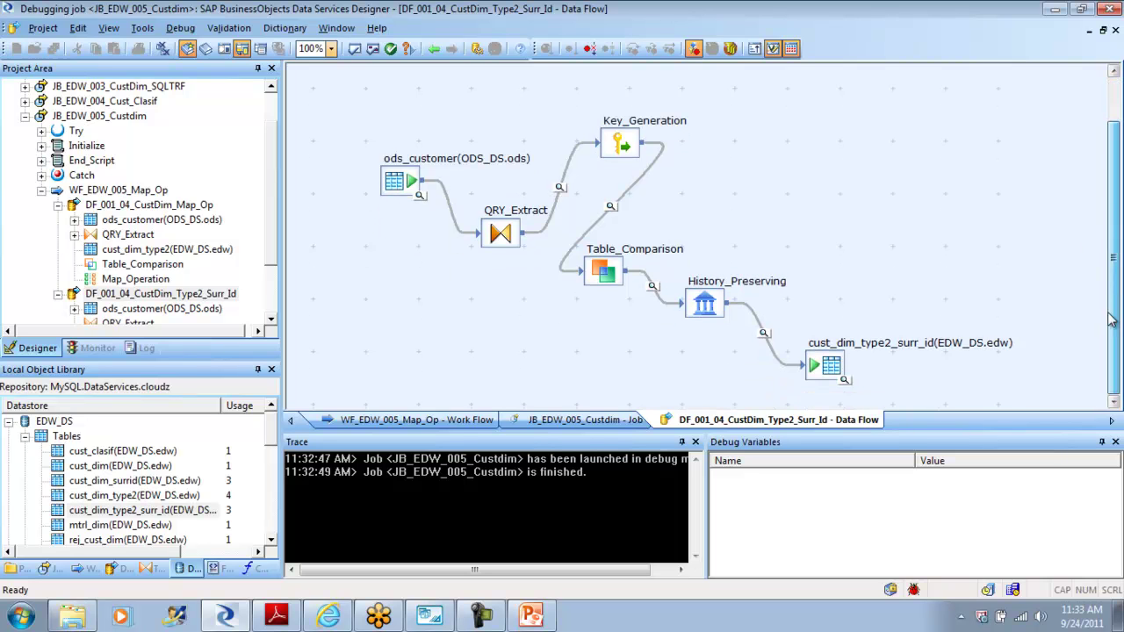
# Step: Confirm cust_dim_type2_surr_id holds 15 rows with Cust_Surr_ID up to 15, then stop debugging
pyautogui.click(845, 380)
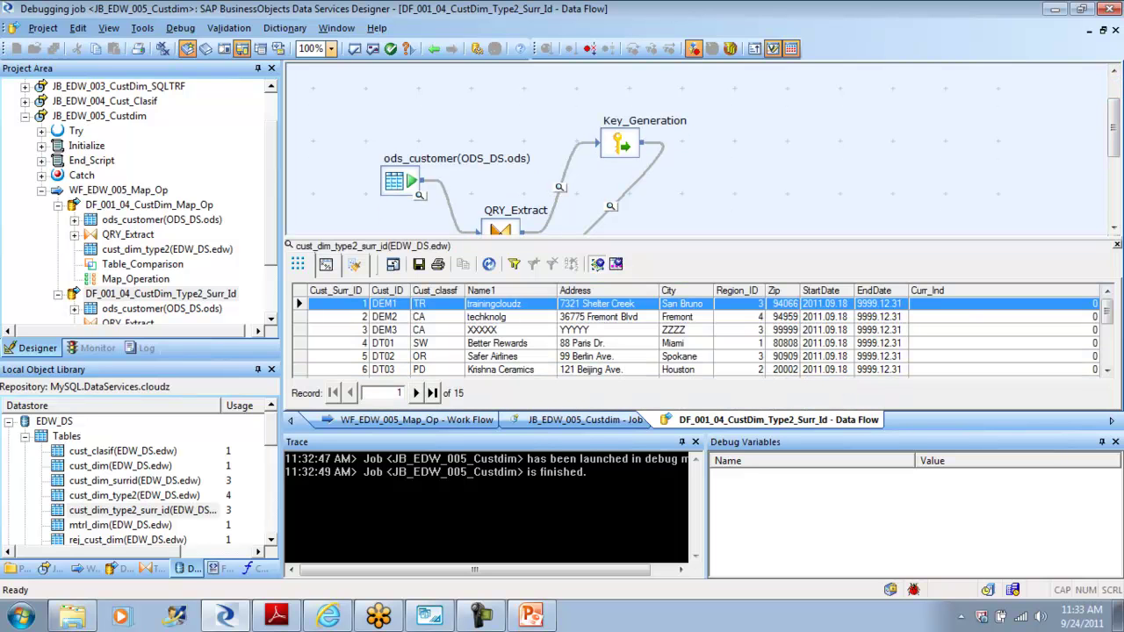
pyautogui.moveTo(1109, 308); pyautogui.dragTo(1111, 354)
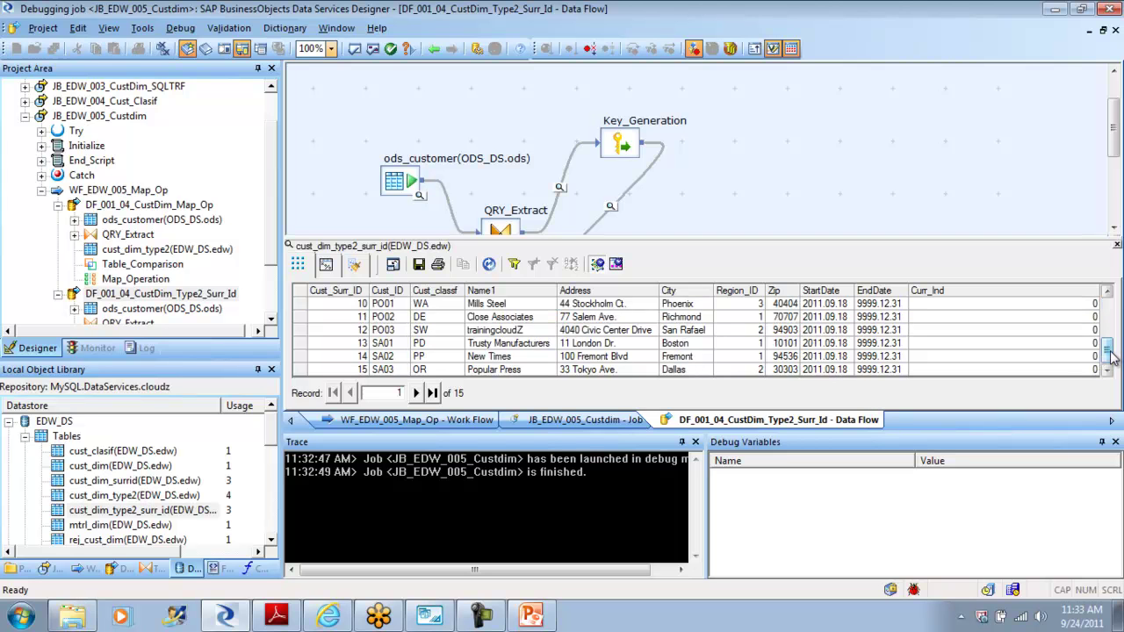
pyautogui.moveTo(1111, 354)
pyautogui.mouseDown()
pyautogui.moveTo(1100, 309)
pyautogui.moveTo(1112, 356)
pyautogui.mouseUp()
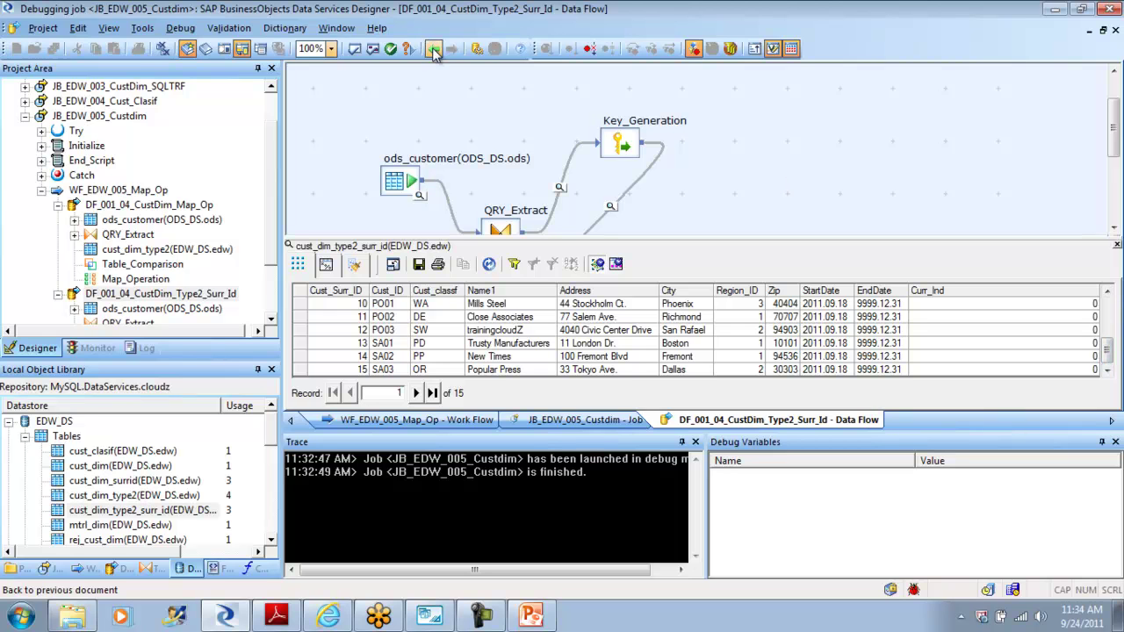
pyautogui.click(191, 29)
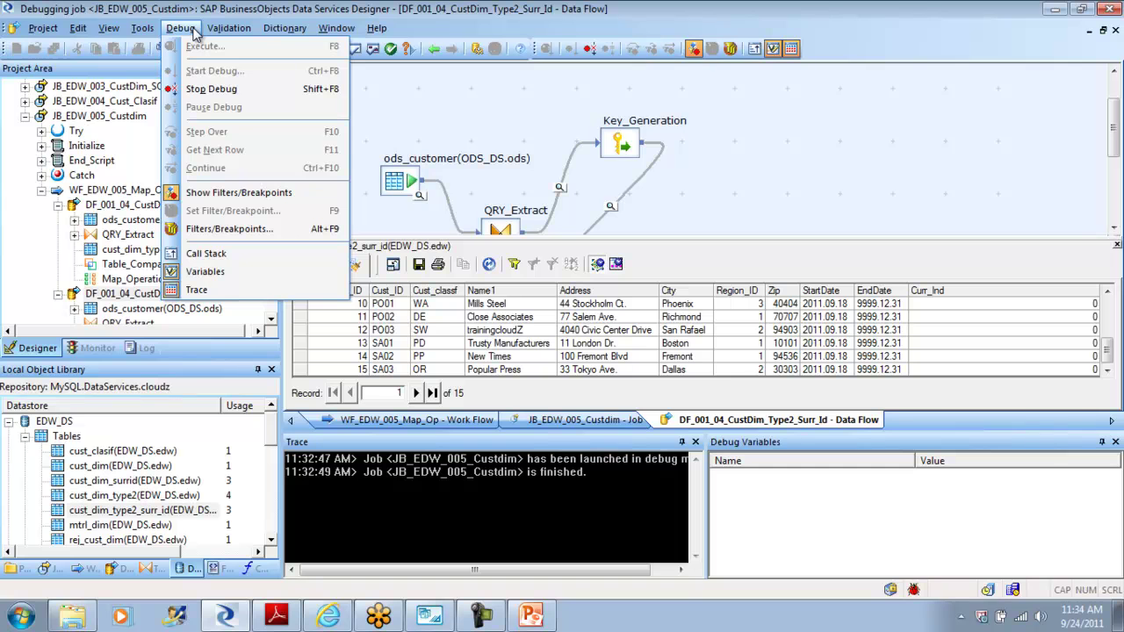
pyautogui.click(210, 89)
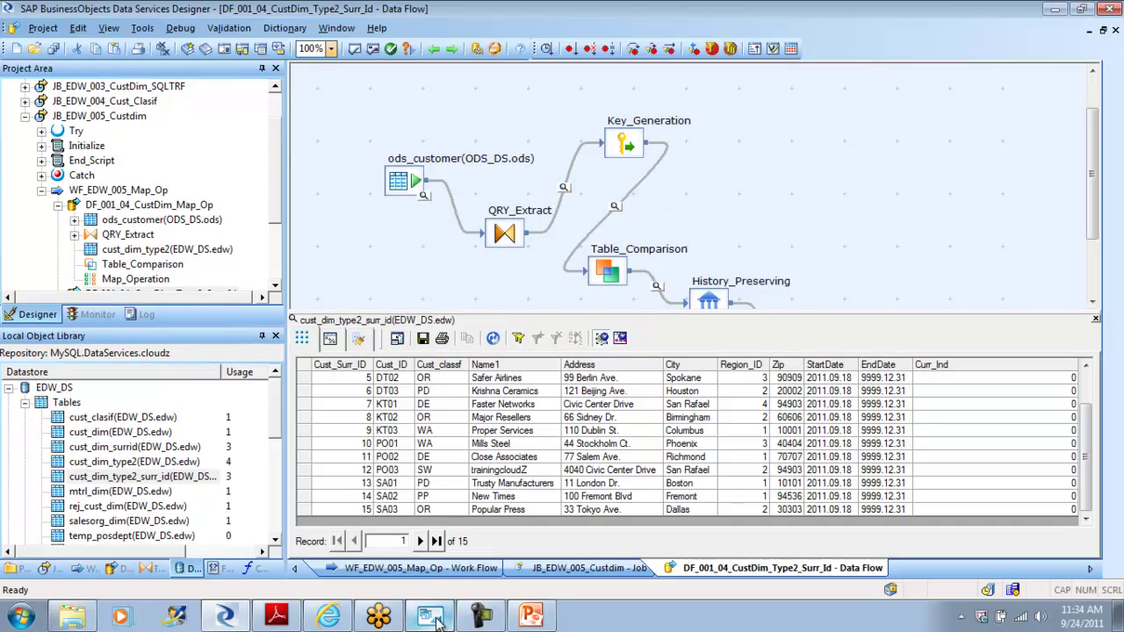
# Step: In MySQL Workbench, query edw.cust_dim_type2_surr_id for its 15 rows, then view the edw schema overview
pyautogui.click(431, 618)
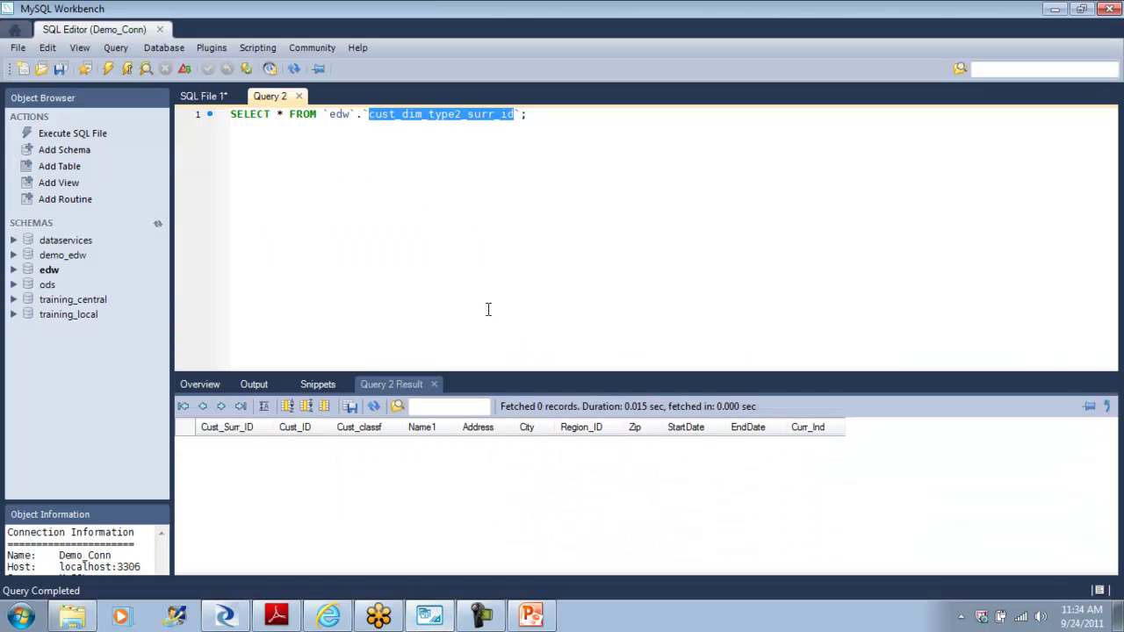
pyautogui.click(555, 117)
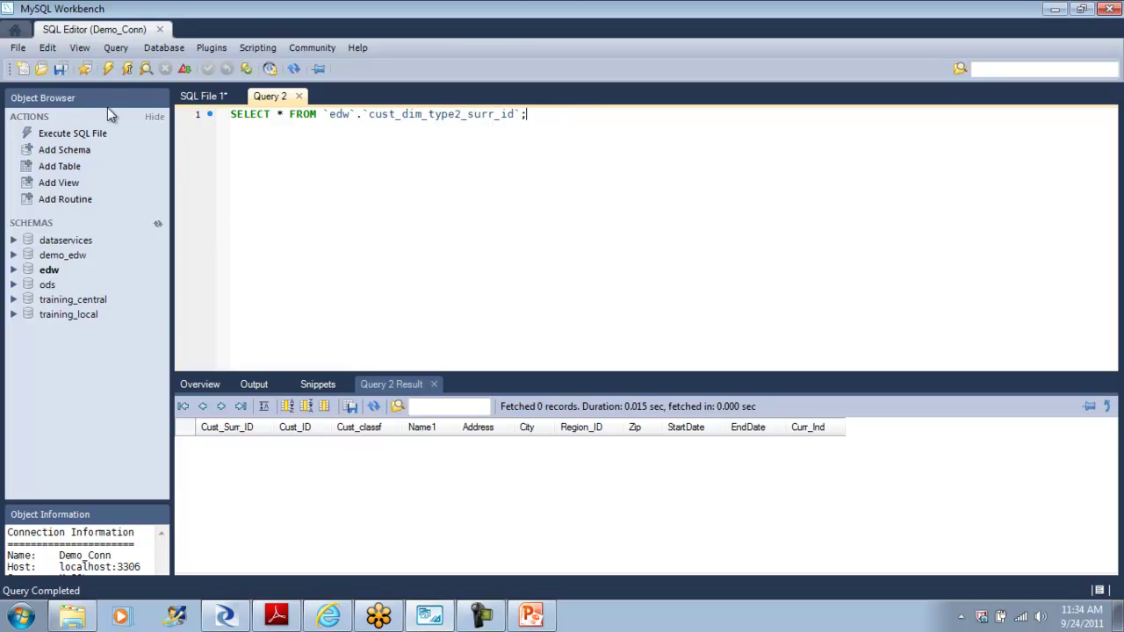
pyautogui.click(113, 73)
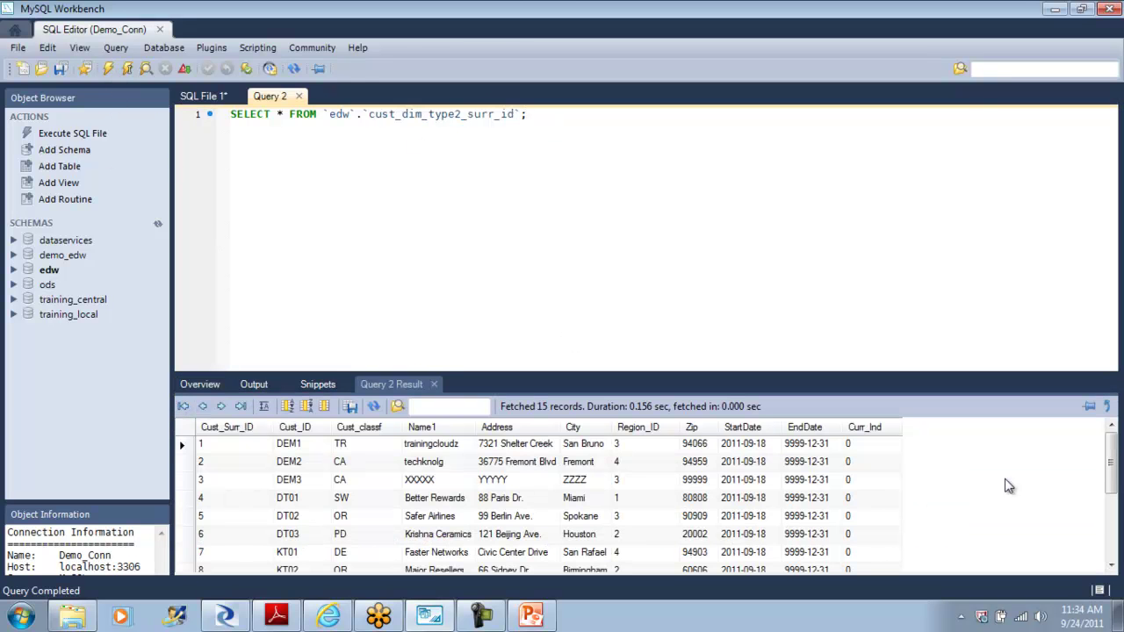
pyautogui.moveTo(1114, 449)
pyautogui.mouseDown()
pyautogui.moveTo(1118, 524)
pyautogui.moveTo(1114, 449)
pyautogui.mouseUp()
pyautogui.click(209, 387)
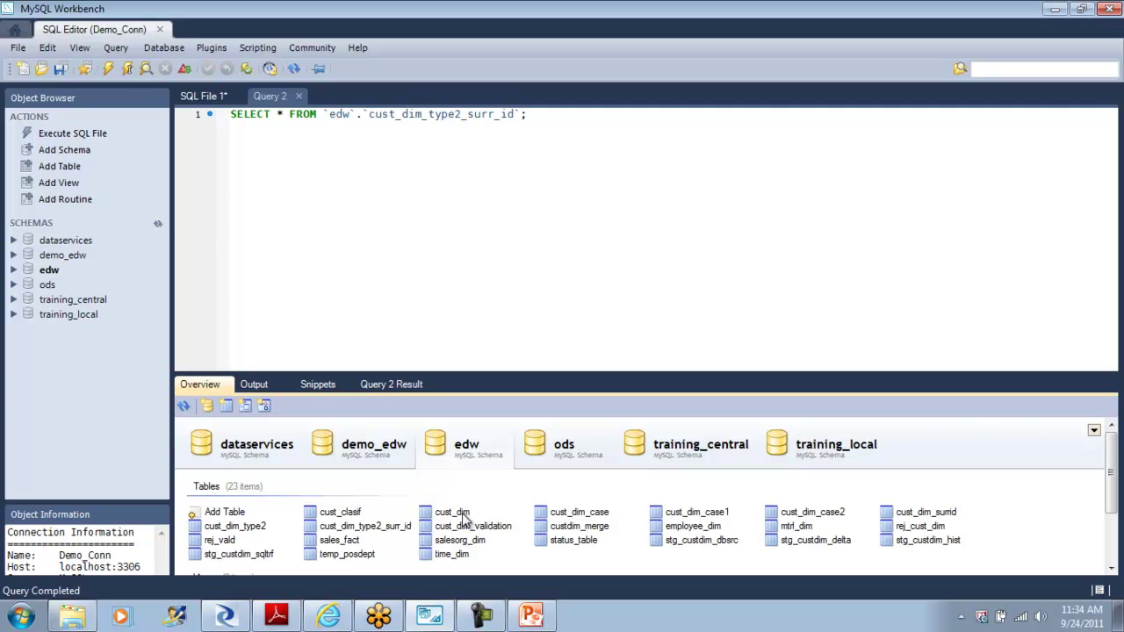
# Step: Open ods.ods_customer's 15 rows for editing in an enlarged grid and select DEM3's Name1 cell
pyautogui.click(580, 455)
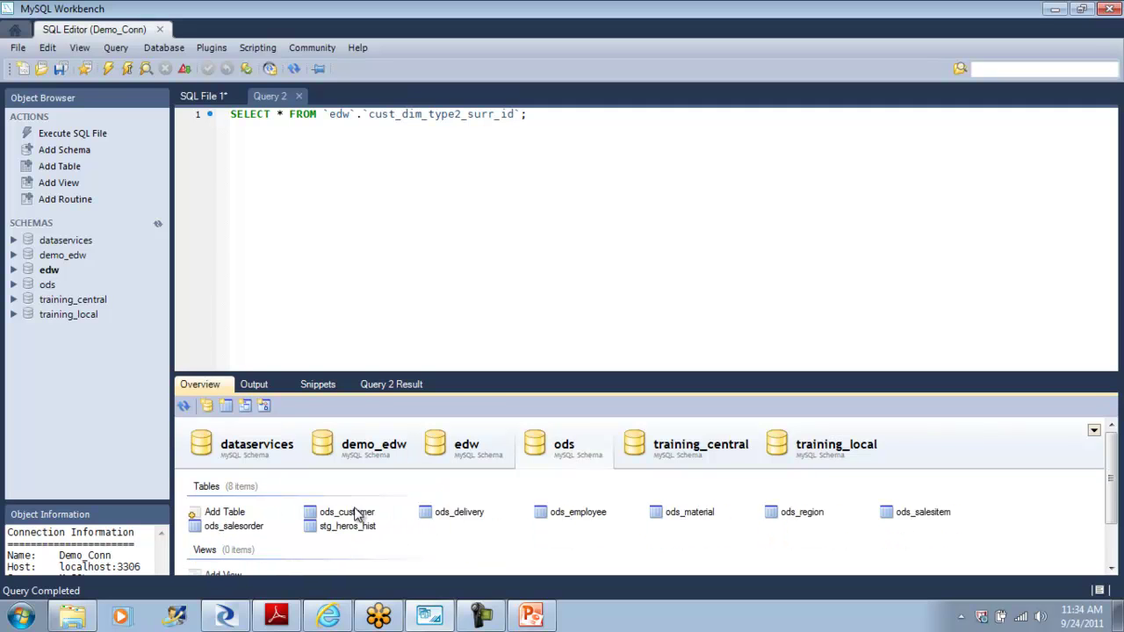
pyautogui.rightClick(356, 514)
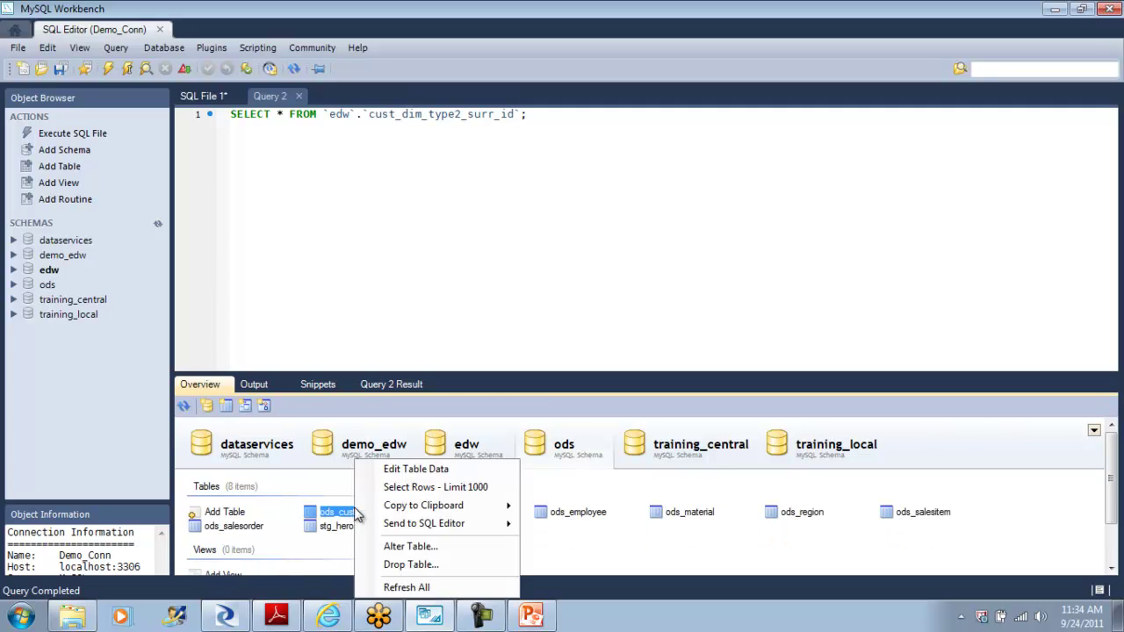
pyautogui.click(453, 471)
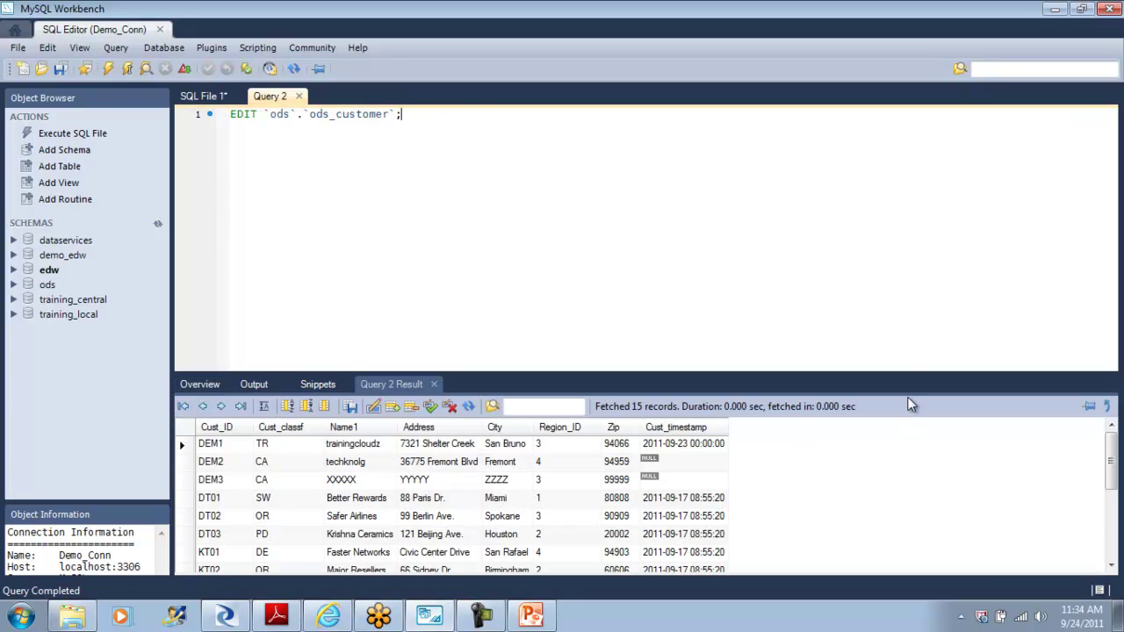
pyautogui.moveTo(907, 374); pyautogui.dragTo(909, 269)
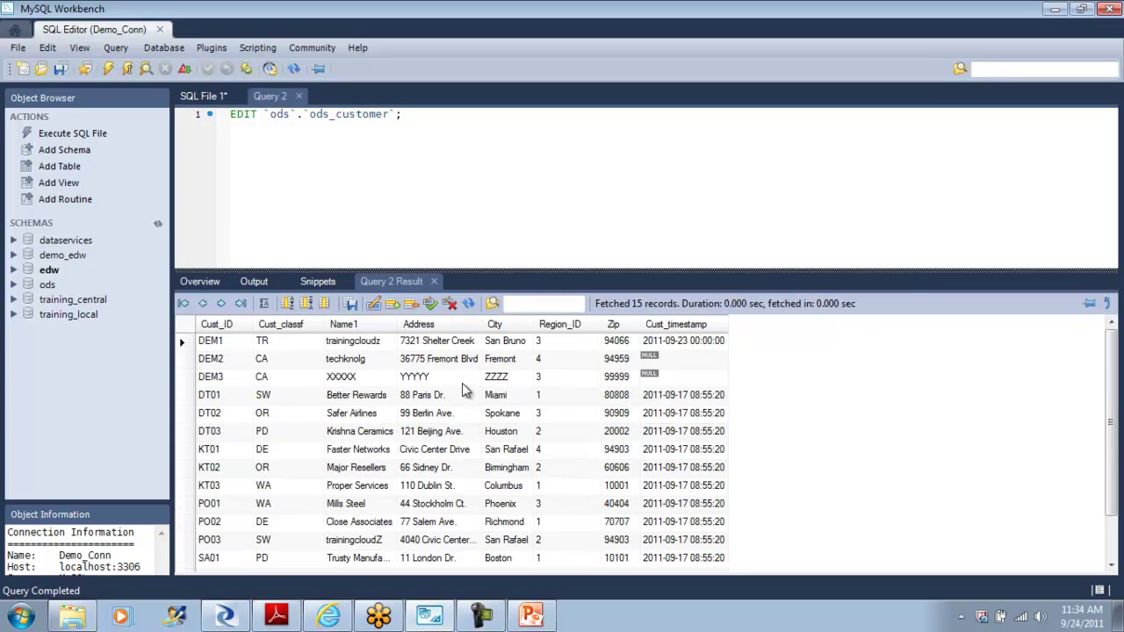
pyautogui.click(369, 383)
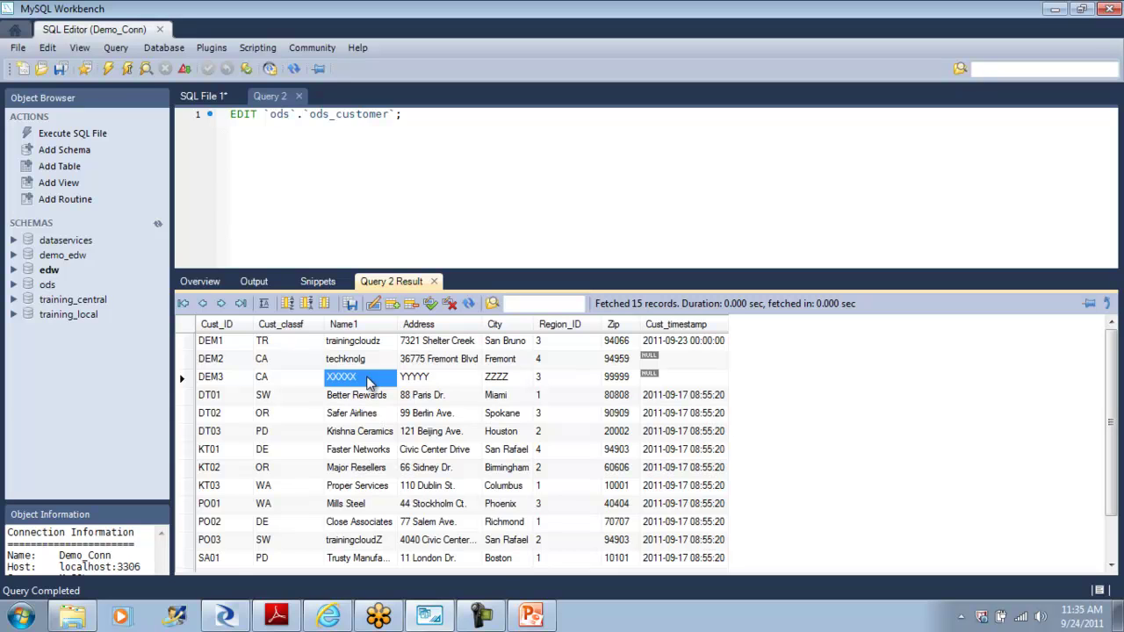
# Step: Set DEM3's Name1, Address and City to Helal, New Jersy and Jersy City, and apply
pyautogui.write('Helal')
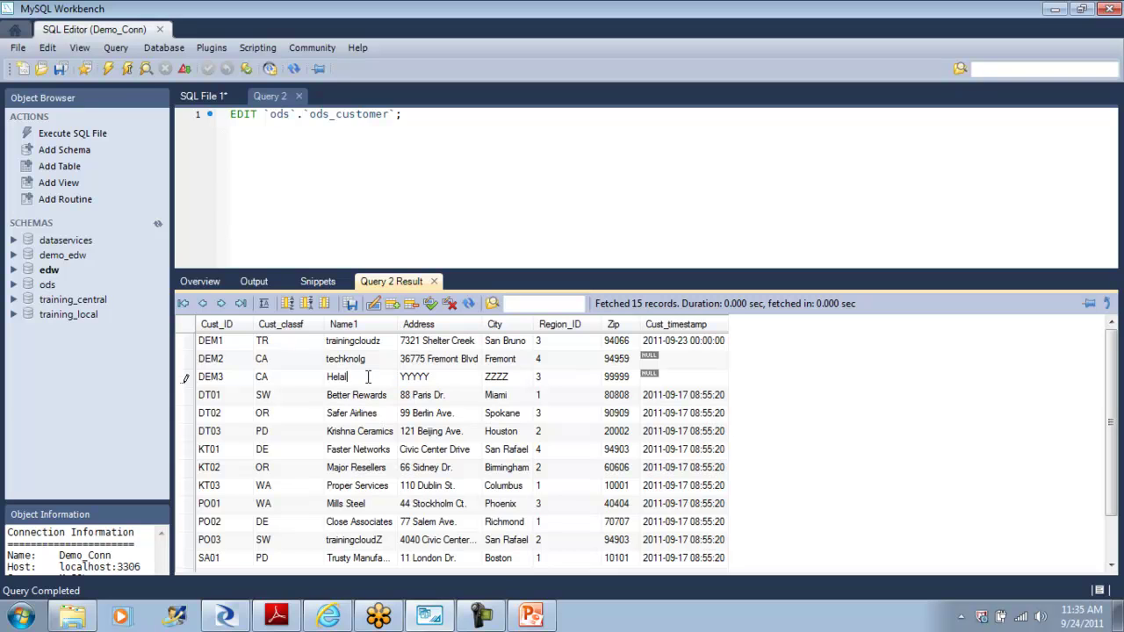
pyautogui.press('Tab')
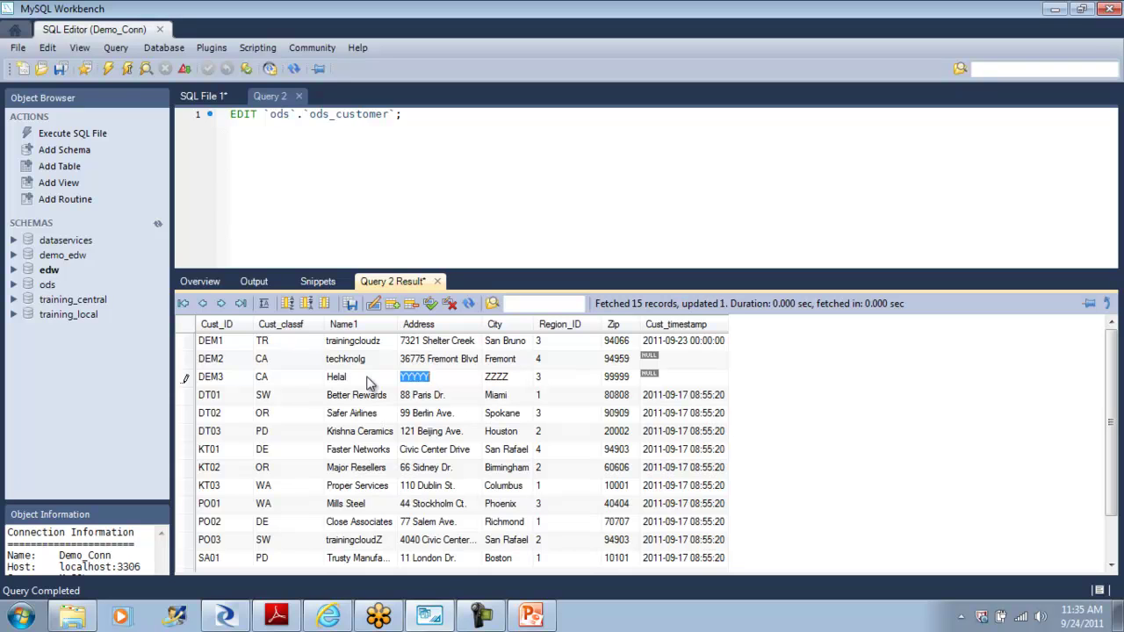
pyautogui.write('New Jersey')
pyautogui.press('Tab')
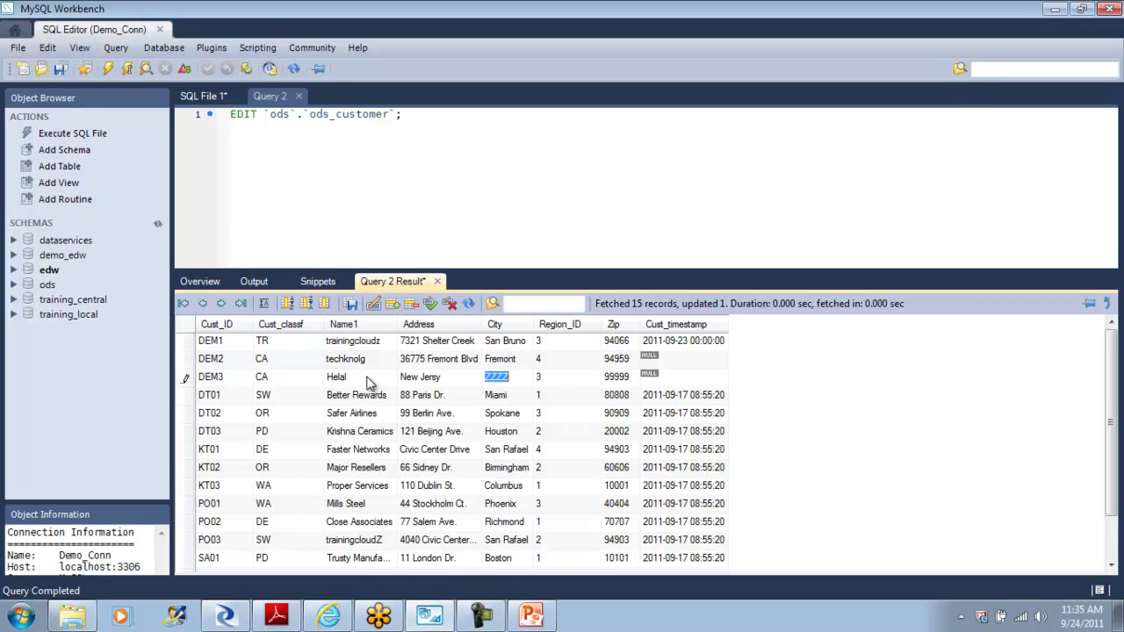
pyautogui.write('Ne')
pyautogui.write('Jes')
pyautogui.write('y City')
pyautogui.click(431, 307)
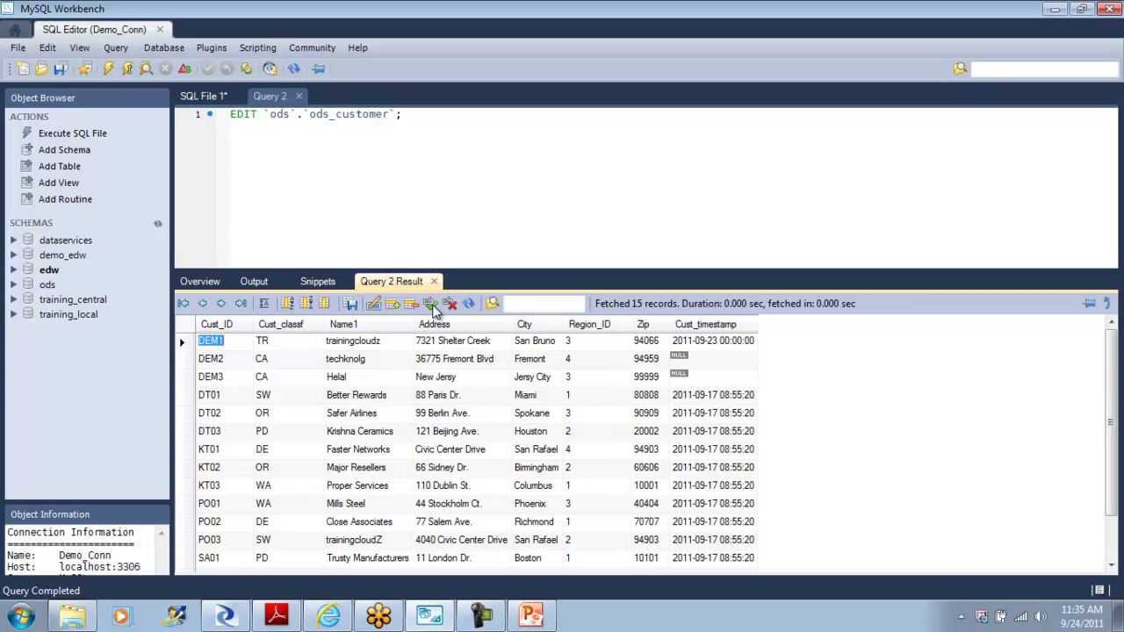
# Step: Review DEM3's updated name and address in the ods_customer grid
pyautogui.click(272, 376)
pyautogui.click(352, 377)
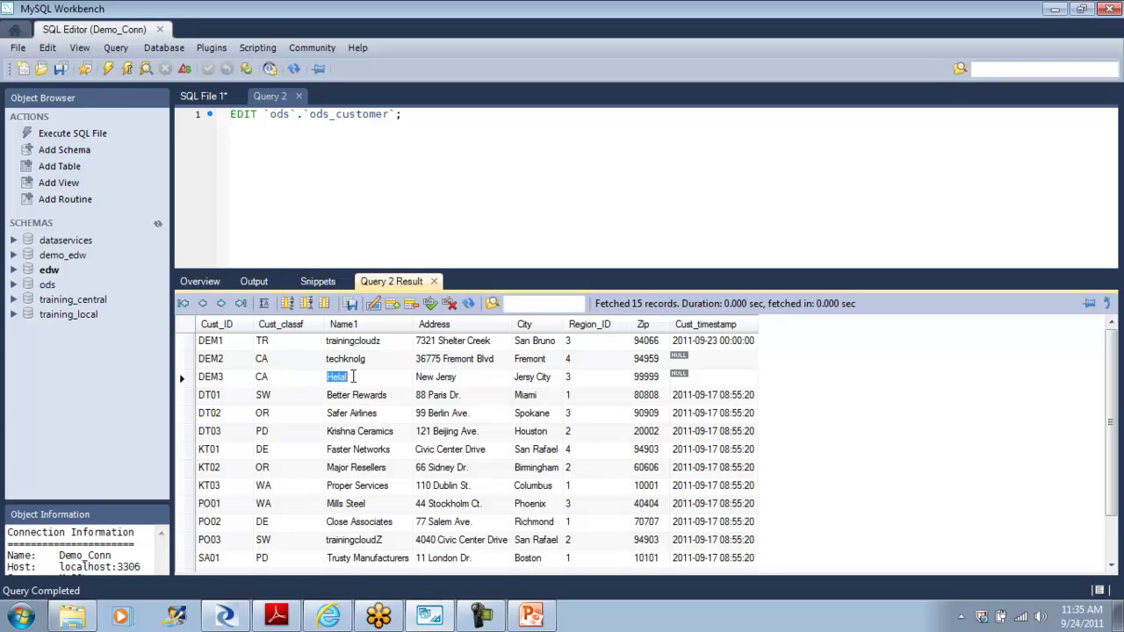
pyautogui.click(435, 383)
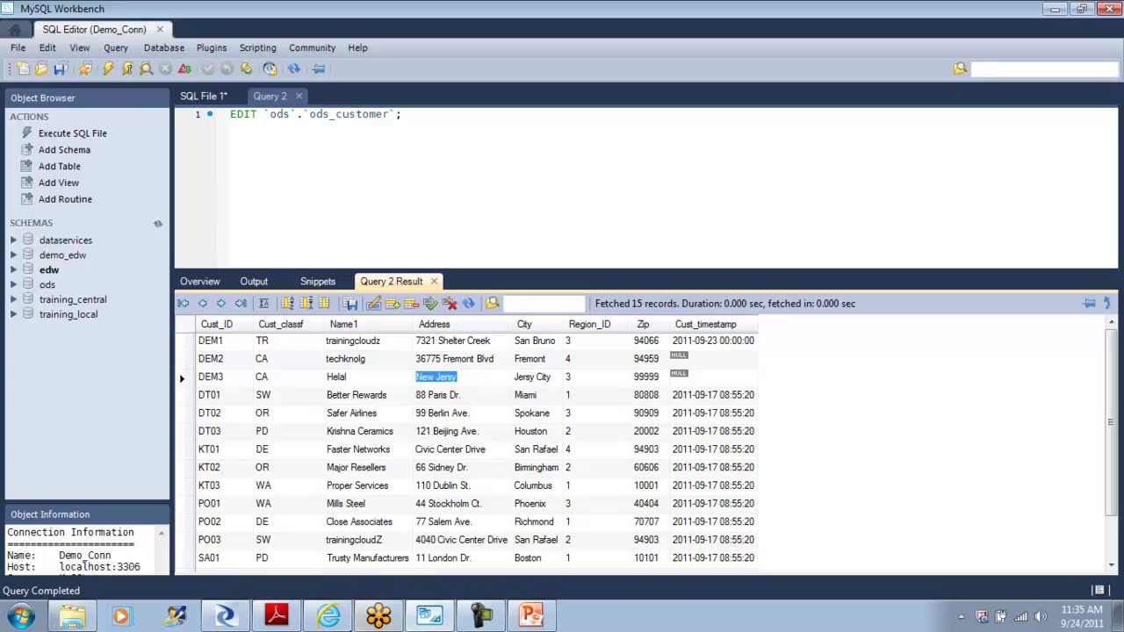
pyautogui.click(225, 620)
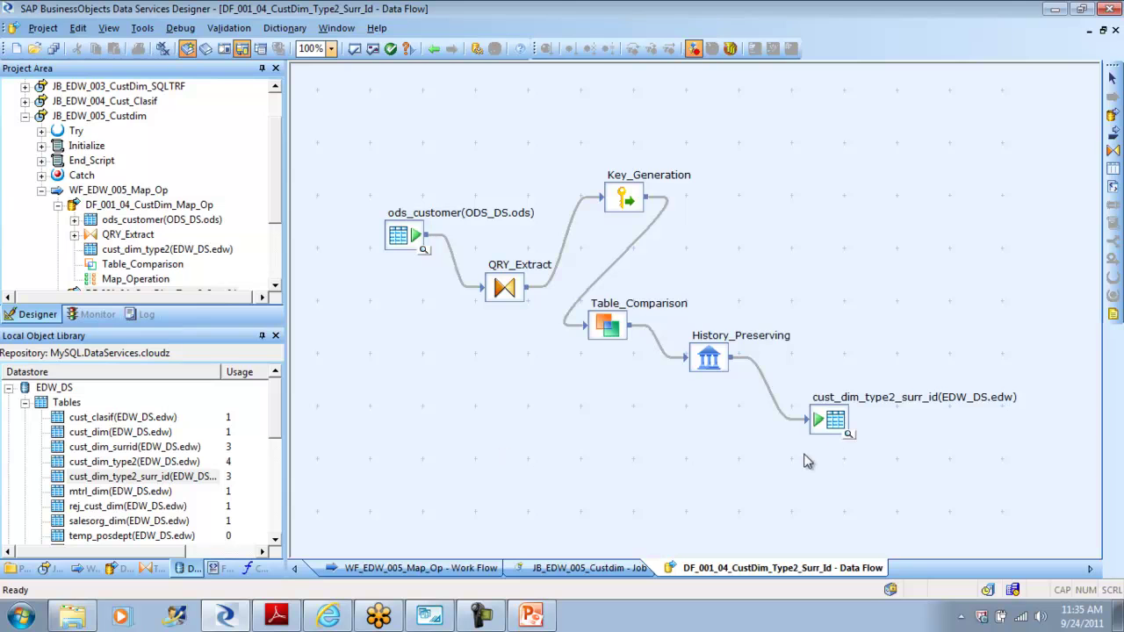
# Step: View the cust_dim_type2_surr_id target data, where DEM3 still has placeholders, and select job JB_EDW_005_Custdim
pyautogui.click(849, 435)
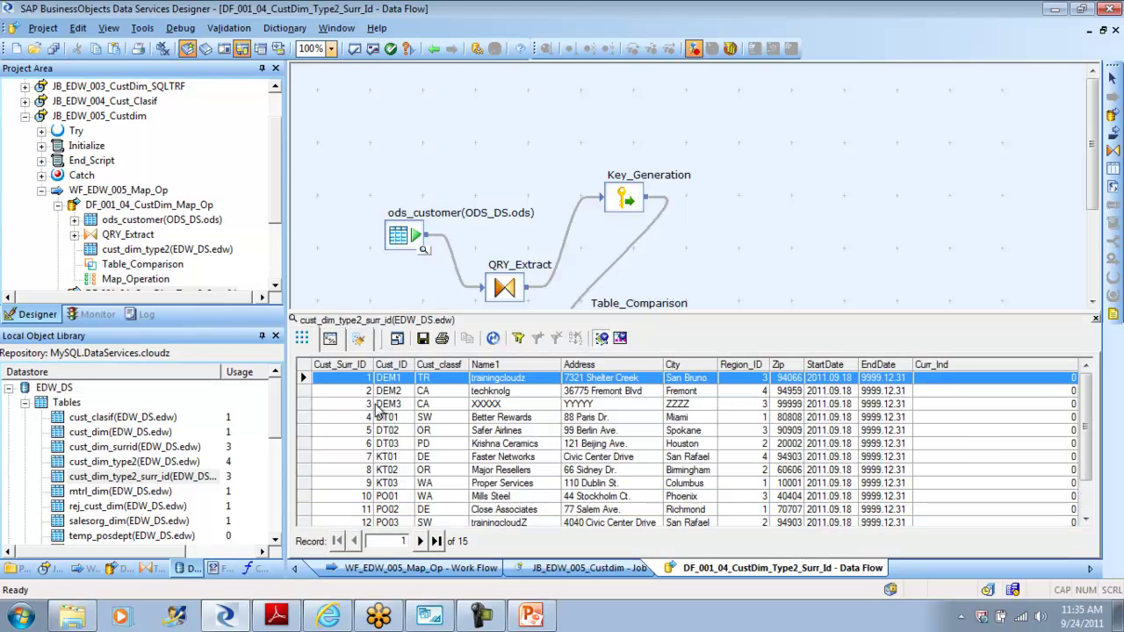
pyautogui.click(303, 405)
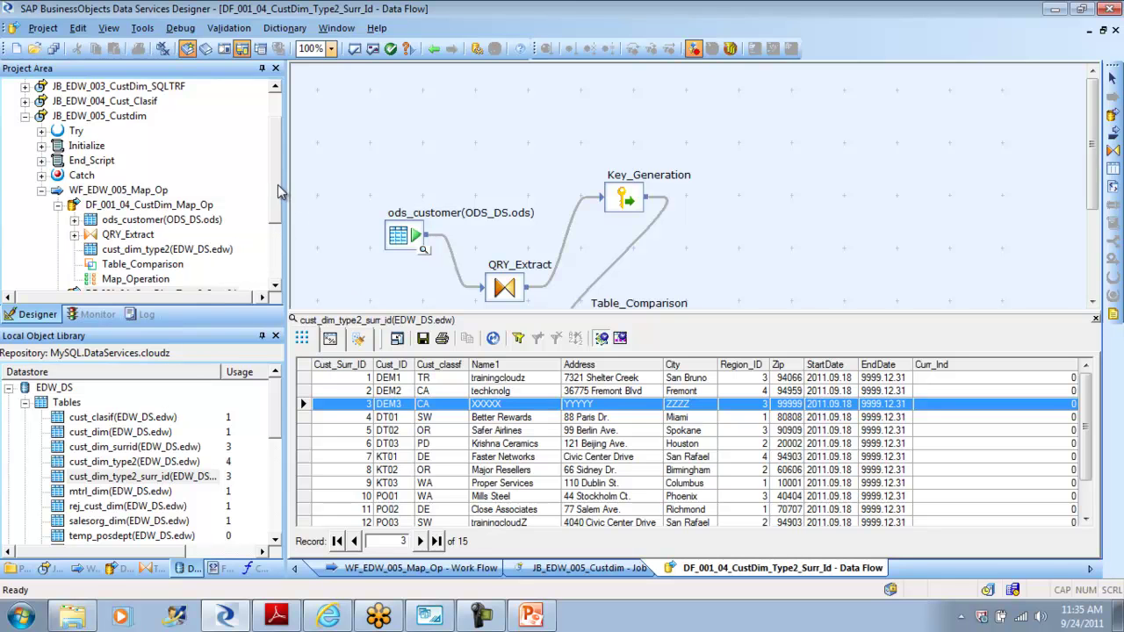
pyautogui.scroll(1, 279, 195)
pyautogui.click(123, 164)
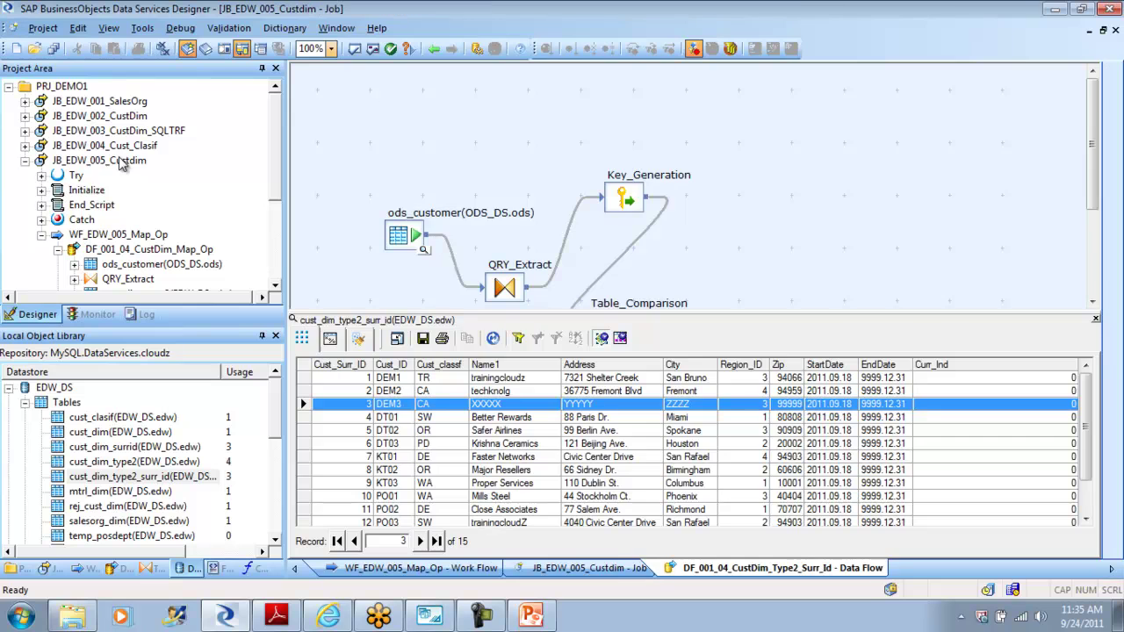
pyautogui.rightClick(123, 164)
# Step: Cancel a normal run and debug-run JB_EDW_005_Custdim instead, staying in the debugger when it finishes
pyautogui.click(160, 168)
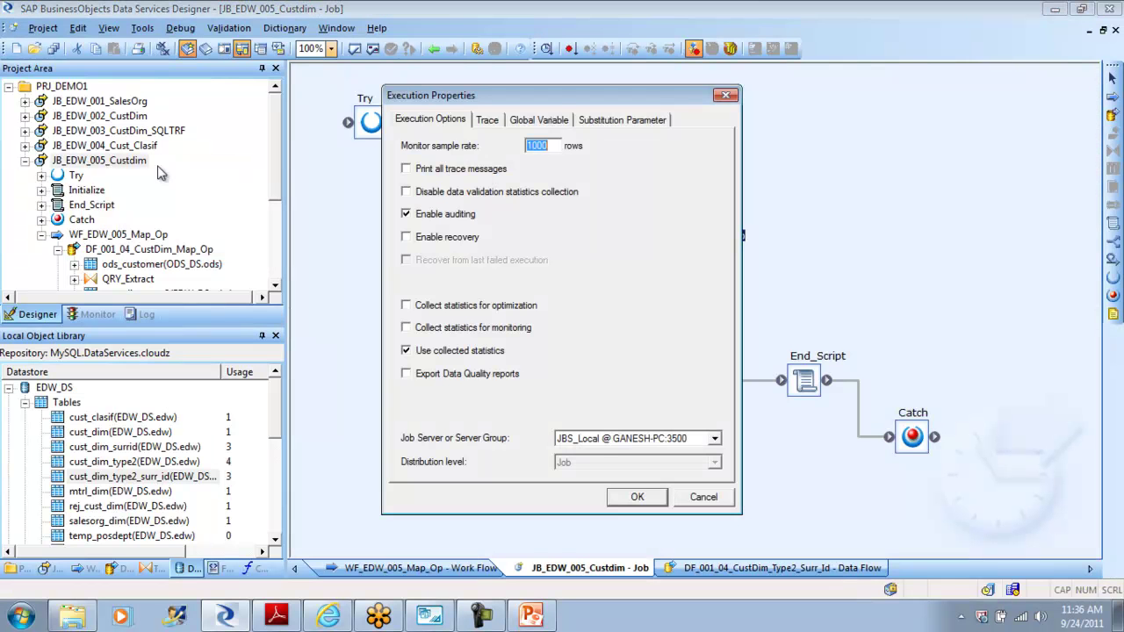
pyautogui.click(704, 497)
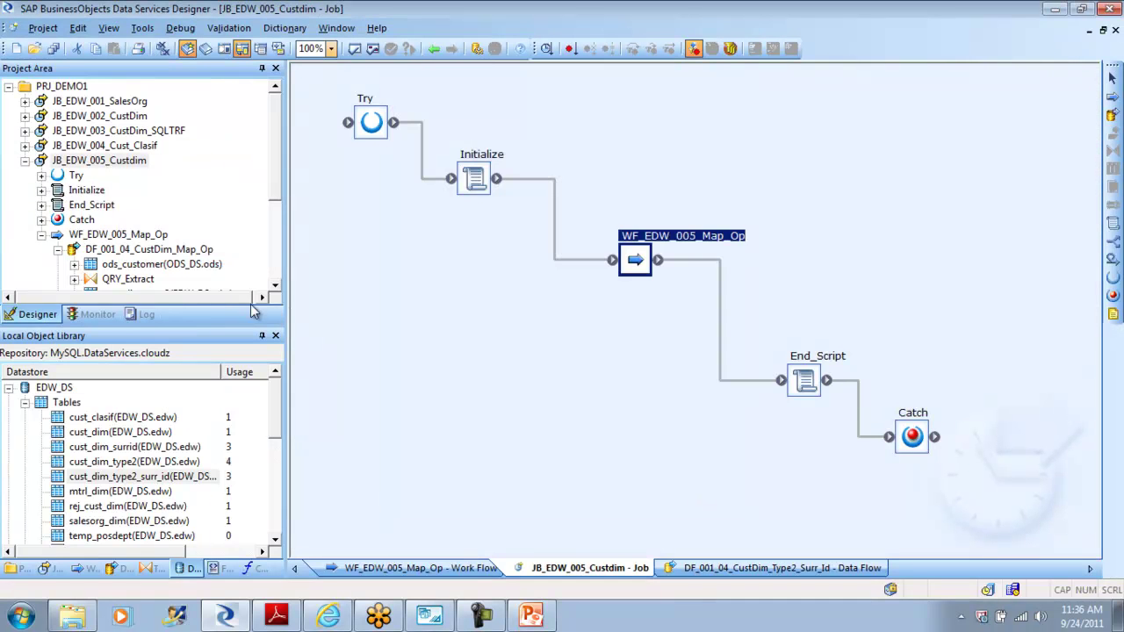
pyautogui.rightClick(112, 165)
pyautogui.click(160, 192)
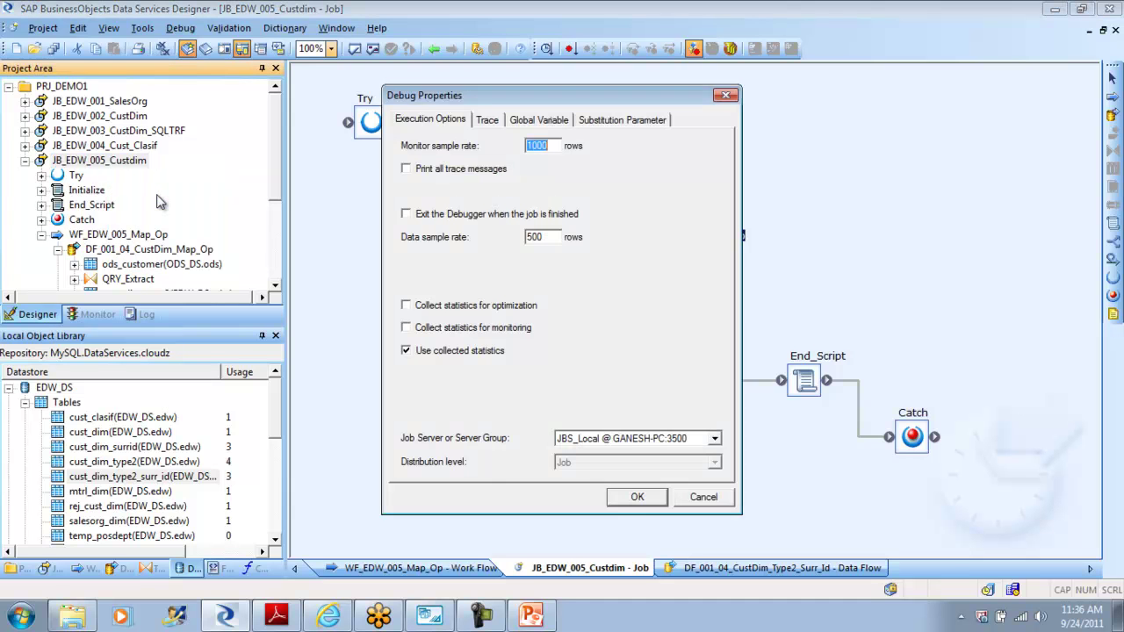
pyautogui.click(634, 498)
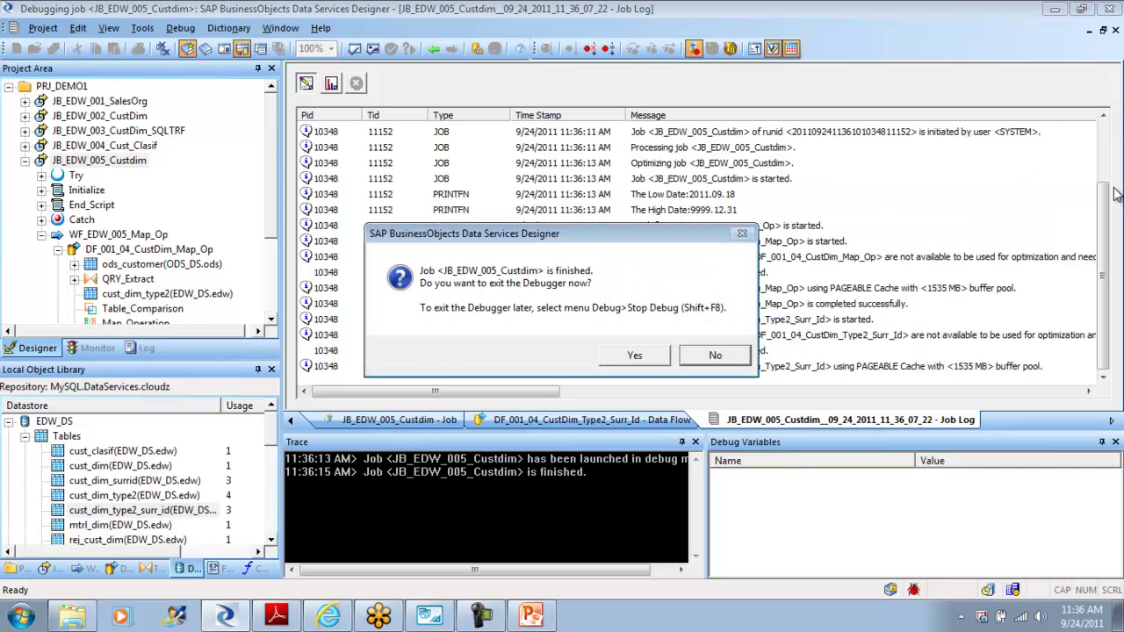
pyautogui.click(727, 360)
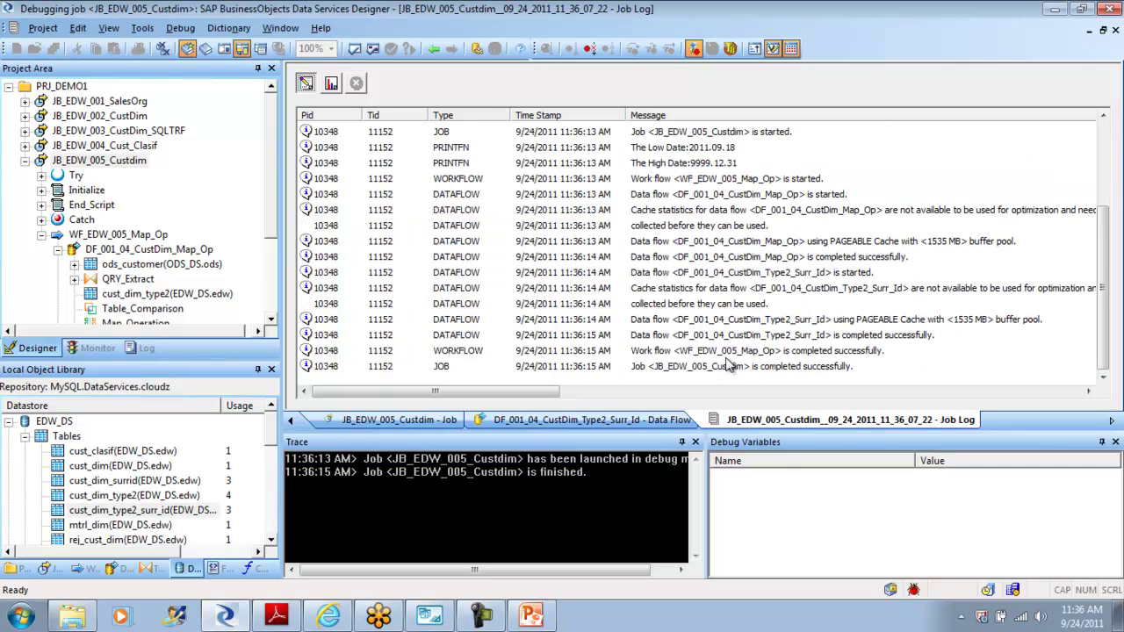
# Step: Navigate from the job through WF_EDW_005_Map_Op into the DF_001_04_CustDim_Type2_Surr_Id data flow
pyautogui.click(434, 49)
pyautogui.doubleClick(629, 259)
pyautogui.scroll(-1, 966, 263)
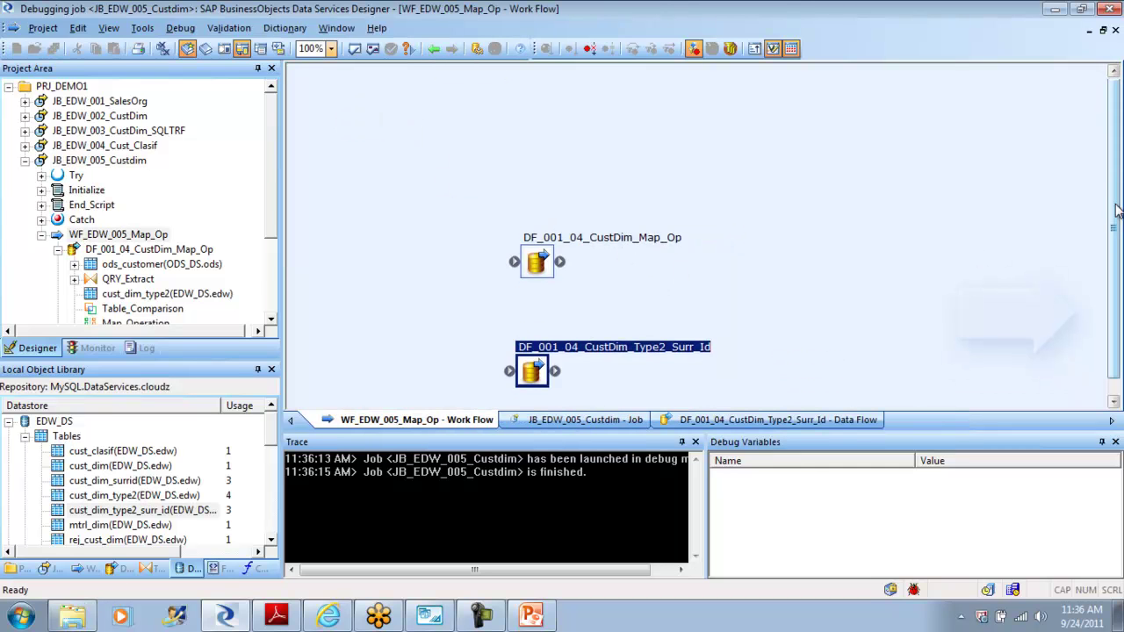
pyautogui.doubleClick(534, 360)
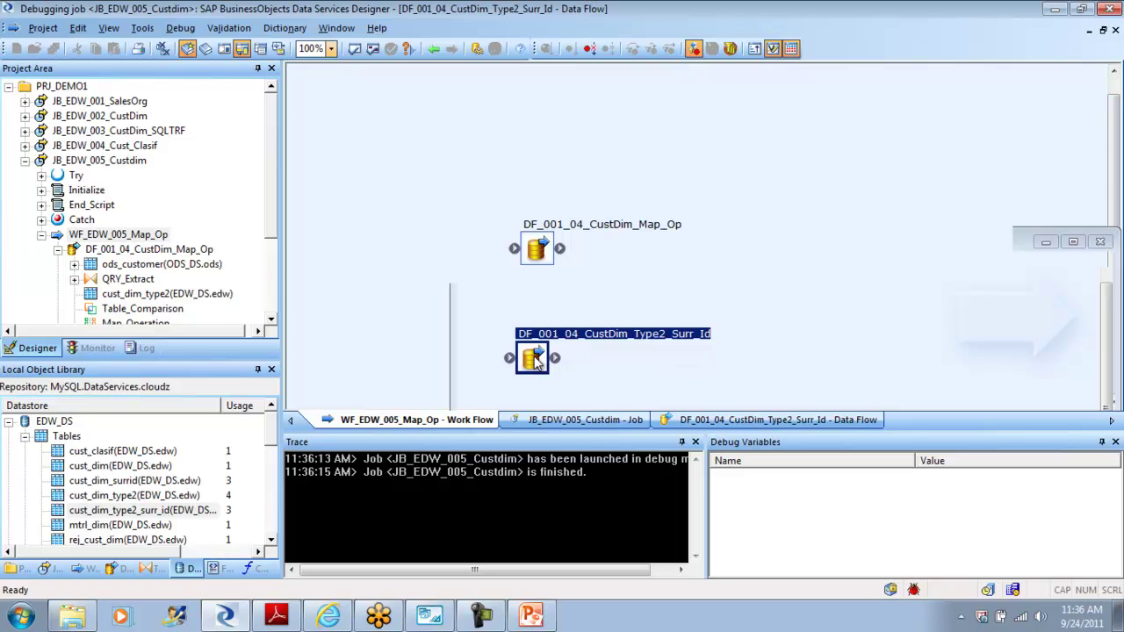
pyautogui.scroll(-3, 1114, 229)
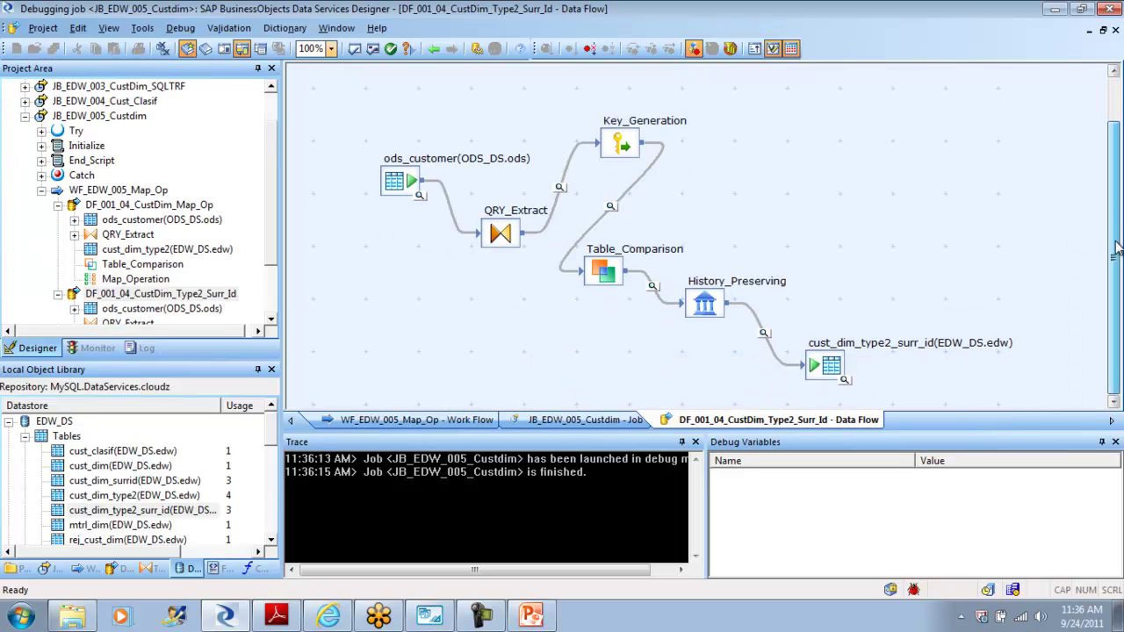
# Step: Inspect debug rows on the QRY_Extract→Key_Generation and Key_Generation→Table_Comparison links
pyautogui.click(560, 188)
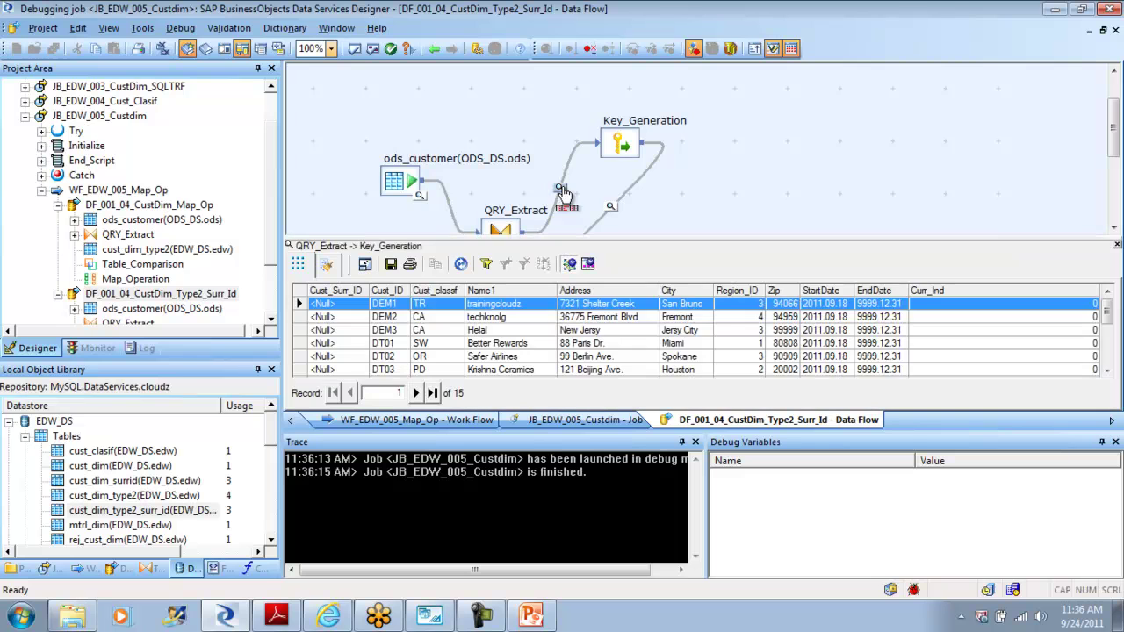
pyautogui.click(1117, 245)
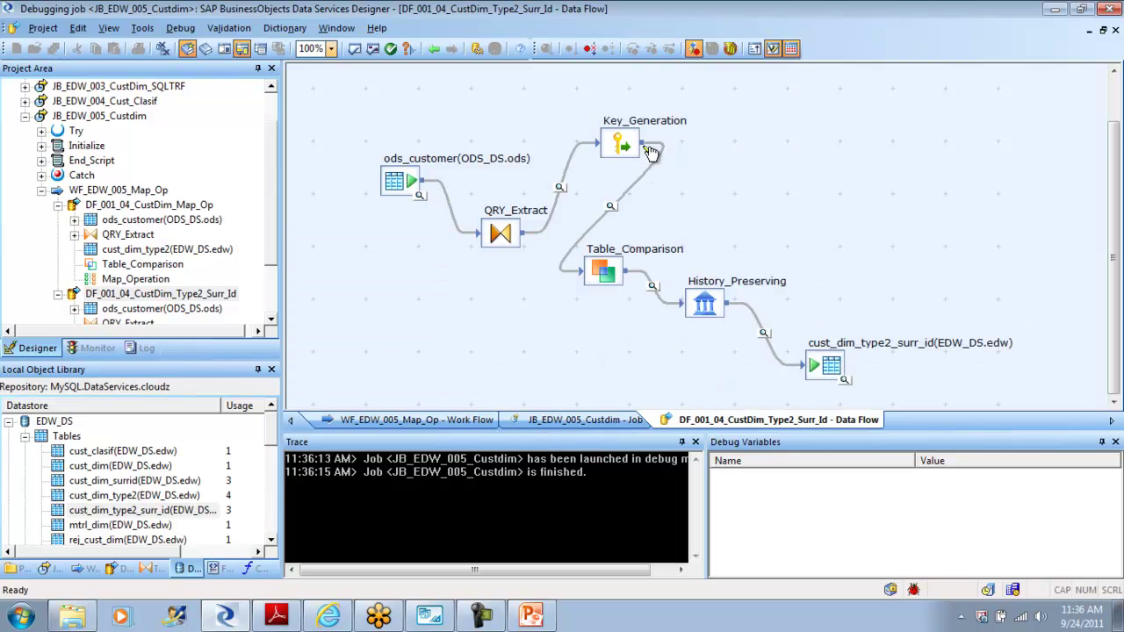
pyautogui.click(609, 211)
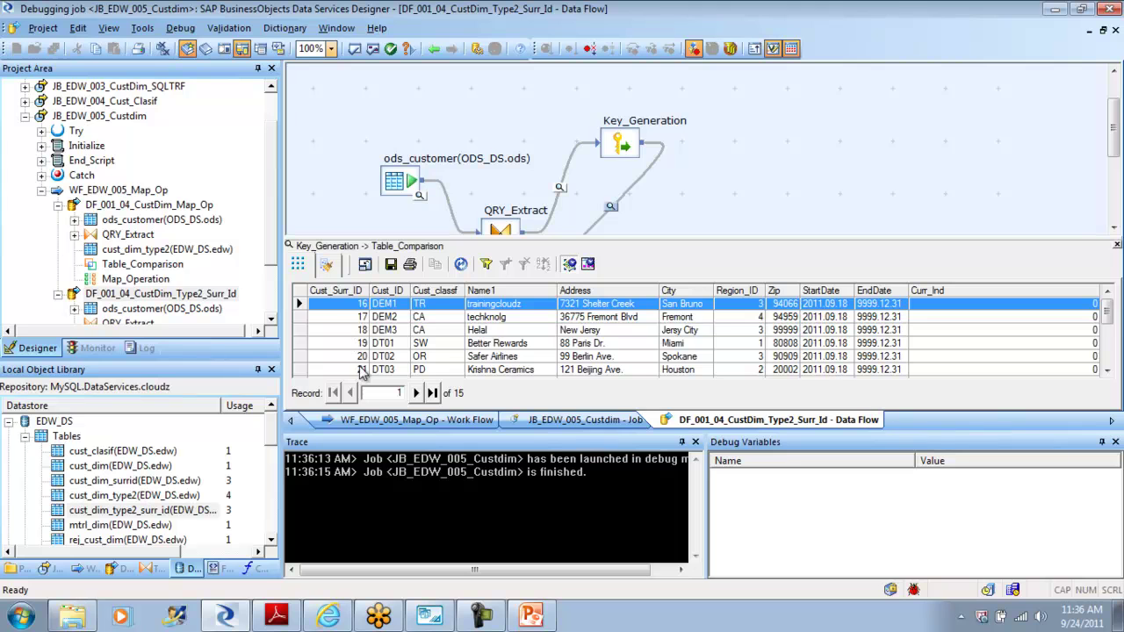
pyautogui.moveTo(1110, 321); pyautogui.dragTo(1112, 367)
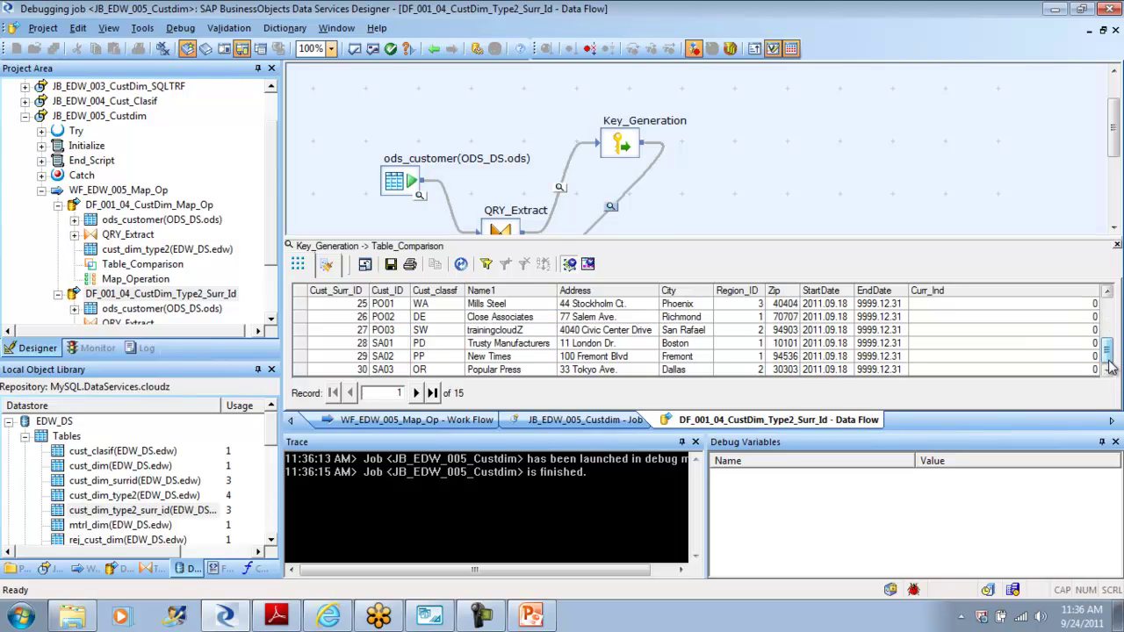
pyautogui.click(1116, 245)
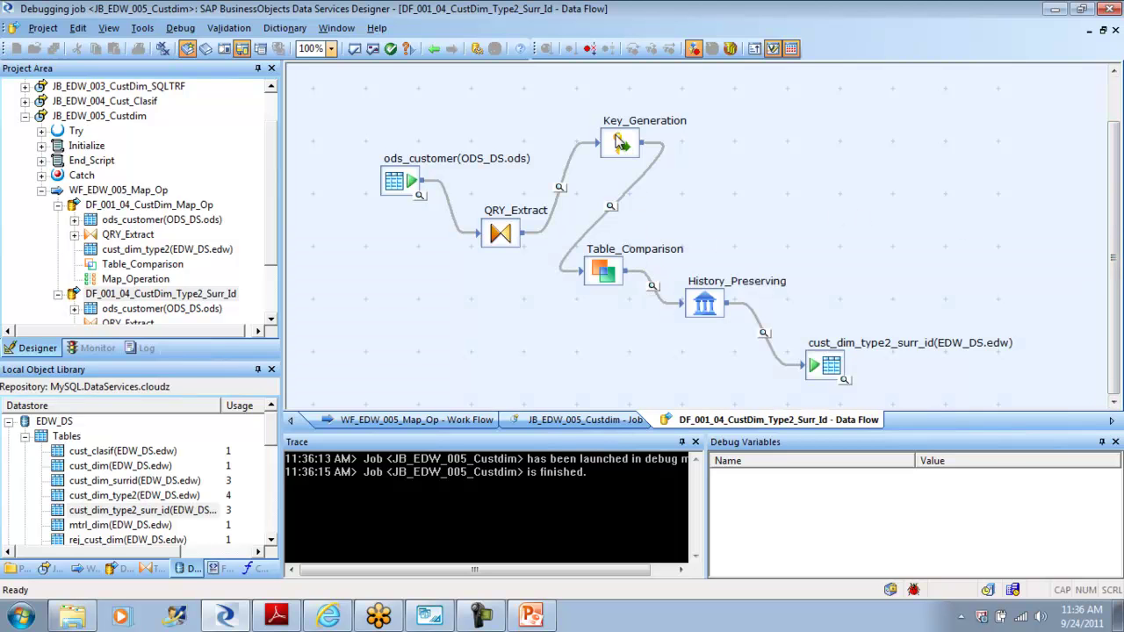
# Step: Inspect rows entering History_Preserving and the target: a DEM3 update expiring the old record and a Helal insert
pyautogui.click(620, 143)
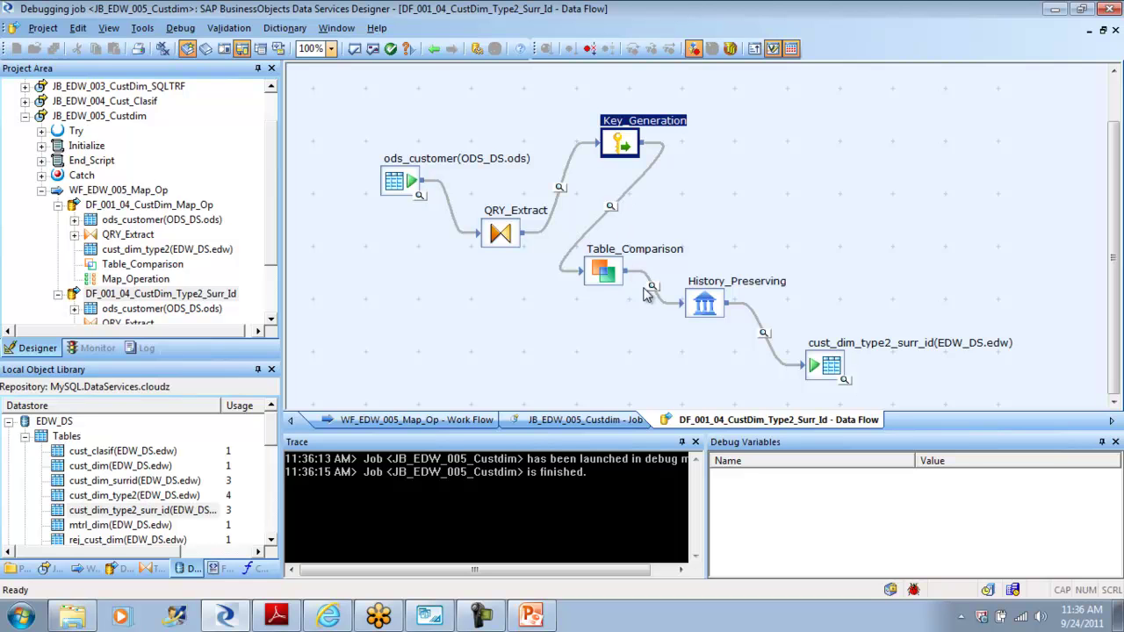
pyautogui.click(654, 287)
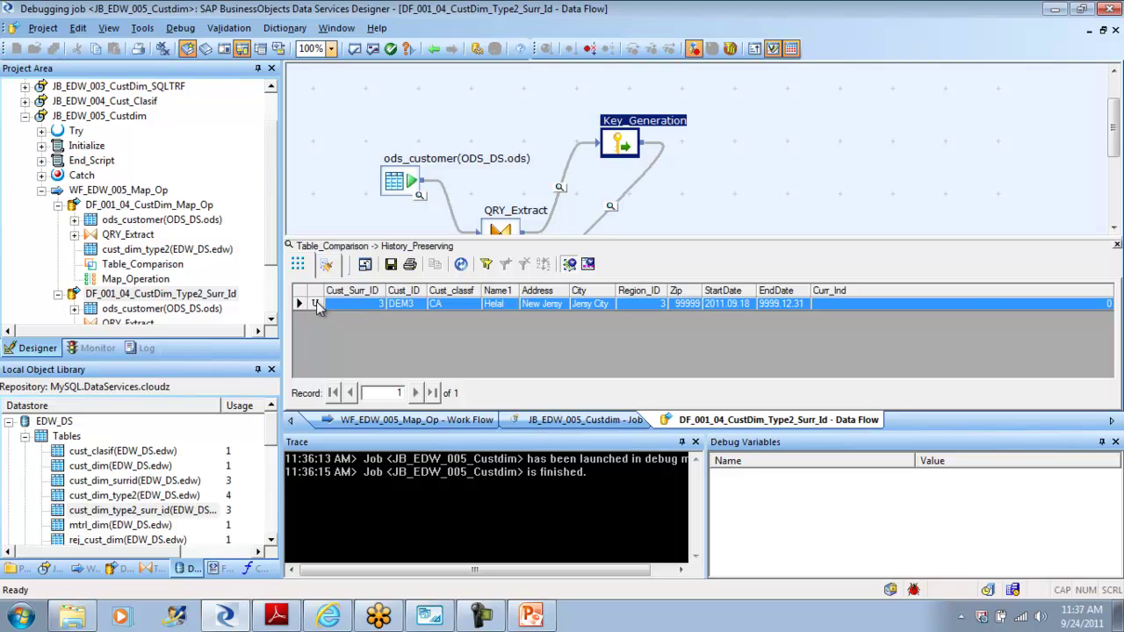
pyautogui.click(1116, 246)
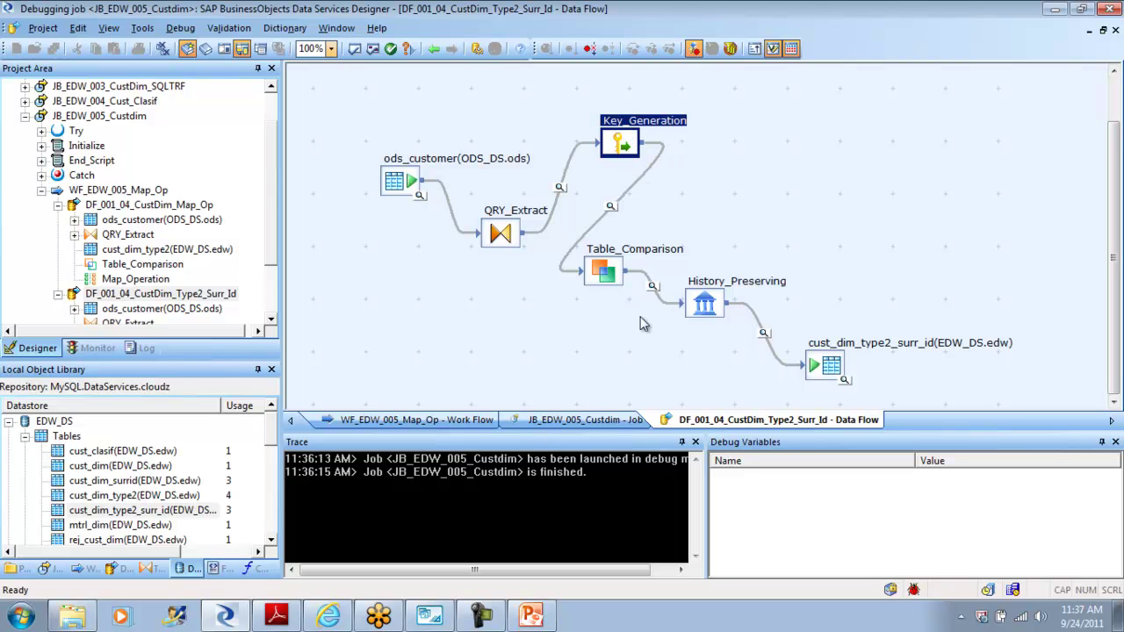
pyautogui.click(763, 333)
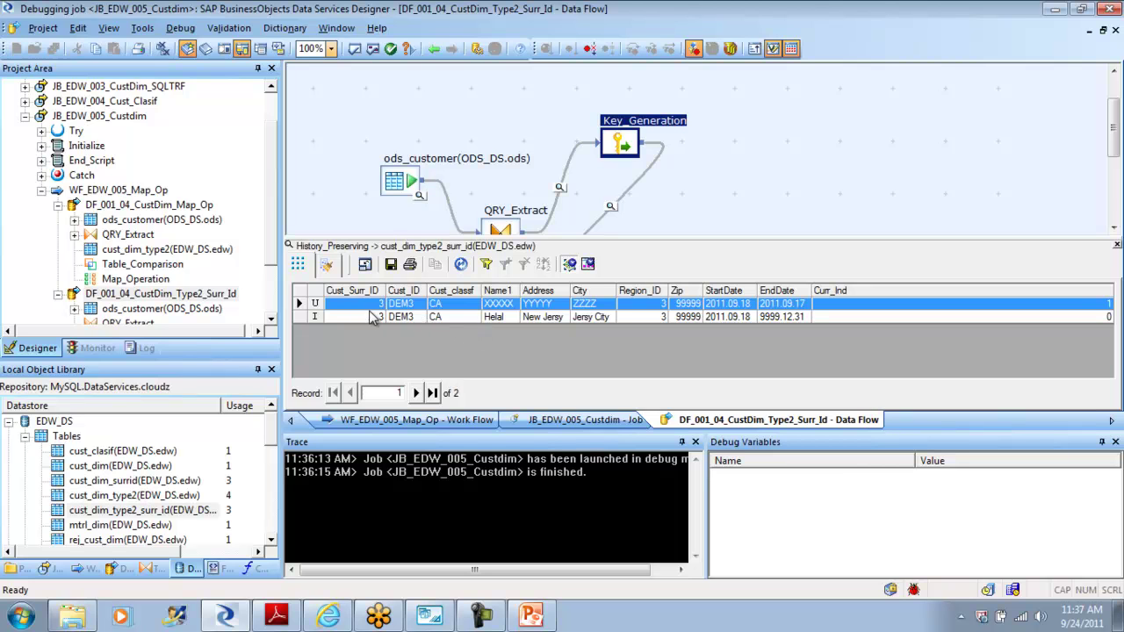
pyautogui.click(1117, 246)
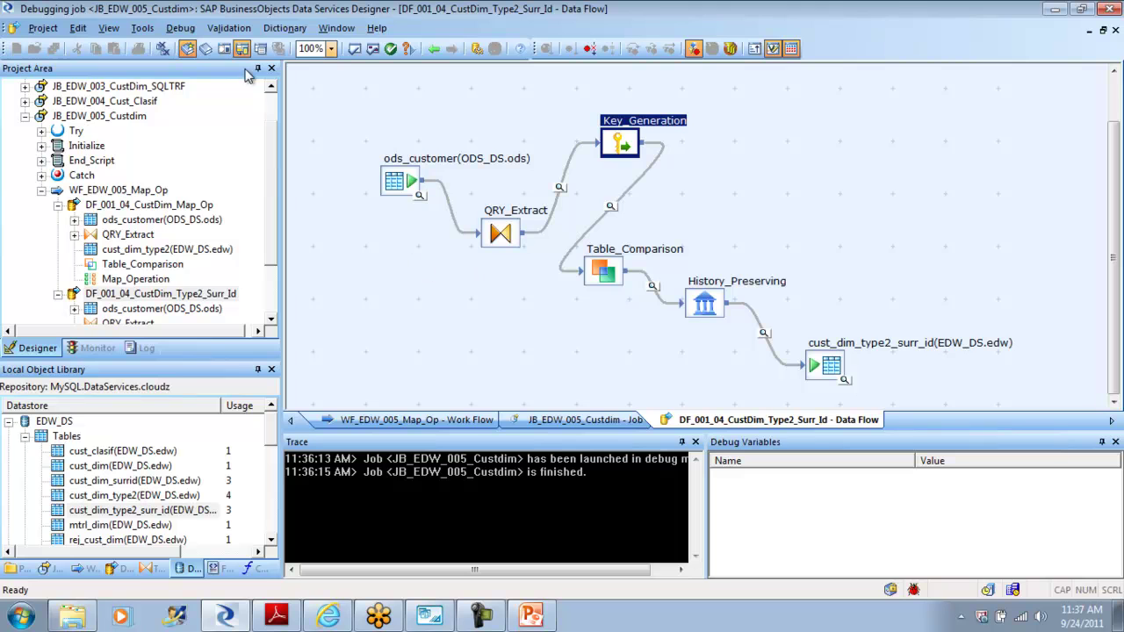
pyautogui.click(184, 29)
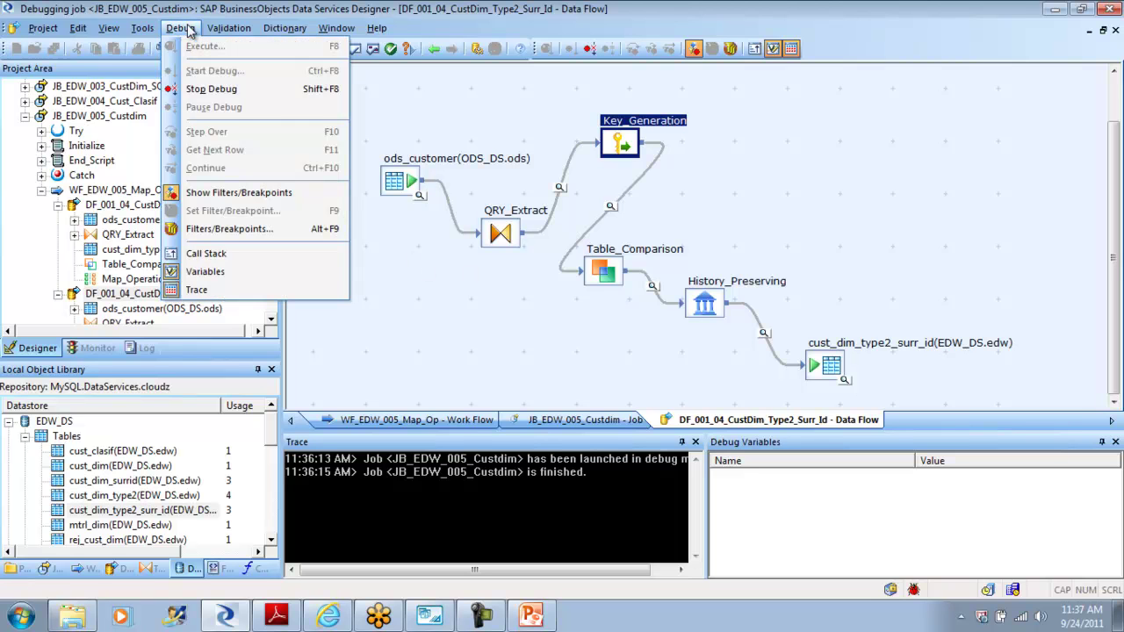
# Step: Stop debugging, check the running job's log in the Monitor, and go back to DF_001_04_CustDim_Type2_Surr_Id
pyautogui.click(229, 89)
pyautogui.click(97, 349)
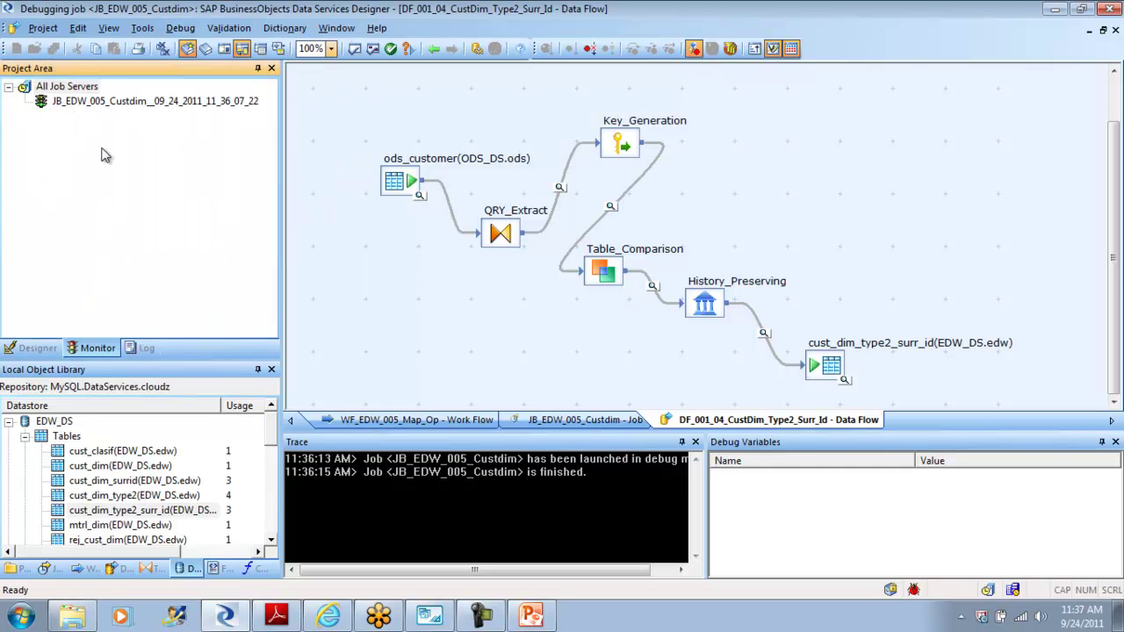
pyautogui.click(112, 106)
pyautogui.rightClick(112, 105)
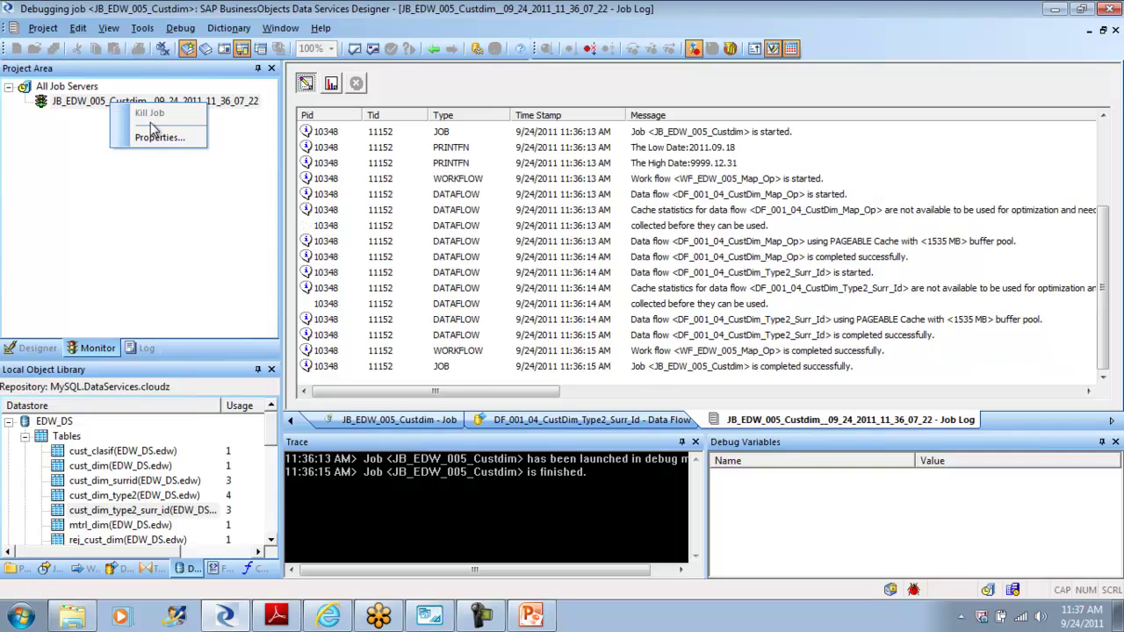
pyautogui.click(180, 28)
pyautogui.click(210, 89)
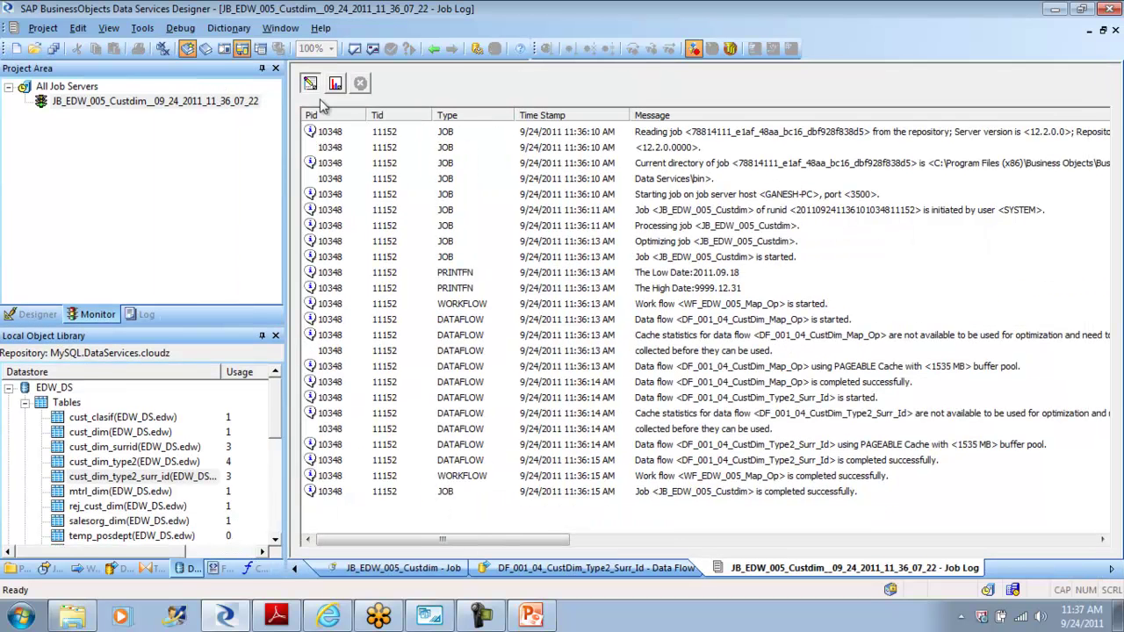
pyautogui.click(435, 50)
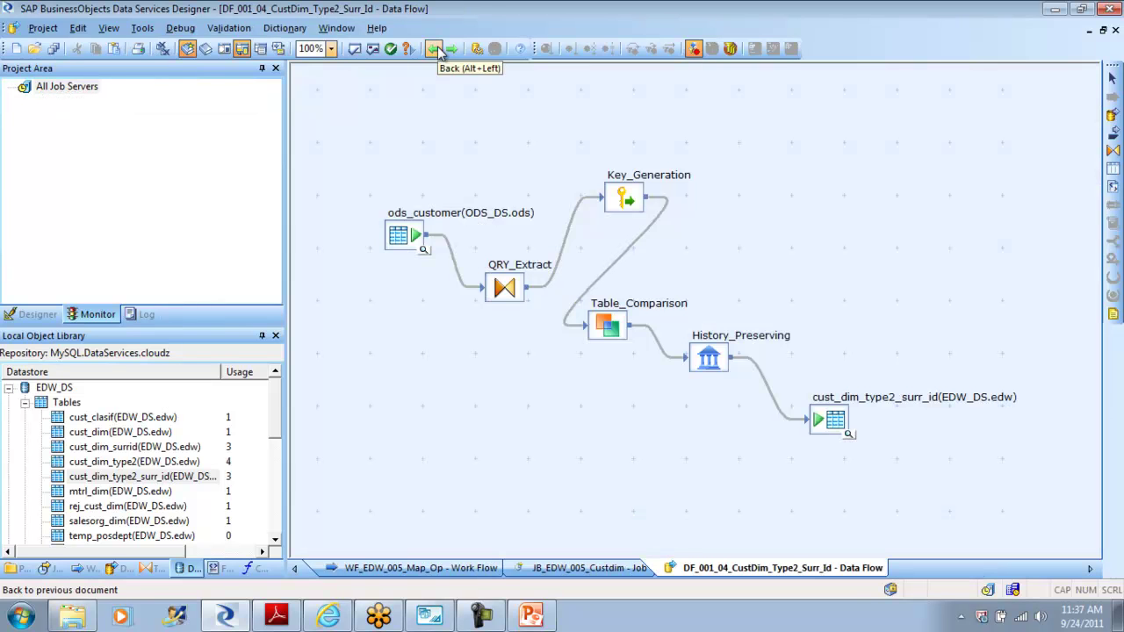
# Step: Delete the Key_Generation→Table_Comparison, QRY_Extract→Key_Generation and Table_Comparison→History_Preserving links
pyautogui.click(619, 201)
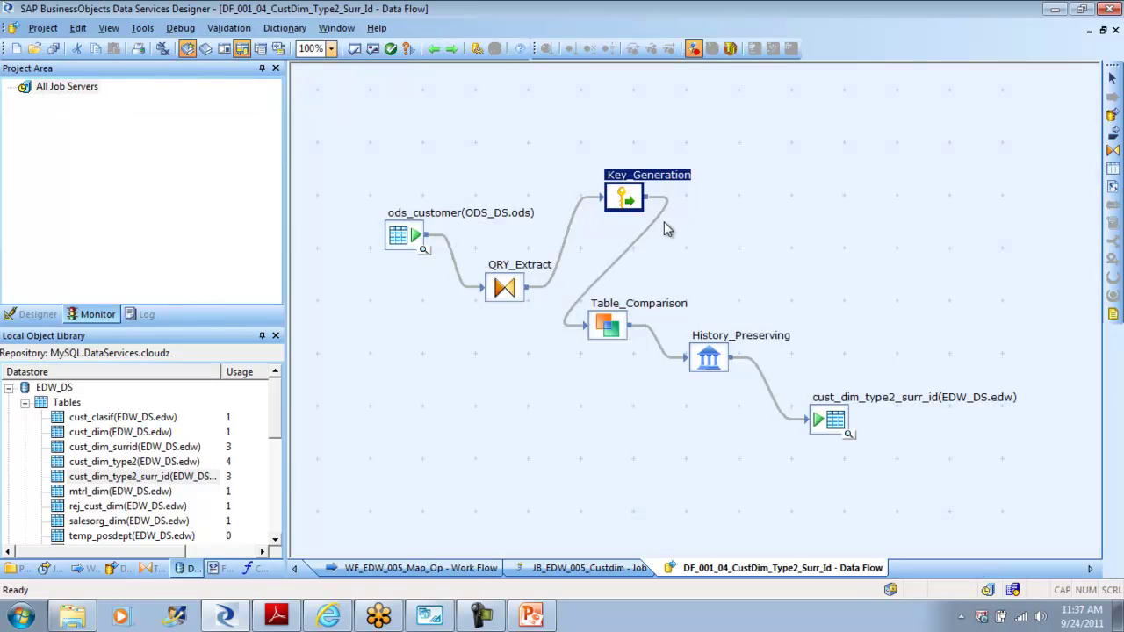
pyautogui.click(658, 220)
pyautogui.press('Delete')
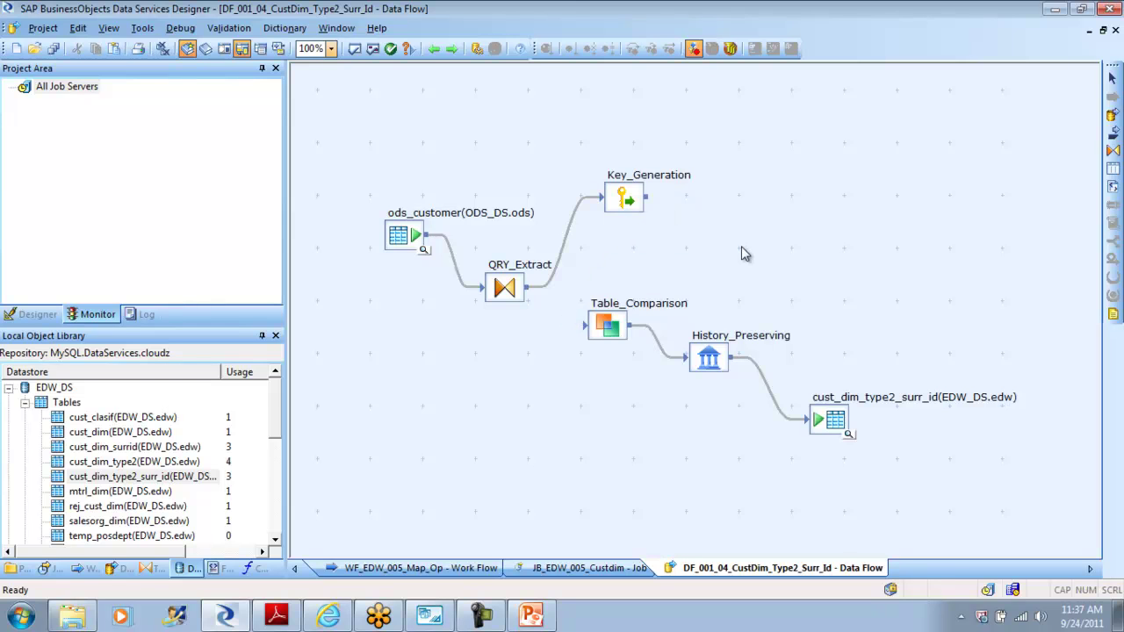
pyautogui.click(572, 233)
pyautogui.press('Delete')
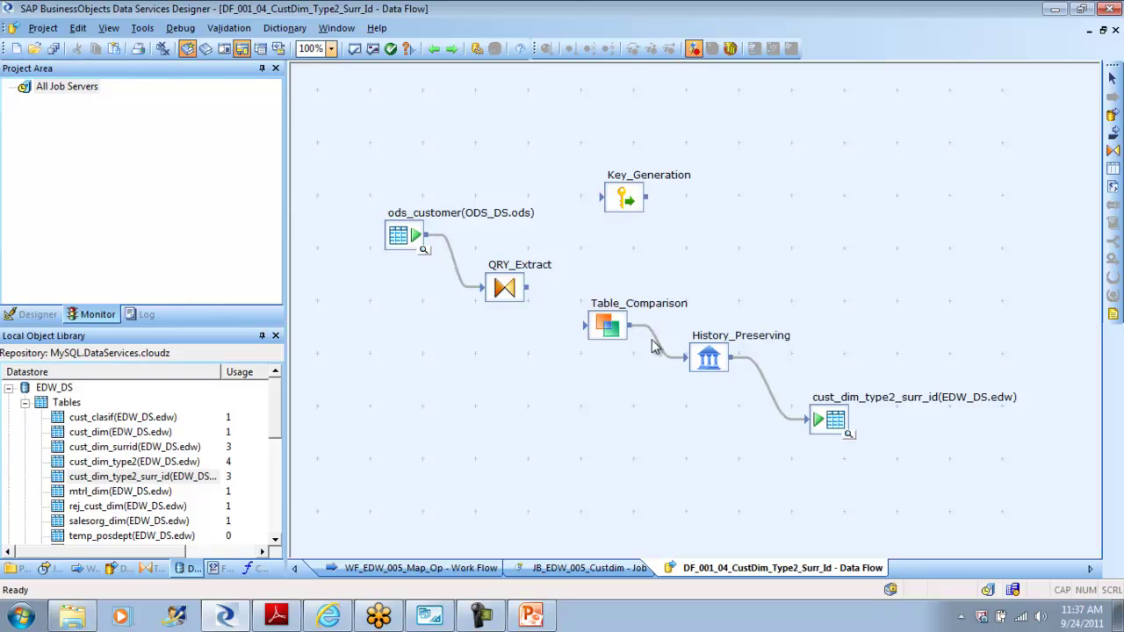
pyautogui.click(658, 344)
pyautogui.press('Delete')
# Step: Connect QRY_Extract to Table_Comparison, reposition Table_Comparison, and check Key_Generation's settings
pyautogui.moveTo(619, 332); pyautogui.dragTo(619, 309)
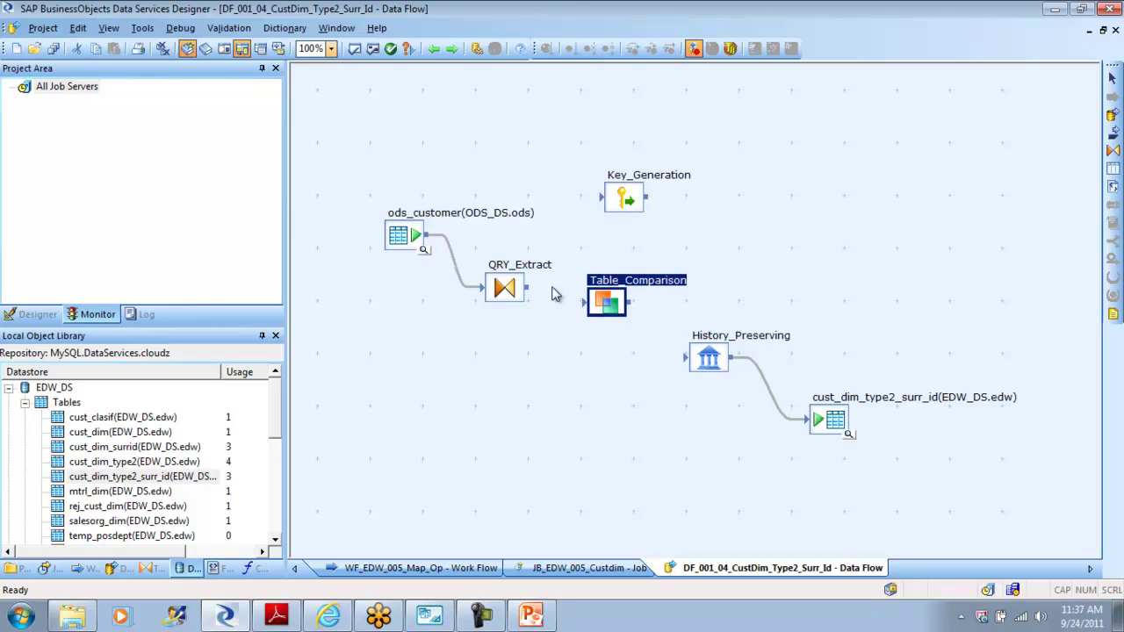
pyautogui.moveTo(526, 288); pyautogui.dragTo(688, 358)
pyautogui.moveTo(620, 305); pyautogui.dragTo(600, 313)
pyautogui.doubleClick(634, 204)
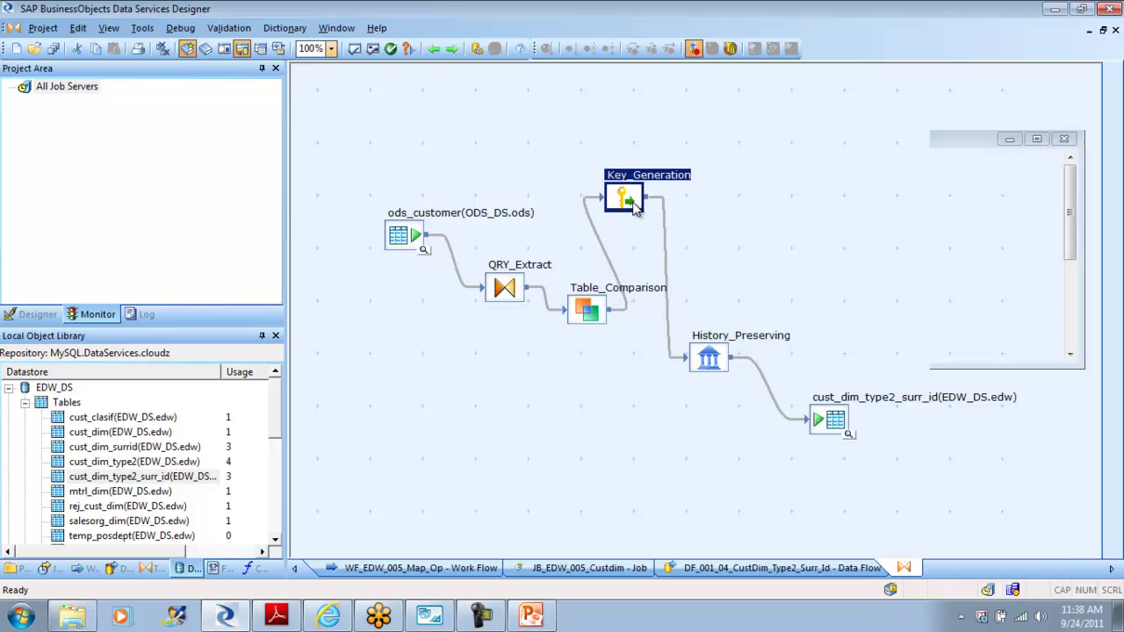
pyautogui.click(433, 50)
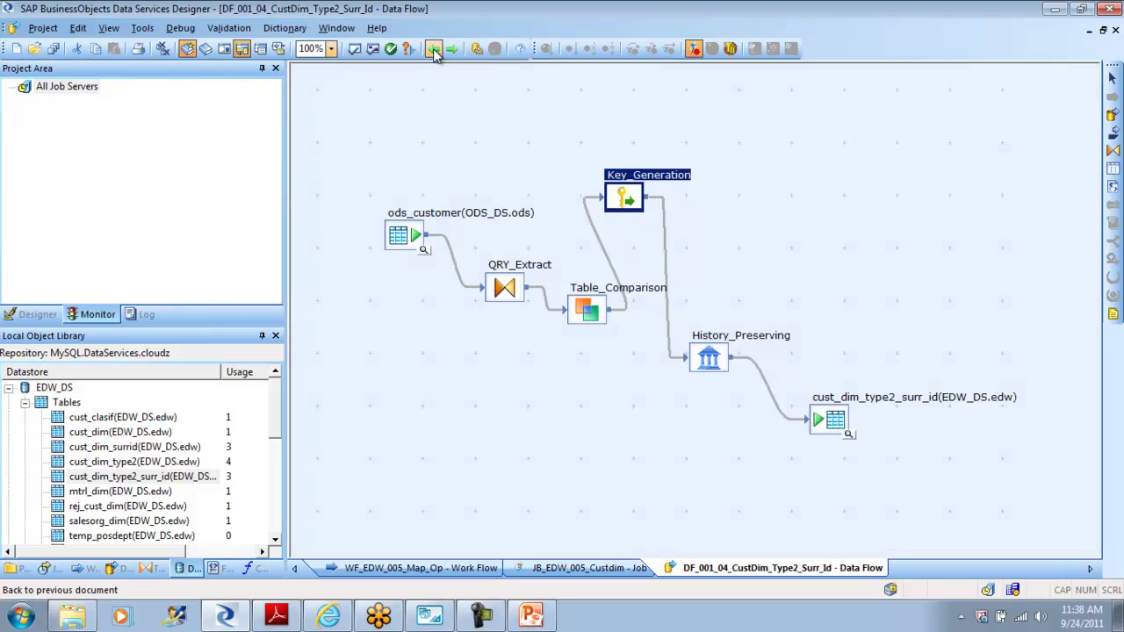
# Step: View the target table's data, then run Validate All on WF_EDW_005_Map_Op with no errors
pyautogui.click(850, 439)
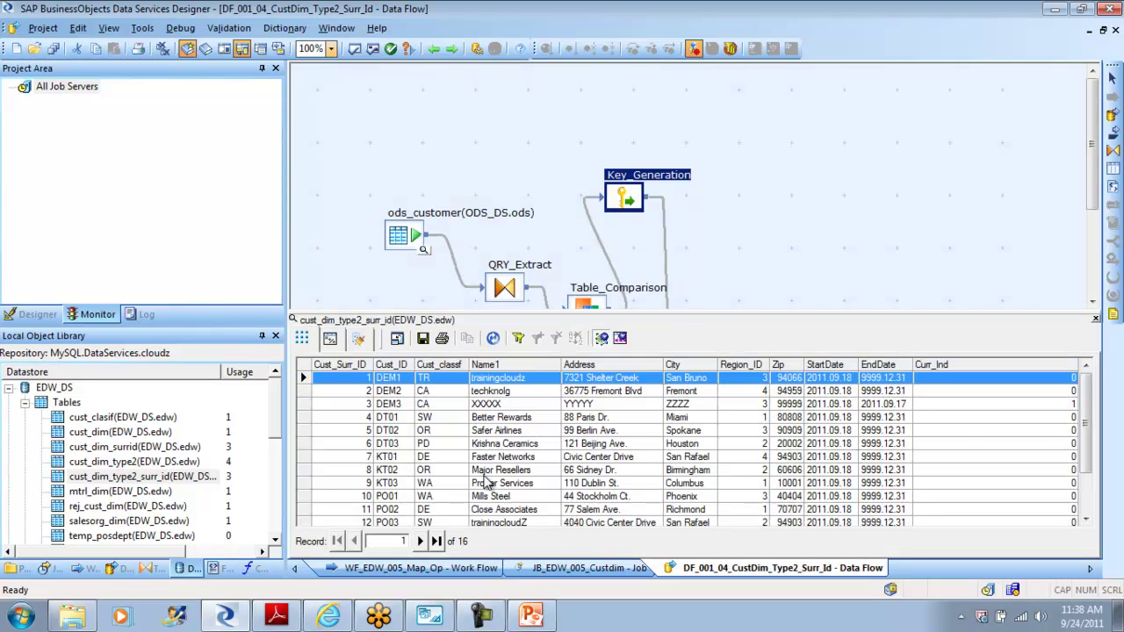
pyautogui.click(435, 50)
pyautogui.click(435, 50)
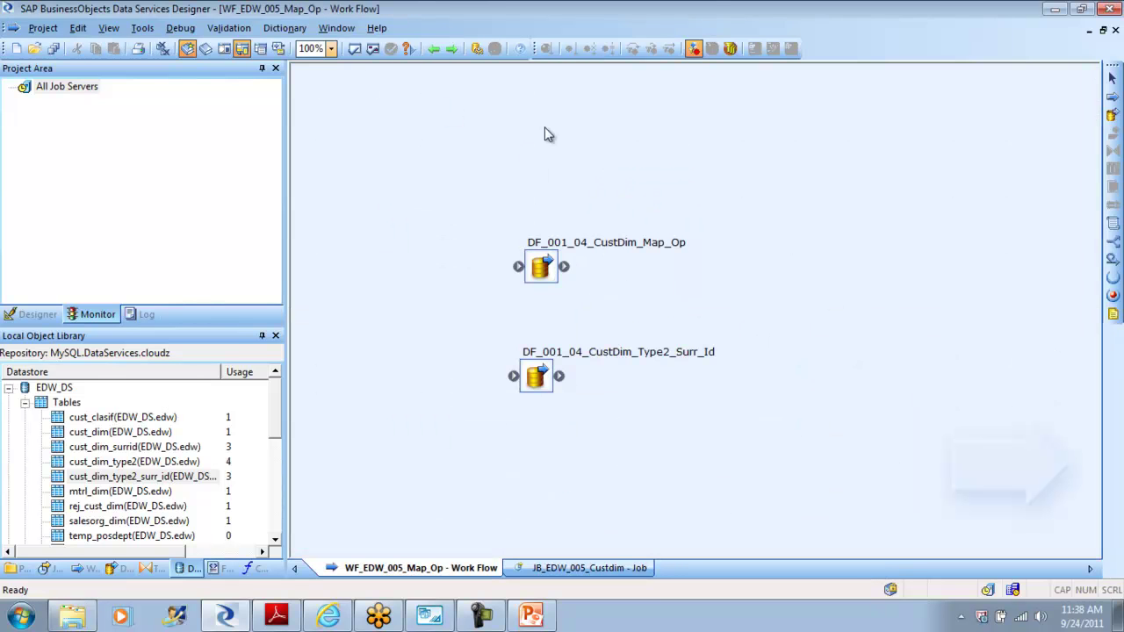
pyautogui.click(372, 49)
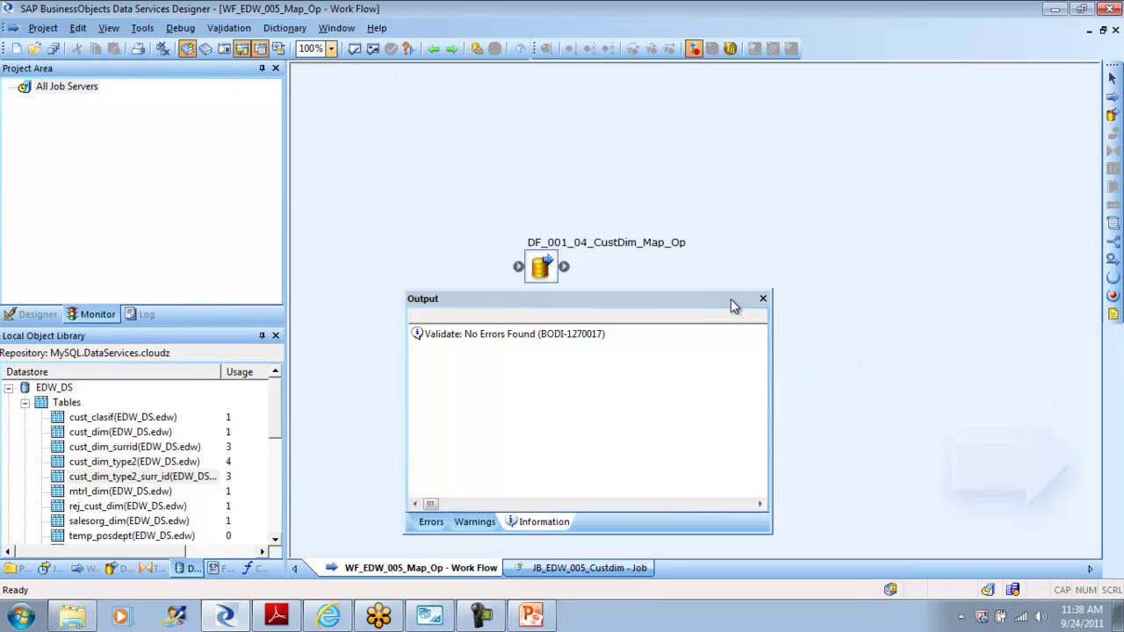
pyautogui.click(763, 300)
# Step: Reopen the Type2 surrogate-ID data flow and review the Key_Generation settings
pyautogui.doubleClick(541, 375)
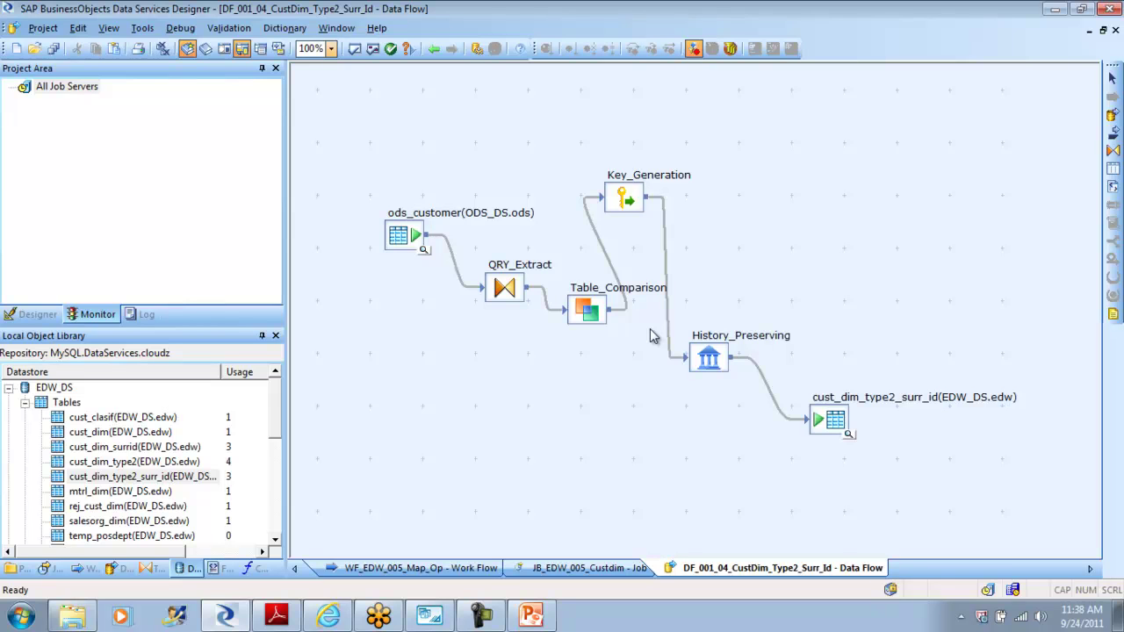
pyautogui.doubleClick(629, 203)
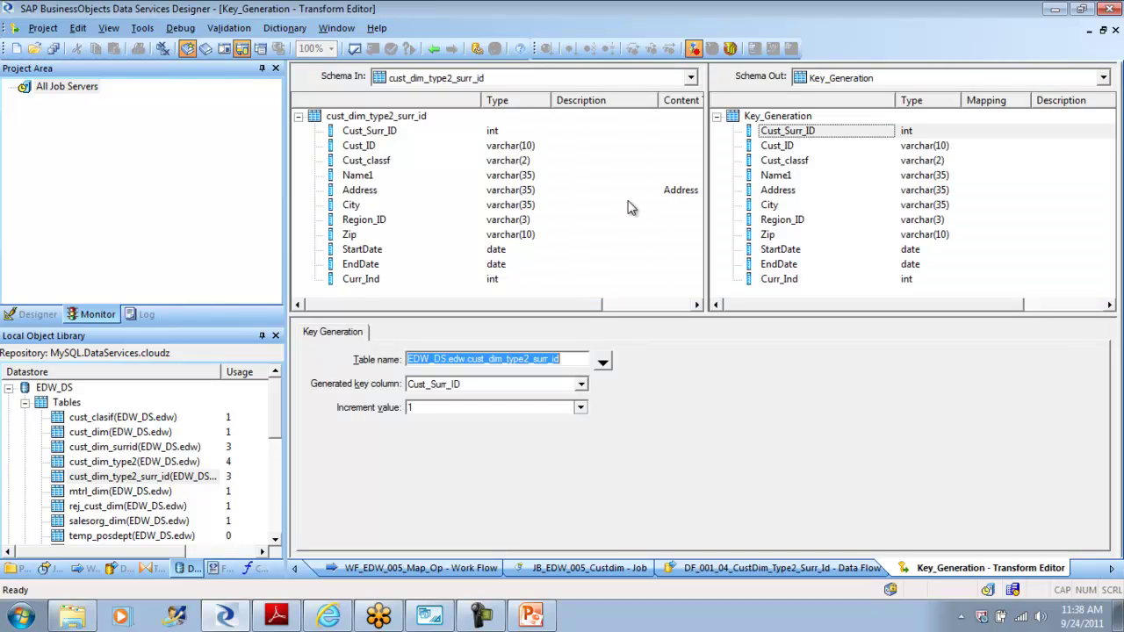
pyautogui.click(434, 49)
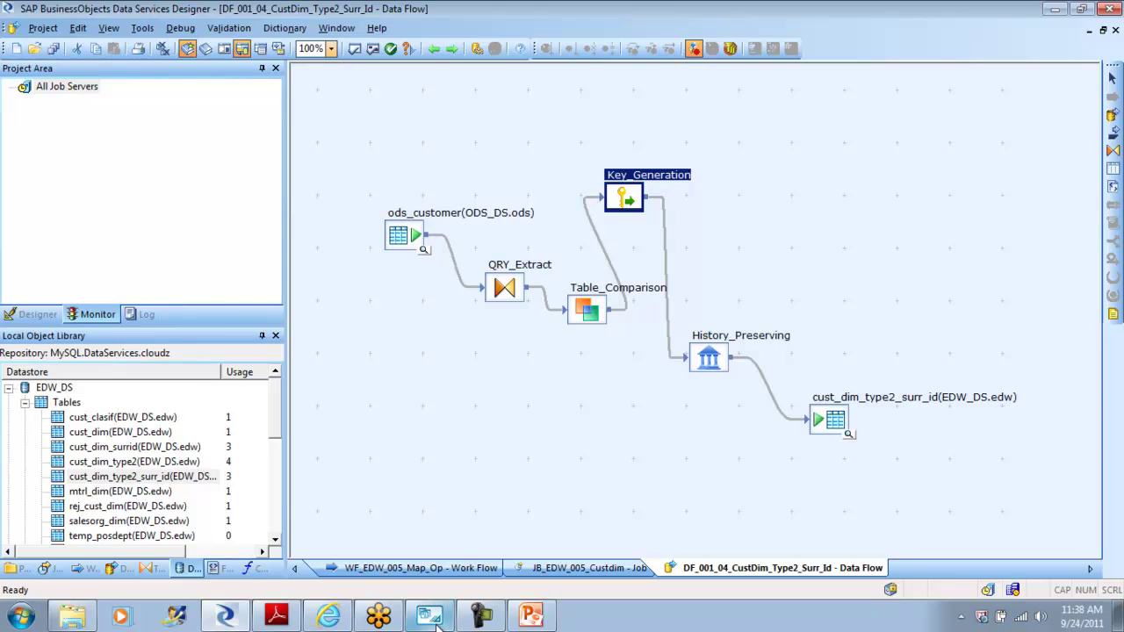
pyautogui.click(429, 617)
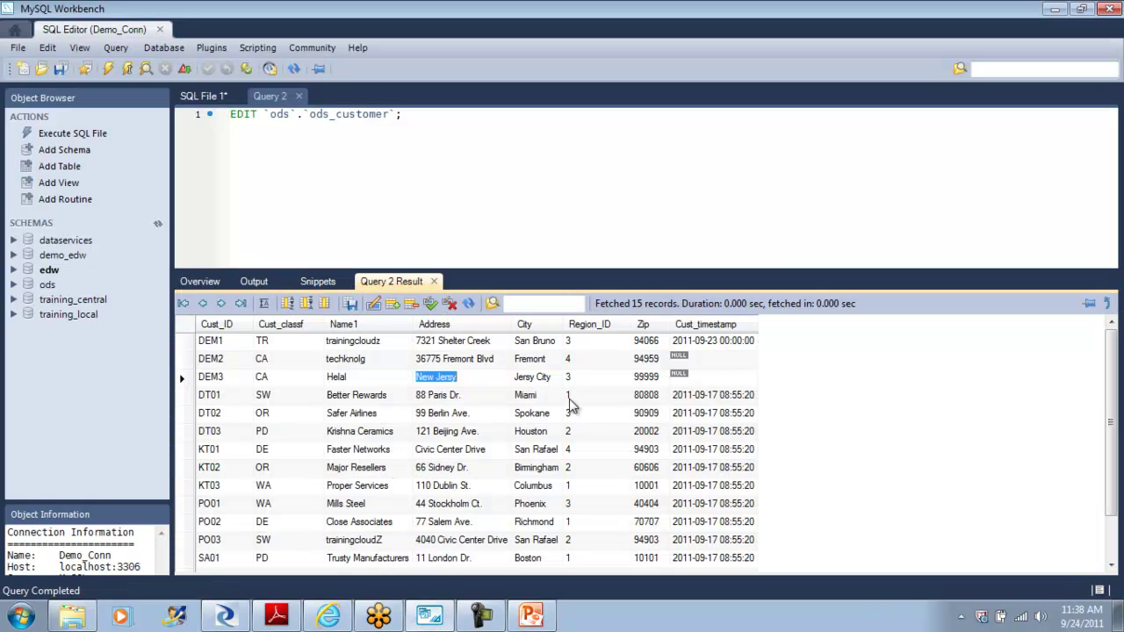
# Step: Change the third customer's Zip in ods_customer to 75024 and apply it to the database
pyautogui.click(649, 377)
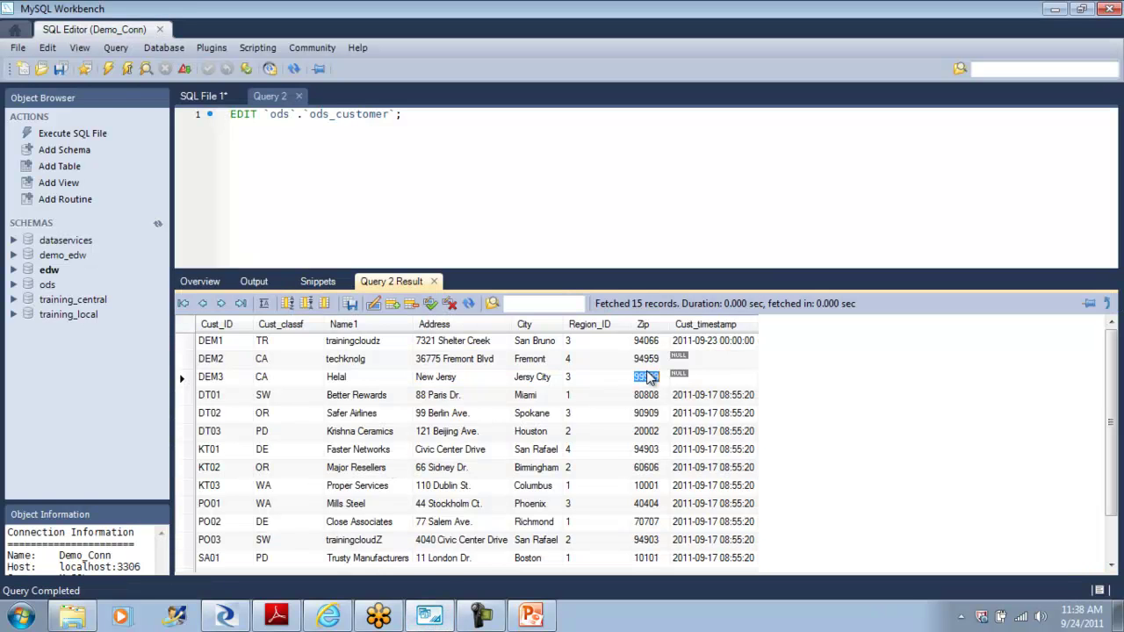
pyautogui.press('BackSpace')
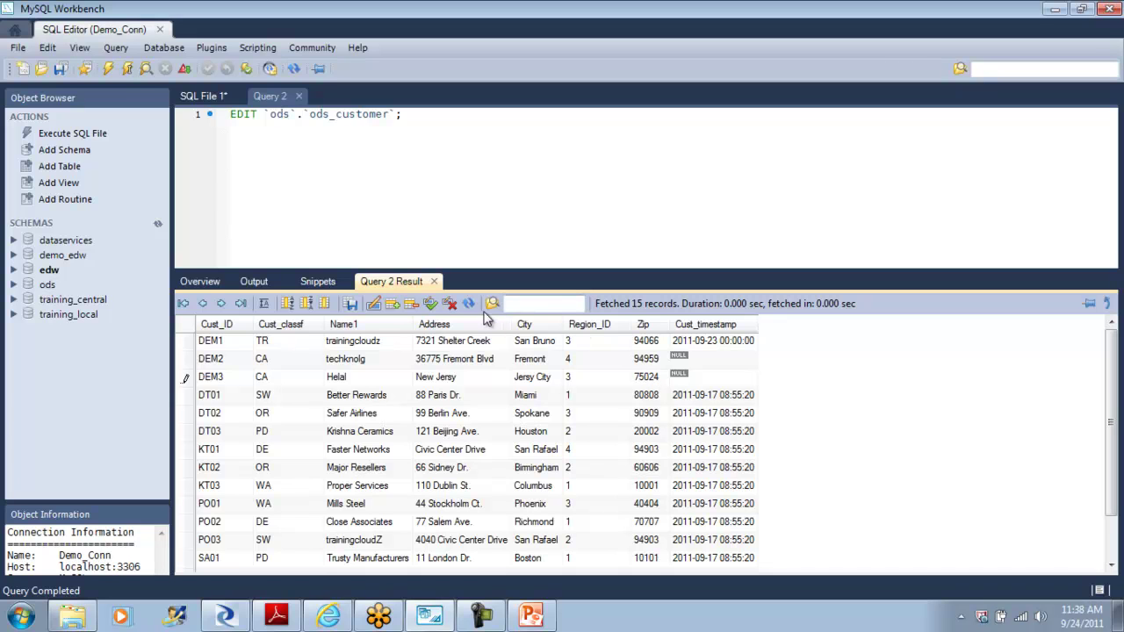
pyautogui.click(433, 307)
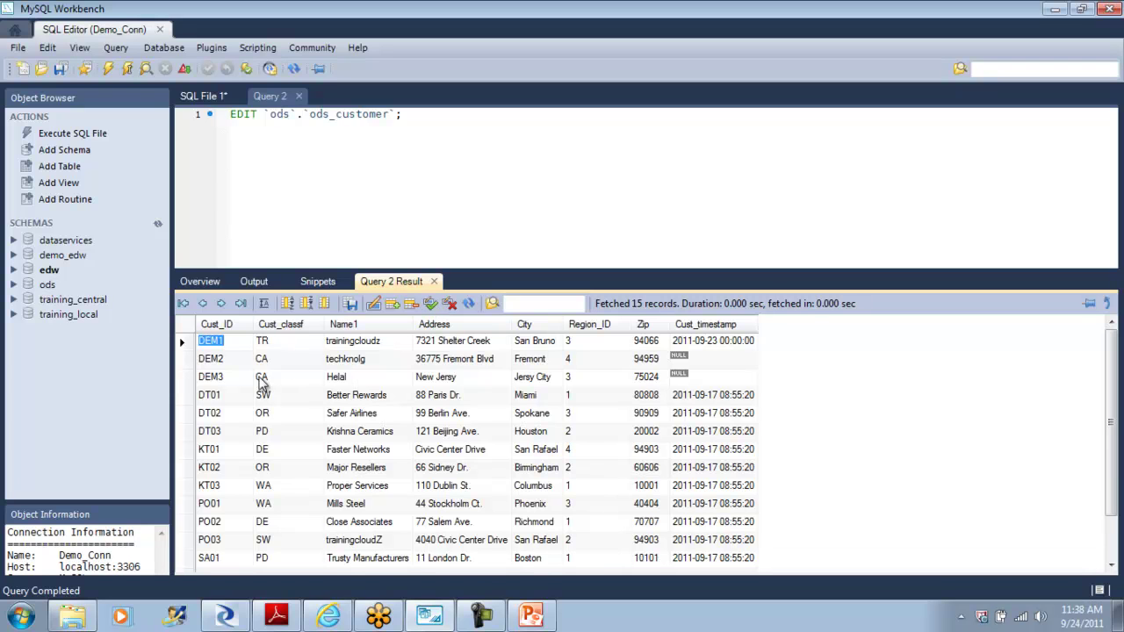
pyautogui.click(184, 380)
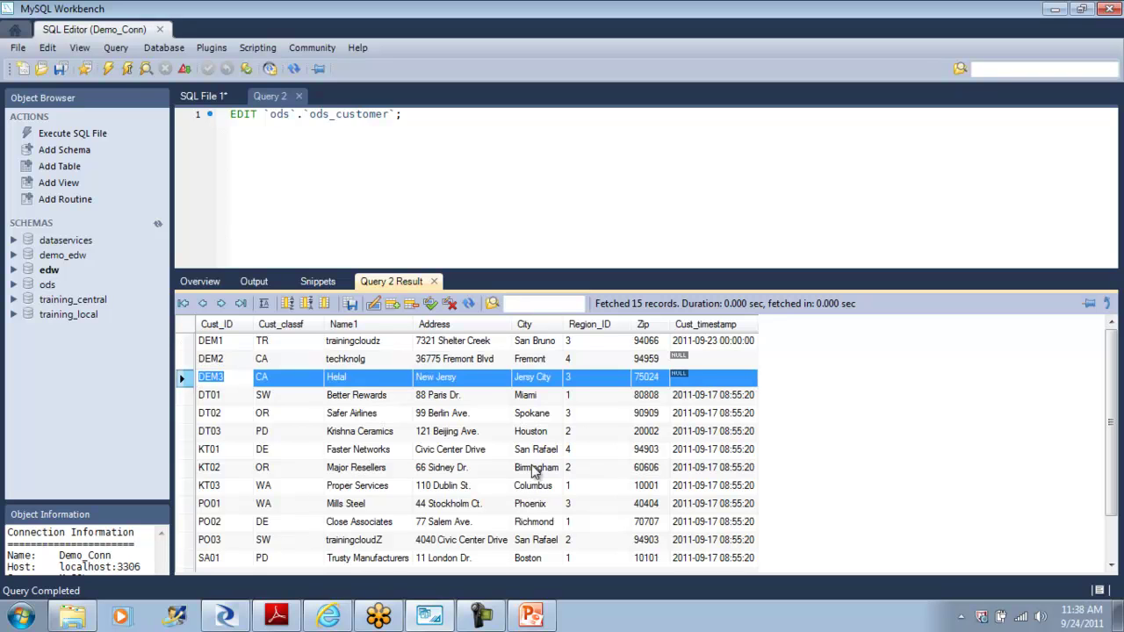
pyautogui.click(226, 617)
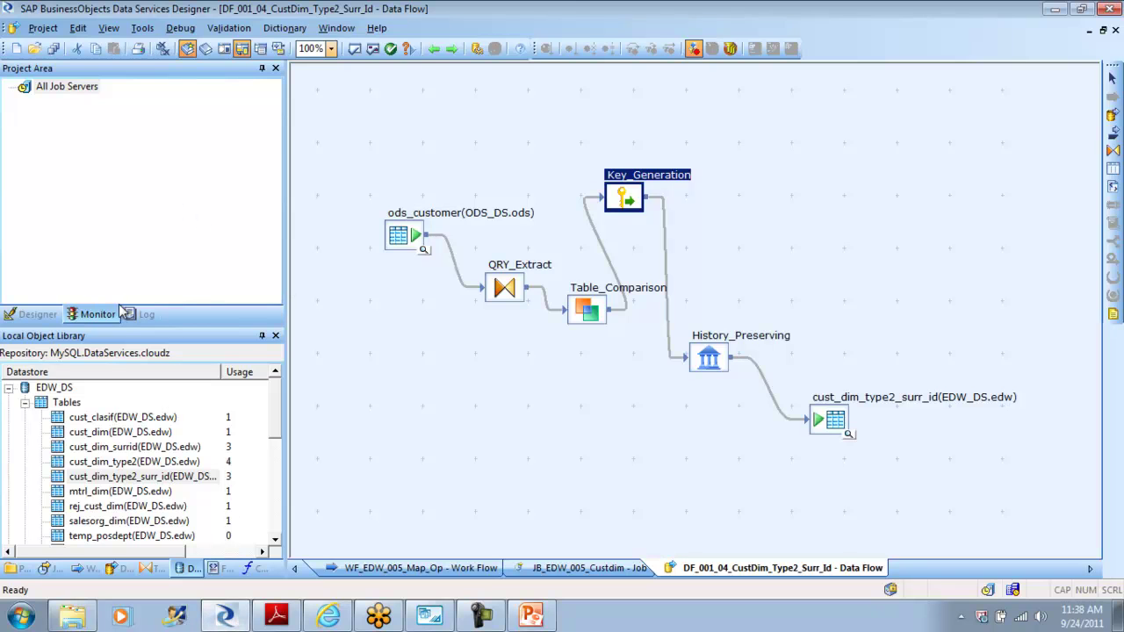
# Step: Sort the target data by Cust_Surr_ID and compare the current Helal and expired XXXXX DEM3 records
pyautogui.click(51, 317)
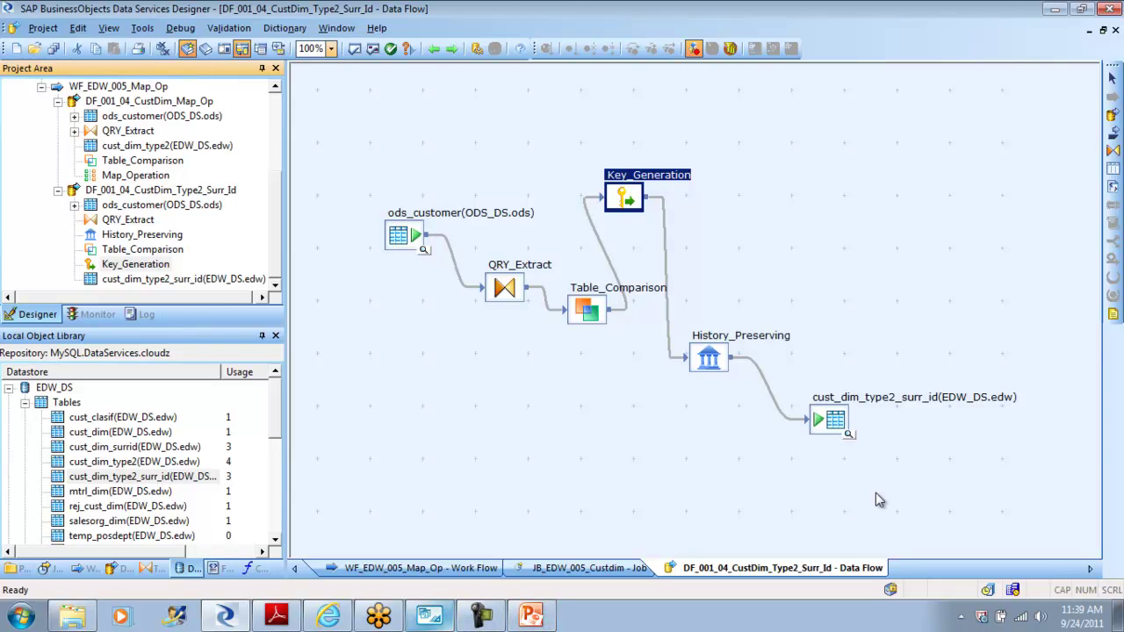
pyautogui.click(849, 436)
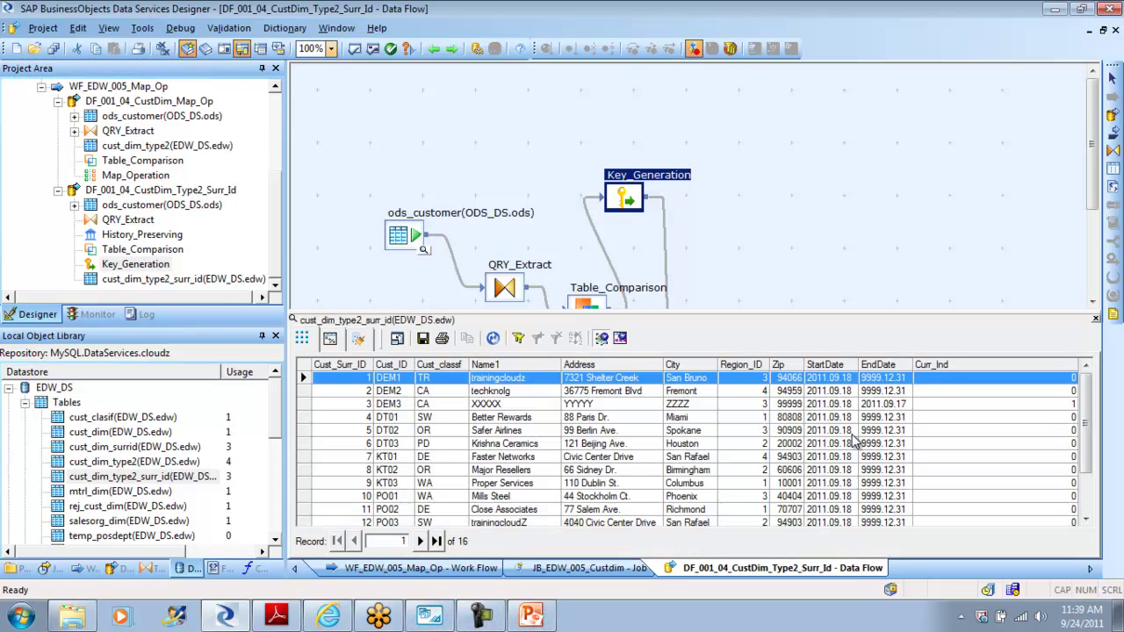
pyautogui.click(356, 366)
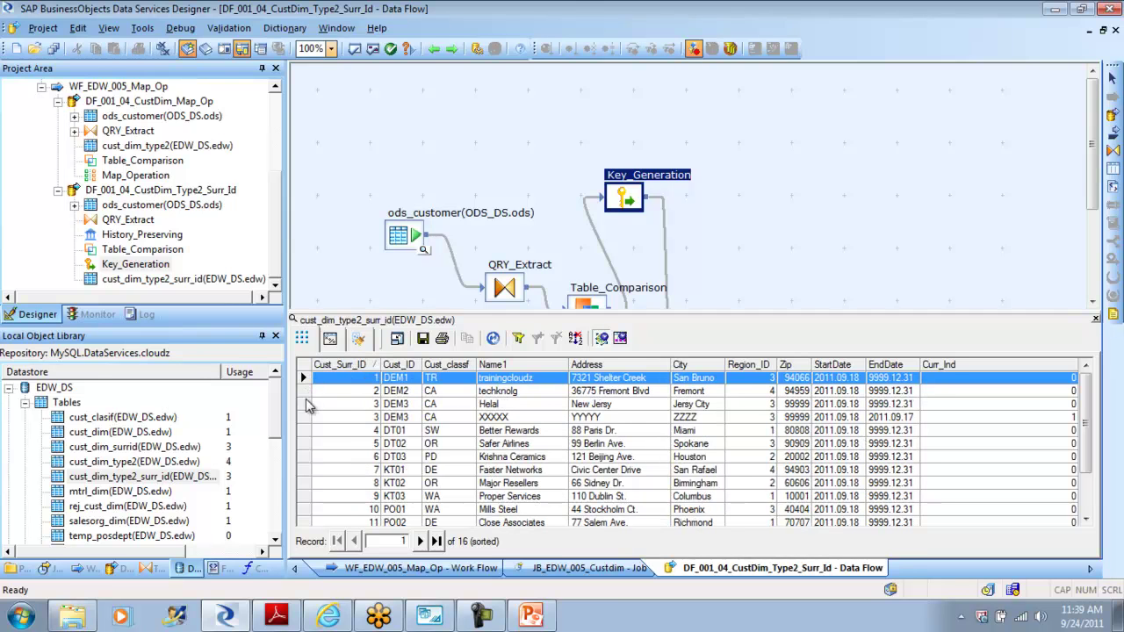
pyautogui.click(303, 406)
pyautogui.hotkey('shift', 'Down')
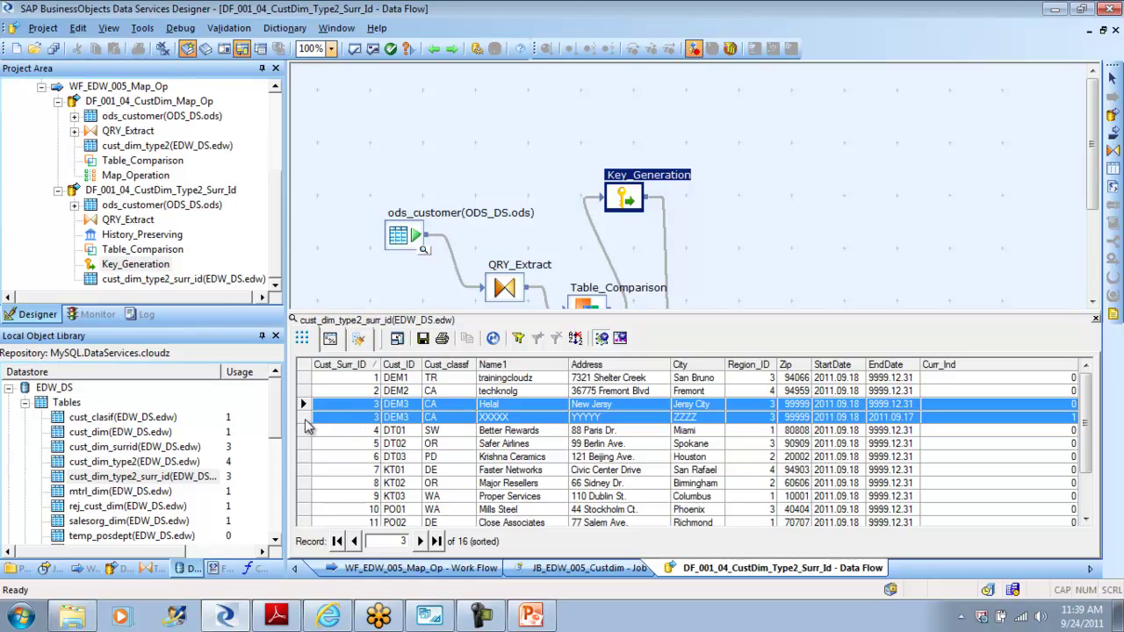
pyautogui.click(304, 419)
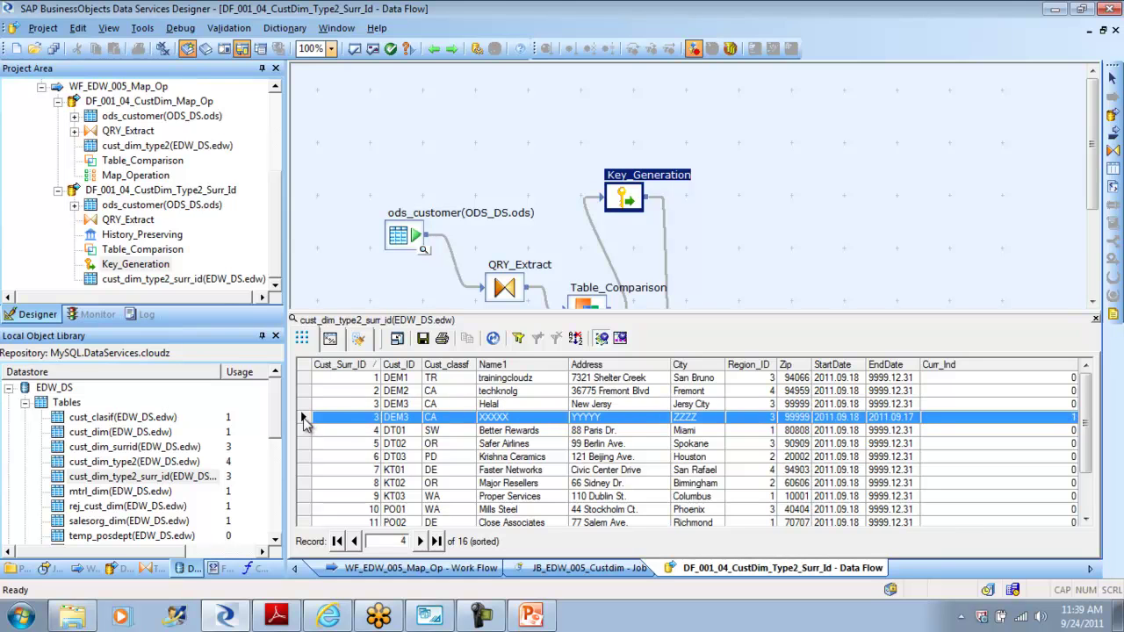
pyautogui.click(430, 615)
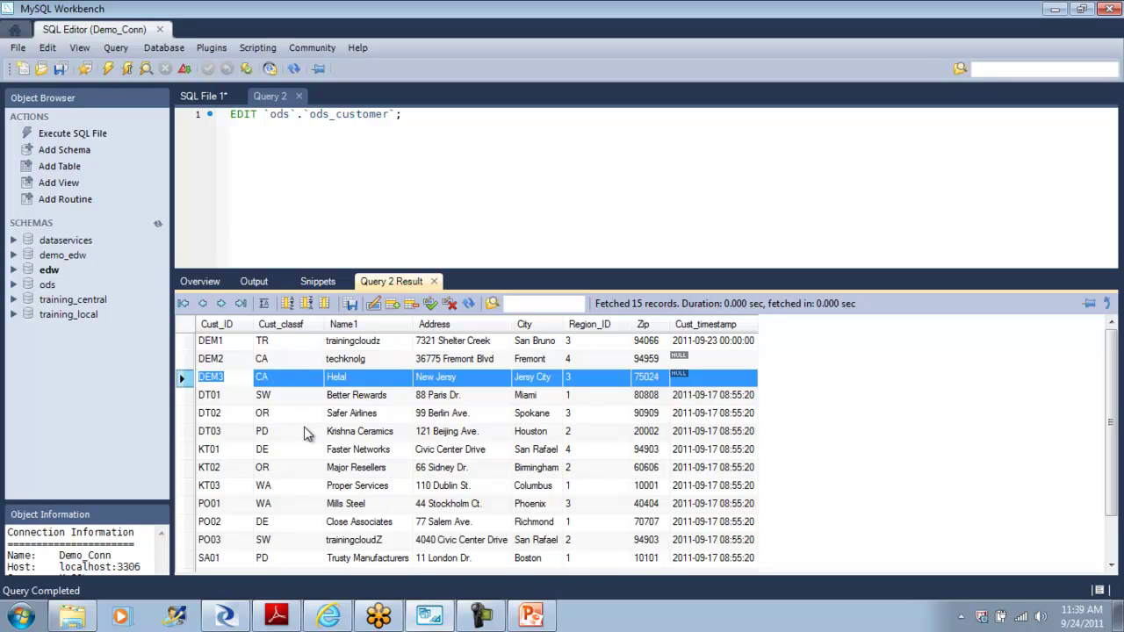
# Step: Open and review the ods_customer table's rows from the schema overview
pyautogui.click(195, 282)
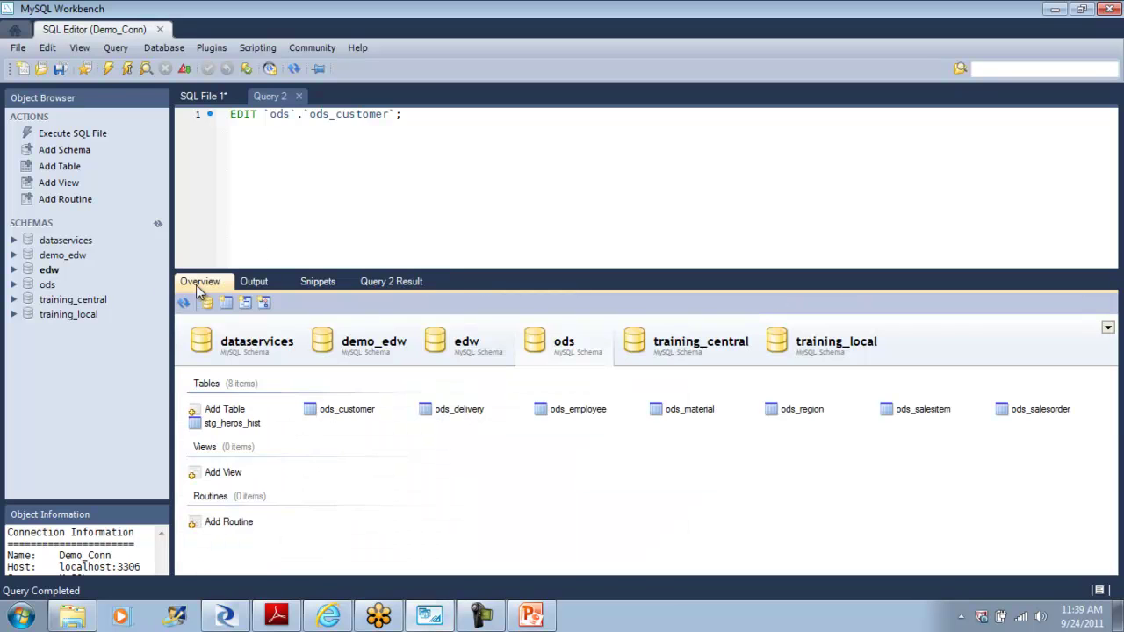
pyautogui.doubleClick(359, 409)
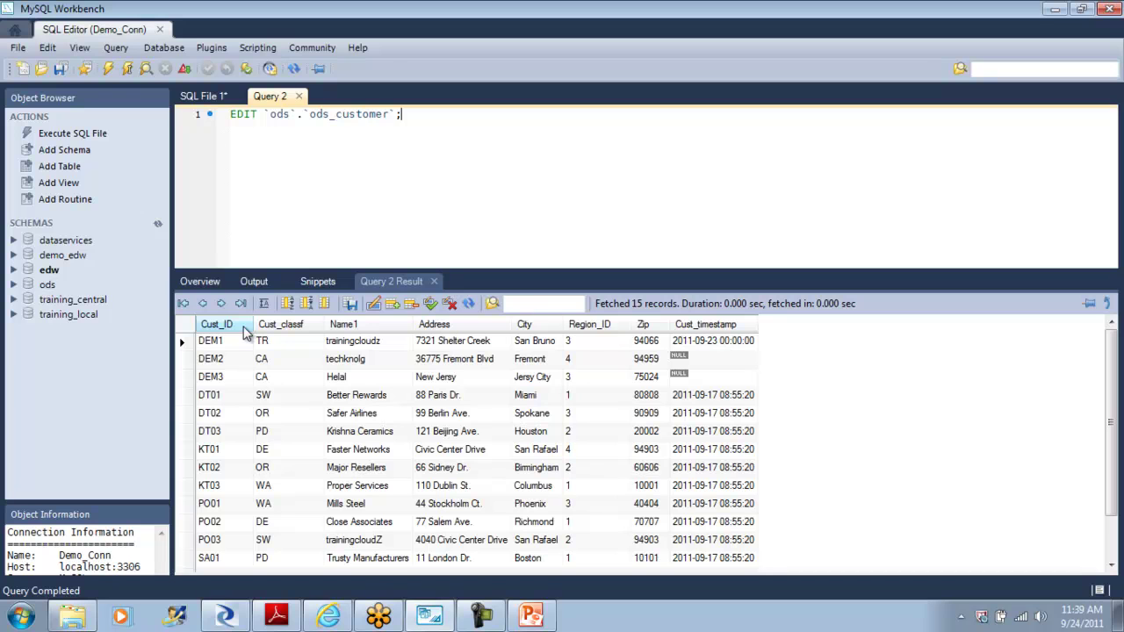
pyautogui.click(434, 288)
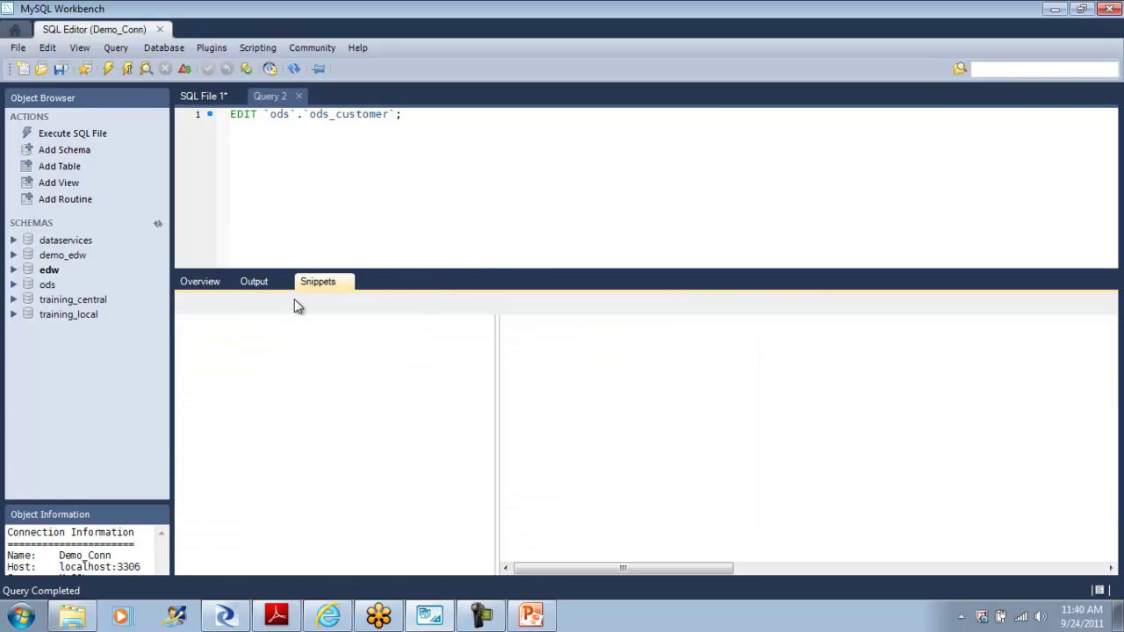
pyautogui.click(220, 288)
# Step: Try Edit Table Data on edw.cust_dim_type2_surr_id, which fails for lack of a primary key
pyautogui.click(495, 347)
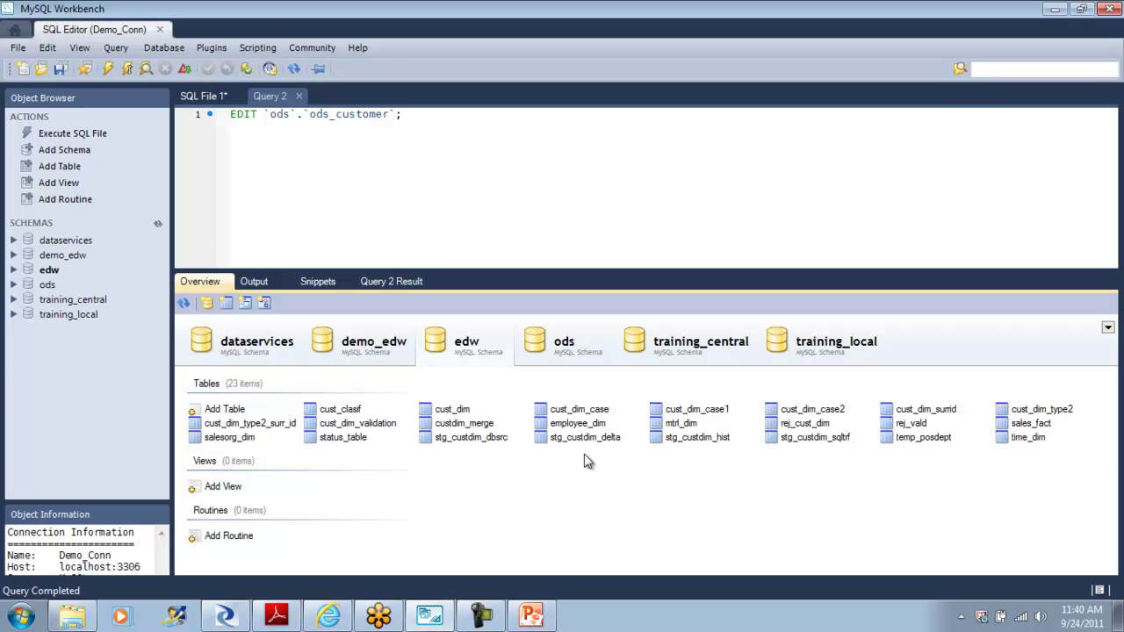
pyautogui.rightClick(280, 423)
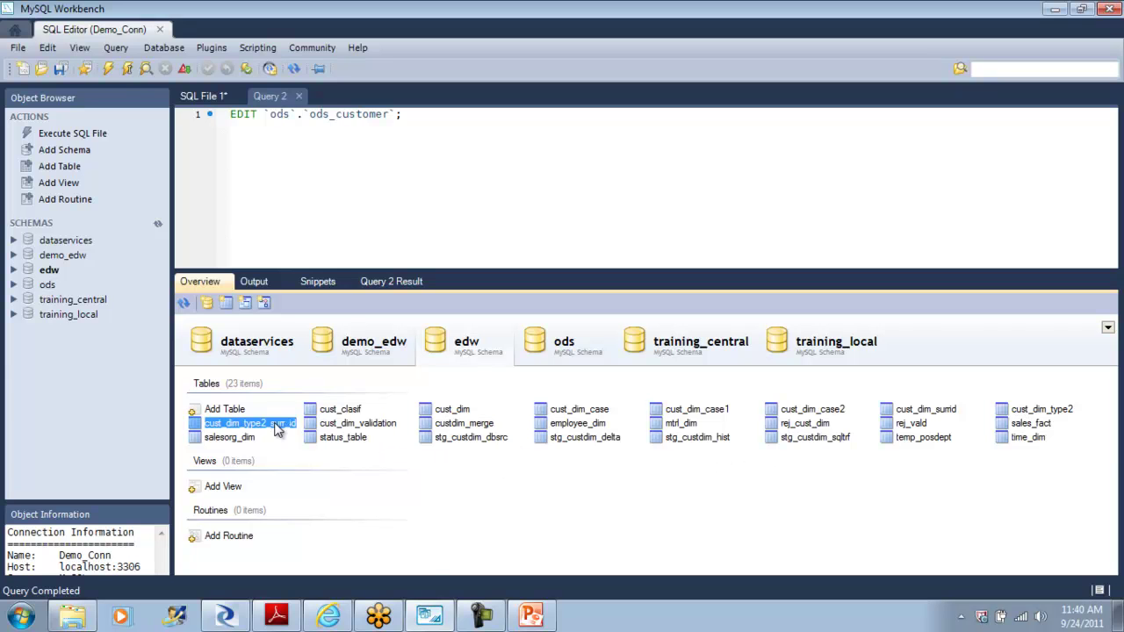
pyautogui.click(373, 433)
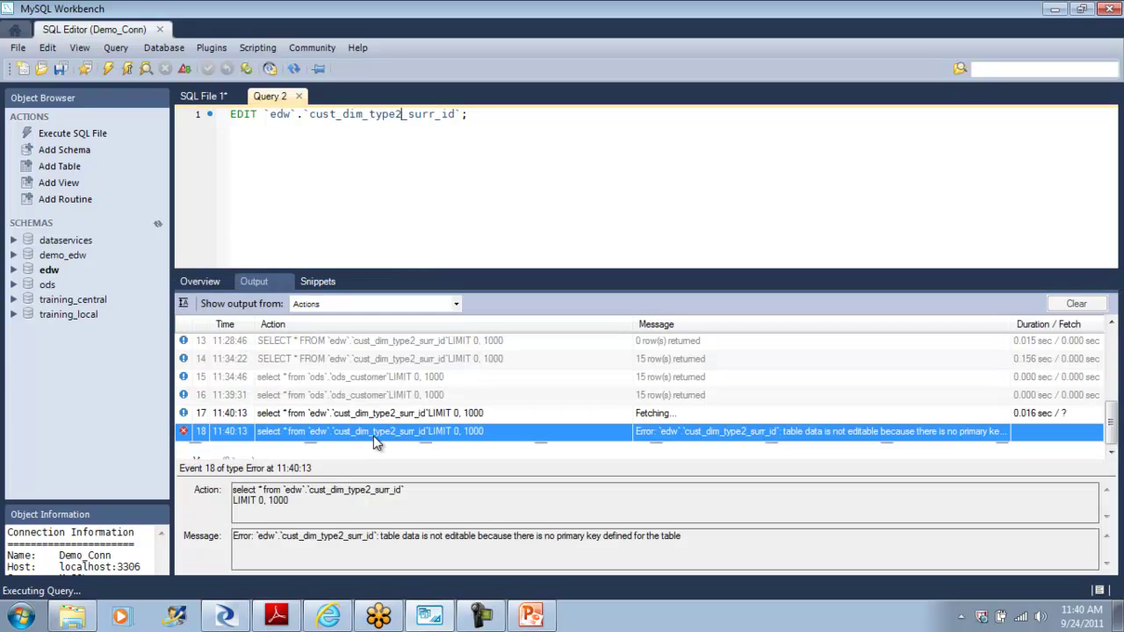
# Step: Close Query 2 and discard the unsaved SQL File 1 script
pyautogui.click(299, 95)
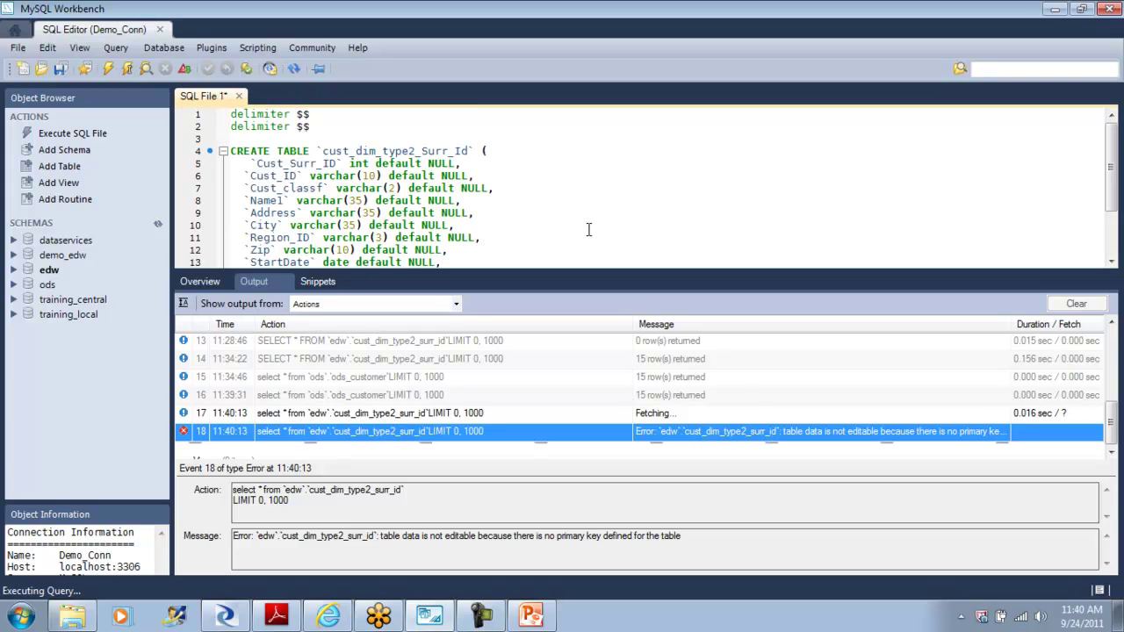
pyautogui.click(239, 96)
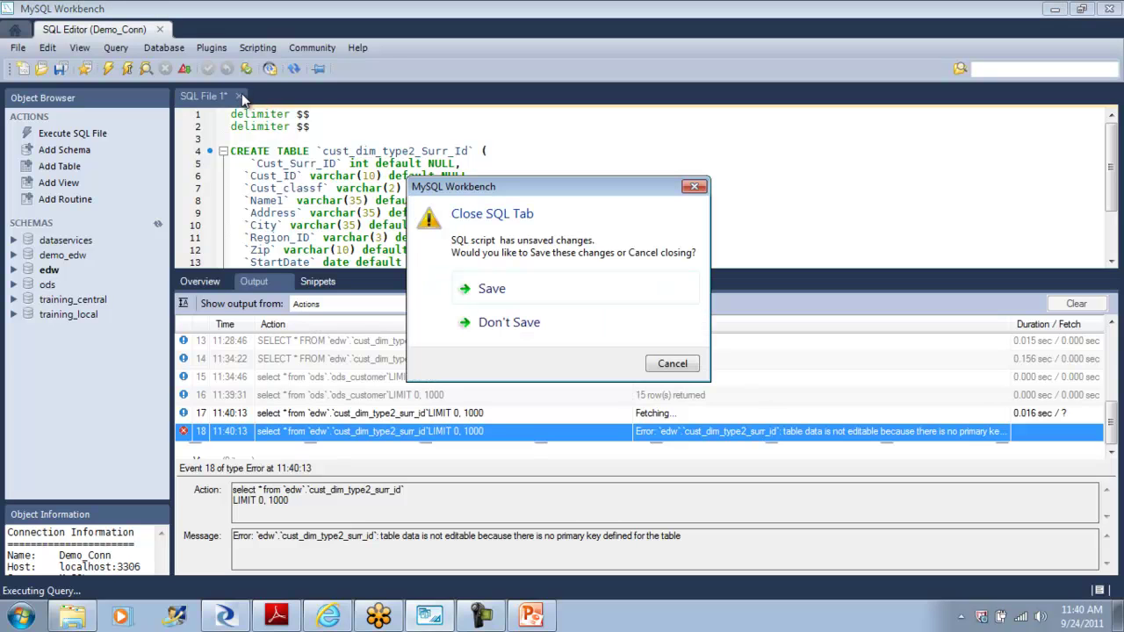
pyautogui.click(579, 332)
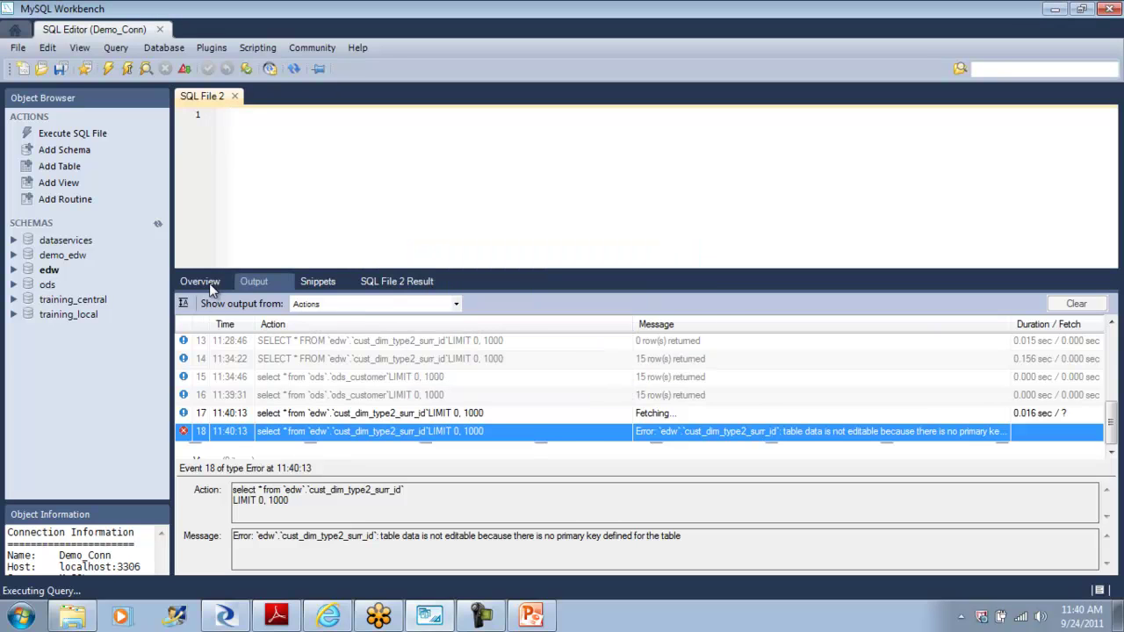
# Step: Retry opening cust_dim_type2_surr_id's data from the schema overview, then return to Data Services Designer
pyautogui.click(209, 282)
pyautogui.doubleClick(257, 425)
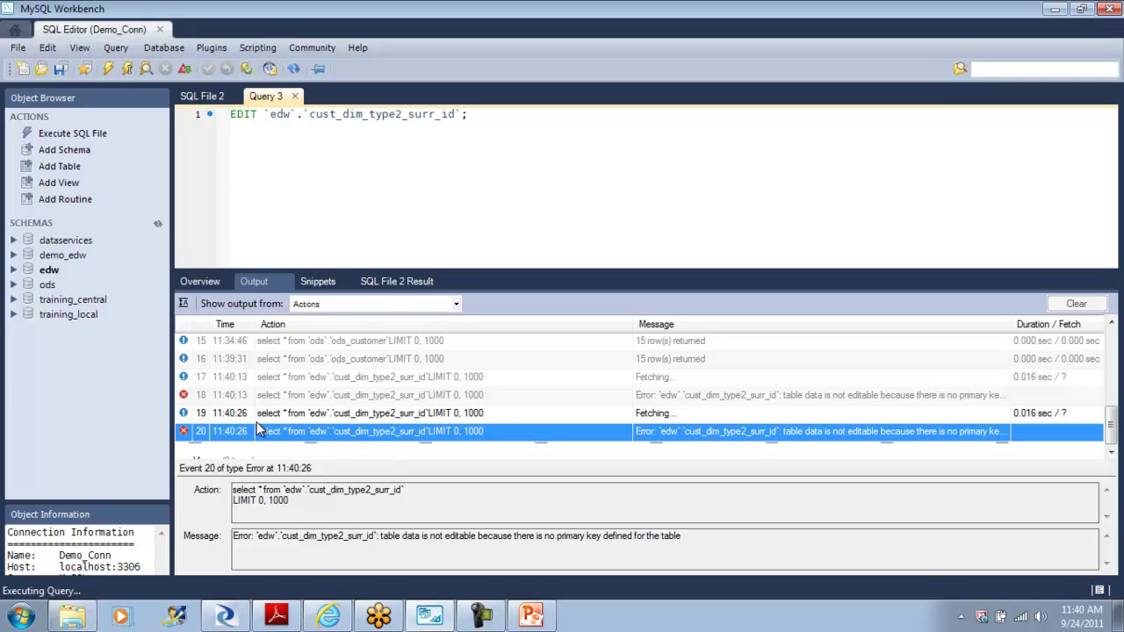
pyautogui.click(209, 283)
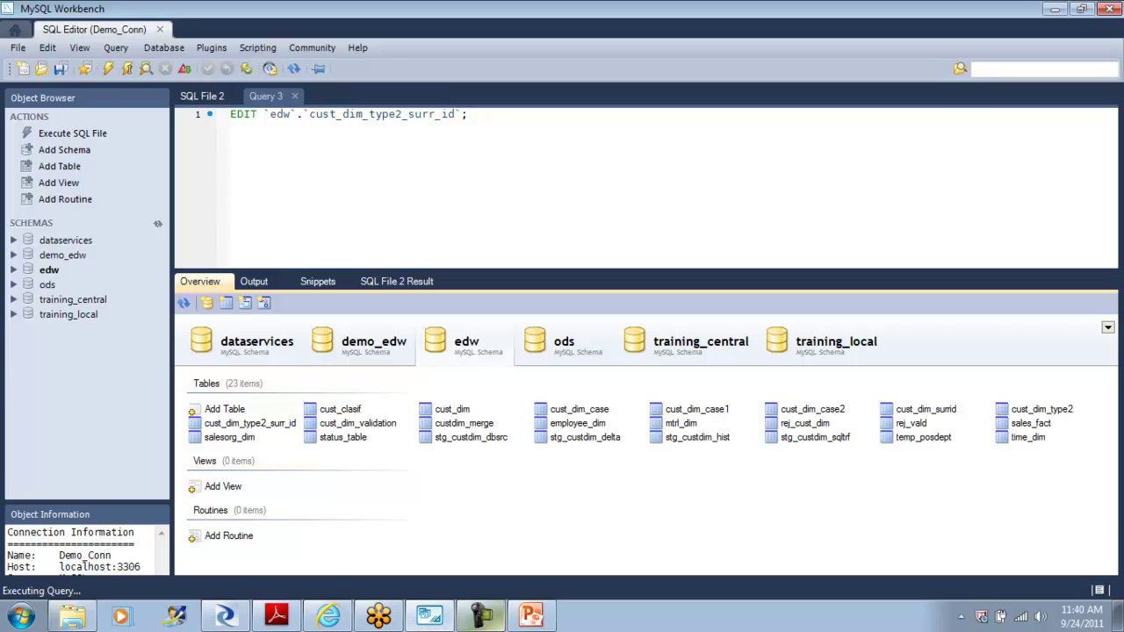
pyautogui.click(225, 616)
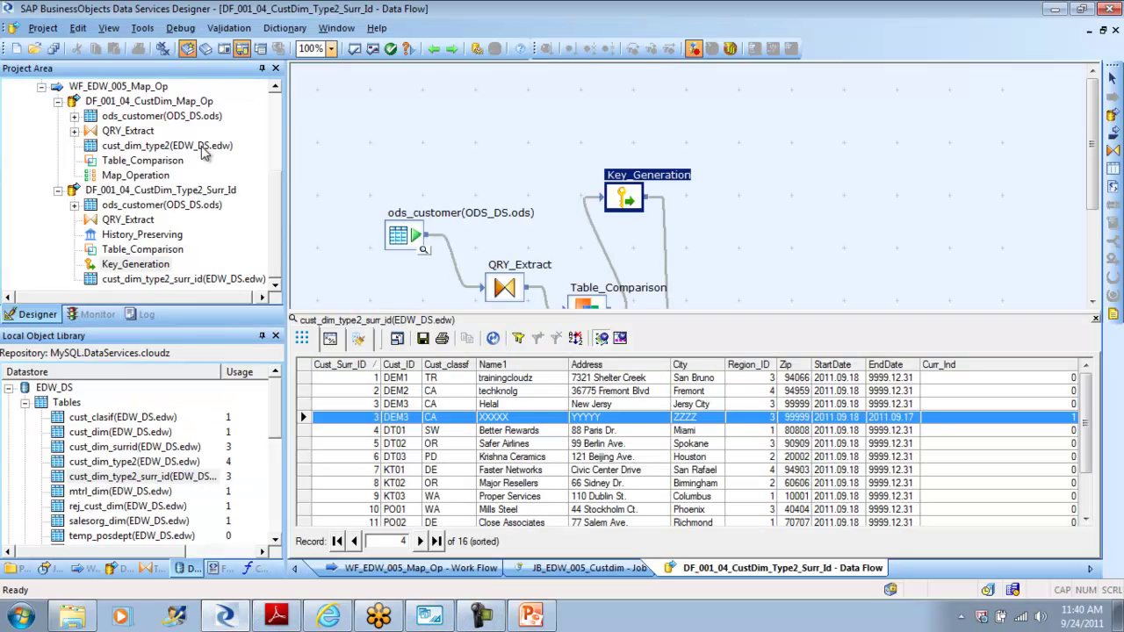
# Step: Debug-run JB_EDW_005_Custdim, saving all changes and keeping the debugger open after it completes
pyautogui.moveTo(276, 223); pyautogui.dragTo(263, 113)
pyautogui.click(88, 161)
pyautogui.rightClick(87, 161)
pyautogui.click(132, 188)
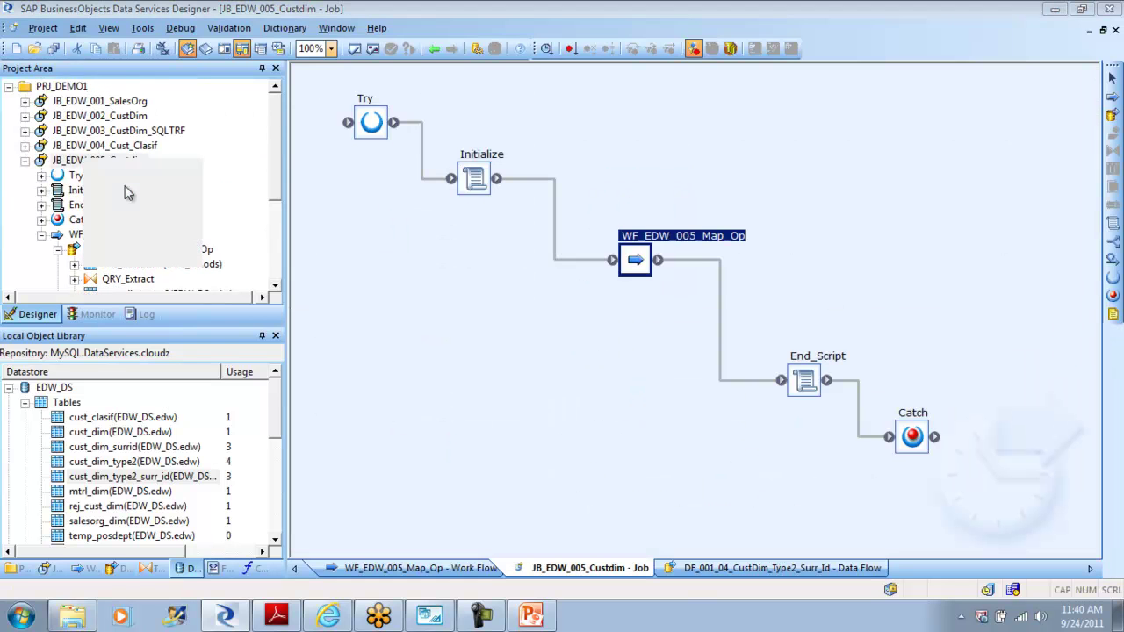
pyautogui.click(453, 395)
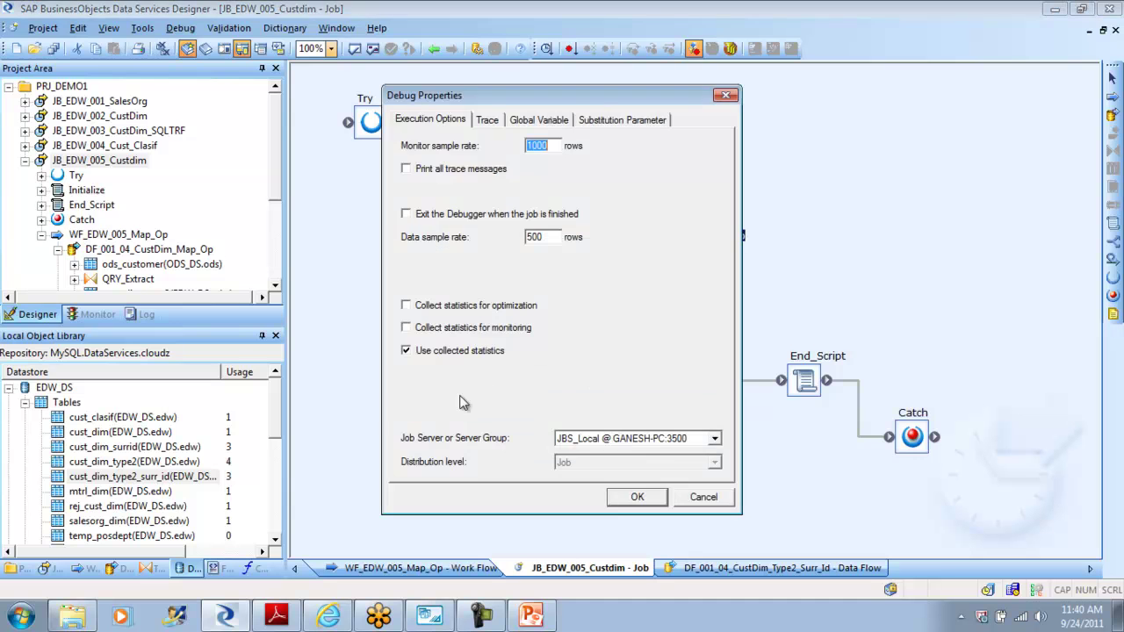
pyautogui.click(637, 496)
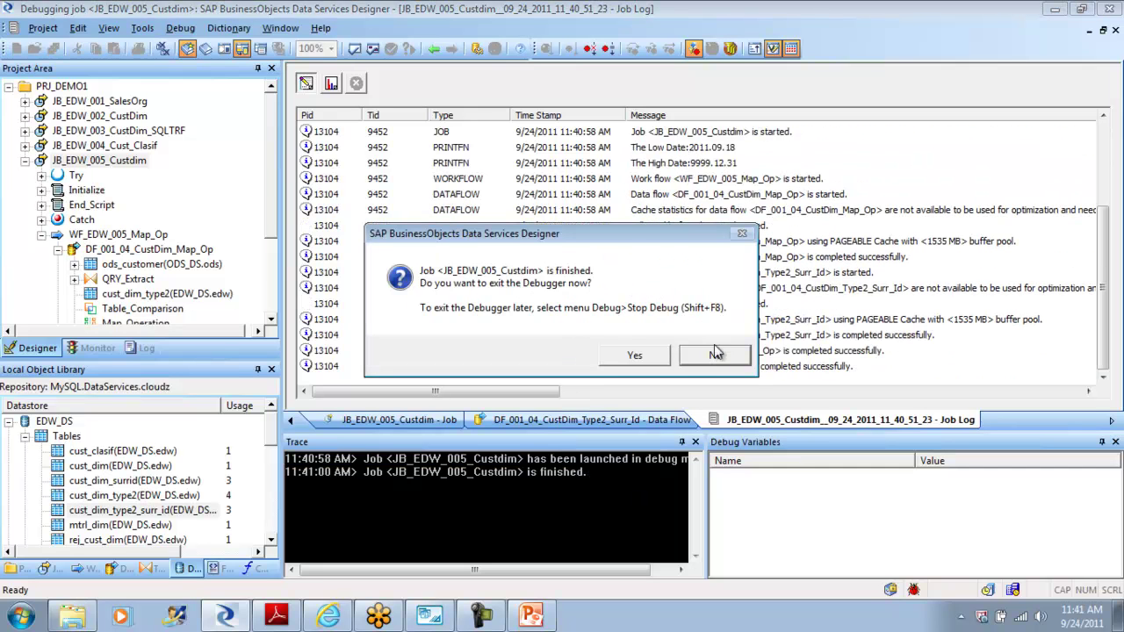
pyautogui.click(717, 358)
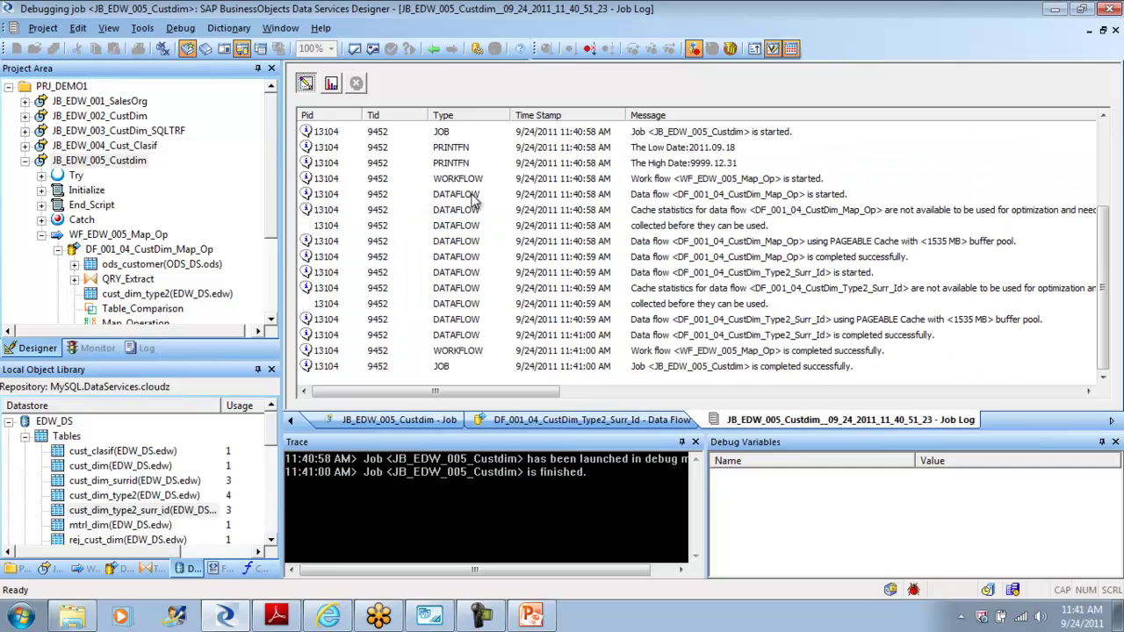
# Step: Open the Type2 data flow and inspect rows on the QRY_Extract, Table_Comparison and Key_Generation links
pyautogui.click(436, 49)
pyautogui.click(631, 263)
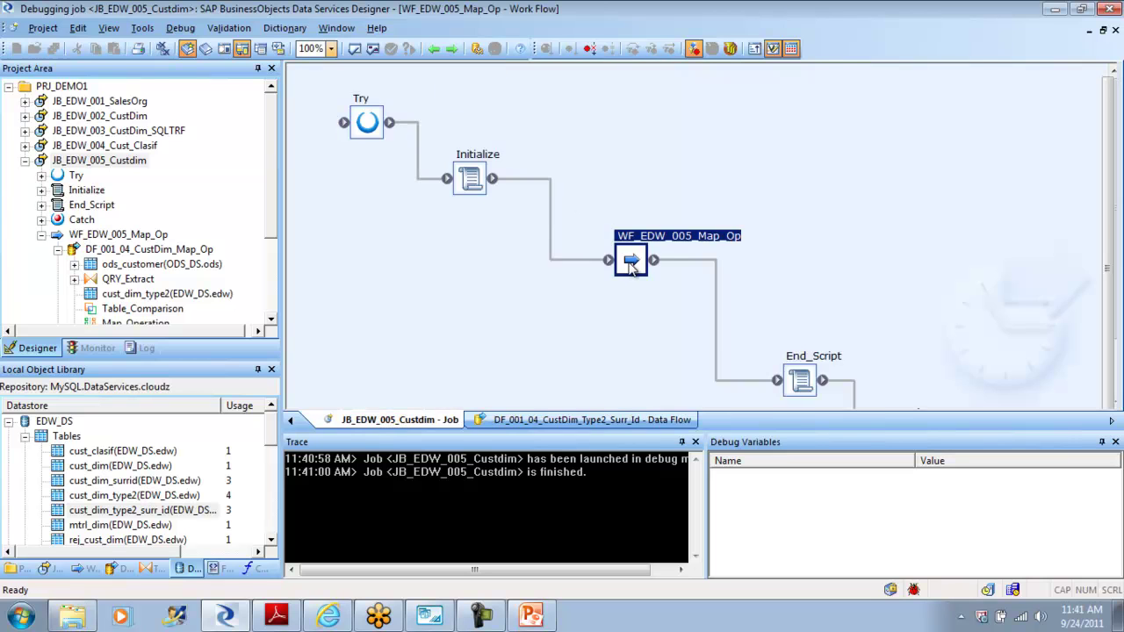
pyautogui.doubleClick(538, 368)
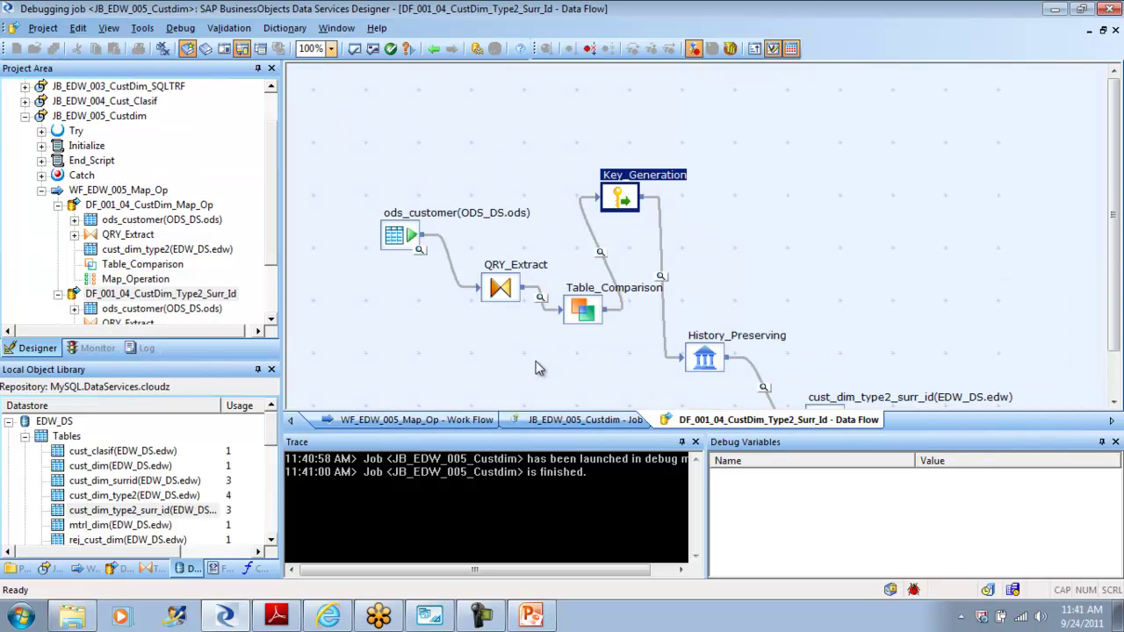
pyautogui.click(542, 298)
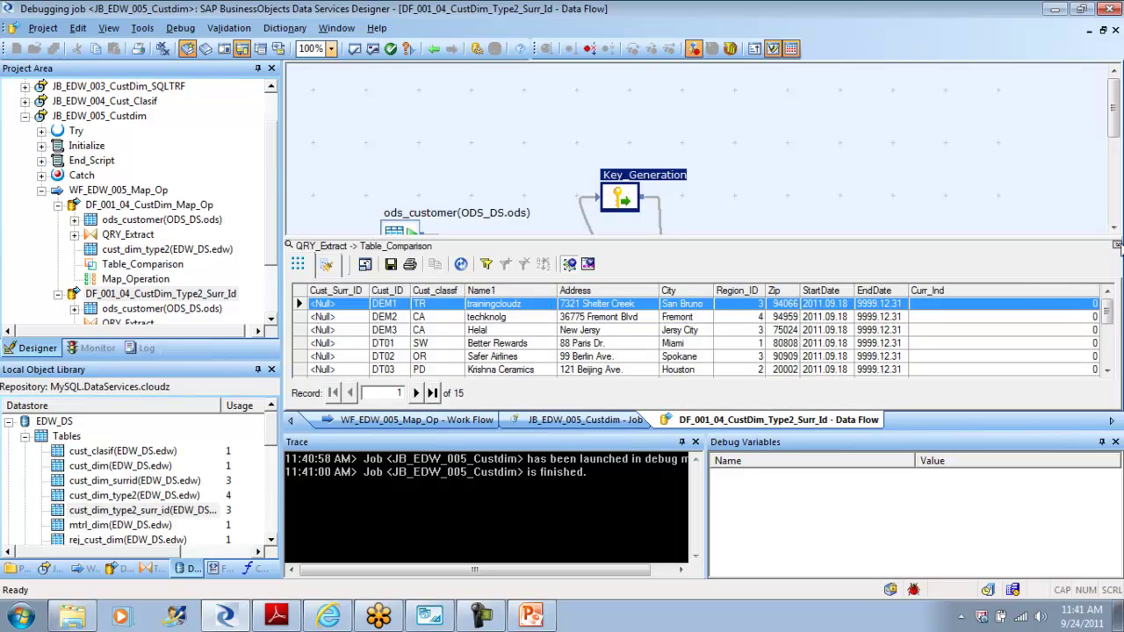
pyautogui.click(1117, 245)
pyautogui.click(600, 253)
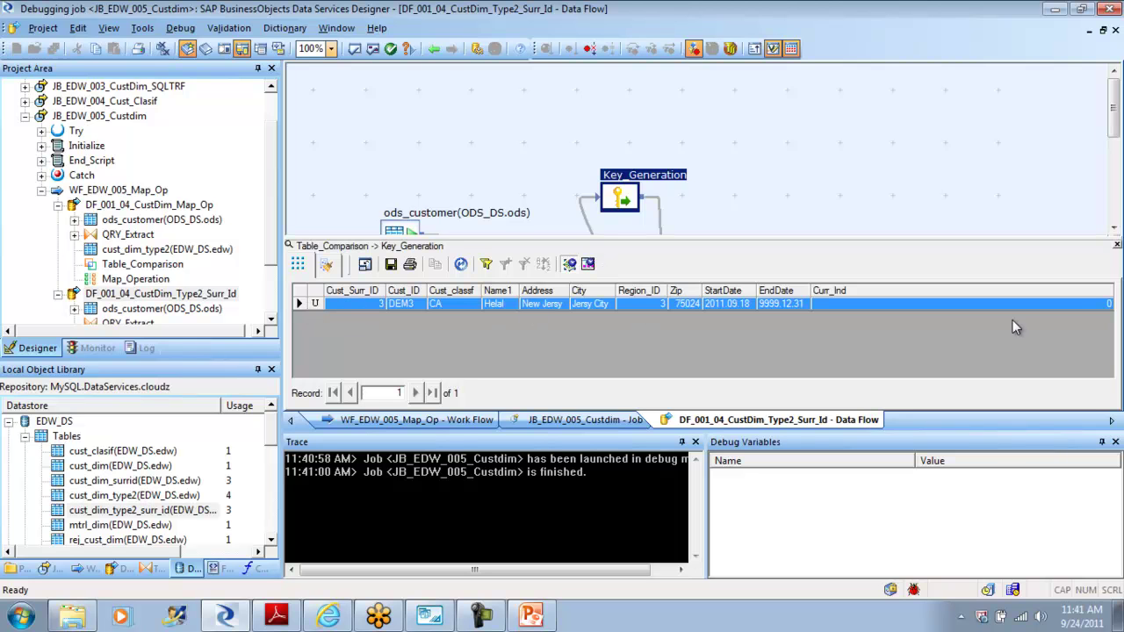
pyautogui.click(1117, 246)
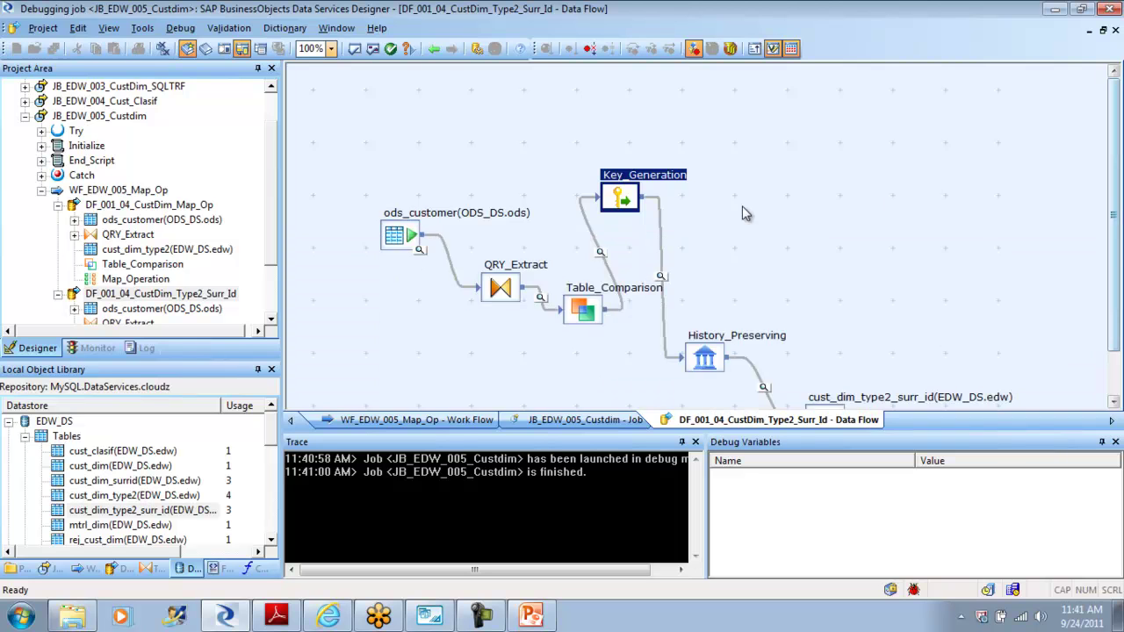
pyautogui.click(660, 275)
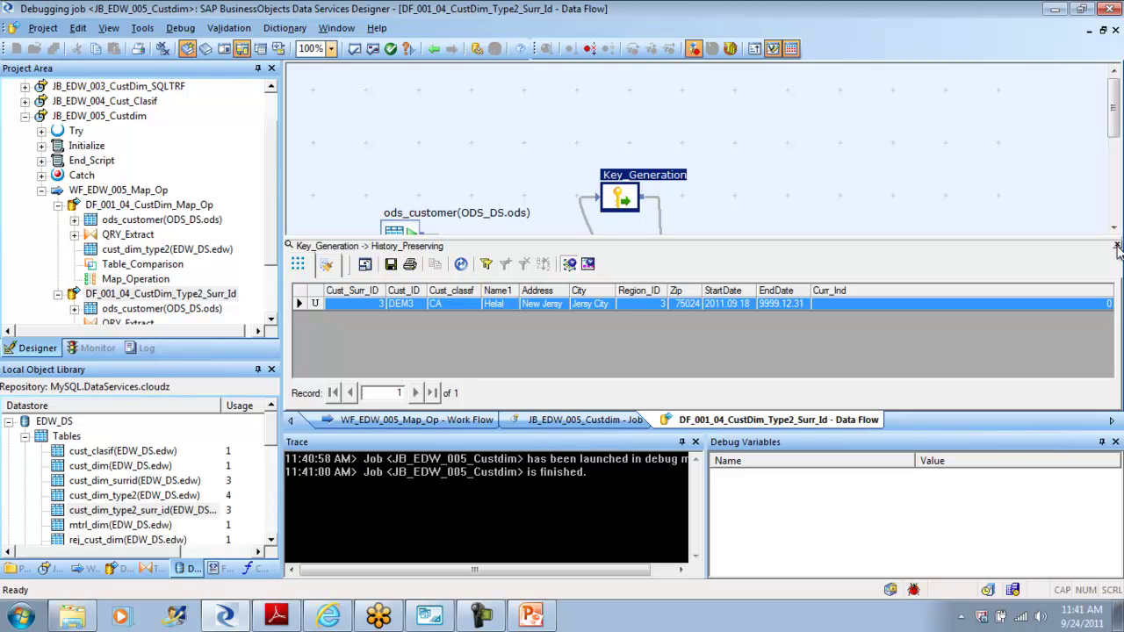
pyautogui.click(1117, 246)
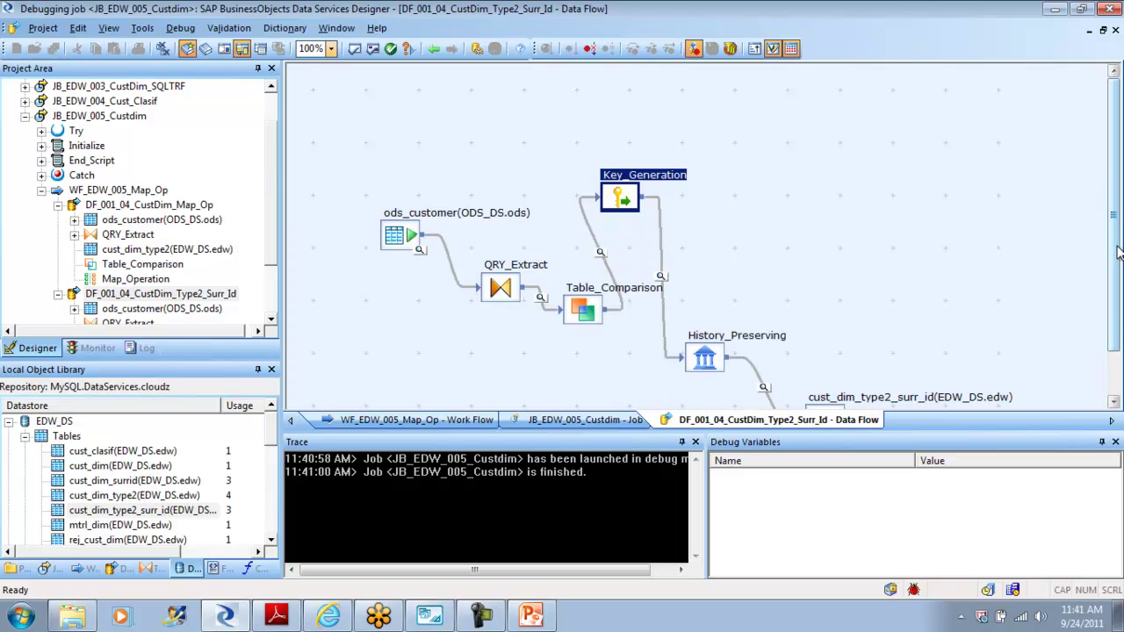
# Step: Check Key_Generation's settings and the rows loaded into the target, then return to WF_EDW_005_Map_Op
pyautogui.doubleClick(622, 200)
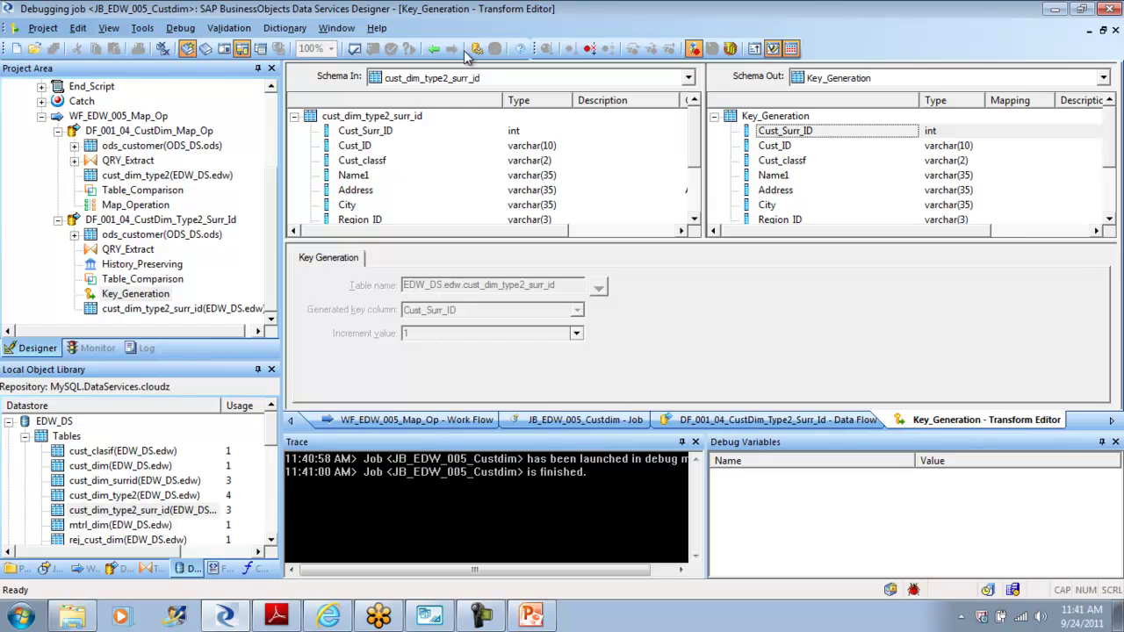
pyautogui.click(433, 50)
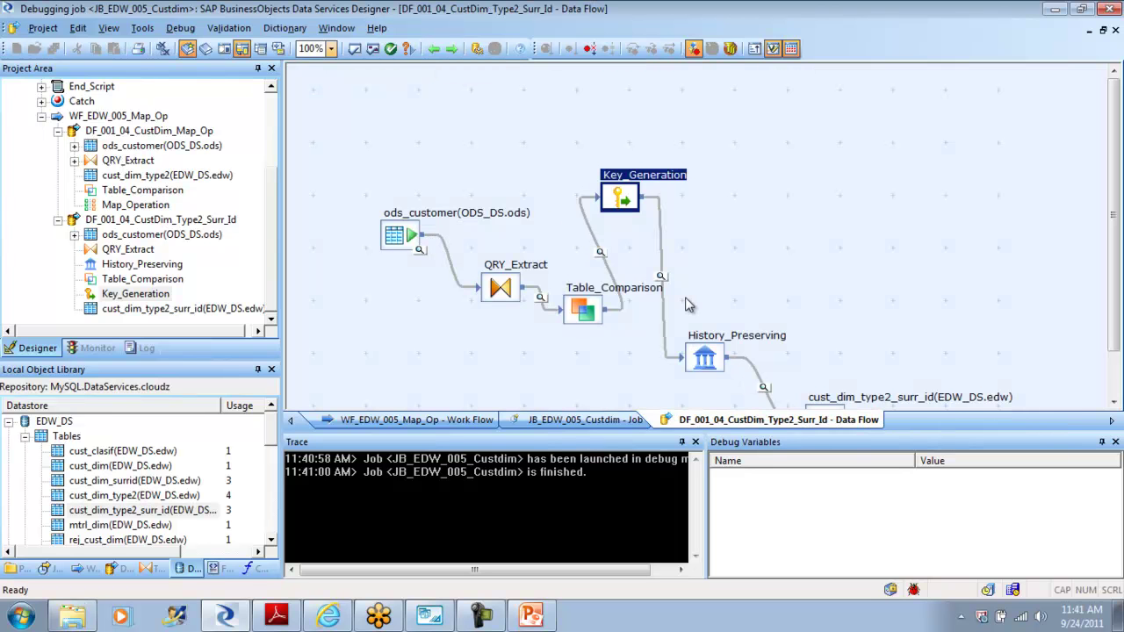
pyautogui.click(763, 389)
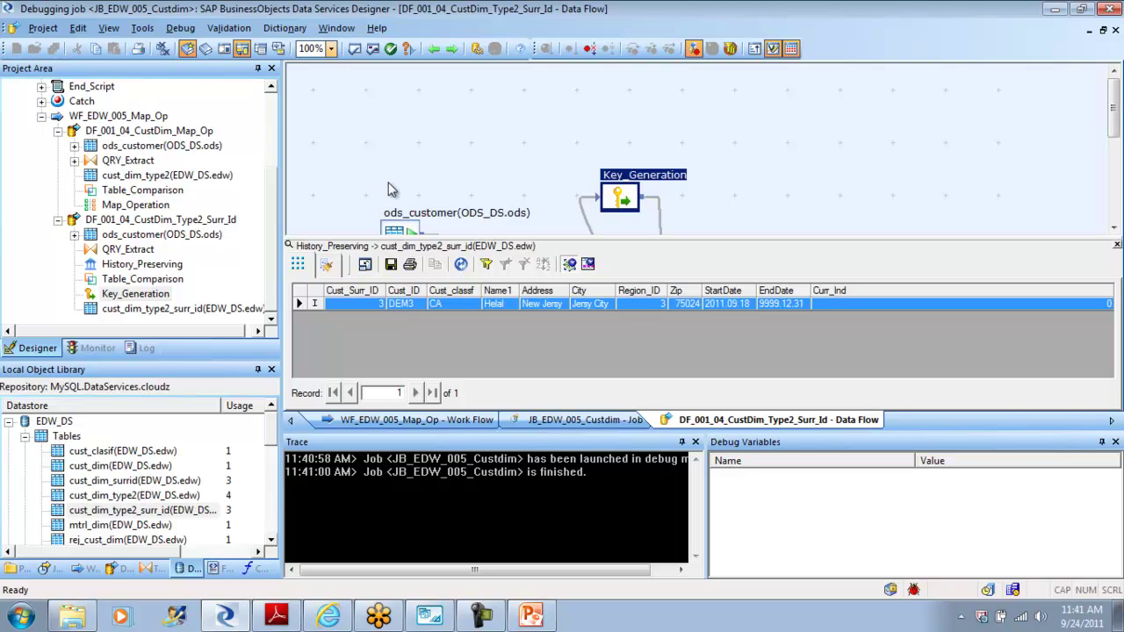
pyautogui.click(434, 48)
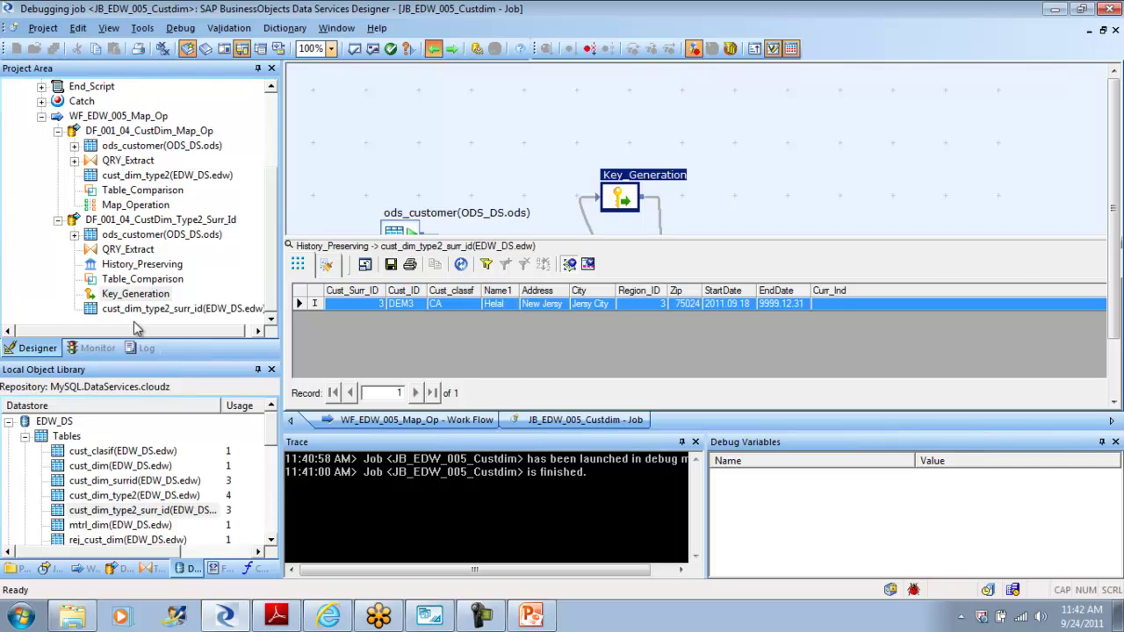
# Step: Switch to MySQL Workbench and open the actions for the cust_dim_type2_surr_id table
pyautogui.click(437, 616)
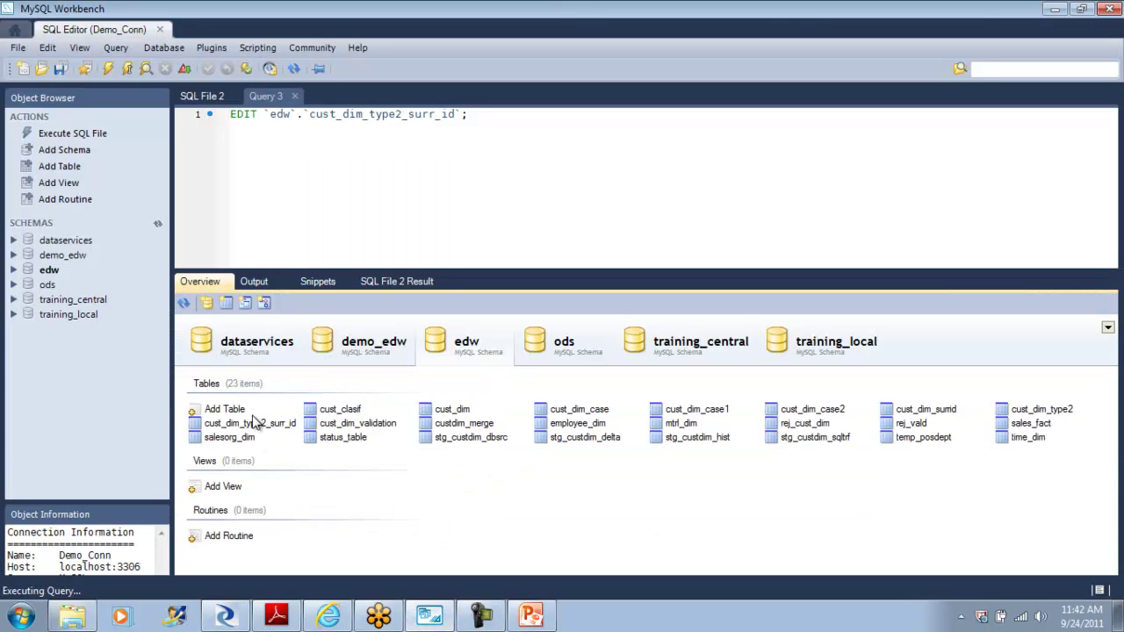
pyautogui.click(255, 426)
pyautogui.rightClick(255, 425)
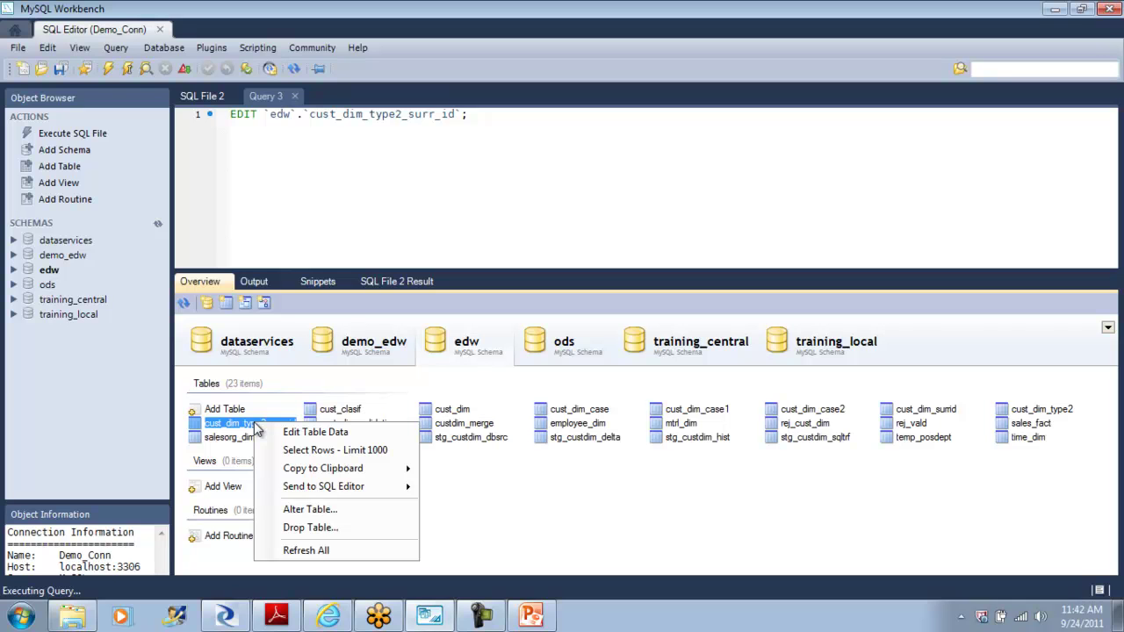
pyautogui.moveTo(322, 475)
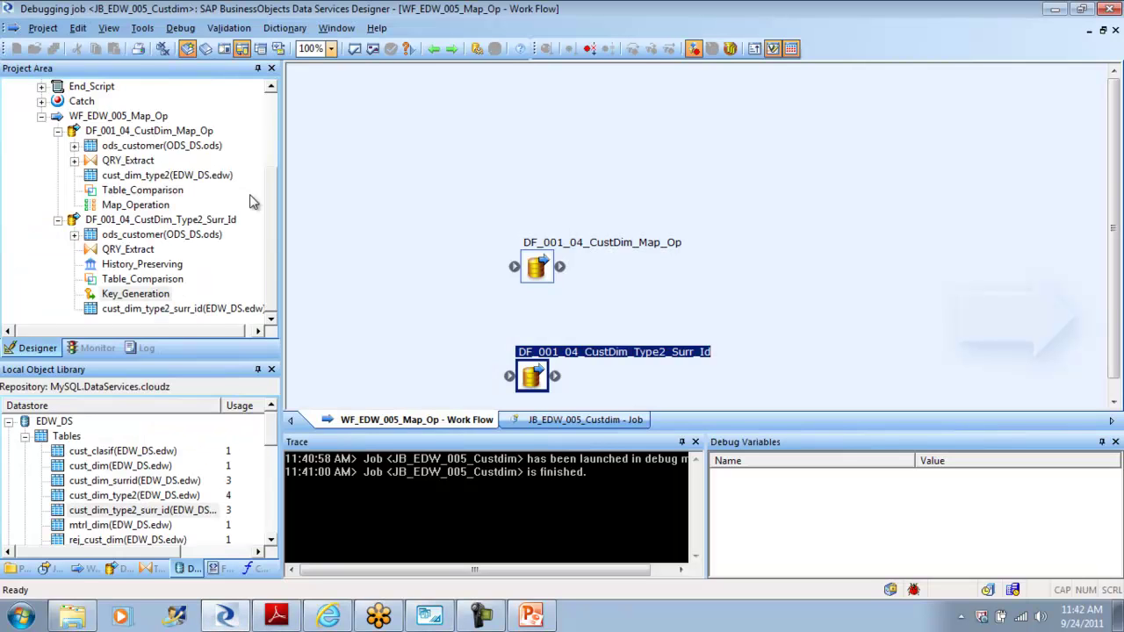
# Step: Stop the JB_EDW_005_Custdim debug run and return to MySQL Workbench
pyautogui.click(143, 29)
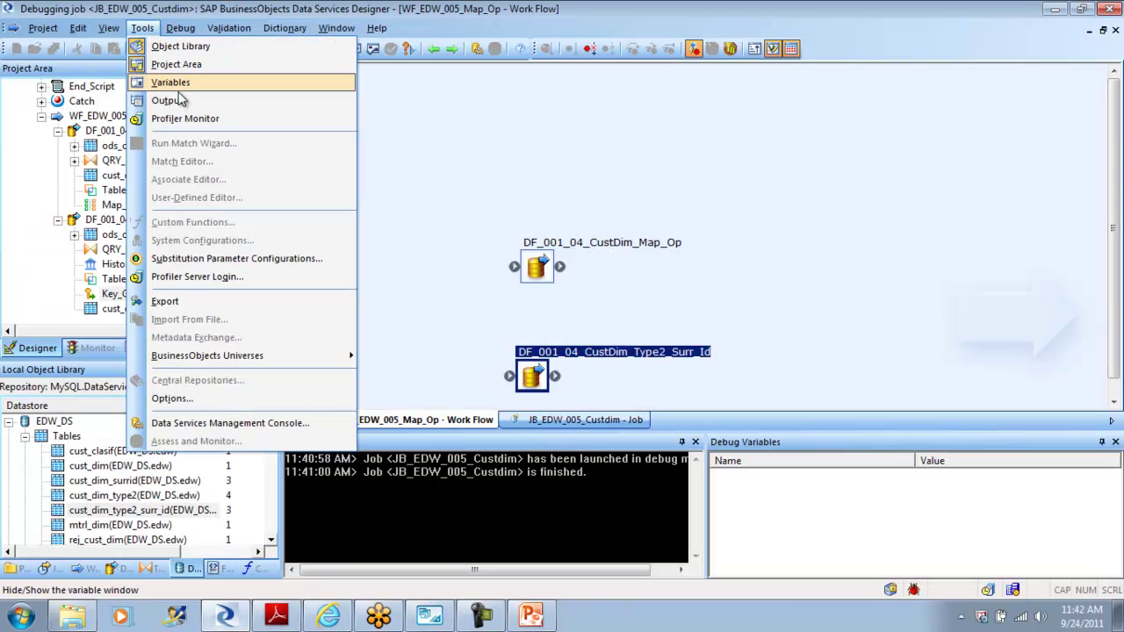
pyautogui.click(181, 34)
pyautogui.click(182, 34)
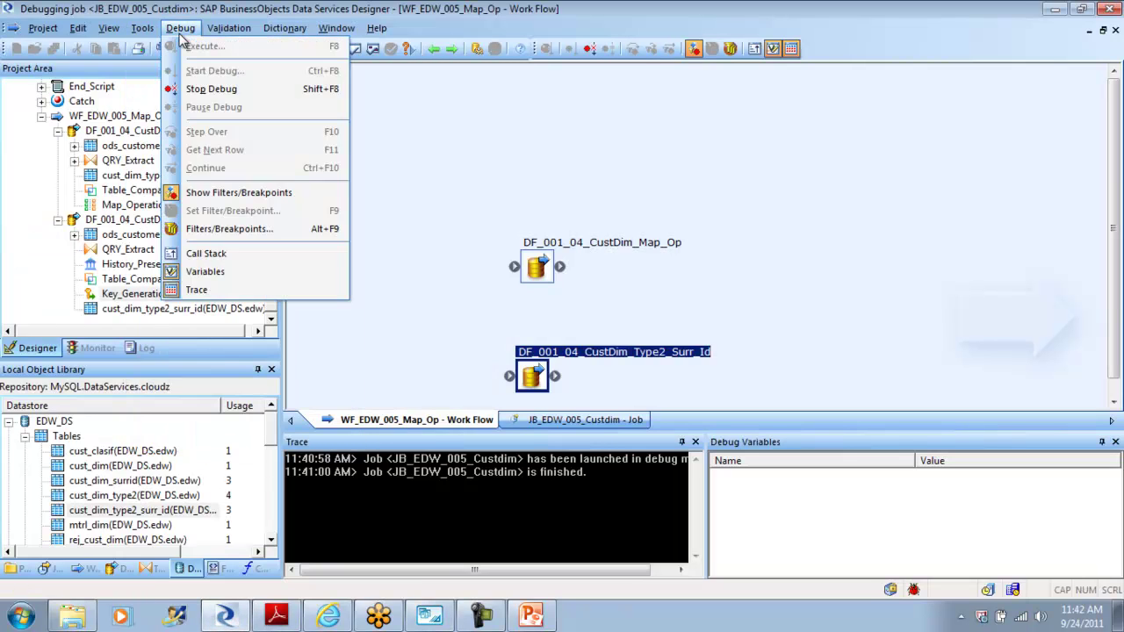
pyautogui.click(201, 90)
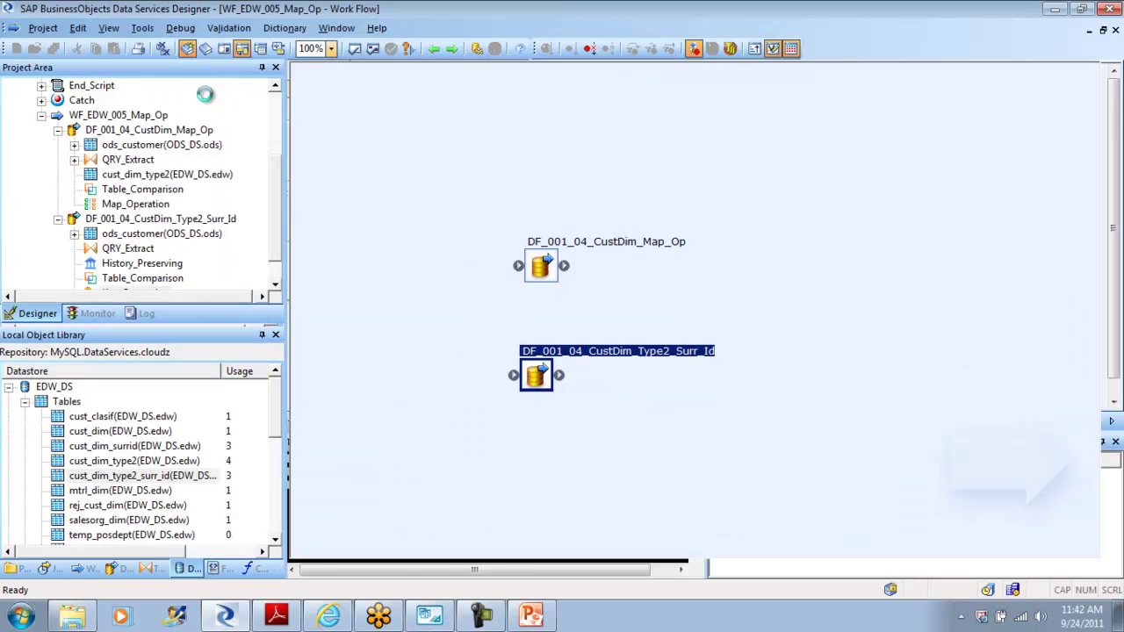
pyautogui.click(231, 617)
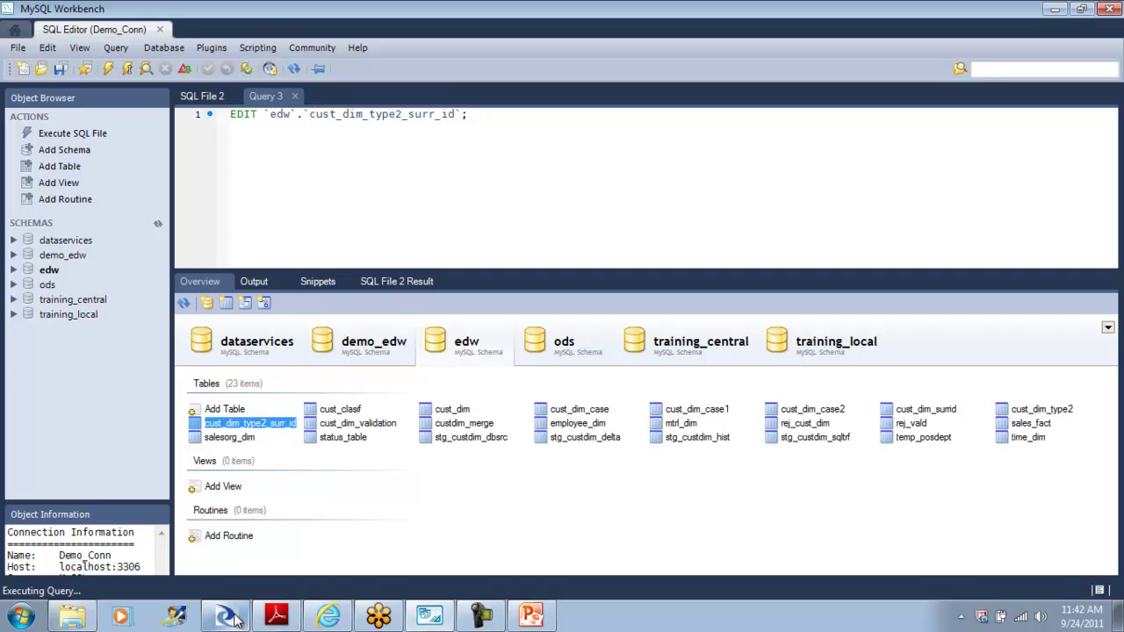
# Step: Send cust_dim_type2_surr_id's CREATE TABLE statement to the SQL editor, then open it in Alter Table
pyautogui.rightClick(273, 430)
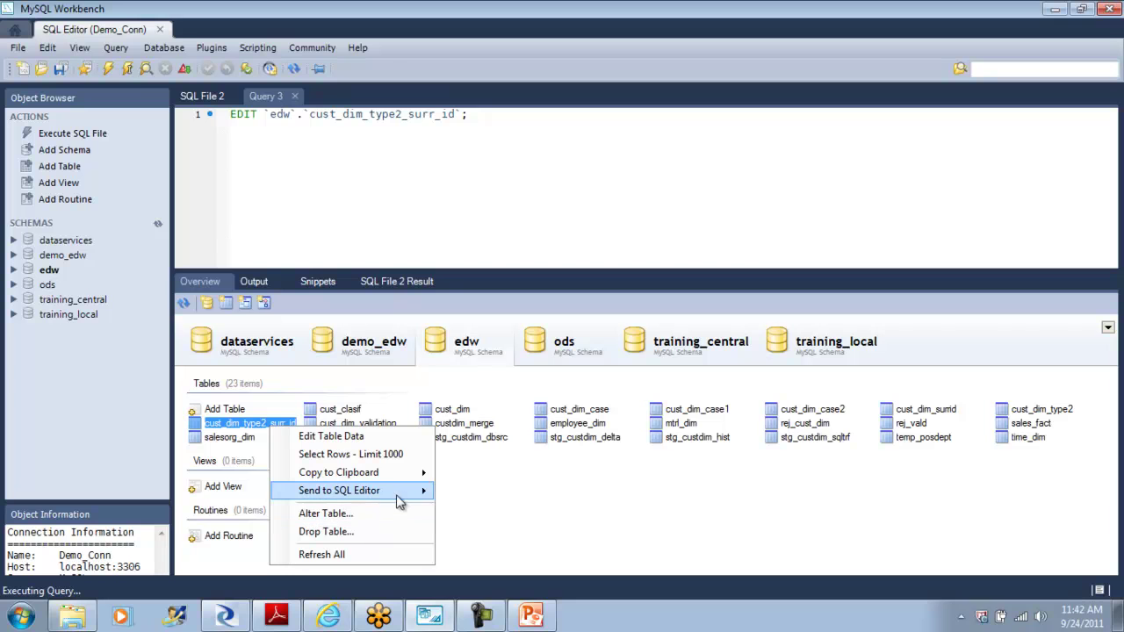
pyautogui.moveTo(404, 499)
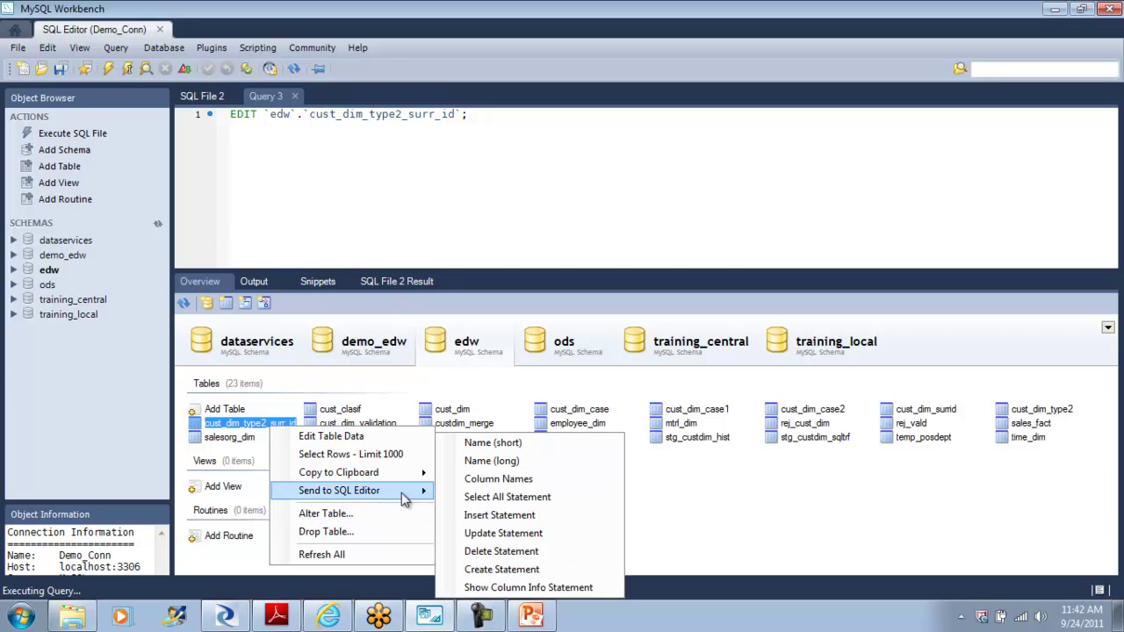
pyautogui.click(502, 569)
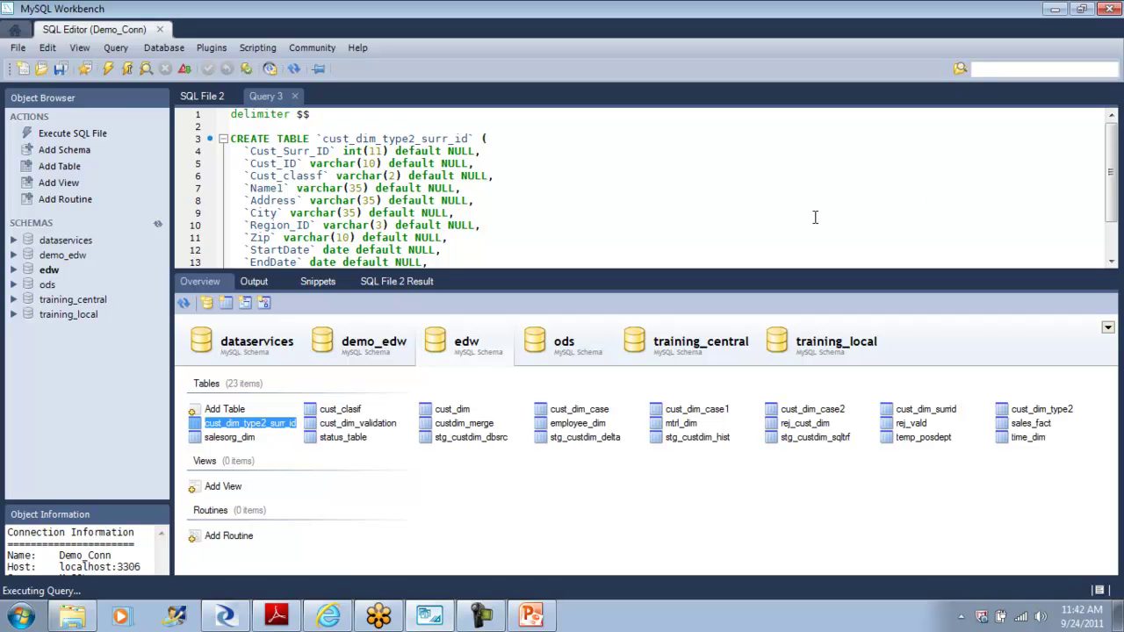
pyautogui.rightClick(233, 426)
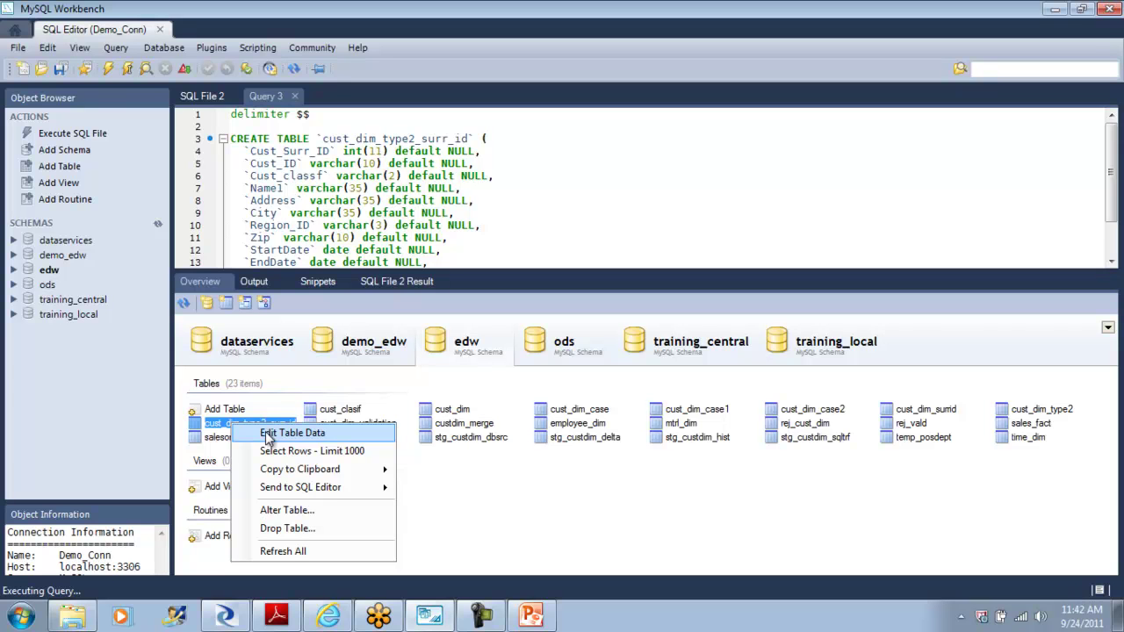
pyautogui.click(296, 510)
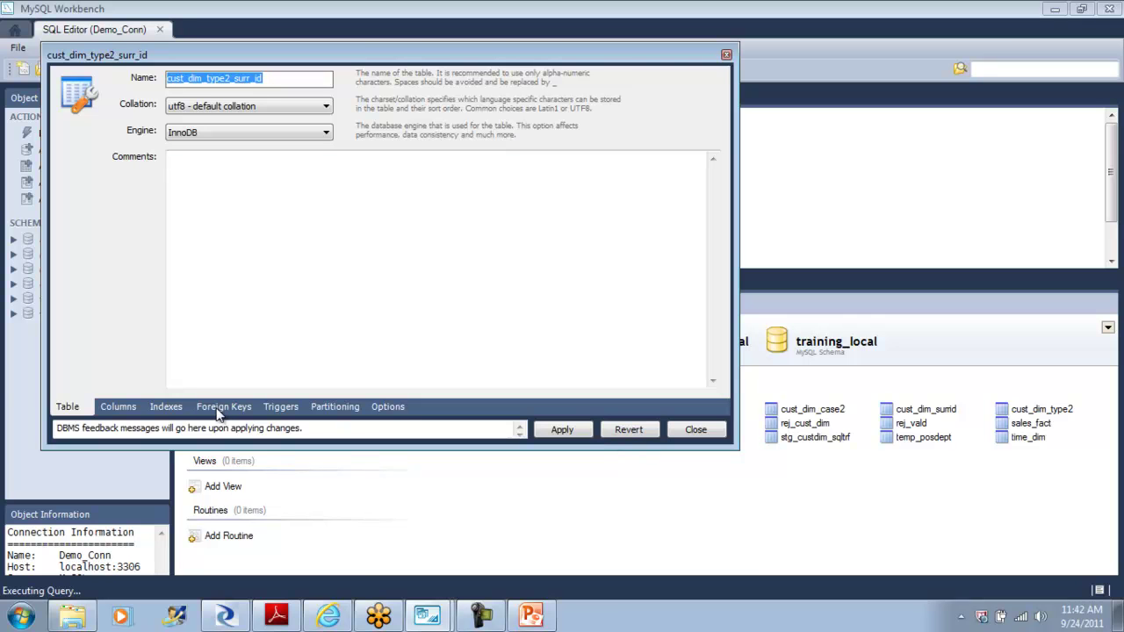
# Step: Tick PK on Cust_Surr_ID and apply; the ALTER TABLE fails with error 1067, so cancel
pyautogui.click(101, 407)
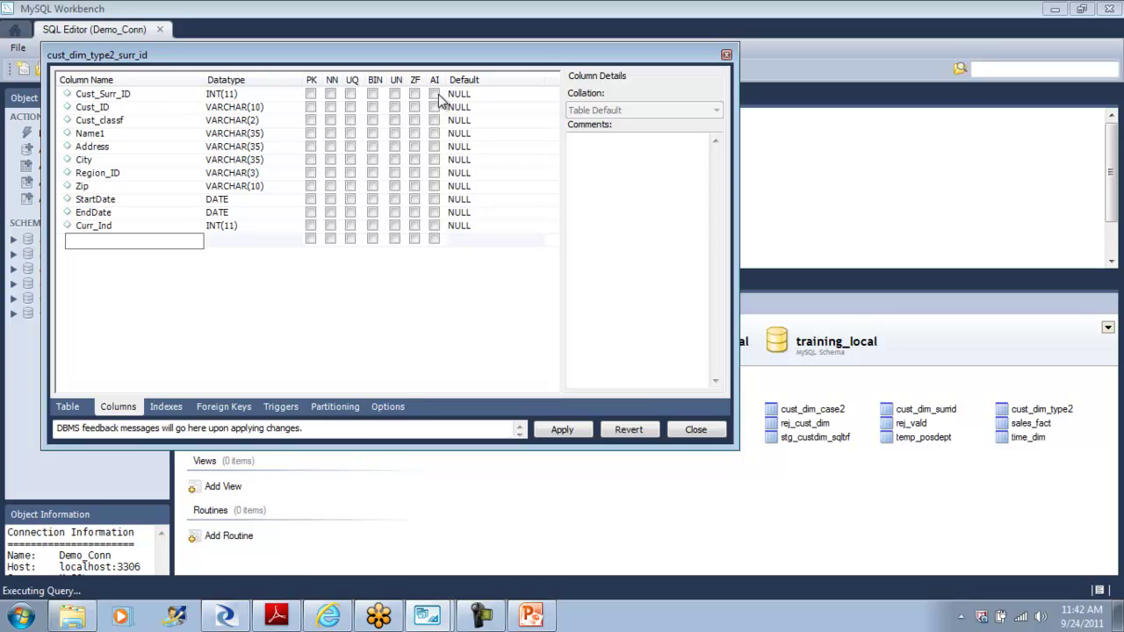
pyautogui.click(311, 95)
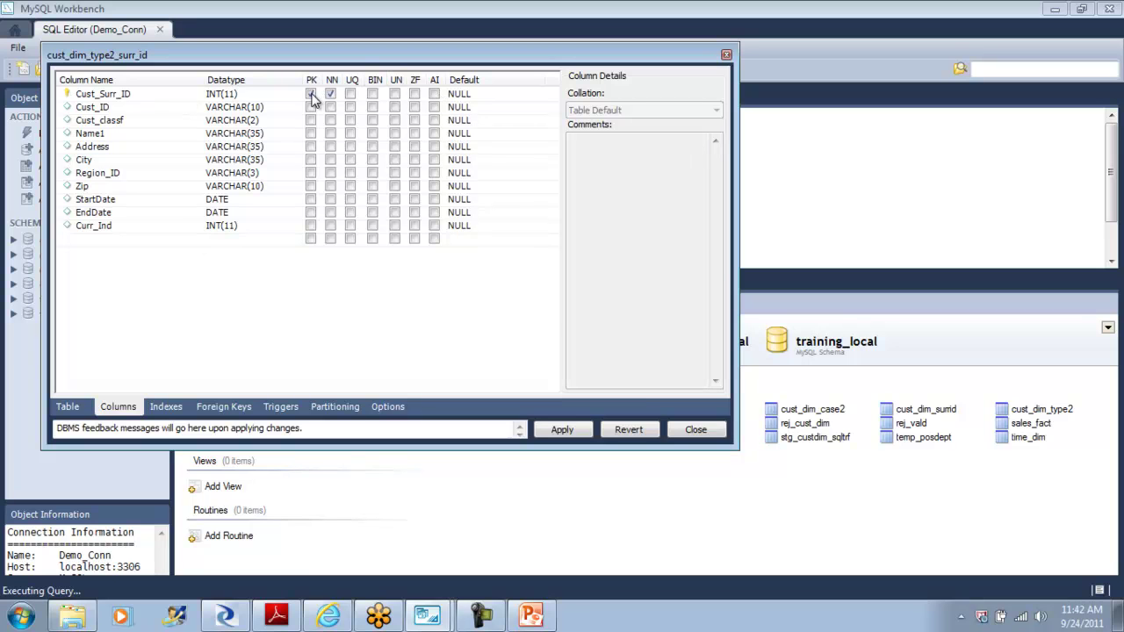
pyautogui.click(564, 430)
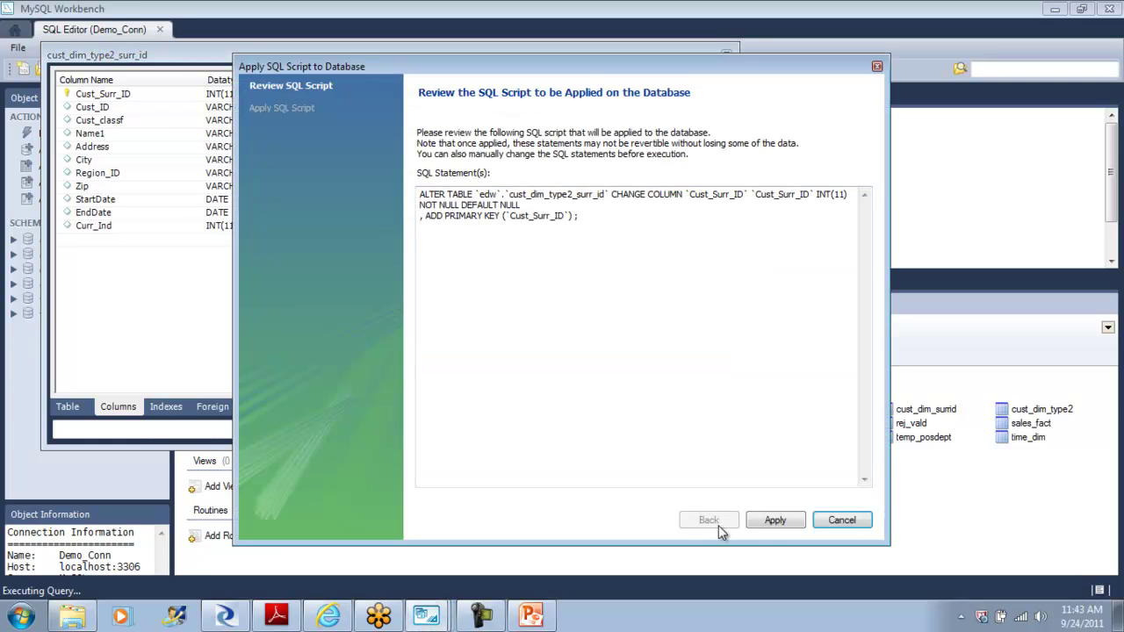
pyautogui.click(786, 522)
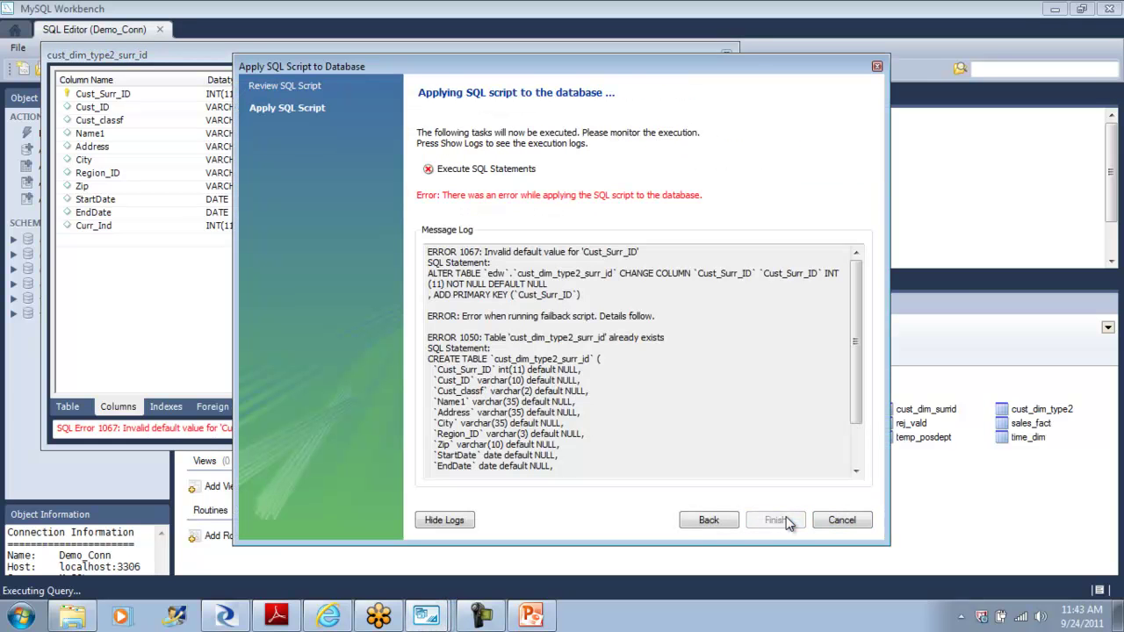
pyautogui.click(839, 522)
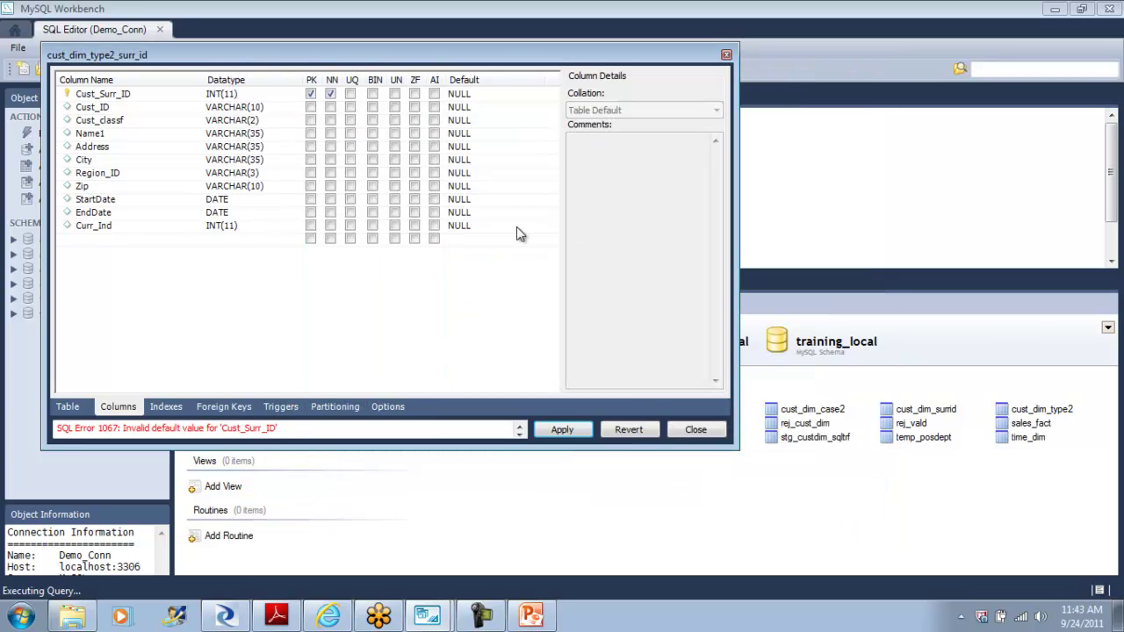
# Step: Return to the Query 3 CREATE TABLE script and select the table name
pyautogui.click(831, 220)
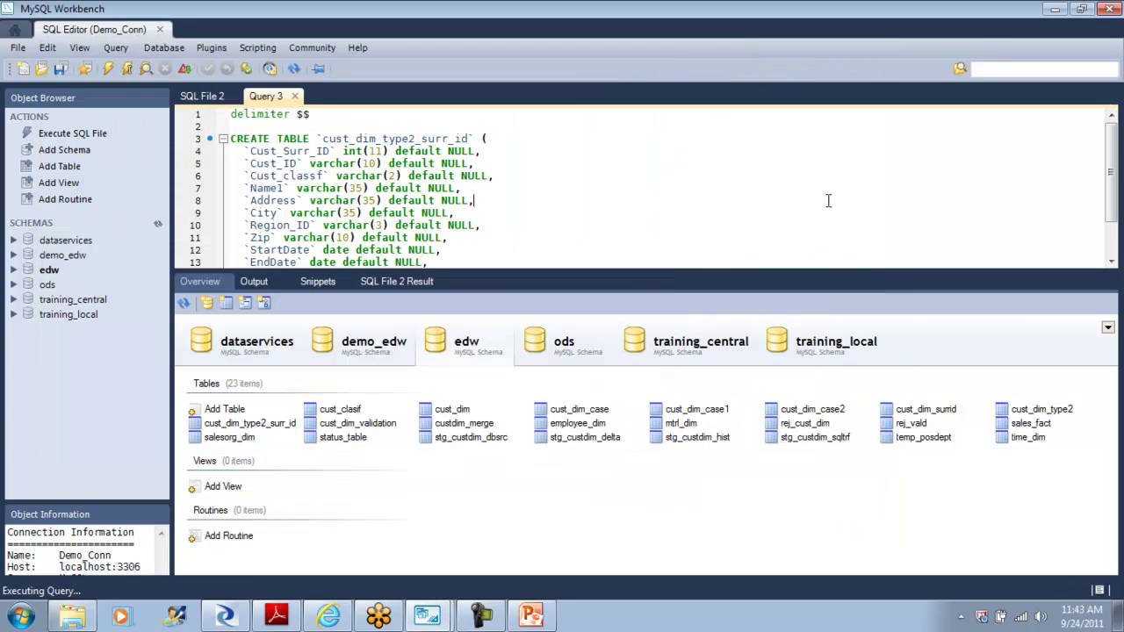
pyautogui.click(517, 207)
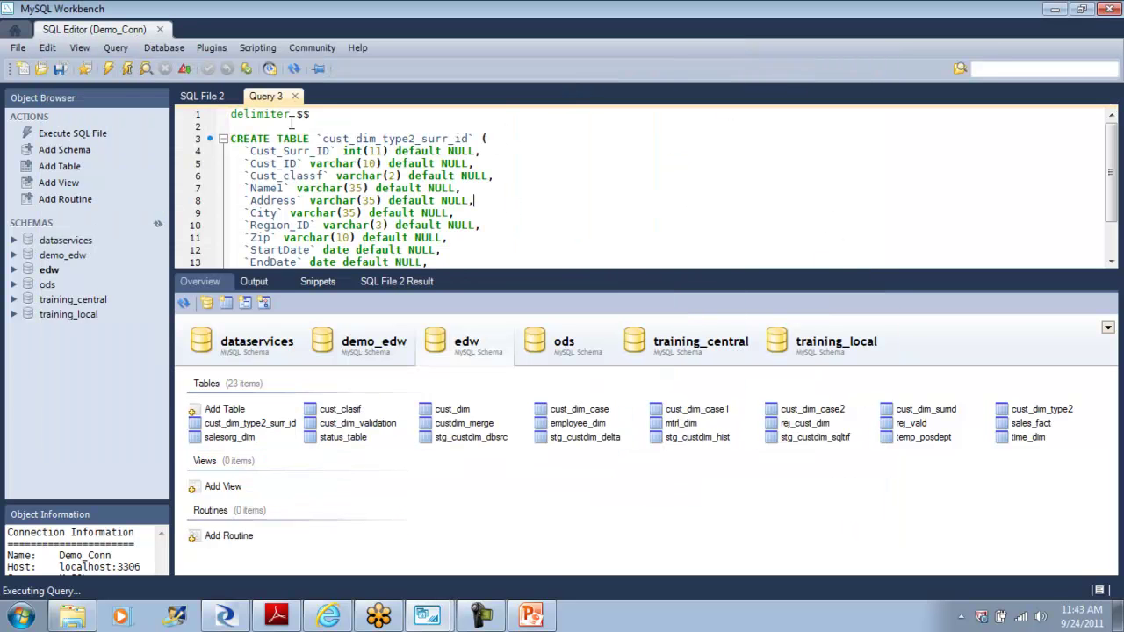
pyautogui.doubleClick(362, 138)
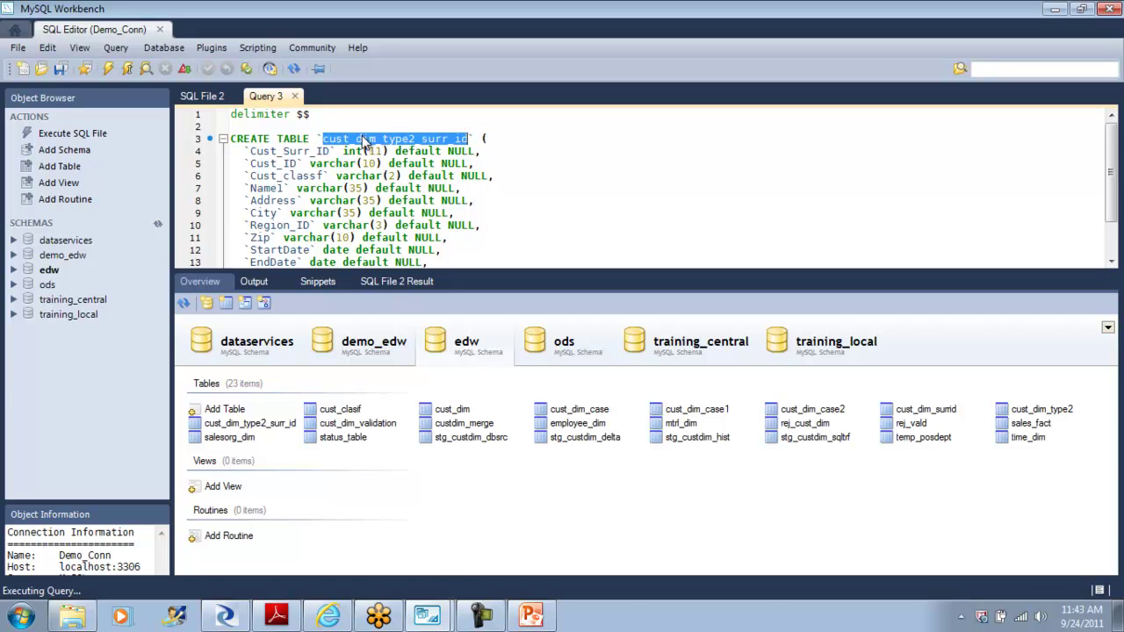
pyautogui.click(606, 204)
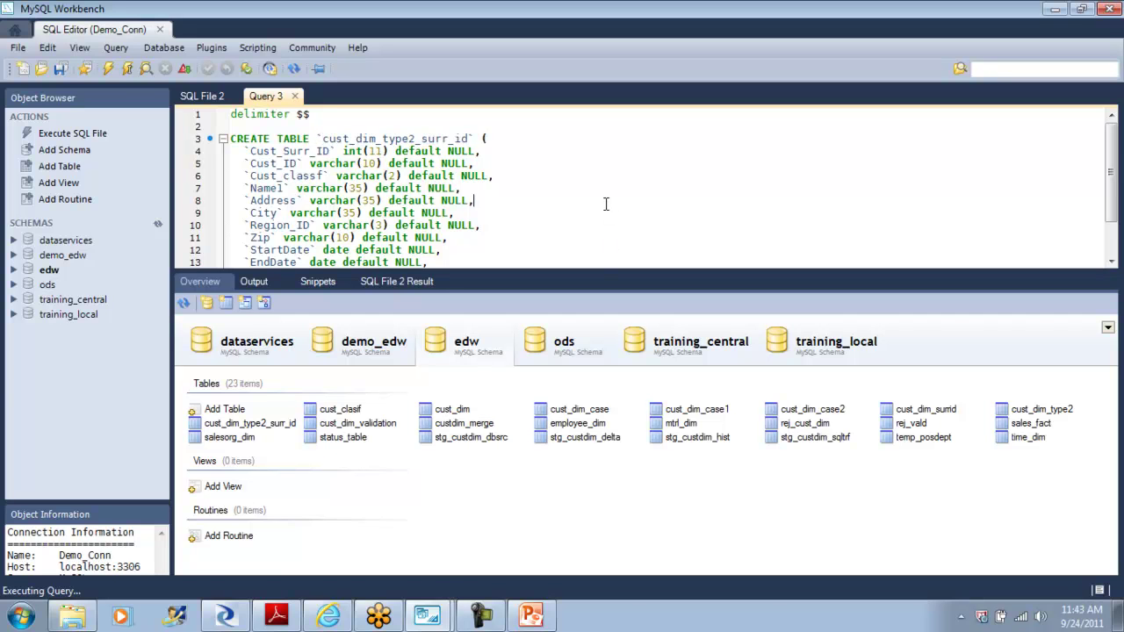
# Step: Replace Query 3 with 'delete from cust_dim_type2_surr_id where cust_surr_id = 3' and execute it
pyautogui.hotkey('ctrl', 'a')
pyautogui.press('Delete')
pyautogui.write('delete')
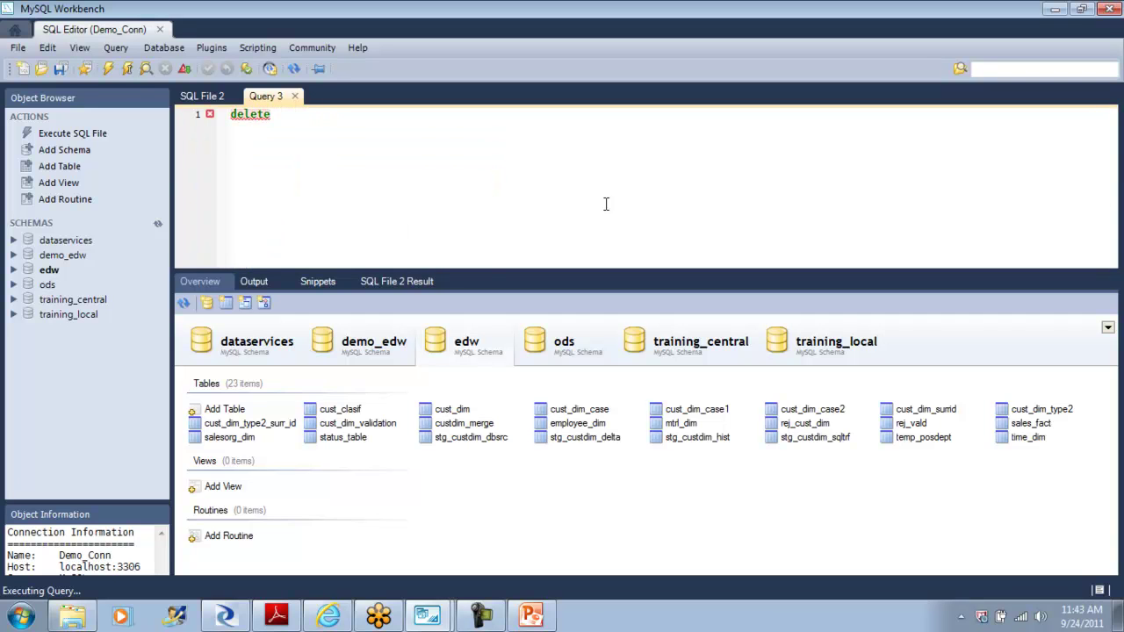
pyautogui.write(' from cust_dim_type2_surr_id')
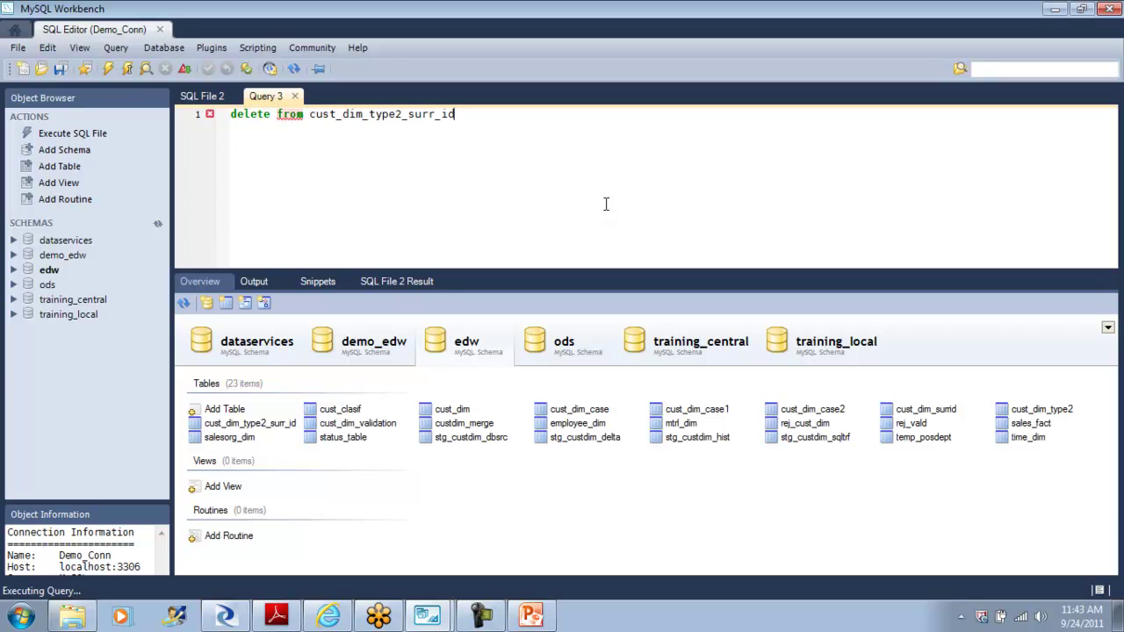
pyautogui.write(' where')
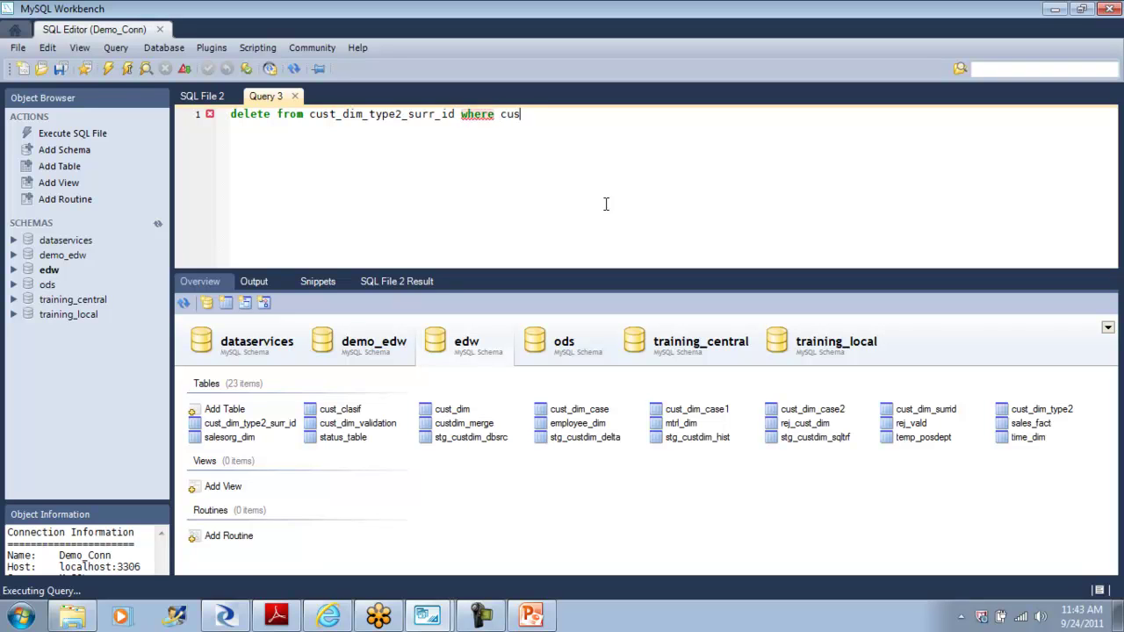
pyautogui.write('cust_surr_id = 3')
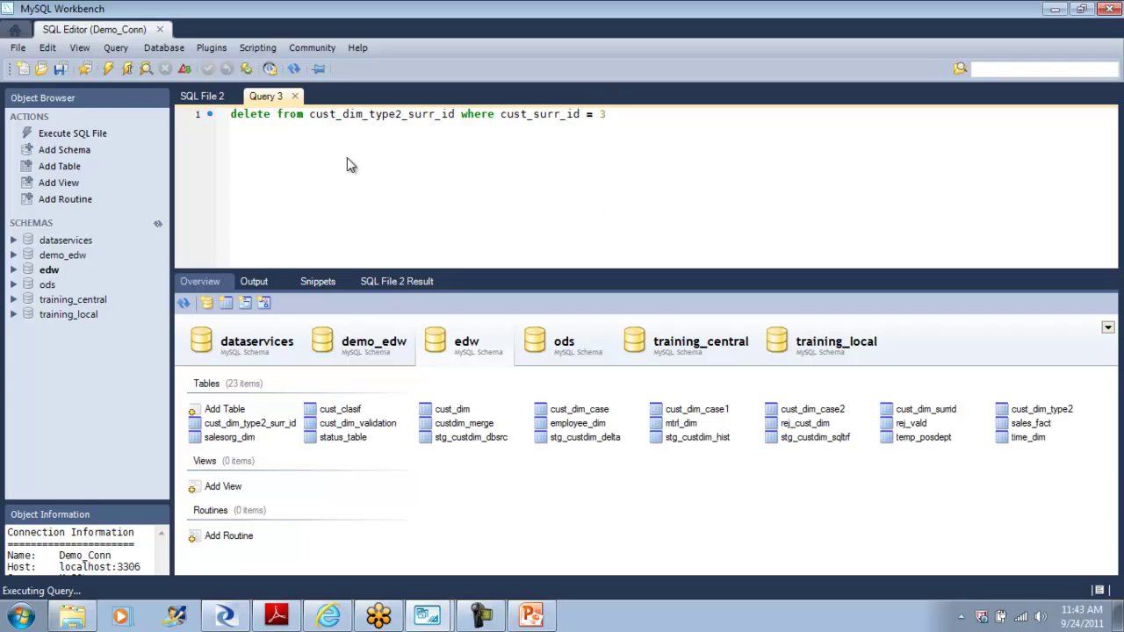
pyautogui.click(108, 70)
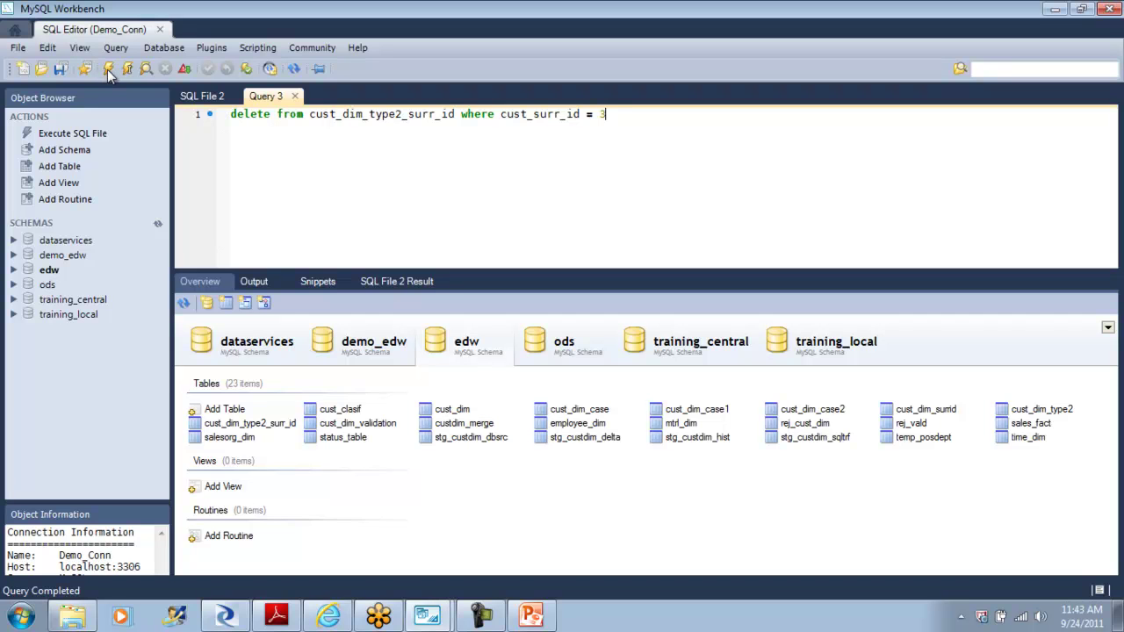
# Step: Select rows from cust_dim_type2_surr_id to confirm the 14 records without surrogate ID 3
pyautogui.click(275, 425)
pyautogui.rightClick(275, 430)
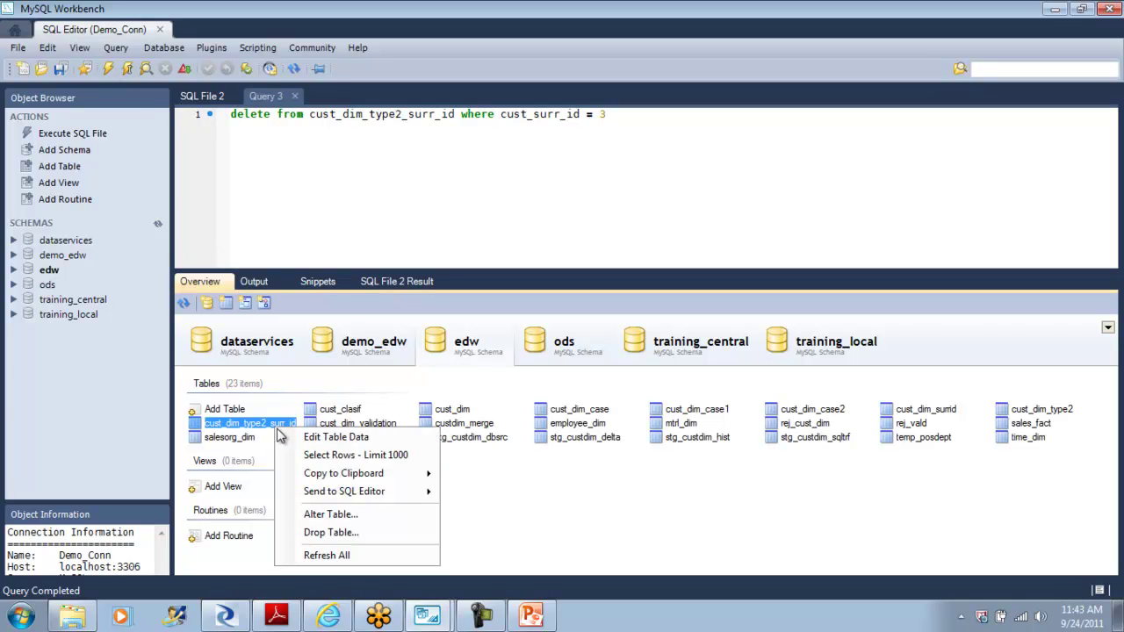
pyautogui.click(376, 452)
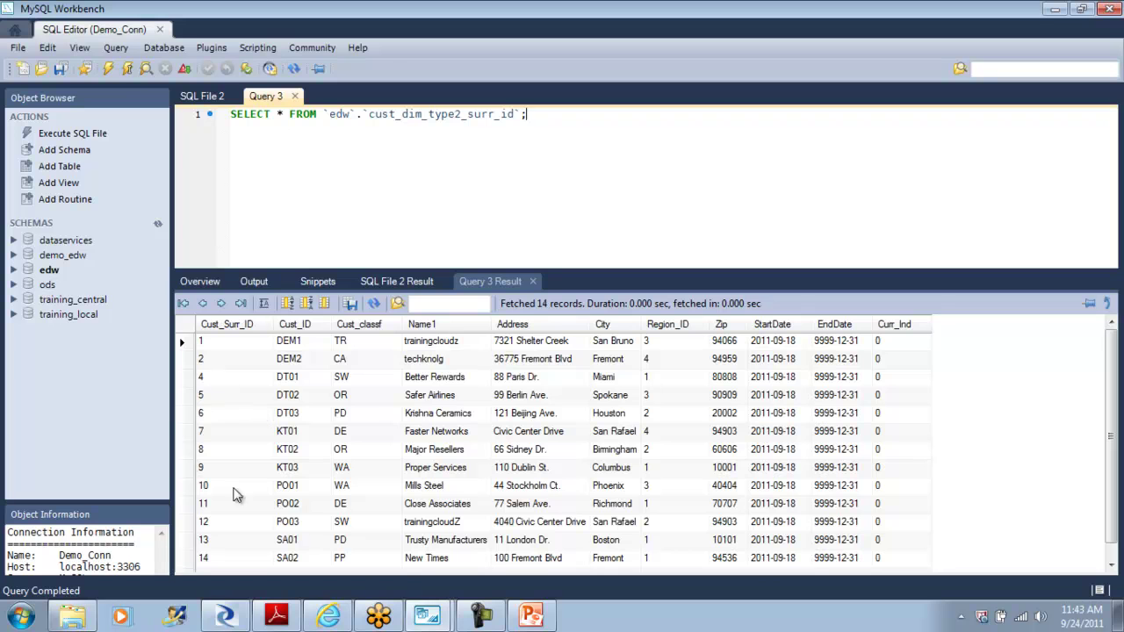
pyautogui.scroll(-1, 1105, 395)
pyautogui.scroll(1, 1105, 394)
# Step: Retry applying the Cust_Surr_ID primary key, which fails again, then close the editor discarding it
pyautogui.click(429, 618)
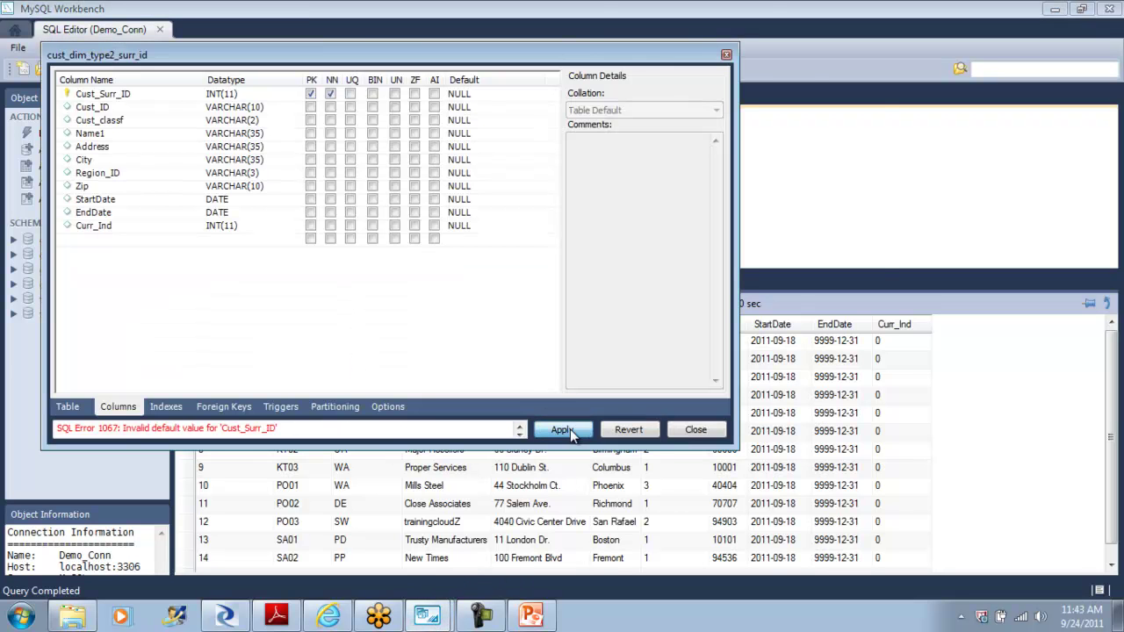
pyautogui.click(569, 430)
pyautogui.click(776, 520)
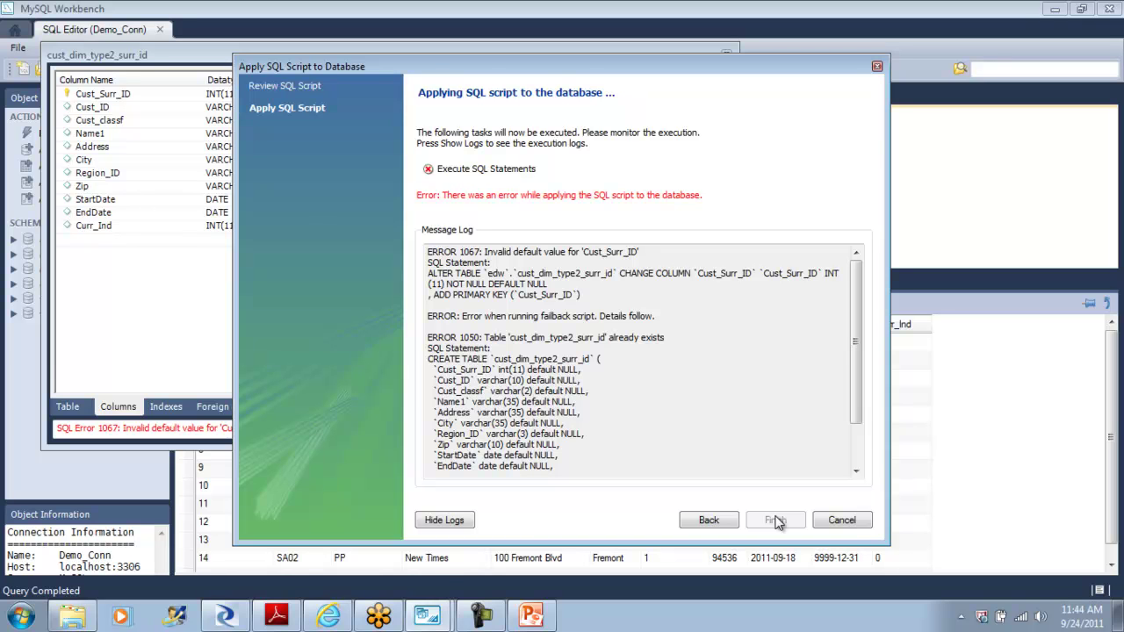
pyautogui.click(849, 522)
pyautogui.click(696, 430)
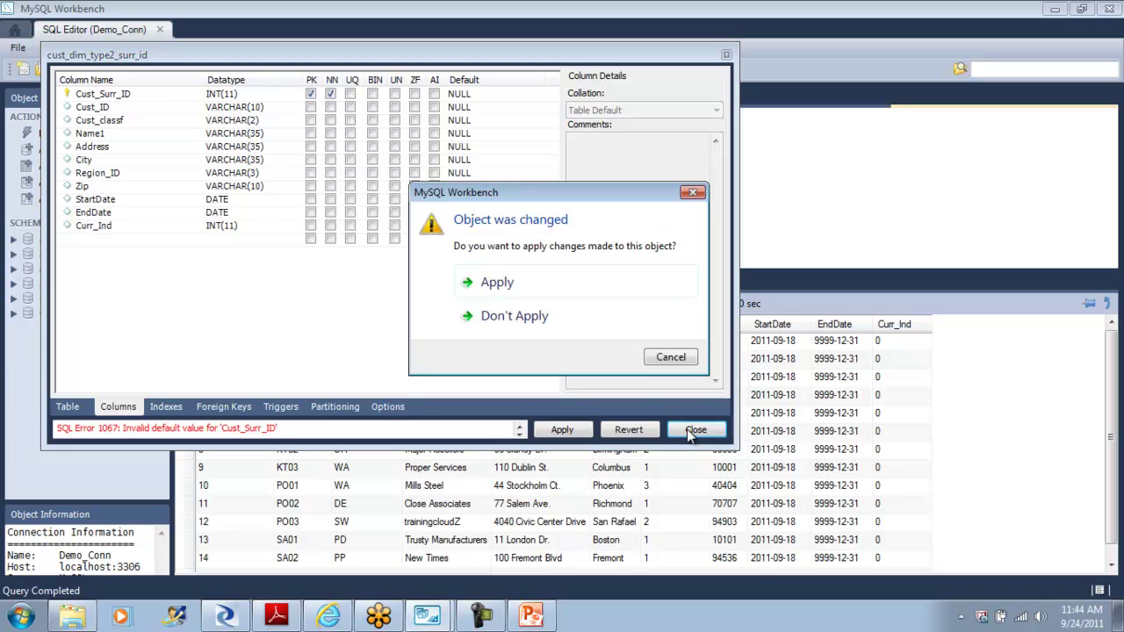
pyautogui.click(555, 331)
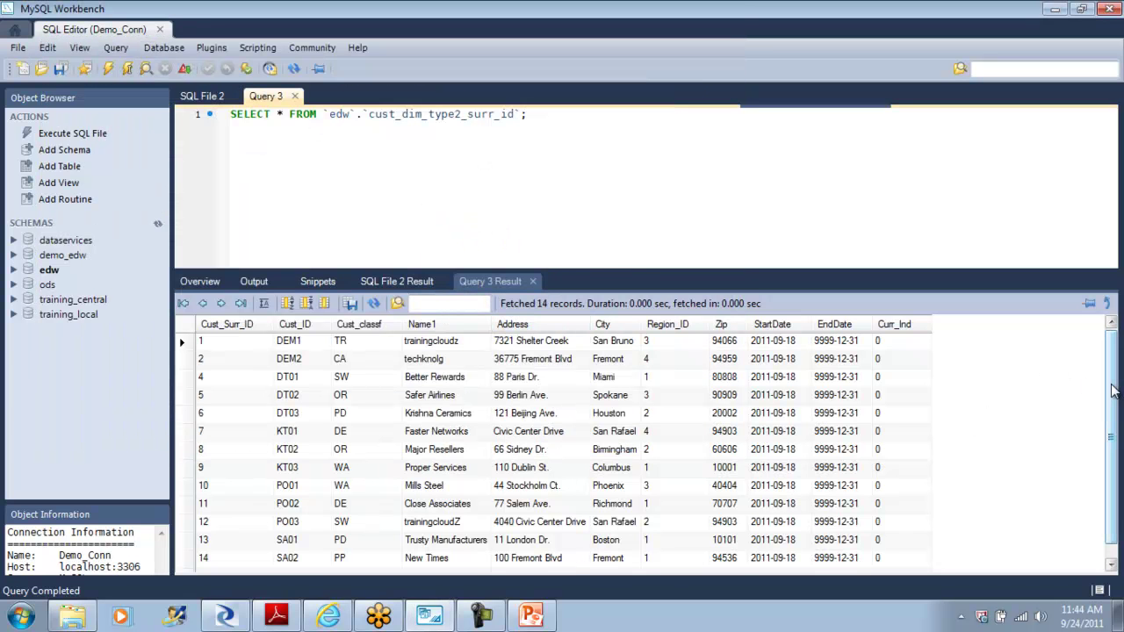
pyautogui.moveTo(1114, 392); pyautogui.dragTo(1114, 458)
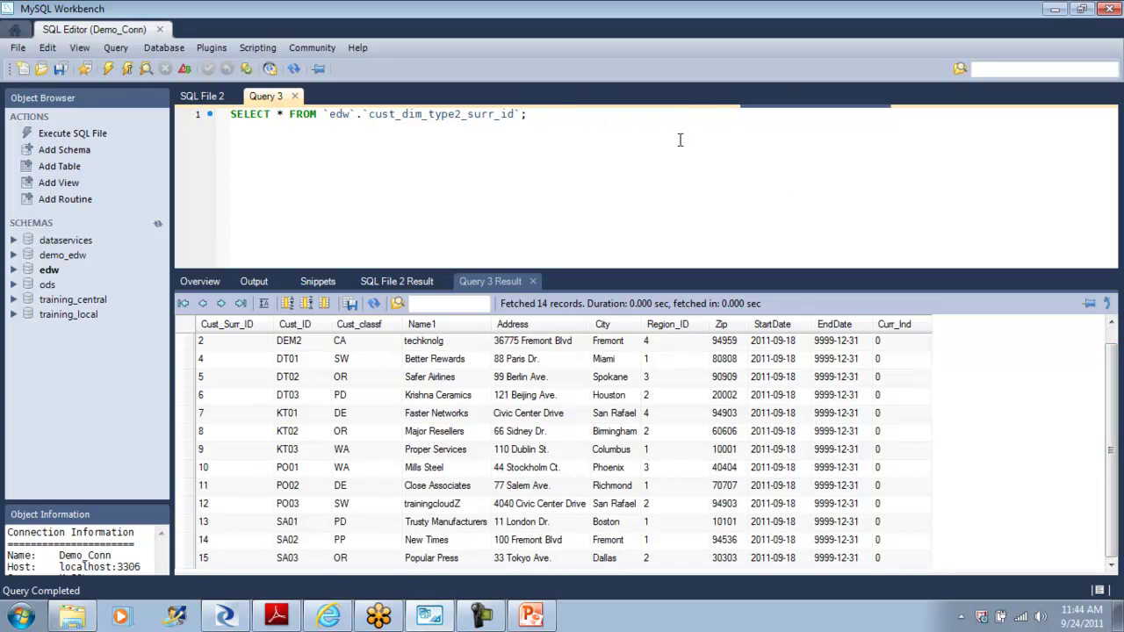
# Step: Close Query 3 and mark Cust_Surr_ID as primary key in the table editor
pyautogui.click(297, 97)
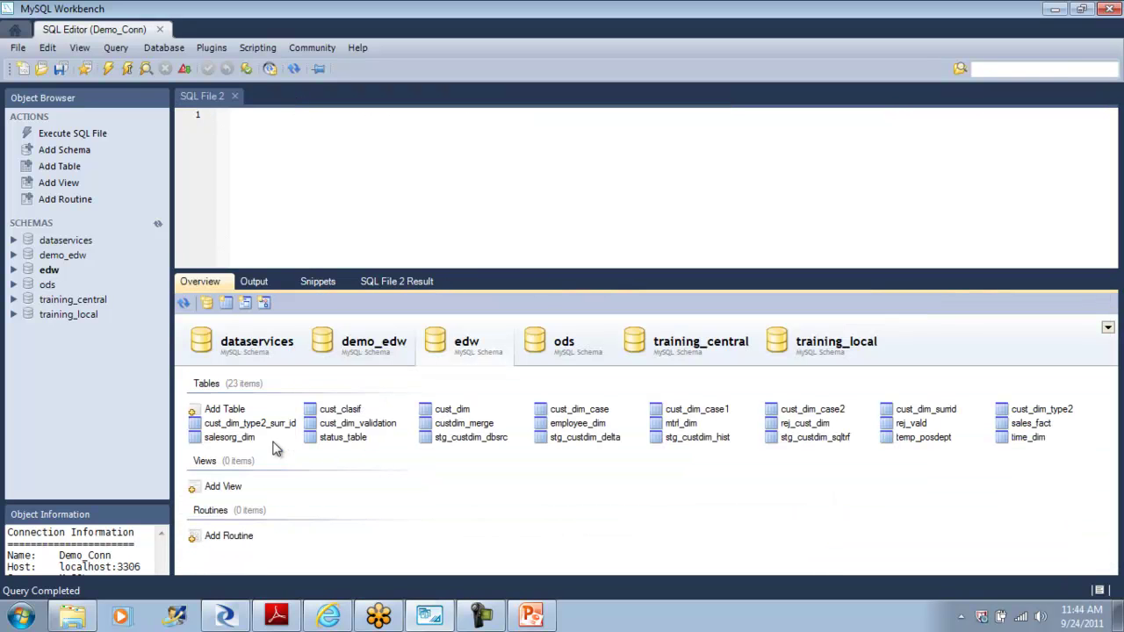
pyautogui.rightClick(267, 425)
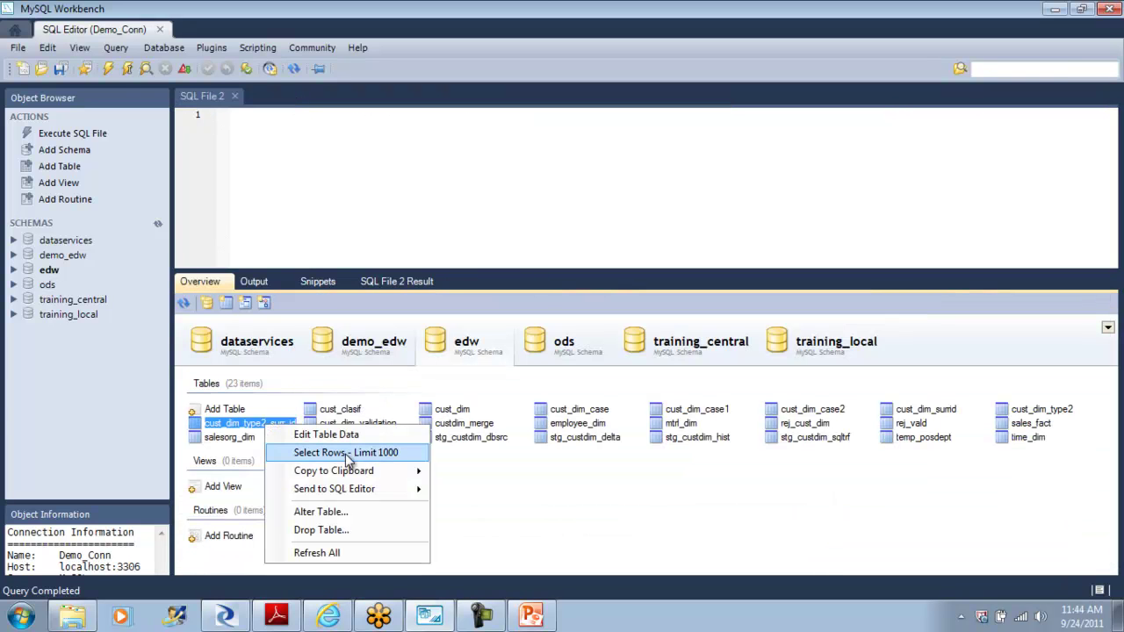
pyautogui.click(364, 514)
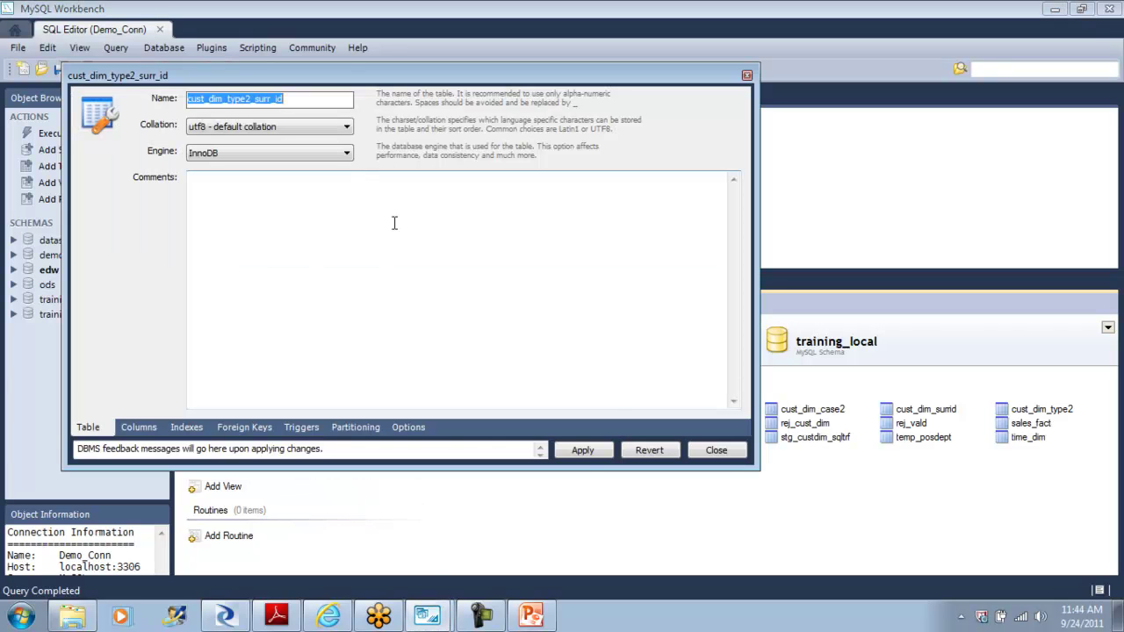
pyautogui.click(149, 430)
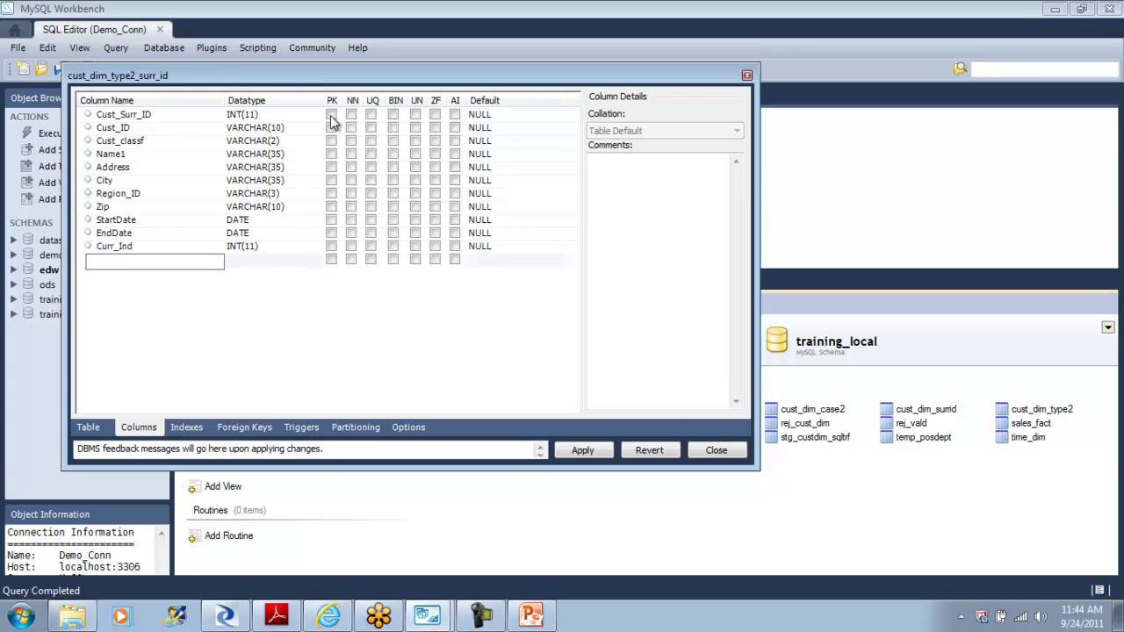
pyautogui.click(331, 115)
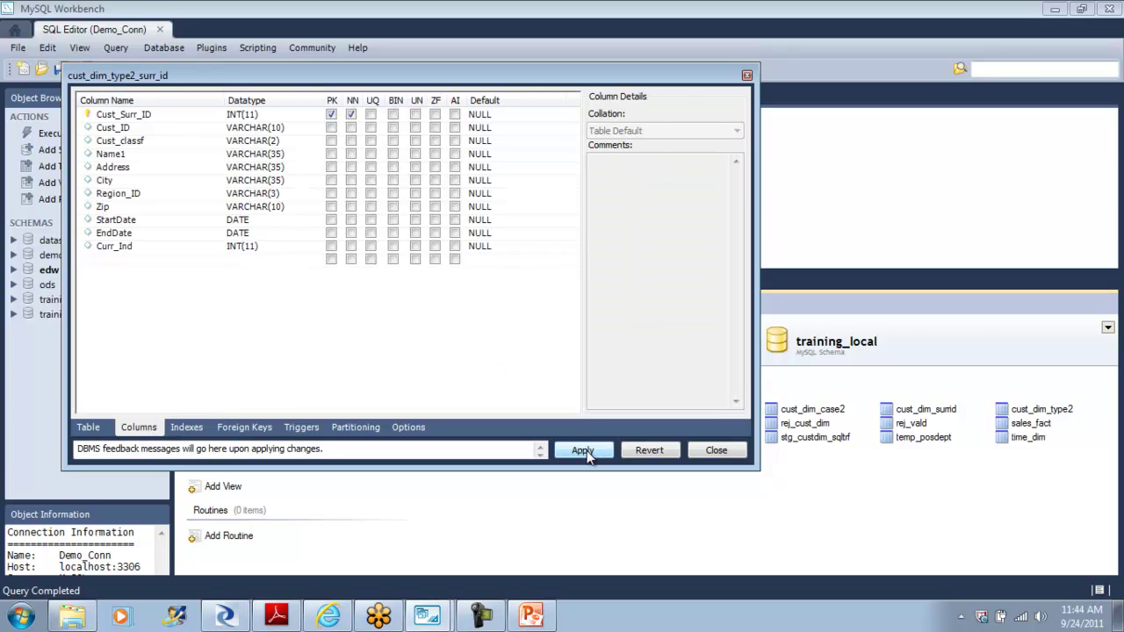
# Step: Apply the primary-key change, hit error 1067, and close the editor without applying
pyautogui.click(584, 451)
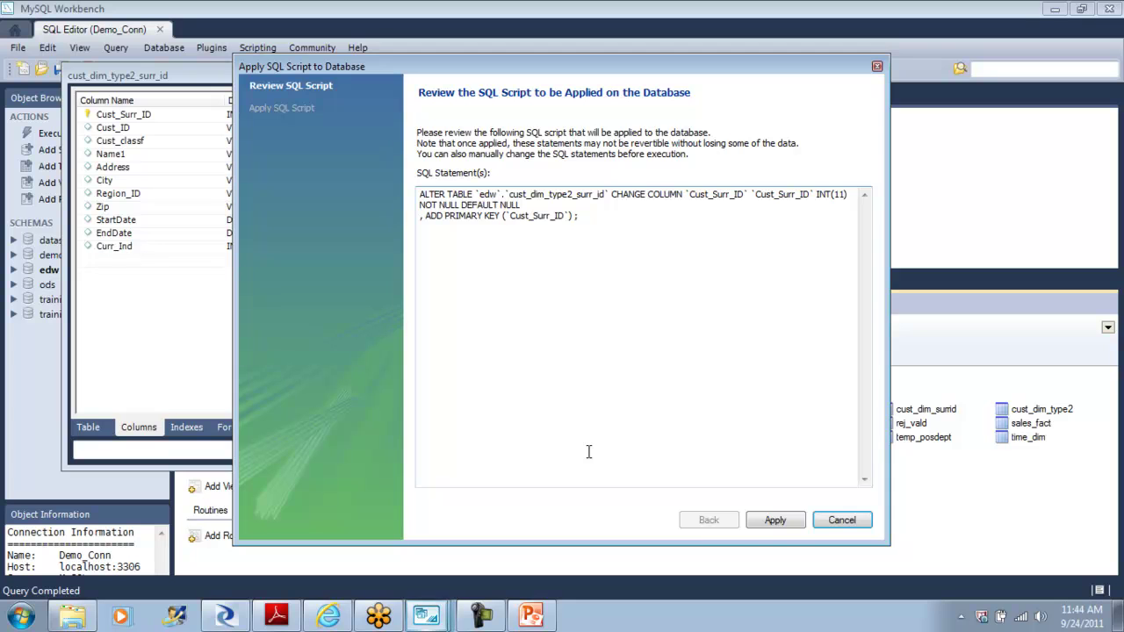
pyautogui.click(777, 521)
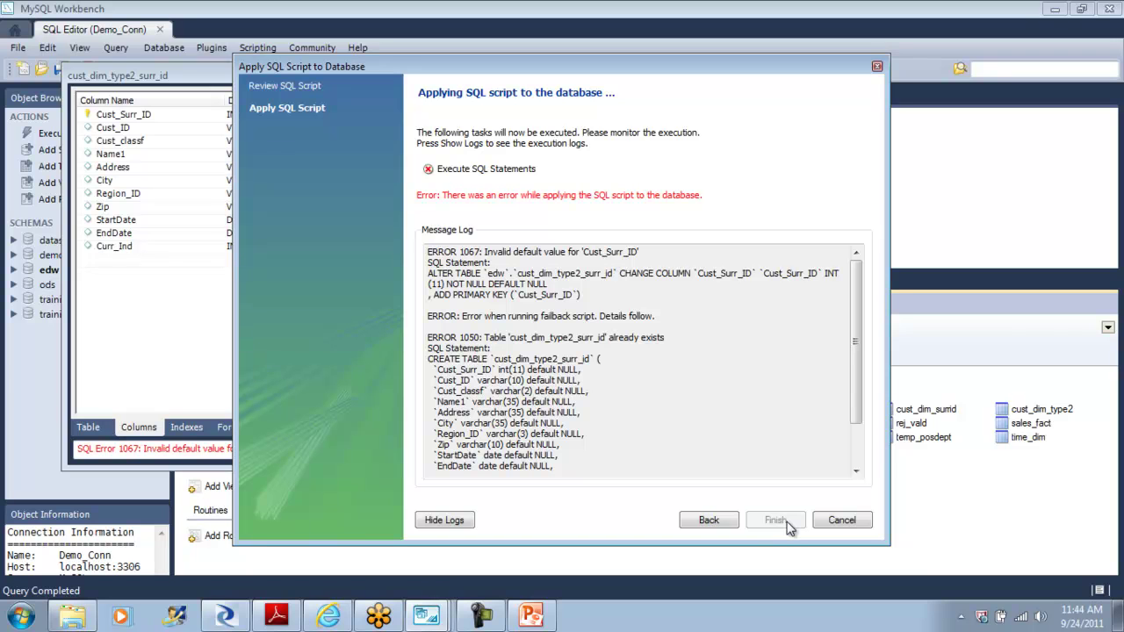
pyautogui.click(852, 524)
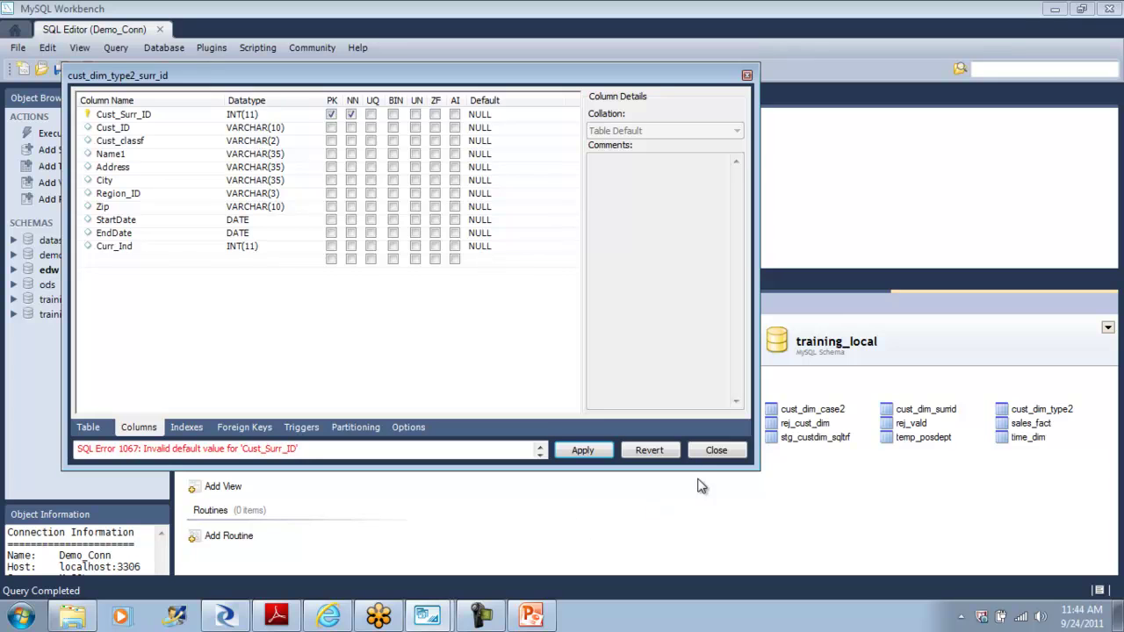
pyautogui.click(716, 451)
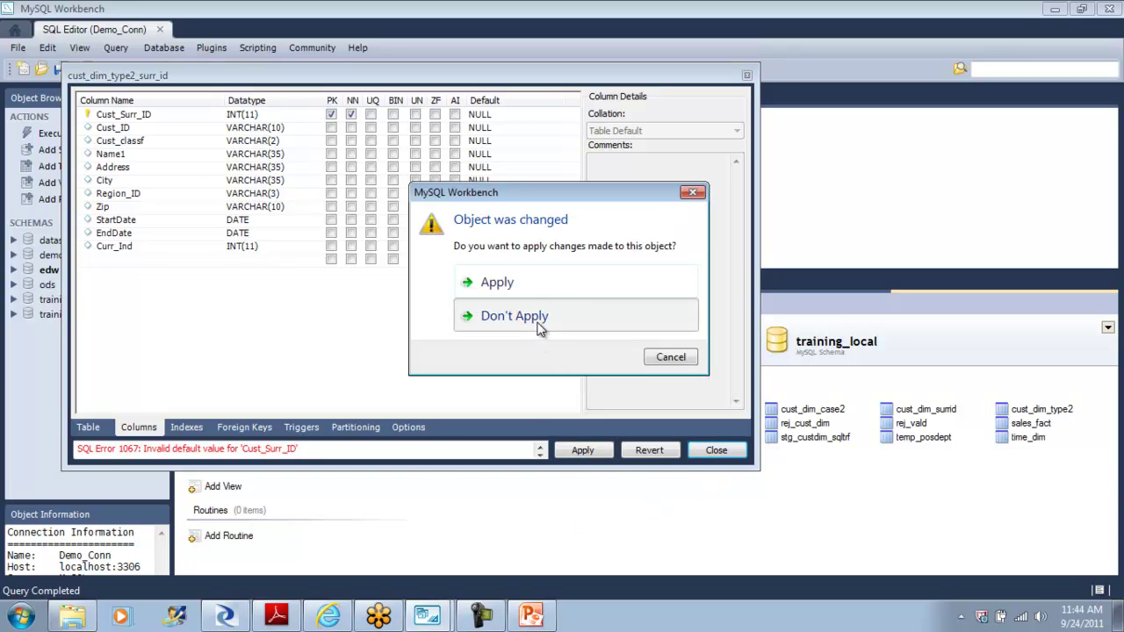
pyautogui.click(540, 327)
pyautogui.rightClick(286, 429)
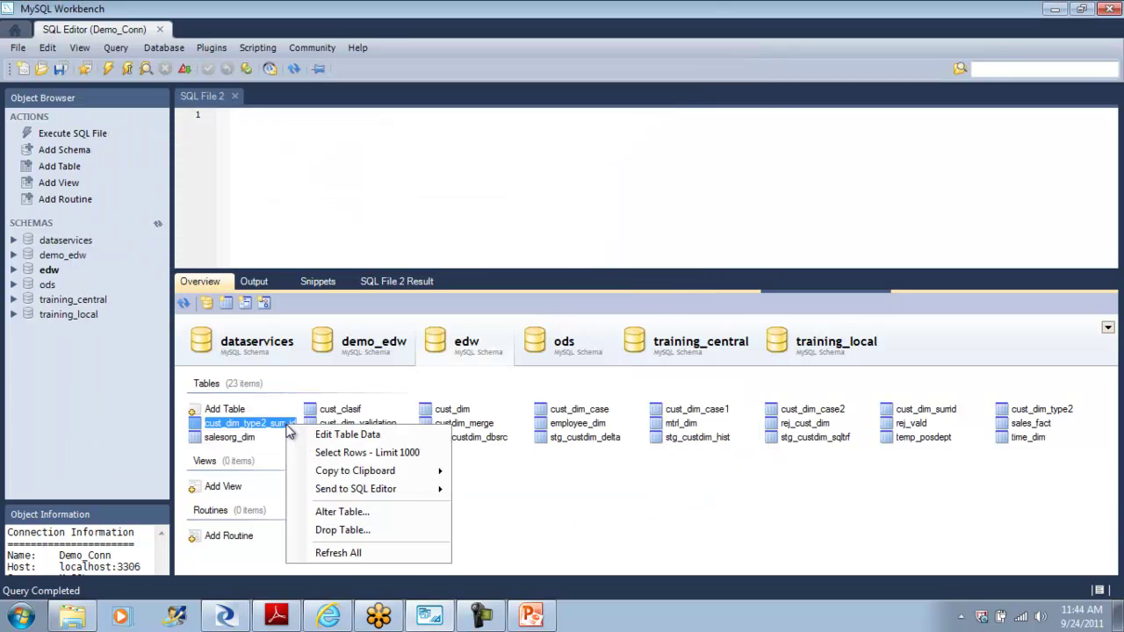
# Step: Mark Cust_Surr_ID as primary key again, check foreign keys, and copy the ALTER TABLE script
pyautogui.click(351, 512)
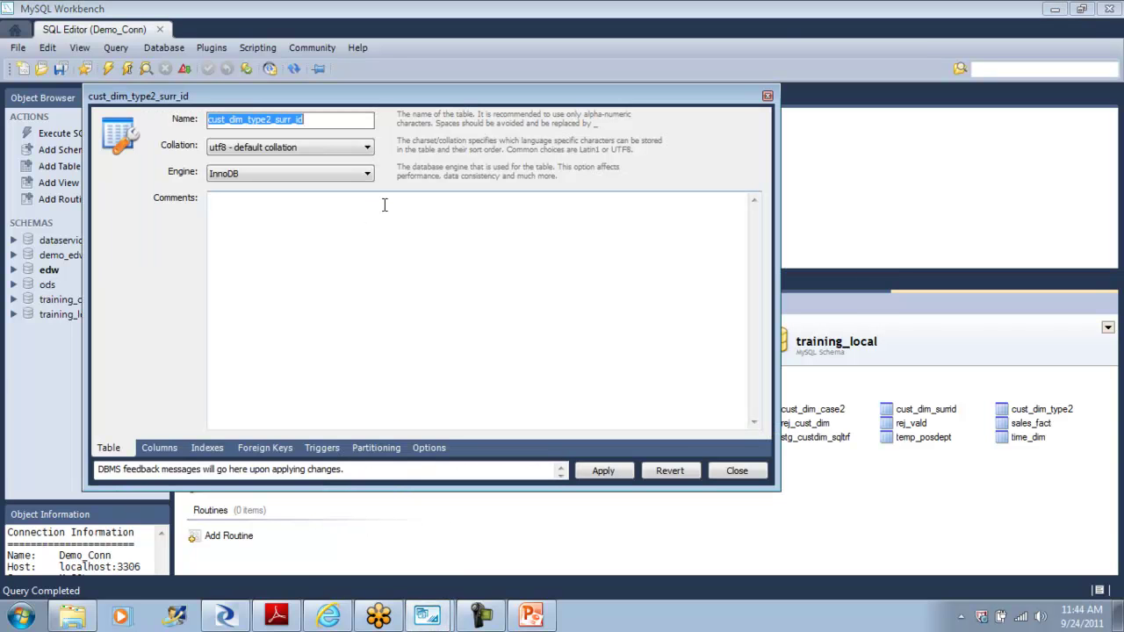
pyautogui.click(161, 450)
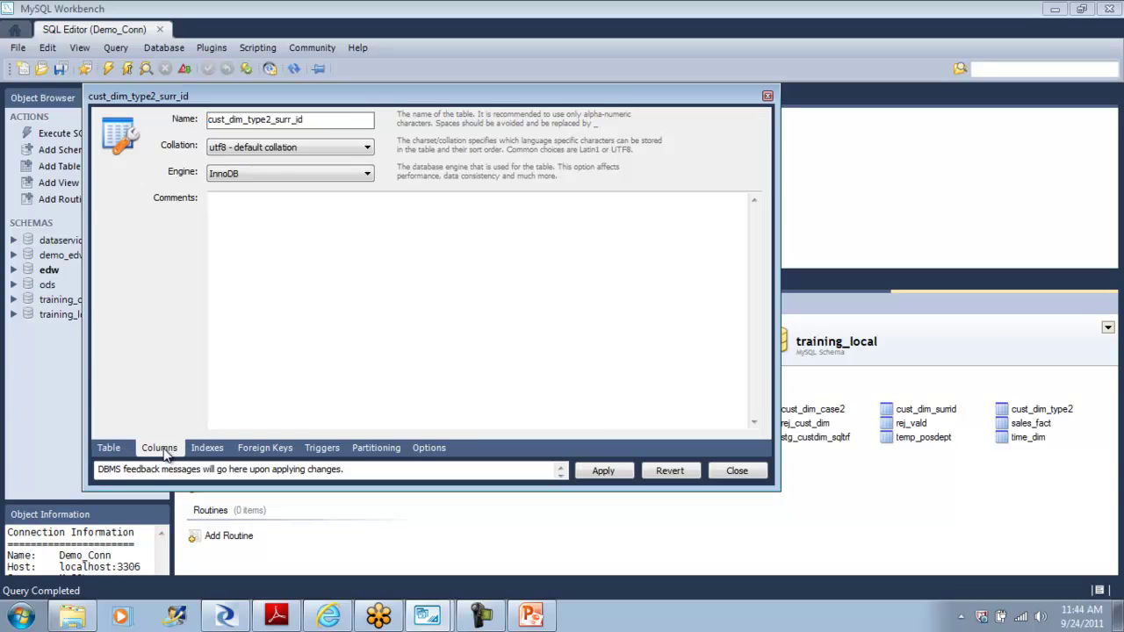
pyautogui.click(352, 134)
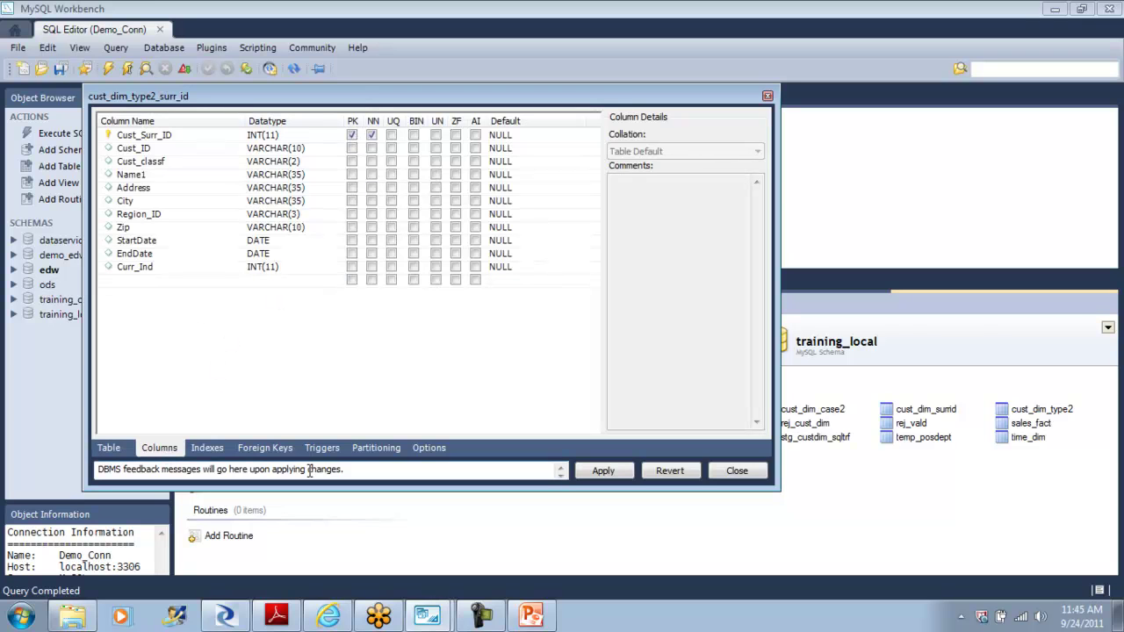
pyautogui.click(278, 448)
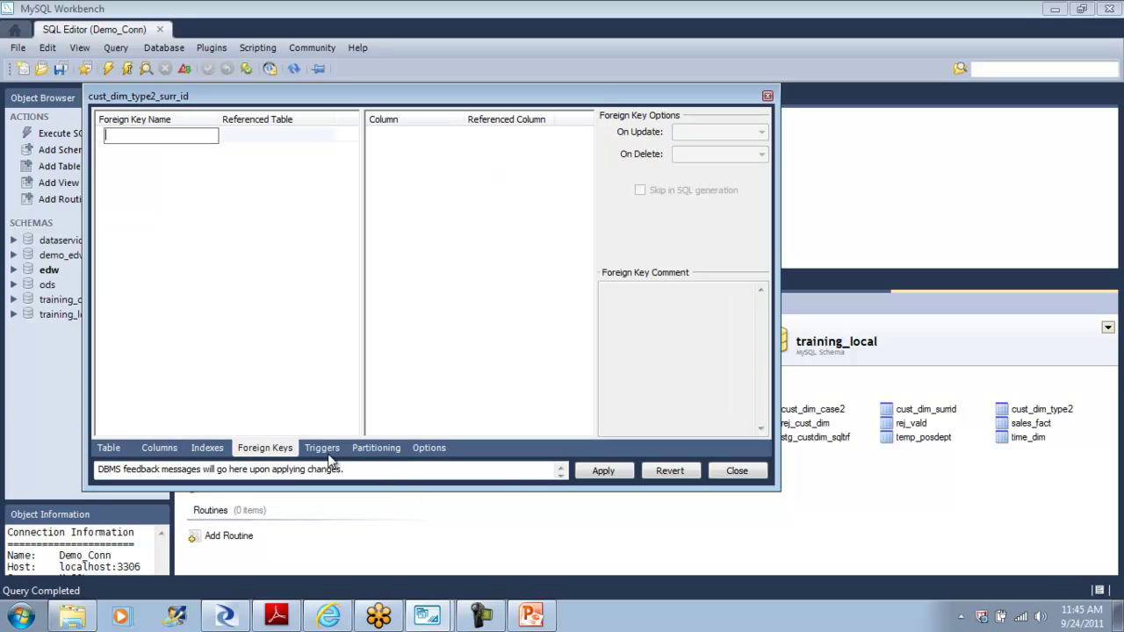
pyautogui.click(603, 472)
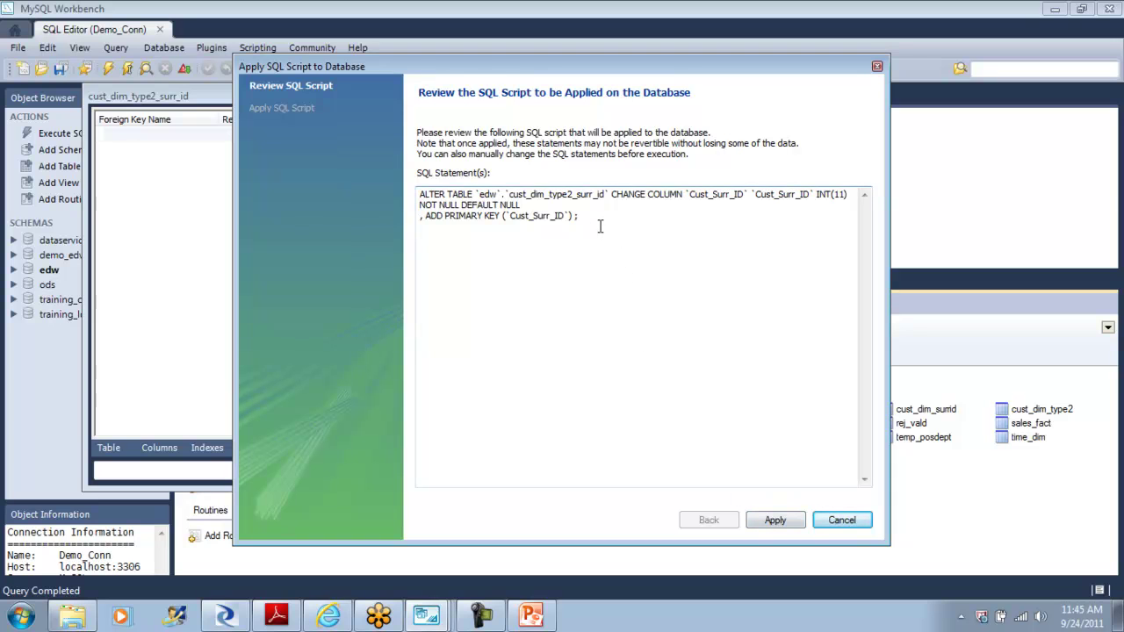
pyautogui.moveTo(601, 227); pyautogui.dragTo(411, 183)
pyautogui.hotkey('ctrl', 'c')
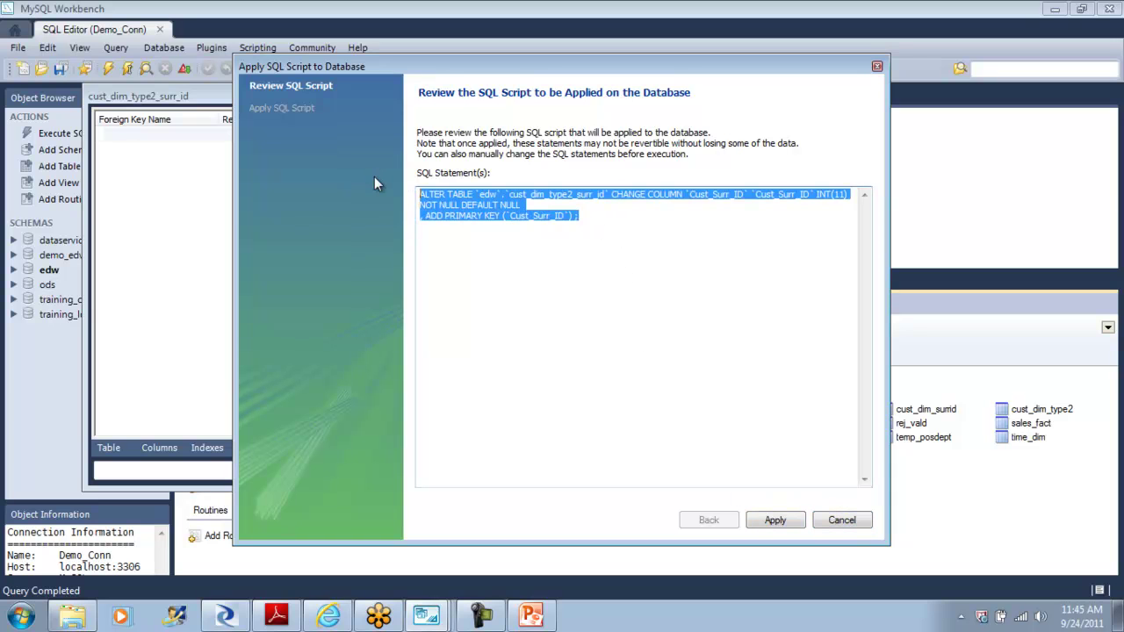
# Step: Run the script, read the error 1067 and 1050 log entries, then discard the change
pyautogui.click(781, 521)
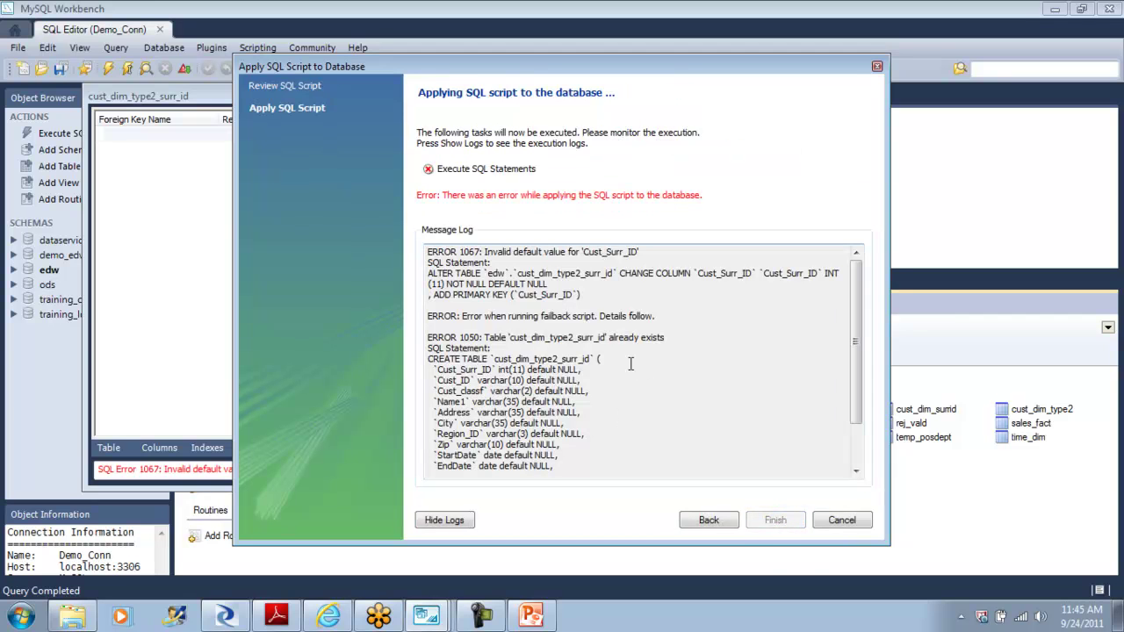
pyautogui.moveTo(490, 339); pyautogui.dragTo(635, 354)
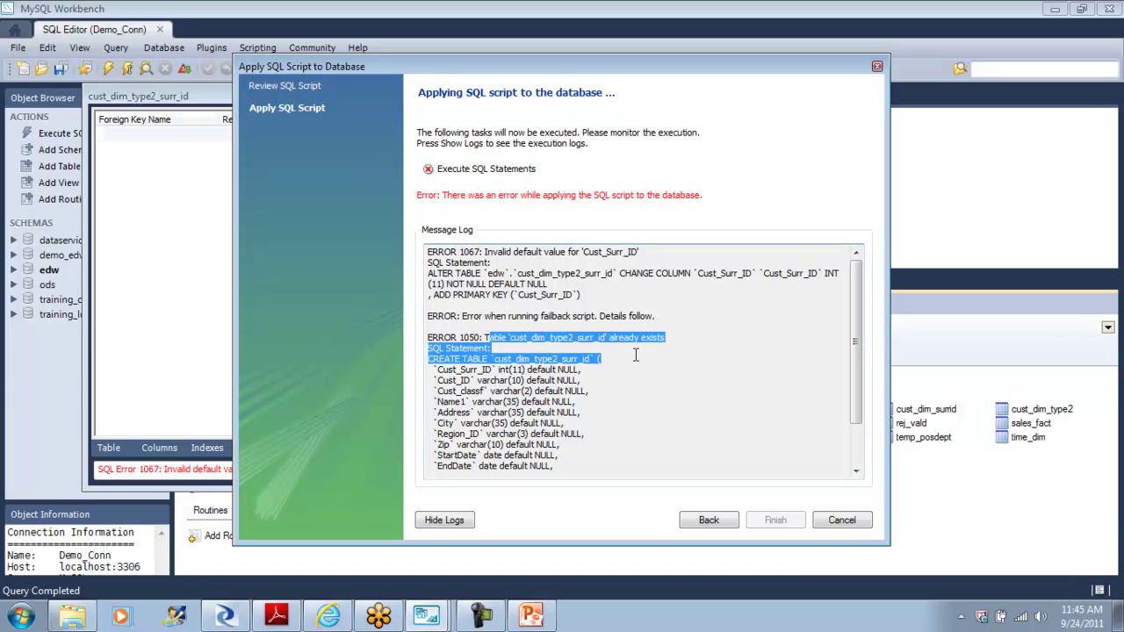
pyautogui.moveTo(636, 355); pyautogui.dragTo(629, 490)
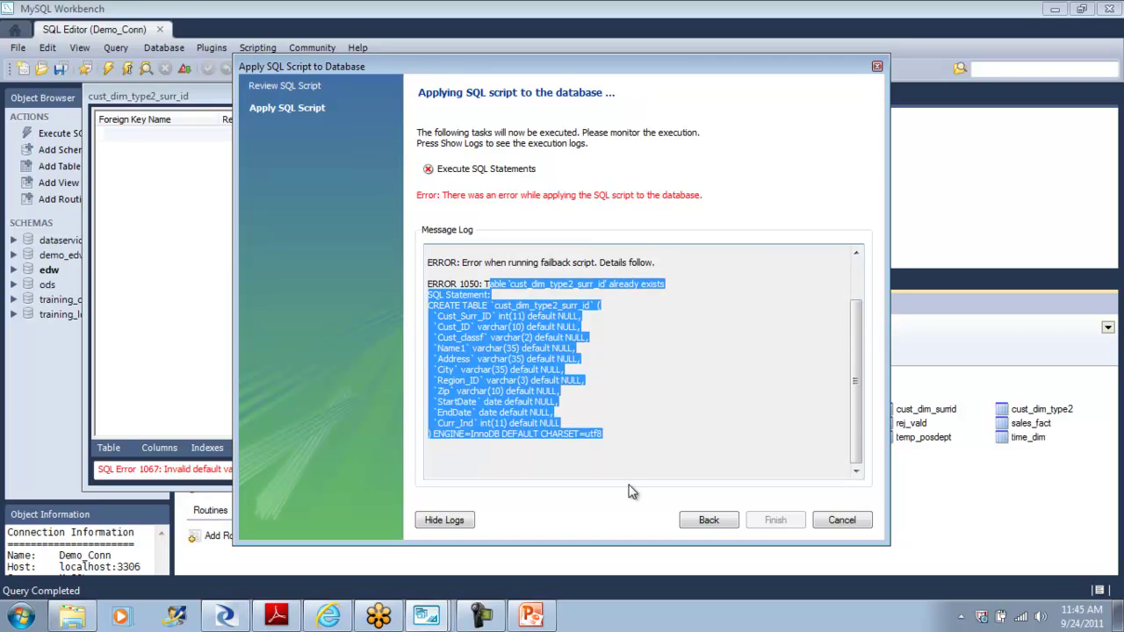
pyautogui.click(854, 520)
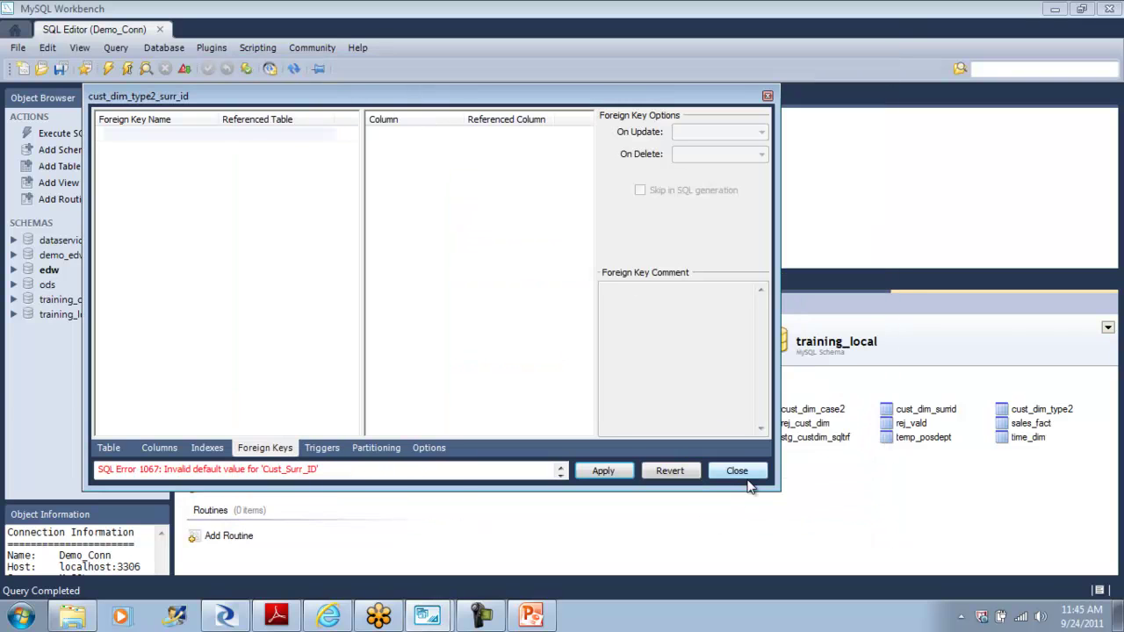
pyautogui.click(748, 472)
pyautogui.click(548, 316)
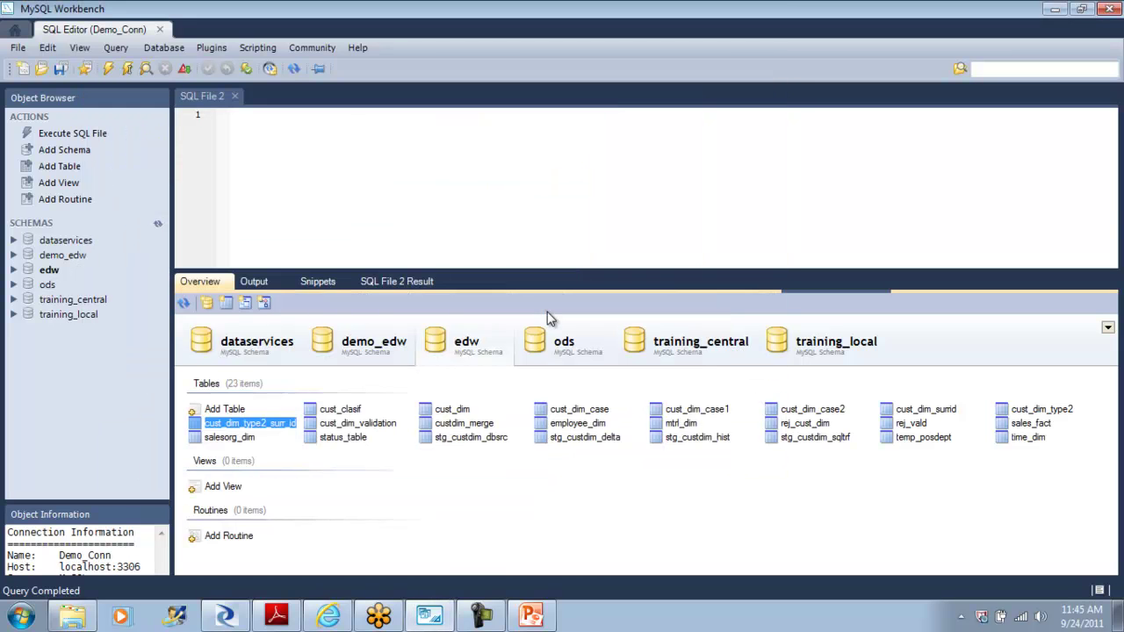
# Step: Paste the ALTER TABLE primary-key statement into SQL File 2 and execute it, getting error 1067
pyautogui.click(386, 152)
pyautogui.hotkey('ctrl', 'v')
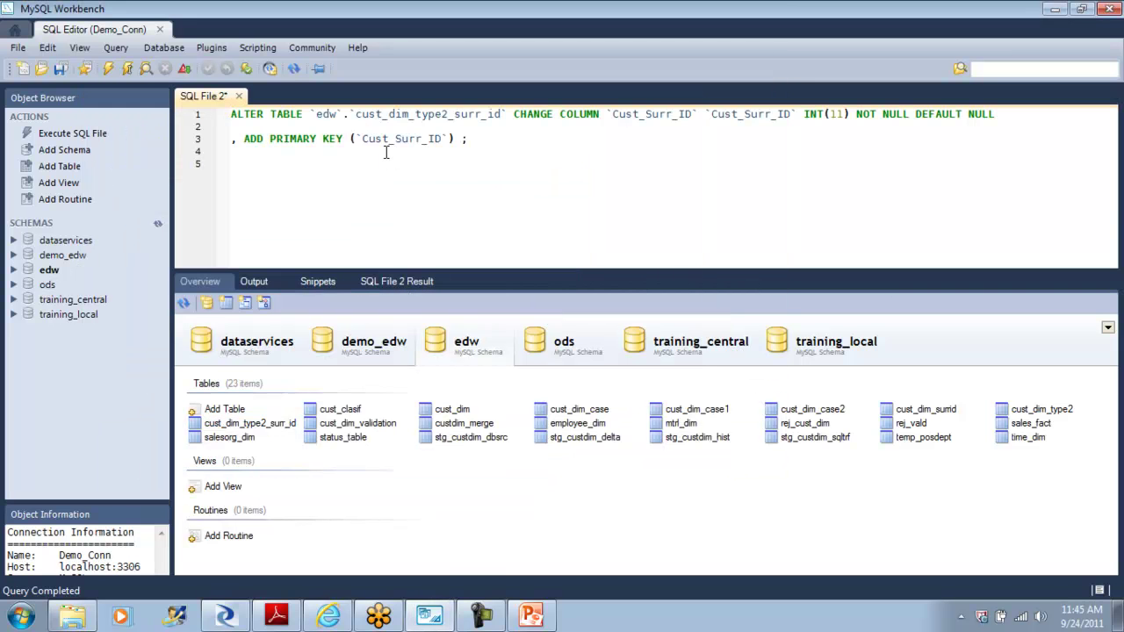
pyautogui.click(108, 68)
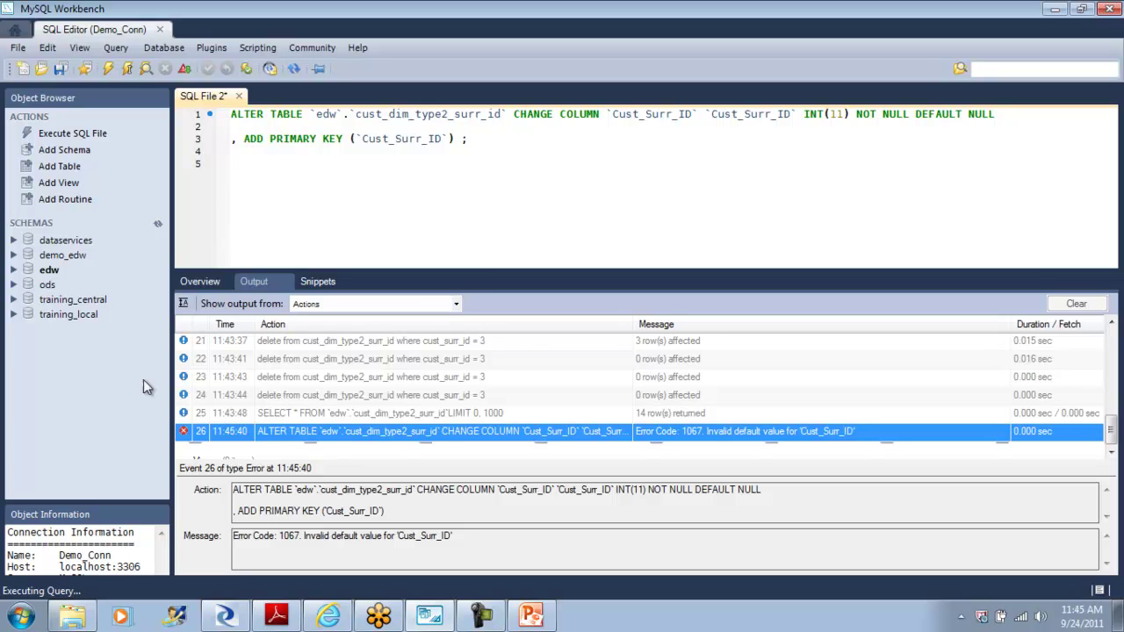
# Step: List cust_dim_type2_surr_id's 14 rows with Select Rows - Limit 1000 from the edw overview
pyautogui.click(219, 284)
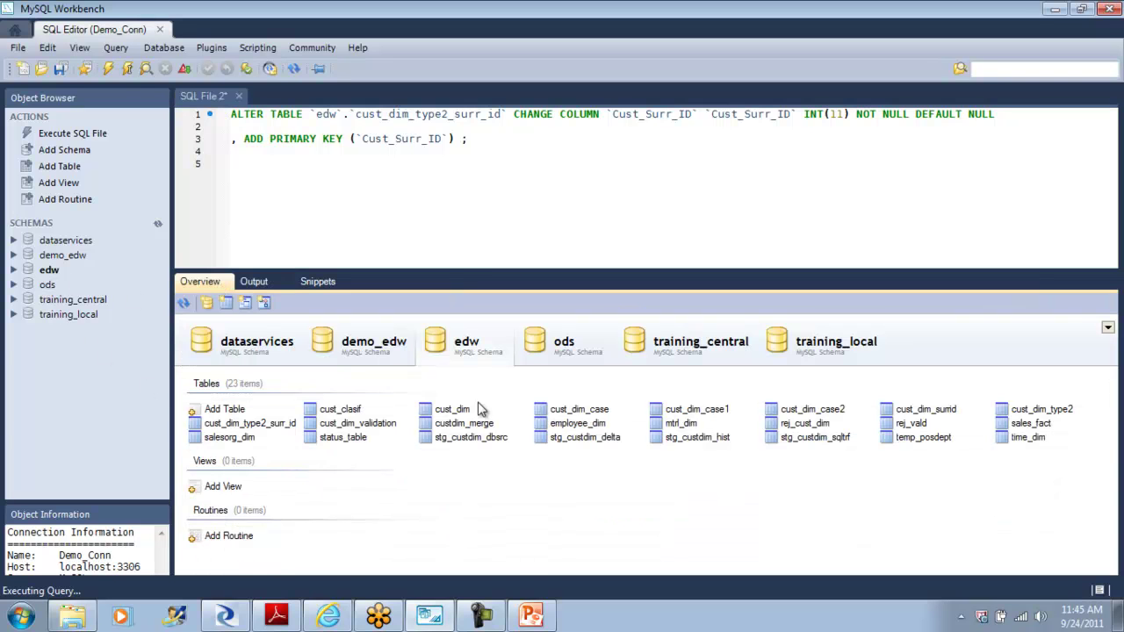
pyautogui.rightClick(263, 425)
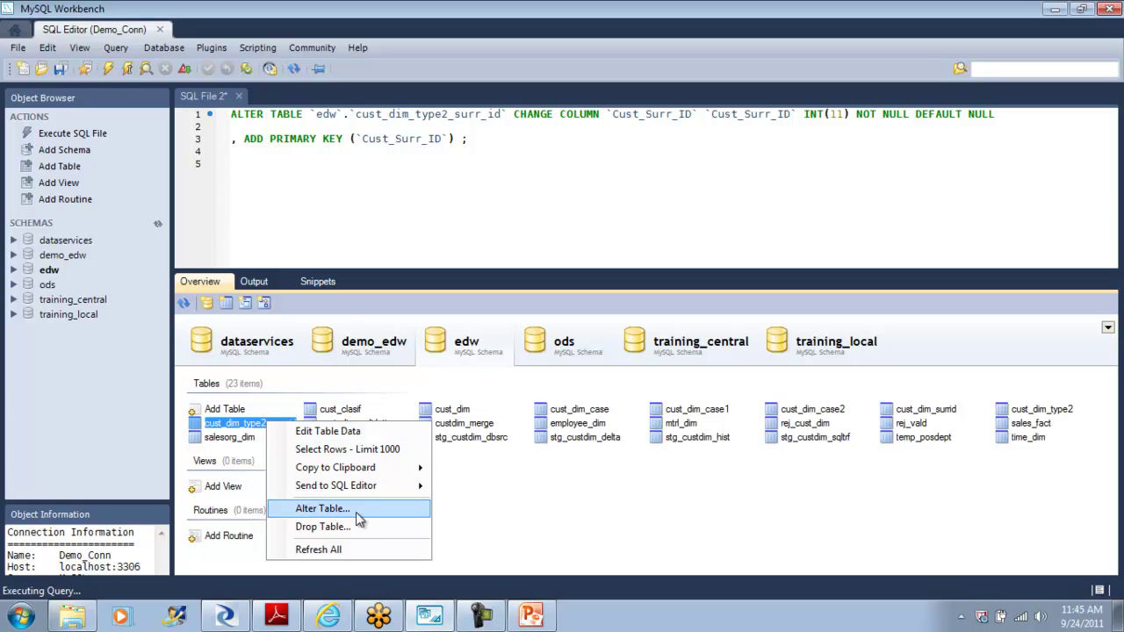
pyautogui.click(358, 450)
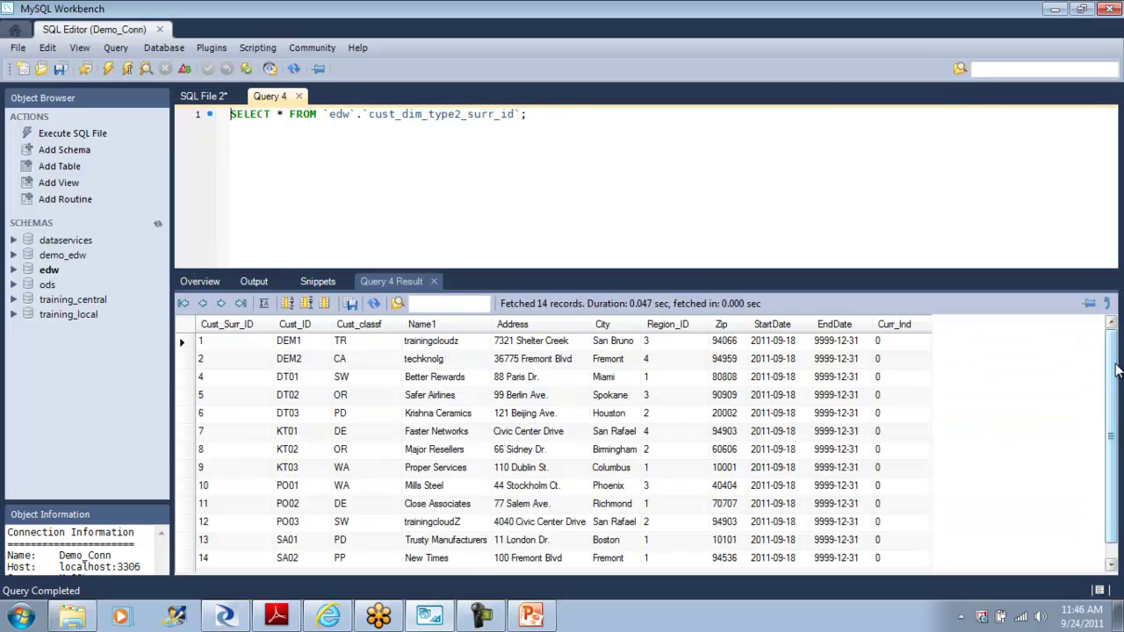
pyautogui.scroll(-1, 1112, 453)
pyautogui.scroll(1, 1114, 426)
# Step: Switch to Designer and start reimporting cust_dim_type2_surr_id, then cancel the reimport
pyautogui.click(228, 618)
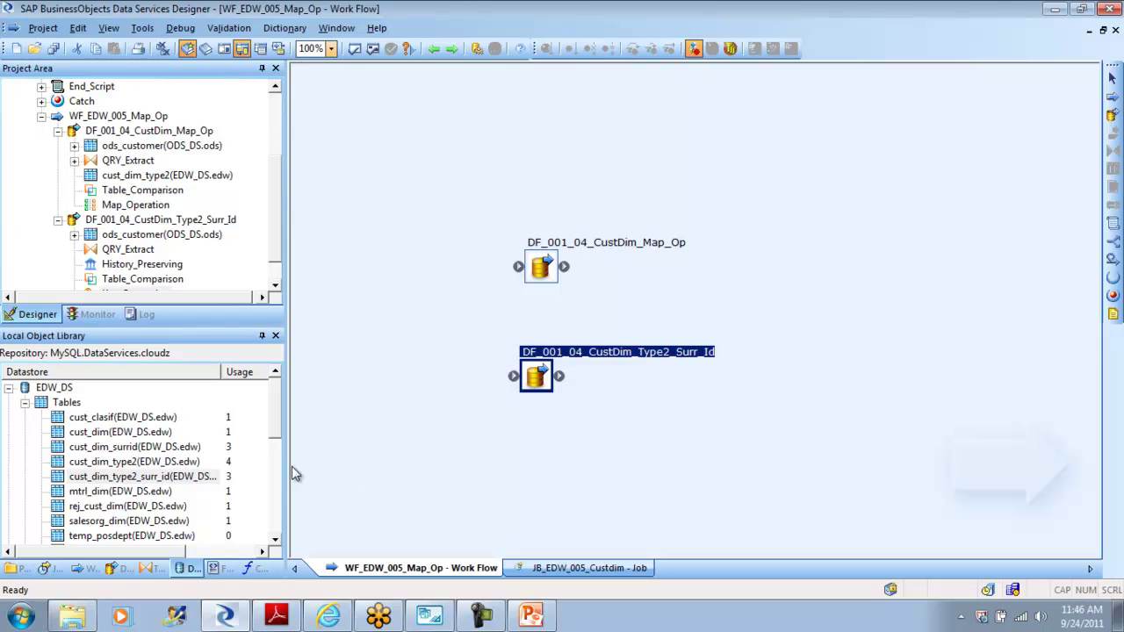
pyautogui.moveTo(276, 411)
pyautogui.mouseDown()
pyautogui.moveTo(281, 481)
pyautogui.moveTo(281, 399)
pyautogui.mouseUp()
pyautogui.click(148, 477)
pyautogui.rightClick(148, 477)
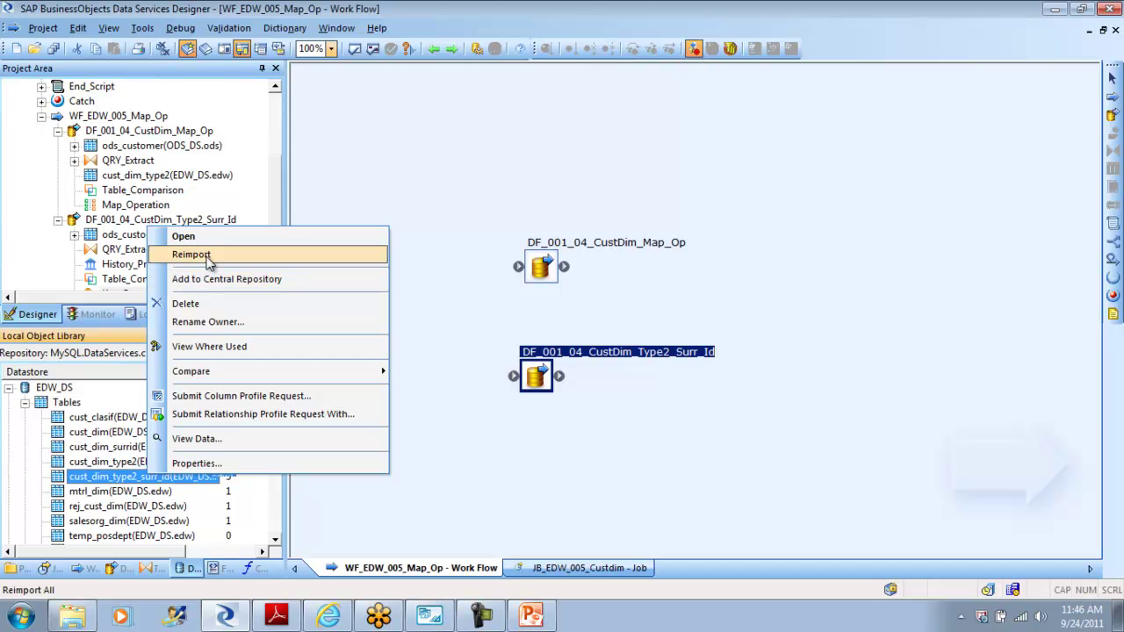
pyautogui.click(191, 254)
pyautogui.click(716, 281)
# Step: Open DF_001_04_CustDim_Type2_Surr_Id's target table editor and inspect the Cust_Surr_ID, Cust_ID and Cust_classf columns
pyautogui.doubleClick(536, 375)
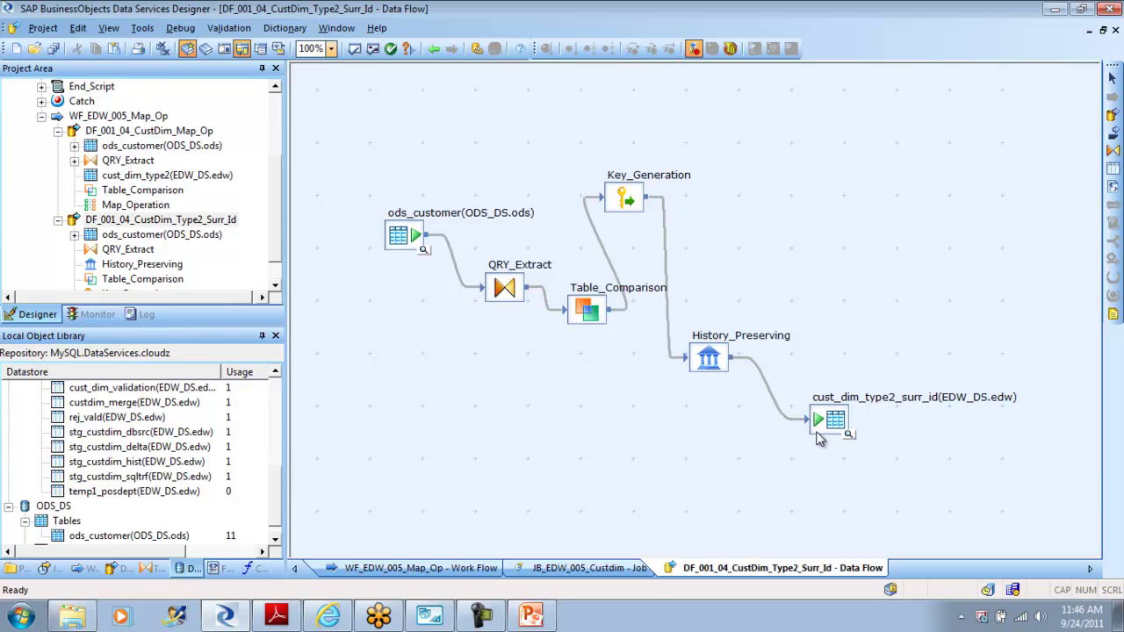
pyautogui.doubleClick(830, 424)
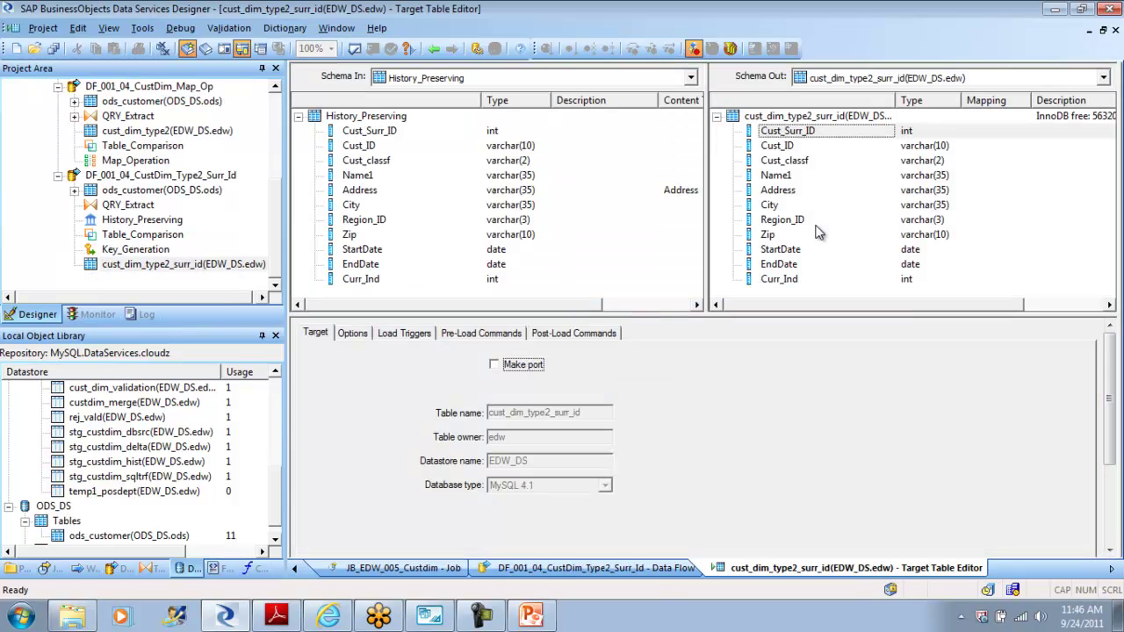
pyautogui.click(788, 132)
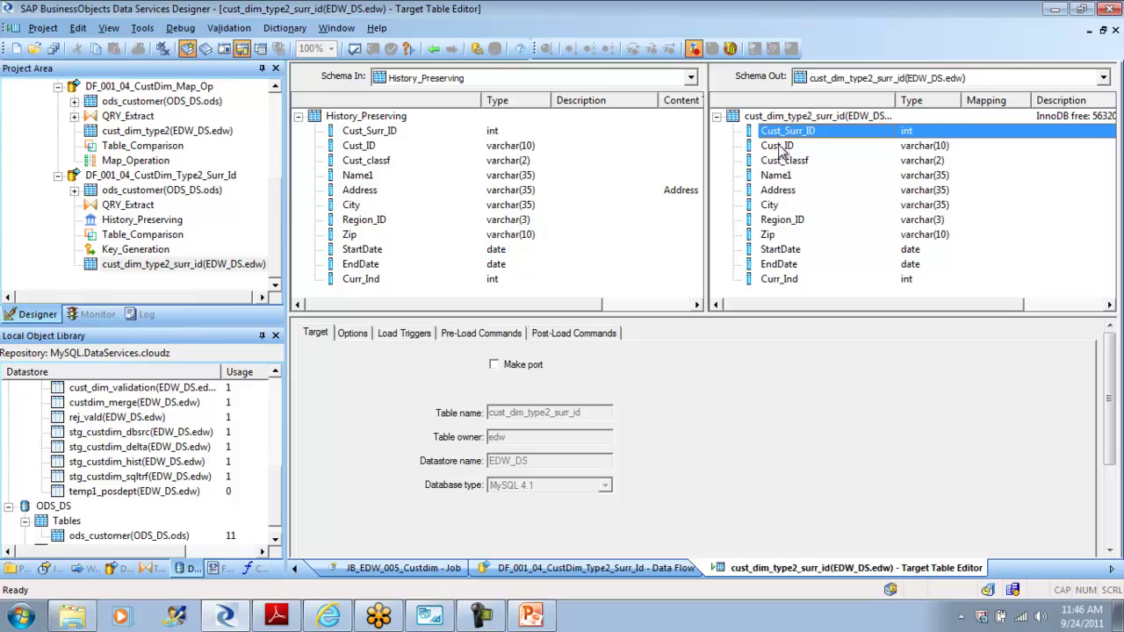
pyautogui.click(781, 145)
pyautogui.click(779, 162)
pyautogui.click(788, 132)
pyautogui.scroll(3, 282, 379)
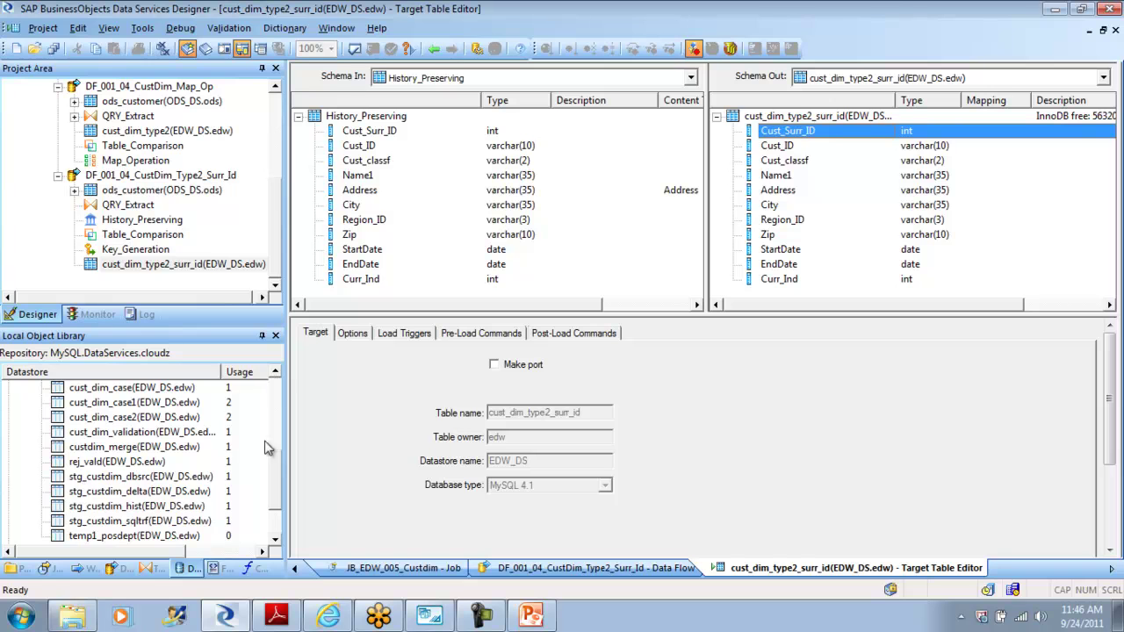
pyautogui.scroll(-1, 274, 523)
pyautogui.moveTo(274, 523); pyautogui.dragTo(274, 434)
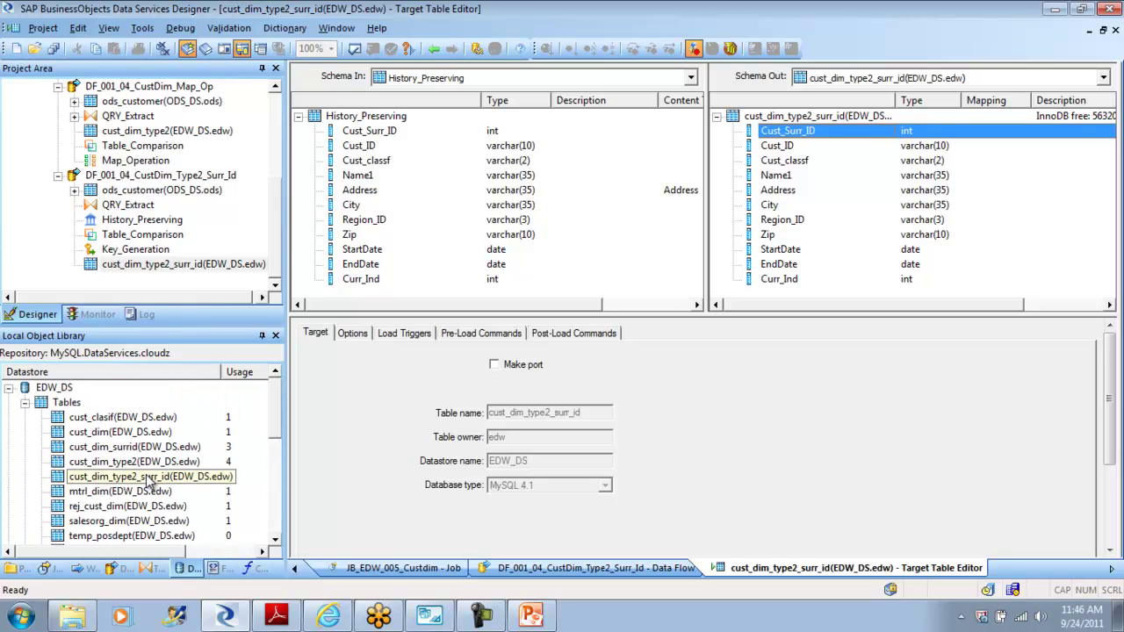
# Step: Reimport the cust_dim_type2_surr_id table definition and reopen its target table editor
pyautogui.rightClick(149, 477)
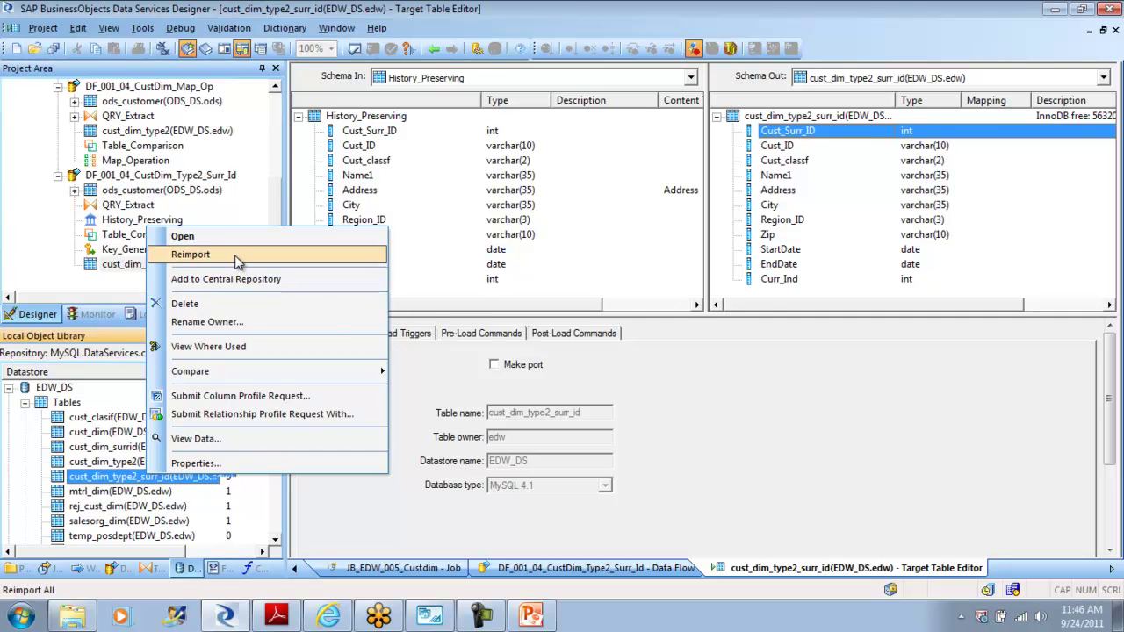
pyautogui.click(235, 255)
pyautogui.click(701, 235)
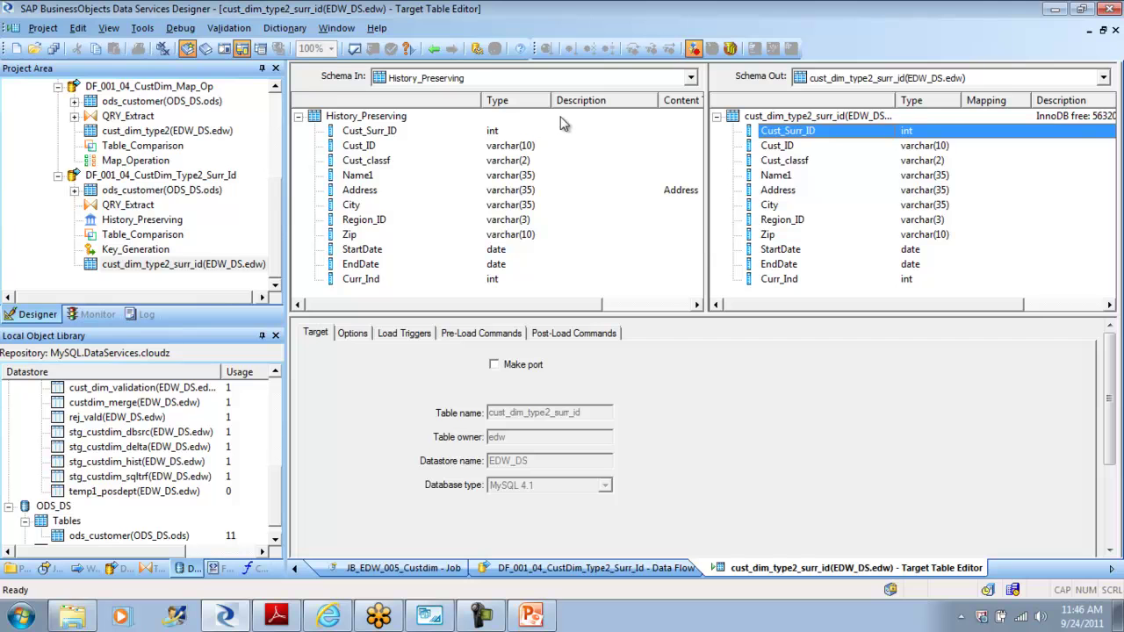
pyautogui.click(435, 50)
pyautogui.doubleClick(830, 427)
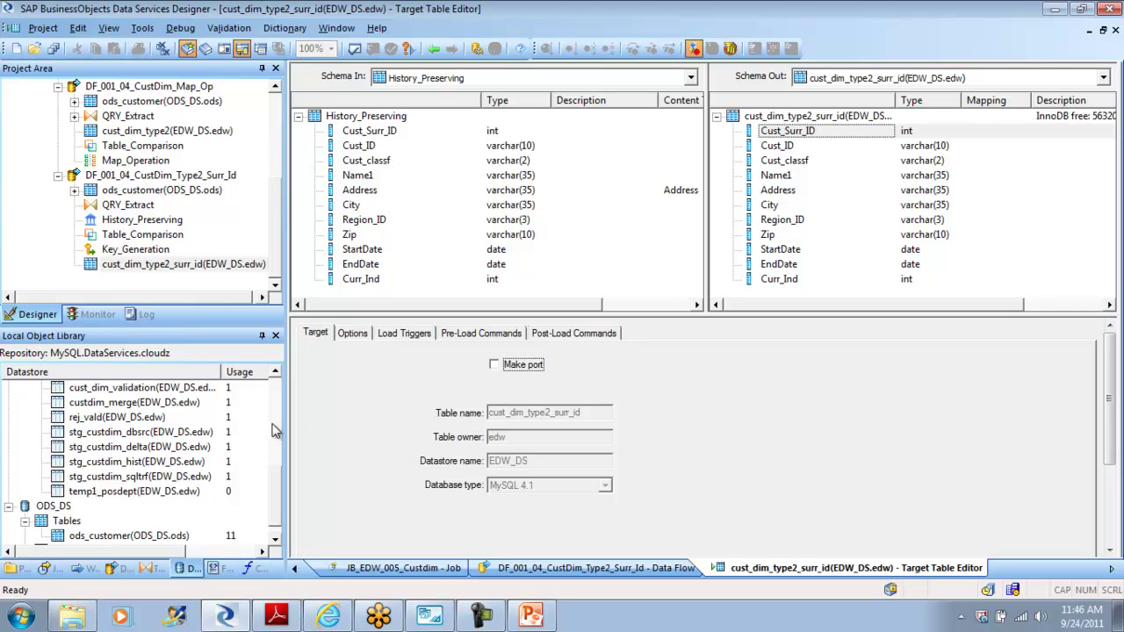
# Step: View the 14 rows stored in cust_dim_type2_surr_id, then close the data preview
pyautogui.click(275, 372)
pyautogui.click(276, 373)
pyautogui.click(276, 372)
pyautogui.click(276, 372)
pyautogui.click(275, 373)
pyautogui.click(275, 373)
pyautogui.click(276, 372)
pyautogui.click(276, 373)
pyautogui.click(276, 372)
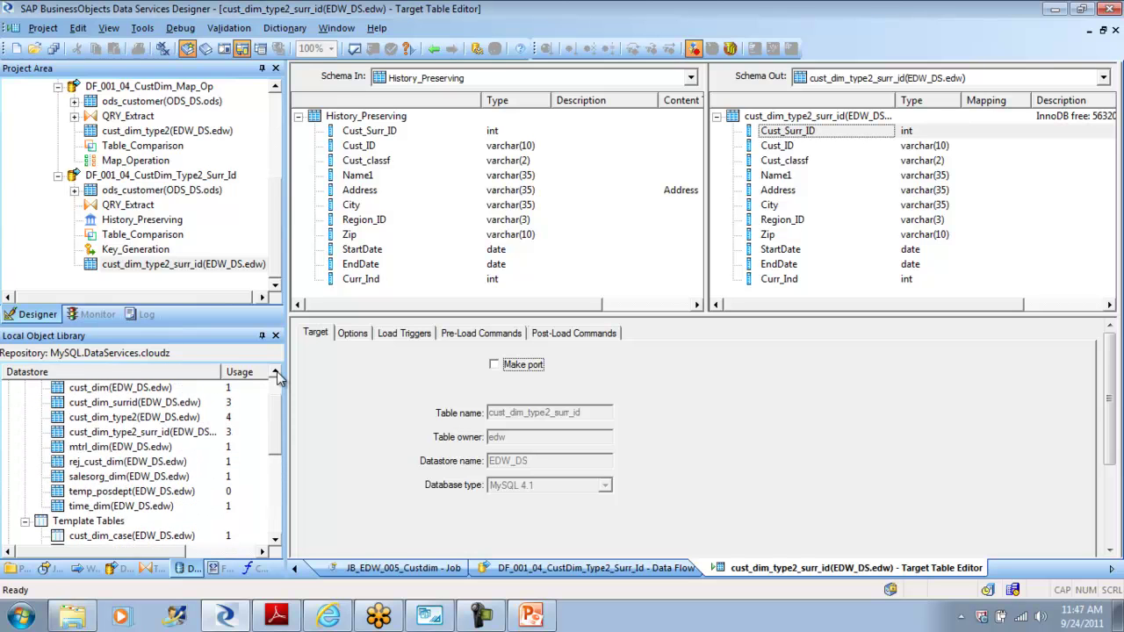
pyautogui.rightClick(123, 437)
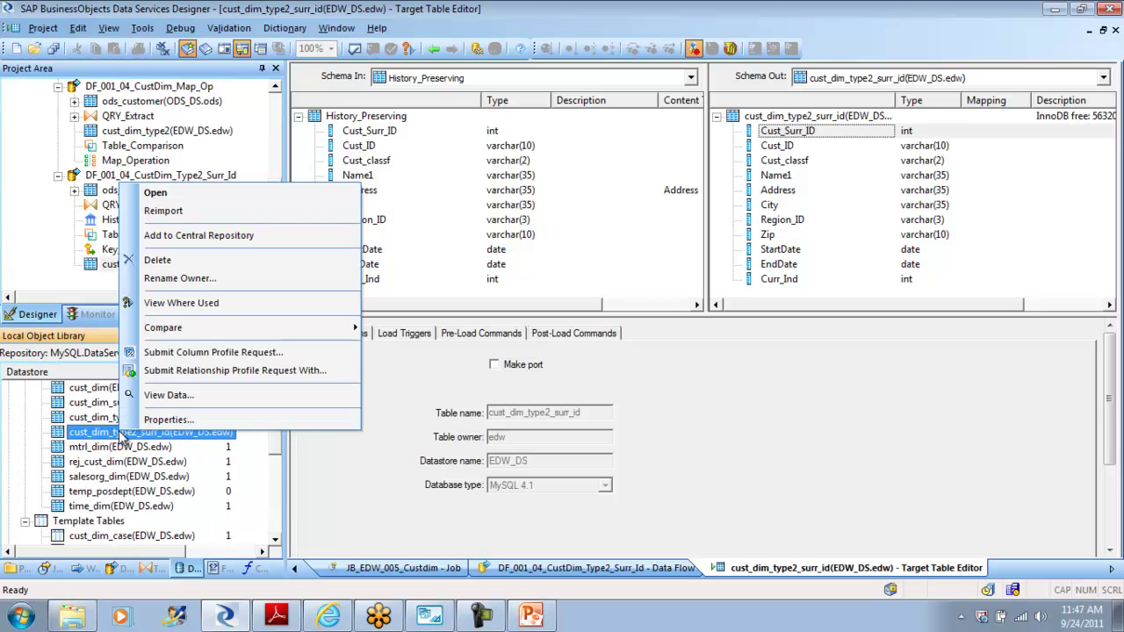
pyautogui.click(160, 395)
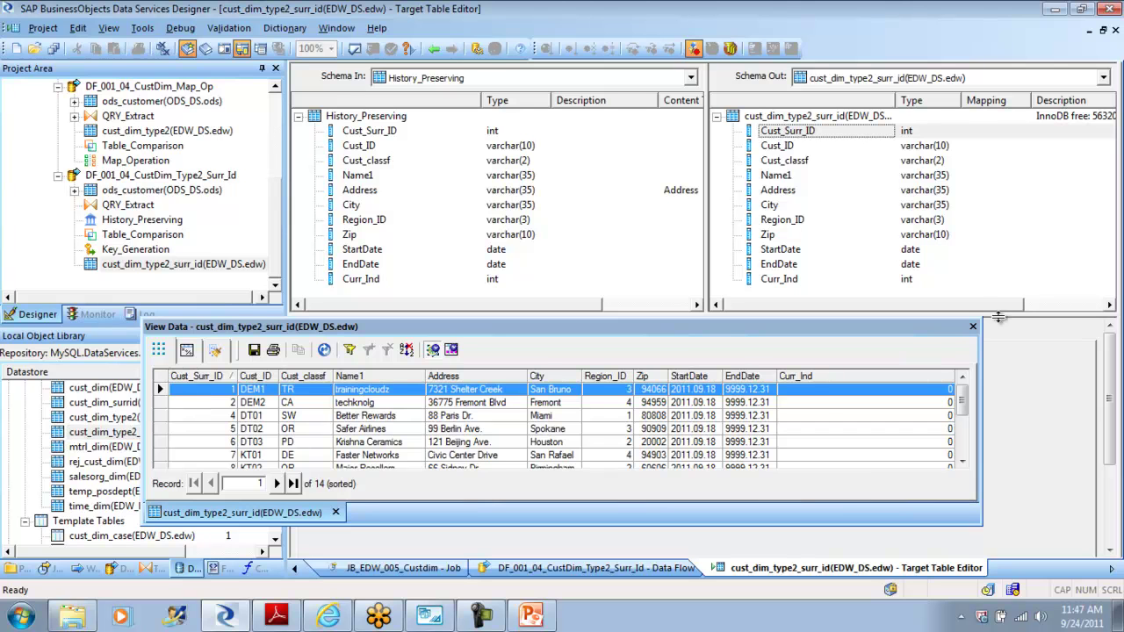
pyautogui.click(972, 328)
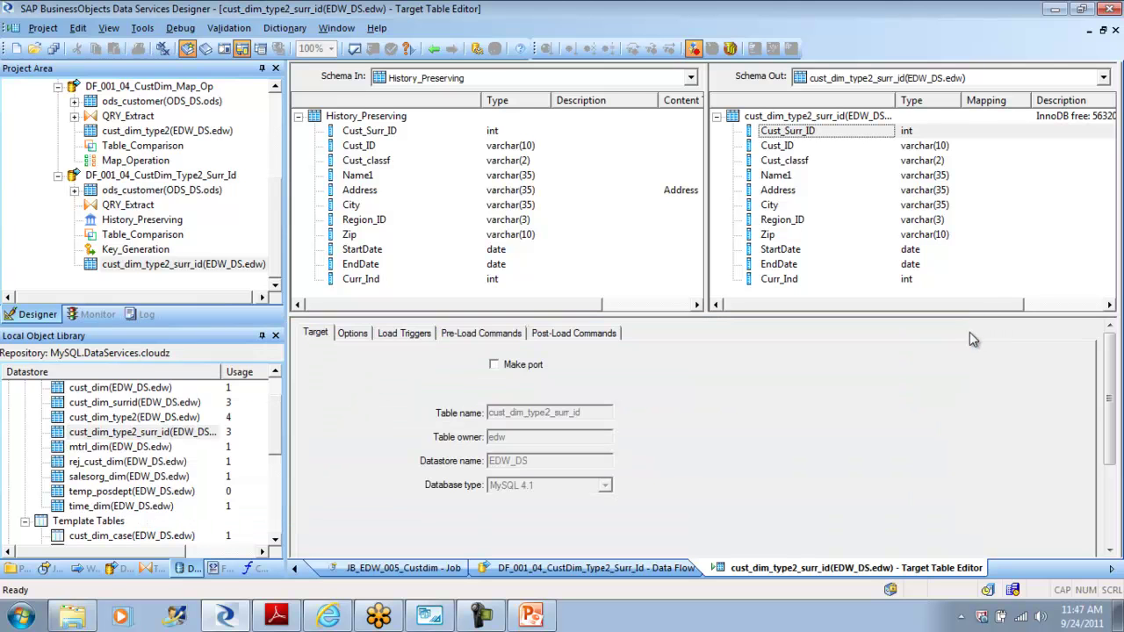
# Step: Back in the data flow, reimport the cust_dim_type2_surr_id table definition again
pyautogui.click(434, 49)
pyautogui.click(110, 432)
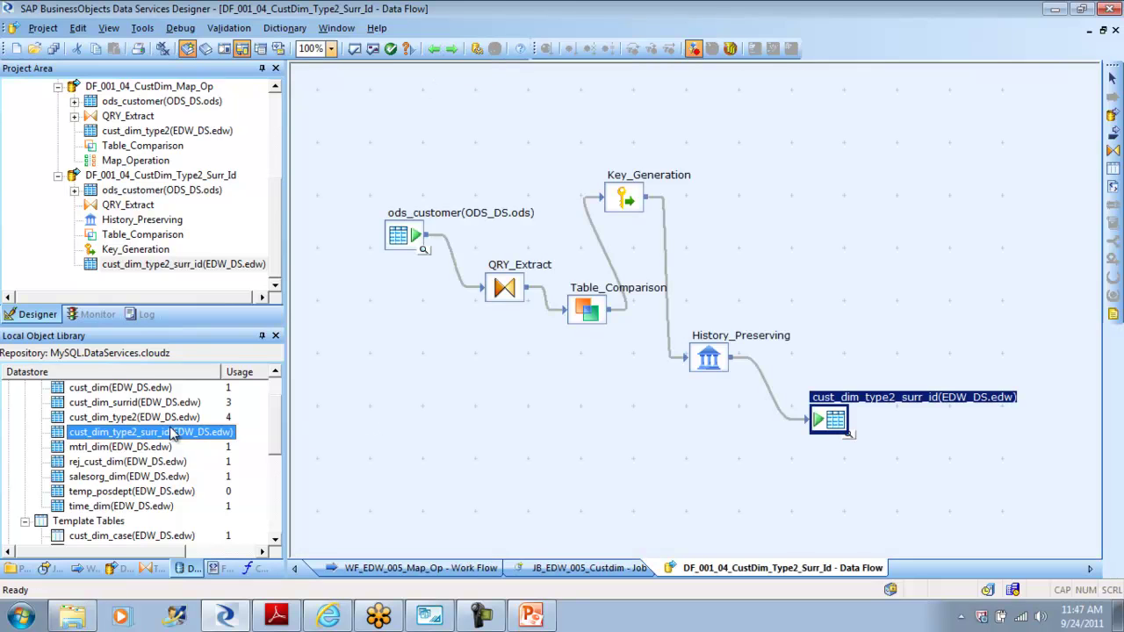
pyautogui.click(102, 420)
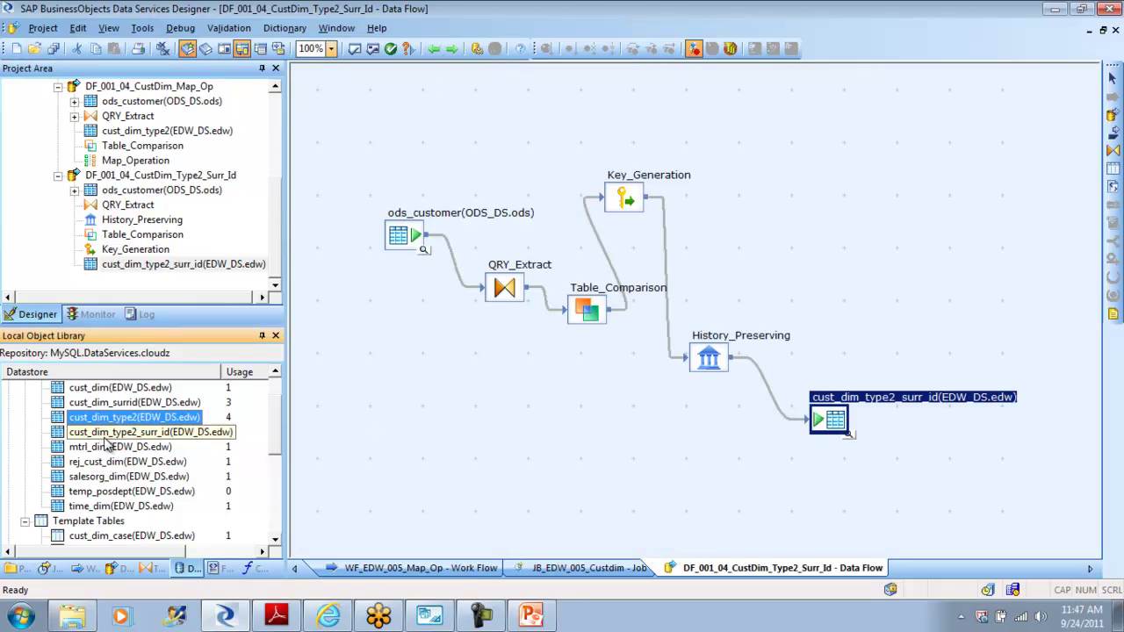
pyautogui.rightClick(106, 434)
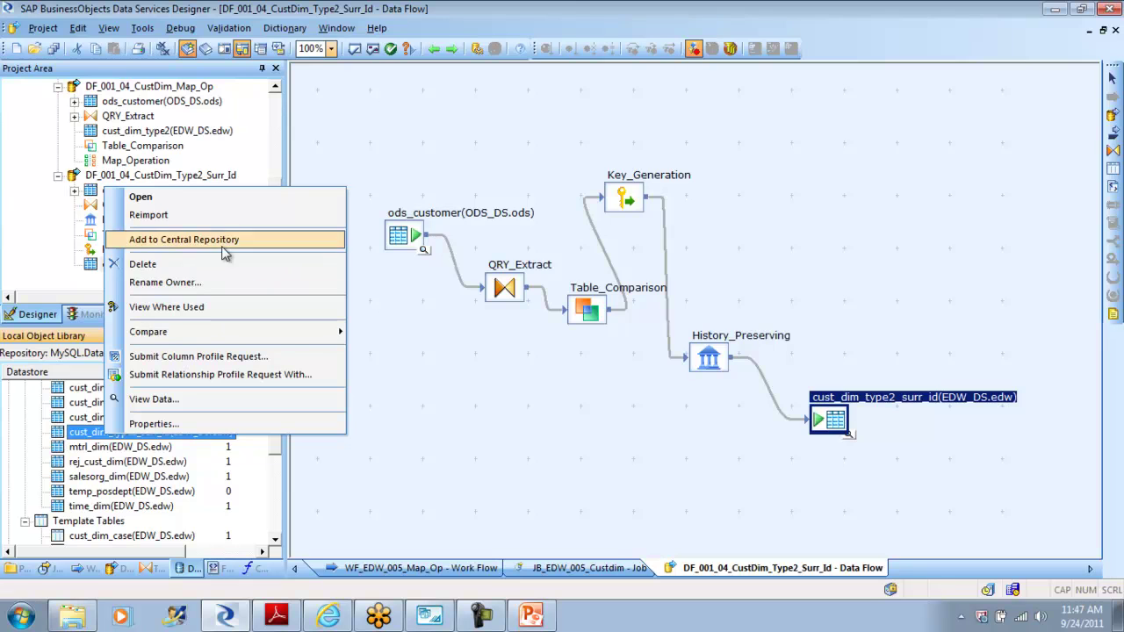
pyautogui.click(210, 215)
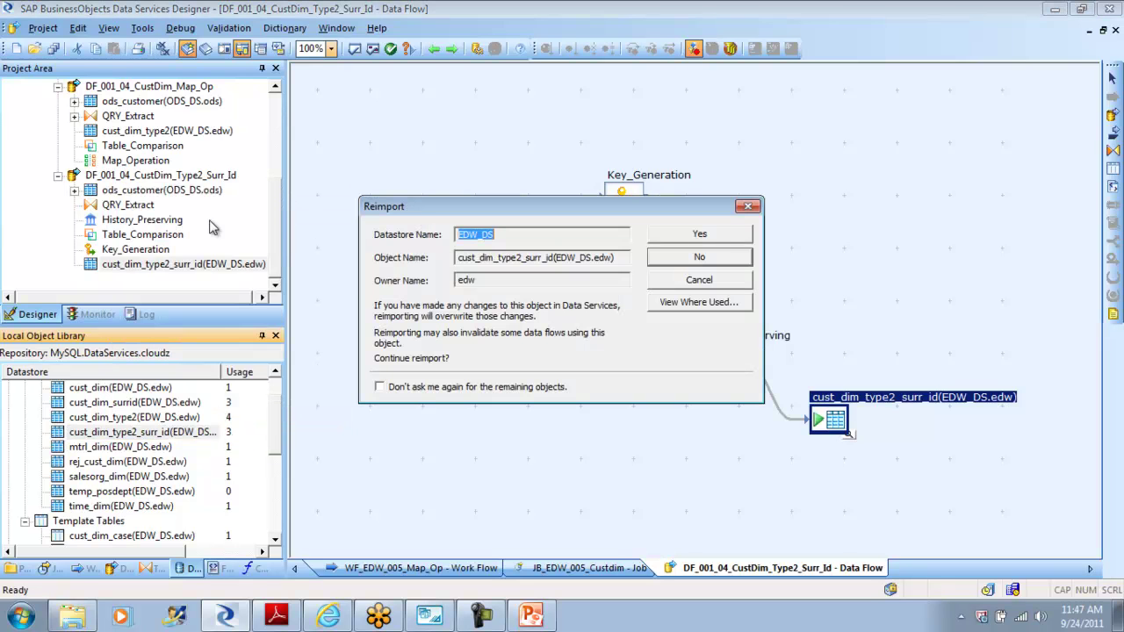
pyautogui.click(707, 235)
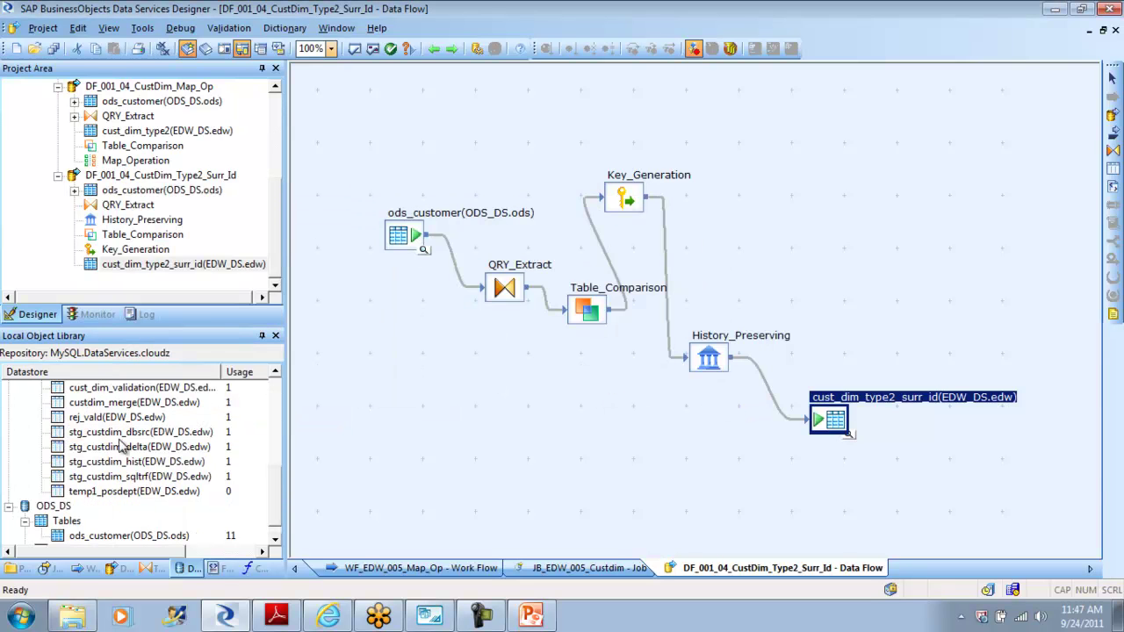
# Step: Drop cust_dim_type2_surr_id in as a target, delete the extra copy, and return to MySQL Workbench
pyautogui.moveTo(276, 515); pyautogui.dragTo(276, 413)
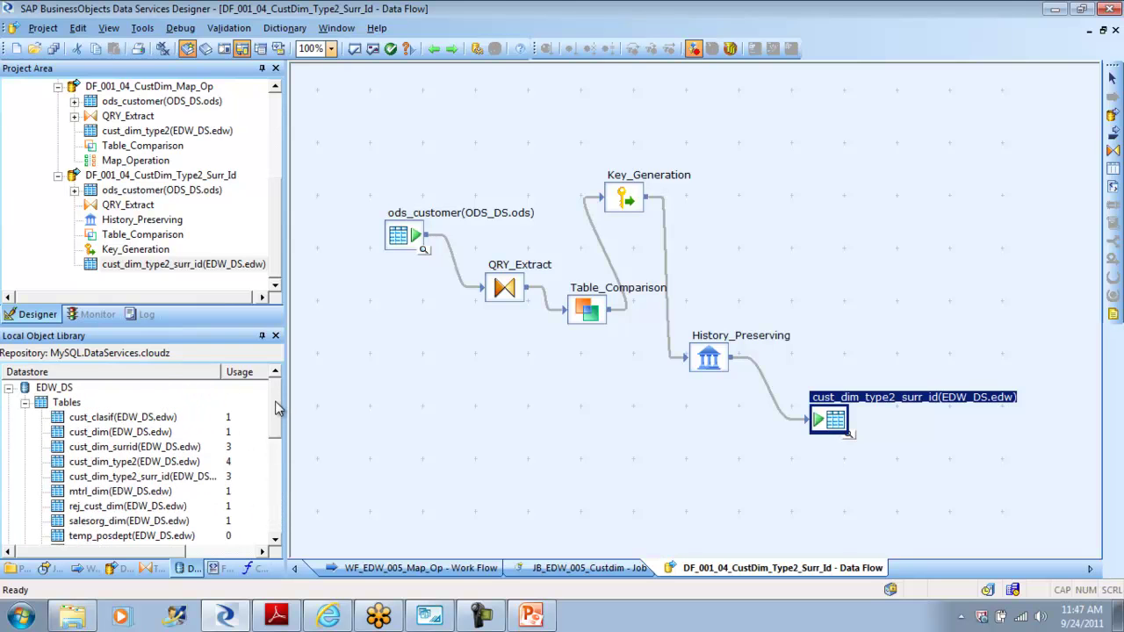
pyautogui.click(99, 480)
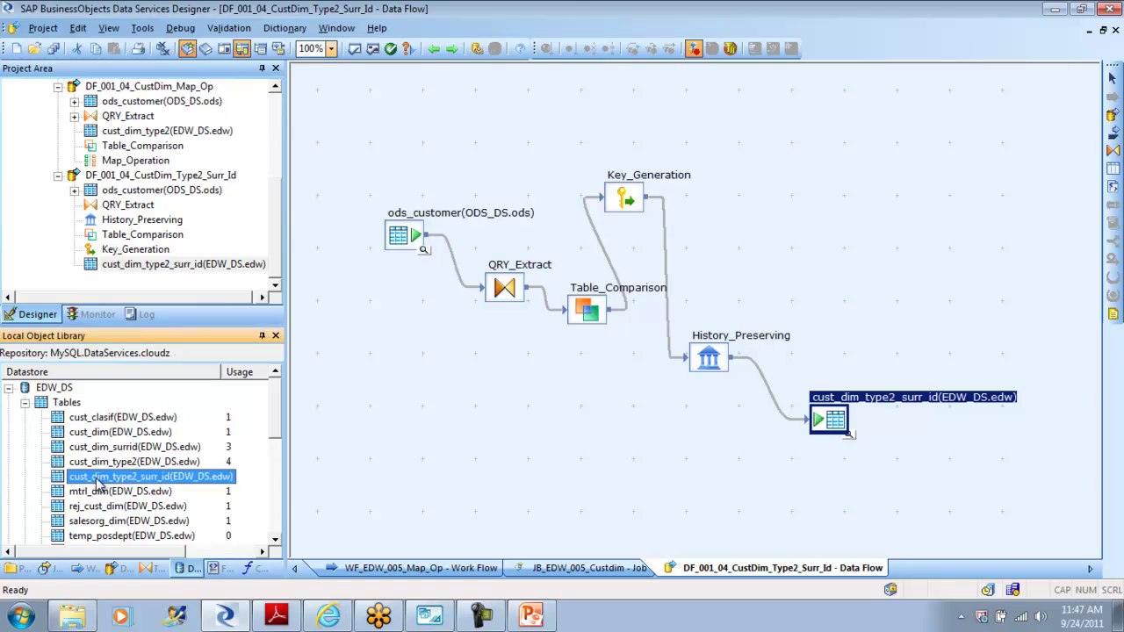
pyautogui.moveTo(99, 480); pyautogui.dragTo(802, 176)
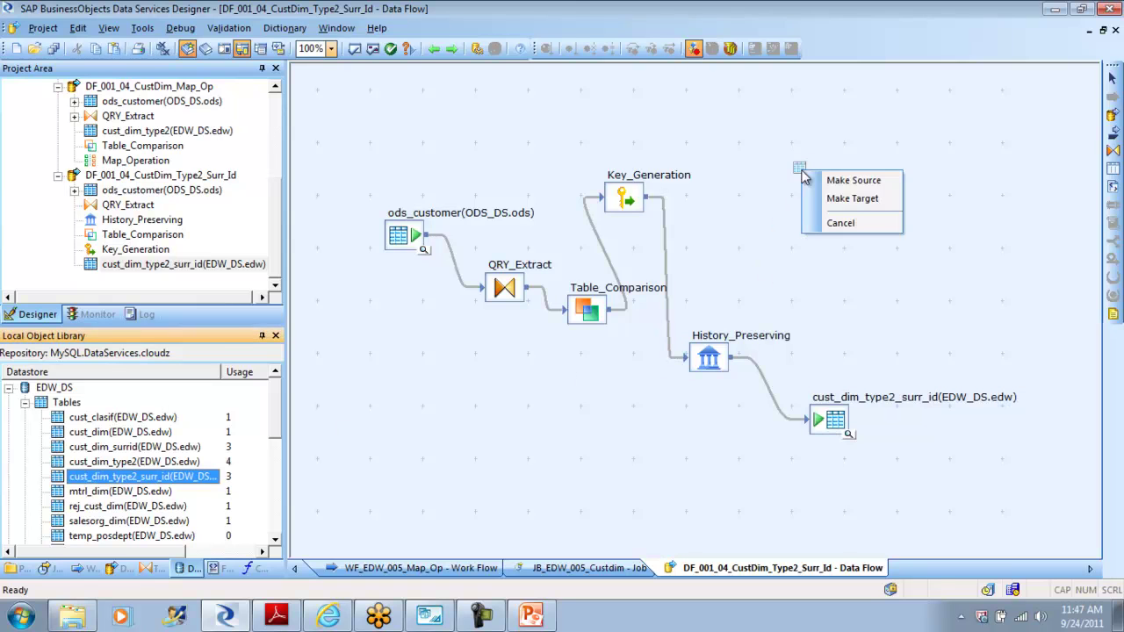
pyautogui.click(849, 198)
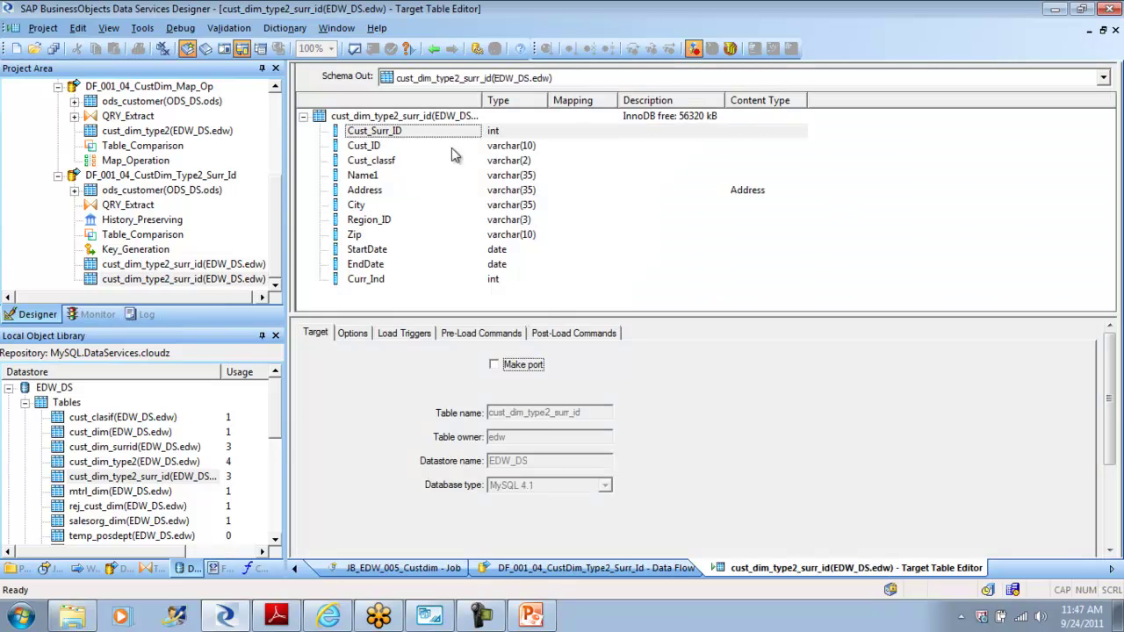
pyautogui.rightClick(393, 131)
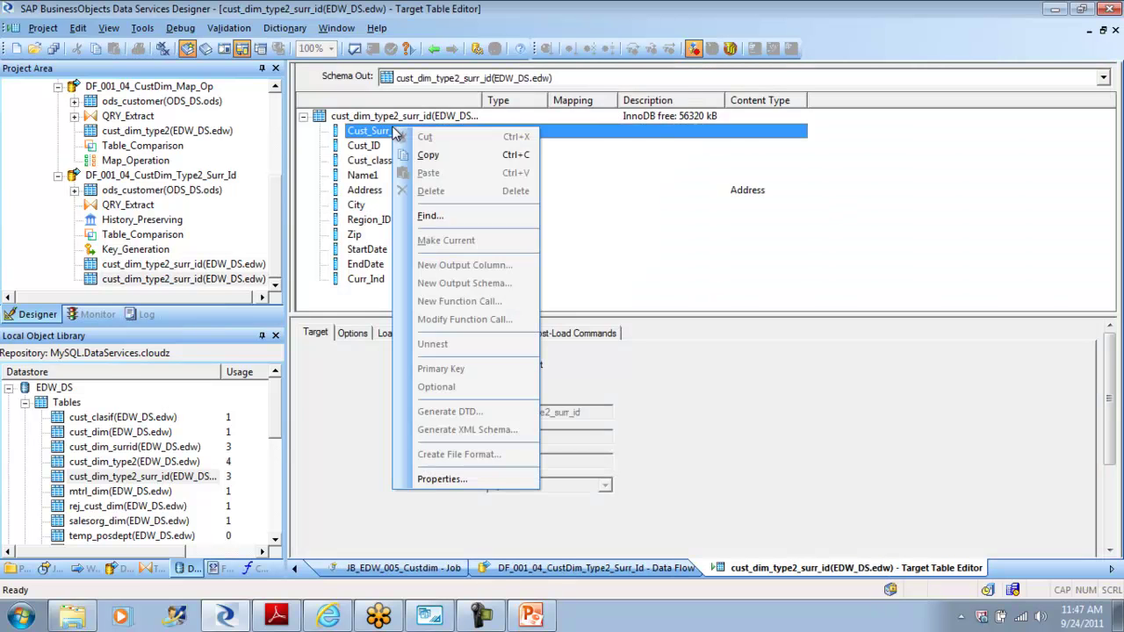
pyautogui.click(635, 219)
pyautogui.click(433, 50)
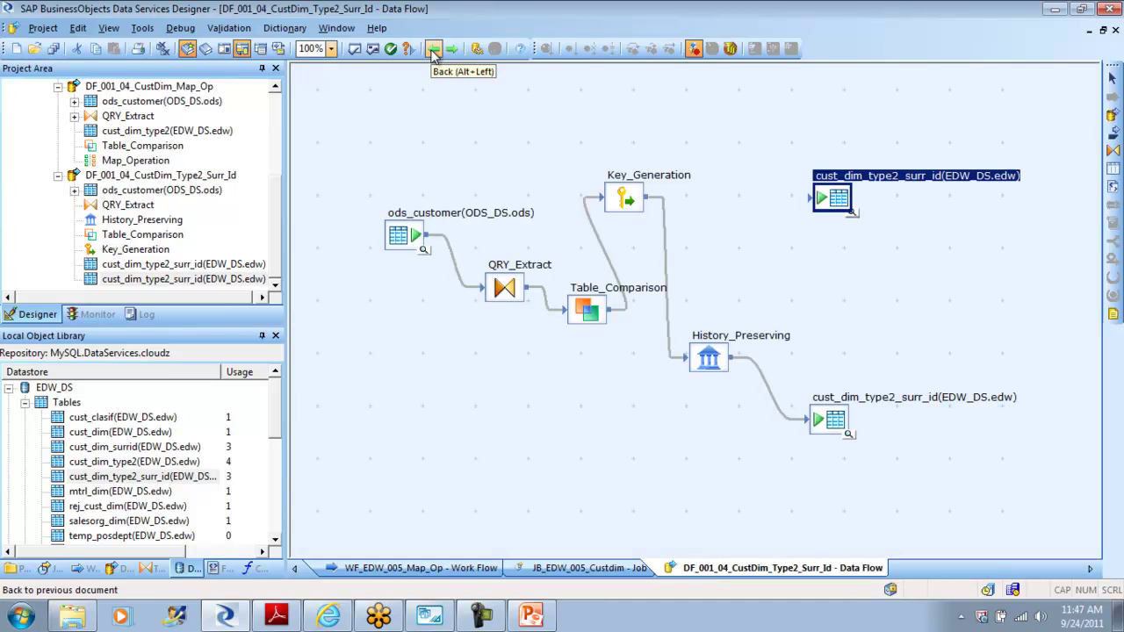
pyautogui.press('Delete')
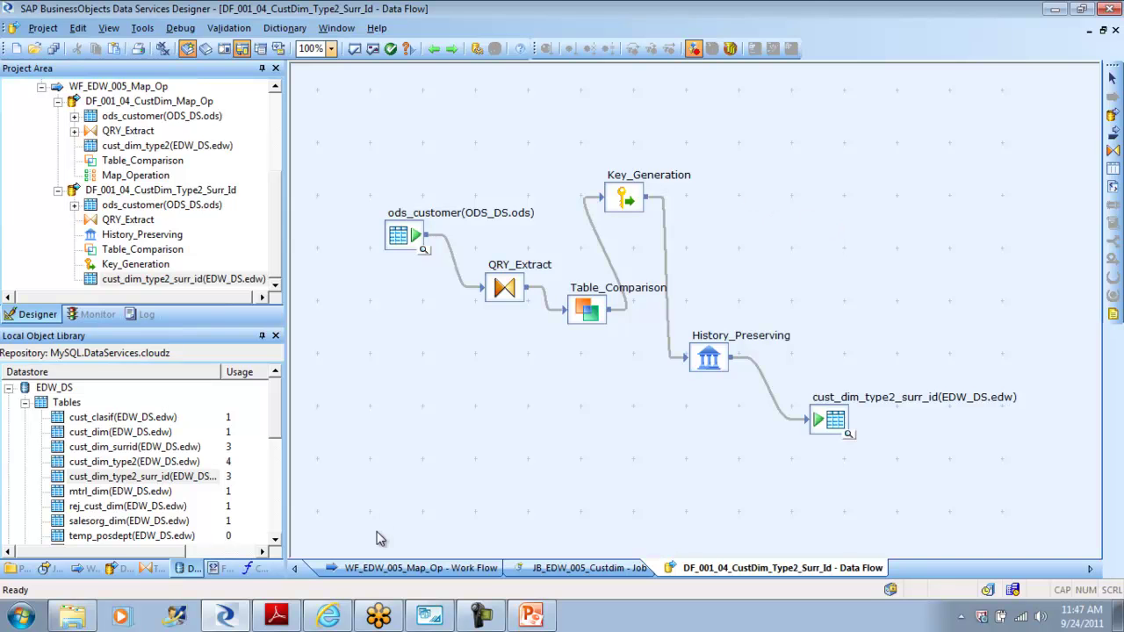
pyautogui.click(531, 617)
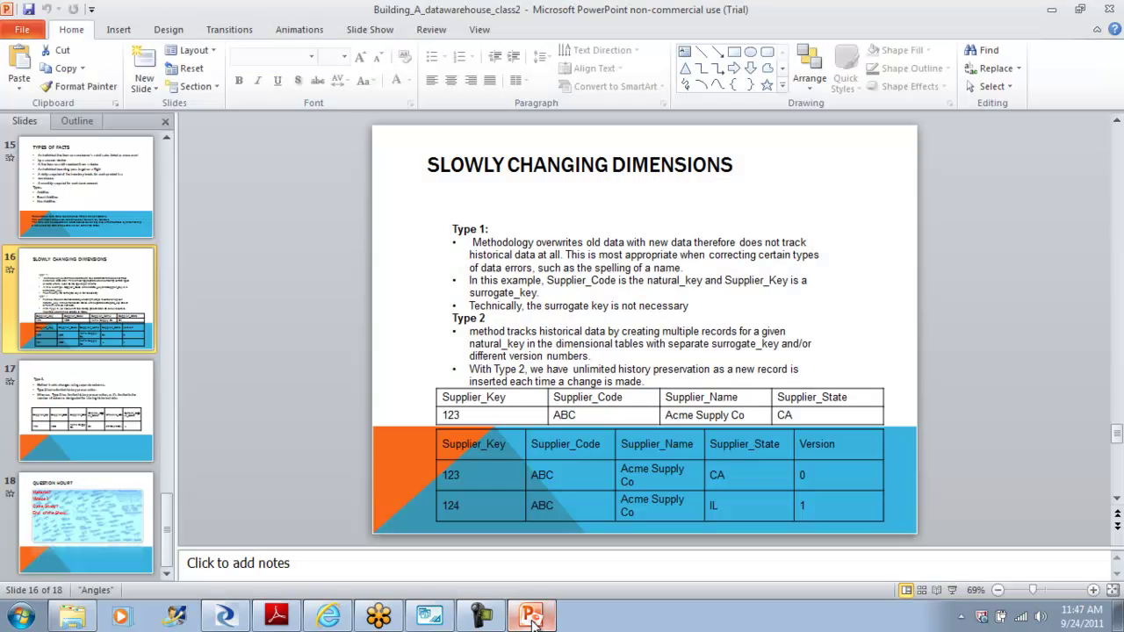
pyautogui.click(428, 616)
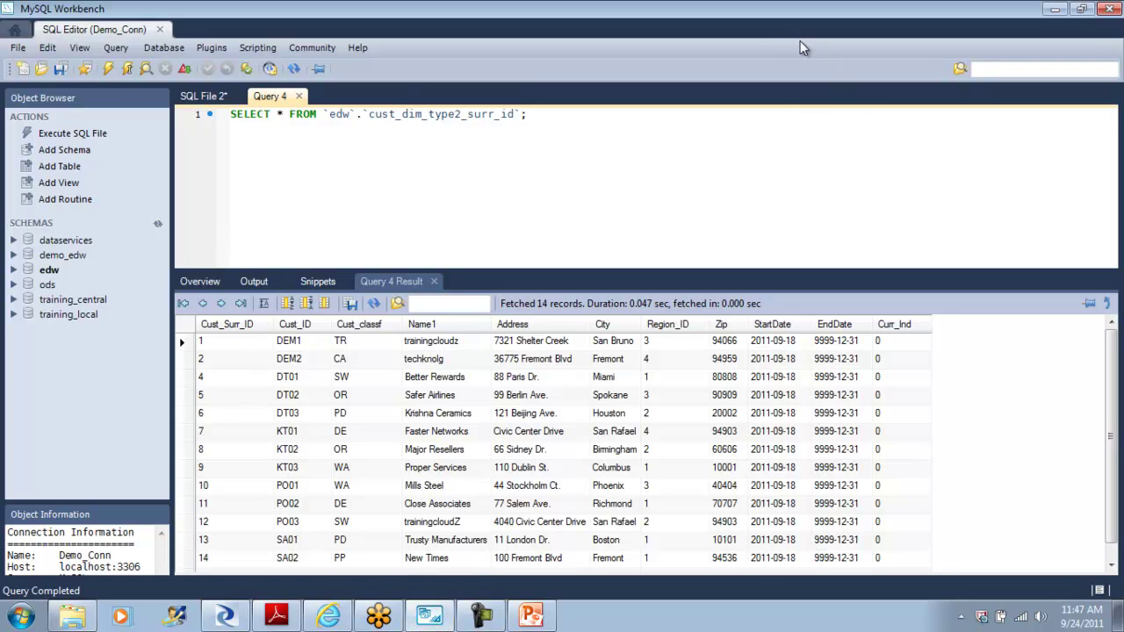
# Step: Close the Query 4 results to return to SQL File 2 and the edw overview
pyautogui.click(299, 95)
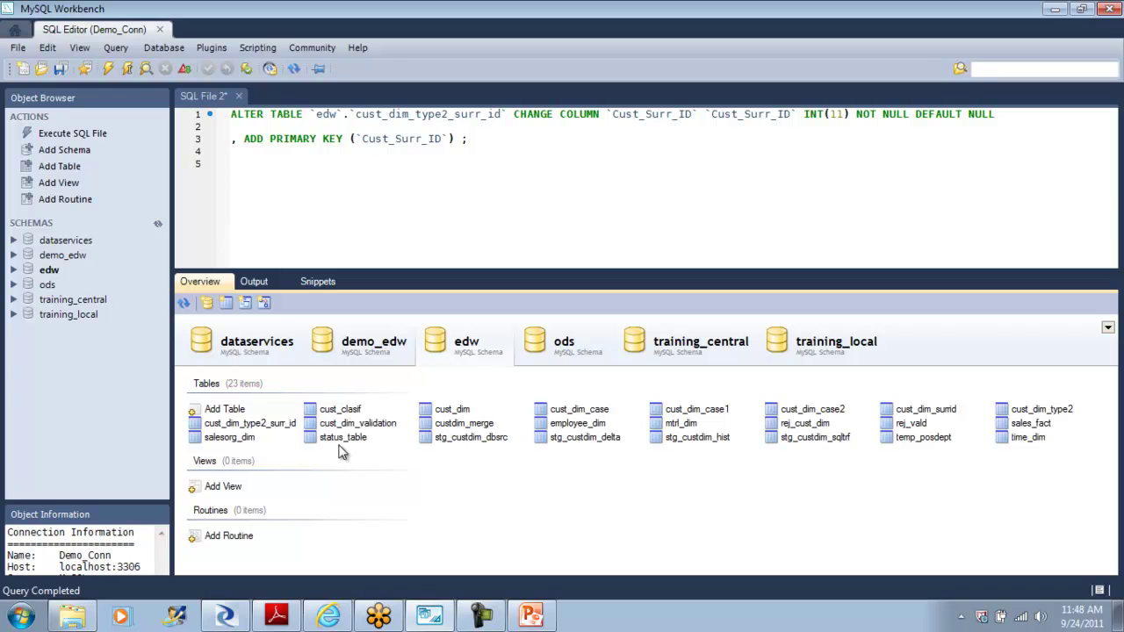
# Step: Open the ods schema's ods_customer table rows for editing
pyautogui.rightClick(272, 425)
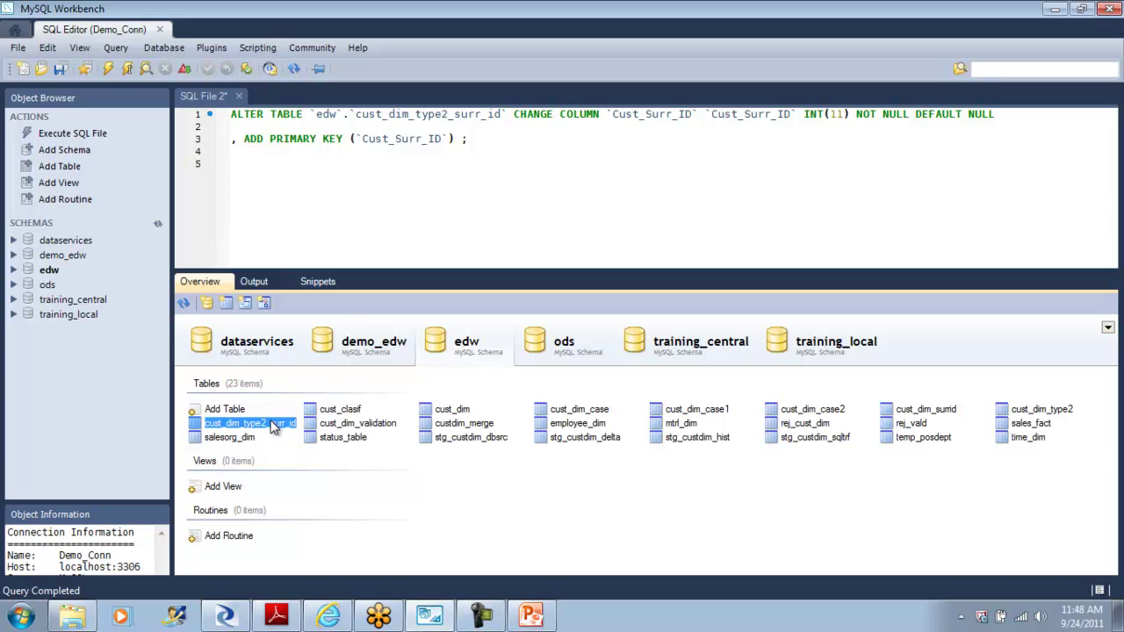
pyautogui.click(579, 527)
pyautogui.click(555, 349)
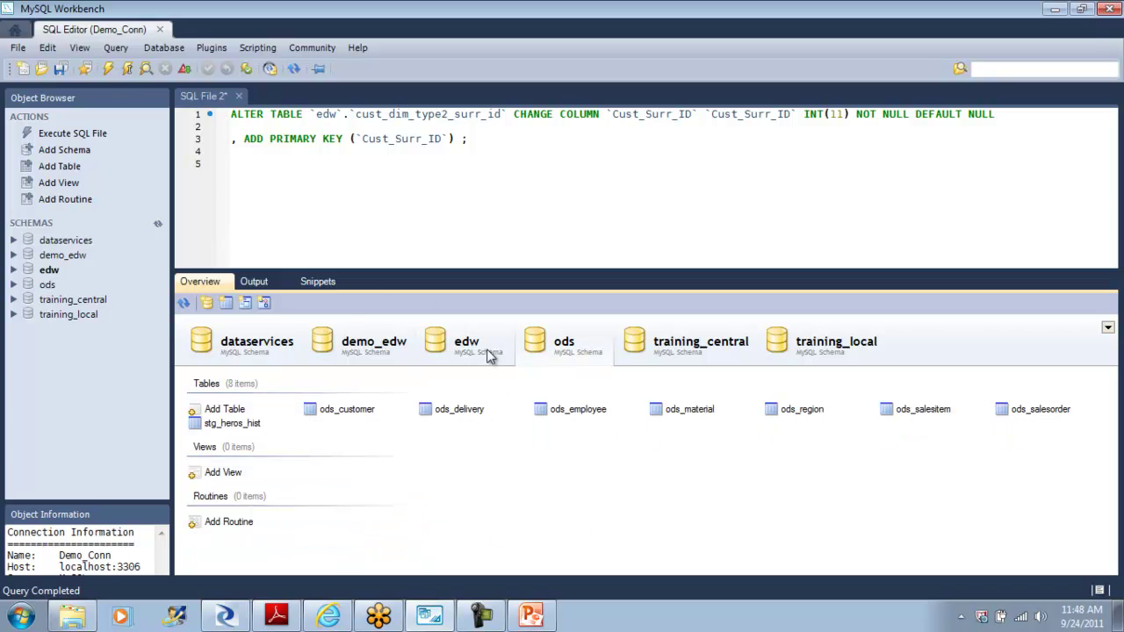
pyautogui.rightClick(362, 410)
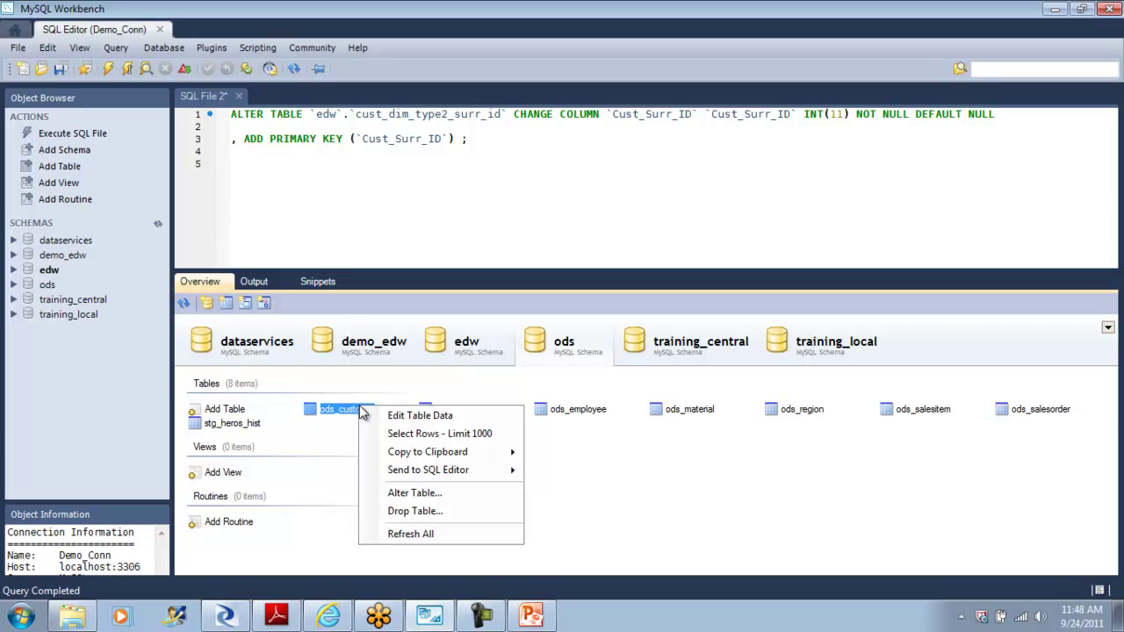
pyautogui.click(466, 417)
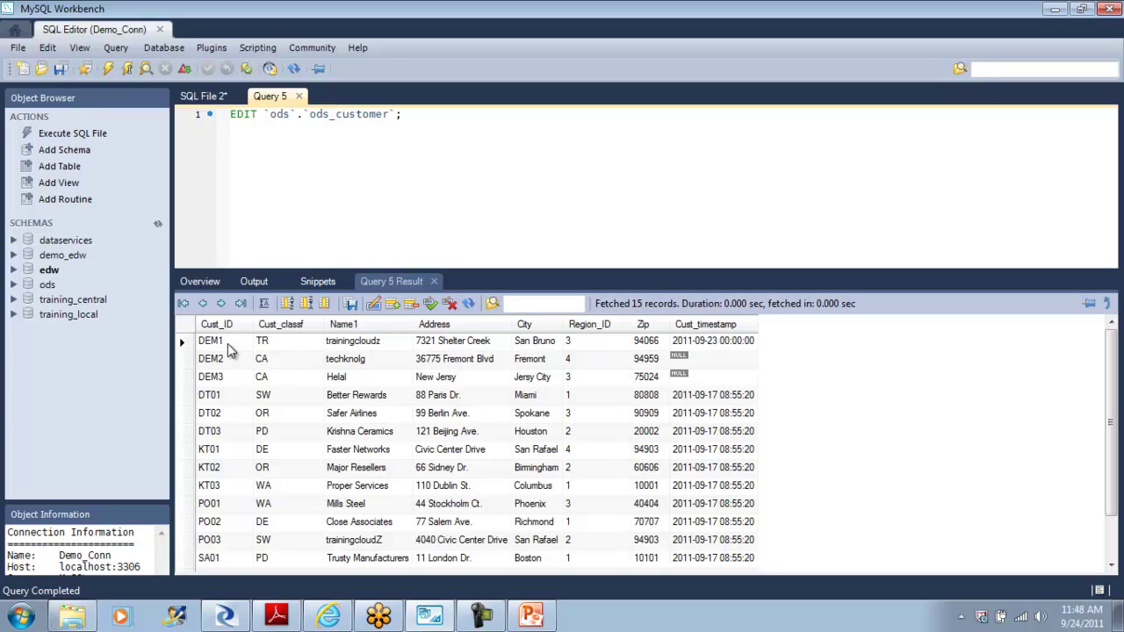
pyautogui.click(228, 343)
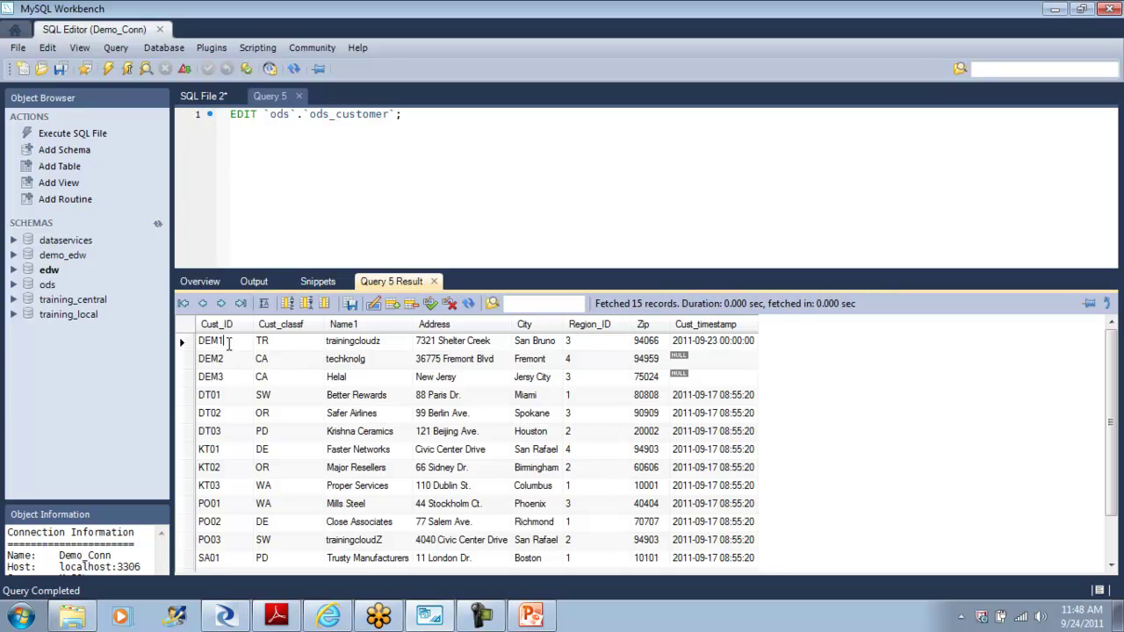
pyautogui.doubleClick(374, 343)
pyautogui.doubleClick(458, 345)
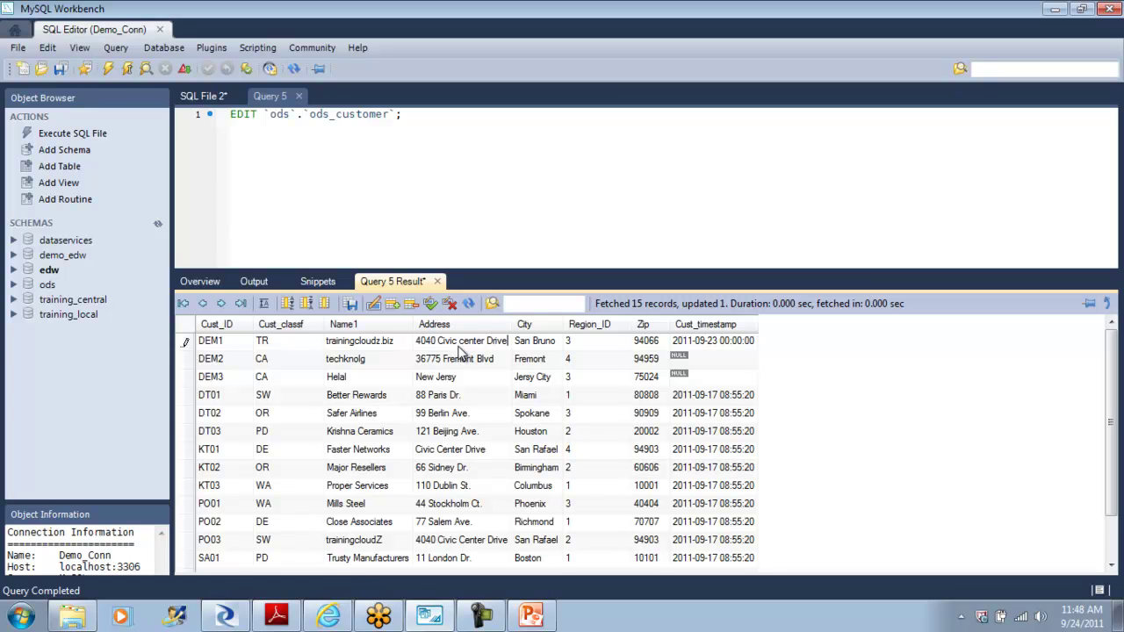
pyautogui.click(434, 305)
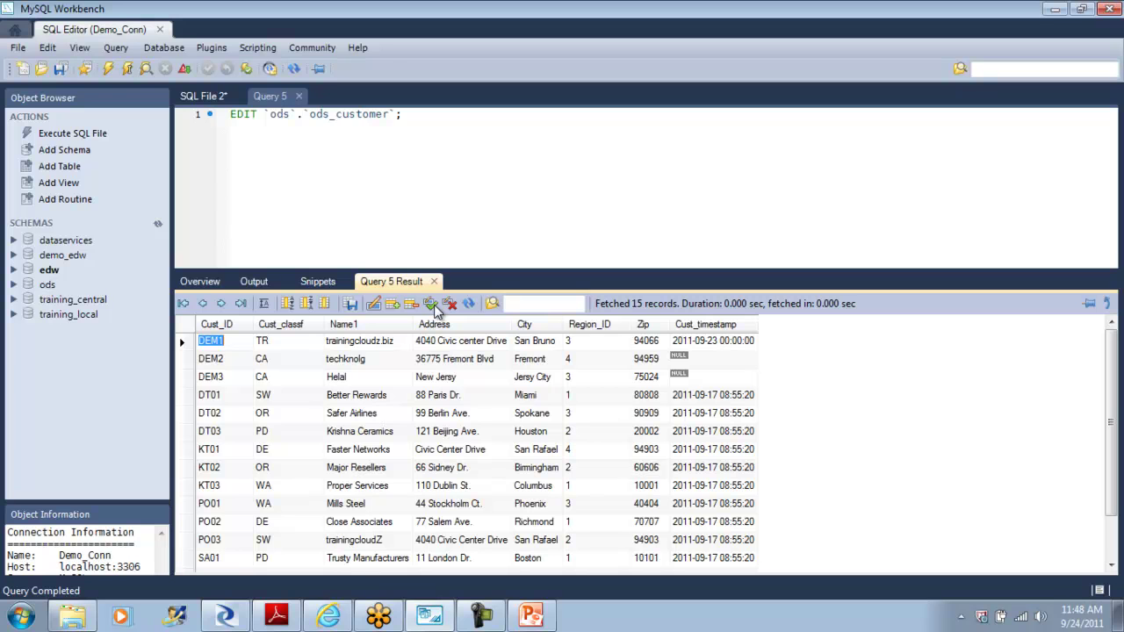
pyautogui.click(225, 615)
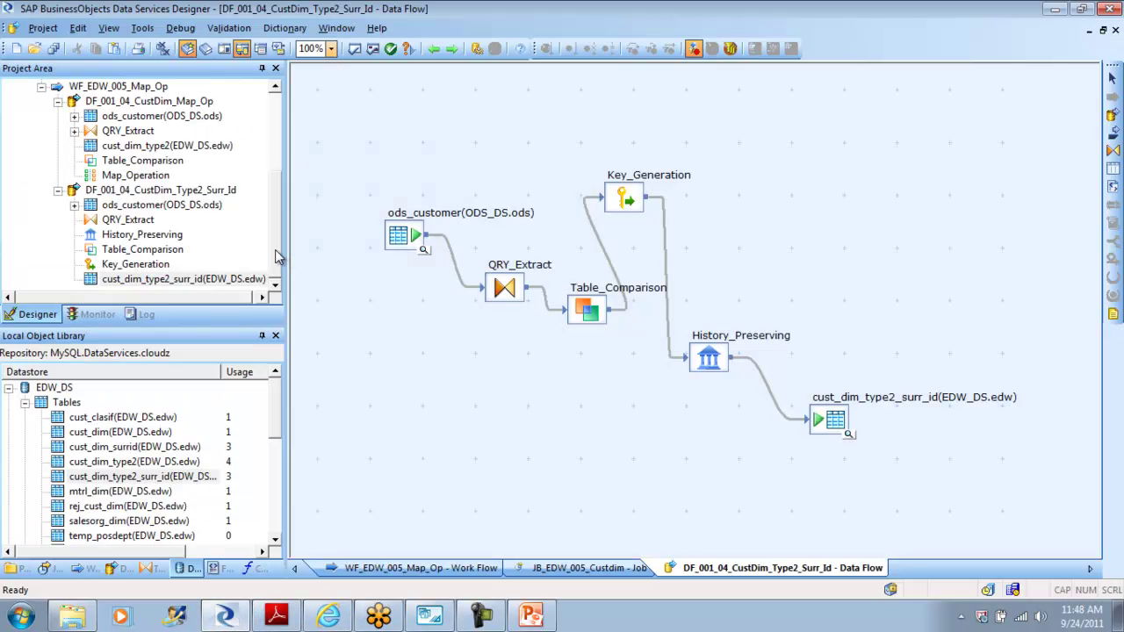
# Step: Run JB_EDW_005_Custdim in debug mode to successful completion, staying in the debugger
pyautogui.moveTo(275, 254); pyautogui.dragTo(268, 96)
pyautogui.doubleClick(35, 162)
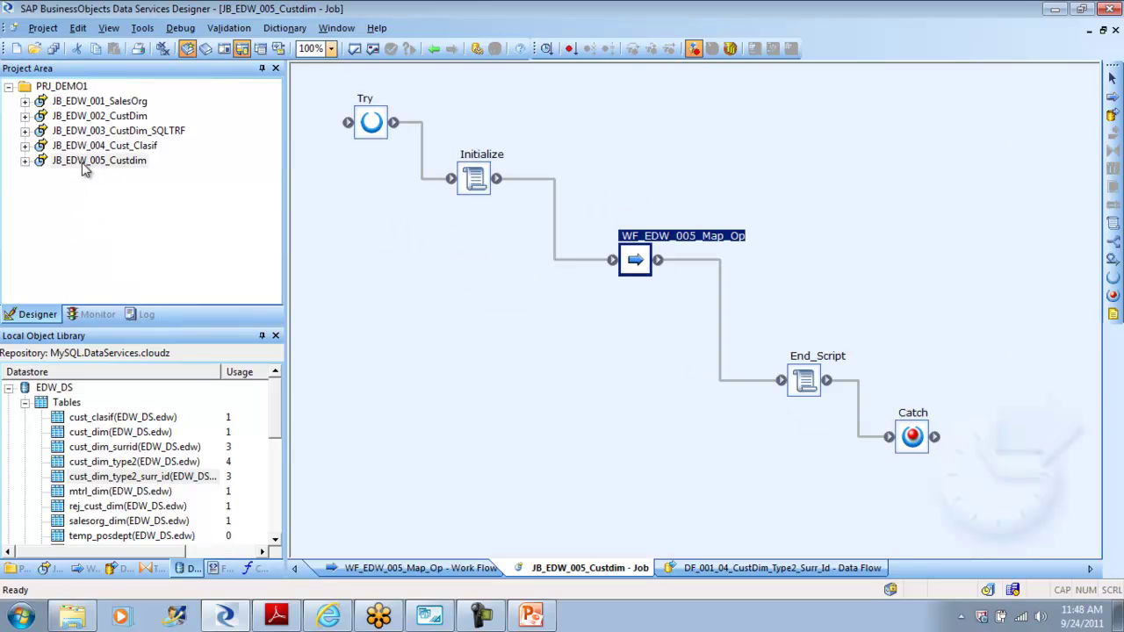
pyautogui.rightClick(85, 167)
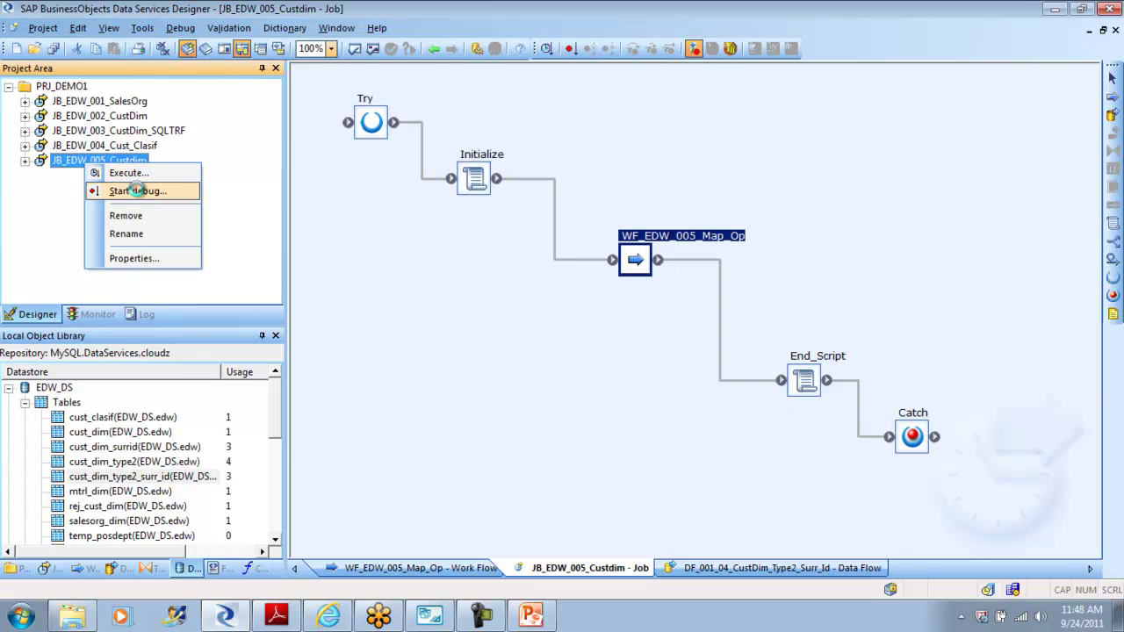
pyautogui.click(137, 190)
pyautogui.click(637, 497)
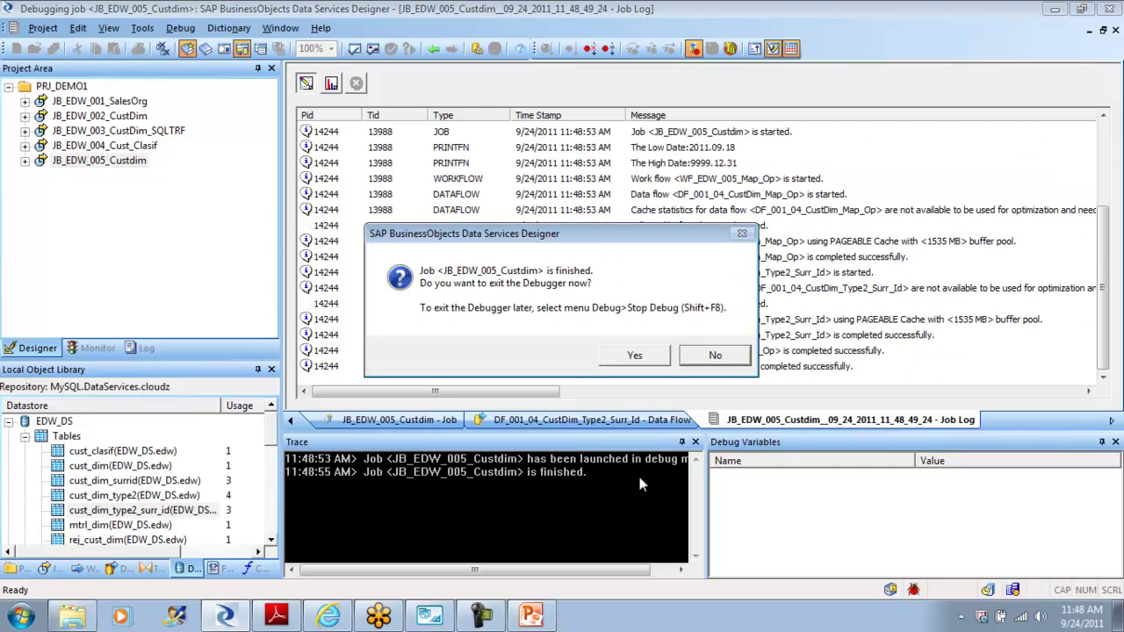
pyautogui.click(743, 357)
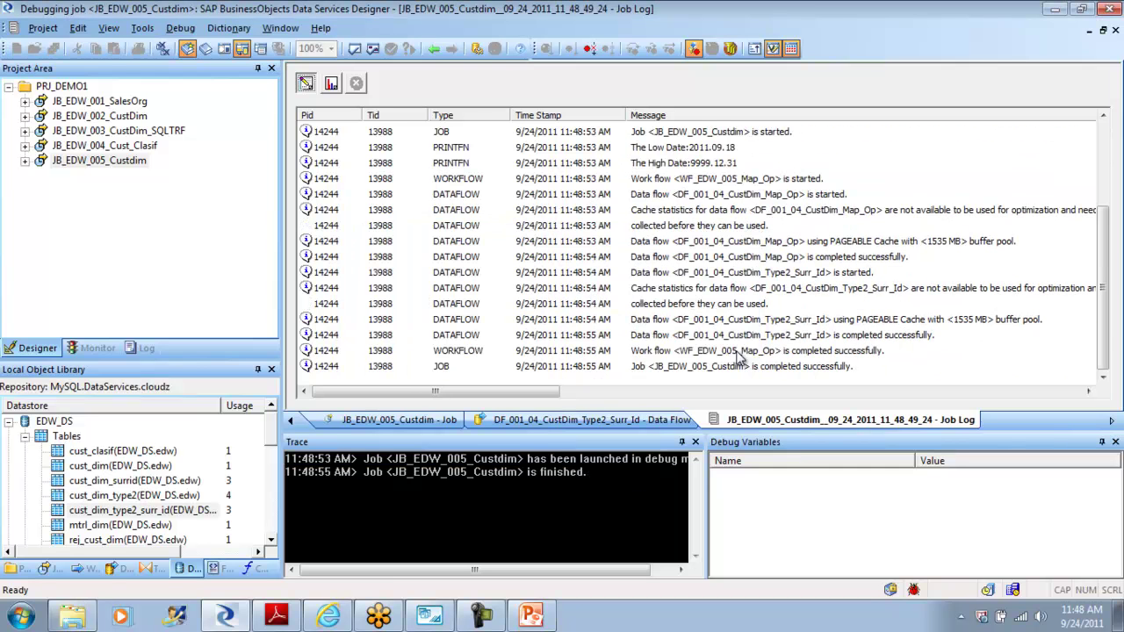
pyautogui.click(432, 50)
# Step: Open the Type2_Surr_Id data flow and view rows passing Key_Generation→History_Preserving and into the target
pyautogui.doubleClick(633, 261)
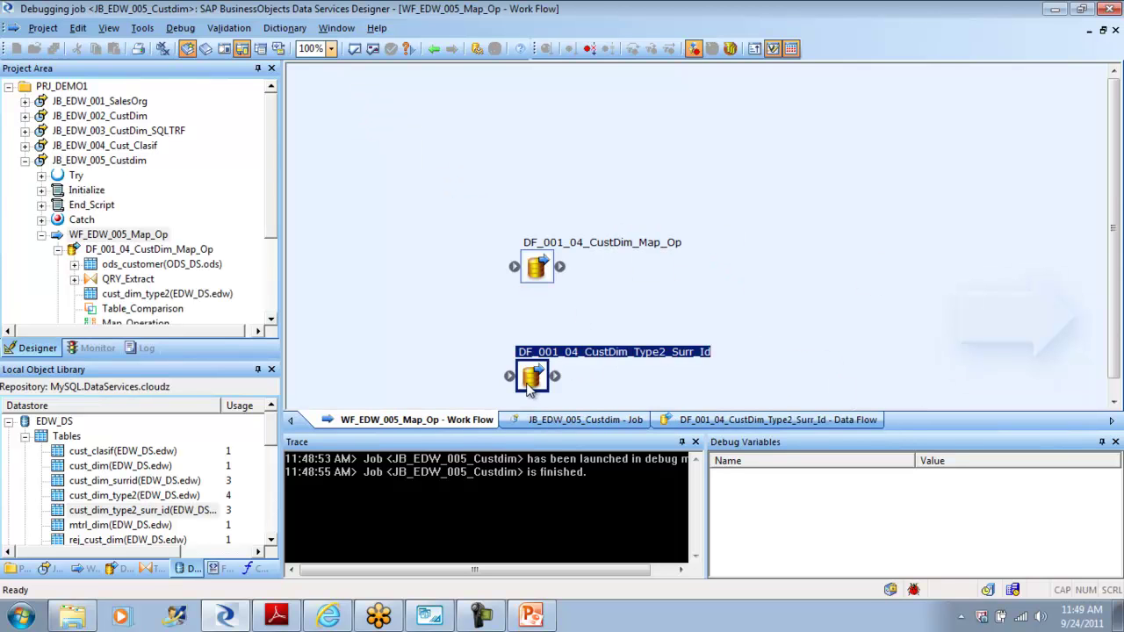
pyautogui.doubleClick(530, 383)
pyautogui.click(662, 278)
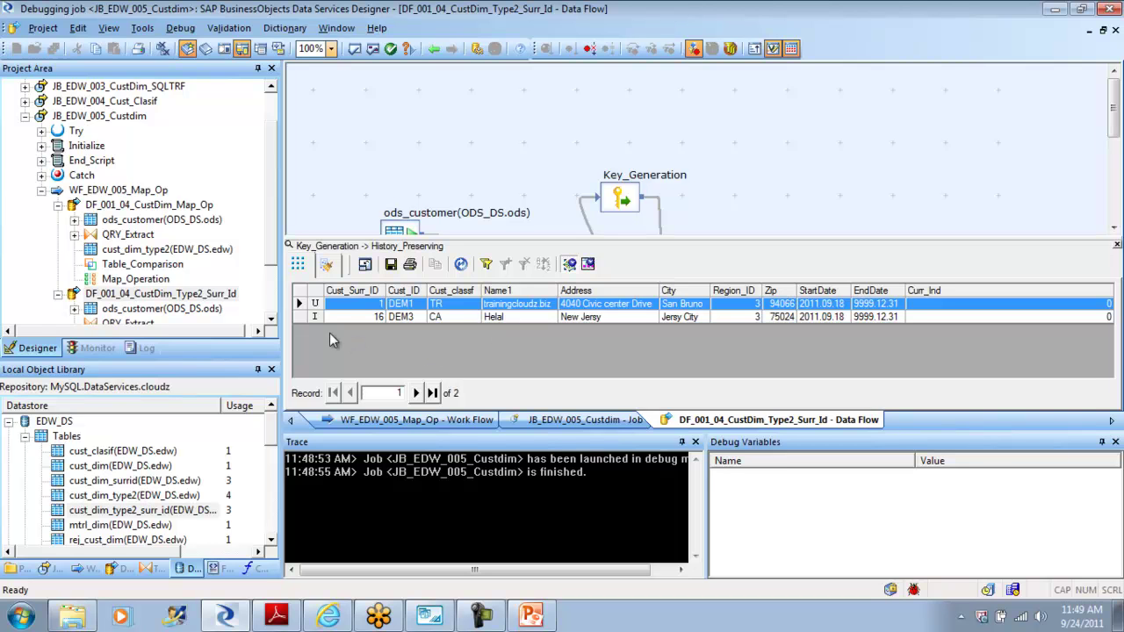
pyautogui.click(380, 318)
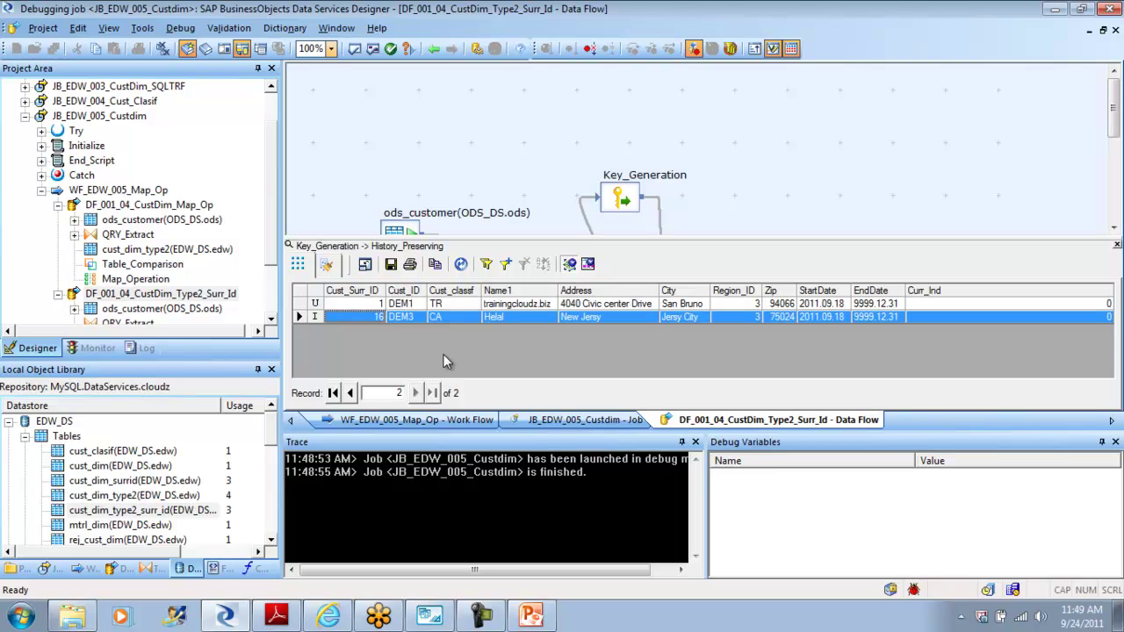
pyautogui.click(1117, 247)
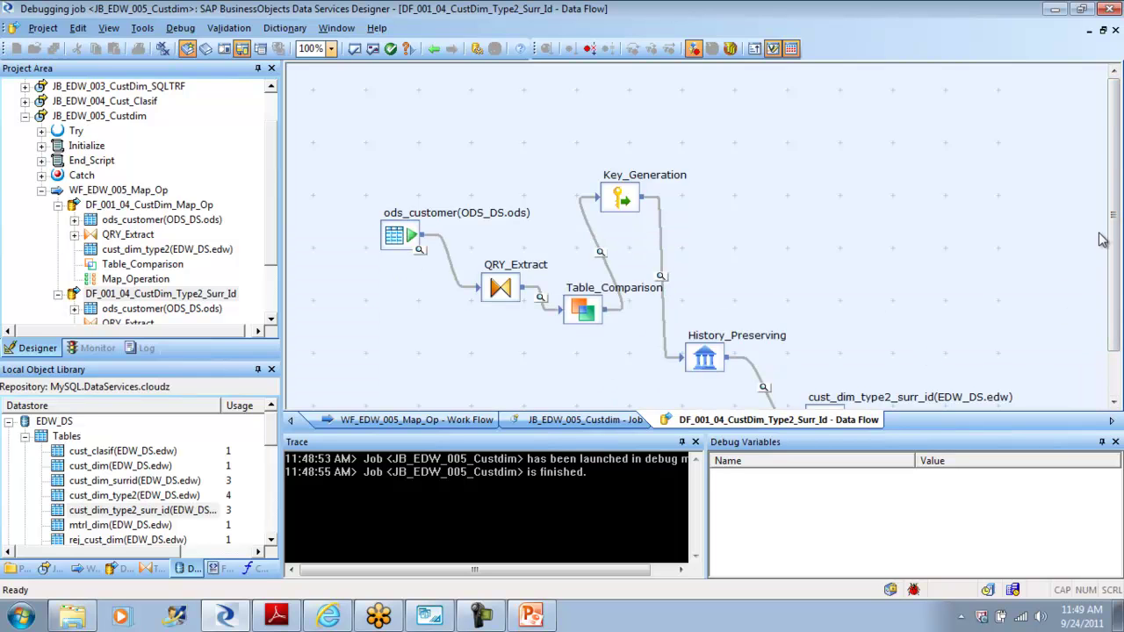
pyautogui.scroll(-1, 1114, 236)
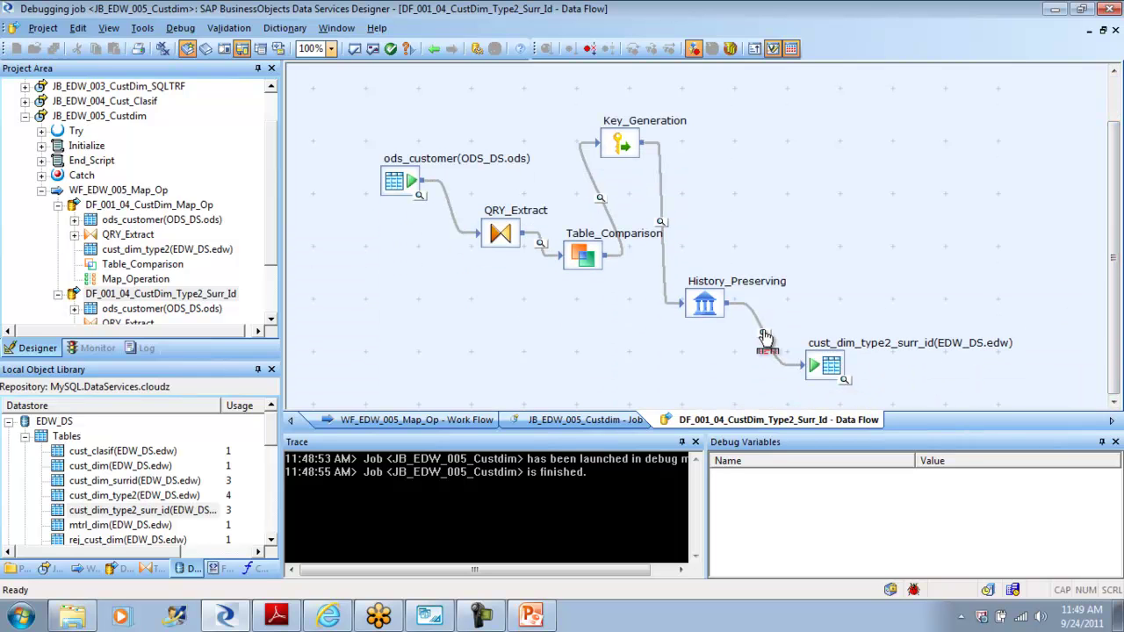
pyautogui.click(763, 335)
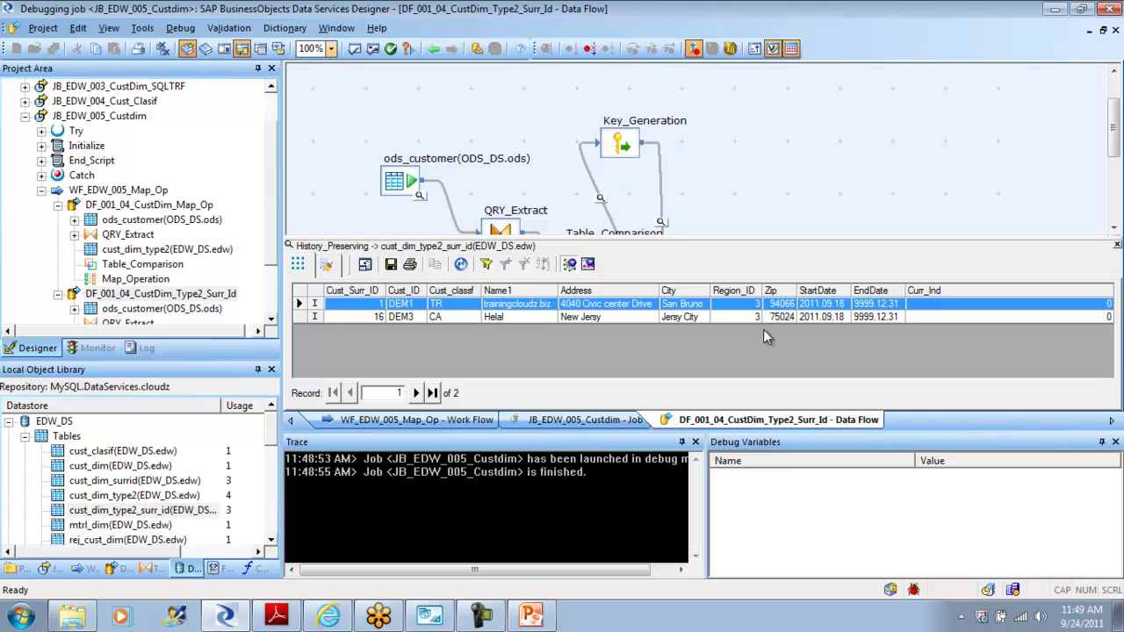
pyautogui.click(1116, 247)
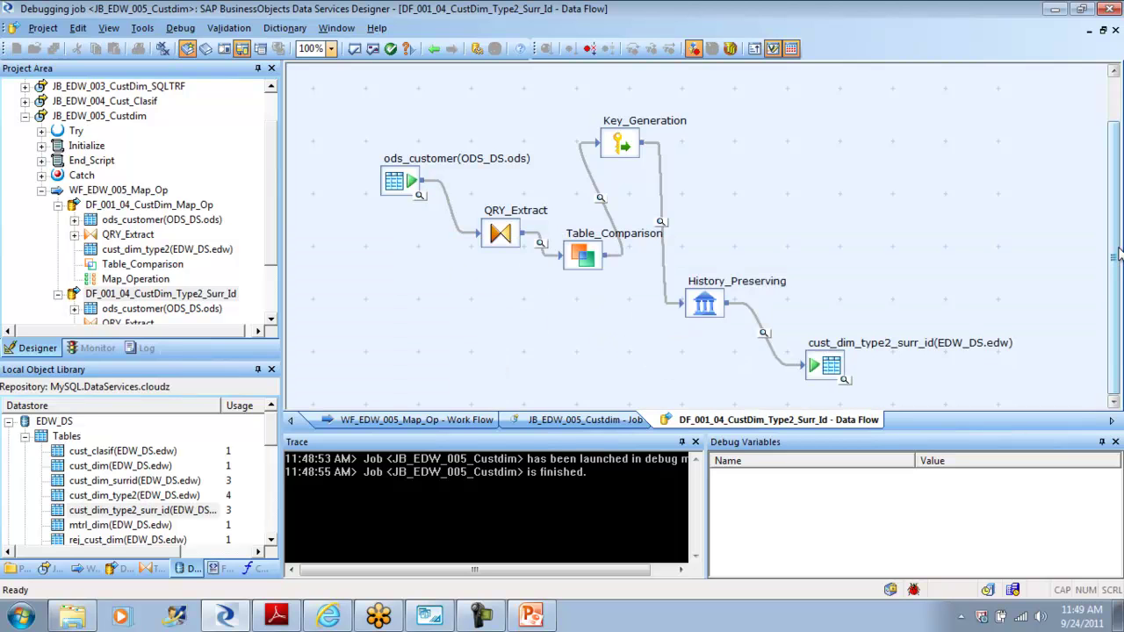
# Step: Examine the target's 16 rows, including new DEM3 (surrogate ID 16) and both DEM1 versions
pyautogui.click(845, 379)
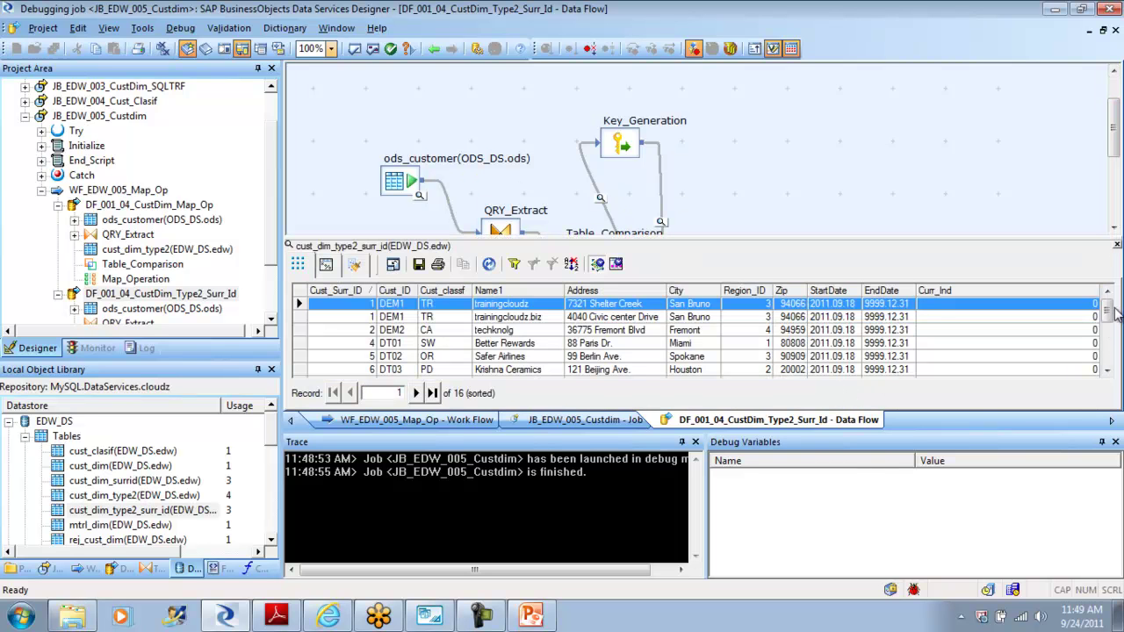
pyautogui.moveTo(1111, 391); pyautogui.dragTo(1110, 387)
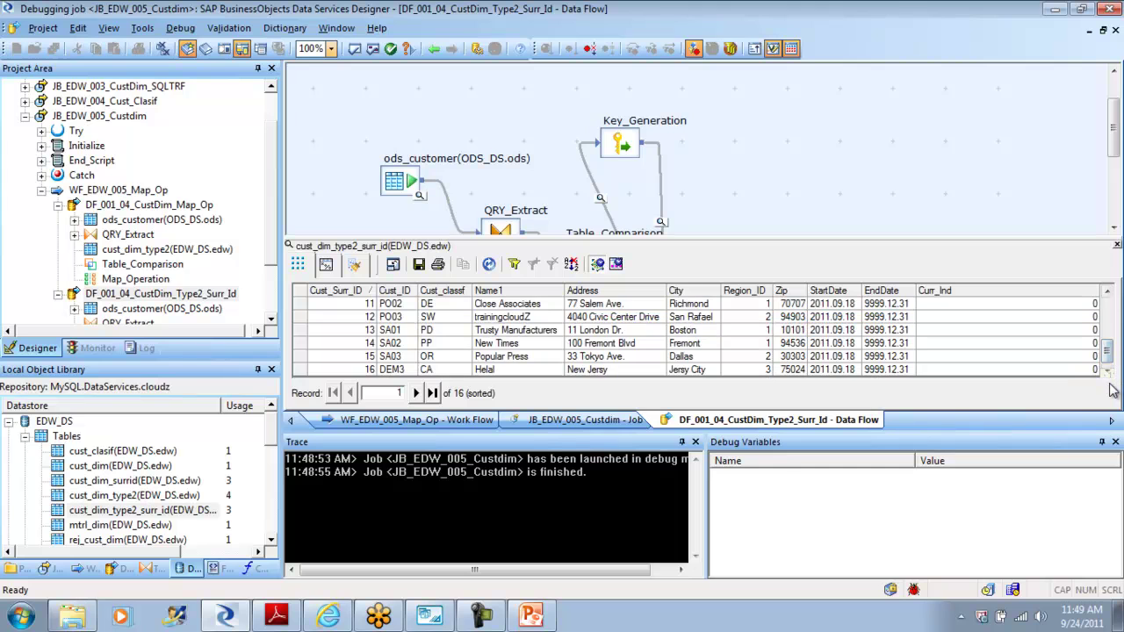
pyautogui.click(299, 370)
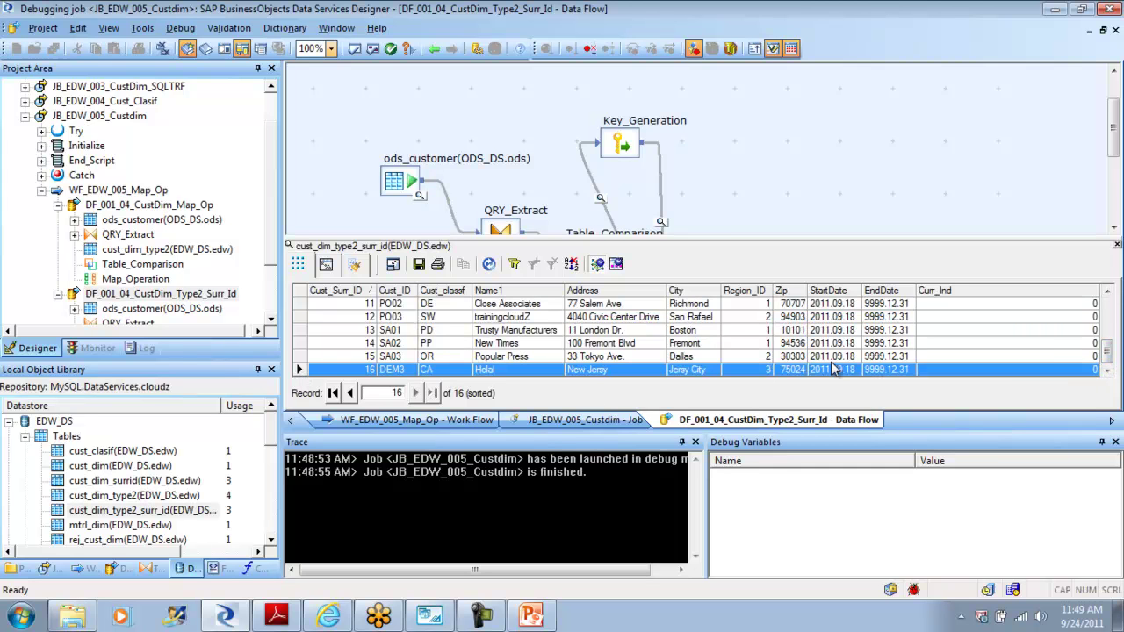
pyautogui.moveTo(1110, 362); pyautogui.dragTo(1109, 309)
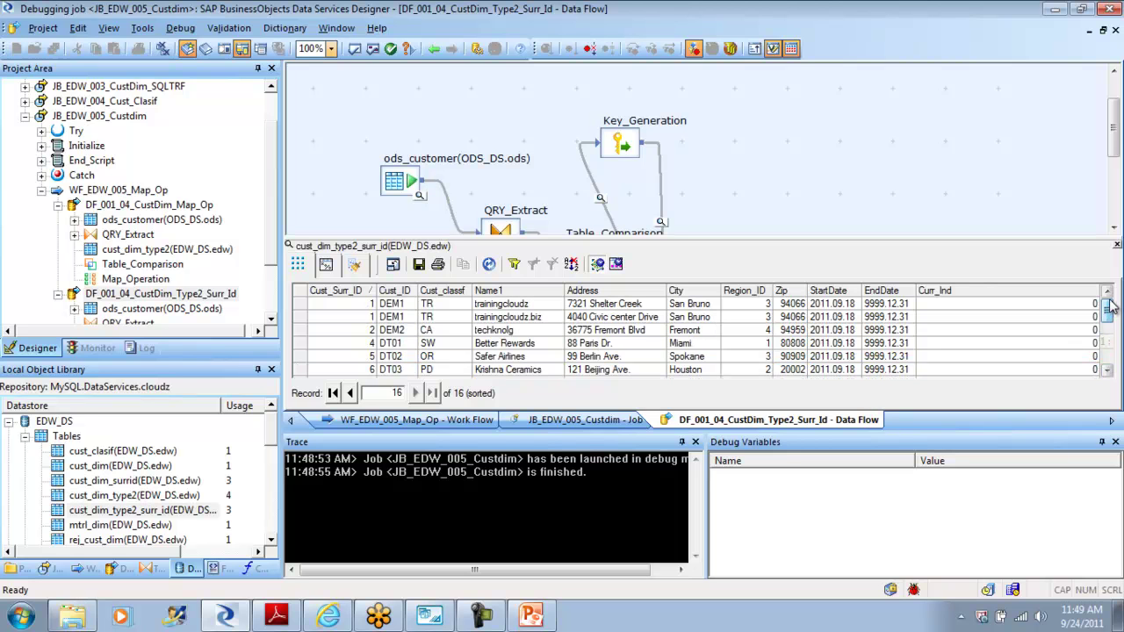
pyautogui.click(305, 306)
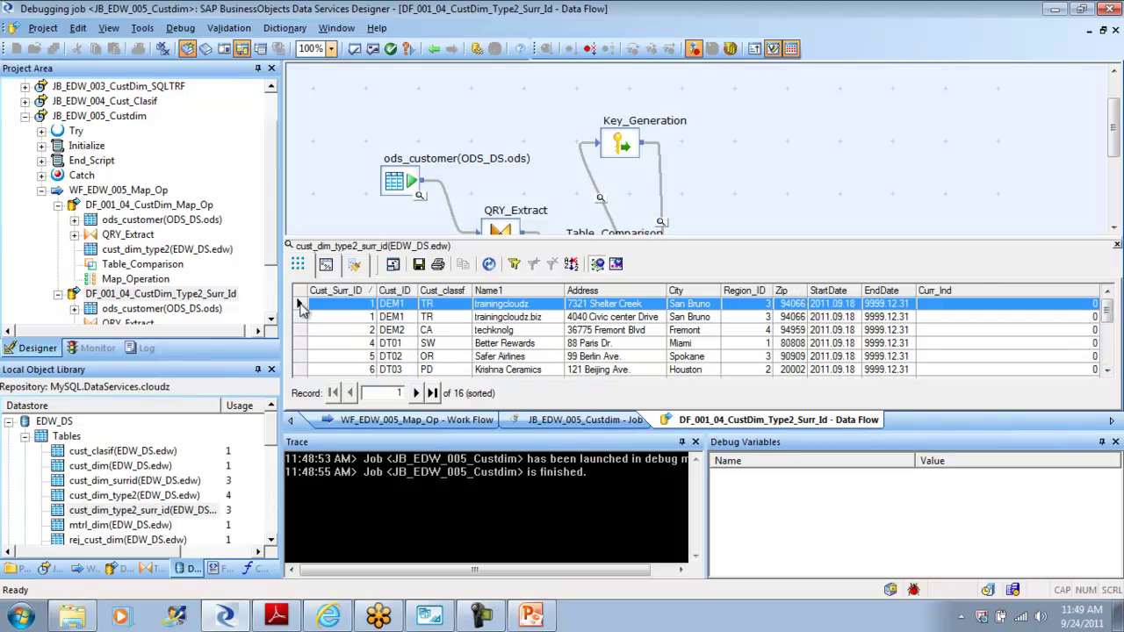
pyautogui.keyDown('shift'); pyautogui.click(306, 320); pyautogui.keyUp('shift')
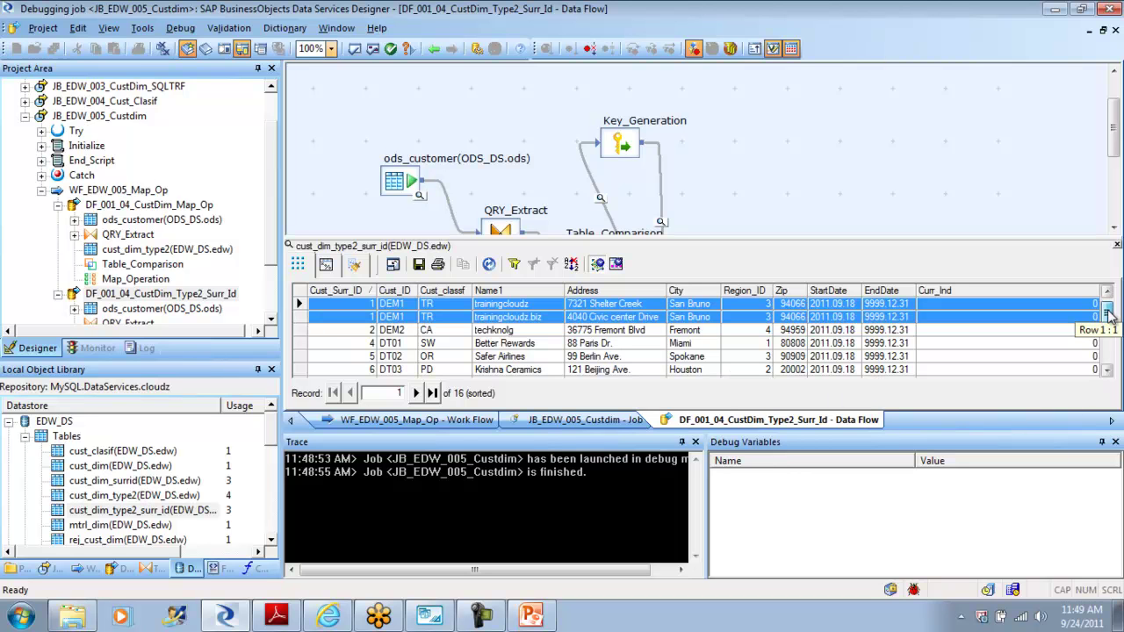
pyautogui.moveTo(1109, 316); pyautogui.dragTo(1109, 352)
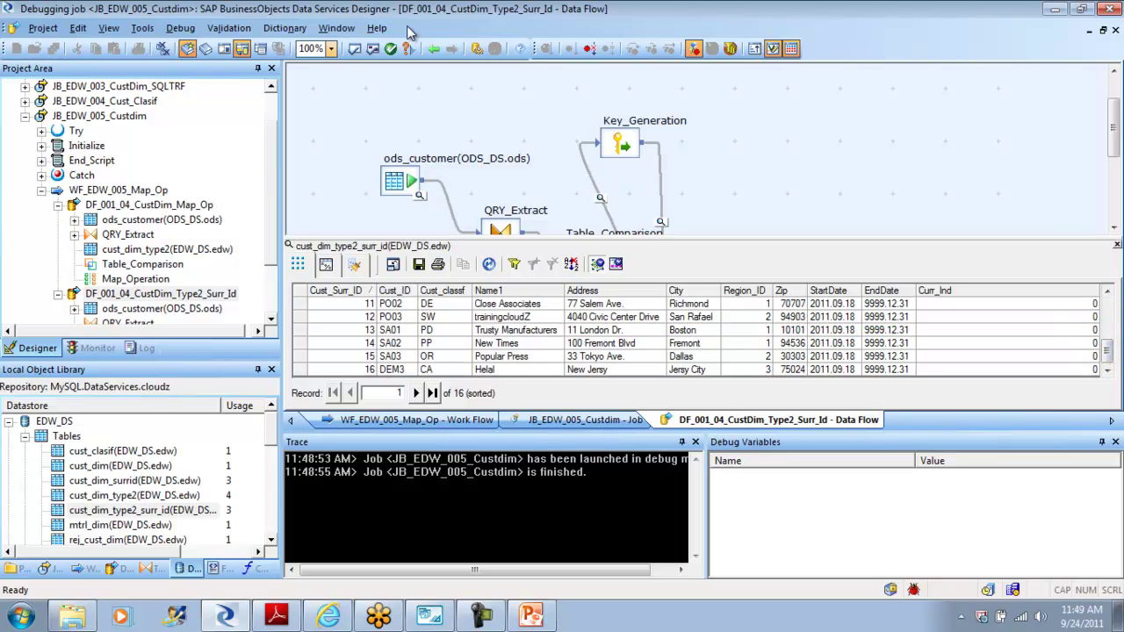
pyautogui.click(180, 28)
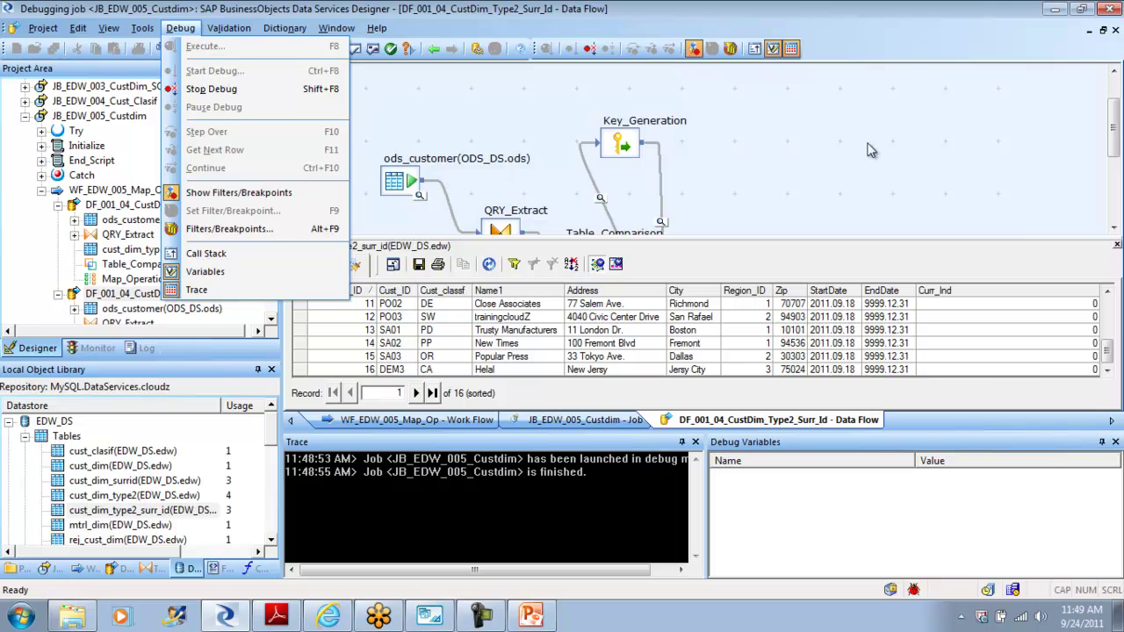
pyautogui.click(308, 89)
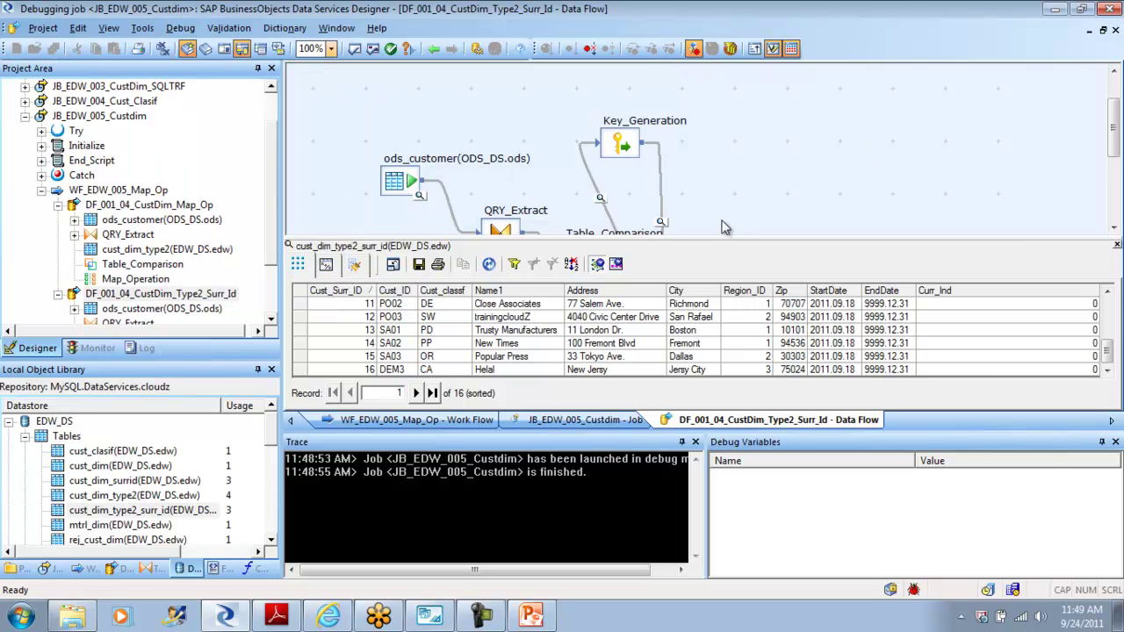
pyautogui.click(1113, 227)
pyautogui.click(1113, 227)
pyautogui.click(1113, 228)
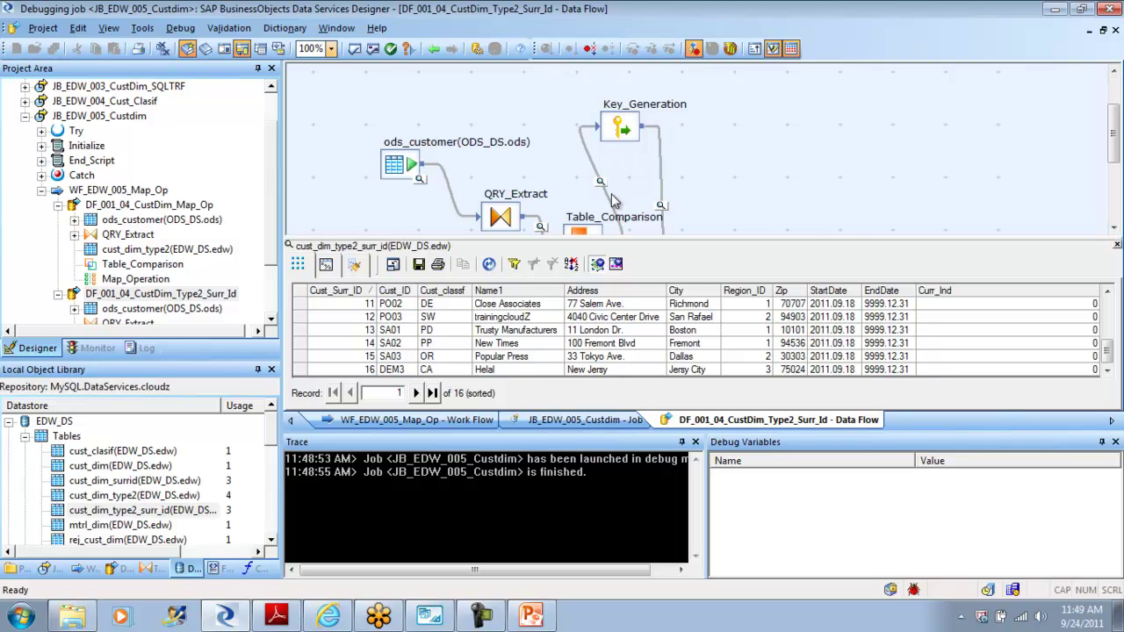
pyautogui.click(662, 206)
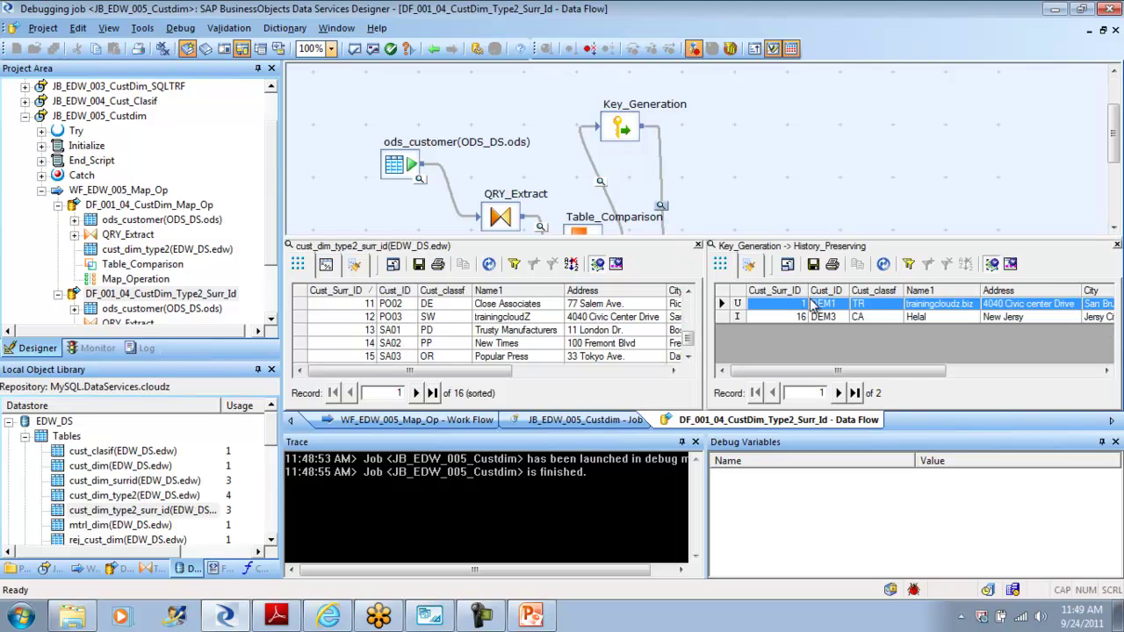
pyautogui.moveTo(784, 377)
pyautogui.mouseDown()
pyautogui.moveTo(924, 378)
pyautogui.moveTo(795, 372)
pyautogui.mouseUp()
pyautogui.click(740, 318)
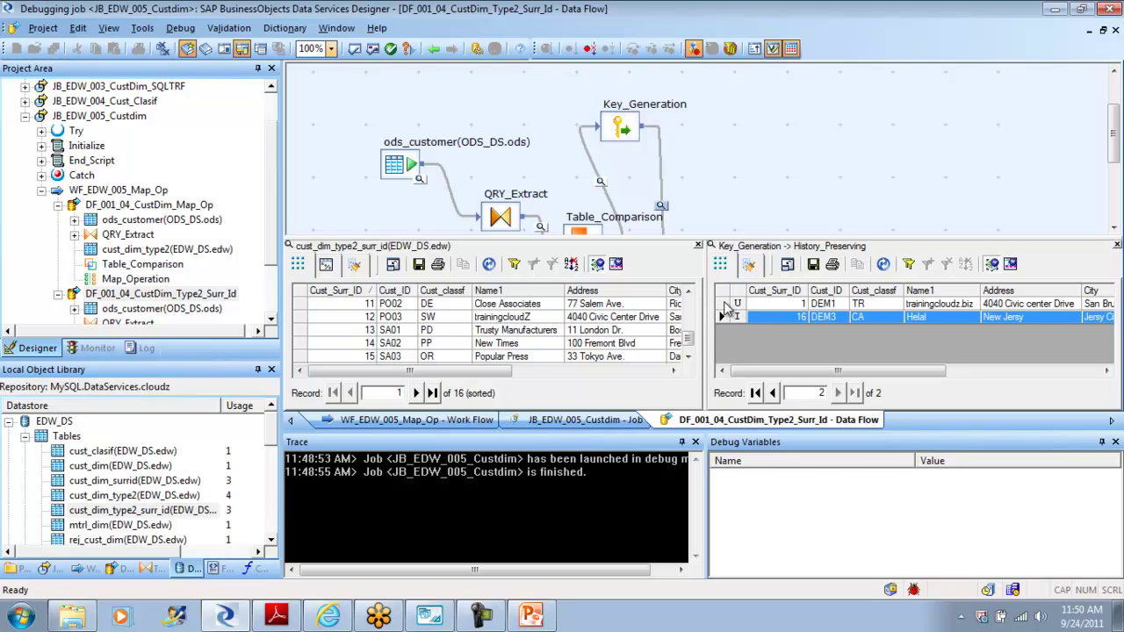
pyautogui.click(726, 304)
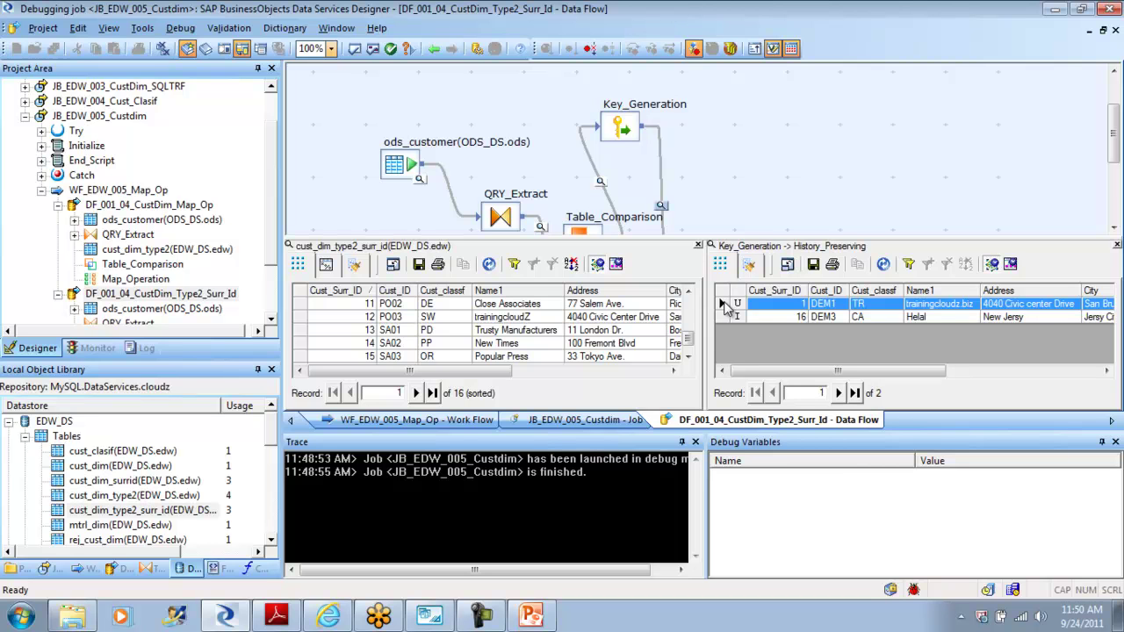
pyautogui.click(723, 317)
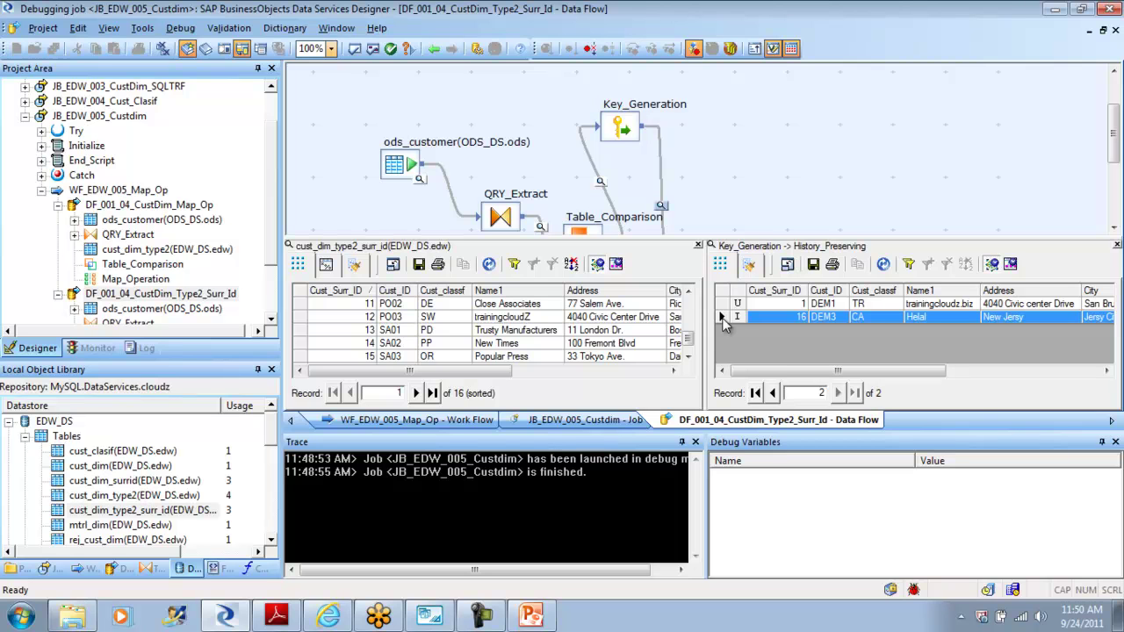
pyautogui.moveTo(788, 371); pyautogui.dragTo(978, 383)
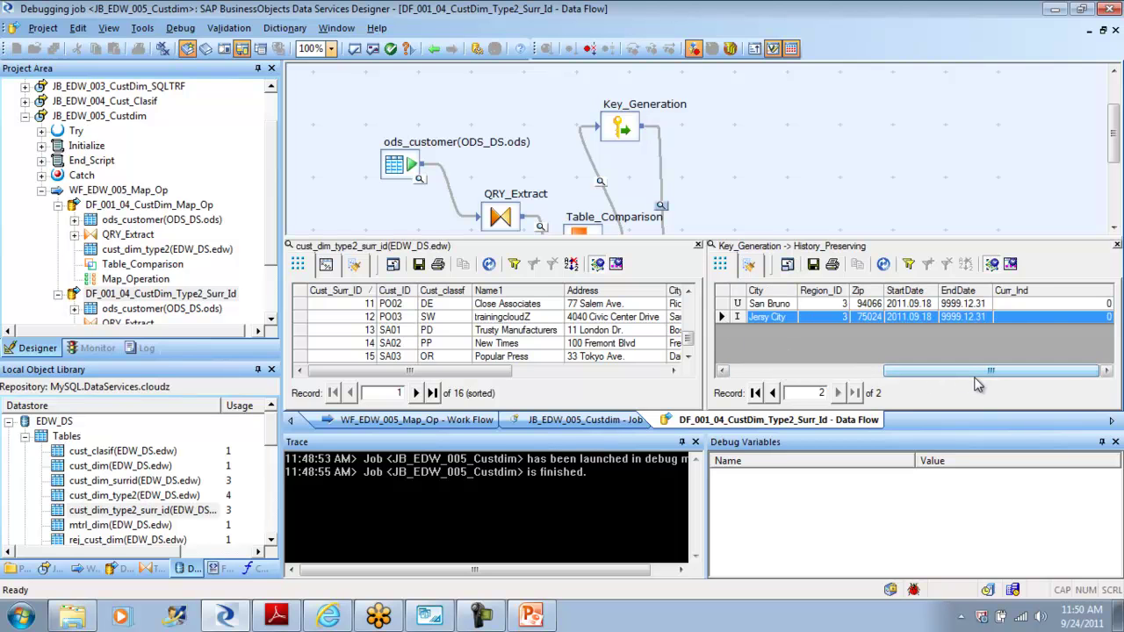
pyautogui.click(751, 371)
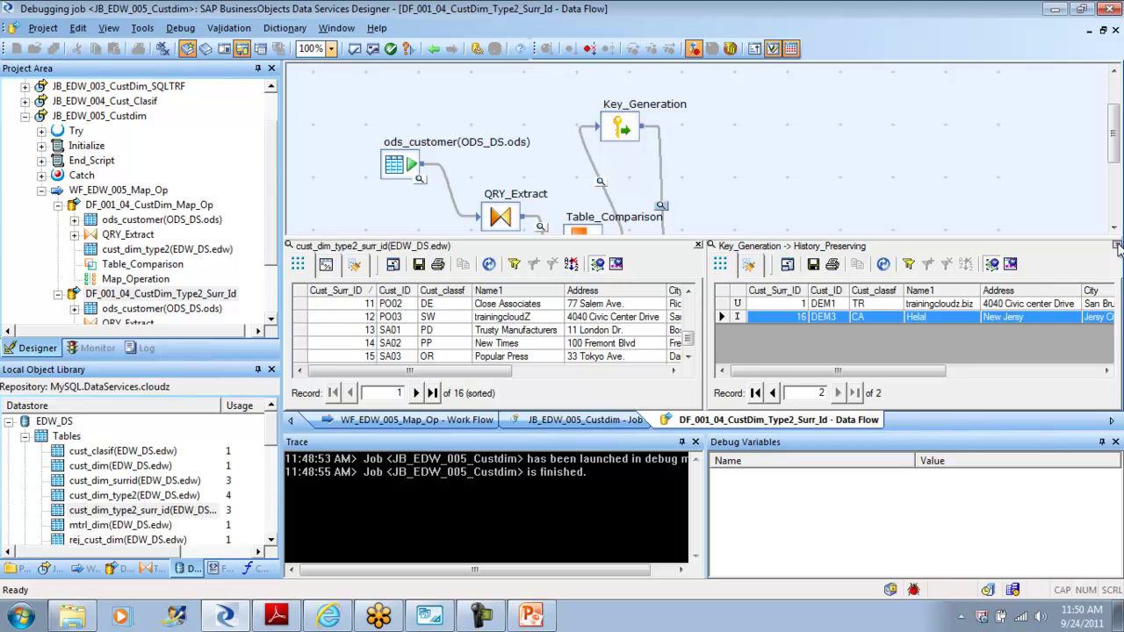
pyautogui.click(1117, 246)
# Step: Close the data preview and review the Table_Comparison and History_Preserving transform editors
pyautogui.click(1117, 246)
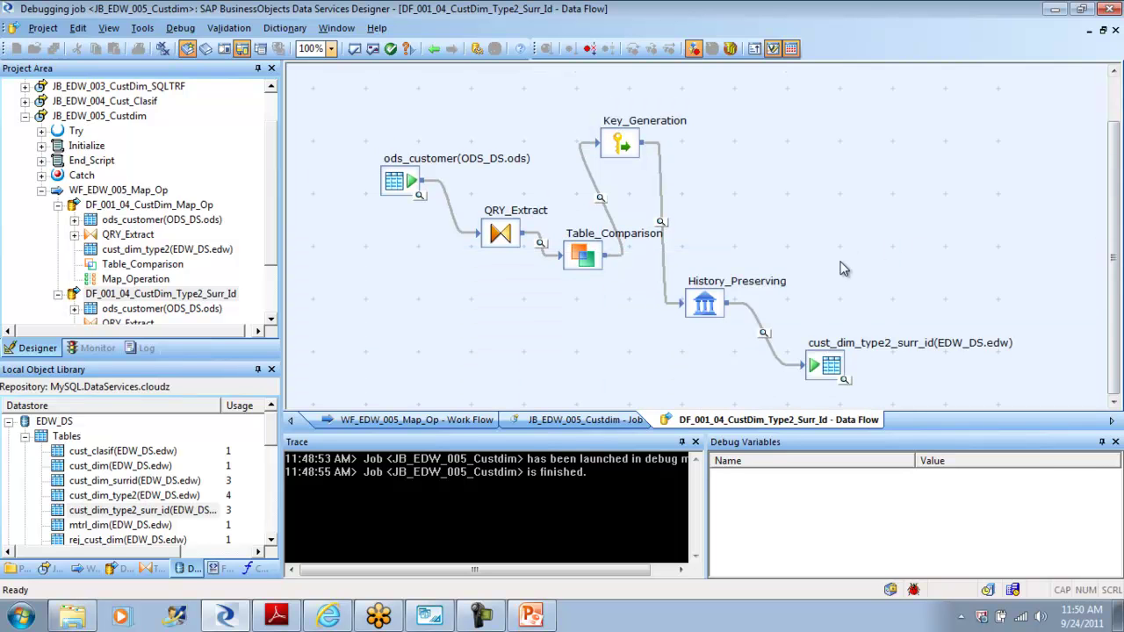
pyautogui.doubleClick(586, 256)
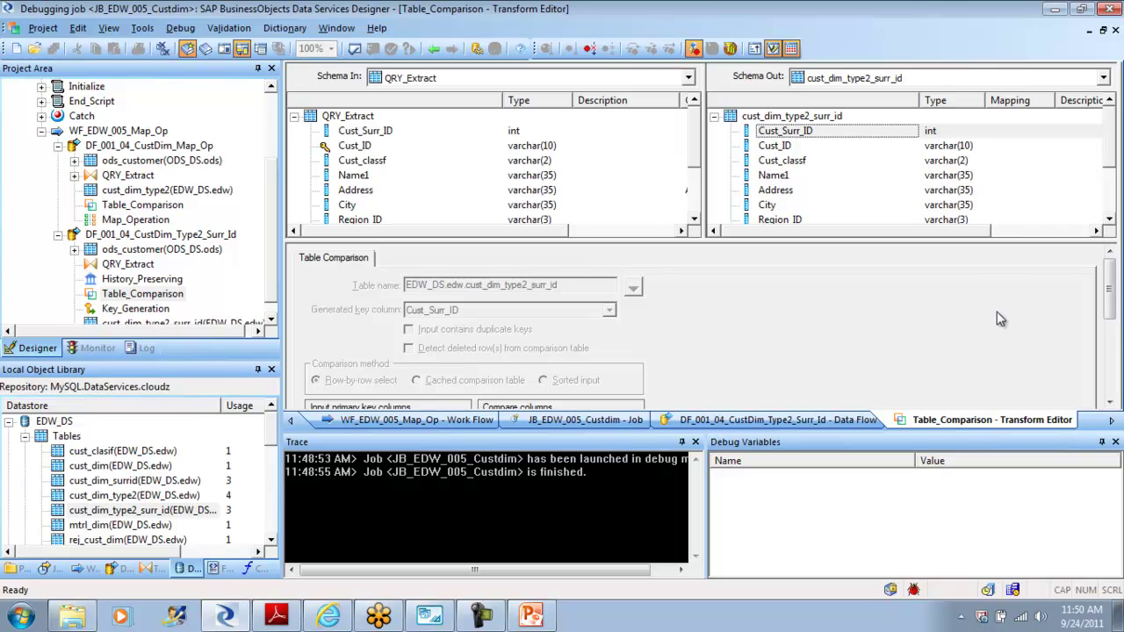
pyautogui.click(1113, 367)
pyautogui.moveTo(1114, 366)
pyautogui.mouseDown()
pyautogui.moveTo(1116, 335)
pyautogui.moveTo(1117, 350)
pyautogui.mouseUp()
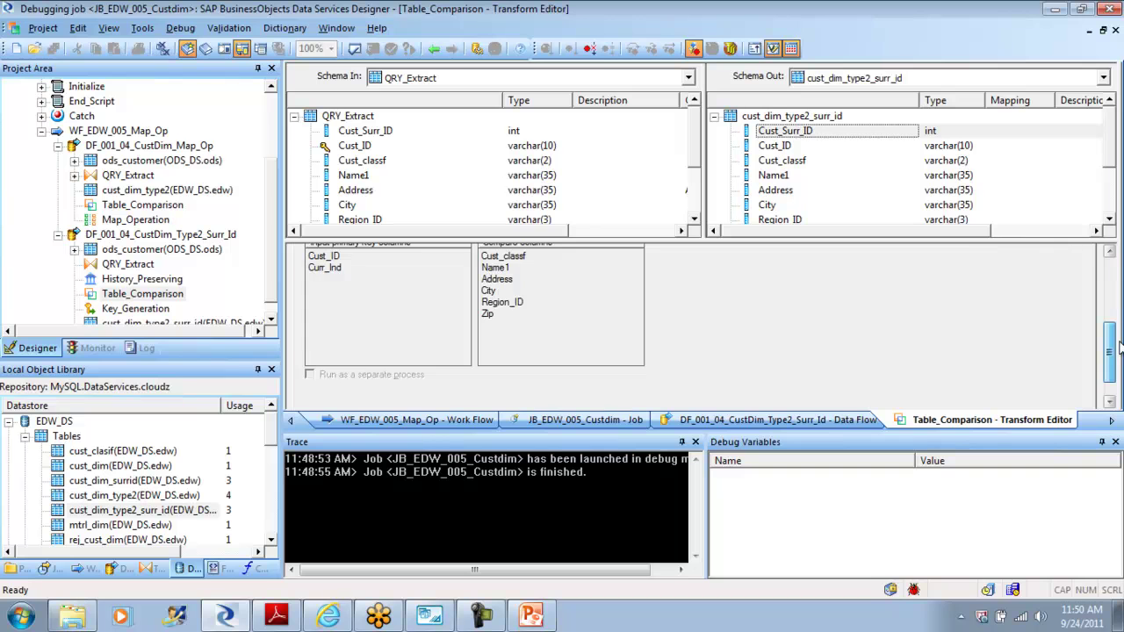
pyautogui.moveTo(1112, 347); pyautogui.dragTo(1110, 264)
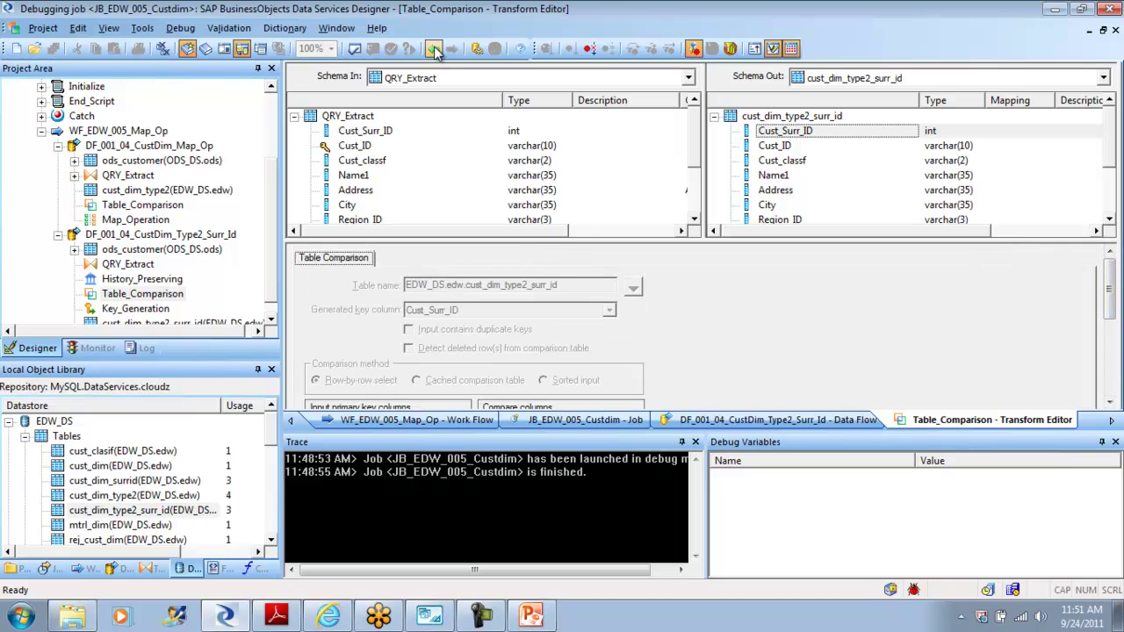
pyautogui.click(435, 50)
pyautogui.click(707, 312)
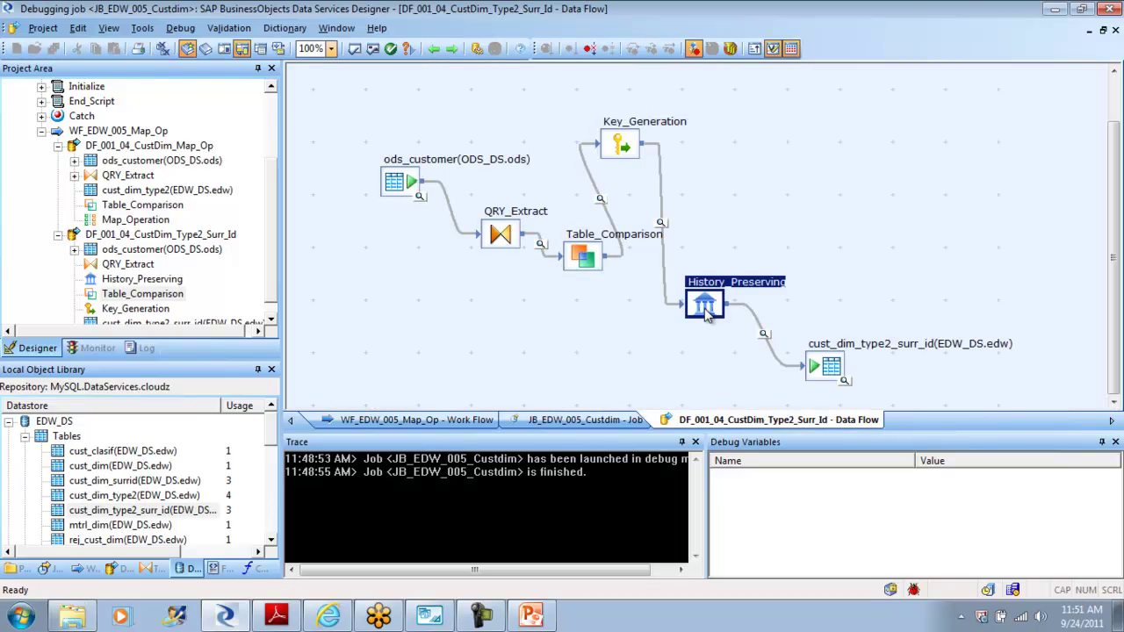
pyautogui.doubleClick(707, 309)
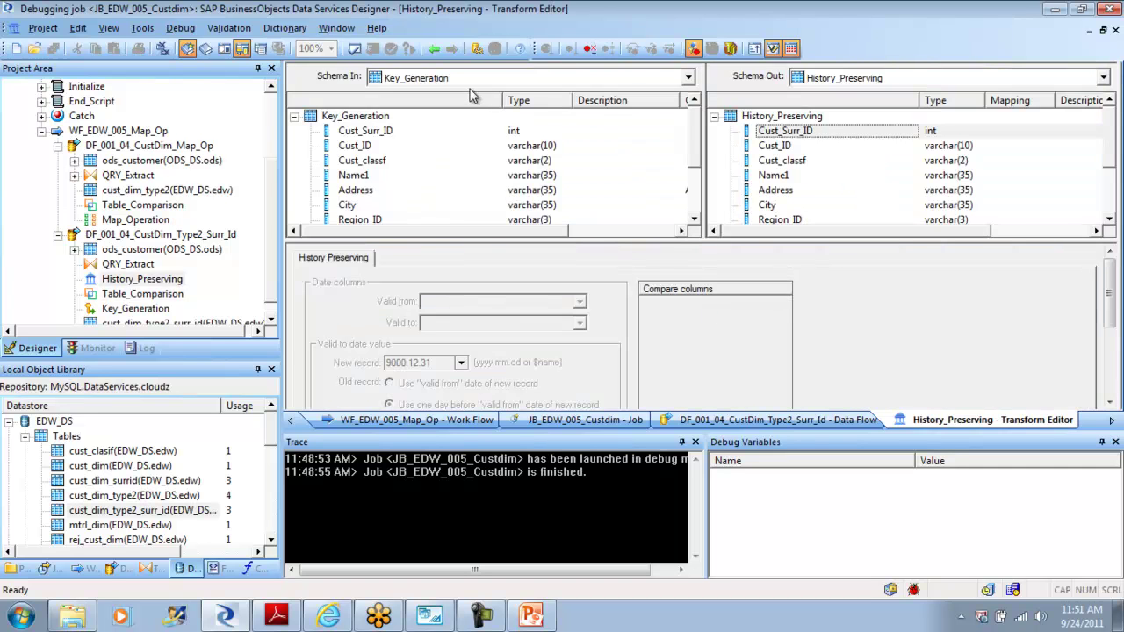
pyautogui.click(434, 50)
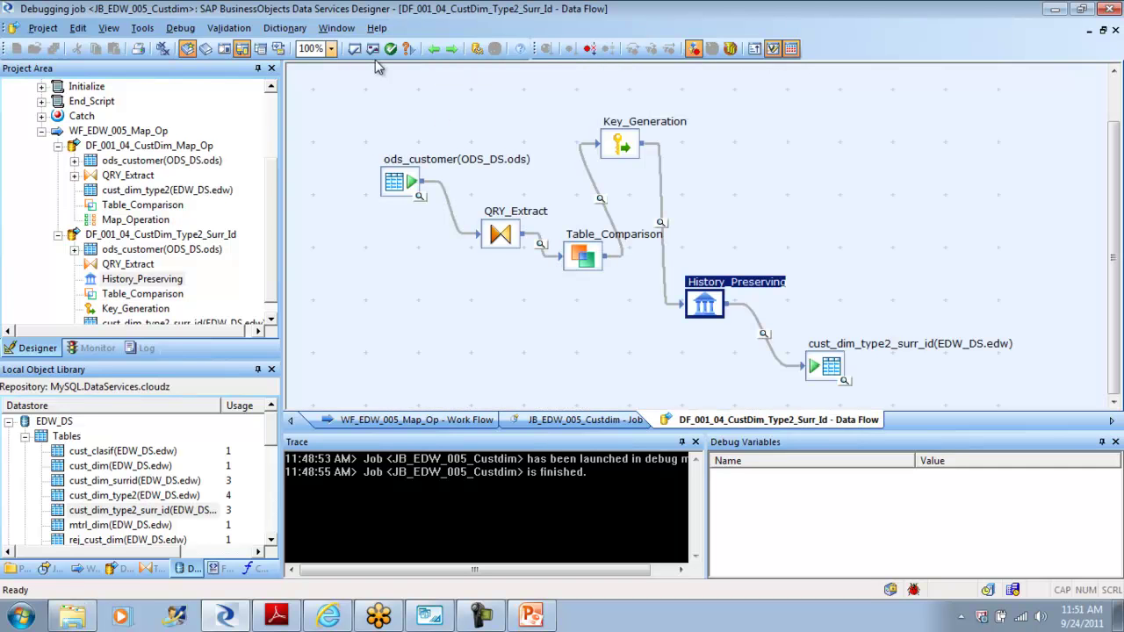
# Step: Stop debugging, delete the old Key_Generation and target link, and link Table_Comparison to History_Preserving
pyautogui.click(181, 28)
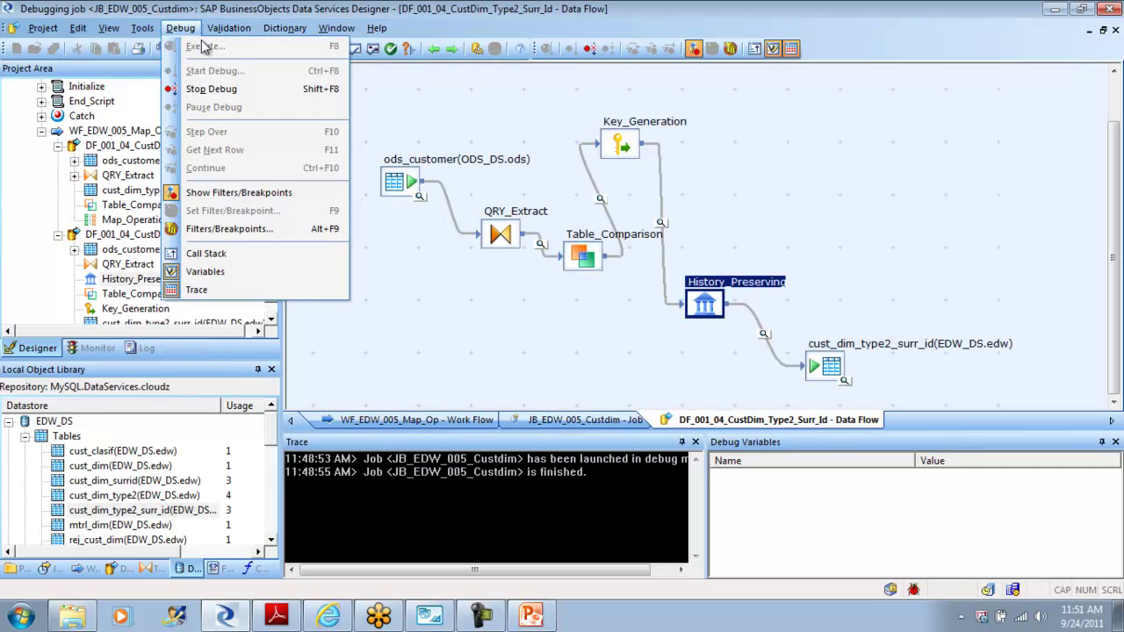
pyautogui.click(227, 89)
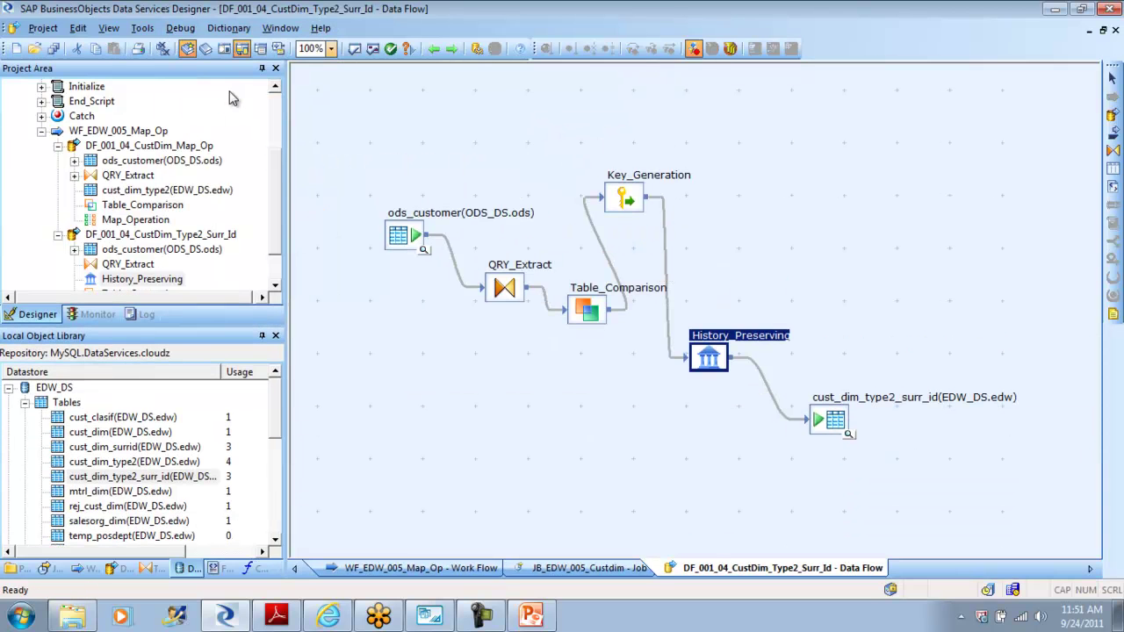
pyautogui.click(584, 393)
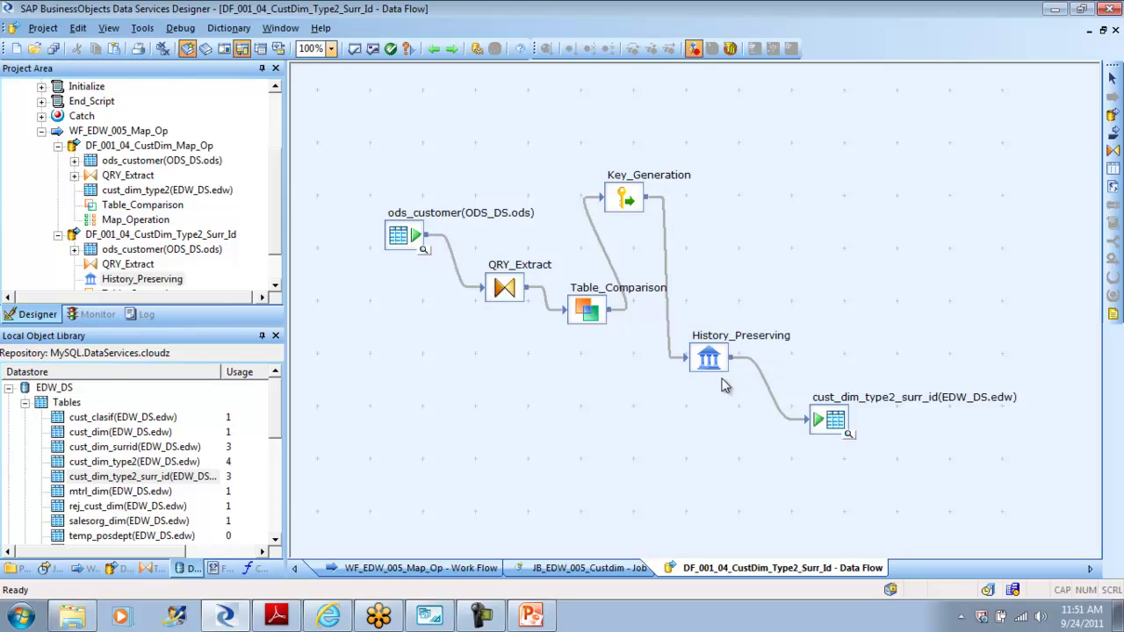
pyautogui.click(631, 198)
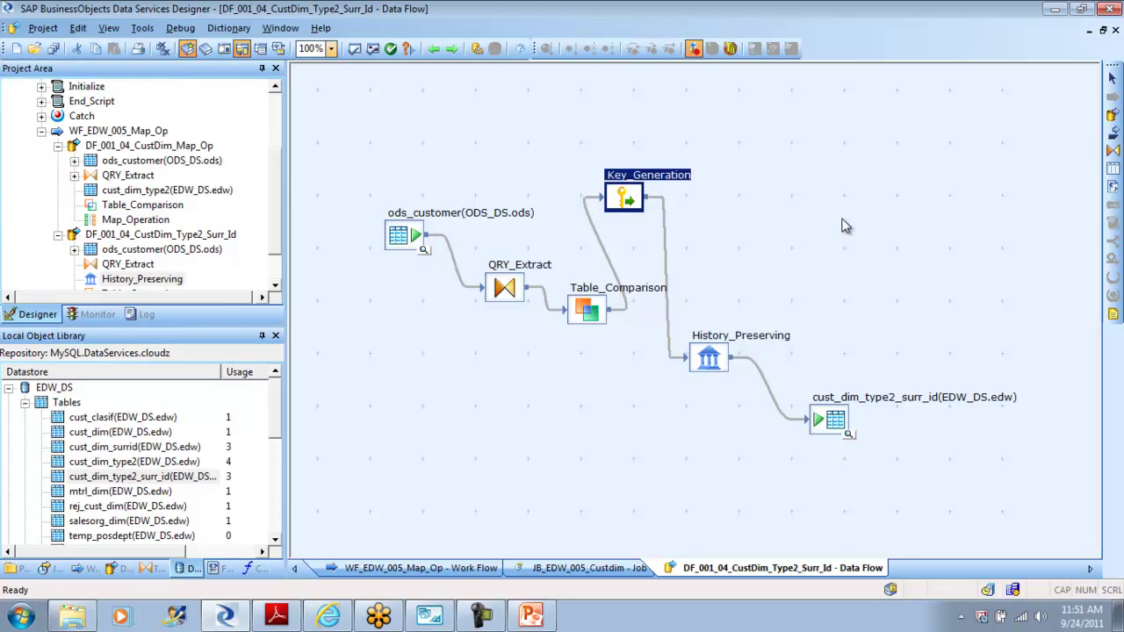
pyautogui.press('Delete')
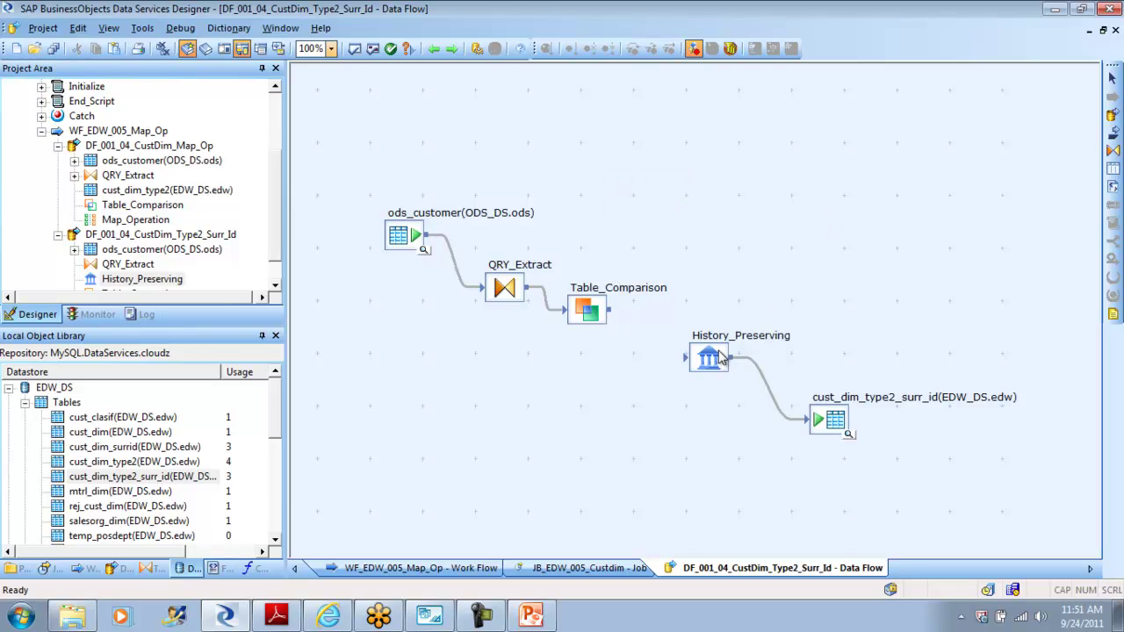
pyautogui.click(758, 369)
pyautogui.press('Delete')
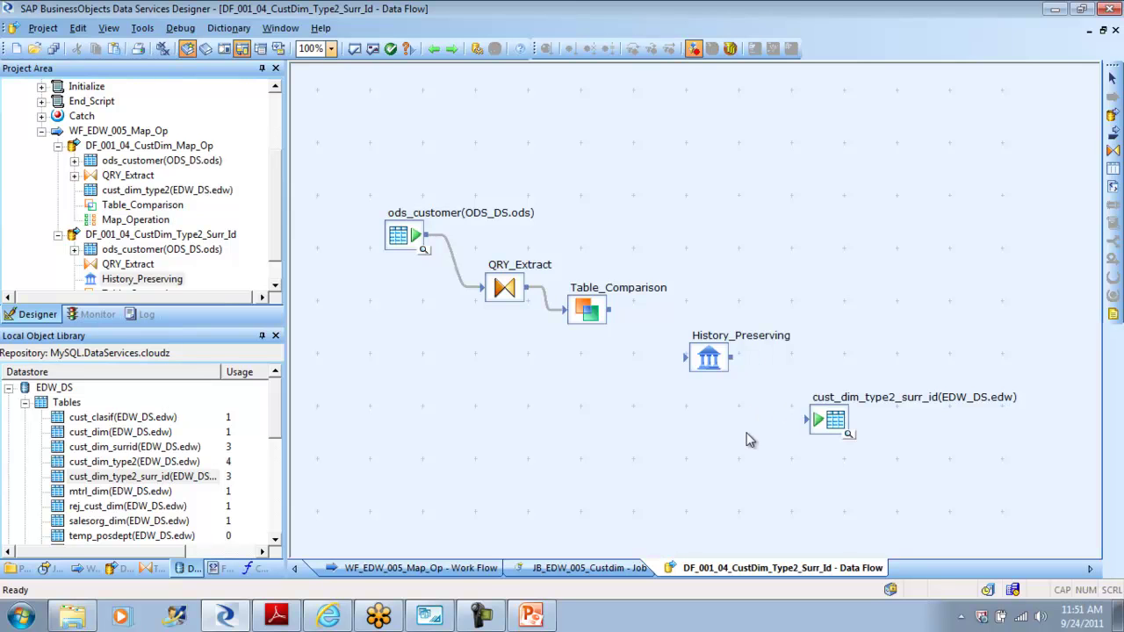
pyautogui.moveTo(713, 368); pyautogui.dragTo(720, 260)
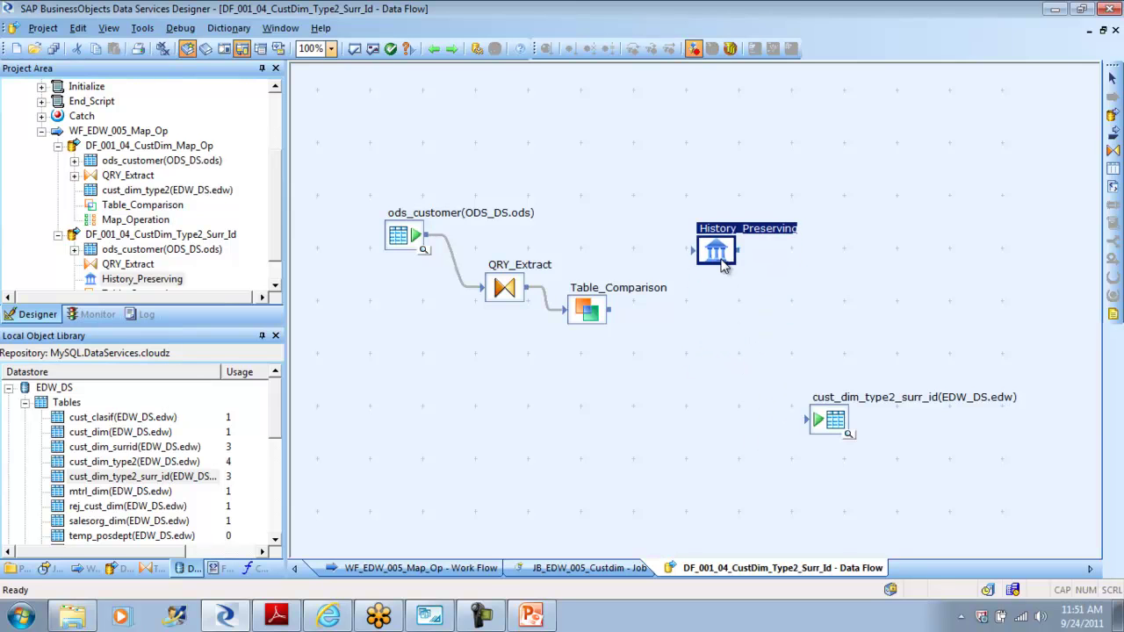
pyautogui.moveTo(609, 310); pyautogui.dragTo(696, 251)
pyautogui.moveTo(832, 419); pyautogui.dragTo(848, 302)
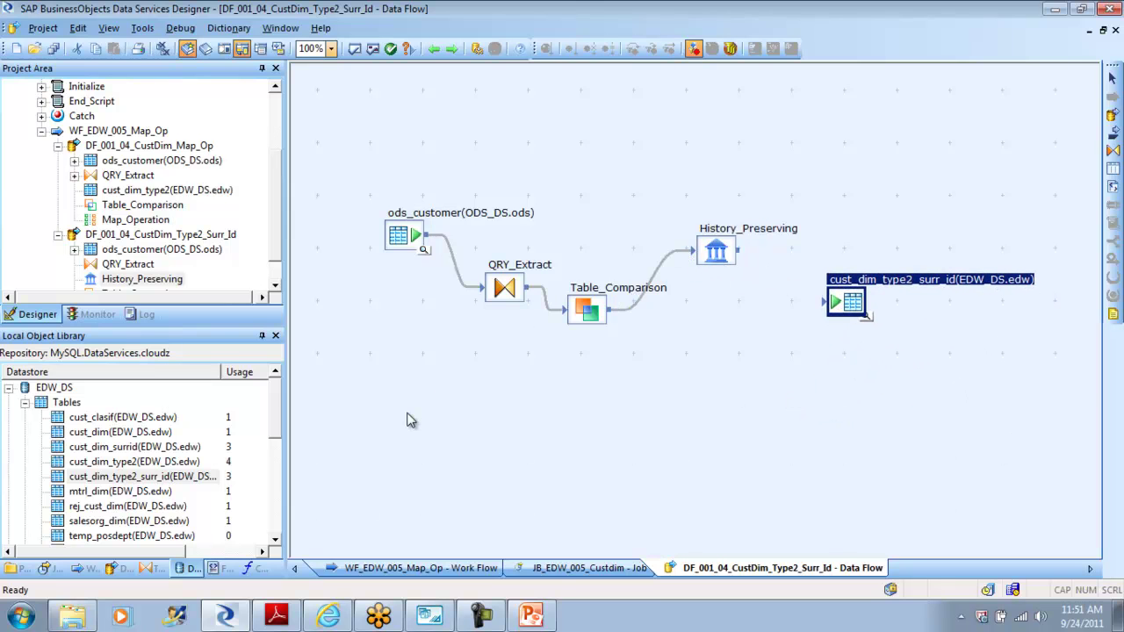
# Step: Add a new Key_Generation and connect History_Preserving → Key_Generation → cust_dim_type2_surr_id
pyautogui.click(157, 568)
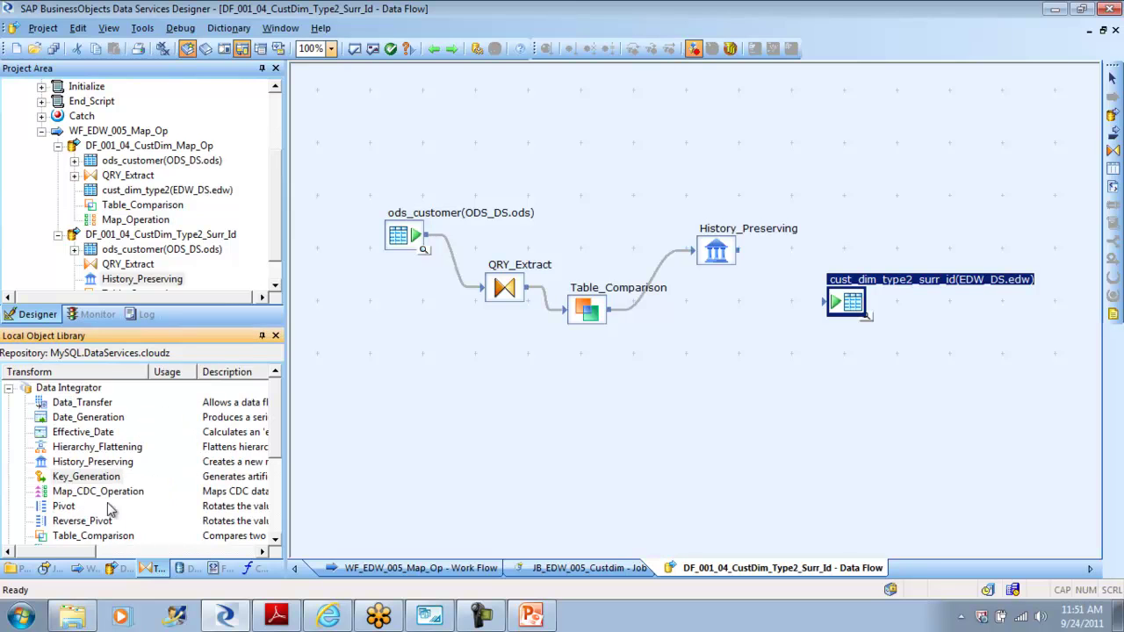
pyautogui.moveTo(84, 480); pyautogui.dragTo(808, 105)
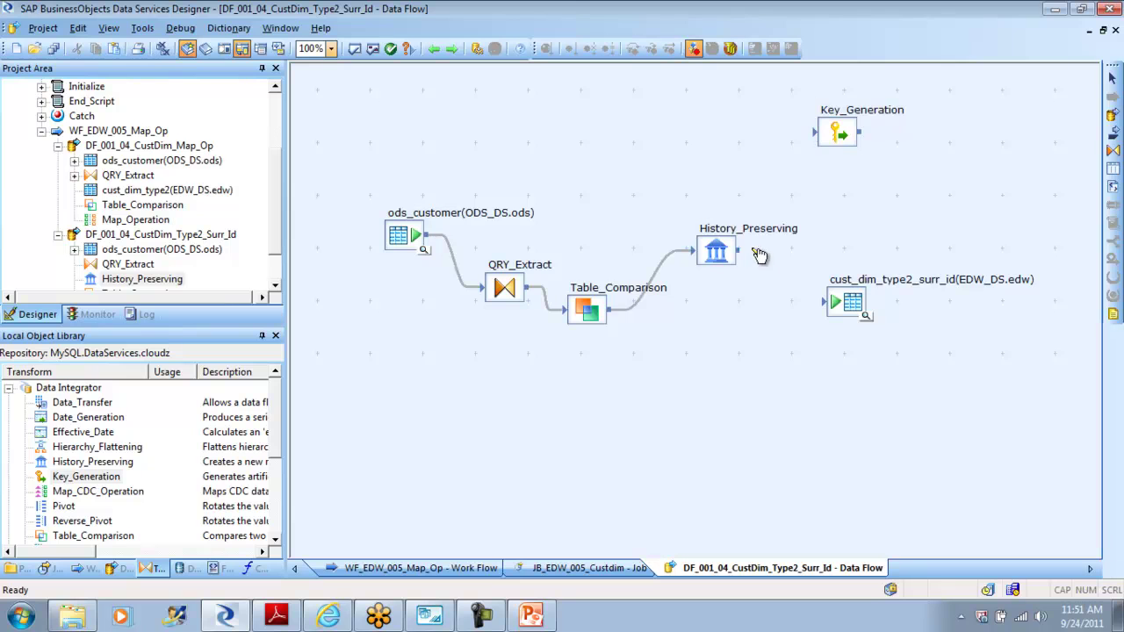
pyautogui.moveTo(742, 253)
pyautogui.mouseDown()
pyautogui.moveTo(808, 132)
pyautogui.moveTo(818, 134)
pyautogui.moveTo(848, 184)
pyautogui.moveTo(832, 321)
pyautogui.moveTo(902, 282)
pyautogui.mouseUp()
pyautogui.moveTo(840, 140); pyautogui.dragTo(830, 167)
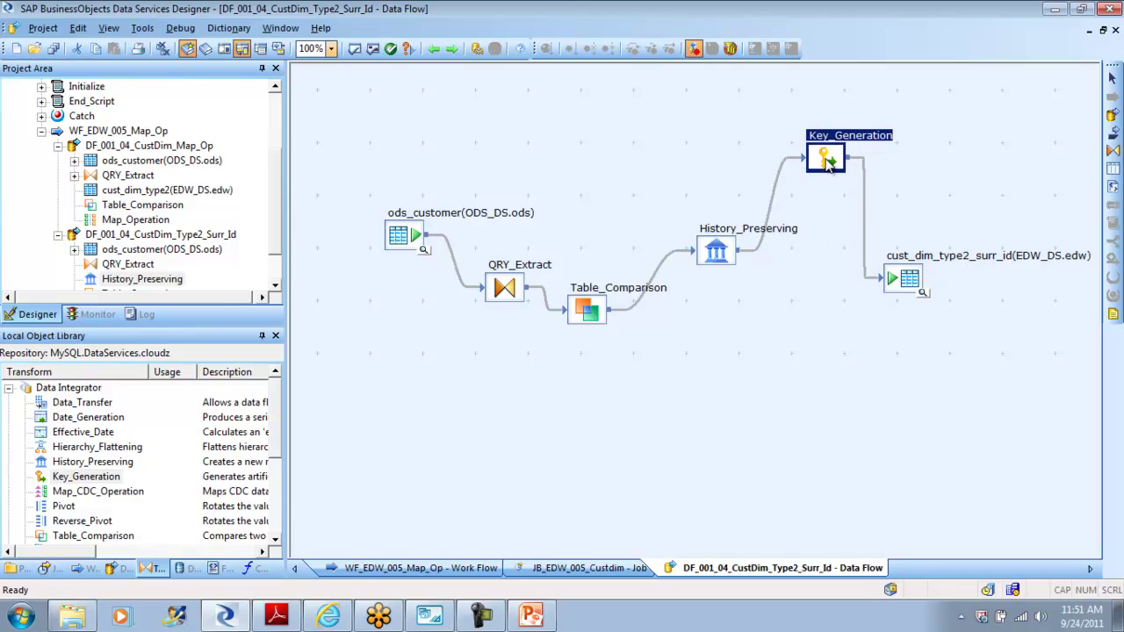
# Step: Set Key_Generation's table to EDW_DS cust_dim_type2_surr_id for the Cust_Surr_ID keys
pyautogui.doubleClick(826, 160)
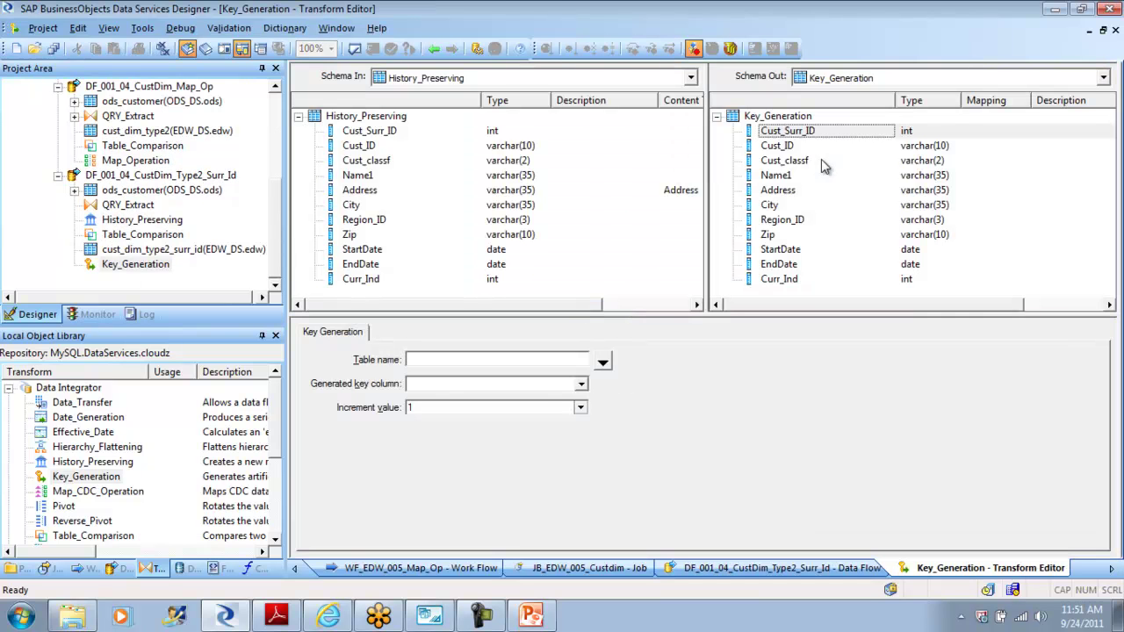
pyautogui.click(602, 362)
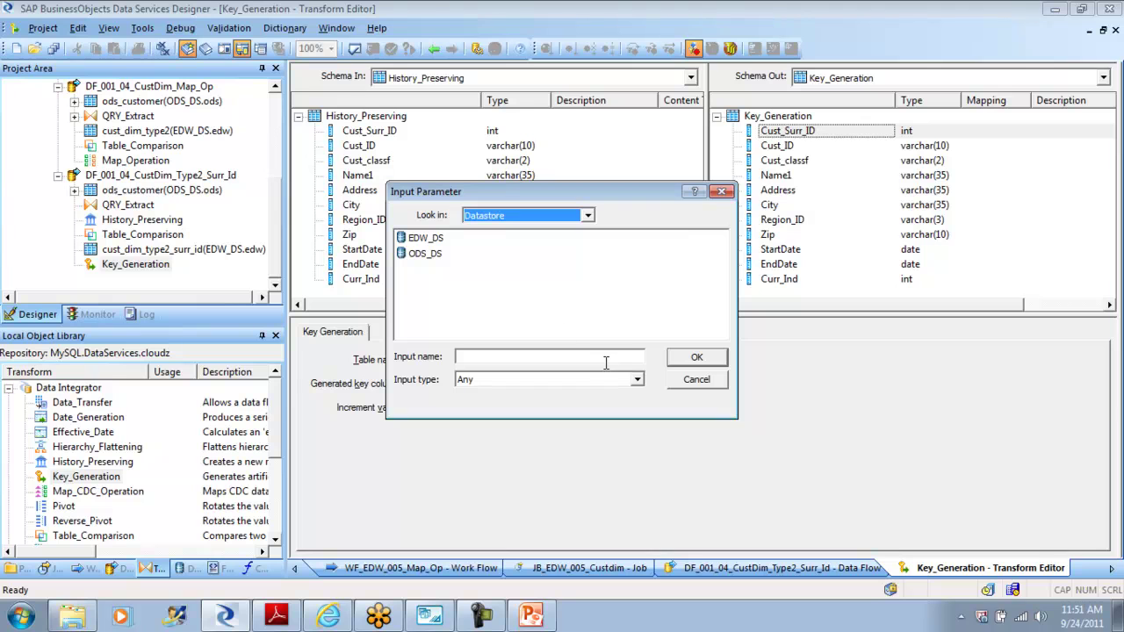
pyautogui.doubleClick(431, 239)
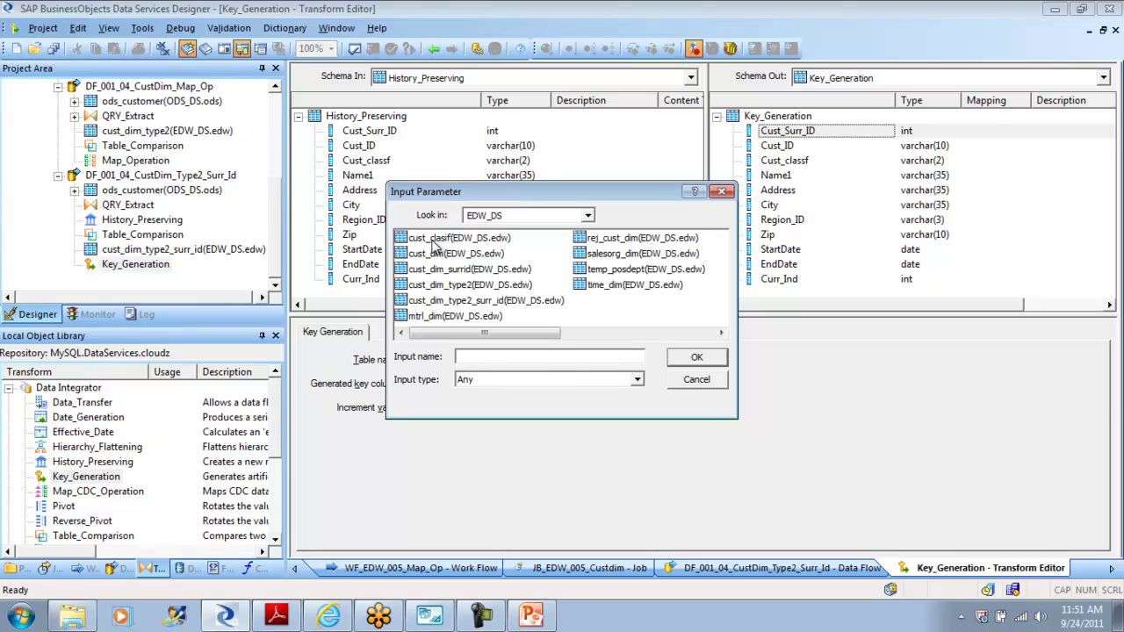
pyautogui.click(508, 302)
pyautogui.click(697, 359)
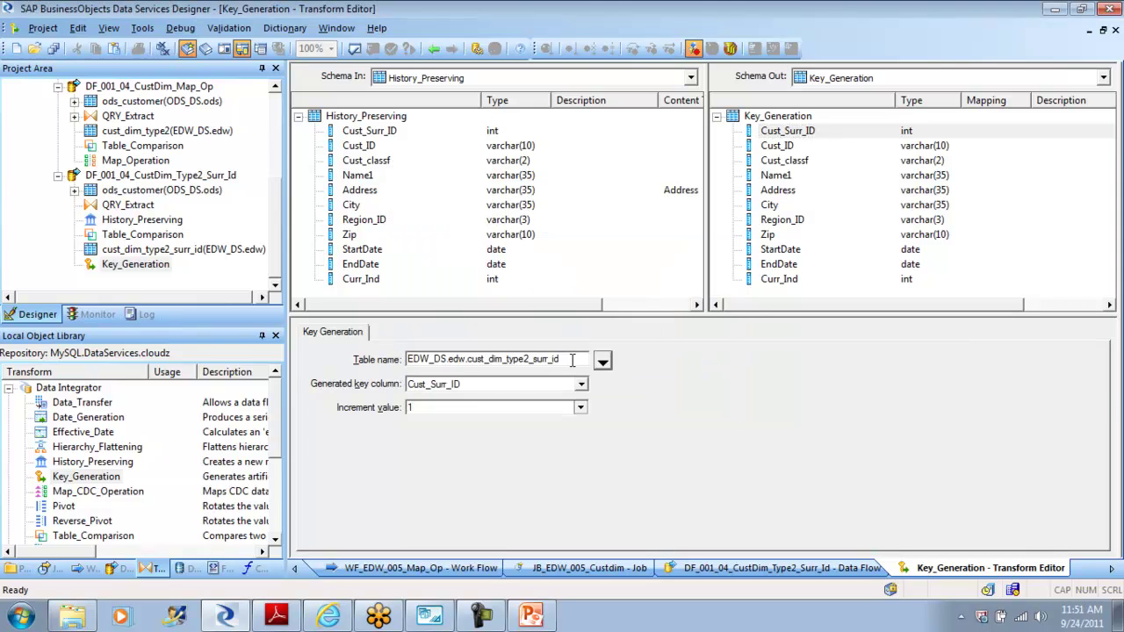
pyautogui.click(434, 49)
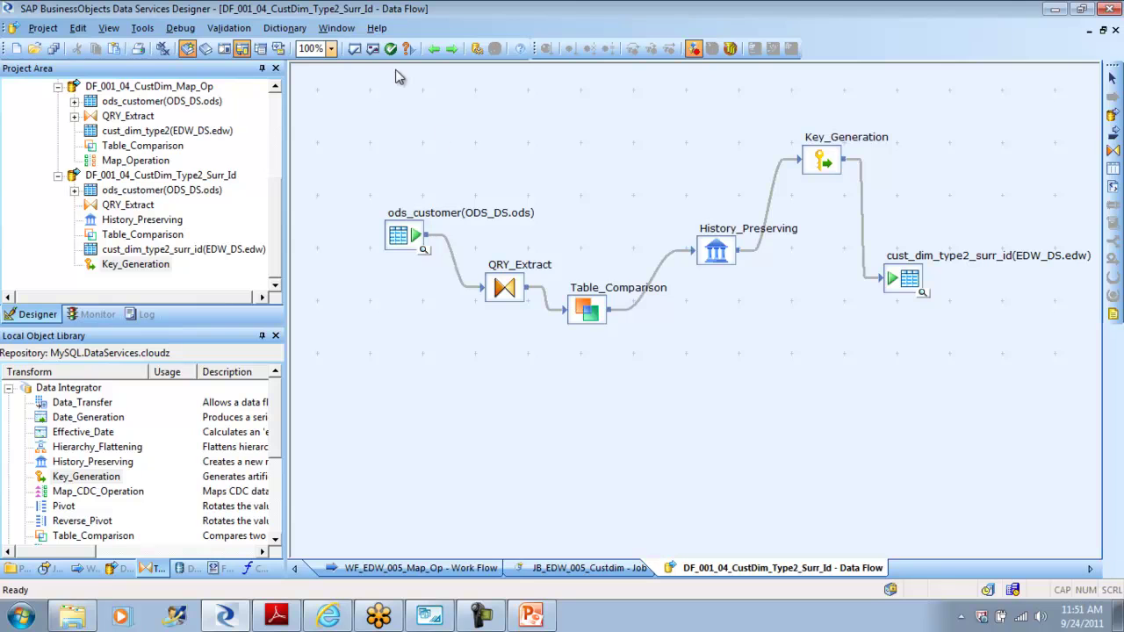
# Step: Validate the data flow, rearrange Key_Generation and History_Preserving, and revalidate with no errors
pyautogui.click(373, 49)
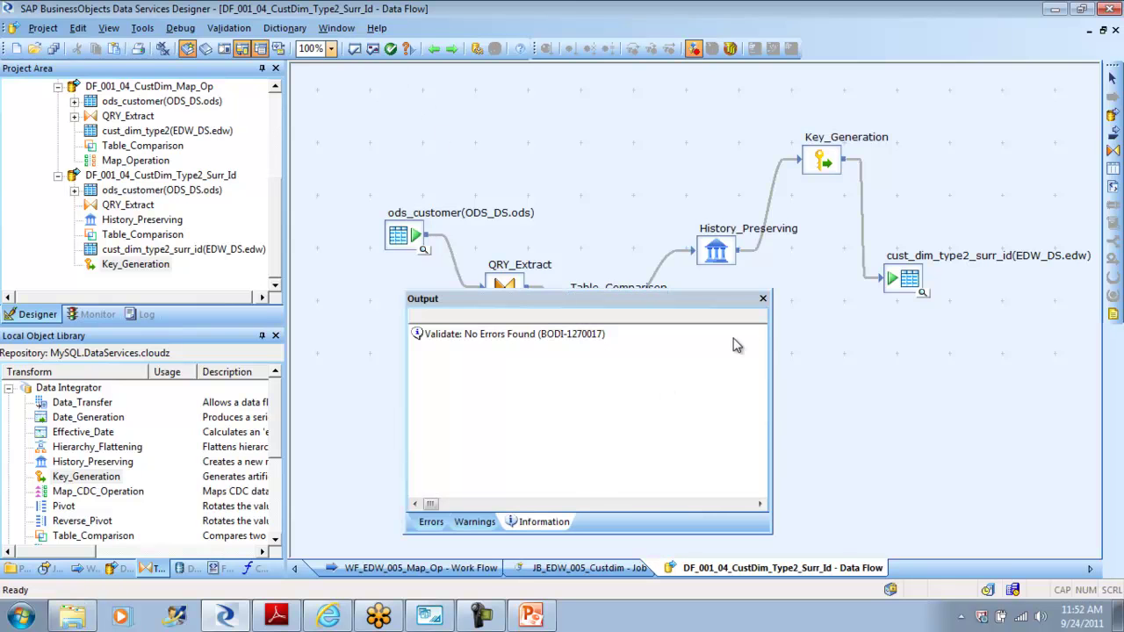
pyautogui.click(763, 299)
pyautogui.moveTo(825, 165); pyautogui.dragTo(784, 332)
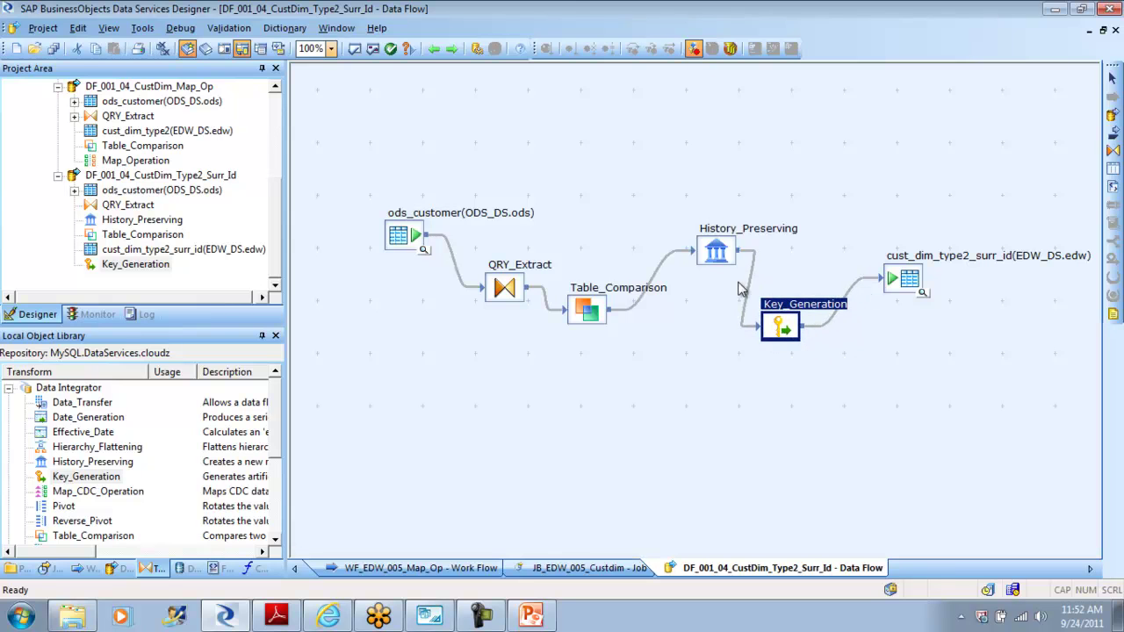
pyautogui.moveTo(714, 255); pyautogui.dragTo(687, 233)
pyautogui.click(768, 388)
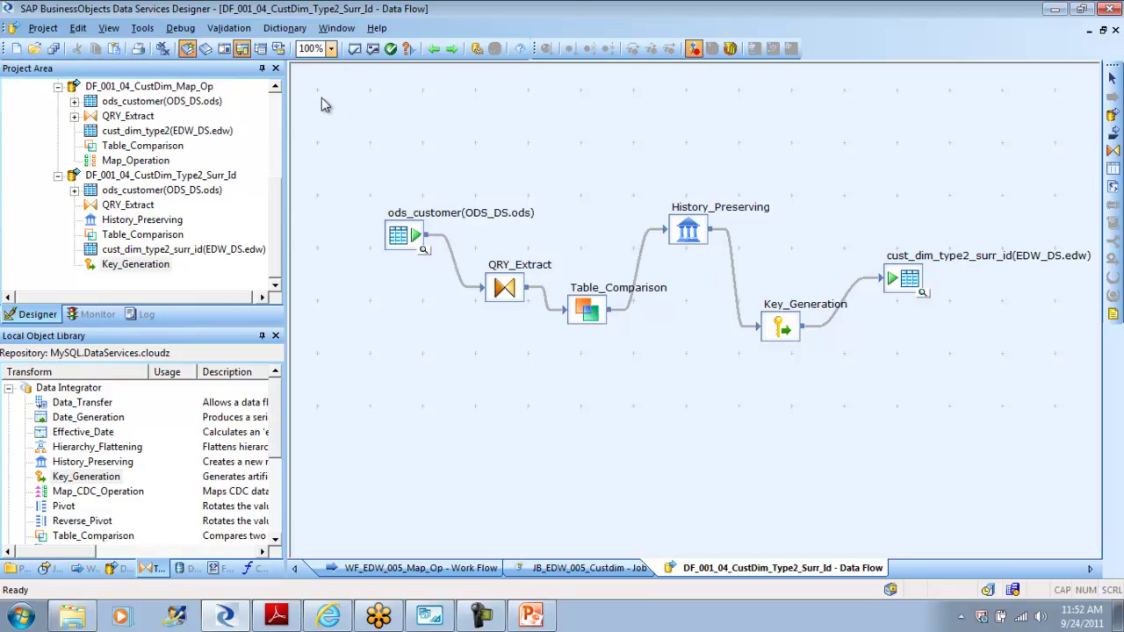
pyautogui.click(372, 48)
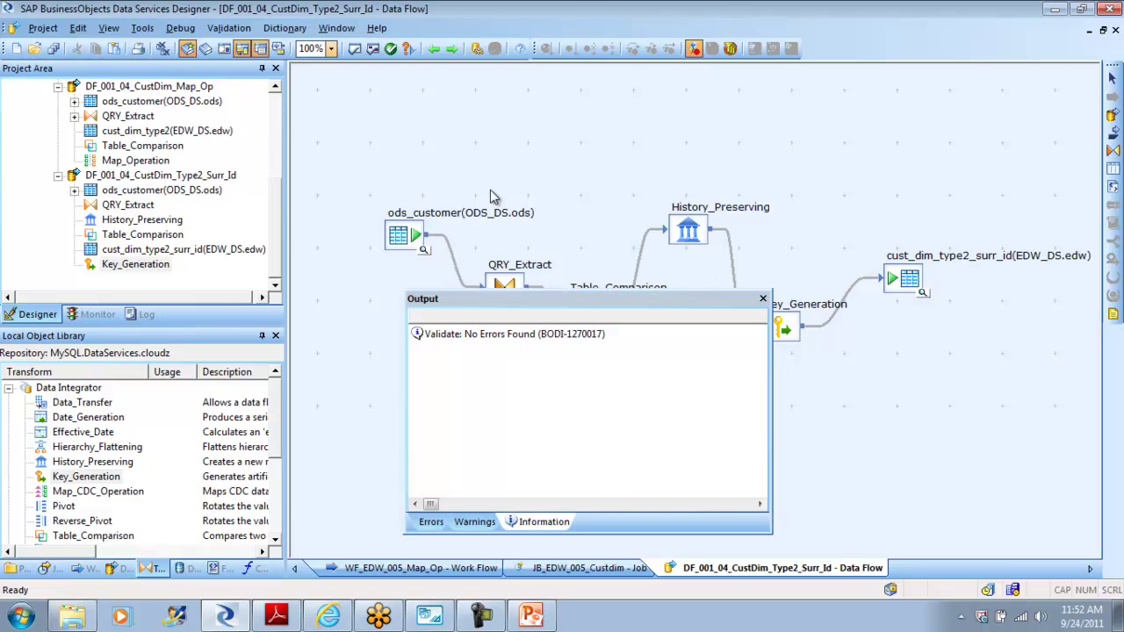
pyautogui.click(763, 299)
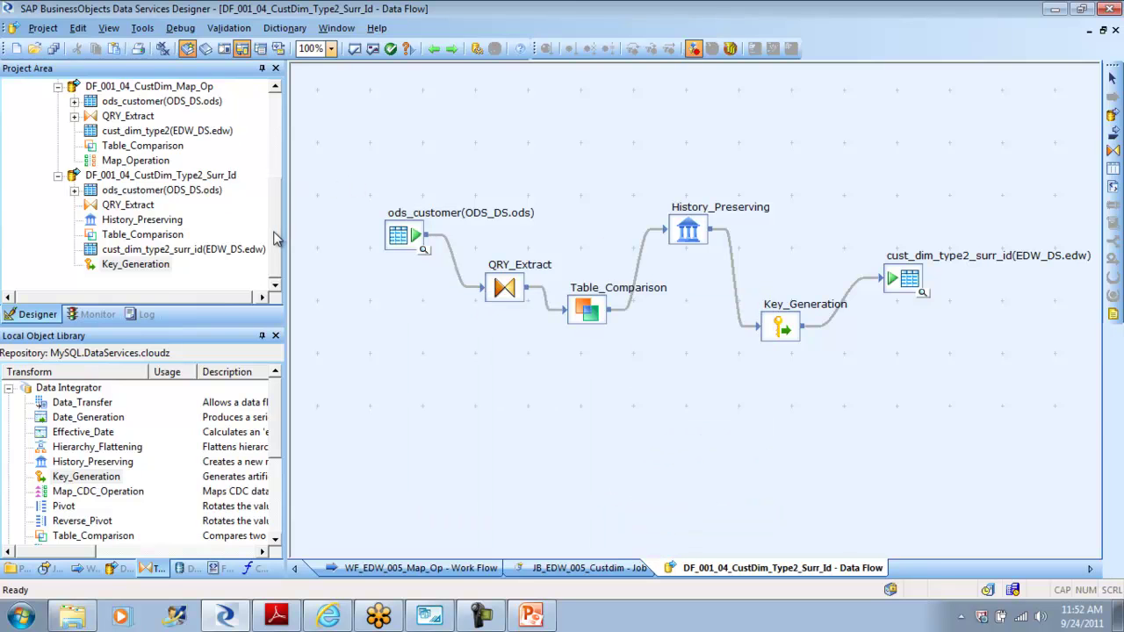
pyautogui.moveTo(276, 237); pyautogui.dragTo(277, 125)
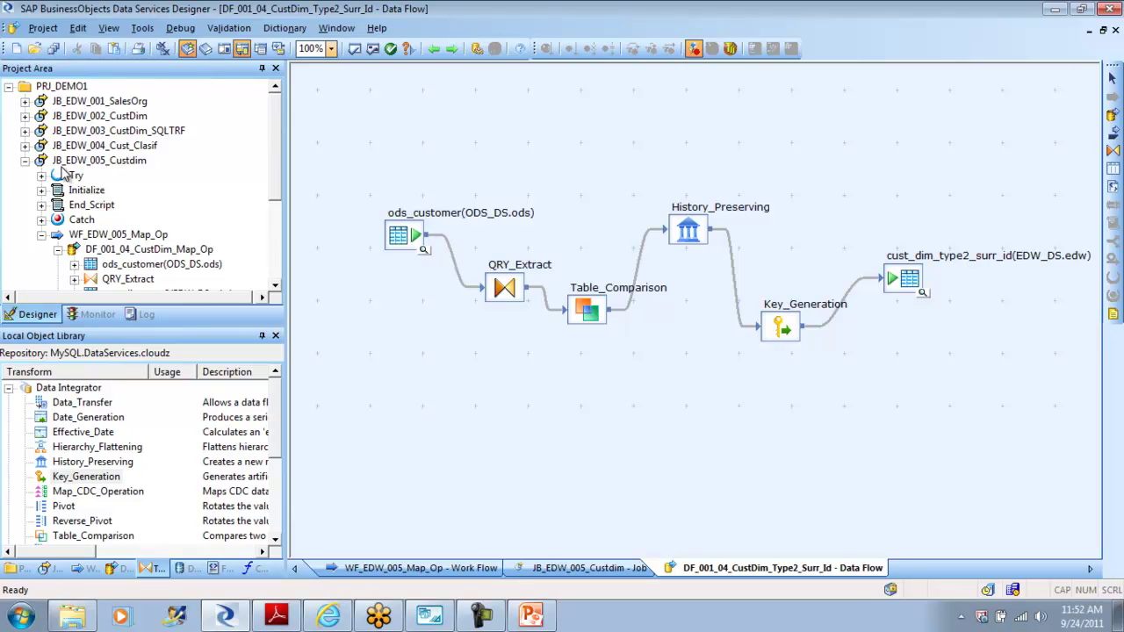
# Step: Select the JB_EDW_005_Custdim job, then switch to the ods_customer table in MySQL Workbench
pyautogui.click(25, 161)
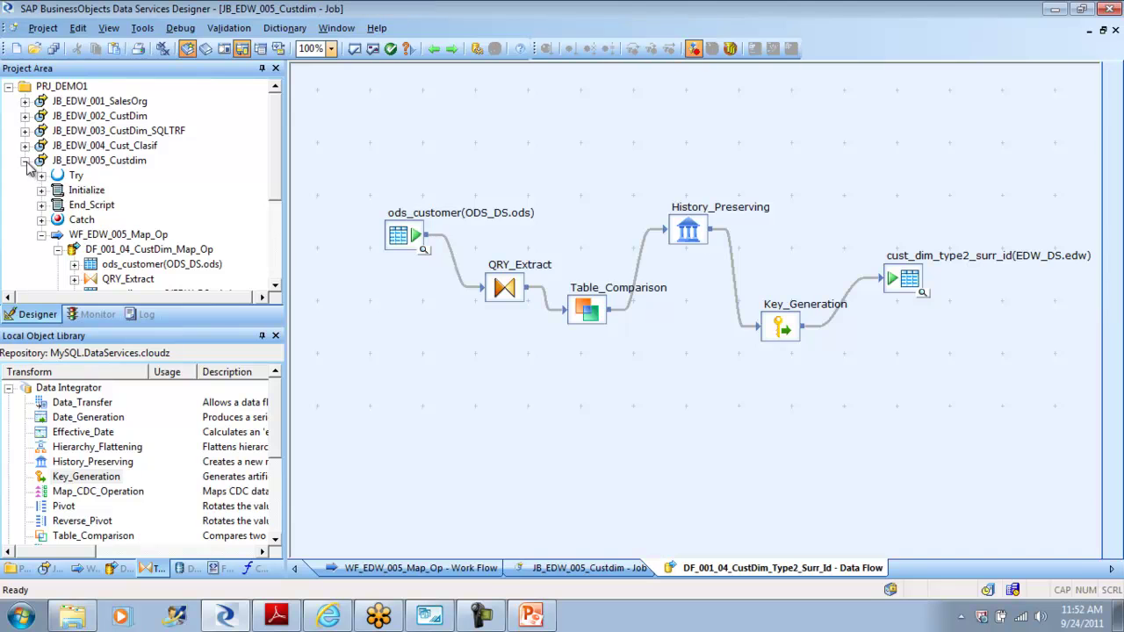
pyautogui.rightClick(90, 167)
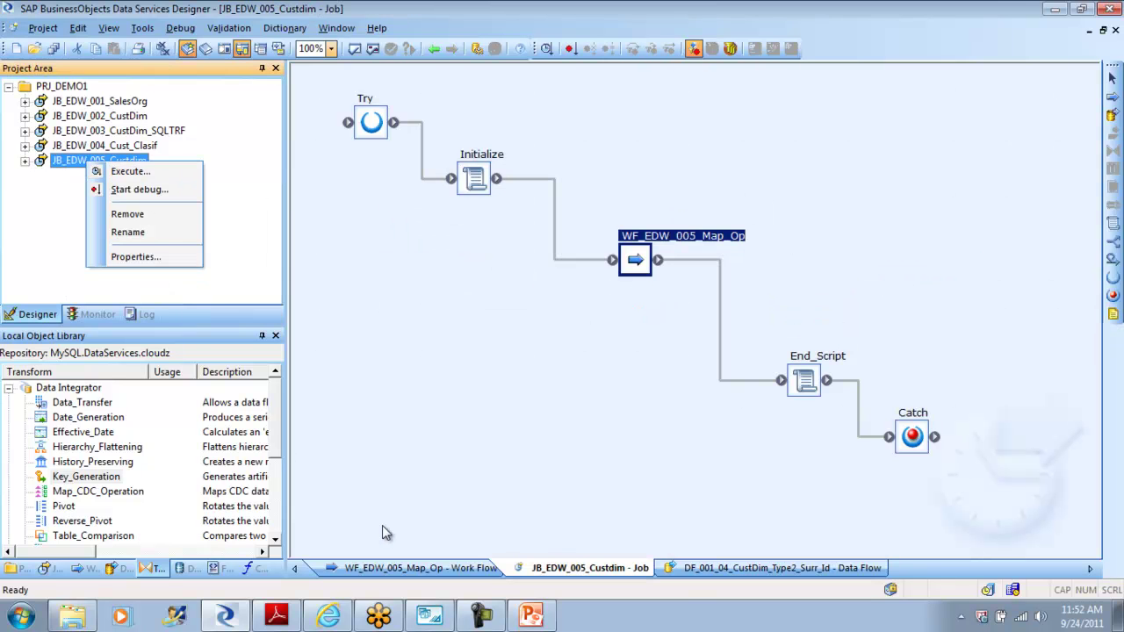
pyautogui.click(432, 615)
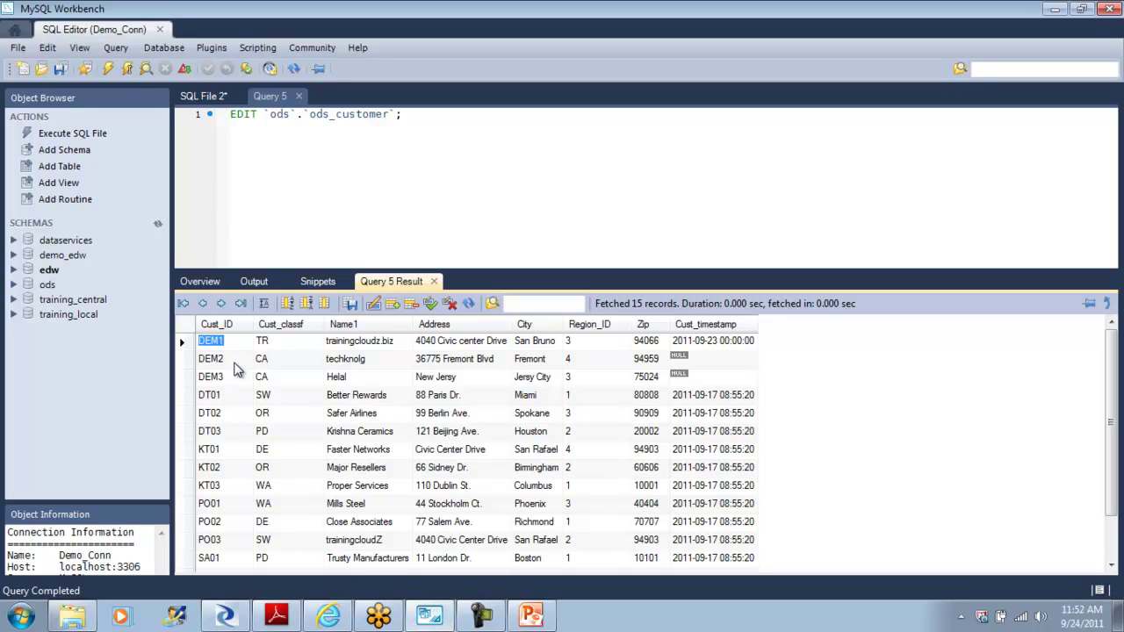
# Step: Change DEM1's City to San Rafael and Zip to 94949, apply it, and return to Designer
pyautogui.click(536, 341)
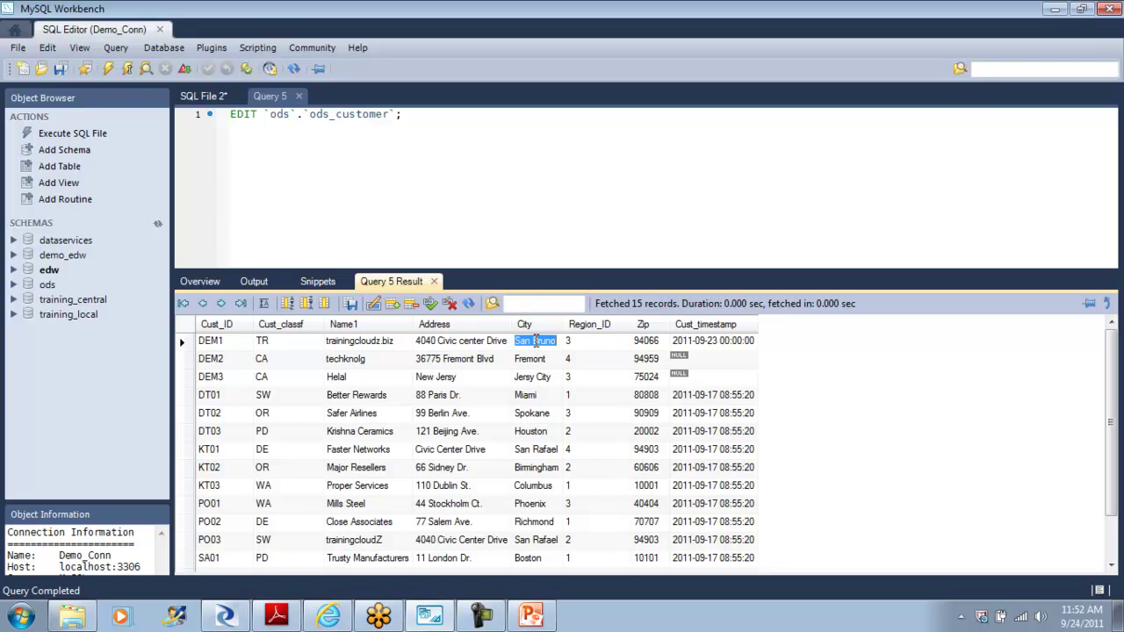
pyautogui.write('San Rafael')
pyautogui.press('Tab')
pyautogui.press('Tab')
pyautogui.write('94')
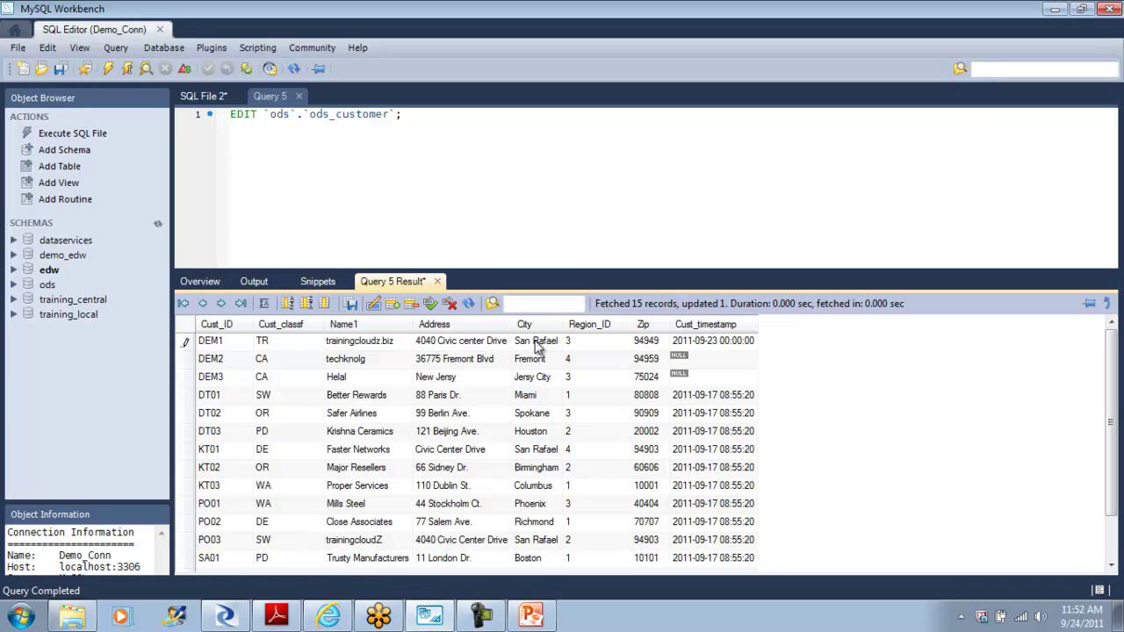
pyautogui.click(432, 305)
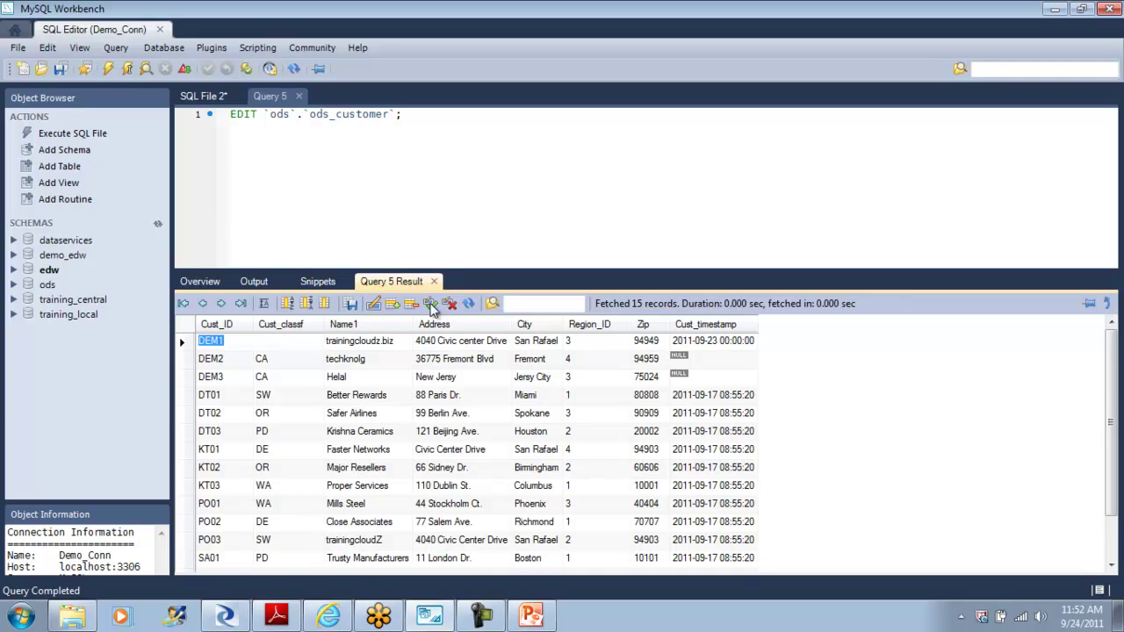
pyautogui.click(225, 617)
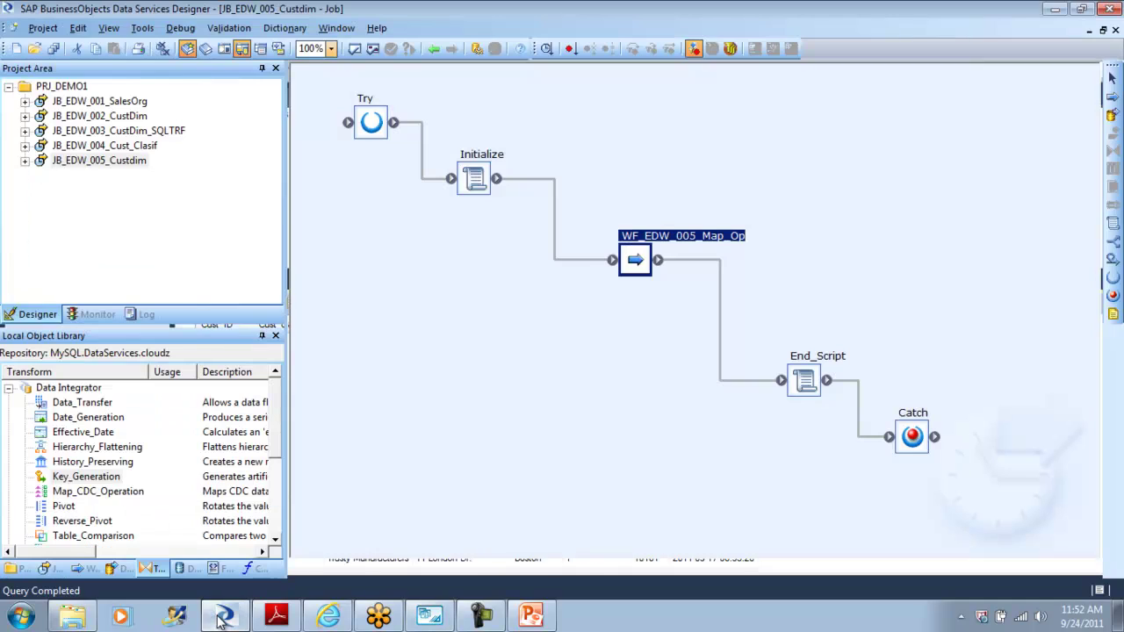
# Step: Validate all objects, then execute JB_EDW_005_Custdim, saving changes and keeping default execution settings
pyautogui.click(373, 50)
pyautogui.click(764, 301)
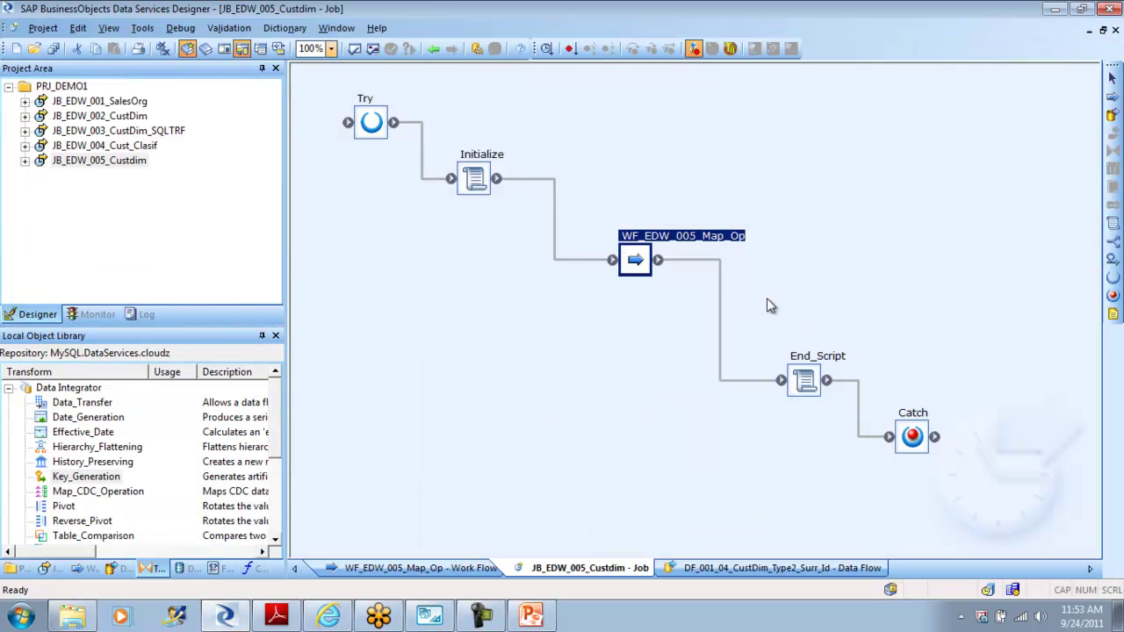
pyautogui.rightClick(114, 161)
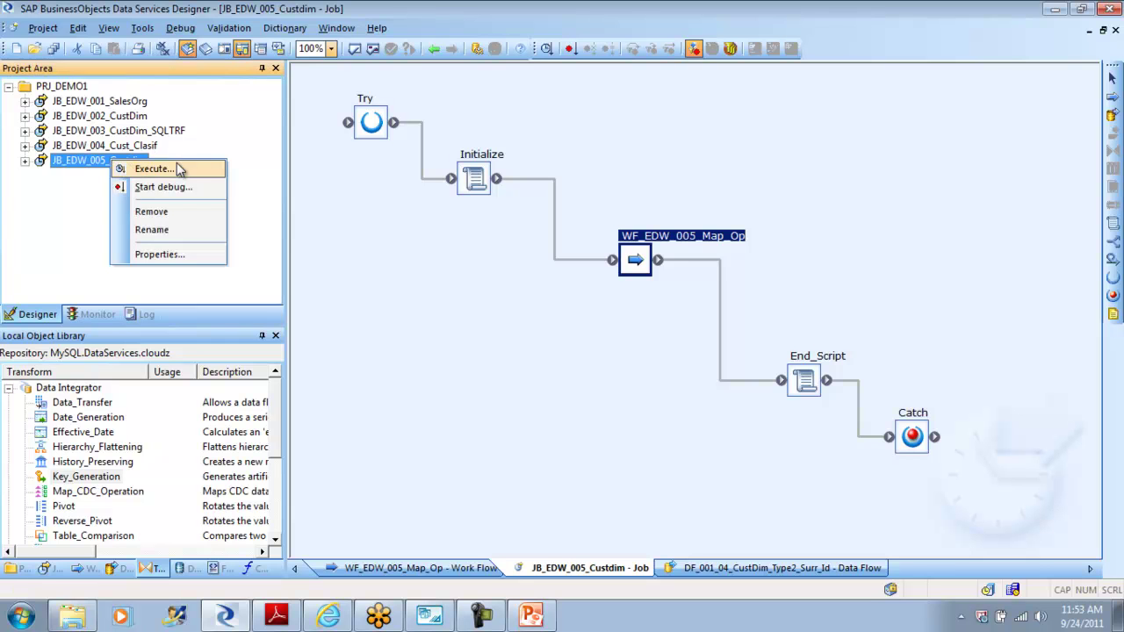
pyautogui.click(174, 170)
pyautogui.click(448, 398)
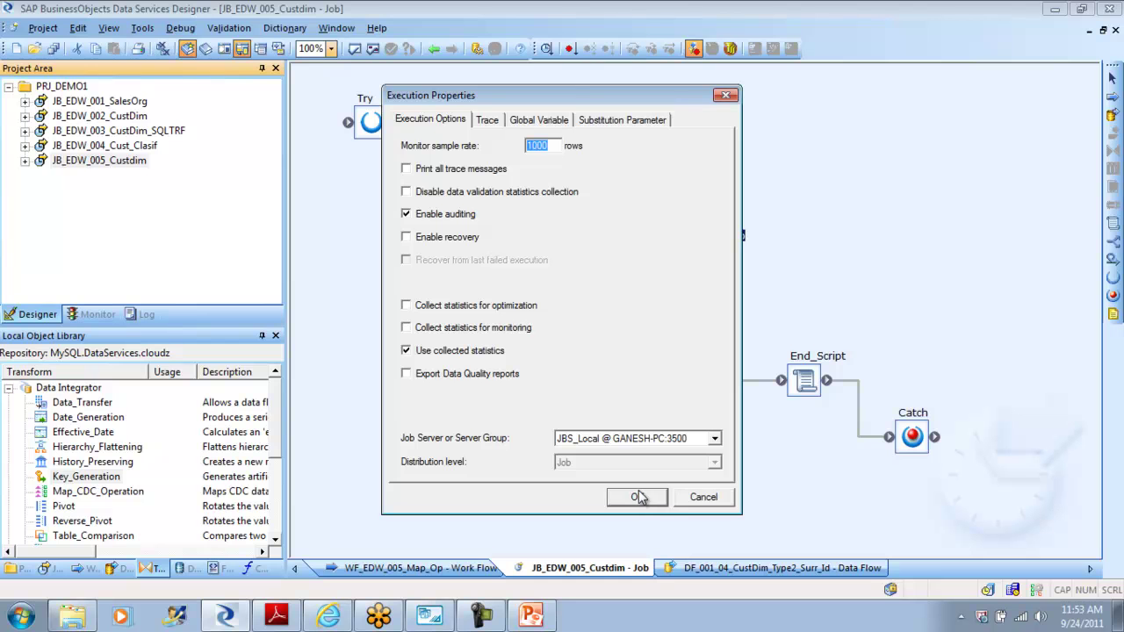
pyautogui.click(660, 499)
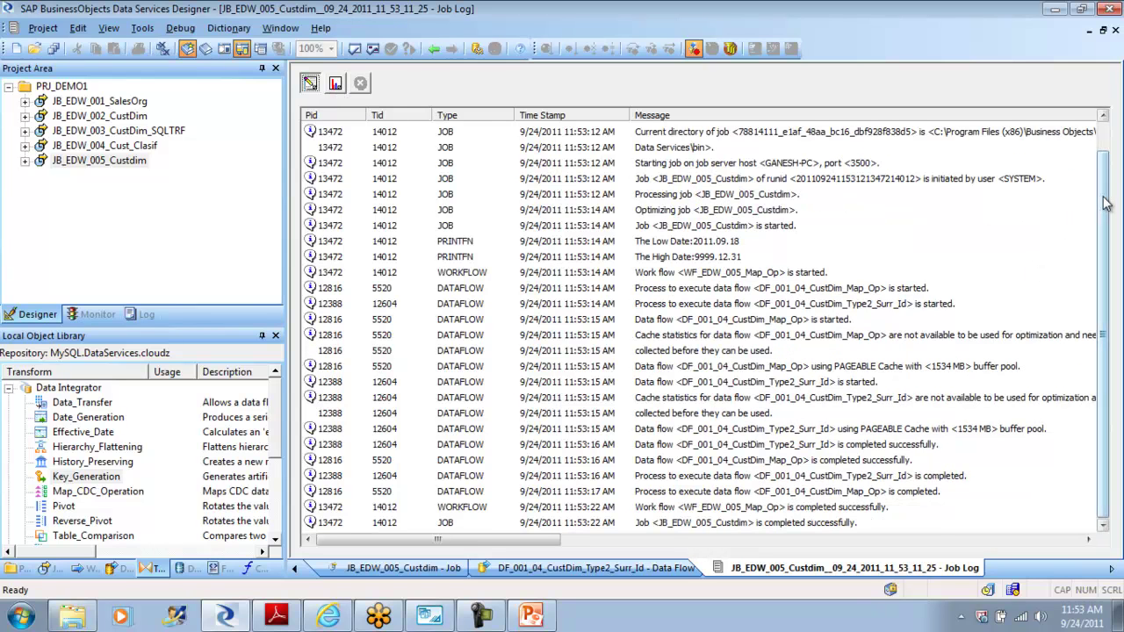
# Step: Check the run's row counts, then open DF_001_04_CustDim_Type2_Surr_Id through WF_EDW_005_Map_Op
pyautogui.click(335, 83)
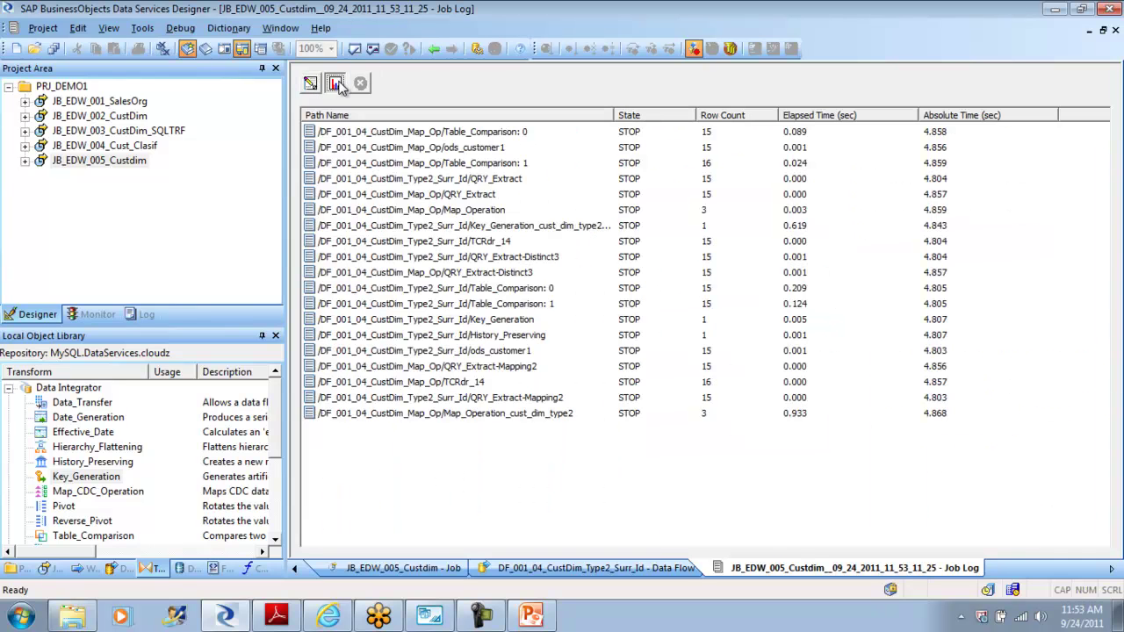
pyautogui.click(434, 48)
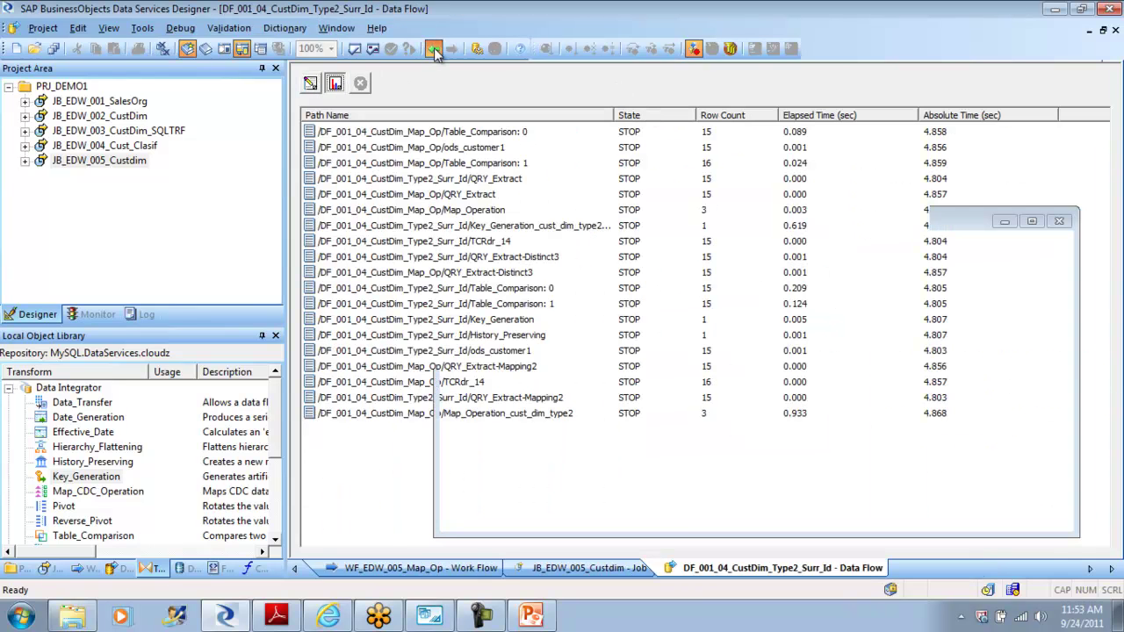
pyautogui.click(434, 48)
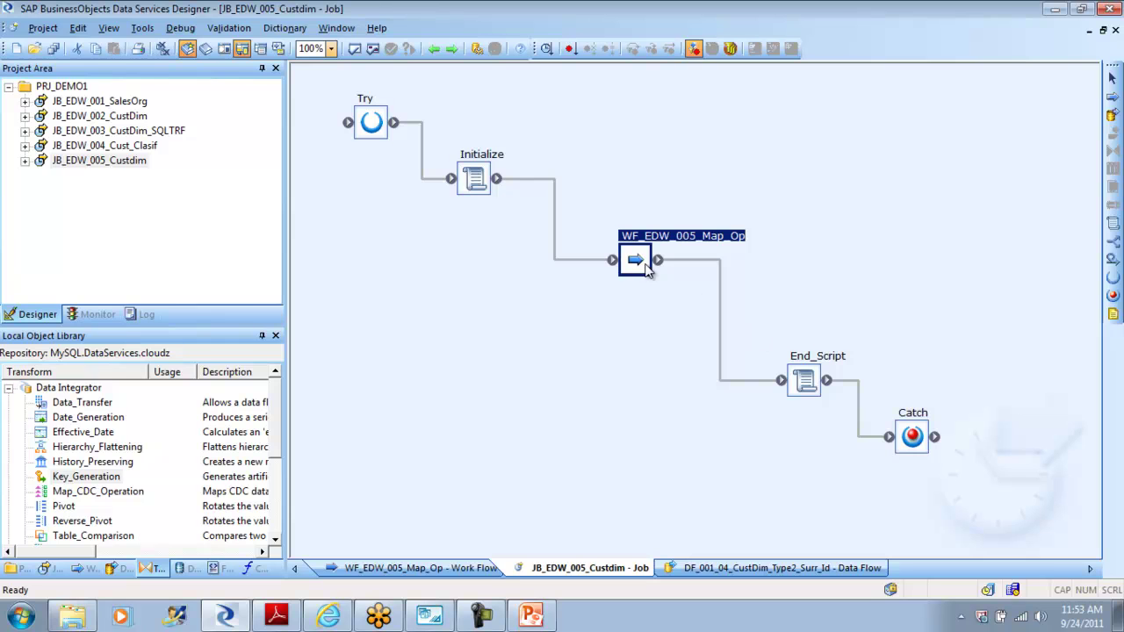
pyautogui.doubleClick(646, 270)
pyautogui.doubleClick(538, 377)
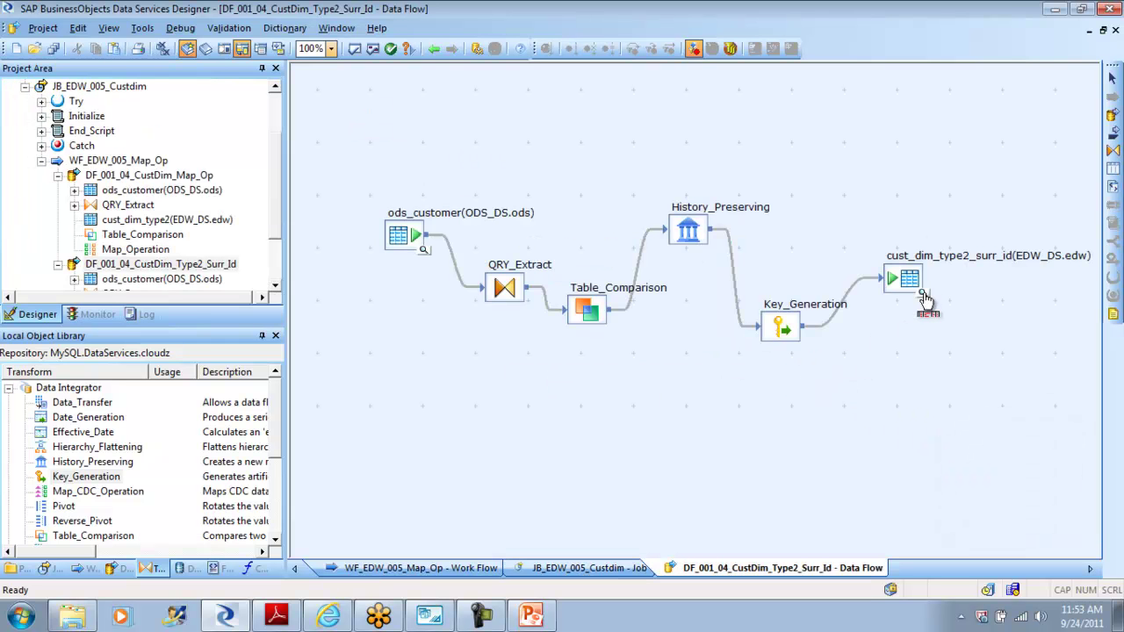
pyautogui.click(925, 299)
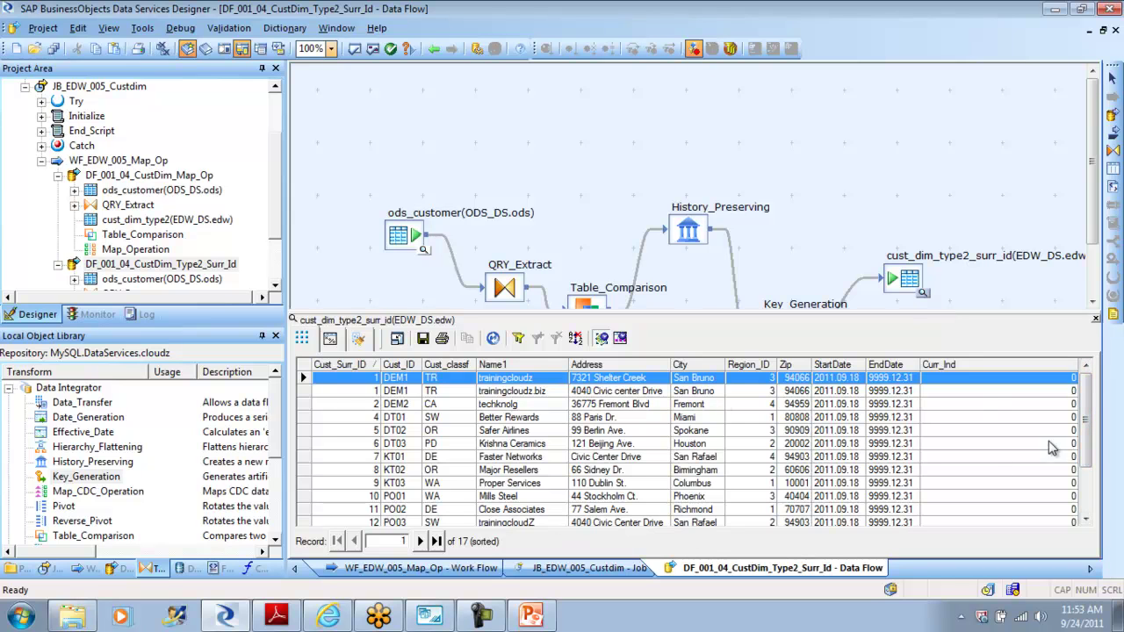
pyautogui.click(1090, 474)
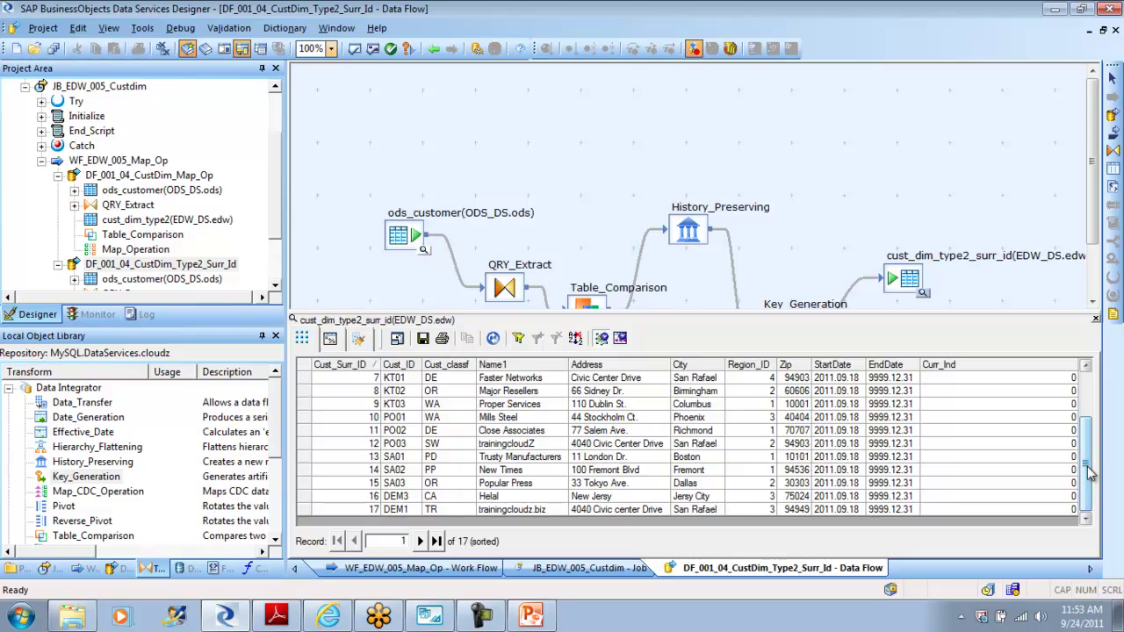
pyautogui.click(304, 510)
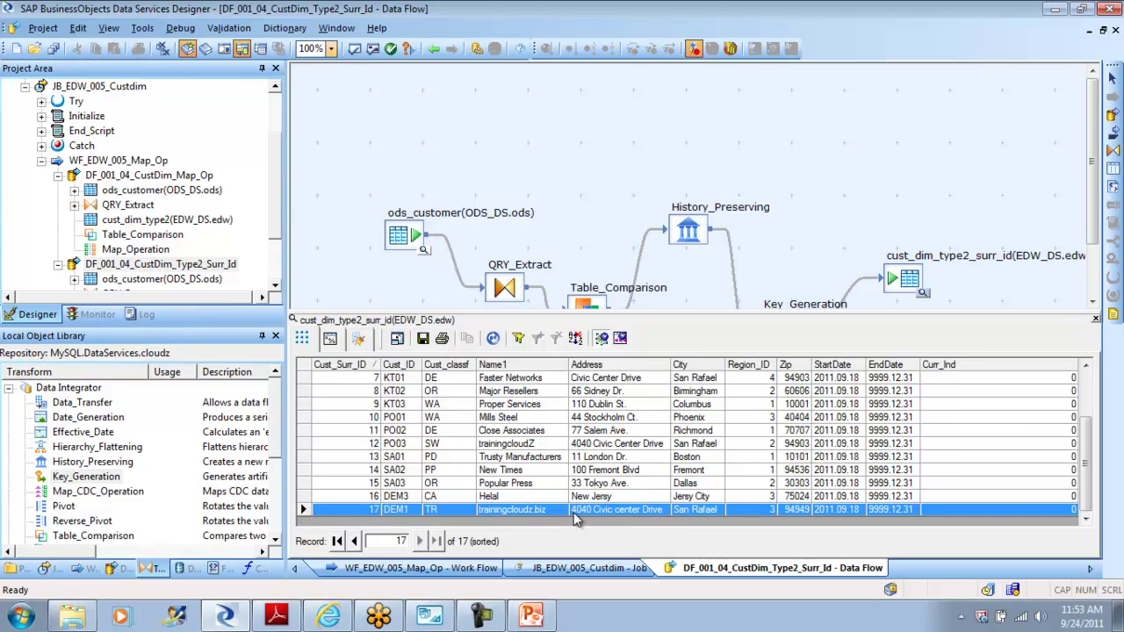
pyautogui.click(603, 514)
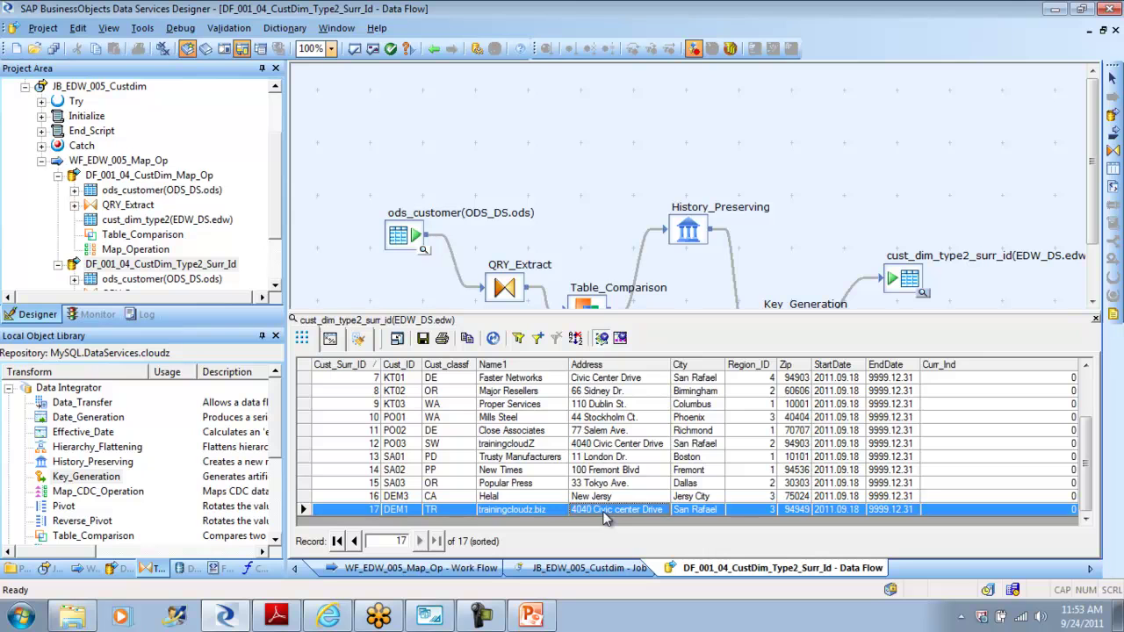
pyautogui.click(703, 514)
pyautogui.click(764, 514)
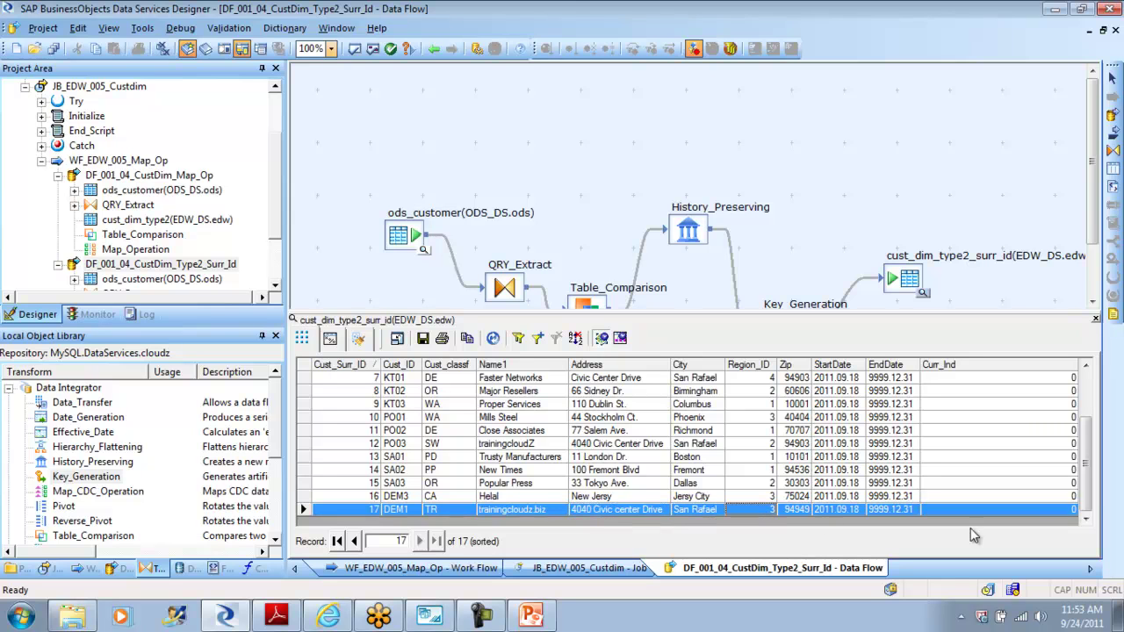
pyautogui.scroll(2, 1094, 496)
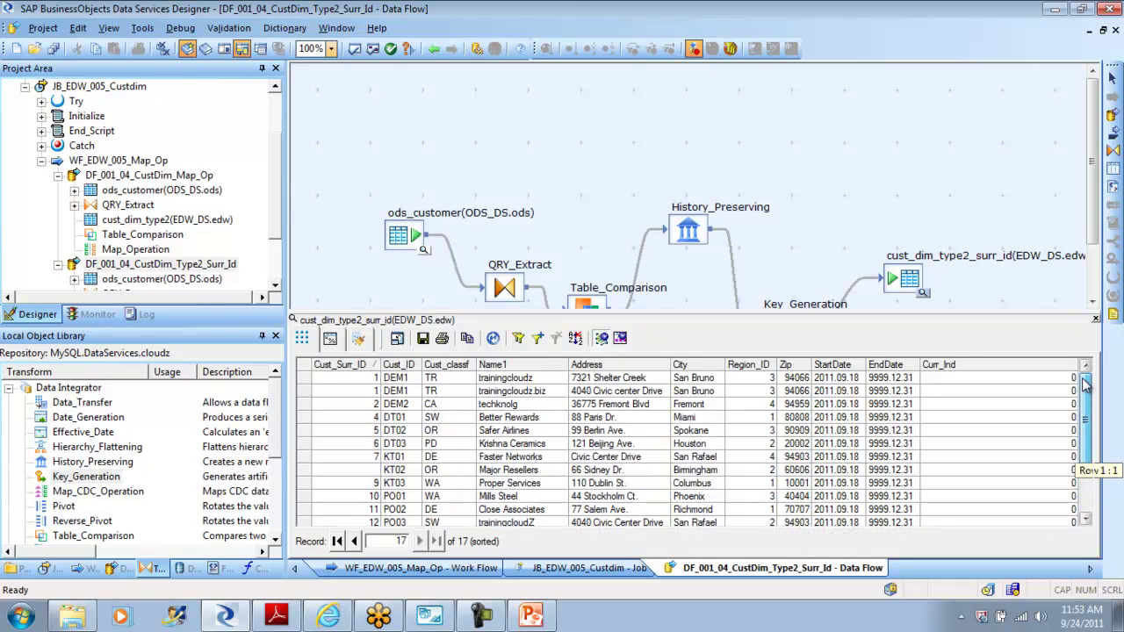
pyautogui.click(304, 391)
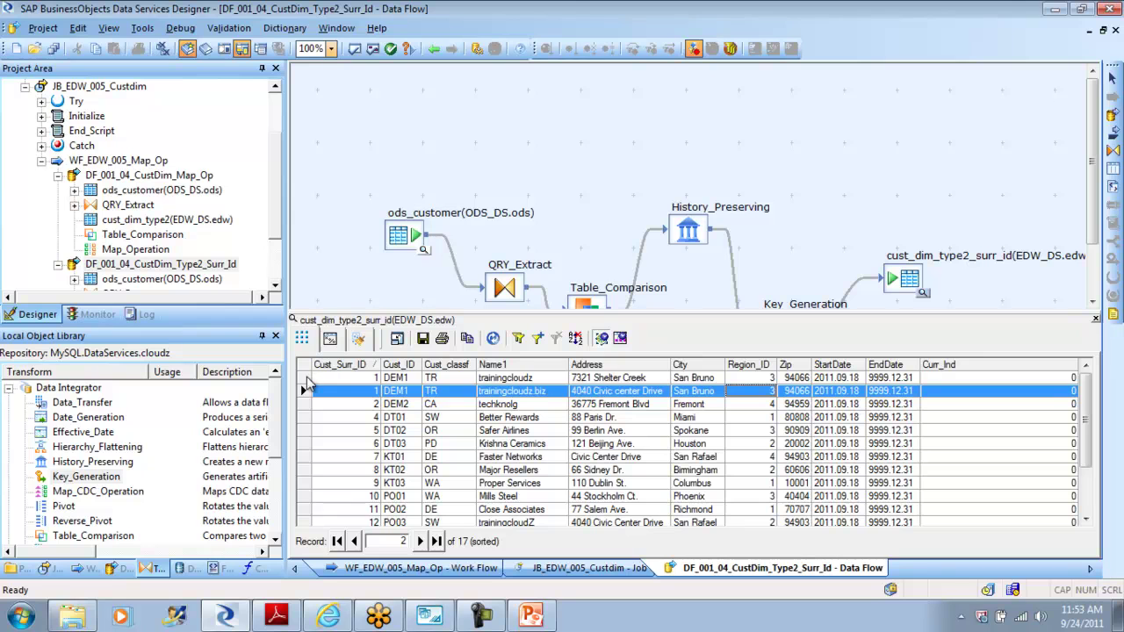
pyautogui.keyDown('ctrl'); pyautogui.click(307, 380); pyautogui.keyUp('ctrl')
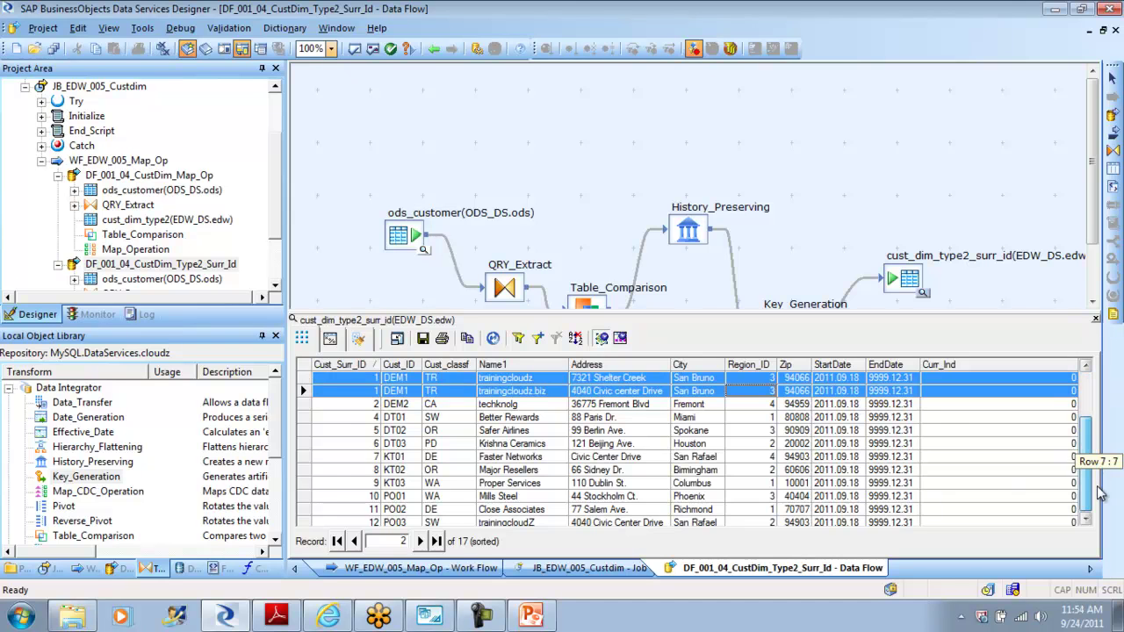
pyautogui.scroll(-2, 1104, 466)
pyautogui.keyDown('shift'); pyautogui.click(300, 513); pyautogui.keyUp('shift')
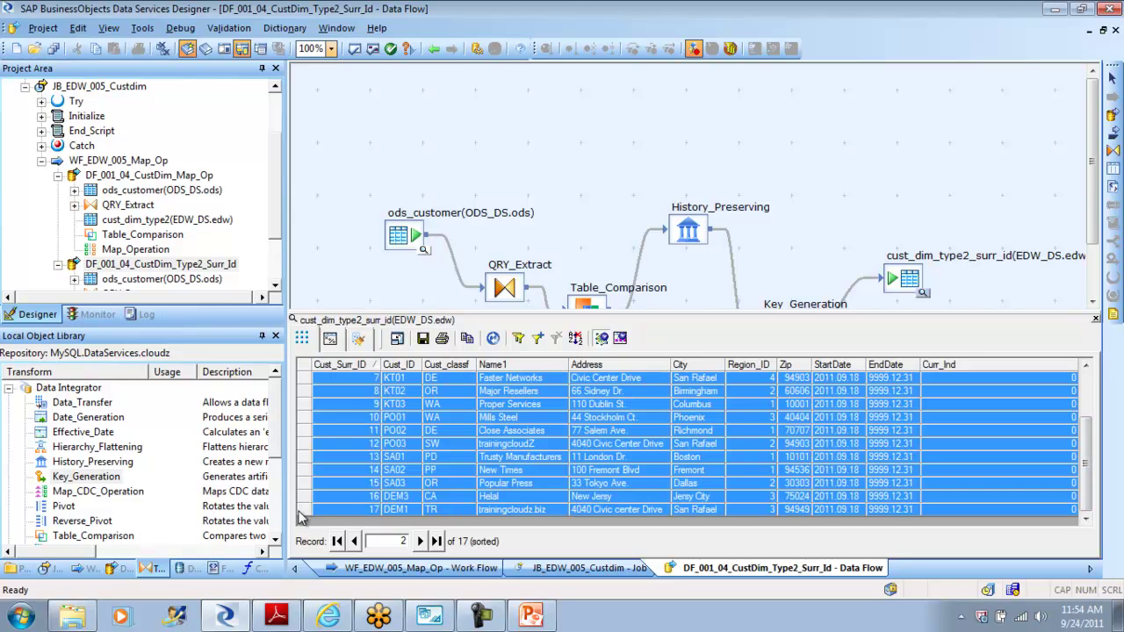
pyautogui.click(307, 513)
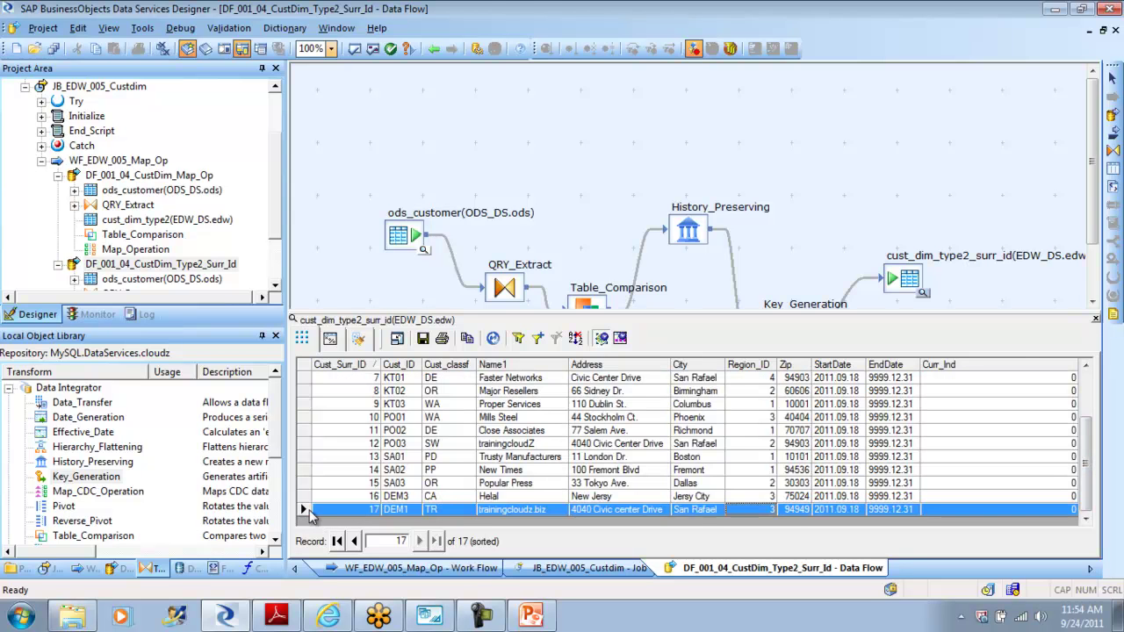
pyautogui.click(1096, 320)
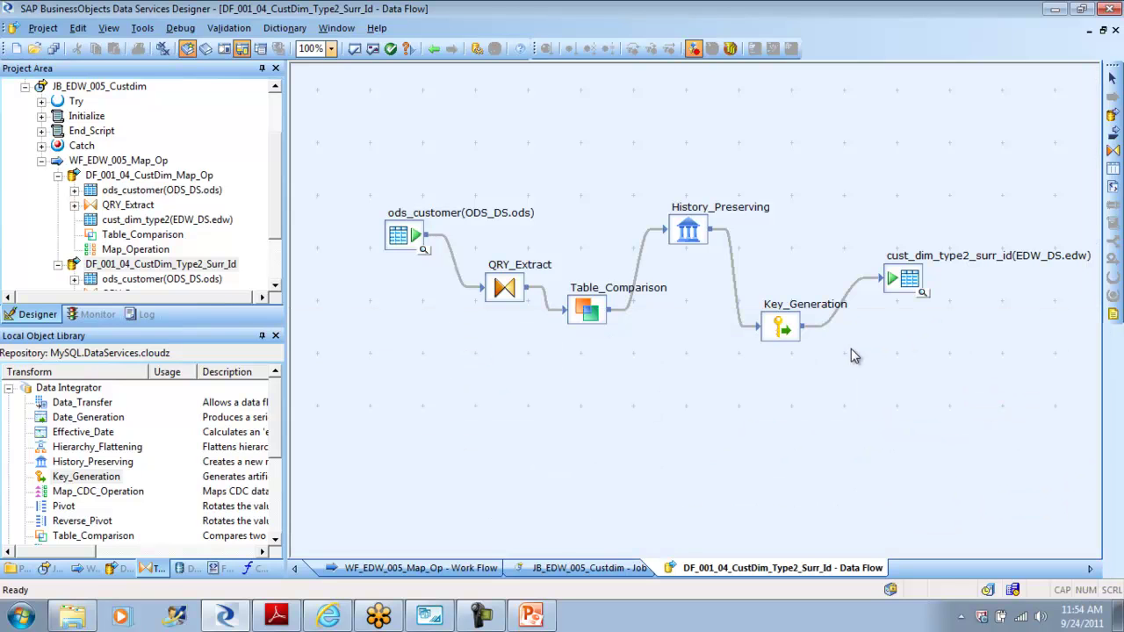
# Step: Inspect Key_Generation's settings, review cust_dim_type2_surr_id target data again, then switch to MySQL Workbench
pyautogui.click(778, 325)
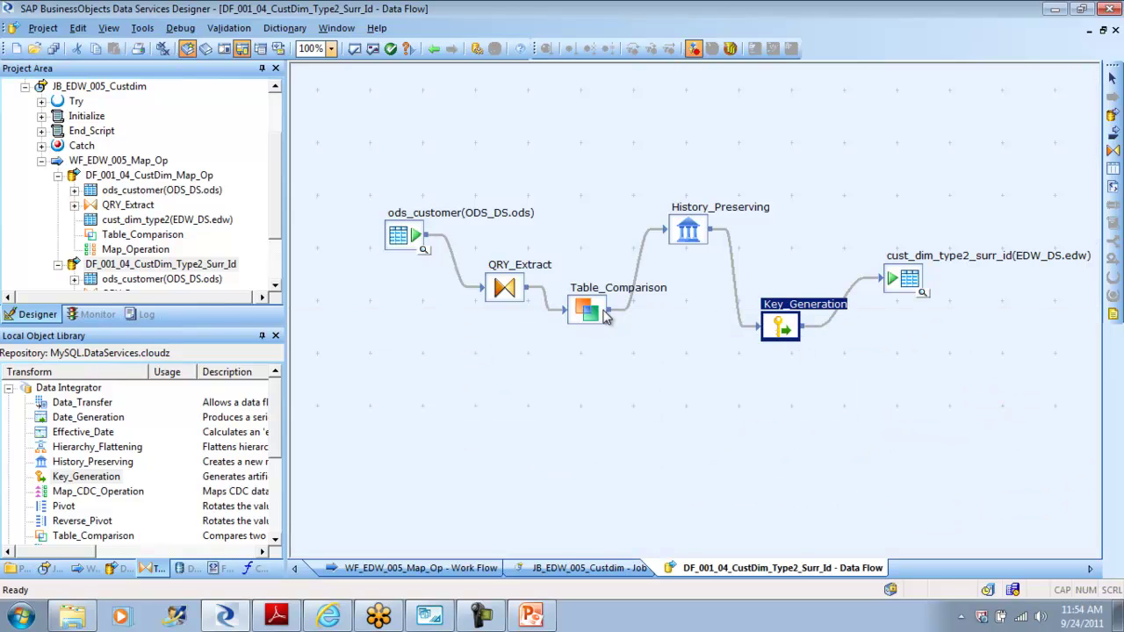
pyautogui.click(557, 237)
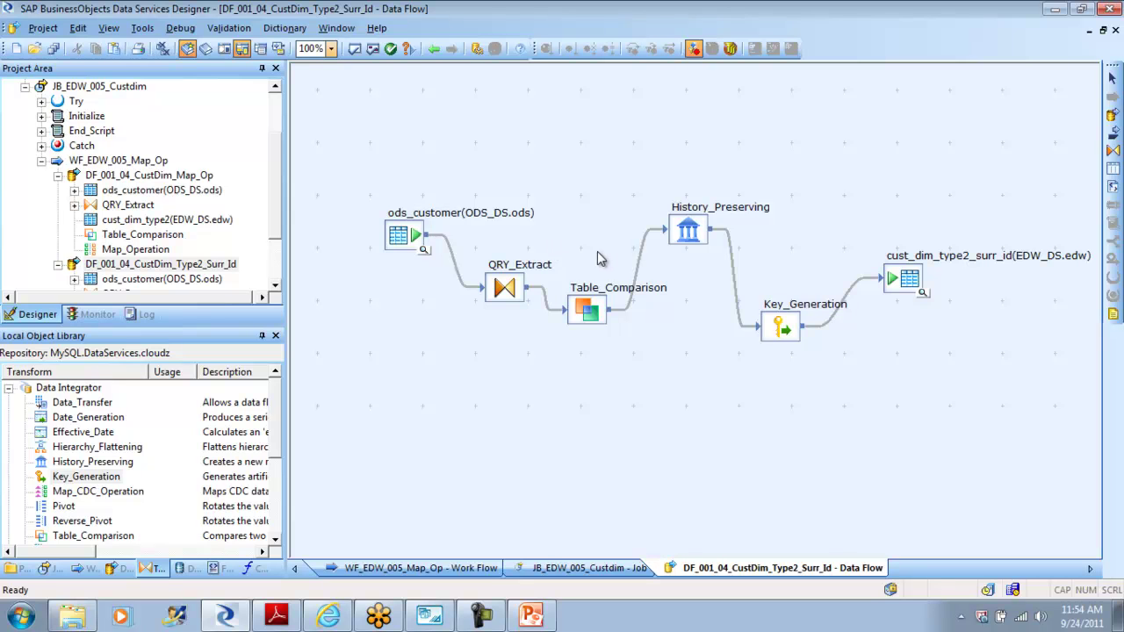
pyautogui.doubleClick(782, 327)
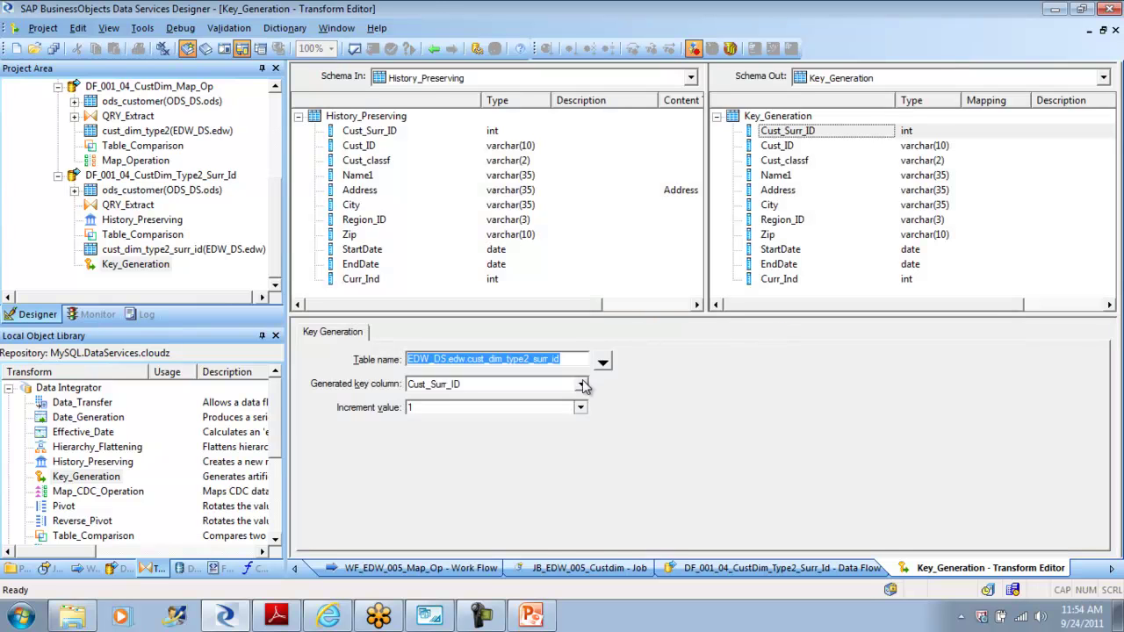
pyautogui.click(434, 48)
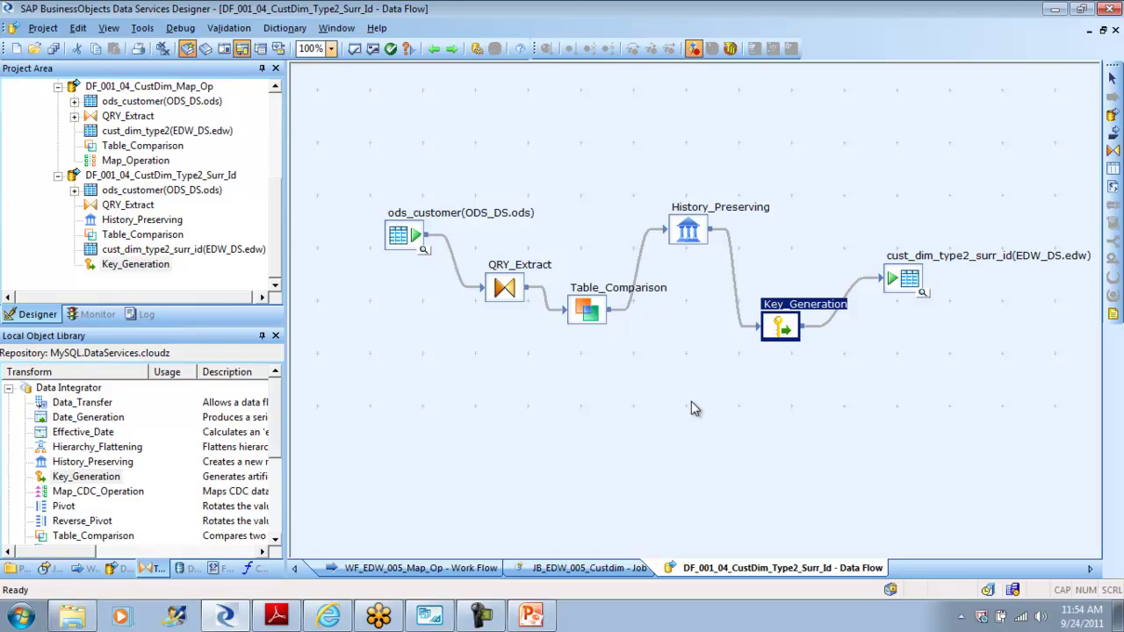
pyautogui.click(924, 297)
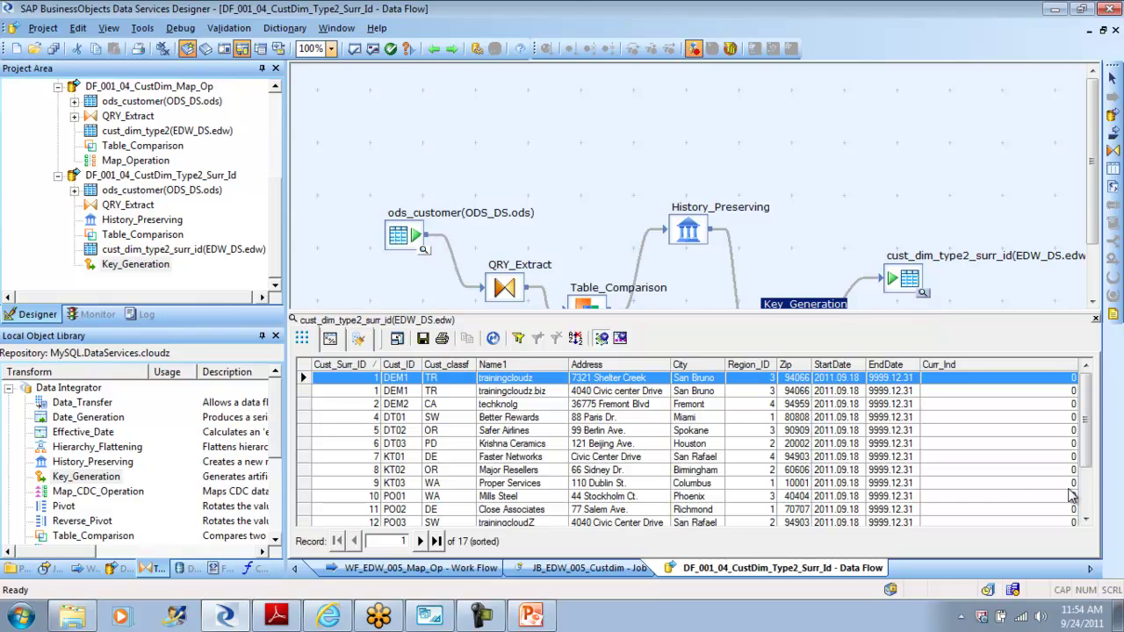
pyautogui.moveTo(1087, 416)
pyautogui.mouseDown()
pyautogui.moveTo(1087, 515)
pyautogui.moveTo(1088, 420)
pyautogui.mouseUp()
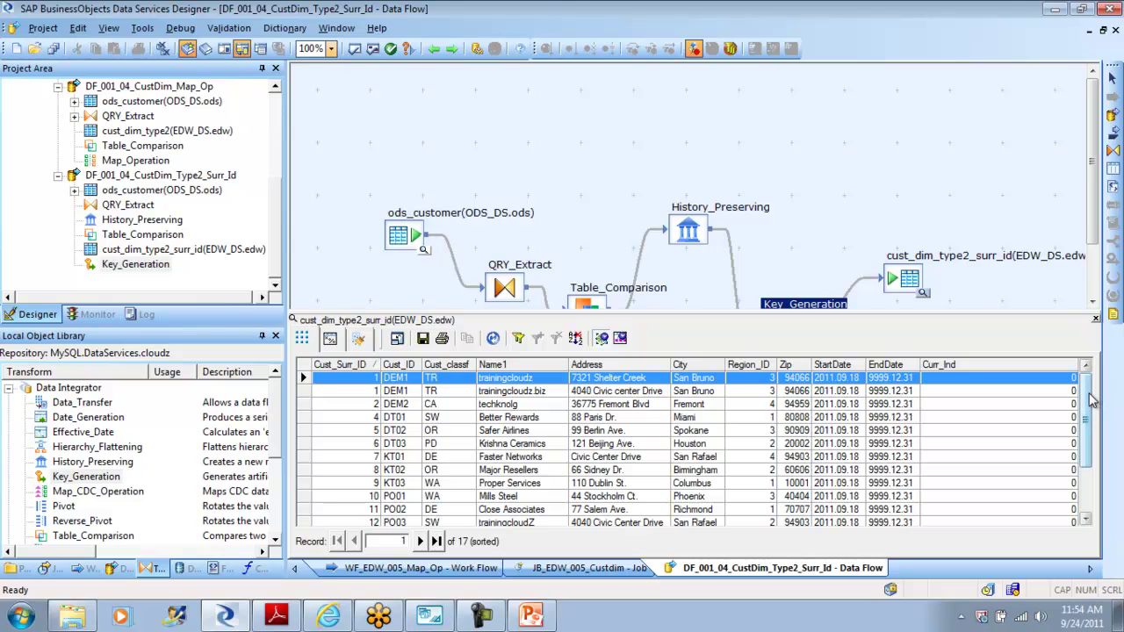
pyautogui.click(432, 617)
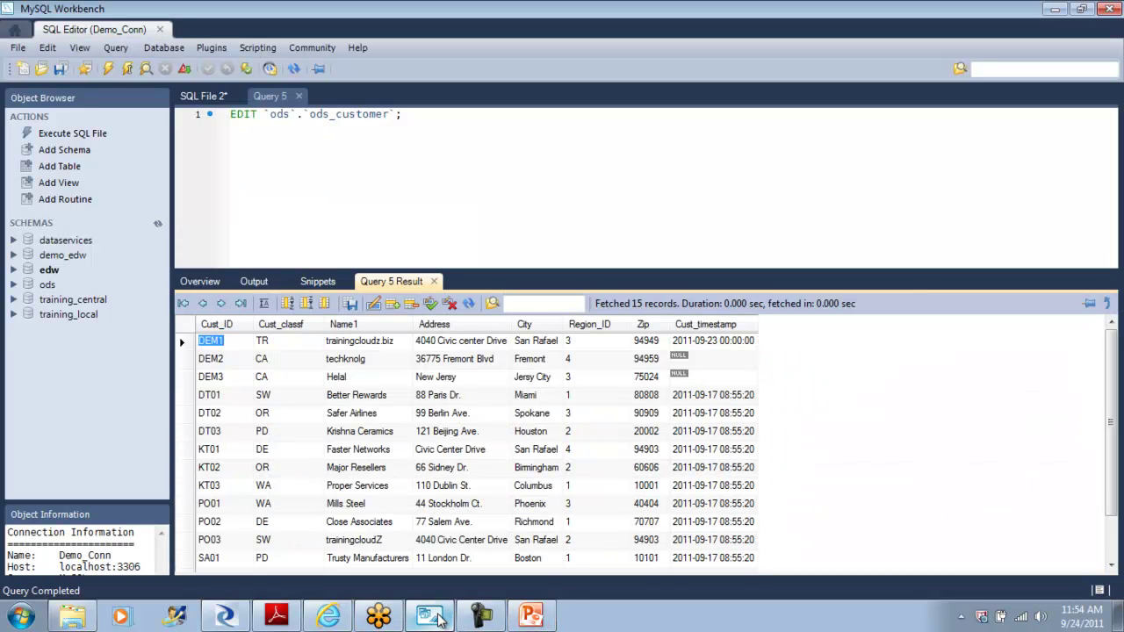
# Step: Replace the ods_customer EDIT statement with a 'delete from edw…' statement and show the schema overview
pyautogui.moveTo(1114, 358)
pyautogui.mouseDown()
pyautogui.moveTo(1110, 460)
pyautogui.moveTo(1111, 345)
pyautogui.mouseUp()
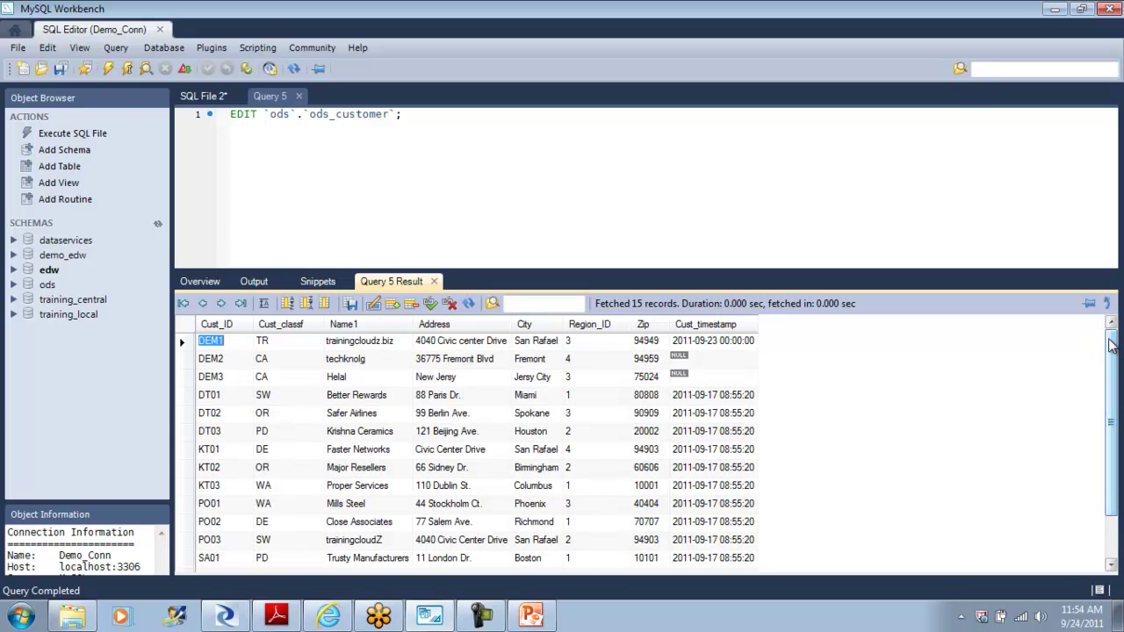
pyautogui.click(239, 619)
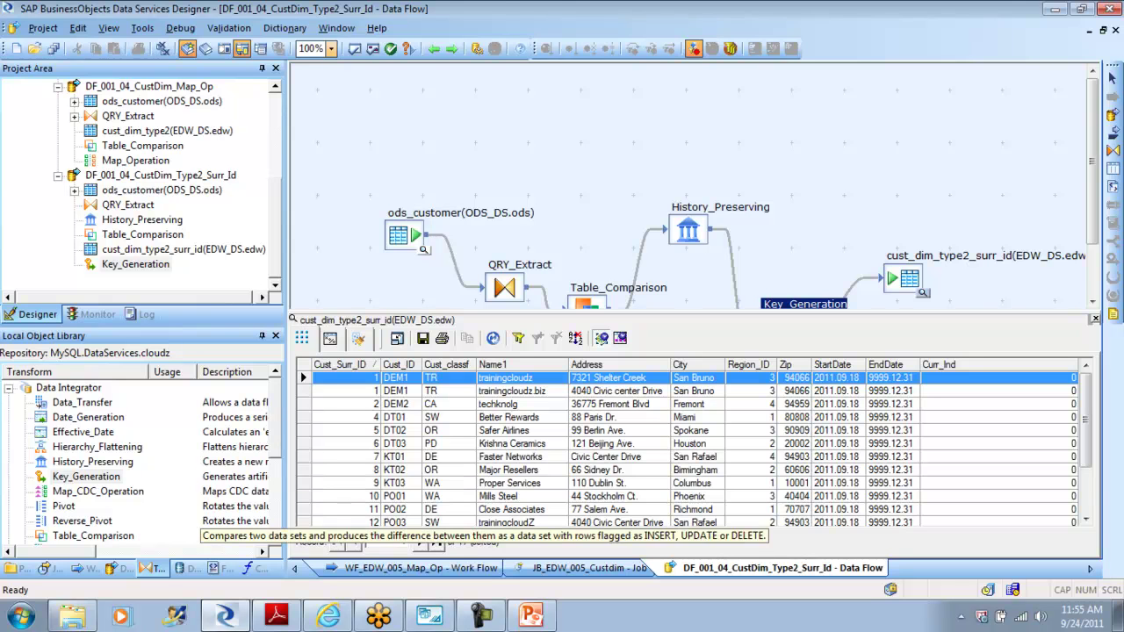
pyautogui.click(429, 617)
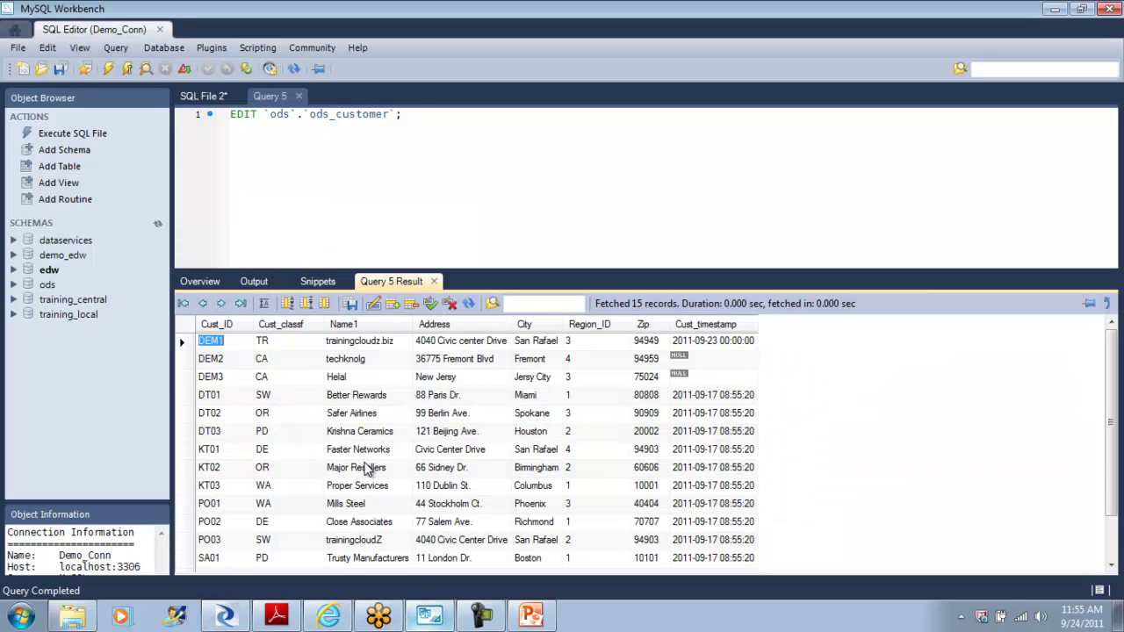
pyautogui.moveTo(417, 114); pyautogui.dragTo(163, 119)
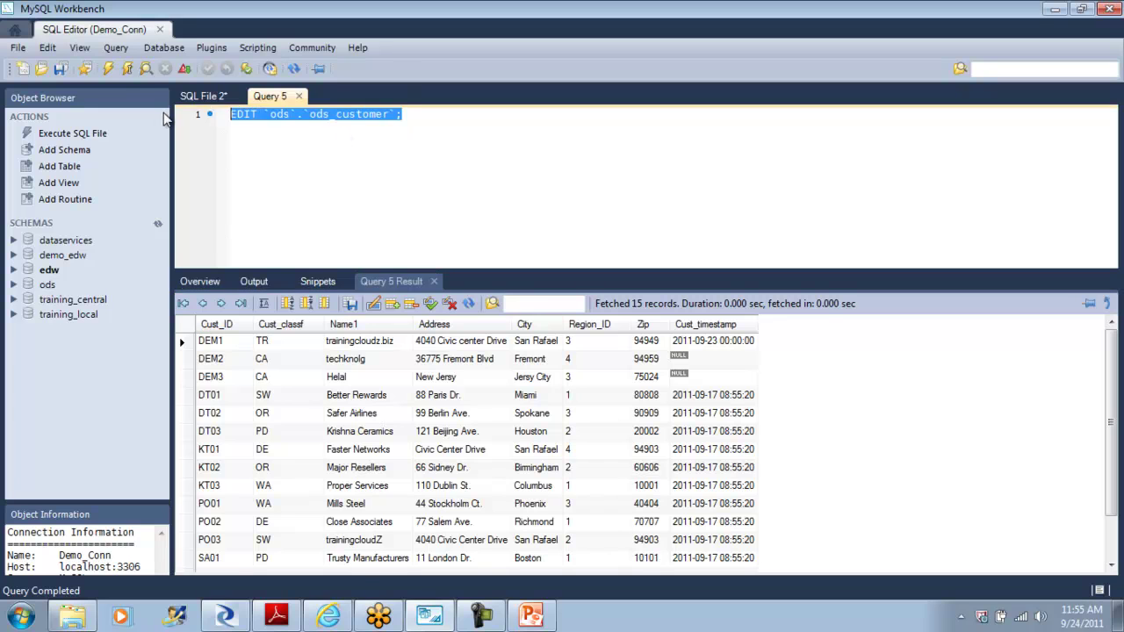
pyautogui.write('delete from edw.cust_su')
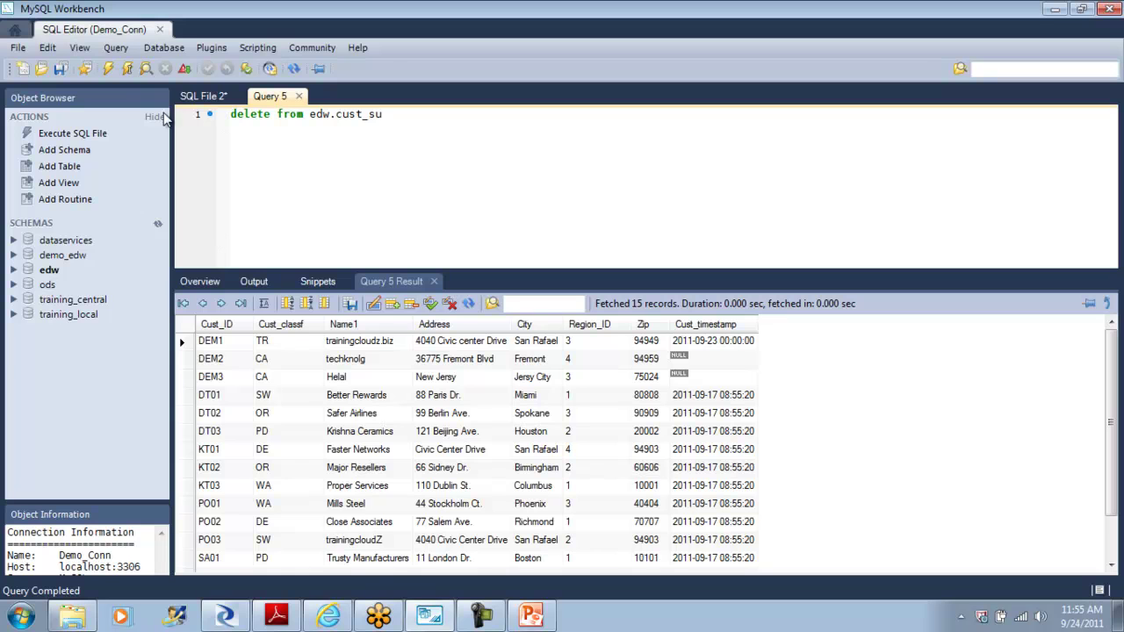
pyautogui.click(203, 283)
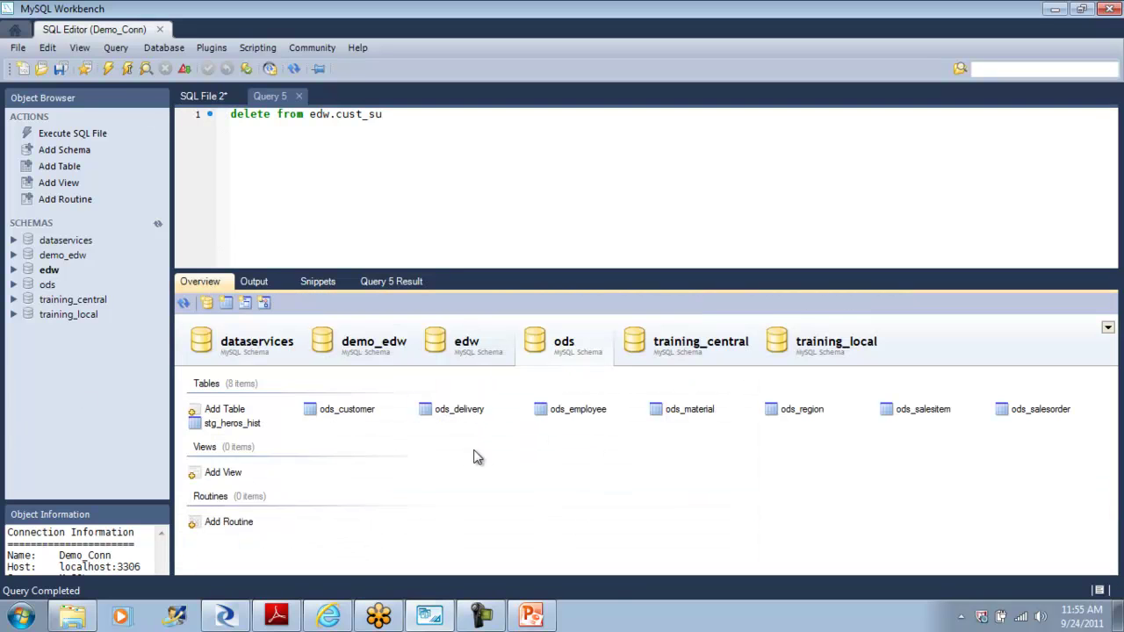
# Step: Try opening edw cust_dim_type2_surr_id data for editing, then close Query 5
pyautogui.click(470, 362)
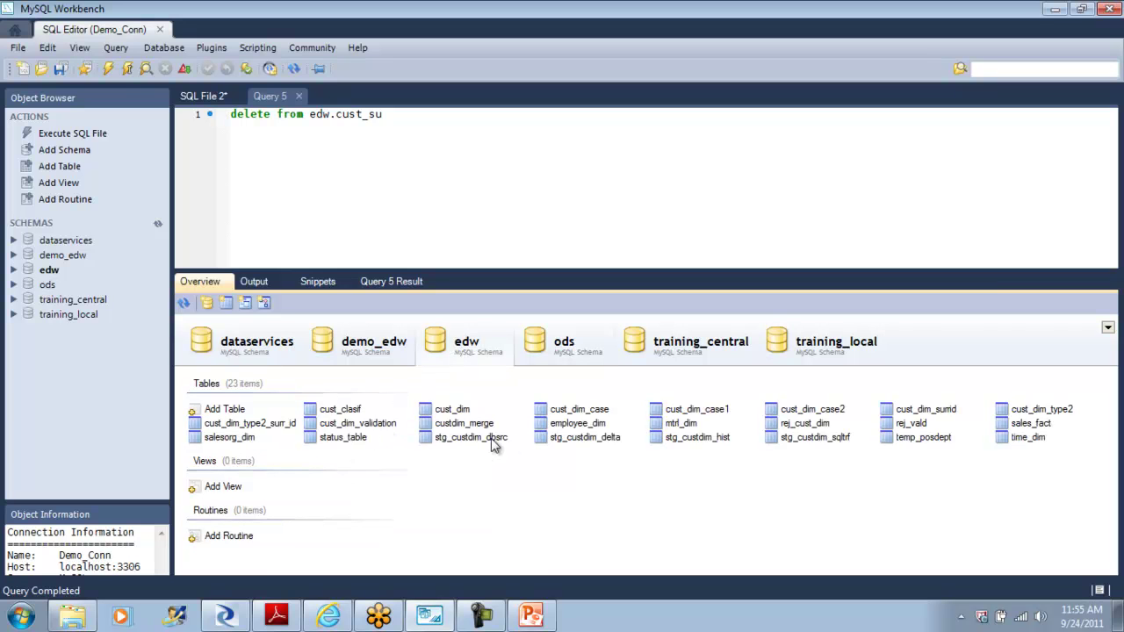
pyautogui.rightClick(279, 425)
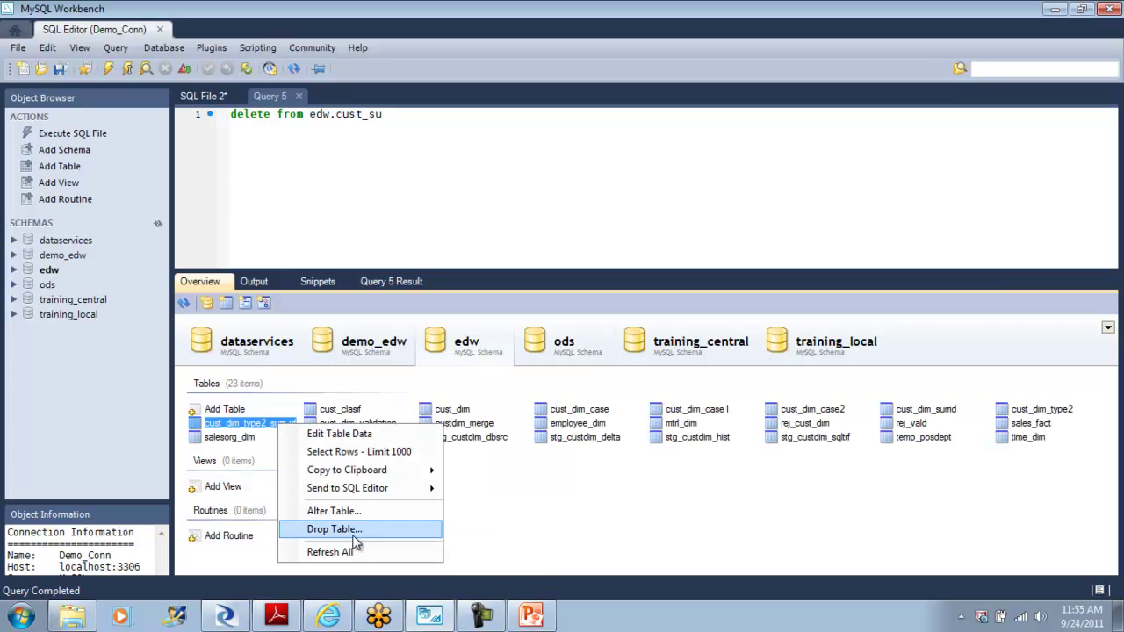
pyautogui.click(381, 446)
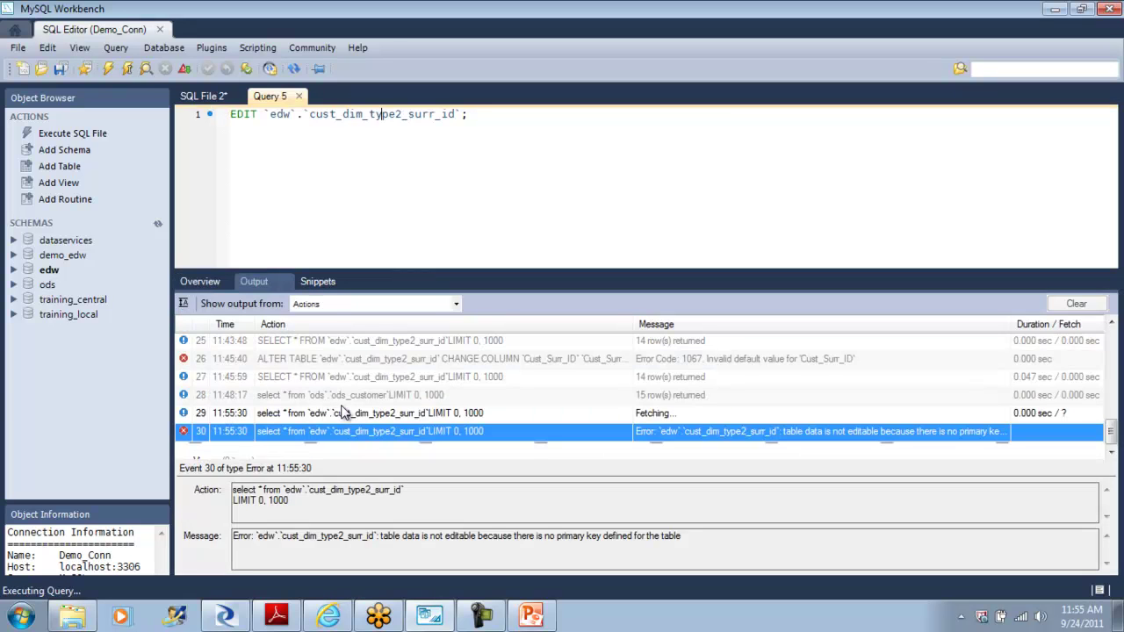
pyautogui.click(299, 96)
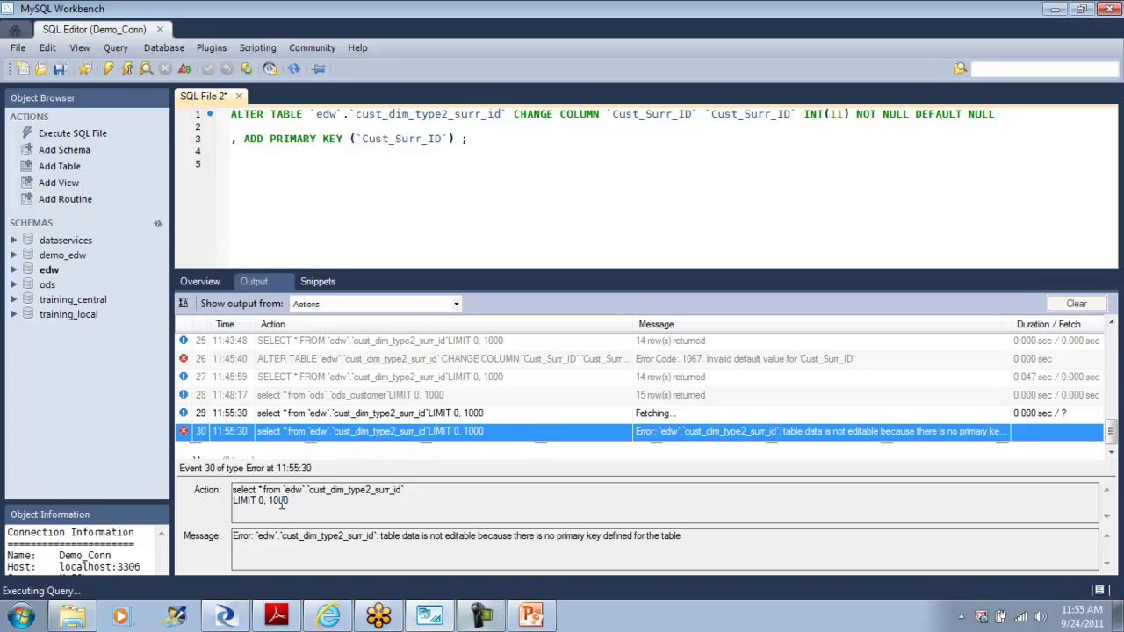
pyautogui.click(211, 285)
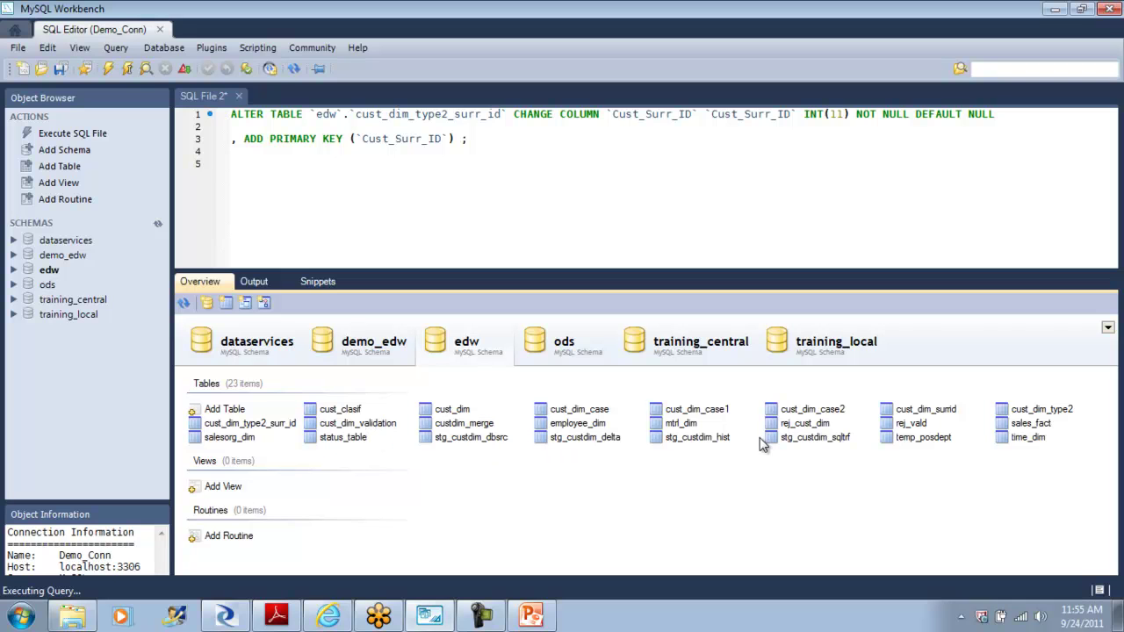
# Step: Retry editing cust_dim_type2_surr_id, close Query 6, and discard the unsaved ALTER TABLE script
pyautogui.rightClick(281, 428)
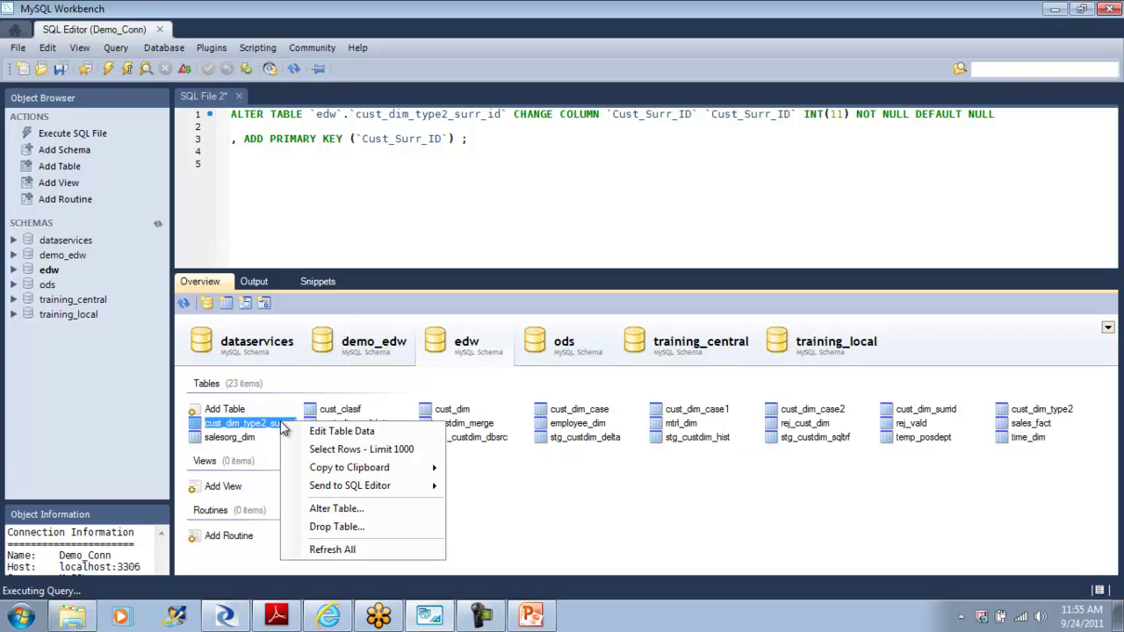
pyautogui.click(371, 434)
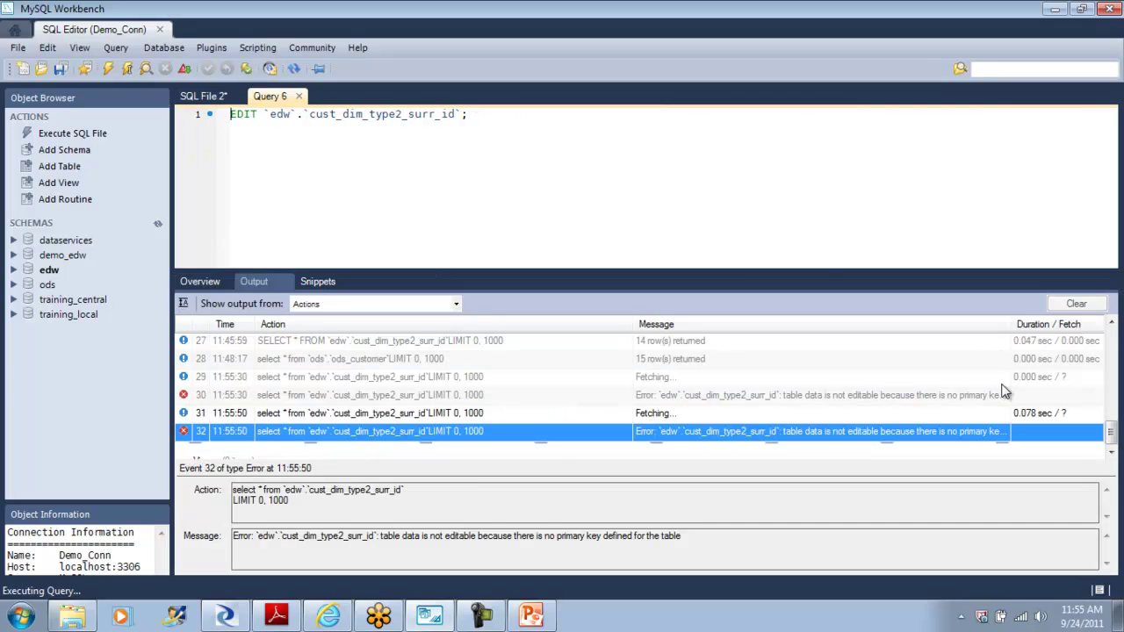
pyautogui.click(300, 96)
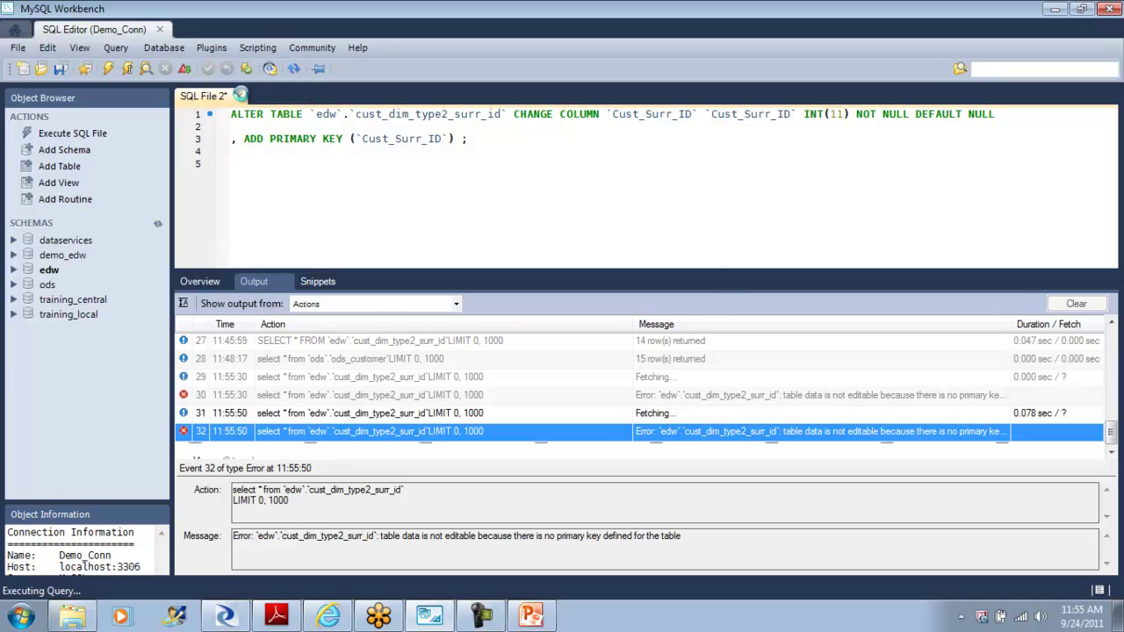
pyautogui.click(238, 95)
pyautogui.click(584, 327)
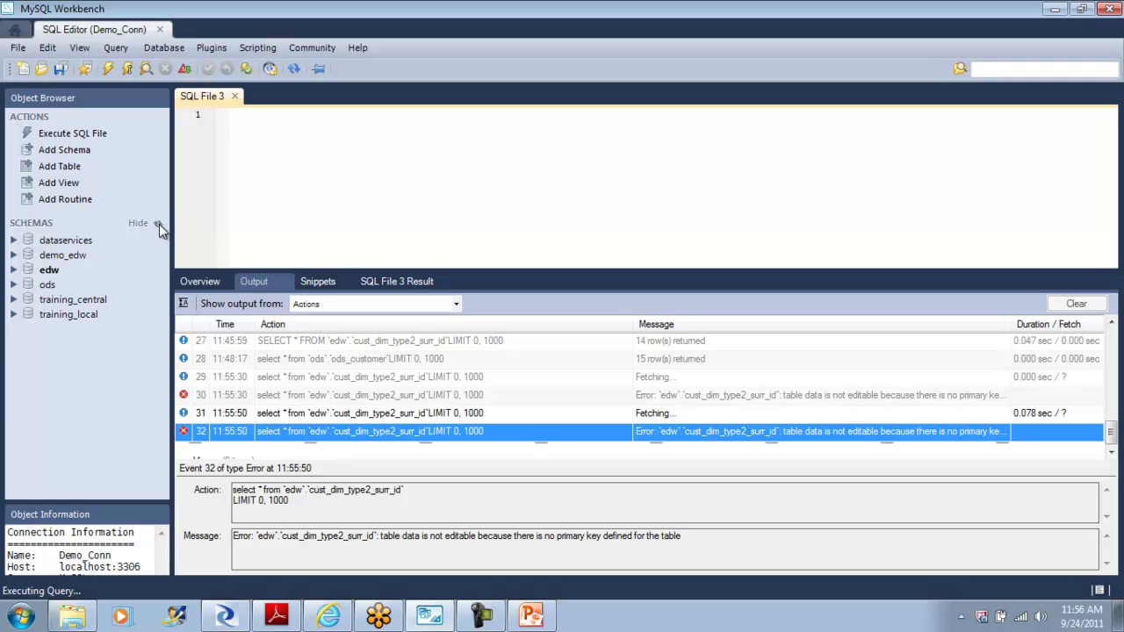
# Step: Refresh the schemas and reload the overview to list the edw schema's 23 tables
pyautogui.click(51, 271)
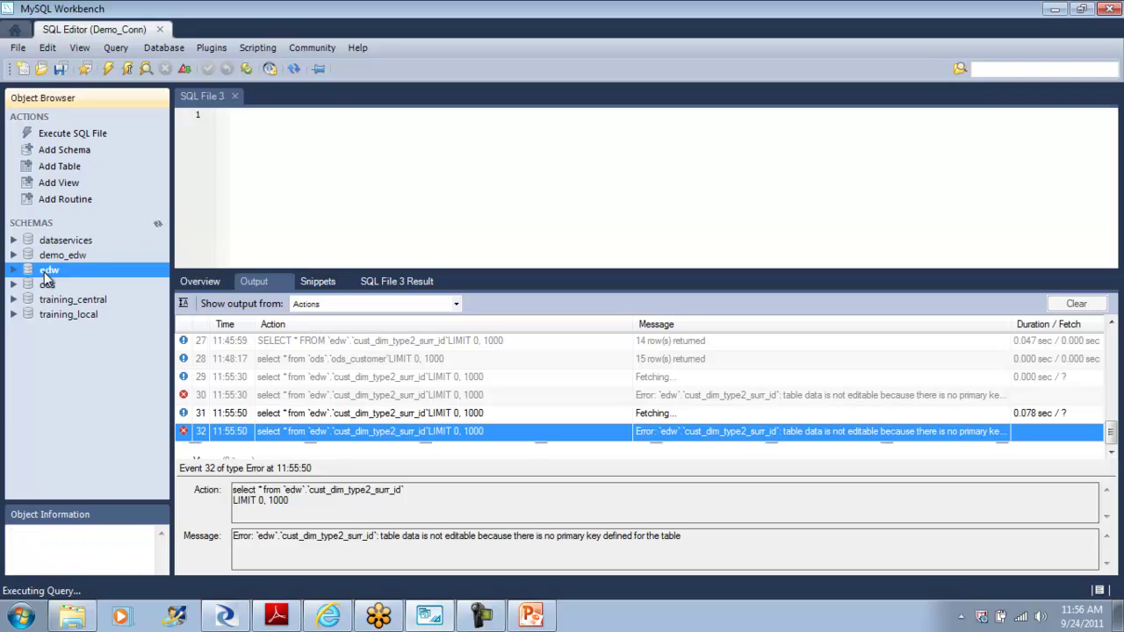
pyautogui.click(78, 254)
pyautogui.click(158, 224)
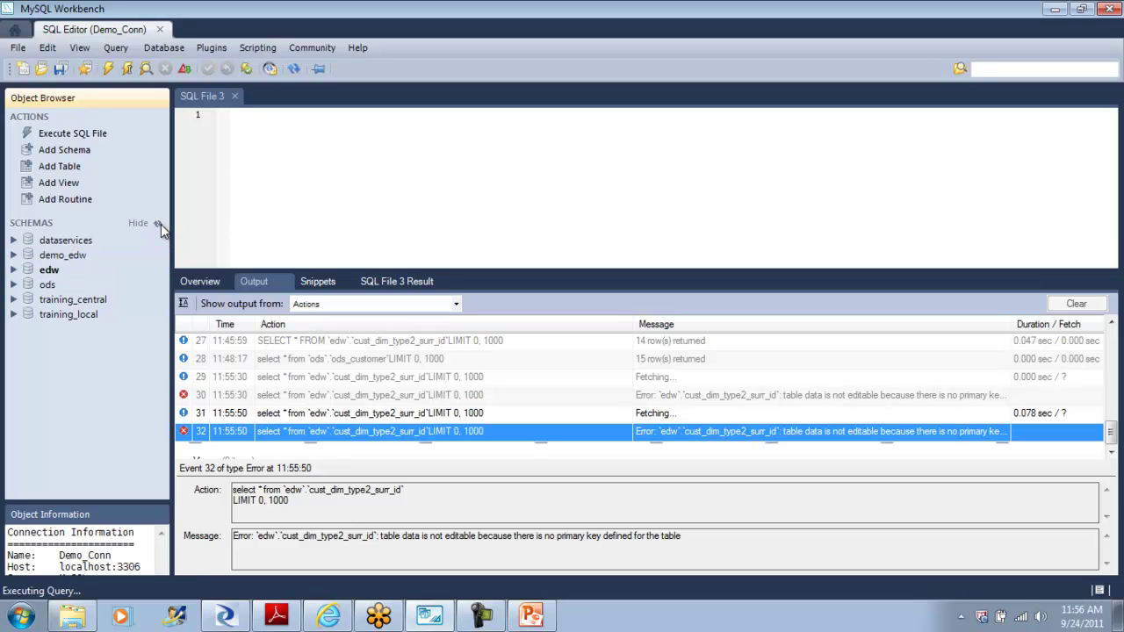
pyautogui.click(211, 285)
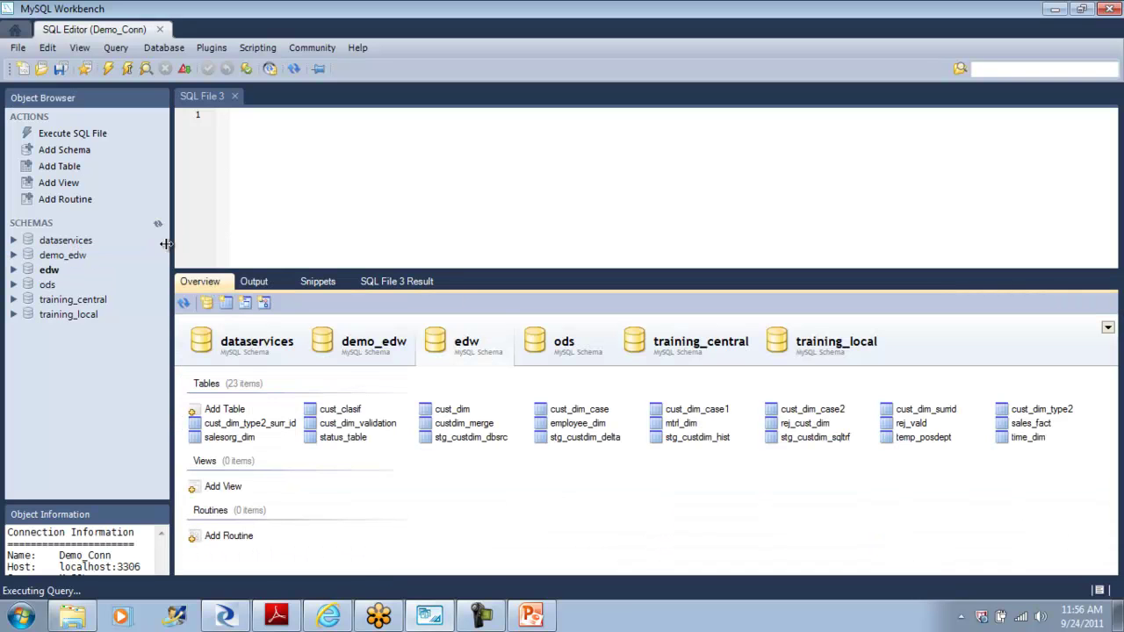
pyautogui.click(158, 225)
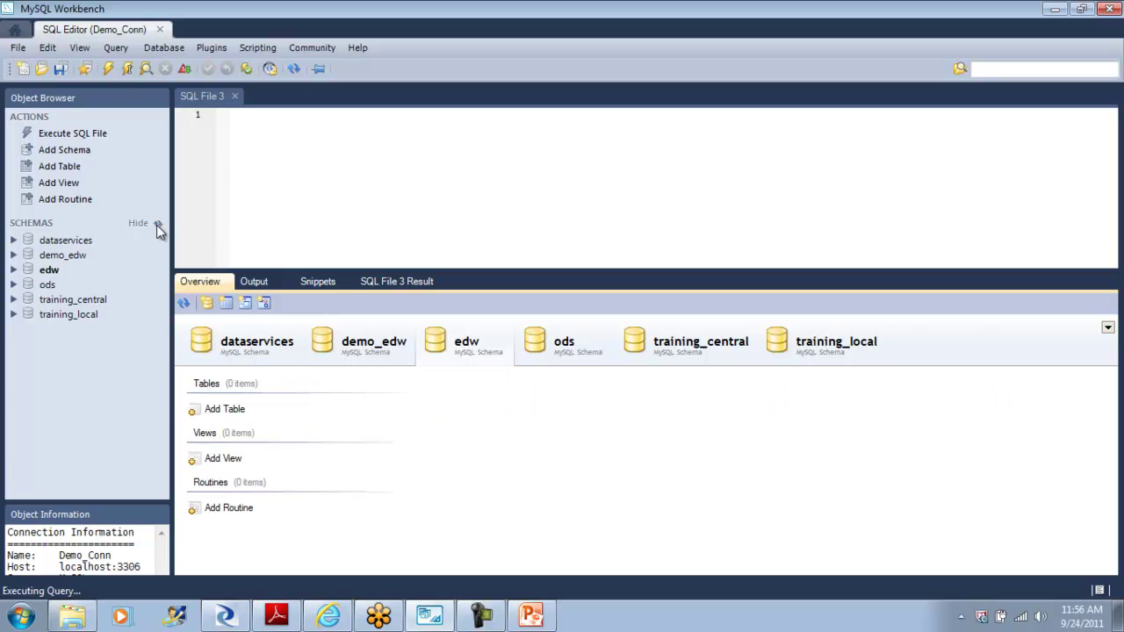
pyautogui.click(570, 342)
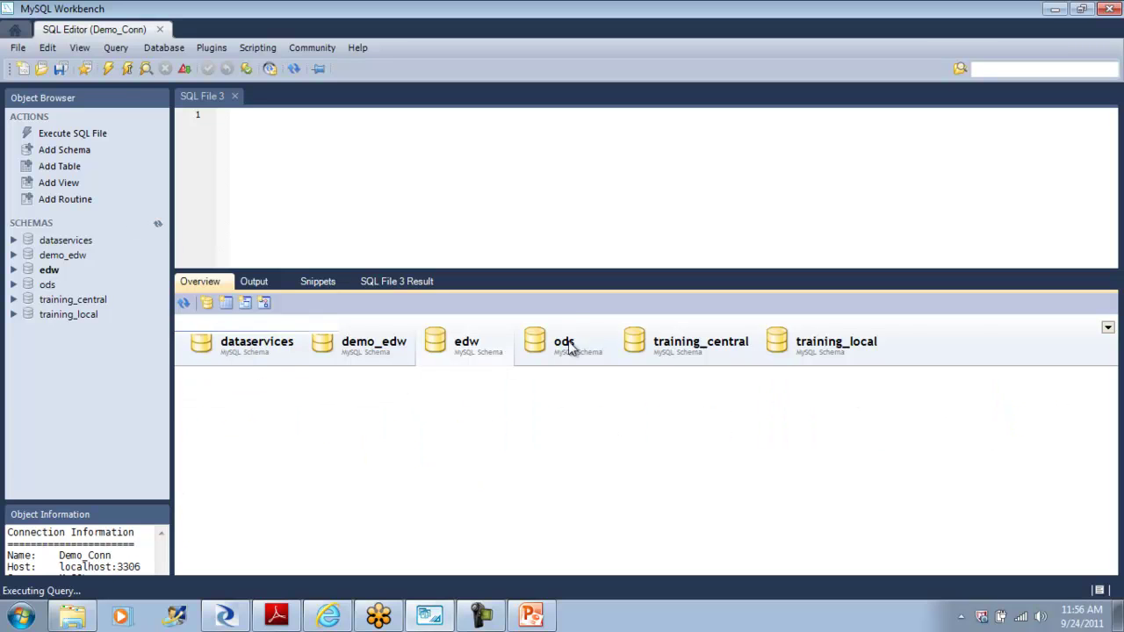
pyautogui.click(464, 351)
# Step: Open cust_dim_validation data for editing in Query 7, then return to the schema overview
pyautogui.rightClick(356, 428)
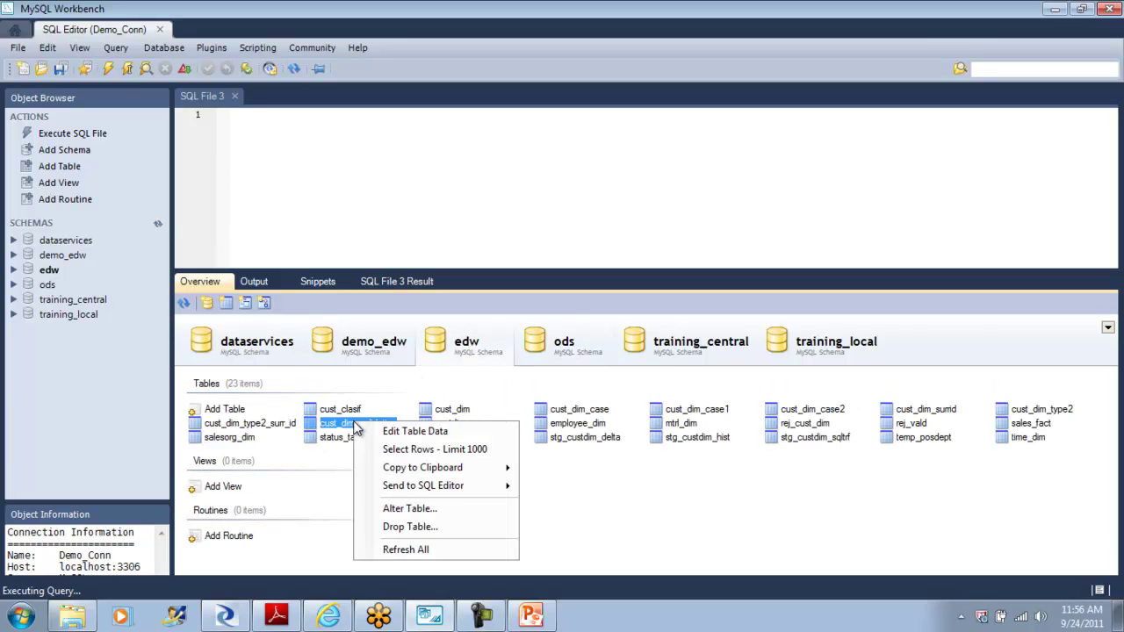
pyautogui.moveTo(467, 488)
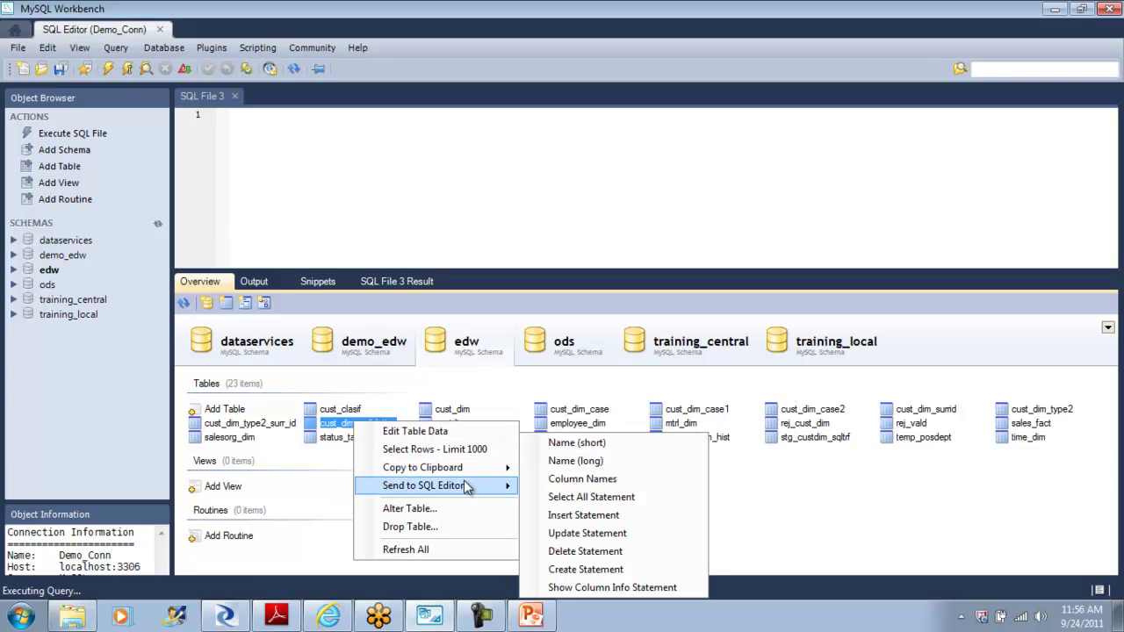
pyautogui.click(467, 434)
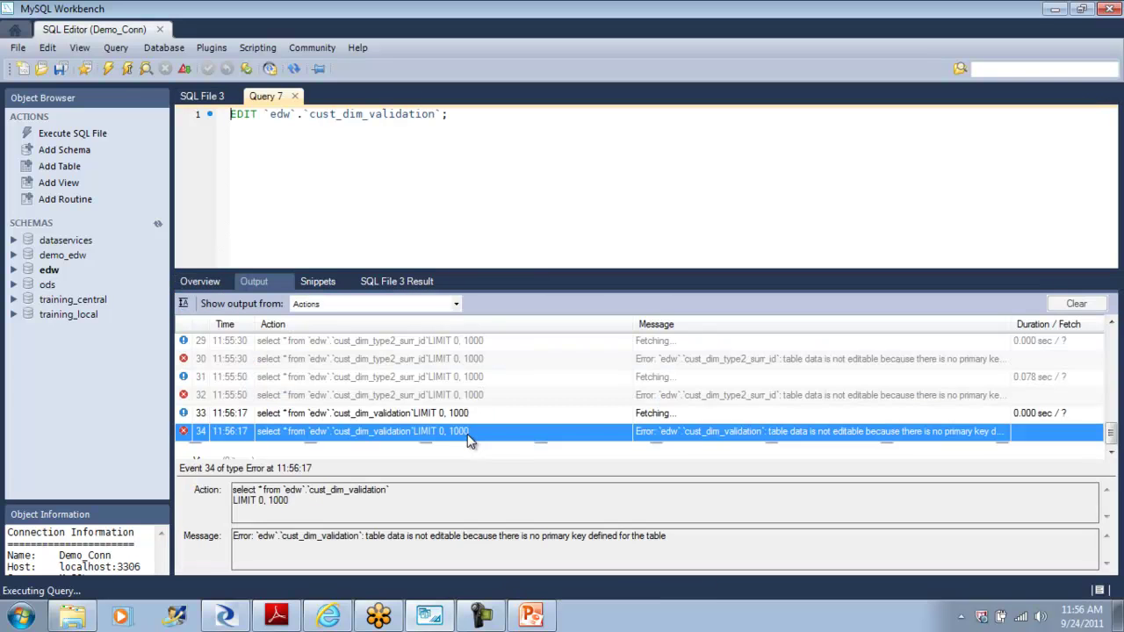
pyautogui.click(53, 274)
pyautogui.rightClick(52, 275)
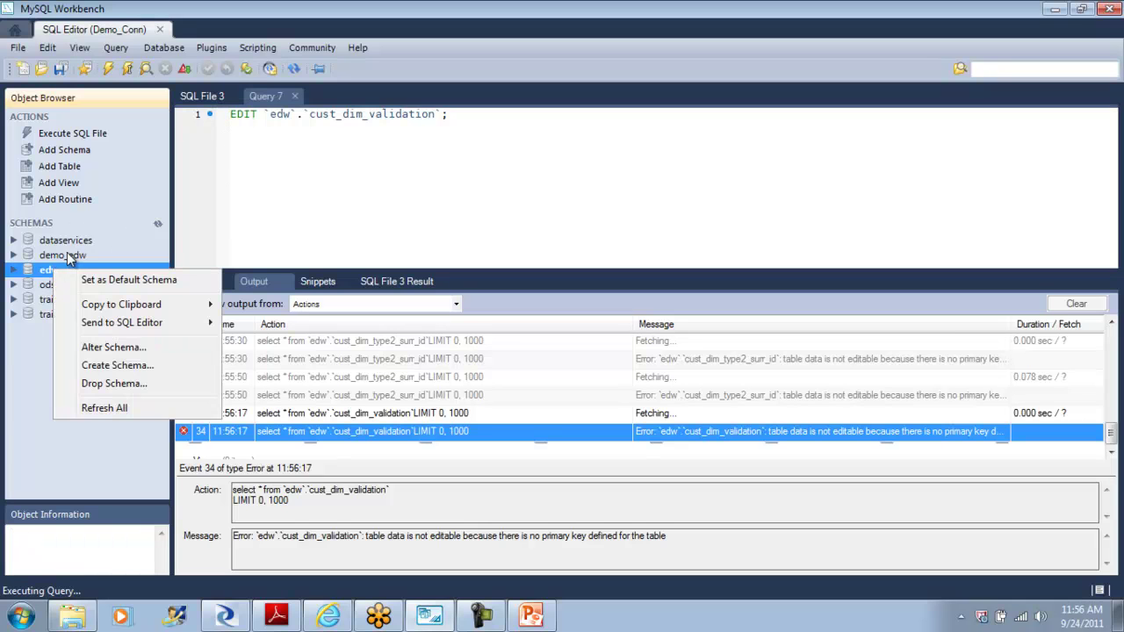
pyautogui.click(127, 242)
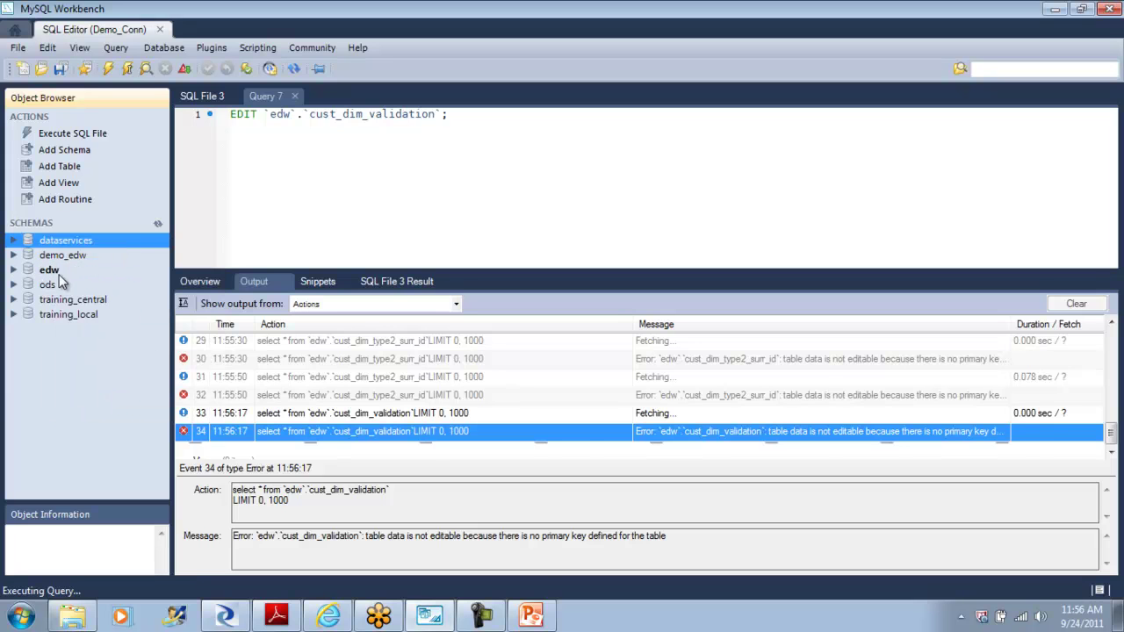
pyautogui.click(215, 287)
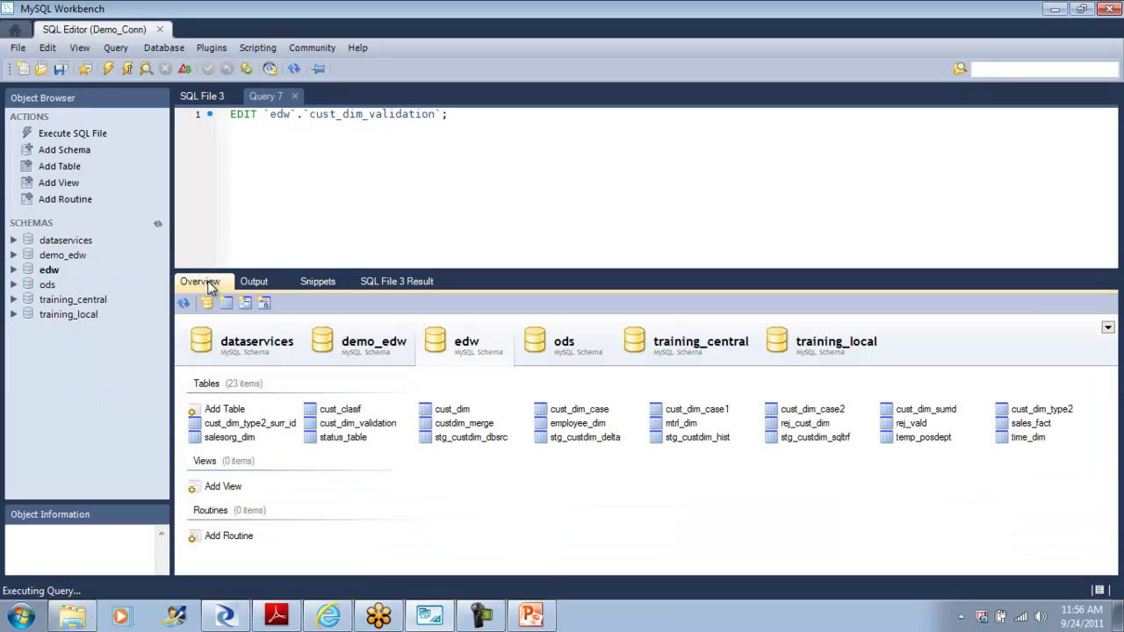
# Step: Open the ods_customer data for editing and select customer PO01's row
pyautogui.click(554, 349)
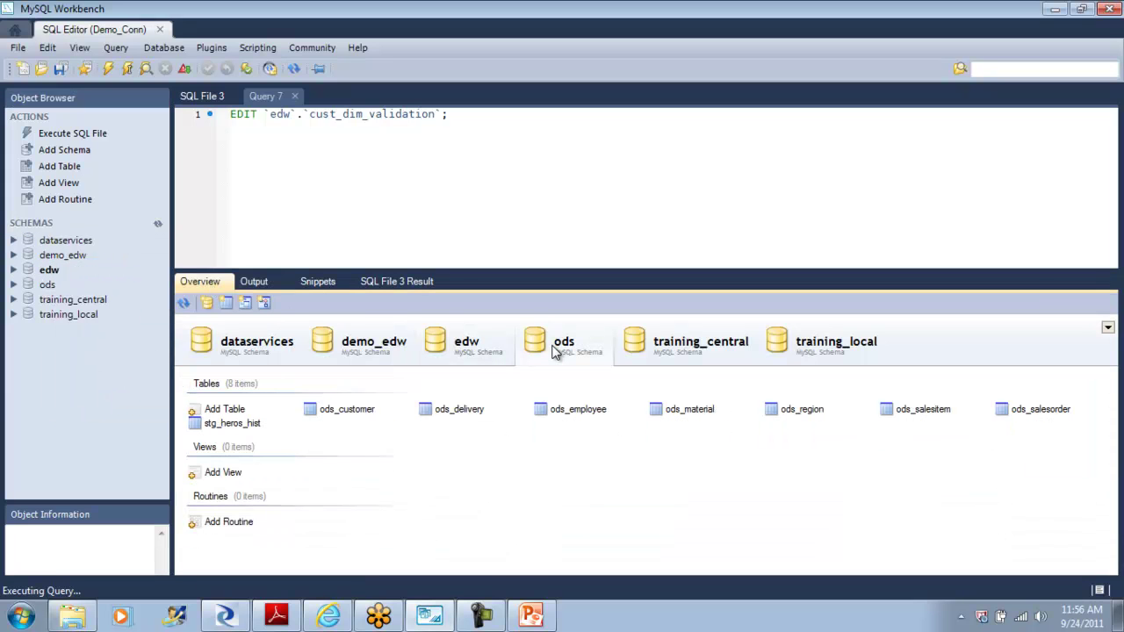
pyautogui.rightClick(350, 410)
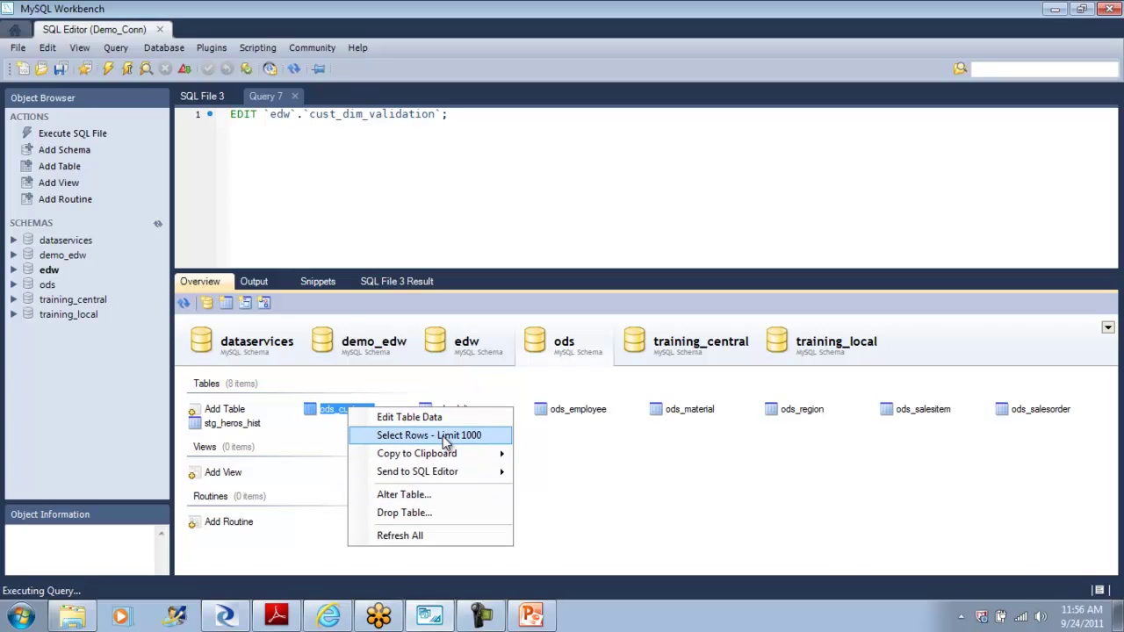
pyautogui.click(444, 419)
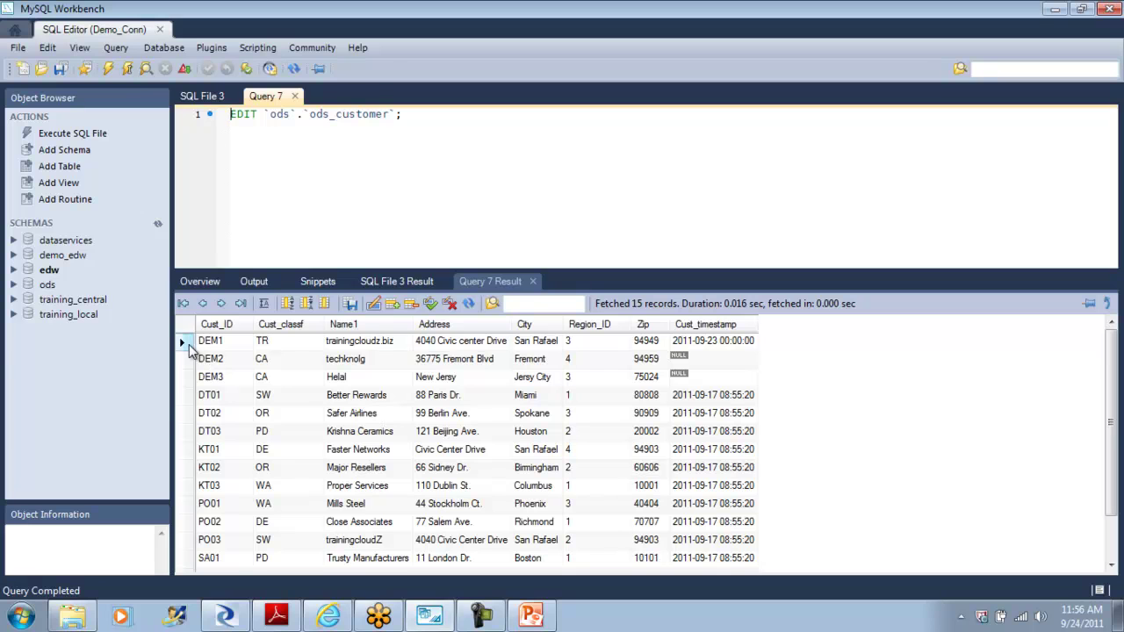
pyautogui.click(188, 343)
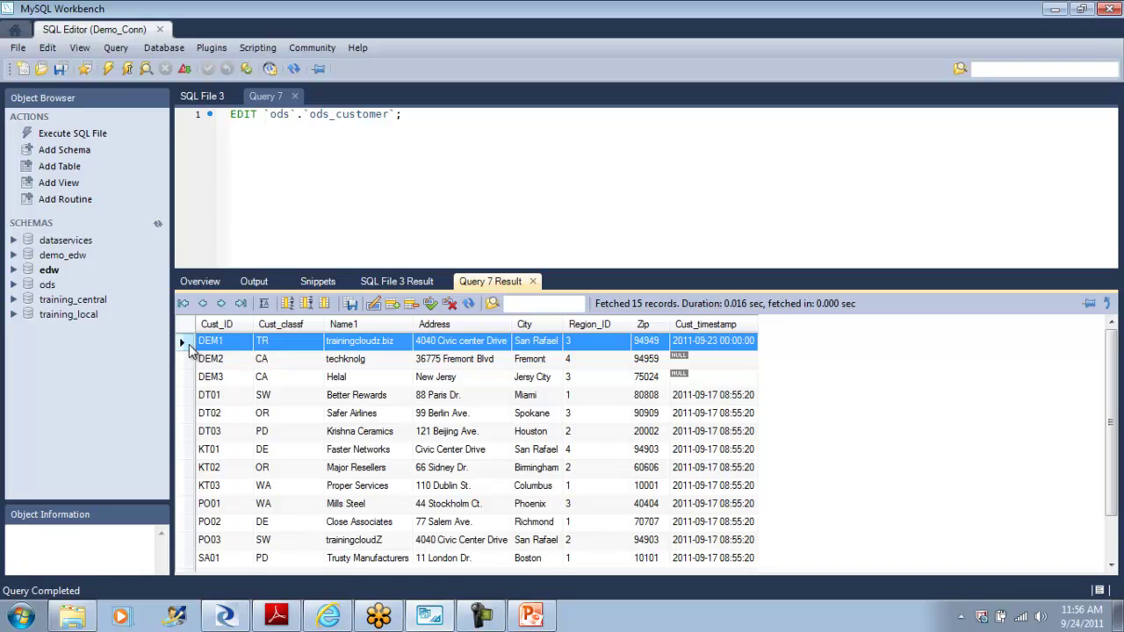
pyautogui.click(188, 490)
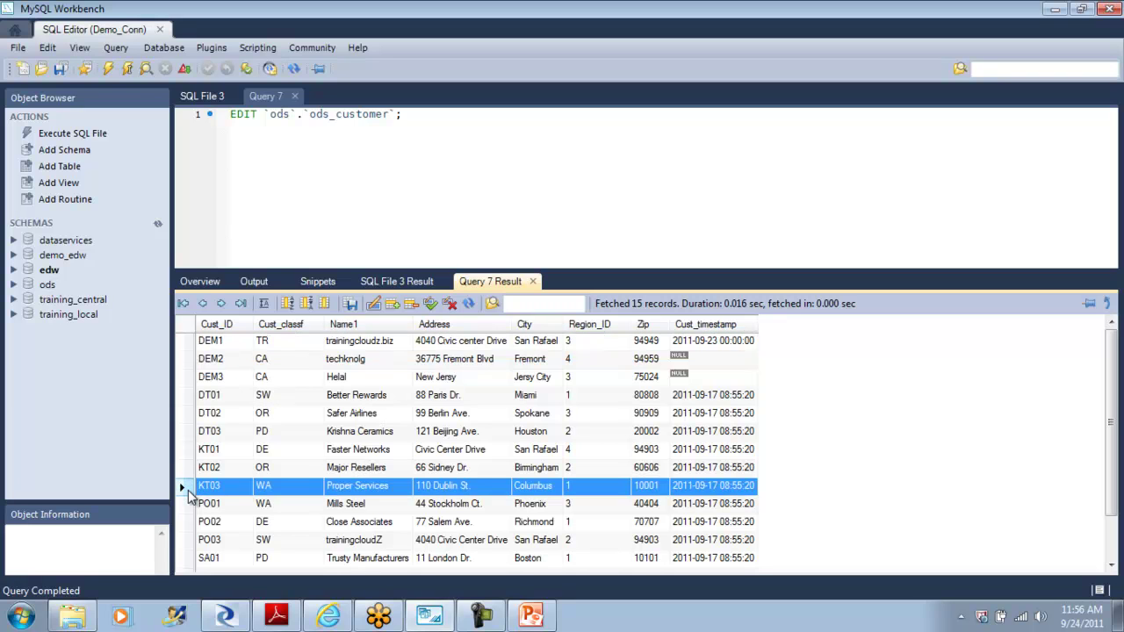
pyautogui.click(188, 507)
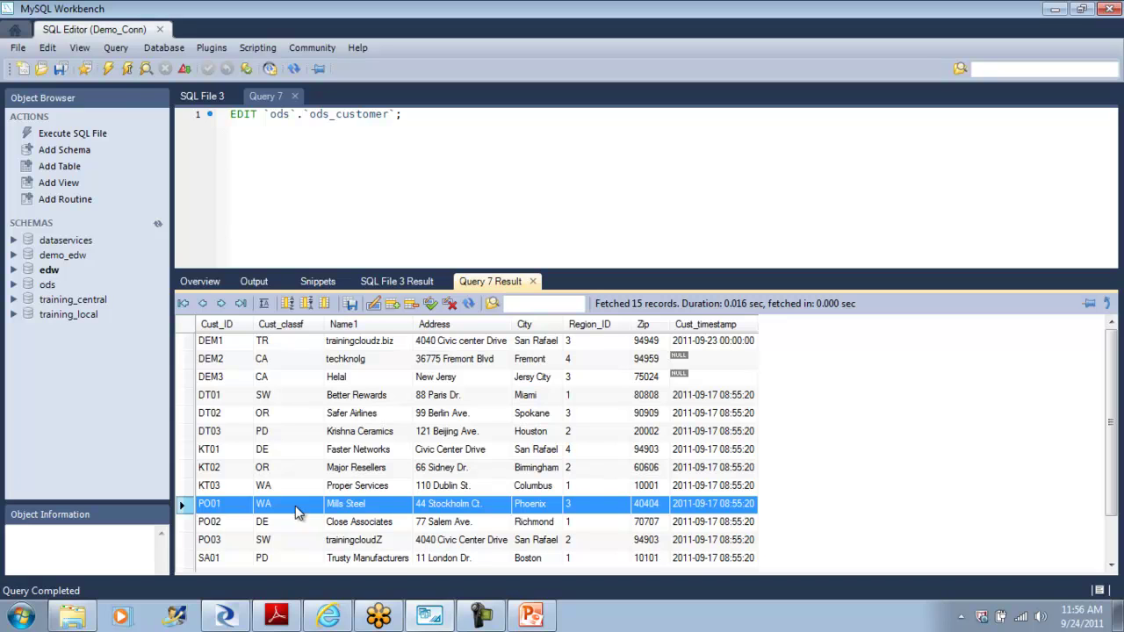
# Step: Set PO01's customer class to TX, Name1 to pLANO, and Address to pRESTON rD
pyautogui.click(371, 503)
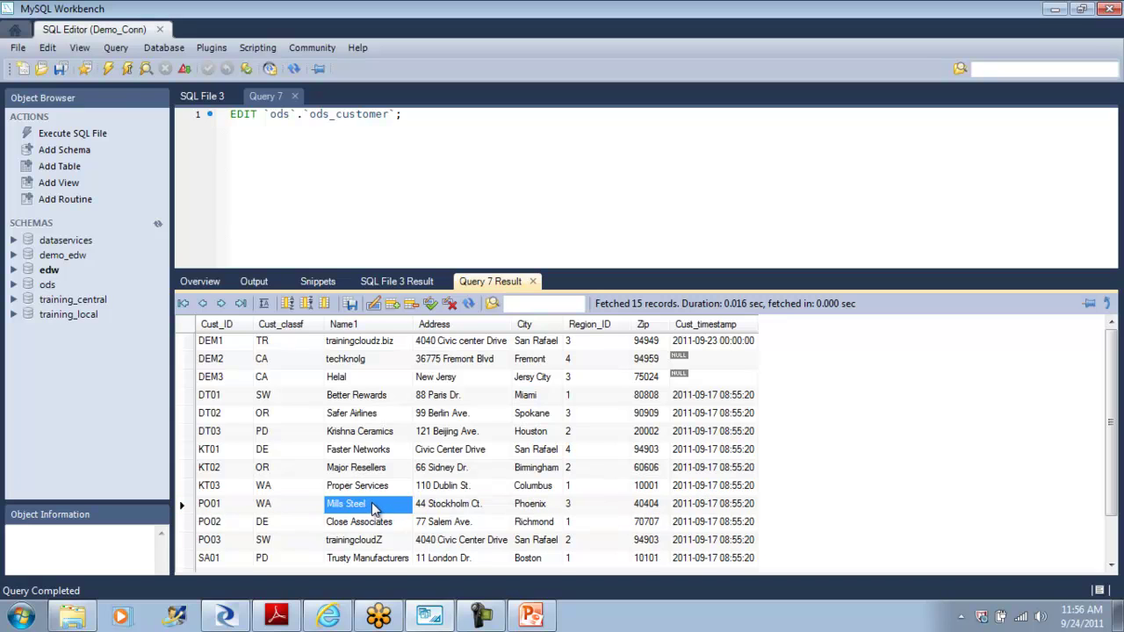
pyautogui.click(290, 510)
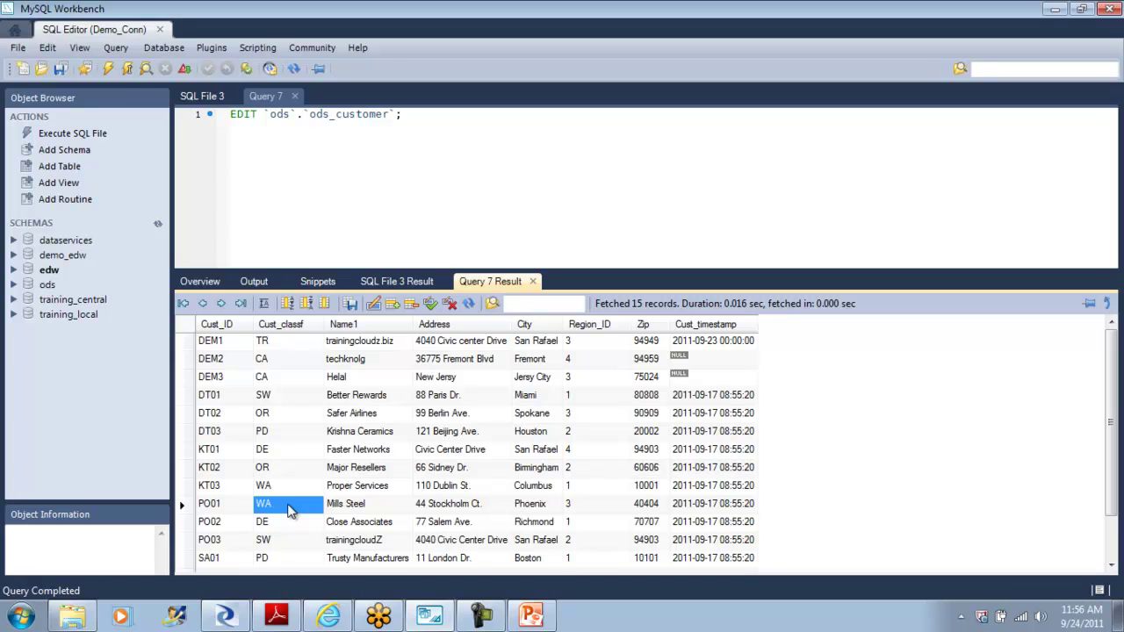
pyautogui.write('TX')
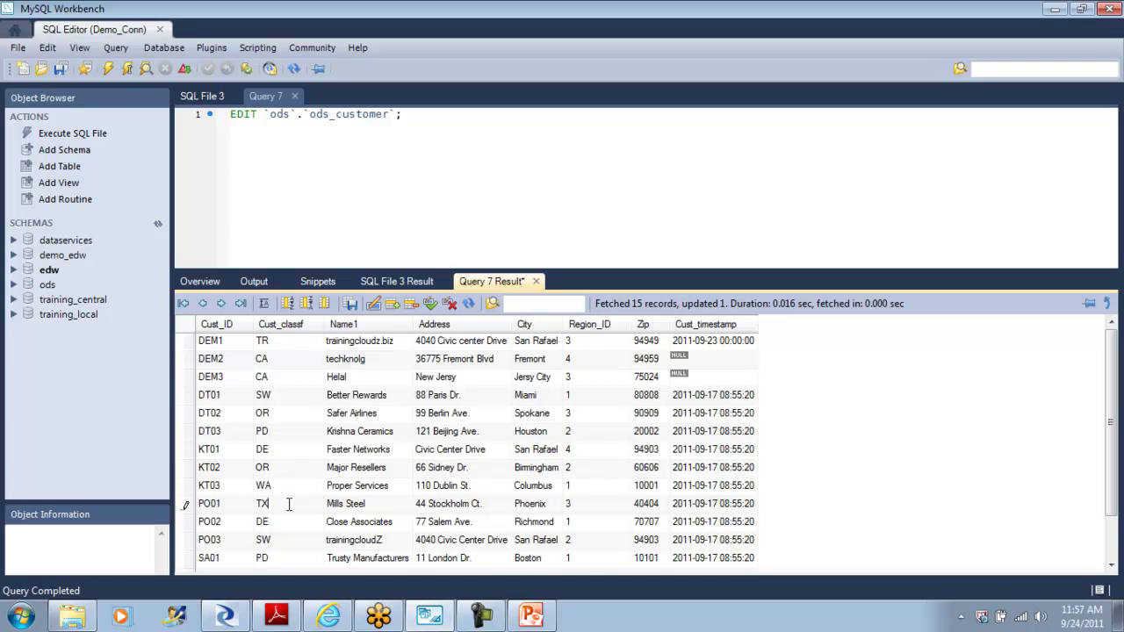
pyautogui.press('Tab')
pyautogui.press('BackSpace')
pyautogui.write('pLANO')
pyautogui.press('Tab')
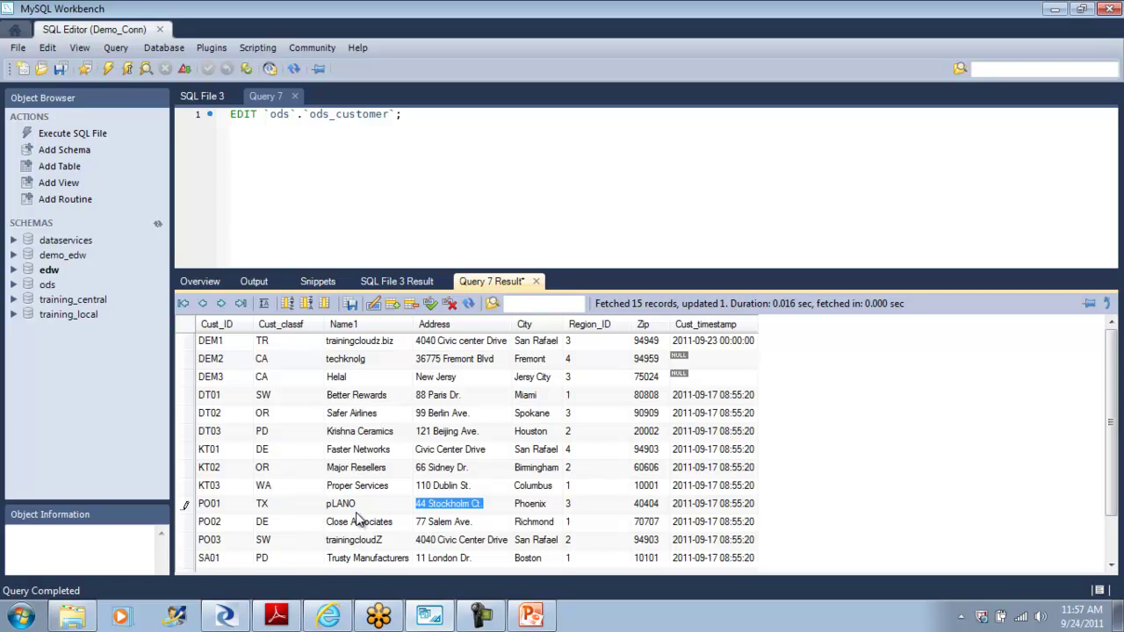
pyautogui.write('pRESTI')
pyautogui.press('BackSpace')
pyautogui.write('ON rD')
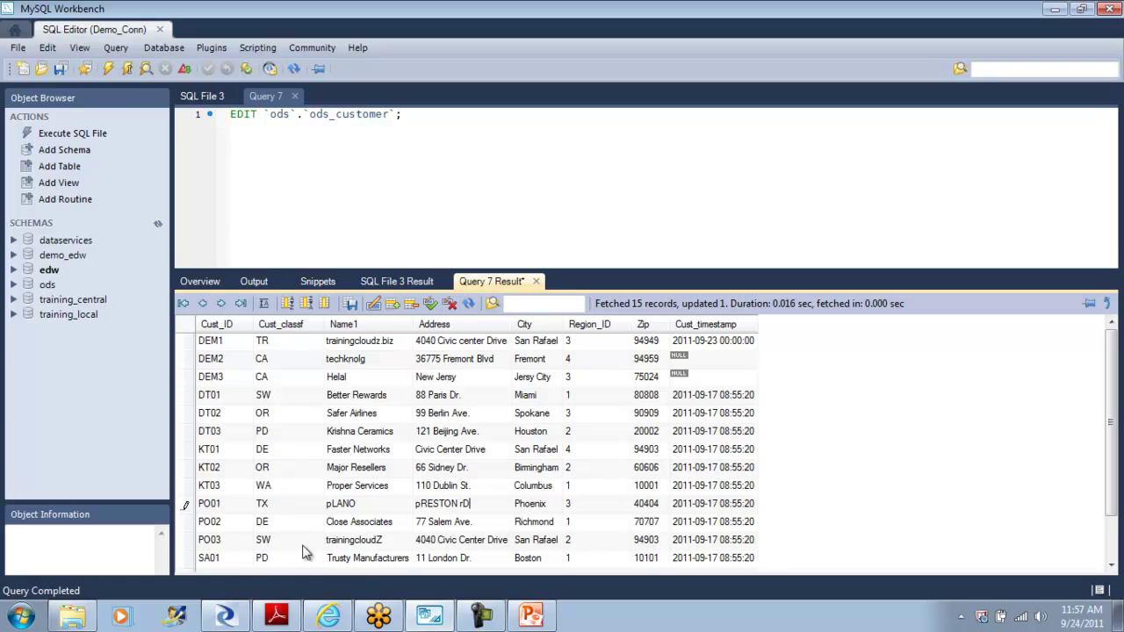
# Step: Set PO01's City to pLANO and Zip to 95125, apply the change, and verify the row
pyautogui.doubleClick(527, 506)
pyautogui.write('pLANO')
pyautogui.press('Tab')
pyautogui.click(644, 506)
pyautogui.doubleClick(644, 506)
pyautogui.press('BackSpace')
pyautogui.write('95')
pyautogui.write('125')
pyautogui.click(430, 304)
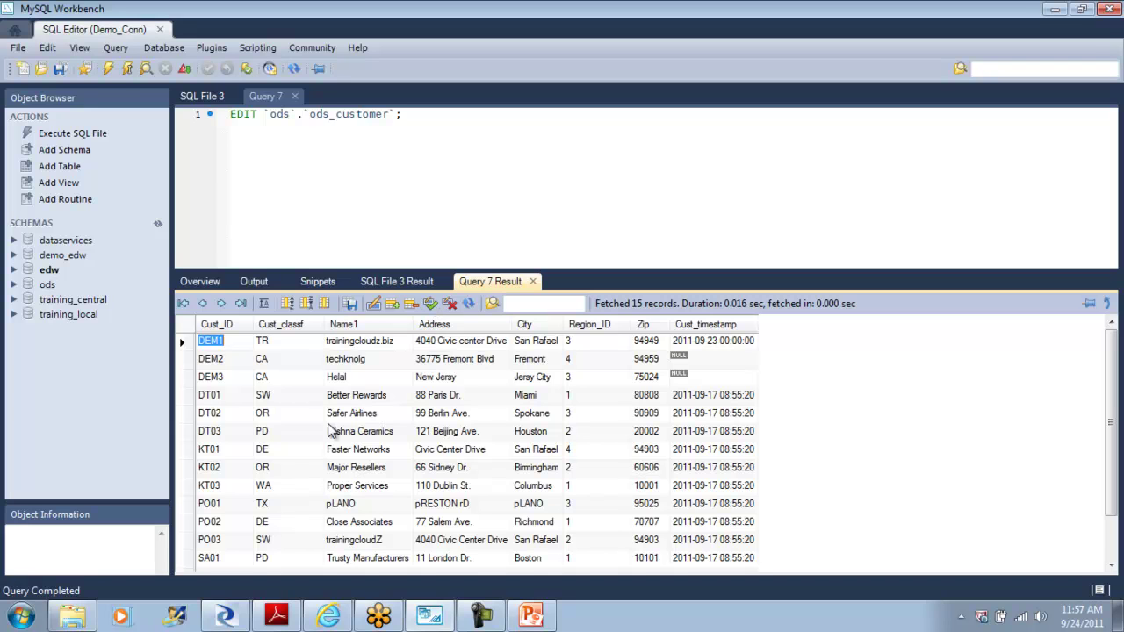
pyautogui.click(193, 508)
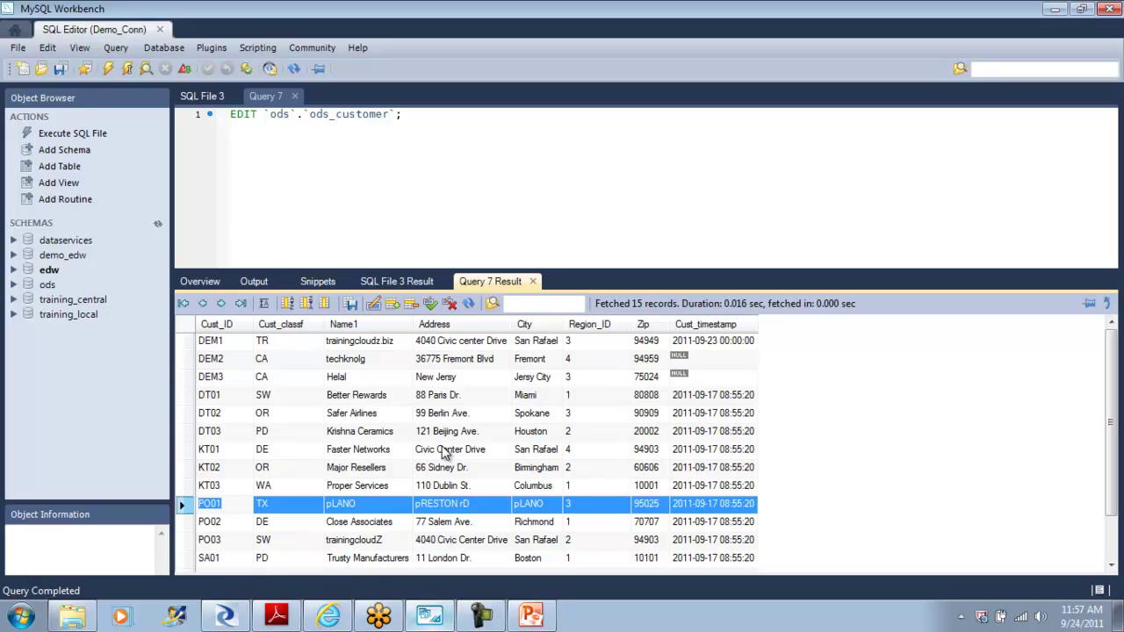
pyautogui.click(226, 616)
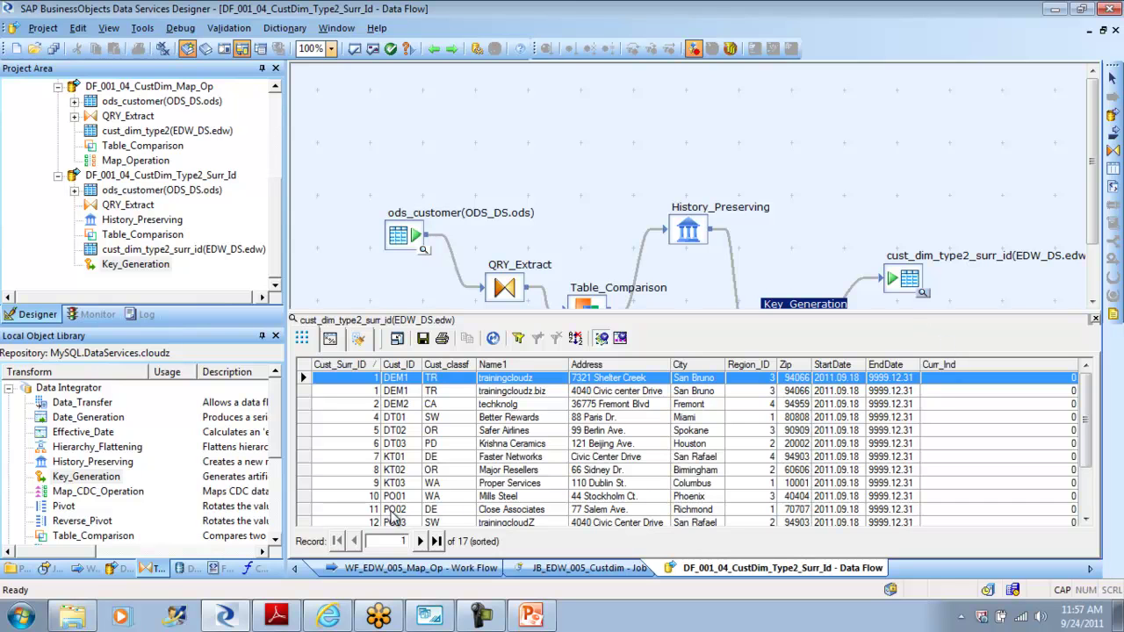
# Step: Select PO01 in the target data, then execute JB_EDW_005_Custdim with default execution properties
pyautogui.click(305, 497)
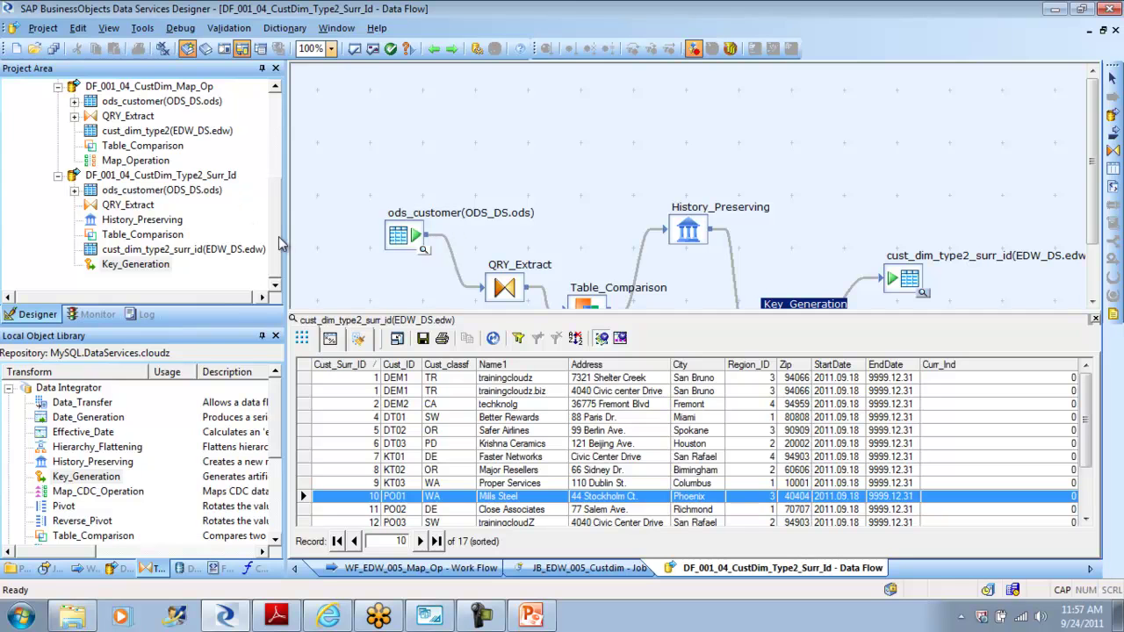
pyautogui.moveTo(275, 237); pyautogui.dragTo(268, 124)
pyautogui.click(25, 161)
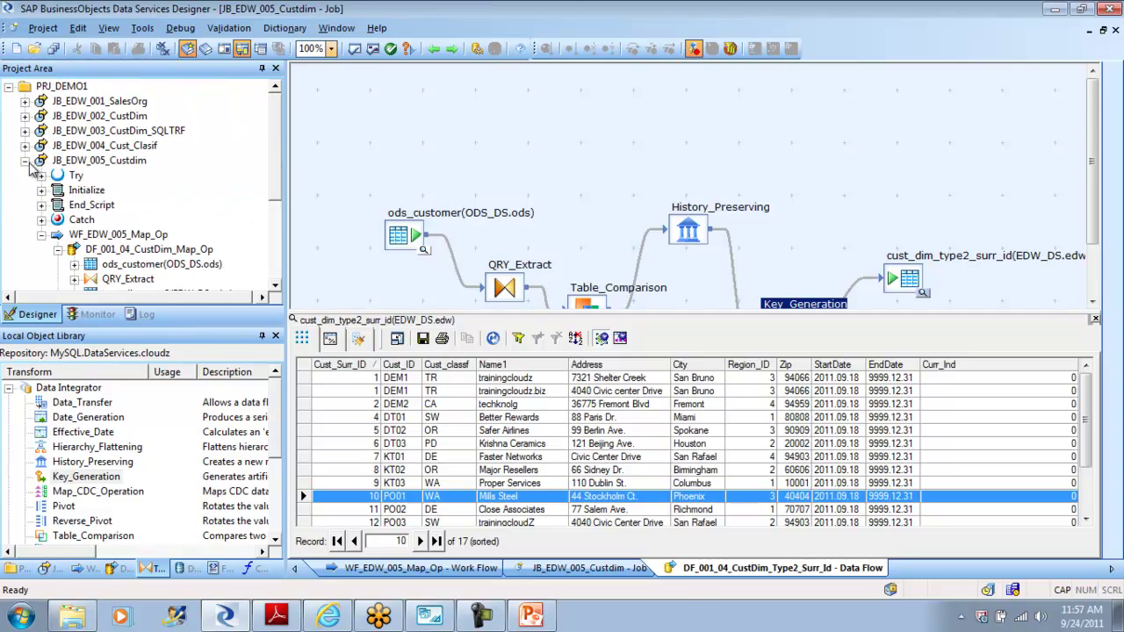
pyautogui.rightClick(75, 165)
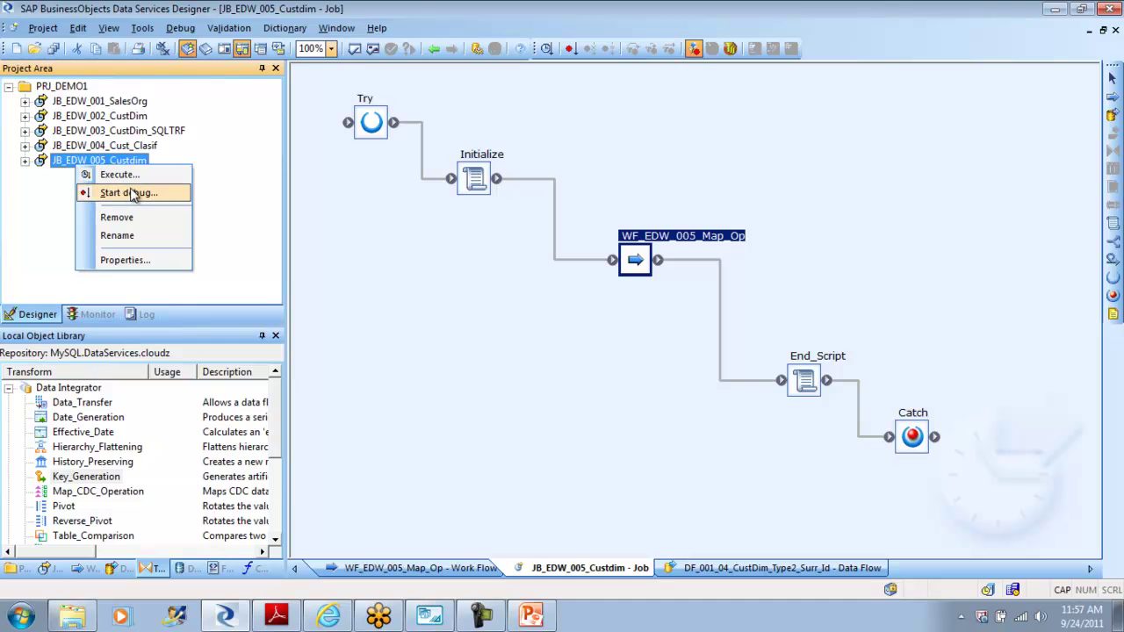
pyautogui.click(131, 180)
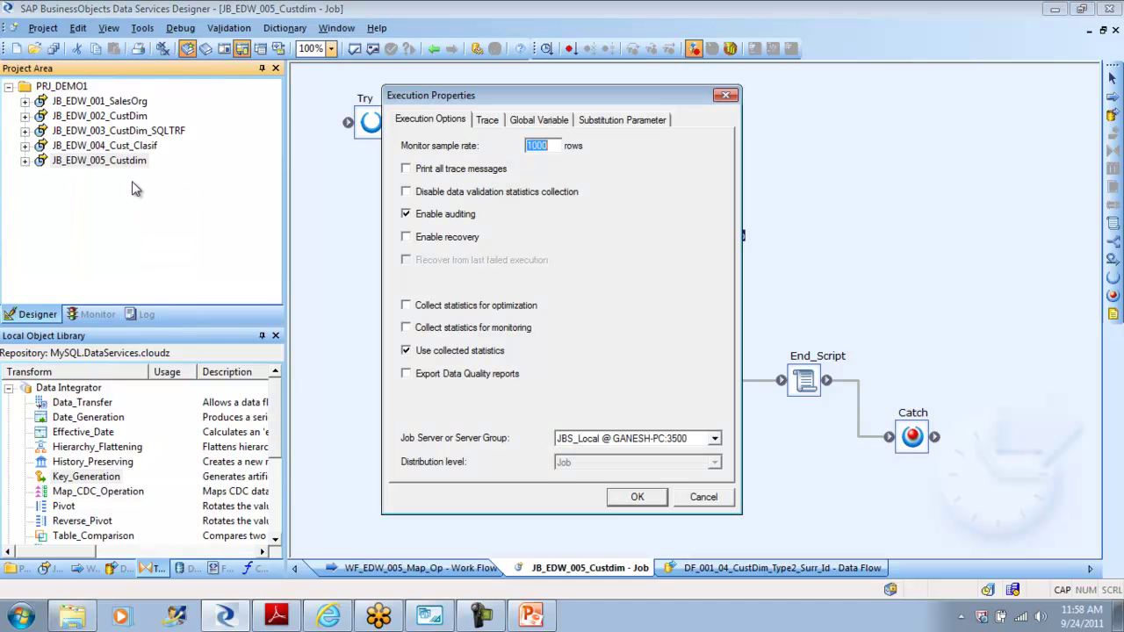
pyautogui.click(639, 494)
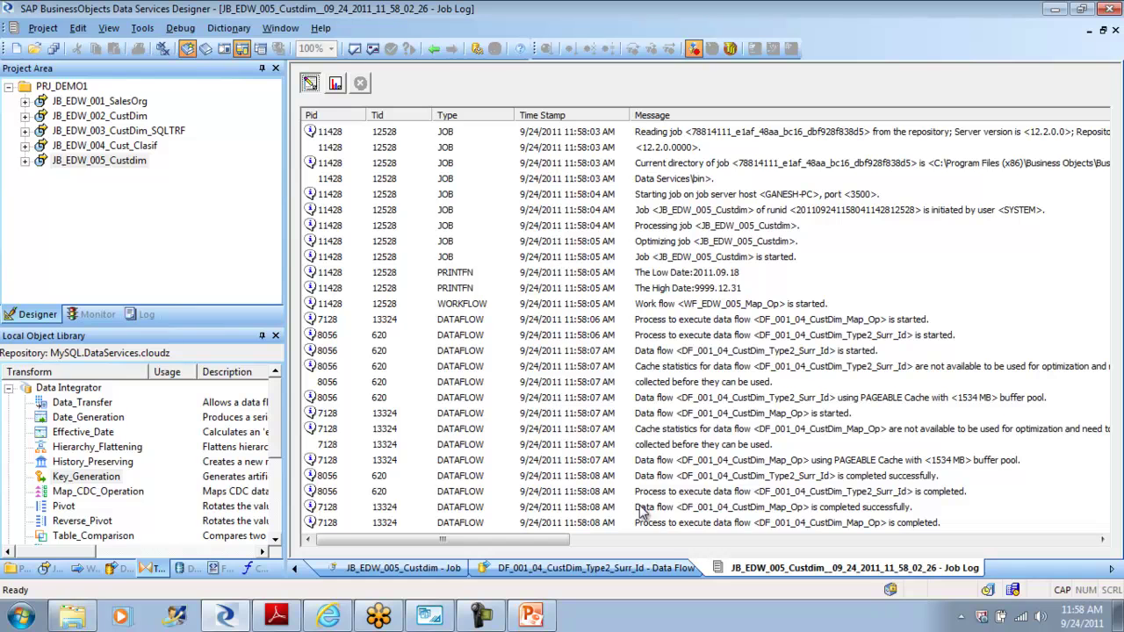
# Step: Check the run's row counts, reopen DF_001_04_CustDim_Type2_Surr_Id, and reload its target data
pyautogui.click(334, 84)
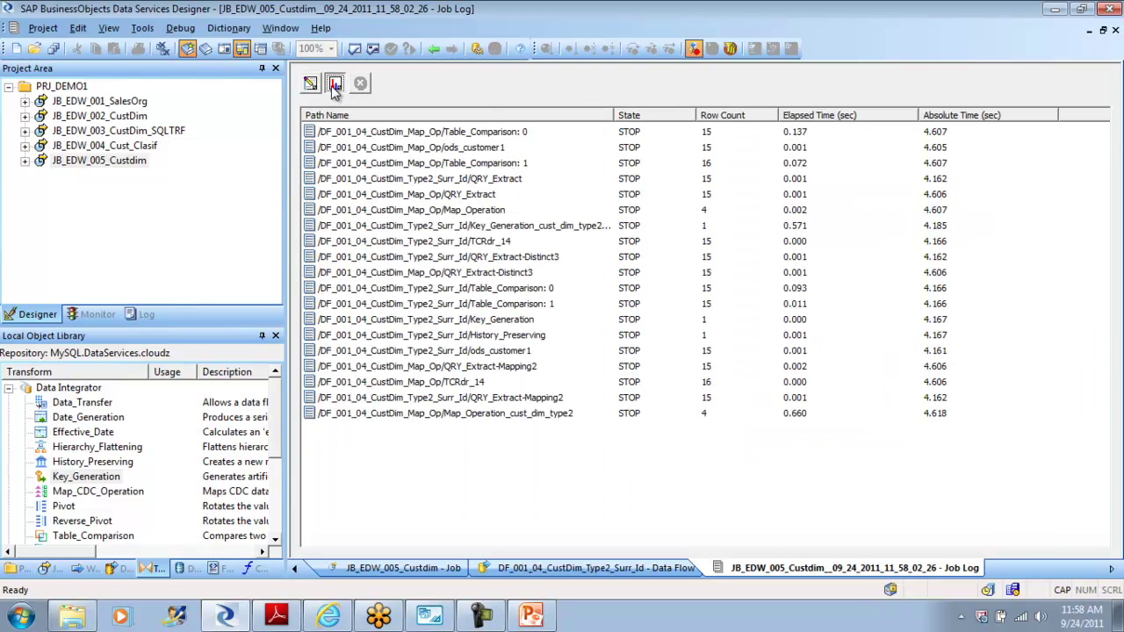
pyautogui.click(433, 51)
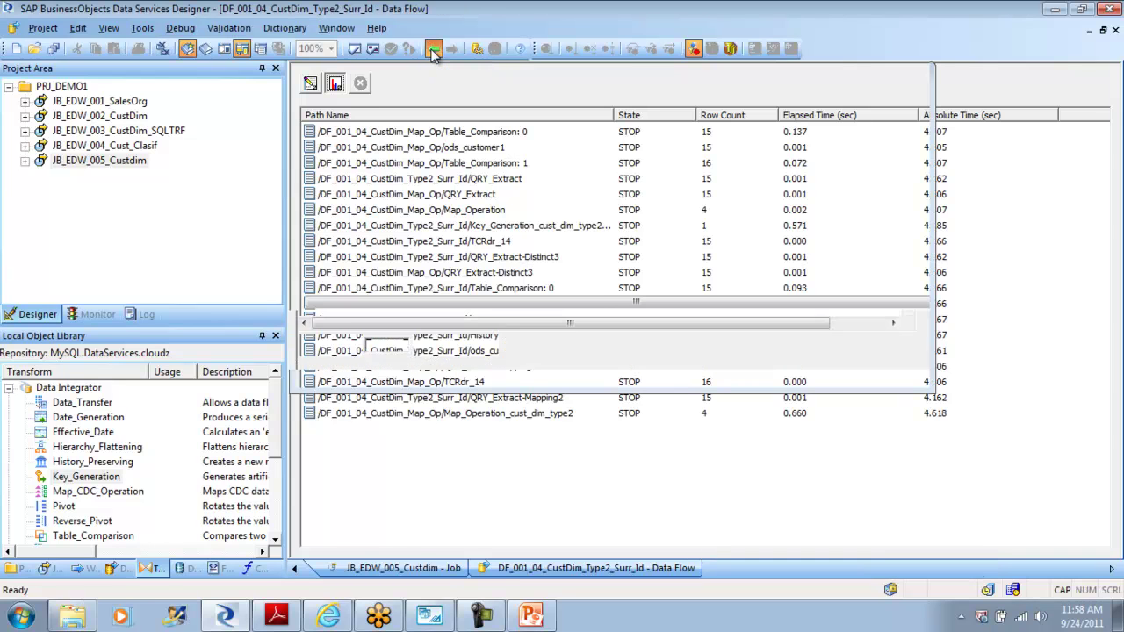
pyautogui.click(434, 51)
pyautogui.click(433, 51)
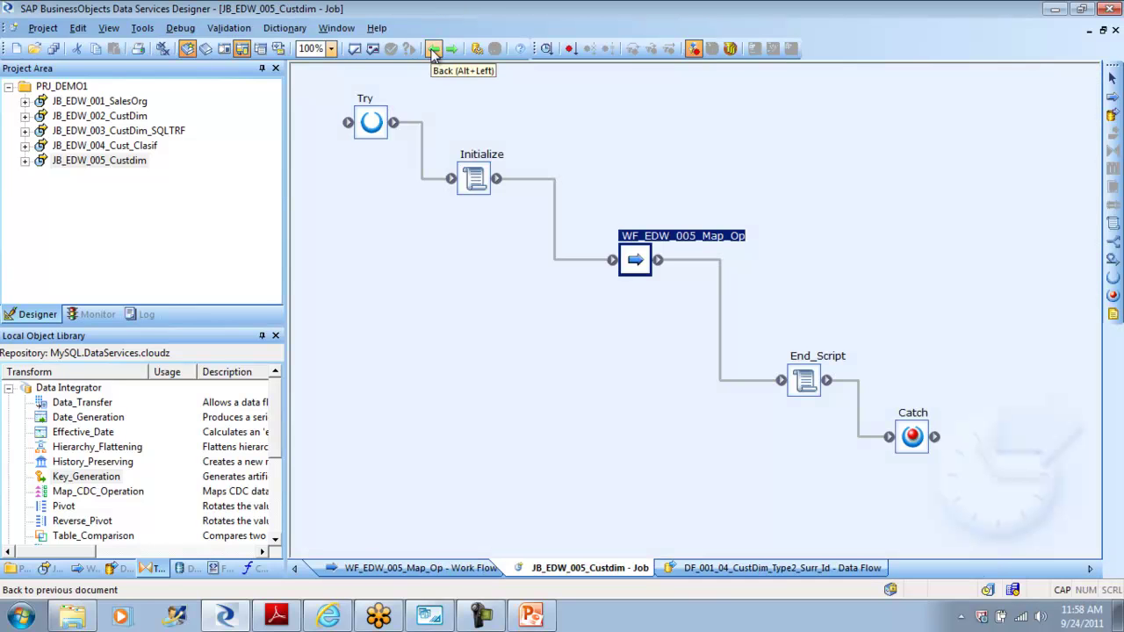
pyautogui.click(119, 316)
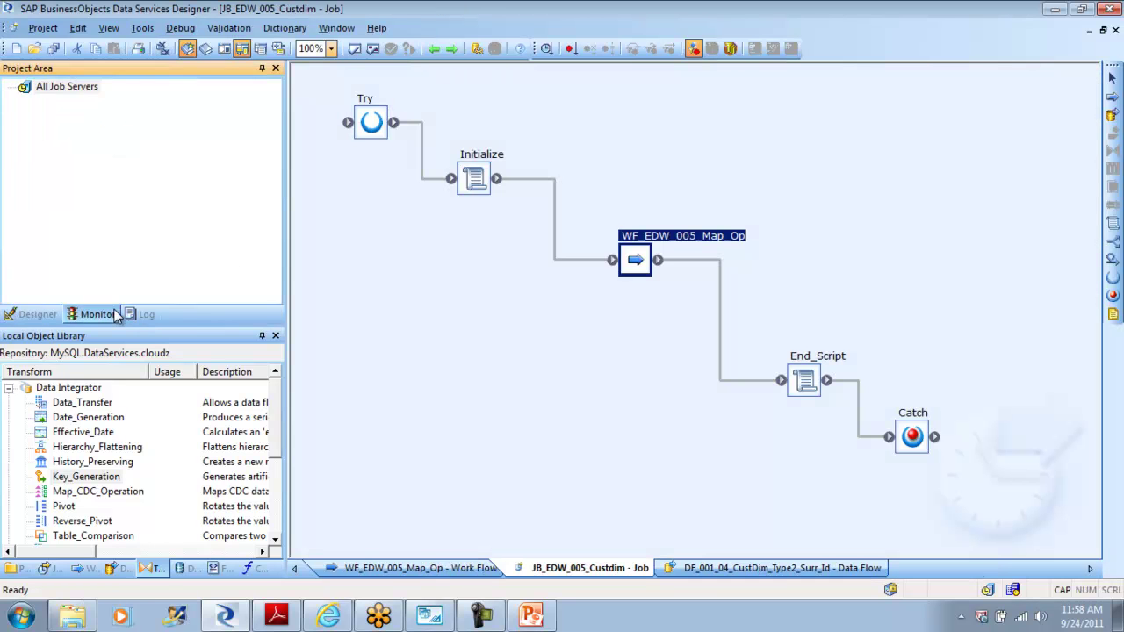
pyautogui.doubleClick(638, 262)
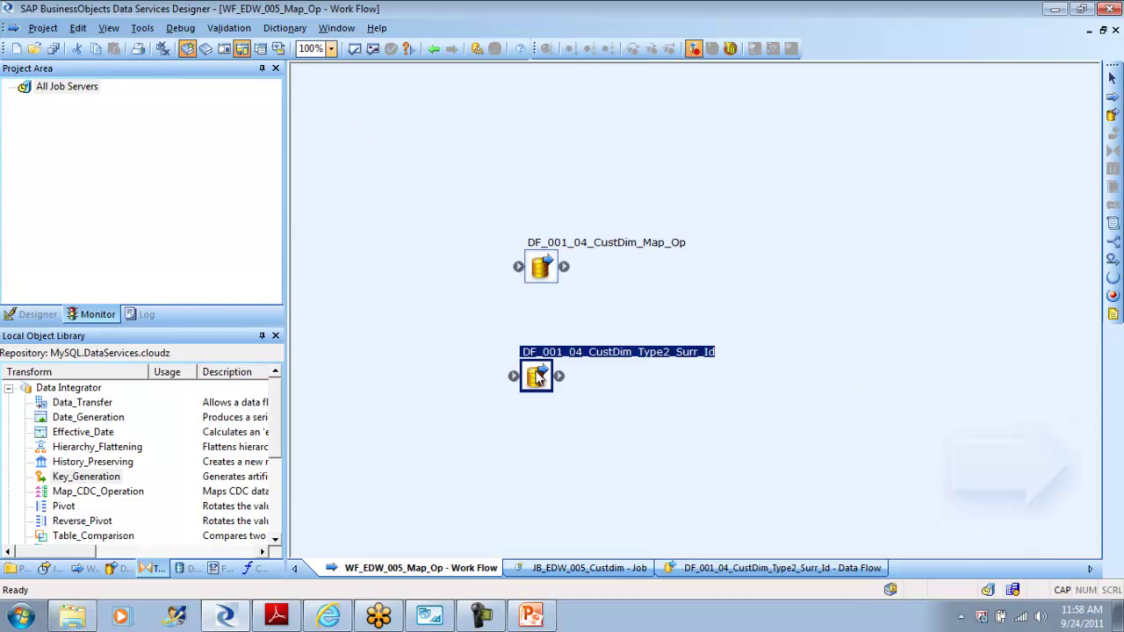
pyautogui.doubleClick(536, 376)
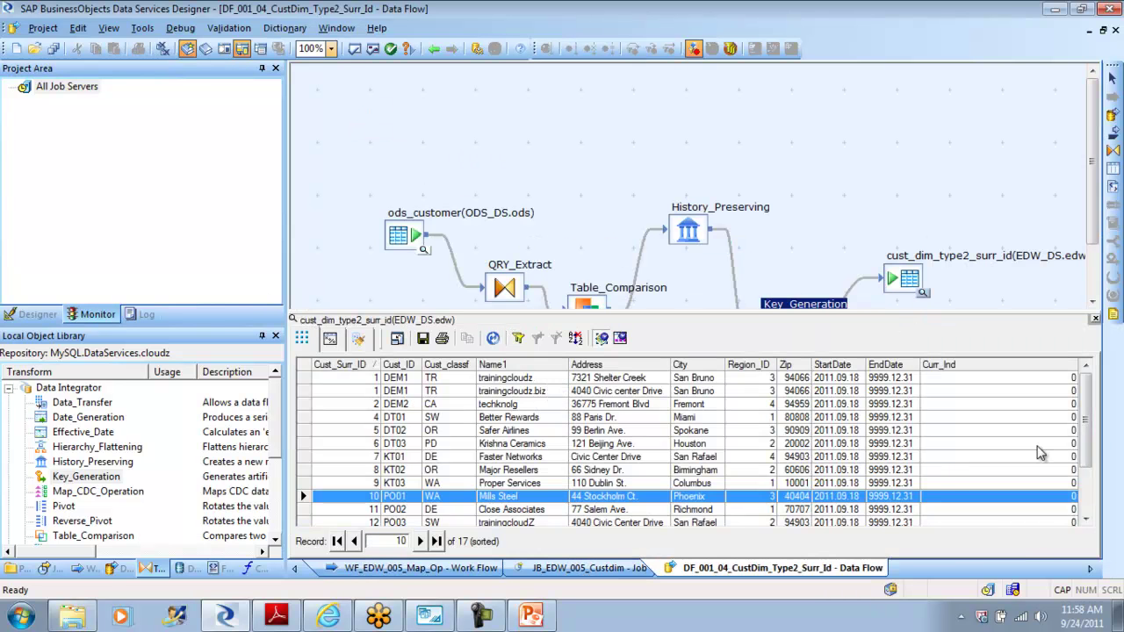
pyautogui.click(925, 299)
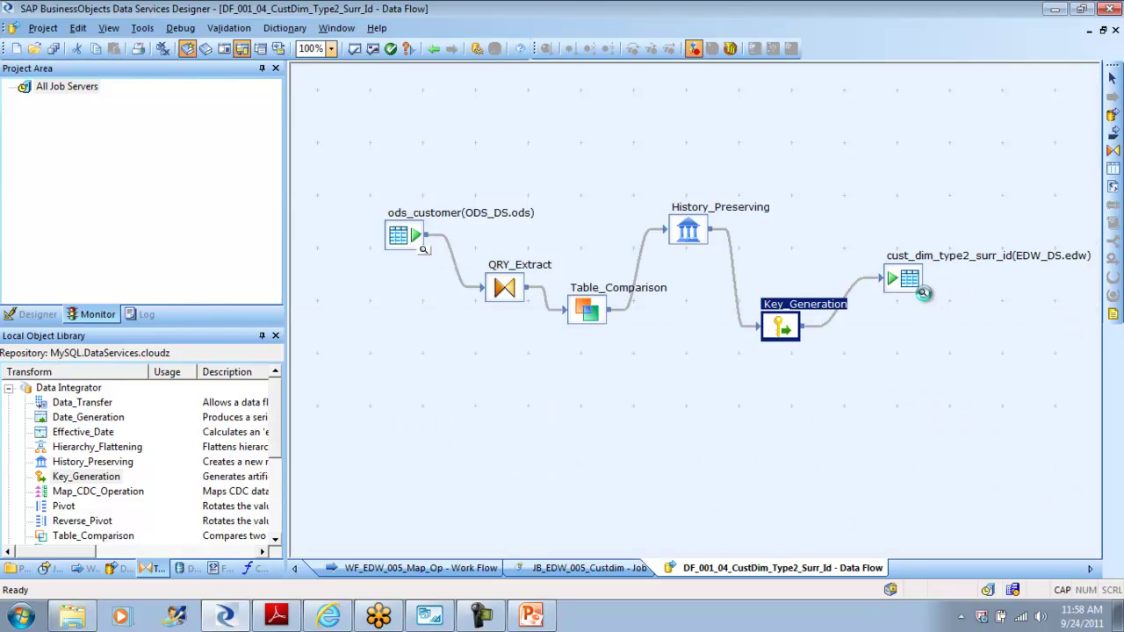
pyautogui.click(925, 298)
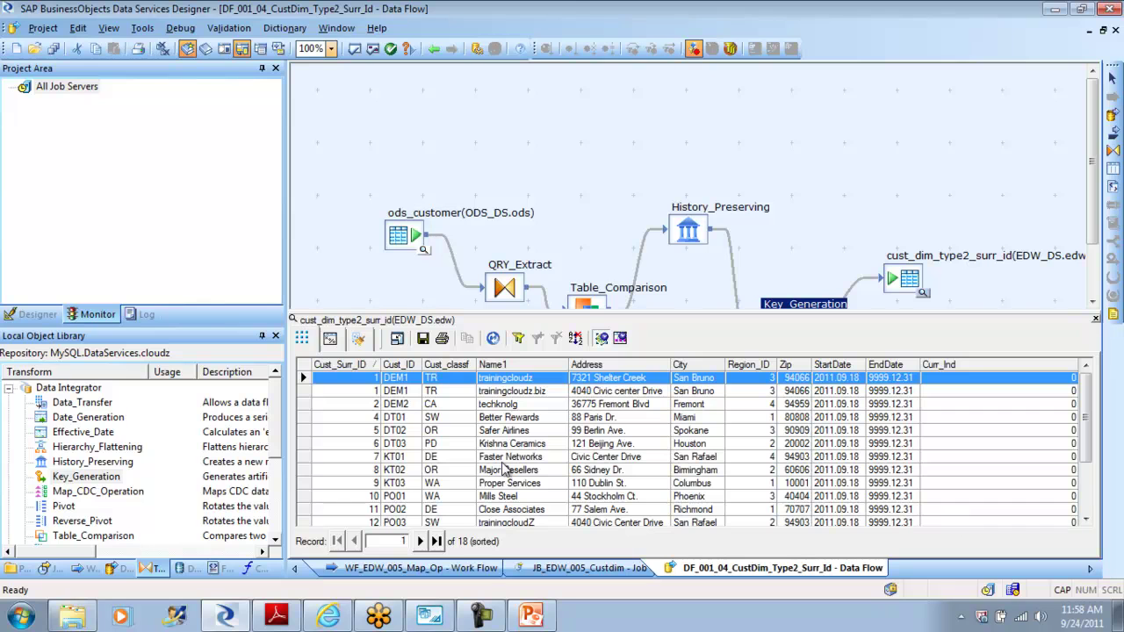
# Step: Set up a View Data filter on the Cust_ID column with the equals operator
pyautogui.click(303, 498)
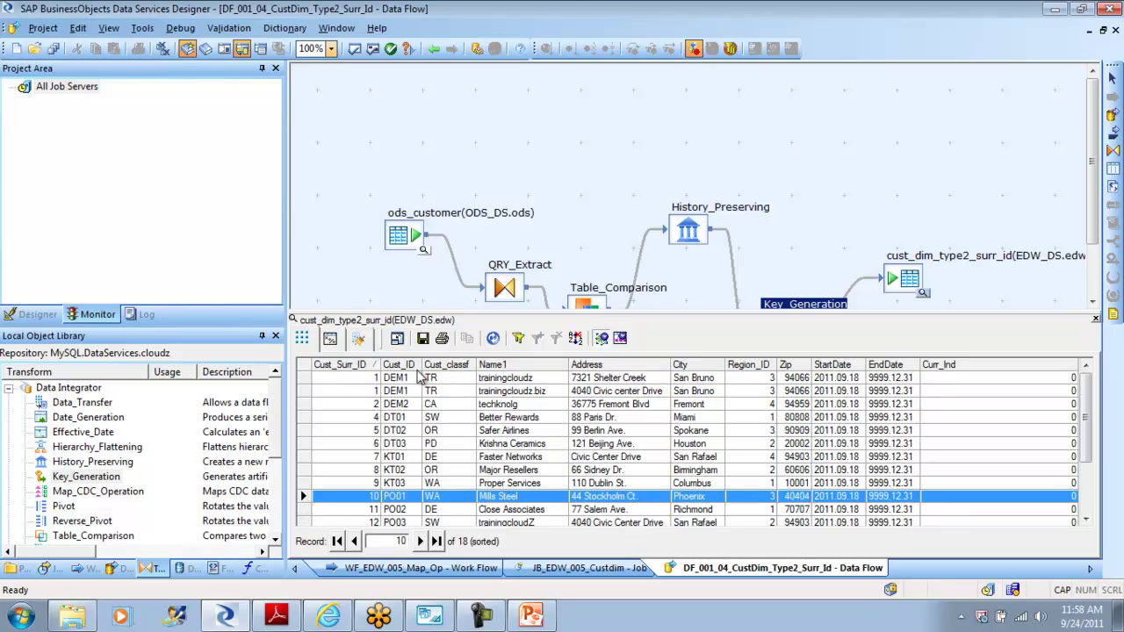
pyautogui.moveTo(1087, 424); pyautogui.dragTo(1087, 483)
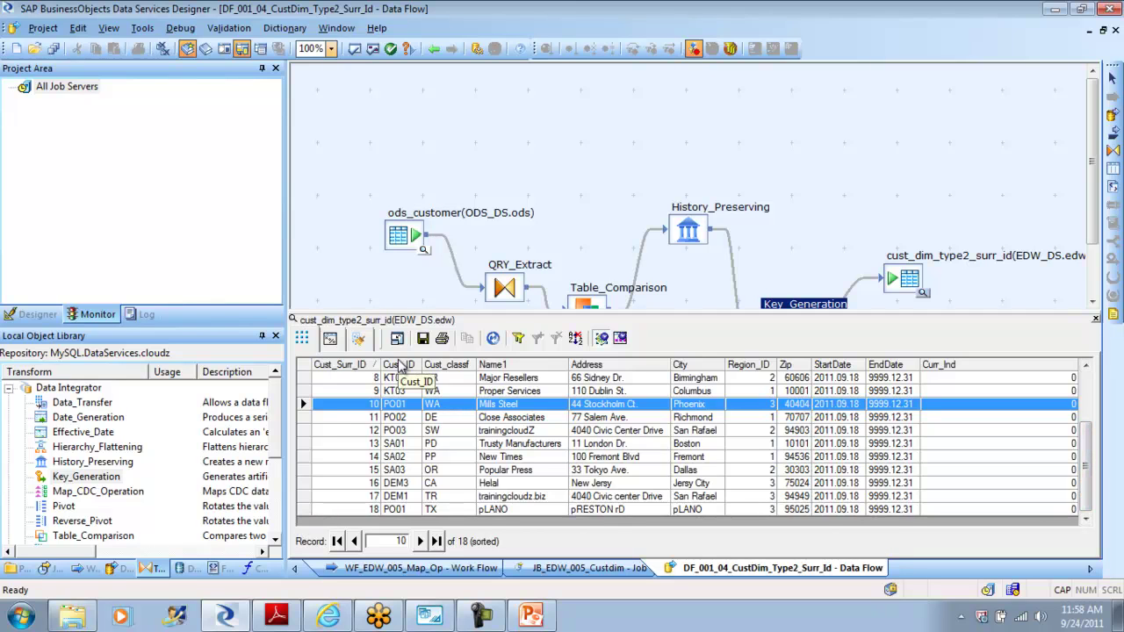
pyautogui.click(519, 339)
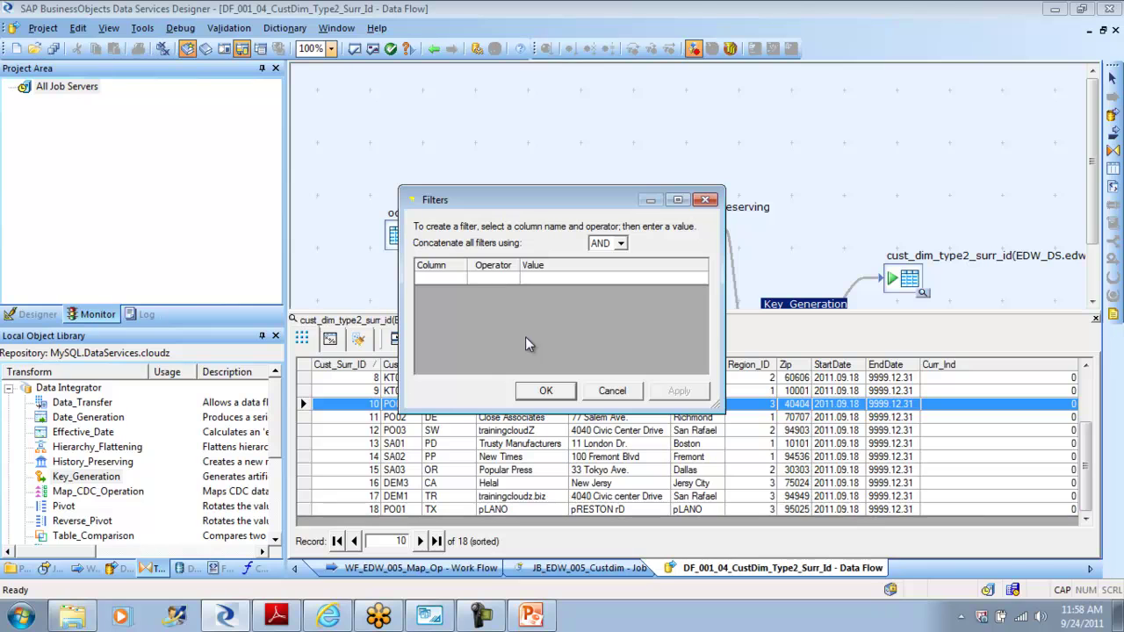
pyautogui.click(463, 275)
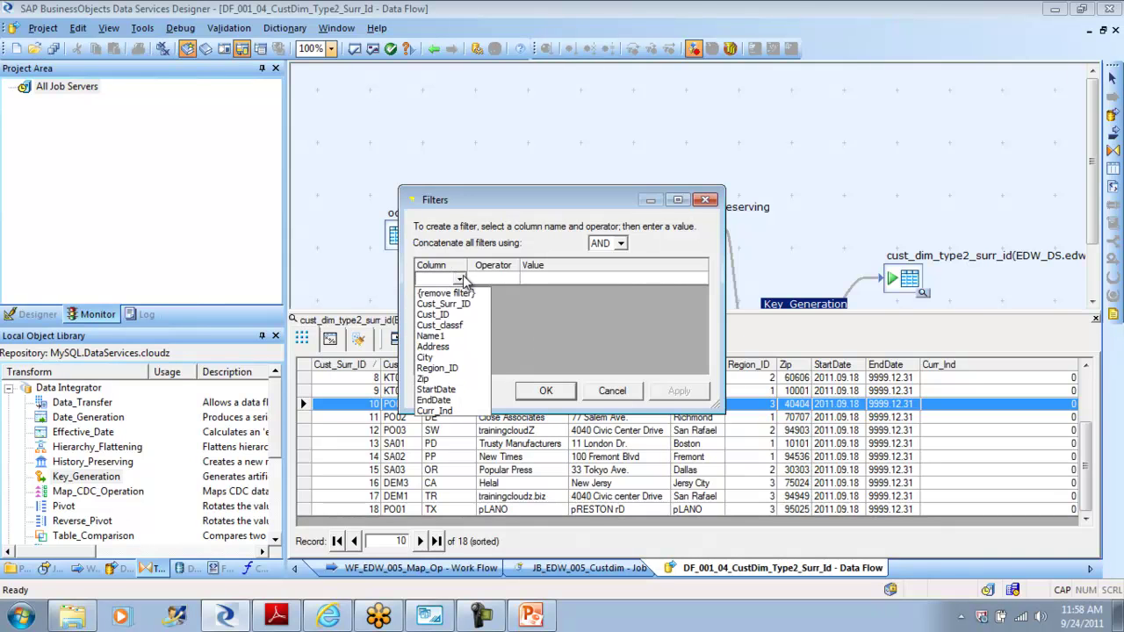
pyautogui.click(462, 313)
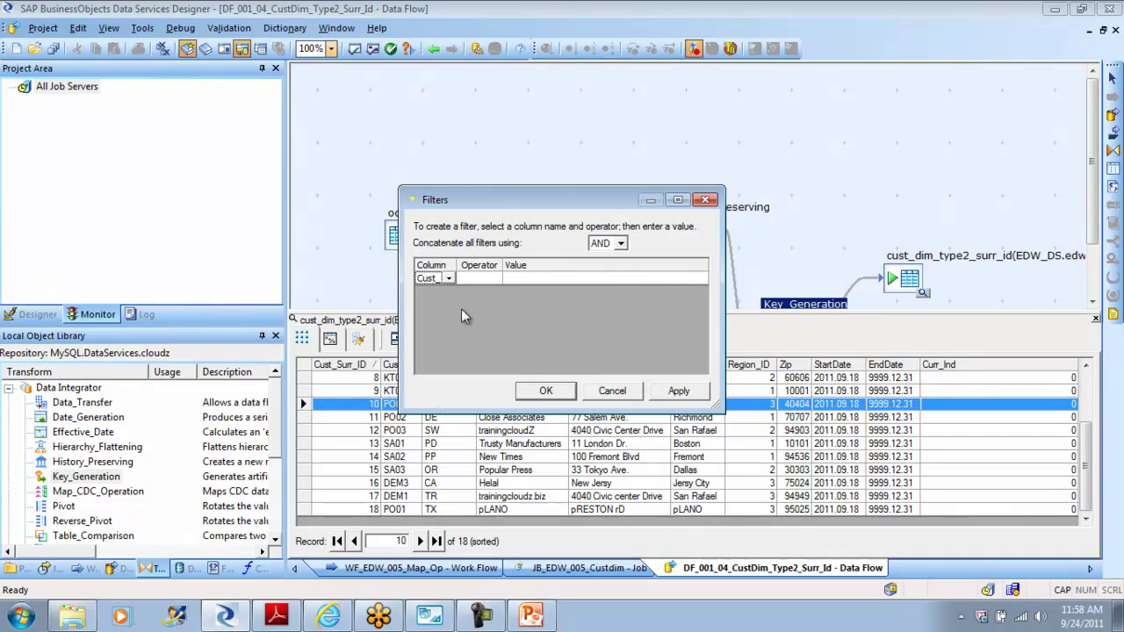
pyautogui.click(498, 278)
pyautogui.click(495, 278)
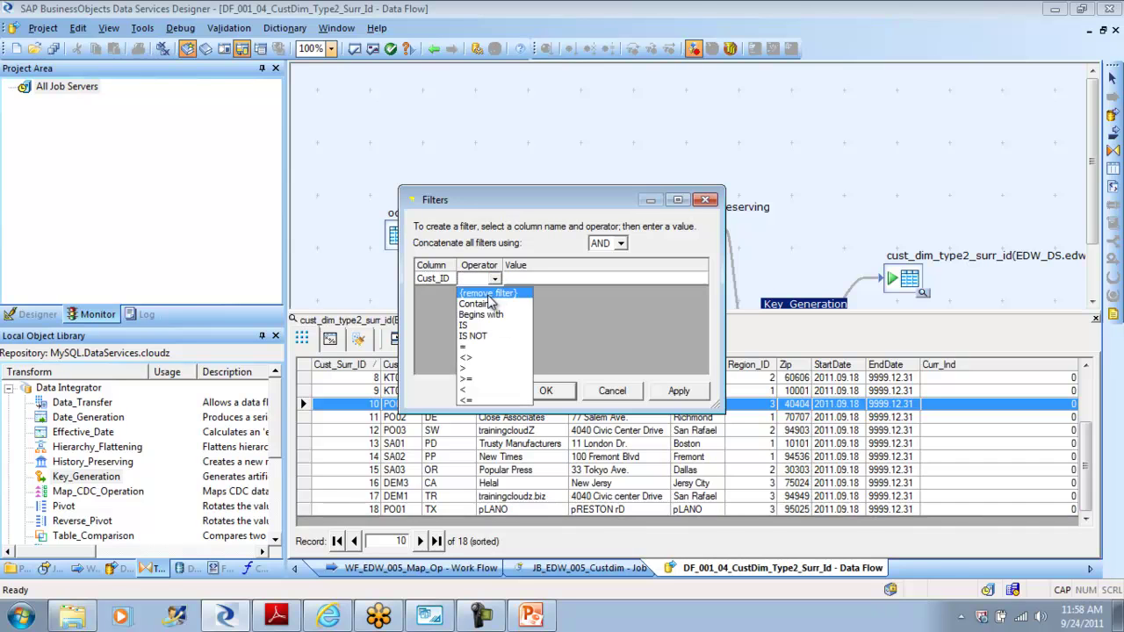
pyautogui.click(471, 345)
# Step: Filter for Cust_ID = 'PO01' and select both history rows, surrogate IDs 10 and 18
pyautogui.click(531, 279)
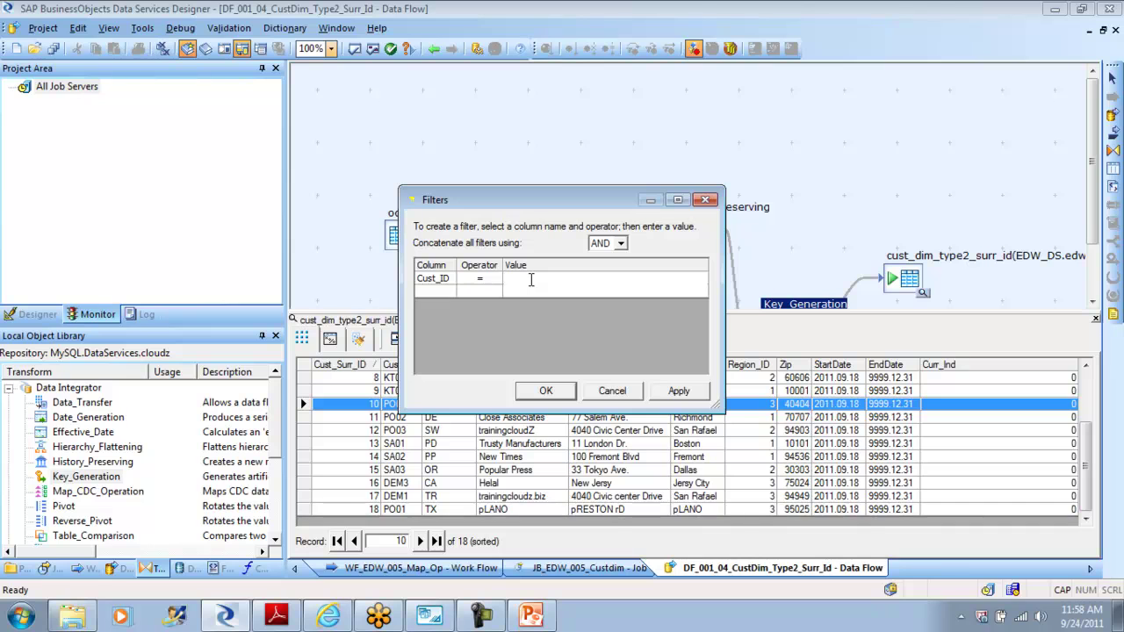
pyautogui.write('po01')
pyautogui.press('BackSpace')
pyautogui.press('BackSpace')
pyautogui.press('BackSpace')
pyautogui.press('BackSpace')
pyautogui.write('PO01')
pyautogui.click(687, 394)
pyautogui.click(547, 392)
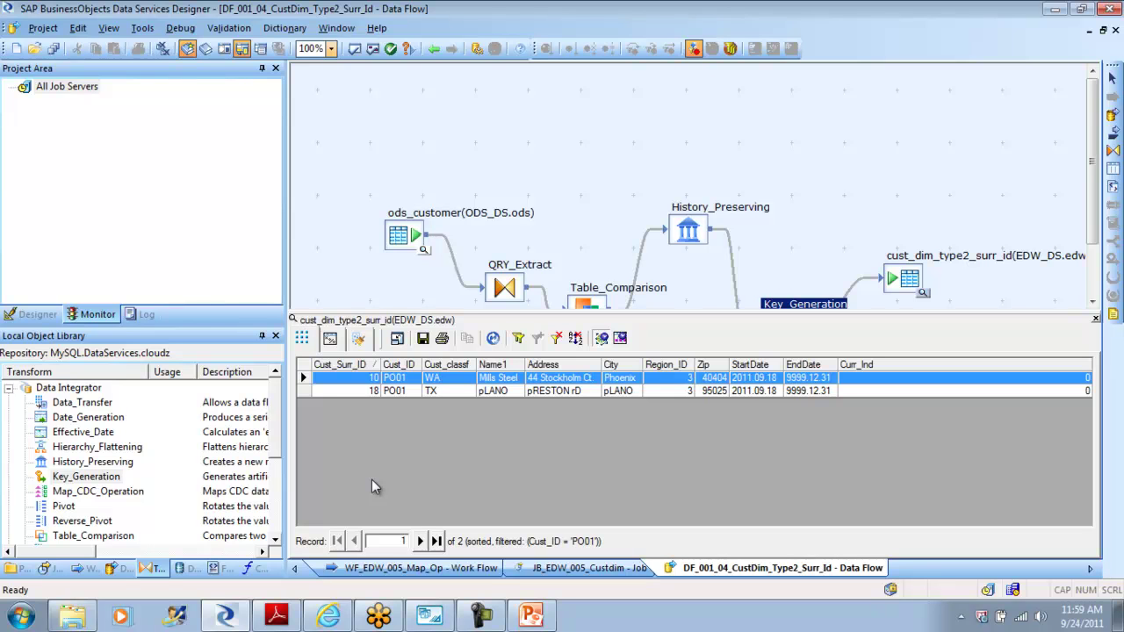
pyautogui.keyDown('shift'); pyautogui.click(307, 392); pyautogui.keyUp('shift')
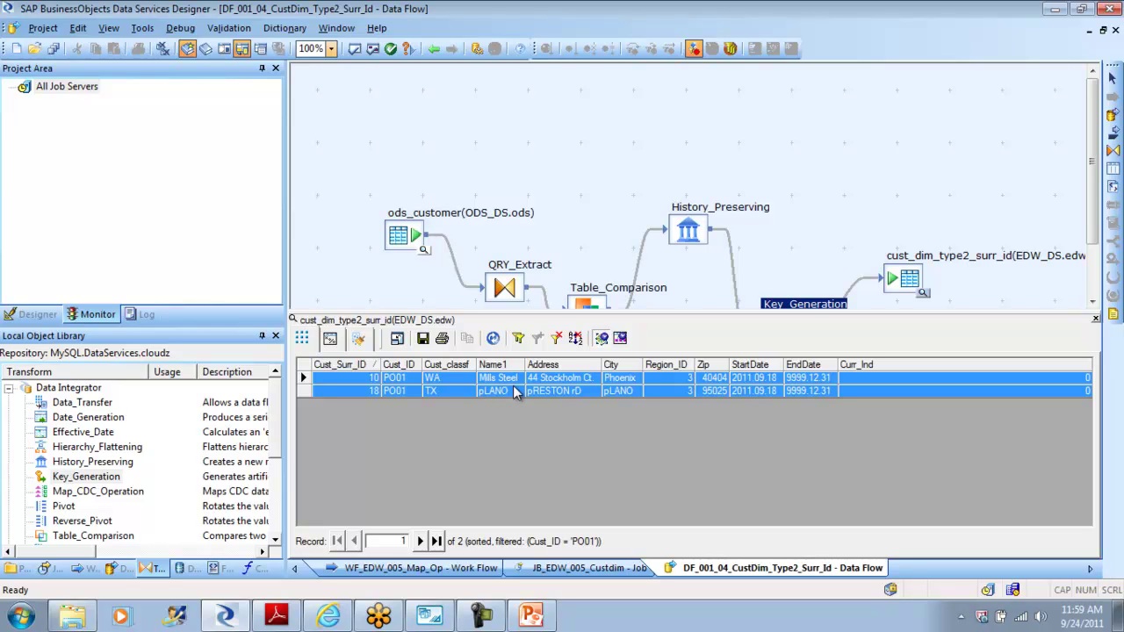
# Step: Close the target table data preview and back out of the data flow and job views
pyautogui.click(1094, 318)
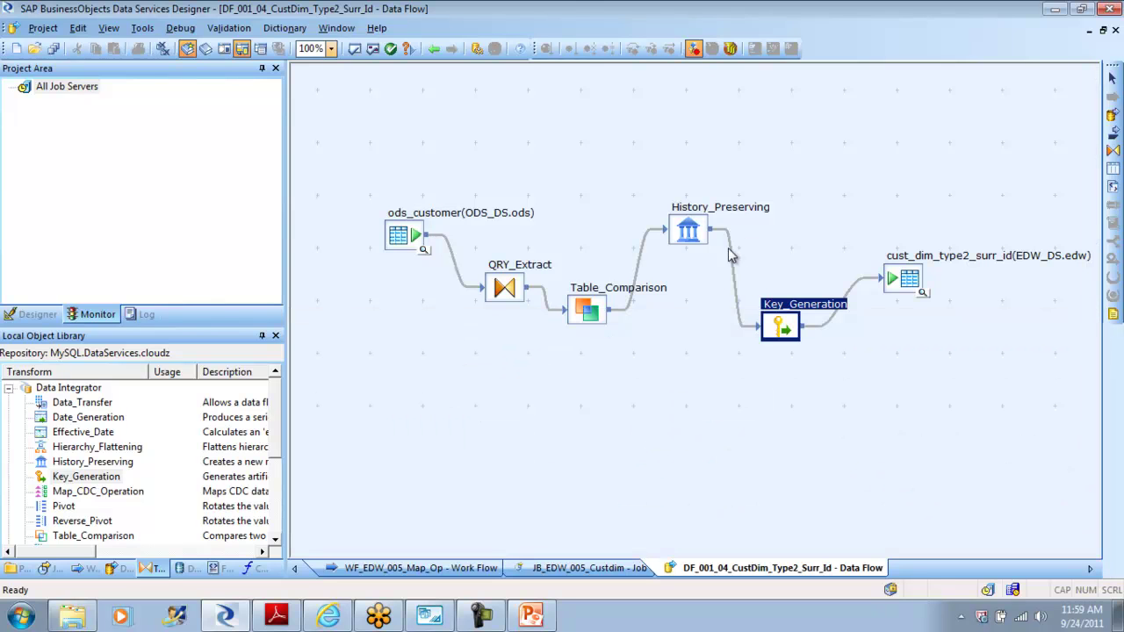
pyautogui.click(433, 49)
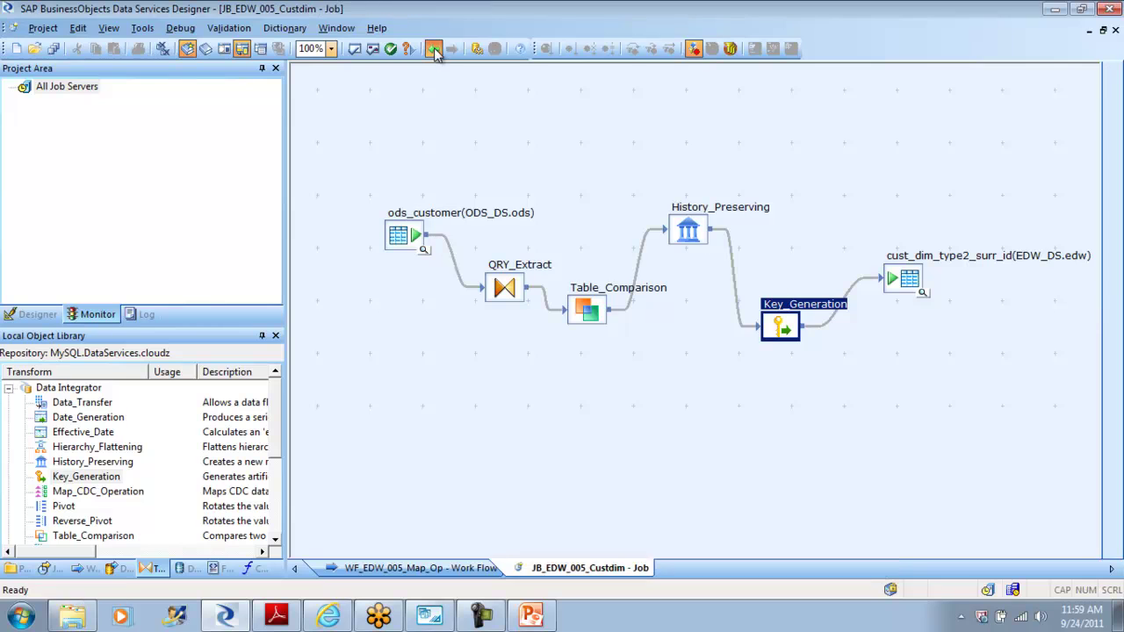
pyautogui.click(434, 49)
pyautogui.click(433, 49)
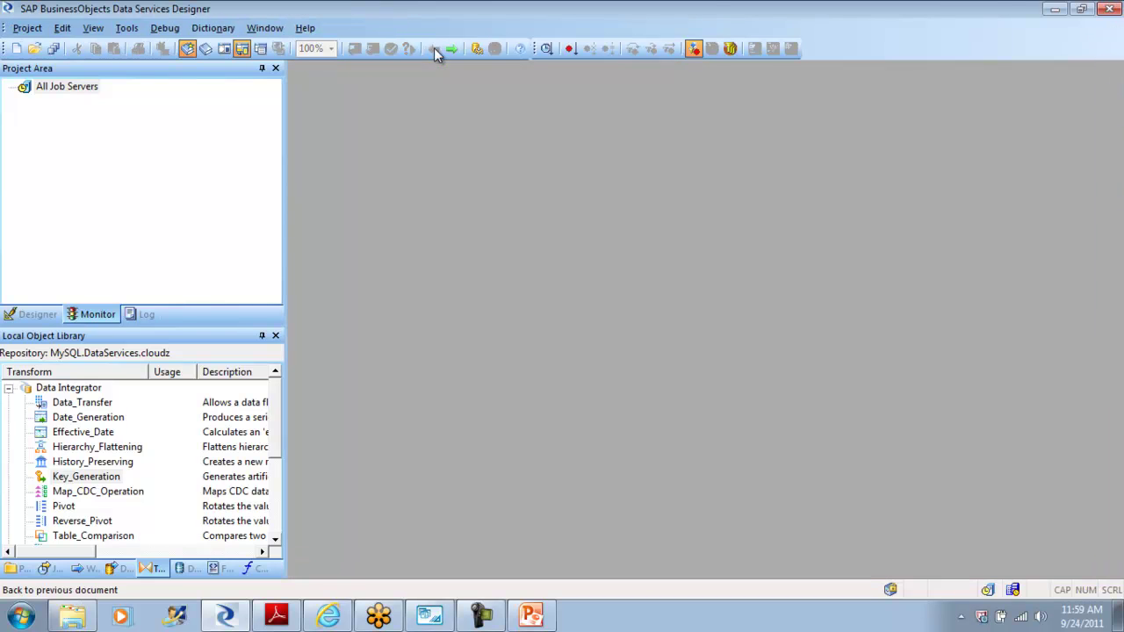
# Step: Open JB_EDW_005_Custdim from the project tree, run Validate All and dismiss the warnings list
pyautogui.click(40, 314)
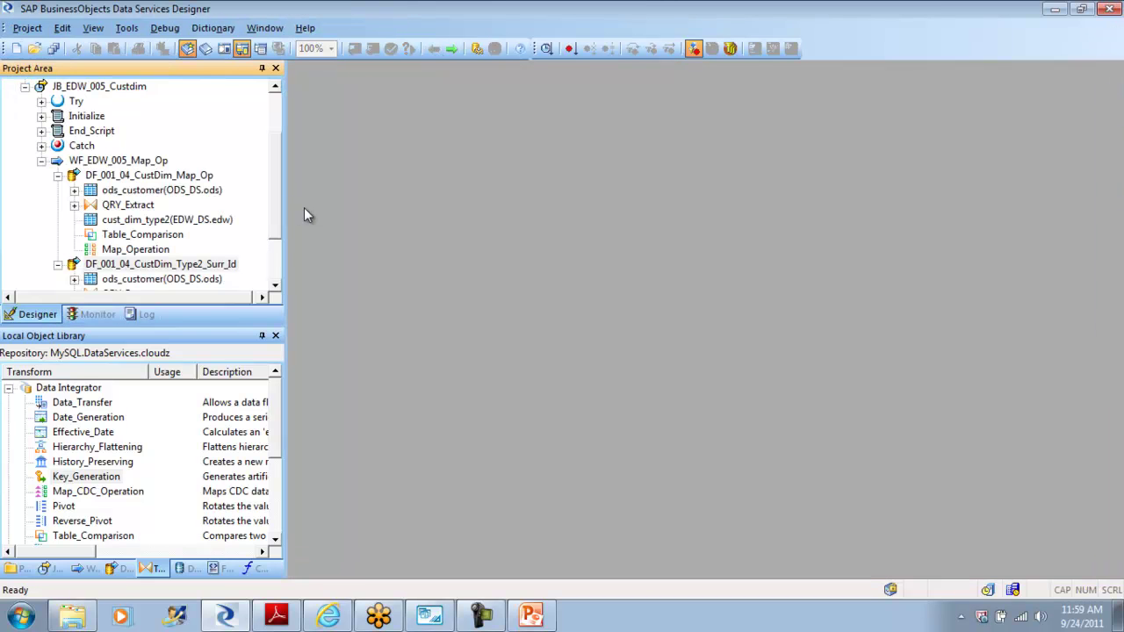
pyautogui.moveTo(276, 176); pyautogui.dragTo(252, 111)
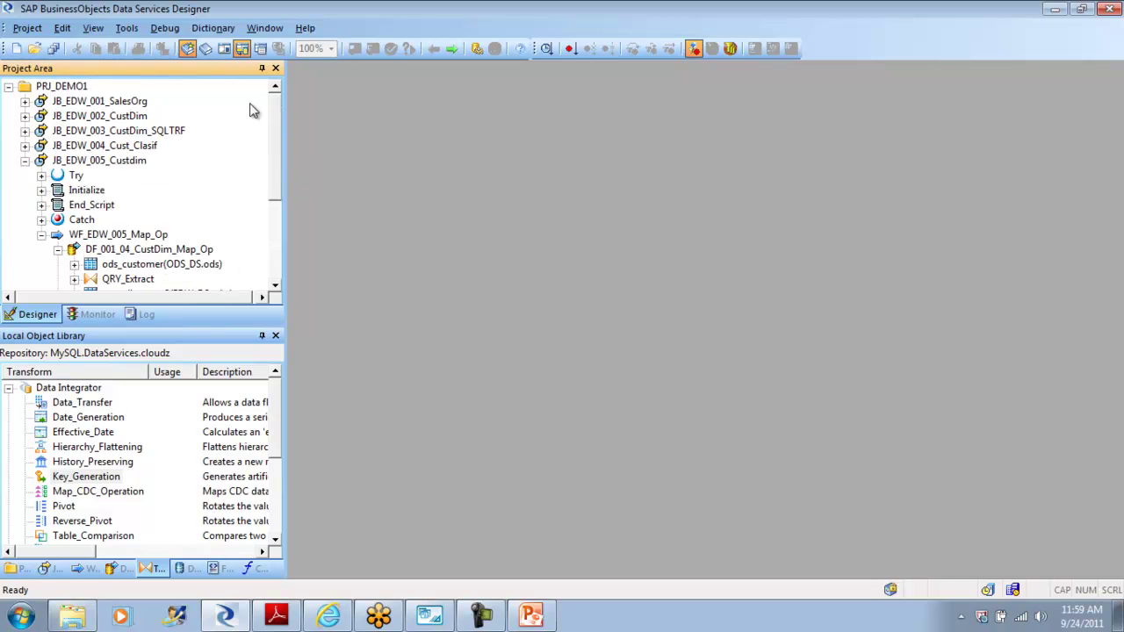
pyautogui.click(26, 164)
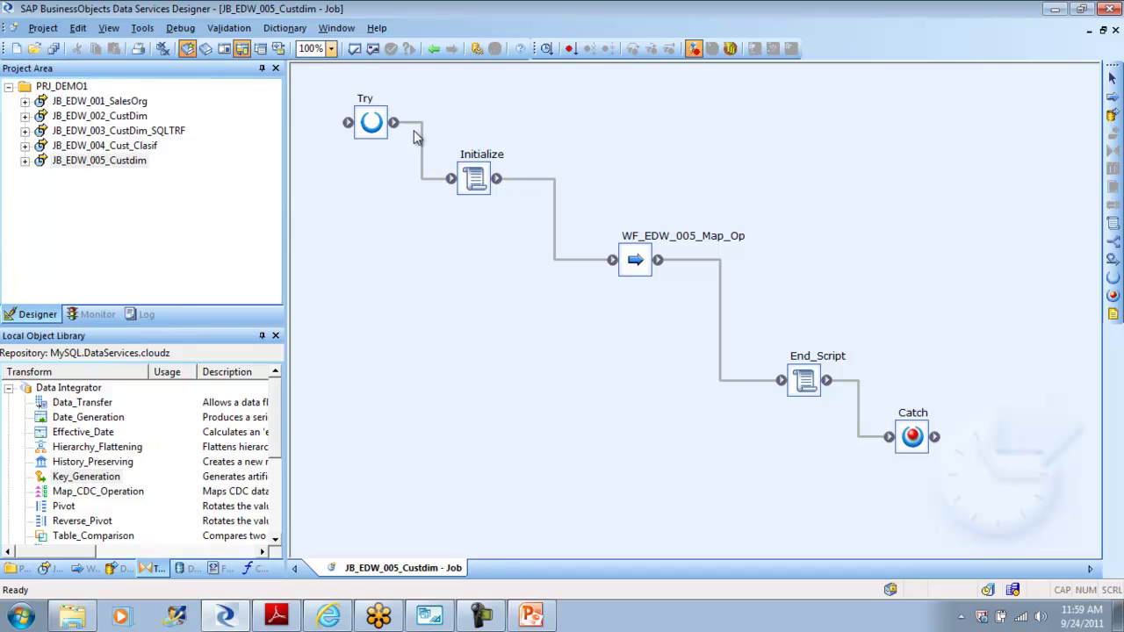
pyautogui.click(373, 49)
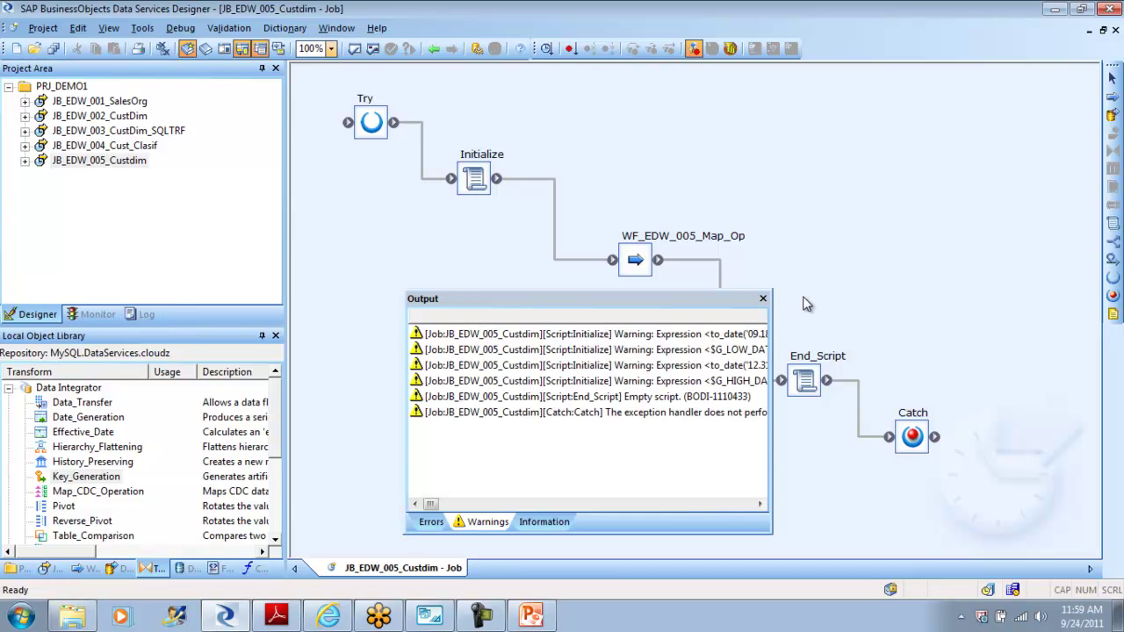
pyautogui.click(763, 300)
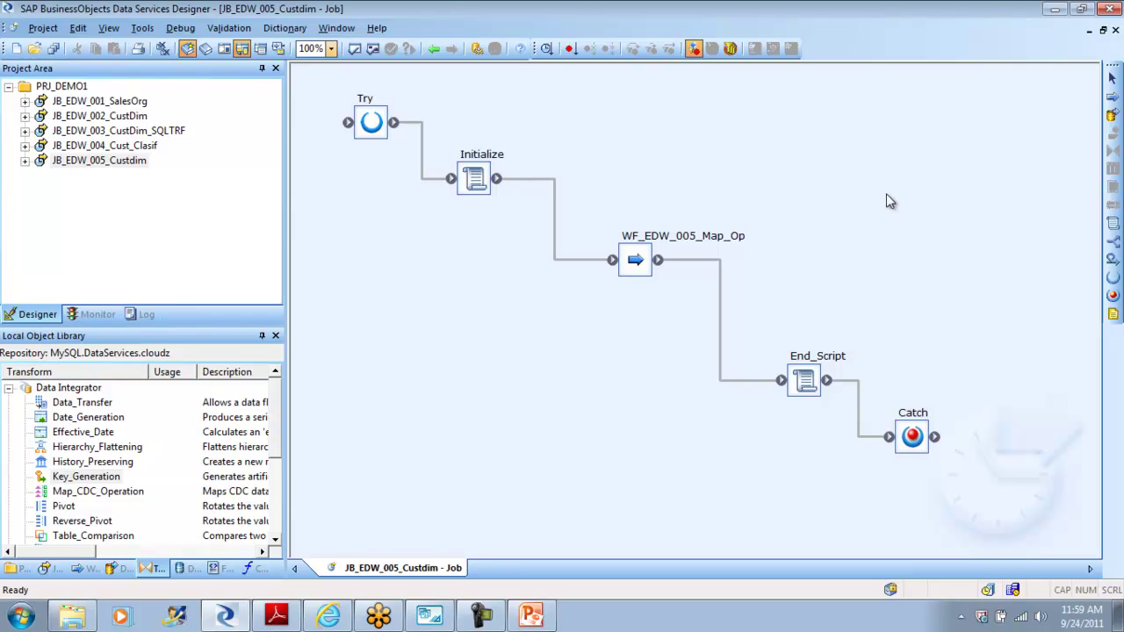
pyautogui.click(89, 569)
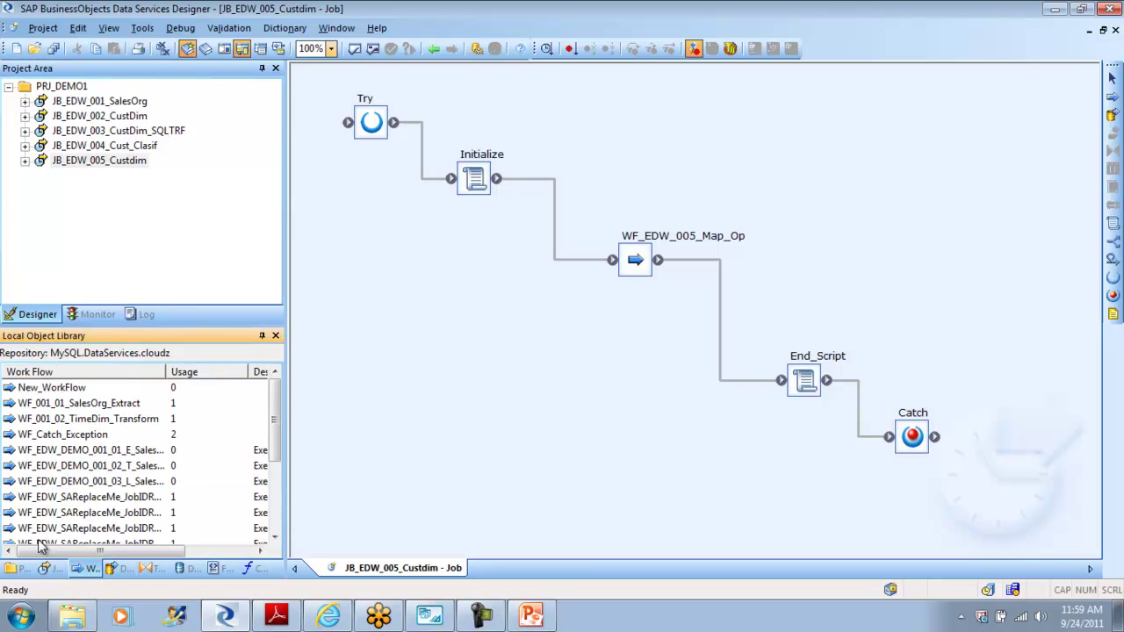
pyautogui.click(50, 571)
# Step: Create batch job JB_EDW_006_XML_Source under Batch Jobs and open its empty diagram
pyautogui.rightClick(112, 495)
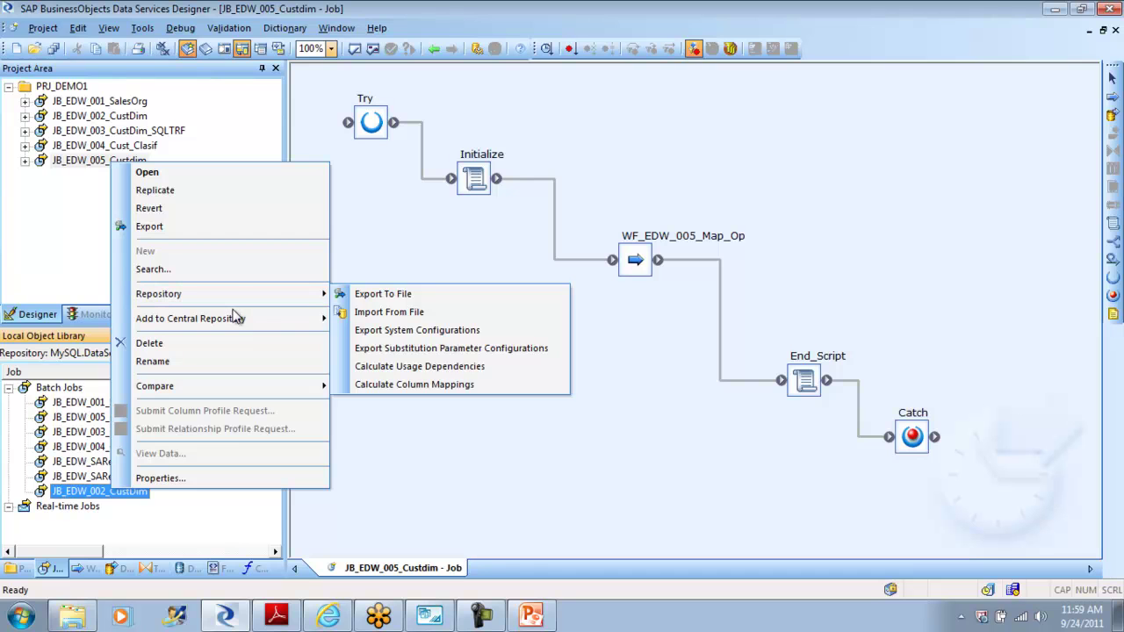
pyautogui.moveTo(235, 322)
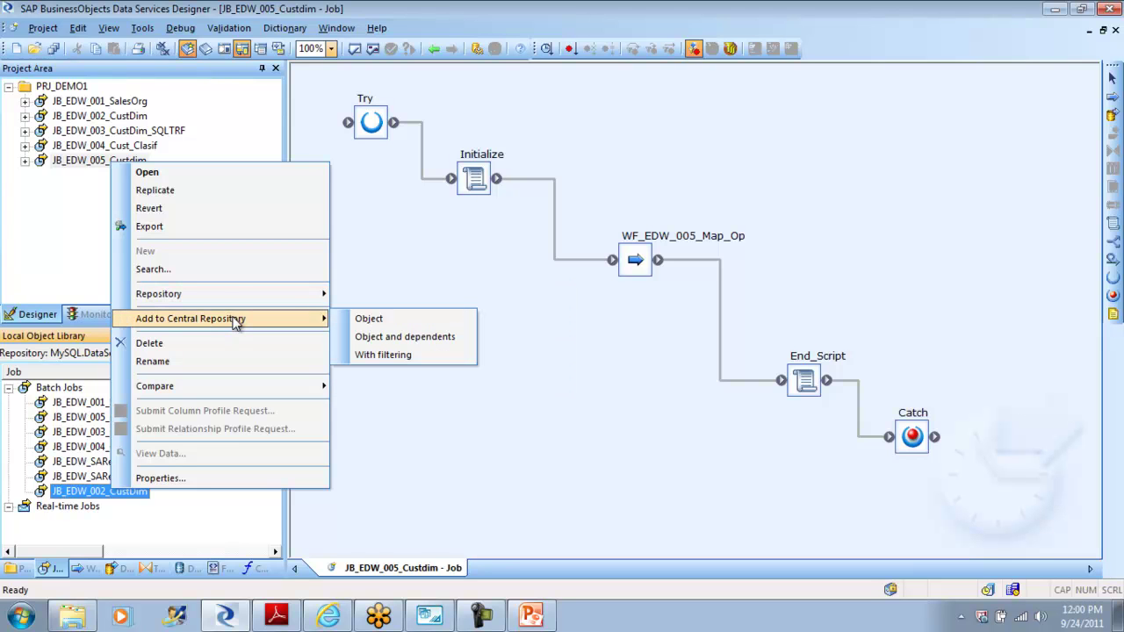
pyautogui.click(201, 514)
pyautogui.rightClick(202, 515)
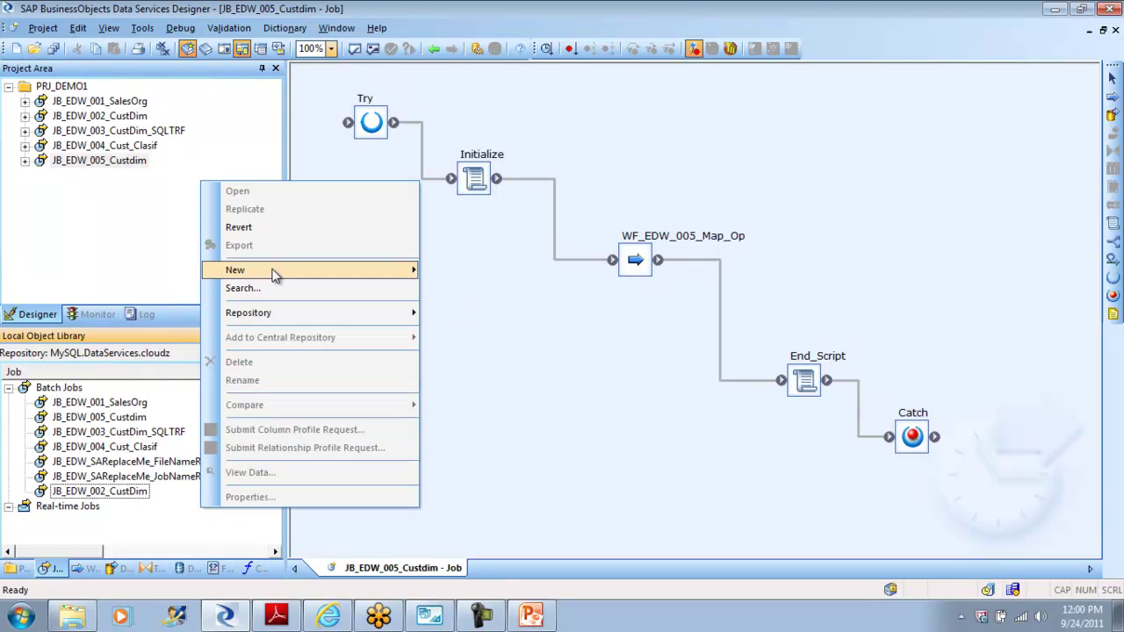
pyautogui.moveTo(274, 275)
pyautogui.click(504, 272)
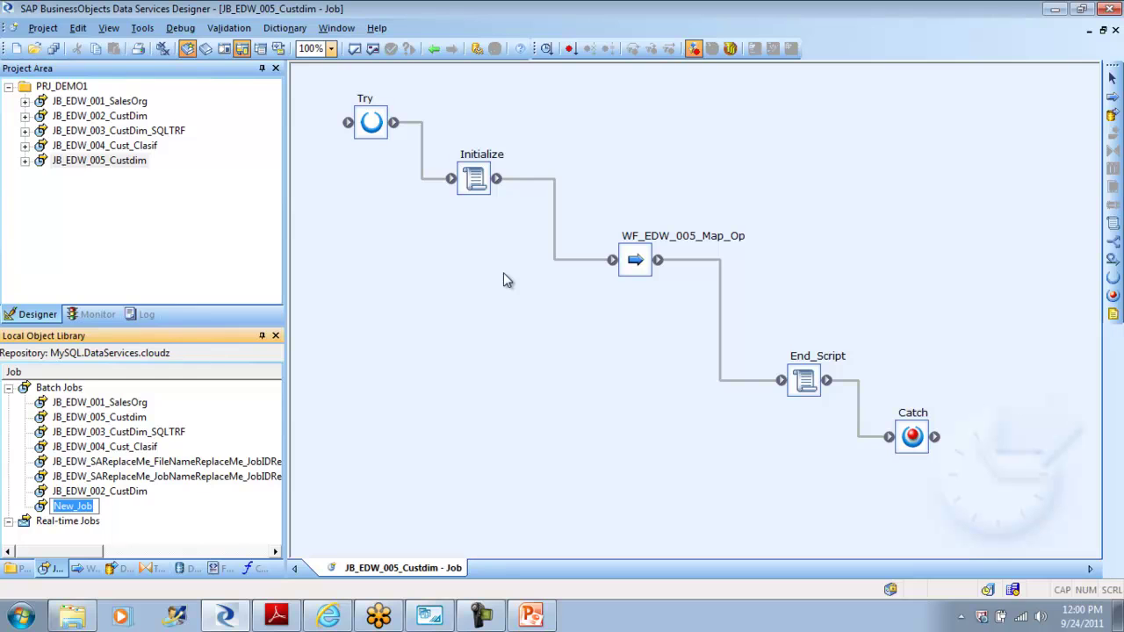
pyautogui.write('JB_EDW_00')
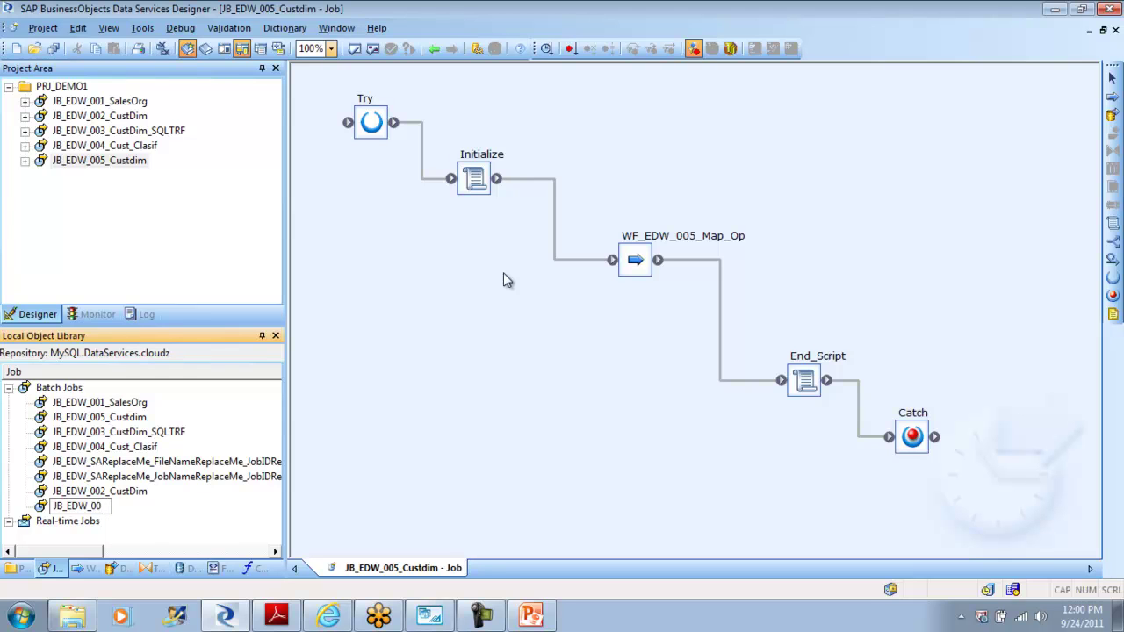
pyautogui.write('6_XML_Source')
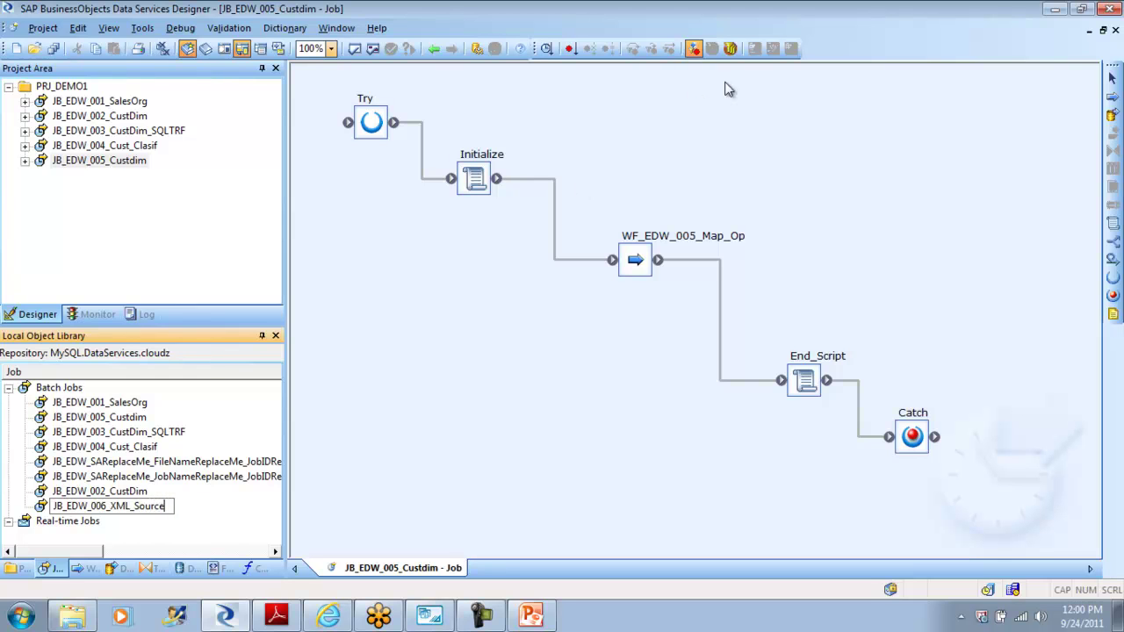
pyautogui.press('Return')
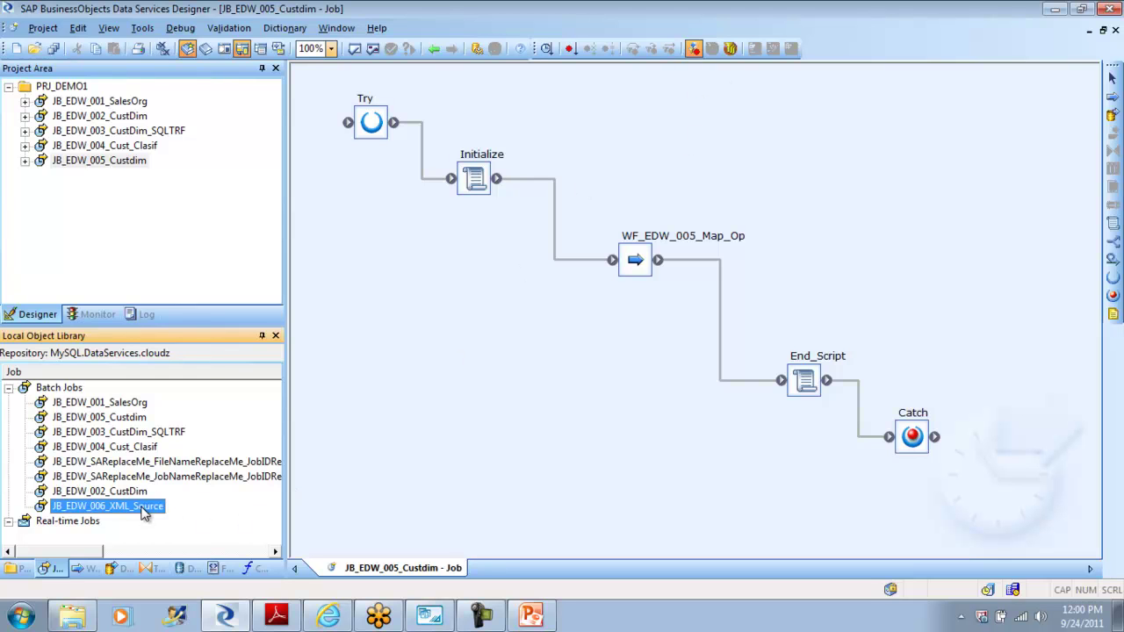
pyautogui.doubleClick(145, 514)
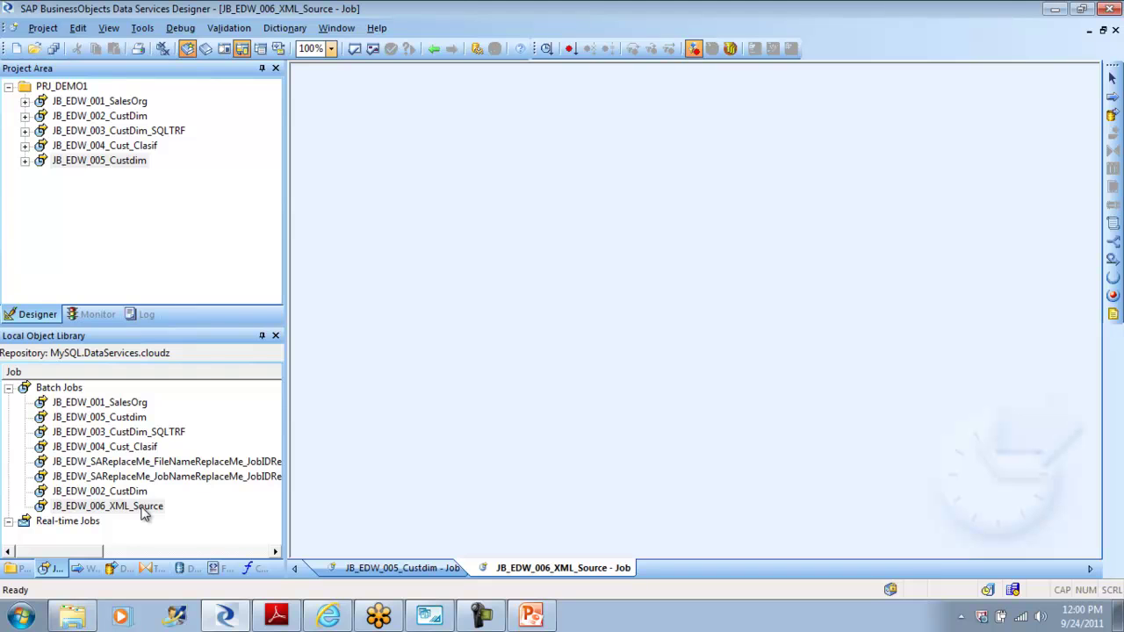
# Step: Browse the DTDs and XML Schemas groups in the object library's Formats list
pyautogui.click(219, 568)
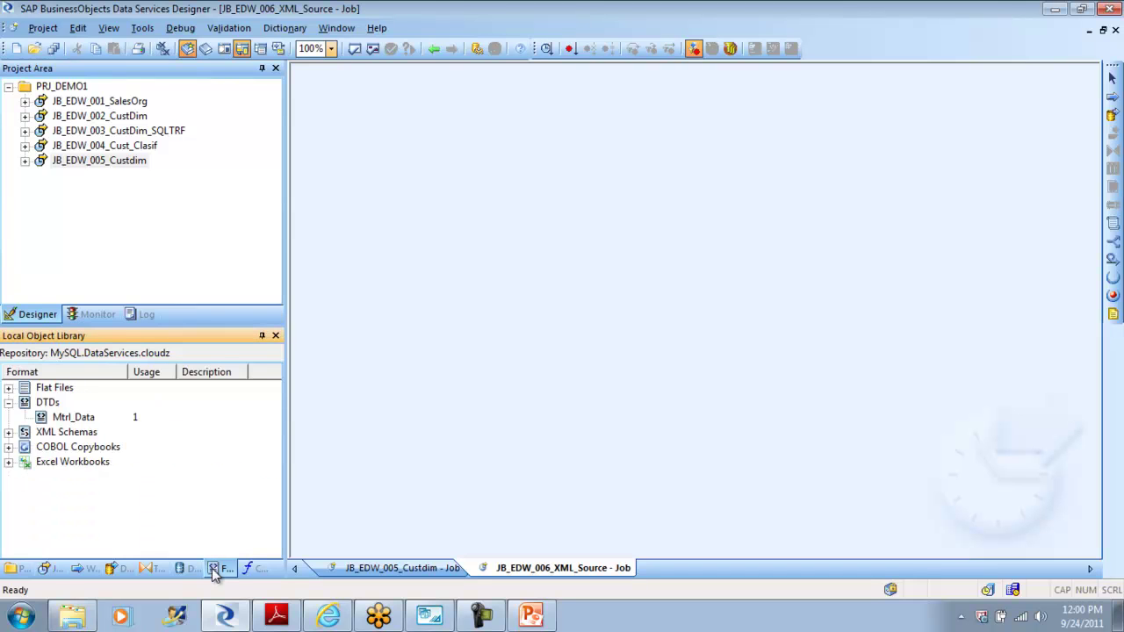
pyautogui.click(8, 402)
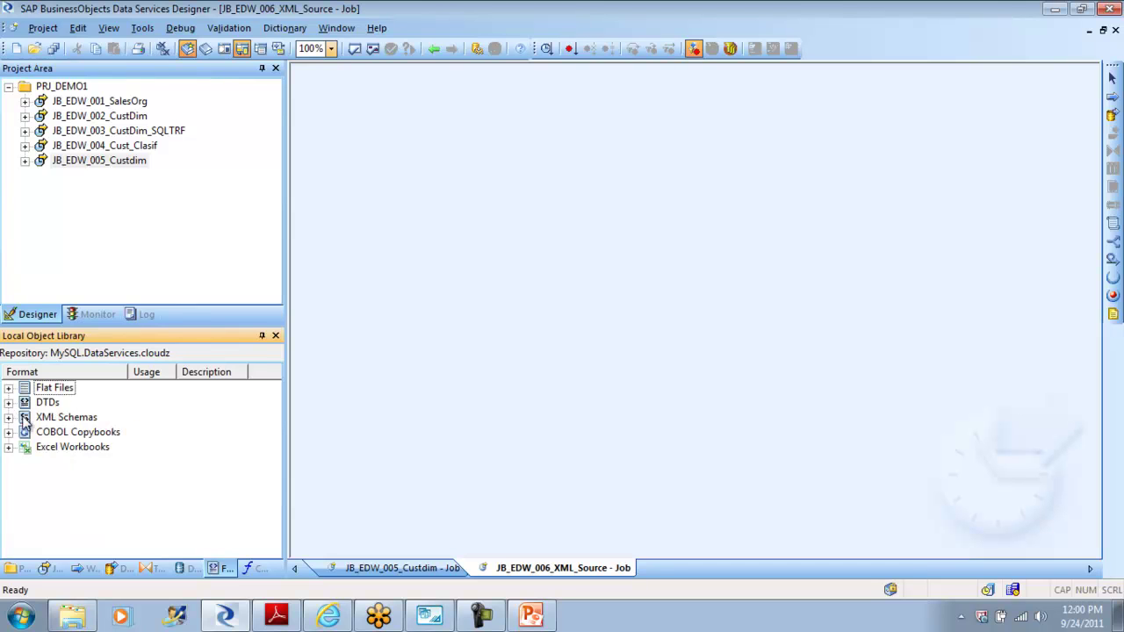
pyautogui.click(49, 419)
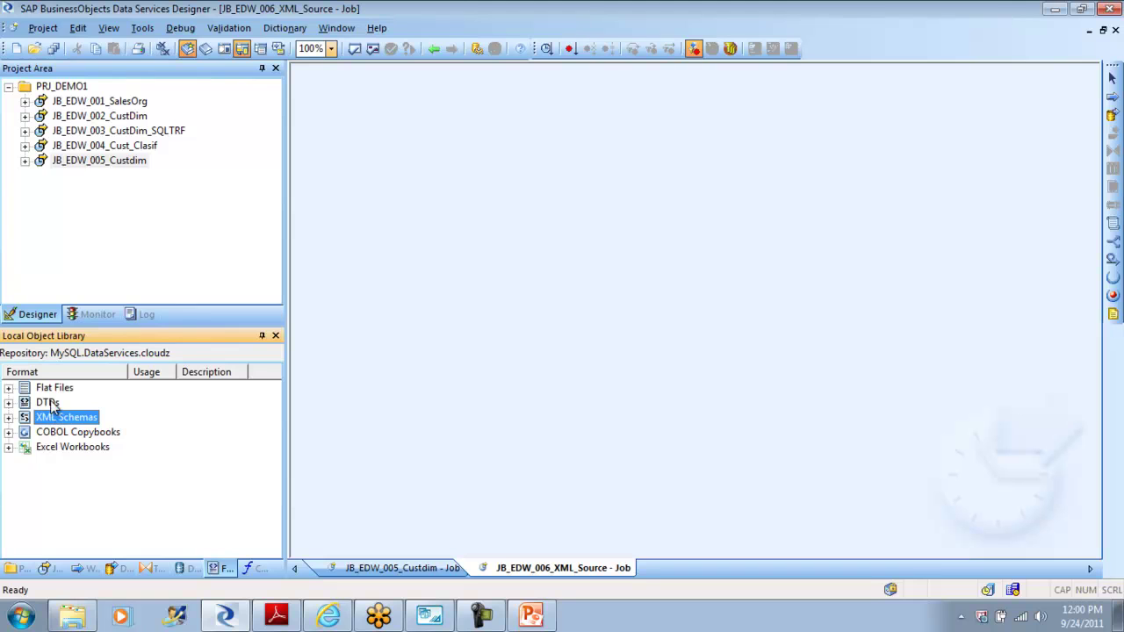
pyautogui.click(51, 404)
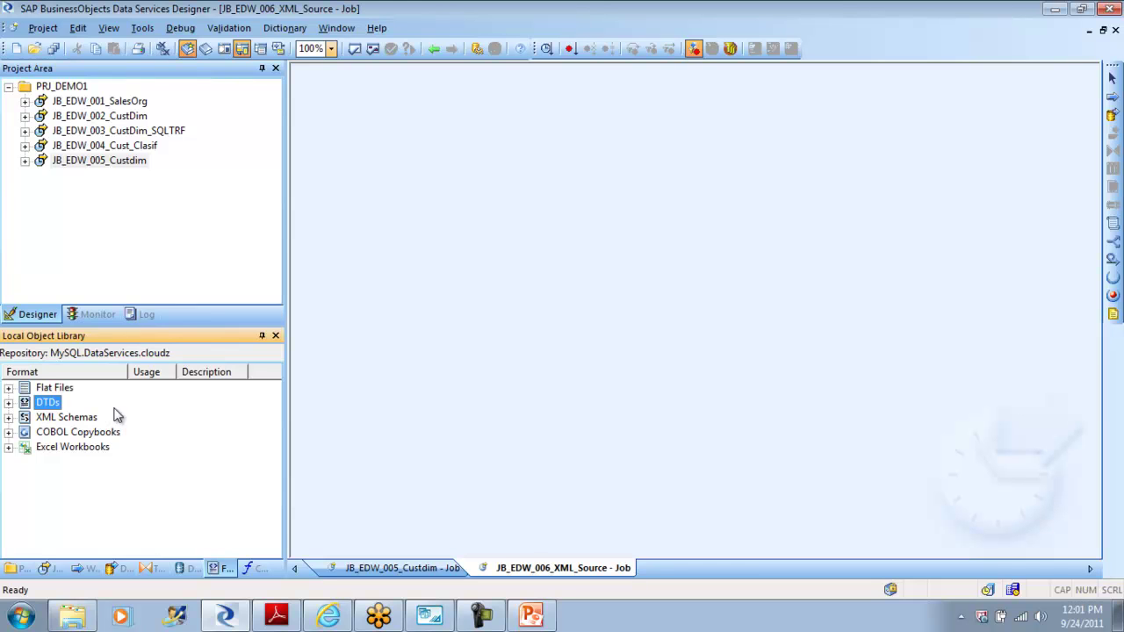
# Step: Place a data flow named DF_007_01_XML_SRC on the job canvas and open it
pyautogui.click(1110, 121)
pyautogui.click(584, 211)
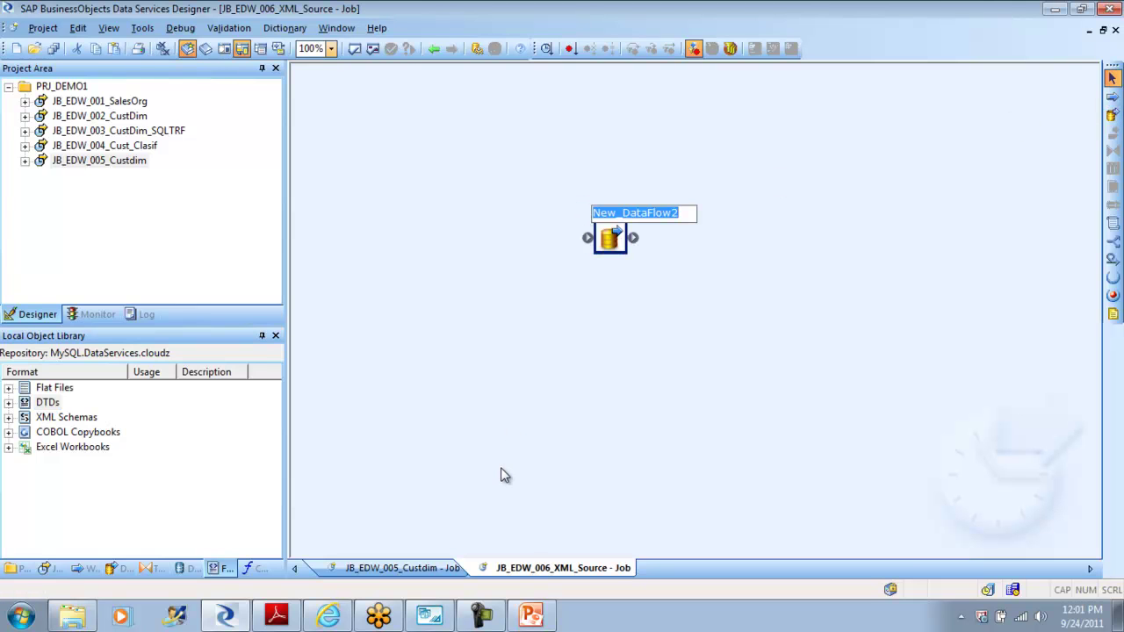
pyautogui.write('DF_')
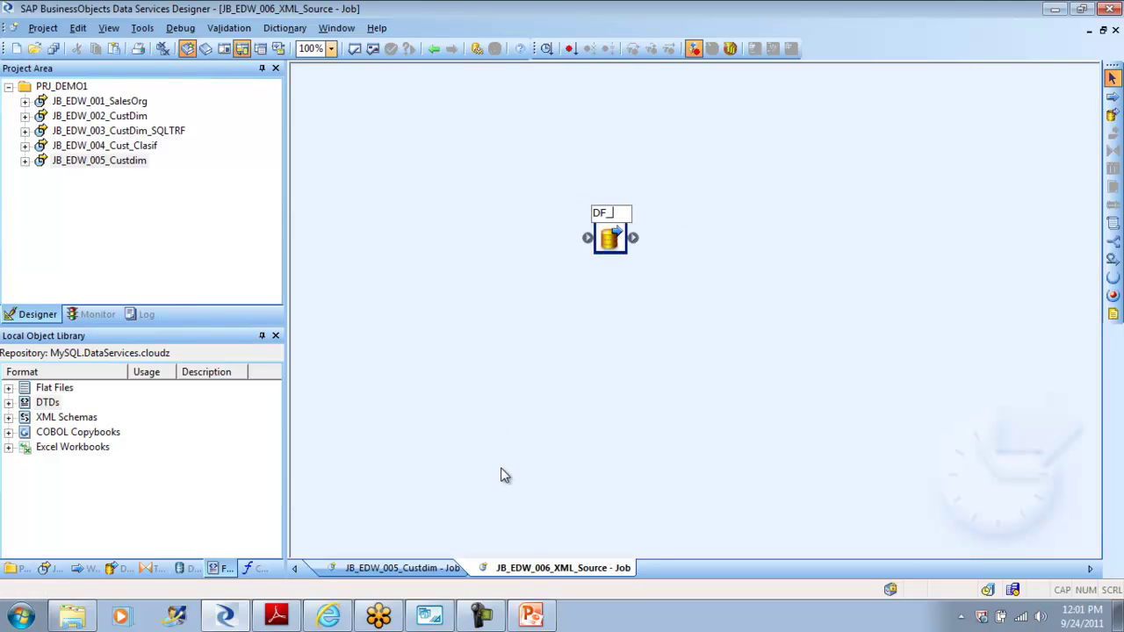
pyautogui.write('006')
pyautogui.press('BackSpace')
pyautogui.press('BackSpace')
pyautogui.write('07_01_XML_SRC')
pyautogui.click(647, 434)
pyautogui.doubleClick(612, 244)
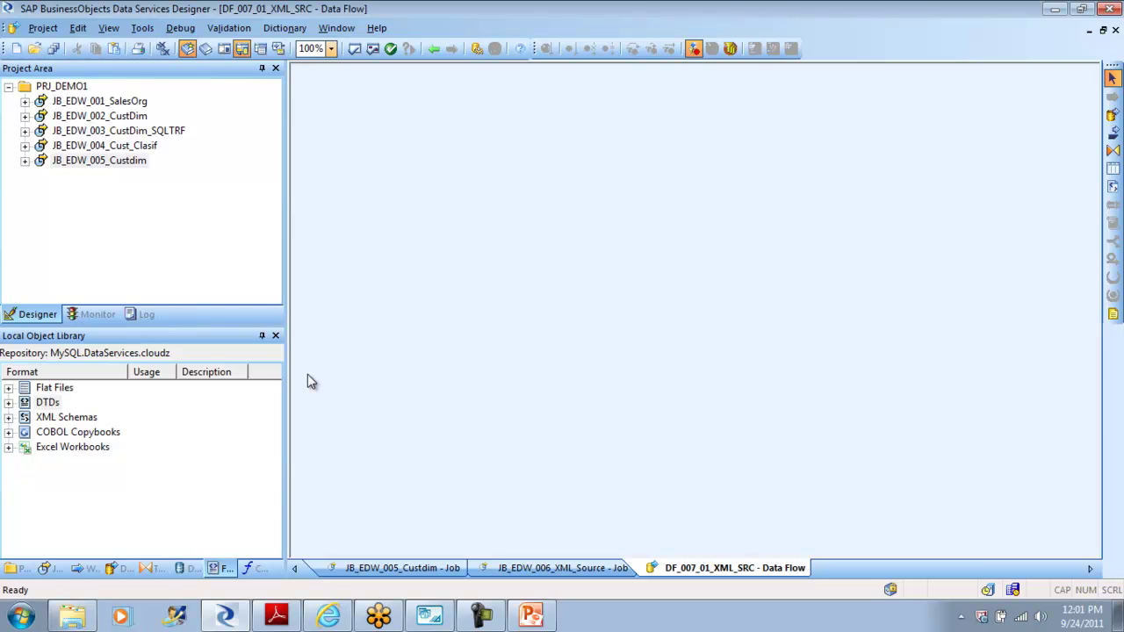
# Step: Delete the existing Mtrl_Data DTD despite its being in use
pyautogui.click(9, 402)
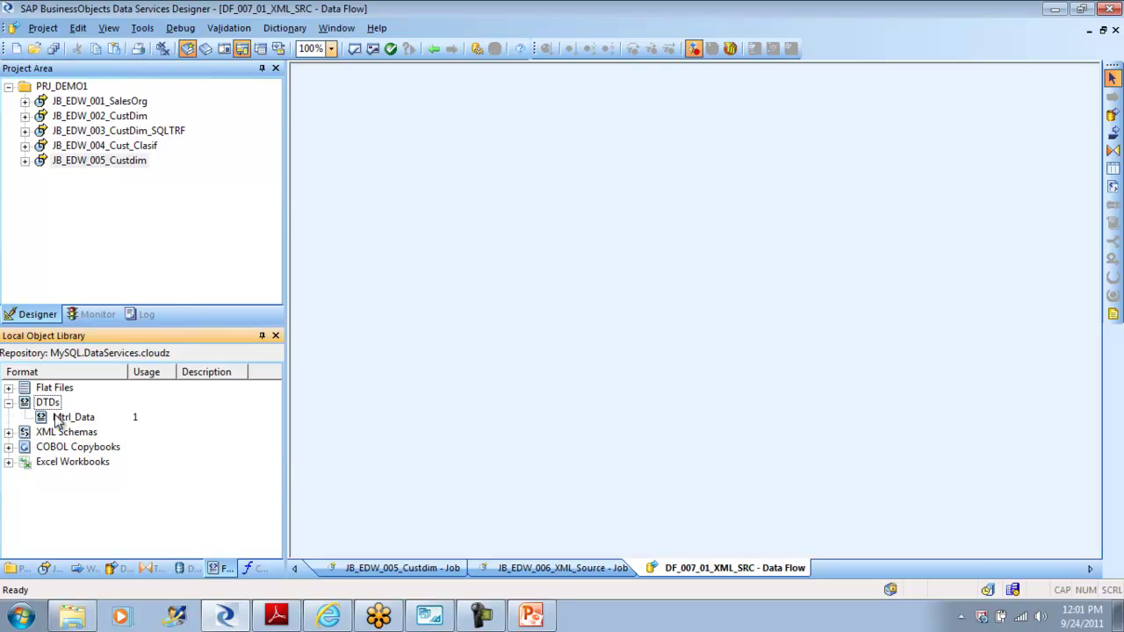
pyautogui.rightClick(73, 419)
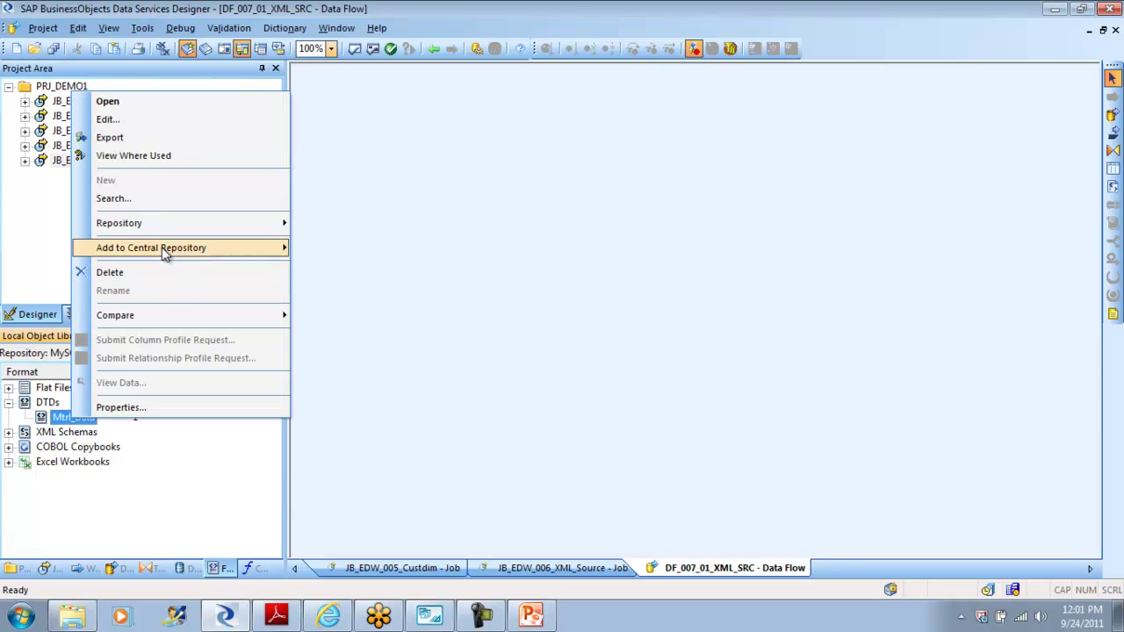
pyautogui.click(144, 276)
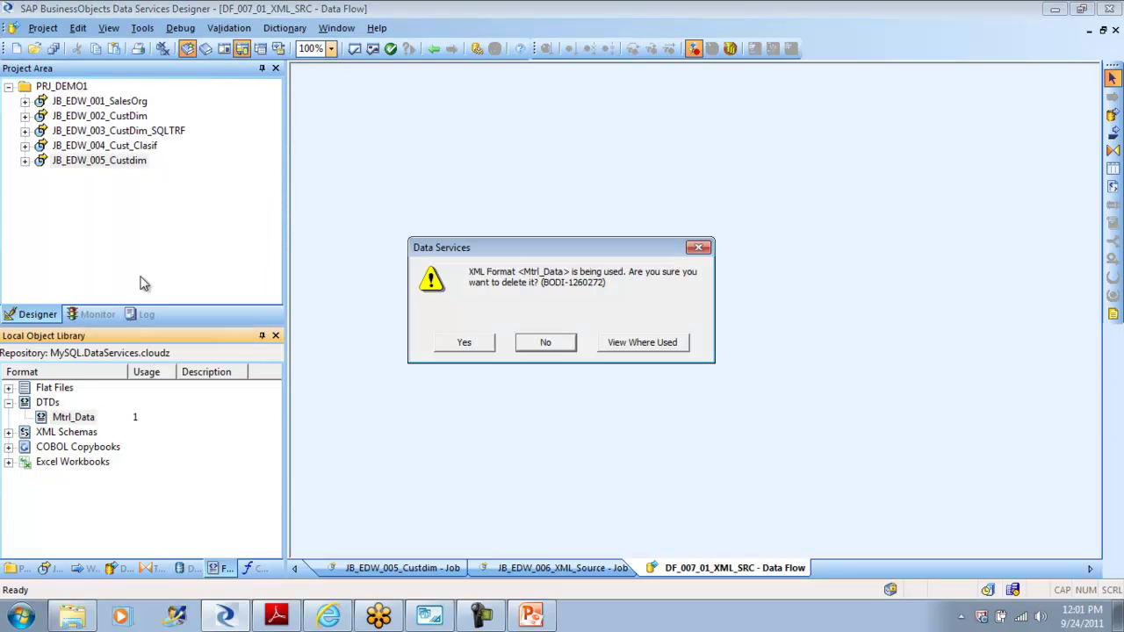
pyautogui.click(482, 347)
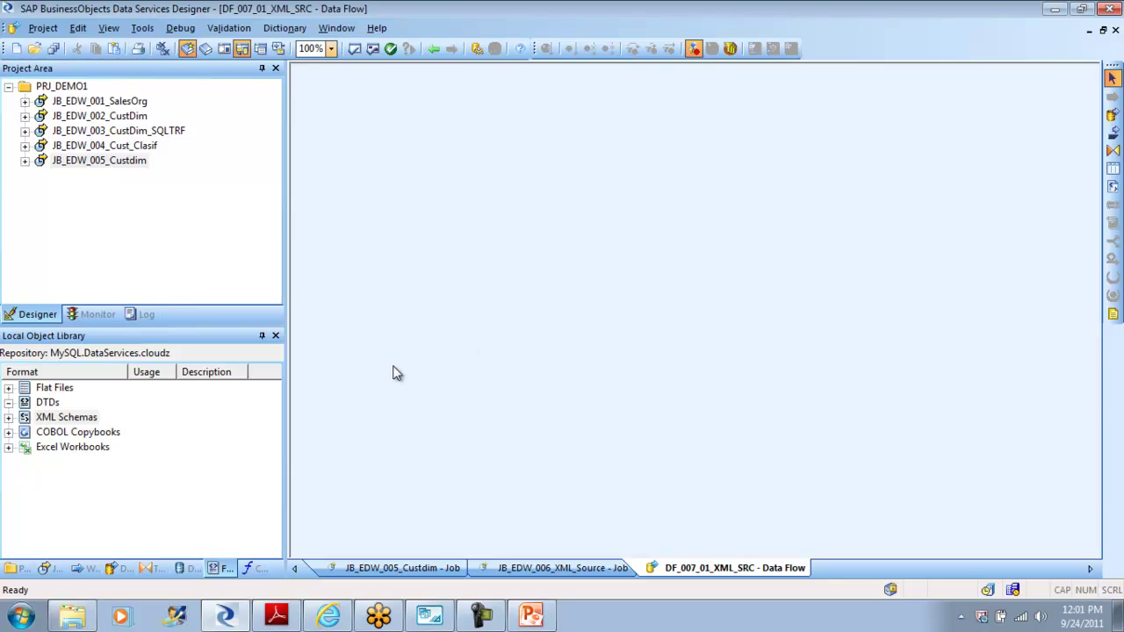
# Step: Import mtrl.dtd as DTD format MtrlDim with root element MTRL_MASTER_LIST
pyautogui.rightClick(53, 404)
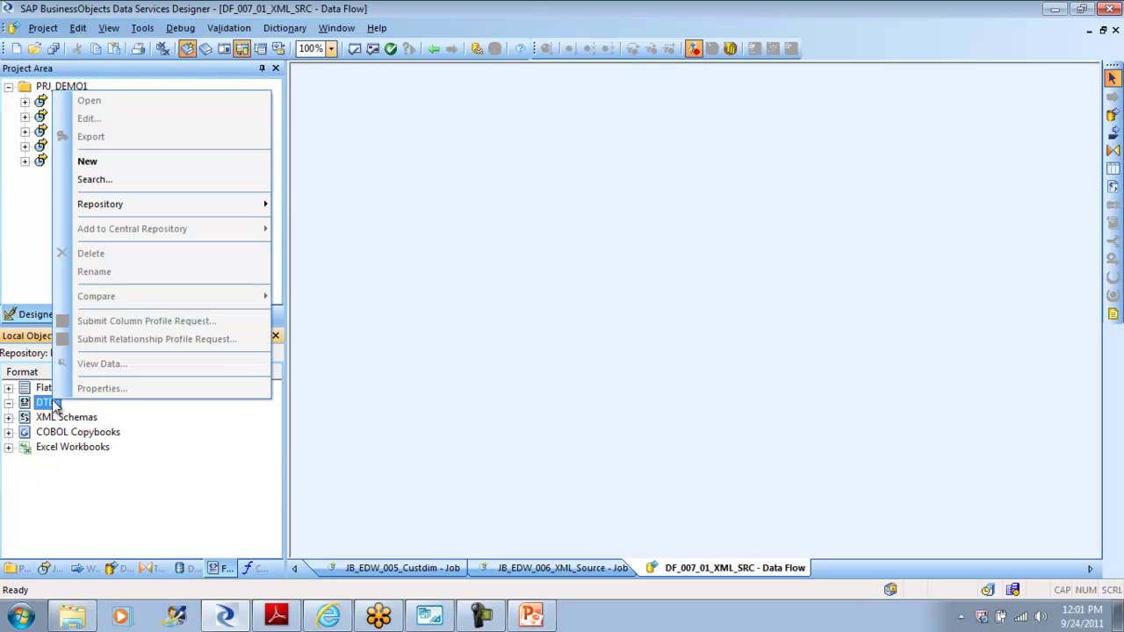
pyautogui.click(88, 162)
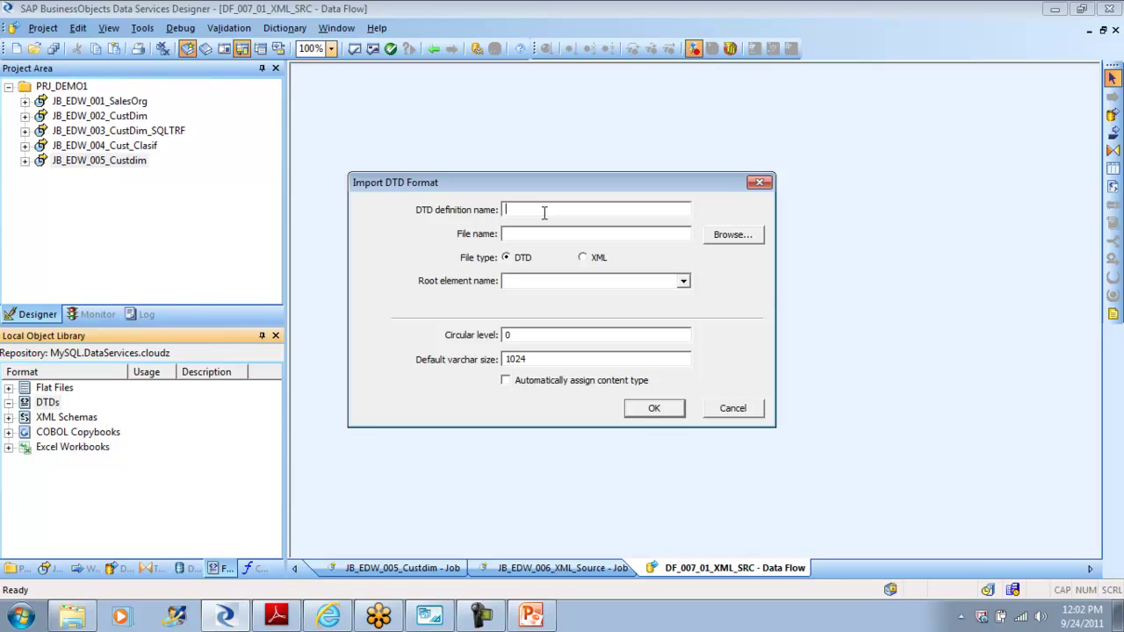
pyautogui.write('MtrlDim')
pyautogui.click(548, 234)
pyautogui.click(734, 235)
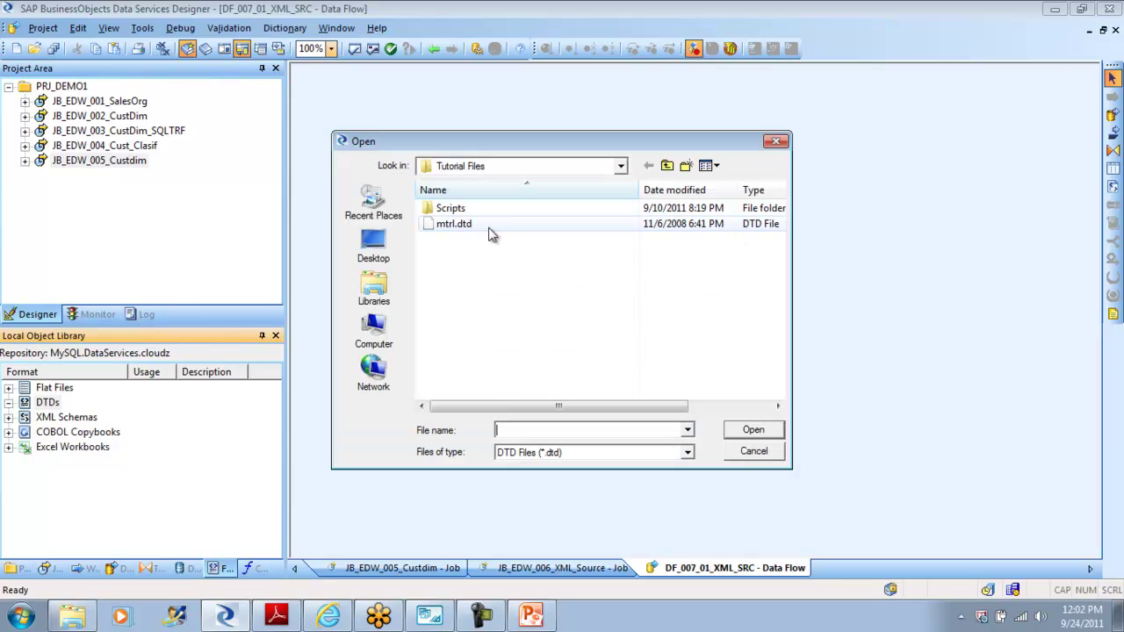
pyautogui.click(460, 225)
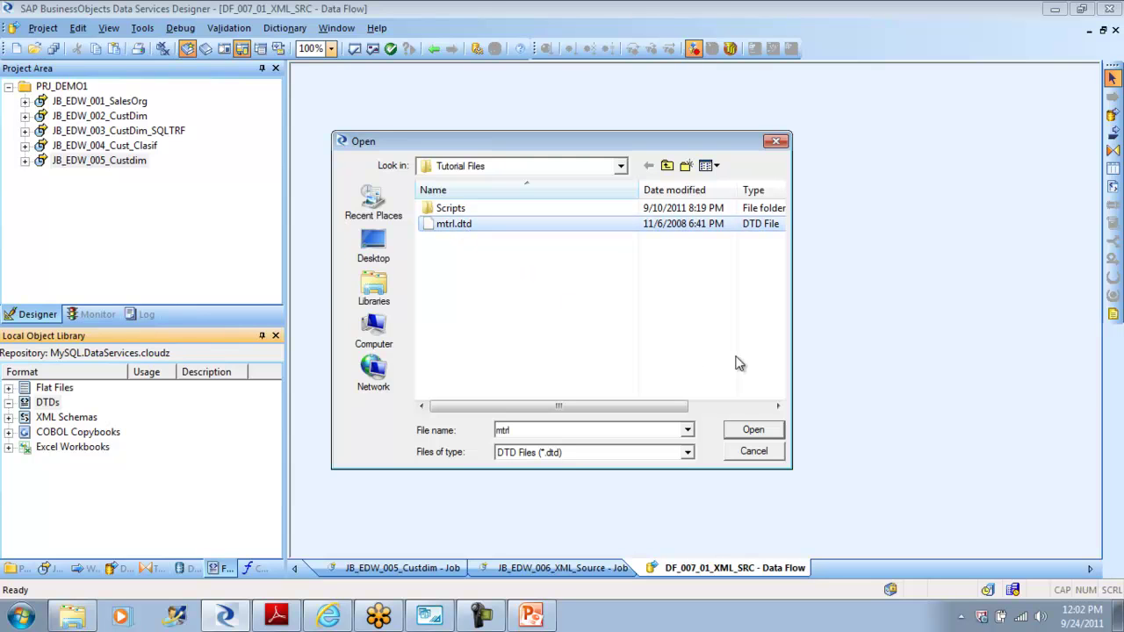
pyautogui.click(753, 430)
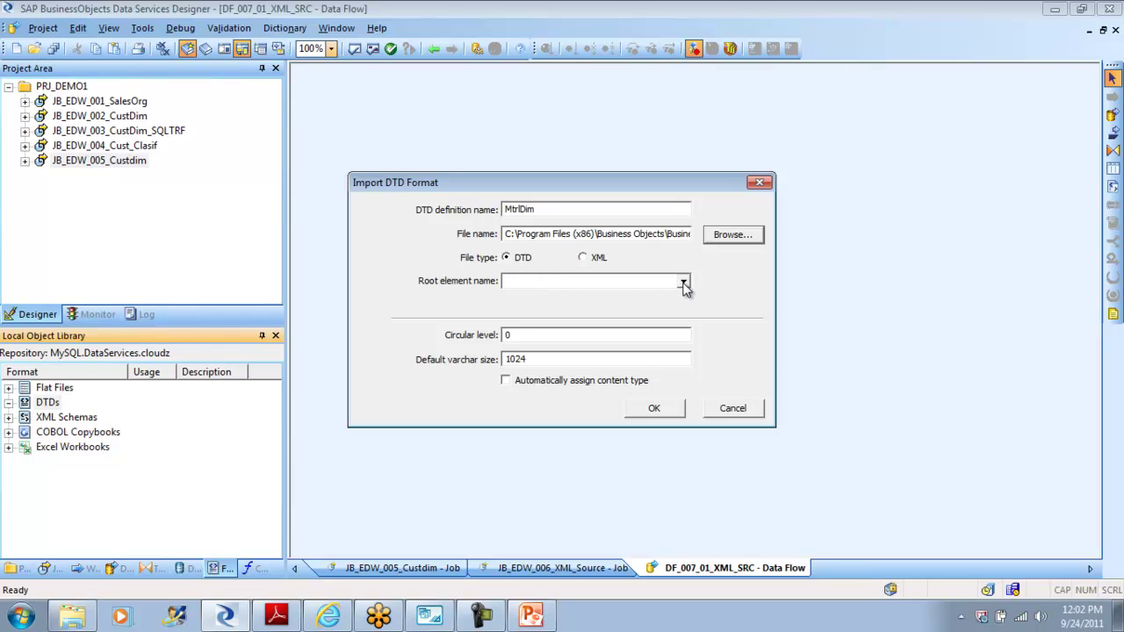
pyautogui.click(684, 282)
pyautogui.scroll(-1, 687, 344)
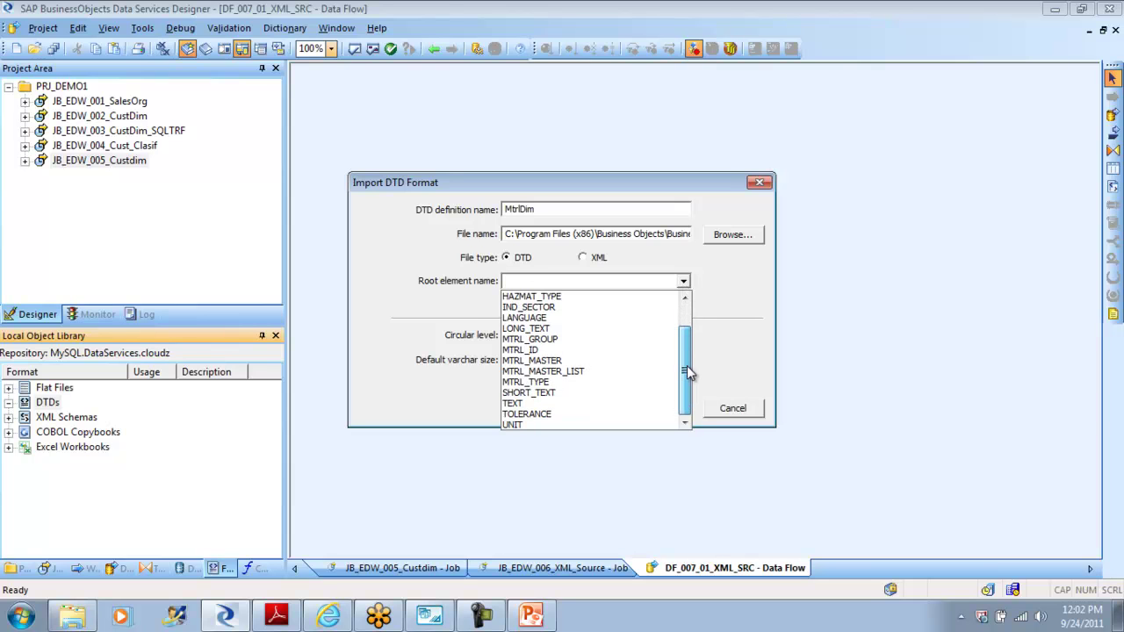
pyautogui.click(619, 379)
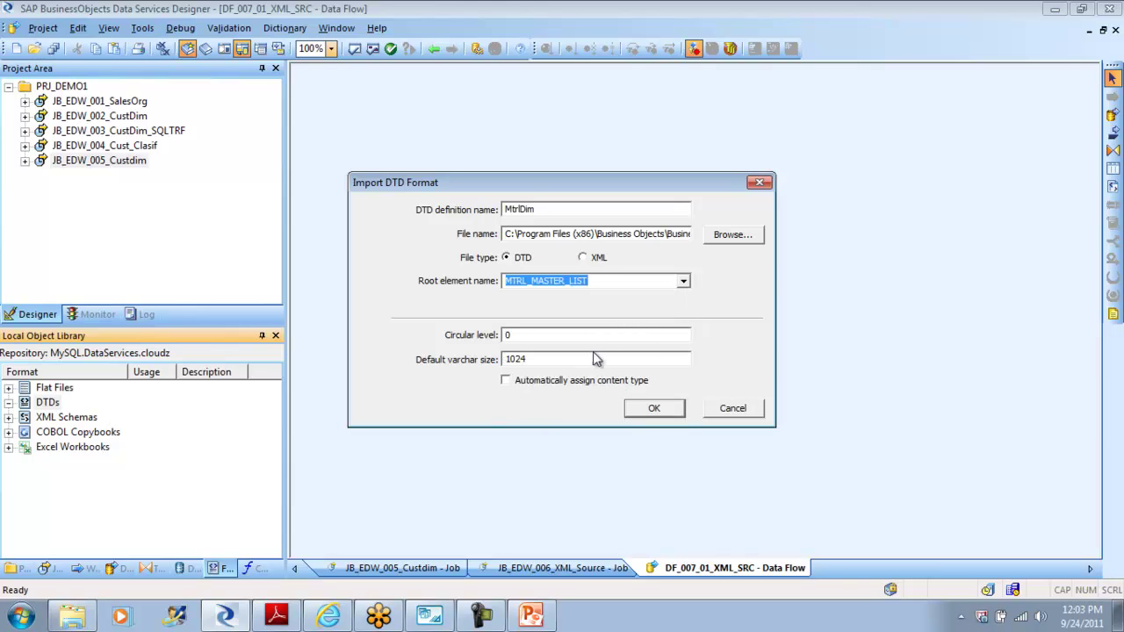
pyautogui.click(651, 409)
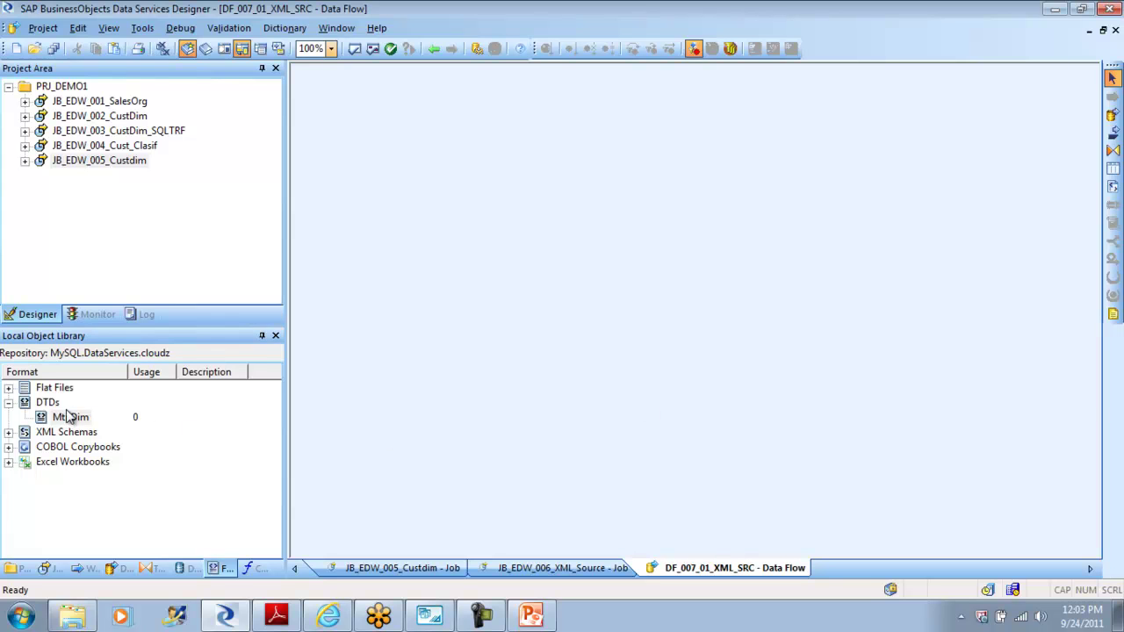
pyautogui.click(70, 417)
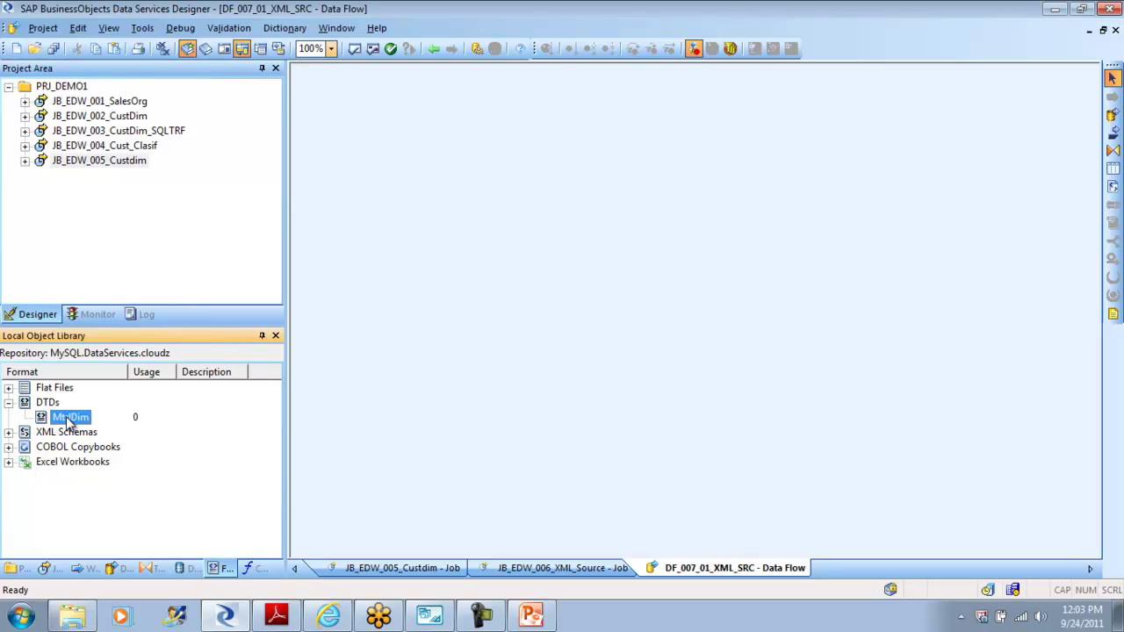
# Step: Drop MtrlDim on the canvas as an XML file source and connect it into a new Query transform
pyautogui.moveTo(69, 421); pyautogui.dragTo(379, 209)
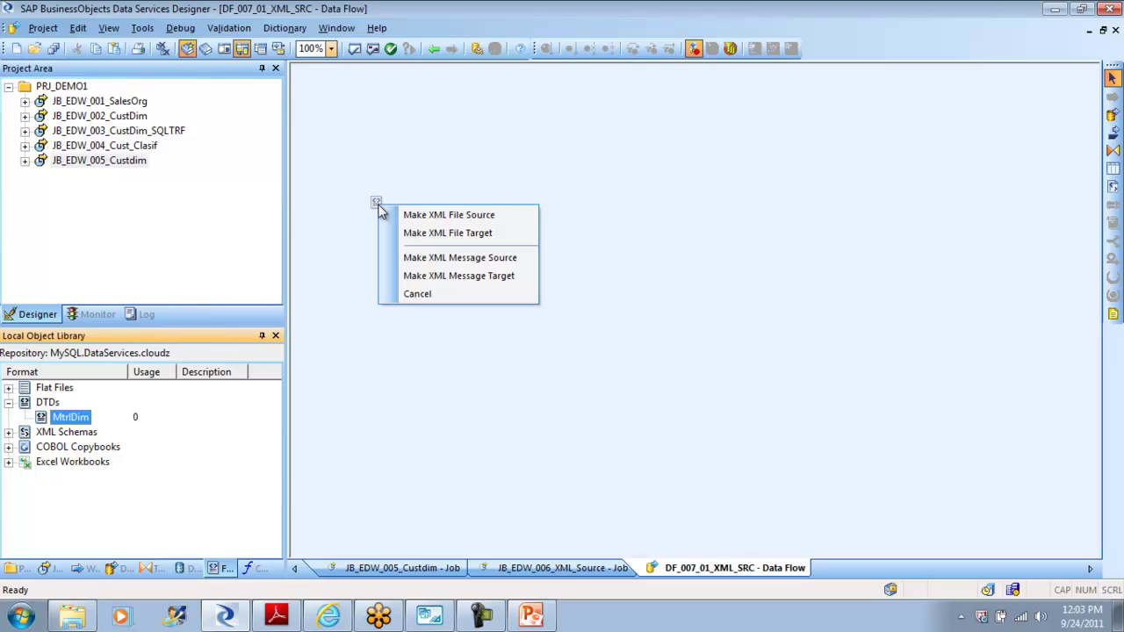
pyautogui.click(426, 218)
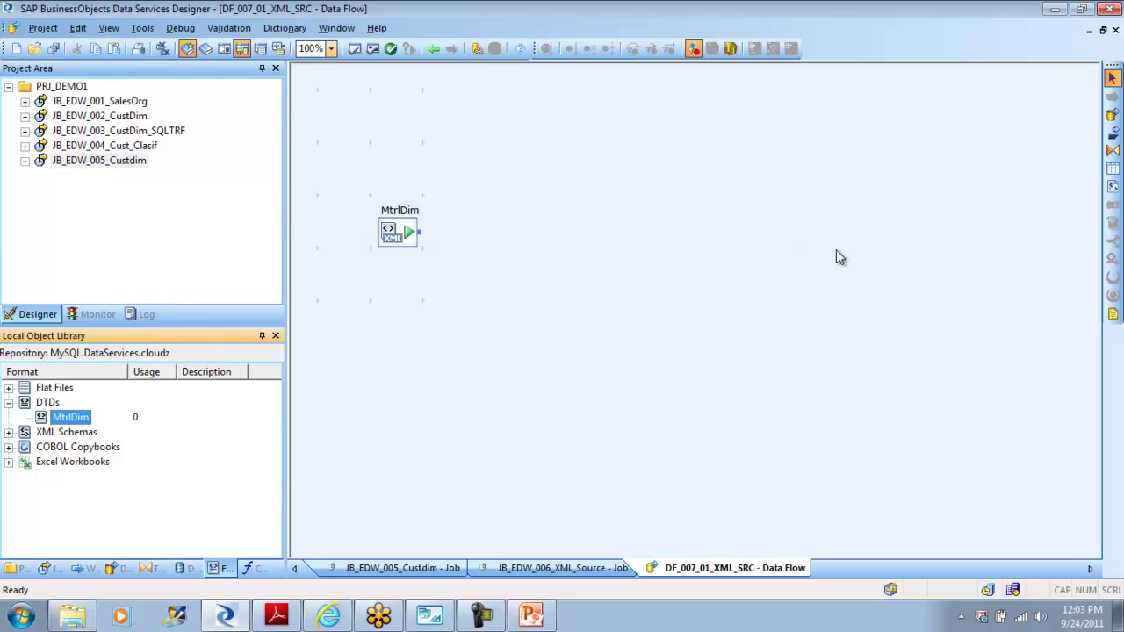
pyautogui.click(1113, 151)
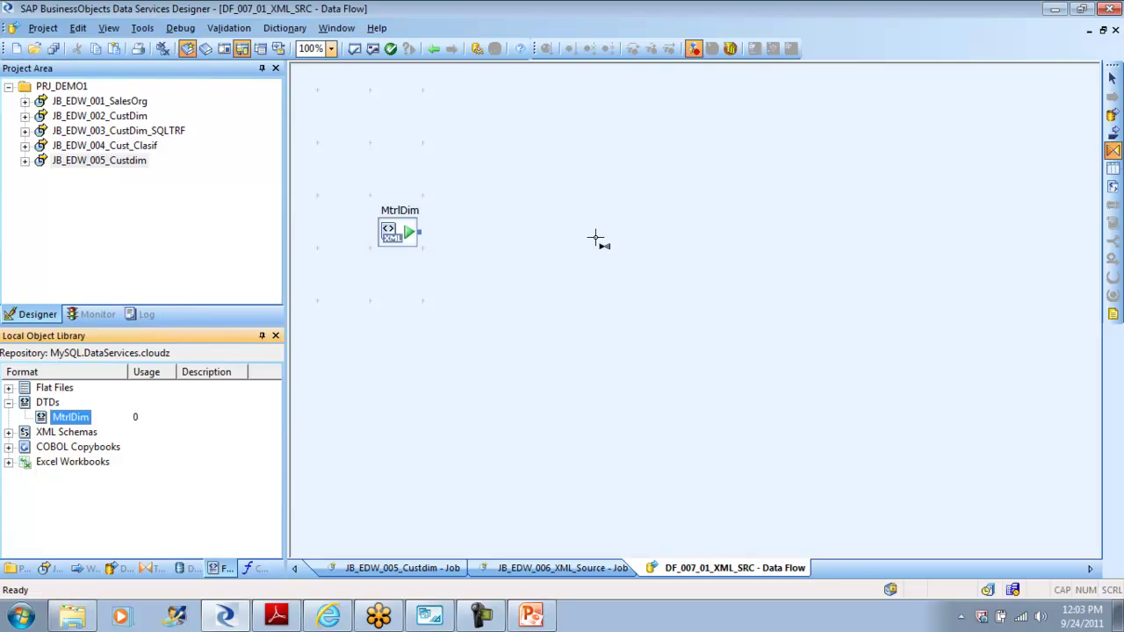
pyautogui.click(506, 254)
pyautogui.click(440, 300)
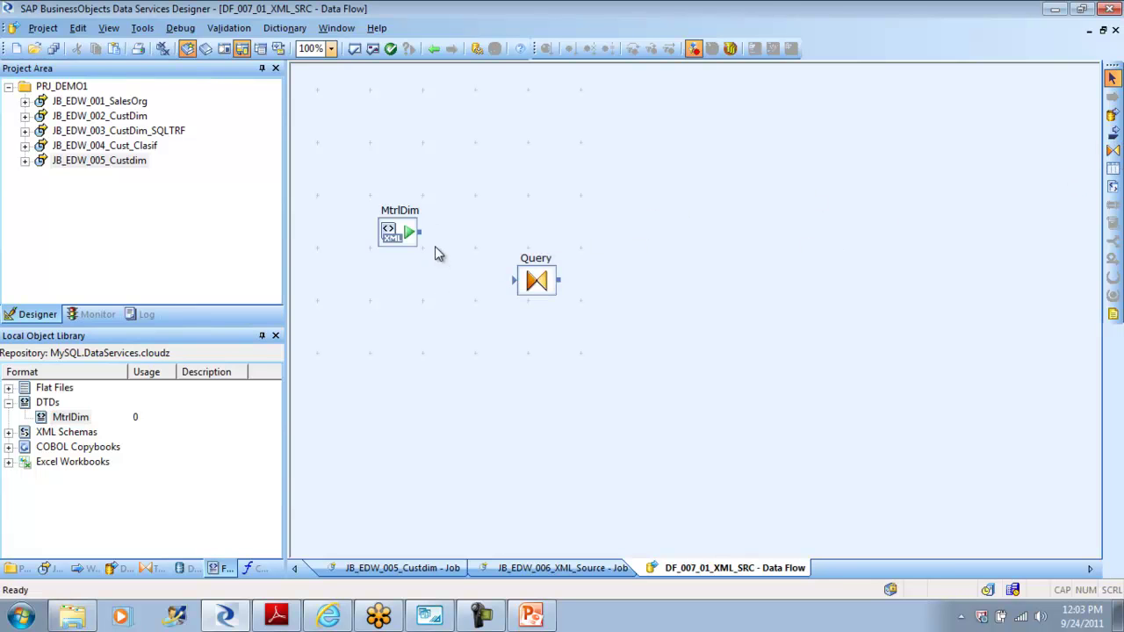
pyautogui.moveTo(421, 233); pyautogui.dragTo(530, 287)
pyautogui.click(183, 569)
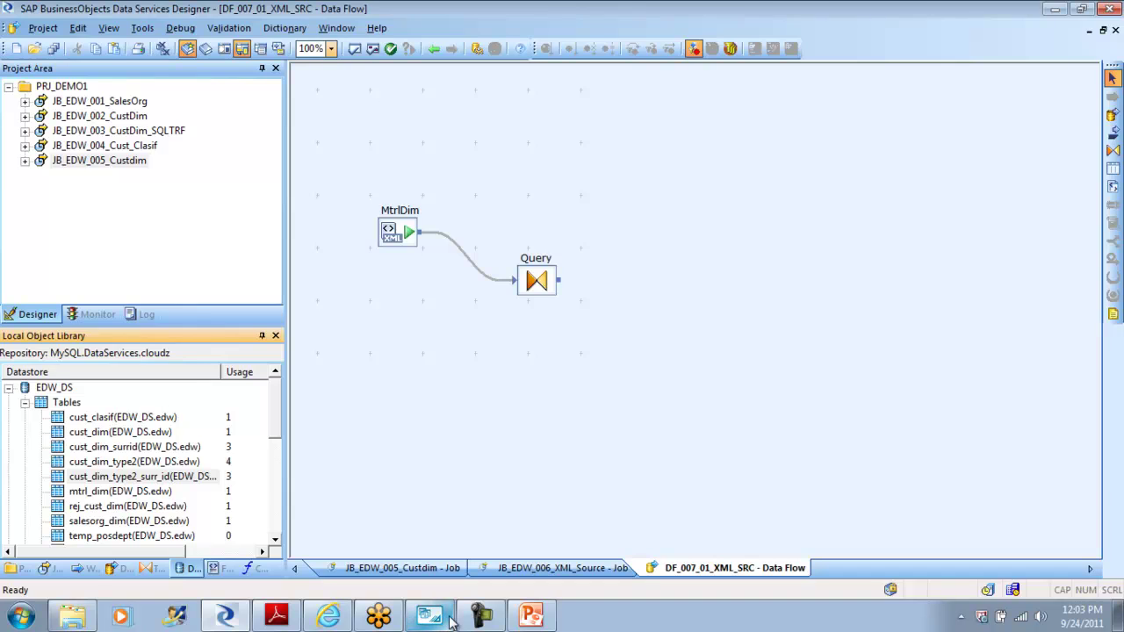
pyautogui.click(420, 619)
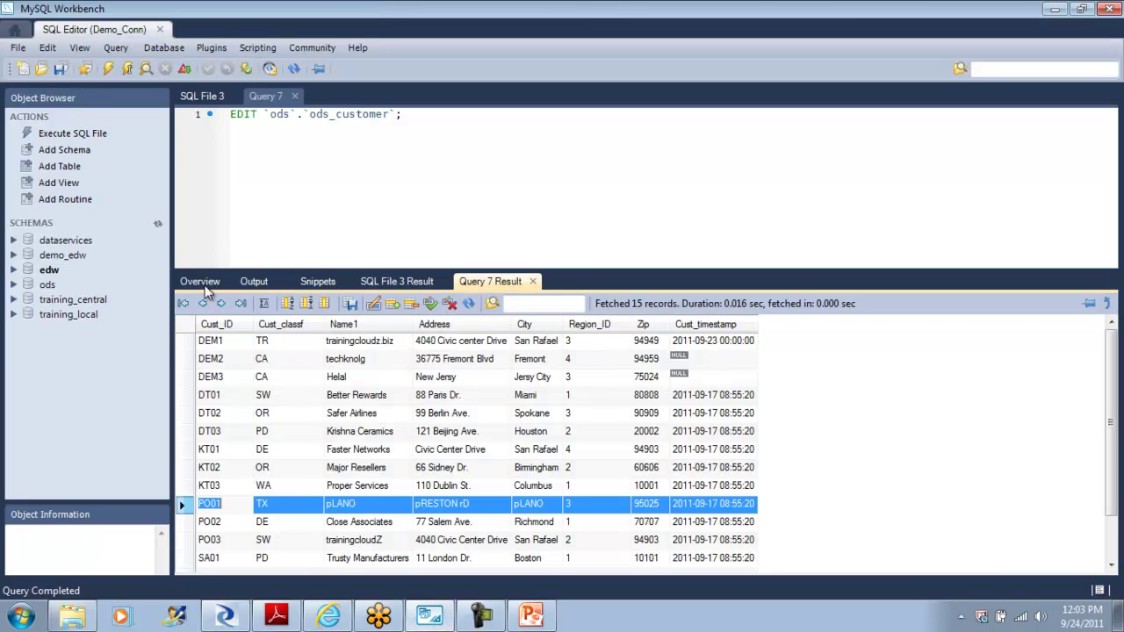
# Step: Confirm the mtrl_dim table is listed in the edw schema overview in MySQL Workbench
pyautogui.click(205, 283)
pyautogui.click(474, 349)
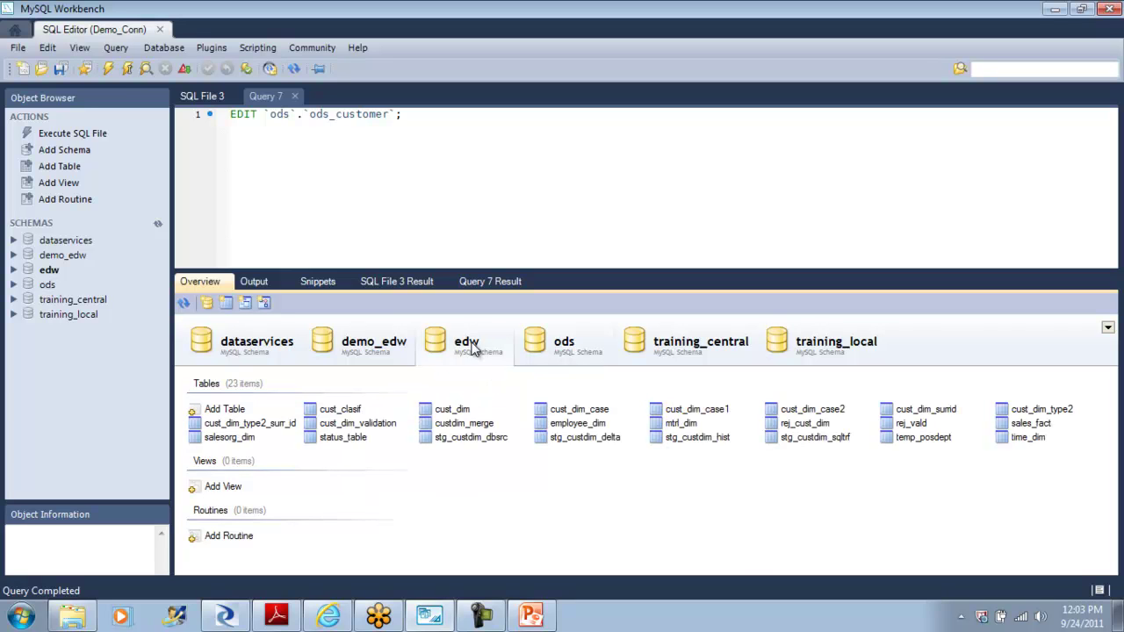
pyautogui.click(690, 425)
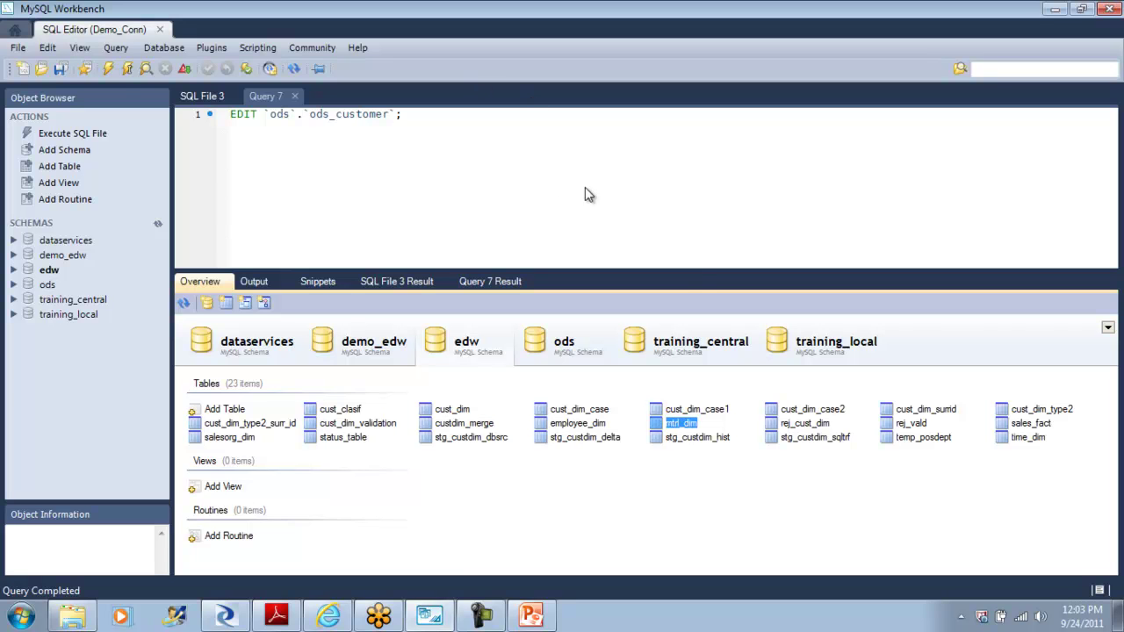
pyautogui.click(227, 618)
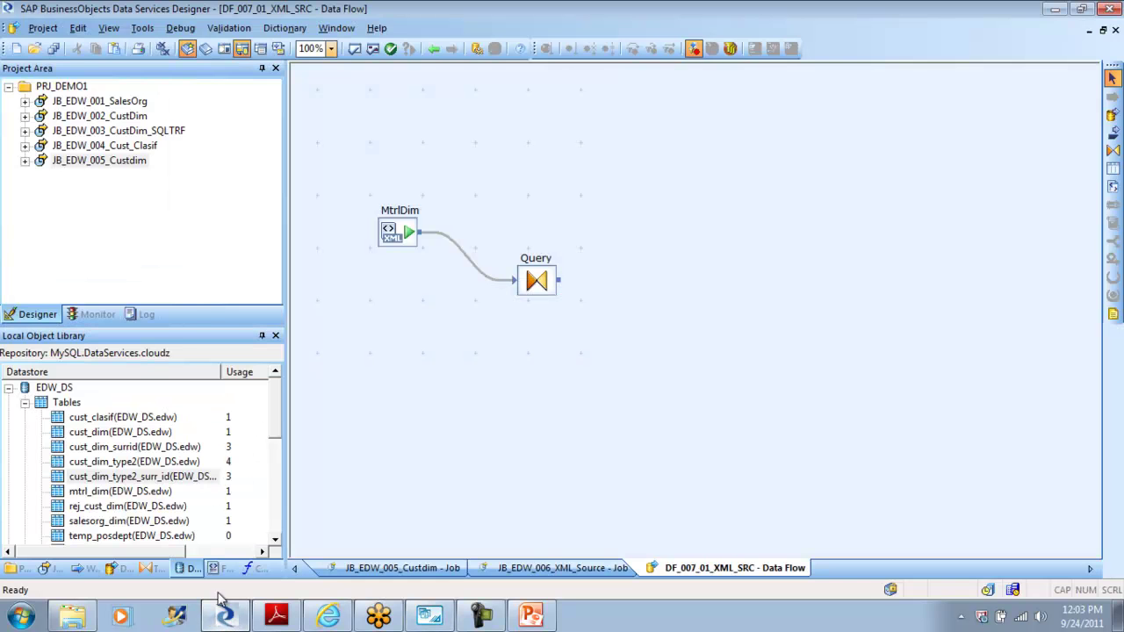
# Step: Import the mtrl_dim table into the EDW_DS datastore by name
pyautogui.click(25, 404)
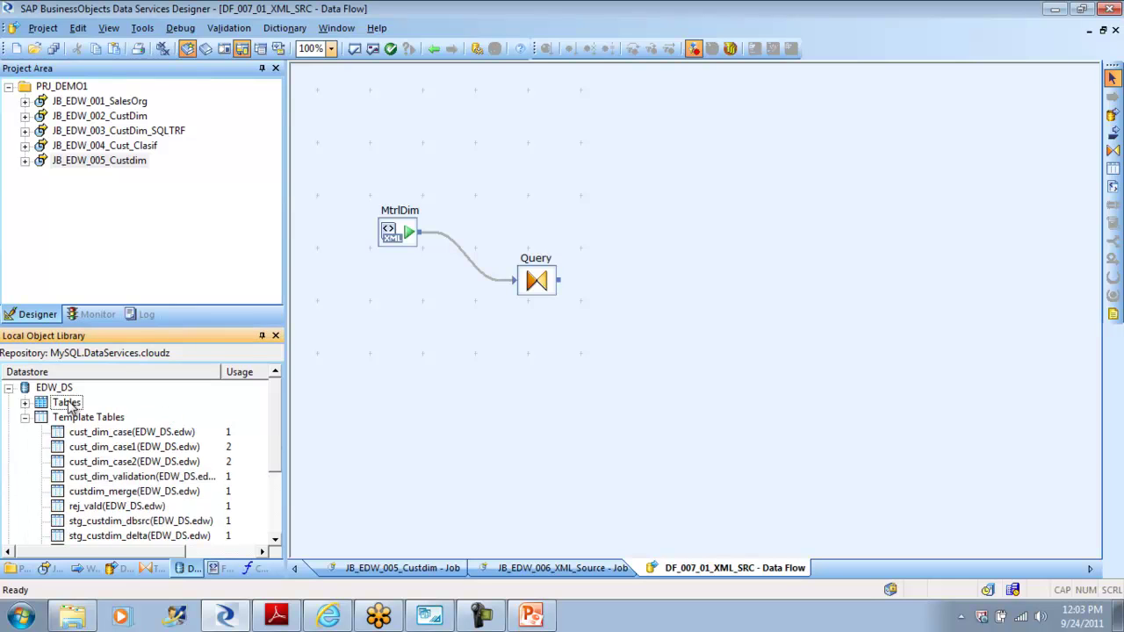
pyautogui.rightClick(68, 403)
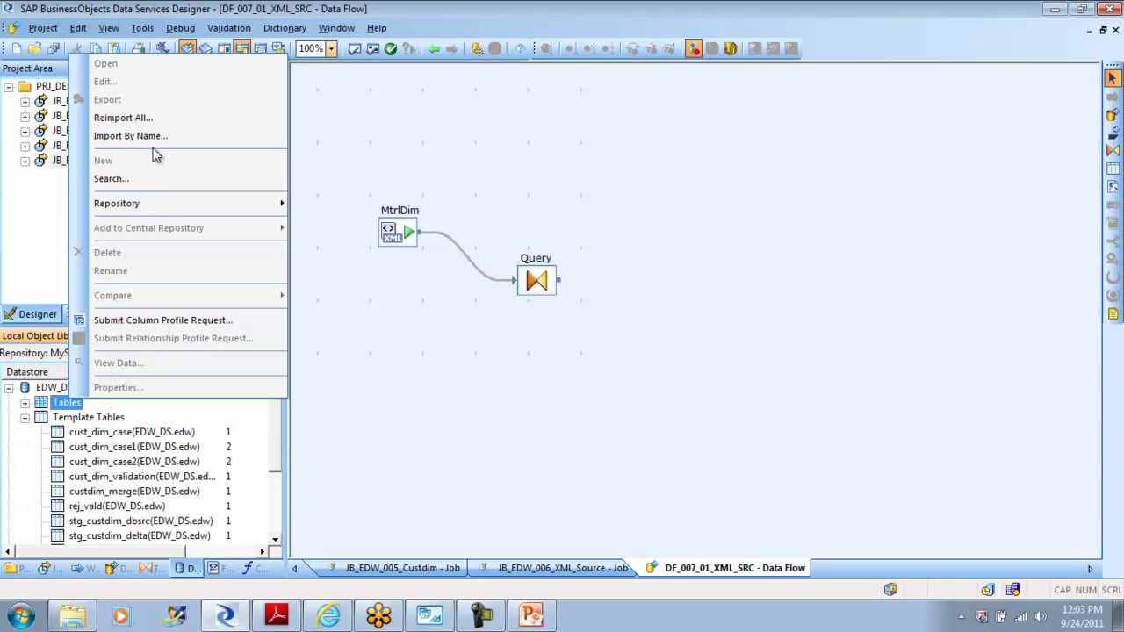
pyautogui.click(159, 136)
pyautogui.write('mtrl_dim')
pyautogui.press('Return')
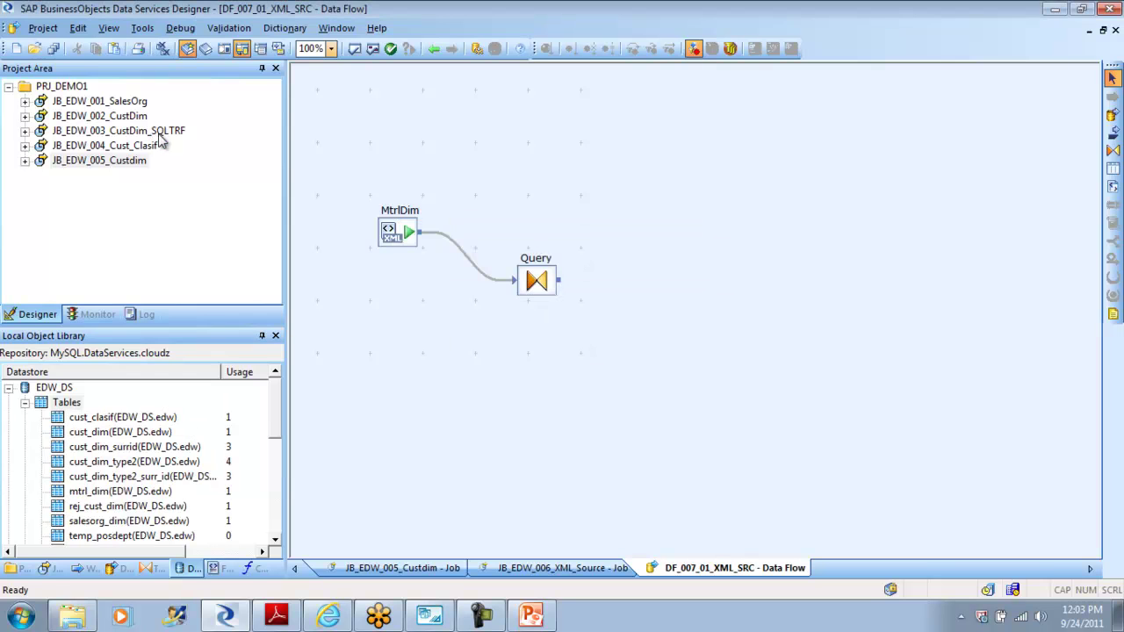
# Step: Place mtrl_dim on the canvas as the target and connect Query's output to it
pyautogui.click(89, 493)
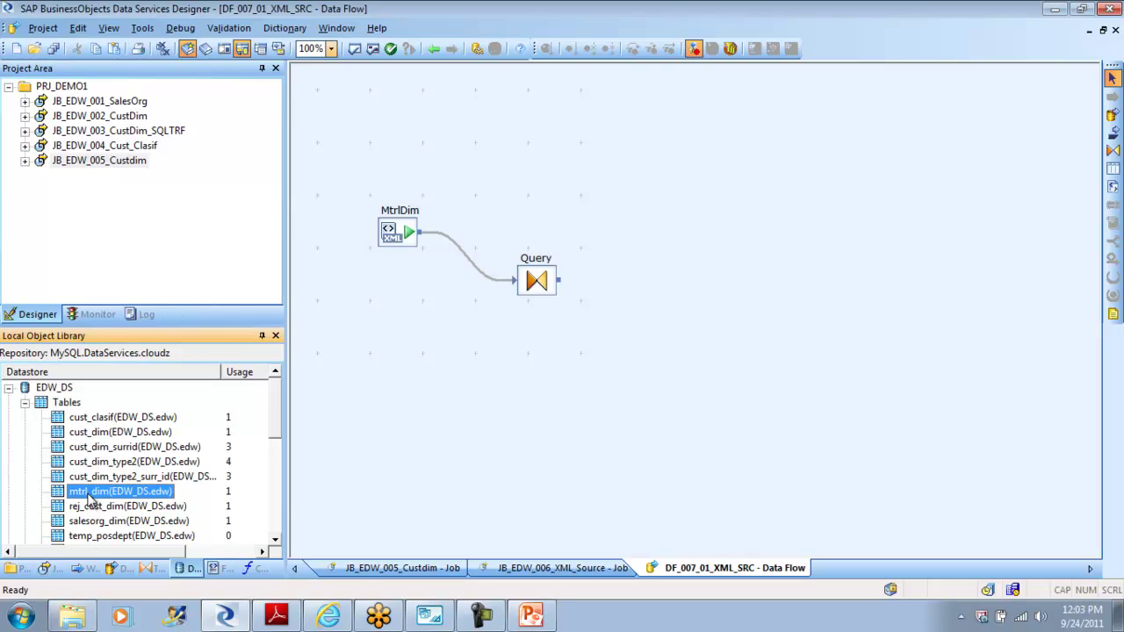
pyautogui.moveTo(88, 497); pyautogui.dragTo(736, 322)
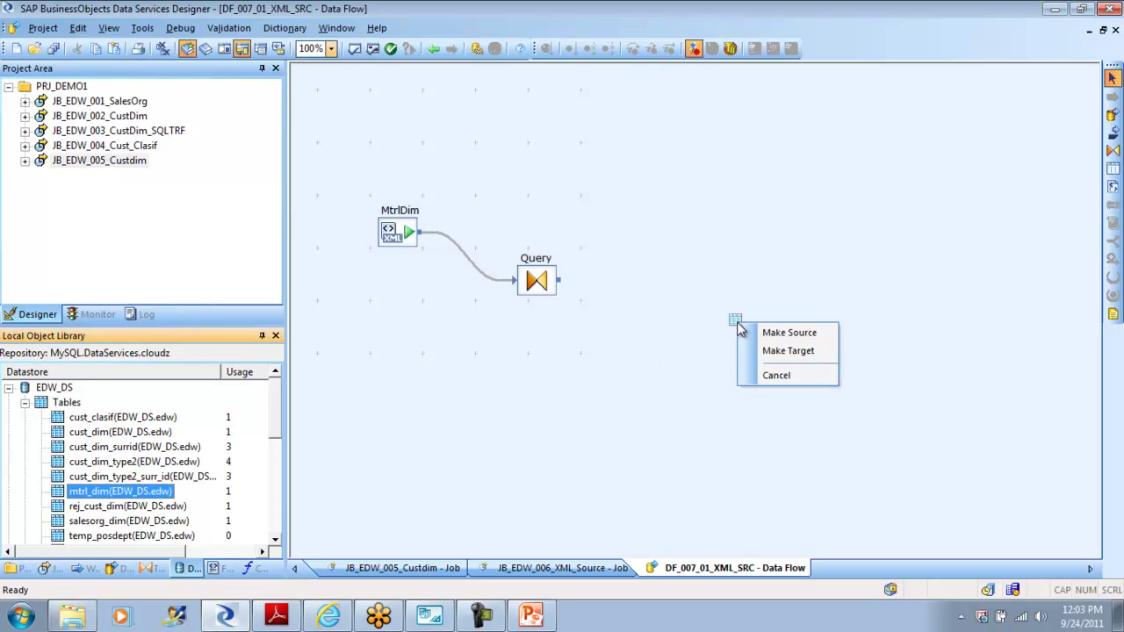
pyautogui.click(791, 351)
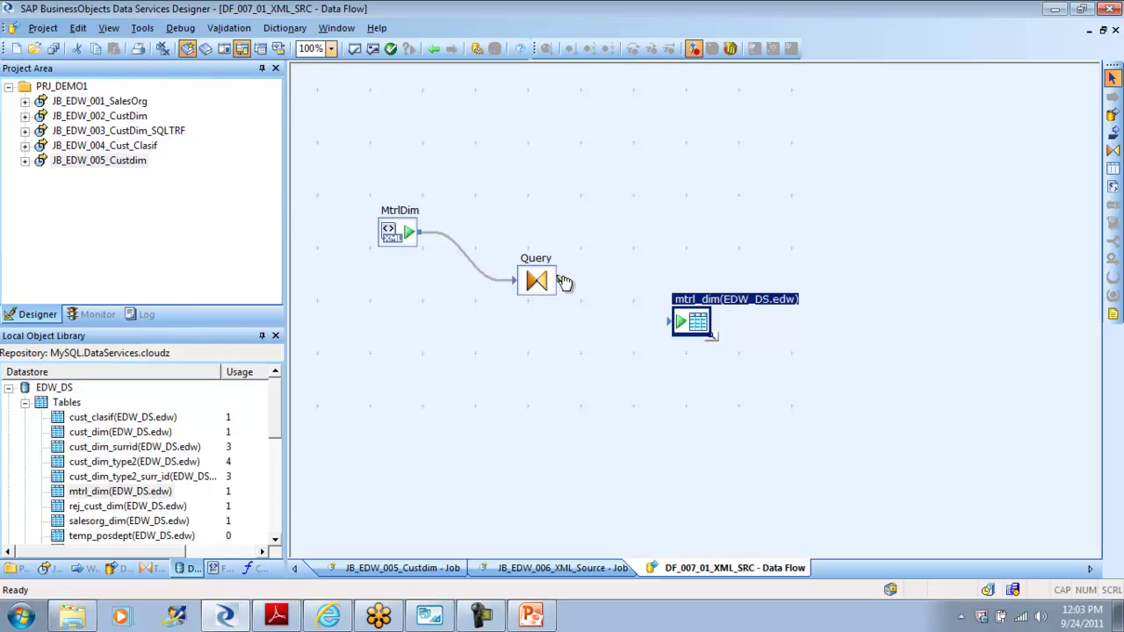
pyautogui.moveTo(570, 284); pyautogui.dragTo(678, 324)
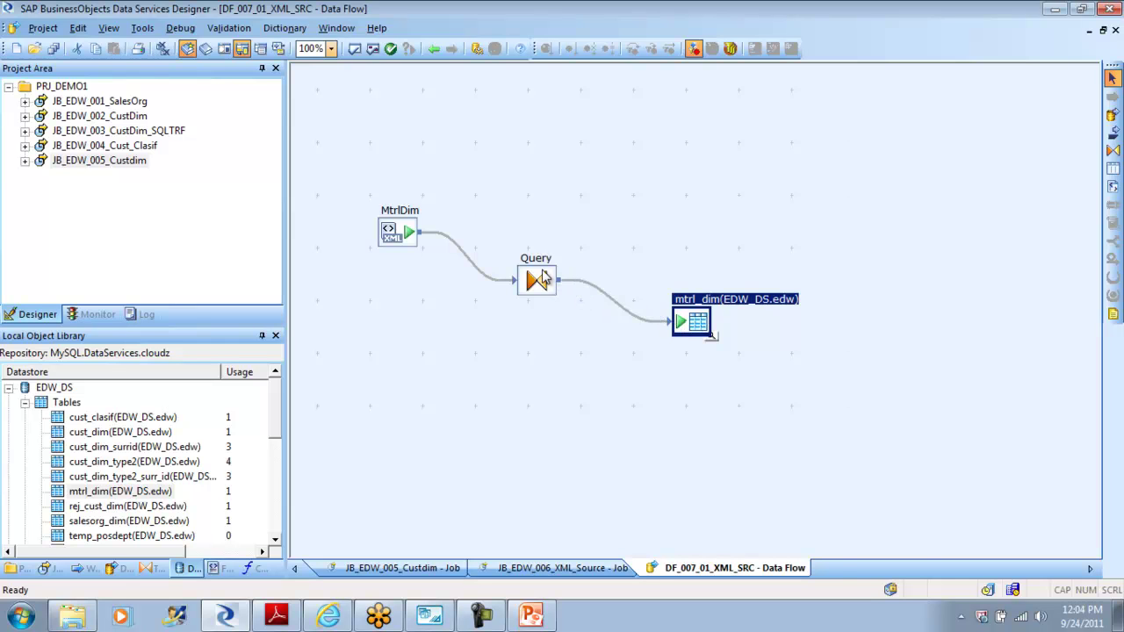
pyautogui.click(542, 278)
pyautogui.doubleClick(543, 278)
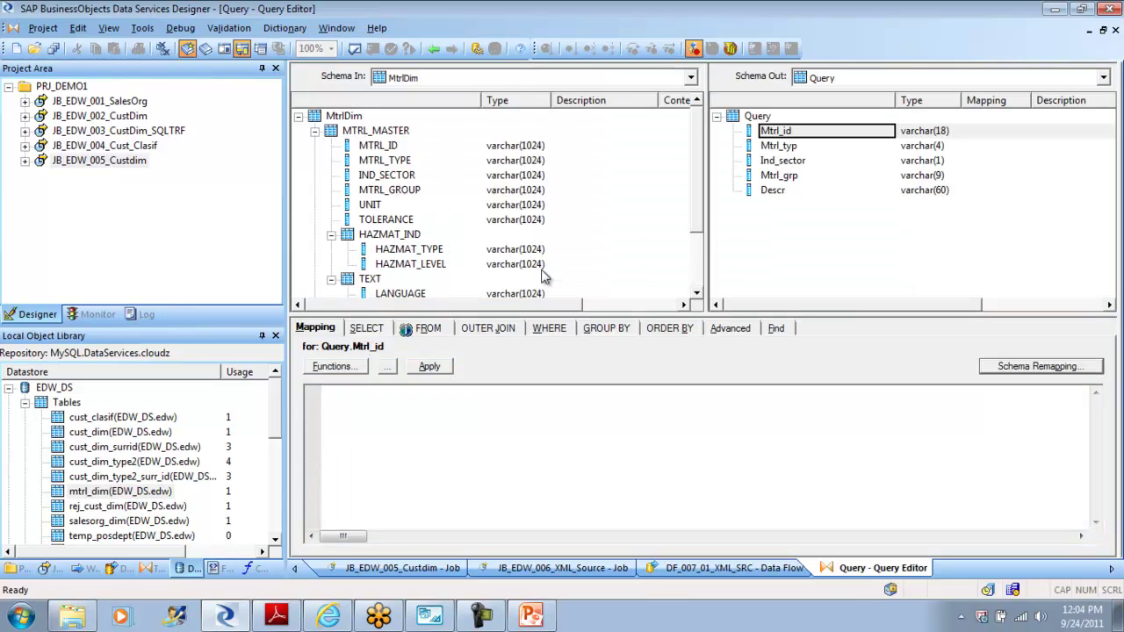
# Step: Make MTRL_MASTER the current input schema and compare its columns with the Mtrl_id and Mtrl_typ outputs
pyautogui.click(381, 147)
pyautogui.click(779, 137)
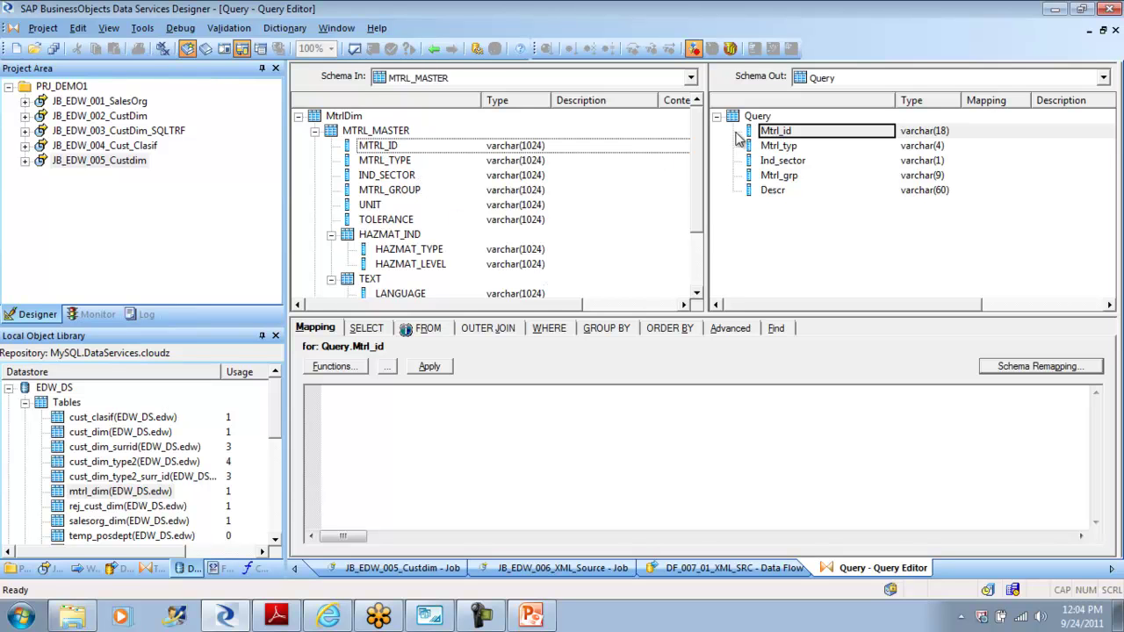
pyautogui.click(489, 150)
pyautogui.click(803, 130)
pyautogui.click(404, 161)
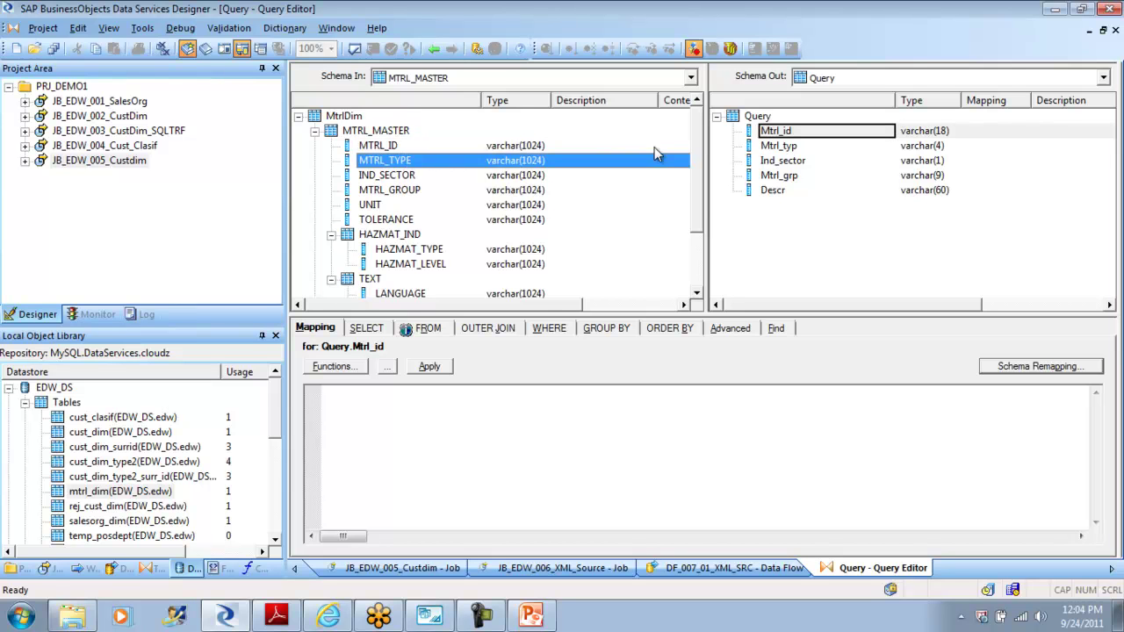
pyautogui.click(388, 176)
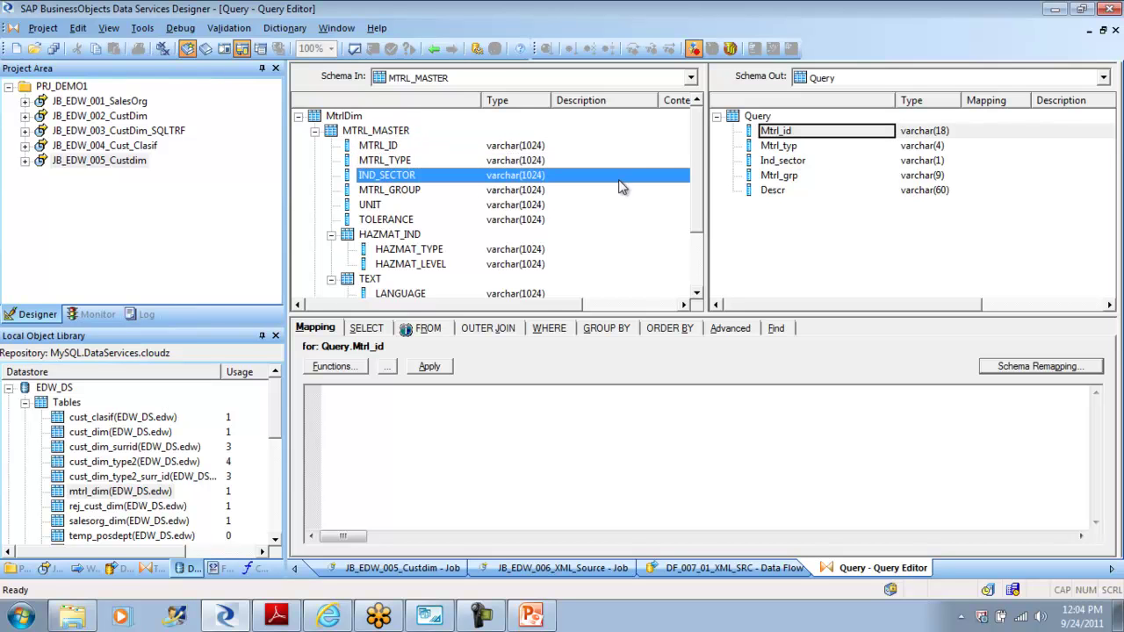
pyautogui.click(413, 190)
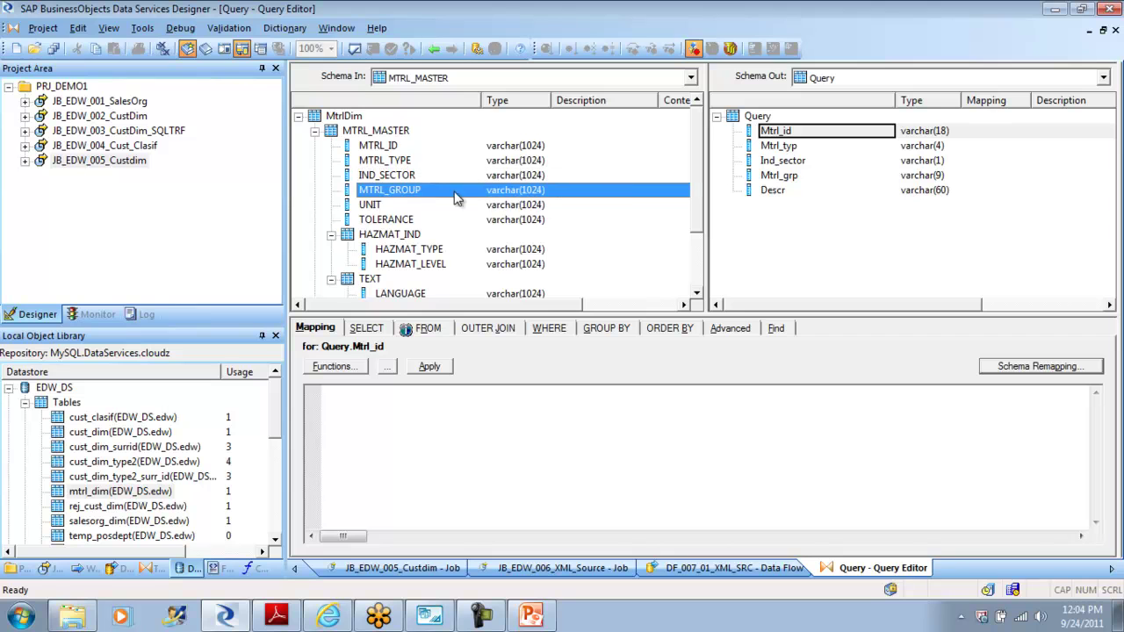
pyautogui.click(825, 146)
pyautogui.click(389, 161)
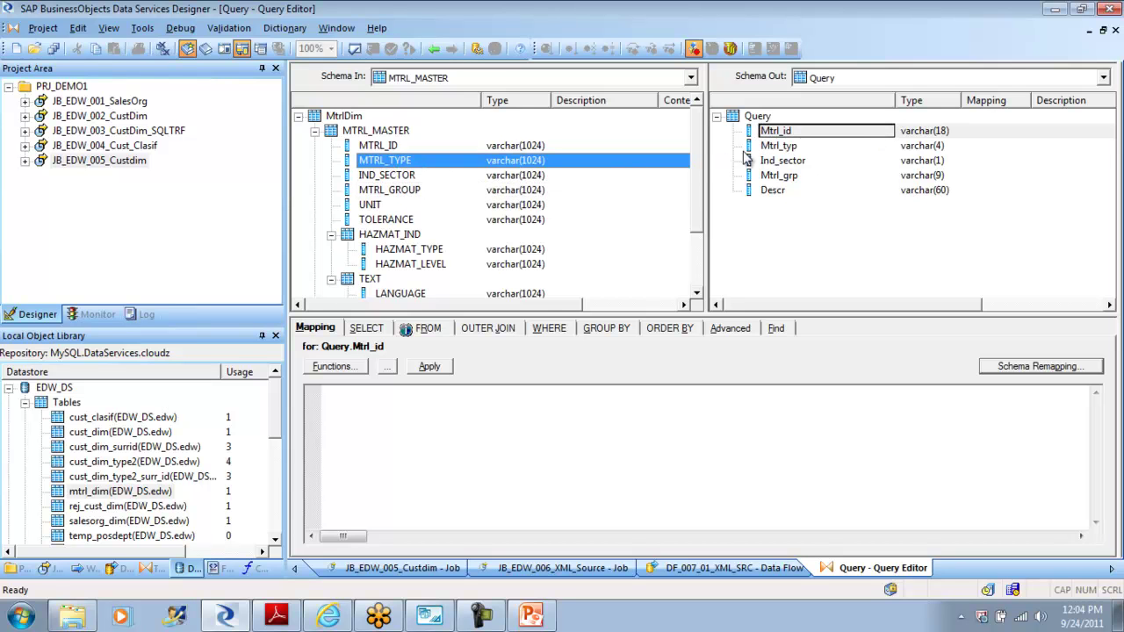
pyautogui.click(780, 146)
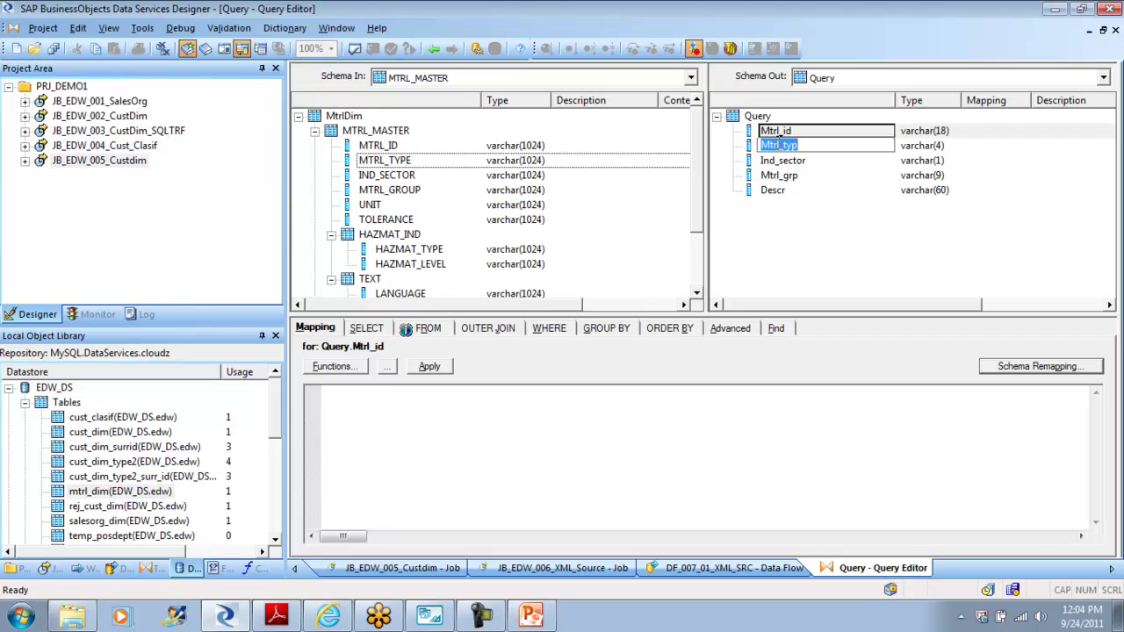
pyautogui.click(816, 274)
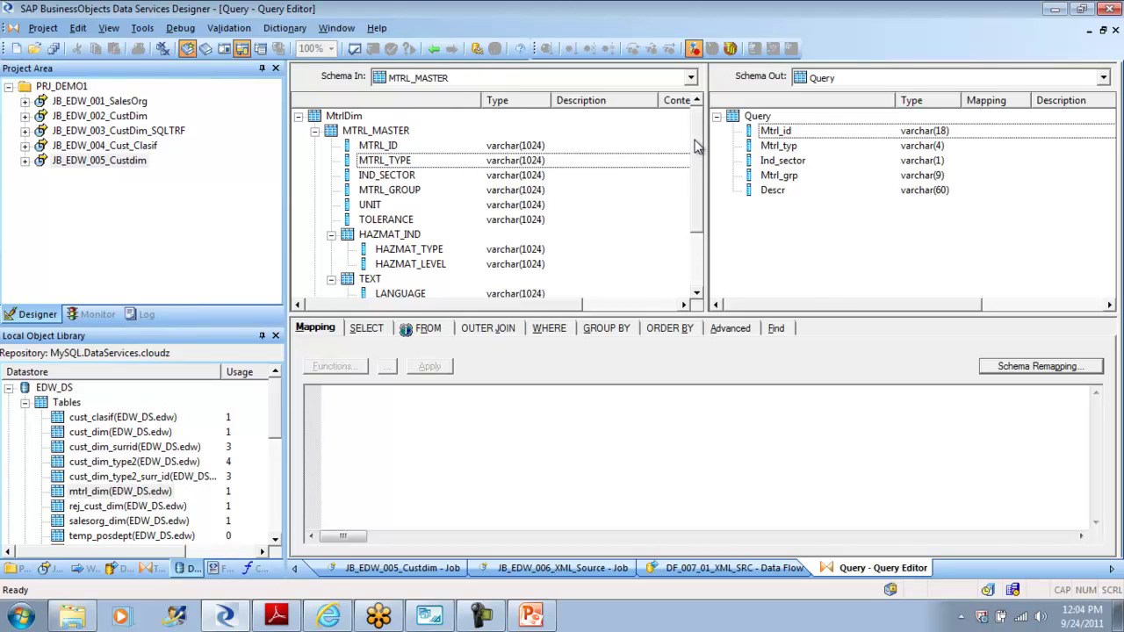
# Step: Make TEXT_nt_1 the current input schema, then return to the DF_007_01_XML_SRC diagram
pyautogui.moveTo(696, 145); pyautogui.dragTo(700, 190)
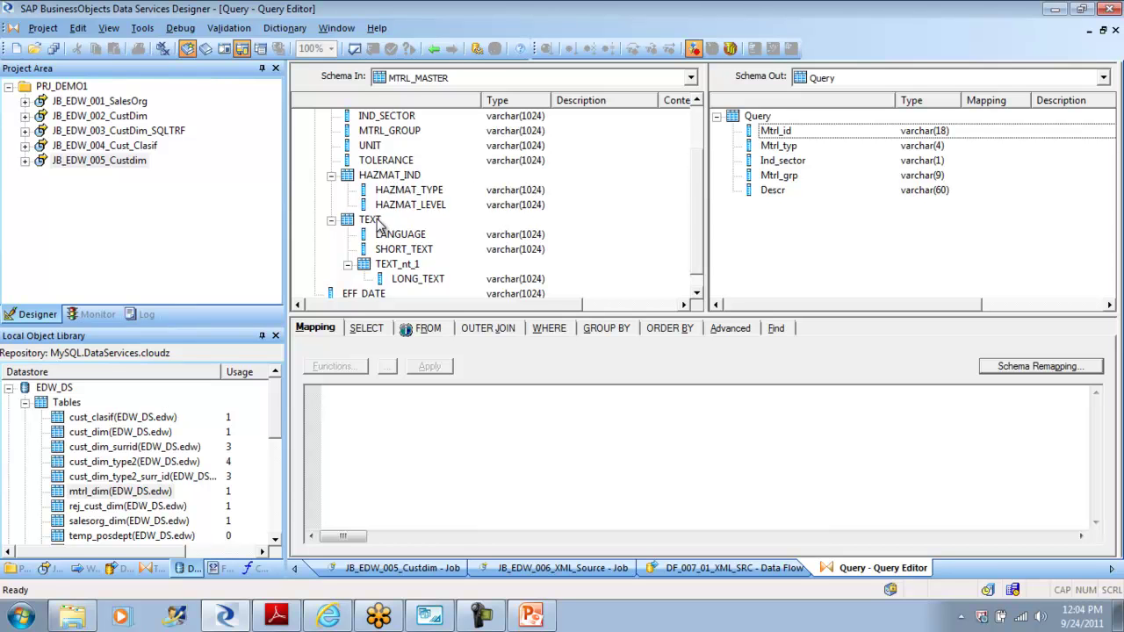
pyautogui.doubleClick(397, 265)
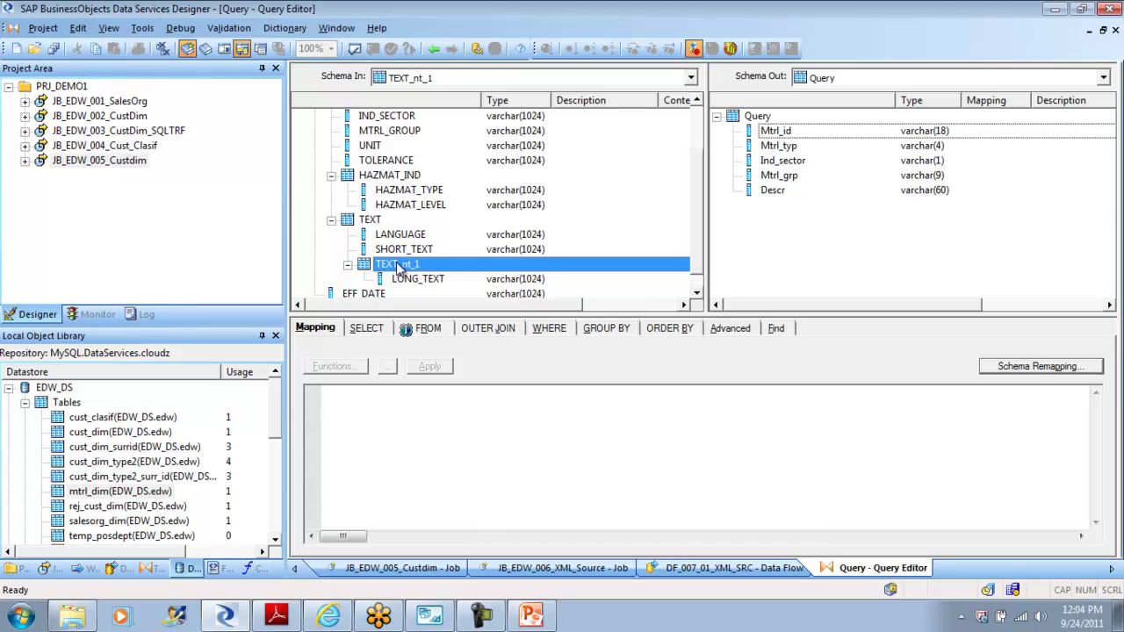
pyautogui.moveTo(698, 204); pyautogui.dragTo(699, 250)
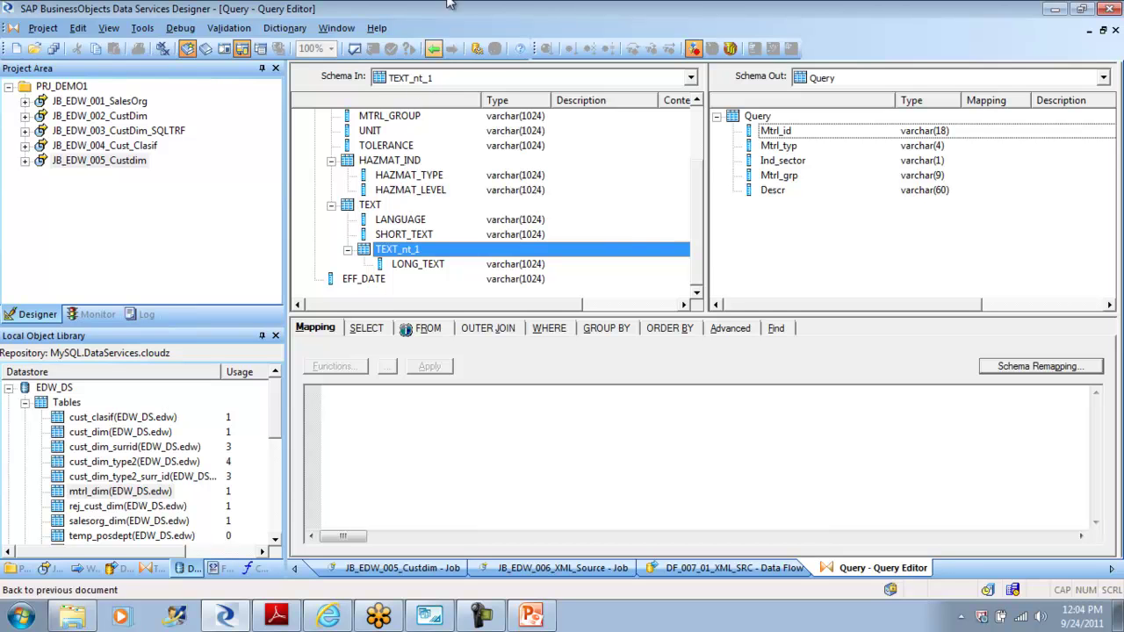
pyautogui.click(434, 49)
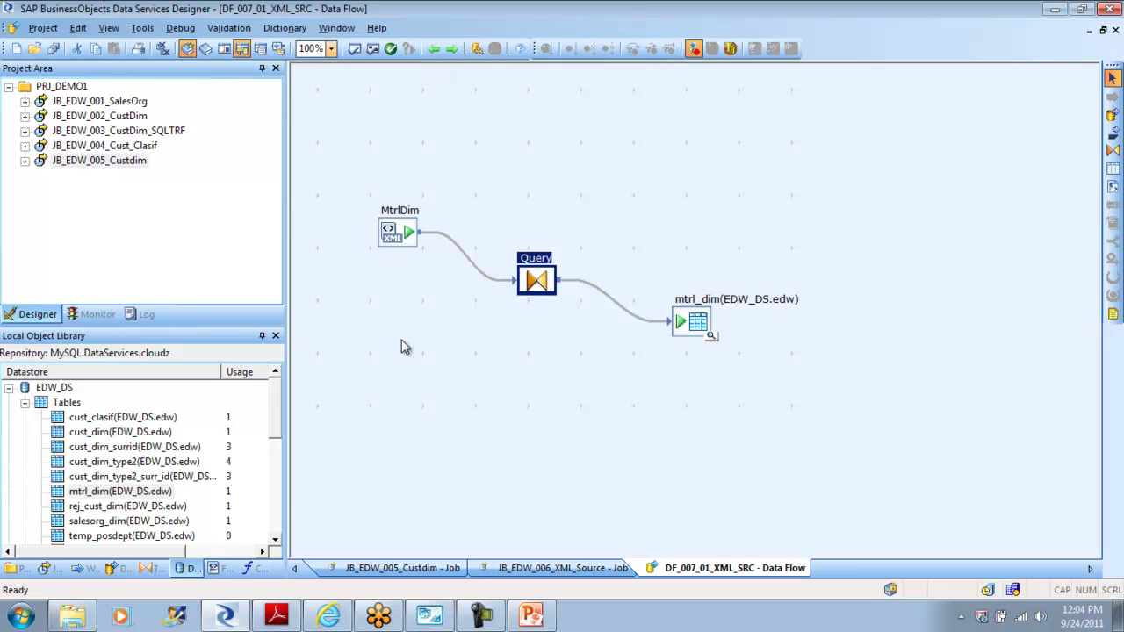
# Step: Set the MtrlDim source's XML file to Tutorial Files\mtrl.xml with Enable validation ticked
pyautogui.doubleClick(405, 233)
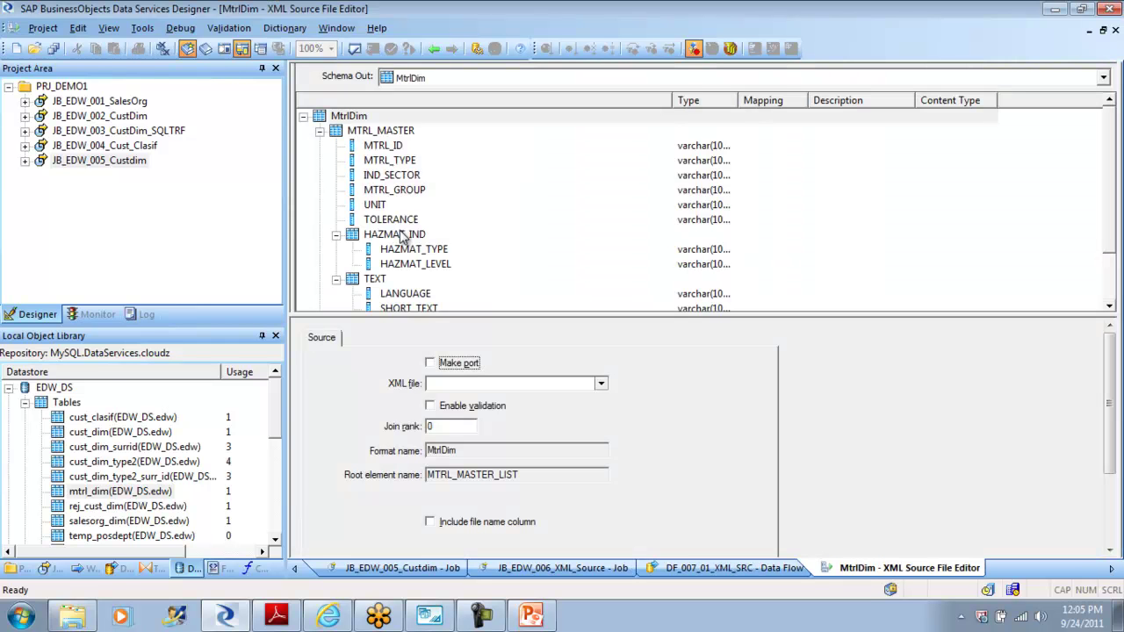
pyautogui.click(433, 49)
pyautogui.click(601, 384)
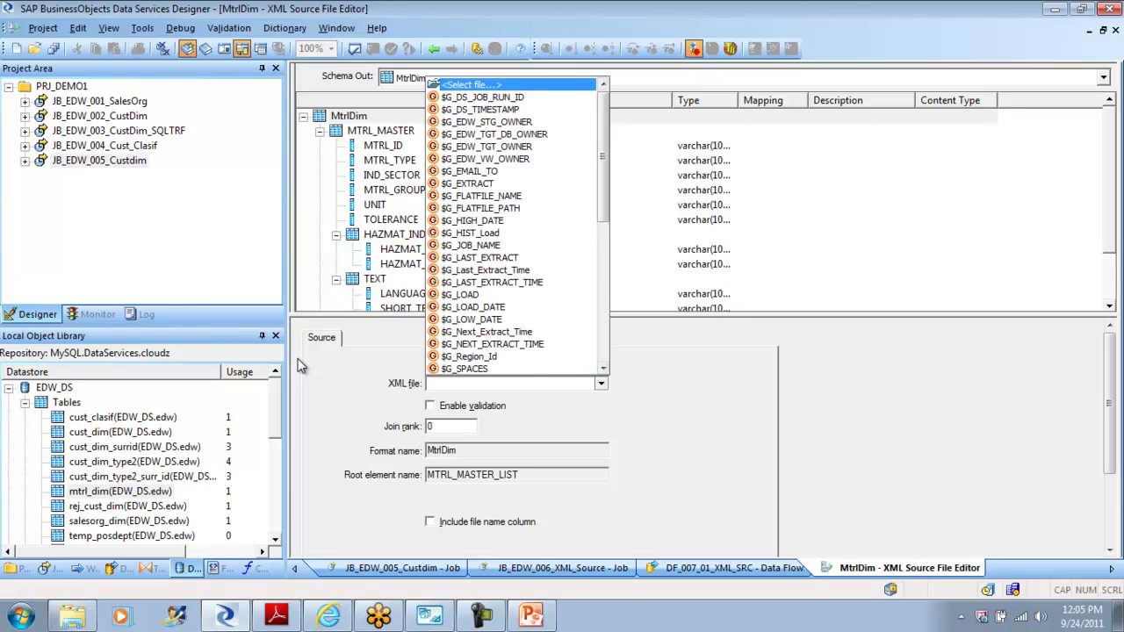
pyautogui.click(473, 85)
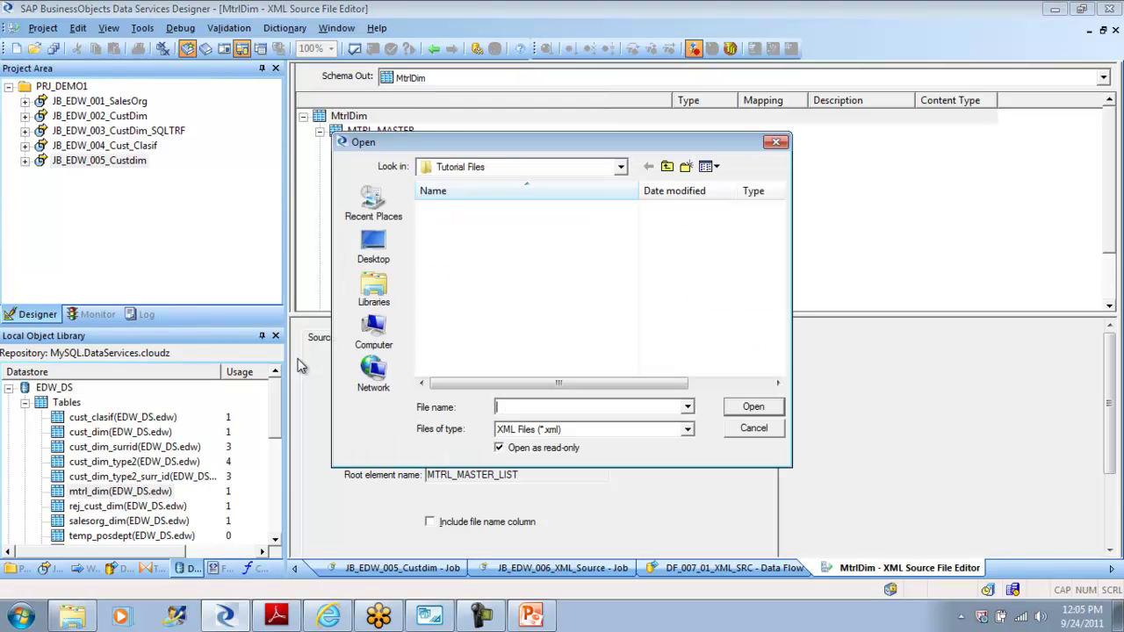
pyautogui.click(445, 224)
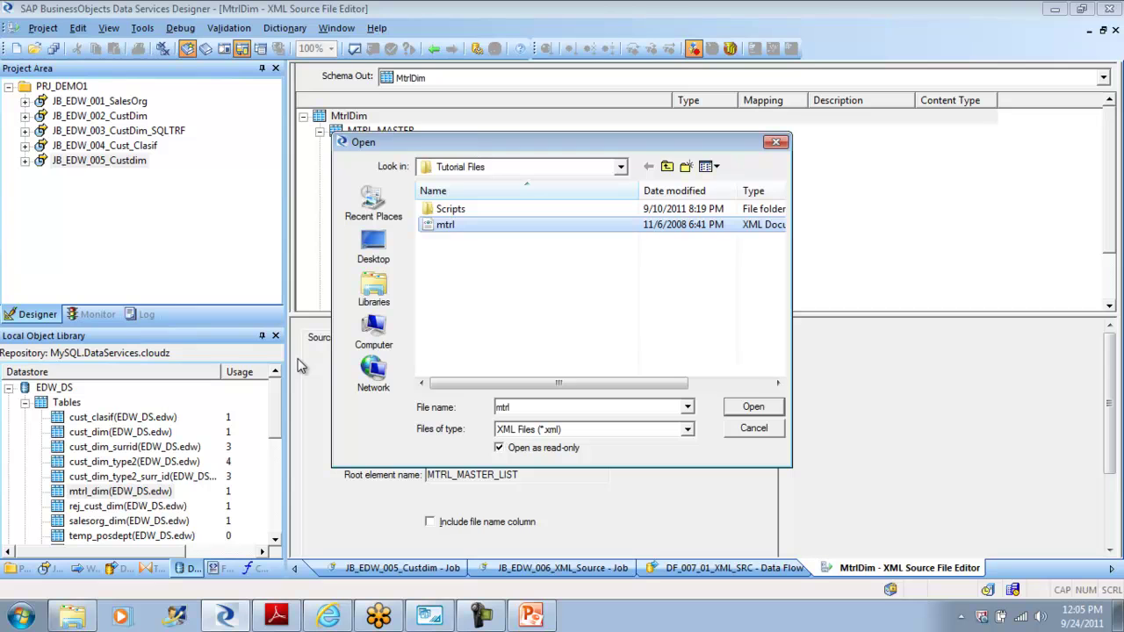
pyautogui.click(754, 407)
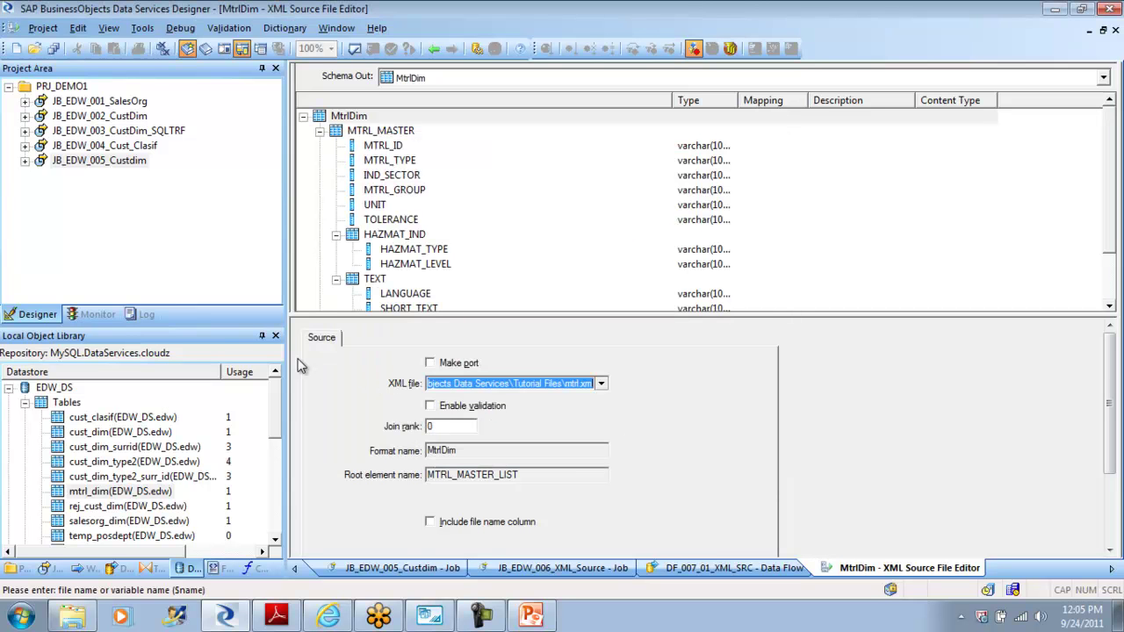
pyautogui.click(430, 405)
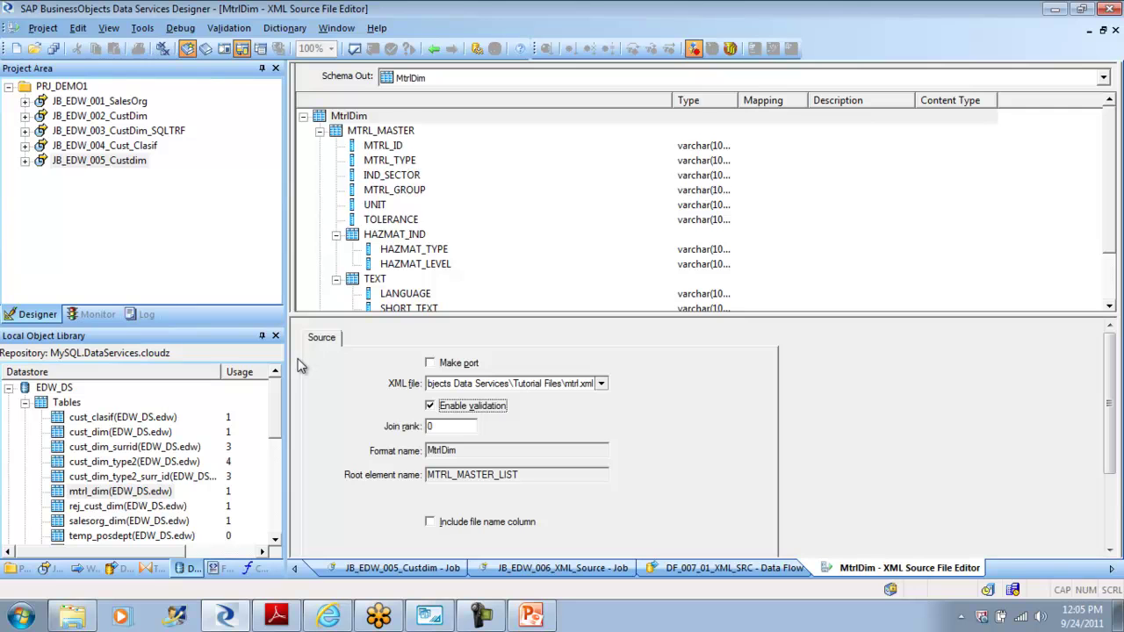
pyautogui.click(434, 48)
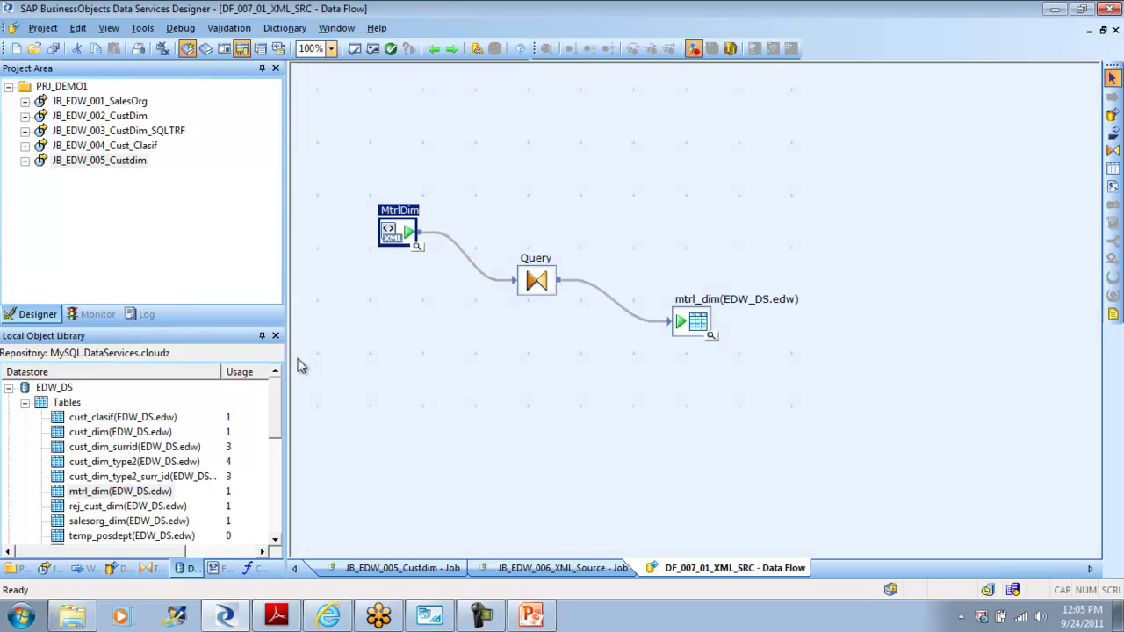
# Step: Cut the five existing output columns from the Query's Schema Out
pyautogui.doubleClick(536, 280)
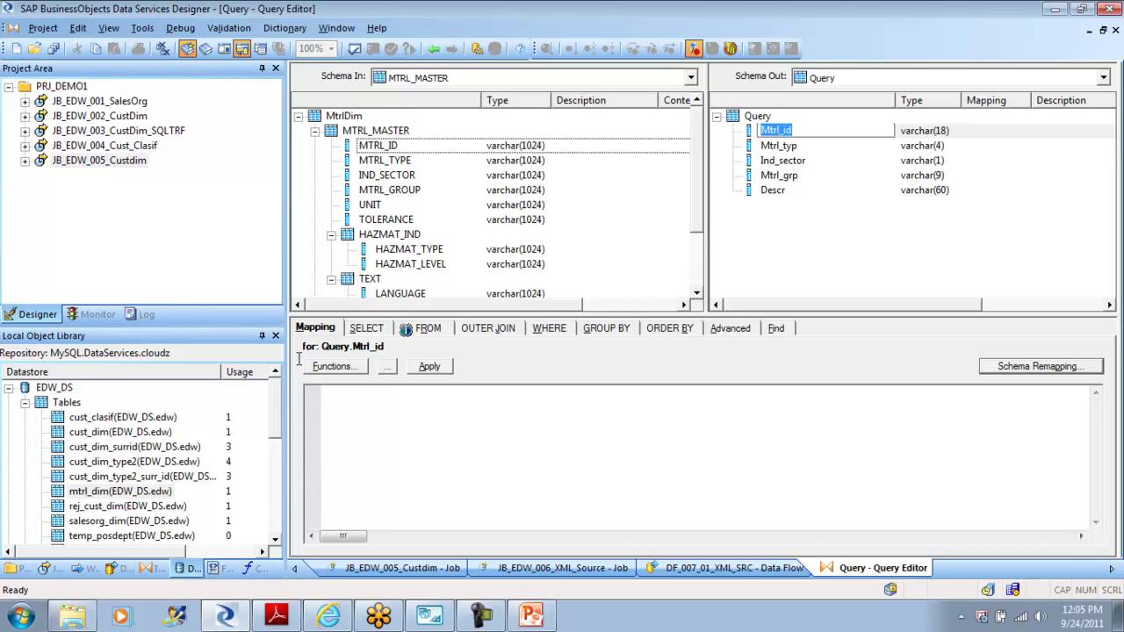
pyautogui.press('Escape')
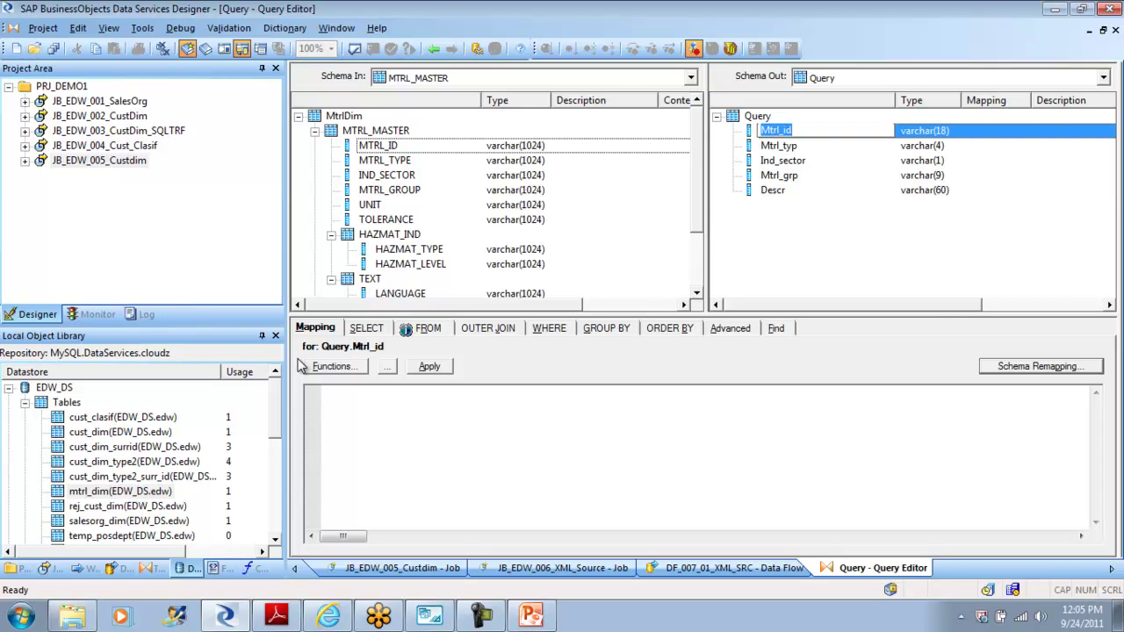
pyautogui.keyDown('shift'); pyautogui.click(773, 190); pyautogui.keyUp('shift')
pyautogui.rightClick(774, 191)
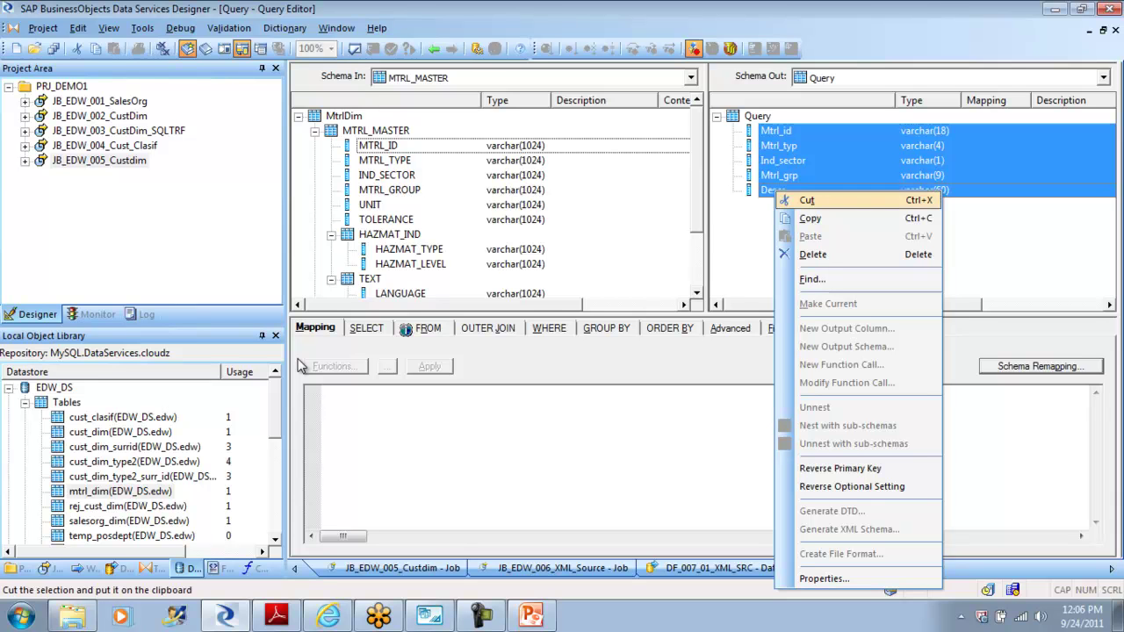
pyautogui.click(807, 201)
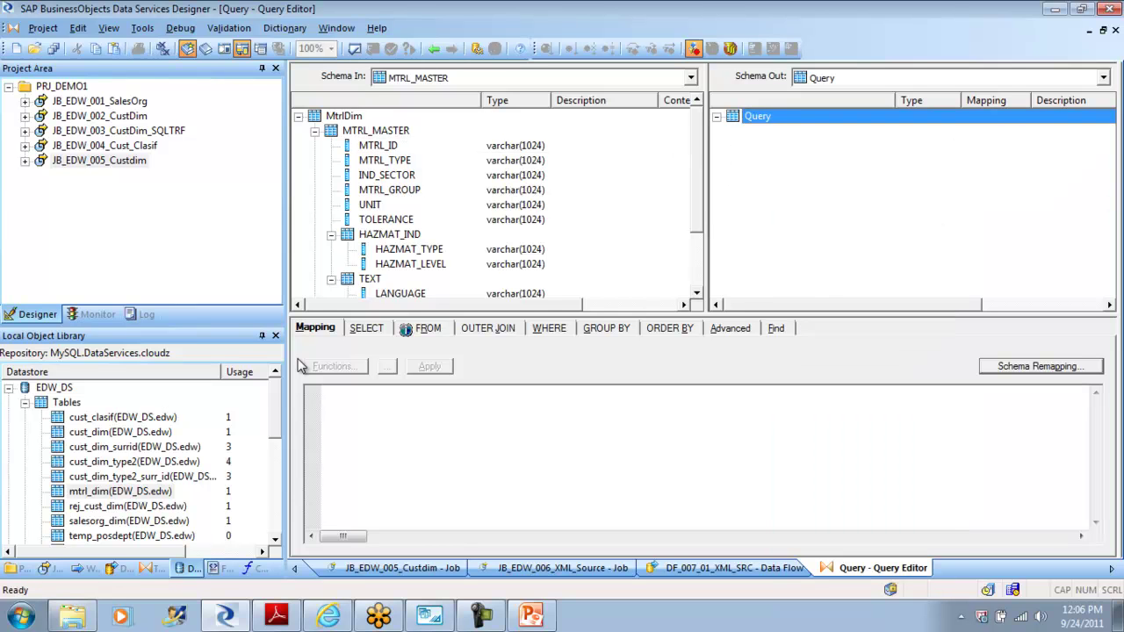
# Step: Map the whole MTRL_MASTER input schema into Schema Out and check its MTRL_ID through TEXT columns
pyautogui.click(316, 132)
pyautogui.click(364, 146)
pyautogui.moveTo(376, 131); pyautogui.dragTo(738, 154)
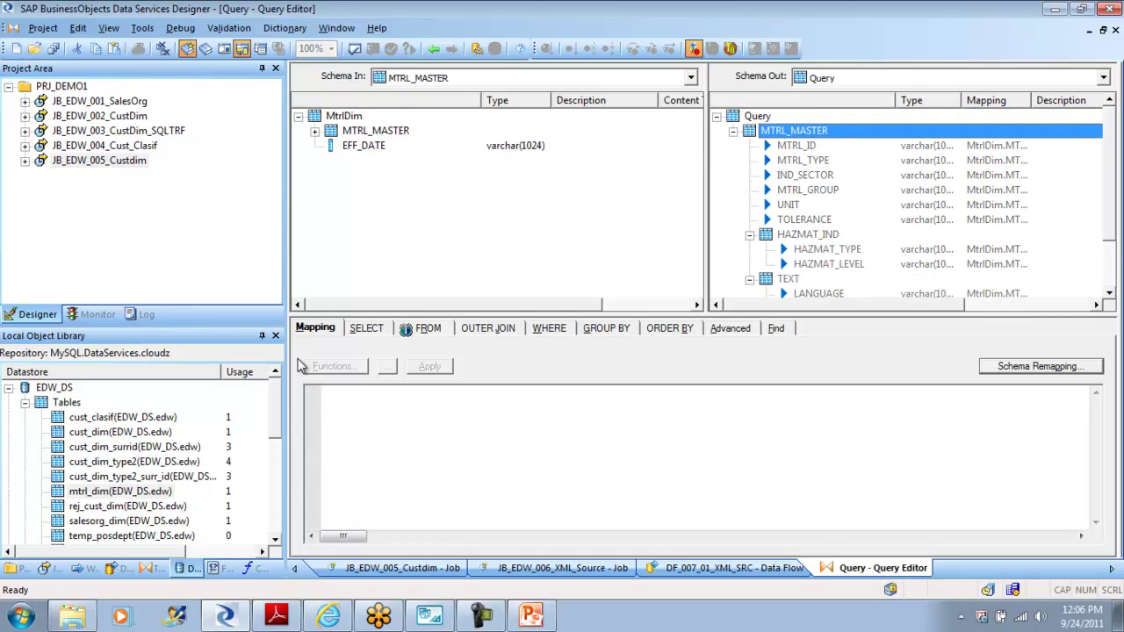
pyautogui.press('Down')
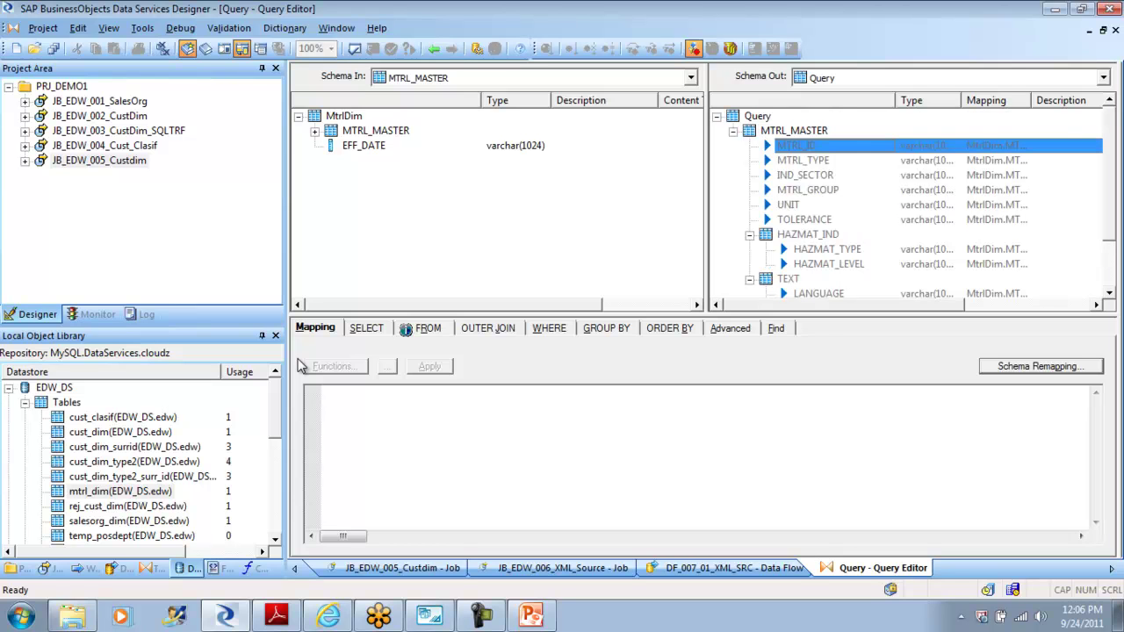
pyautogui.press('Down')
pyautogui.press('Down')
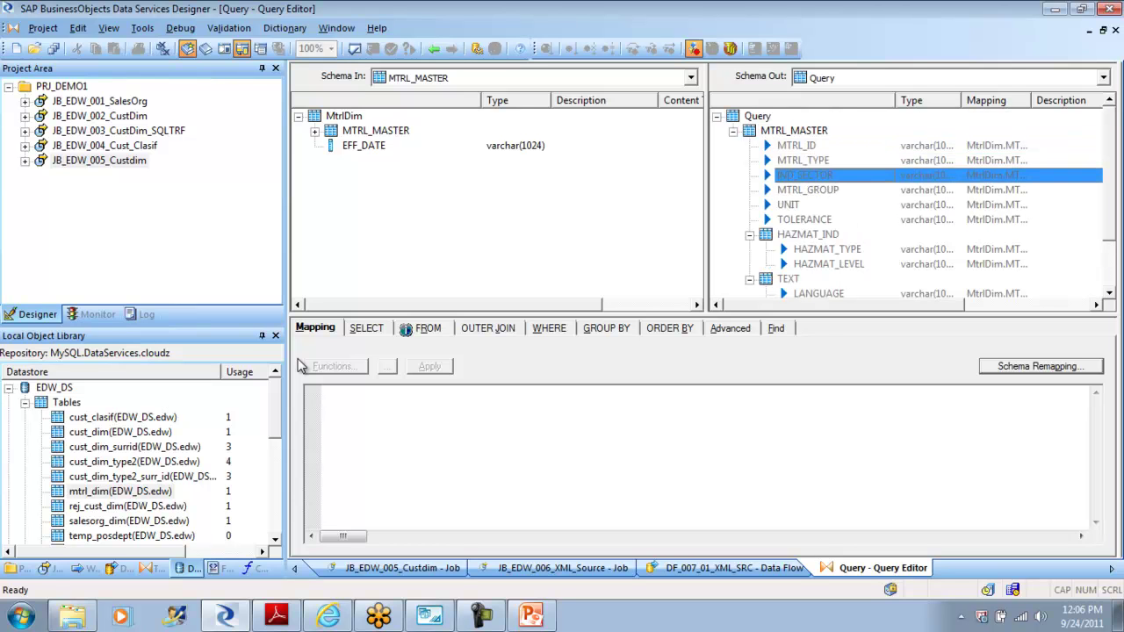
pyautogui.press('Up')
pyautogui.press('Up')
pyautogui.press('Down')
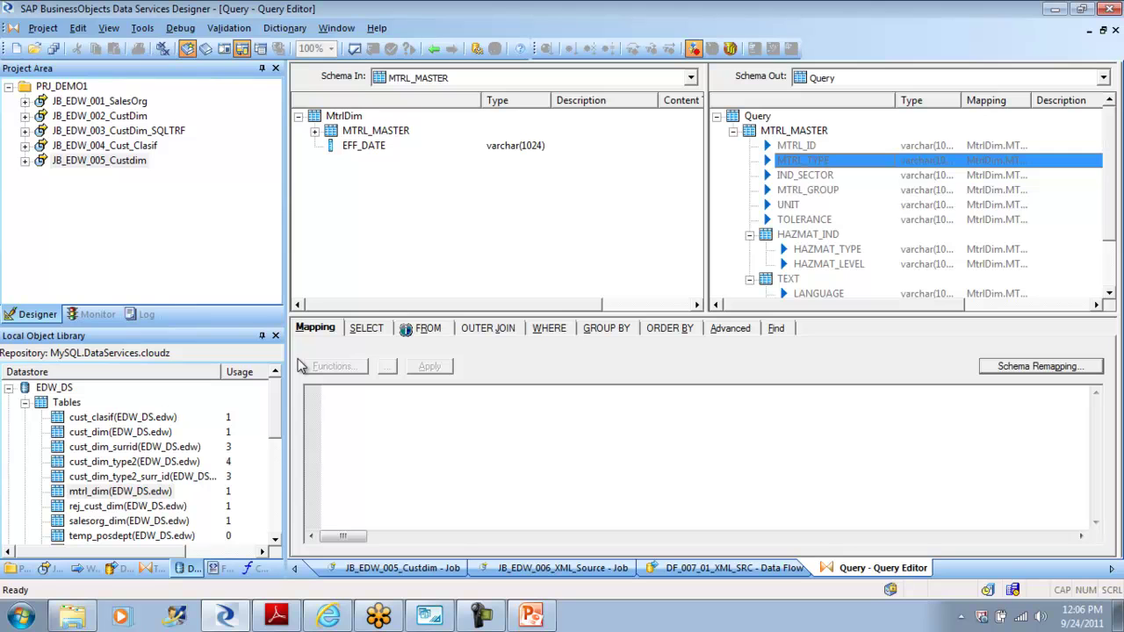
pyautogui.press('Down')
pyautogui.press('Down')
pyautogui.press('Down')
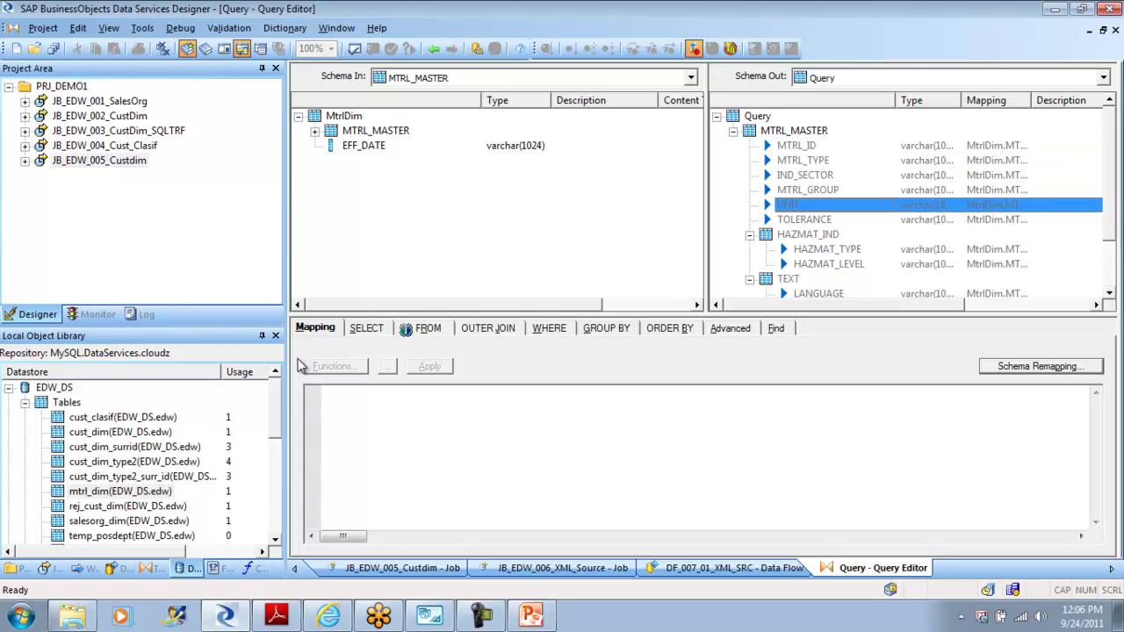
pyautogui.click(434, 48)
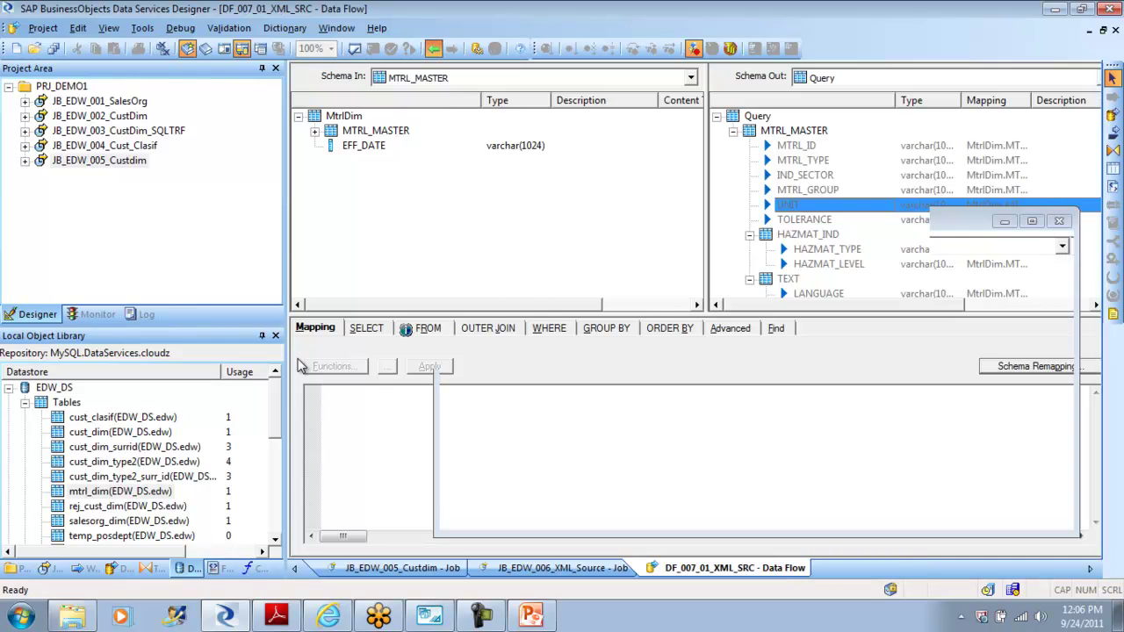
# Step: Inspect the mtrl_dim columns in the Target Table Editor, go back, and open the Start menu
pyautogui.doubleClick(698, 322)
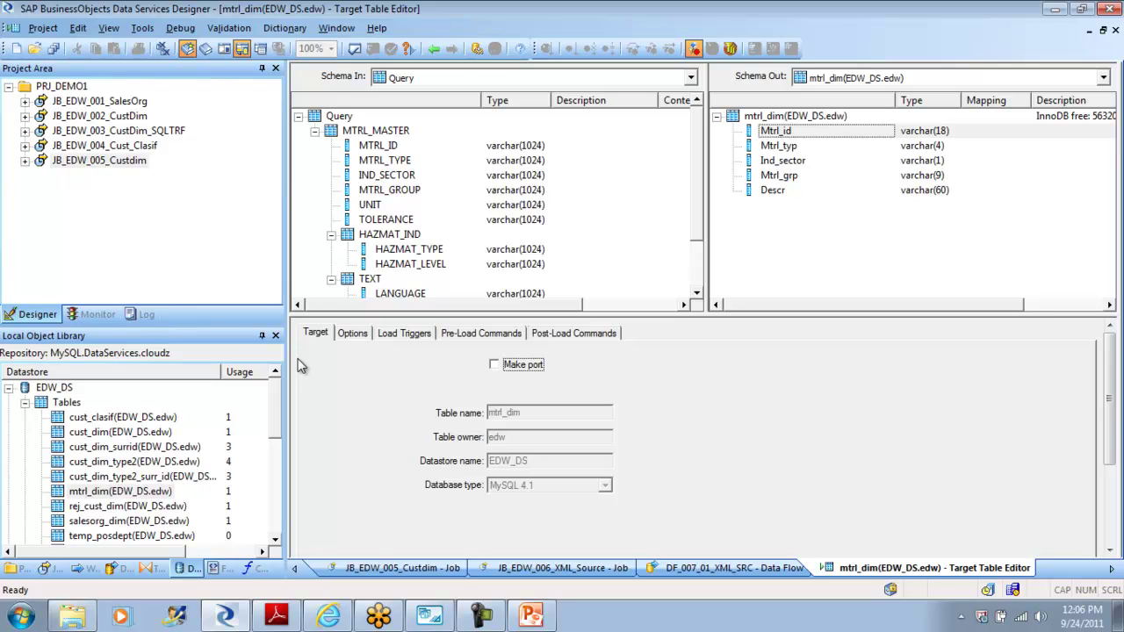
pyautogui.click(434, 48)
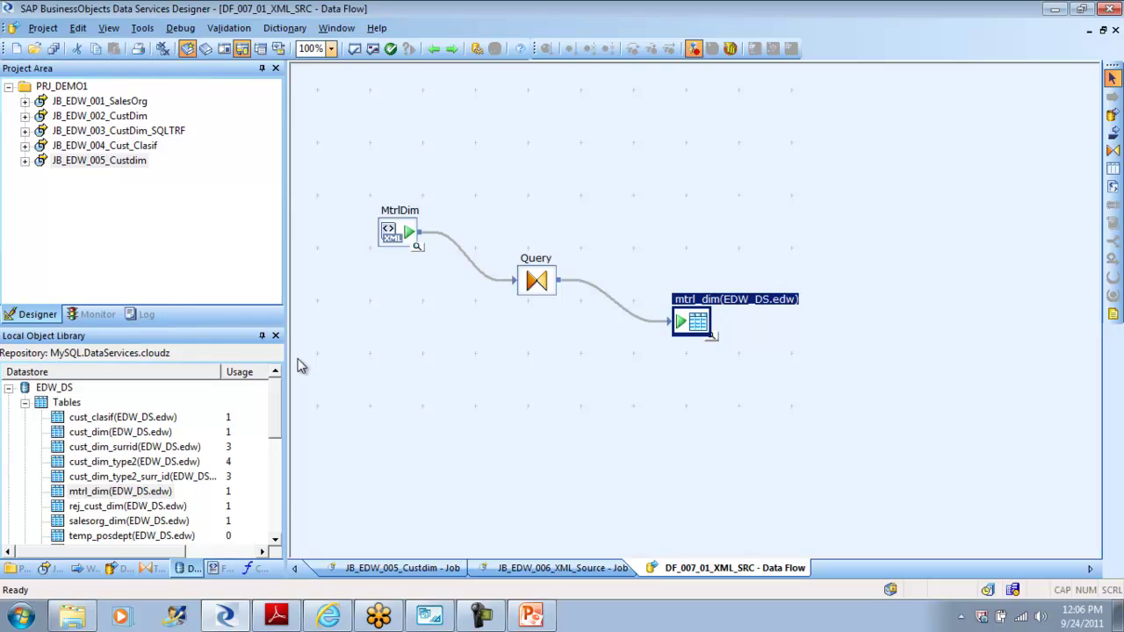
pyautogui.press('super')
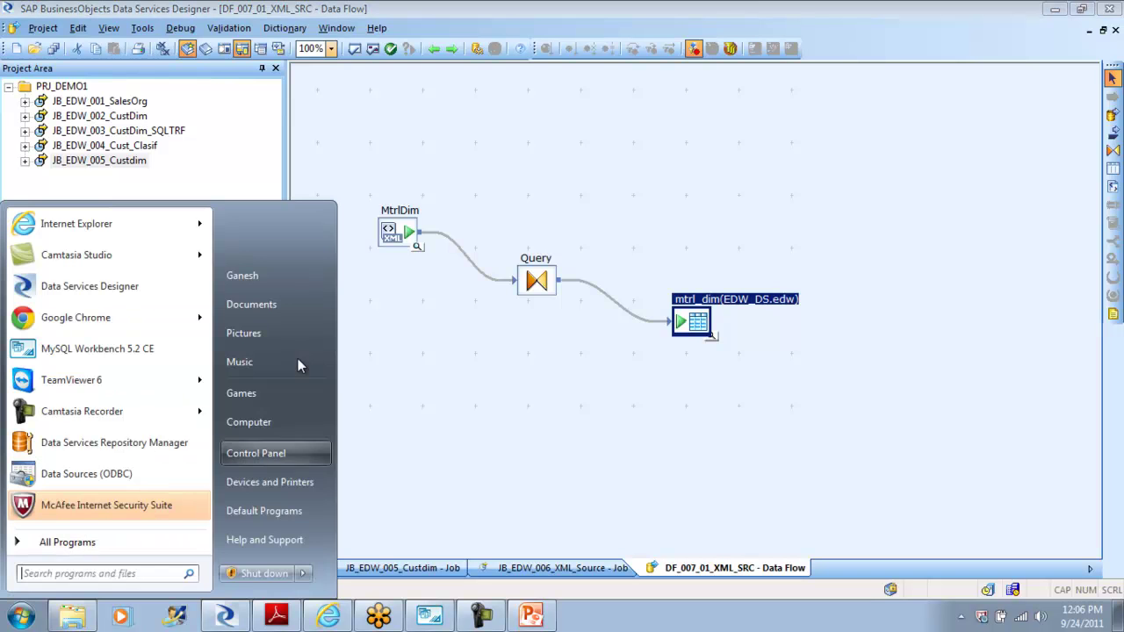
# Step: Browse from Documents to the Program Files (x86) folder on the C: drive
pyautogui.press('Return')
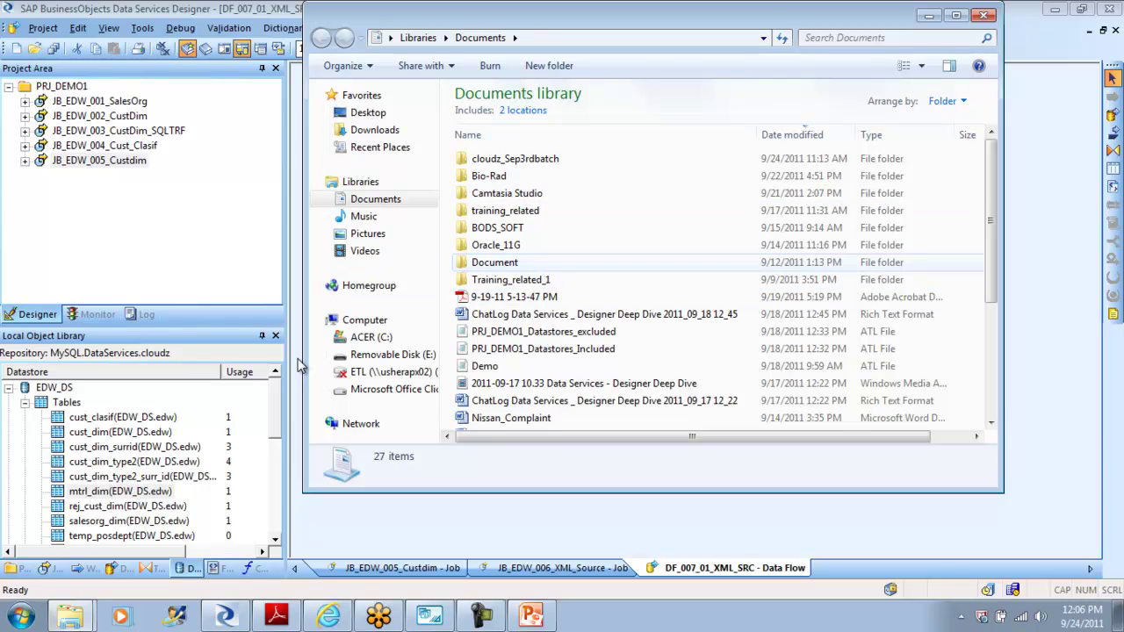
pyautogui.click(495, 262)
pyautogui.press('Return')
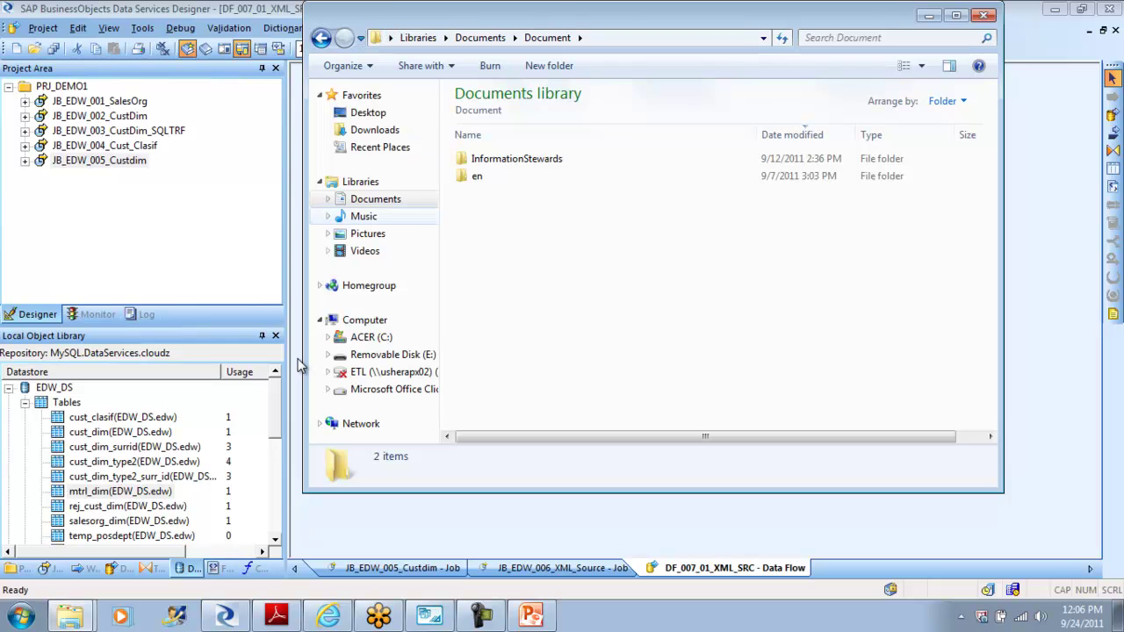
pyautogui.click(371, 337)
pyautogui.press('Tab')
pyautogui.press('Up')
pyautogui.press('Return')
# Step: Go into Business Objects and open the BusinessObjects Data Services folder
pyautogui.press('Up')
pyautogui.press('Up')
pyautogui.press('Up')
pyautogui.press('Up')
pyautogui.press('Return')
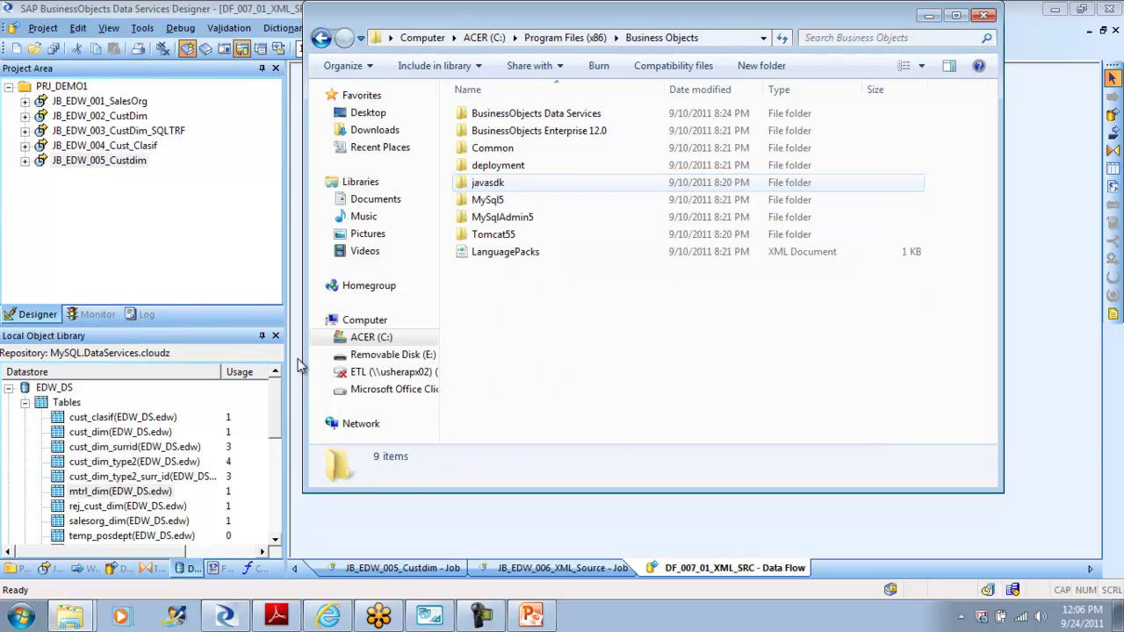
pyautogui.press('Up')
pyautogui.press('Up')
pyautogui.press('Up')
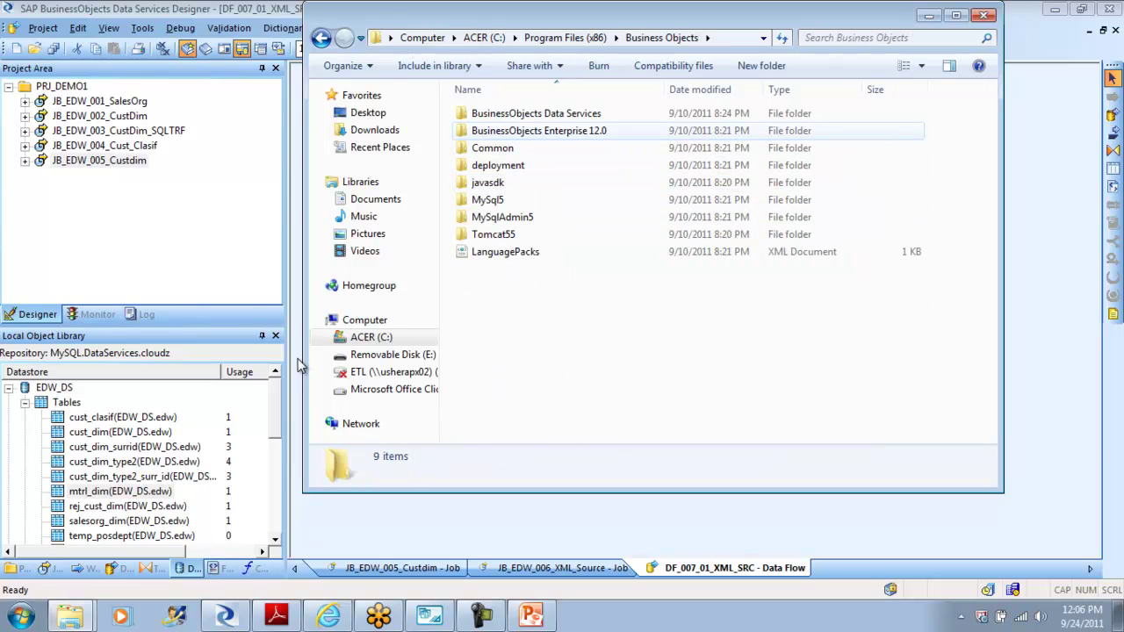
pyautogui.press('Return')
pyautogui.press('BackSpace')
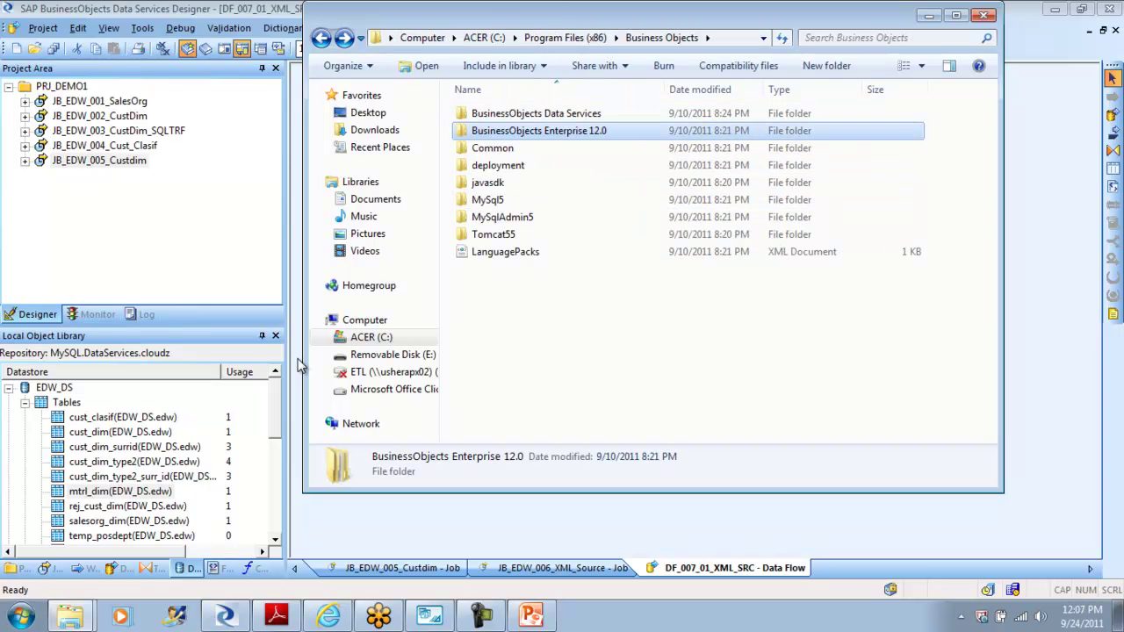
pyautogui.press('Up')
pyautogui.press('Return')
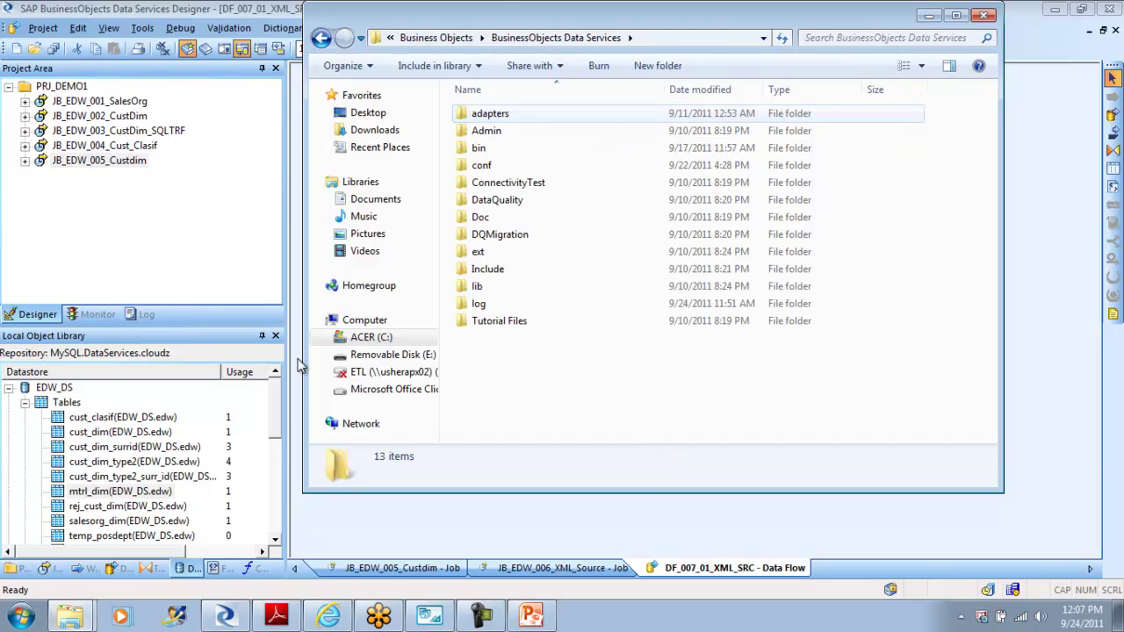
# Step: Open the Tutorial Files folder and launch mtrl.xml in Internet Explorer
pyautogui.press('End')
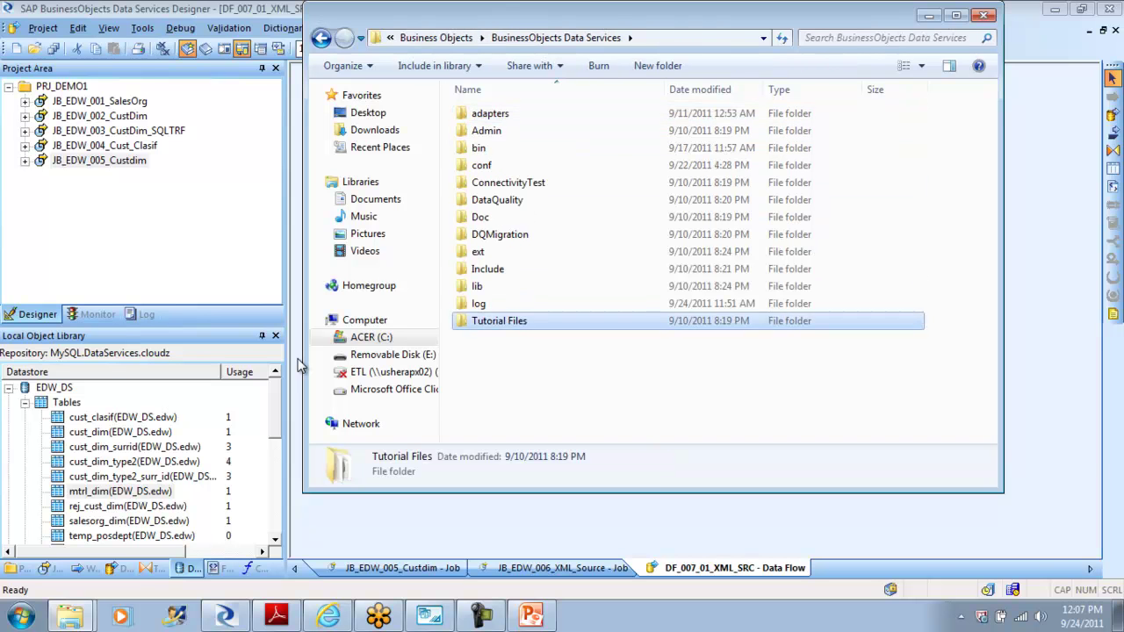
pyautogui.press('Return')
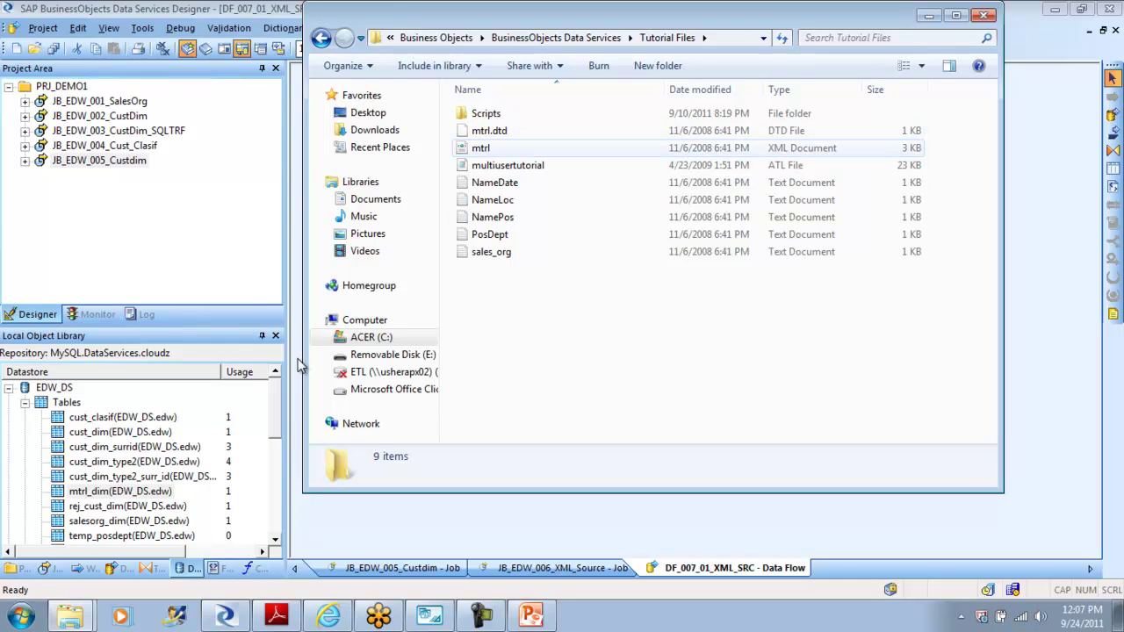
pyautogui.press('space')
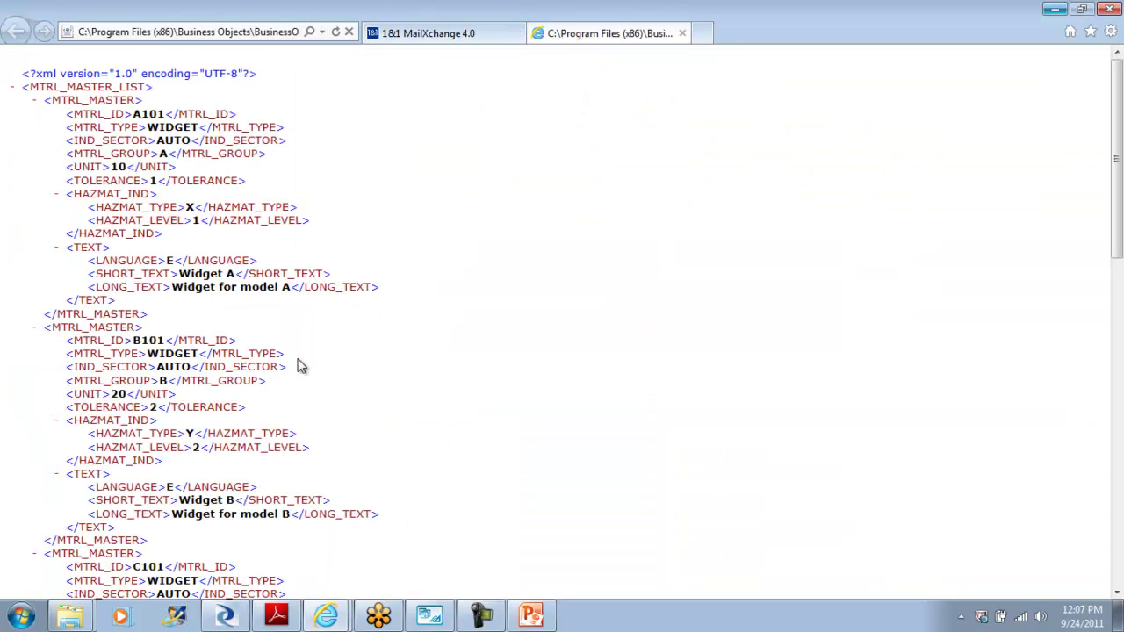
# Step: Review MTRL_MASTER records A101 to F101 in mtrl.xml, close its tab, and minimize Internet Explorer
pyautogui.scroll(-10, 297, 365)
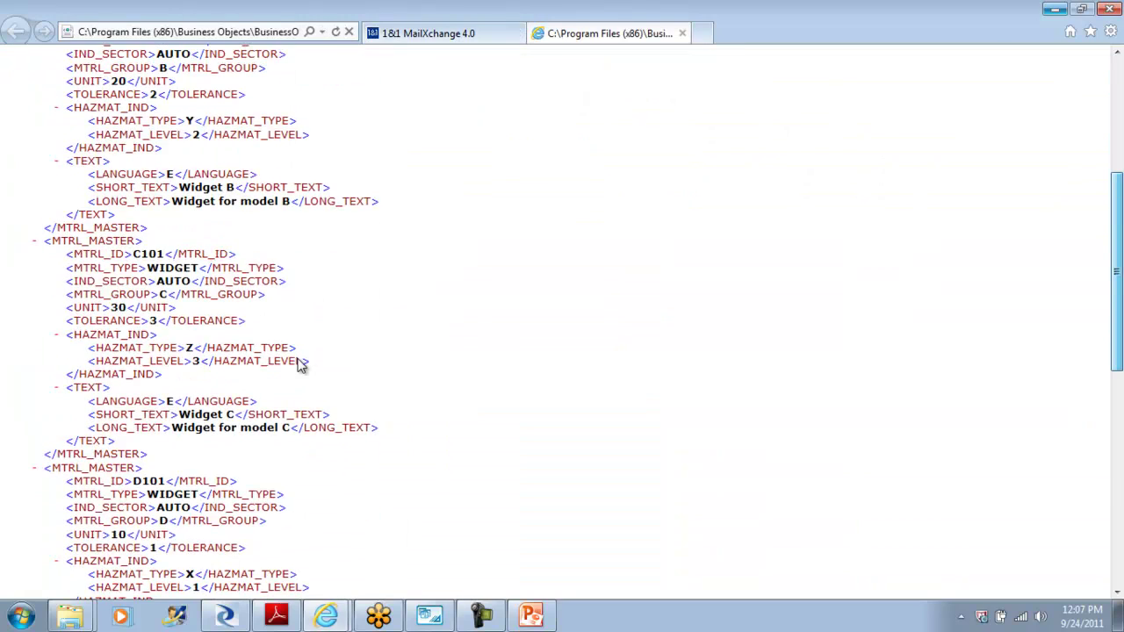
pyautogui.scroll(-5, 297, 366)
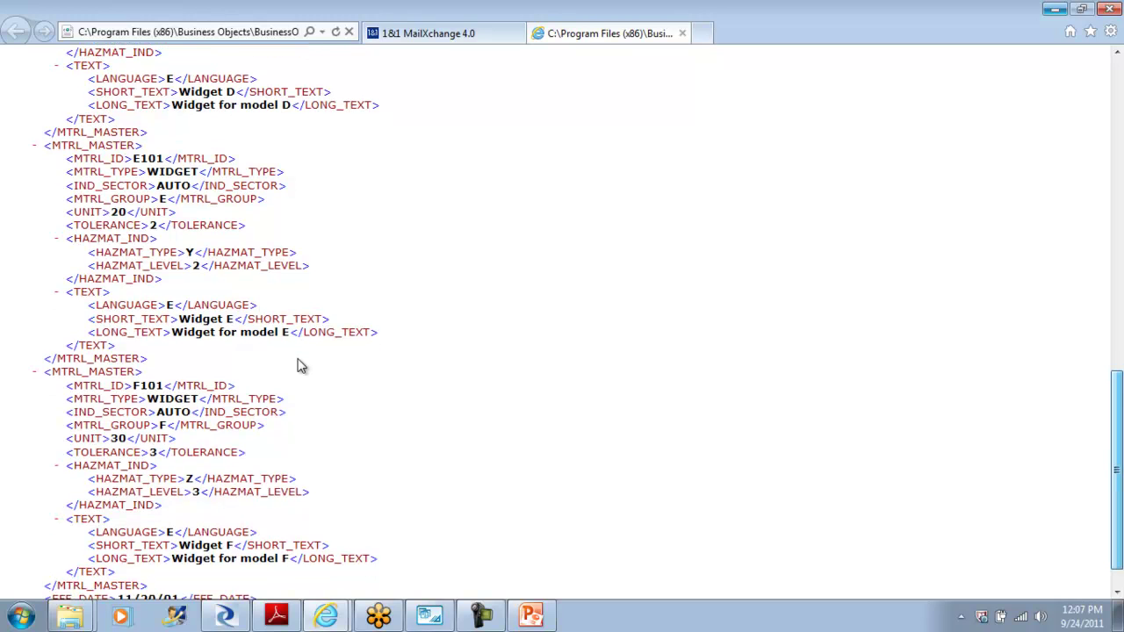
pyautogui.scroll(15, 297, 366)
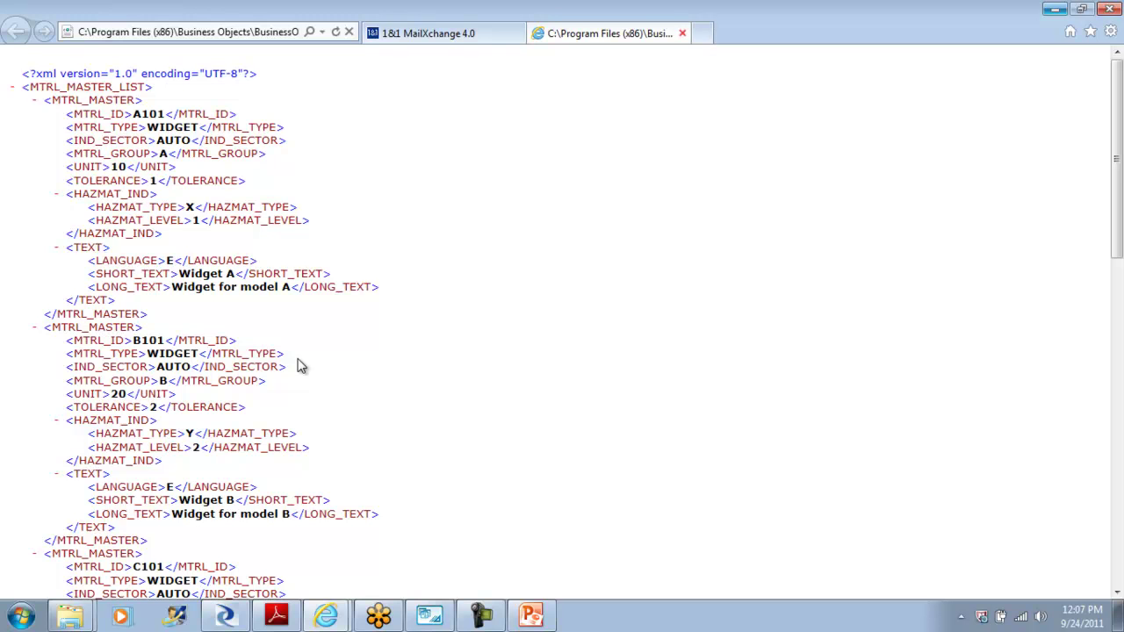
pyautogui.hotkey('ctrl', 'w')
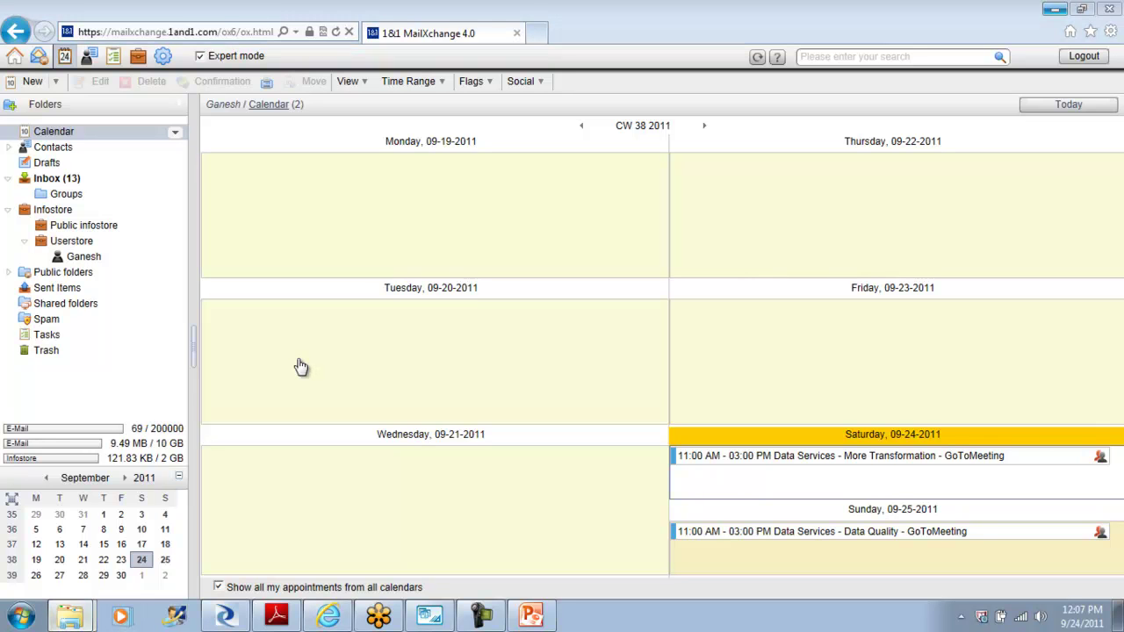
pyautogui.click(1056, 9)
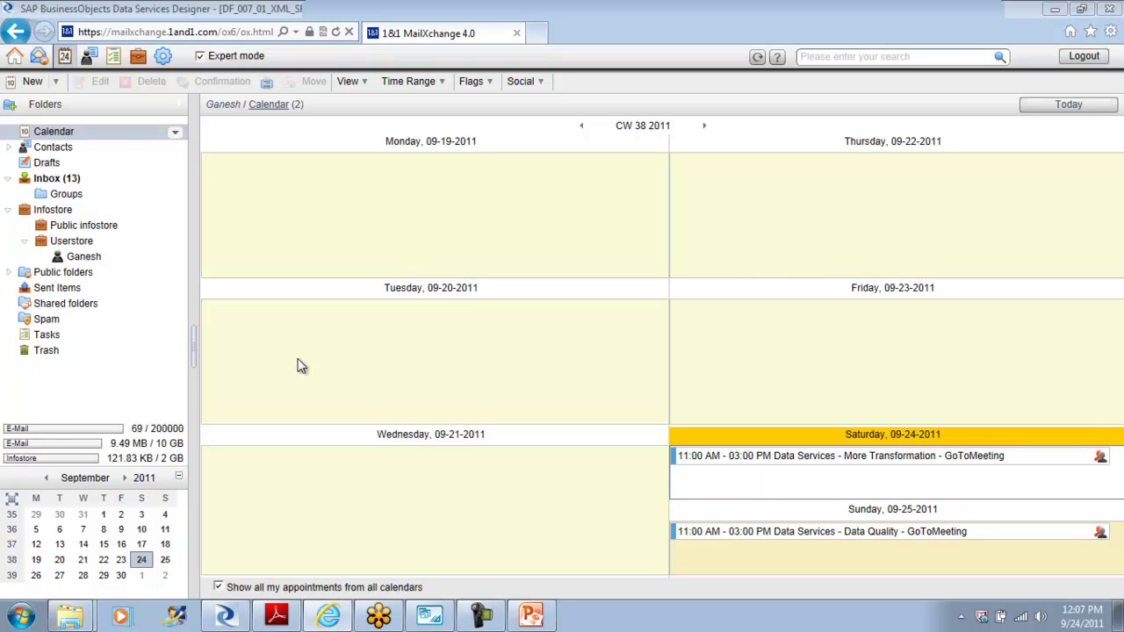
# Step: Open mtrl.dtd from Tutorial Files in Notepad through 'Select a program'
pyautogui.click(1056, 8)
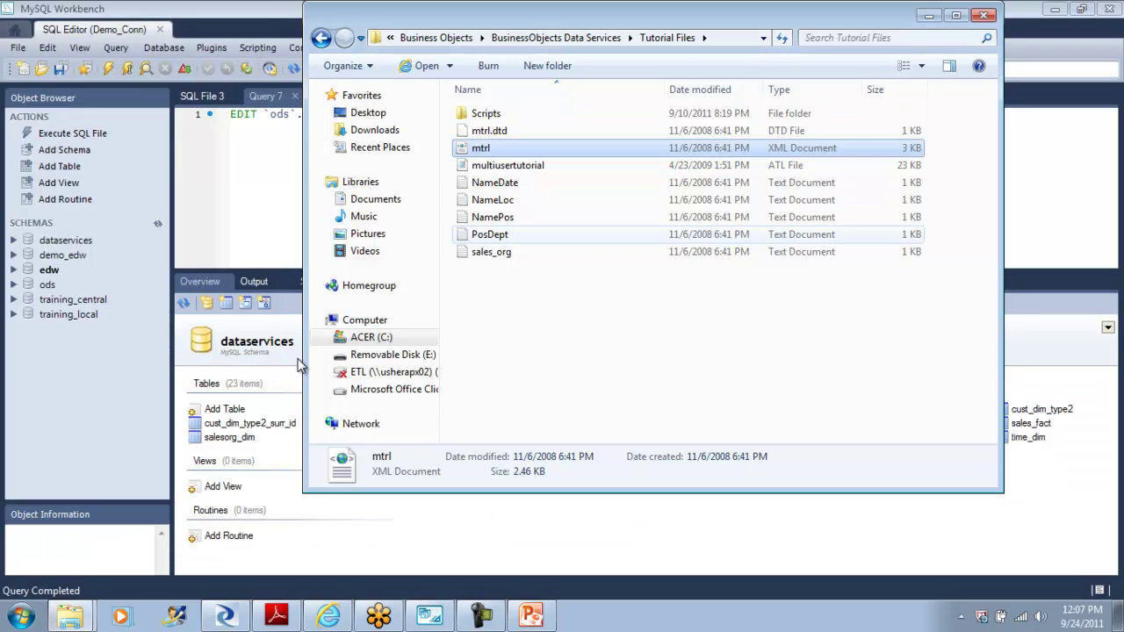
pyautogui.press('F2')
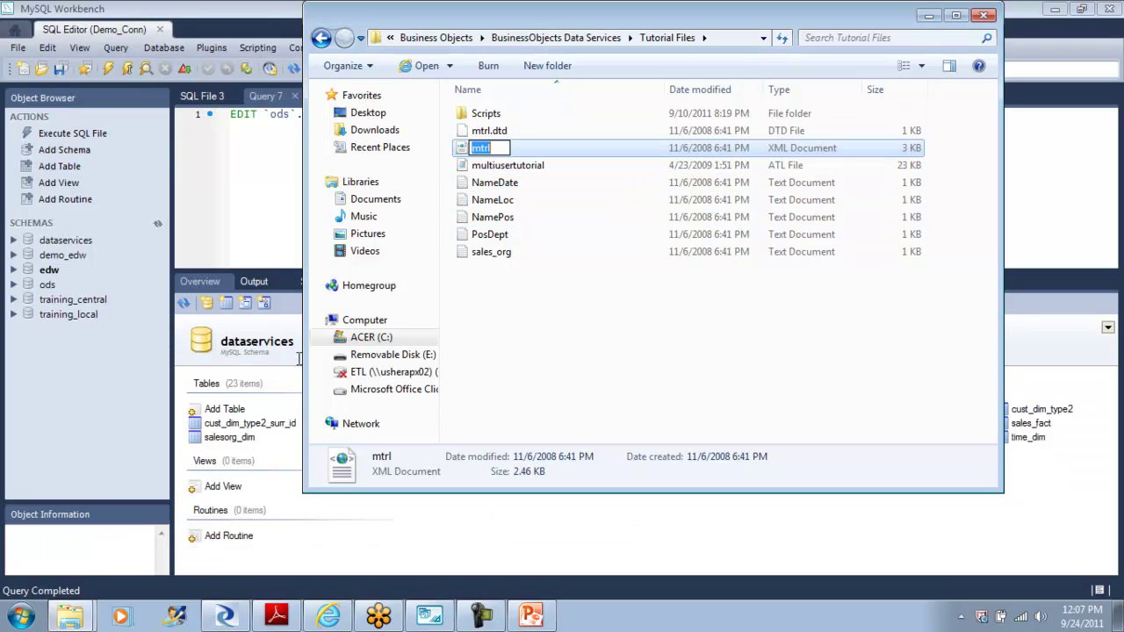
pyautogui.press('Escape')
pyautogui.press('Up')
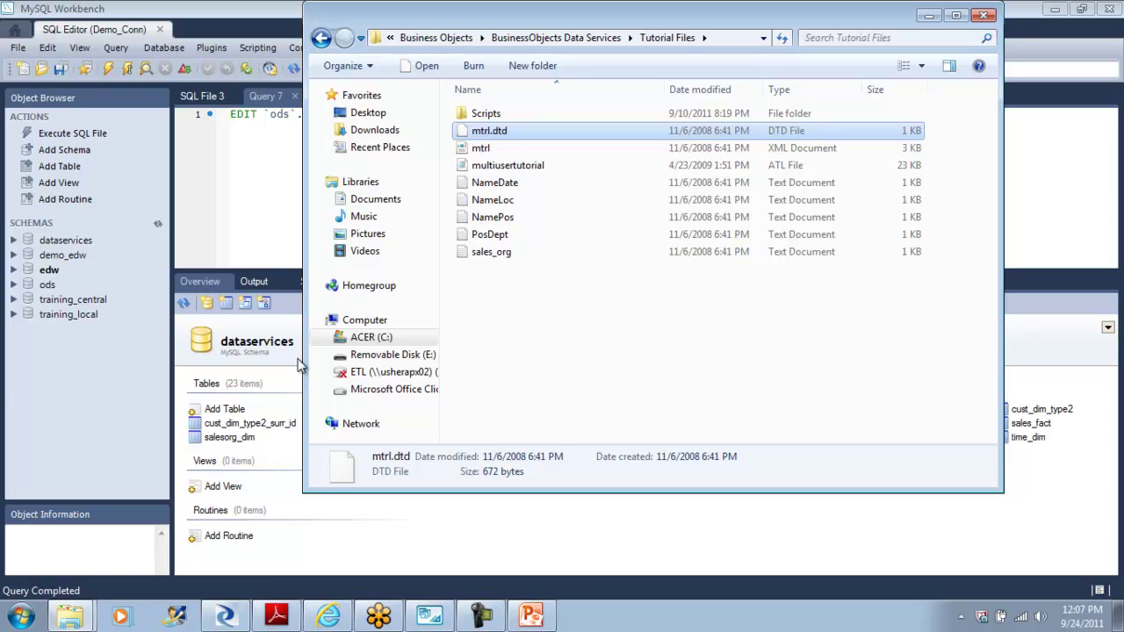
pyautogui.press('Return')
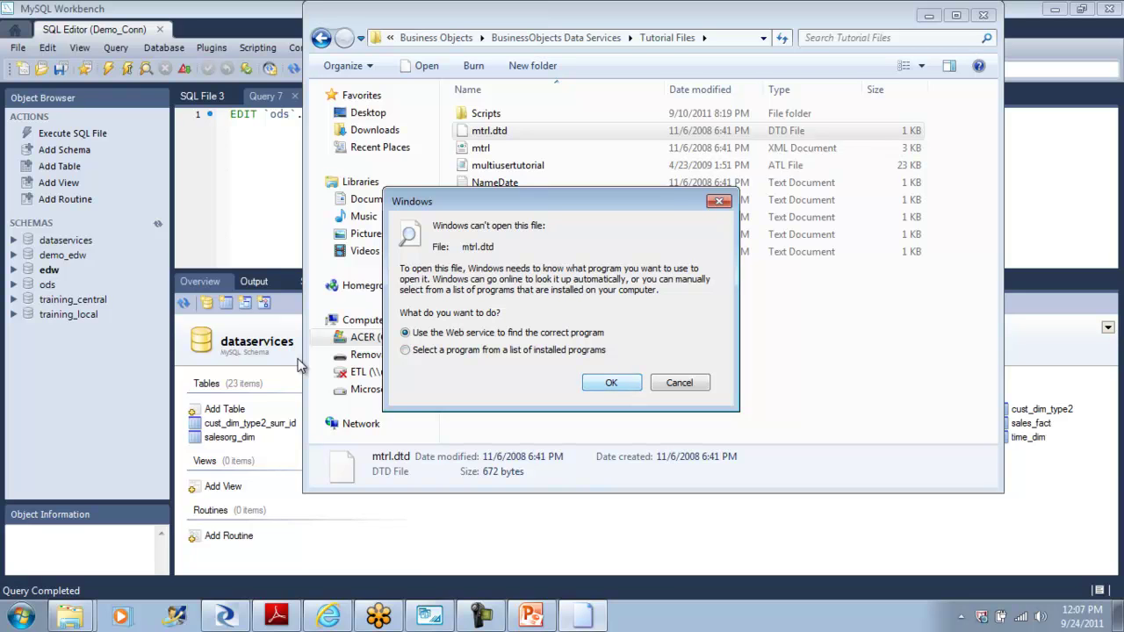
pyautogui.press('Down')
pyautogui.press('Return')
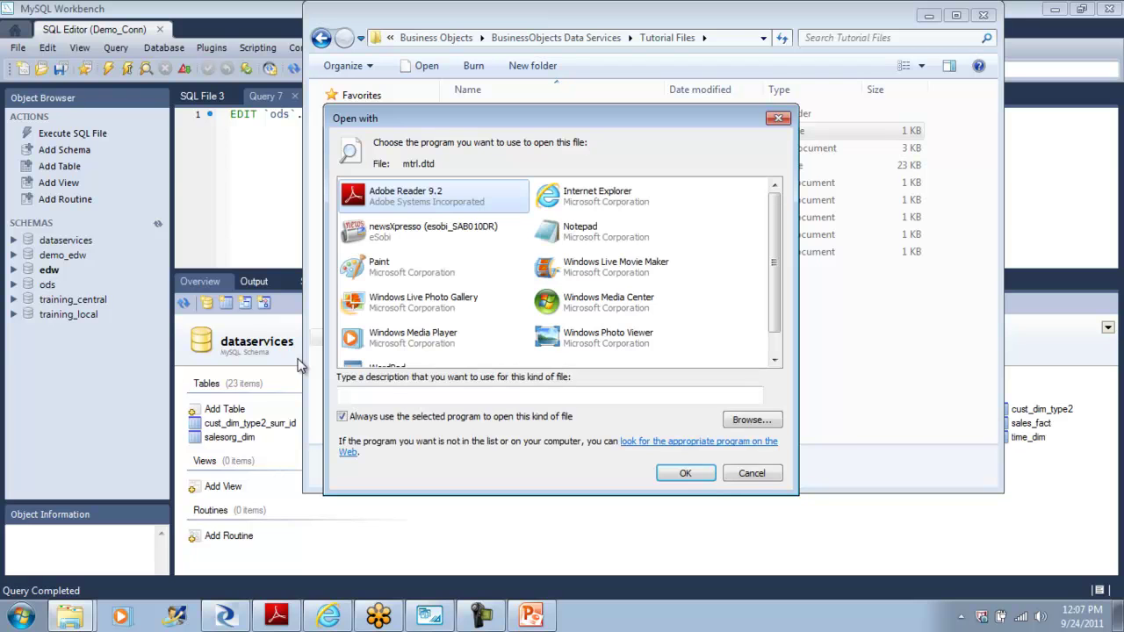
pyautogui.press('Right')
pyautogui.press('Down')
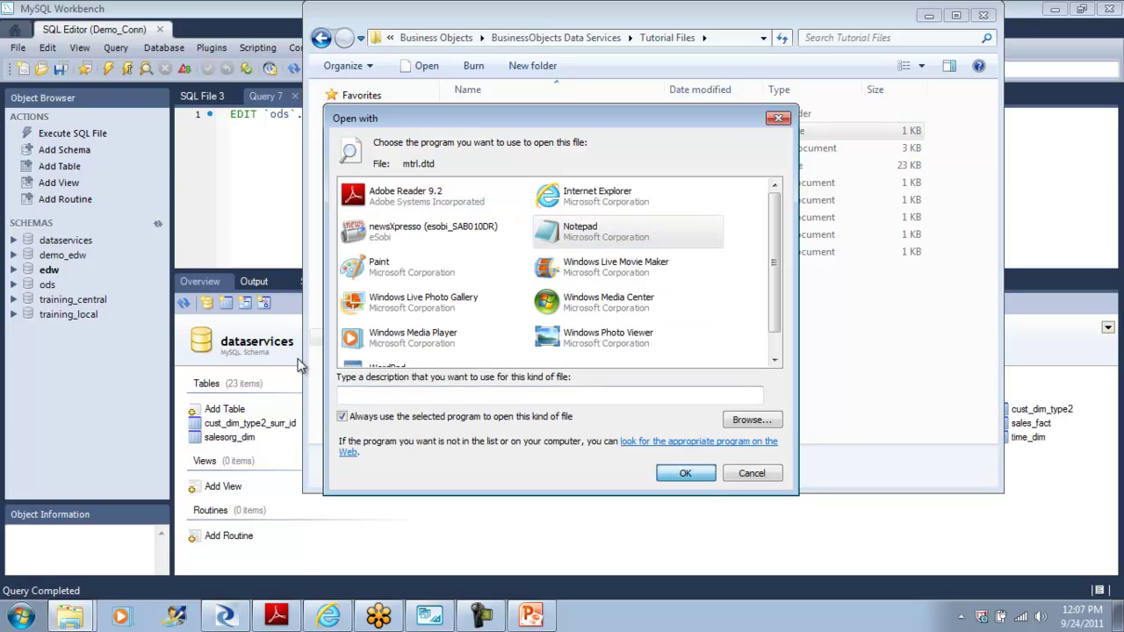
pyautogui.press('Return')
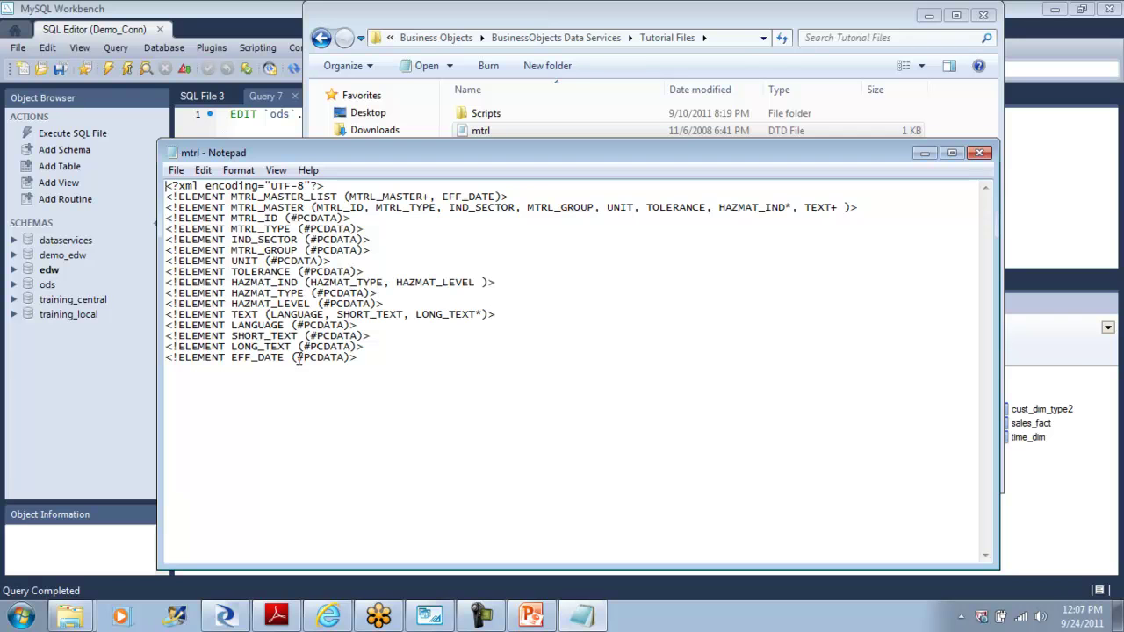
# Step: Close Notepad and switch back to the DF_007_01_XML_SRC data flow in Designer
pyautogui.hotkey('alt', 'F4')
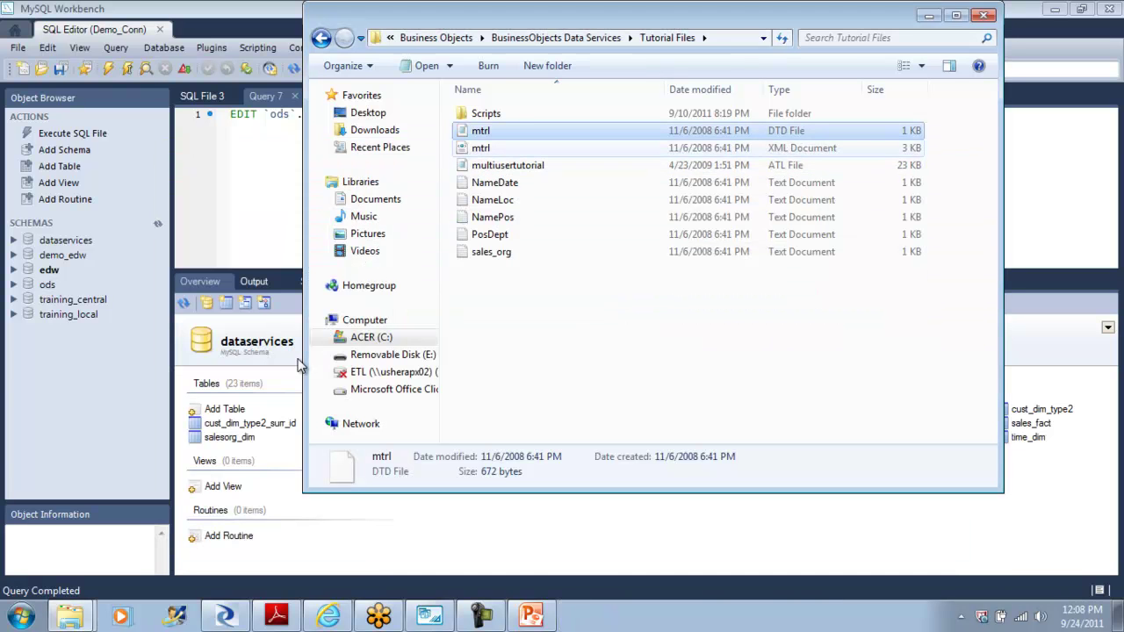
pyautogui.press('Down')
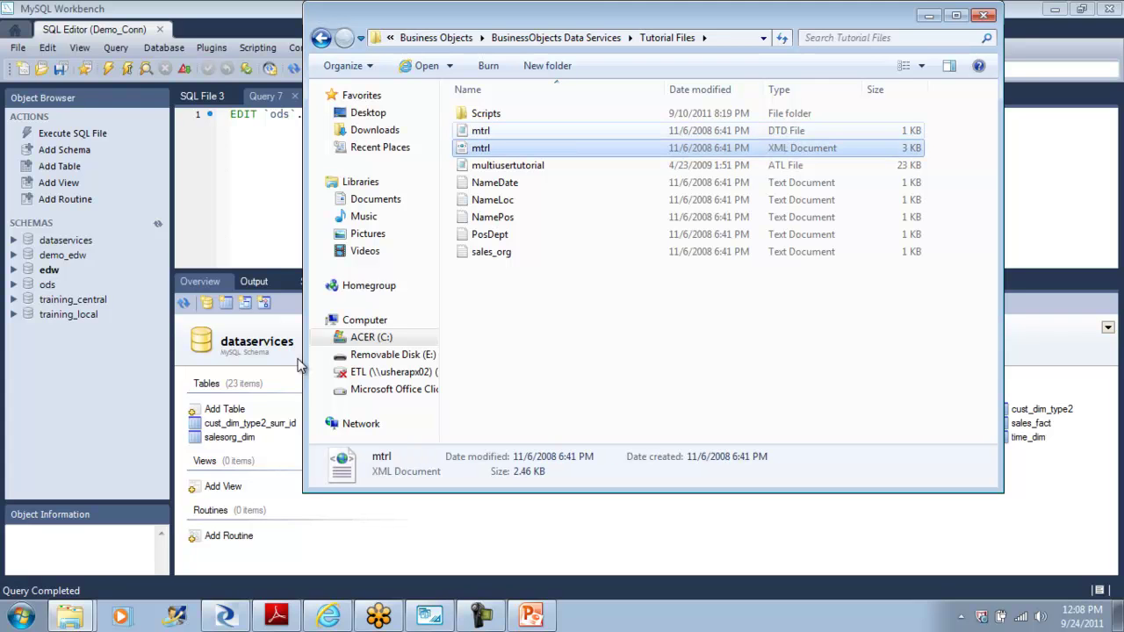
pyautogui.press('Up')
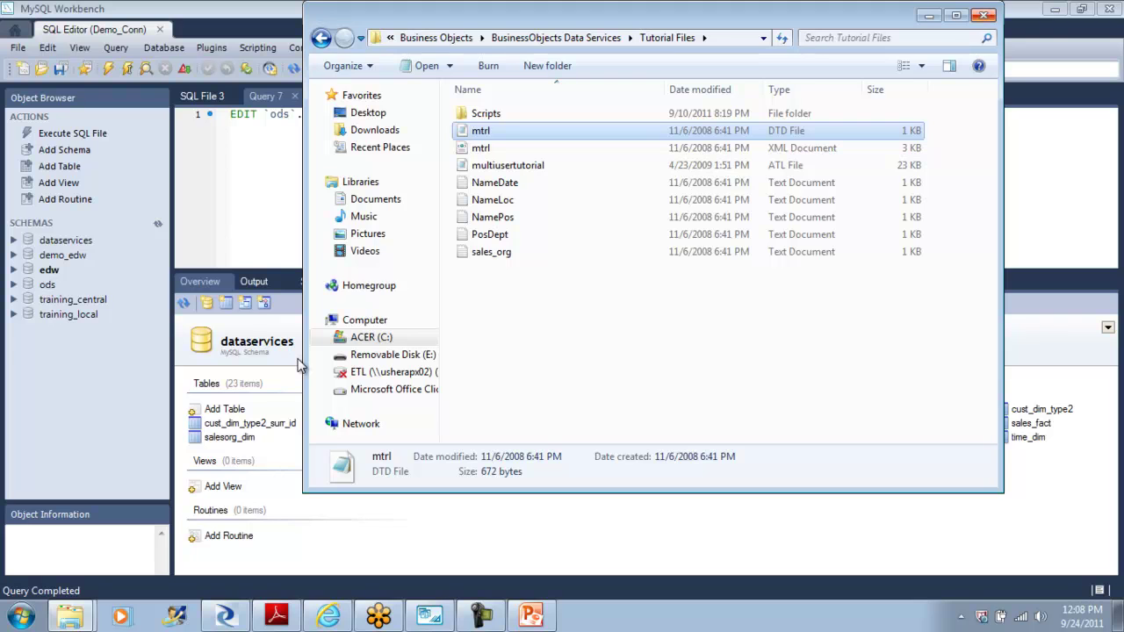
pyautogui.click(299, 365)
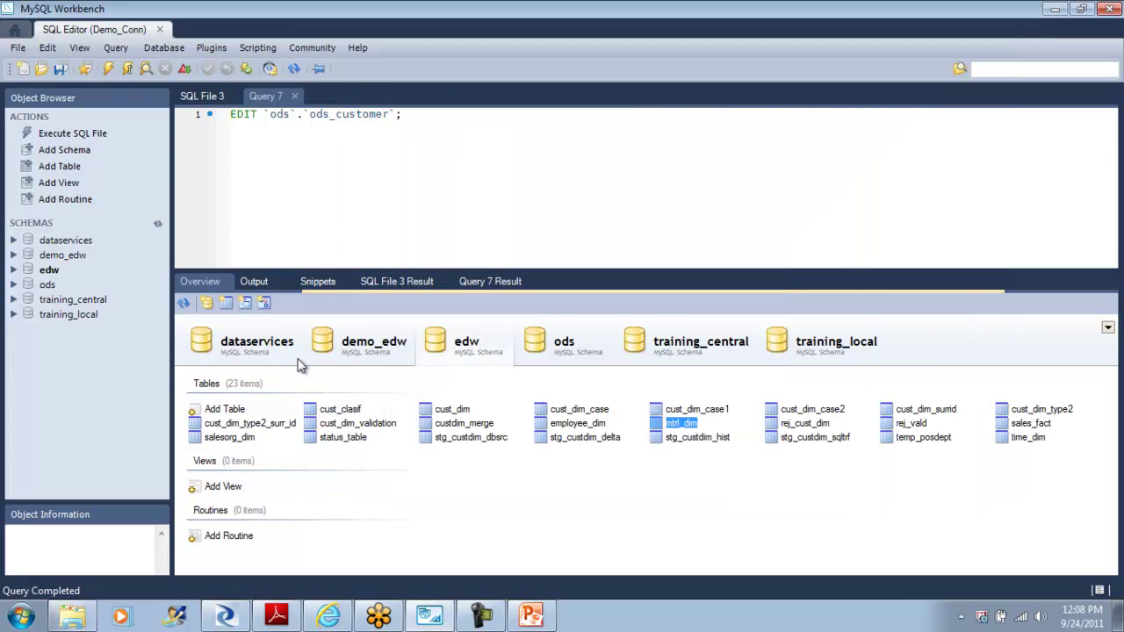
pyautogui.hotkey('alt', 'Tab')
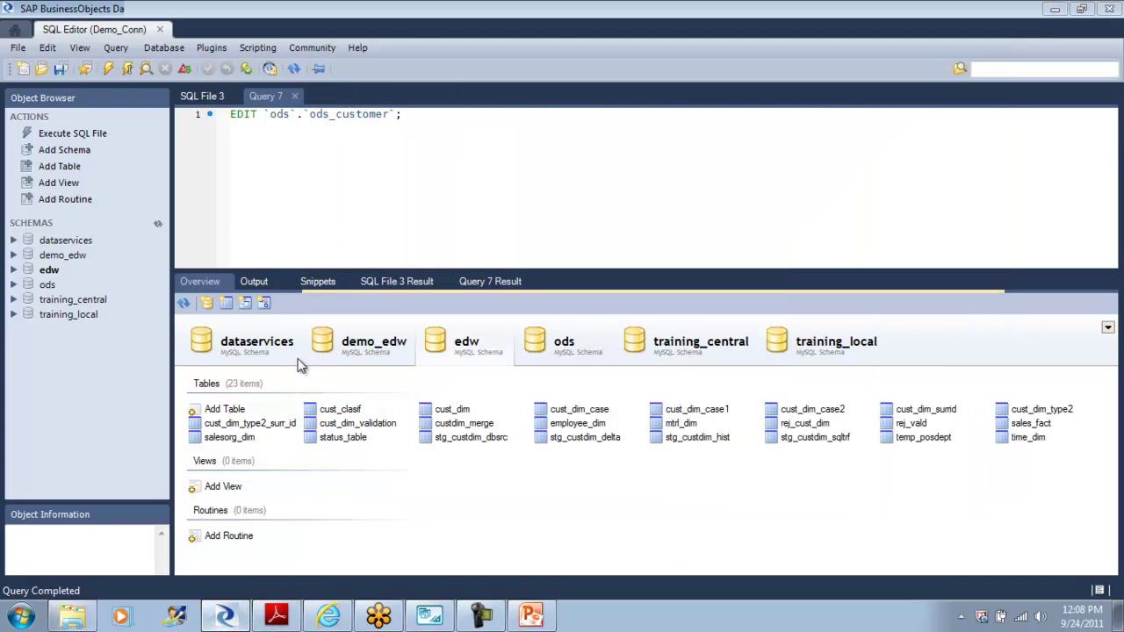
pyautogui.click(299, 364)
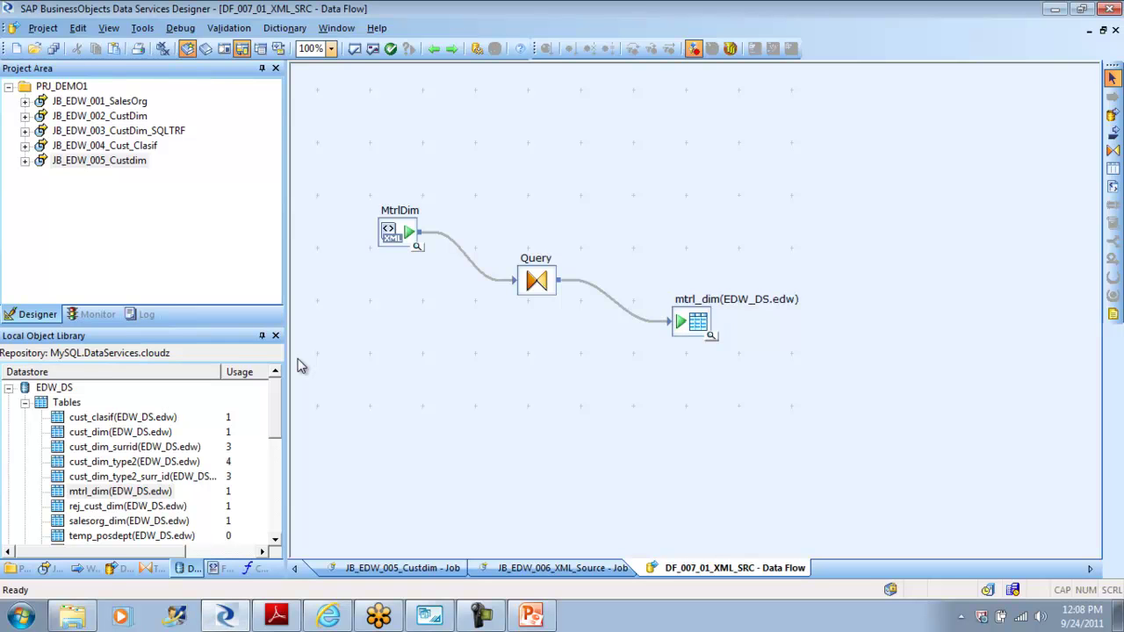
# Step: Validate all of DF_007_01_XML_SRC, close the mtrl_dim error output, and open the Query Editor
pyautogui.click(372, 49)
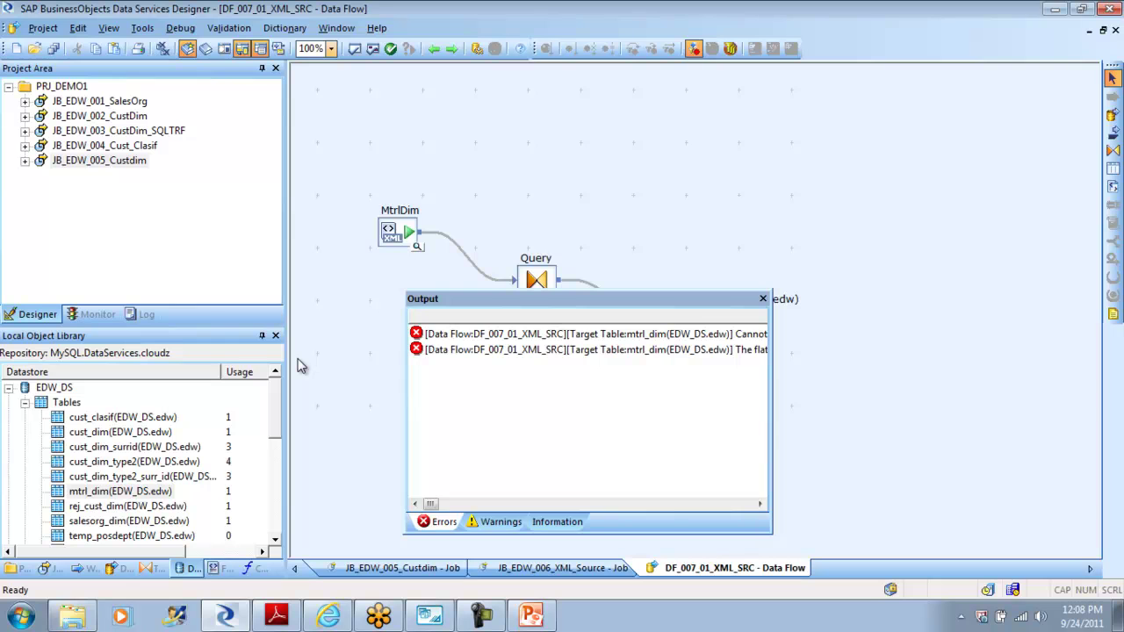
pyautogui.click(764, 299)
pyautogui.click(537, 280)
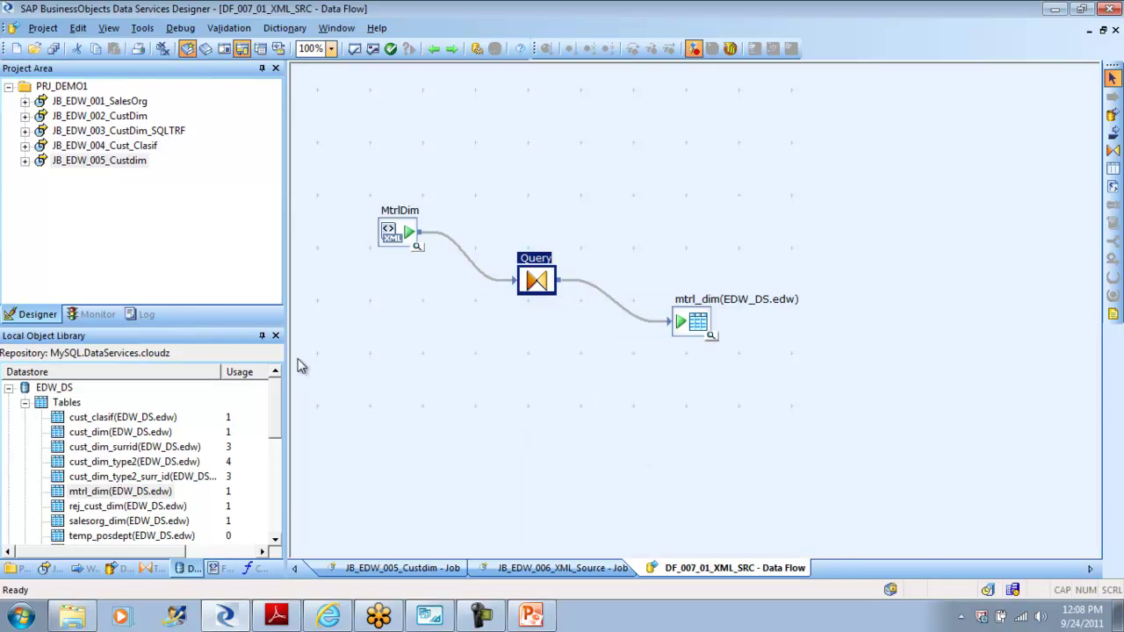
pyautogui.doubleClick(537, 281)
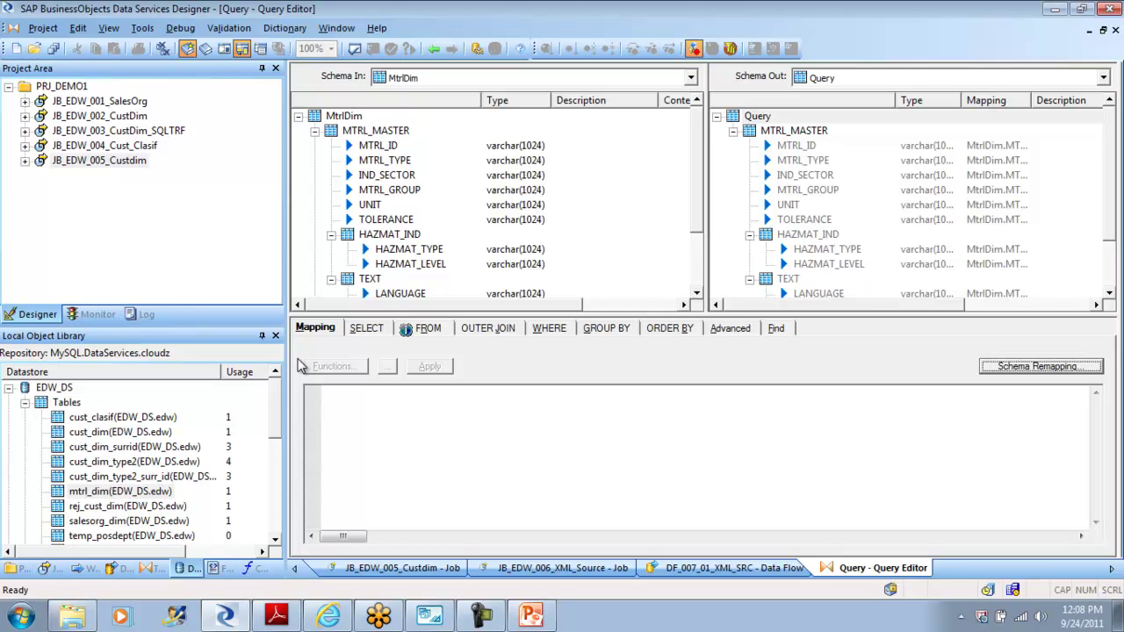
# Step: Make MTRL_MASTER current in Schema Out, check its MtrlDim column mappings, and widen the Type column
pyautogui.rightClick(795, 132)
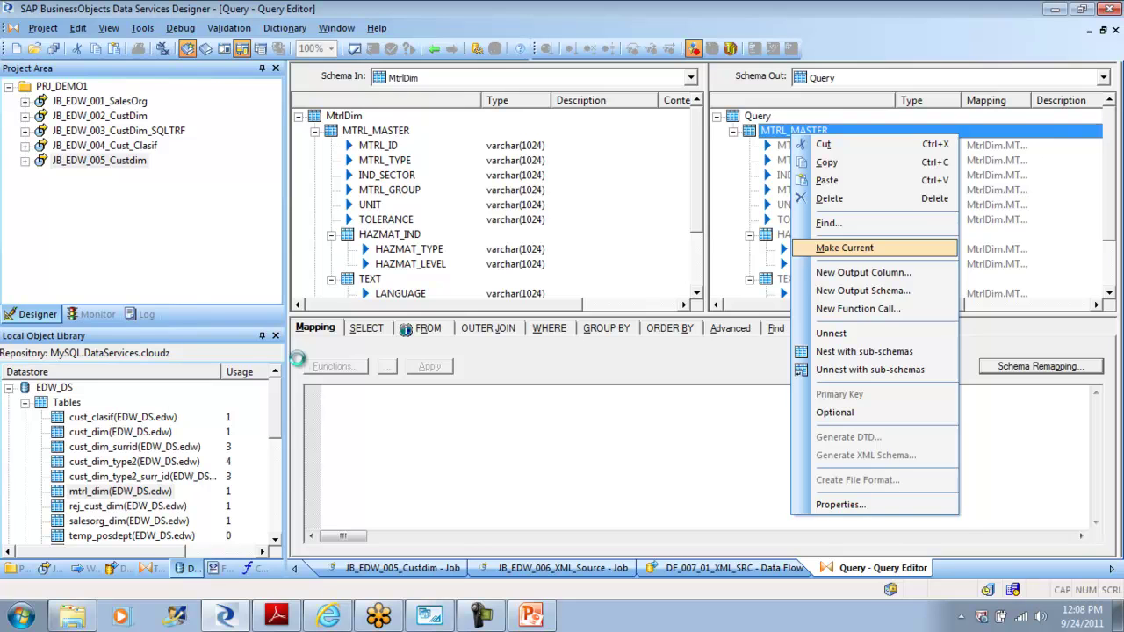
pyautogui.click(844, 247)
pyautogui.press('Down')
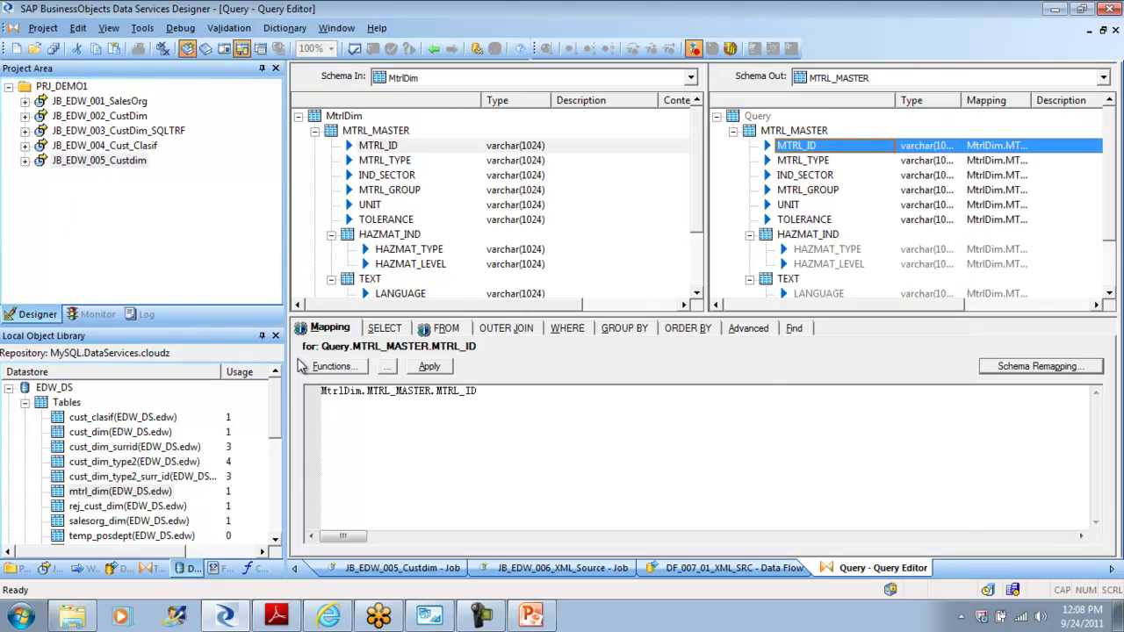
pyautogui.press('Down')
pyautogui.press('Down')
pyautogui.press('Down')
pyautogui.press('Down')
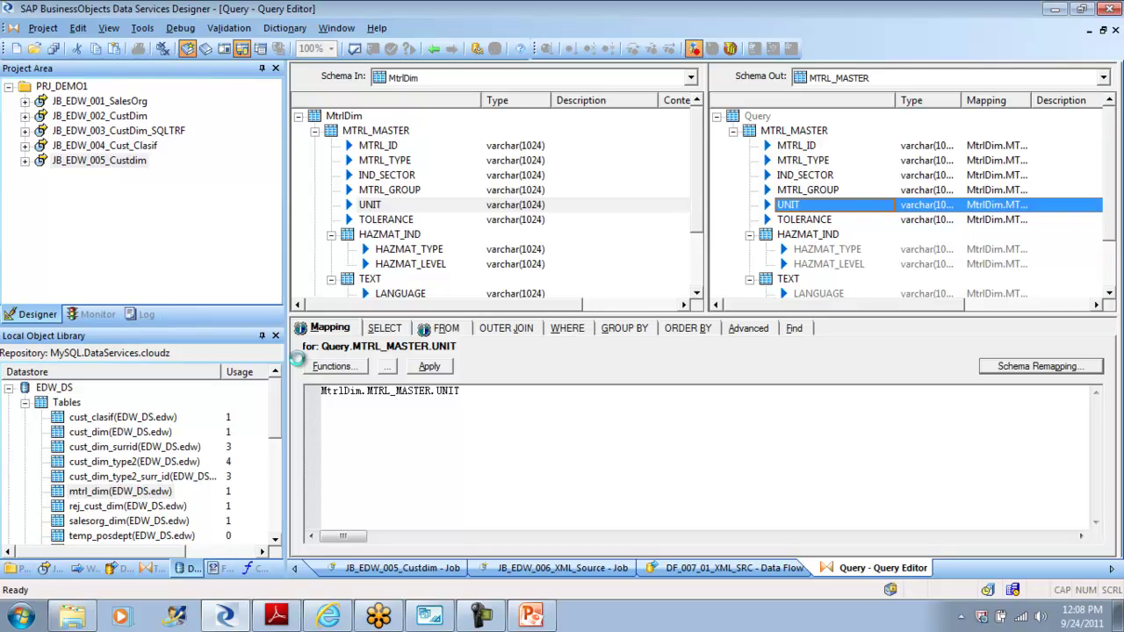
pyautogui.moveTo(966, 100); pyautogui.dragTo(970, 100)
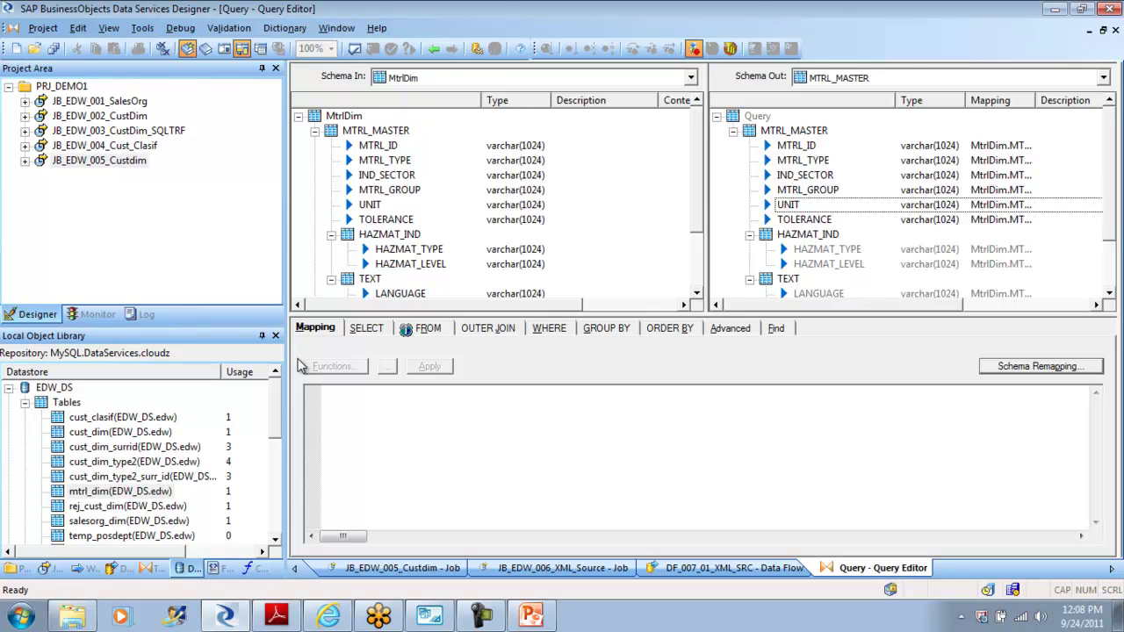
# Step: Delete output columns MTRL_ID through TOLERANCE from MTRL_MASTER in Schema Out
pyautogui.click(797, 146)
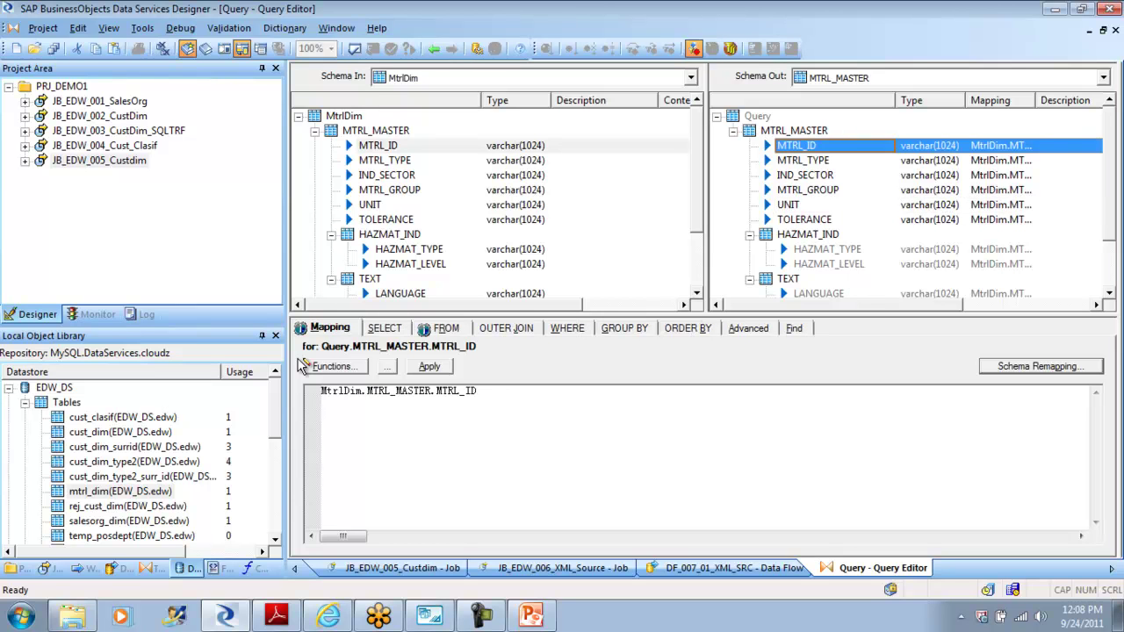
pyautogui.keyDown('shift'); pyautogui.click(796, 219); pyautogui.keyUp('shift')
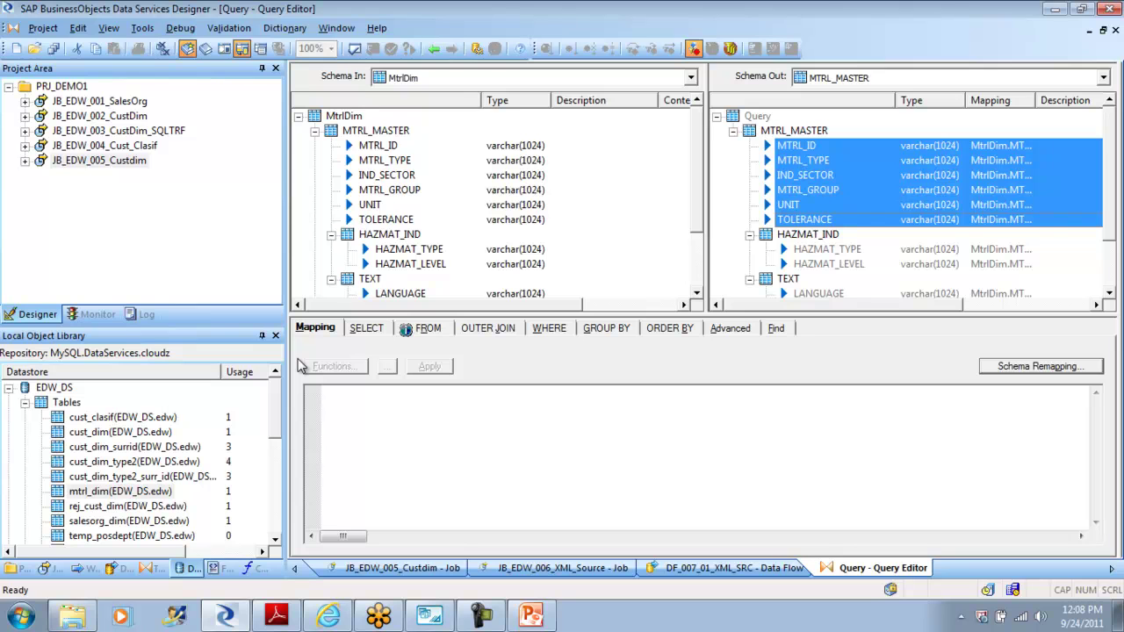
pyautogui.rightClick(795, 219)
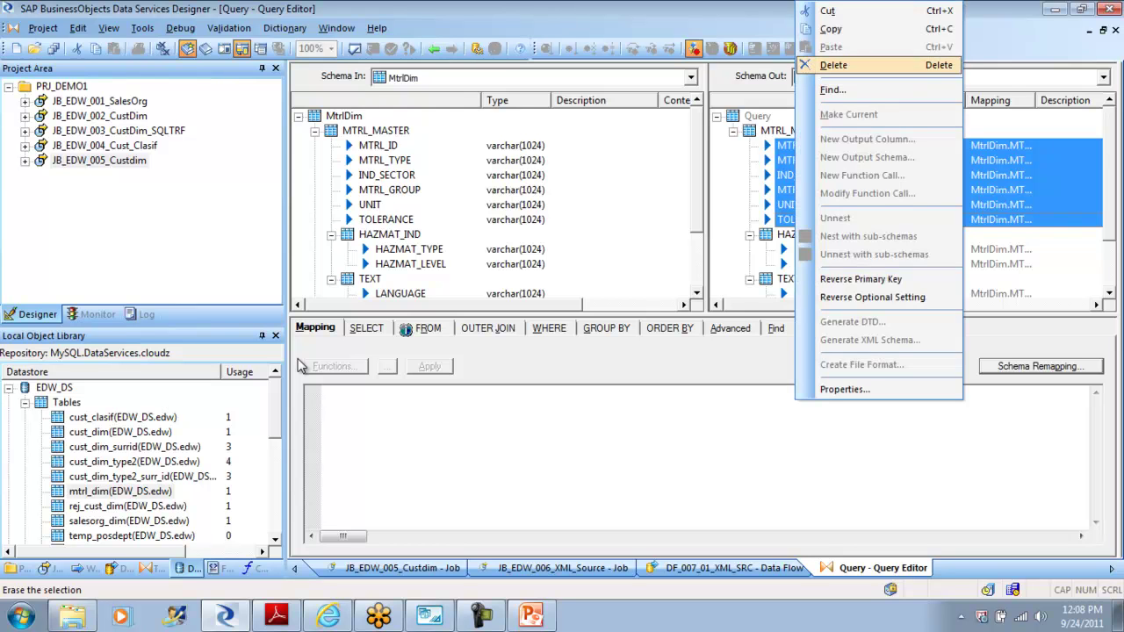
pyautogui.click(834, 65)
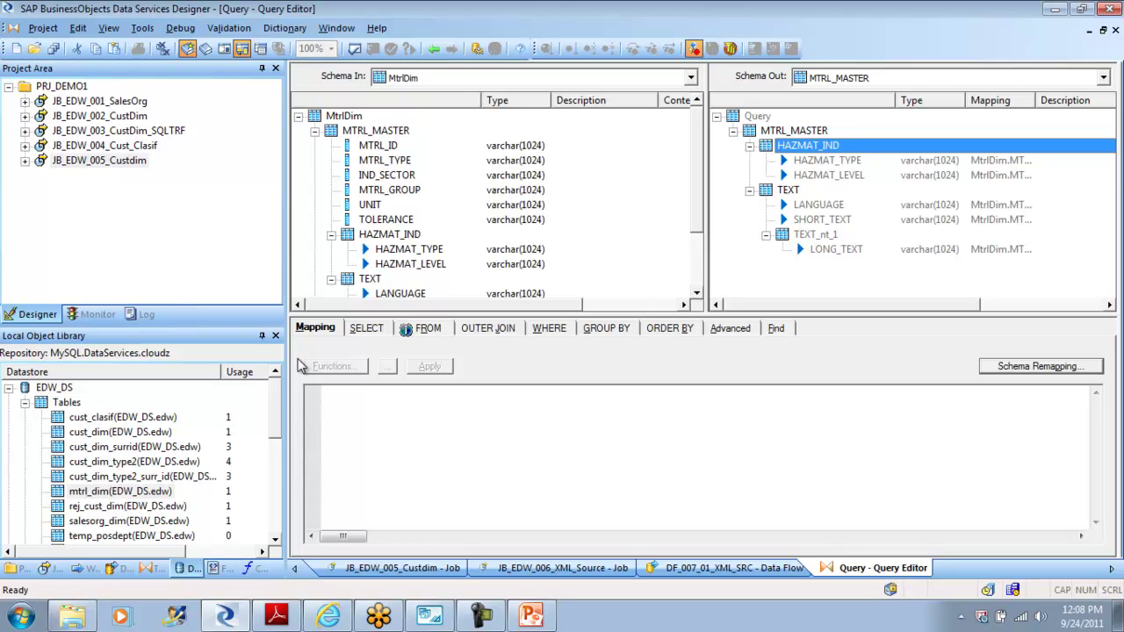
# Step: Delete the HAZMAT_IND branch so only the nested TEXT schema remains under MTRL_MASTER
pyautogui.keyDown('shift'); pyautogui.click(807, 175); pyautogui.keyUp('shift')
pyautogui.rightClick(807, 175)
pyautogui.click(826, 160)
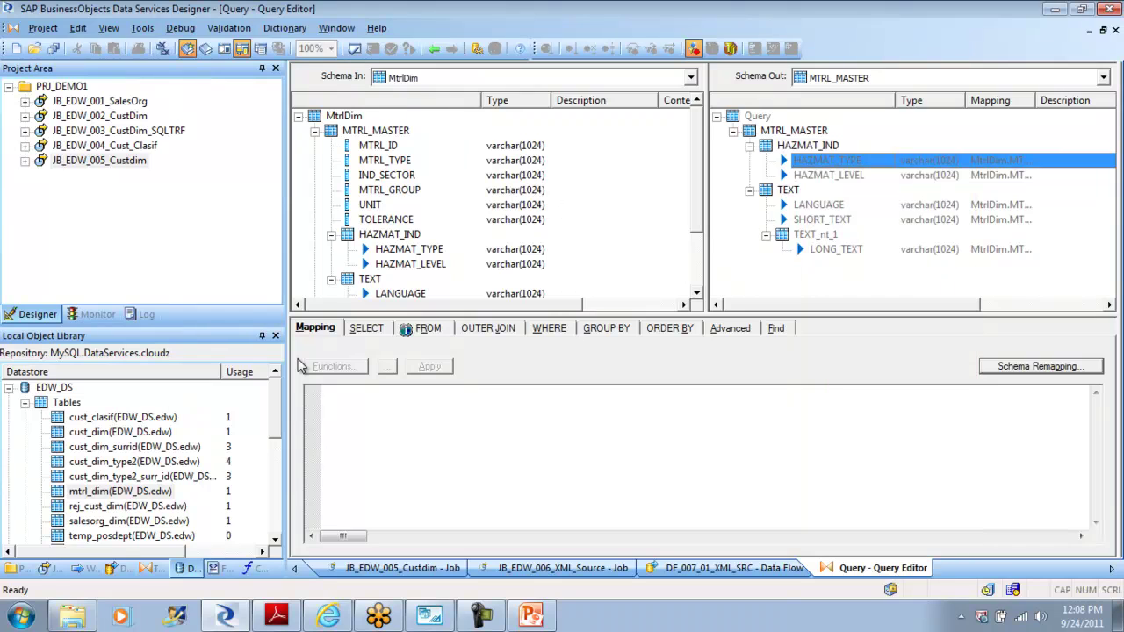
pyautogui.hotkey('shift', 'F10')
pyautogui.press('Down')
pyautogui.press('Down')
pyautogui.press('Down')
pyautogui.press('Return')
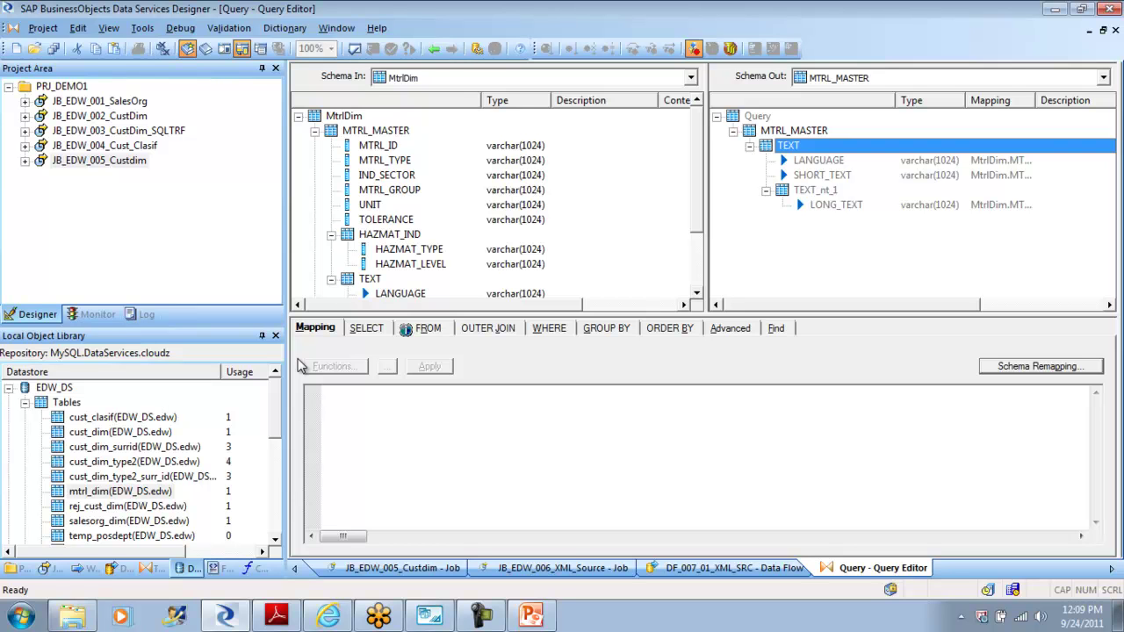
pyautogui.click(299, 360)
pyautogui.press('Up')
pyautogui.hotkey('shift', 'F10')
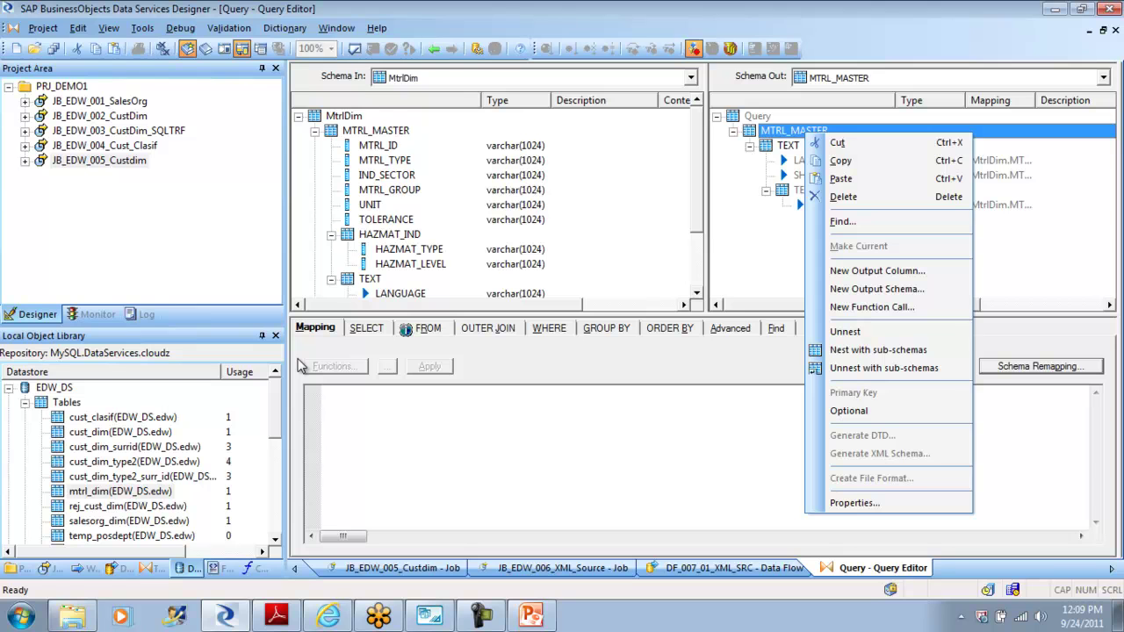
# Step: Paste Mtrl_id, Mtrl_typ, Ind_sector, Mtrl_grp and Descr into MTRL_MASTER and check Mtrl_id's properties
pyautogui.press('Down')
pyautogui.press('Down')
pyautogui.press('Return')
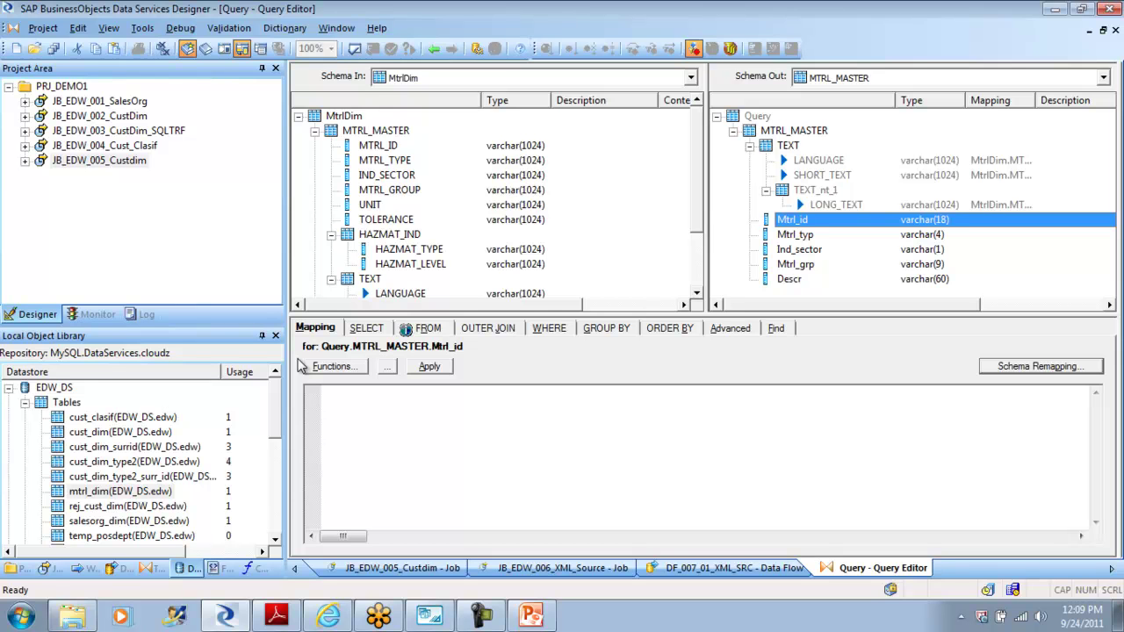
pyautogui.hotkey('shift', 'End')
pyautogui.press('F2')
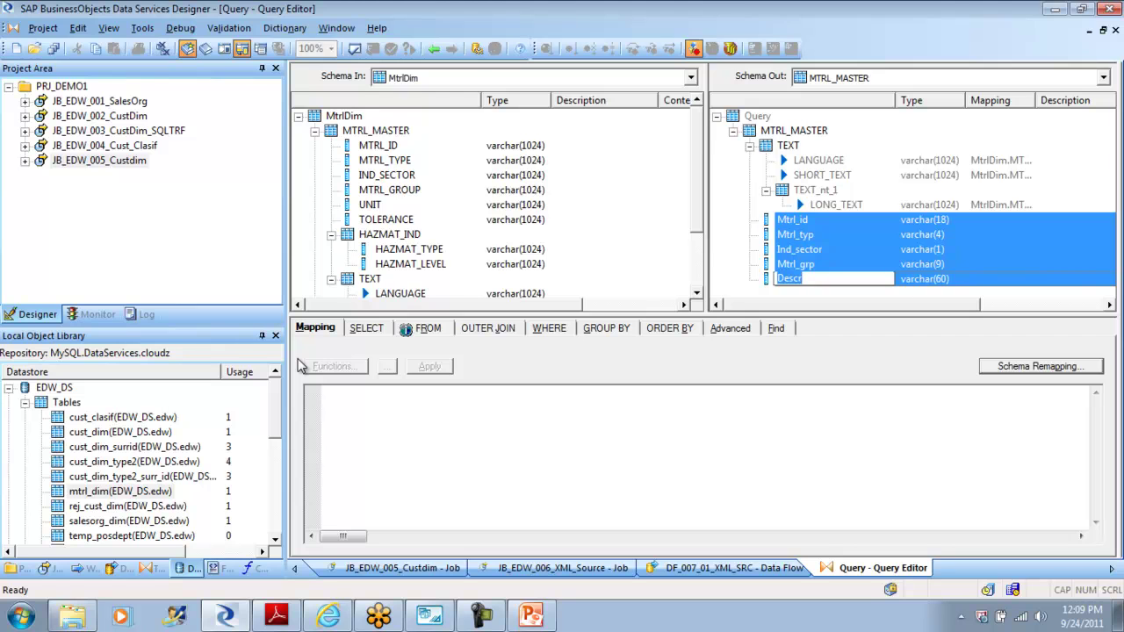
pyautogui.doubleClick(792, 219)
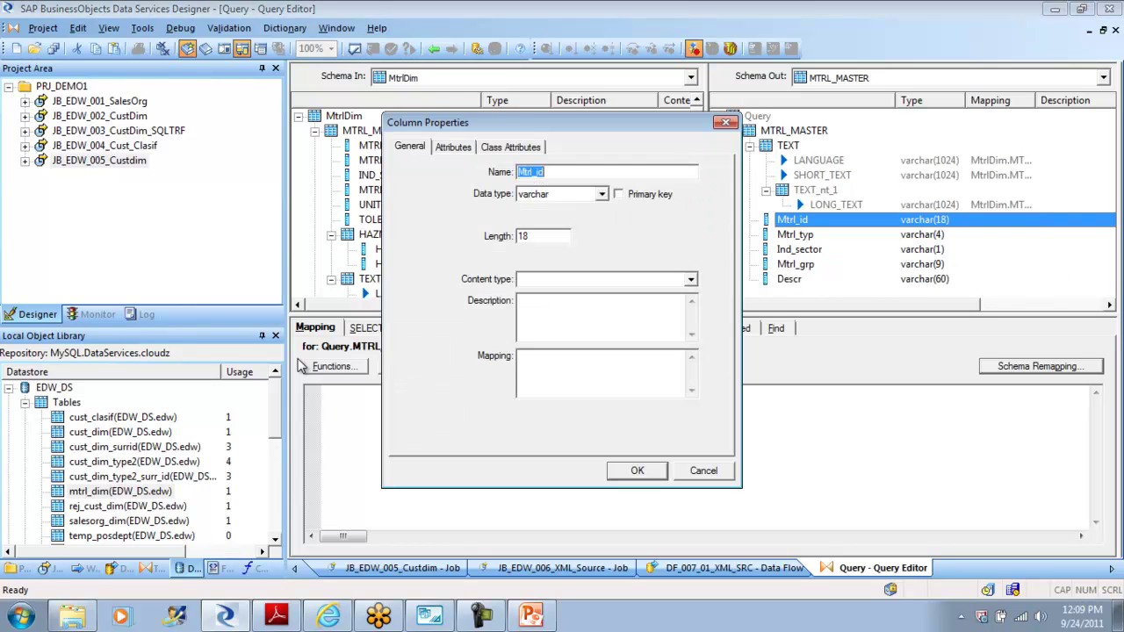
pyautogui.press('Escape')
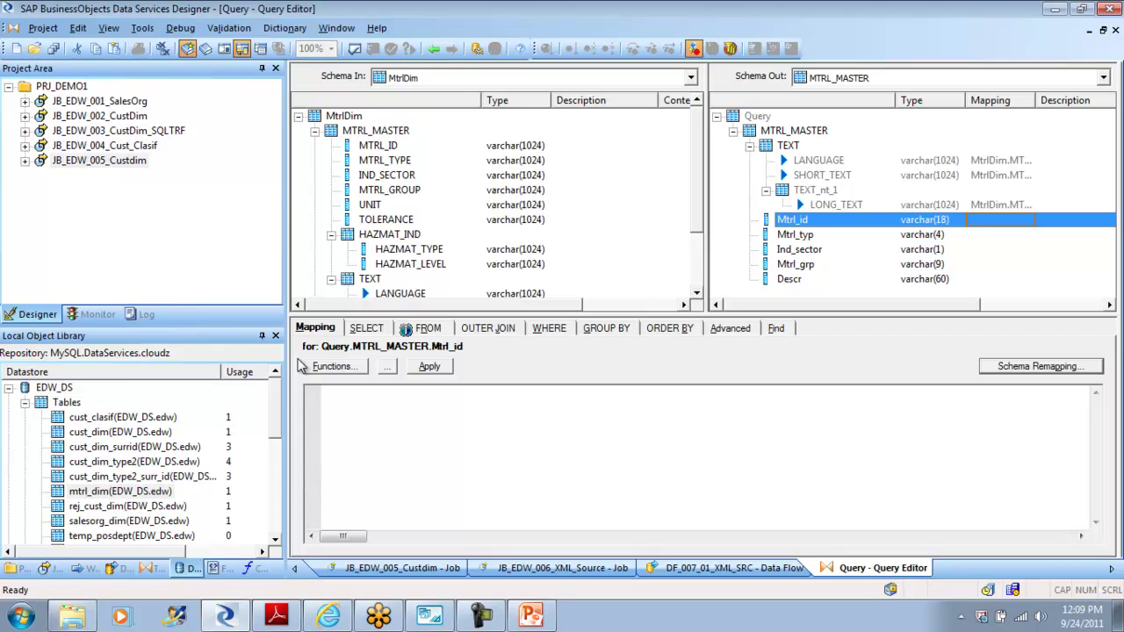
pyautogui.hotkey('shift', 'End')
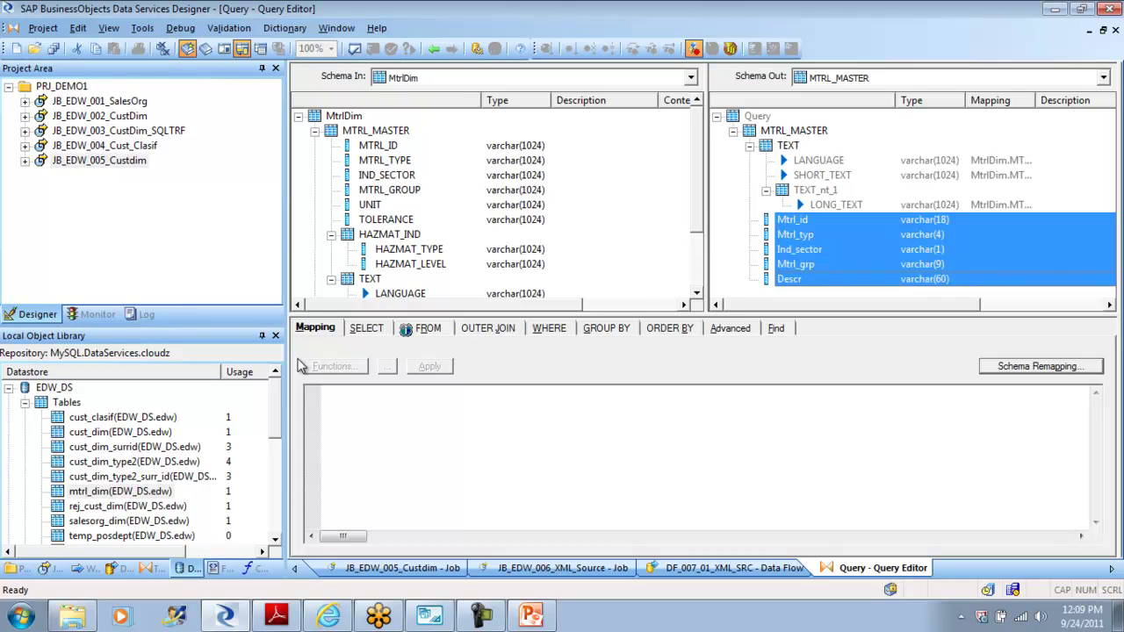
# Step: Remove the pasted columns and re-paste them with Insert Below at the TEXT schema
pyautogui.rightClick(794, 279)
pyautogui.click(833, 65)
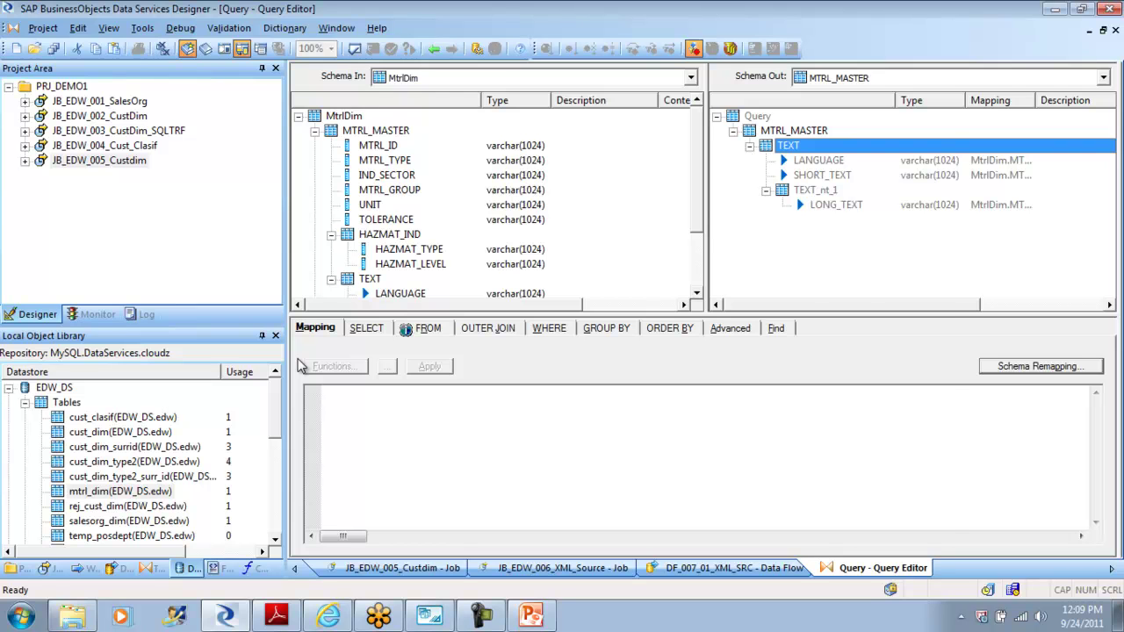
pyautogui.hotkey('shift', 'F10')
pyautogui.press('Down')
pyautogui.press('Down')
pyautogui.press('Down')
pyautogui.press('Return')
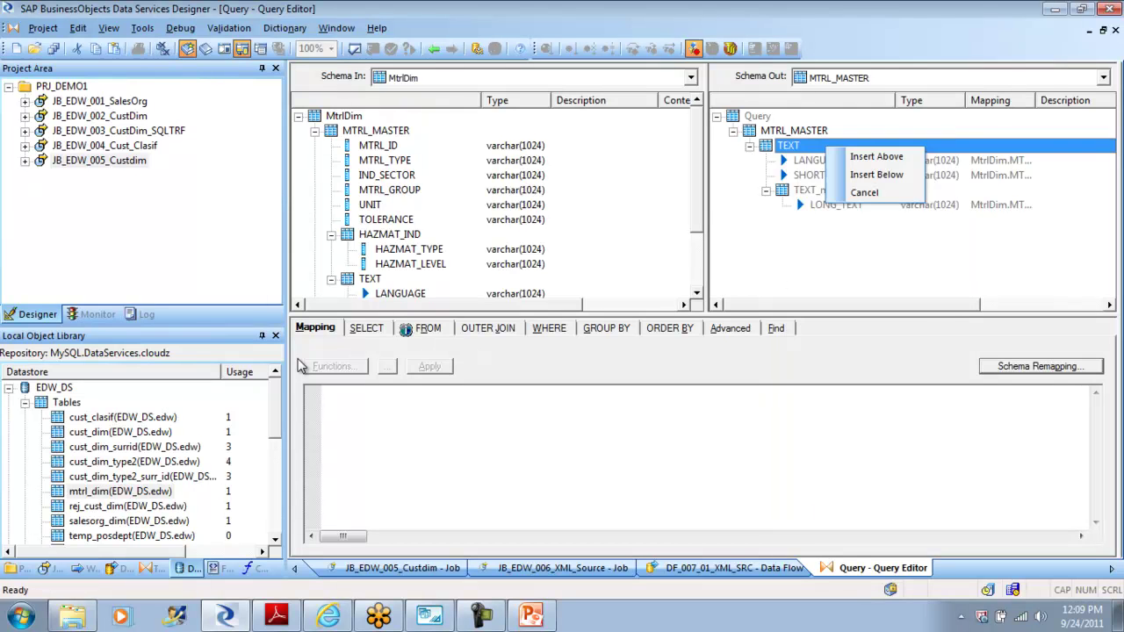
pyautogui.press('Down')
pyautogui.press('Down')
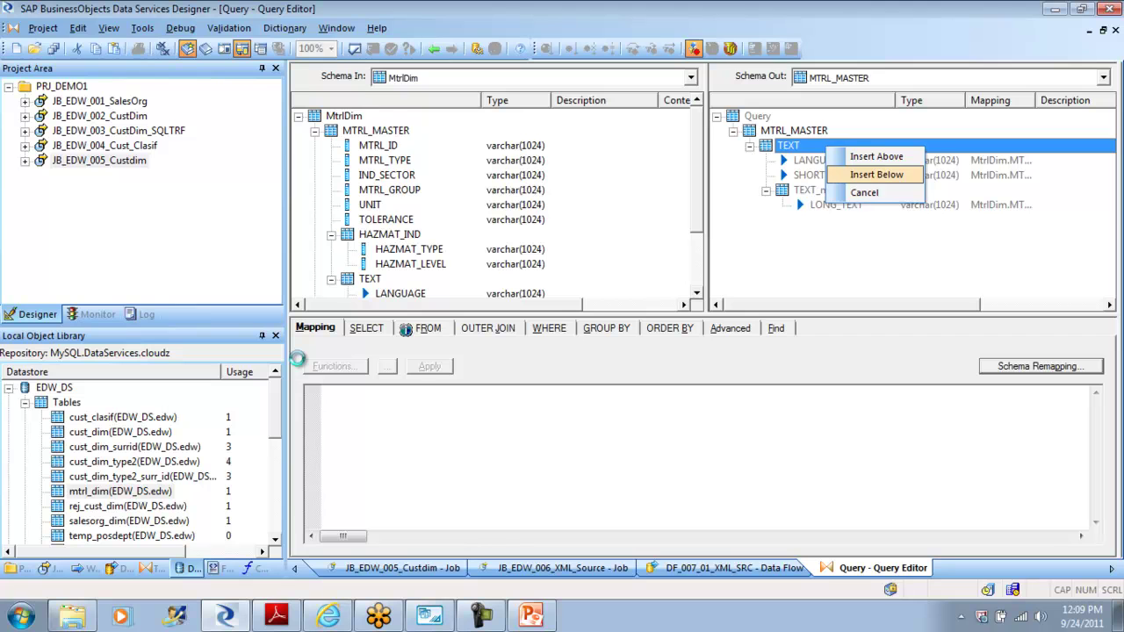
pyautogui.press('Return')
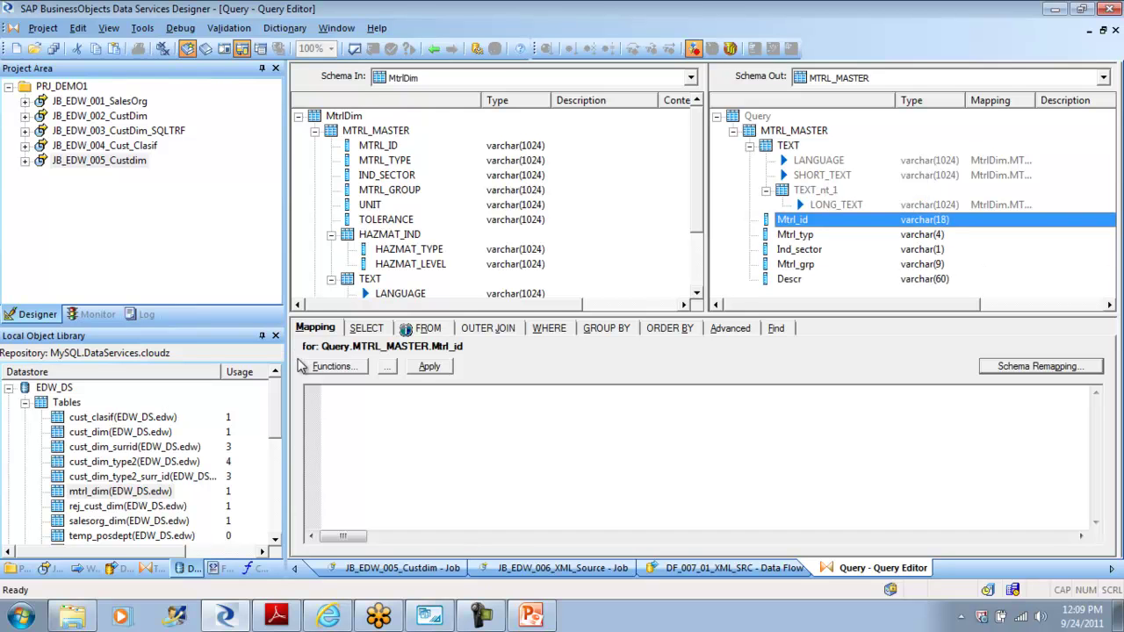
# Step: Select the five pasted columns Mtrl_id through Descr and delete them again
pyautogui.hotkey('shift', 'End')
pyautogui.press('F2')
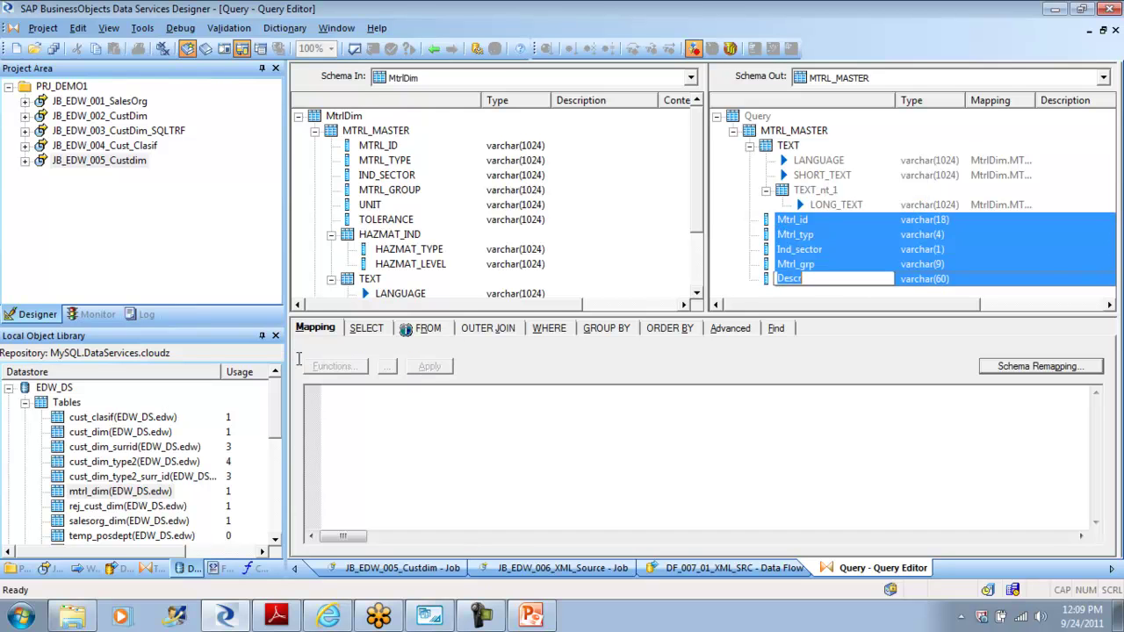
pyautogui.press('Return')
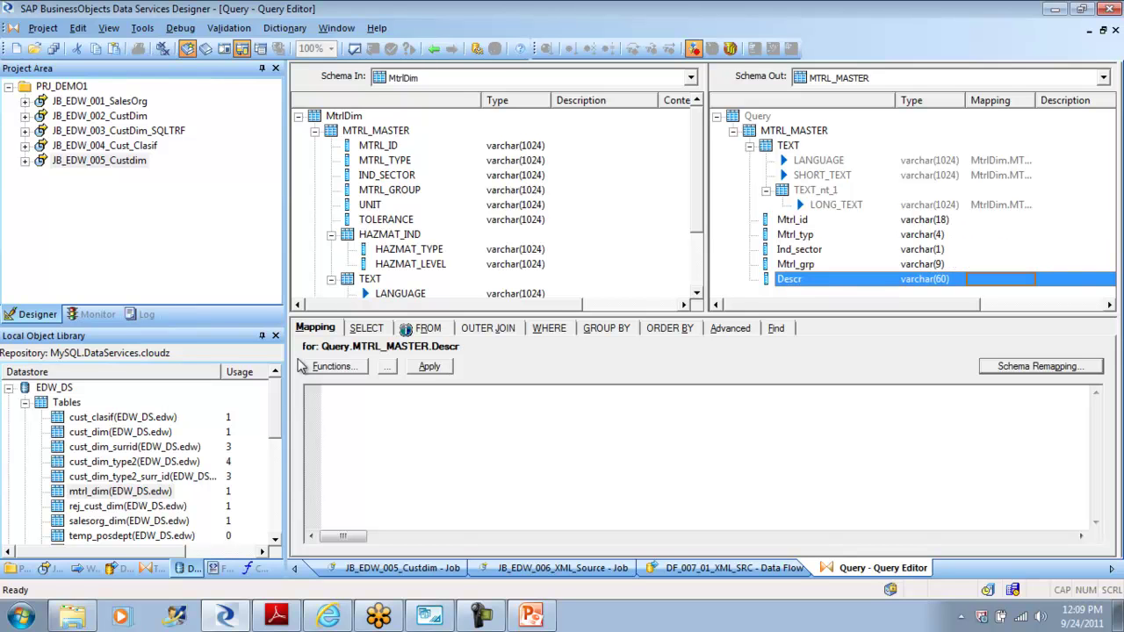
pyautogui.hotkey('shift', 'Up')
pyautogui.hotkey('shift', 'Up')
pyautogui.hotkey('shift', 'Up')
pyautogui.hotkey('shift', 'Up')
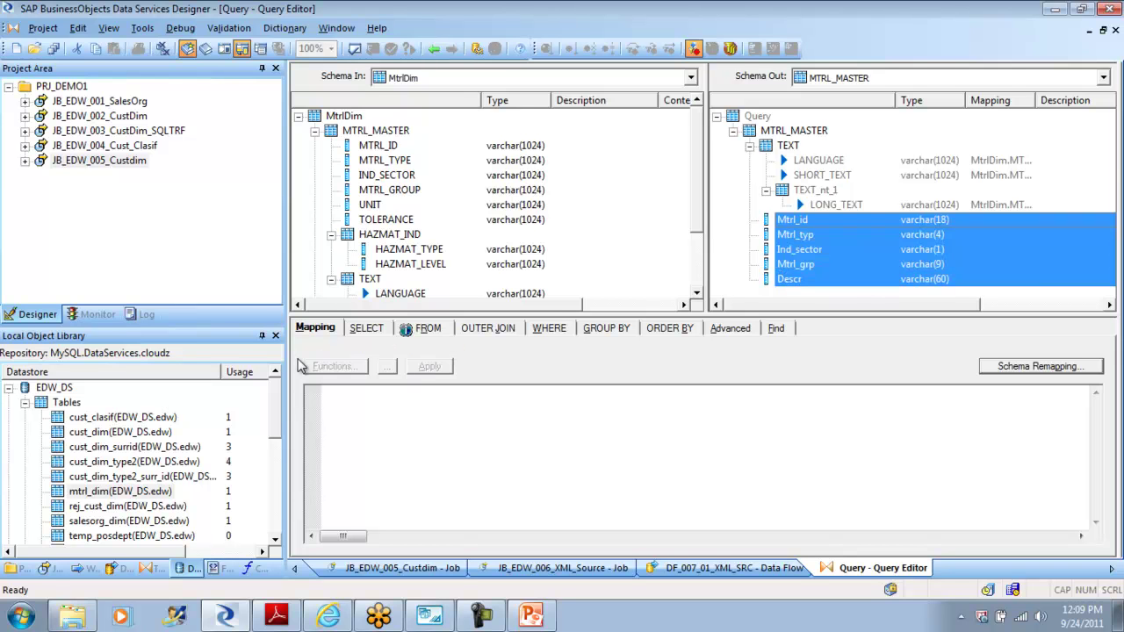
pyautogui.hotkey('shift', 'F10')
pyautogui.press('Down')
pyautogui.press('Down')
pyautogui.press('Down')
pyautogui.press('Down')
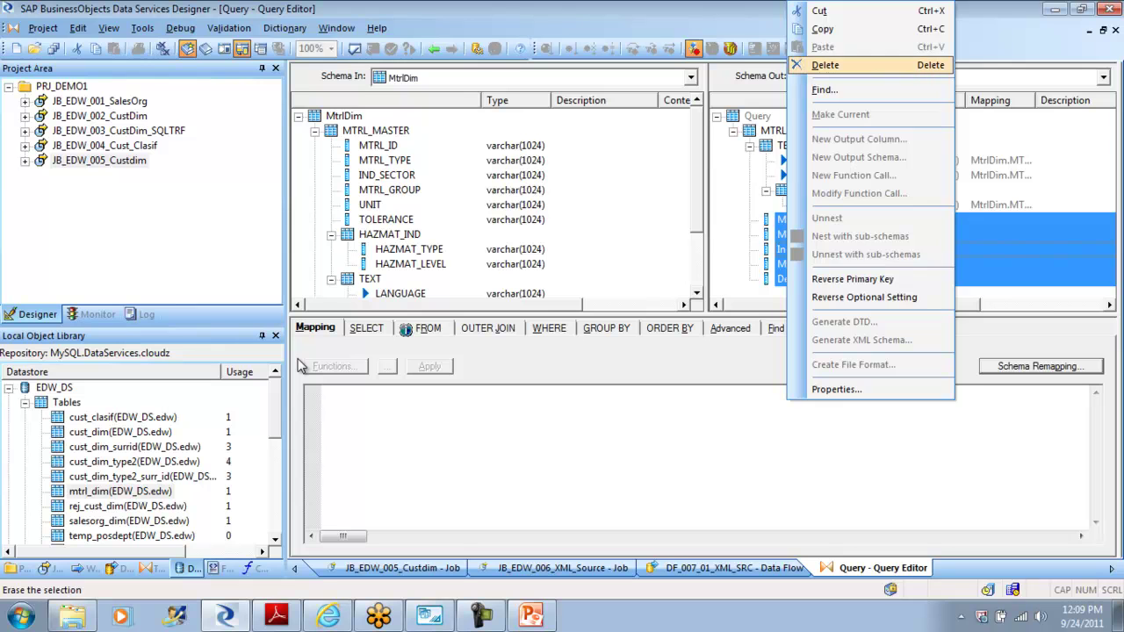
pyautogui.press('Return')
# Step: Paste the five columns into MTRL_MASTER again and review the LANGUAGE and MTRL_MASTER actions
pyautogui.press('Up')
pyautogui.hotkey('shift', 'F10')
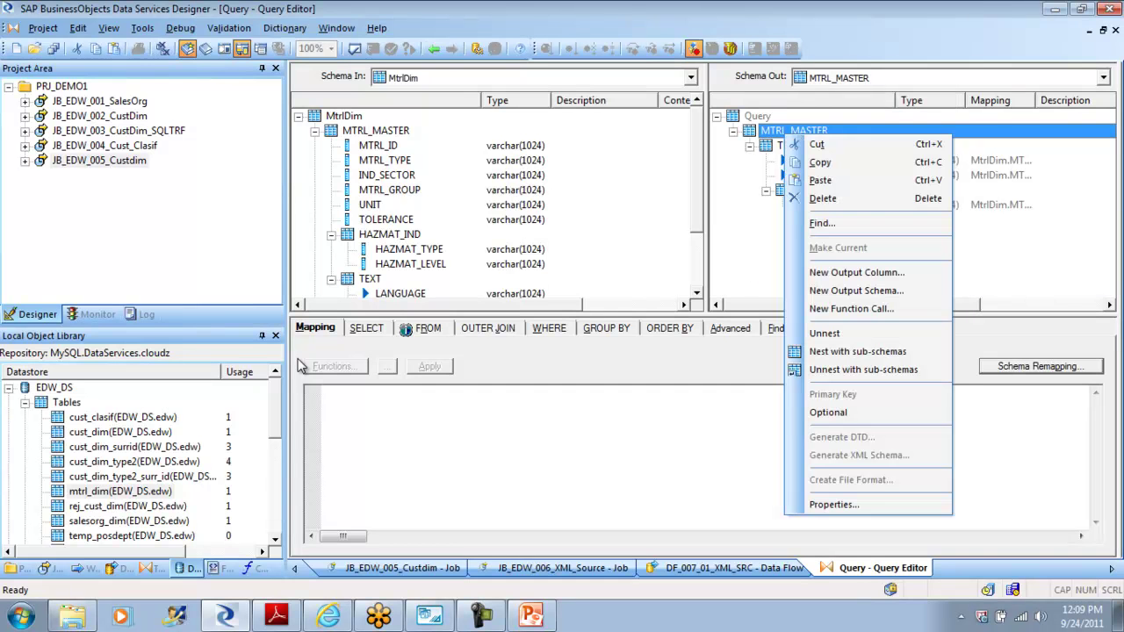
pyautogui.press('Down')
pyautogui.press('Down')
pyautogui.press('Down')
pyautogui.press('Return')
pyautogui.press('Up')
pyautogui.press('Up')
pyautogui.hotkey('shift', 'F10')
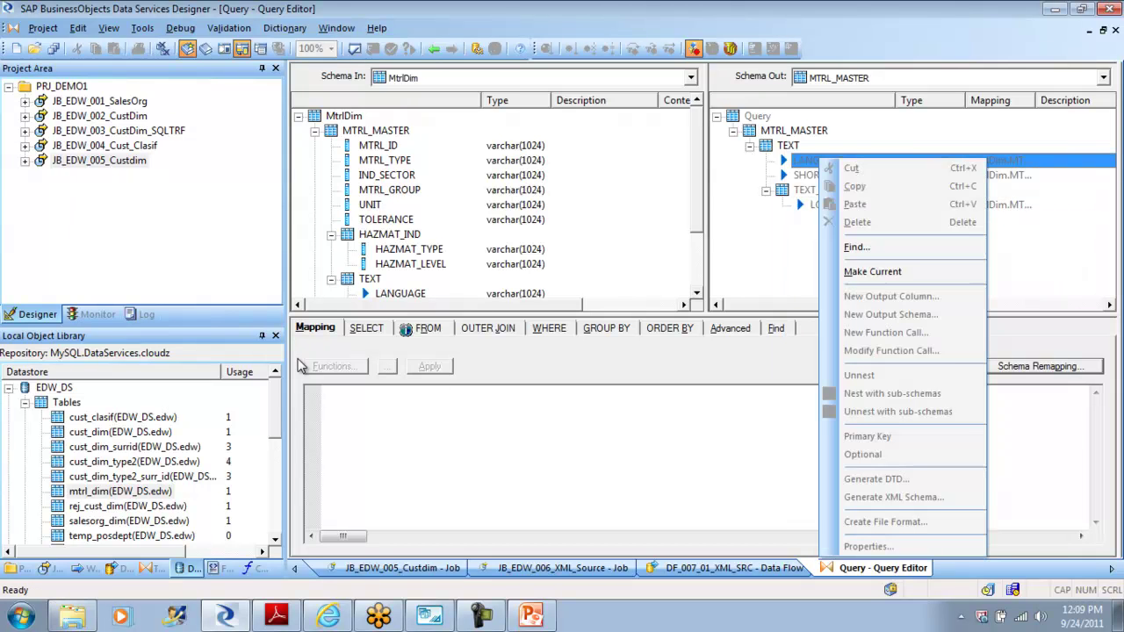
pyautogui.press('Escape')
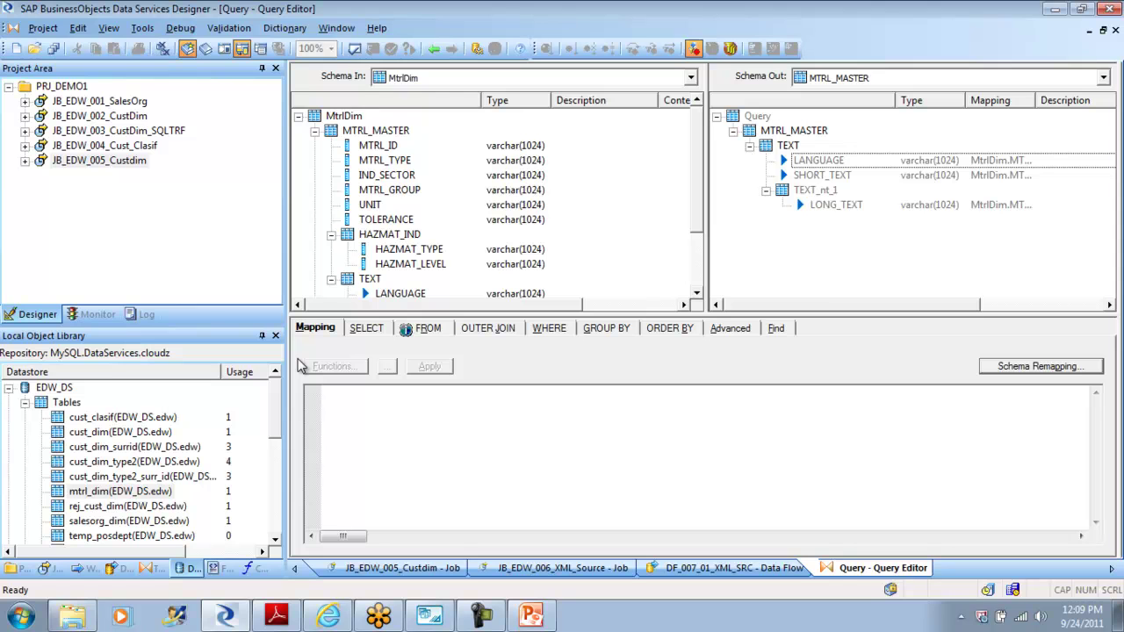
pyautogui.press('Up')
pyautogui.press('Up')
pyautogui.hotkey('shift', 'F10')
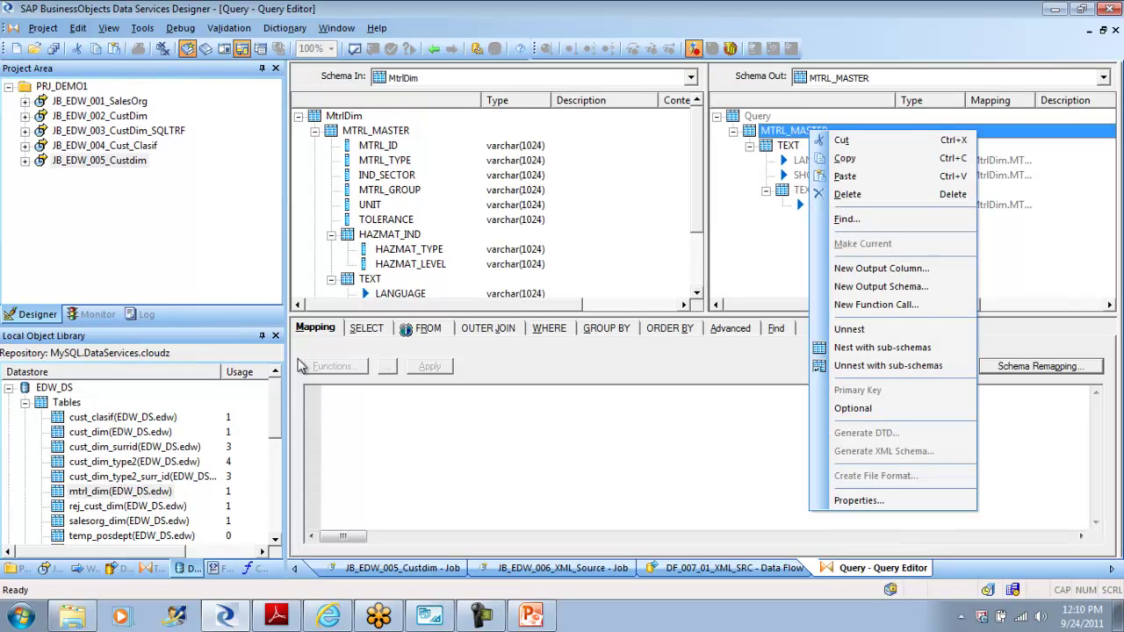
pyautogui.press('Escape')
# Step: Paste Mtrl_id through Descr at TEXT using Insert Below
pyautogui.press('Down')
pyautogui.hotkey('shift', 'F10')
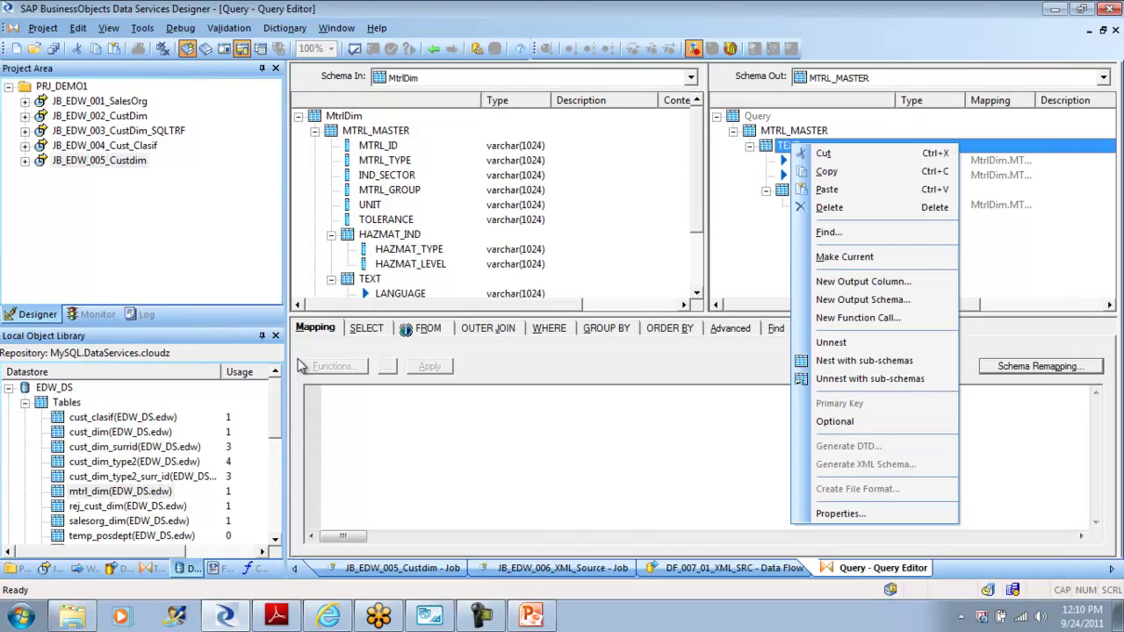
pyautogui.press('Down')
pyautogui.press('Down')
pyautogui.press('Down')
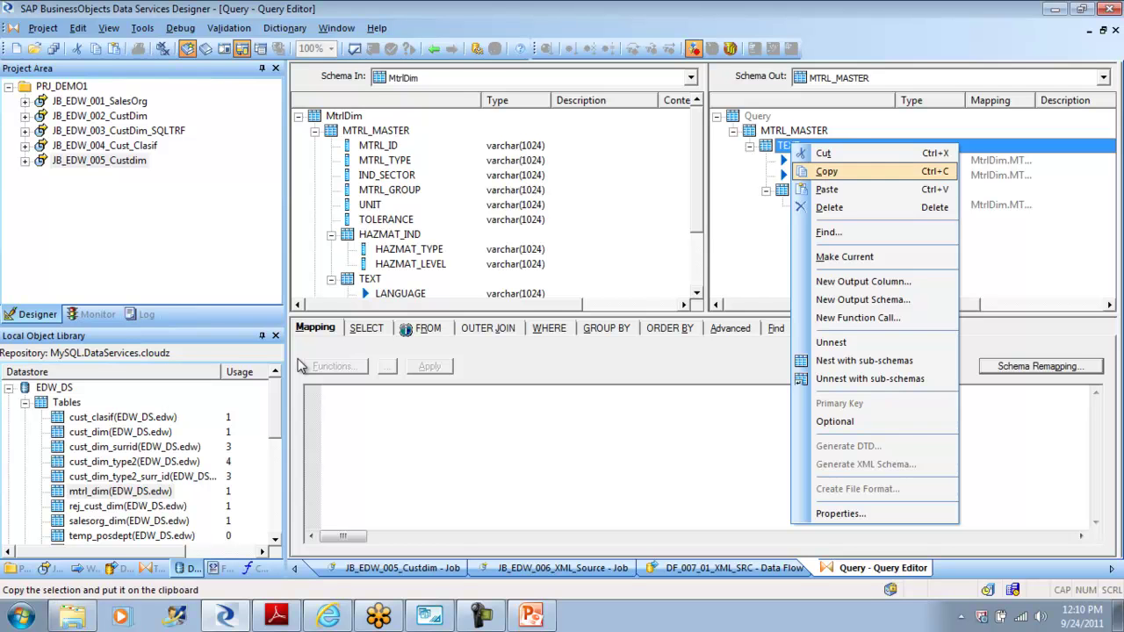
pyautogui.press('Return')
pyautogui.press('Down')
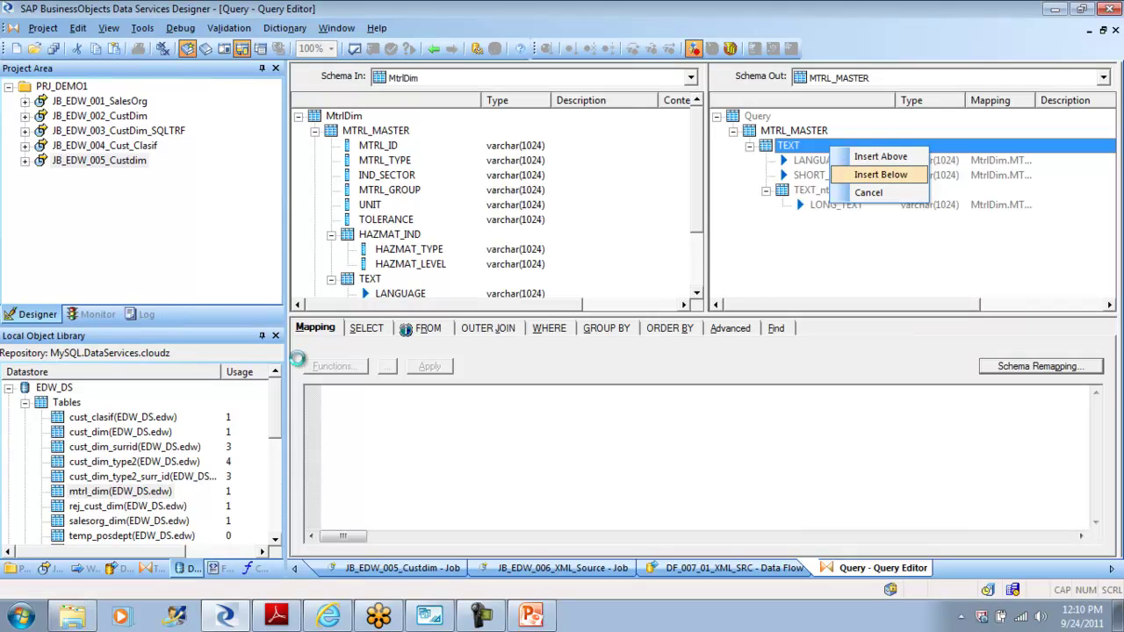
pyautogui.press('Return')
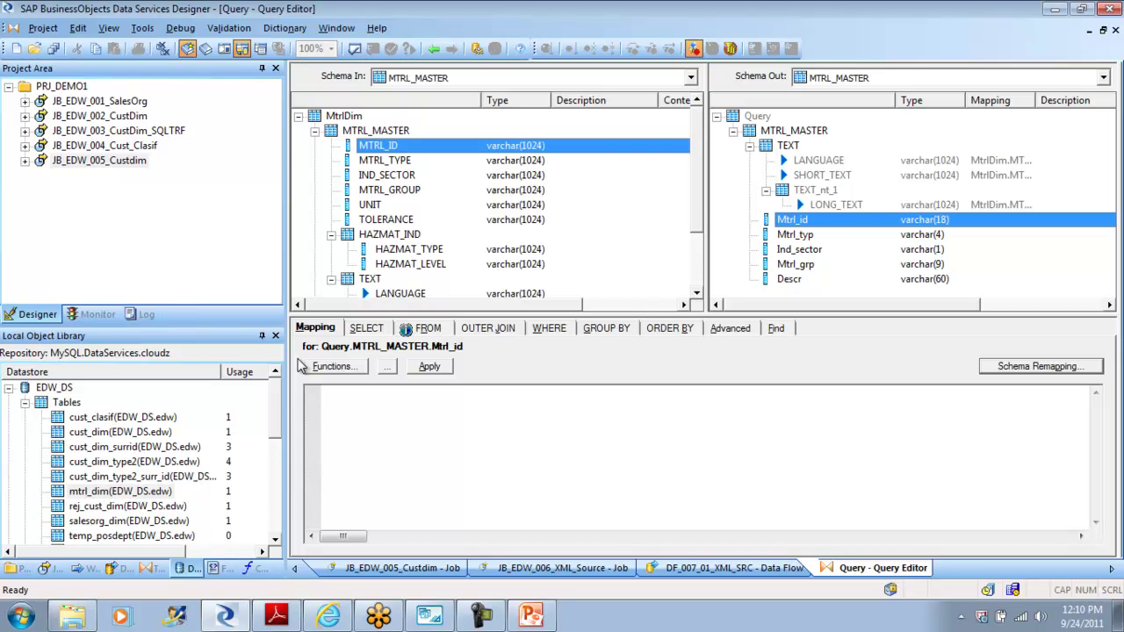
# Step: Map MTRL_ID, MTRL_TYPE, IND_SECTOR and MTRL_GROUP onto Mtrl_id, Mtrl_typ, Ind_sector and Mtrl_grp
pyautogui.moveTo(378, 145)
pyautogui.mouseDown()
pyautogui.moveTo(667, 221)
pyautogui.moveTo(793, 219)
pyautogui.mouseUp()
pyautogui.click(385, 160)
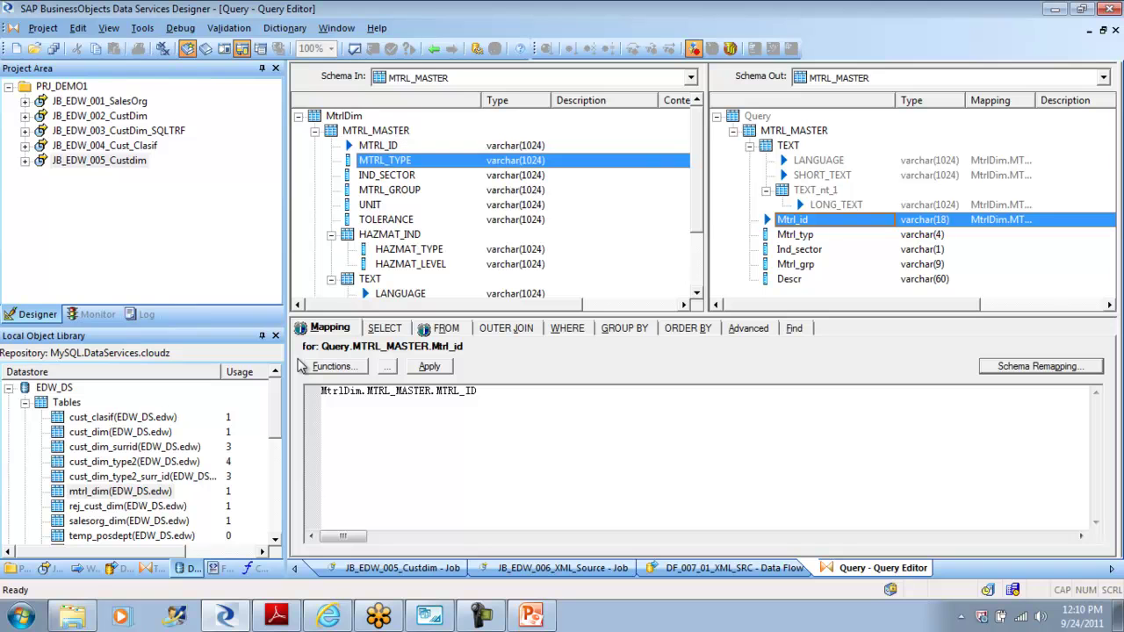
pyautogui.moveTo(384, 160); pyautogui.dragTo(795, 234)
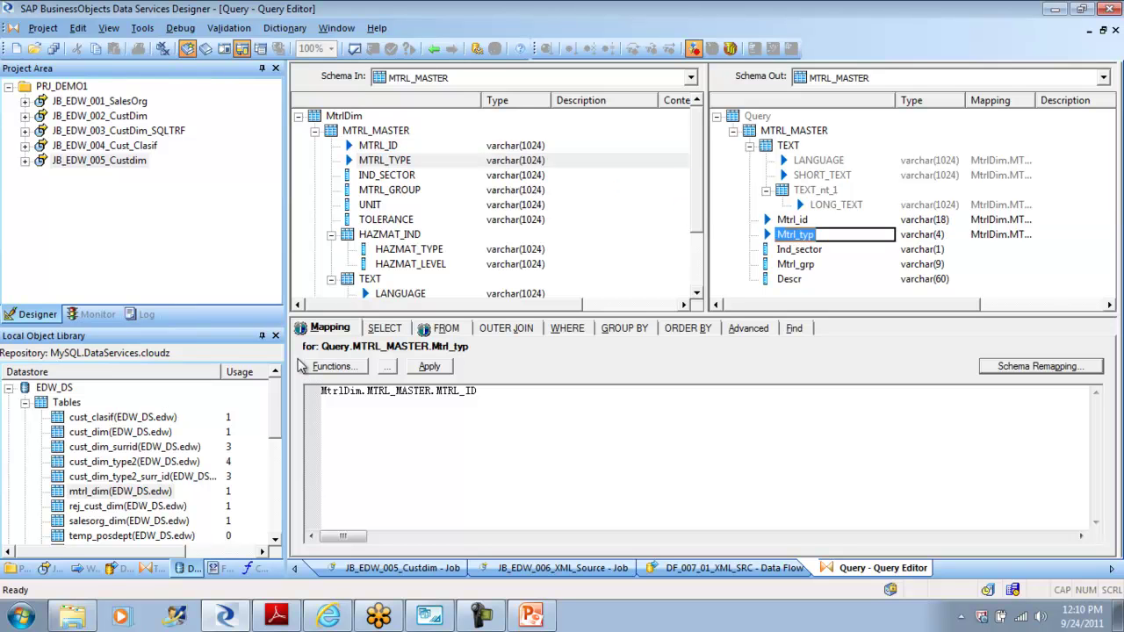
pyautogui.click(386, 175)
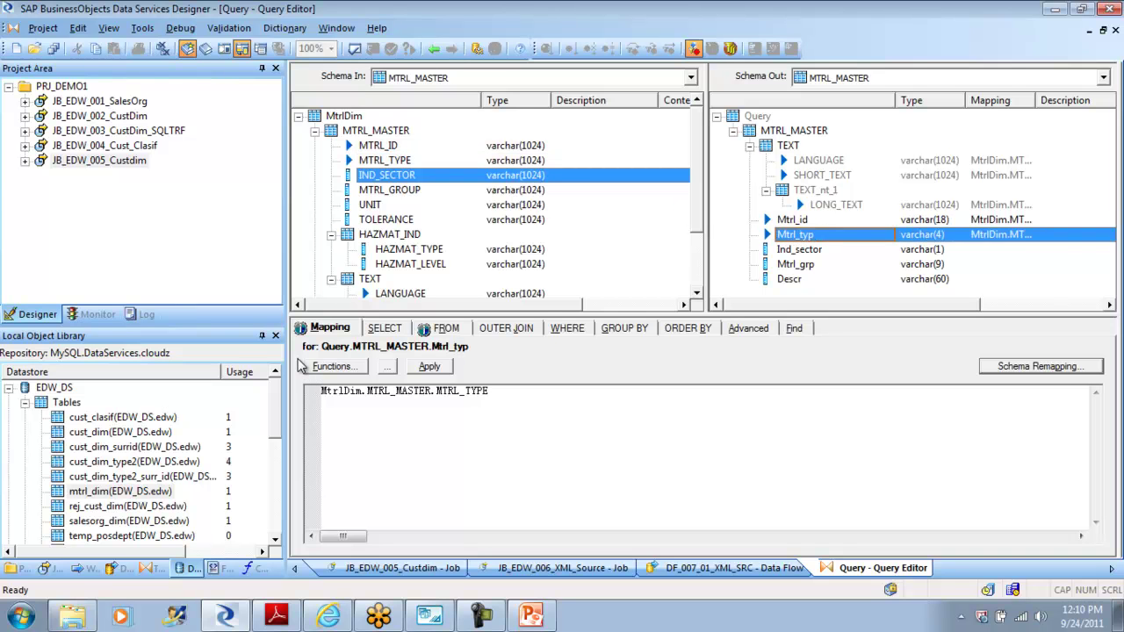
pyautogui.moveTo(387, 175); pyautogui.dragTo(799, 249)
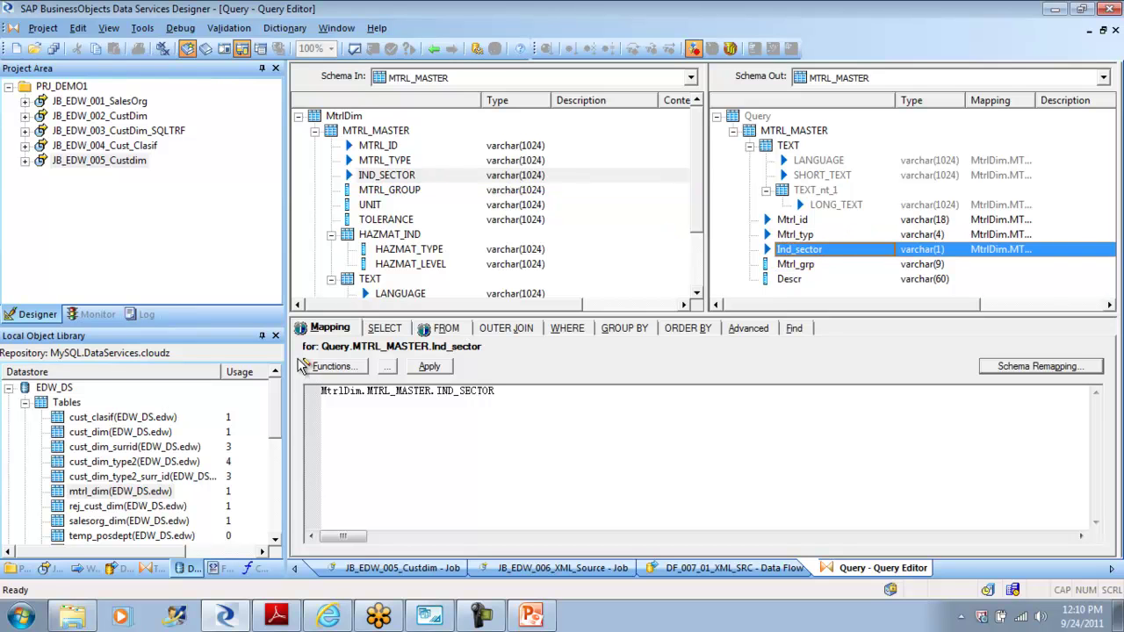
pyautogui.moveTo(389, 189); pyautogui.dragTo(795, 265)
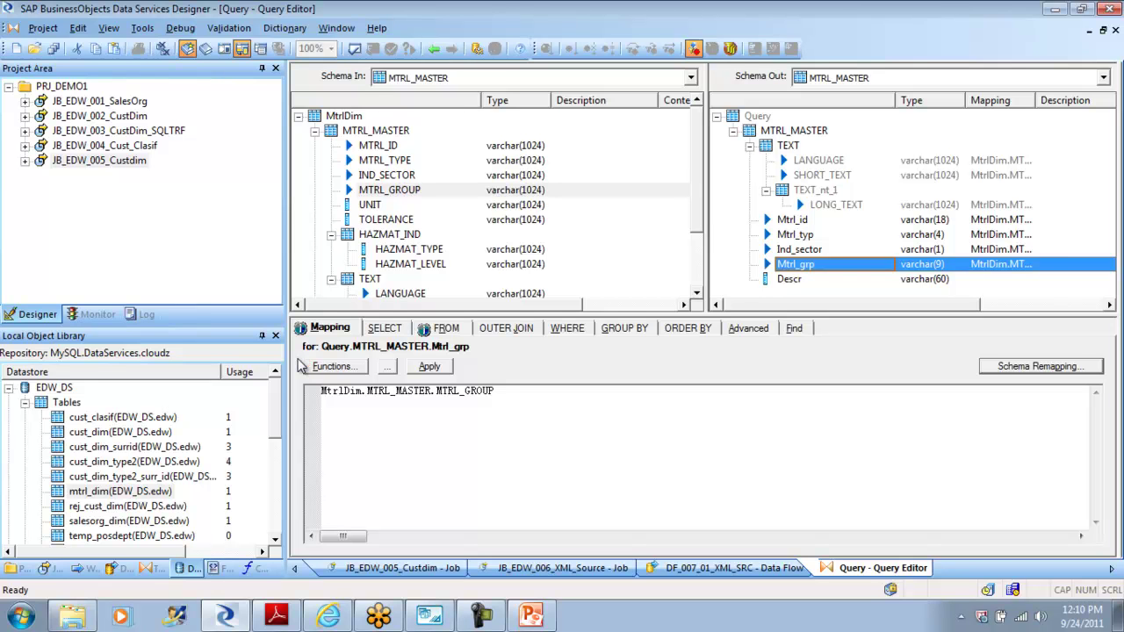
pyautogui.click(818, 160)
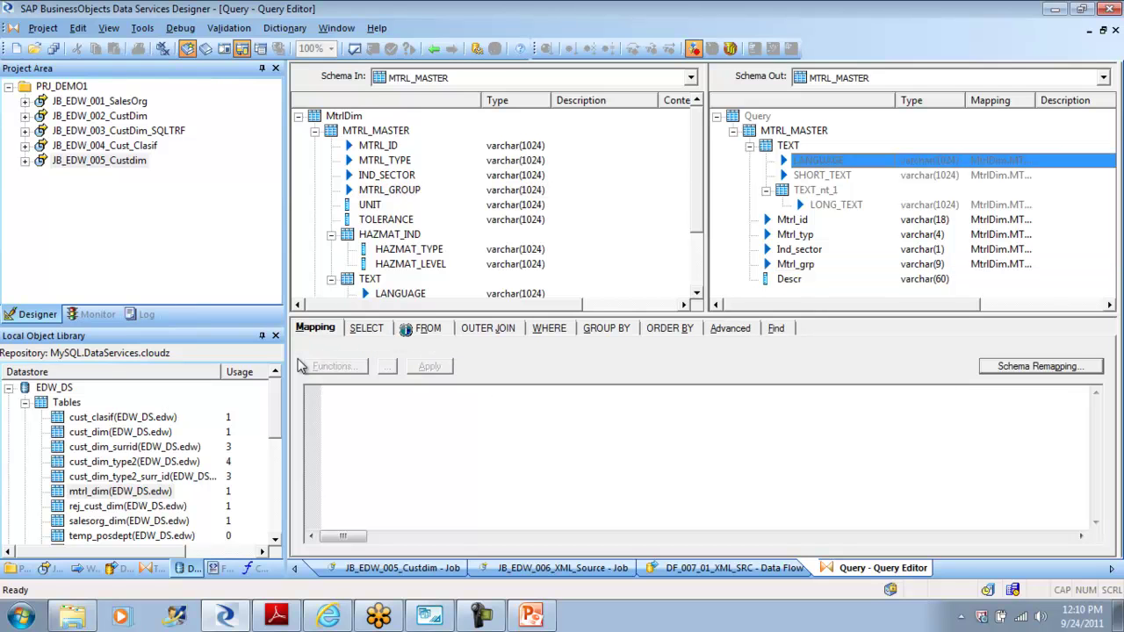
# Step: Select the nested LANGUAGE and SHORT_TEXT output columns and review their context actions
pyautogui.keyDown('shift'); pyautogui.click(836, 205); pyautogui.keyUp('shift')
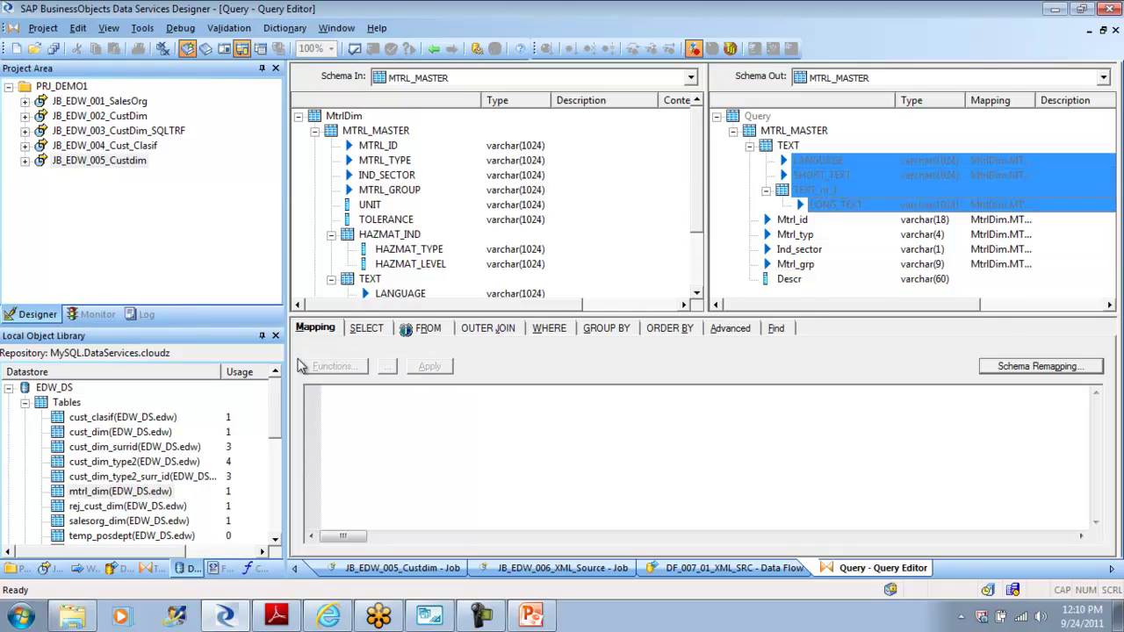
pyautogui.rightClick(828, 175)
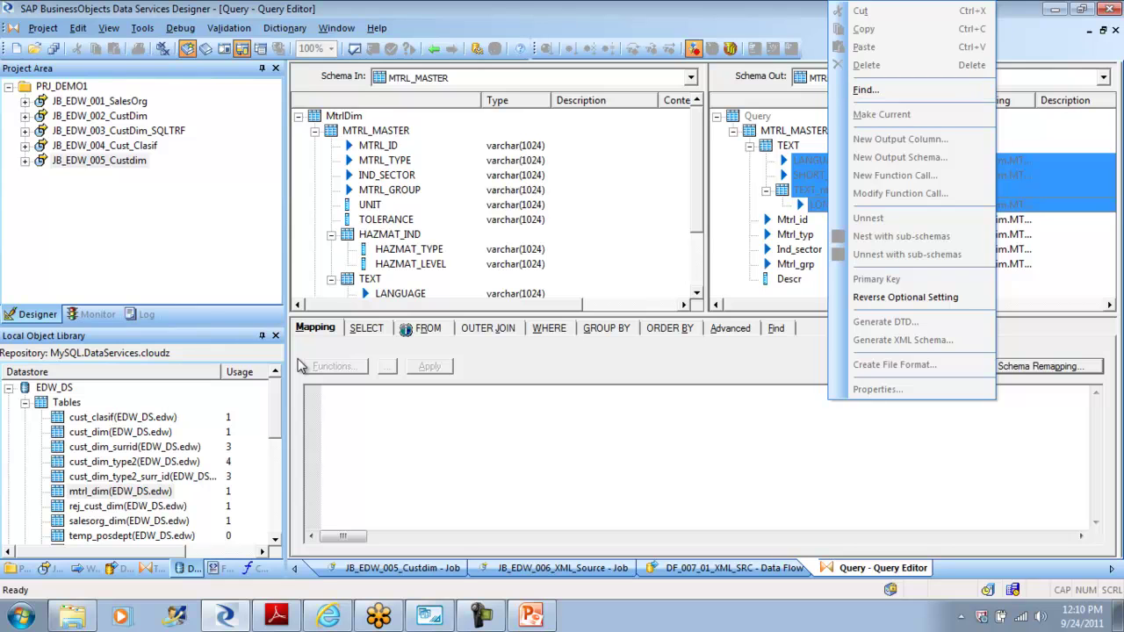
pyautogui.press('Escape')
pyautogui.click(819, 161)
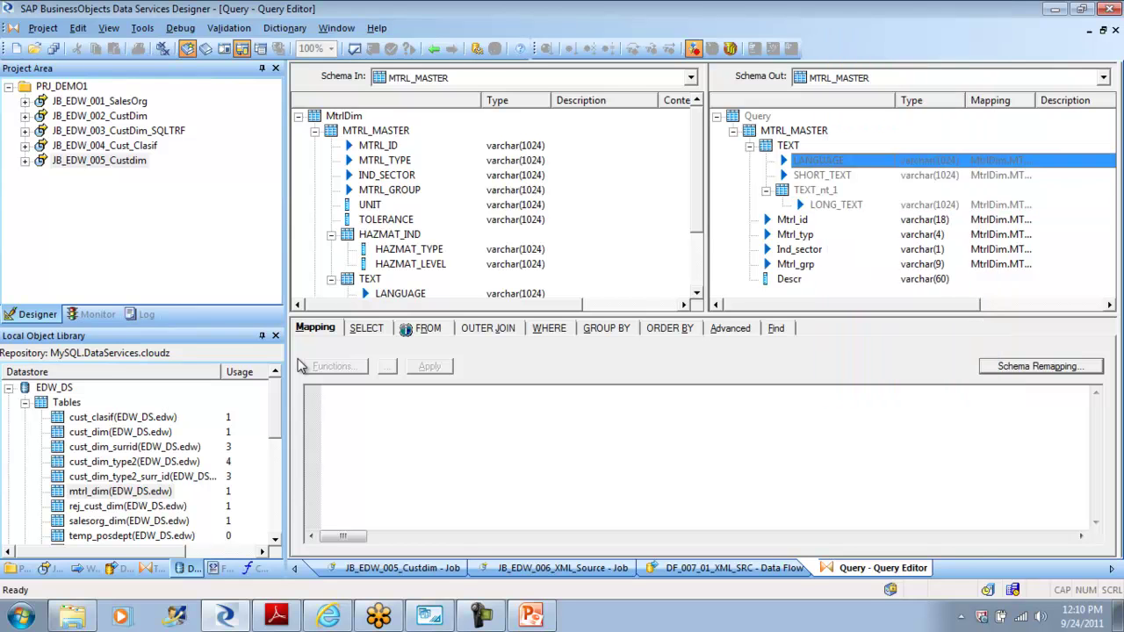
pyautogui.keyDown('shift'); pyautogui.click(822, 175); pyautogui.keyUp('shift')
pyautogui.rightClick(817, 178)
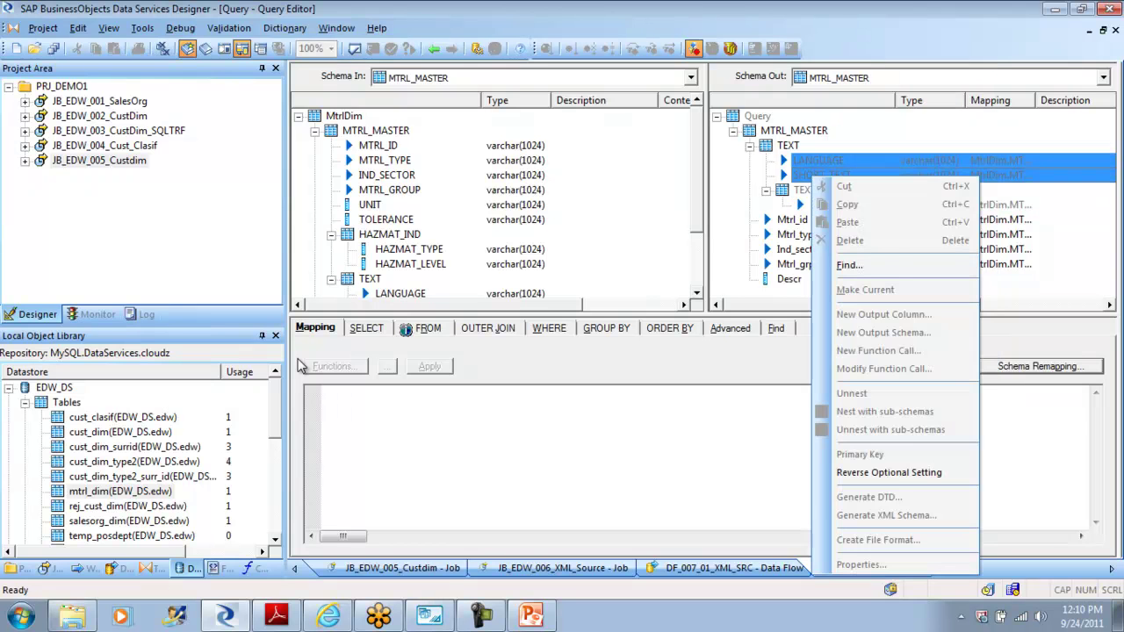
pyautogui.press('Escape')
# Step: Make TEXT the current output schema
pyautogui.click(787, 144)
pyautogui.rightClick(788, 146)
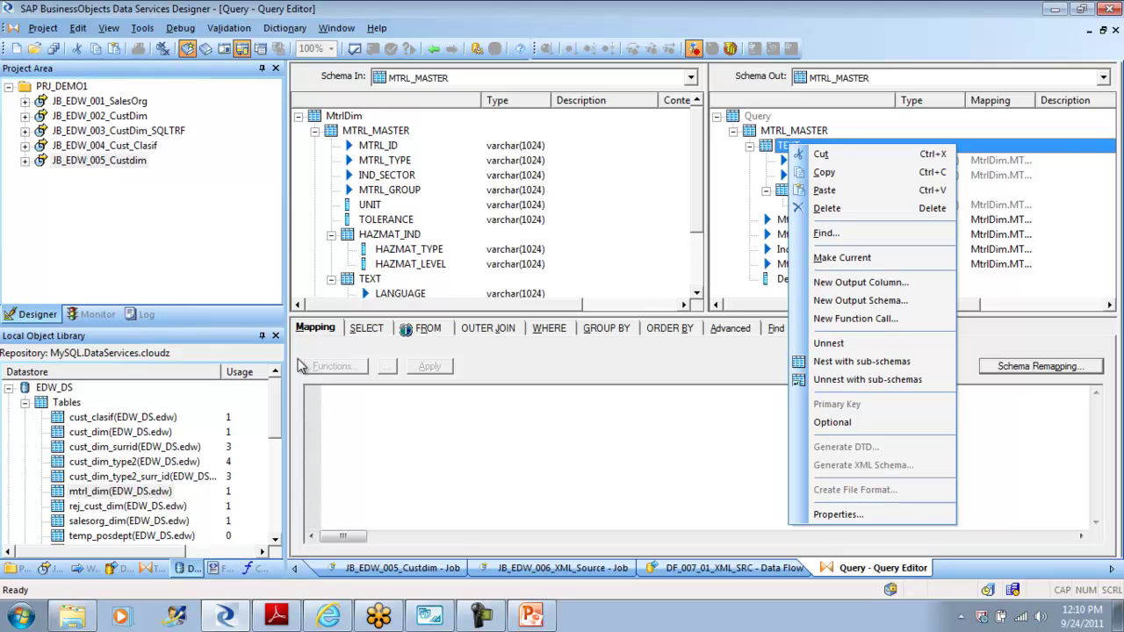
pyautogui.click(842, 259)
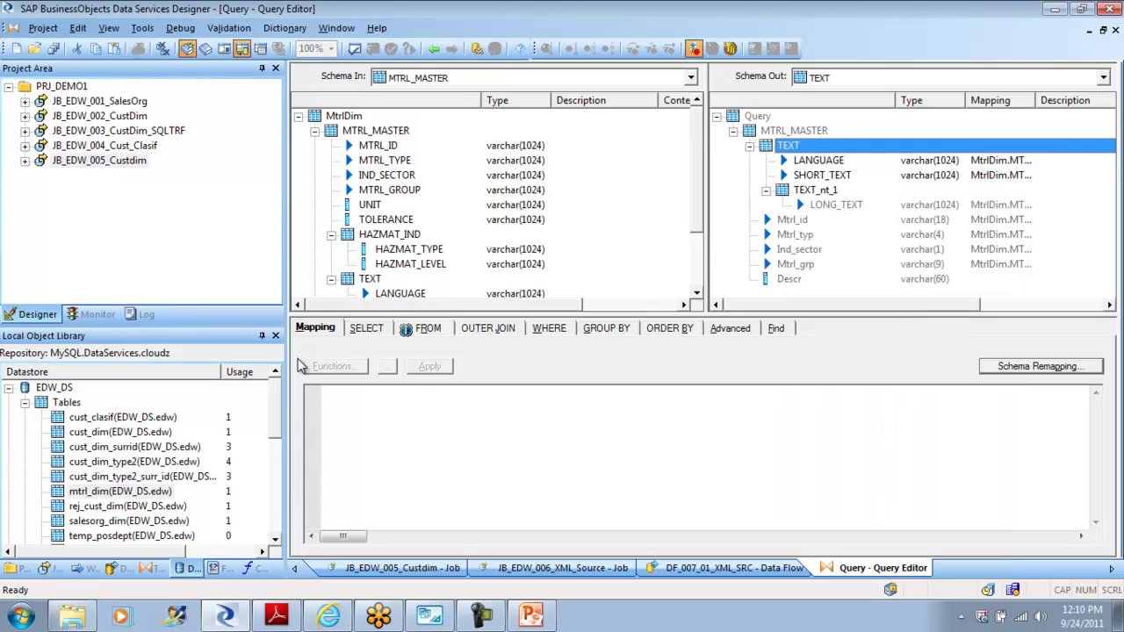
pyautogui.press('Down')
pyautogui.hotkey('shift', 'Down')
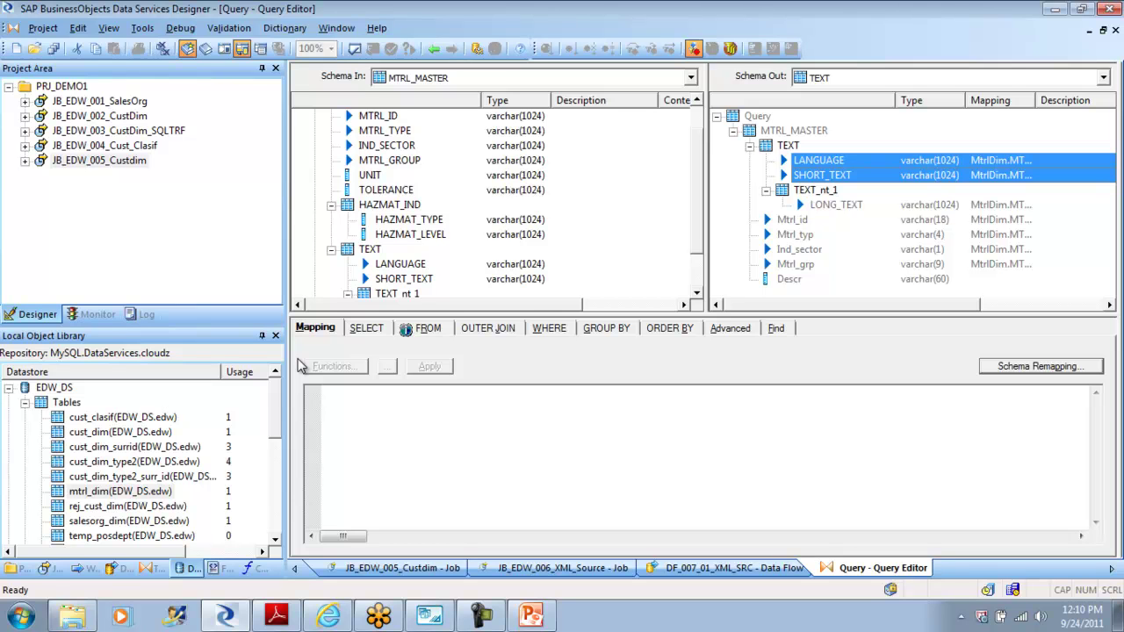
# Step: Review the context actions for the Mtrl_id through Descr columns and the TEXT schema
pyautogui.click(793, 219)
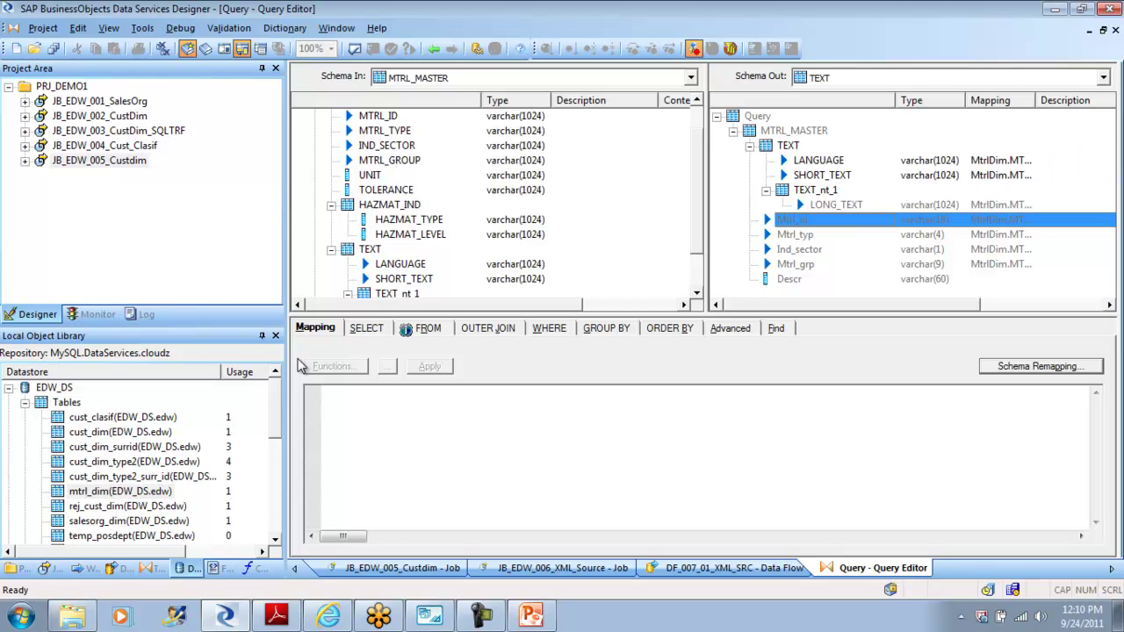
pyautogui.keyDown('shift'); pyautogui.click(789, 278); pyautogui.keyUp('shift')
pyautogui.rightClick(784, 264)
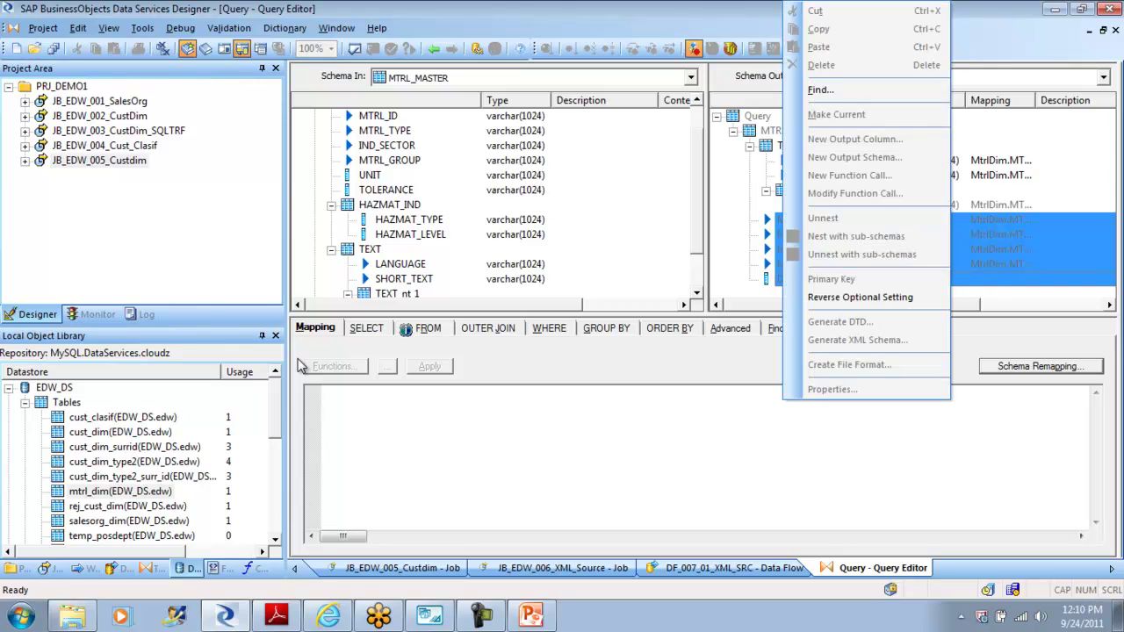
pyautogui.click(779, 235)
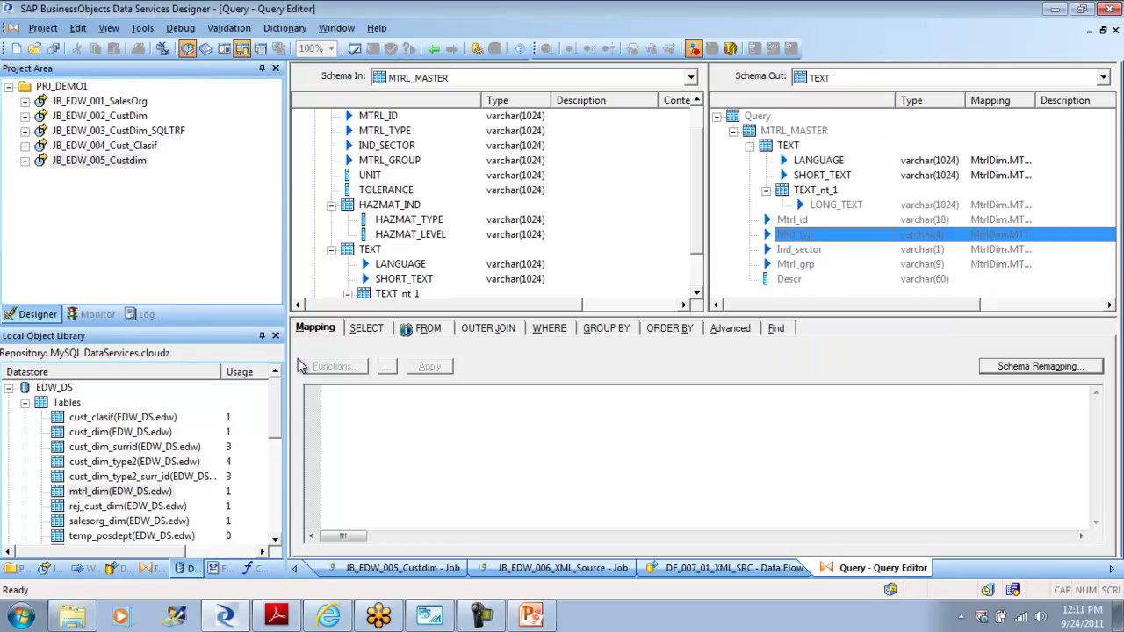
pyautogui.rightClick(791, 219)
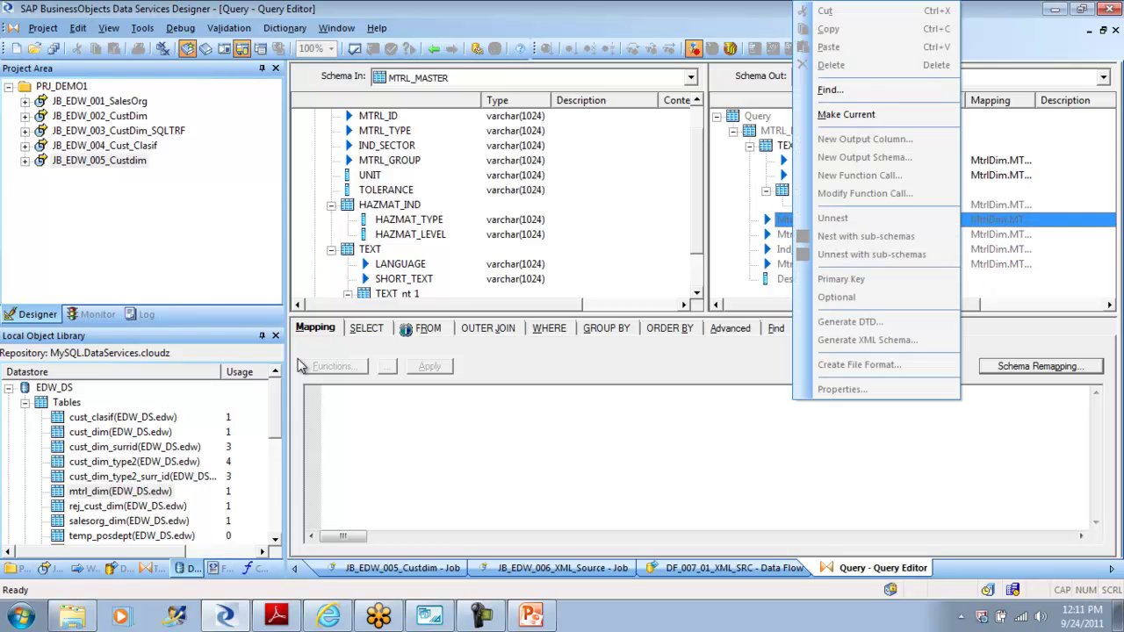
pyautogui.rightClick(783, 145)
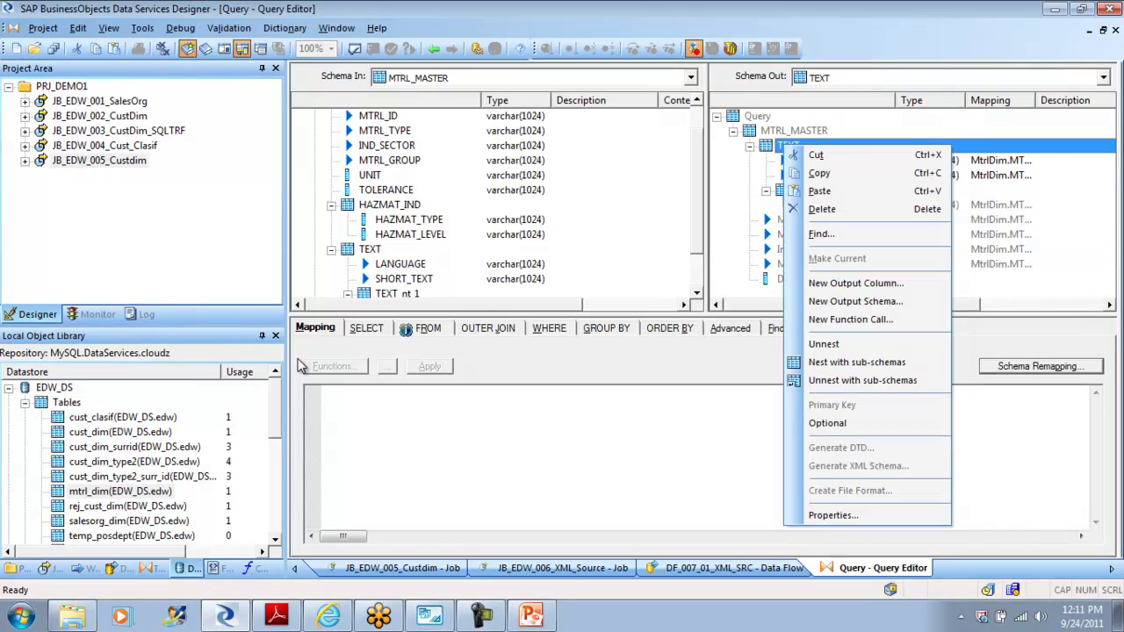
pyautogui.press('Escape')
pyautogui.rightClick(793, 219)
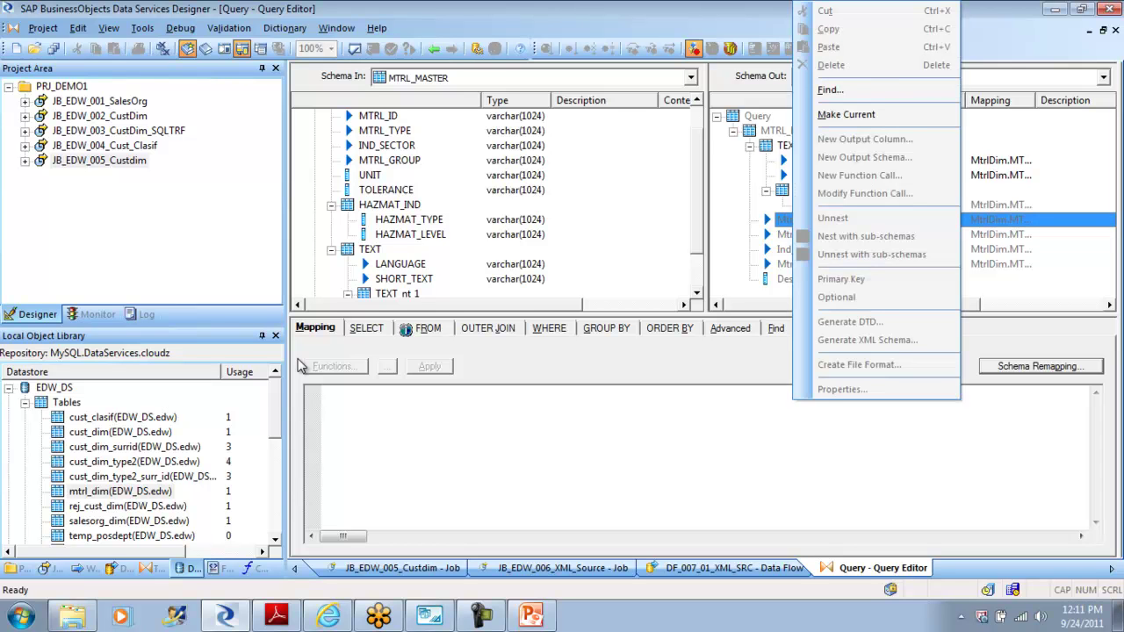
pyautogui.click(992, 204)
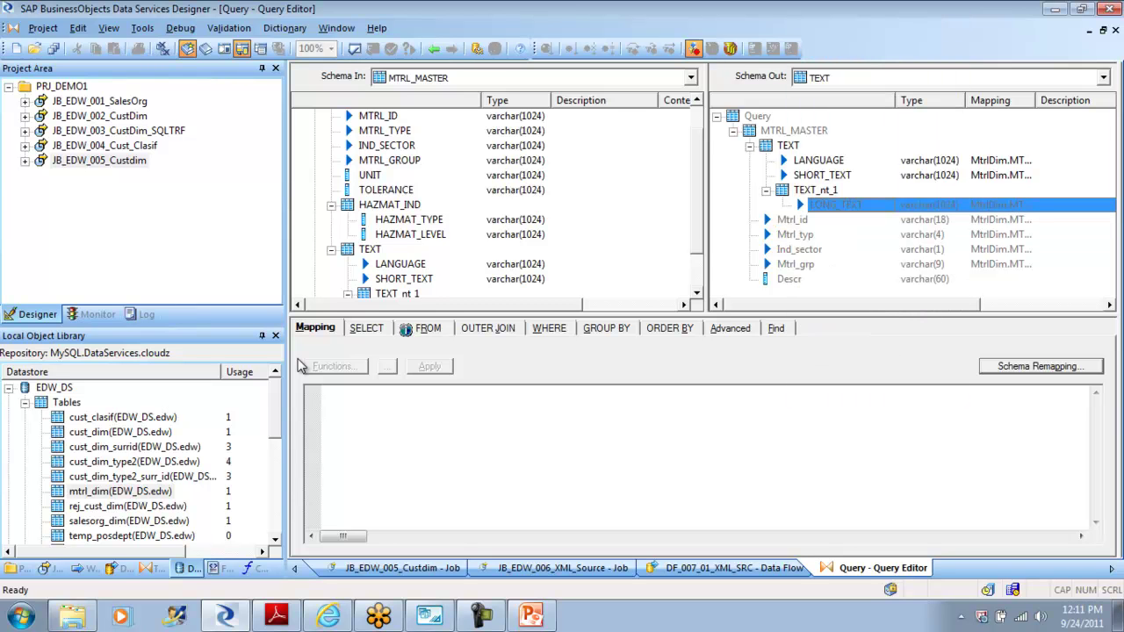
# Step: Delete LANGUAGE, SHORT_TEXT and TEXT_nt_1 from the TEXT output schema
pyautogui.click(818, 160)
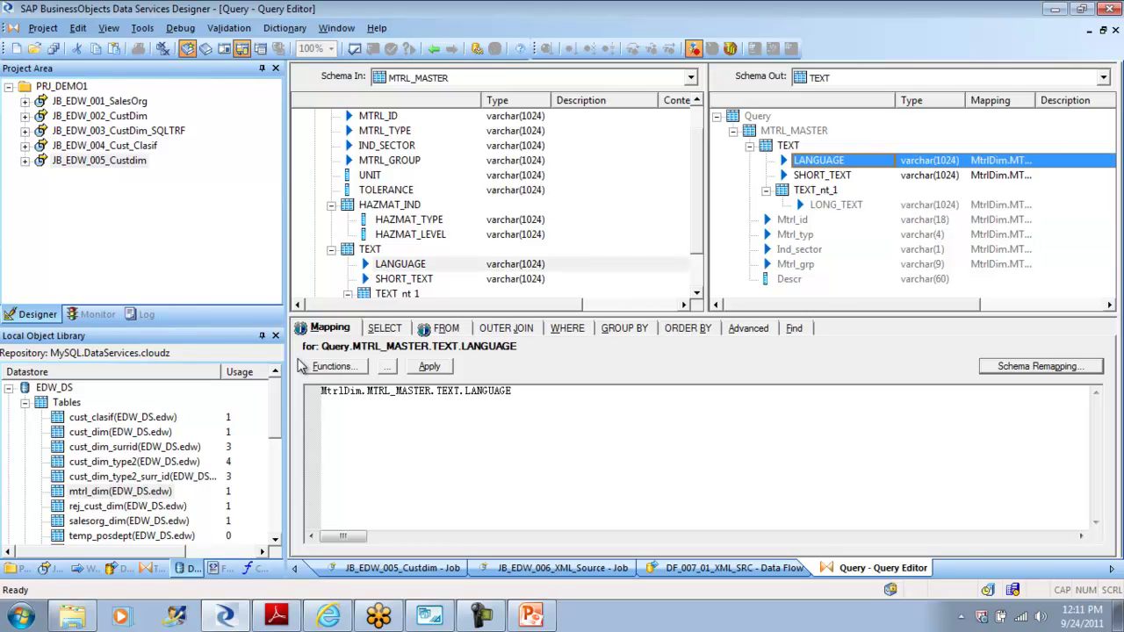
pyautogui.keyDown('shift'); pyautogui.click(816, 190); pyautogui.keyUp('shift')
pyautogui.rightClick(793, 190)
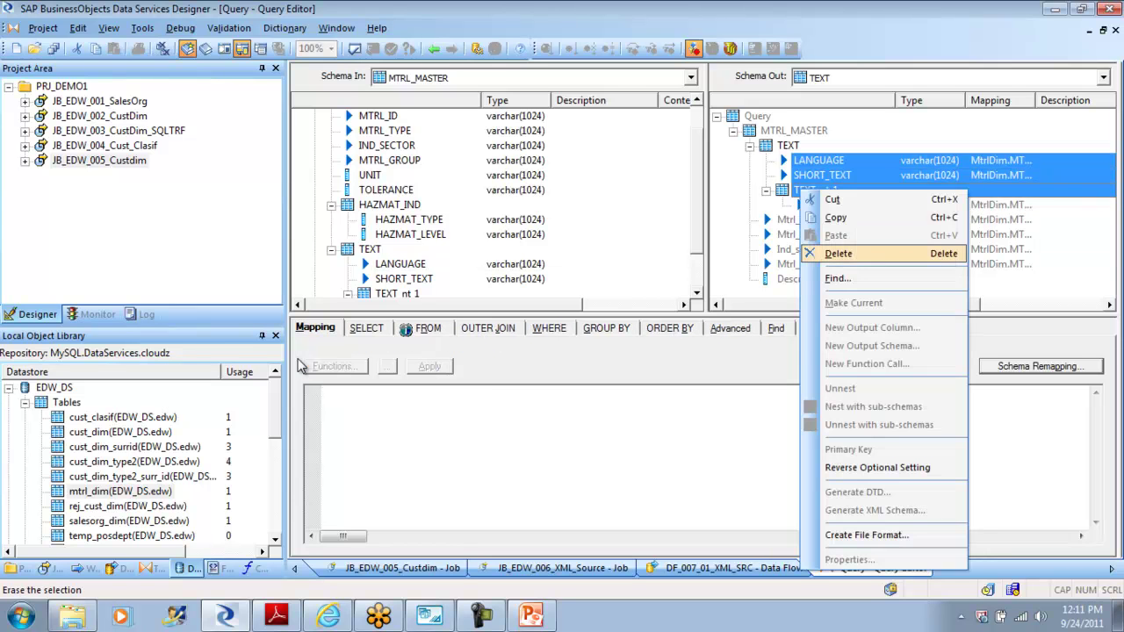
pyautogui.click(841, 252)
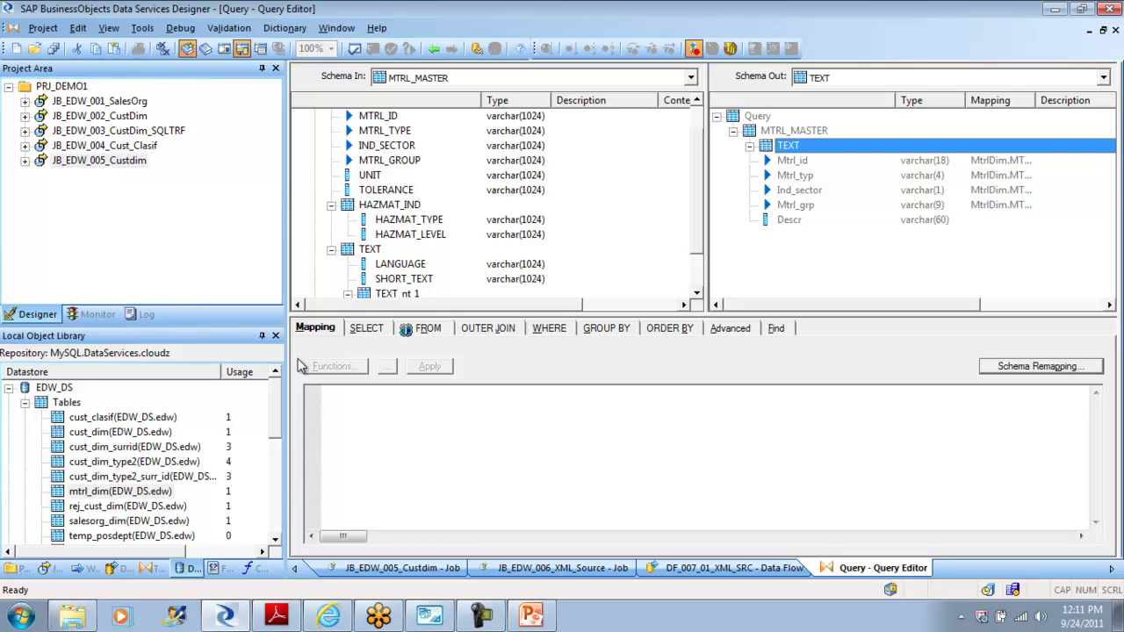
pyautogui.click(404, 279)
pyautogui.moveTo(404, 279); pyautogui.dragTo(788, 220)
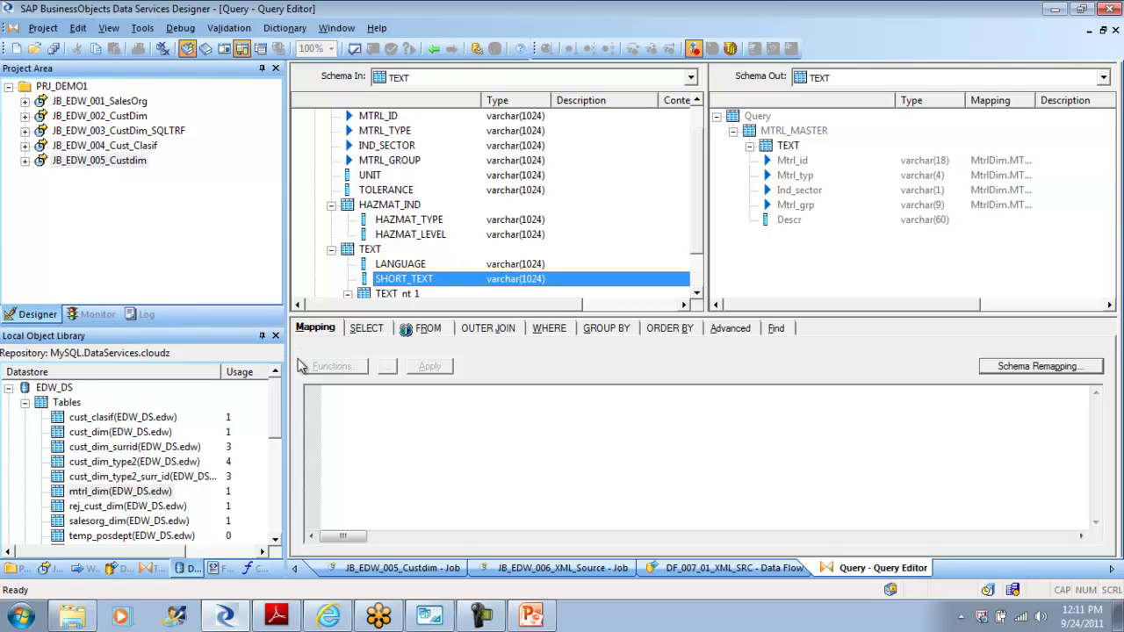
pyautogui.rightClick(788, 146)
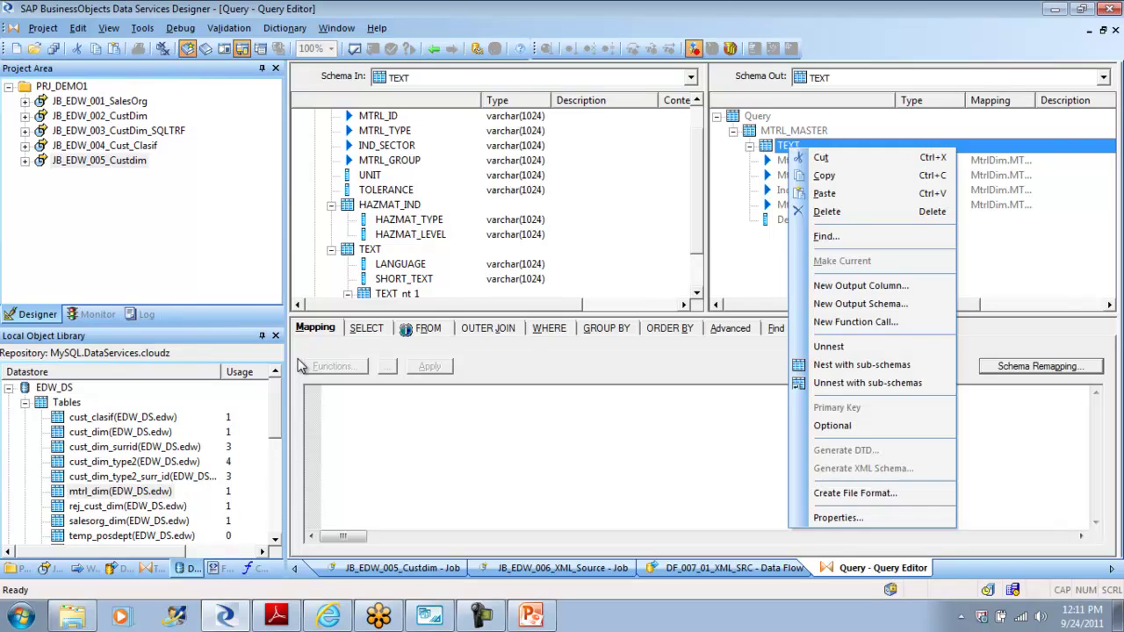
pyautogui.click(1019, 260)
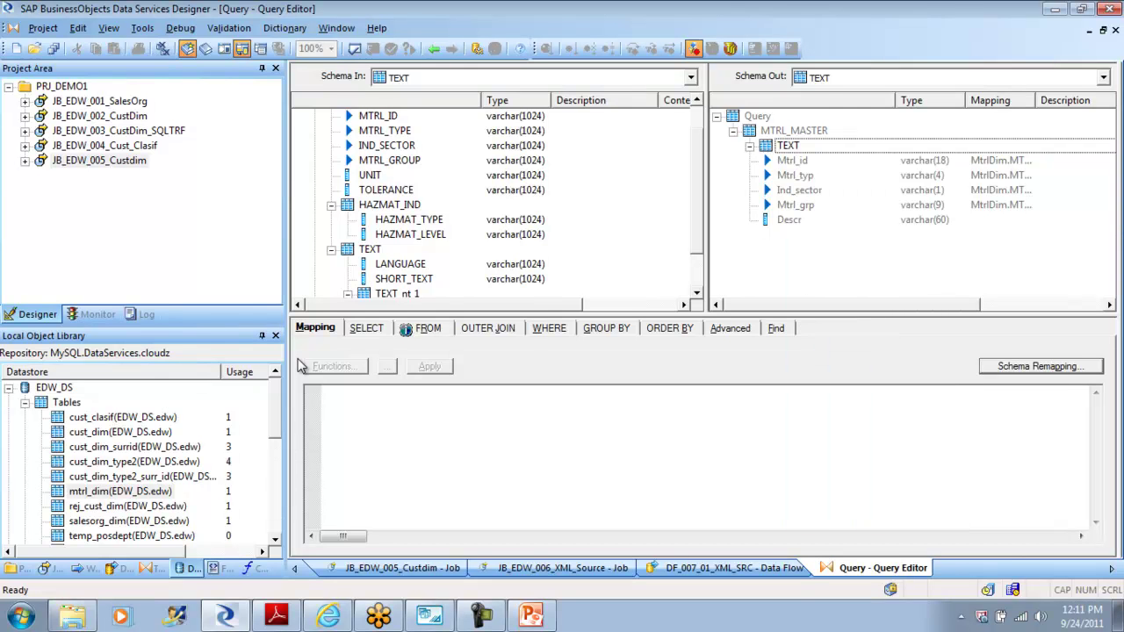
pyautogui.rightClick(789, 220)
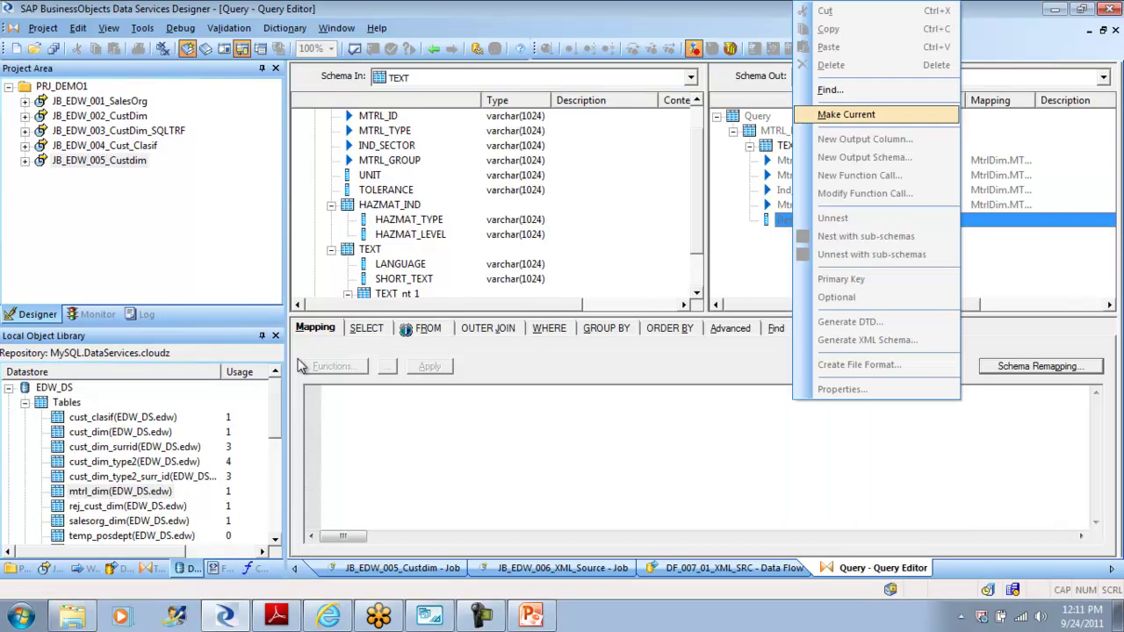
pyautogui.click(846, 115)
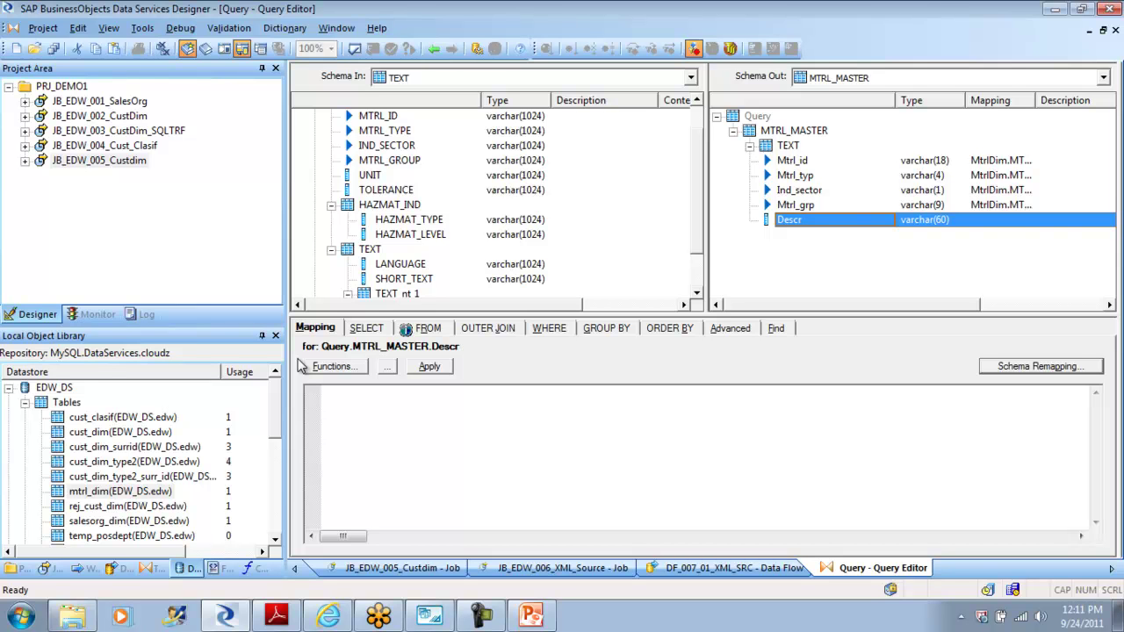
pyautogui.click(404, 280)
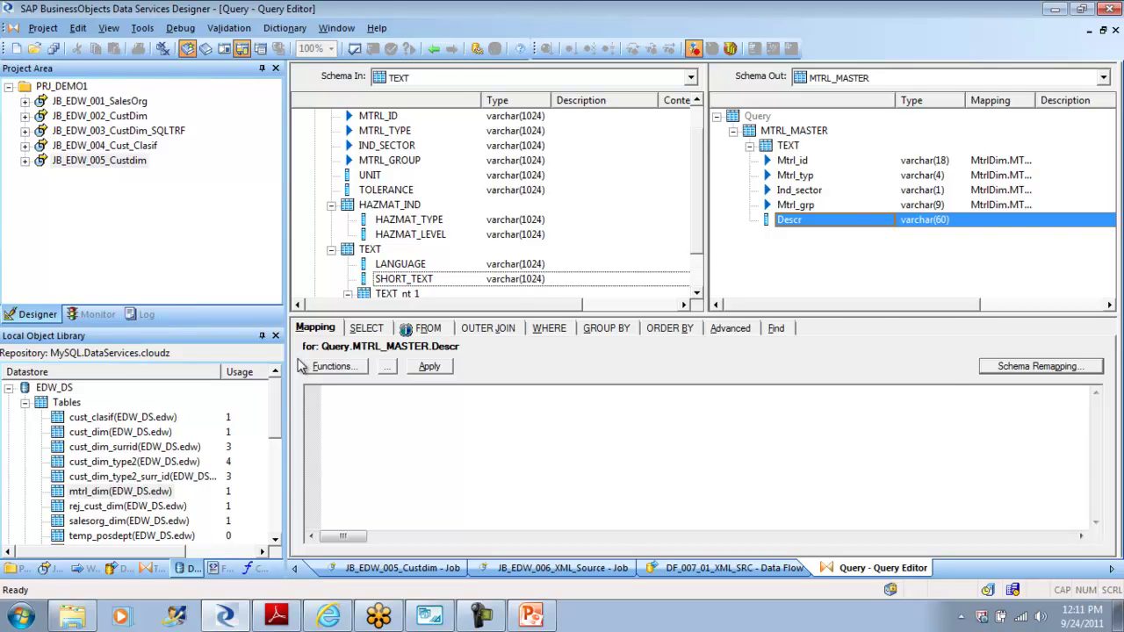
pyautogui.rightClick(784, 131)
pyautogui.click(1001, 259)
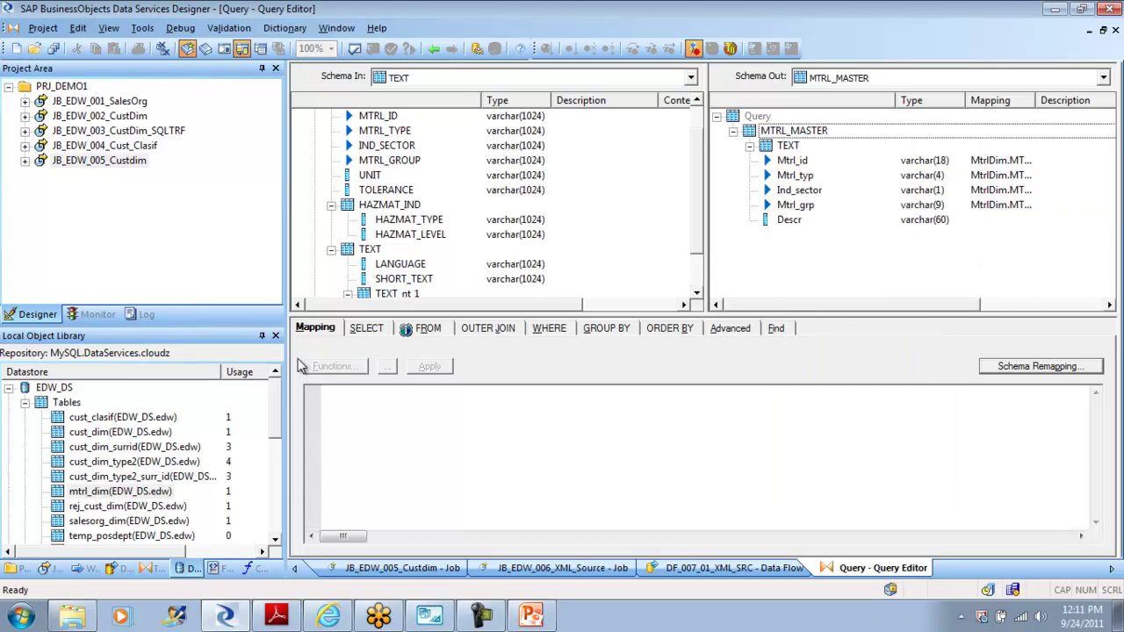
pyautogui.rightClick(788, 146)
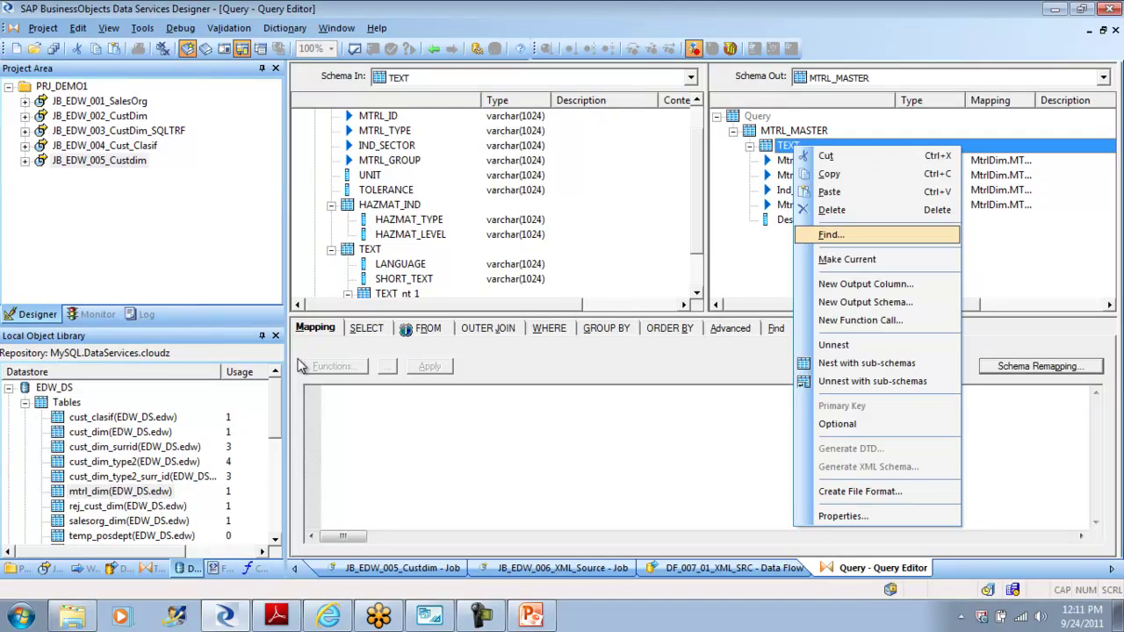
pyautogui.click(848, 260)
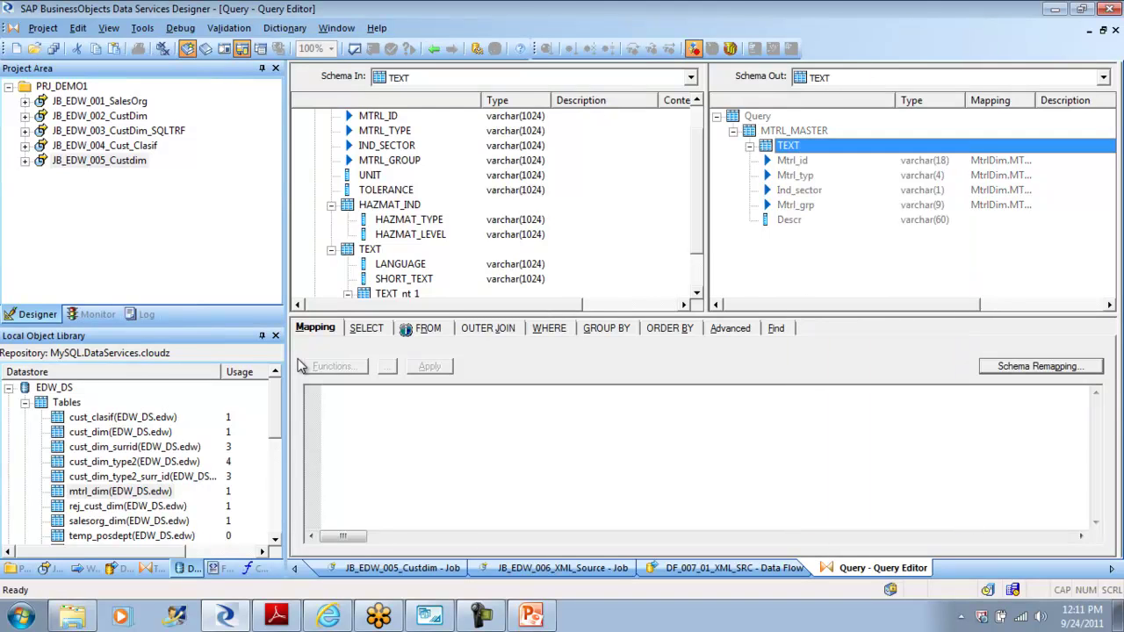
pyautogui.rightClick(794, 131)
pyautogui.click(848, 246)
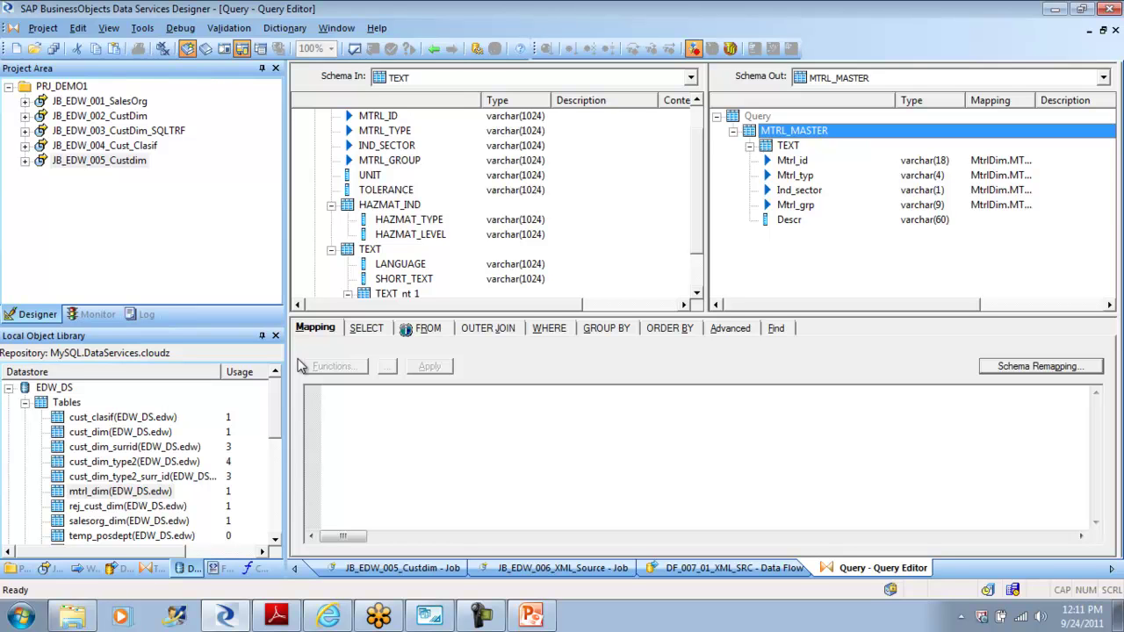
pyautogui.hotkey('ctrl', 'a')
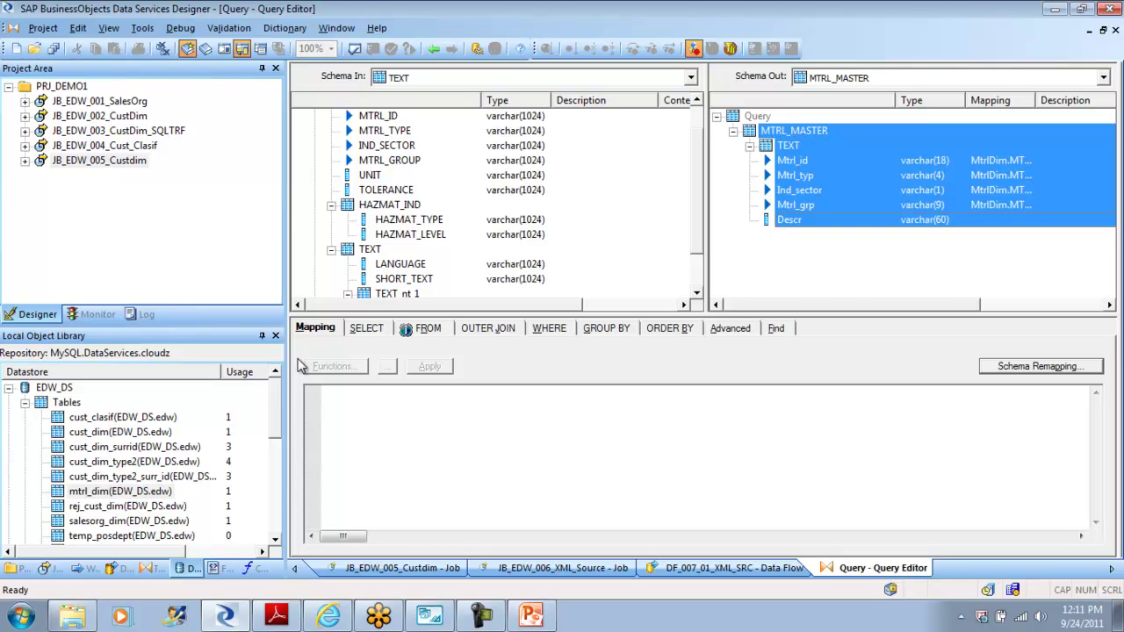
pyautogui.hotkey('shift', 'F10')
pyautogui.press('Escape')
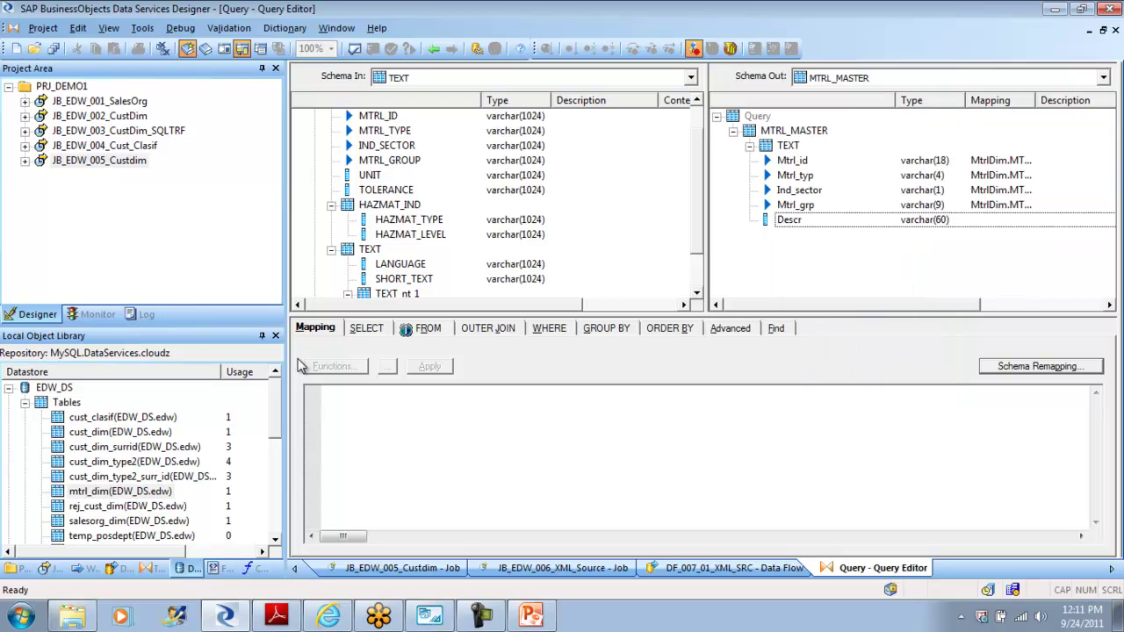
pyautogui.press('Home')
pyautogui.hotkey('shift', 'F10')
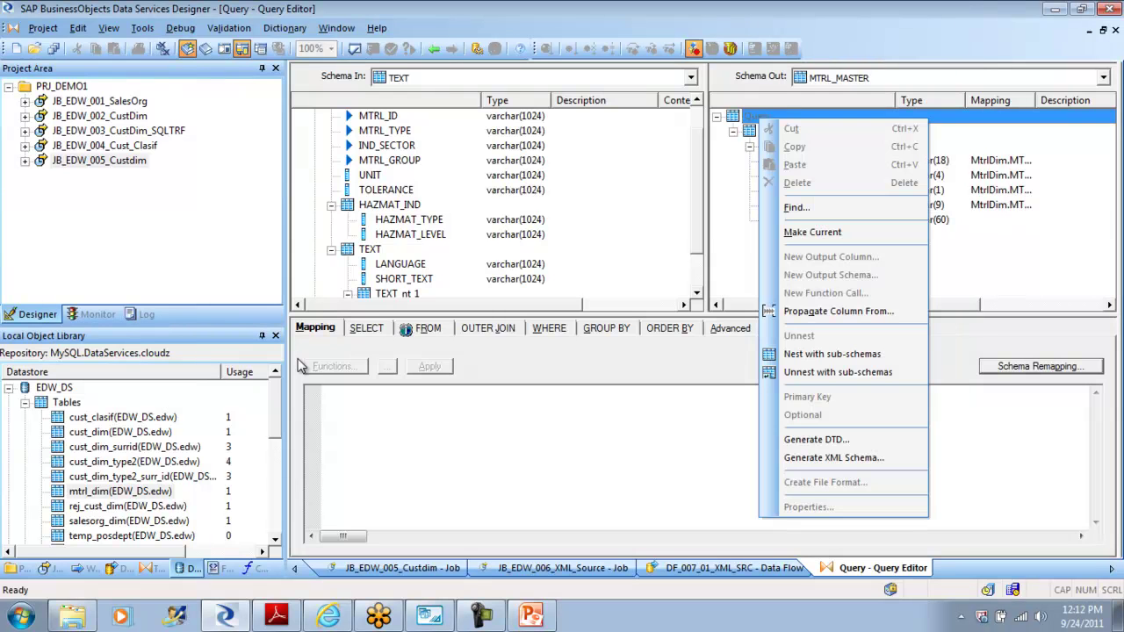
# Step: In DF_007_01_XML_SRC, delete the old Query, wire a new Query between MtrlDim and mtrl_dim, and open it
pyautogui.click(434, 49)
pyautogui.press('Delete')
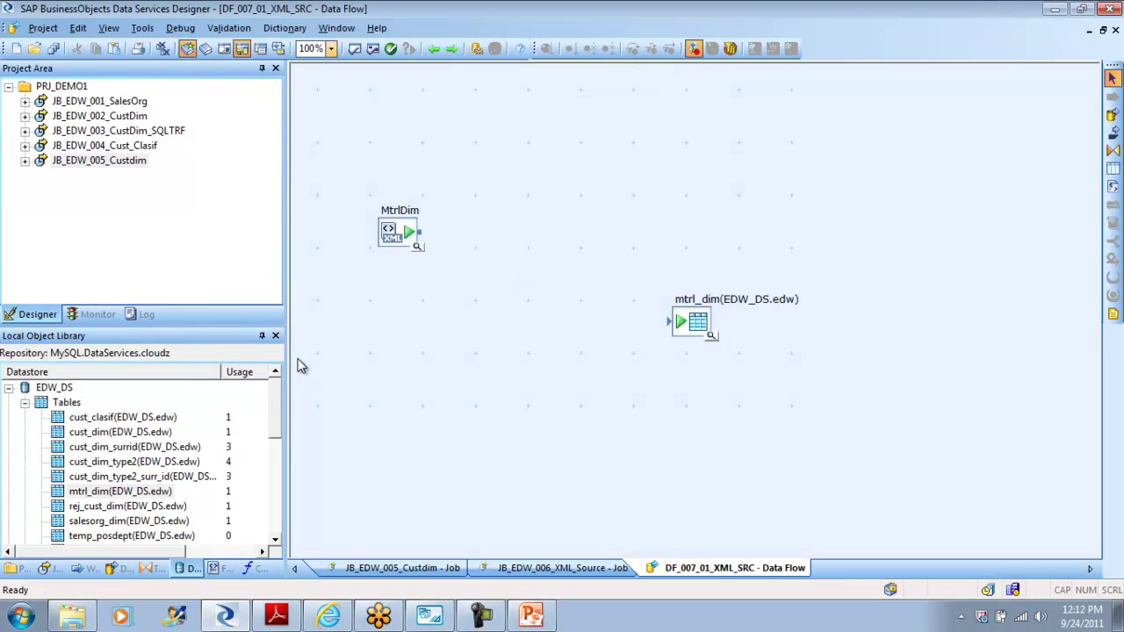
pyautogui.click(1113, 150)
pyautogui.click(531, 290)
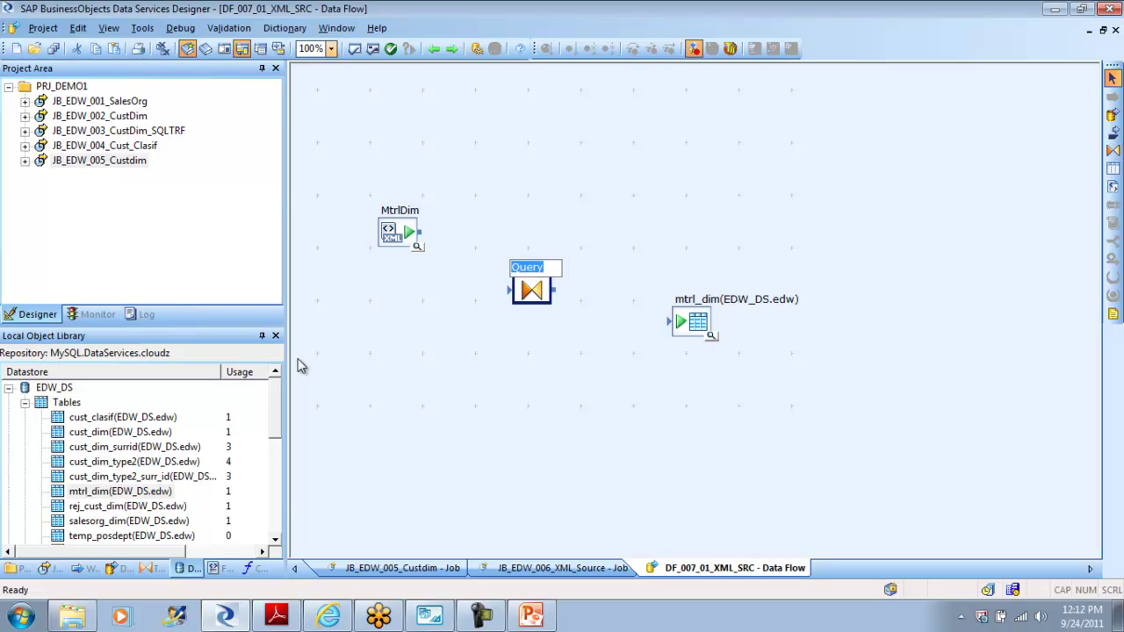
pyautogui.moveTo(419, 232)
pyautogui.mouseDown()
pyautogui.moveTo(509, 289)
pyautogui.moveTo(671, 321)
pyautogui.mouseUp()
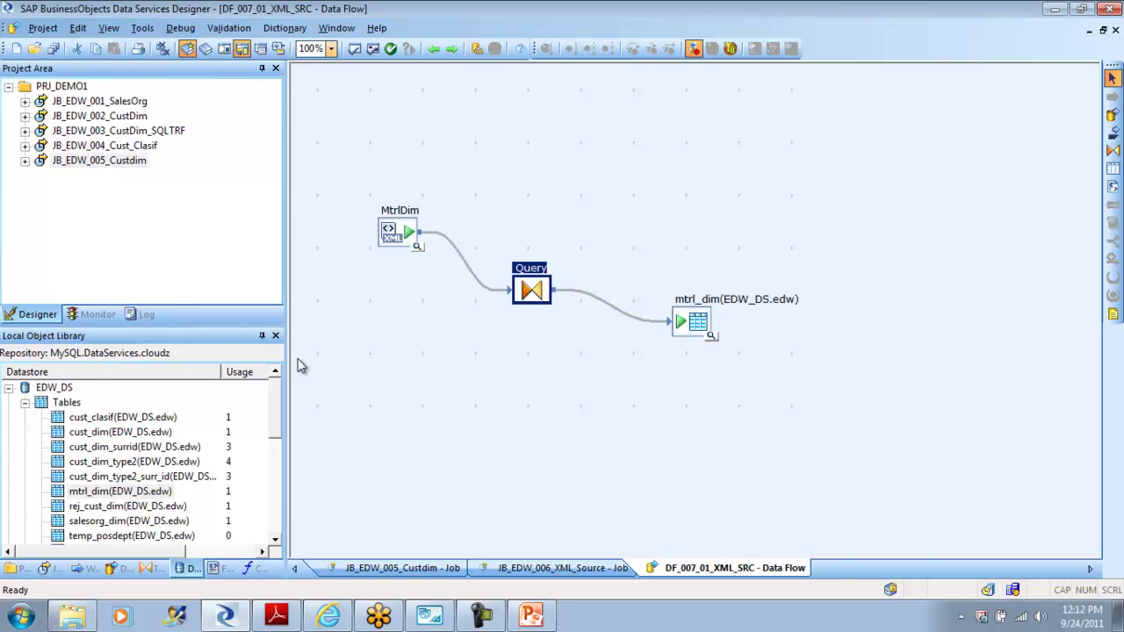
pyautogui.doubleClick(531, 290)
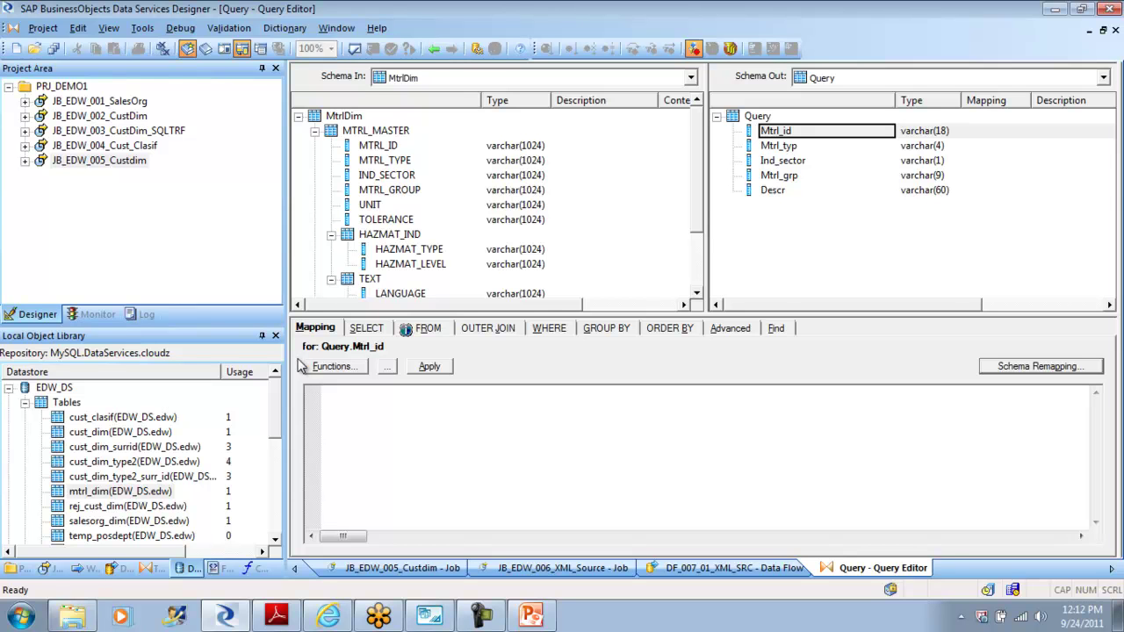
# Step: Cut the five output columns, drag in MtrlDim's MTRL_MASTER schema, and make it current
pyautogui.hotkey('ctrl', 'a')
pyautogui.rightClick(787, 186)
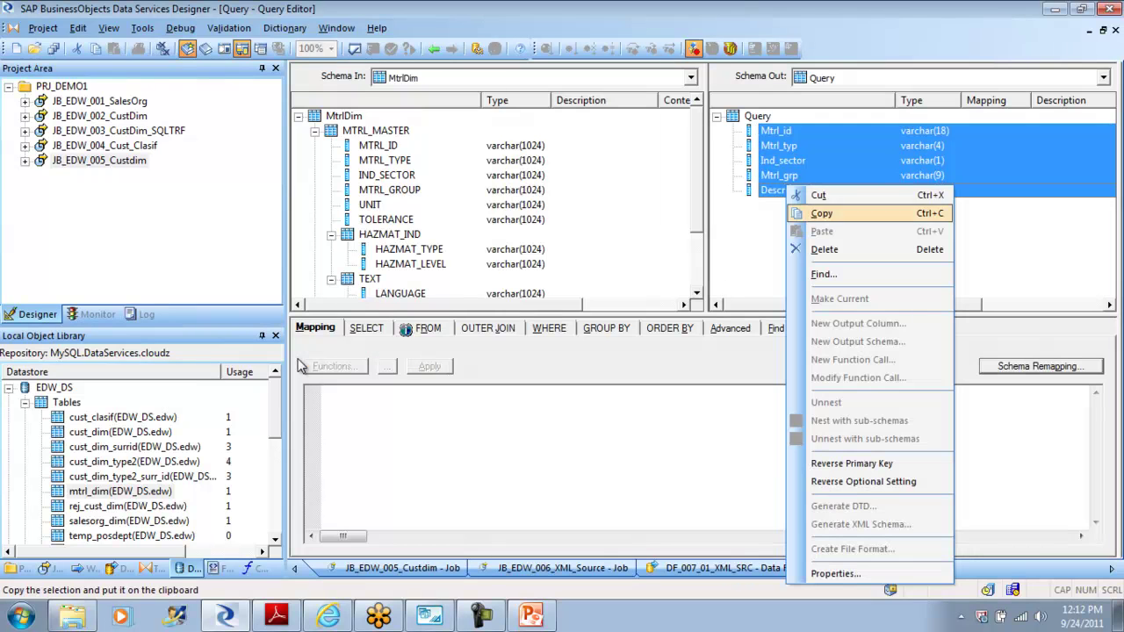
pyautogui.click(819, 195)
pyautogui.moveTo(376, 131); pyautogui.dragTo(761, 158)
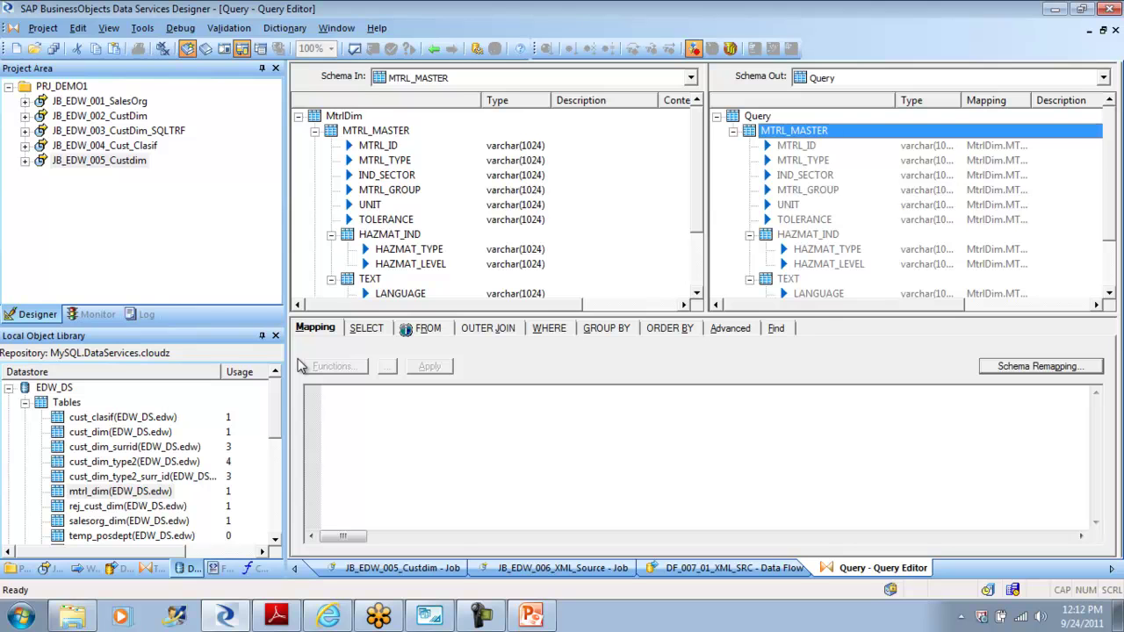
pyautogui.hotkey('shift', 'F10')
pyautogui.press('Down')
pyautogui.press('Down')
pyautogui.press('Down')
pyautogui.press('Down')
pyautogui.press('Down')
pyautogui.press('Down')
pyautogui.press('Return')
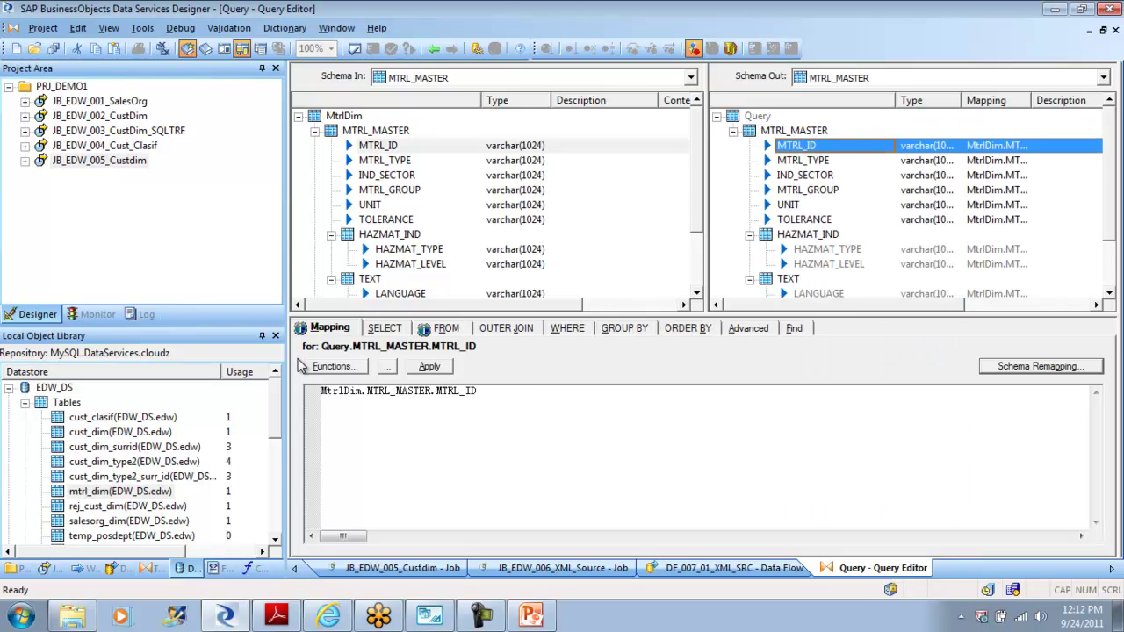
# Step: Delete MTRL_ID through TOLERANCE from MTRL_MASTER and paste Mtrl_id through Descr in their place
pyautogui.hotkey('shift', 'Down')
pyautogui.hotkey('shift', 'Down')
pyautogui.hotkey('shift', 'Down')
pyautogui.hotkey('shift', 'Down')
pyautogui.hotkey('shift', 'Down')
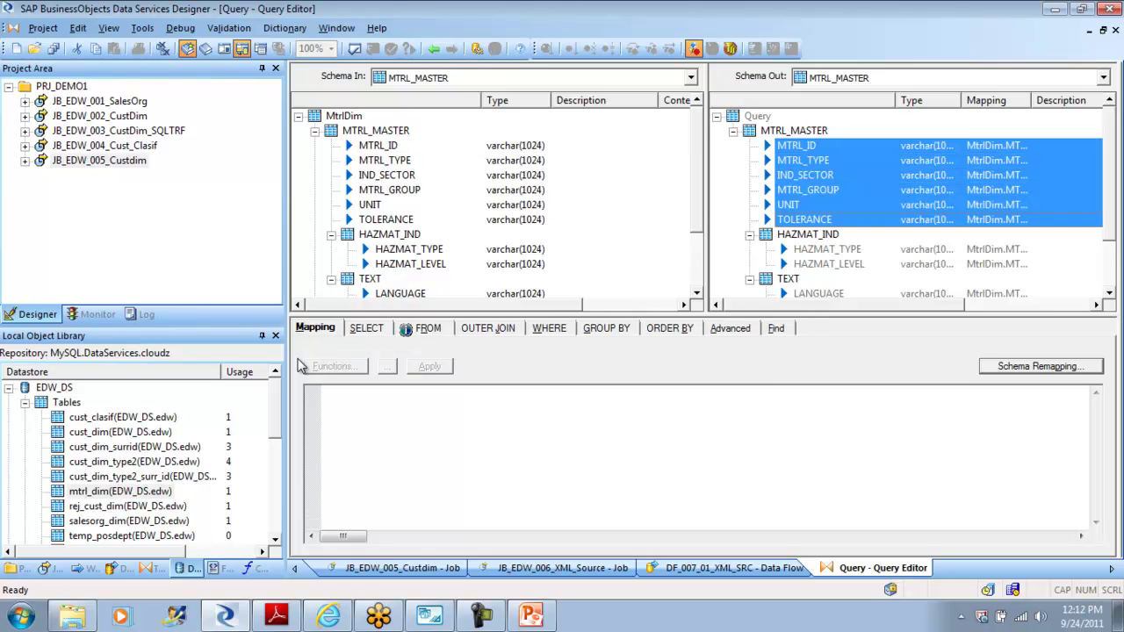
pyautogui.hotkey('shift', 'F10')
pyautogui.press('Down')
pyautogui.press('Down')
pyautogui.press('Down')
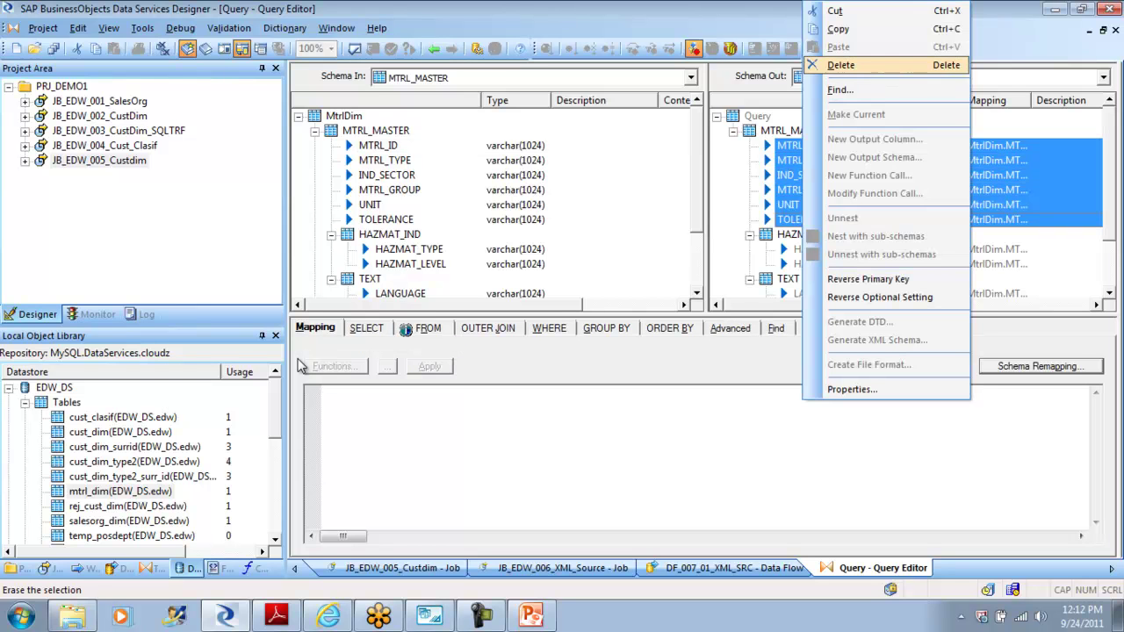
pyautogui.press('Up')
pyautogui.press('Up')
pyautogui.press('Up')
pyautogui.press('Return')
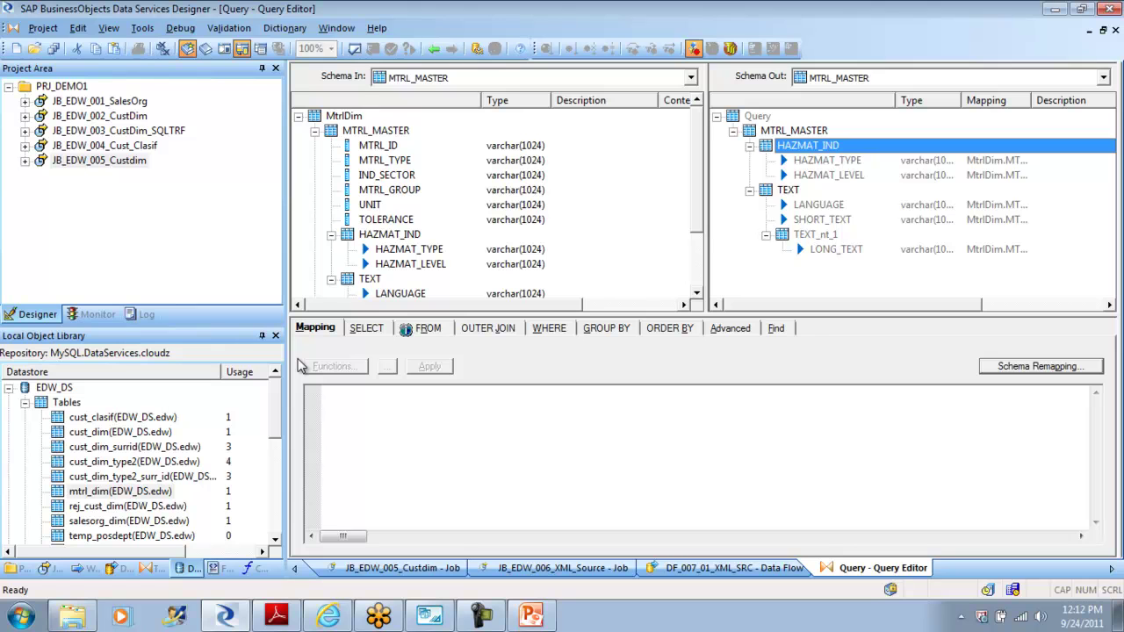
pyautogui.hotkey('shift', 'F10')
pyautogui.press('Down')
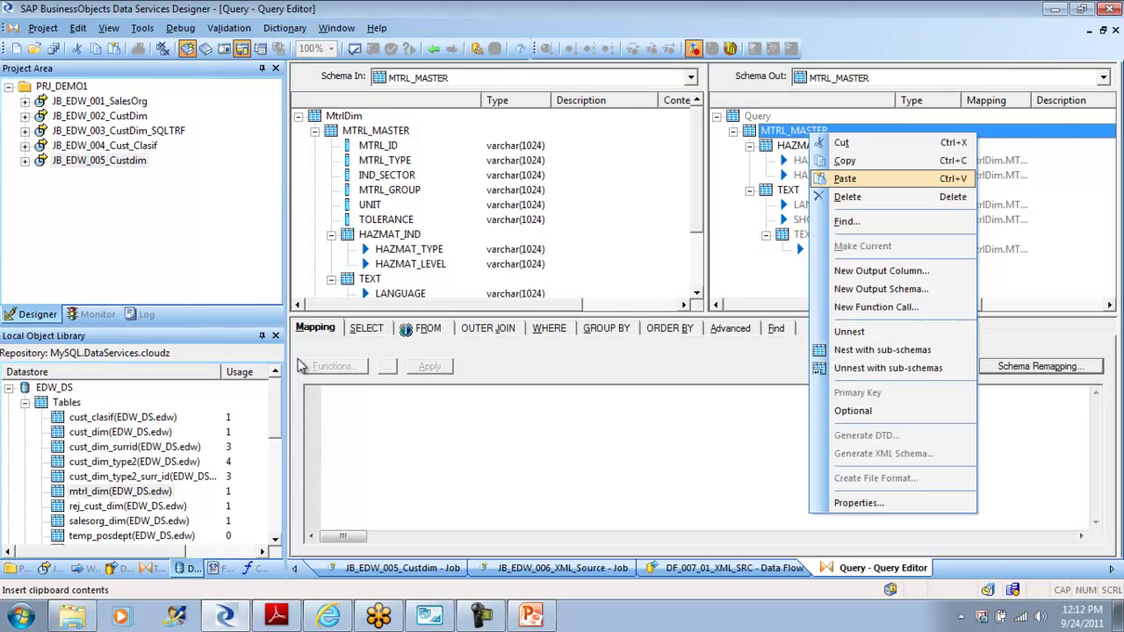
pyautogui.press('Return')
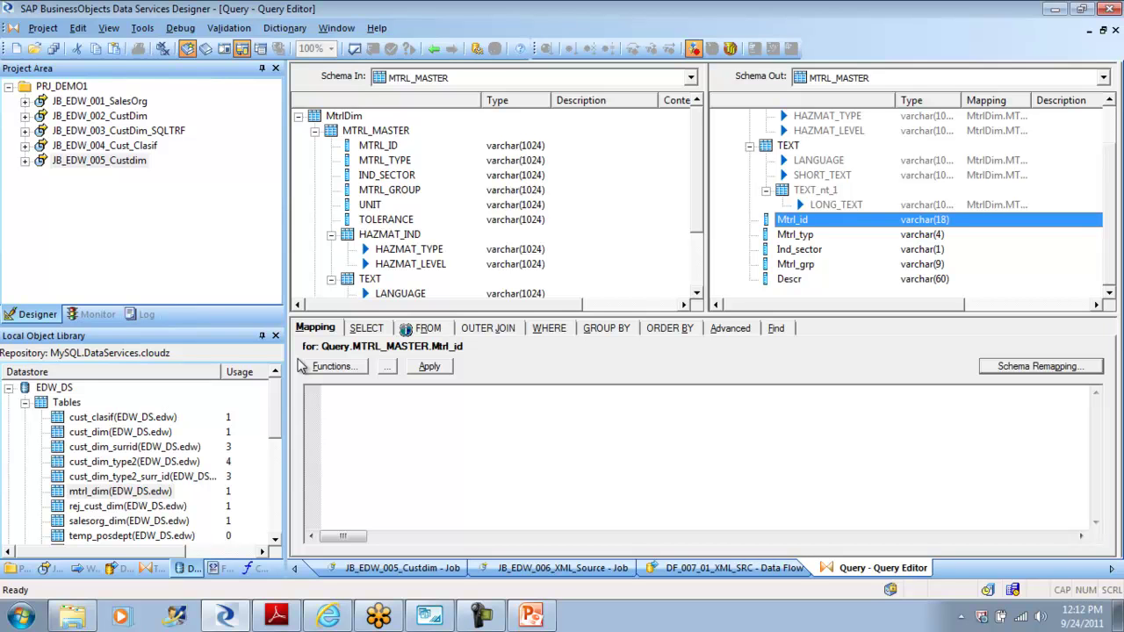
# Step: Delete the five pasted material columns Mtrl_id through Descr from the output
pyautogui.hotkey('shift', 'End')
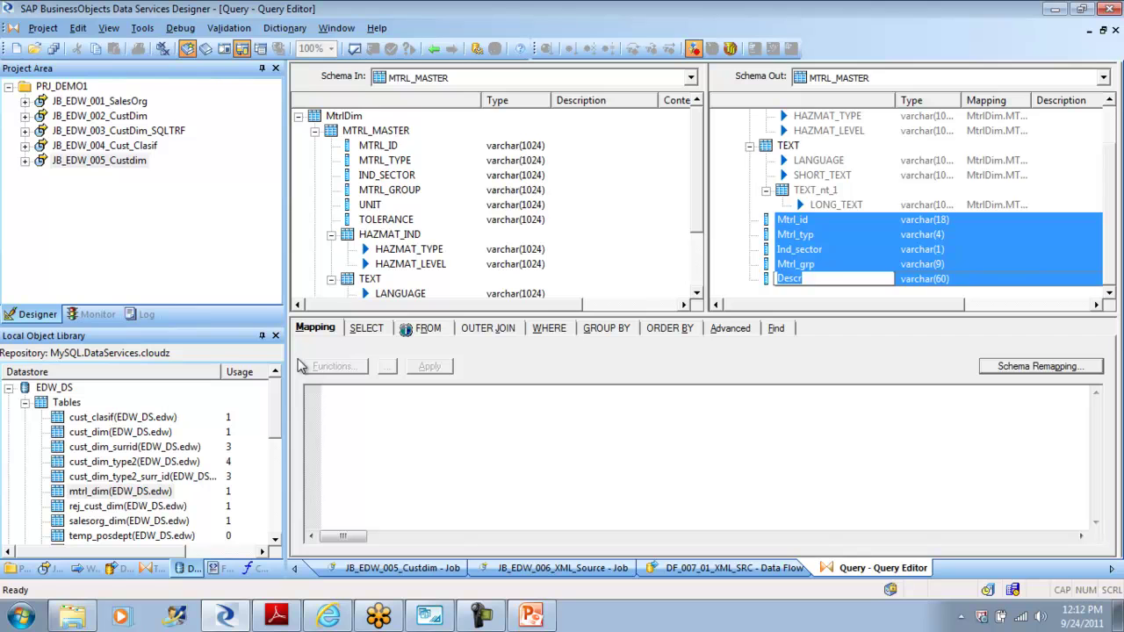
pyautogui.press('Return')
pyautogui.press('Up')
pyautogui.press('Up')
pyautogui.press('Up')
pyautogui.press('Up')
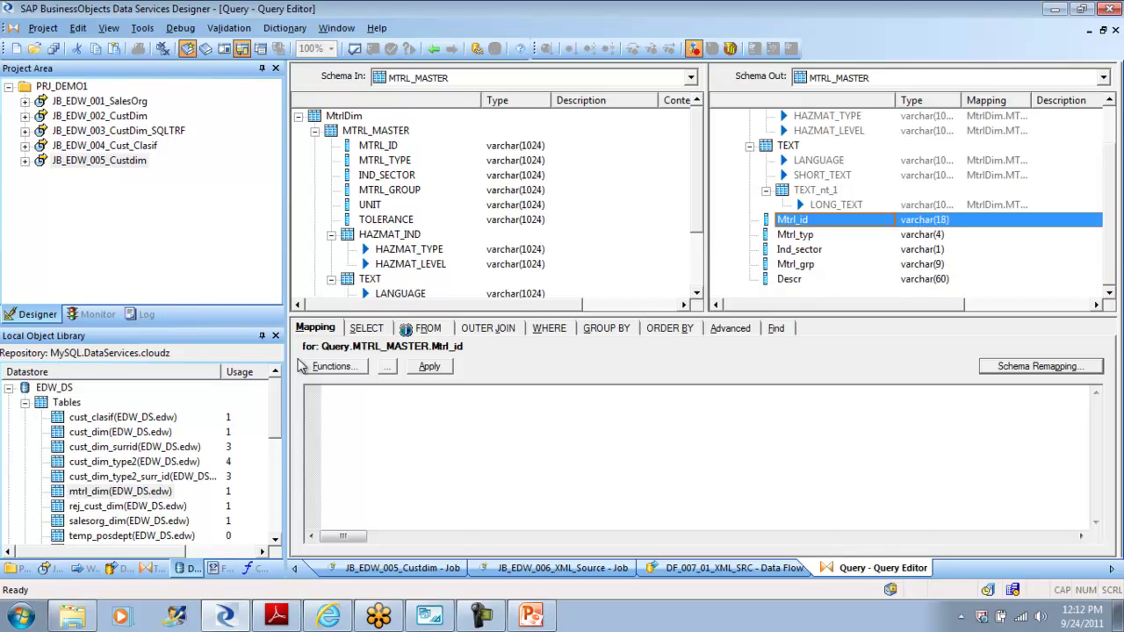
pyautogui.hotkey('shift', 'Down')
pyautogui.hotkey('shift', 'Down')
pyautogui.hotkey('shift', 'Down')
pyautogui.hotkey('shift', 'Down')
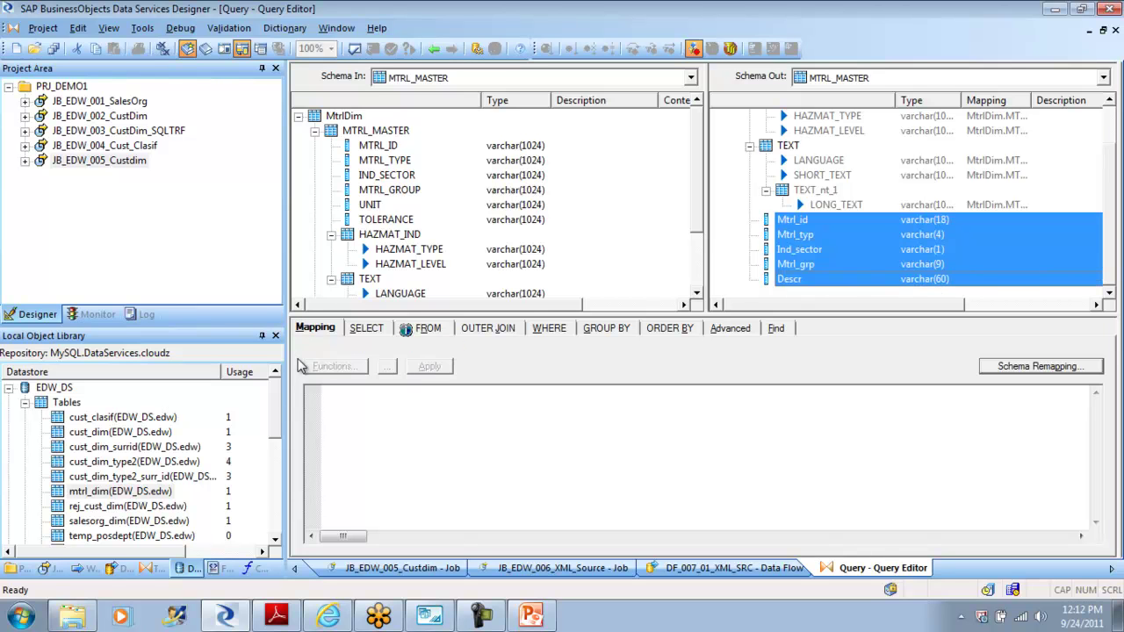
pyautogui.hotkey('shift', 'F10')
pyautogui.press('d')
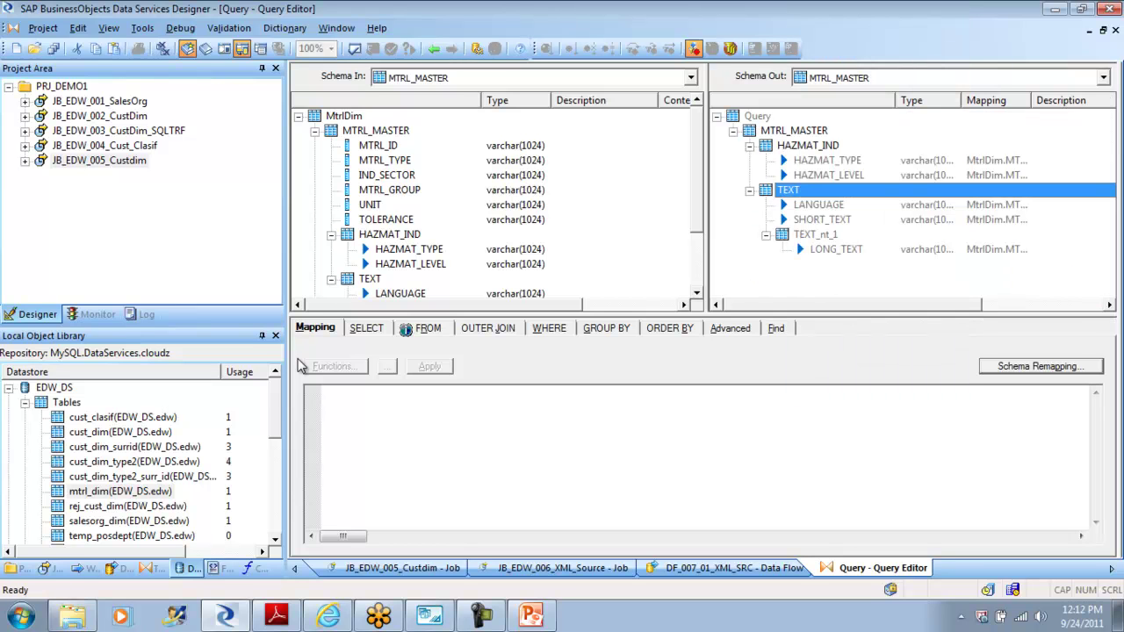
# Step: Make HAZMAT_IND the current output schema, then remove HAZMAT_IND from the output
pyautogui.press('Up')
pyautogui.press('Up')
pyautogui.press('Up')
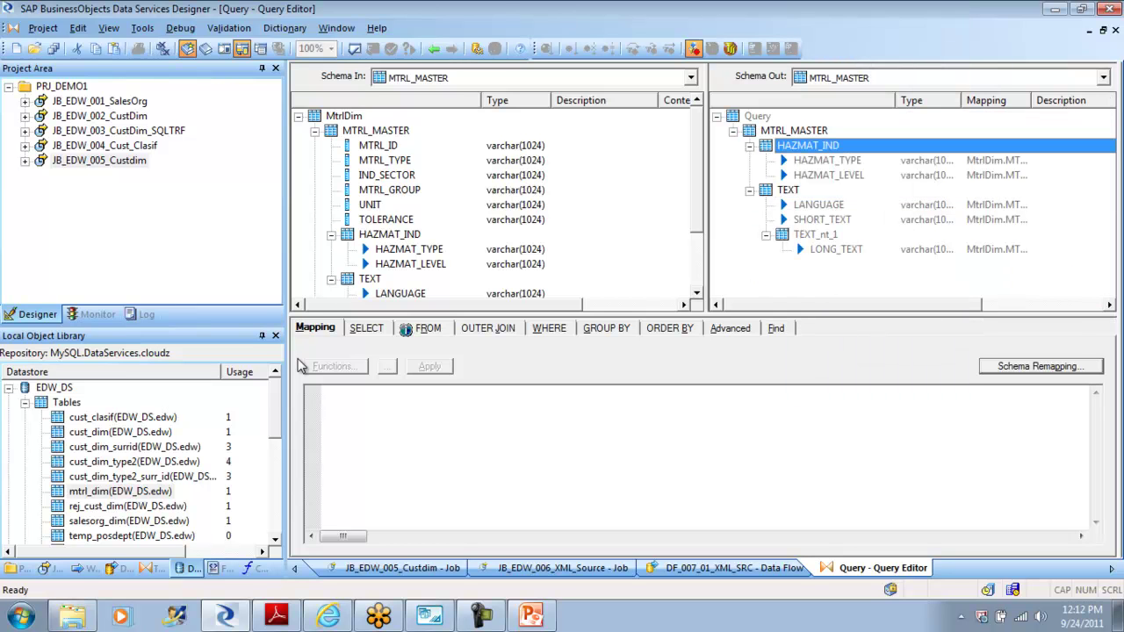
pyautogui.hotkey('shift', 'Down')
pyautogui.hotkey('shift', 'Down')
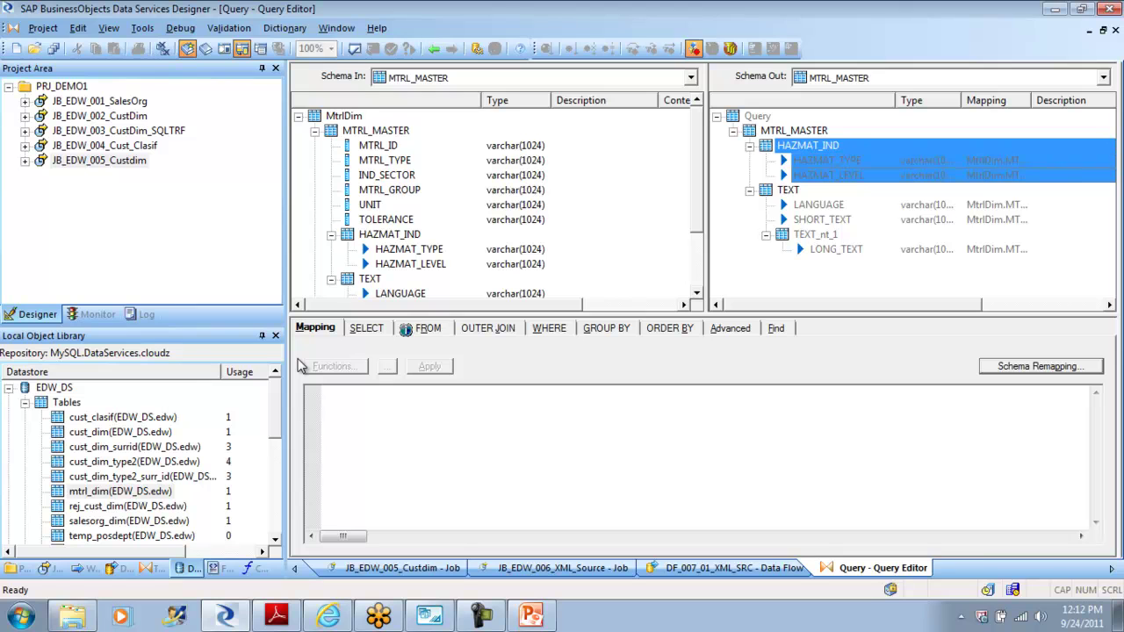
pyautogui.hotkey('shift', 'F10')
pyautogui.press('Escape')
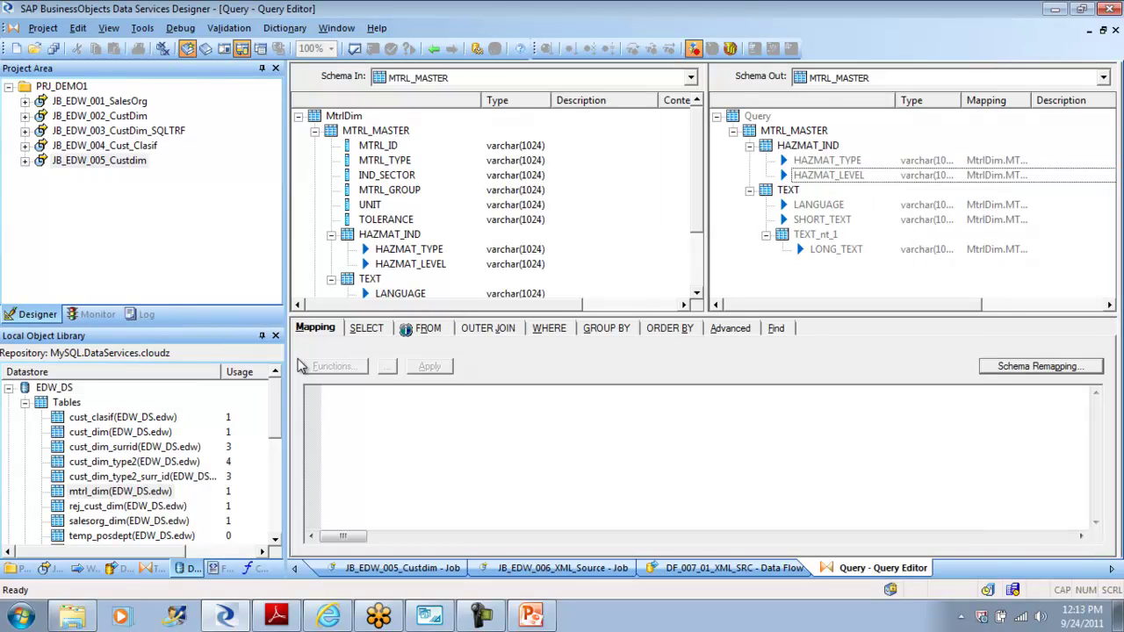
pyautogui.press('Left')
pyautogui.press('Left')
pyautogui.hotkey('shift', 'F10')
pyautogui.press('Down')
pyautogui.press('Down')
pyautogui.press('Down')
pyautogui.press('Down')
pyautogui.press('Return')
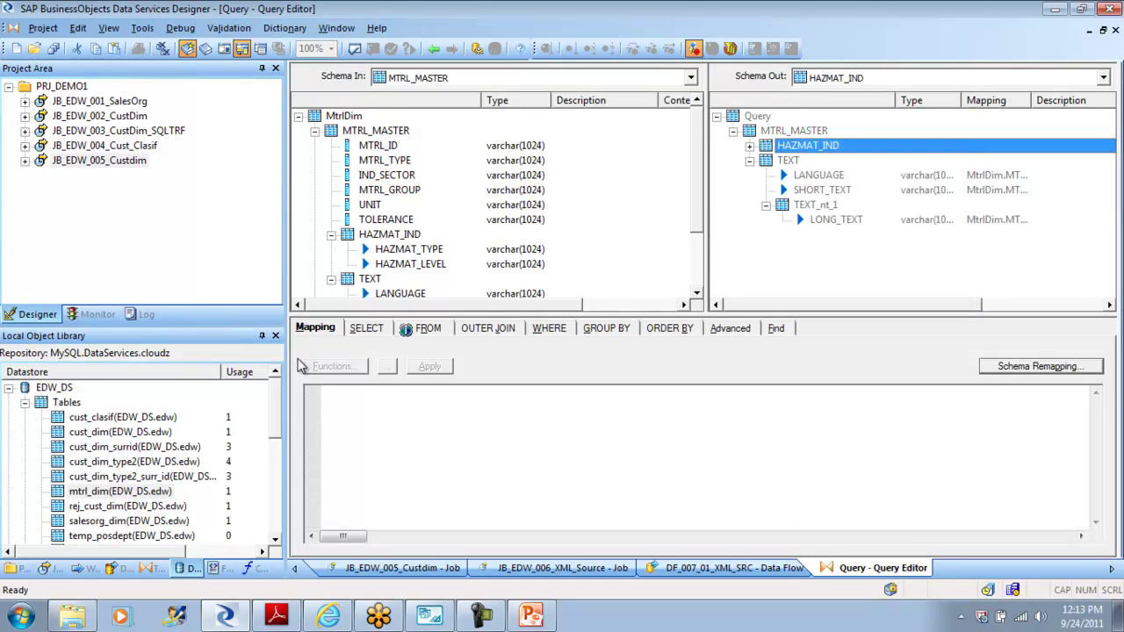
pyautogui.press('Right')
pyautogui.hotkey('shift', 'F10')
pyautogui.press('Down')
pyautogui.press('Down')
pyautogui.press('Return')
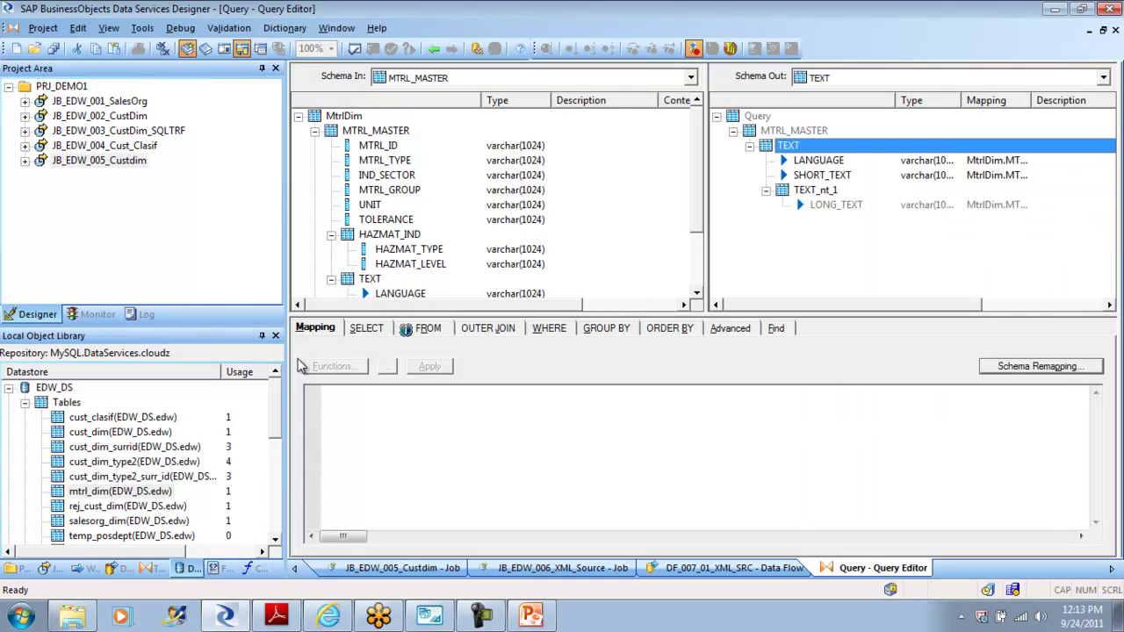
# Step: Paste the cut columns Mtrl_id through Descr under MTRL_MASTER
pyautogui.press('Up')
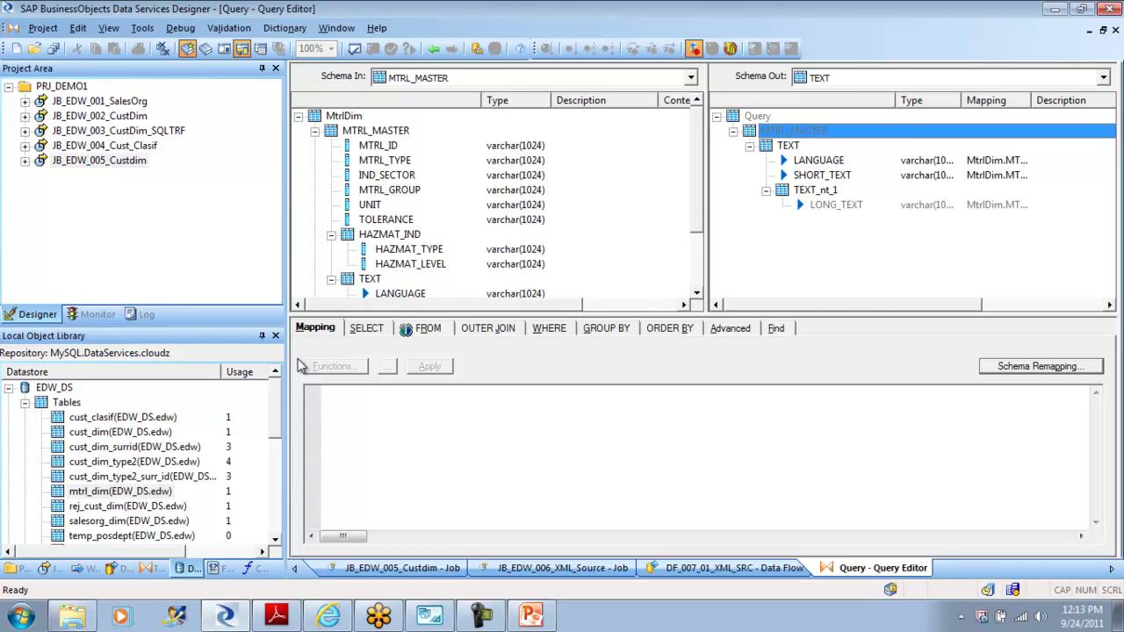
pyautogui.press('Left')
pyautogui.hotkey('shift', 'F10')
pyautogui.press('Down')
pyautogui.press('Down')
pyautogui.press('Down')
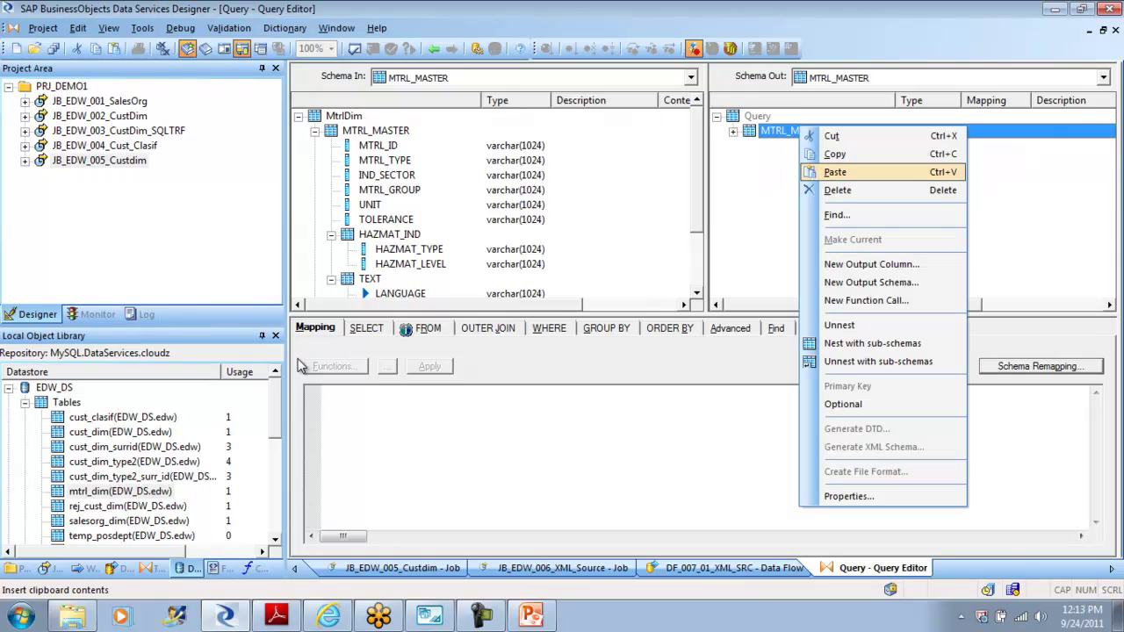
pyautogui.press('Return')
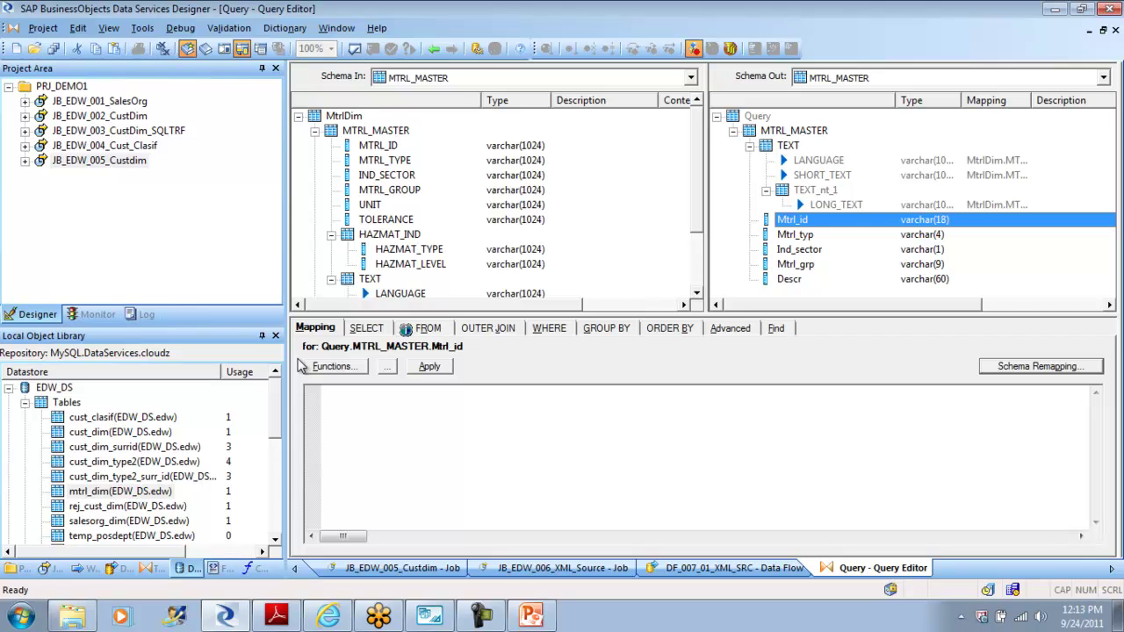
# Step: Remove the five pasted material columns from MTRL_MASTER again
pyautogui.hotkey('shift', 'End')
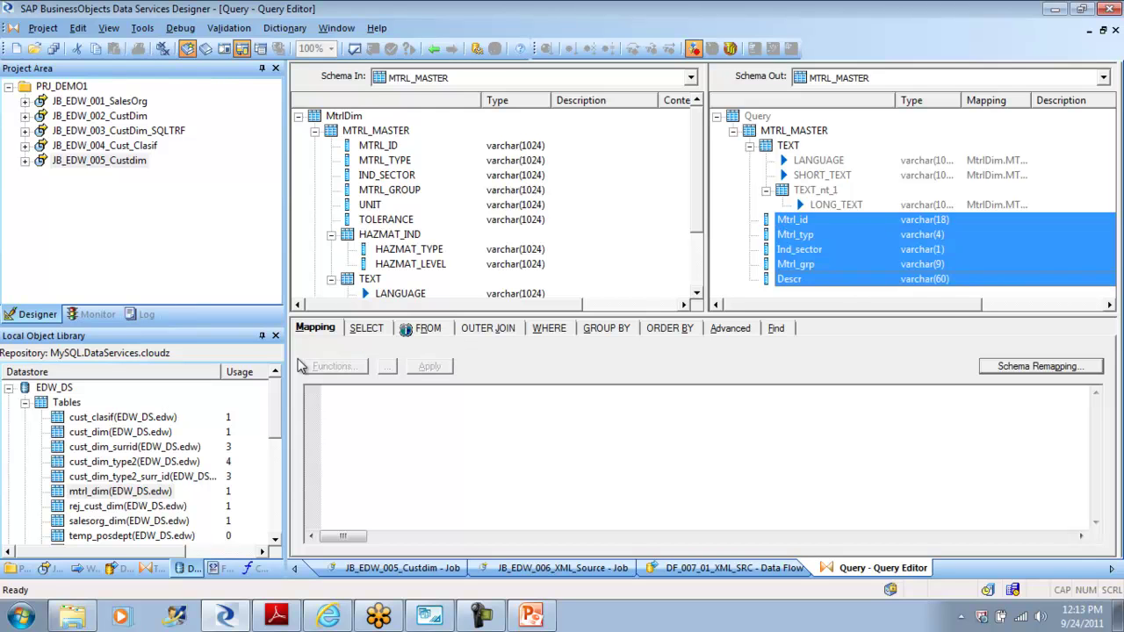
pyautogui.hotkey('shift', 'F10')
pyautogui.press('Down')
pyautogui.press('Down')
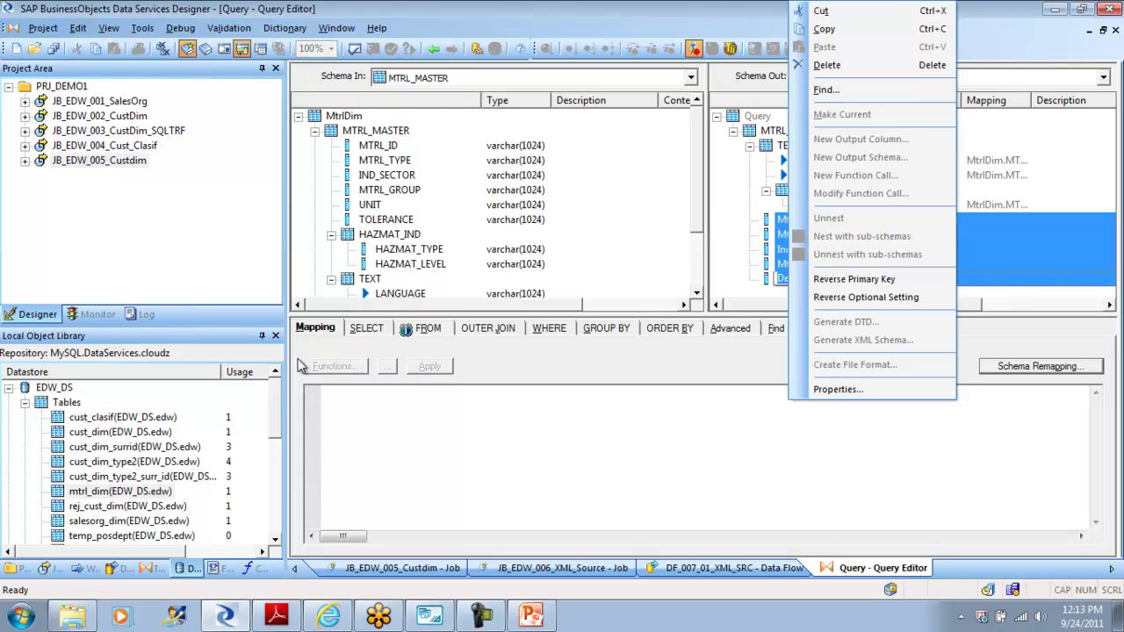
pyautogui.press('Return')
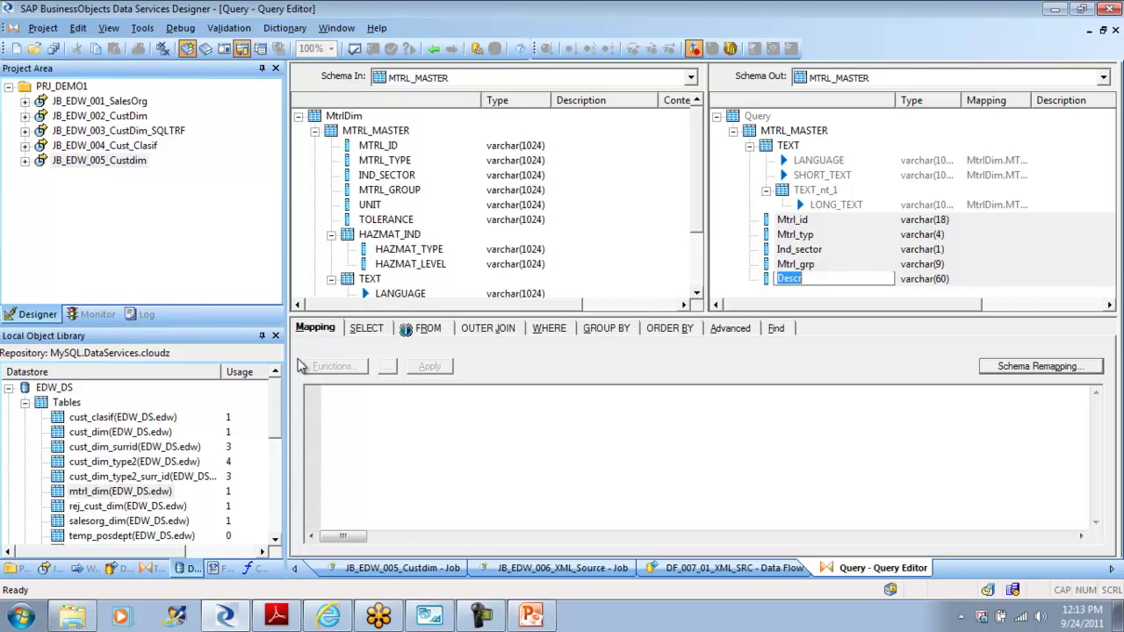
pyautogui.press('Escape')
pyautogui.press('Up')
pyautogui.press('Up')
pyautogui.press('Up')
pyautogui.press('Up')
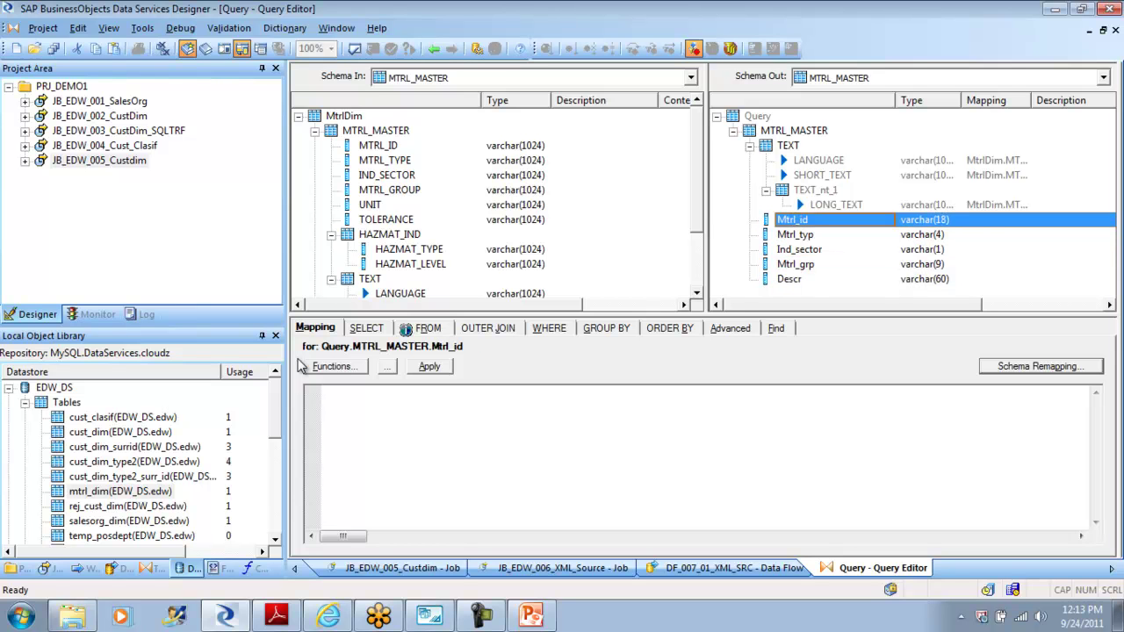
pyautogui.hotkey('shift', 'Down')
pyautogui.hotkey('shift', 'Down')
pyautogui.hotkey('shift', 'Down')
pyautogui.hotkey('shift', 'Down')
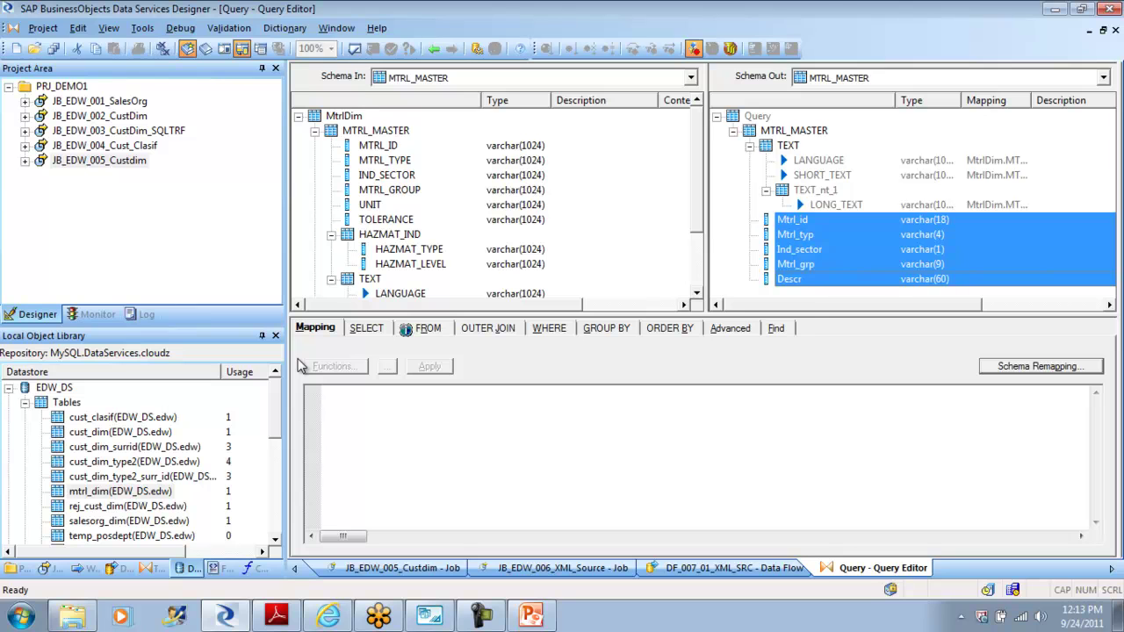
pyautogui.hotkey('shift', 'F10')
pyautogui.press('Down')
pyautogui.press('Down')
pyautogui.press('Down')
pyautogui.press('Down')
pyautogui.press('Down')
pyautogui.press('Up')
pyautogui.press('Return')
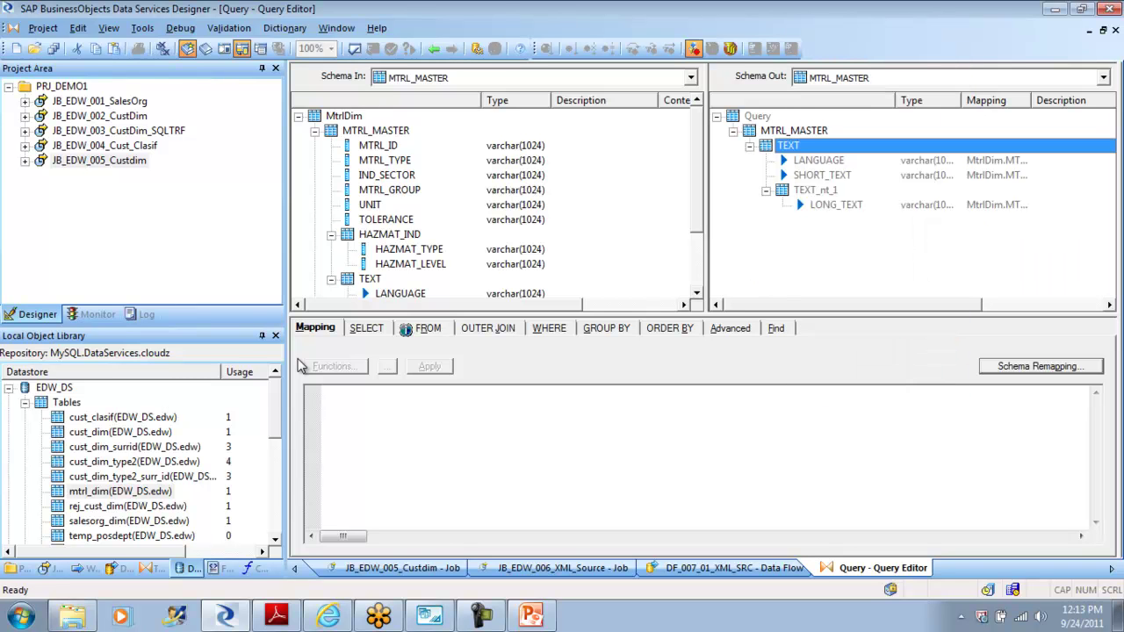
# Step: Make TEXT the current output schema and paste the five columns under it
pyautogui.hotkey('shift', 'F10')
pyautogui.press('Down')
pyautogui.press('Down')
pyautogui.press('Down')
pyautogui.press('Down')
pyautogui.press('Down')
pyautogui.press('Down')
pyautogui.press('Return')
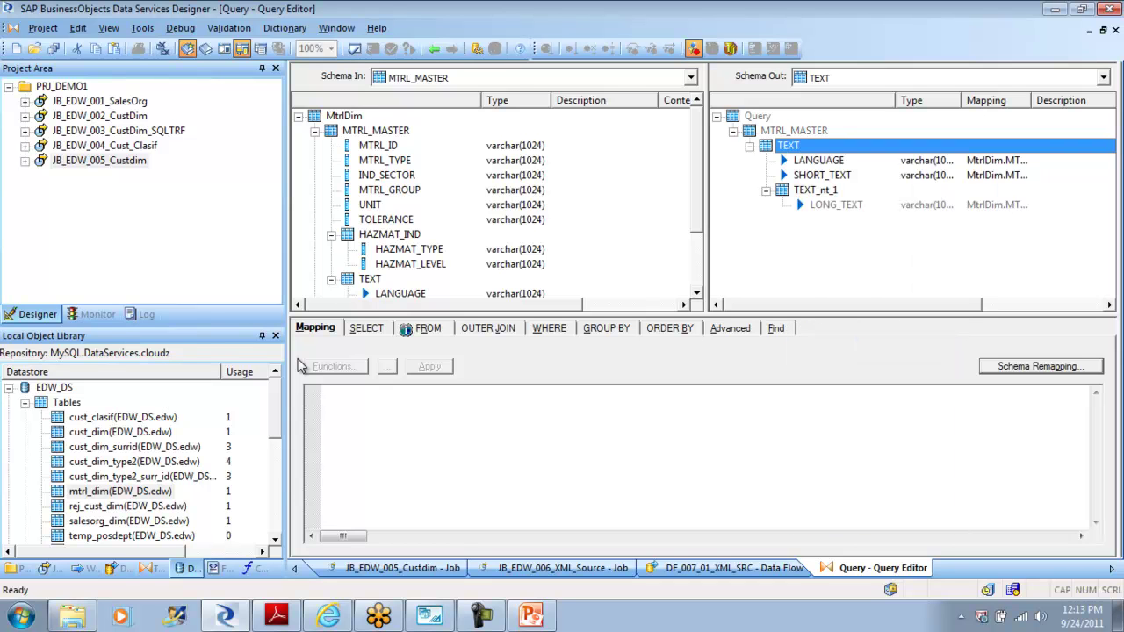
pyautogui.hotkey('shift', 'F10')
pyautogui.press('Down')
pyautogui.press('Down')
pyautogui.press('Down')
pyautogui.press('Down')
pyautogui.press('Up')
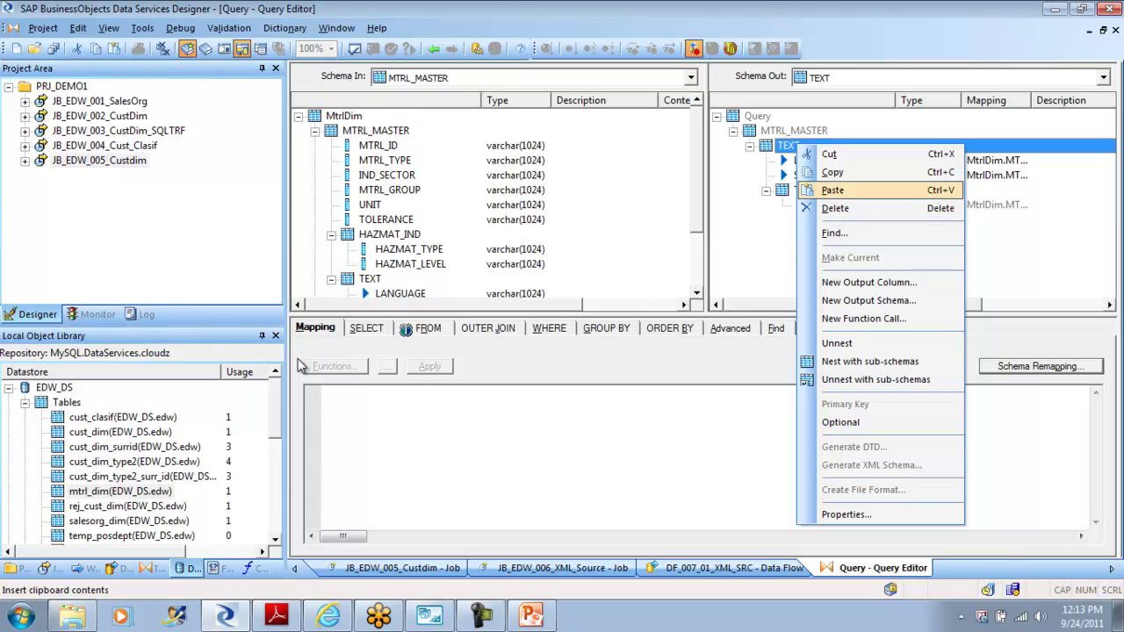
pyautogui.press('Return')
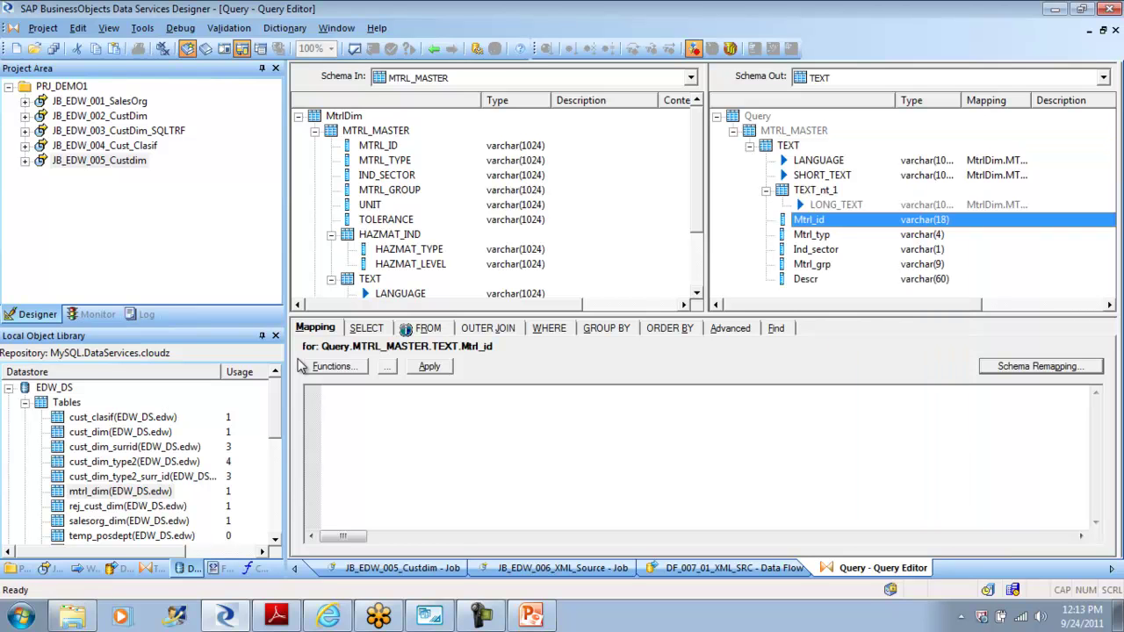
# Step: Delete the five columns that landed at the top of TEXT
pyautogui.hotkey('shift', 'Down')
pyautogui.hotkey('shift', 'Down')
pyautogui.hotkey('shift', 'Down')
pyautogui.hotkey('shift', 'Down')
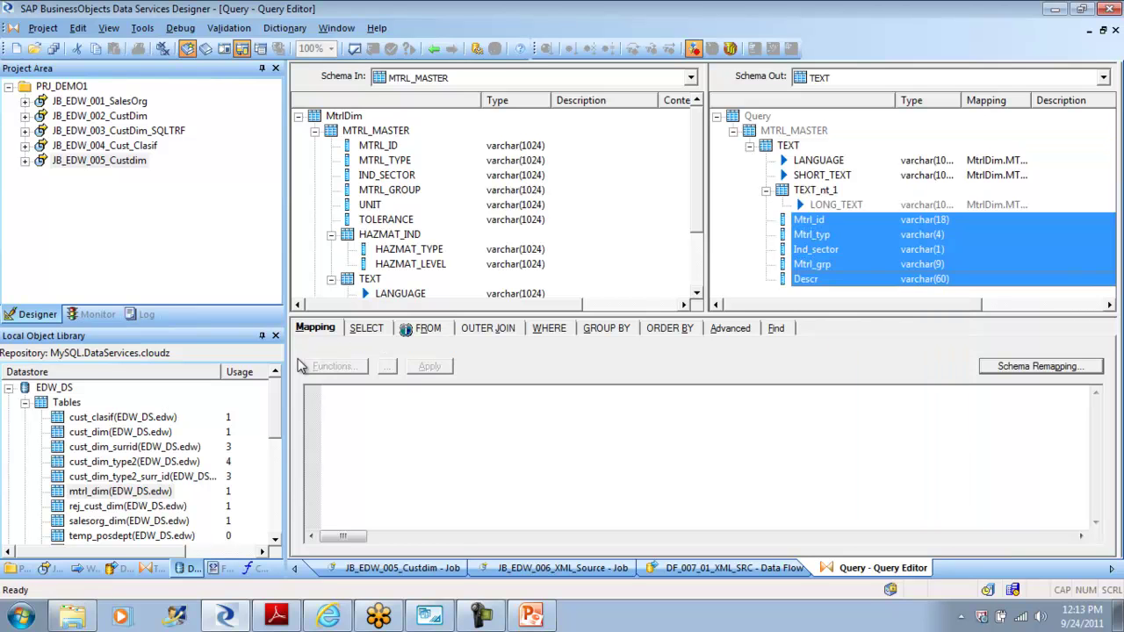
pyautogui.hotkey('shift', 'F10')
pyautogui.press('Down')
pyautogui.press('Down')
pyautogui.press('Down')
pyautogui.press('Down')
pyautogui.press('Down')
pyautogui.press('Up')
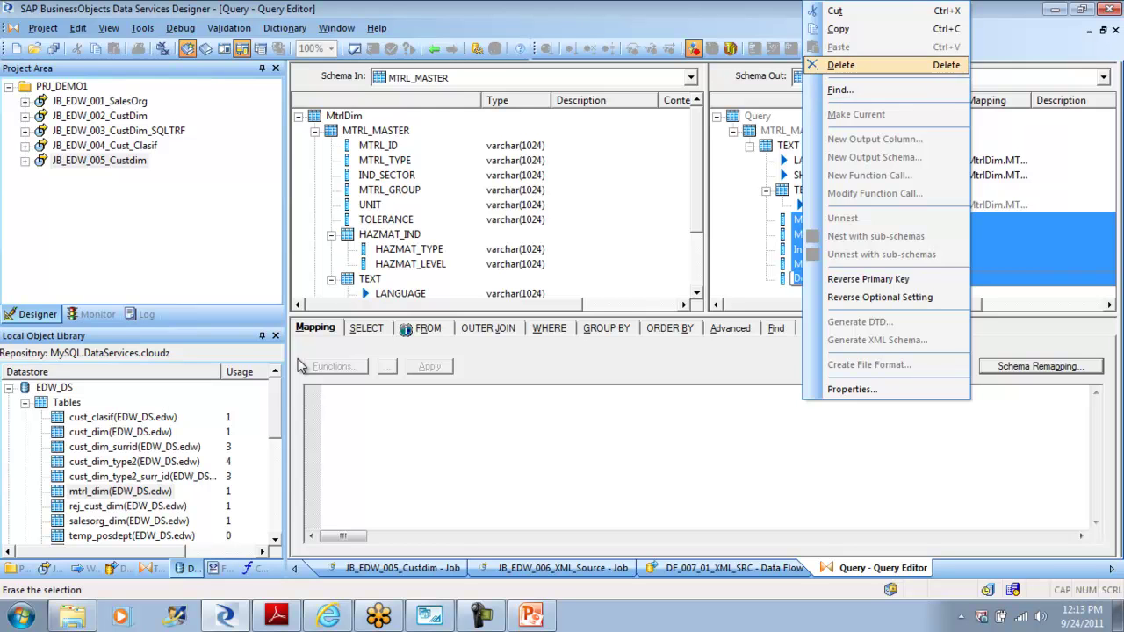
pyautogui.press('Return')
pyautogui.press('Escape')
pyautogui.press('Up')
pyautogui.press('Up')
pyautogui.press('Up')
pyautogui.press('Up')
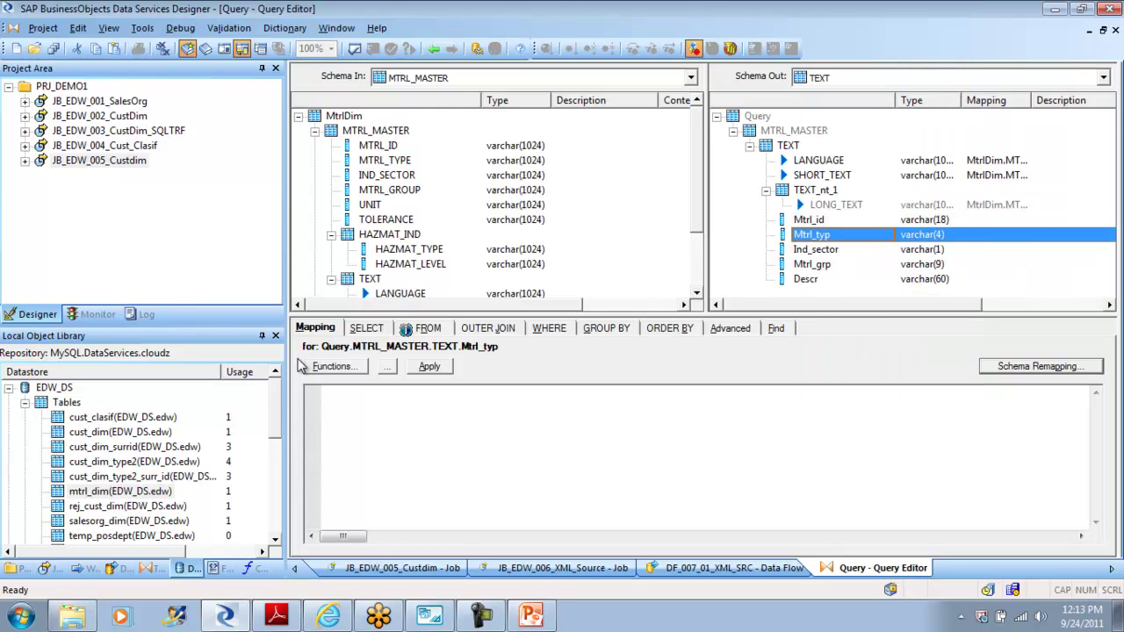
pyautogui.hotkey('shift', 'Down')
pyautogui.hotkey('shift', 'Down')
pyautogui.hotkey('shift', 'Down')
pyautogui.hotkey('shift', 'Down')
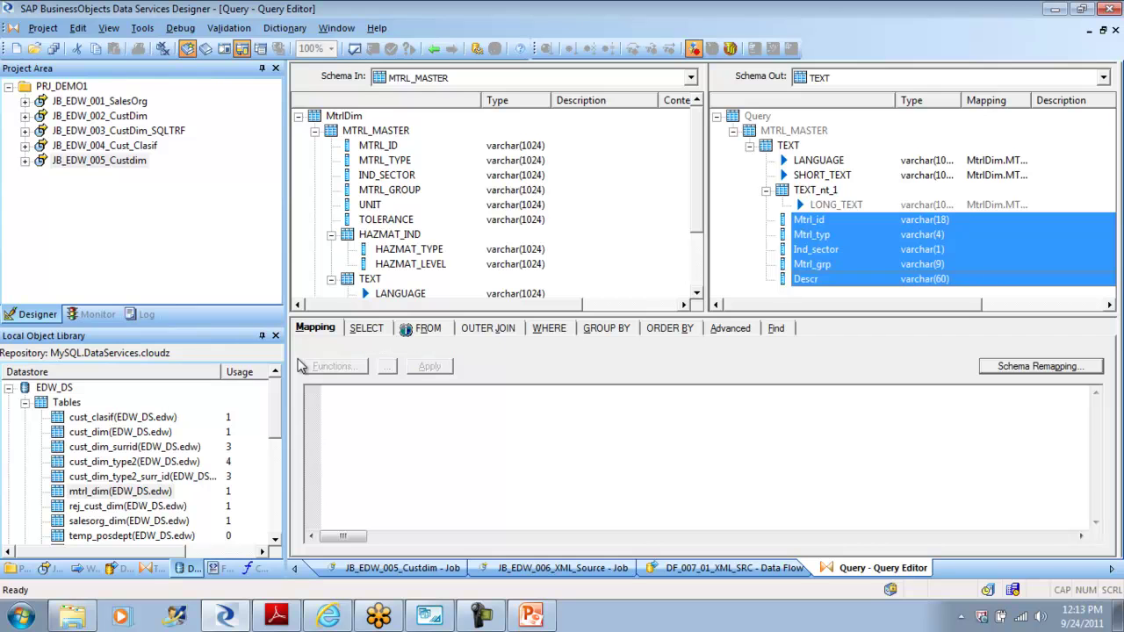
pyautogui.hotkey('shift', 'F10')
pyautogui.press('Up')
pyautogui.press('Return')
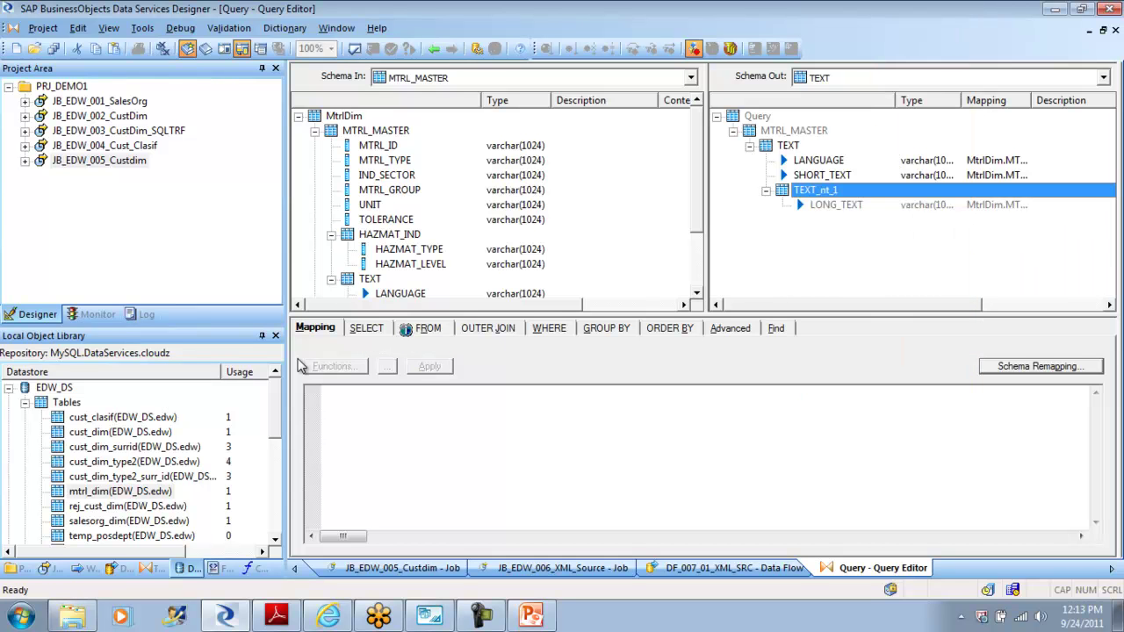
# Step: Paste the five material columns into TEXT, inserted above LANGUAGE
pyautogui.press('Up')
pyautogui.press('Up')
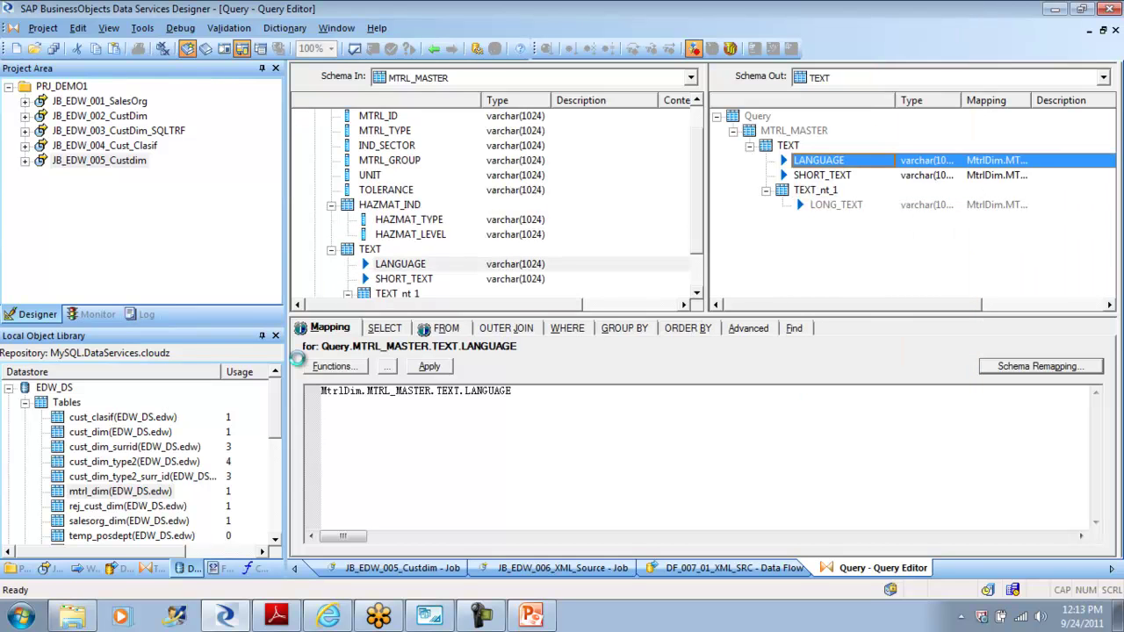
pyautogui.hotkey('shift', 'F10')
pyautogui.press('Down')
pyautogui.press('Down')
pyautogui.press('Down')
pyautogui.press('Down')
pyautogui.press('Up')
pyautogui.press('Return')
pyautogui.press('Down')
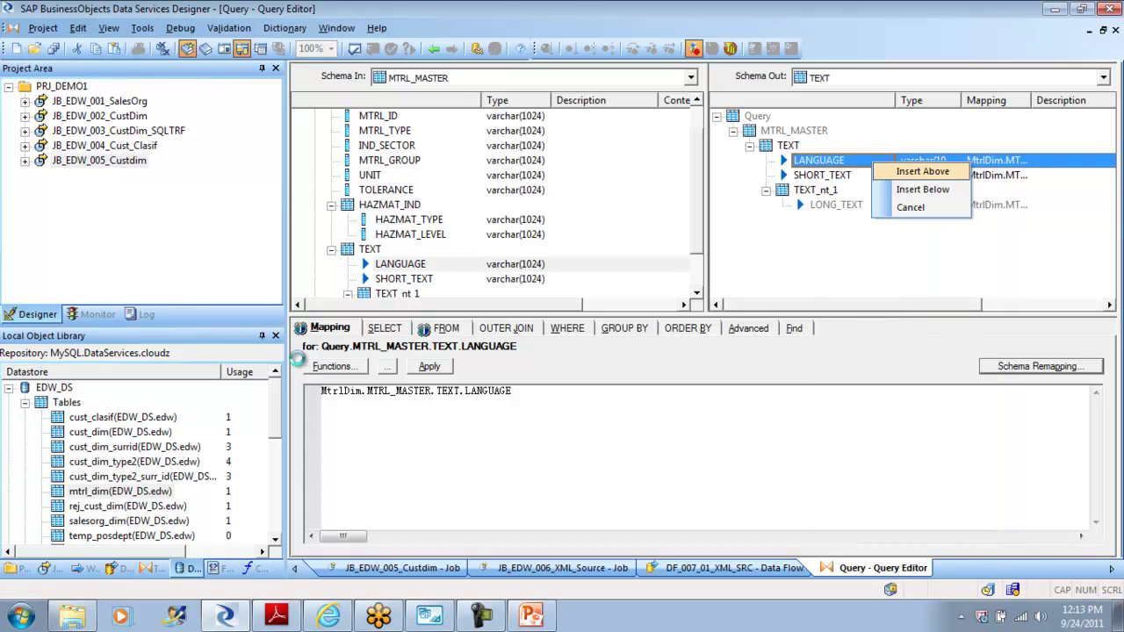
pyautogui.press('Return')
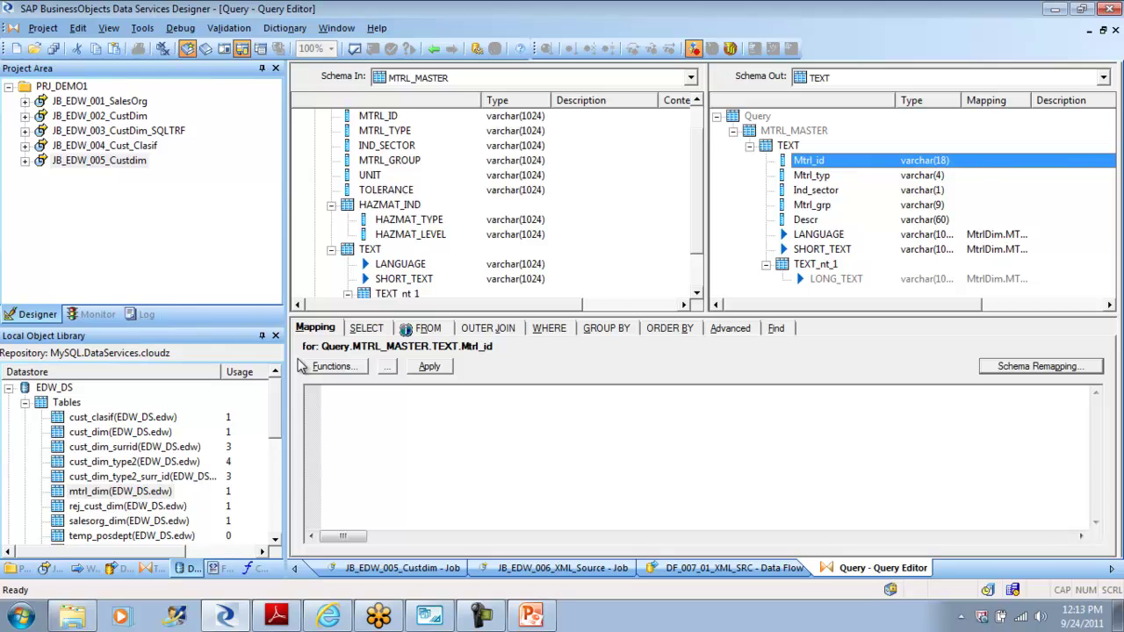
# Step: Delete LANGUAGE, SHORT_TEXT and TEXT_nt_1 from TEXT
pyautogui.press('Down')
pyautogui.press('Down')
pyautogui.press('Down')
pyautogui.press('Down')
pyautogui.press('Down')
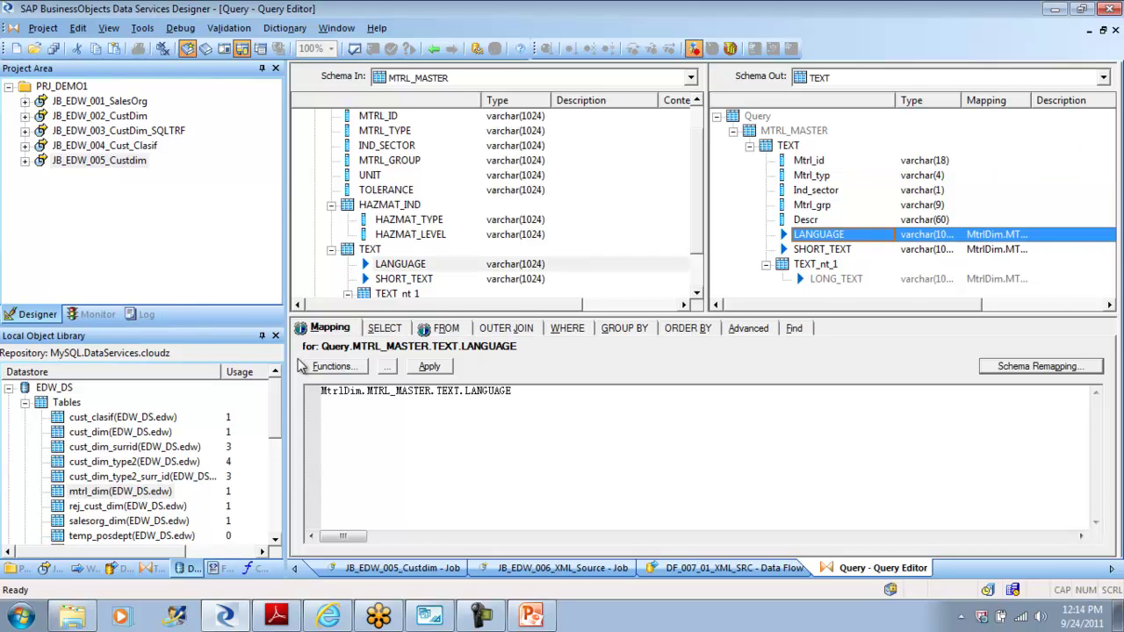
pyautogui.hotkey('shift', 'Down')
pyautogui.hotkey('shift', 'F10')
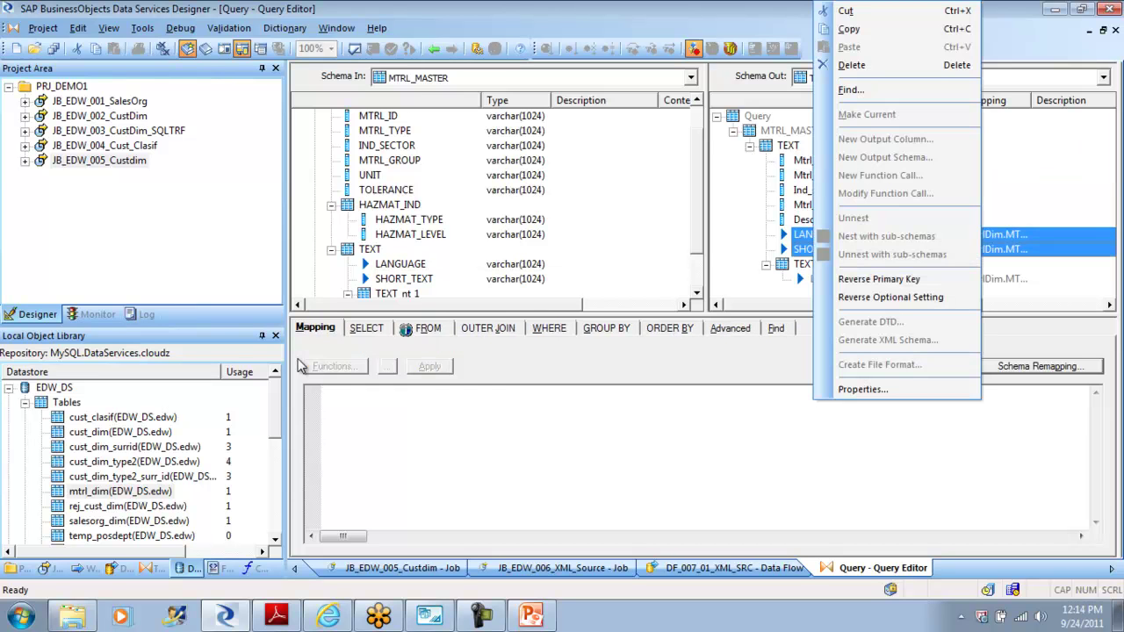
pyautogui.press('Escape')
pyautogui.hotkey('shift', 'Down')
pyautogui.hotkey('shift', 'F10')
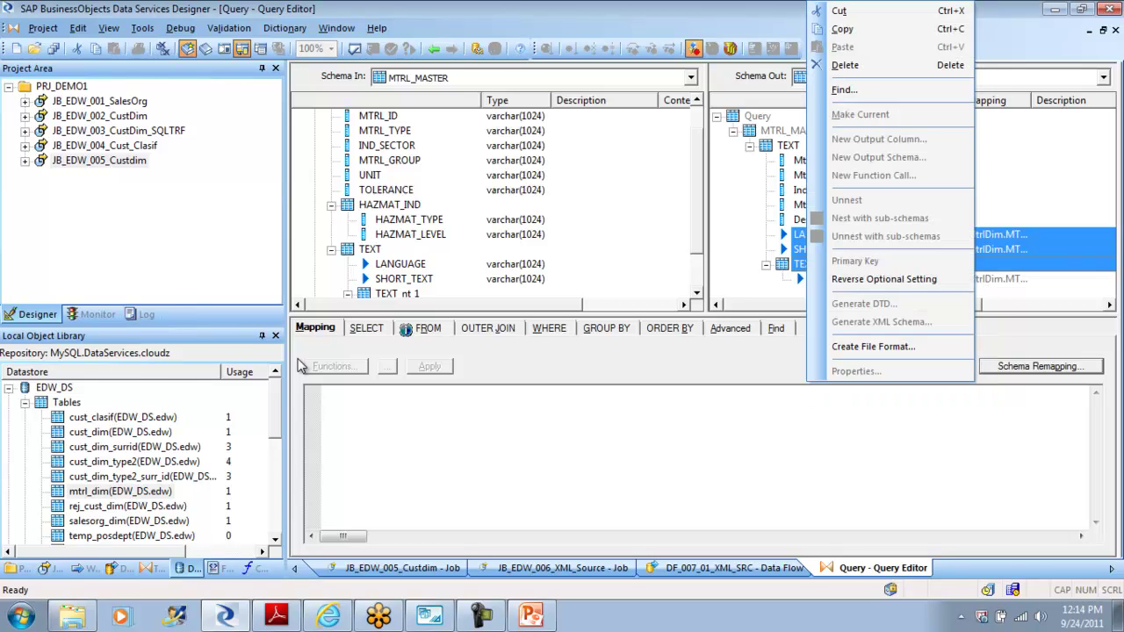
pyautogui.press('d')
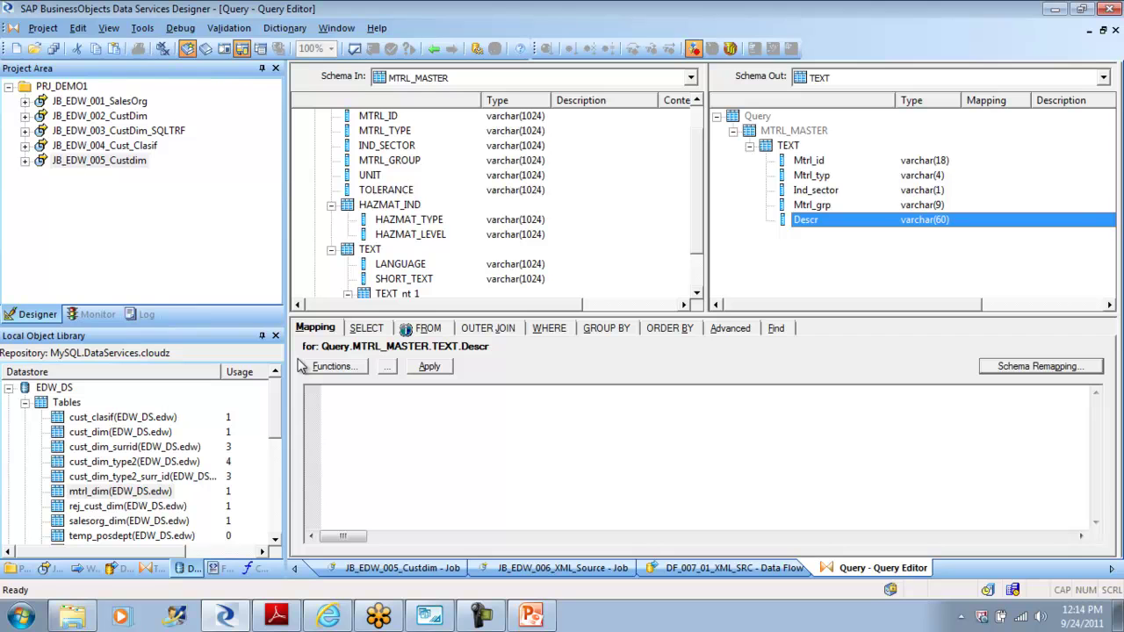
# Step: Map Descr from SHORT_TEXT, and Mtrl_id, Mtrl_typ, Ind_sector, Mtrl_grp from their MtrlDim fields
pyautogui.moveTo(404, 278); pyautogui.dragTo(805, 219)
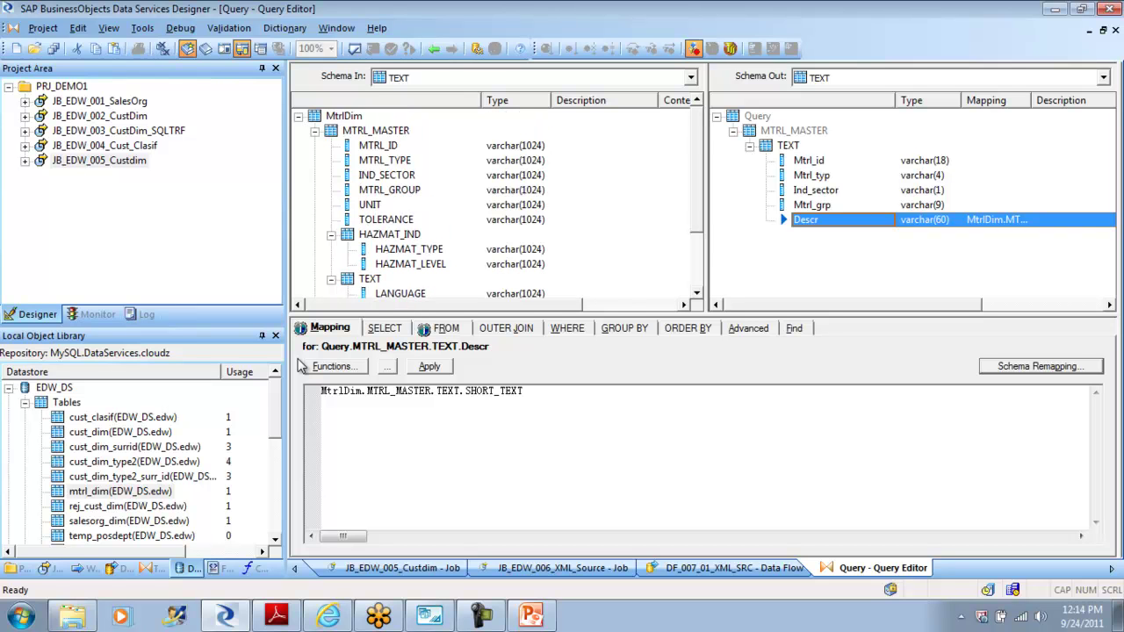
pyautogui.click(378, 145)
pyautogui.moveTo(378, 146); pyautogui.dragTo(809, 161)
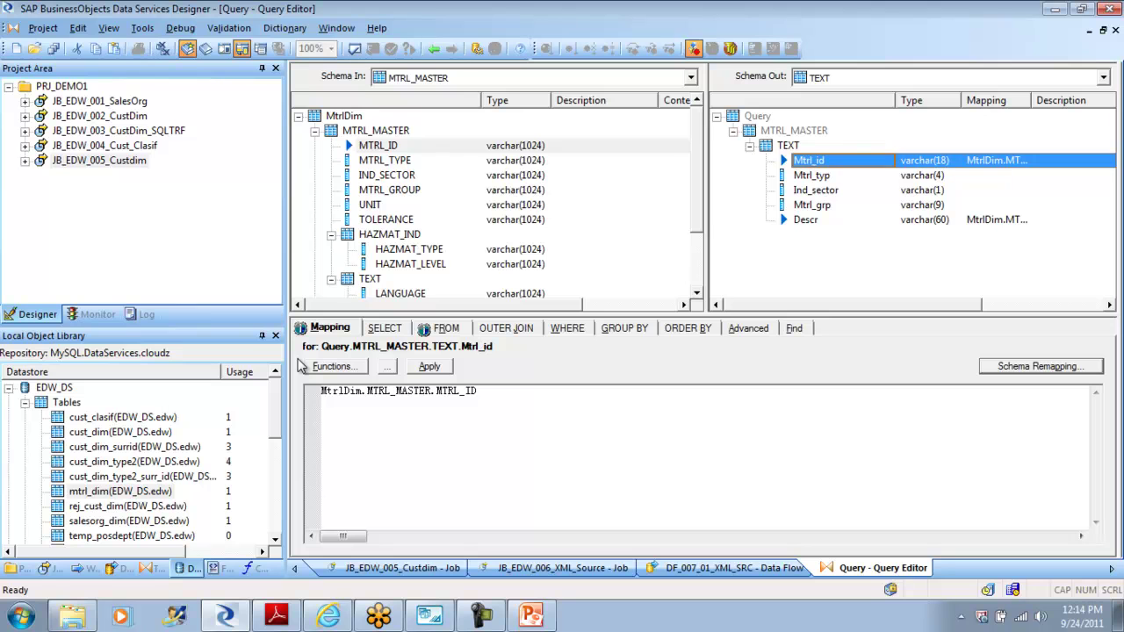
pyautogui.click(385, 159)
pyautogui.moveTo(384, 160); pyautogui.dragTo(812, 175)
pyautogui.moveTo(387, 175)
pyautogui.mouseDown()
pyautogui.moveTo(614, 181)
pyautogui.moveTo(812, 205)
pyautogui.moveTo(816, 189)
pyautogui.mouseUp()
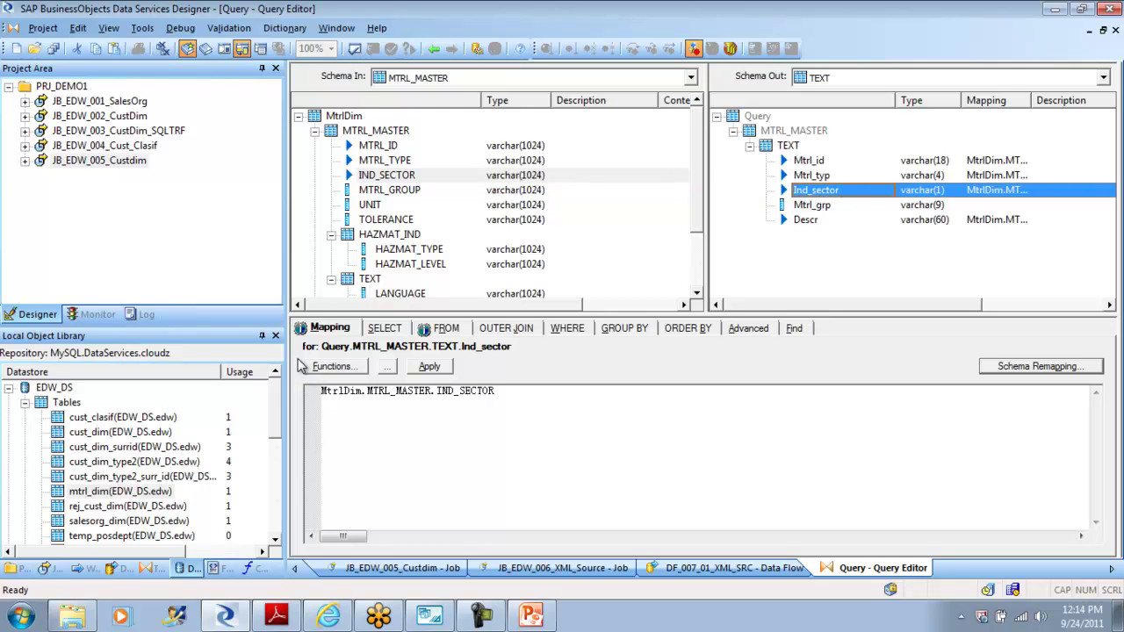
pyautogui.moveTo(389, 190); pyautogui.dragTo(812, 204)
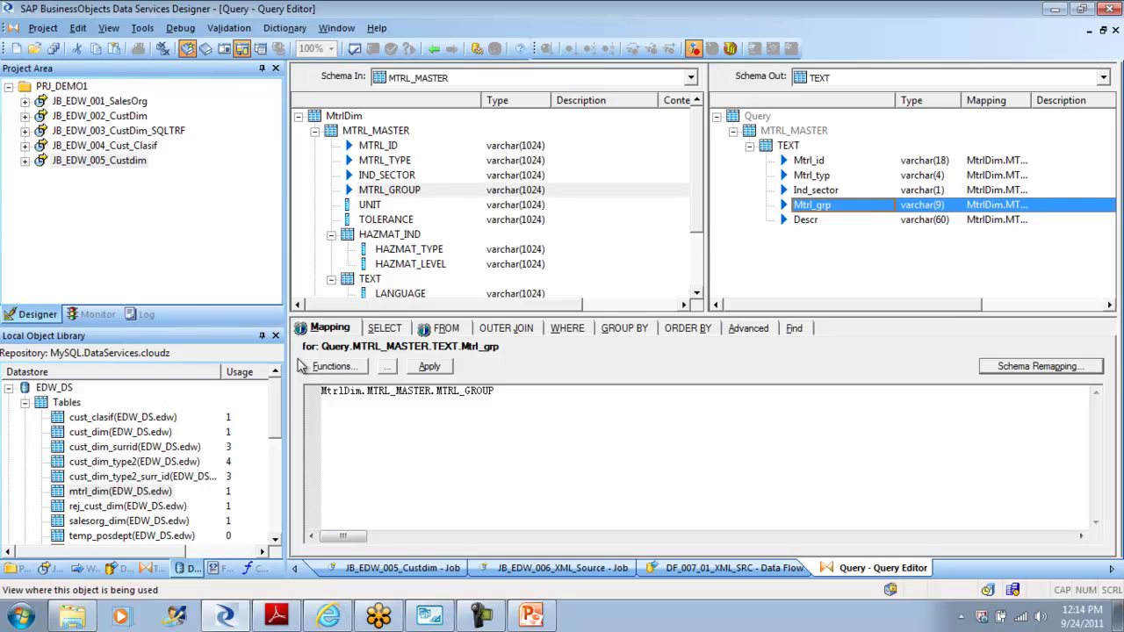
pyautogui.click(434, 48)
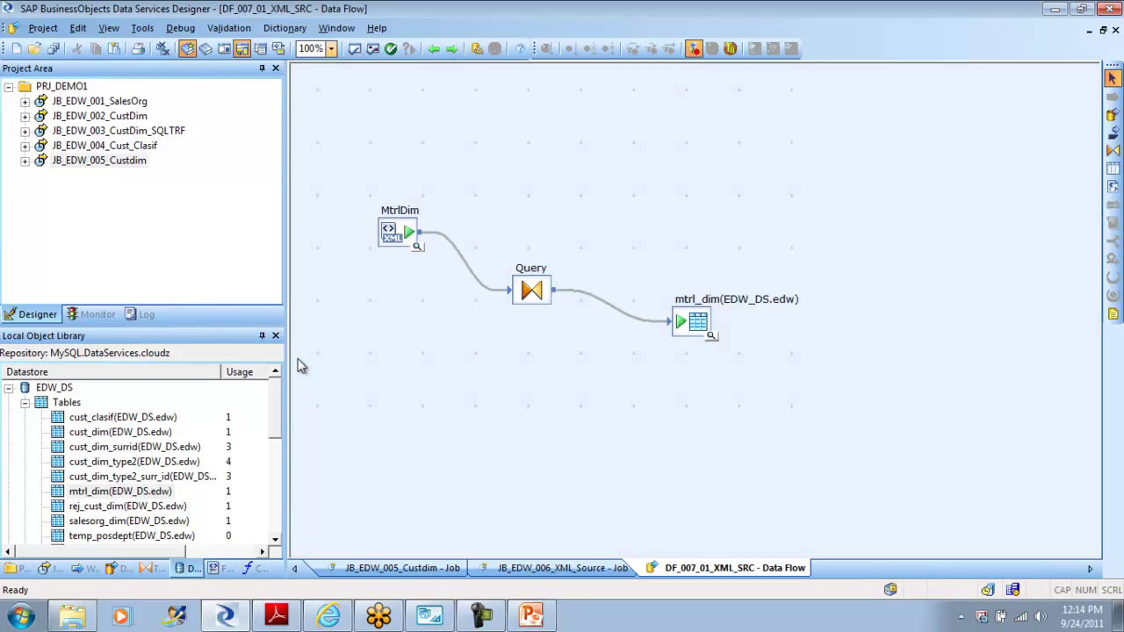
pyautogui.click(373, 48)
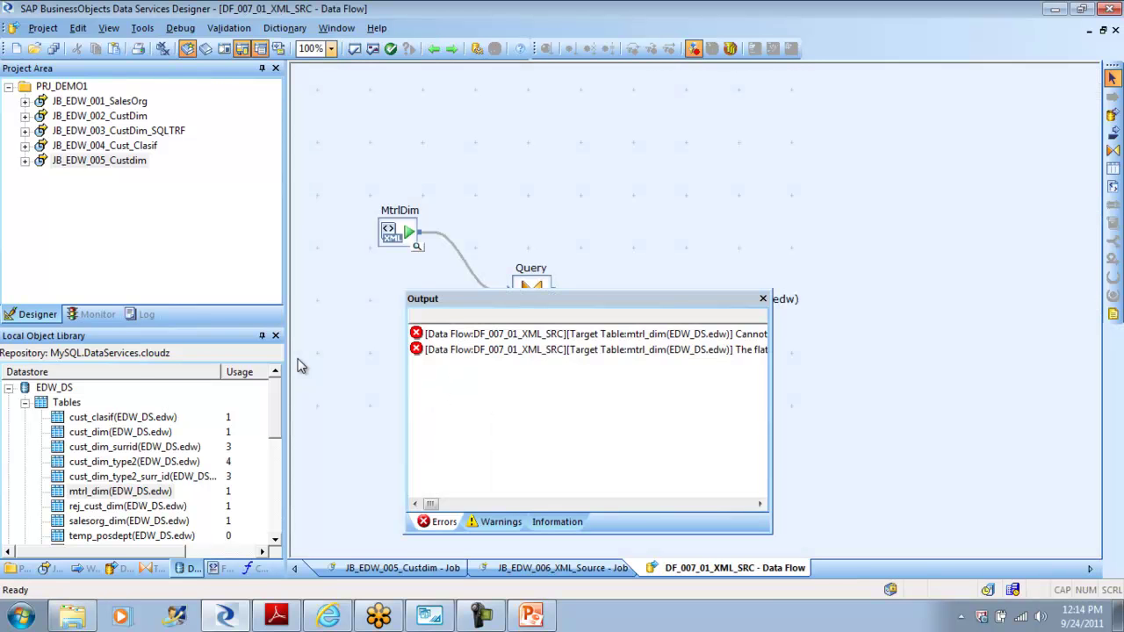
pyautogui.moveTo(430, 504)
pyautogui.mouseDown()
pyautogui.moveTo(453, 504)
pyautogui.moveTo(430, 505)
pyautogui.mouseUp()
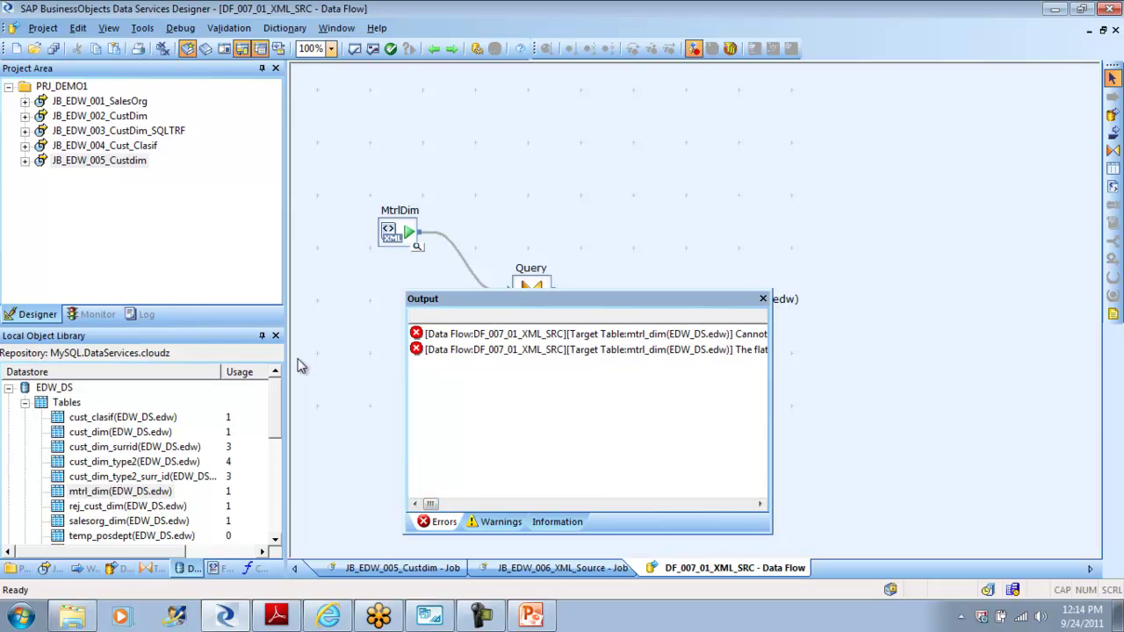
pyautogui.click(762, 299)
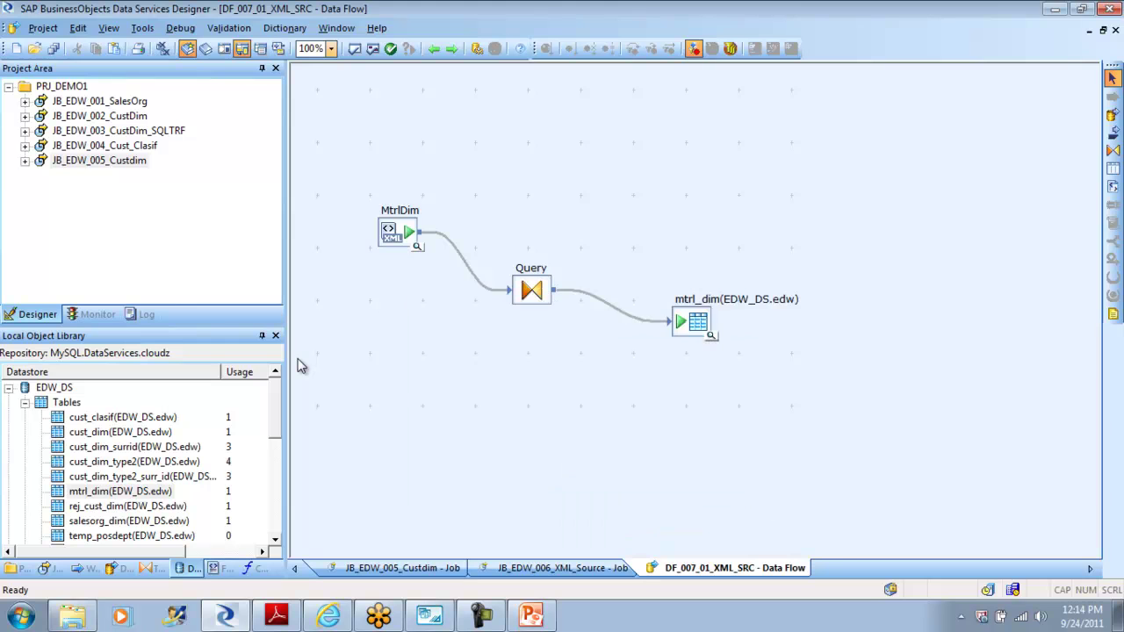
# Step: Review mtrl_dim's MTRL_MASTER input schema and loading options, then move it lower-left on the canvas
pyautogui.doubleClick(694, 322)
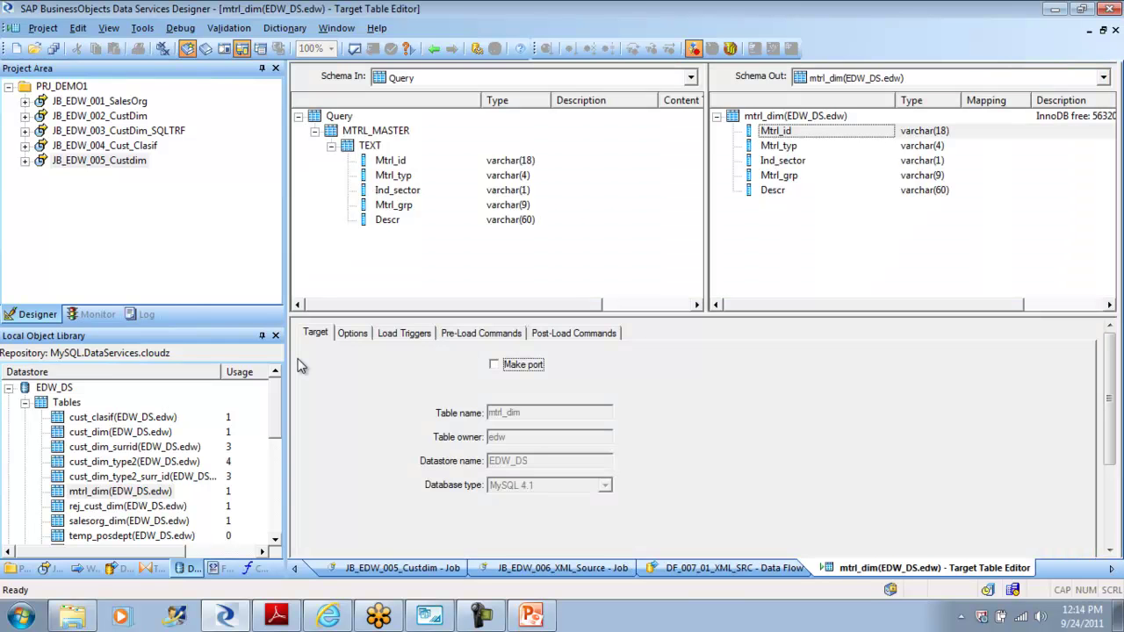
pyautogui.click(376, 131)
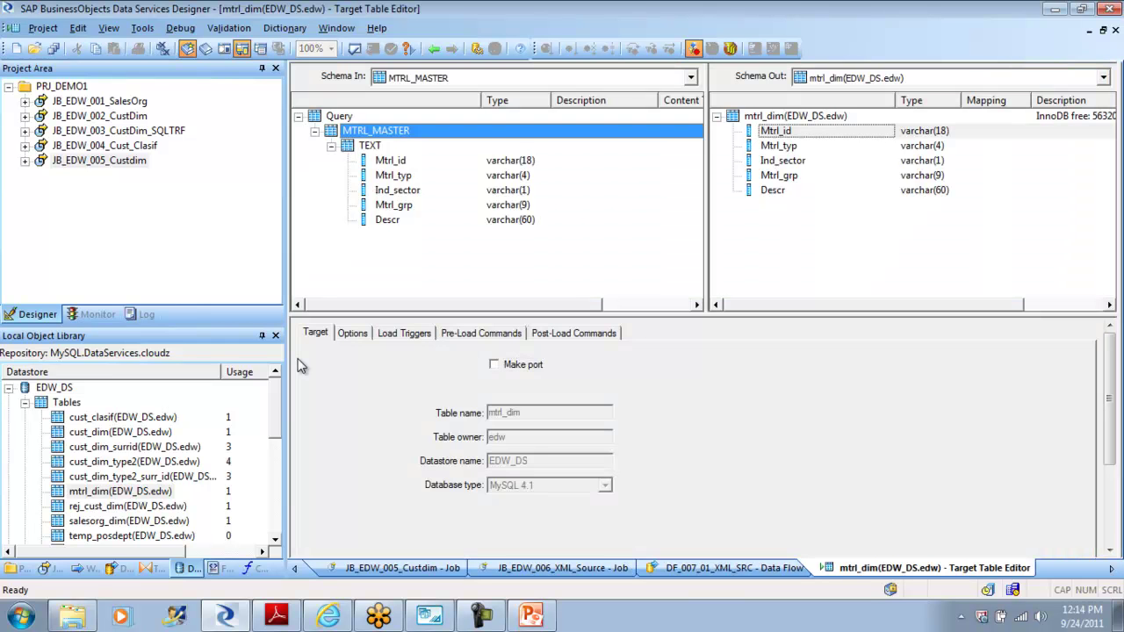
pyautogui.click(352, 333)
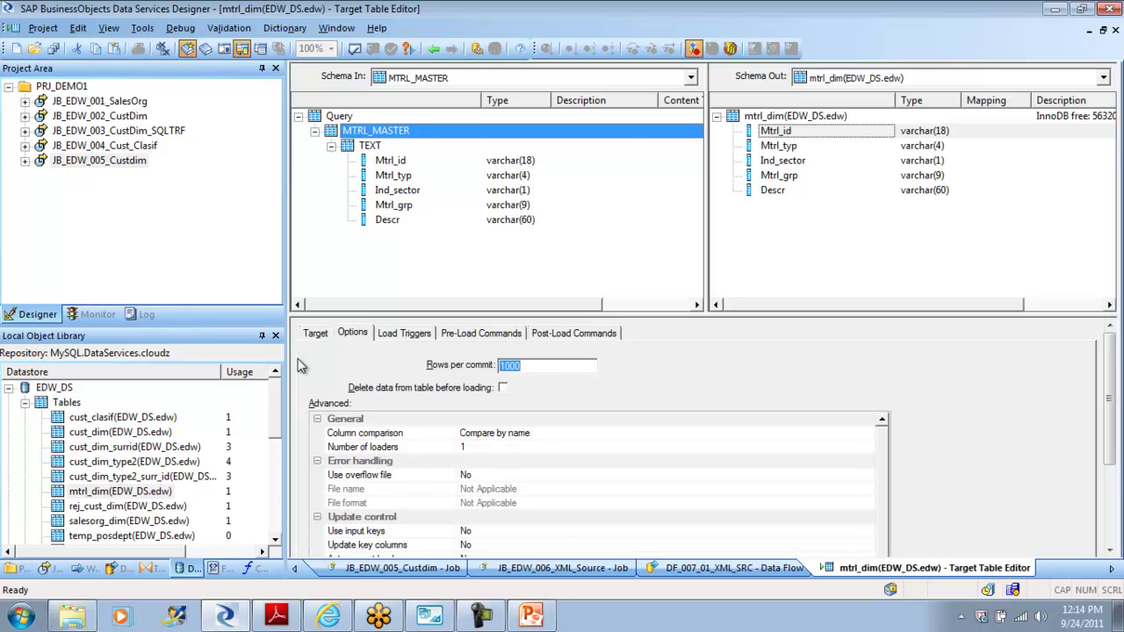
pyautogui.click(434, 49)
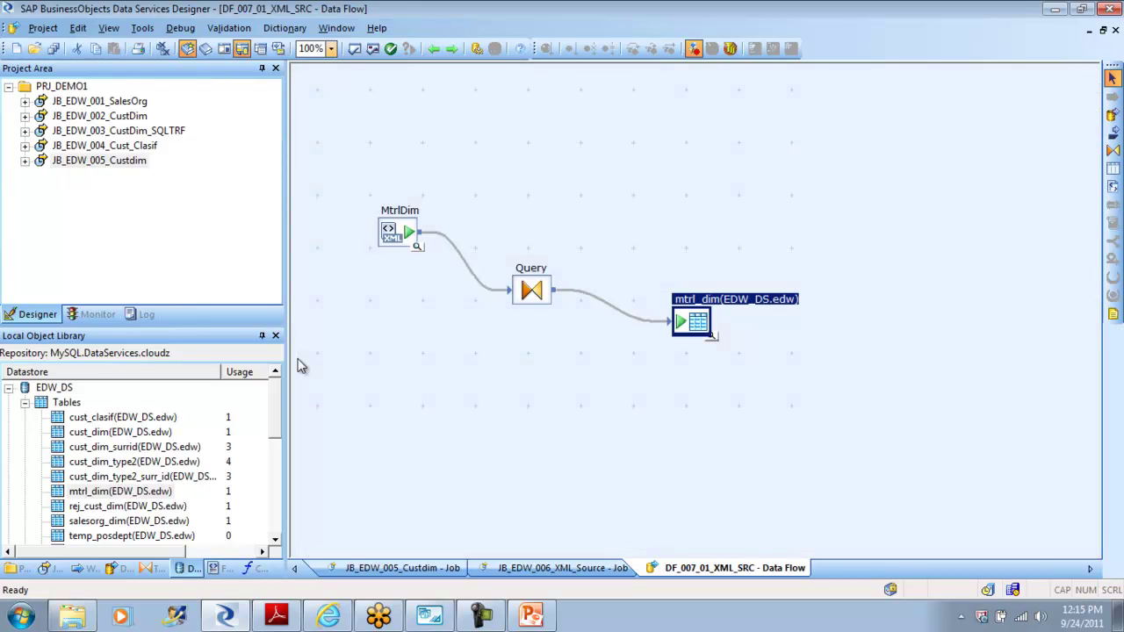
pyautogui.moveTo(691, 322); pyautogui.dragTo(659, 368)
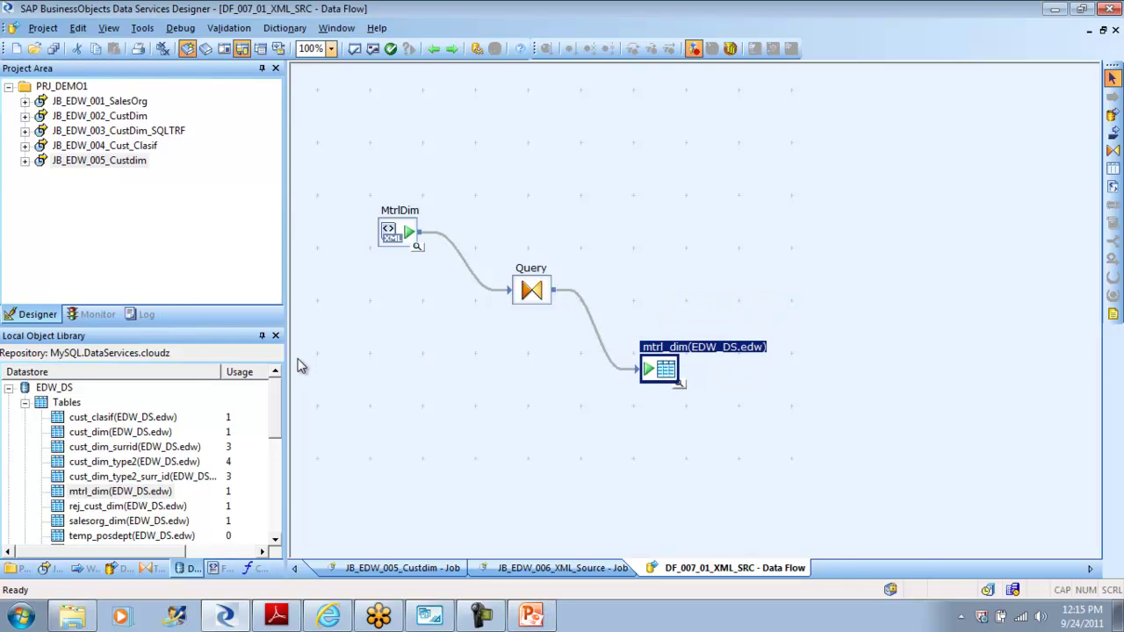
# Step: Open the Query transform and make MTRL_MASTER the current output schema
pyautogui.doubleClick(532, 290)
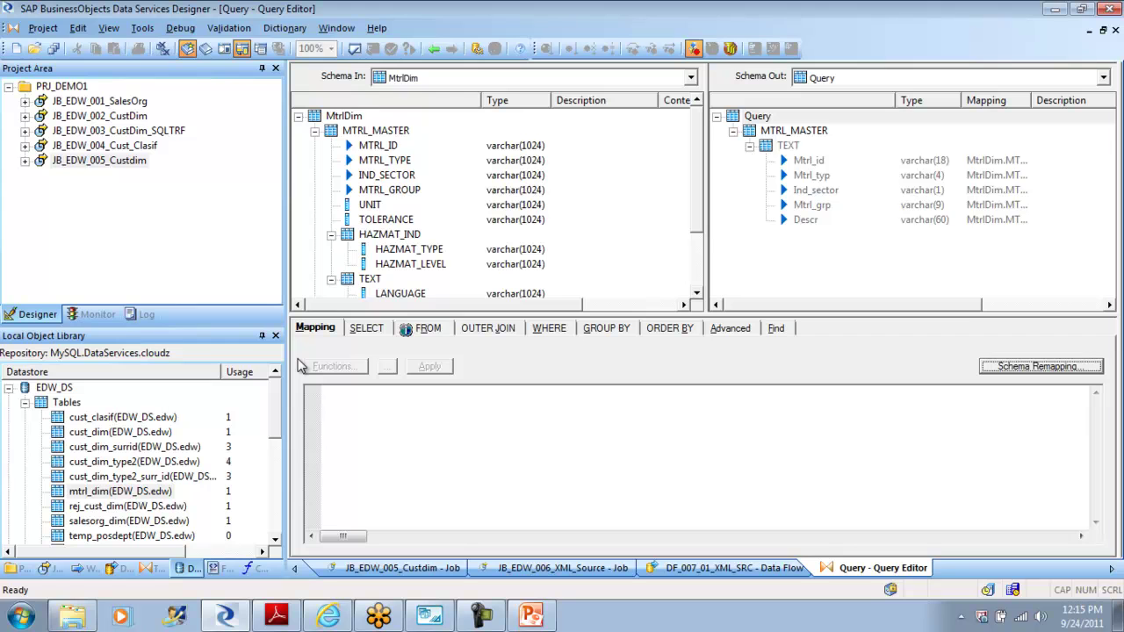
pyautogui.rightClick(785, 131)
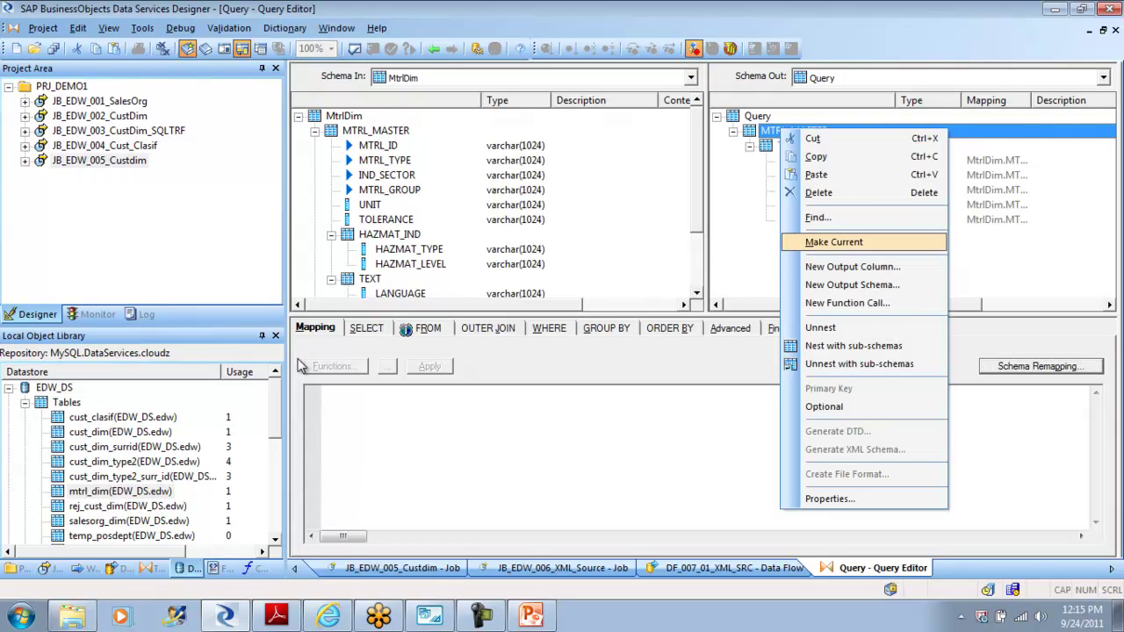
pyautogui.click(835, 241)
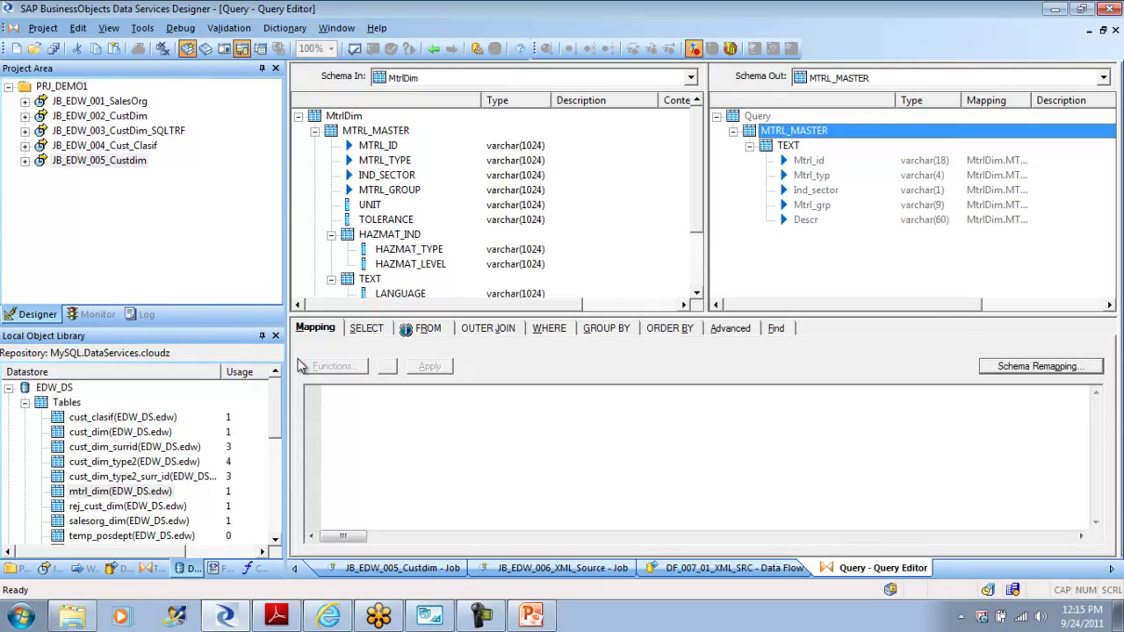
pyautogui.rightClick(787, 146)
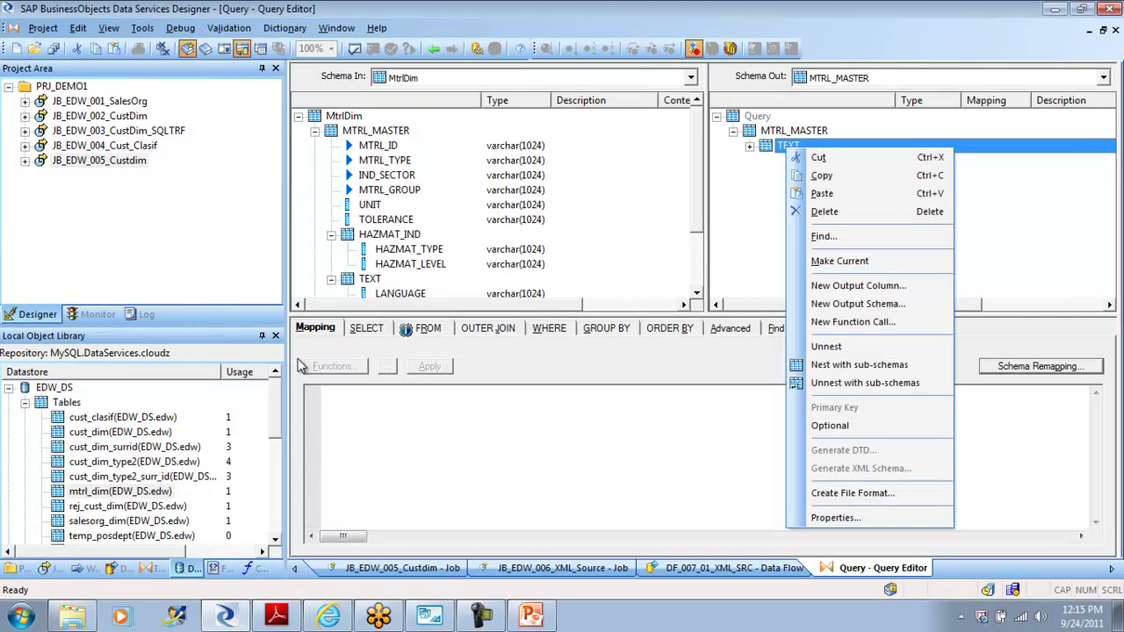
pyautogui.press('Return')
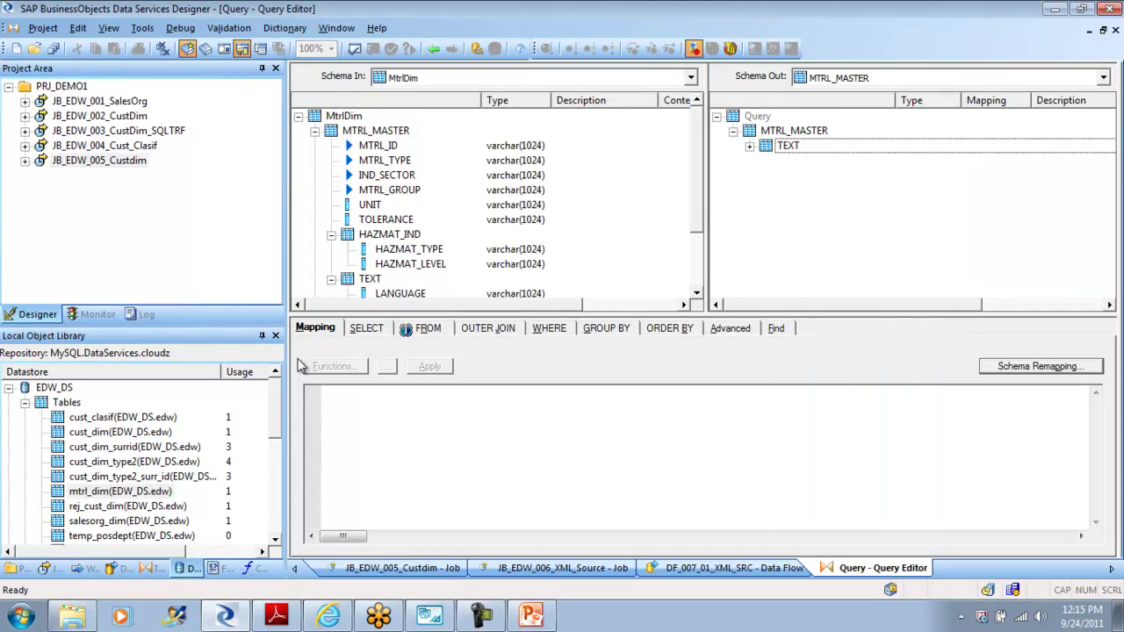
# Step: Look through the Query root and MTRL_MASTER options without changing anything
pyautogui.press('Home')
pyautogui.hotkey('shift', 'F10')
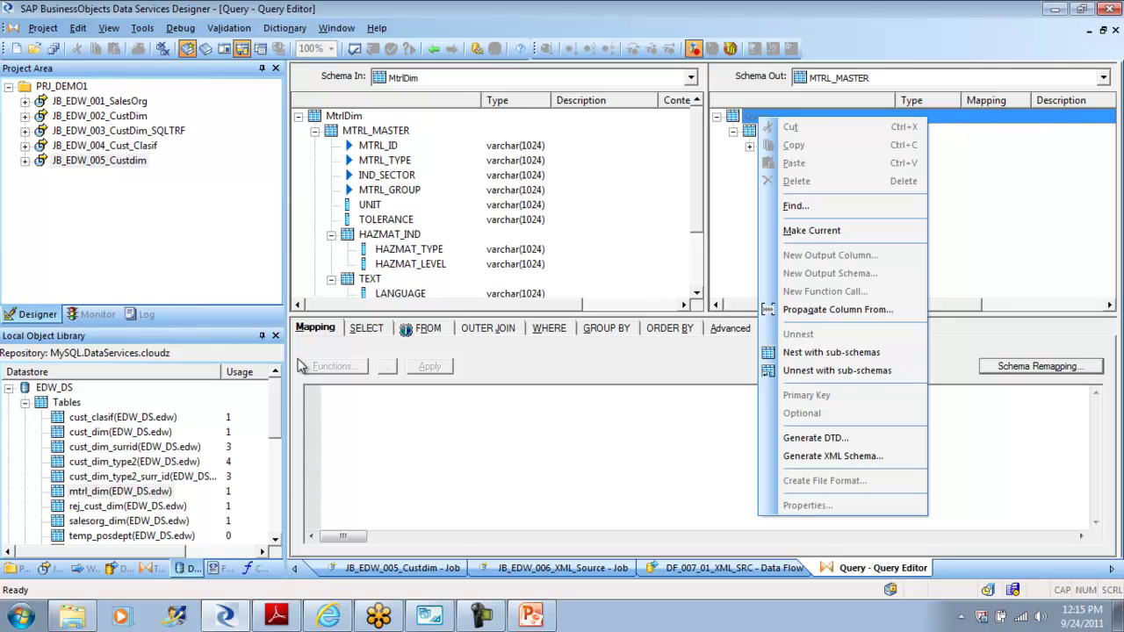
pyautogui.press('Escape')
pyautogui.press('Down')
pyautogui.hotkey('shift', 'F10')
pyautogui.press('Down')
pyautogui.press('Down')
pyautogui.press('Down')
pyautogui.press('Down')
pyautogui.press('Down')
pyautogui.press('Down')
pyautogui.press('Down')
pyautogui.press('Down')
pyautogui.press('Down')
pyautogui.press('Down')
pyautogui.press('Down')
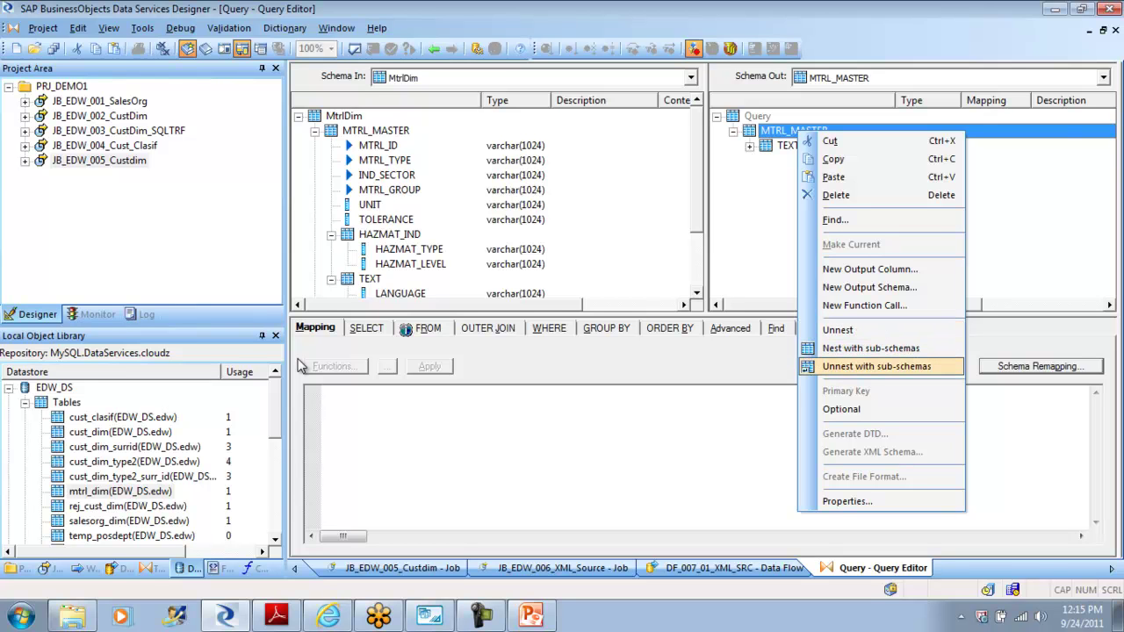
pyautogui.press('Return')
# Step: Open the Propagate Columns window for the Query output and close it unchanged
pyautogui.press('Up')
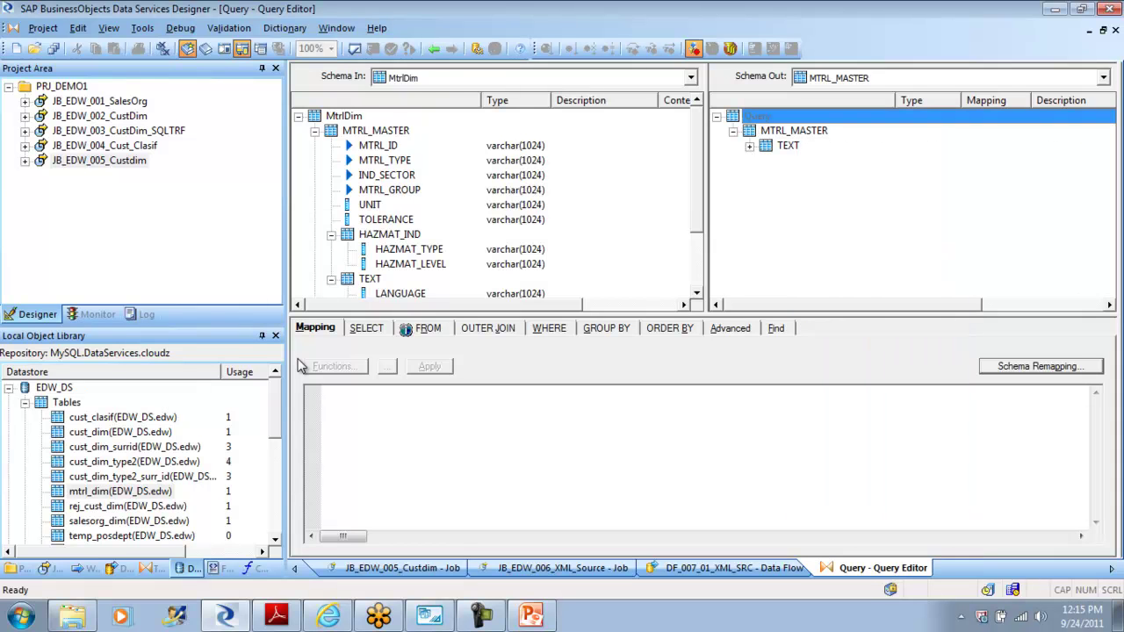
pyautogui.hotkey('shift', 'F10')
pyautogui.press('Down')
pyautogui.press('Down')
pyautogui.press('Down')
pyautogui.press('Return')
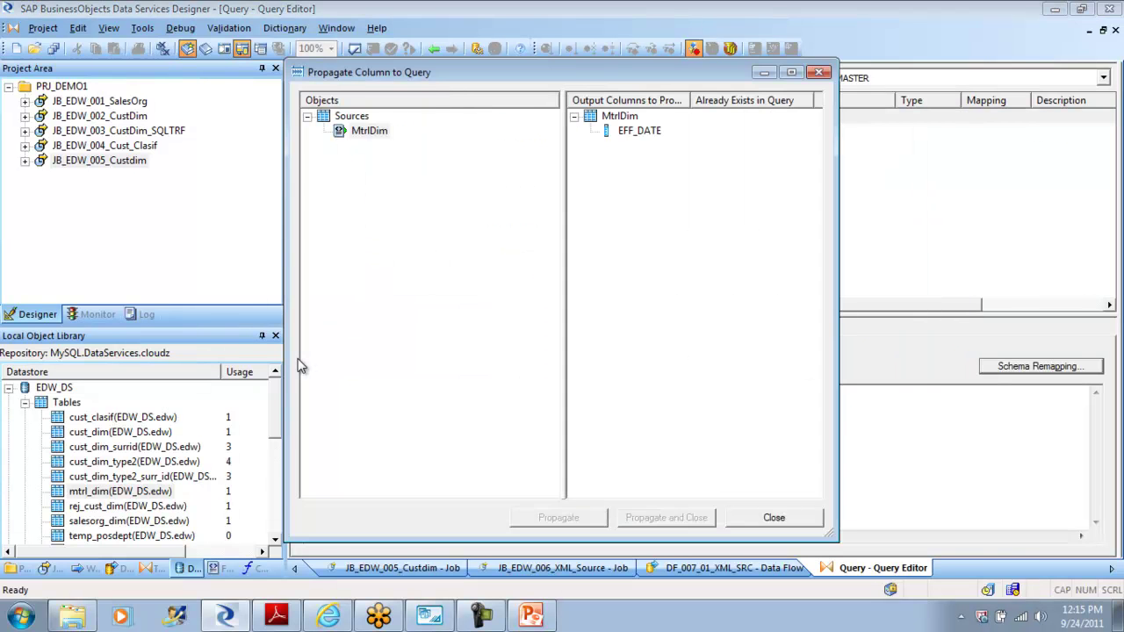
pyautogui.press('Tab')
pyautogui.press('space')
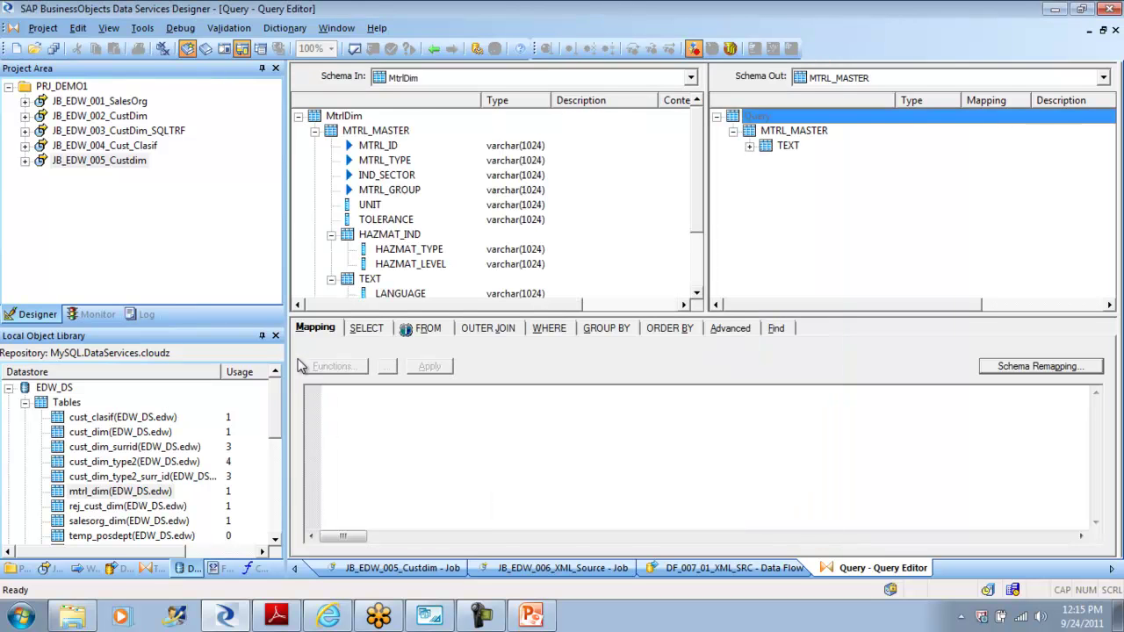
# Step: Unnest MTRL_MASTER with its sub-schemas and return to the data flow
pyautogui.rightClick(793, 133)
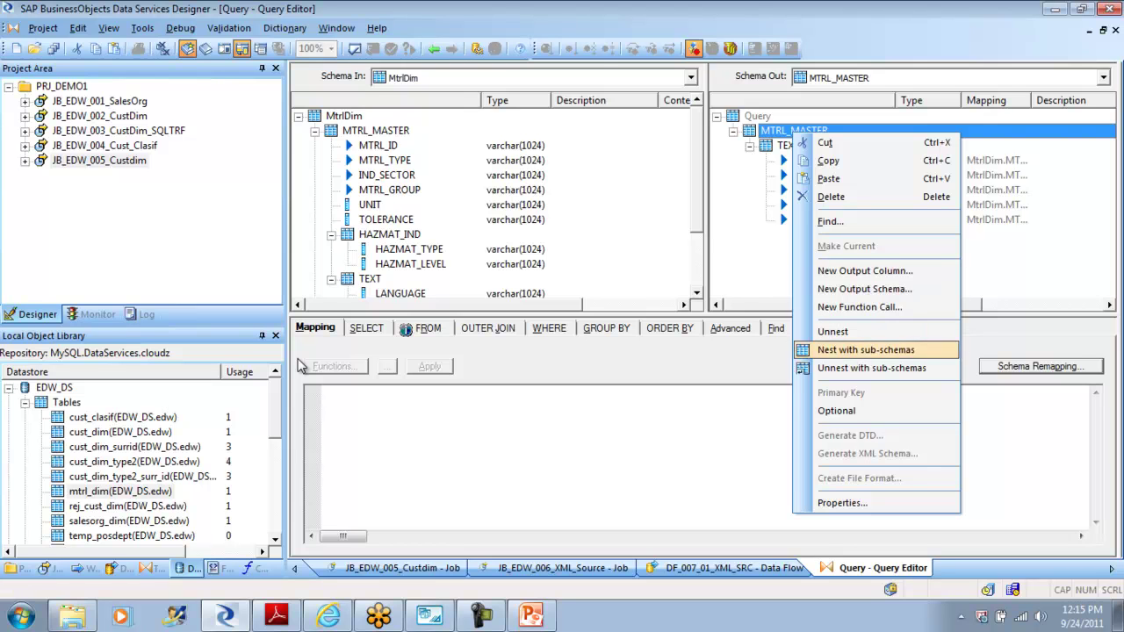
pyautogui.click(871, 368)
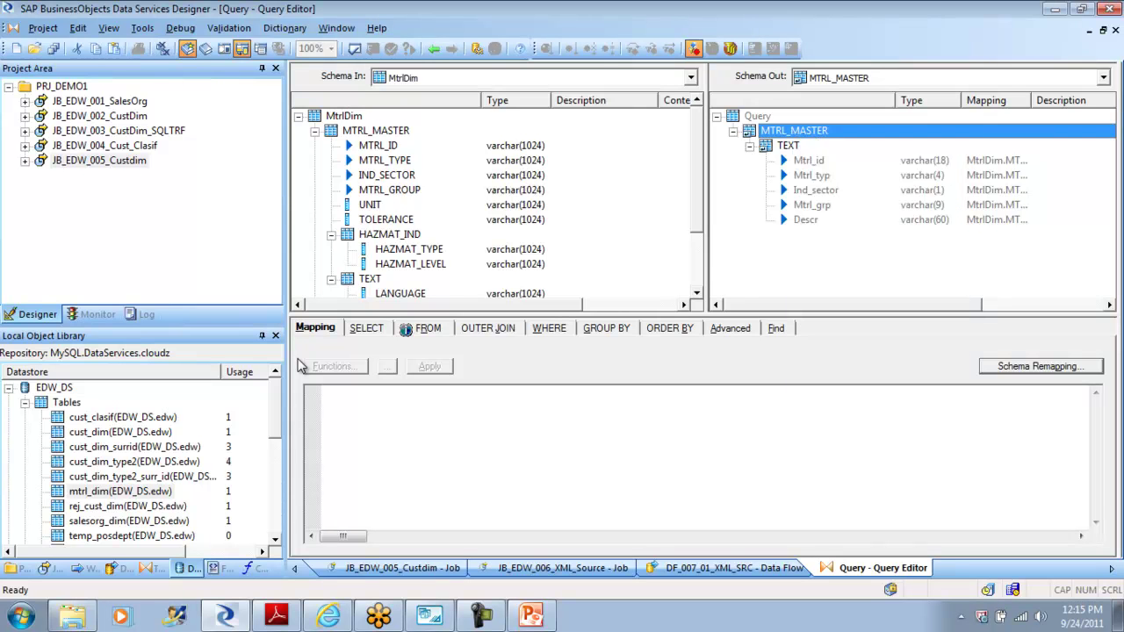
pyautogui.click(434, 49)
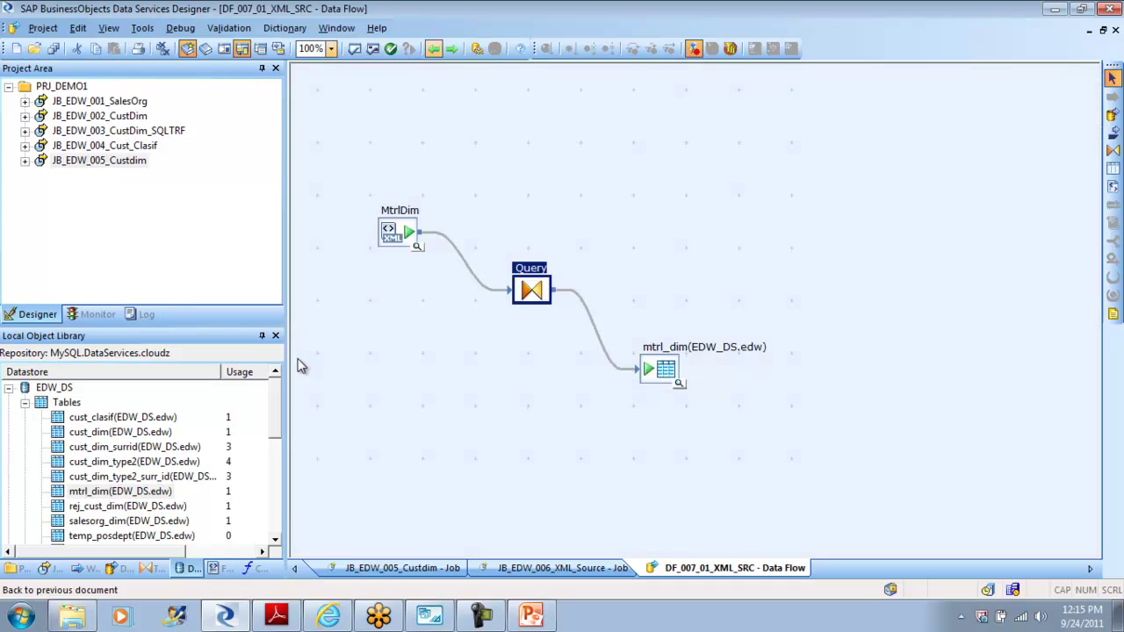
# Step: Run Validate All, dismiss the data type conversion warnings, and open the Query editor
pyautogui.click(373, 48)
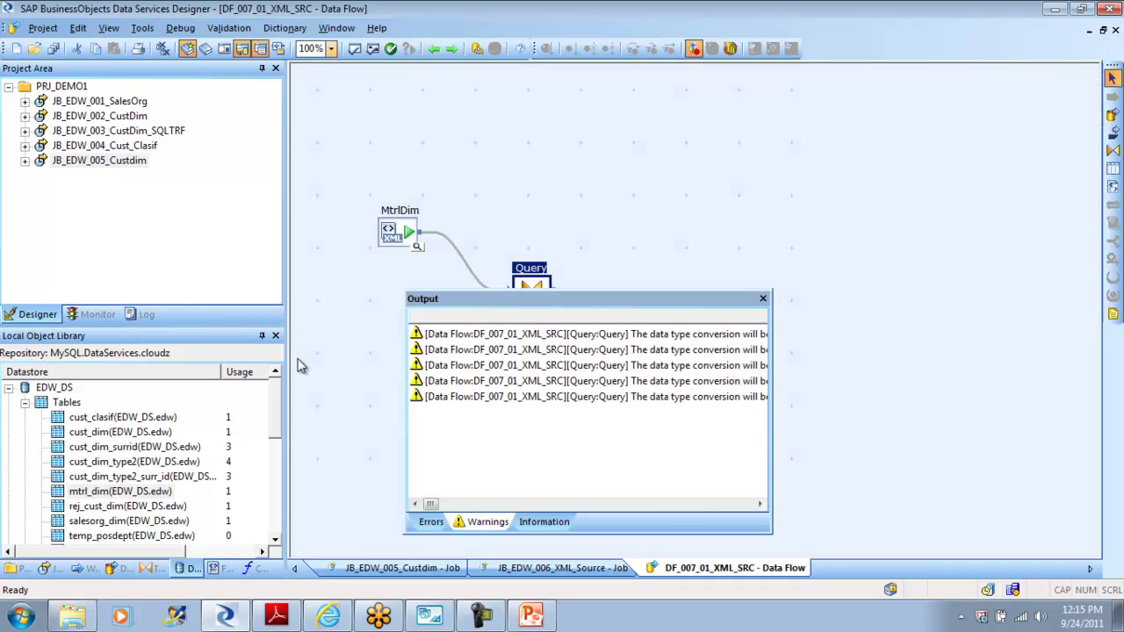
pyautogui.click(763, 298)
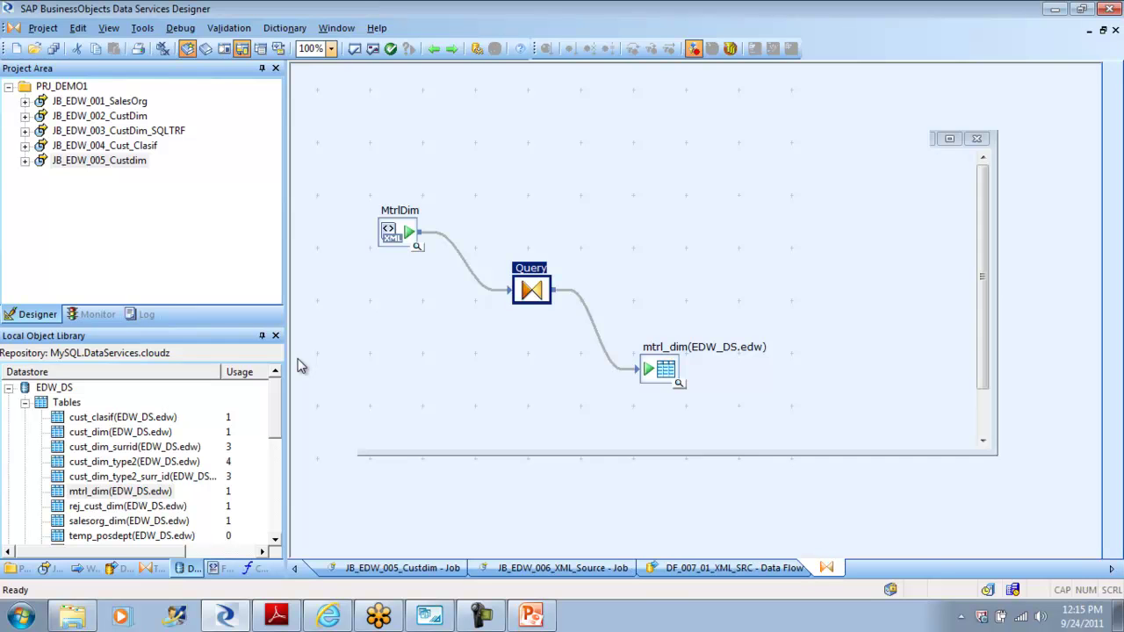
pyautogui.press('Return')
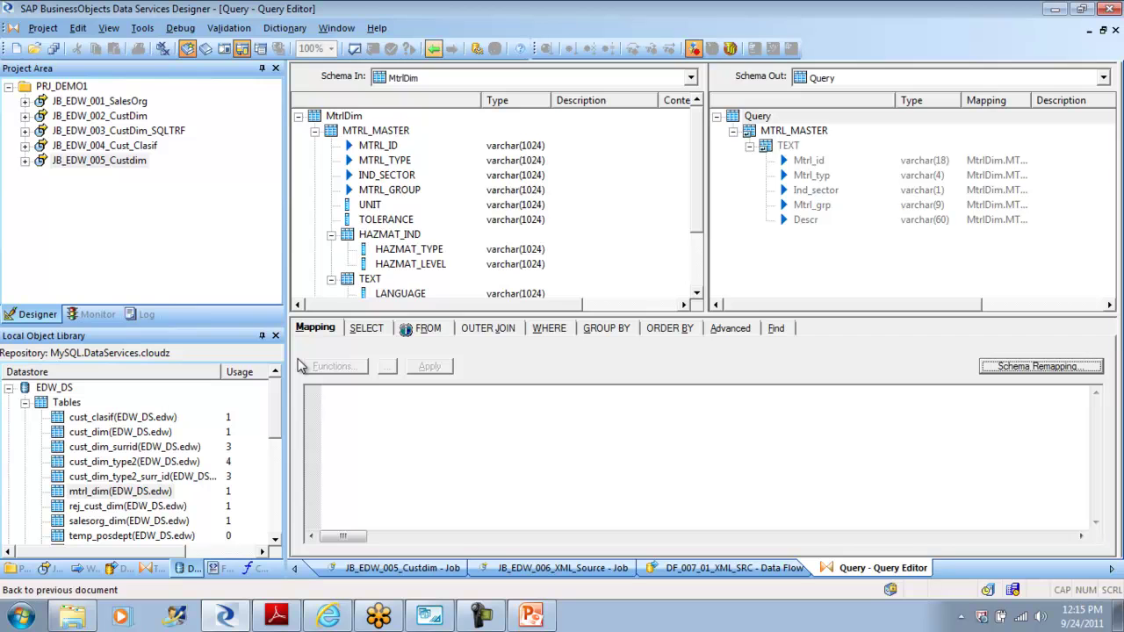
# Step: View the MtrlDim source data, one MTRL_MASTER record dated 11/20/01, then close the preview
pyautogui.click(434, 49)
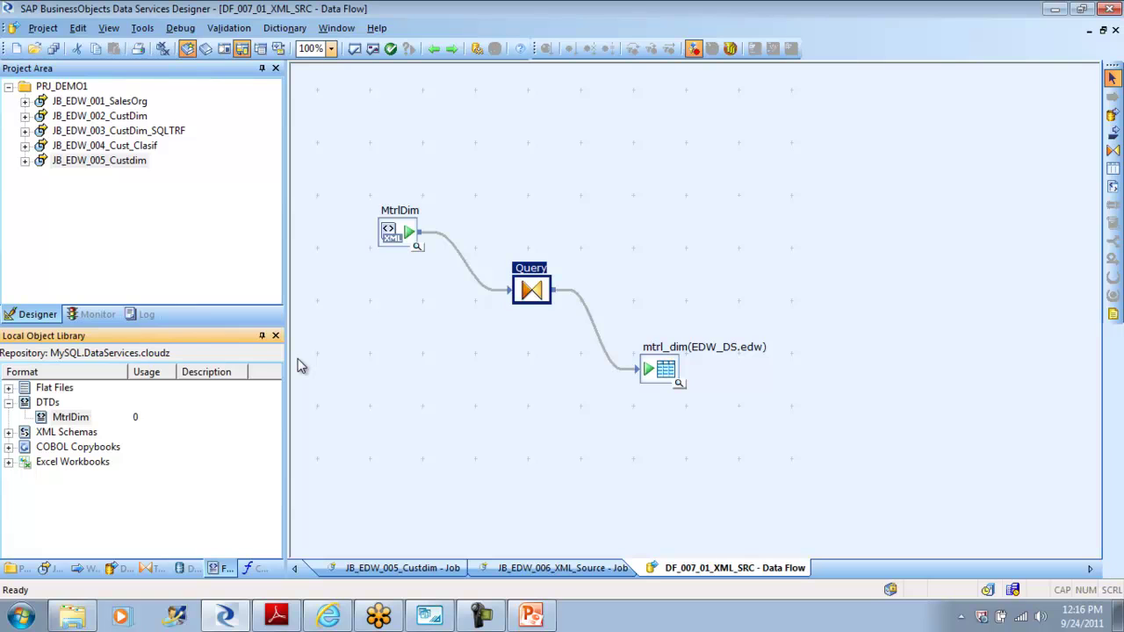
pyautogui.press('Up')
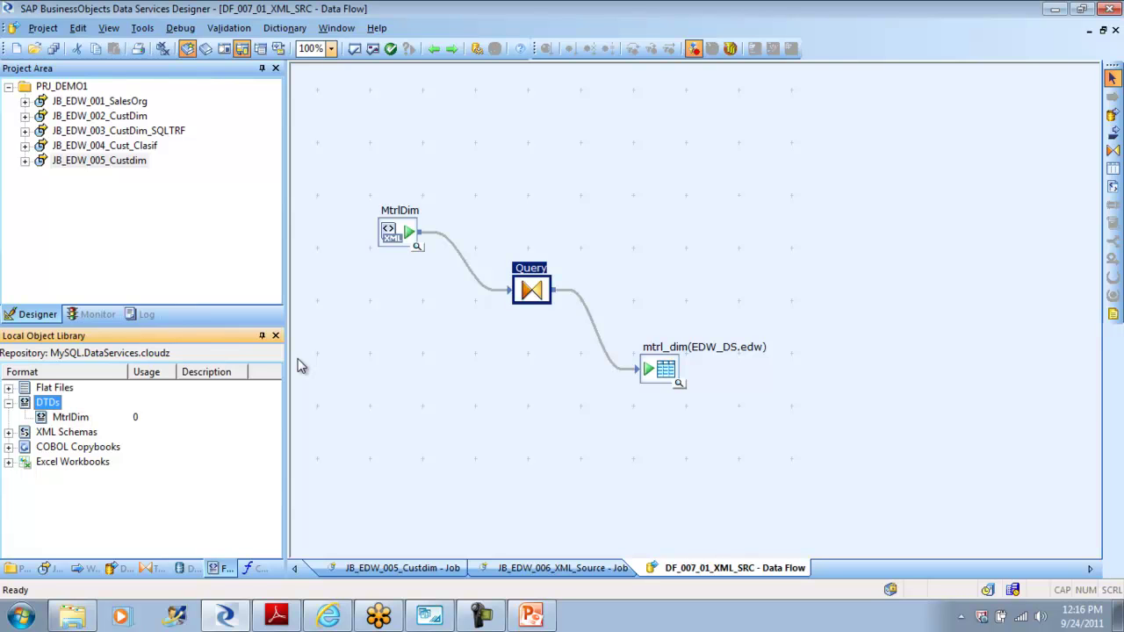
pyautogui.press('Down')
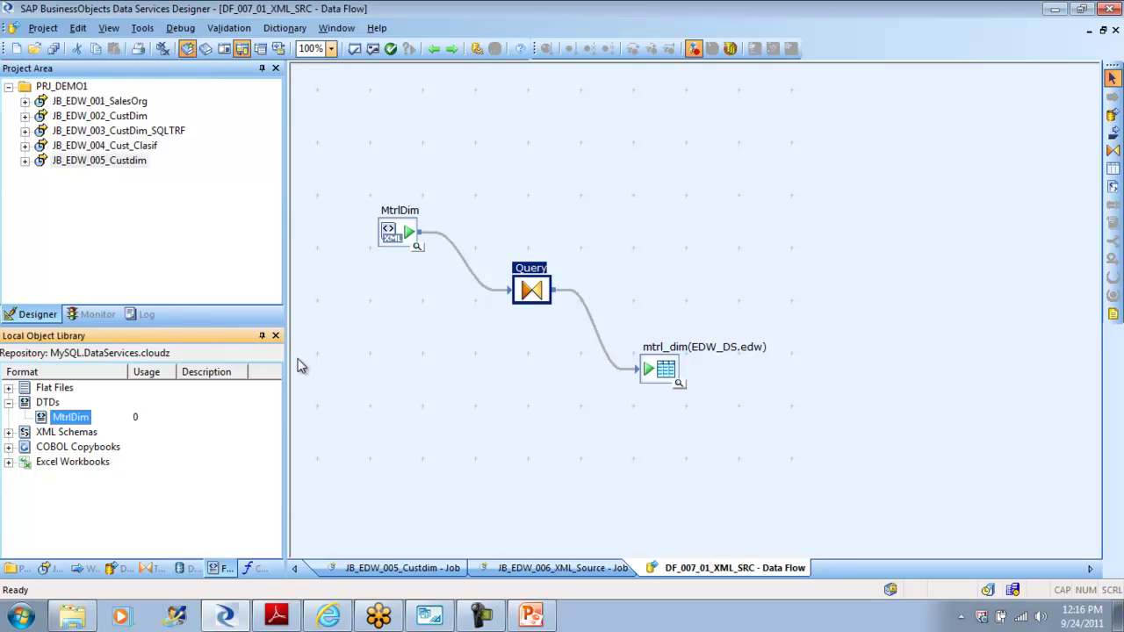
pyautogui.click(299, 362)
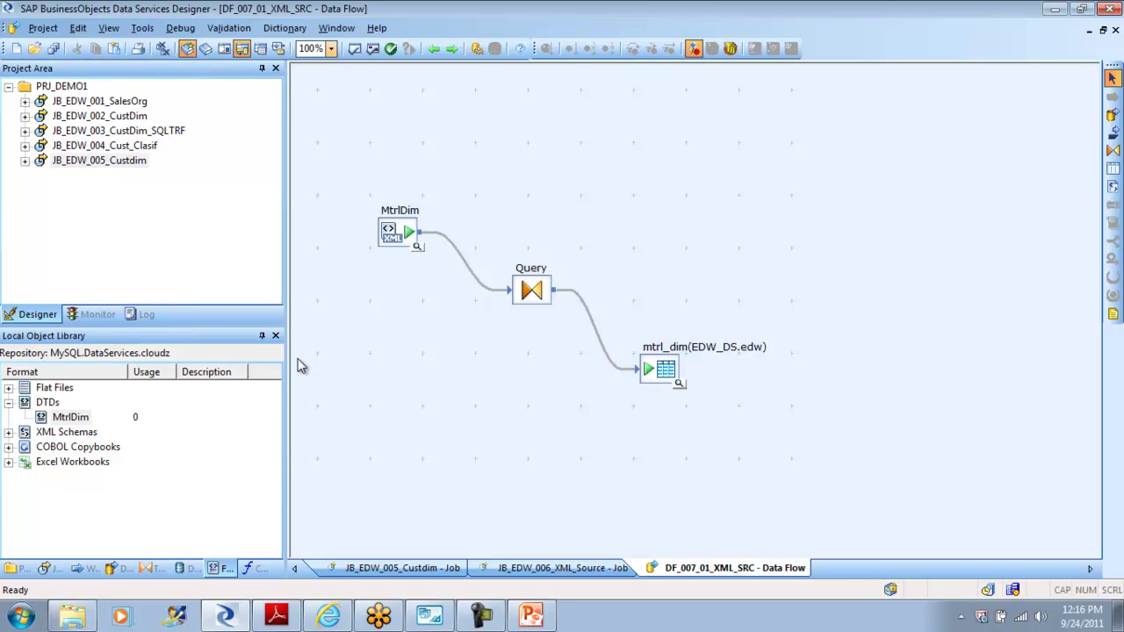
pyautogui.click(299, 361)
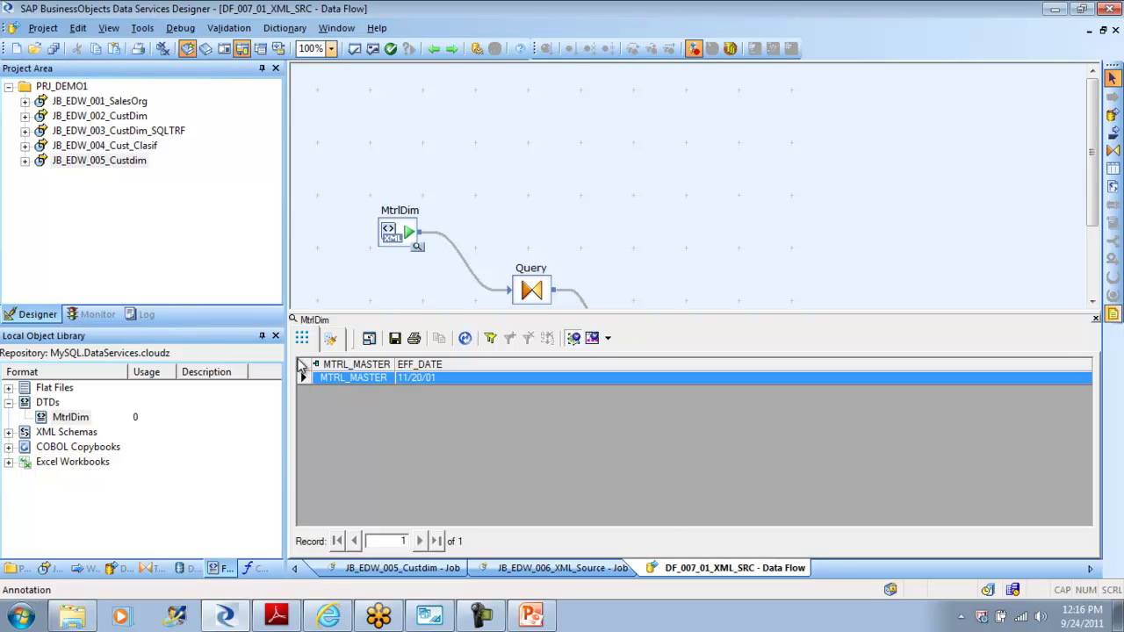
pyautogui.click(1095, 319)
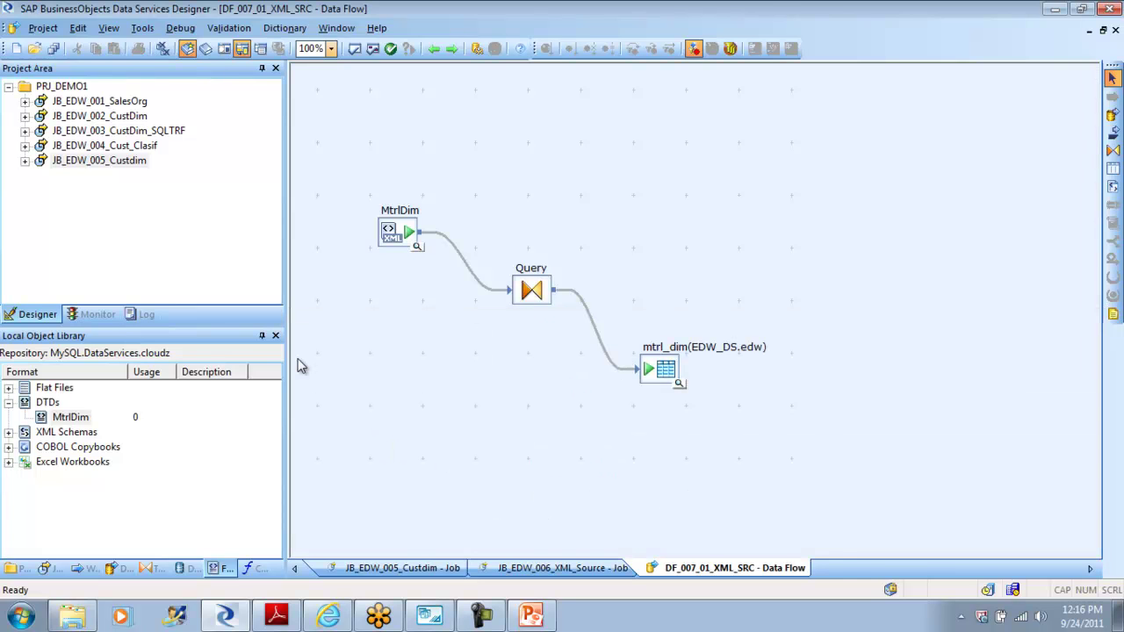
# Step: Set the MtrlDim source's XML file to mtrl.xml from the Tutorial Files folder
pyautogui.doubleClick(398, 232)
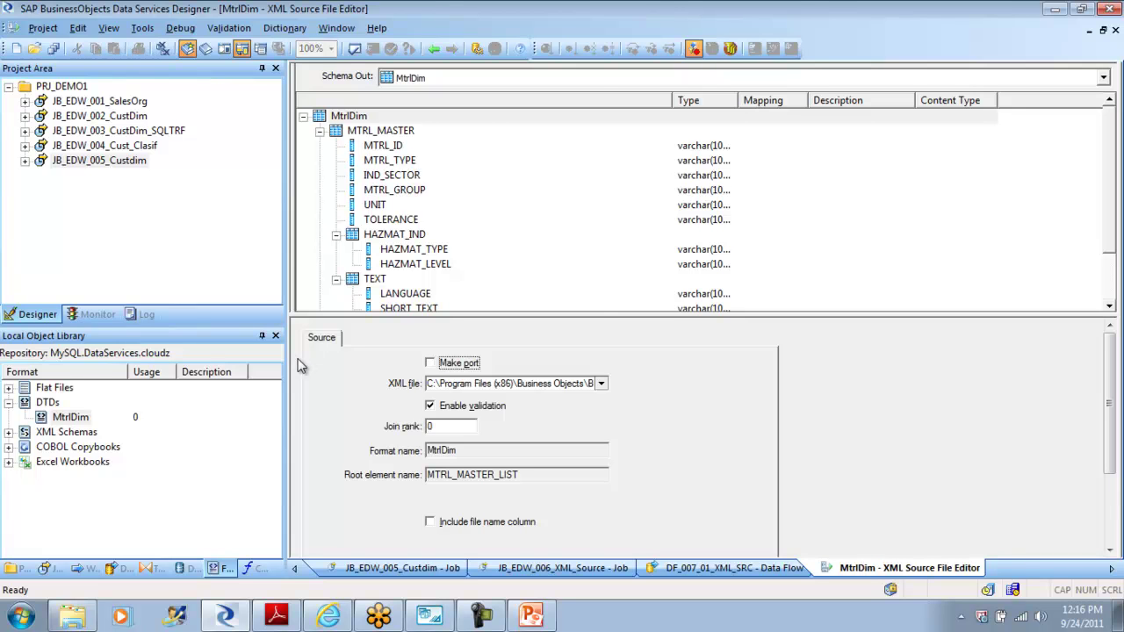
pyautogui.click(602, 384)
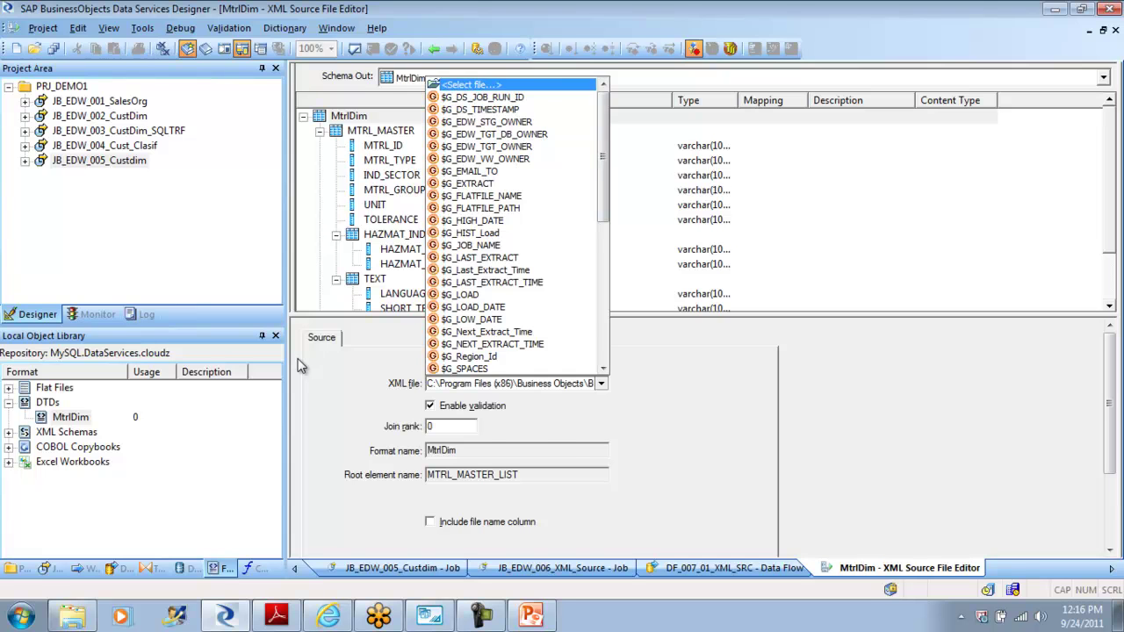
pyautogui.click(475, 84)
pyautogui.click(445, 224)
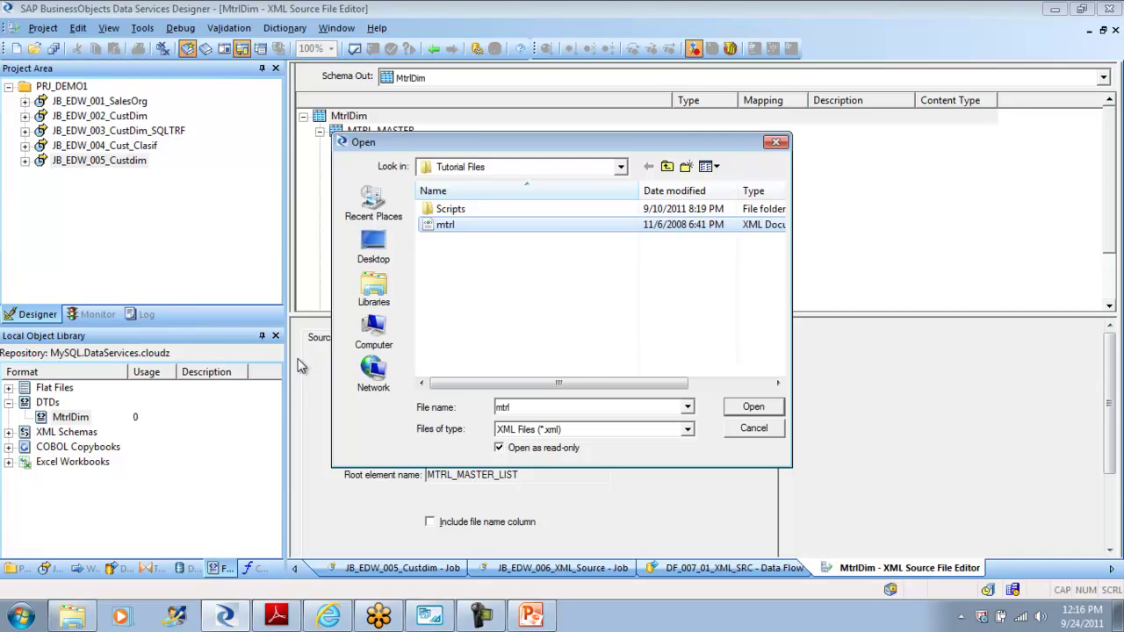
pyautogui.press('Return')
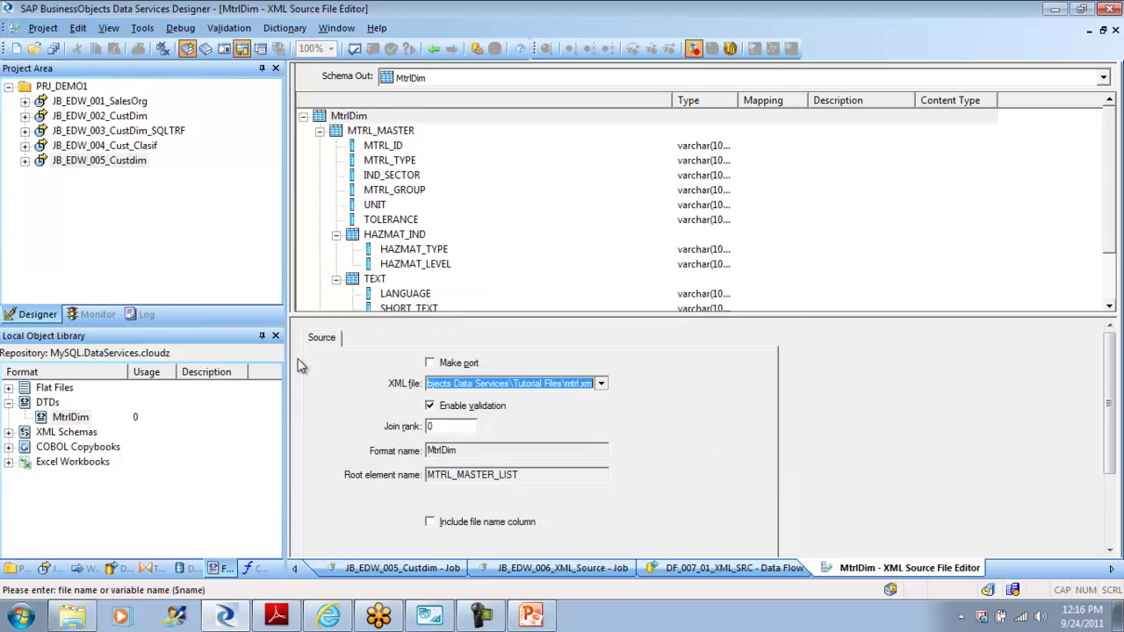
pyautogui.hotkey('alt', 'Left')
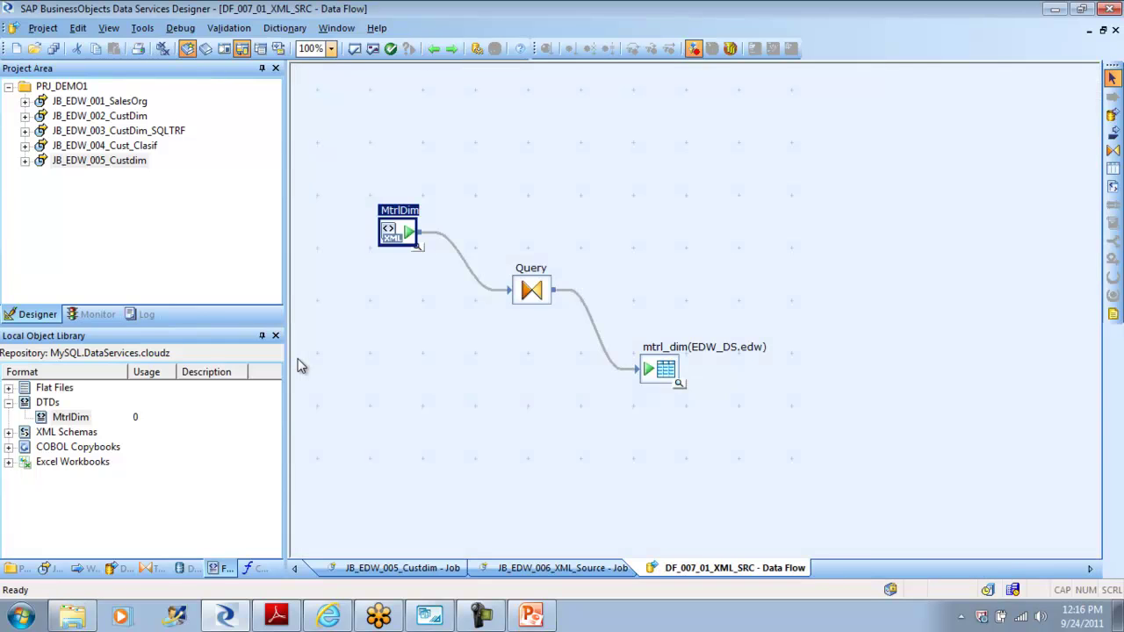
# Step: Reopen the Query editor and set MTRL_MASTER to Unnest with sub-schemas
pyautogui.press('Tab')
pyautogui.press('Return')
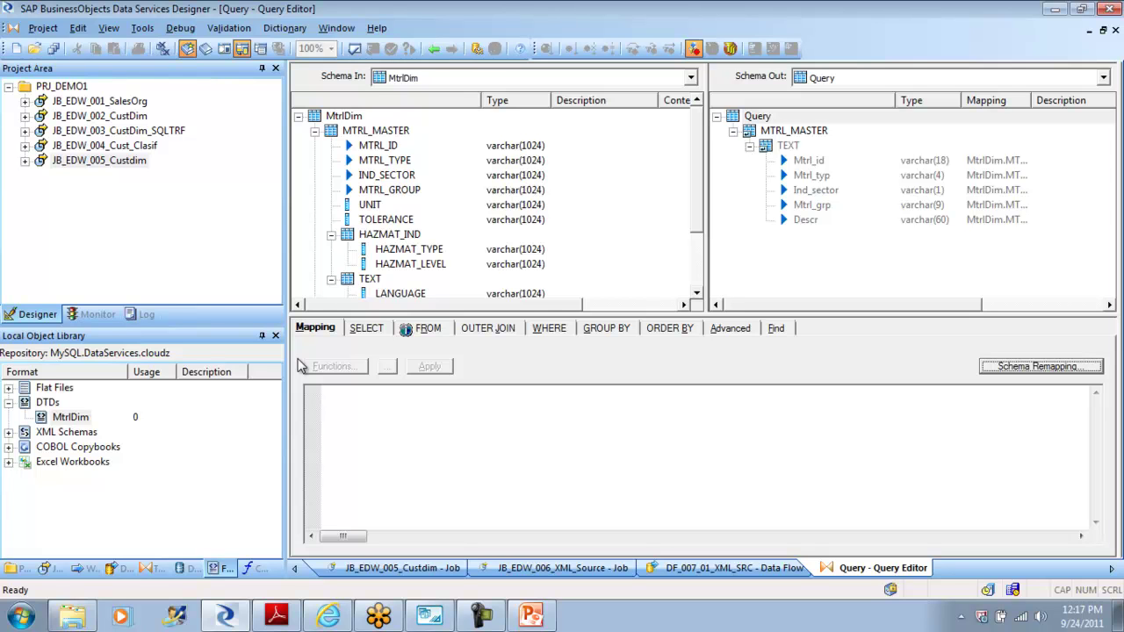
pyautogui.rightClick(796, 130)
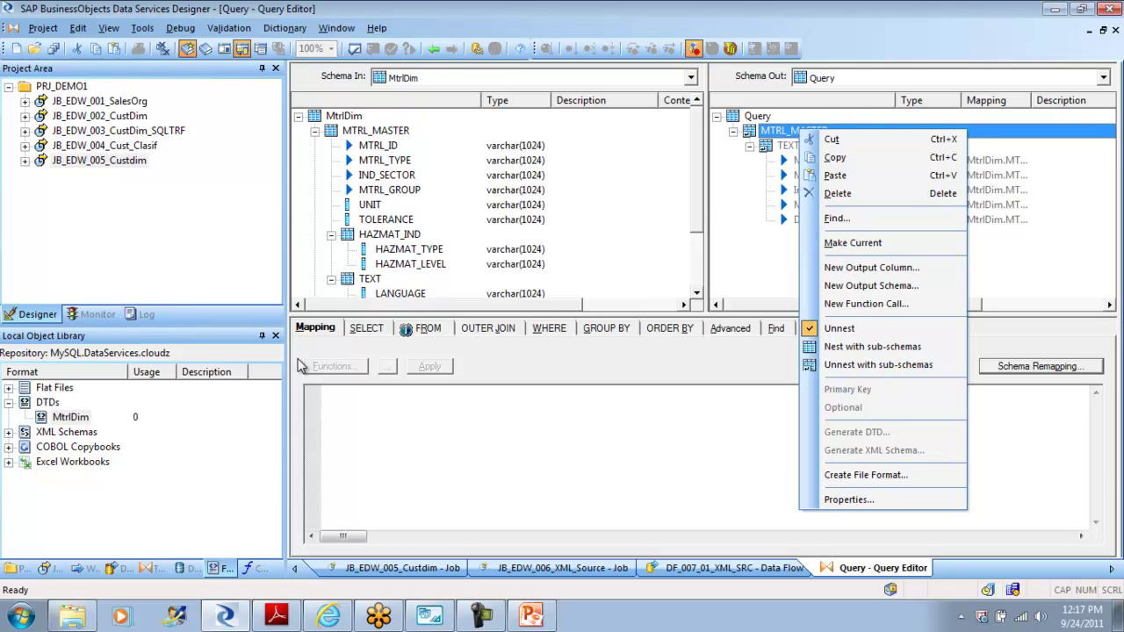
pyautogui.click(302, 366)
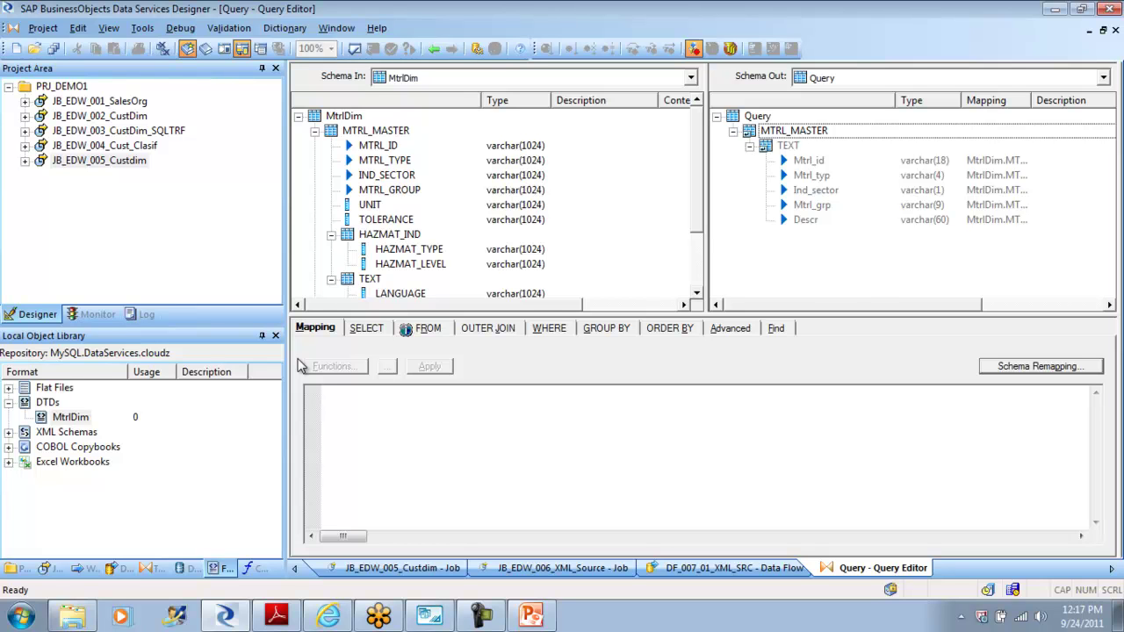
pyautogui.hotkey('shift', 'F10')
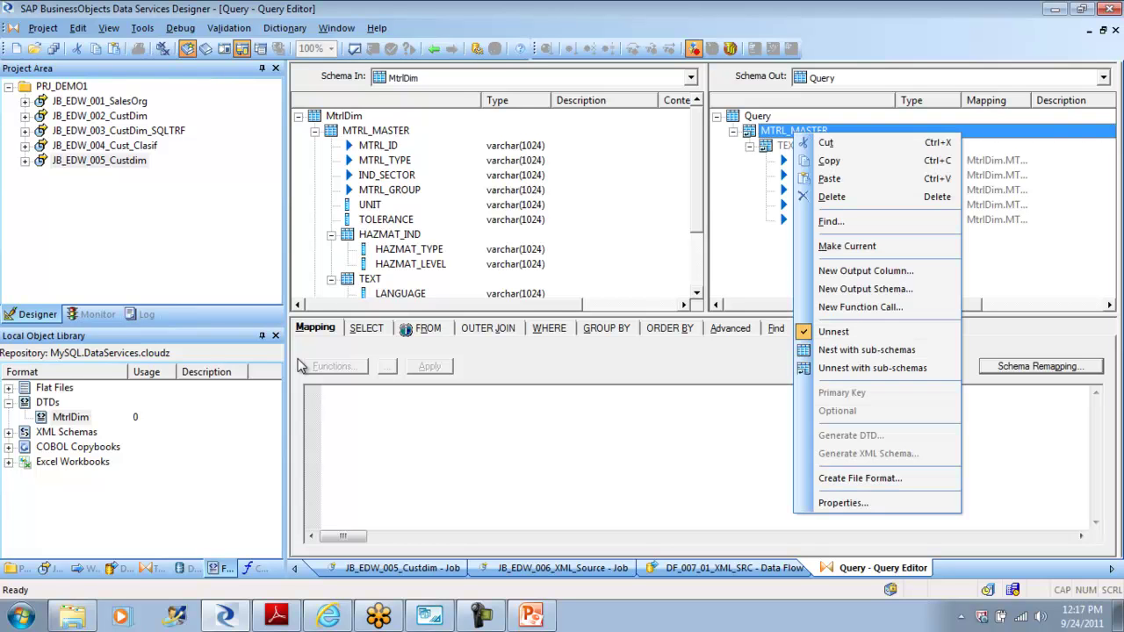
pyautogui.press('u')
pyautogui.press('u')
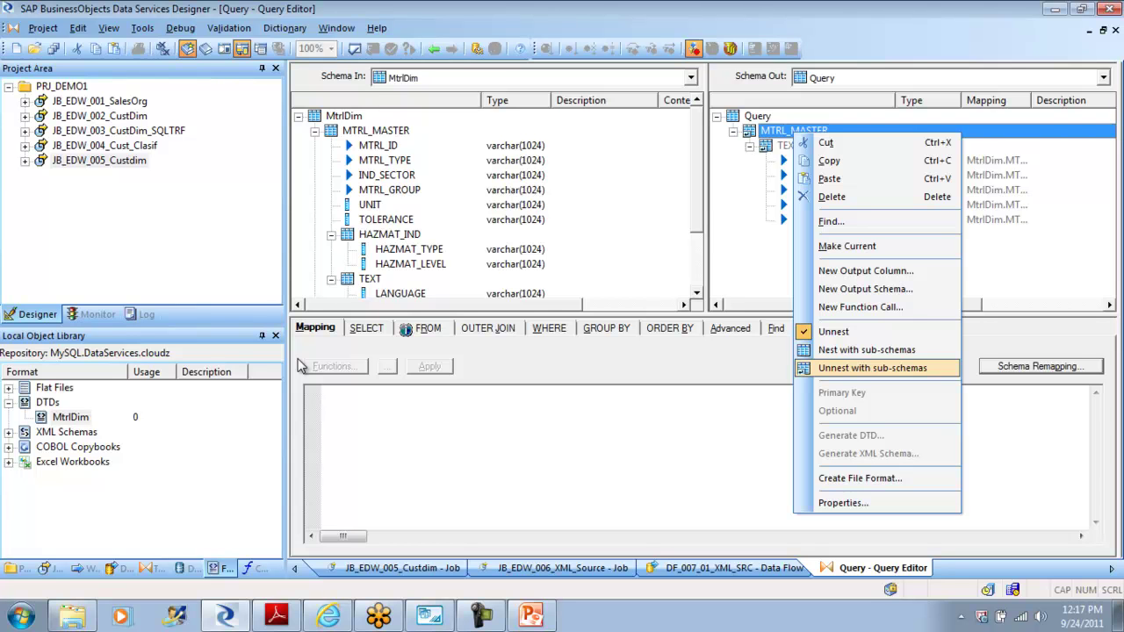
pyautogui.press('Escape')
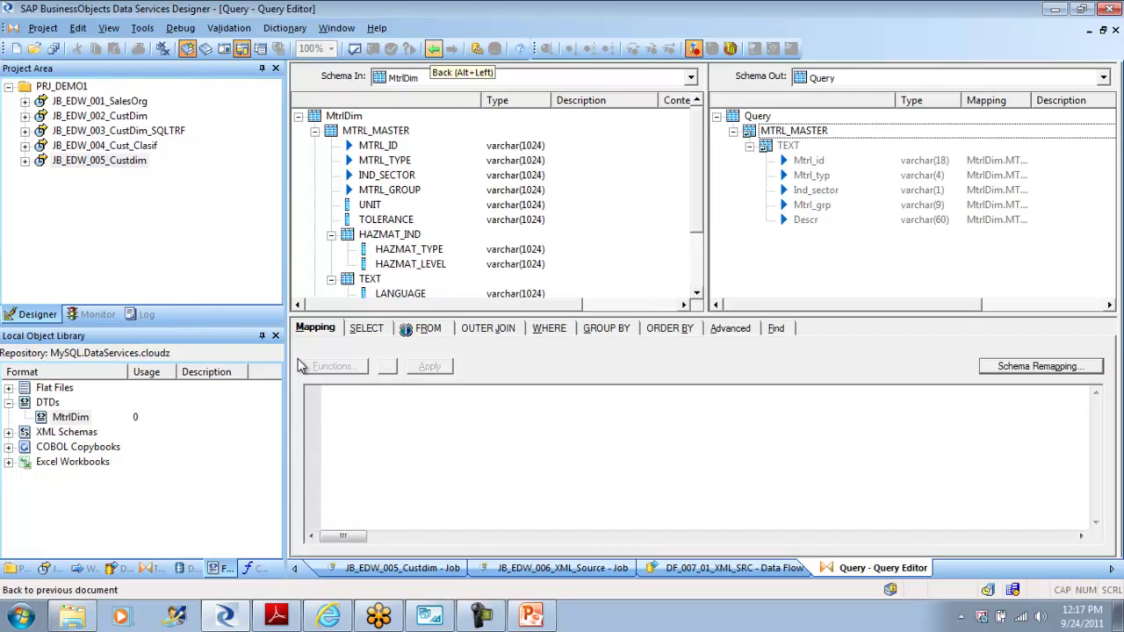
# Step: Validate all objects in the XML data flow and close the warnings output
pyautogui.click(434, 49)
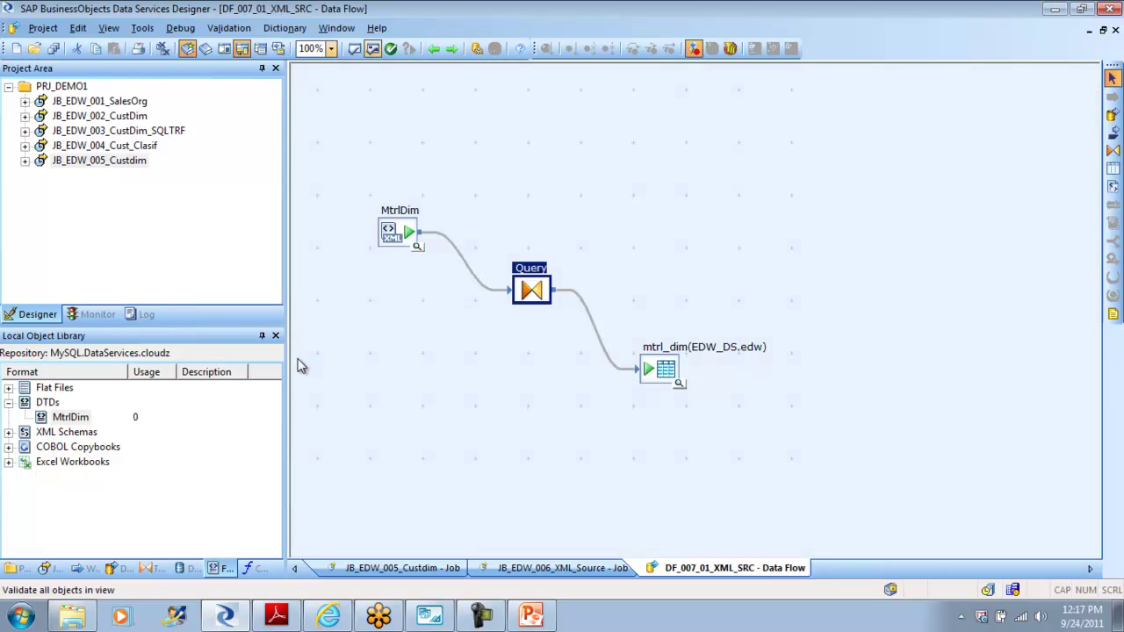
pyautogui.click(373, 49)
pyautogui.moveTo(431, 504)
pyautogui.mouseDown()
pyautogui.moveTo(475, 504)
pyautogui.moveTo(431, 504)
pyautogui.mouseUp()
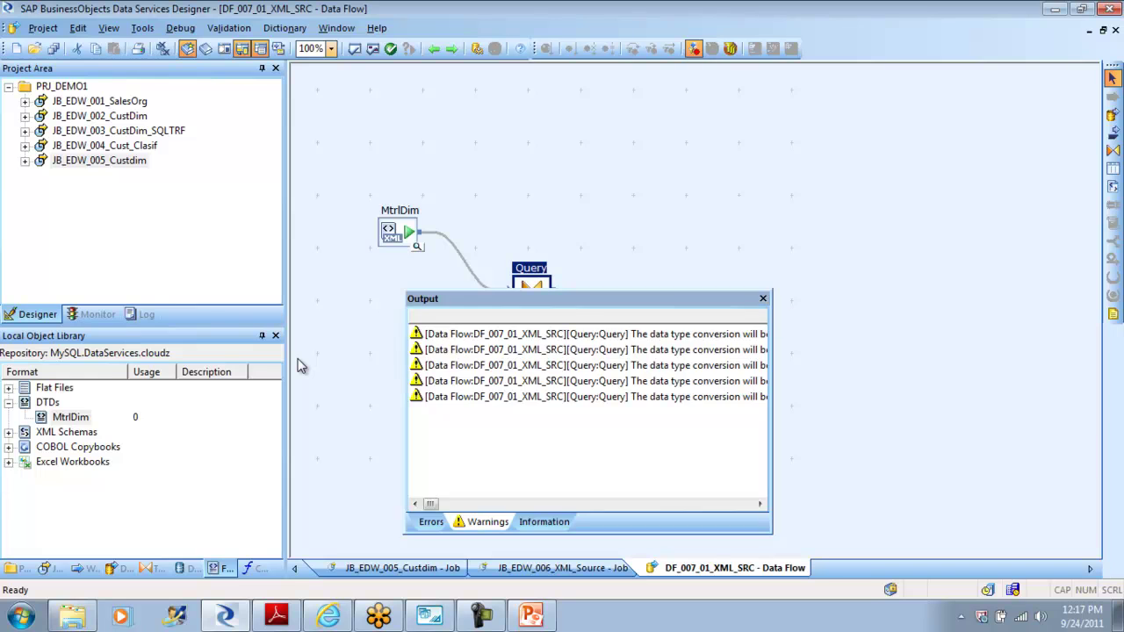
pyautogui.click(763, 298)
# Step: Save all changes and execute JB_EDW_005_Custdim with default settings
pyautogui.rightClick(98, 162)
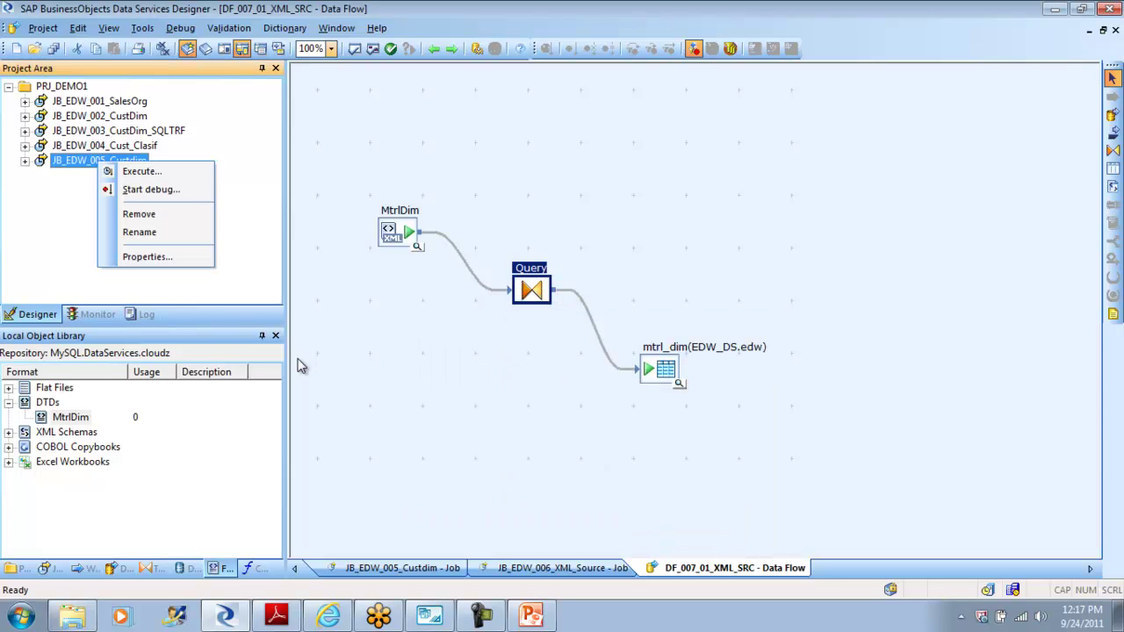
pyautogui.press('Return')
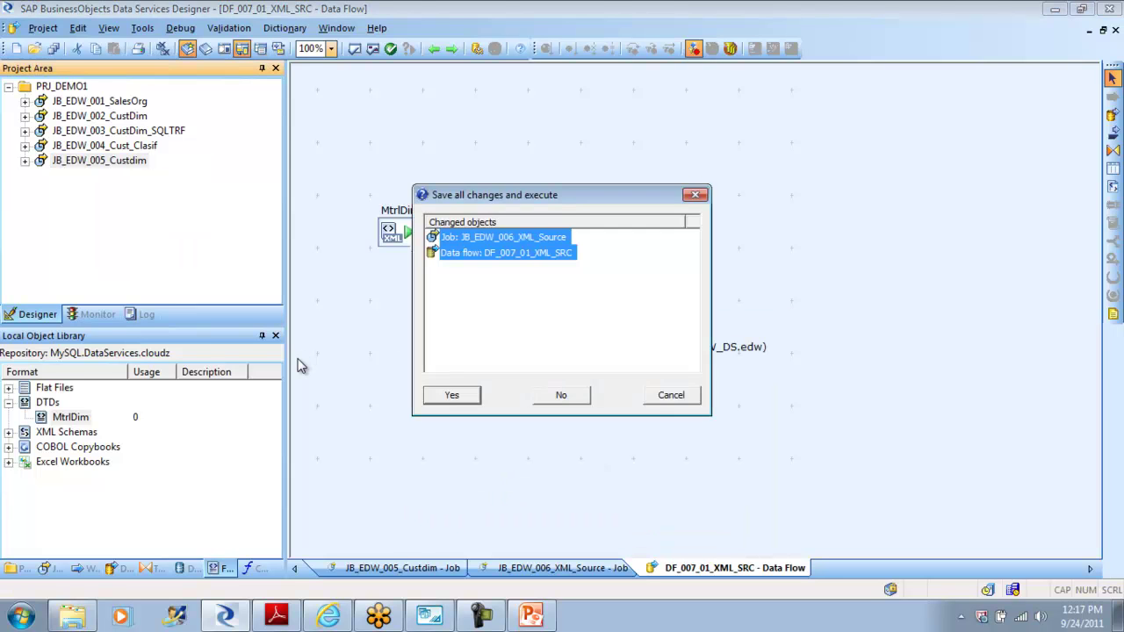
pyautogui.press('Return')
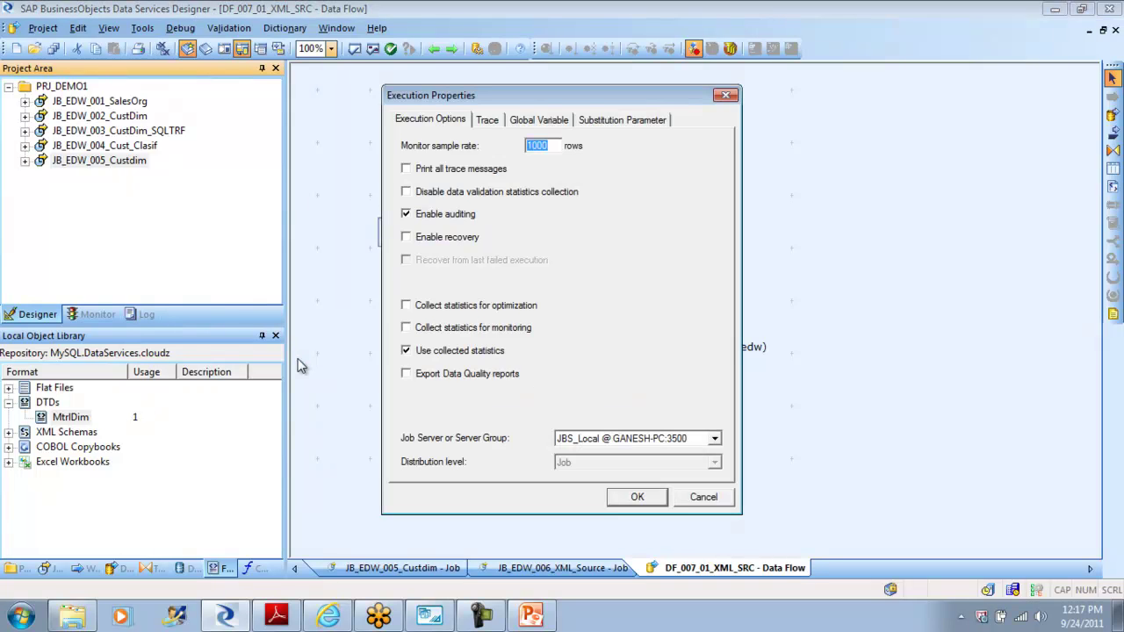
pyautogui.press('Return')
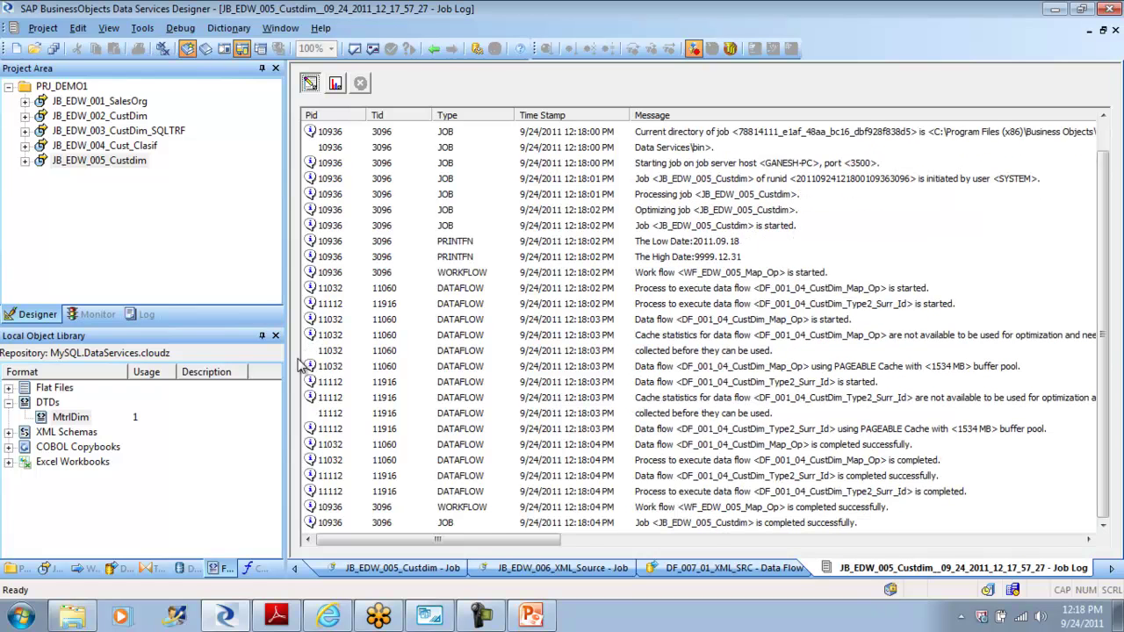
# Step: Check the run's row counts, close the log, and confirm mtrl_dim is still empty
pyautogui.click(335, 82)
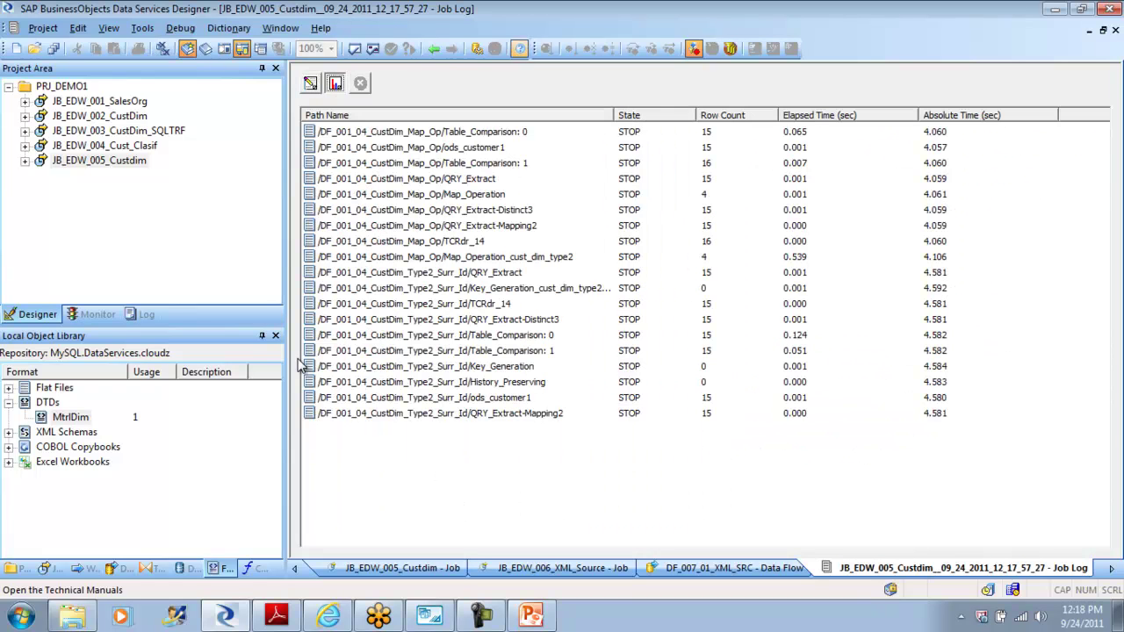
pyautogui.hotkey('ctrl', 'F4')
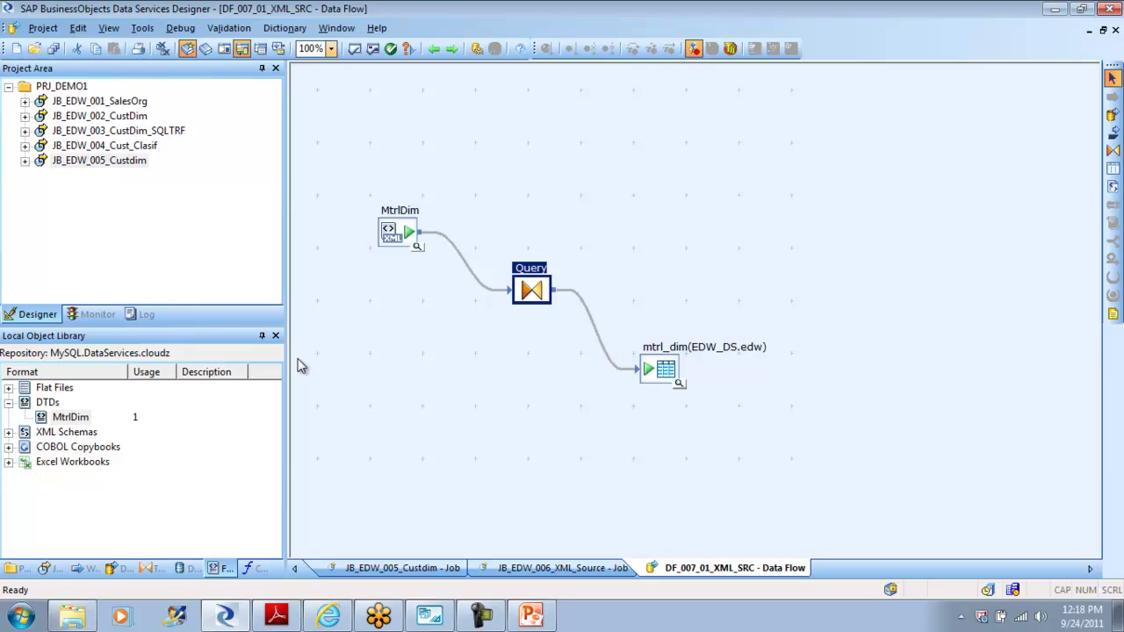
pyautogui.click(679, 384)
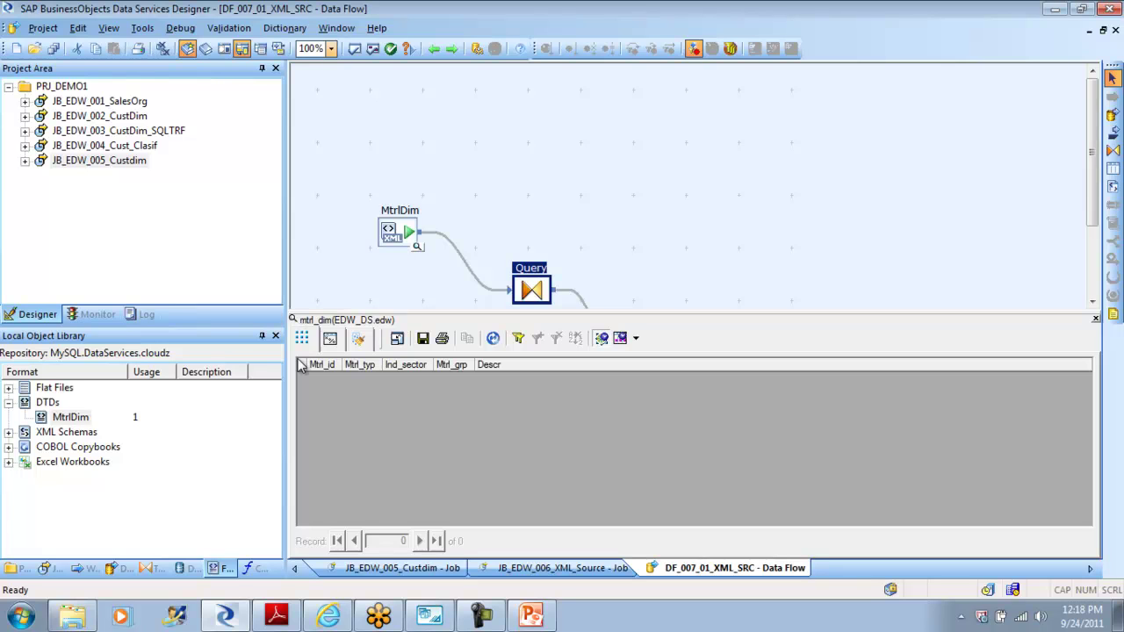
pyautogui.click(1095, 319)
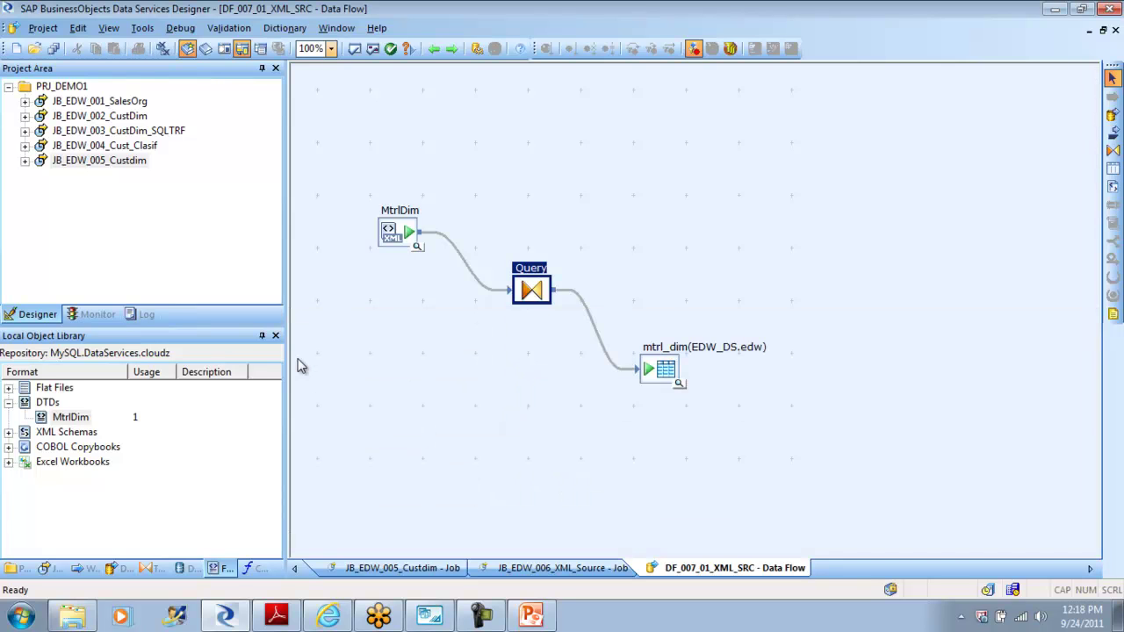
# Step: Add JB_EDW_006_XML_Source from the Jobs list to the Project Area
pyautogui.click(51, 569)
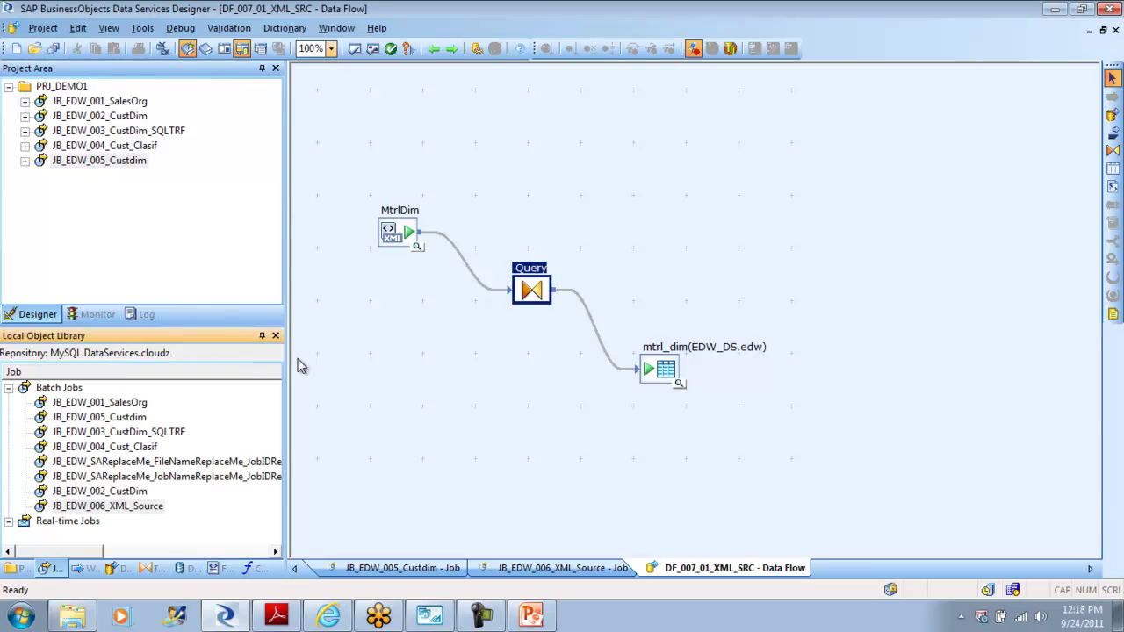
pyautogui.moveTo(107, 506); pyautogui.dragTo(111, 252)
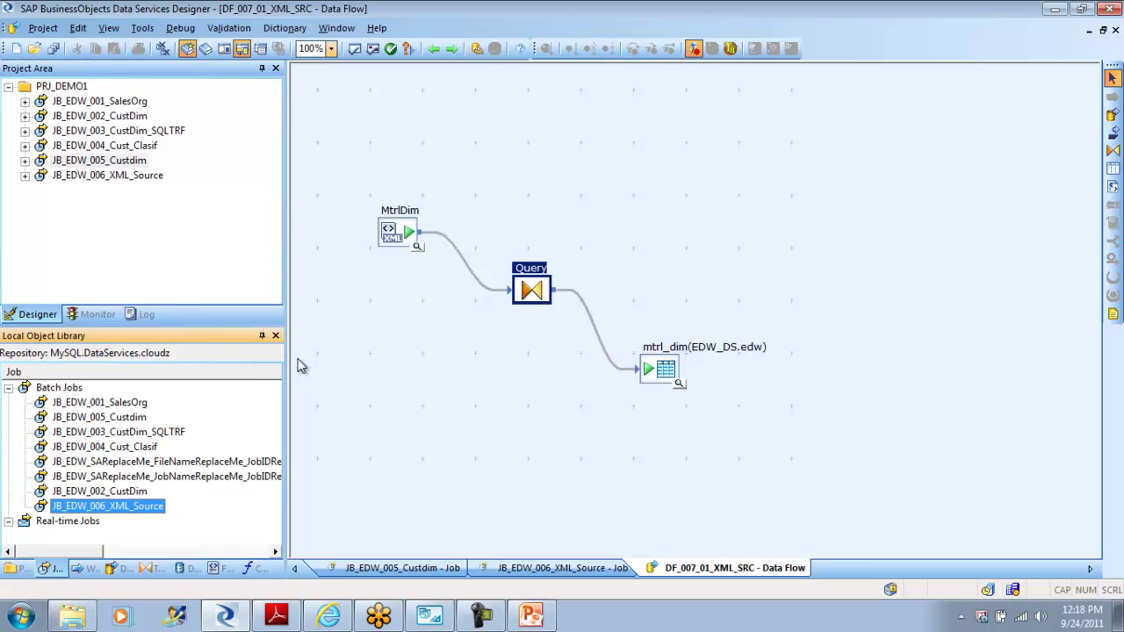
pyautogui.click(107, 175)
# Step: Execute JB_EDW_006_XML_Source with default settings, loading 6 rows, and return to the job
pyautogui.rightClick(118, 174)
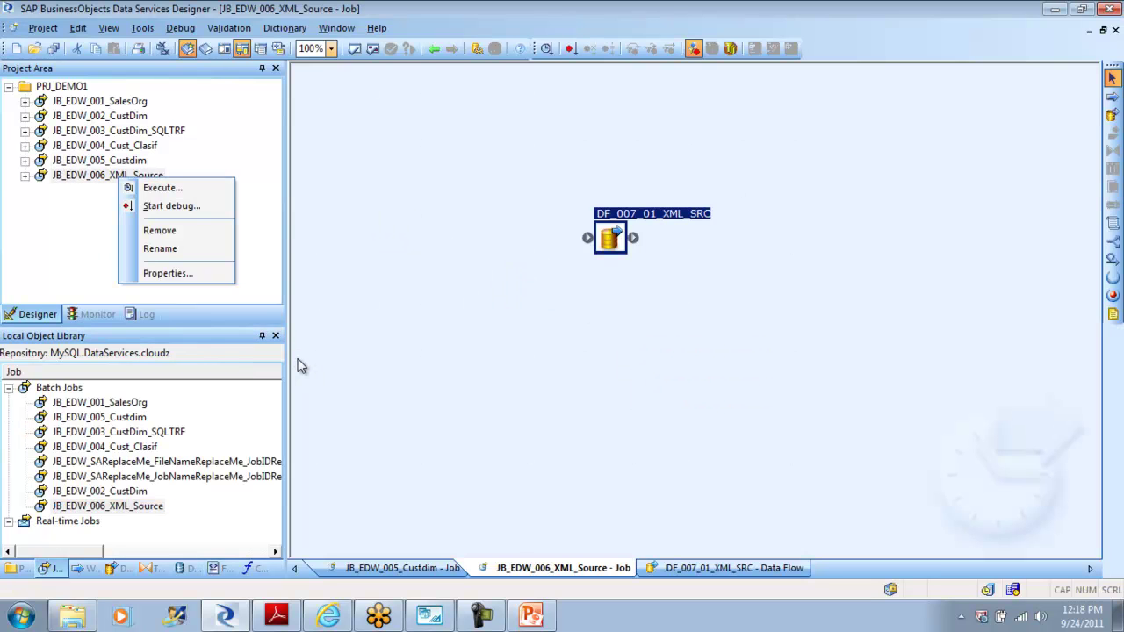
pyautogui.click(164, 185)
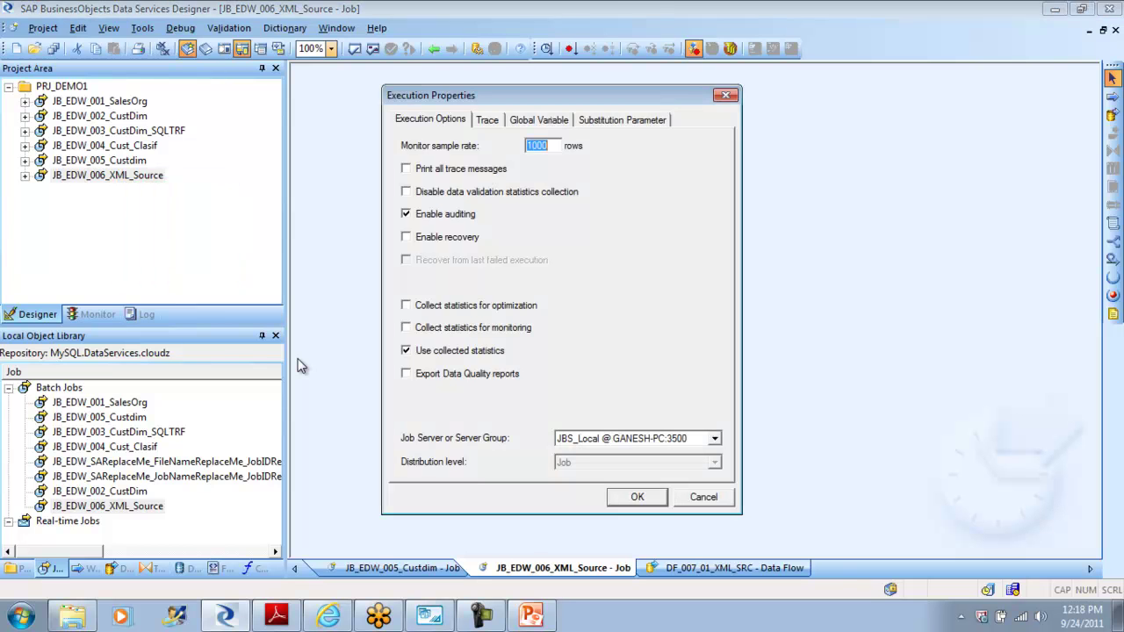
pyautogui.press('Return')
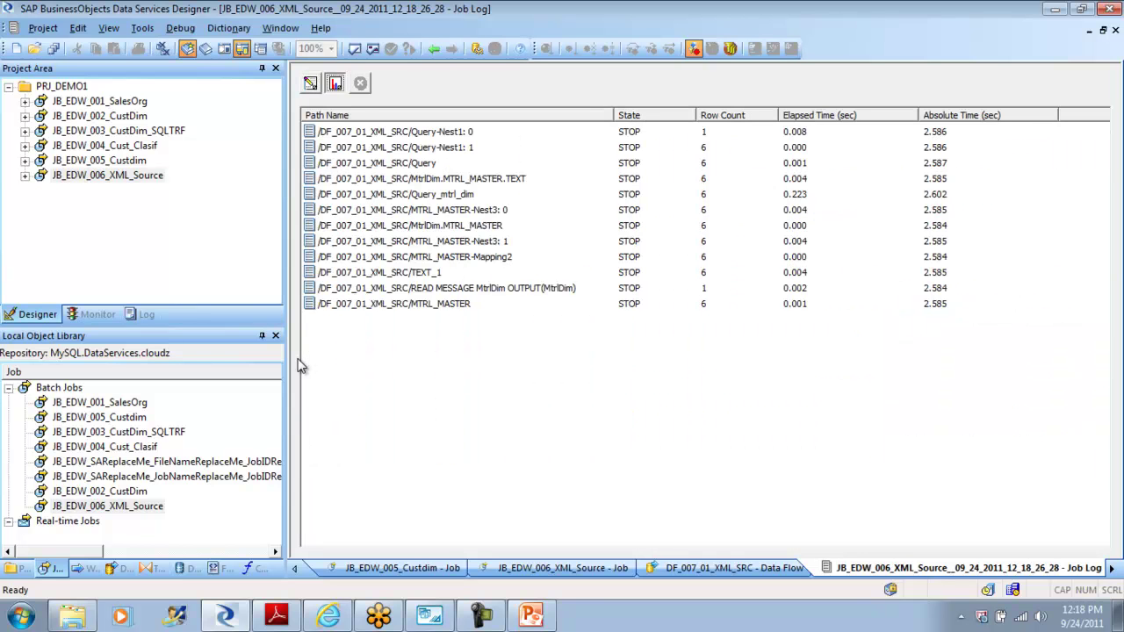
pyautogui.click(433, 49)
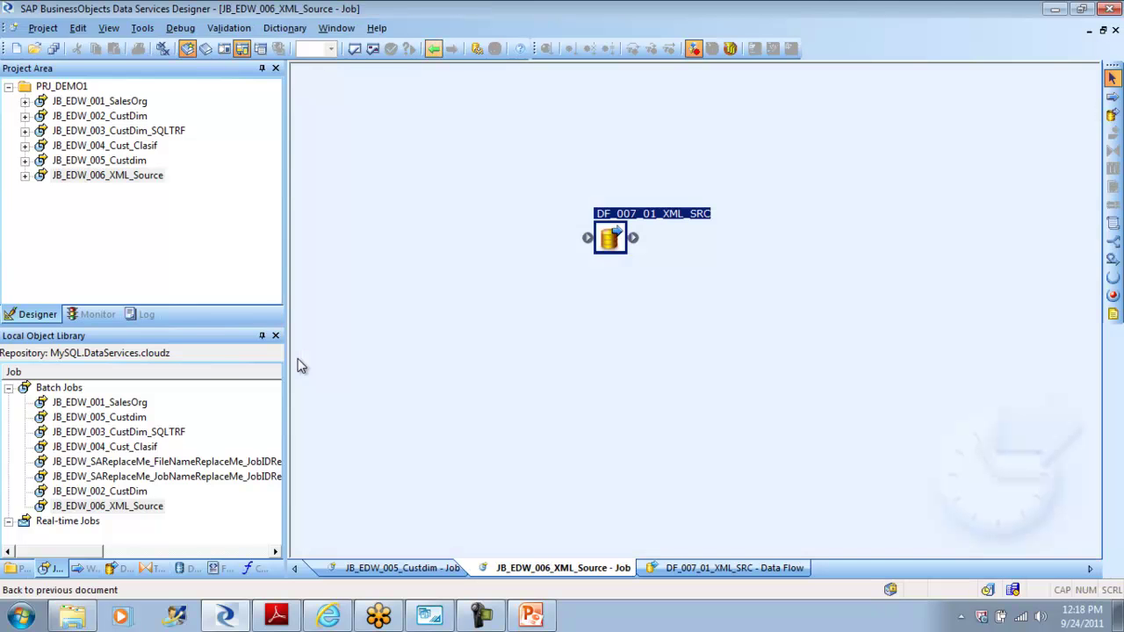
# Step: Reopen DF_007_01_XML_SRC, confirm mtrl_dim rows A101–F101, and browse the Data Quality transforms
pyautogui.hotkey('ctrl', 'Tab')
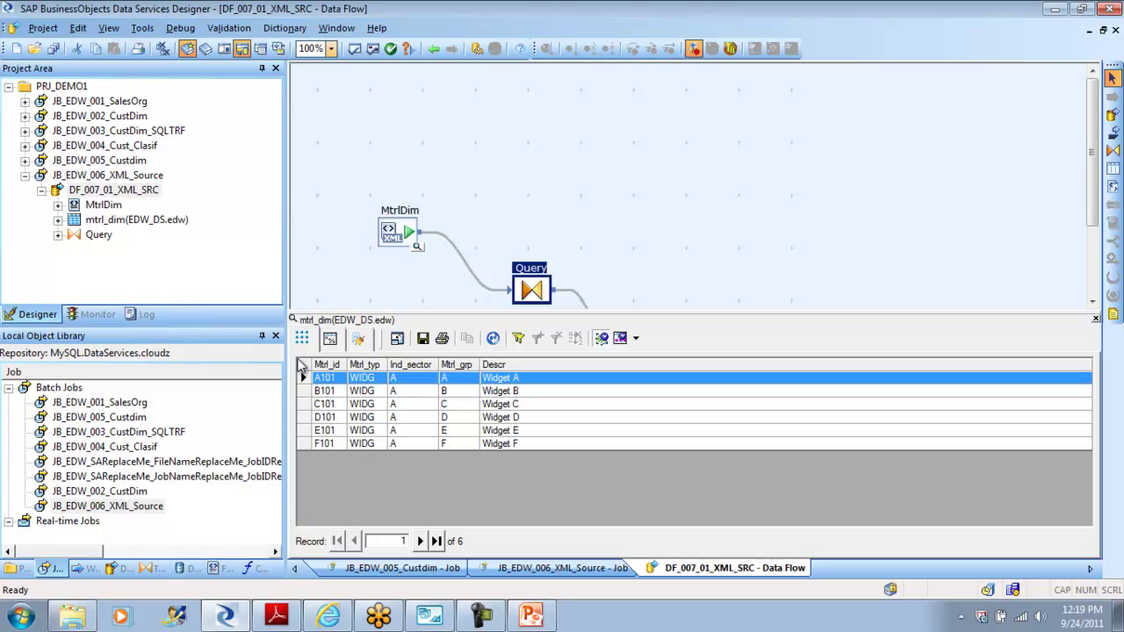
pyautogui.click(152, 569)
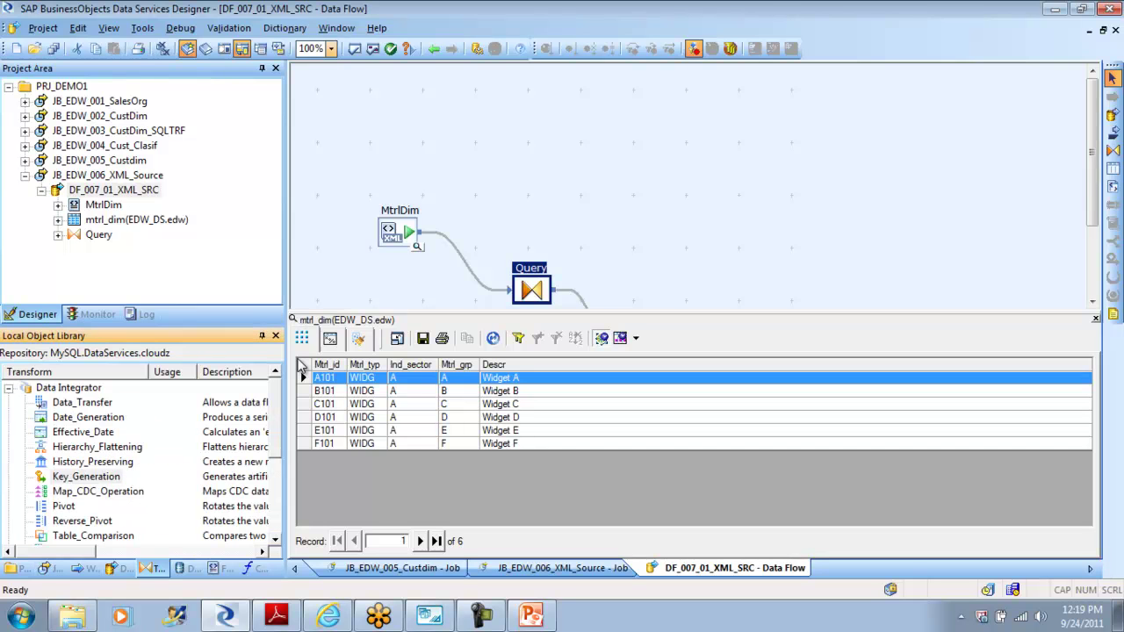
pyautogui.click(9, 388)
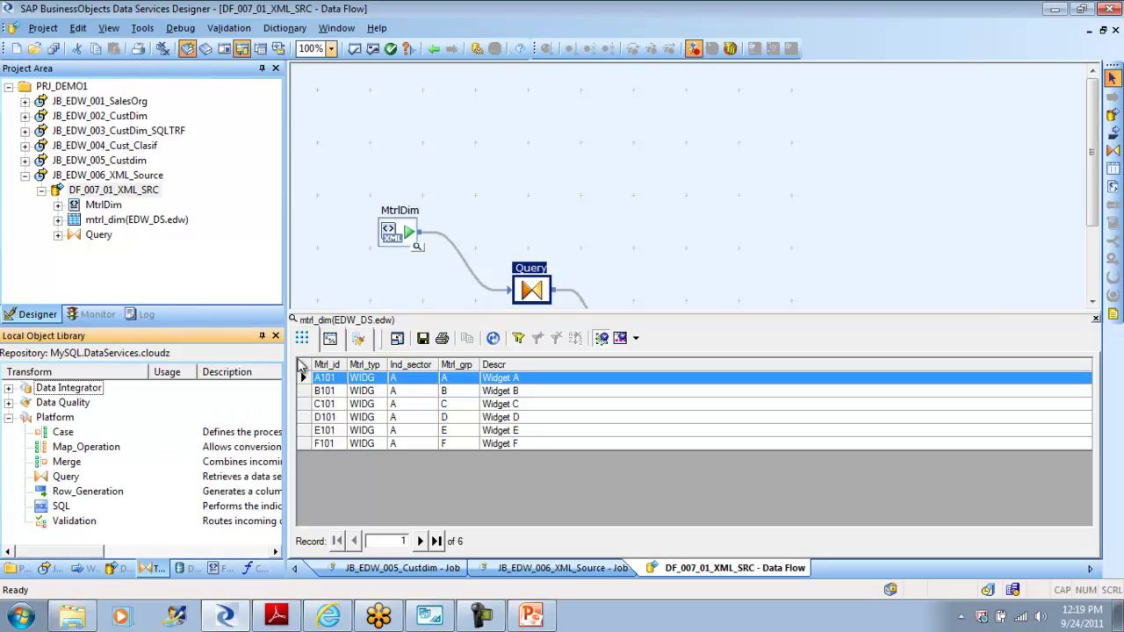
pyautogui.click(9, 417)
pyautogui.click(9, 403)
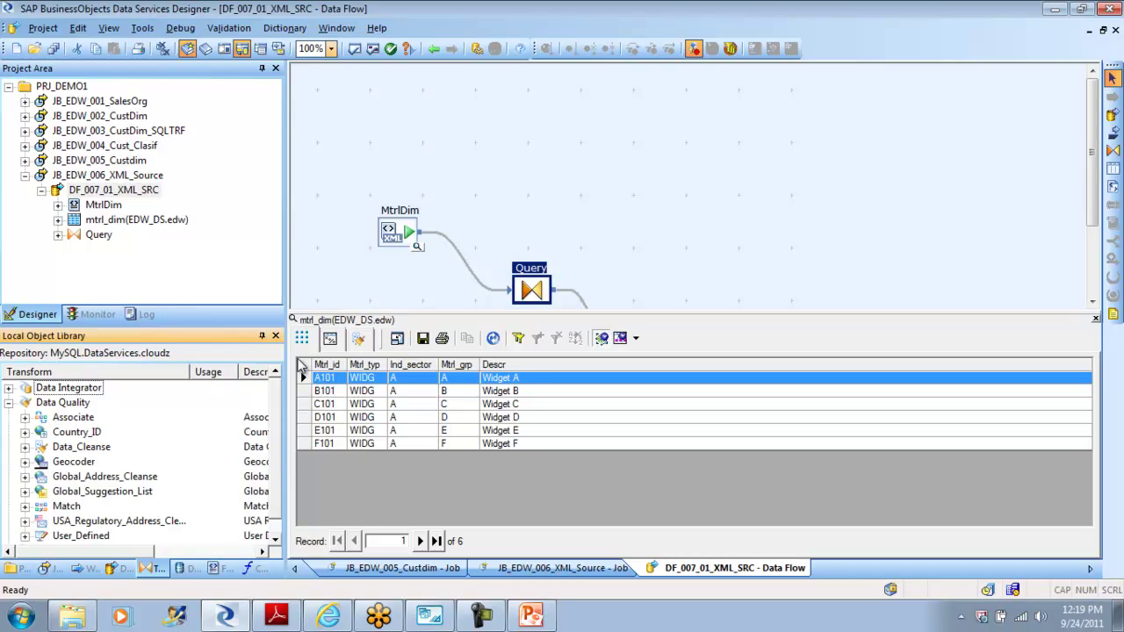
pyautogui.scroll(-1, 141, 461)
pyautogui.scroll(1, 141, 461)
pyautogui.click(63, 402)
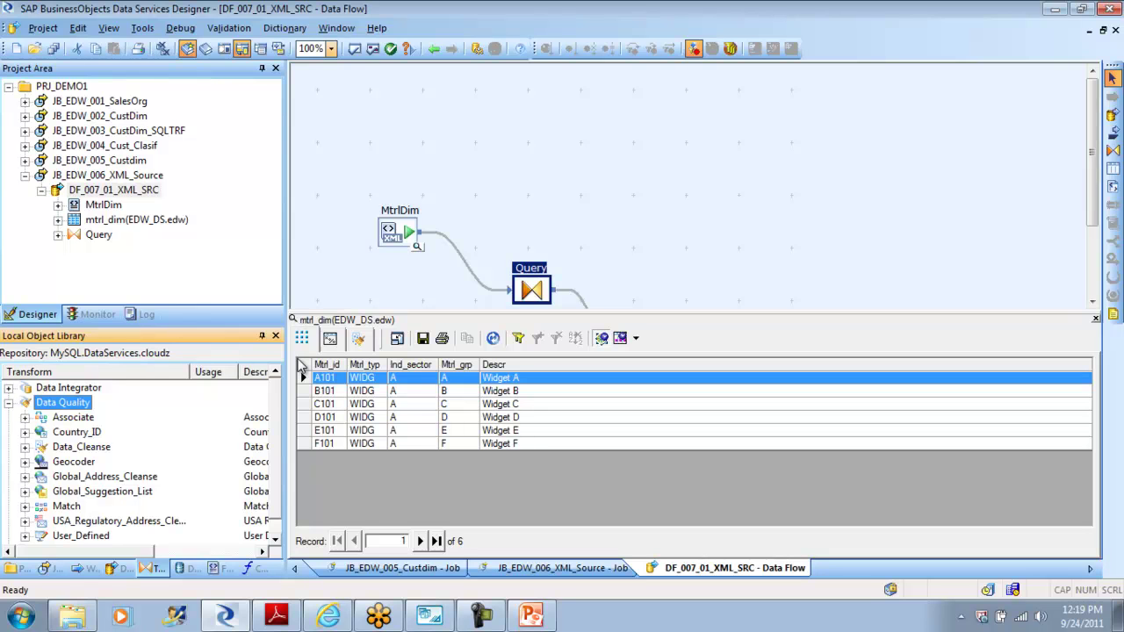
# Step: Open and dismiss the Help options, then return to the JB_EDW_006_XML_Source job
pyautogui.click(376, 27)
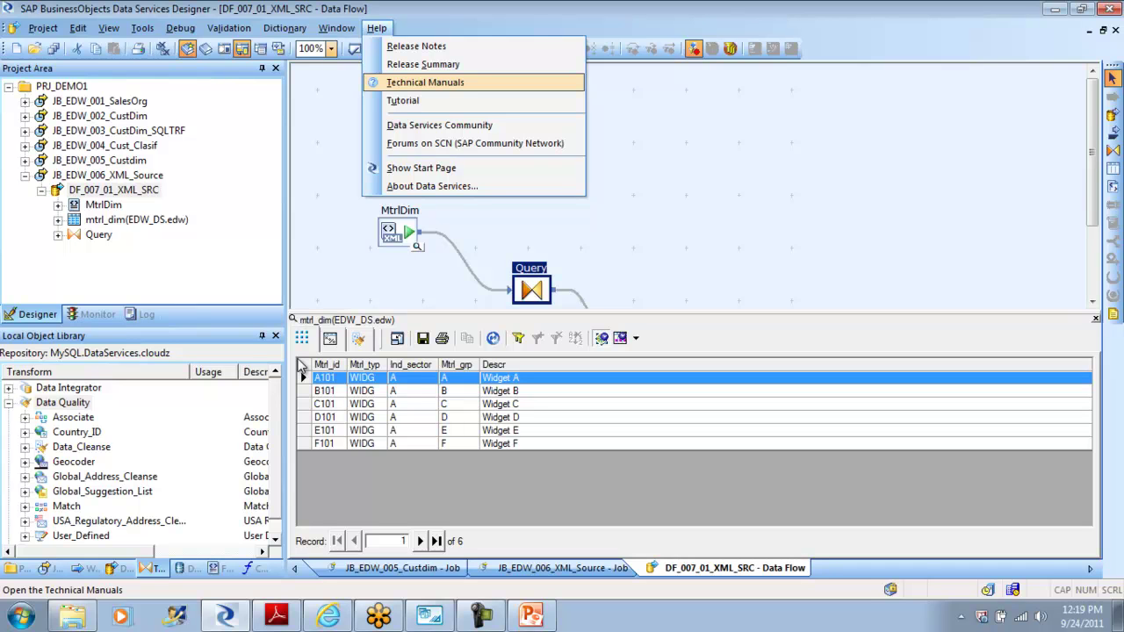
pyautogui.click(650, 167)
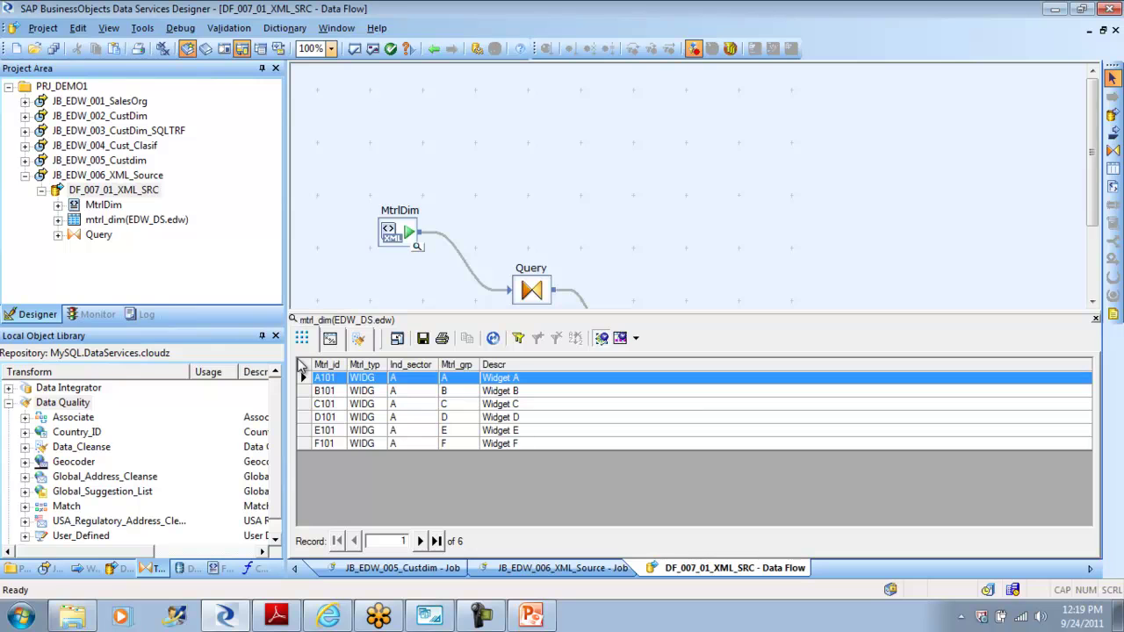
pyautogui.click(434, 48)
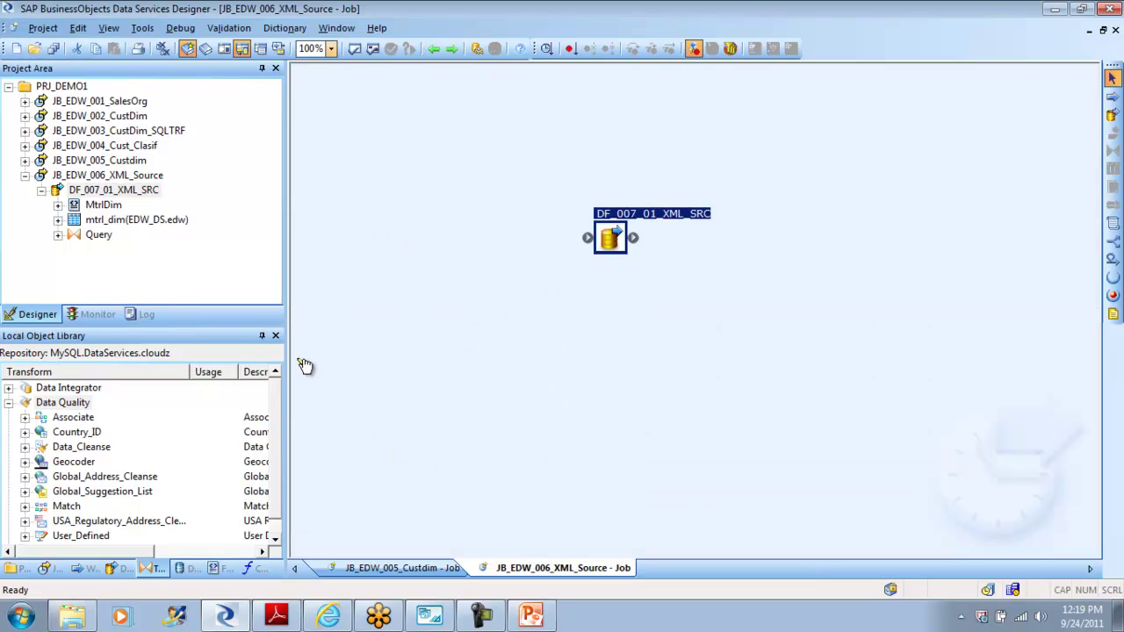
pyautogui.hotkey('alt', 'Right')
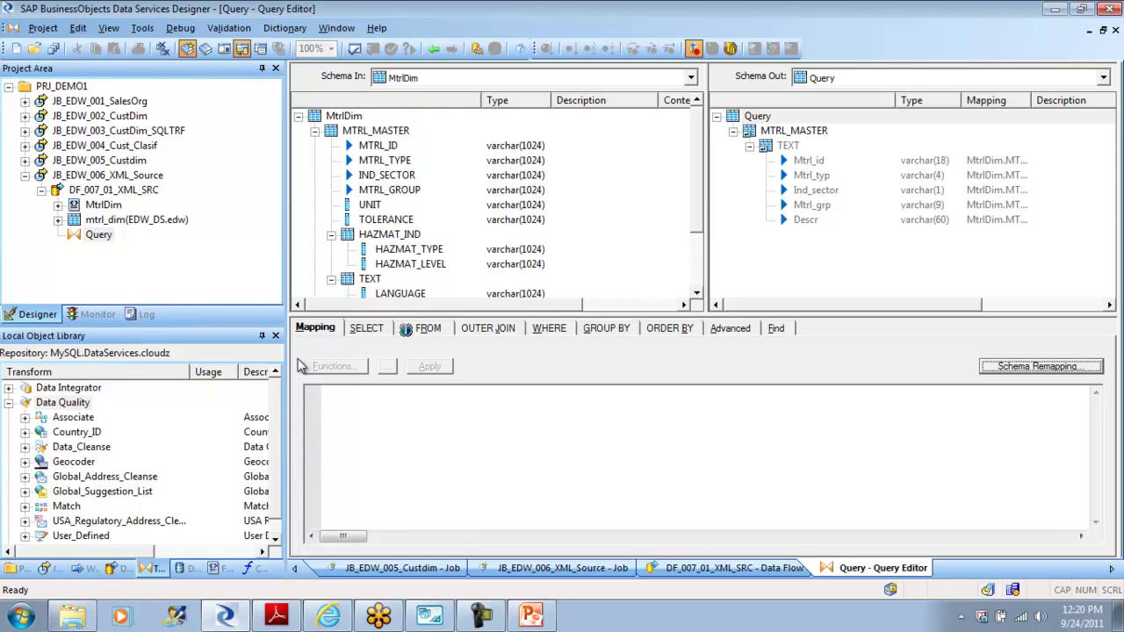
pyautogui.click(434, 48)
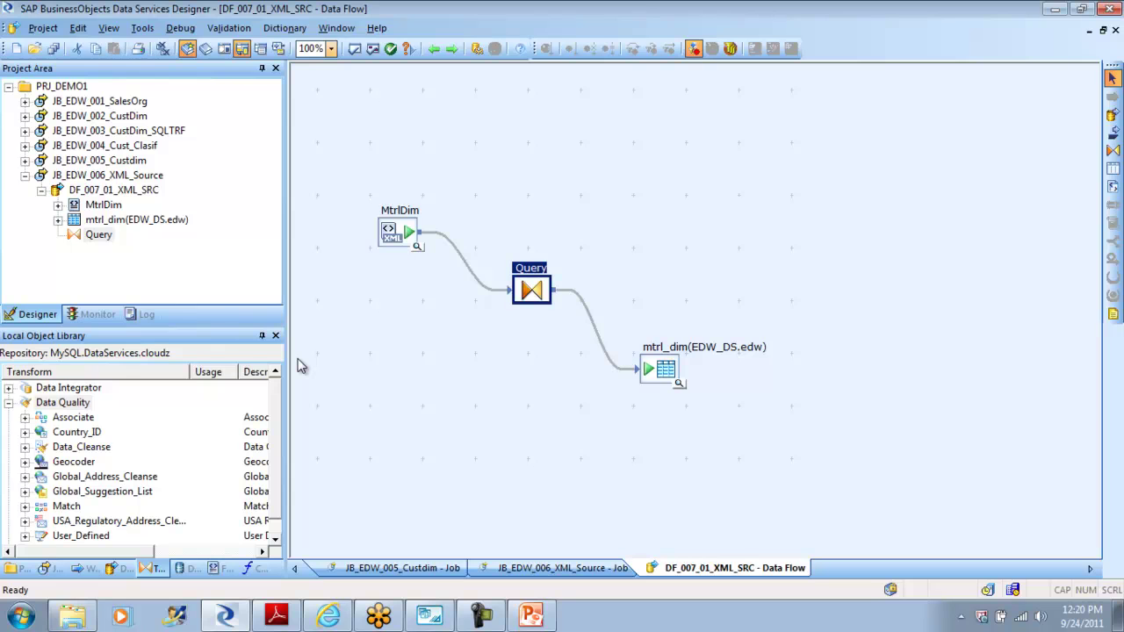
pyautogui.hotkey('alt', 'Left')
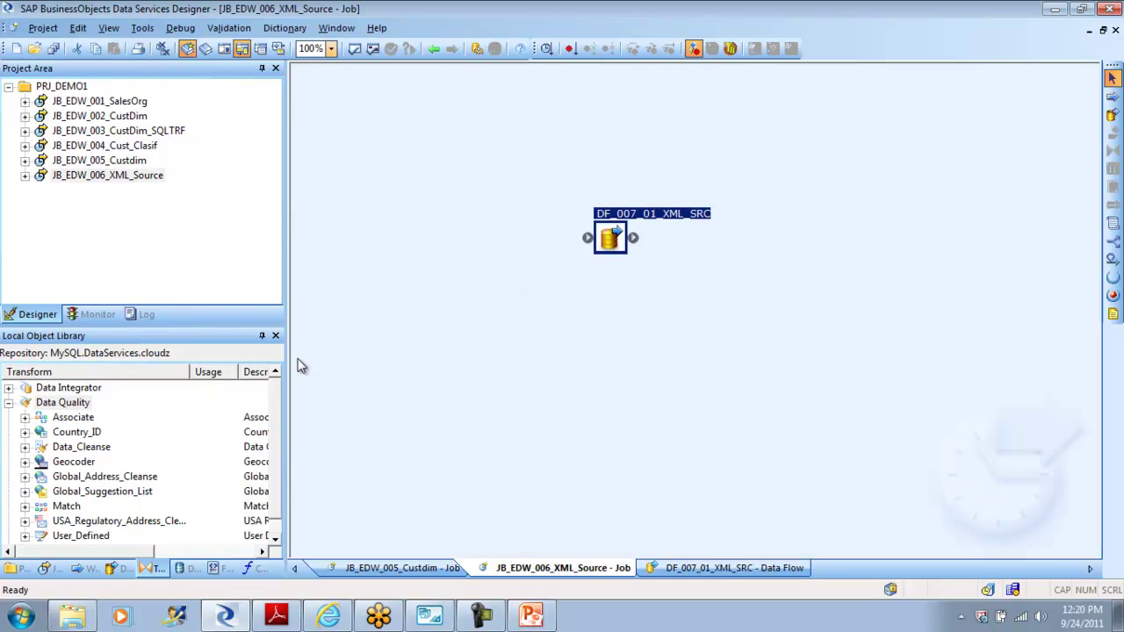